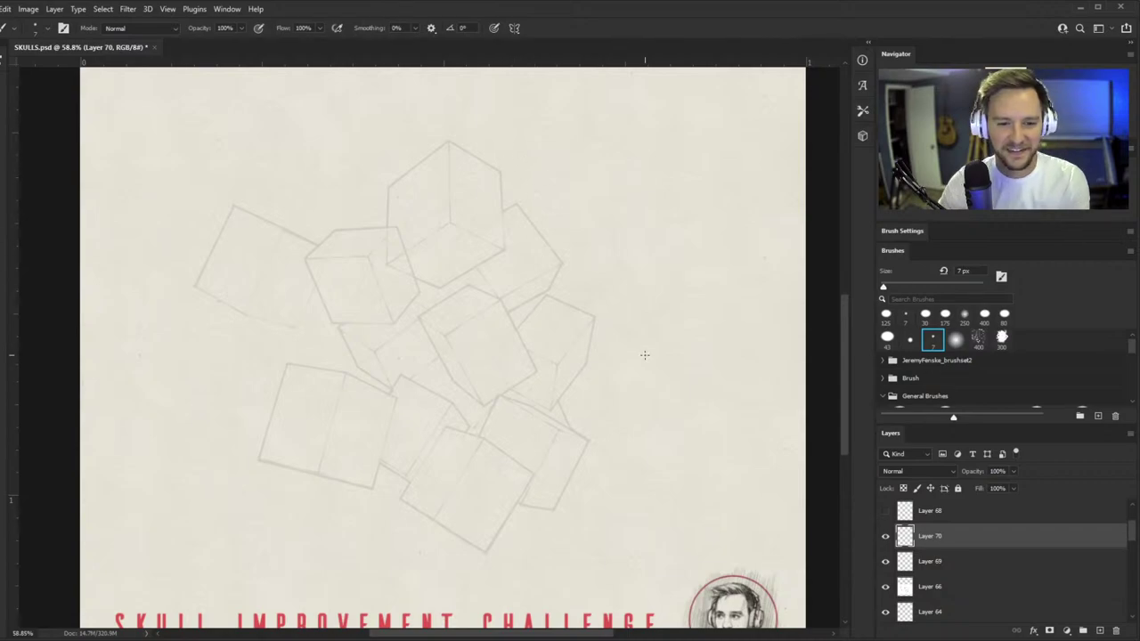
- Examine the shaded skull and the Bones of the Skull reference studies in the upper part of the drawing page
key("z")
mouse_move(549, 336)
left_mouse_down()
mouse_move(511, 382)
mouse_move(501, 325)
left_mouse_up()
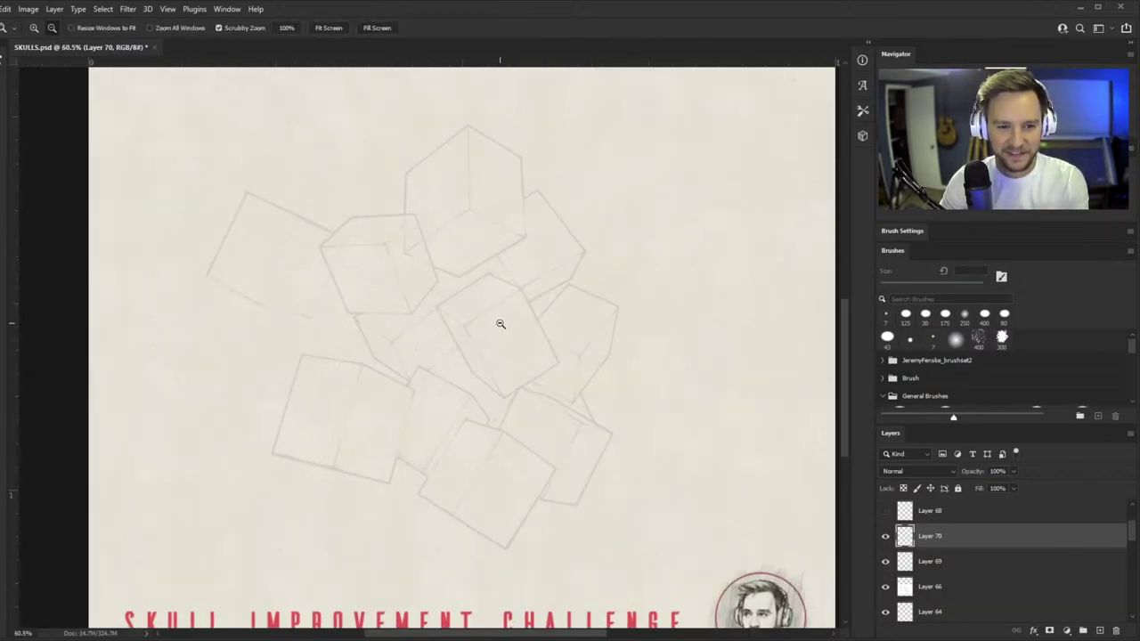
key("b")
mouse_move(844, 393)
left_mouse_down()
mouse_move(849, 213)
mouse_move(846, 333)
left_mouse_up()
key("z")
left_click_drag(427, 375, 412, 388)
key("b")
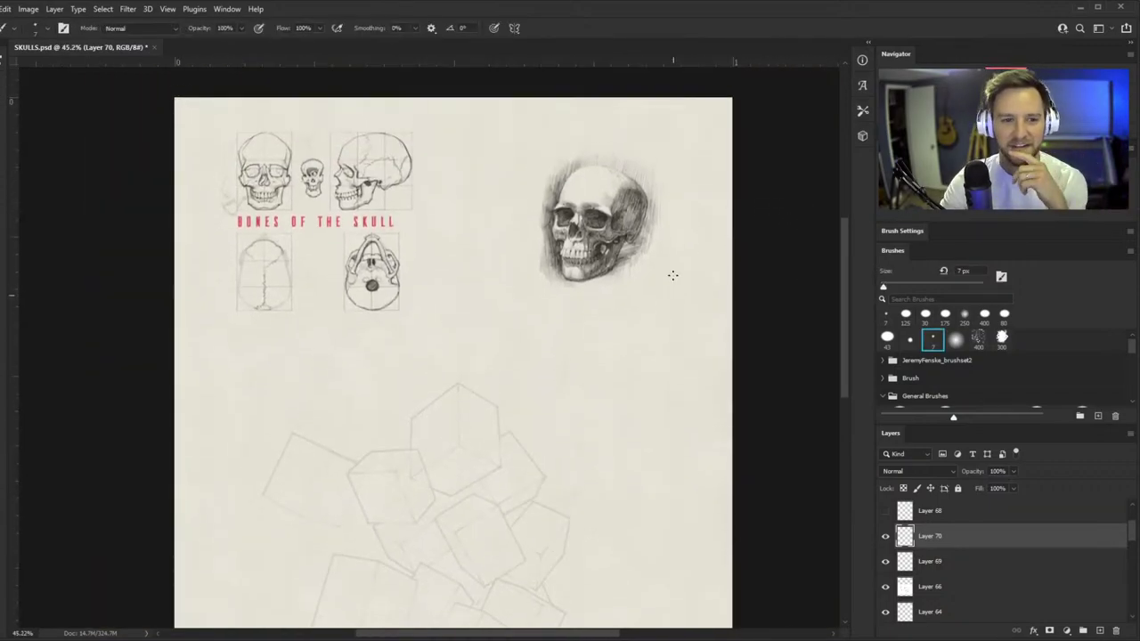
scroll(666, 271, "up", 1)
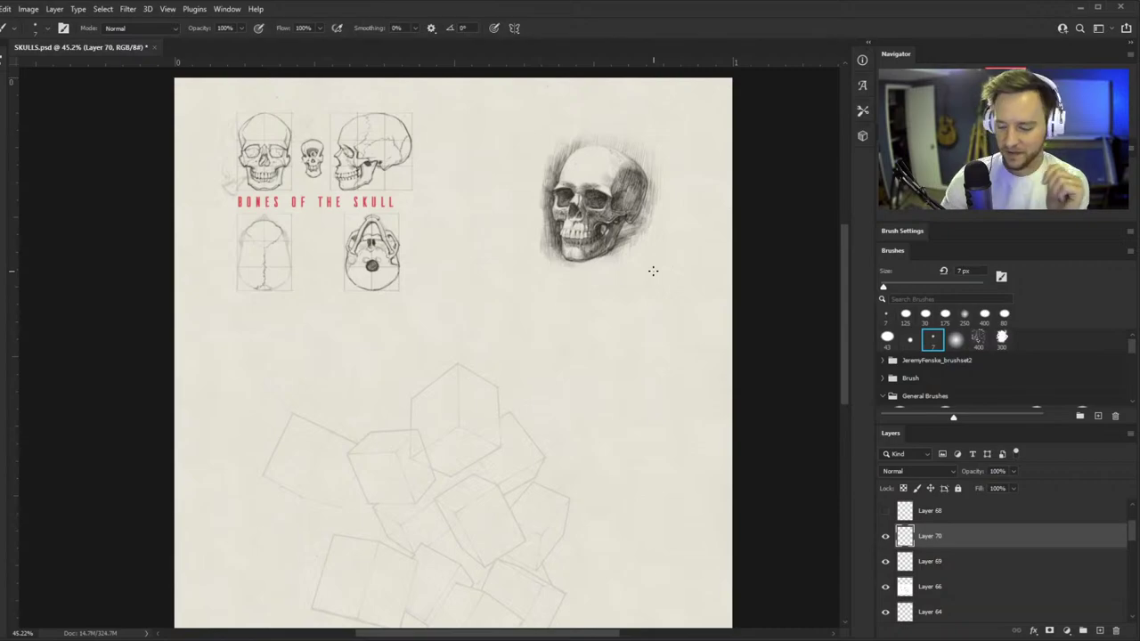
key("z")
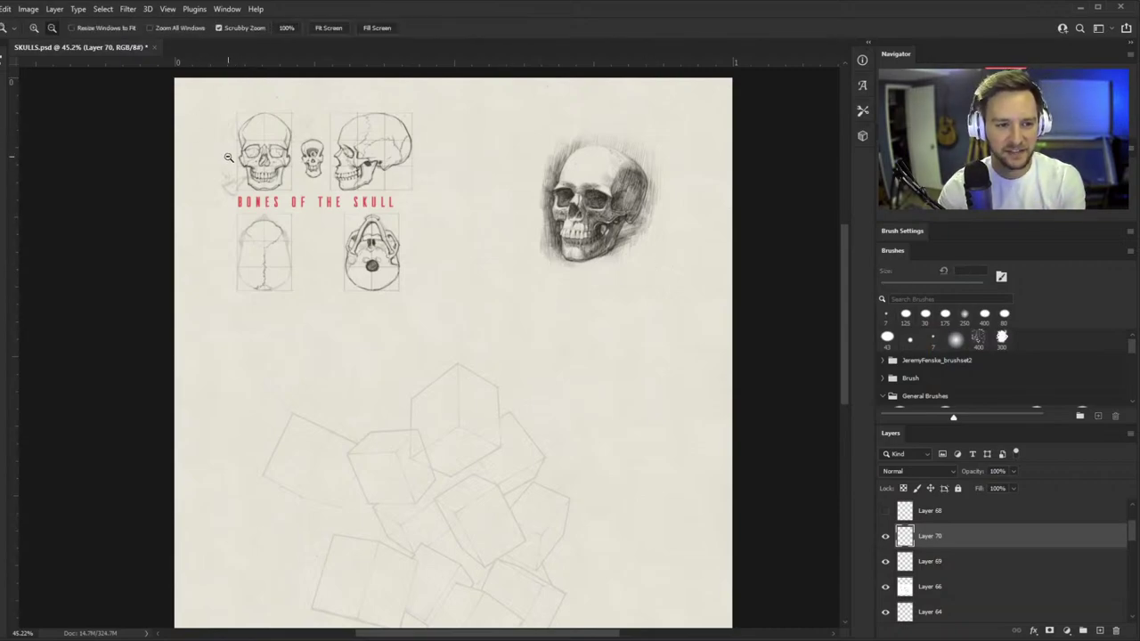
left_click_drag(229, 157, 361, 92)
key("b")
scroll(382, 248, "up", 1)
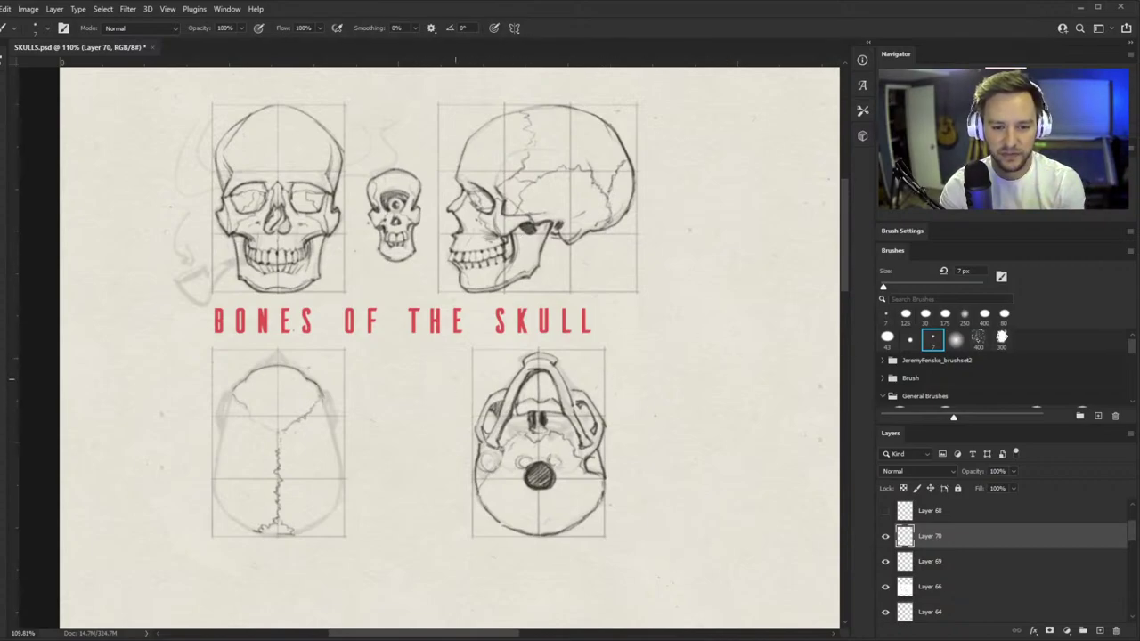
scroll(455, 380, "down", 2)
scroll(423, 379, "up", 2)
key("z")
mouse_move(357, 234)
left_mouse_down()
mouse_move(301, 304)
mouse_move(294, 289)
left_mouse_up()
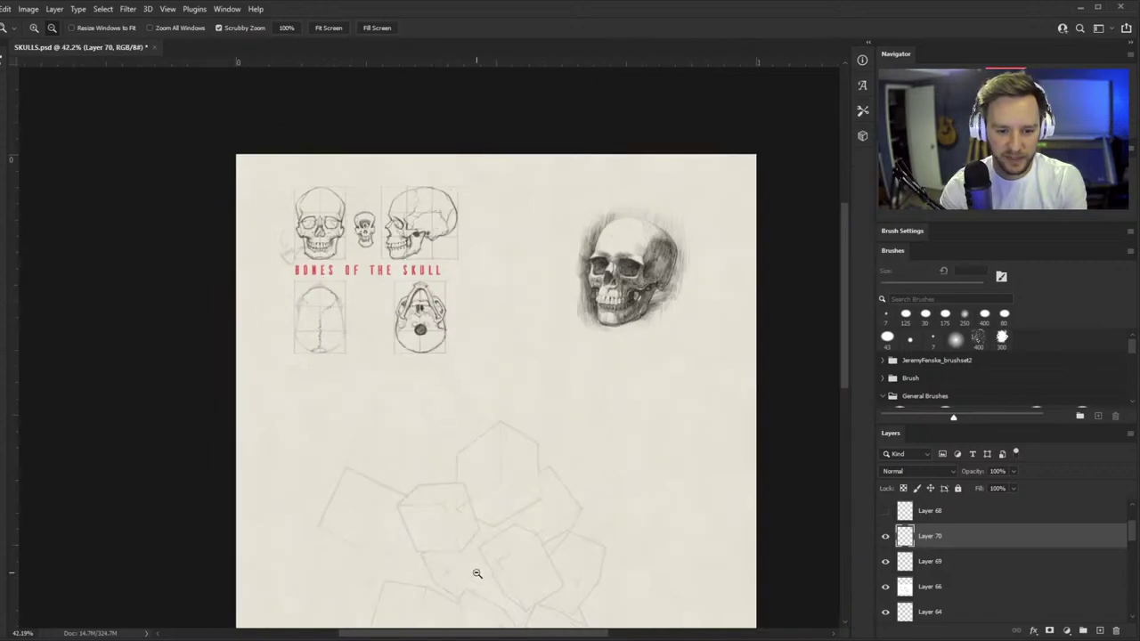
- Examine the cluster of overlapping boxes sketched below the skull studies
left_click_drag(477, 574, 518, 442)
key("b")
scroll(501, 382, "down", 4)
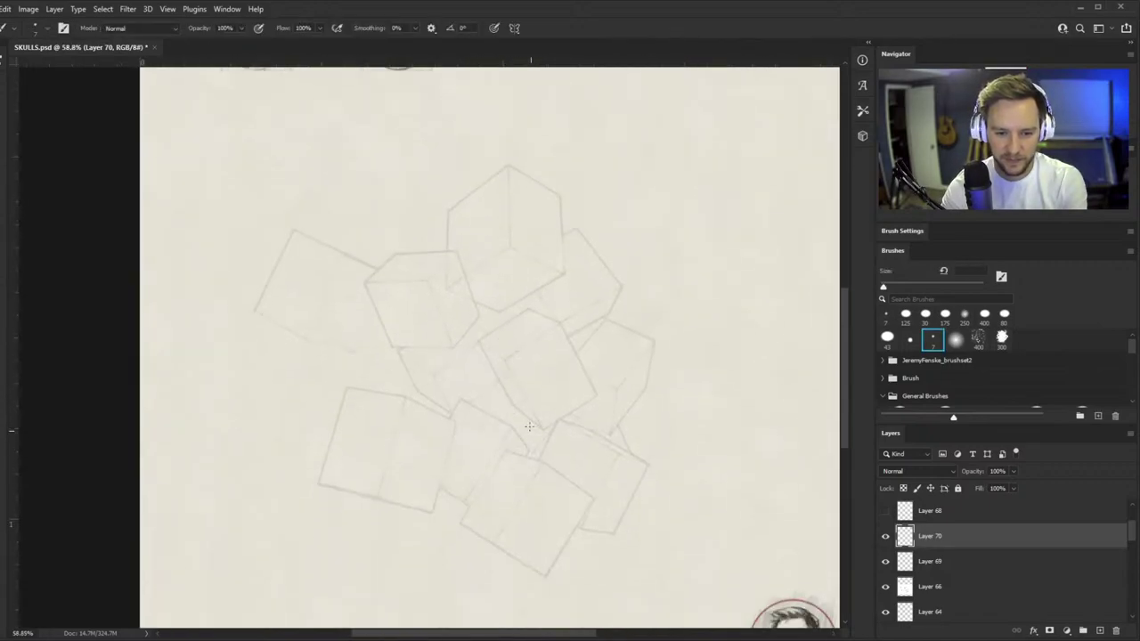
key("z")
left_click_drag(520, 402, 556, 403)
key("b")
scroll(505, 401, "up", 1)
key("z")
left_click_drag(489, 427, 476, 424)
key("b")
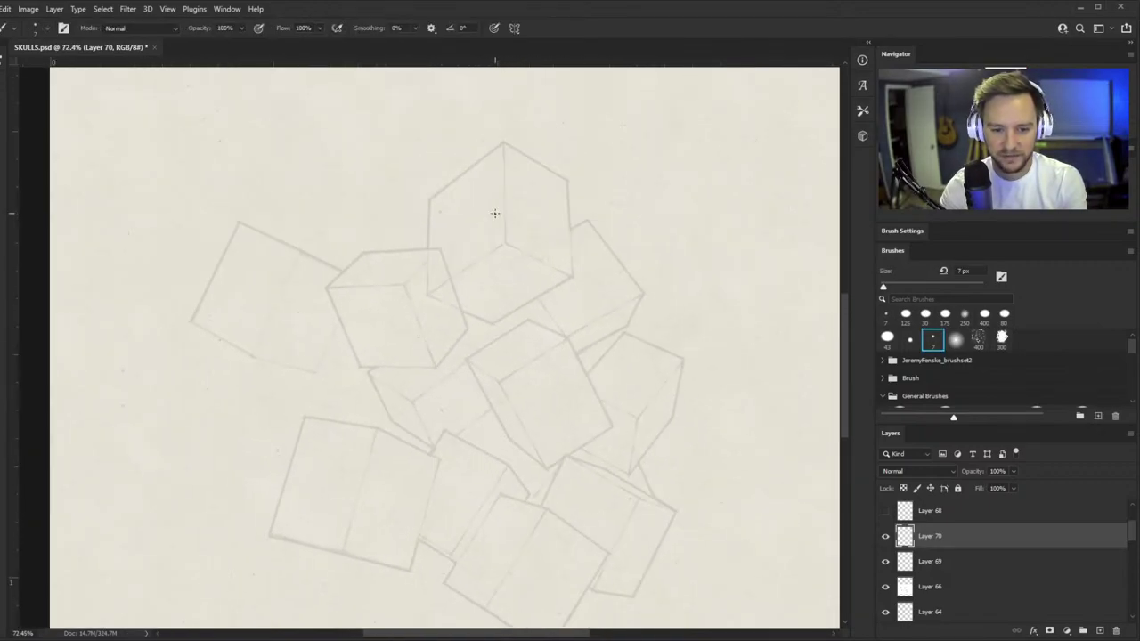
scroll(611, 234, "down", 1)
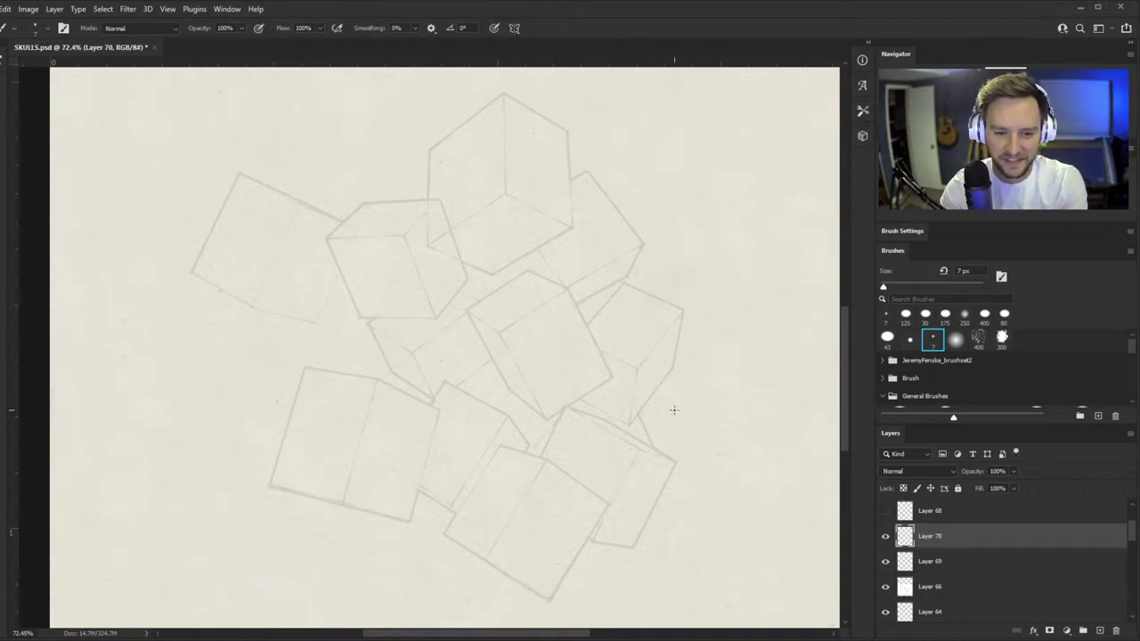
- Toggle the visibility of Layer 70 and Layer 69 to check which box lines each holds
left_click(885, 540)
left_click(886, 540)
left_click(887, 565)
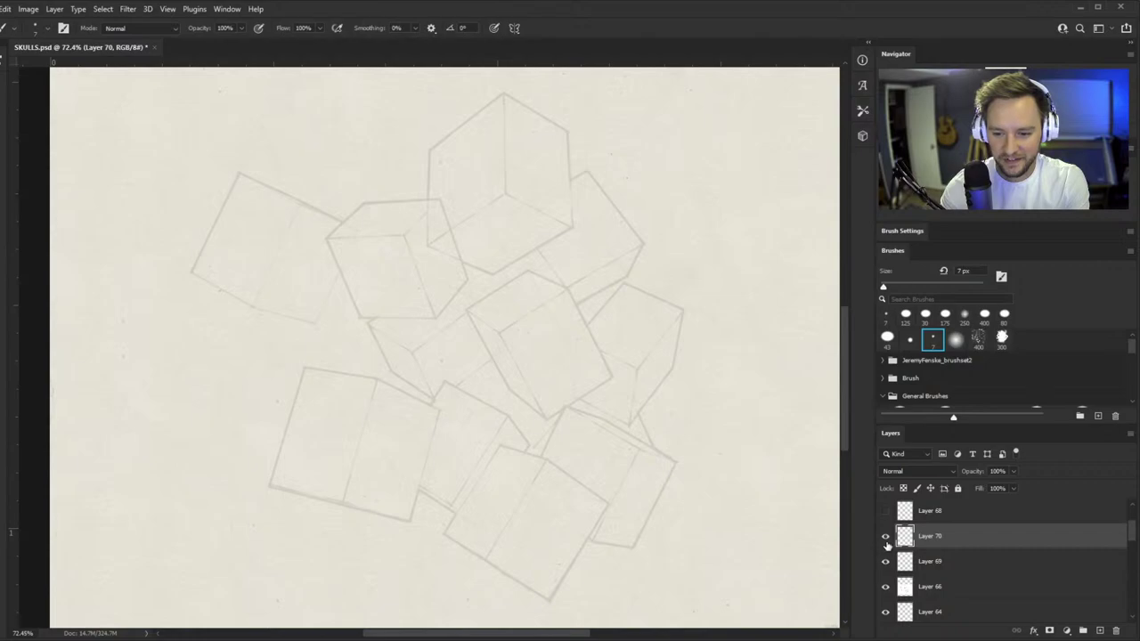
left_click(885, 537)
left_click(886, 536)
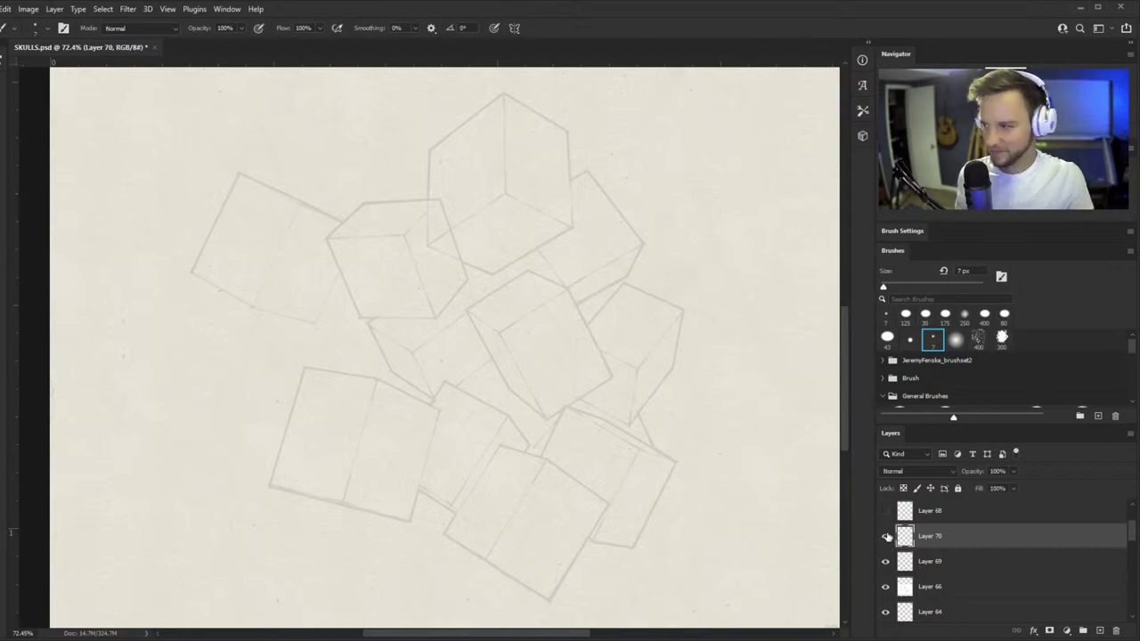
- Inspect the edges and corners of the overlapping boxes in the middle of the cluster up close
key("z")
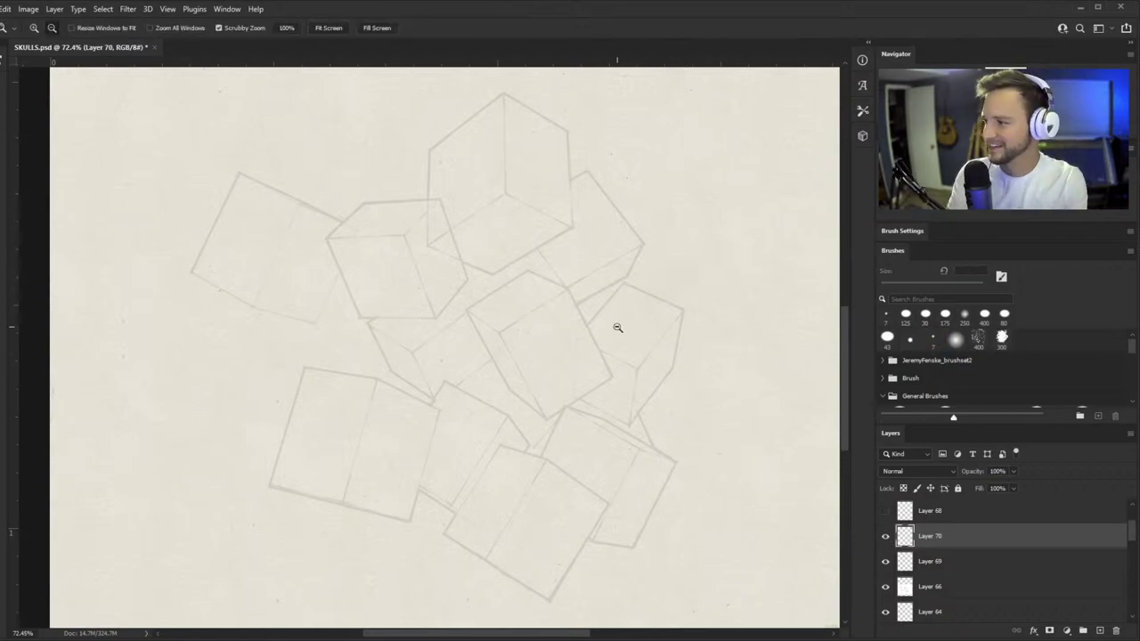
mouse_move(503, 337)
left_mouse_down()
mouse_move(519, 353)
mouse_move(557, 348)
left_mouse_up()
key("b")
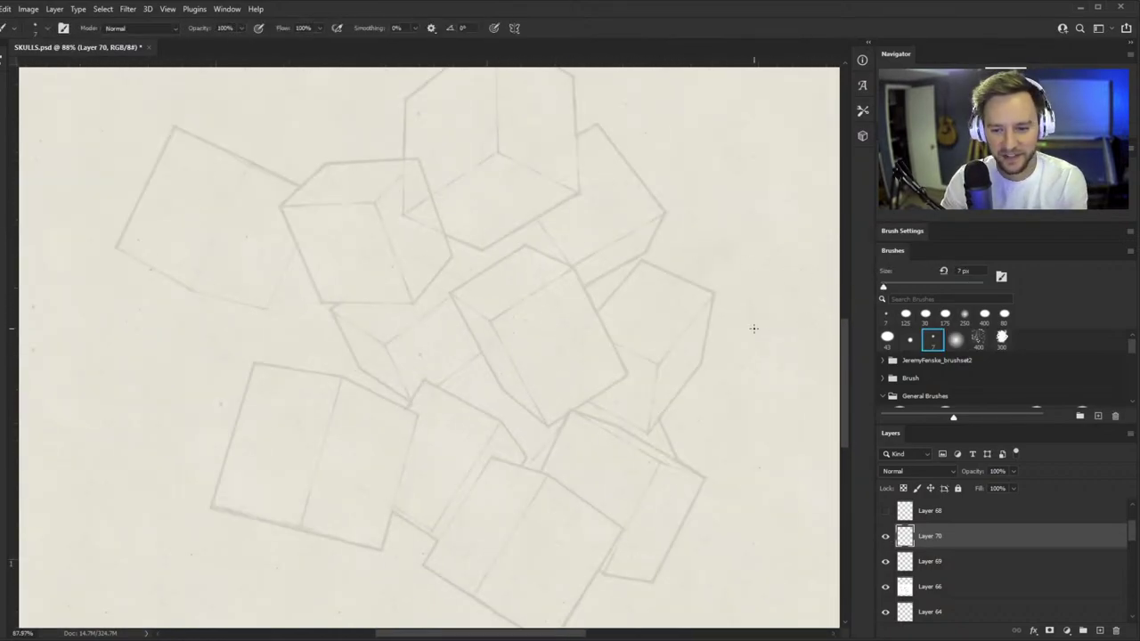
key("z")
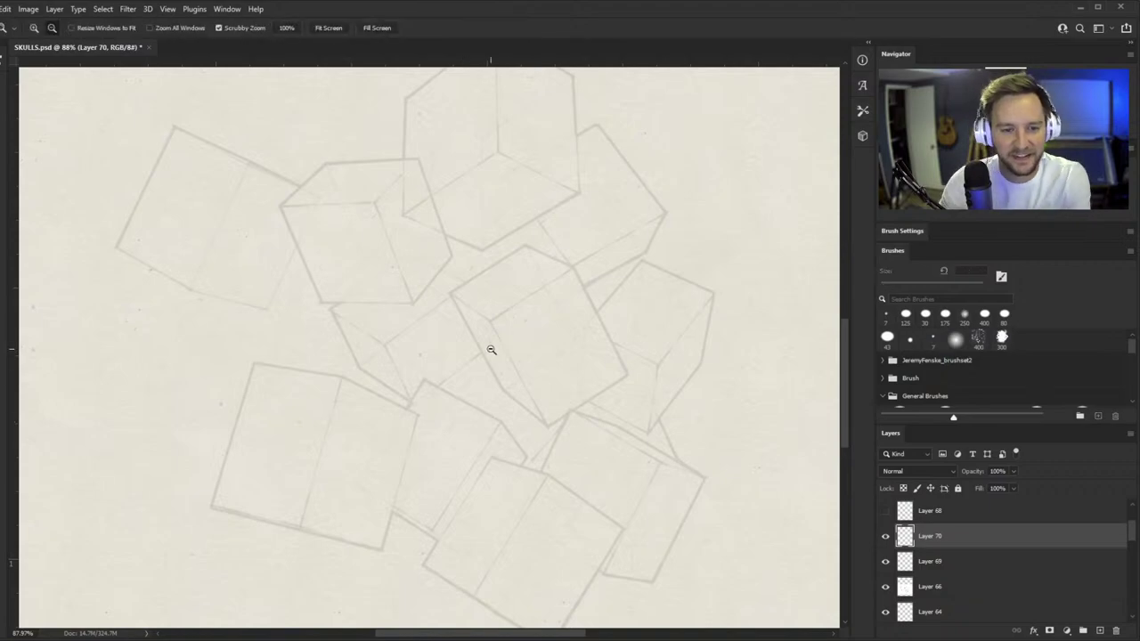
mouse_move(489, 349)
left_mouse_down()
mouse_move(505, 375)
mouse_move(525, 330)
mouse_move(506, 308)
left_mouse_up()
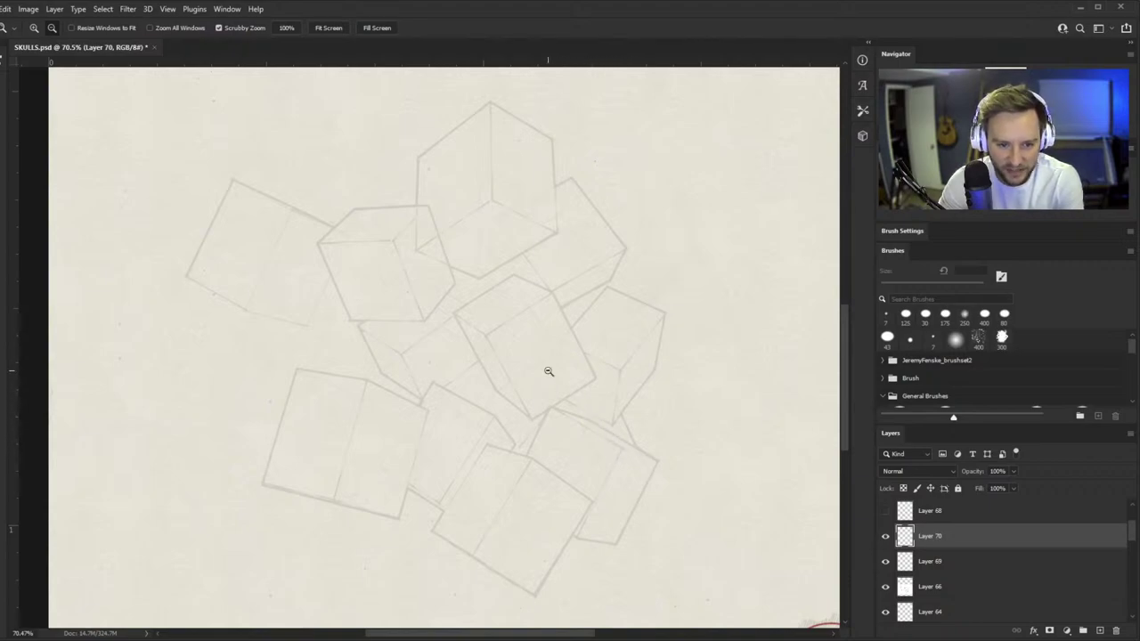
key("b")
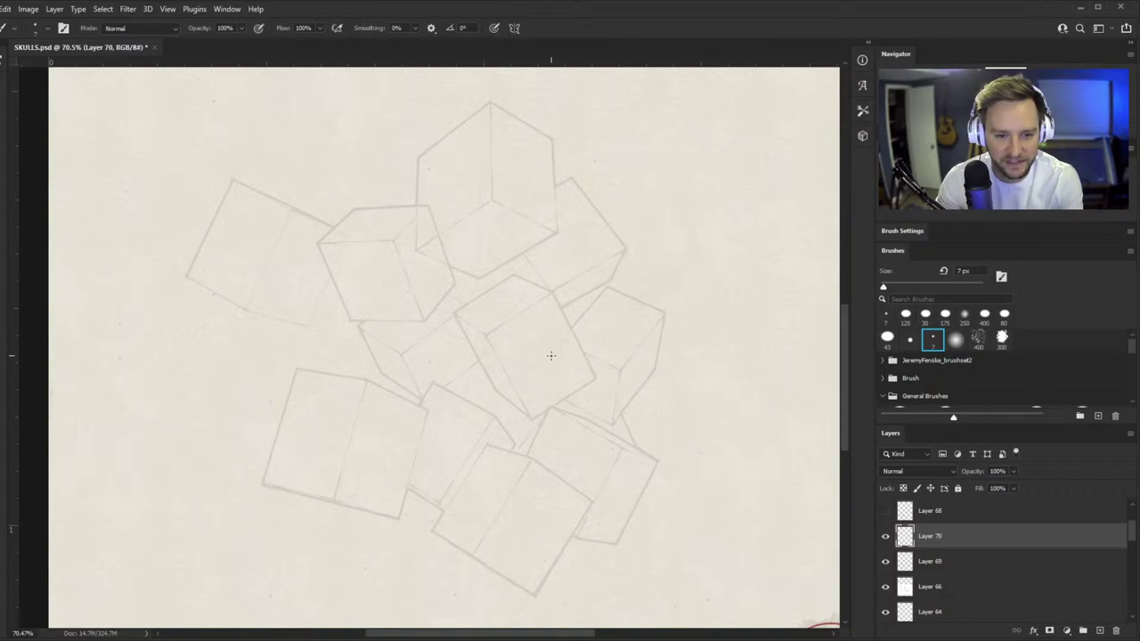
key("z")
mouse_move(436, 326)
left_mouse_down()
mouse_move(481, 290)
mouse_move(481, 300)
left_mouse_up()
key("b")
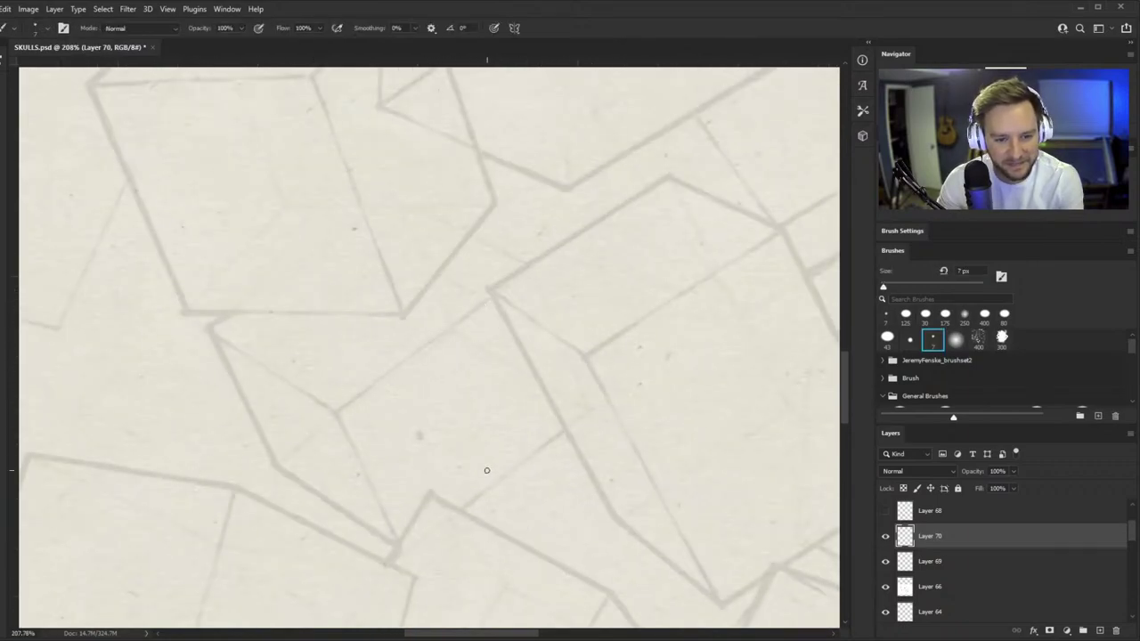
- Set the opacity of the Multiply layer Layer 66 to 10%
scroll(930, 584, "down", 1)
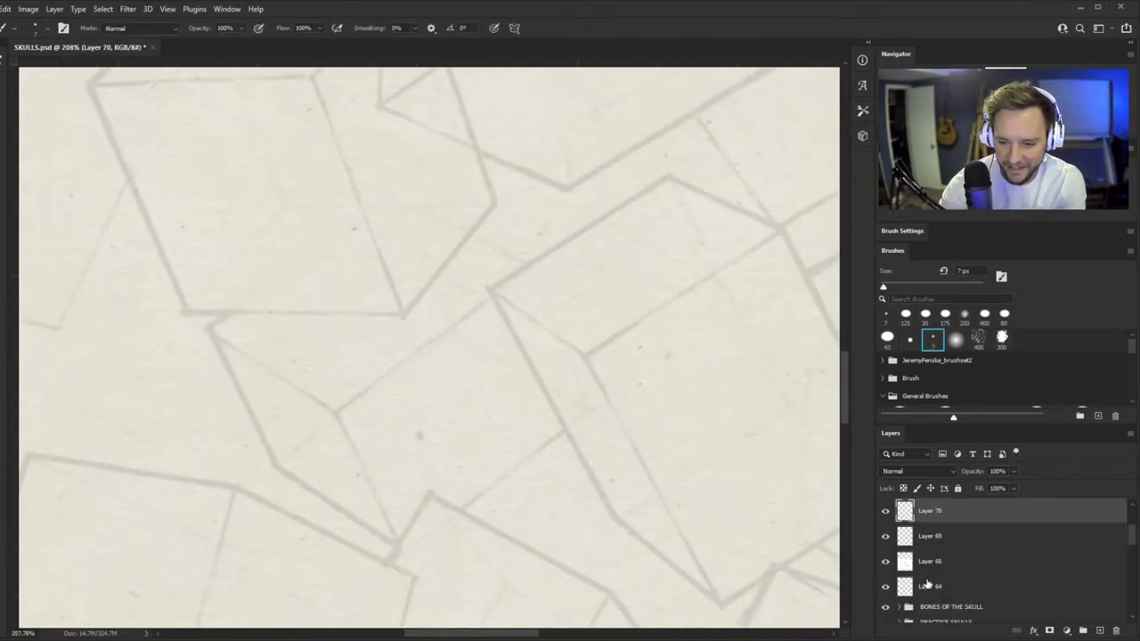
left_click(932, 563)
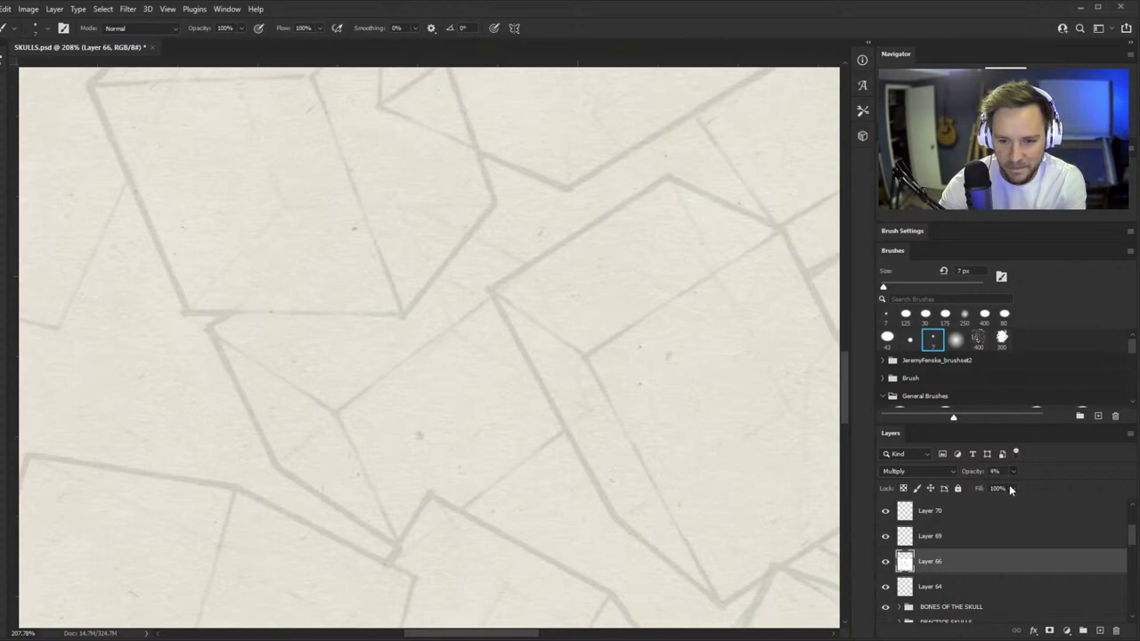
left_click_drag(1009, 485, 1014, 485)
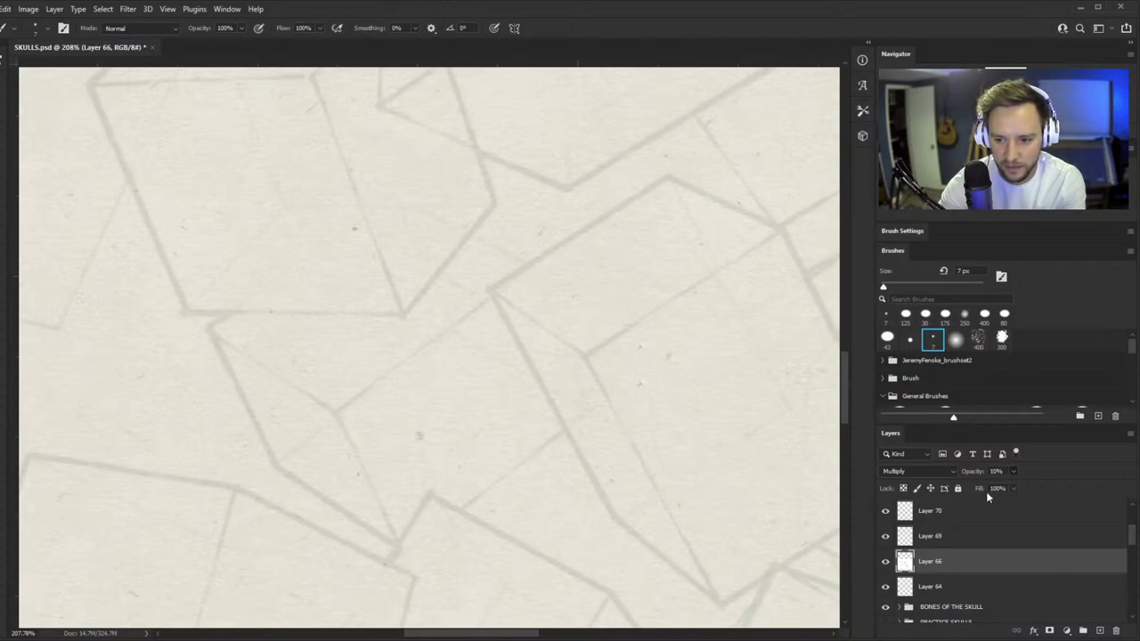
- Select Layer 70 and toggle its visibility with the whole page in view to check its contents
left_click(908, 538)
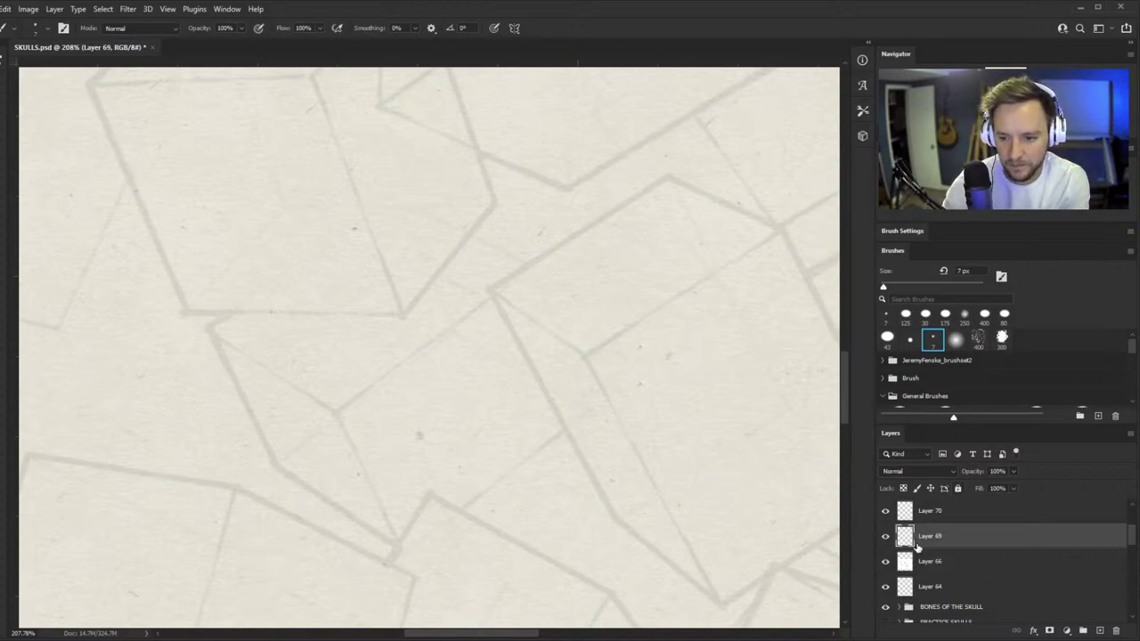
scroll(974, 567, "up", 3)
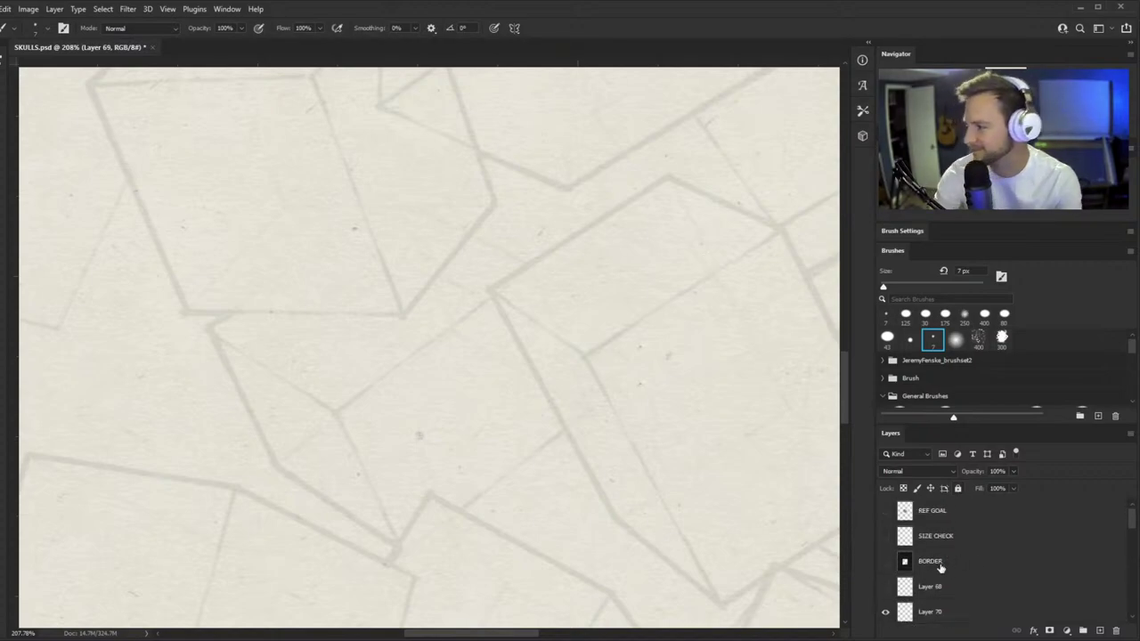
scroll(979, 521, "down", 1)
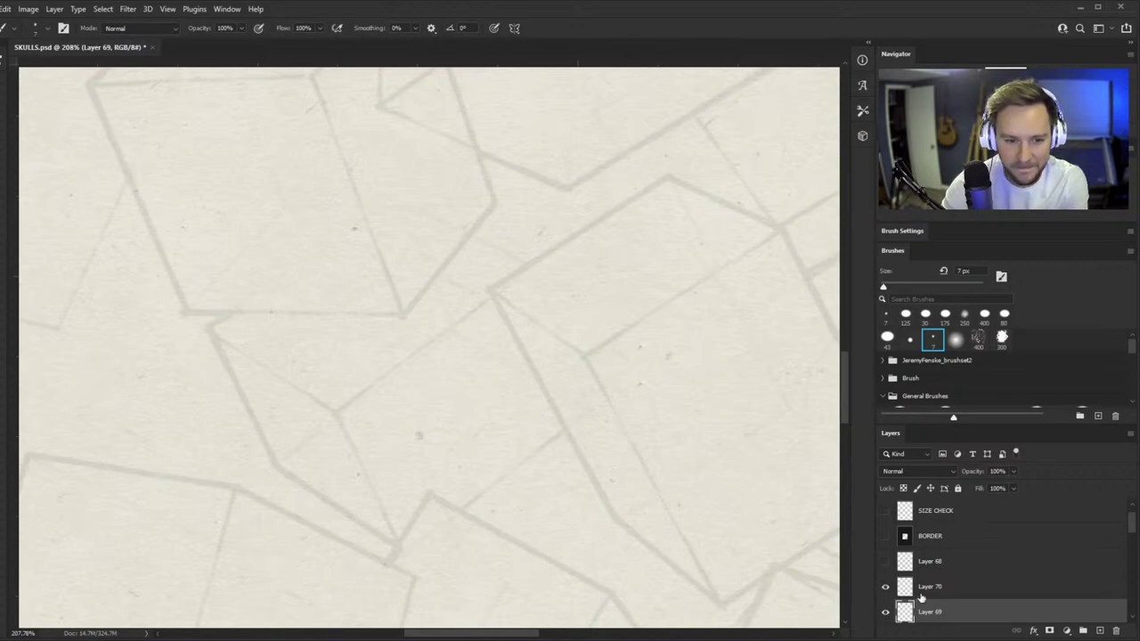
left_click(922, 594)
key("ctrl+0")
left_click(887, 591)
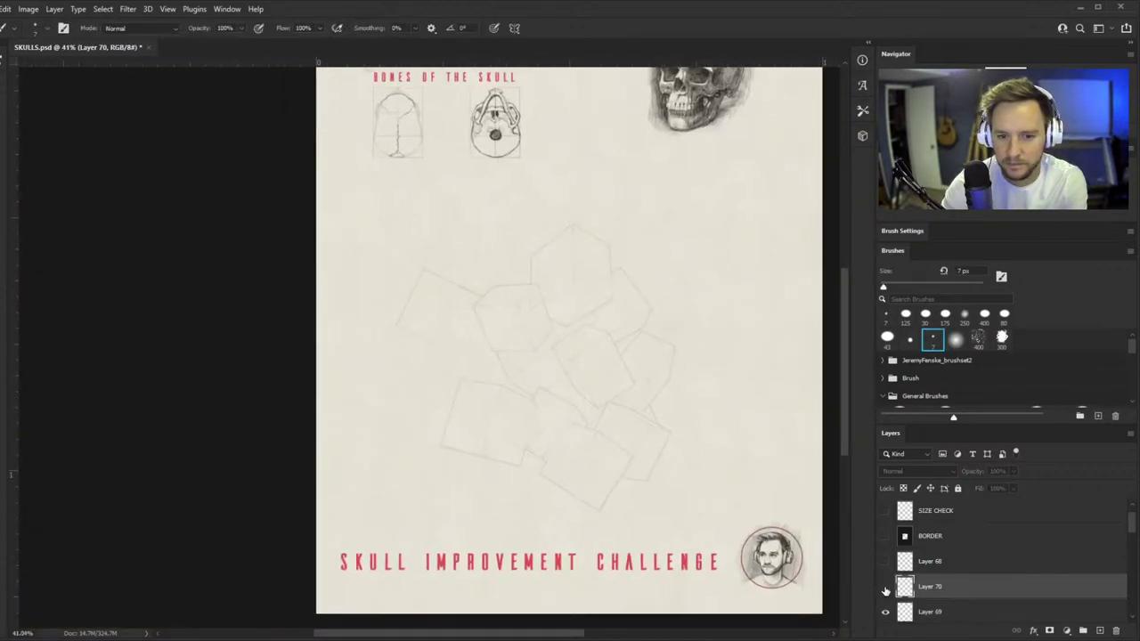
left_click(887, 591)
- Hide the BONES OF THE SKULL layer group that holds the reference studies and title
left_click_drag(469, 452, 432, 449)
left_click_drag(331, 154, 397, 143)
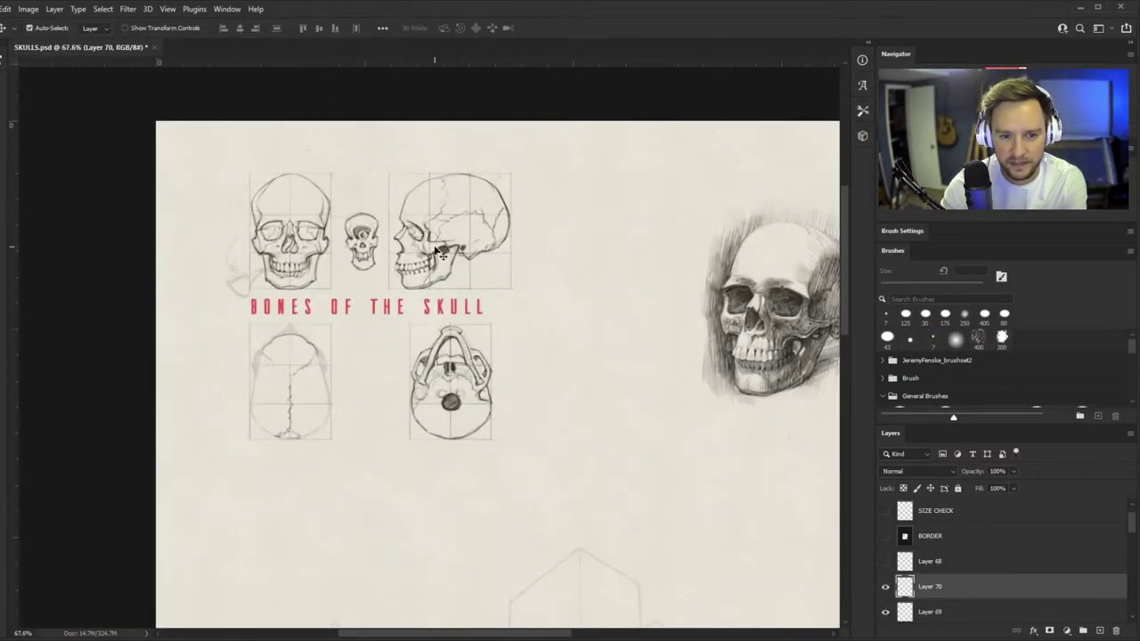
left_click(442, 255)
left_click(898, 590)
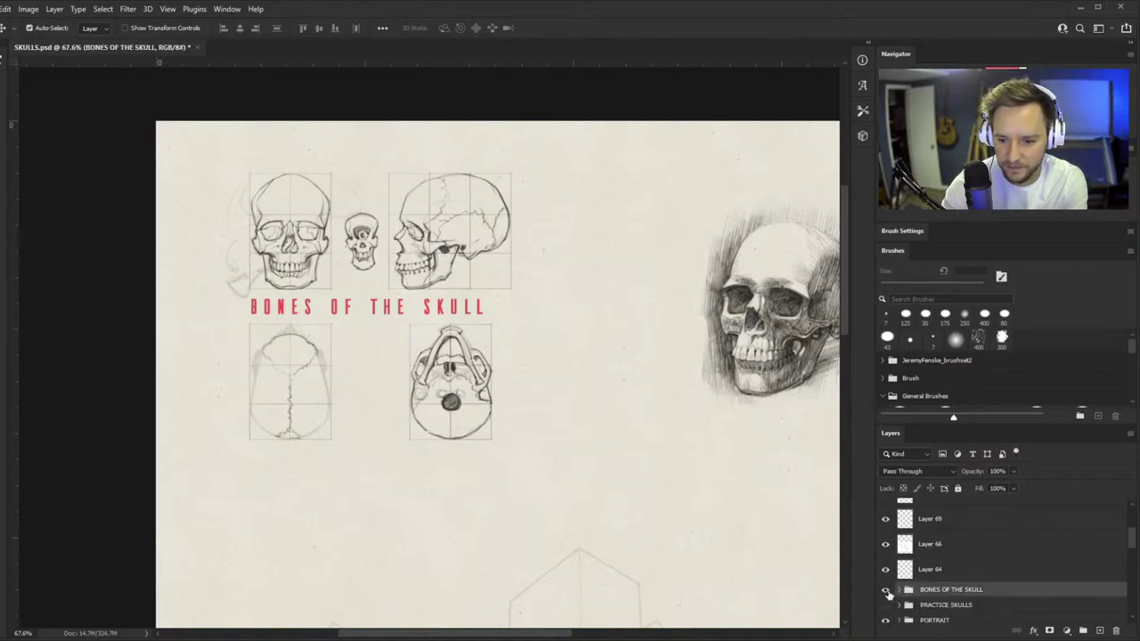
left_click(886, 591)
key("b")
left_click_drag(338, 293, 303, 294)
left_click_drag(510, 419, 560, 347)
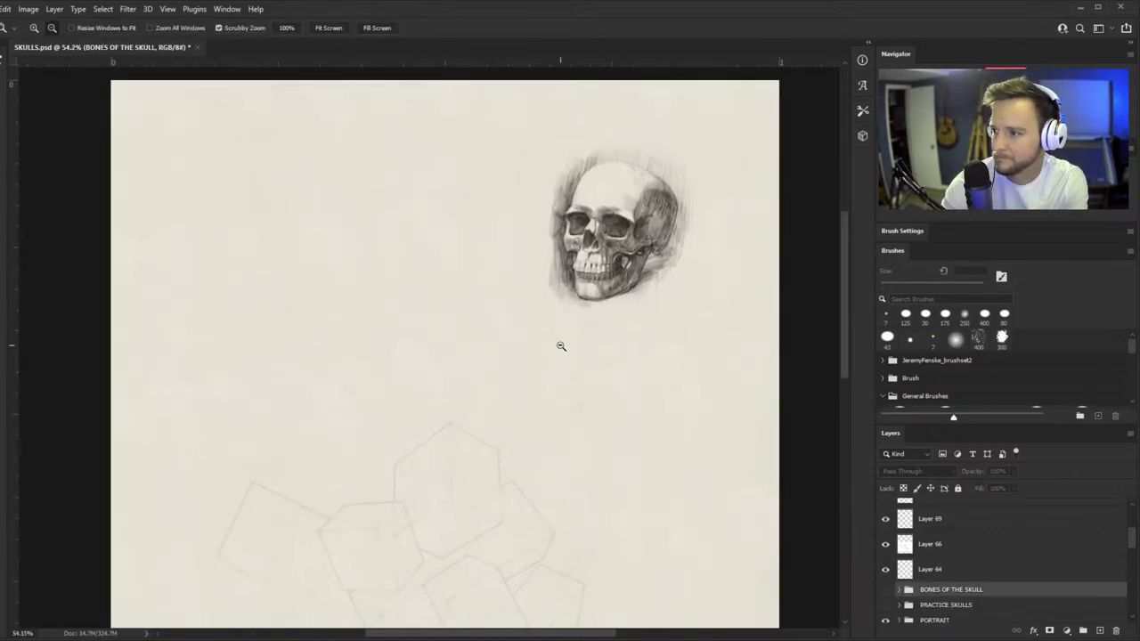
- Hide Layer 58, which holds the shaded skull drawing
key("v")
left_click(606, 231)
left_click(885, 609)
key("z")
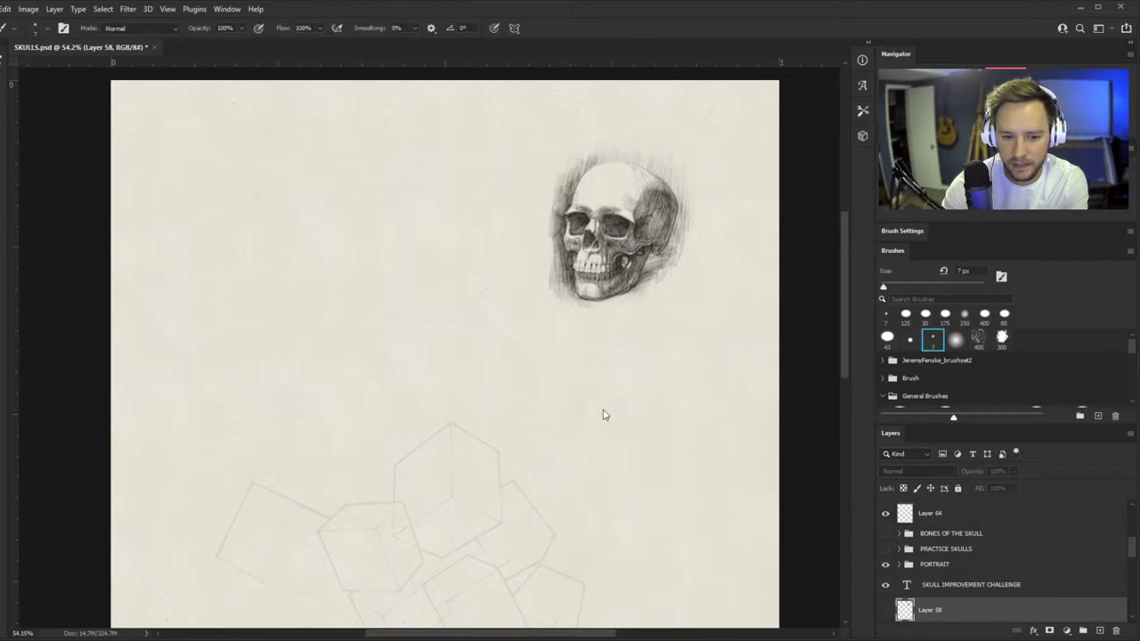
- Add a new empty layer directly above Layer 68
scroll(603, 415, "down", 3)
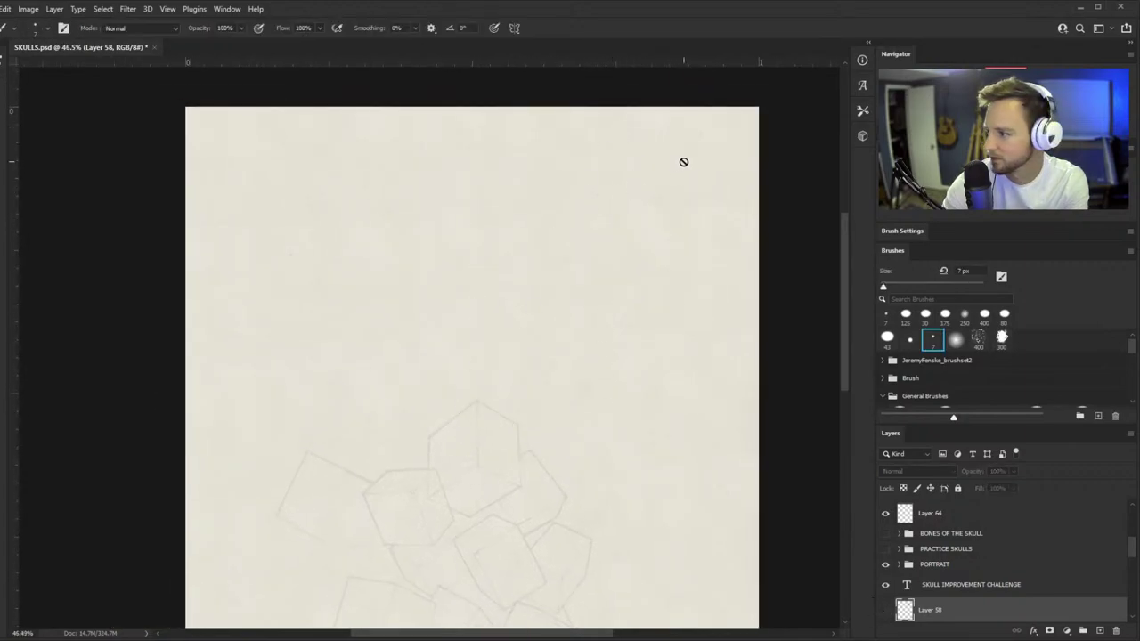
scroll(691, 165, "down", 4)
scroll(448, 555, "up", 9)
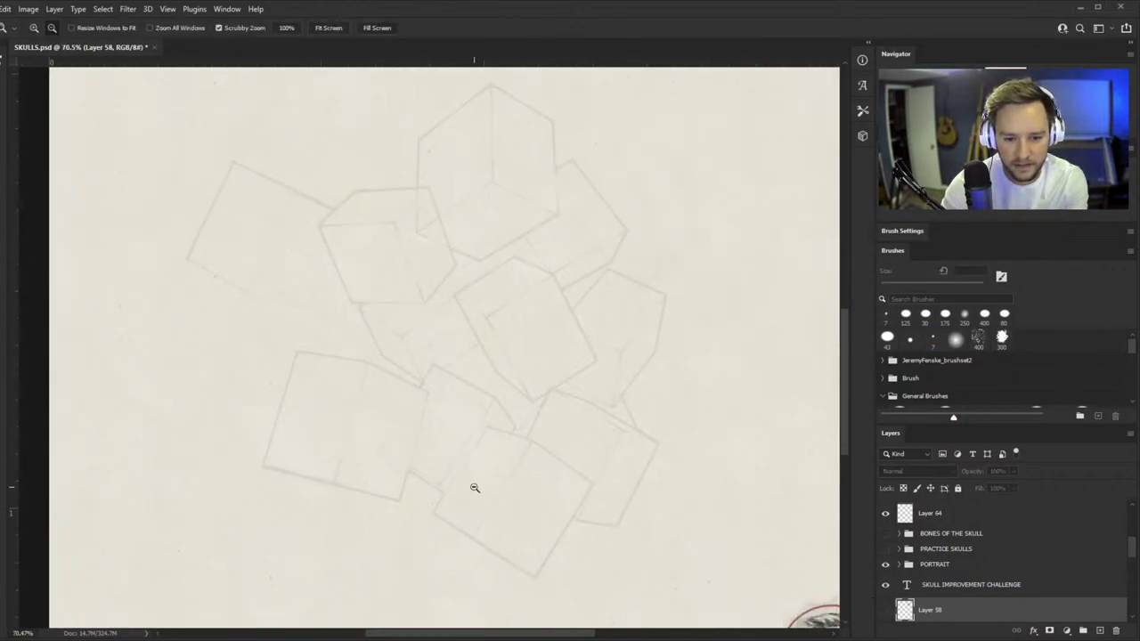
key("b")
scroll(978, 604, "up", 5)
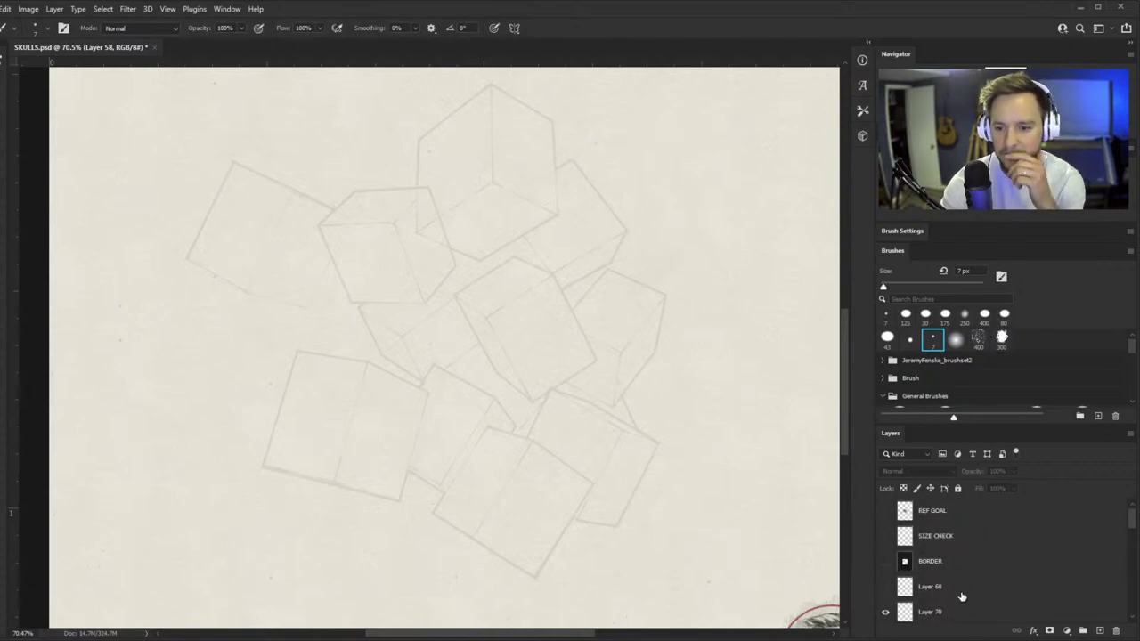
left_click(962, 595)
left_click(1101, 631)
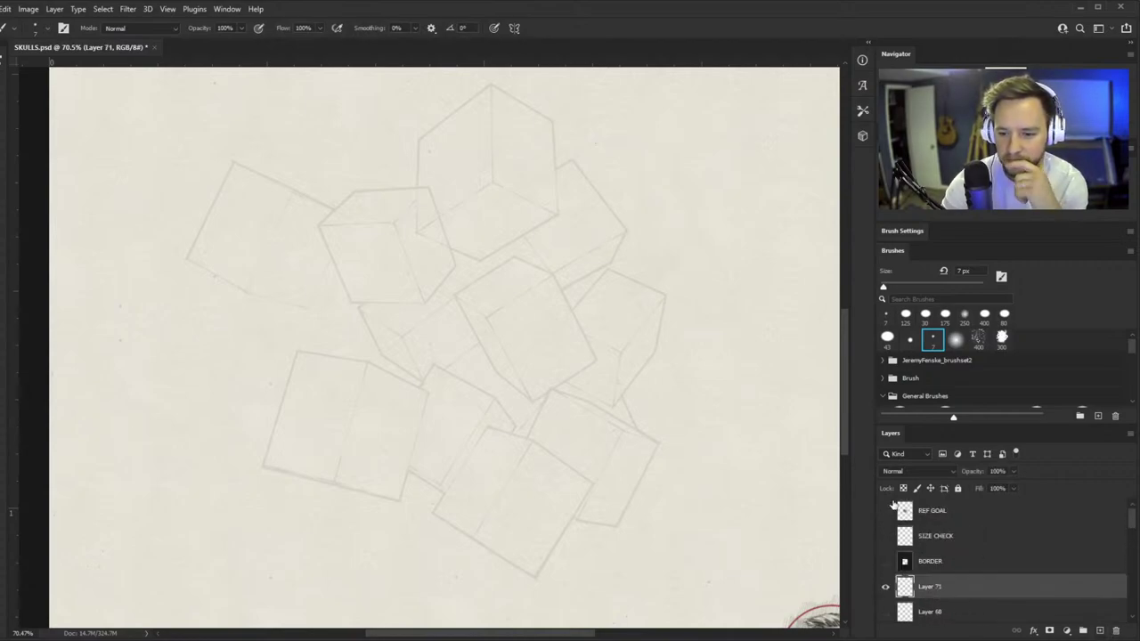
- Sketch the first long edge of a new box over the partly hidden faint box left of the stack's centre
left_click_drag(540, 348, 515, 390)
key("ctrl+z")
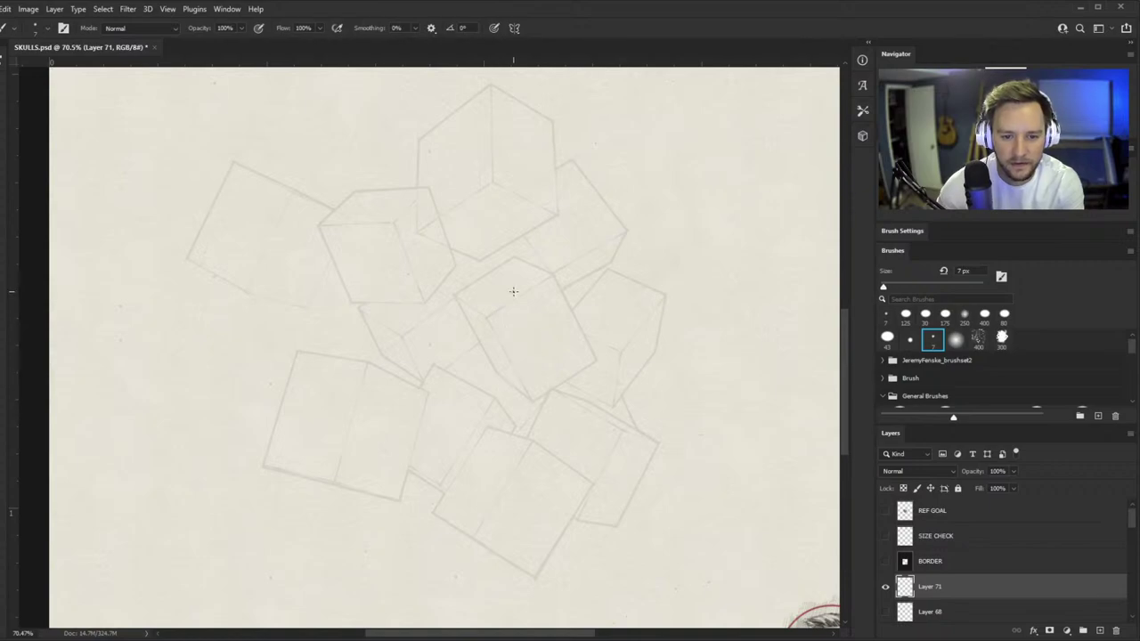
key("z")
left_click_drag(419, 309, 454, 285)
key("r")
left_click_drag(685, 247, 701, 312)
key("b")
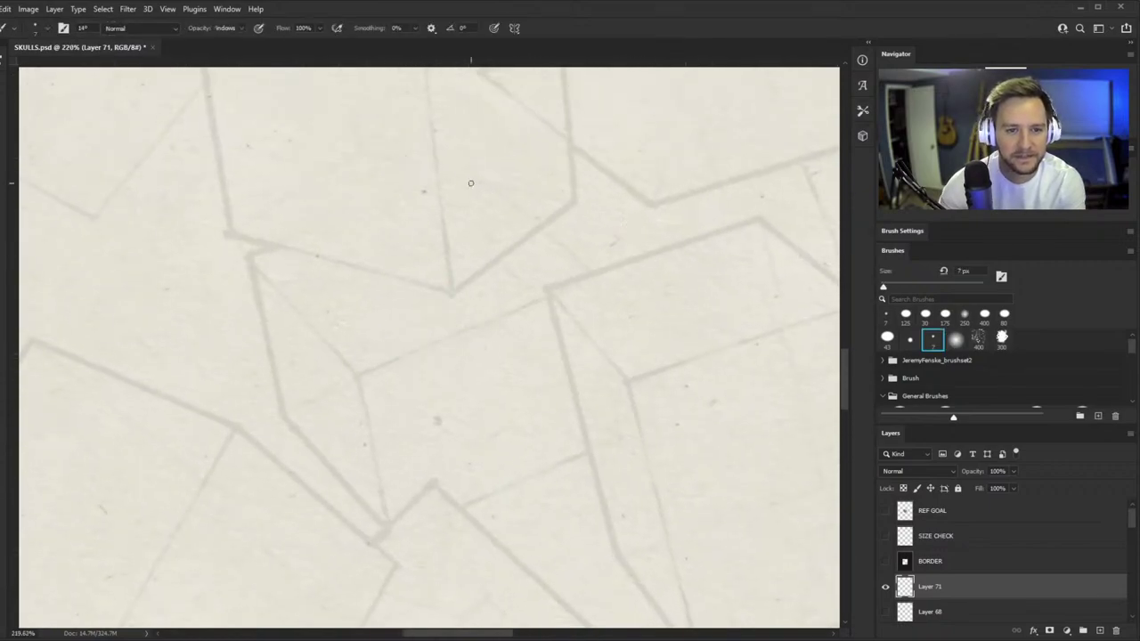
mouse_move(272, 243)
left_mouse_down()
mouse_move(548, 154)
mouse_move(445, 185)
mouse_move(465, 179)
left_mouse_up()
- Sketch two short outline edges of the box, continuing from one end of the first long edge
key("r")
mouse_move(685, 253)
left_mouse_down()
mouse_move(642, 175)
mouse_move(443, 115)
left_mouse_up()
key("z")
left_click_drag(395, 165, 413, 159)
key("r")
left_click_drag(588, 160, 636, 216)
key("b")
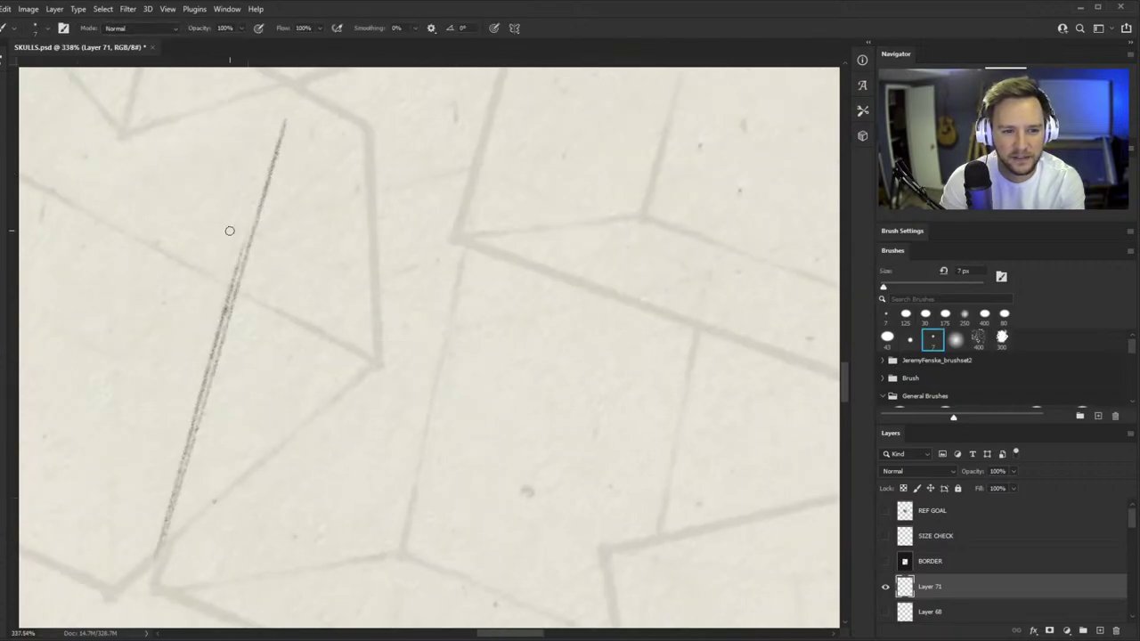
left_click_drag(248, 225, 512, 155)
left_click_drag(280, 216, 445, 175)
key("r")
left_click_drag(689, 248, 554, 101)
key("b")
left_click_drag(358, 171, 607, 108)
- Sketch the opposite long outline edge of the box, parallel to the first, with several overlapping strokes
key("z")
left_click_drag(431, 217, 402, 224)
key("r")
mouse_move(704, 311)
left_mouse_down()
mouse_move(700, 283)
mouse_move(461, 130)
left_mouse_up()
key("b")
key("z")
left_click_drag(342, 214, 364, 210)
key("b")
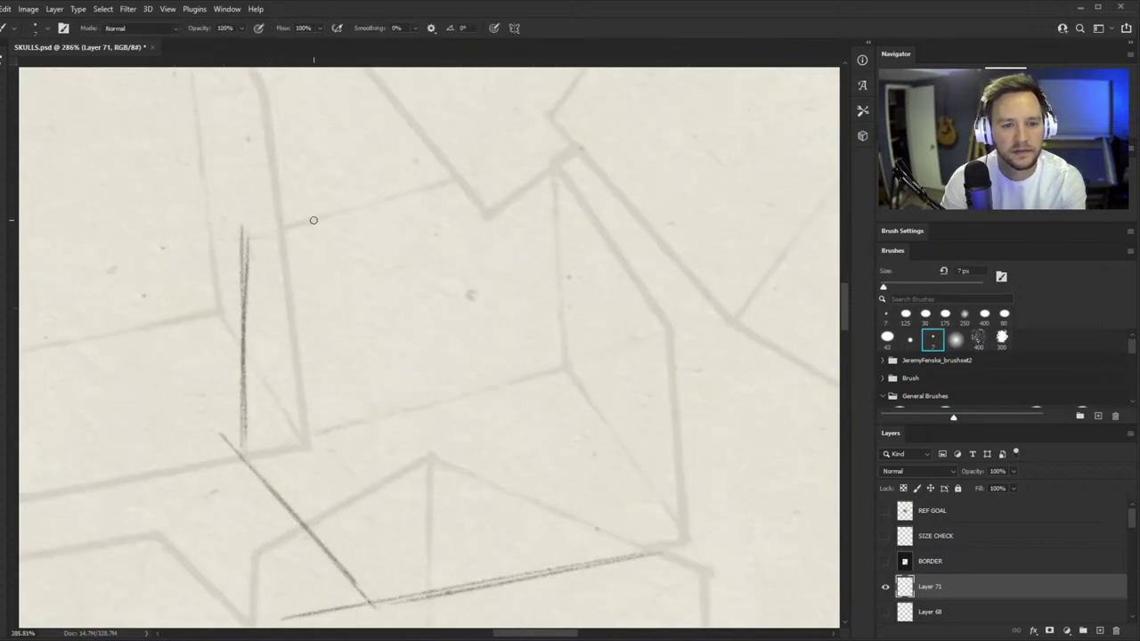
left_click_drag(237, 237, 597, 147)
left_click_drag(245, 236, 582, 145)
left_click_drag(586, 150, 393, 198)
- Sketch the fifth outline edge, a short side leading off the second long edge, and reinforce it
key("r")
mouse_move(661, 249)
left_mouse_down()
mouse_move(501, 107)
mouse_move(416, 105)
left_mouse_up()
key("b")
mouse_move(308, 168)
left_mouse_down()
mouse_move(540, 105)
mouse_move(486, 121)
left_mouse_up()
key("r")
left_click_drag(661, 171, 538, 132)
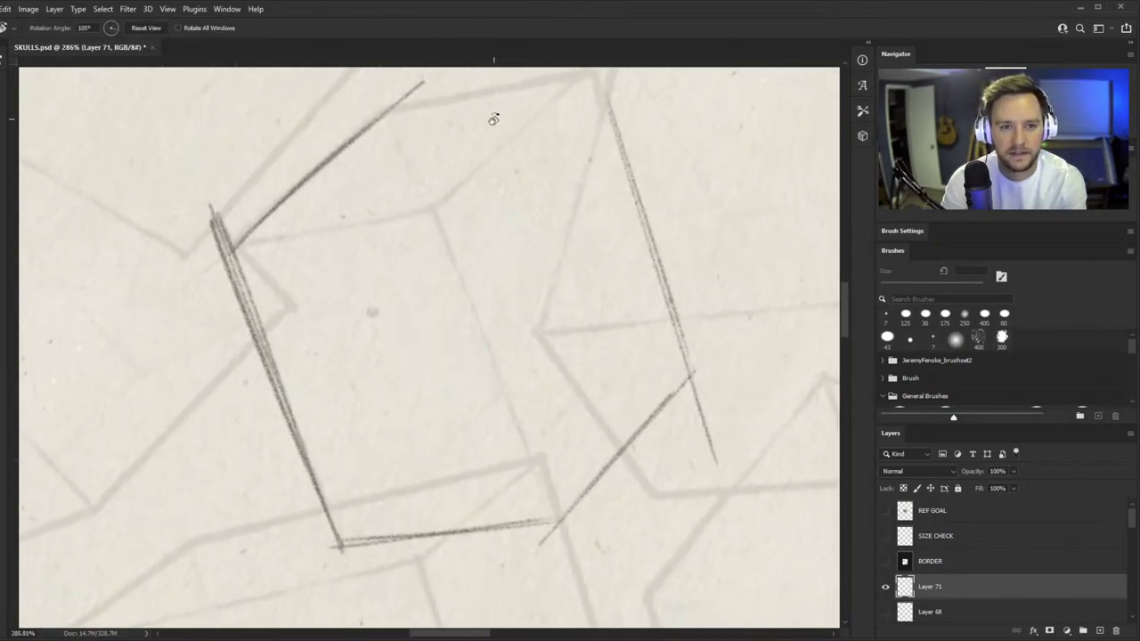
key("ctrl+z")
left_click_drag(600, 224, 618, 313)
key("b")
left_click_drag(247, 179, 507, 110)
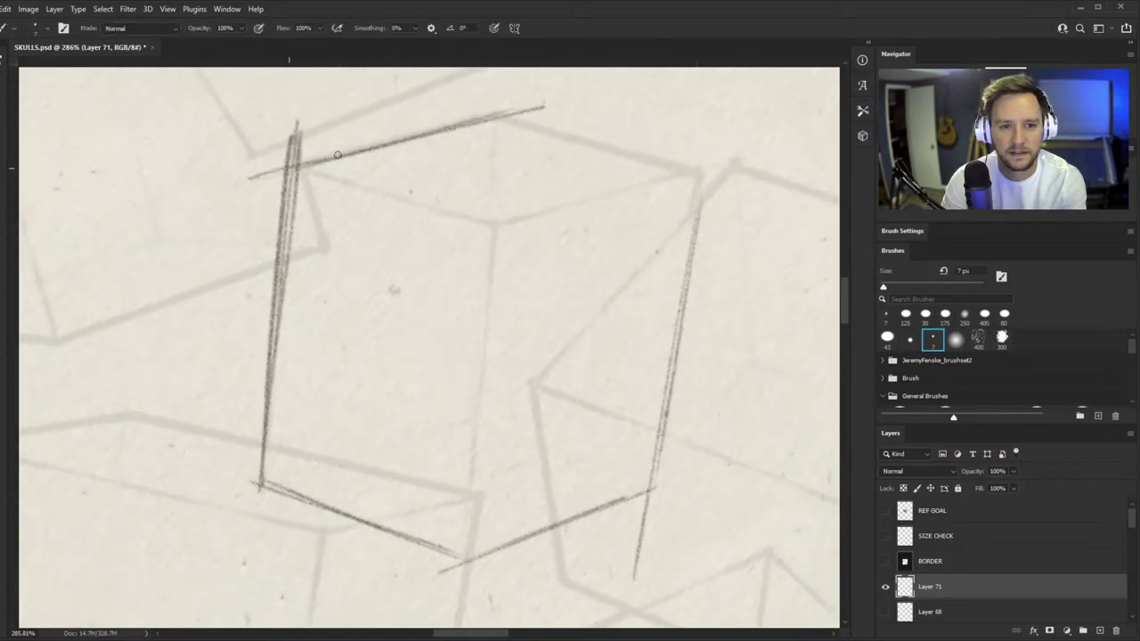
left_click_drag(303, 165, 468, 124)
- Close the six-sided box outline with its last short edge
key("r")
mouse_move(712, 267)
left_mouse_down()
mouse_move(698, 183)
mouse_move(665, 151)
left_mouse_up()
key("b")
left_click_drag(334, 116, 617, 73)
left_click_drag(401, 109, 645, 71)
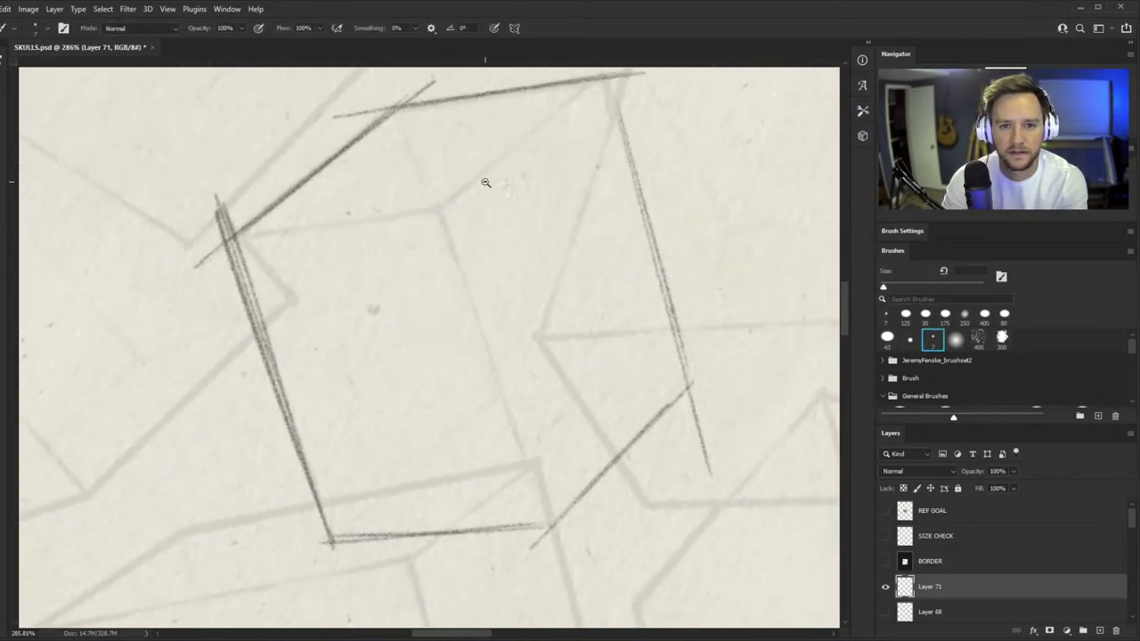
- Sketch the inner long edge parallel to the long outline edges, splitting the outline into two side faces
left_click_drag(485, 182, 416, 182)
key("r")
mouse_move(613, 181)
left_mouse_down()
mouse_move(682, 263)
mouse_move(667, 341)
mouse_move(641, 377)
mouse_move(494, 453)
mouse_move(437, 419)
left_mouse_up()
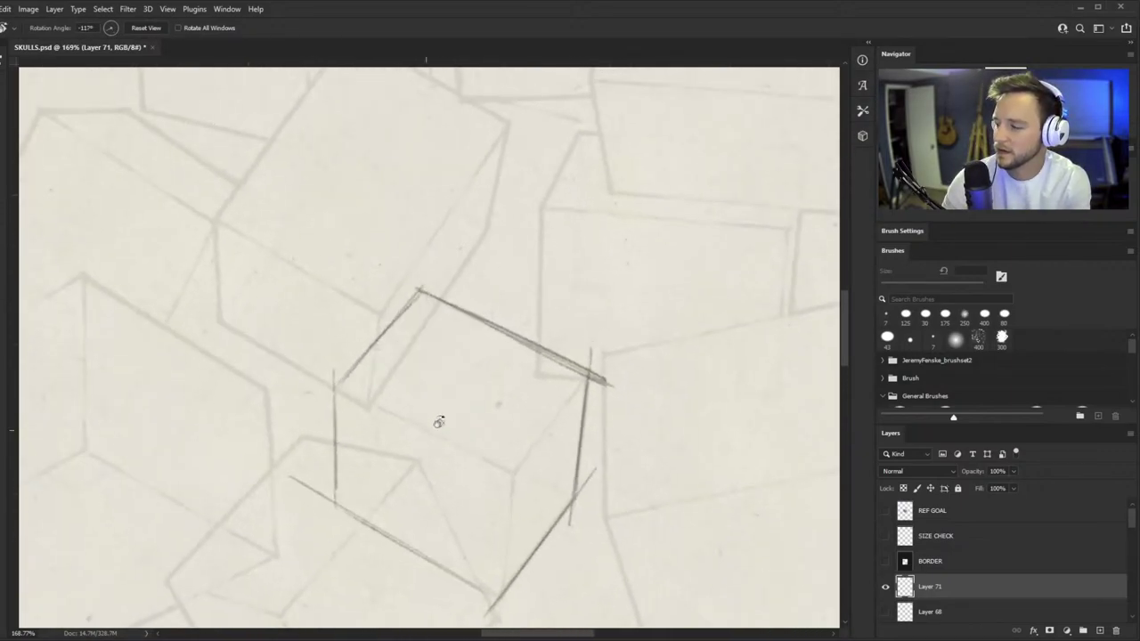
left_click_drag(642, 331, 597, 409)
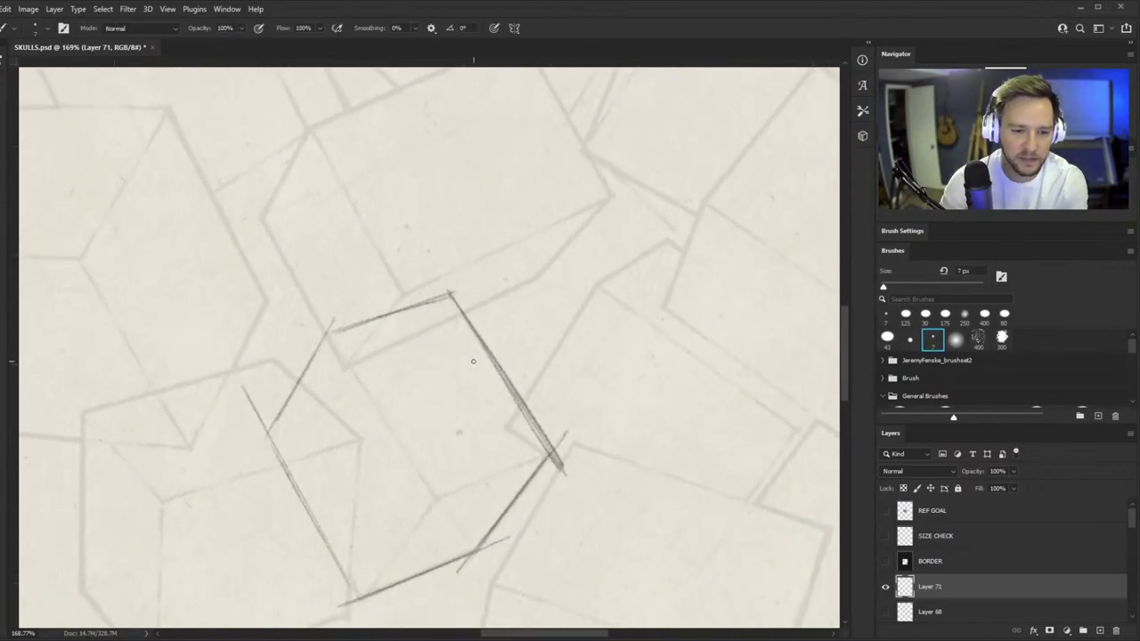
left_click_drag(468, 358, 431, 360)
key("r")
left_click_drag(509, 496, 621, 251)
left_click_drag(537, 379, 570, 363)
scroll(463, 330, "up", 3)
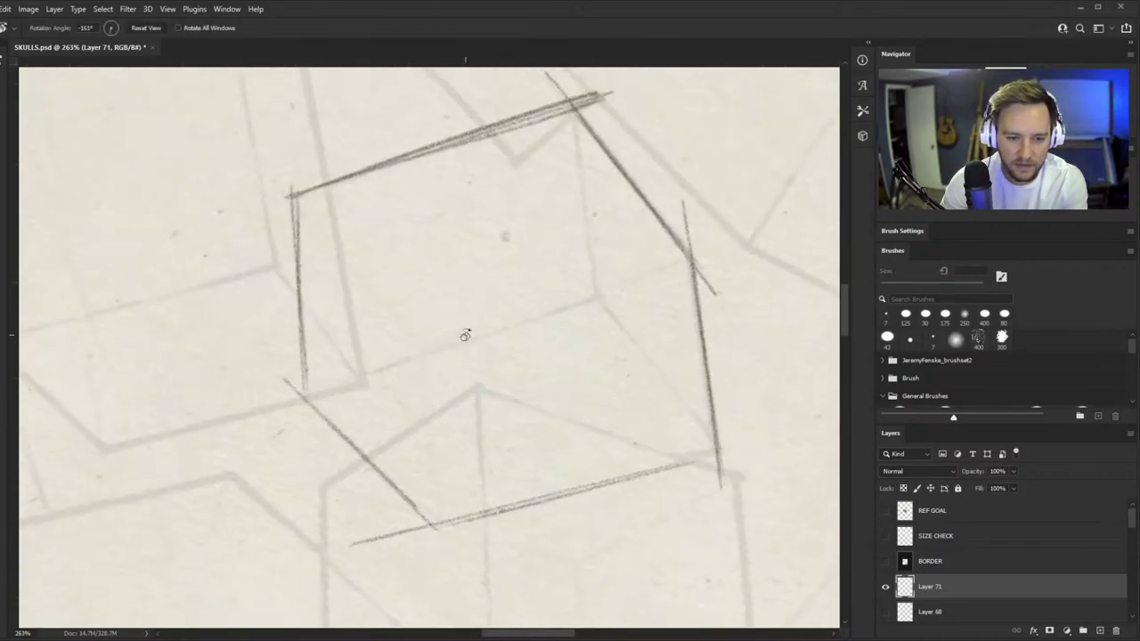
key("b")
mouse_move(311, 387)
left_mouse_down()
mouse_move(608, 290)
mouse_move(283, 392)
mouse_move(643, 286)
mouse_move(367, 370)
left_mouse_up()
key("r")
mouse_move(659, 320)
left_mouse_down()
mouse_move(666, 284)
mouse_move(448, 97)
left_mouse_up()
key("b")
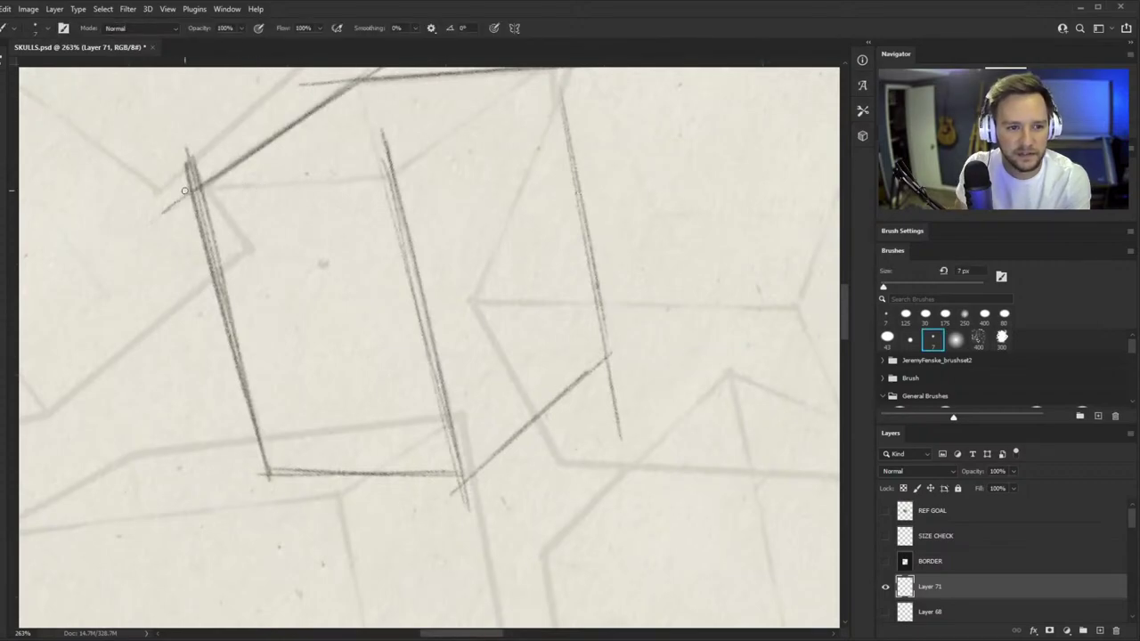
- Sketch the two short edges joining the end of the inner long edge to the outline corners
left_click_drag(195, 189, 410, 166)
left_click_drag(193, 188, 349, 181)
key("r")
left_click_drag(560, 221, 618, 298)
key("b")
left_click_drag(458, 184, 673, 161)
left_click_drag(472, 183, 659, 160)
- Sketch two of the see-through edges on the far side of the box
key("r")
mouse_move(693, 257)
left_mouse_down()
mouse_move(494, 479)
mouse_move(321, 476)
mouse_move(496, 320)
mouse_move(445, 315)
left_mouse_up()
key("b")
mouse_move(272, 254)
left_mouse_down()
mouse_move(439, 315)
mouse_move(464, 339)
mouse_move(454, 337)
left_mouse_up()
key("r")
left_click_drag(568, 364, 524, 469)
key("b")
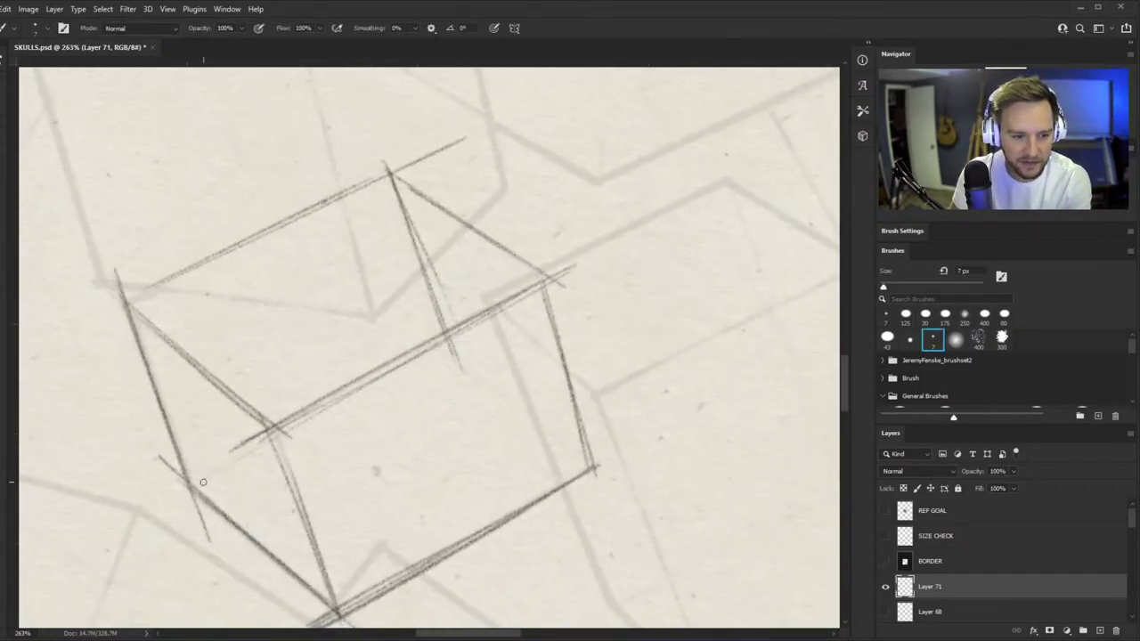
left_click_drag(183, 490, 383, 396)
left_click_drag(468, 347, 190, 484)
- Complete the see-through box with its remaining far-side edge
key("r")
mouse_move(638, 385)
left_mouse_down()
mouse_move(666, 188)
mouse_move(657, 176)
left_mouse_up()
key("b")
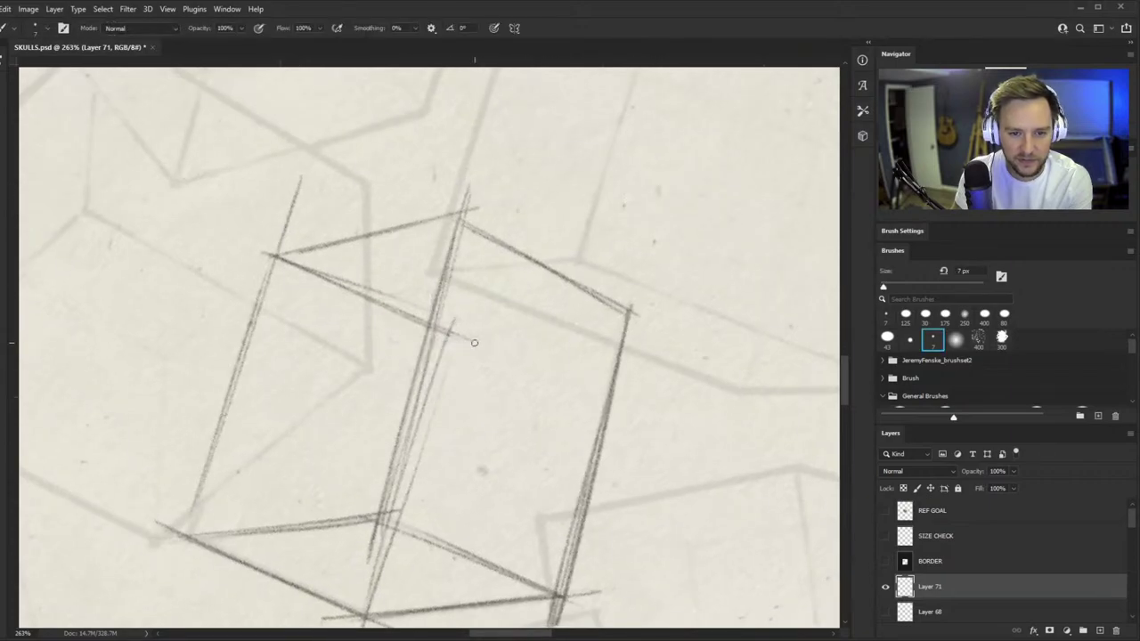
left_click_drag(418, 350, 662, 302)
left_click_drag(404, 353, 652, 303)
- Soften the overlapping lines around the inner top corner of the box with a 90 px eraser
key("r")
left_click_drag(650, 365, 644, 292)
key("z")
mouse_move(443, 308)
left_mouse_down()
mouse_move(400, 354)
mouse_move(459, 321)
left_mouse_up()
key("e")
key("bracketleft")
key("bracketleft")
key("bracketleft")
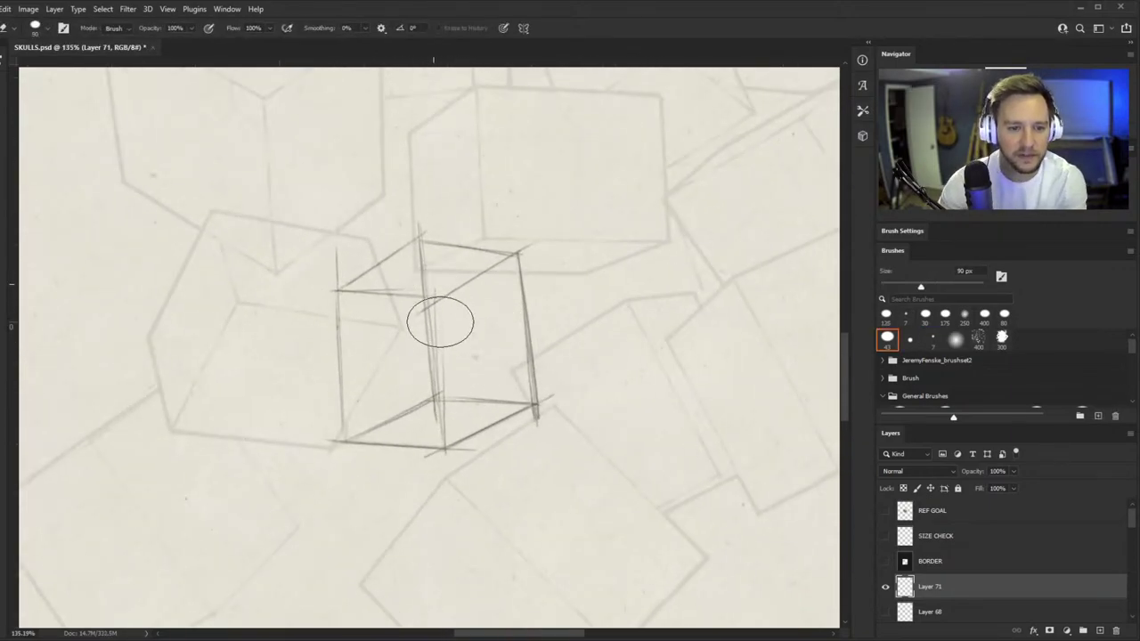
key("b")
key("z")
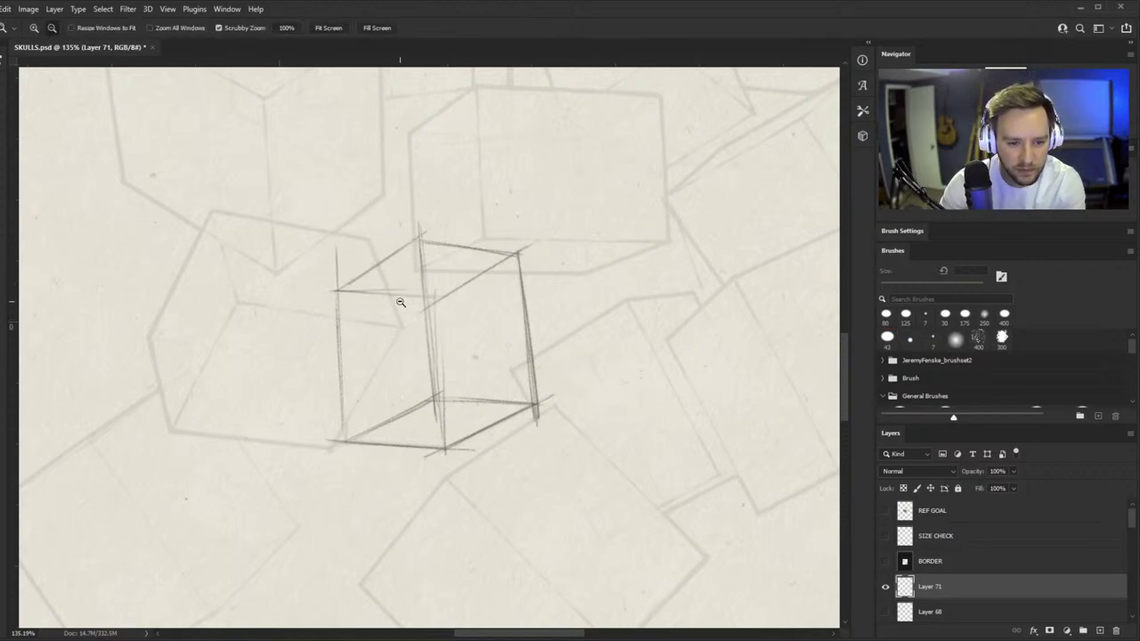
- Erase the misaligned short top edge on the box's left side with a 30 px eraser
left_click_drag(400, 300, 416, 293)
key("r")
left_click_drag(627, 319, 600, 224)
key("z")
left_click_drag(371, 345, 417, 249)
key("r")
key("e")
key("bracketleft")
key("bracketleft")
key("bracketleft")
key("bracketleft")
key("bracketleft")
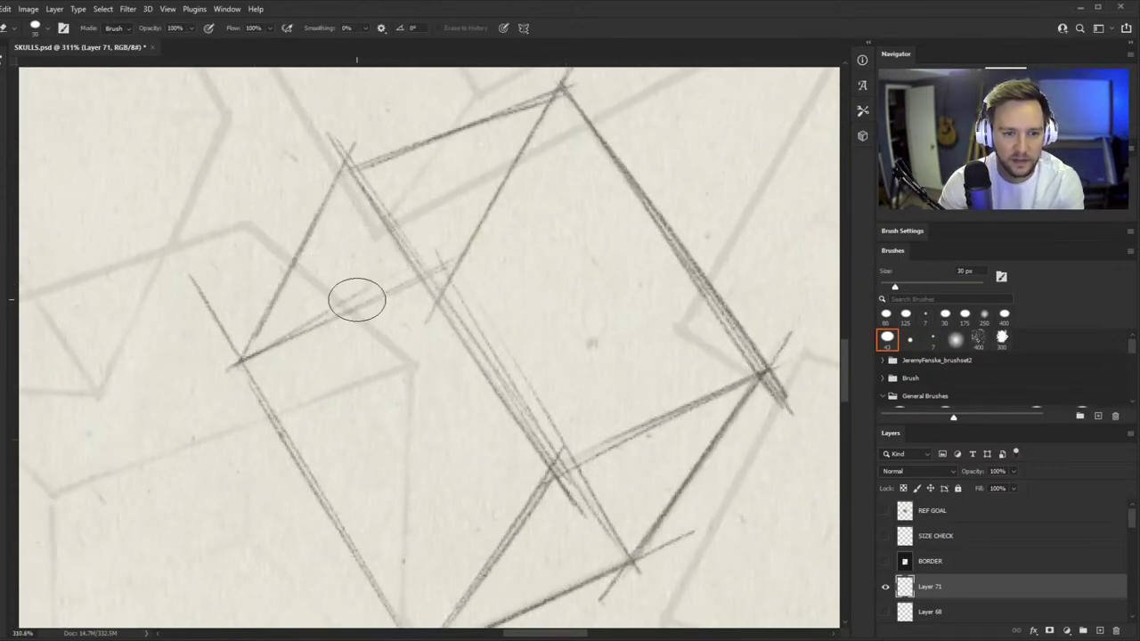
mouse_move(381, 303)
left_mouse_down()
mouse_move(386, 288)
mouse_move(327, 319)
left_mouse_up()
- Redraw the erased top edge from the left corner to the inner corner with the 7 px brush
key("b")
scroll(327, 319, "up", 1)
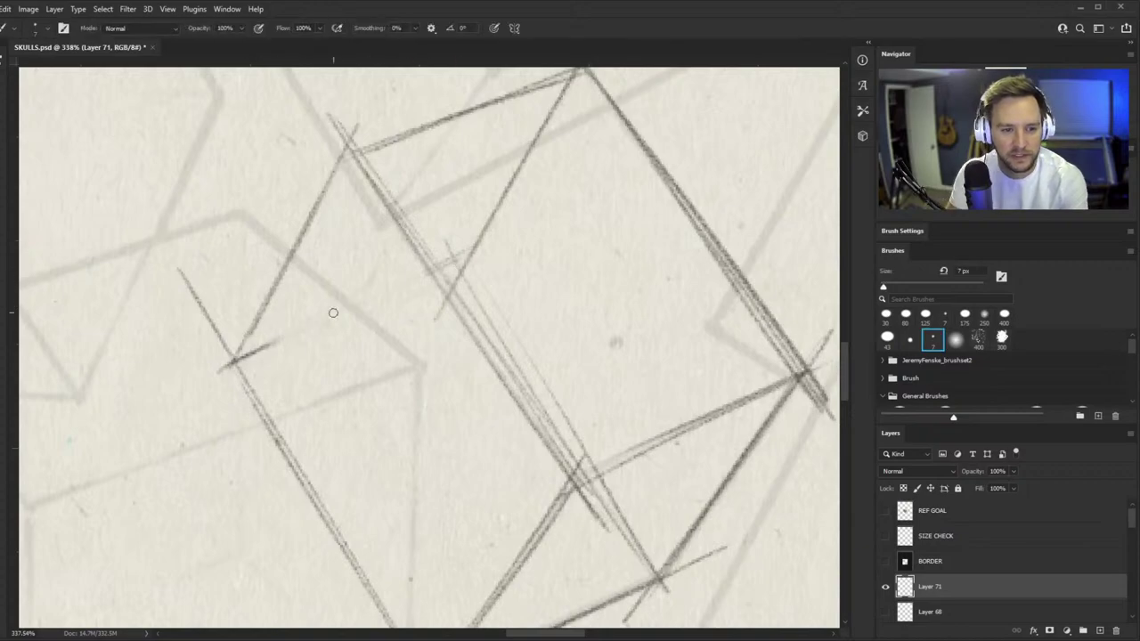
left_click_drag(201, 372, 397, 311)
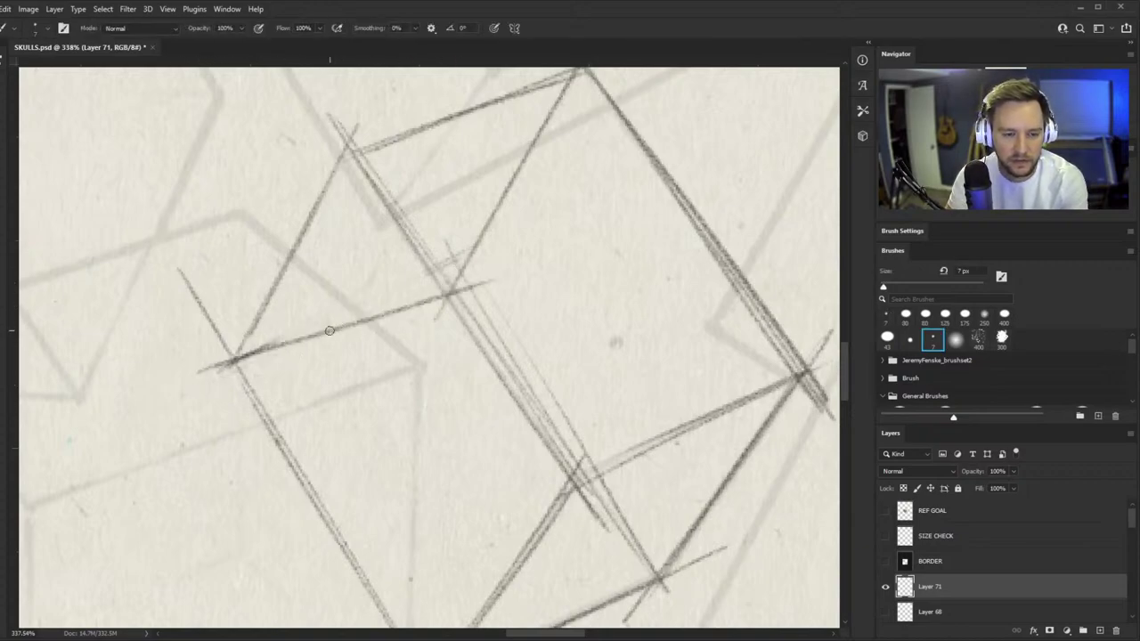
key("ctrl+z")
mouse_move(237, 360)
left_mouse_down()
mouse_move(454, 286)
mouse_move(369, 317)
left_mouse_up()
key("ctrl+space")
left_click_drag(371, 332, 276, 400)
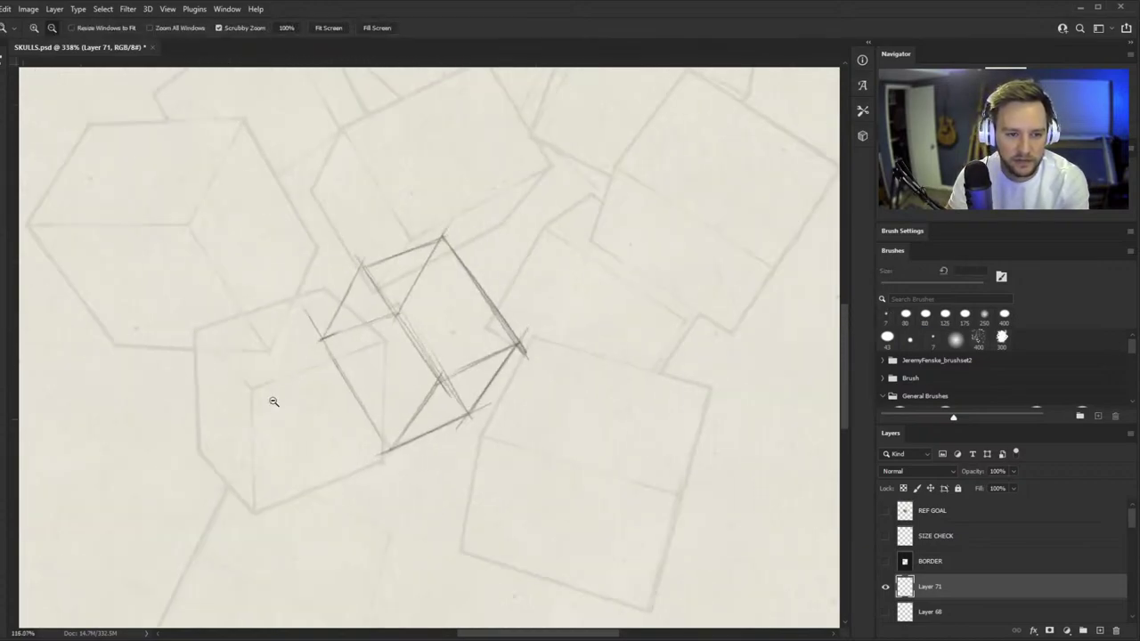
- Lighten the whole box construction with a 200 px eraser
key("r")
mouse_move(546, 303)
left_mouse_down()
mouse_move(555, 338)
mouse_move(544, 363)
left_mouse_up()
key("e")
scroll(501, 370, "up", 3)
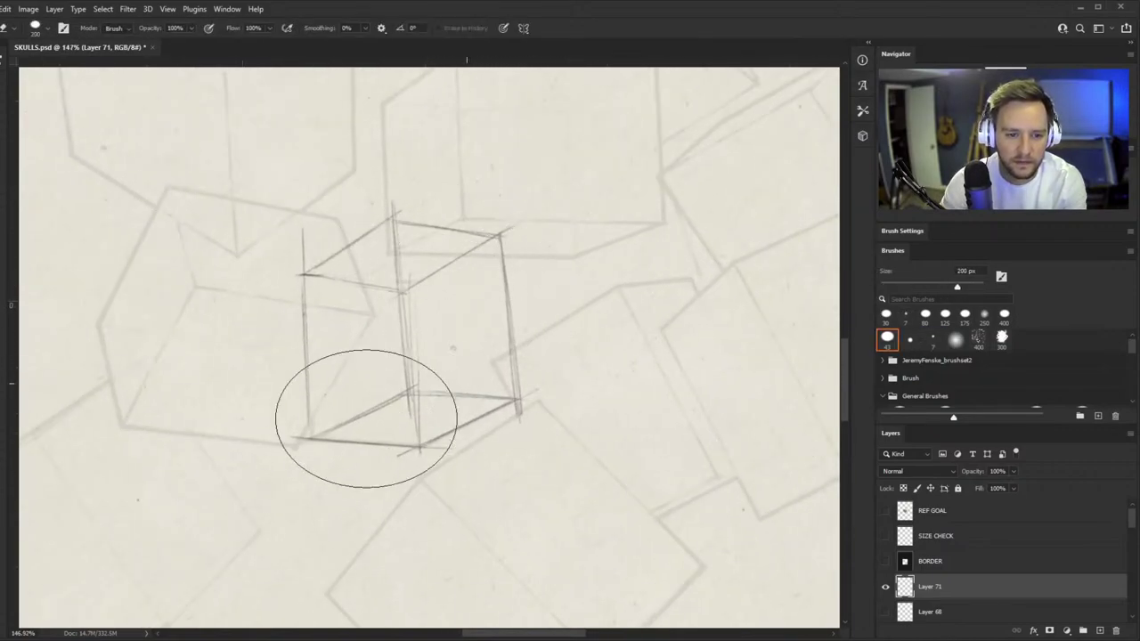
- Sketch a lengthwise centre line down one of the box's right-hand side faces with the 7 px brush
key("b")
scroll(460, 279, "up", 5)
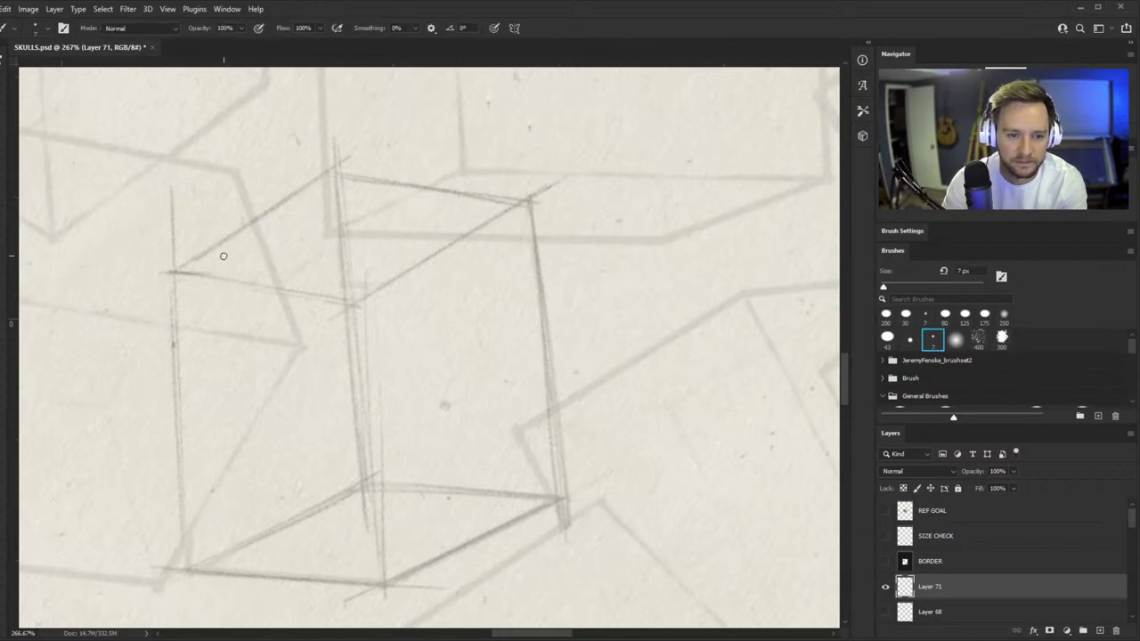
key("r")
left_click_drag(504, 308, 496, 165)
scroll(376, 331, "up", 3)
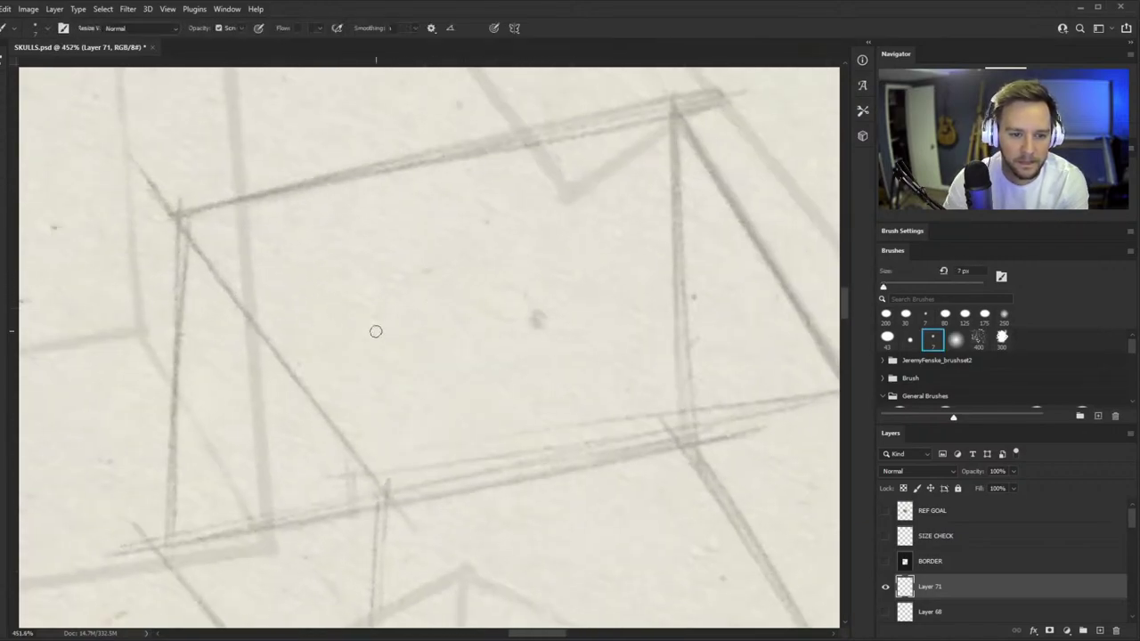
left_click_drag(179, 357, 657, 247)
key("ctrl+z")
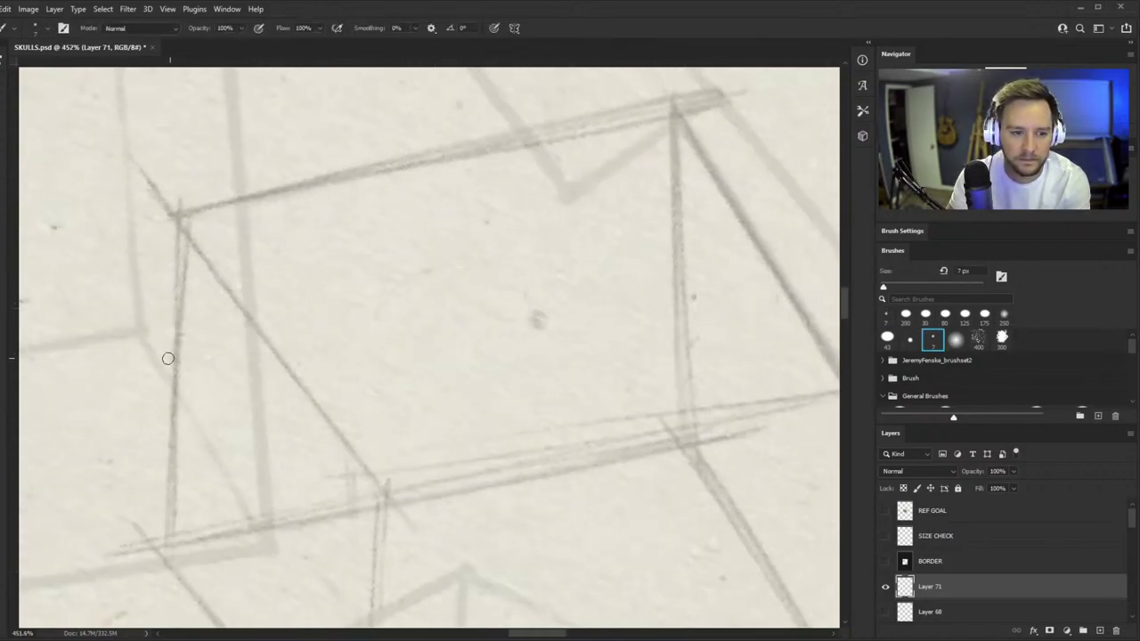
mouse_move(183, 356)
left_mouse_down()
mouse_move(673, 256)
mouse_move(134, 366)
left_mouse_up()
left_click_drag(344, 307, 328, 366)
key("r")
mouse_move(534, 307)
left_mouse_down()
mouse_move(514, 487)
mouse_move(473, 504)
left_mouse_up()
left_click_drag(389, 299, 397, 298)
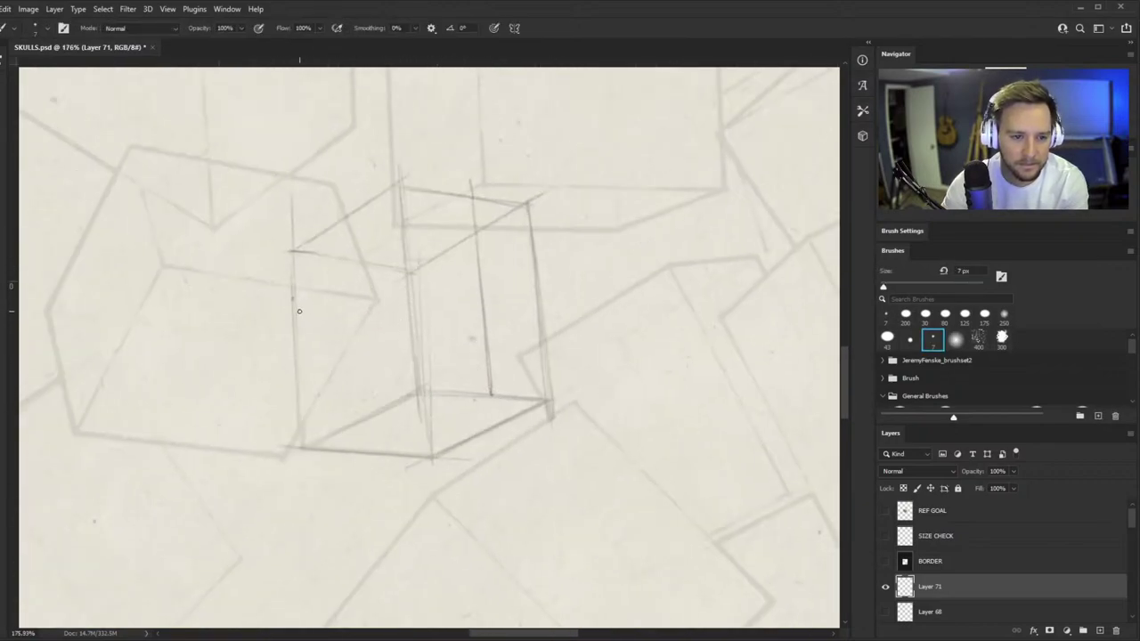
- Sketch two parallel lines across the adjoining left-hand side face, dividing its height into thirds
left_click_drag(307, 307, 419, 248)
left_click_drag(301, 372, 403, 326)
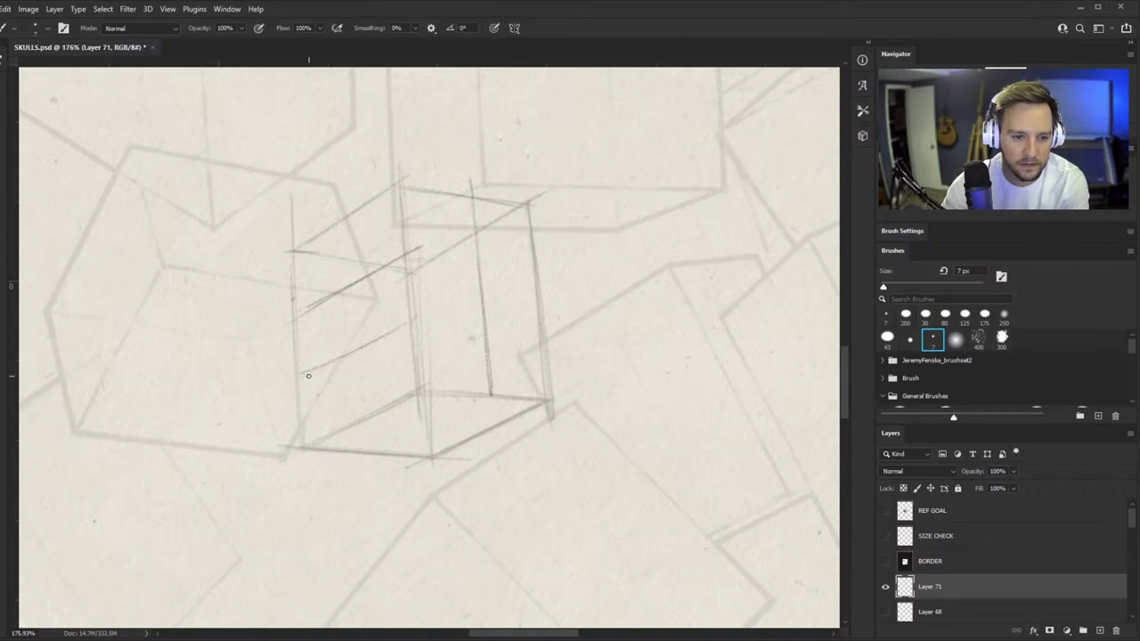
left_click_drag(315, 376, 380, 339)
- Carry both dividing lines around the corner across the side face that holds the centre line
left_click_drag(491, 295, 623, 295)
left_click_drag(648, 292, 621, 208)
left_click_drag(439, 268, 539, 260)
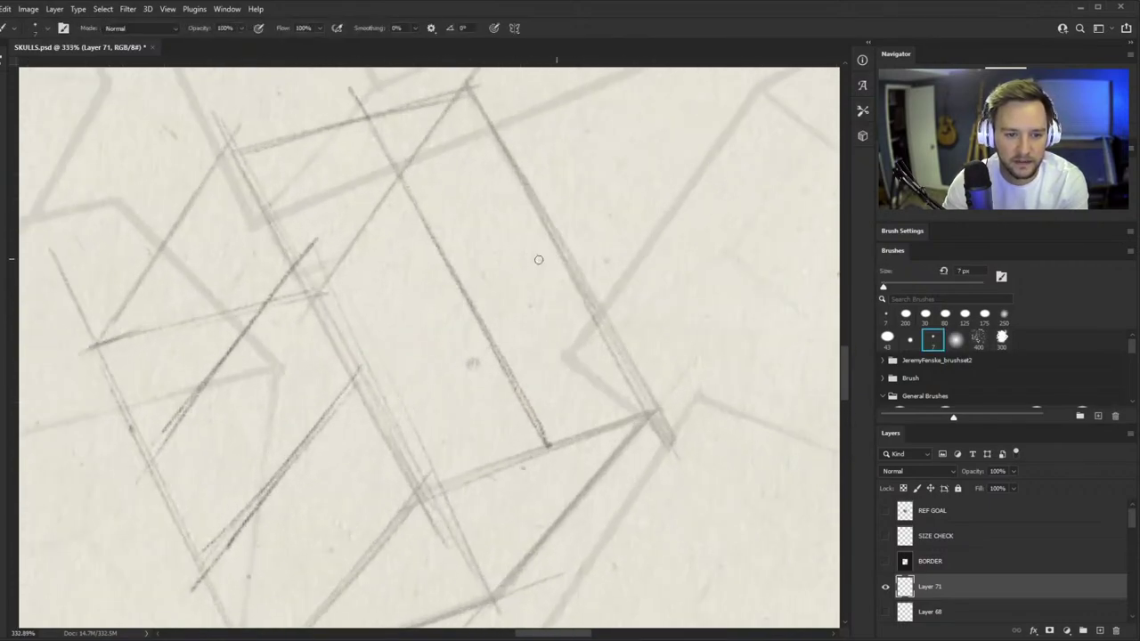
mouse_move(296, 260)
left_mouse_down()
mouse_move(529, 197)
mouse_move(294, 262)
left_mouse_up()
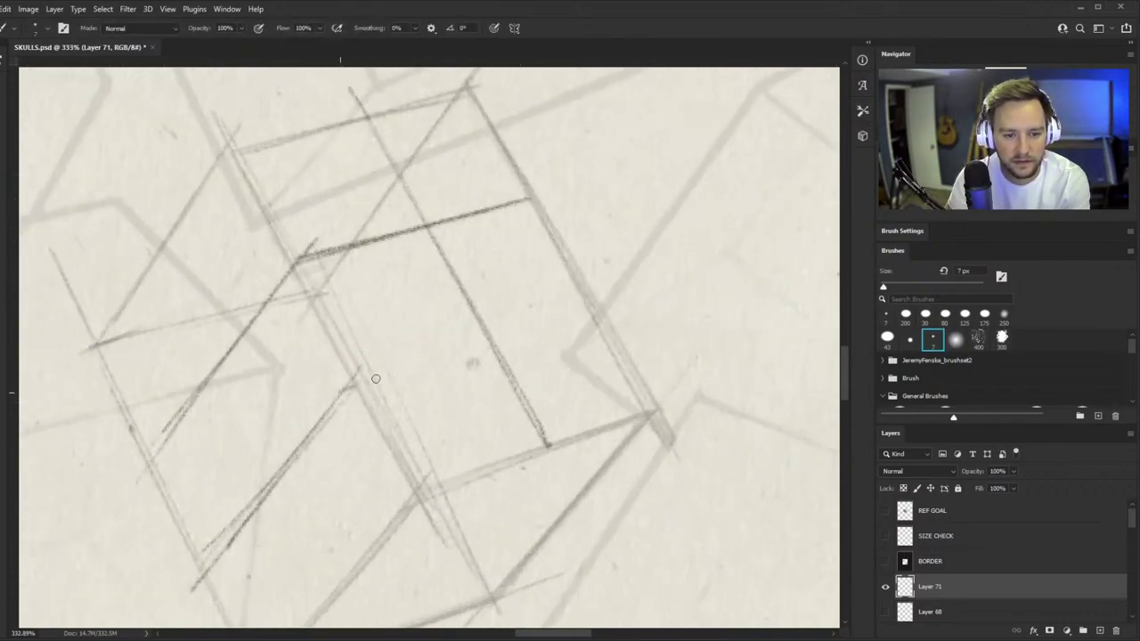
left_click_drag(347, 388, 622, 301)
- Sketch the two matching dividing lines across the other left-hand side face, starting from the left long edge
key("alt+space")
left_click_drag(511, 268, 578, 273)
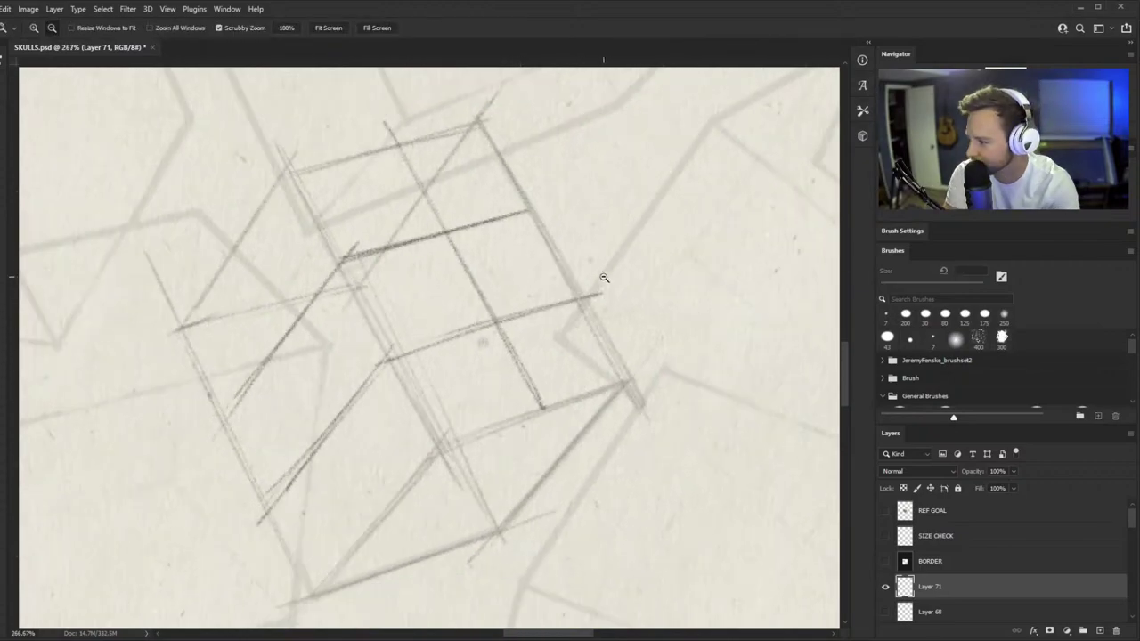
left_click_drag(500, 307, 521, 337)
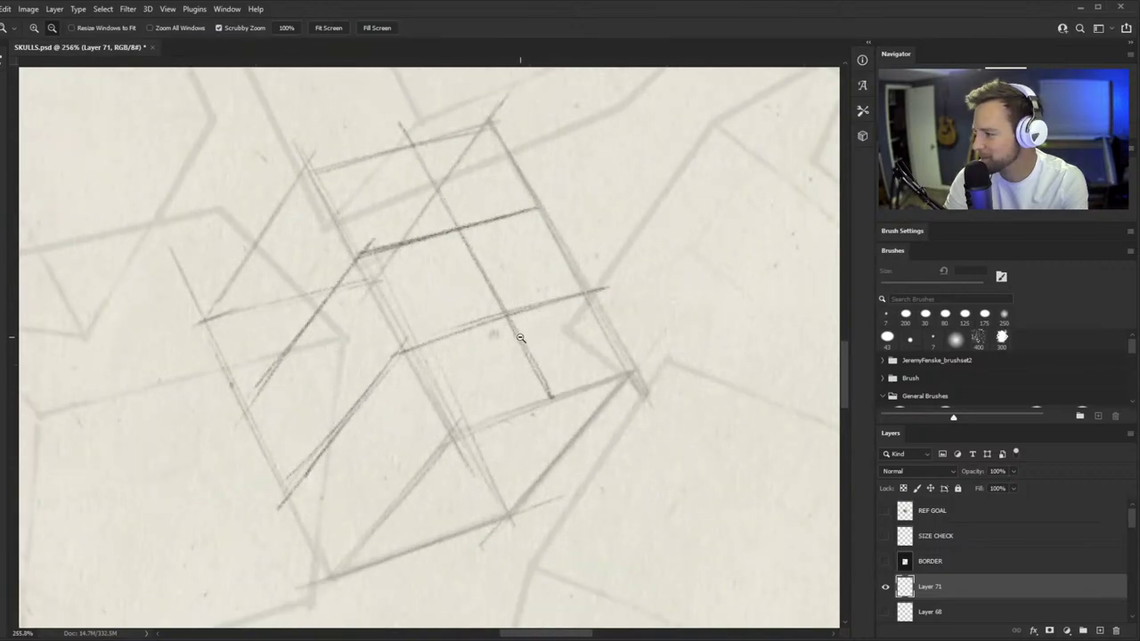
left_click_drag(522, 299, 562, 312)
key("b")
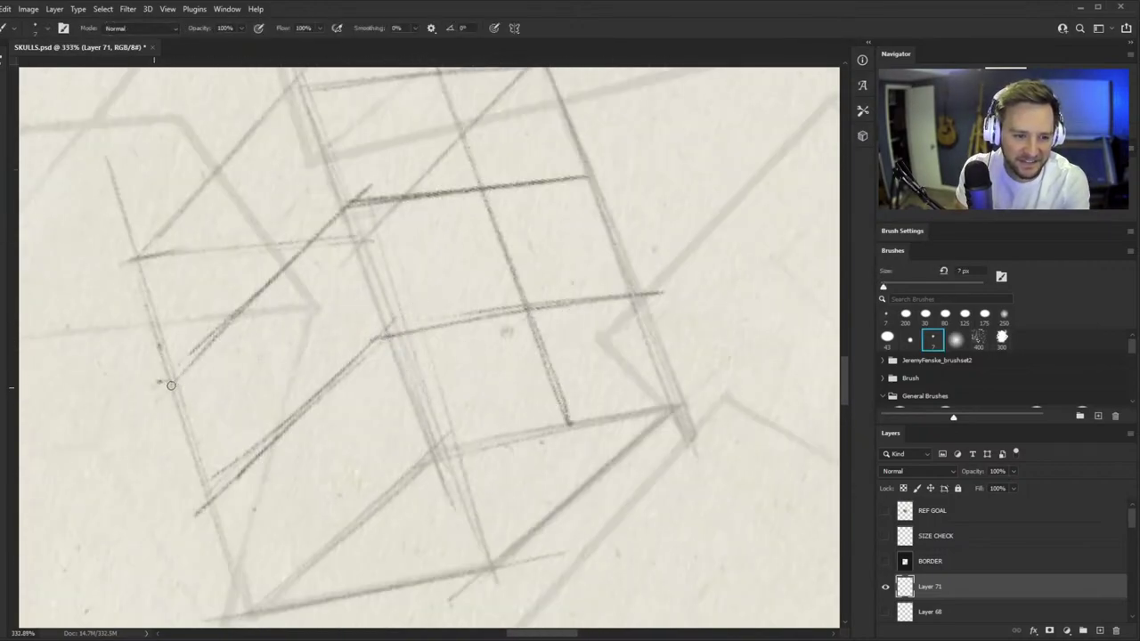
left_click_drag(158, 382, 401, 337)
left_click_drag(193, 502, 429, 441)
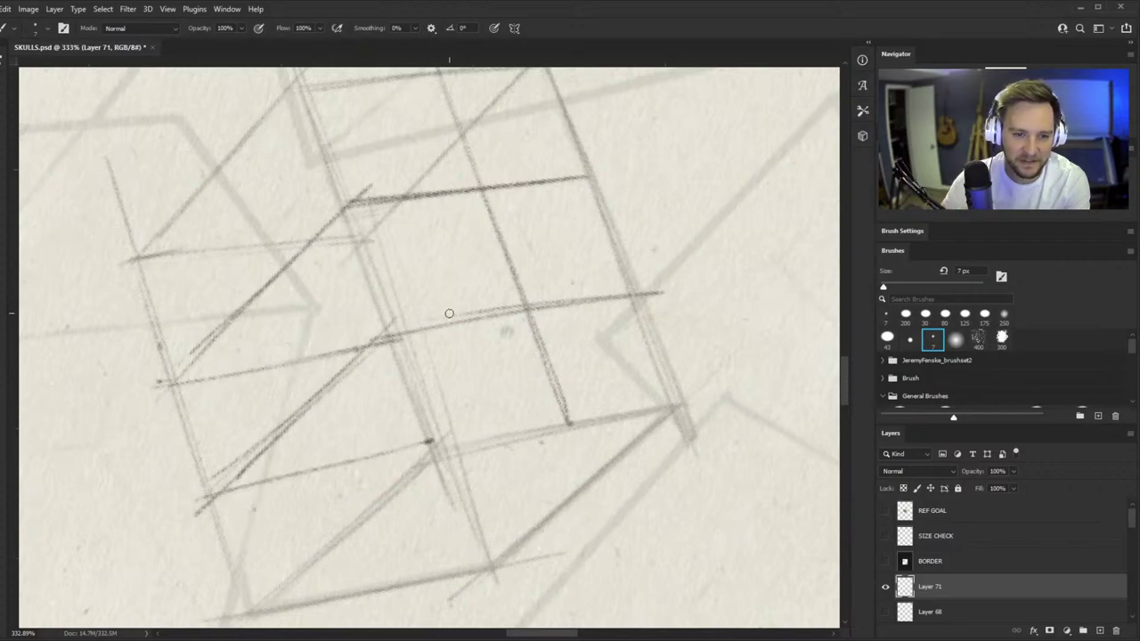
- Close both rings of dividing lines across the remaining right-hand side face of the box
key("r")
left_click_drag(681, 254, 725, 356)
key("b")
mouse_move(401, 340)
left_mouse_down()
mouse_move(645, 255)
mouse_move(434, 330)
left_mouse_up()
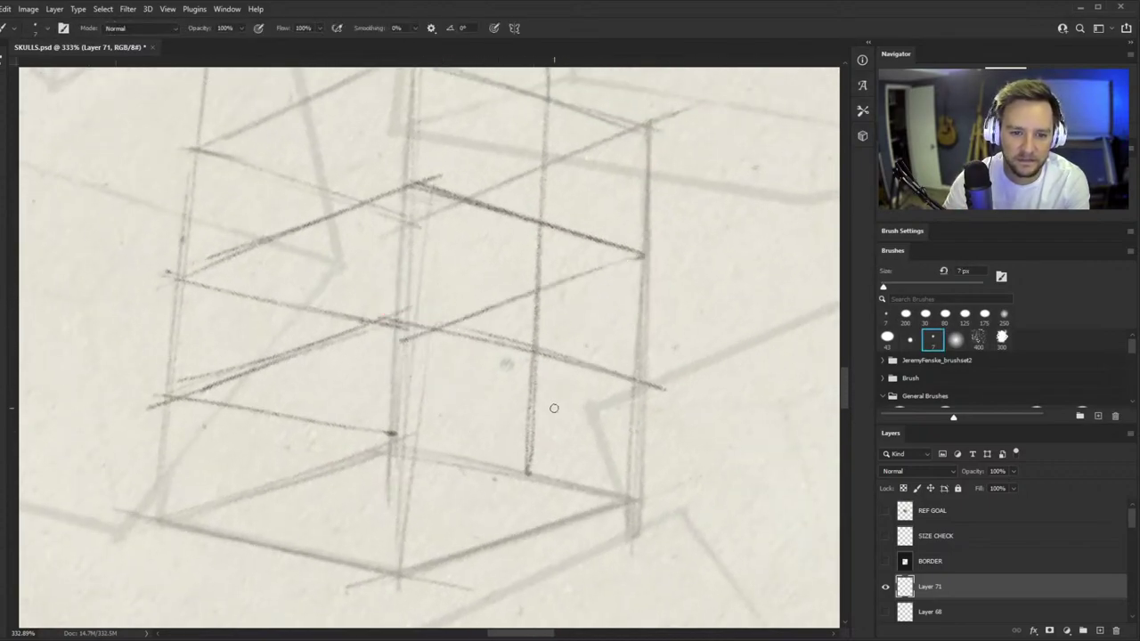
left_click_drag(416, 440, 527, 405)
left_click_drag(647, 383, 400, 459)
- Mark the middle of the lower dividing line on the left-hand side face with a short tick
key("ctrl+space")
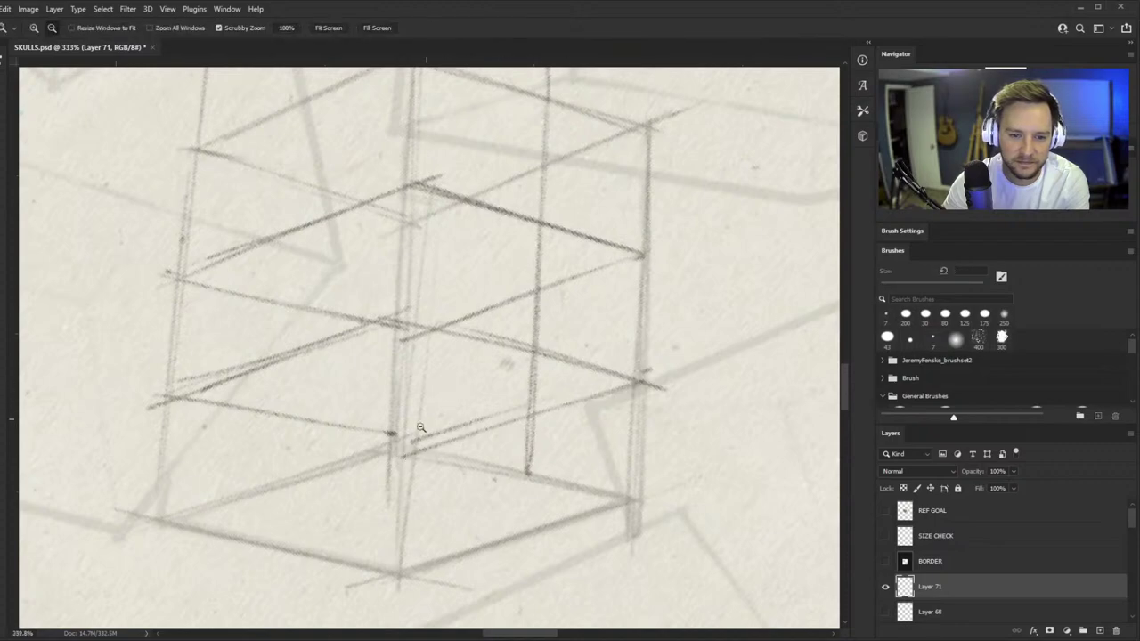
left_click_drag(445, 385, 356, 392)
key("r")
left_click_drag(598, 490, 614, 375)
key("ctrl+space")
mouse_move(440, 337)
left_mouse_down()
mouse_move(473, 288)
mouse_move(509, 310)
left_mouse_up()
key("ctrl+space")
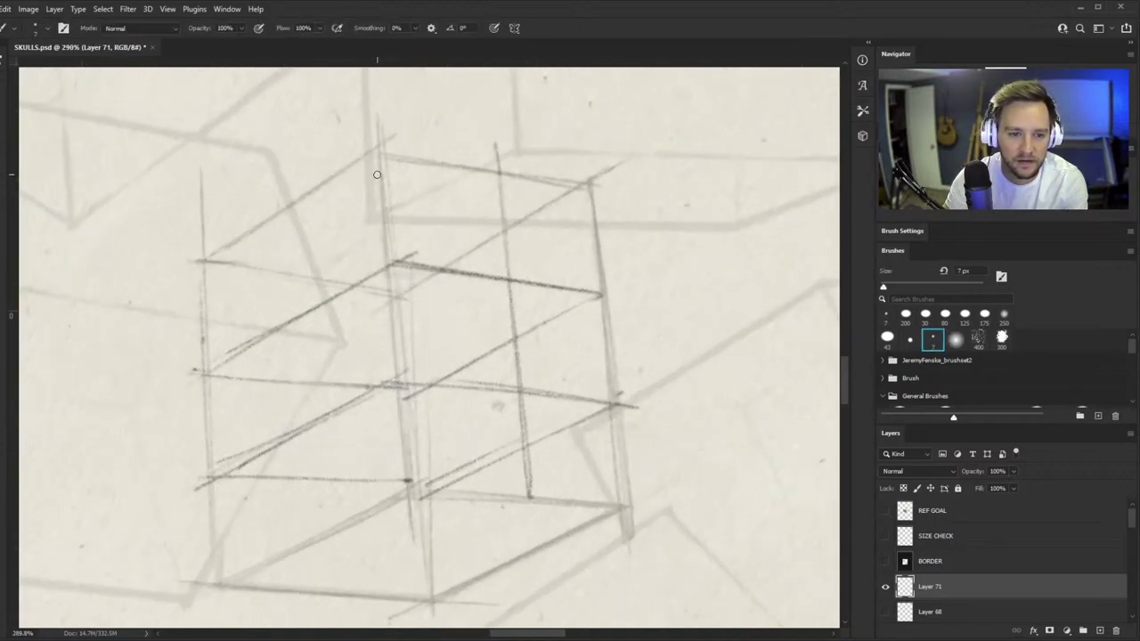
left_click_drag(310, 435, 299, 401)
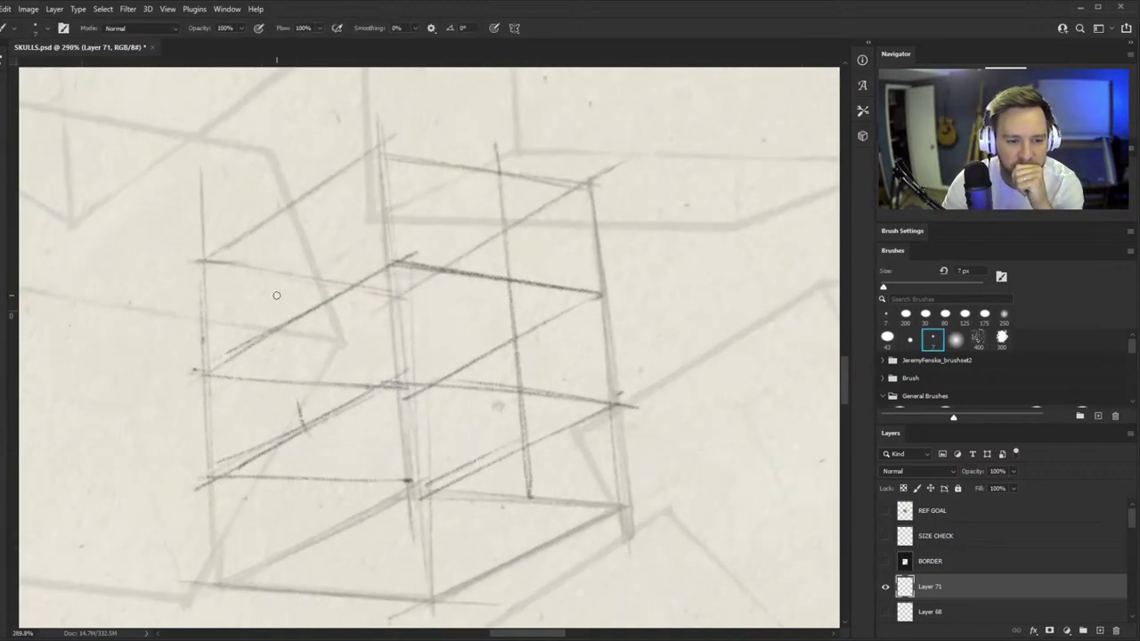
- Sketch the skull's cranium inside the box: the curved back, the arc over the crown and the rounded underside
left_click_drag(332, 281, 301, 412)
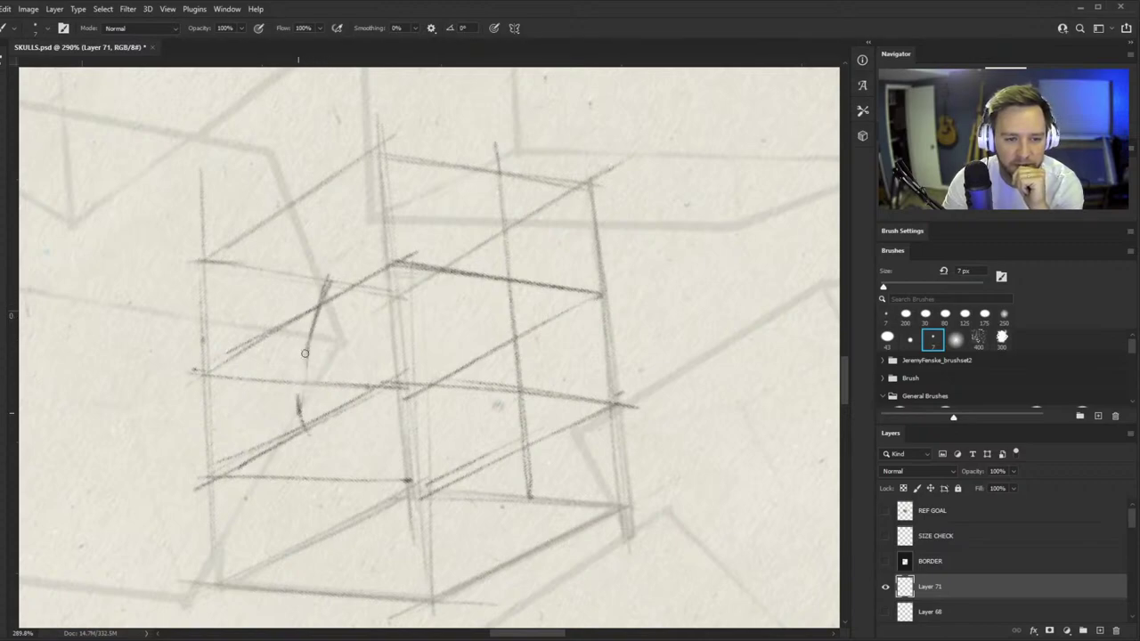
left_click_drag(367, 234, 404, 210)
mouse_move(433, 203)
left_mouse_down()
mouse_move(499, 242)
mouse_move(505, 280)
left_mouse_up()
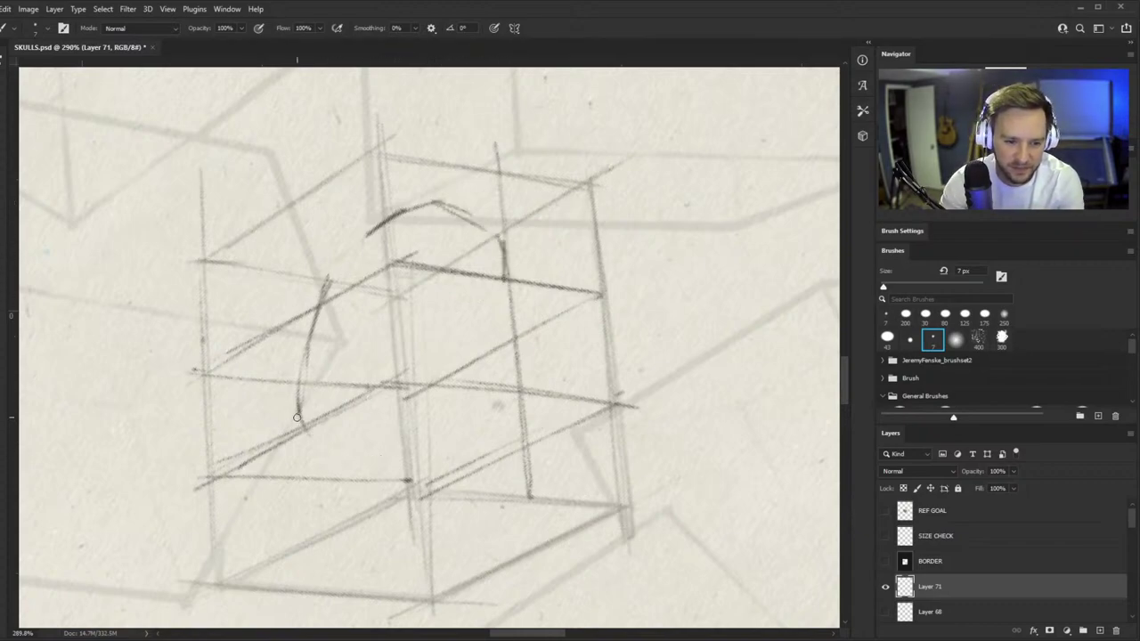
left_click_drag(319, 292, 309, 357)
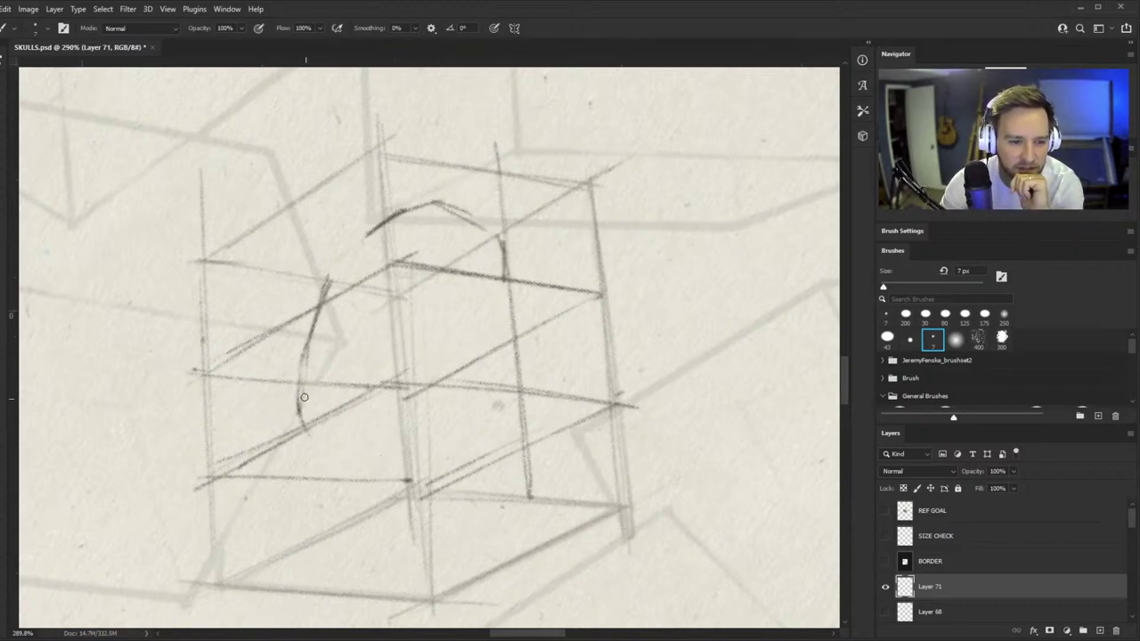
mouse_move(304, 397)
left_mouse_down()
mouse_move(306, 426)
mouse_move(340, 456)
left_mouse_up()
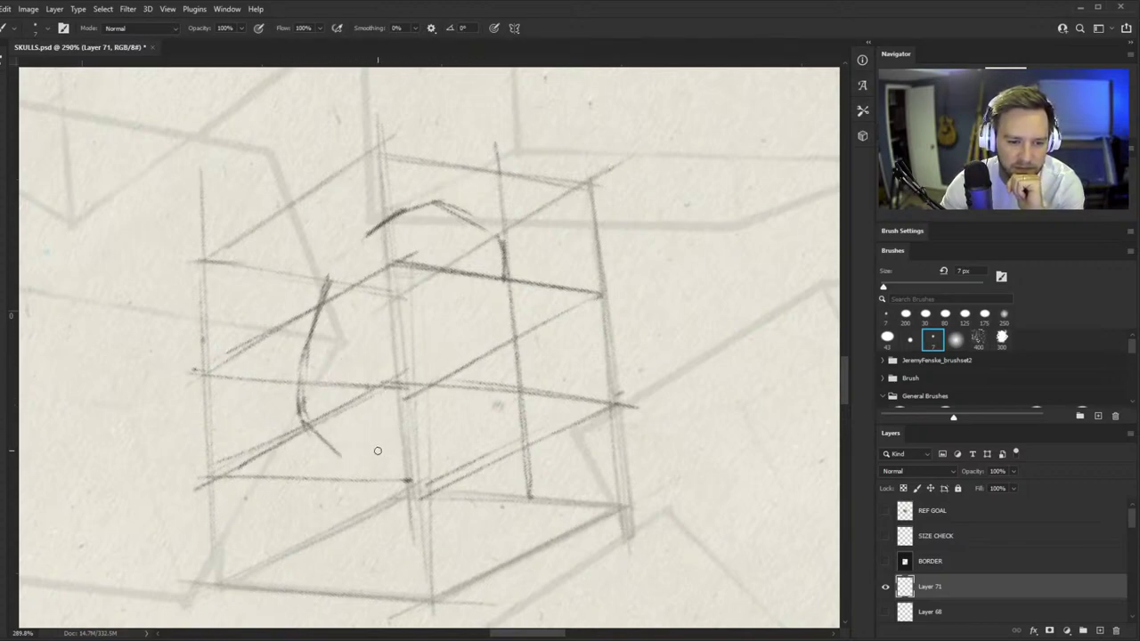
left_click_drag(335, 459, 381, 449)
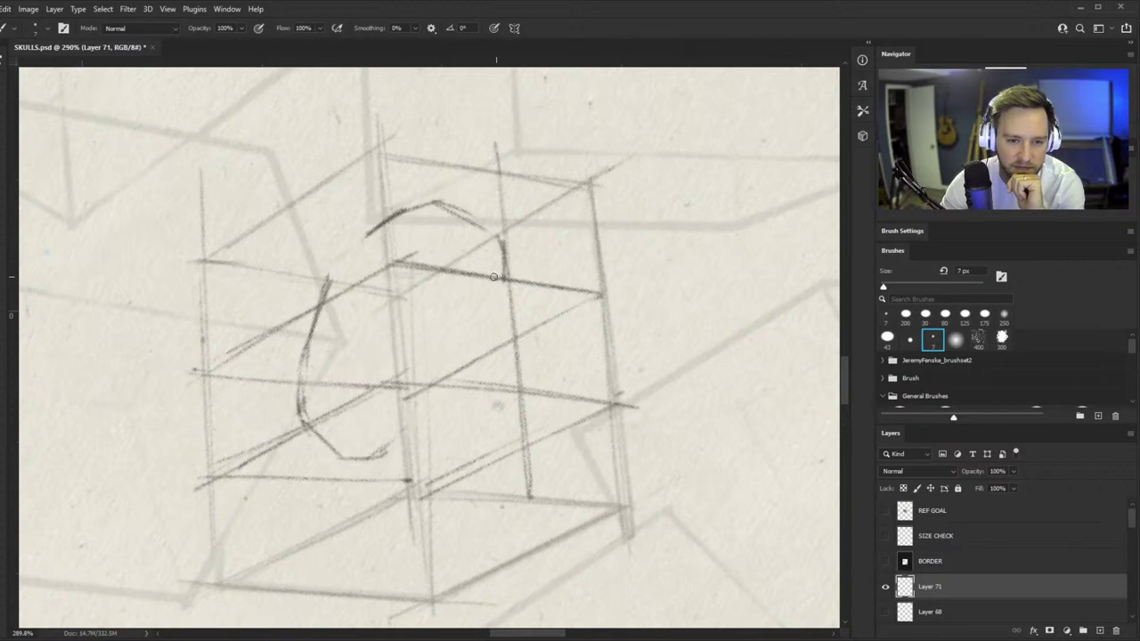
- Draw a heavy brow line across the centre line and the face profile from the brow down to the chin
mouse_move(478, 284)
left_mouse_down()
mouse_move(548, 288)
mouse_move(475, 284)
mouse_move(506, 274)
left_mouse_up()
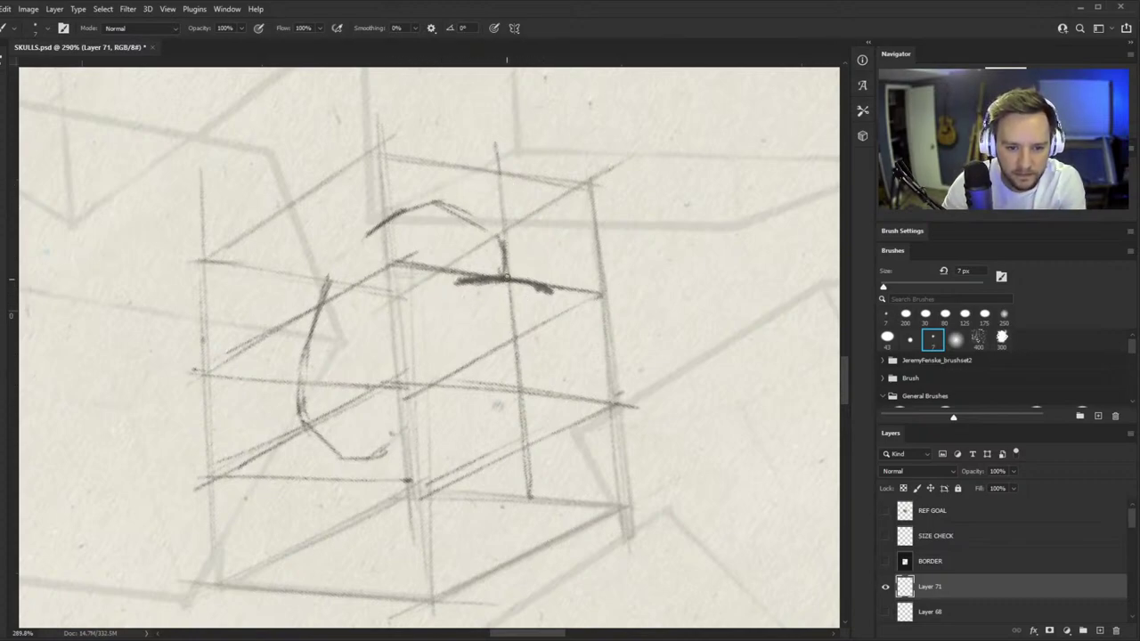
mouse_move(505, 280)
left_mouse_down()
mouse_move(507, 315)
mouse_move(506, 285)
mouse_move(524, 324)
mouse_move(503, 313)
mouse_move(529, 334)
mouse_move(510, 315)
mouse_move(528, 329)
mouse_move(500, 381)
mouse_move(521, 363)
mouse_move(511, 387)
mouse_move(523, 340)
mouse_move(527, 402)
left_mouse_up()
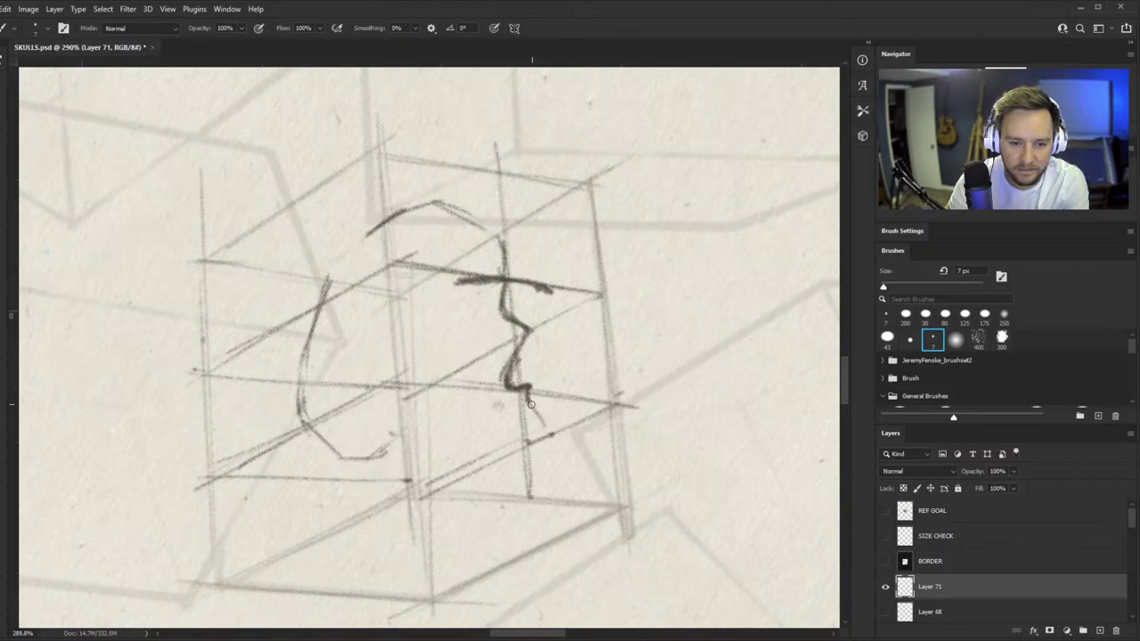
mouse_move(531, 405)
left_mouse_down()
mouse_move(547, 435)
mouse_move(529, 497)
left_mouse_up()
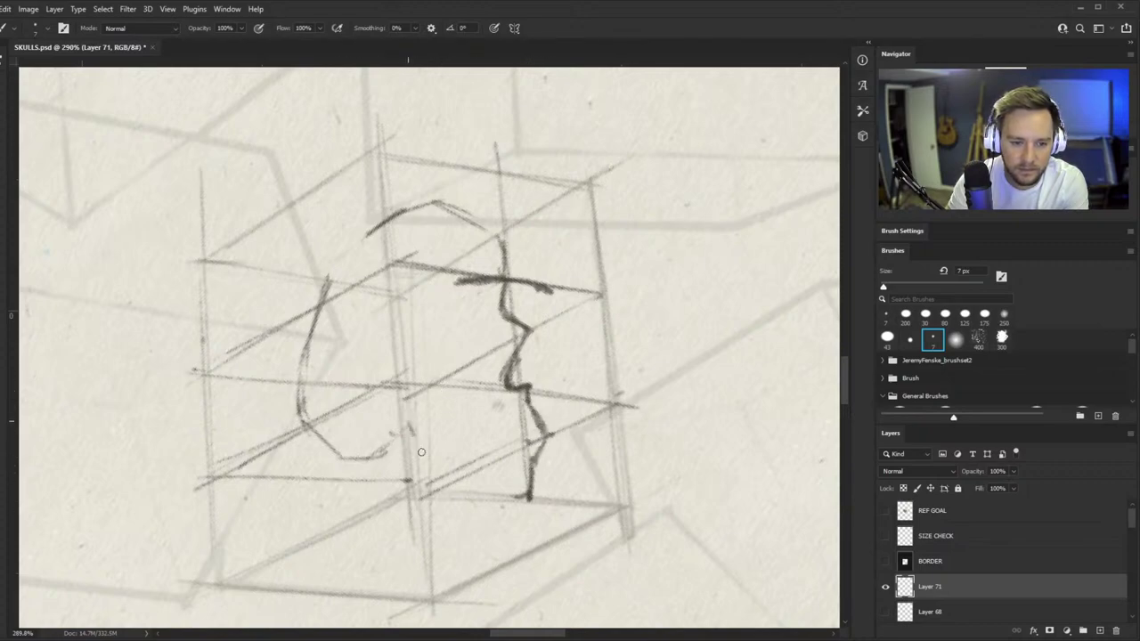
- Sketch the jaw line from below the cranium forward to the chin, and darken the crown's curve down to the forehead
left_click_drag(421, 452, 430, 471)
mouse_move(413, 417)
left_mouse_down()
mouse_move(430, 470)
mouse_move(513, 496)
left_mouse_up()
mouse_move(427, 469)
left_mouse_down()
mouse_move(511, 500)
mouse_move(400, 461)
mouse_move(496, 357)
mouse_move(485, 358)
mouse_move(525, 343)
left_mouse_up()
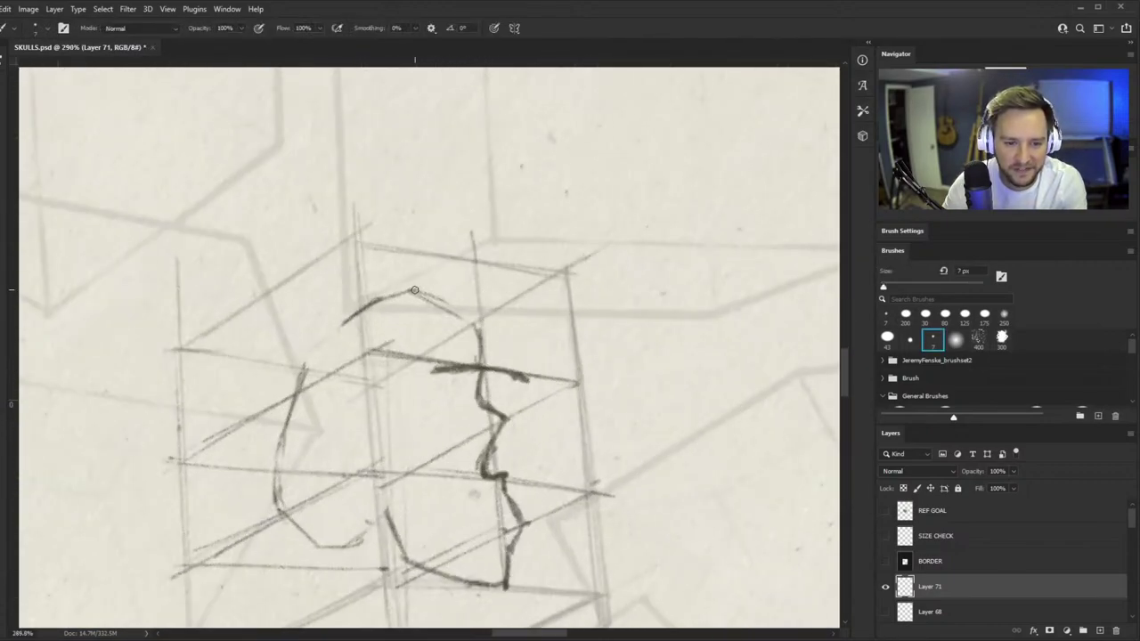
mouse_move(414, 291)
left_mouse_down()
mouse_move(475, 324)
mouse_move(481, 355)
left_mouse_up()
- Trim the nose bump and the guide lines close to the face profile with the eraser at 10 px
key("e")
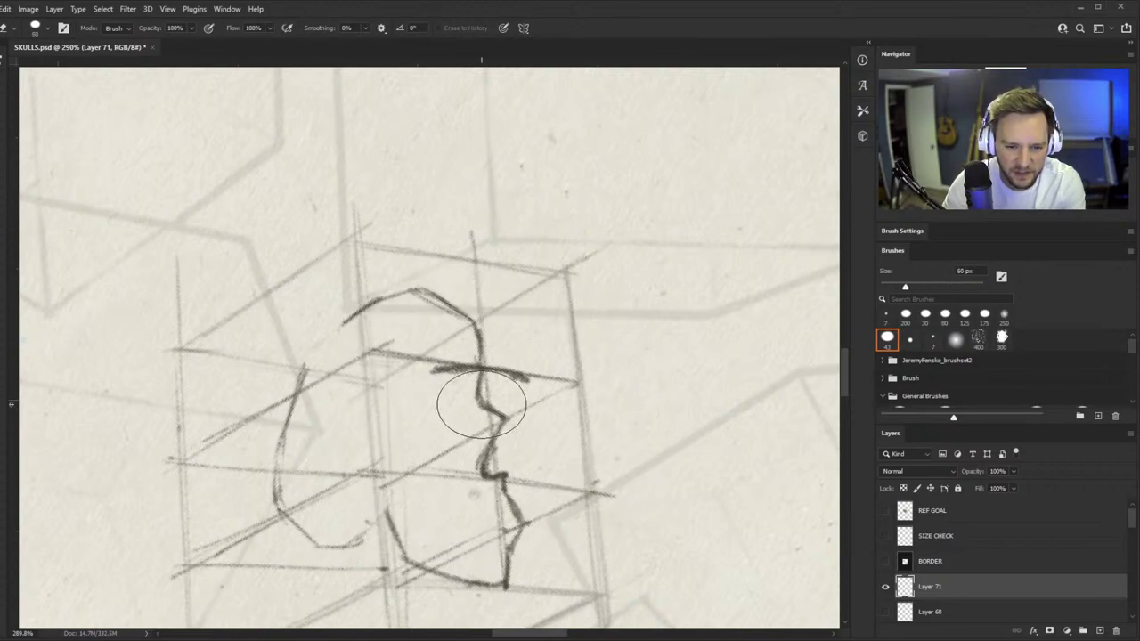
key("bracketleft")
key("bracketleft")
key("bracketleft")
key("bracketleft")
key("bracketleft")
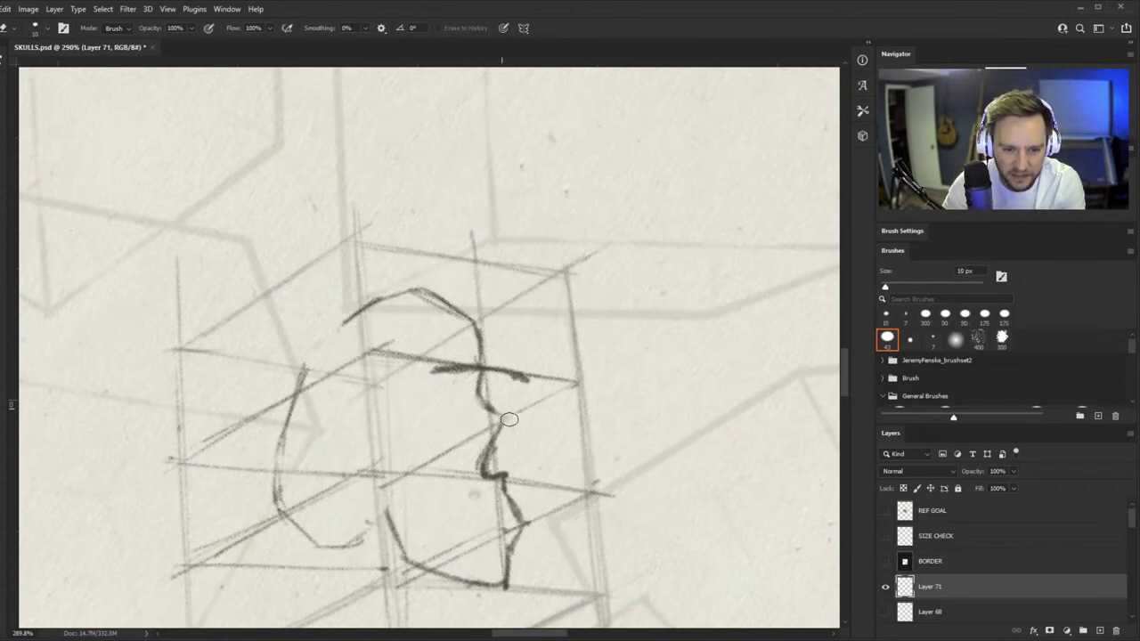
left_click_drag(509, 419, 496, 414)
mouse_move(474, 457)
left_mouse_down()
mouse_move(514, 476)
mouse_move(514, 487)
mouse_move(488, 470)
mouse_move(535, 533)
mouse_move(504, 477)
mouse_move(525, 534)
left_mouse_up()
key("b")
key("e")
key("b")
key("e")
key("b")
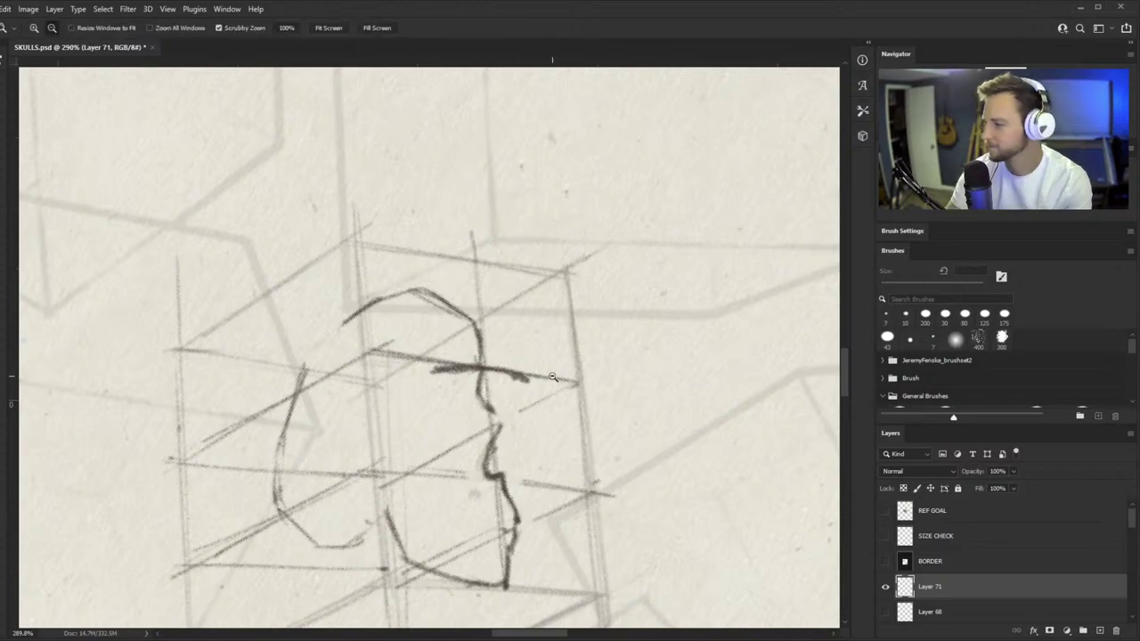
scroll(539, 392, "down", 3)
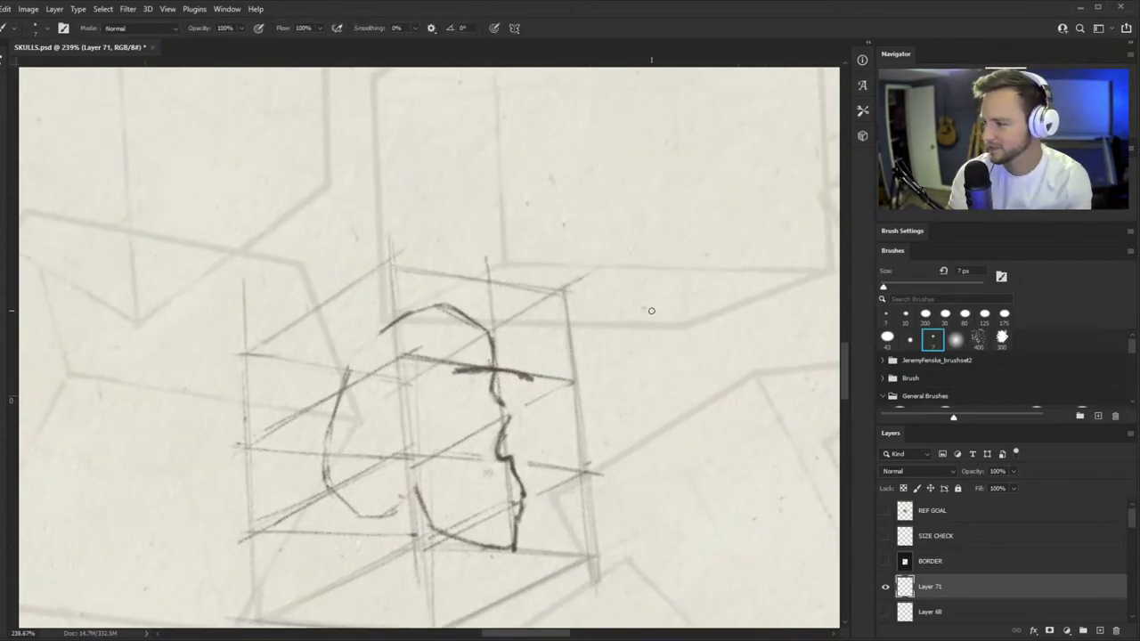
- Connect the crown's arc to the back of the cranium and darken the forehead curve down to the brow line
key("ctrl+space")
left_click_drag(418, 392, 608, 347)
key("ctrl+space")
key("r")
mouse_move(272, 364)
left_mouse_down()
mouse_move(377, 286)
mouse_move(351, 294)
mouse_move(467, 248)
left_mouse_up()
key("ctrl+space")
left_click_drag(437, 286, 338, 379)
key("r")
left_click_drag(568, 358, 565, 298)
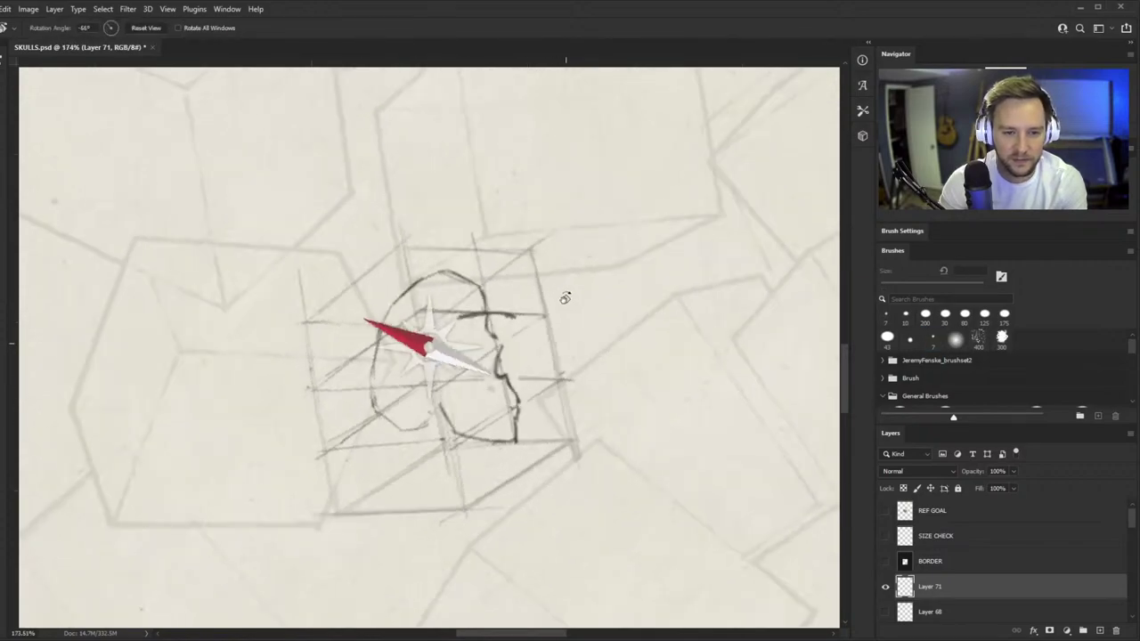
key("ctrl+space")
left_click_drag(458, 275, 524, 224)
left_click_drag(291, 272, 472, 253)
left_click_drag(354, 246, 431, 253)
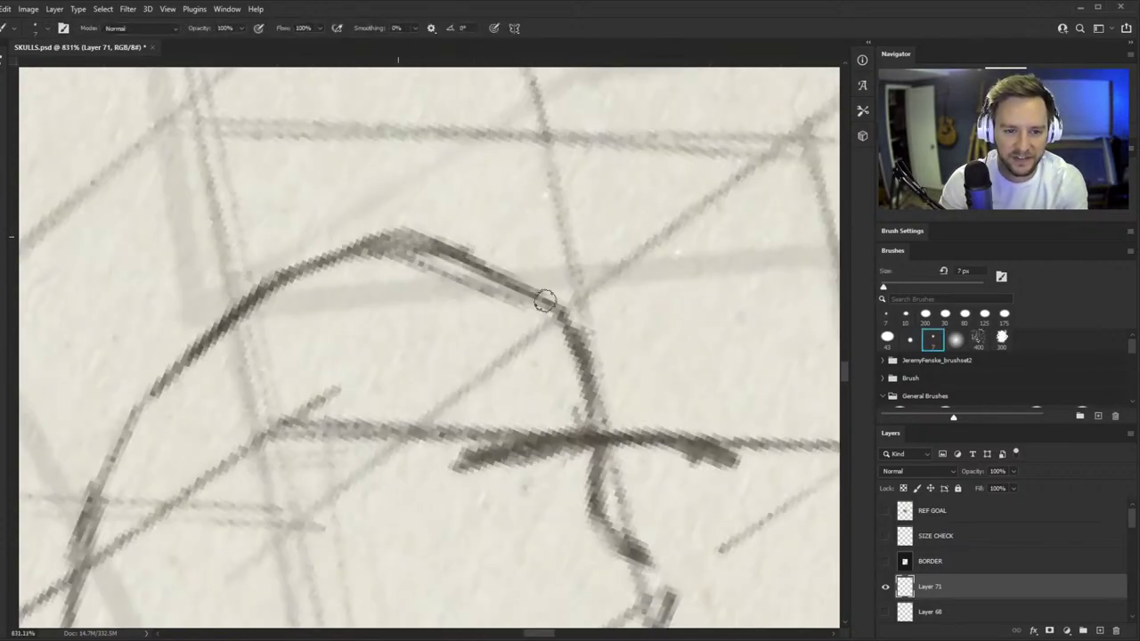
left_click_drag(549, 314, 593, 421)
- Strengthen the lower back of the cranium and carry its underside up to meet the jaw line
key("ctrl+space")
left_click_drag(454, 285, 364, 352)
key("r")
left_click_drag(610, 314, 611, 383)
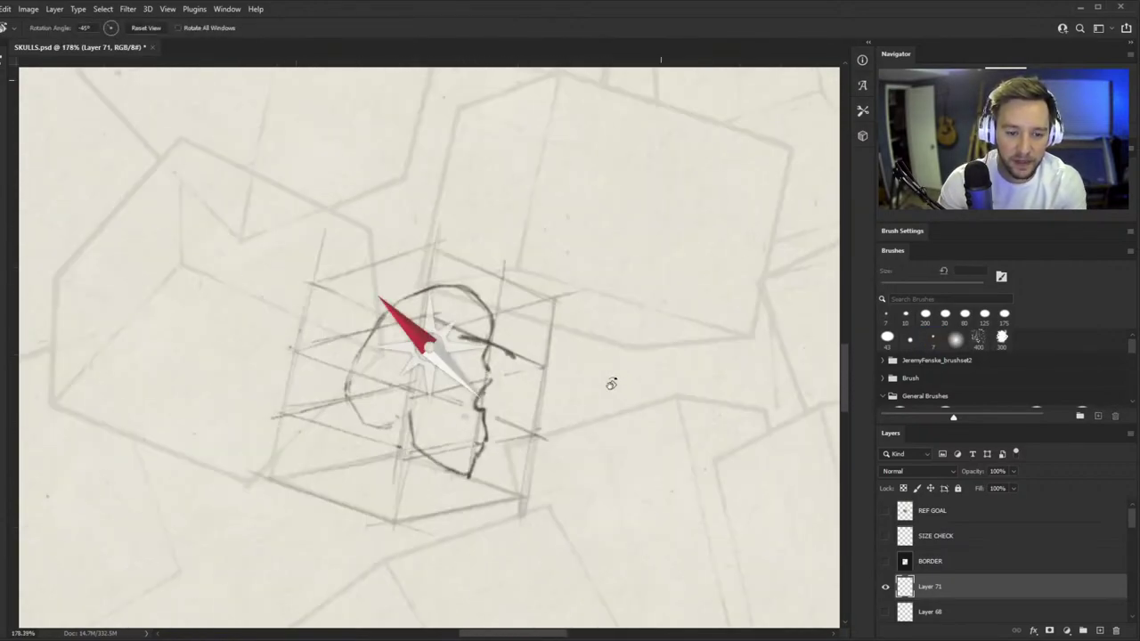
key("ctrl+space")
left_click_drag(468, 352, 492, 343)
key("r")
left_click_drag(611, 395, 616, 349)
key("ctrl+space")
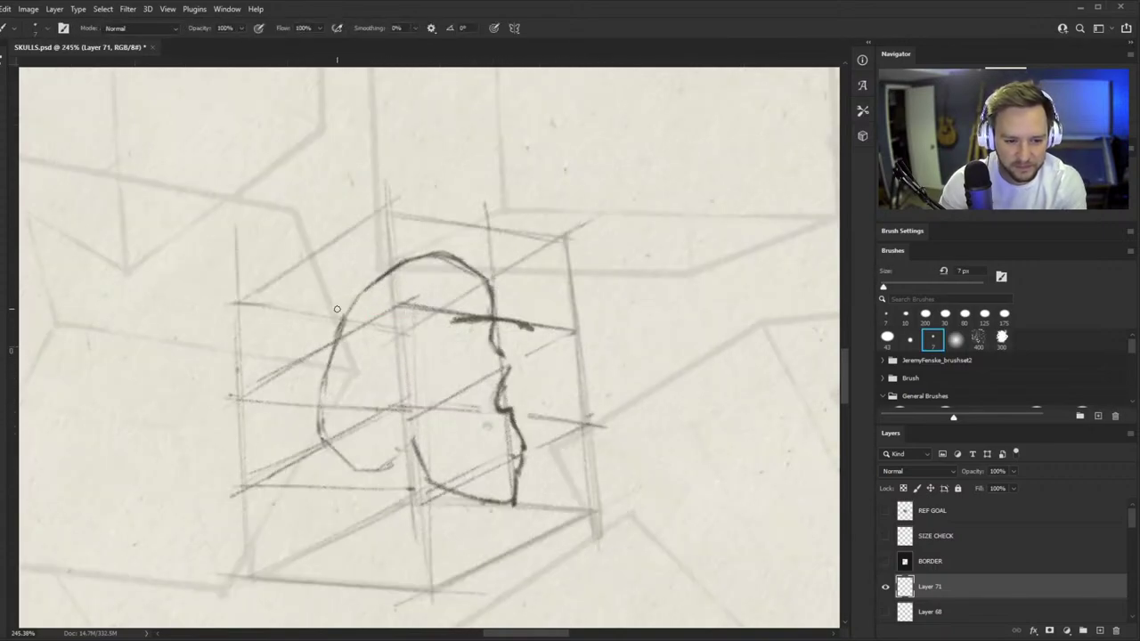
mouse_move(320, 383)
left_mouse_down()
mouse_move(327, 435)
mouse_move(375, 466)
mouse_move(411, 446)
left_mouse_up()
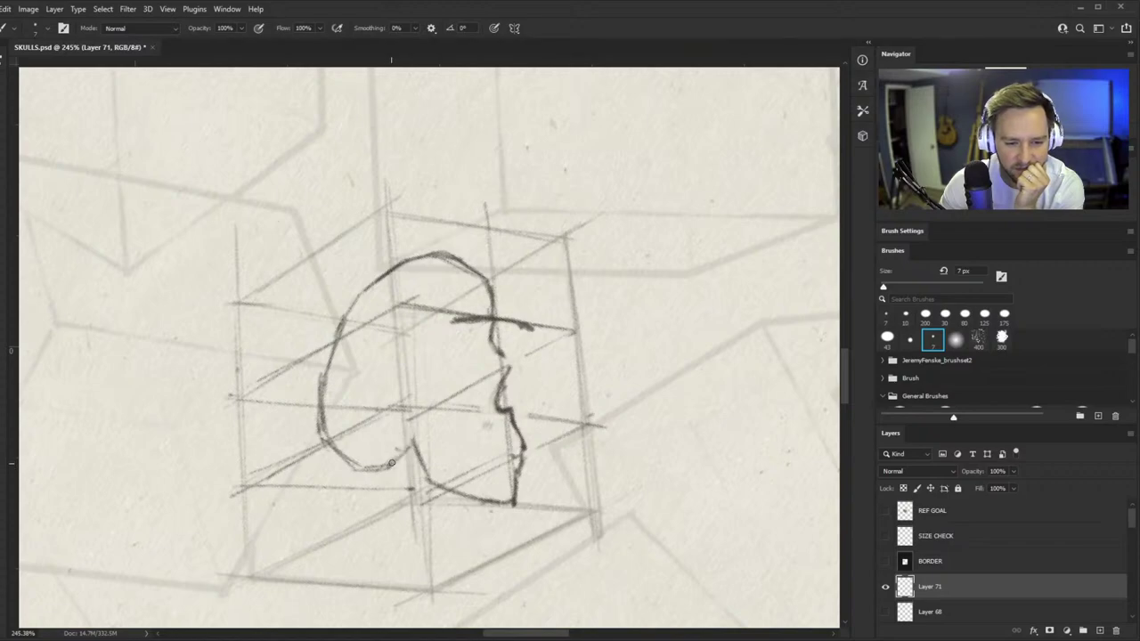
scroll(366, 290, "up", 1)
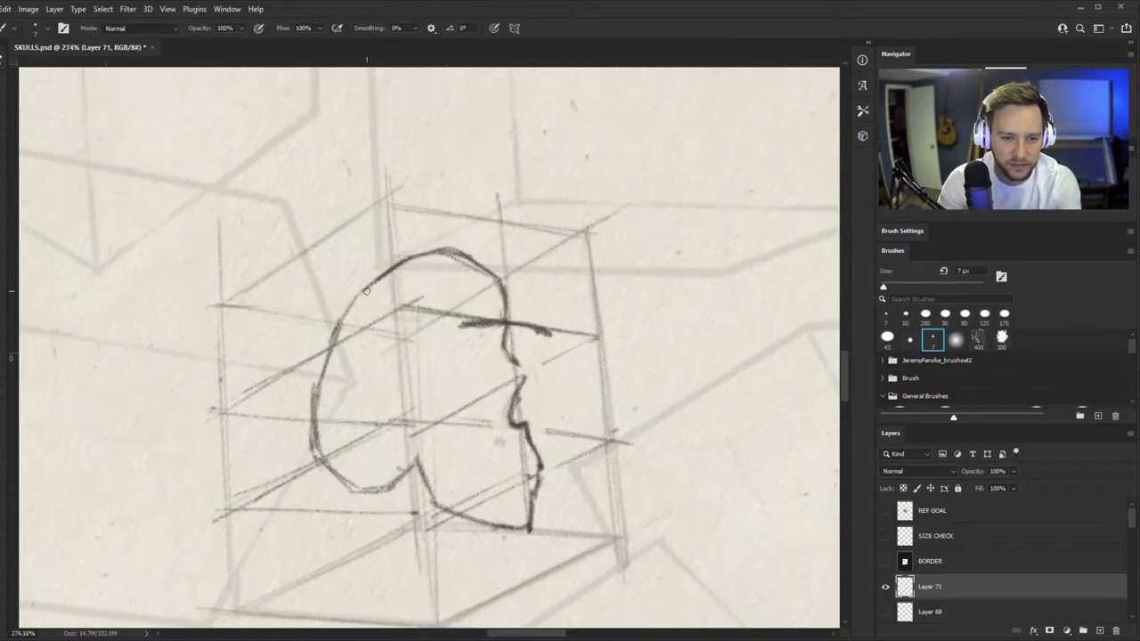
- Lighten the rough line along the back of the cranium with the eraser
key("ctrl+space")
left_click_drag(341, 341, 427, 341)
key("r")
mouse_move(552, 290)
left_mouse_down()
mouse_move(580, 442)
mouse_move(561, 459)
left_mouse_up()
key("e")
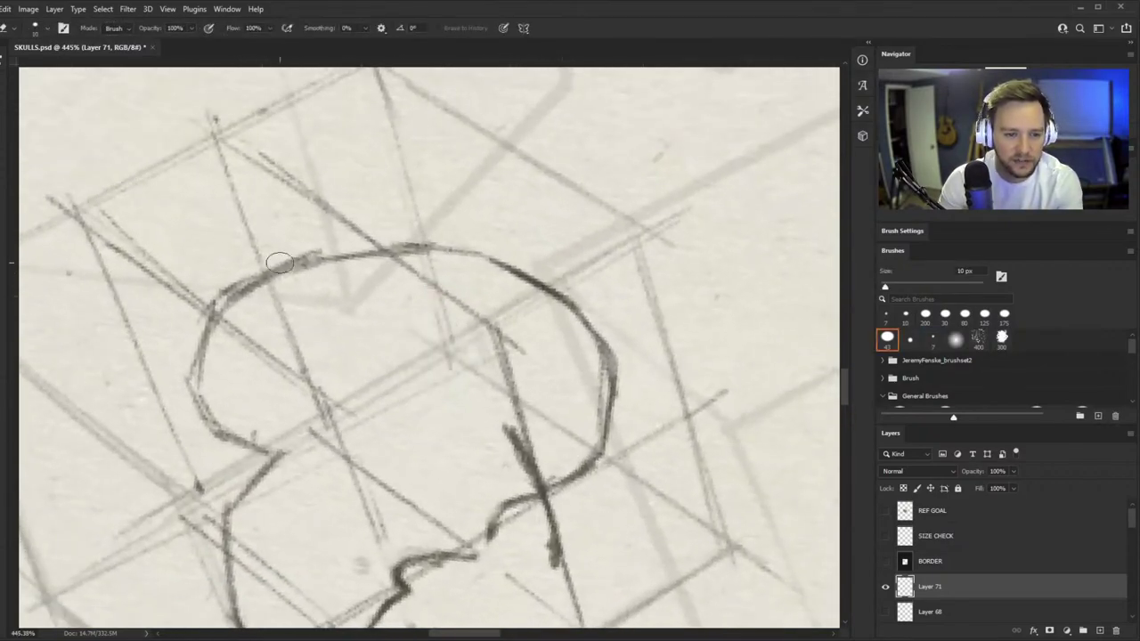
left_click_drag(211, 328, 422, 231)
key("r")
left_click_drag(534, 272, 490, 229)
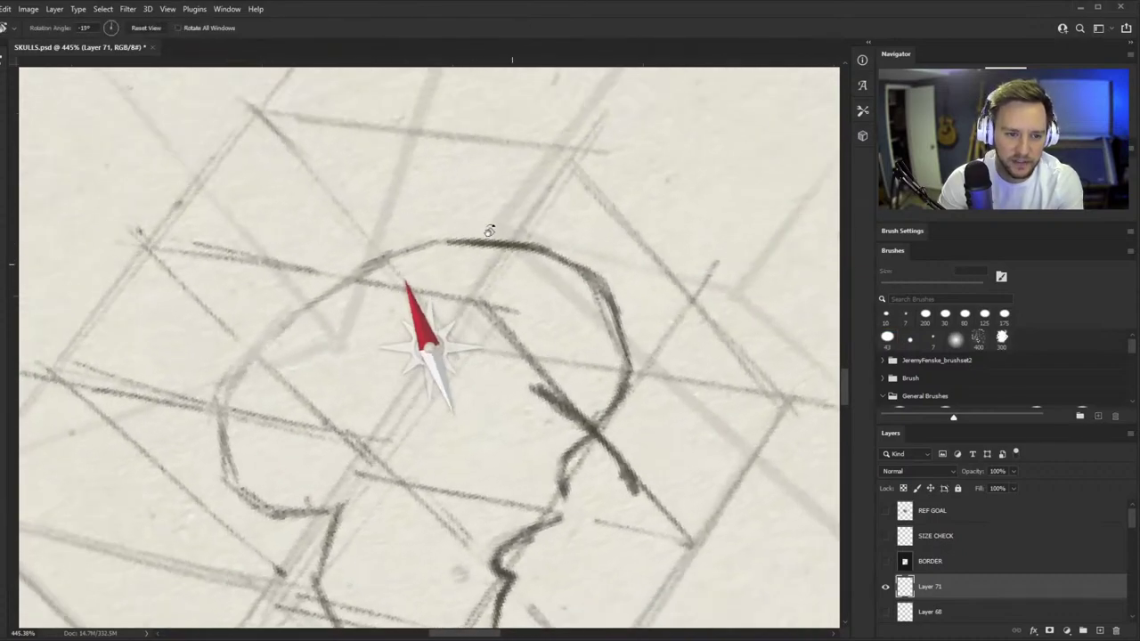
key("ctrl+space")
left_click_drag(330, 267, 350, 268)
key("e")
key("b")
- Redraw the back of the cranium as one clean dark curve from the crown around to the underside
mouse_move(223, 400)
left_mouse_down()
mouse_move(241, 499)
mouse_move(217, 437)
mouse_move(222, 484)
left_mouse_up()
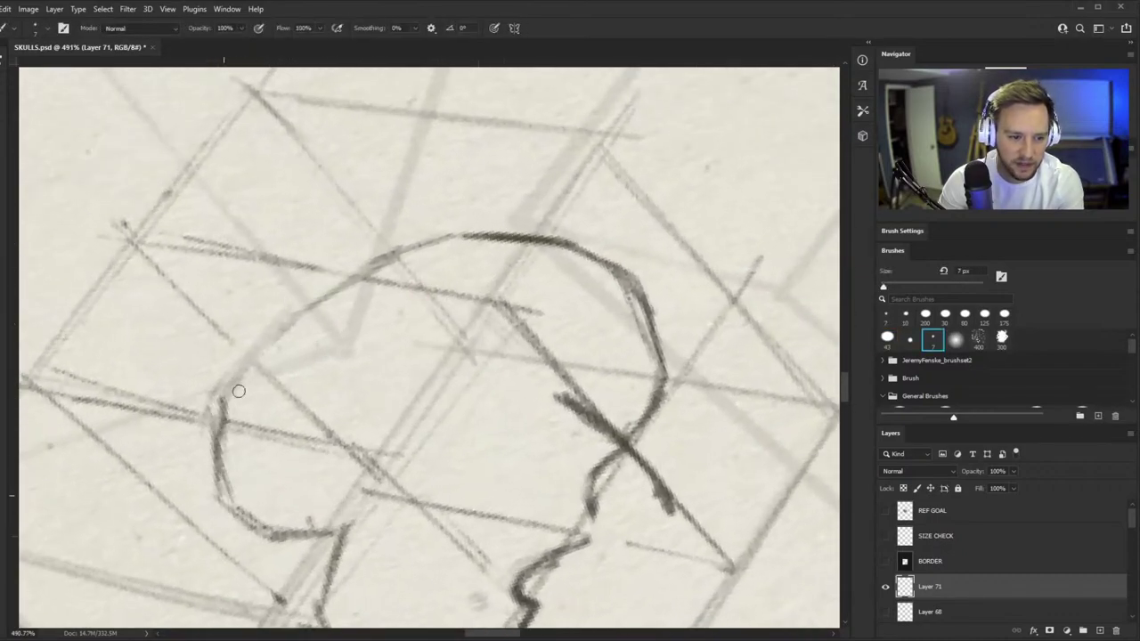
mouse_move(217, 392)
left_mouse_down()
mouse_move(385, 266)
mouse_move(235, 364)
mouse_move(431, 242)
left_mouse_up()
mouse_move(327, 285)
left_mouse_down()
mouse_move(433, 239)
mouse_move(475, 237)
left_mouse_up()
mouse_move(221, 397)
left_mouse_down()
mouse_move(206, 476)
mouse_move(269, 537)
mouse_move(318, 534)
left_mouse_up()
scroll(428, 356, "down", 6)
key("r")
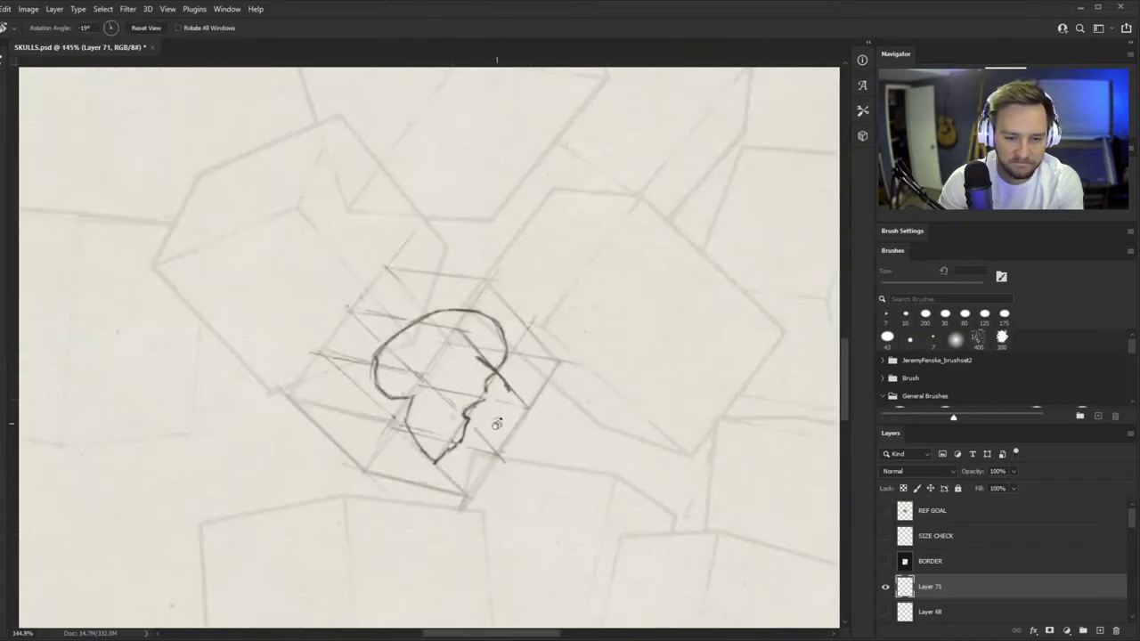
left_click_drag(496, 422, 559, 343)
key("b")
scroll(535, 312, "up", 5)
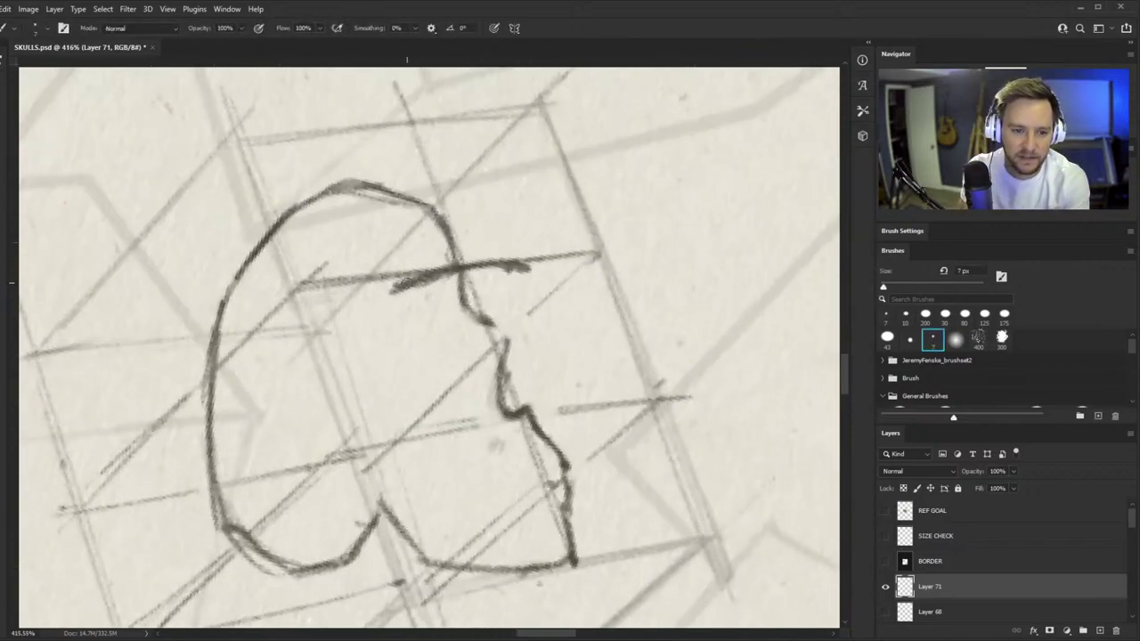
- Mark the cranium's side bulge with a short upright stroke just behind the back curve, between the two dividing lines
mouse_move(402, 283)
left_mouse_down()
mouse_move(385, 294)
mouse_move(521, 263)
mouse_move(533, 274)
mouse_move(384, 294)
mouse_move(503, 273)
mouse_move(519, 323)
mouse_move(348, 460)
mouse_move(428, 356)
left_mouse_up()
key("r")
key("z")
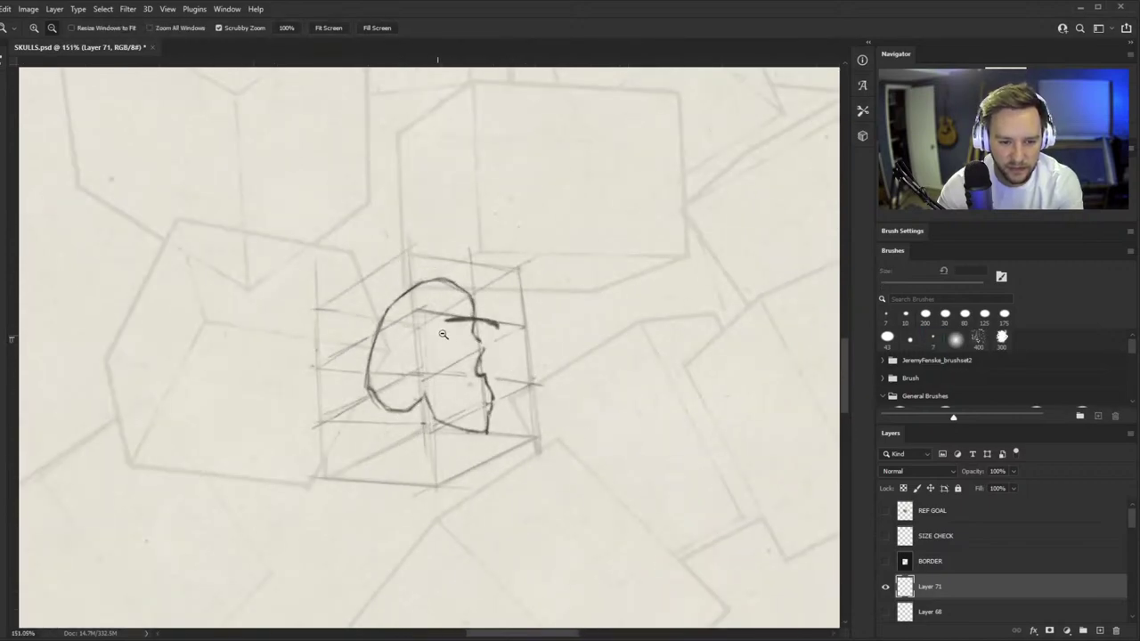
scroll(443, 334, "up", 3)
key("b")
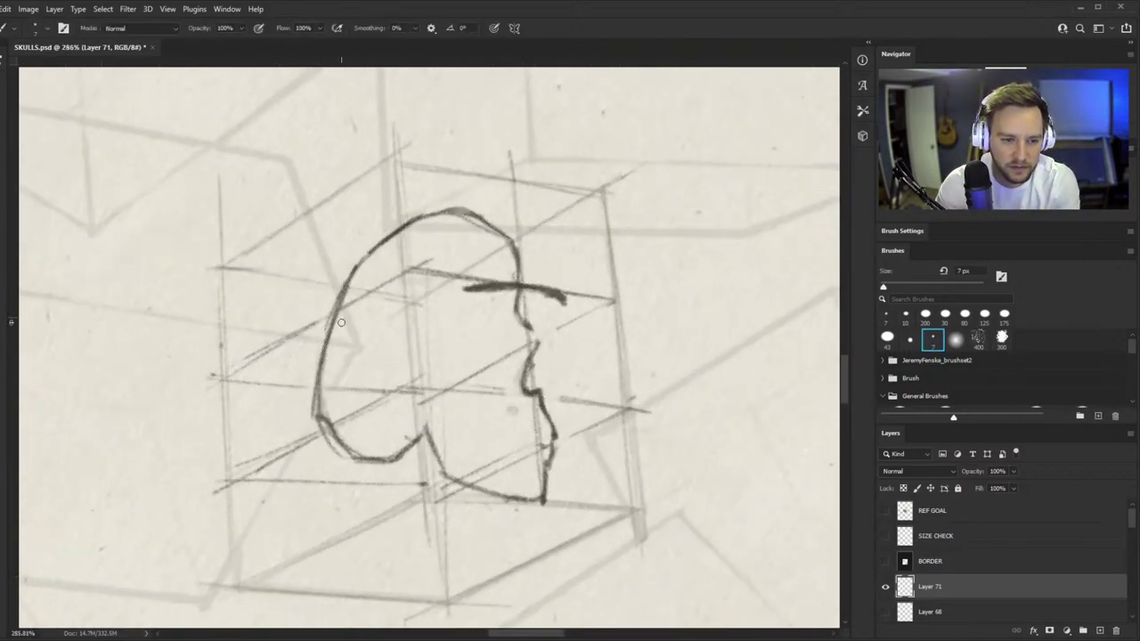
left_click_drag(300, 342, 309, 400)
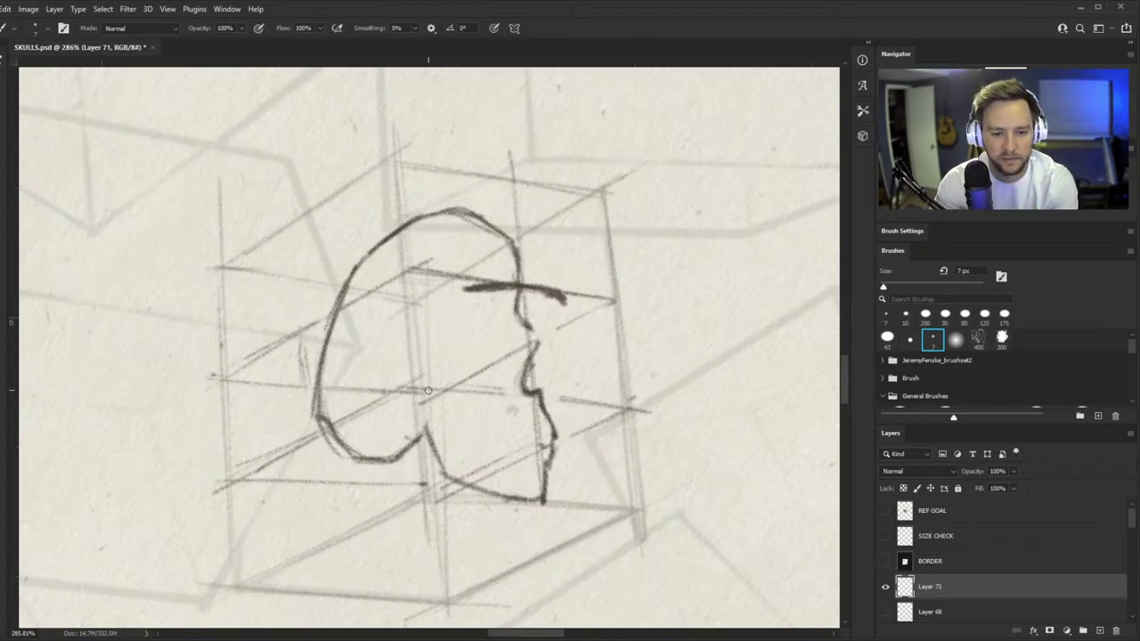
mouse_move(429, 390)
left_mouse_down()
mouse_move(336, 484)
mouse_move(383, 343)
mouse_move(446, 350)
left_mouse_up()
key("e")
key("b")
key("b")
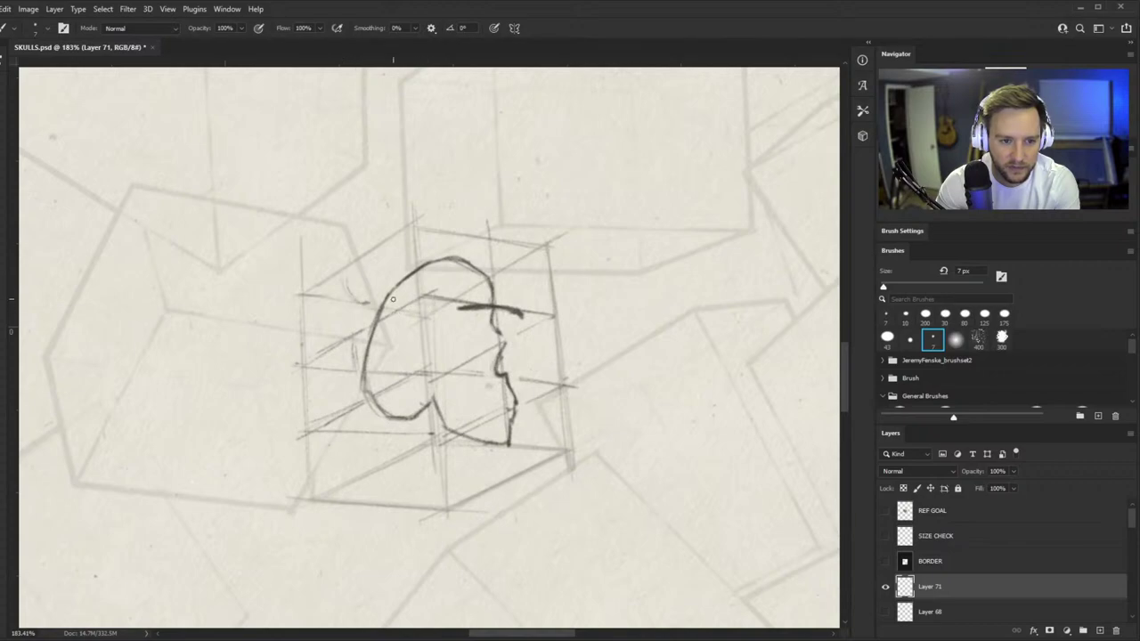
- Sketch the cranium's top-view outline across the box's top face, with a rounded back end and two long sides
mouse_move(346, 277)
left_mouse_down()
mouse_move(382, 298)
mouse_move(438, 307)
left_mouse_up()
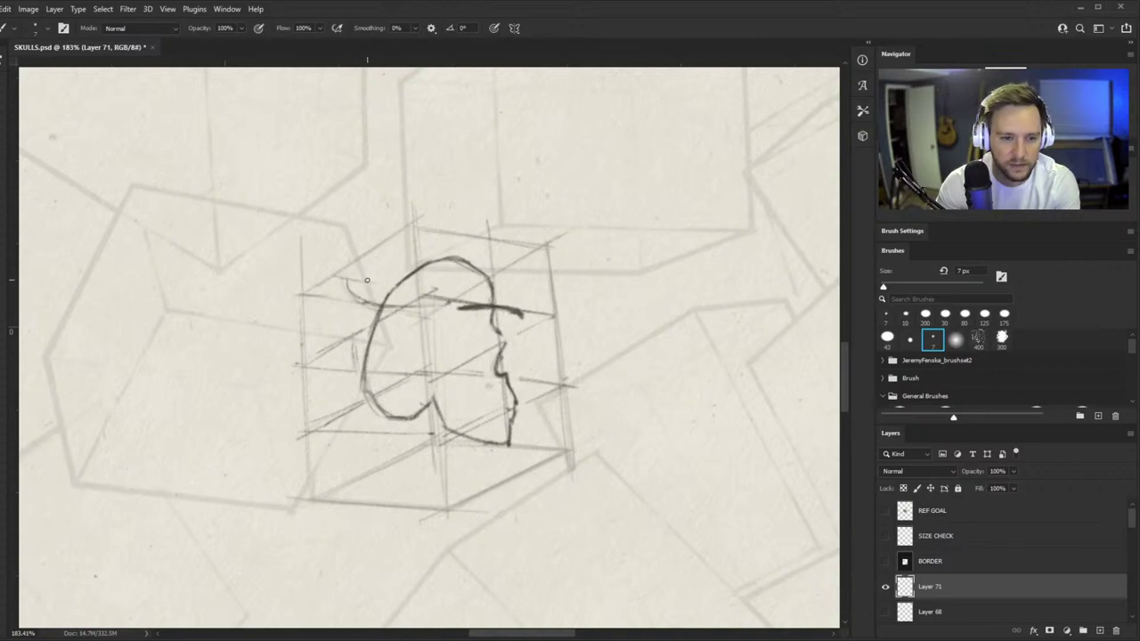
mouse_move(341, 278)
left_mouse_down()
mouse_move(443, 300)
mouse_move(474, 272)
left_mouse_up()
key("ctrl+space")
mouse_move(303, 273)
left_mouse_down()
mouse_move(461, 220)
mouse_move(391, 240)
mouse_move(491, 226)
mouse_move(441, 224)
mouse_move(539, 235)
left_mouse_up()
mouse_move(443, 224)
left_mouse_down()
mouse_move(538, 231)
mouse_move(443, 226)
left_mouse_up()
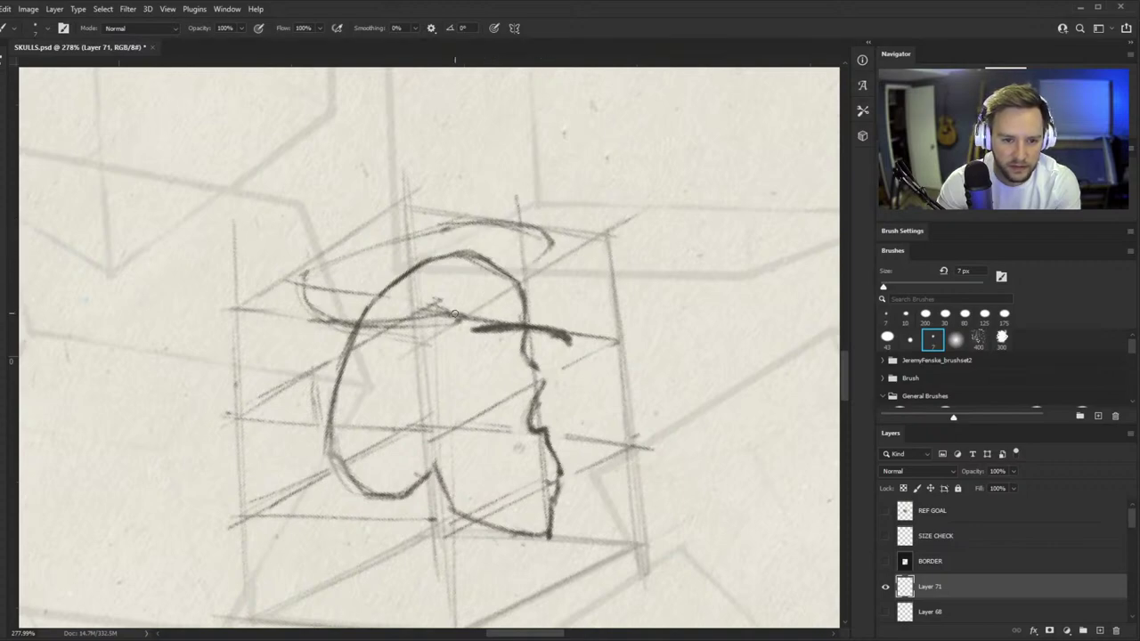
- Close the top-view outline at its front end and darken its back corner
left_click_drag(456, 312, 547, 255)
left_click_drag(456, 317, 545, 251)
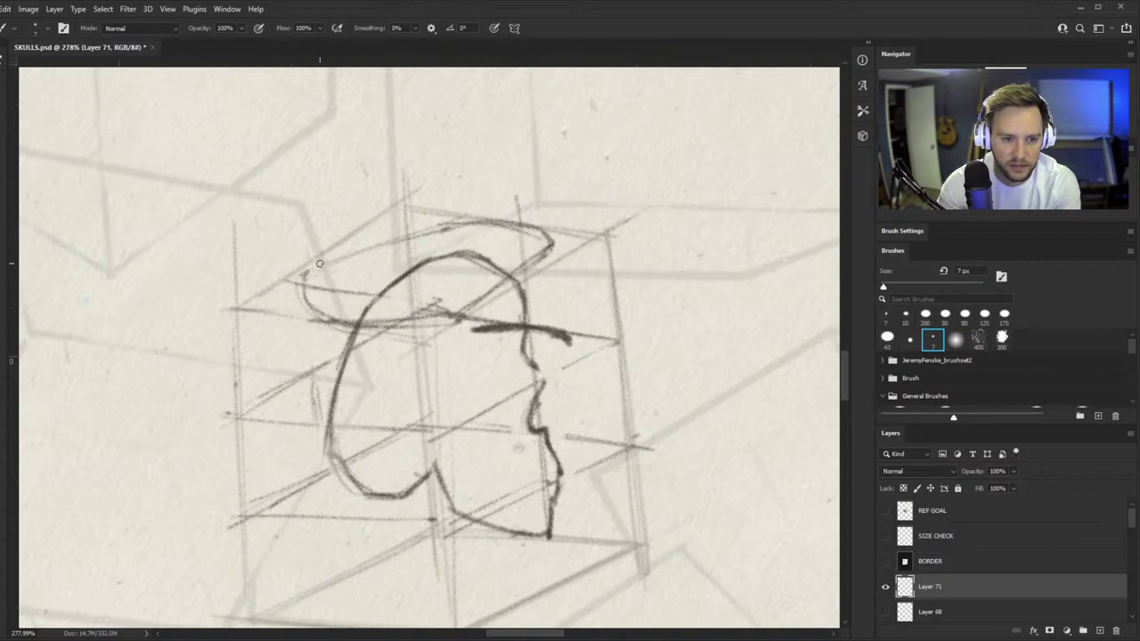
mouse_move(314, 269)
left_mouse_down()
mouse_move(460, 220)
mouse_move(309, 277)
left_mouse_up()
left_click_drag(408, 298, 332, 264)
left_click_drag(383, 343, 417, 282)
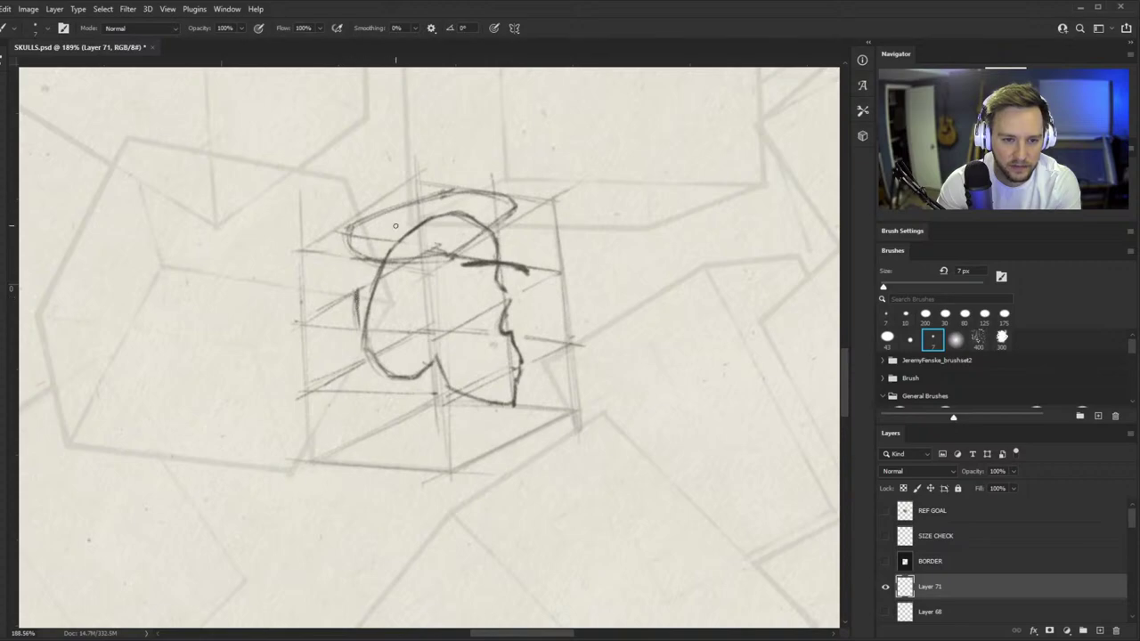
- Sketch the cranium's outer side contour behind the profile, and the near jaw line from the cranium's underside to the chin
mouse_move(360, 282)
left_mouse_down()
mouse_move(413, 229)
mouse_move(372, 263)
mouse_move(380, 366)
mouse_move(351, 303)
mouse_move(367, 357)
left_mouse_up()
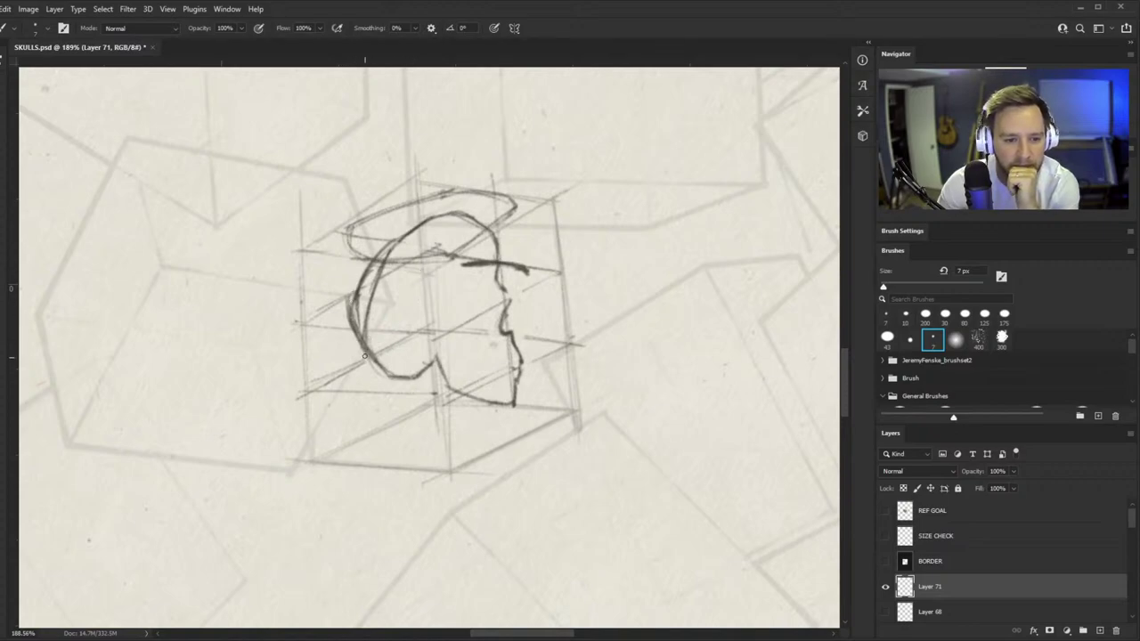
mouse_move(403, 357)
left_mouse_down()
mouse_move(450, 393)
mouse_move(430, 389)
mouse_move(504, 406)
left_mouse_up()
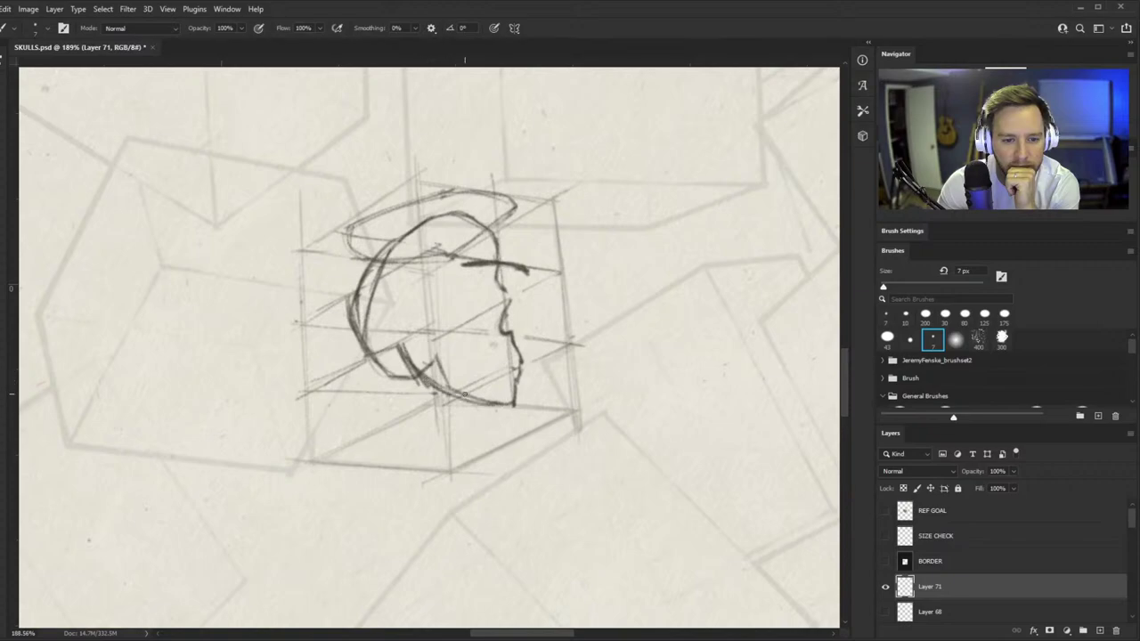
left_click_drag(436, 386, 526, 408)
mouse_move(410, 344)
left_mouse_down()
mouse_move(463, 349)
mouse_move(457, 385)
left_mouse_up()
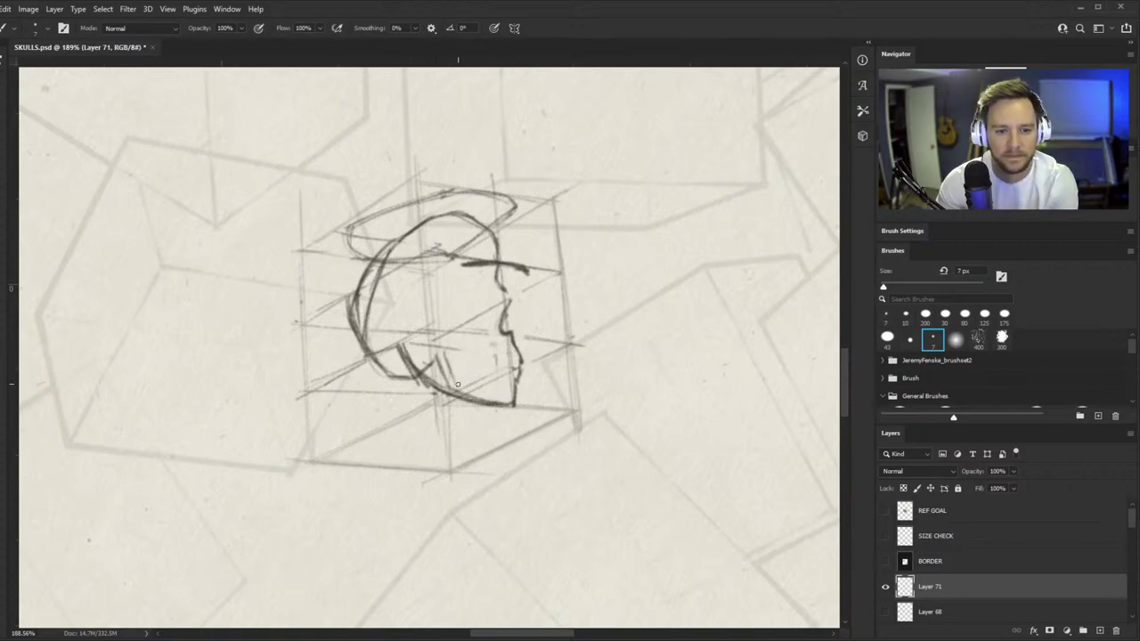
- Undo the small mark under the chin and sketch the mouth line from the profile back across the upright jaw strokes
left_click_drag(522, 367, 593, 229)
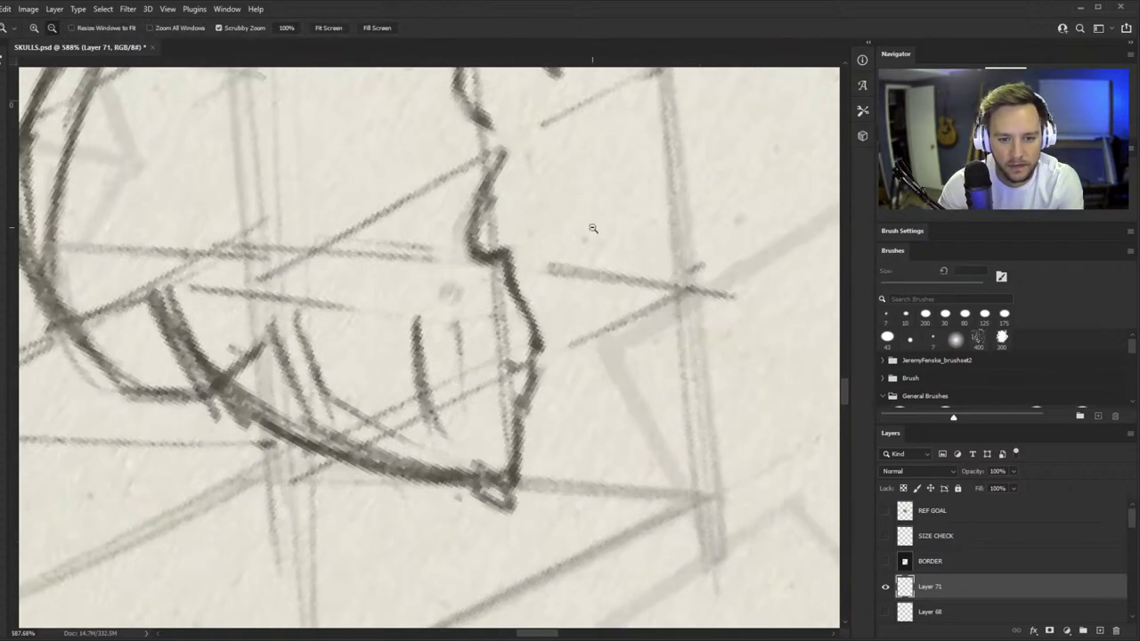
key("ctrl+z")
left_click_drag(534, 363, 437, 361)
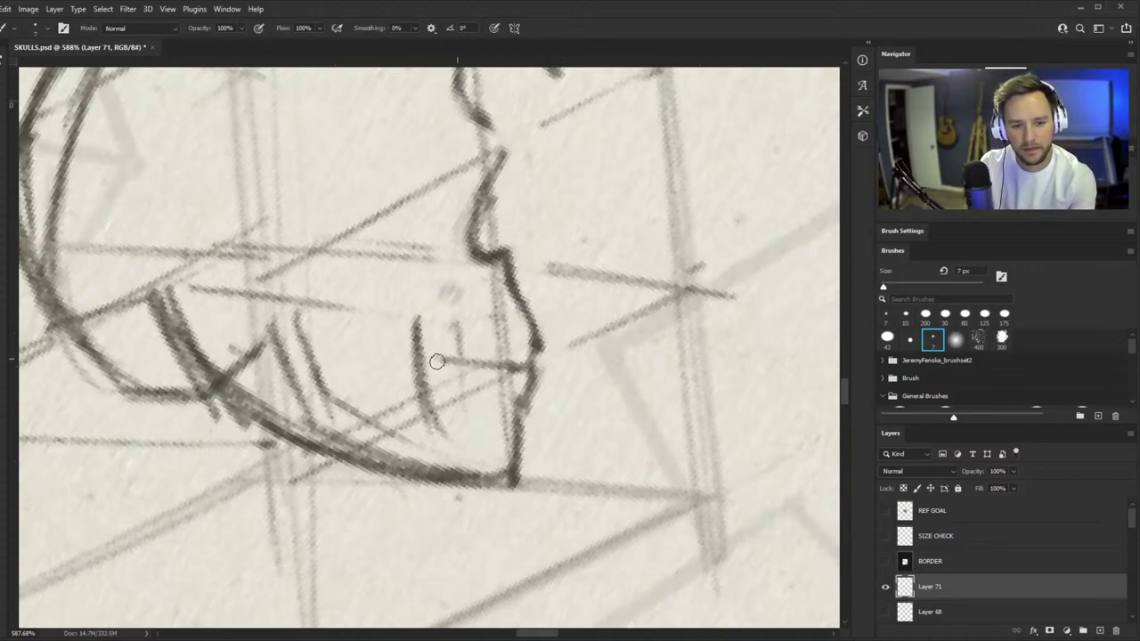
mouse_move(334, 371)
left_mouse_down()
mouse_move(373, 377)
mouse_move(493, 357)
left_mouse_up()
left_click_drag(408, 372, 523, 365)
mouse_move(431, 326)
left_mouse_down()
mouse_move(346, 349)
mouse_move(410, 328)
mouse_move(463, 330)
mouse_move(436, 327)
left_mouse_up()
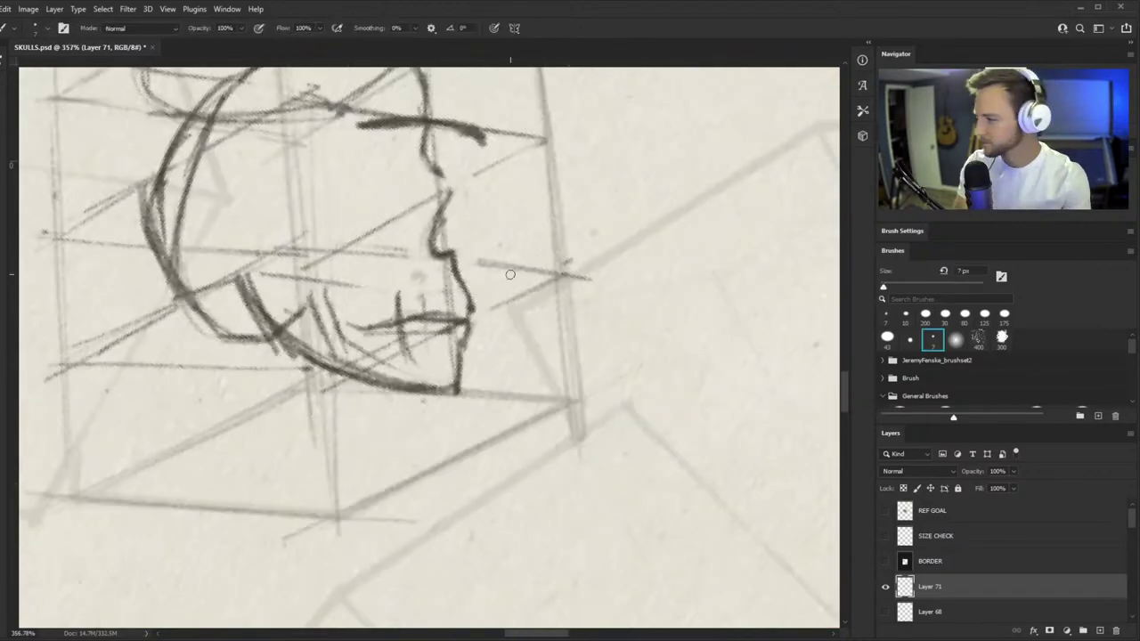
- Erase the heavy brow line to a faint tone and redraw the brow edge slightly lower across the face
left_click_drag(508, 253, 499, 282)
left_click_drag(382, 262, 406, 265)
left_click_drag(328, 268, 307, 267)
left_click_drag(383, 232, 441, 198)
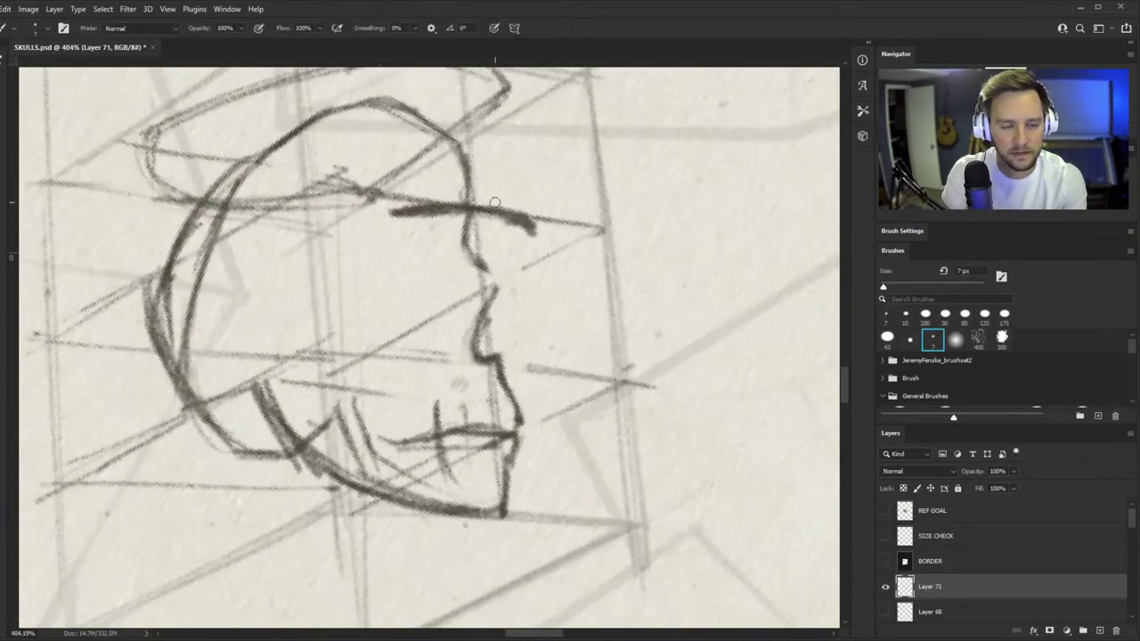
mouse_move(461, 261)
left_mouse_down()
mouse_move(370, 337)
mouse_move(455, 267)
left_mouse_up()
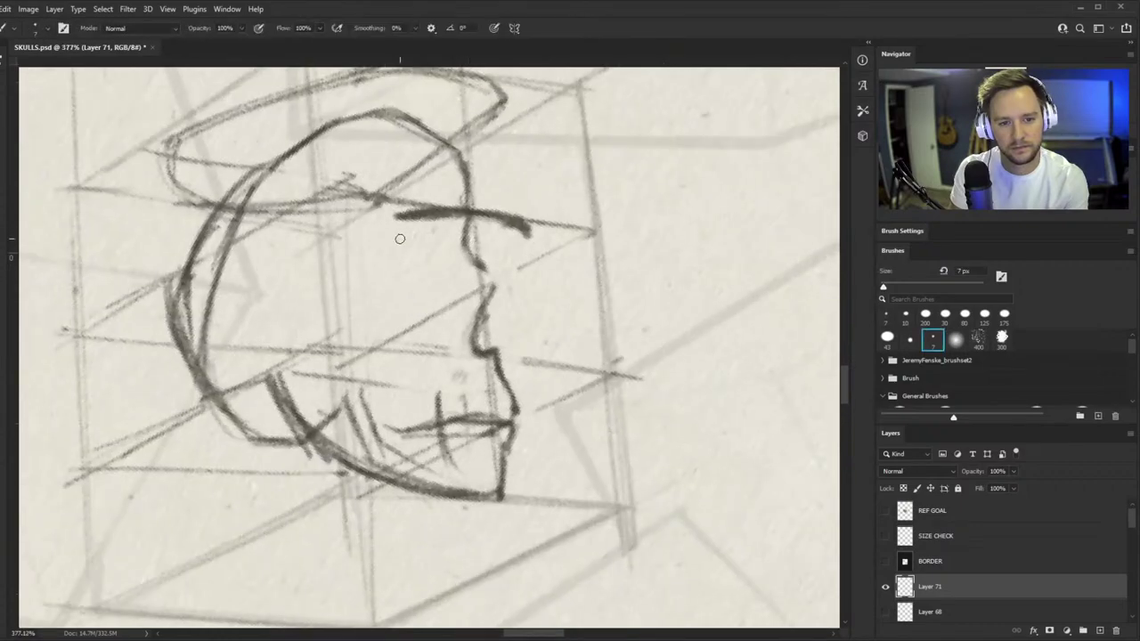
key("e")
mouse_move(399, 237)
left_mouse_down()
mouse_move(518, 245)
mouse_move(525, 229)
left_mouse_up()
key("period")
key("period")
left_click_drag(400, 230, 525, 237)
- Sketch the far forehead contour down to the brow's far end, and the near temple and forehead plane lines above its near end
mouse_move(411, 113)
left_mouse_down()
mouse_move(487, 145)
mouse_move(530, 240)
left_mouse_up()
mouse_move(519, 169)
left_mouse_down()
mouse_move(534, 244)
mouse_move(531, 228)
left_mouse_up()
left_click_drag(370, 167, 389, 244)
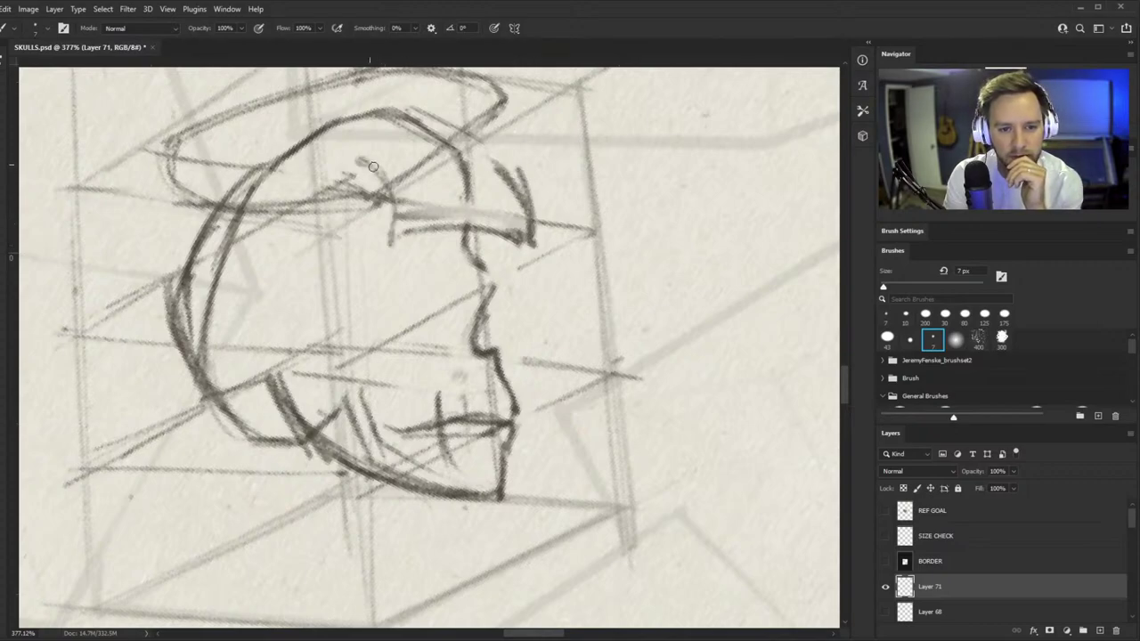
left_click_drag(385, 187, 412, 223)
left_click_drag(383, 135, 450, 234)
left_click_drag(471, 137, 515, 233)
left_click_drag(391, 143, 403, 207)
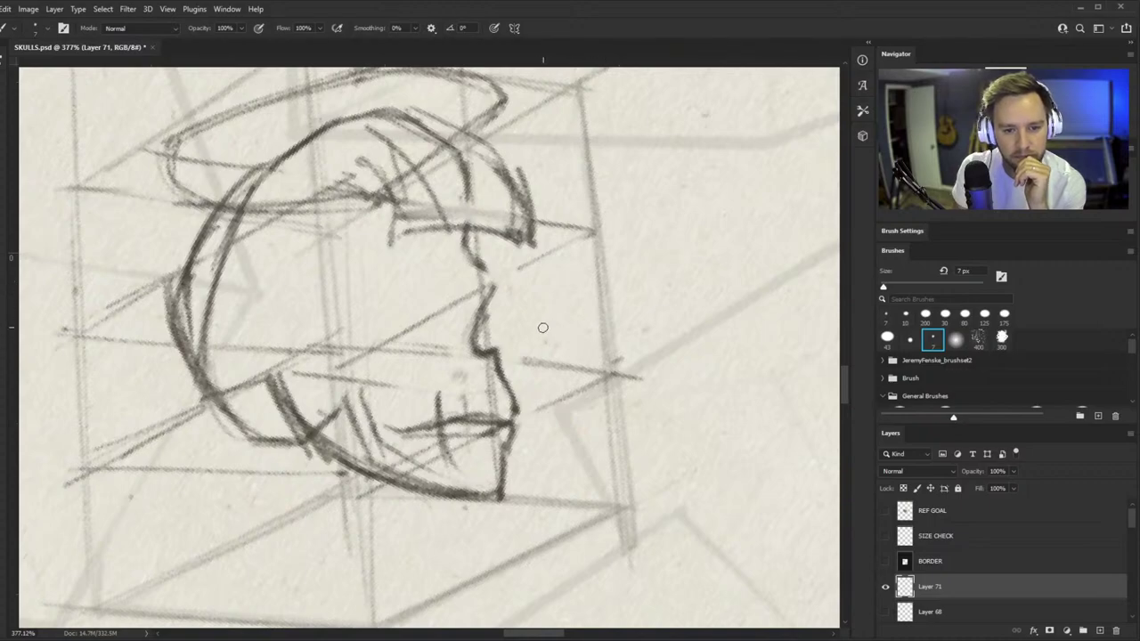
- Draw the far face contour from the brow down to the cheekbone, and the near eye socket's curved outer edge
left_click_drag(542, 327, 527, 366)
left_click_drag(532, 249, 528, 365)
left_click_drag(545, 326, 528, 367)
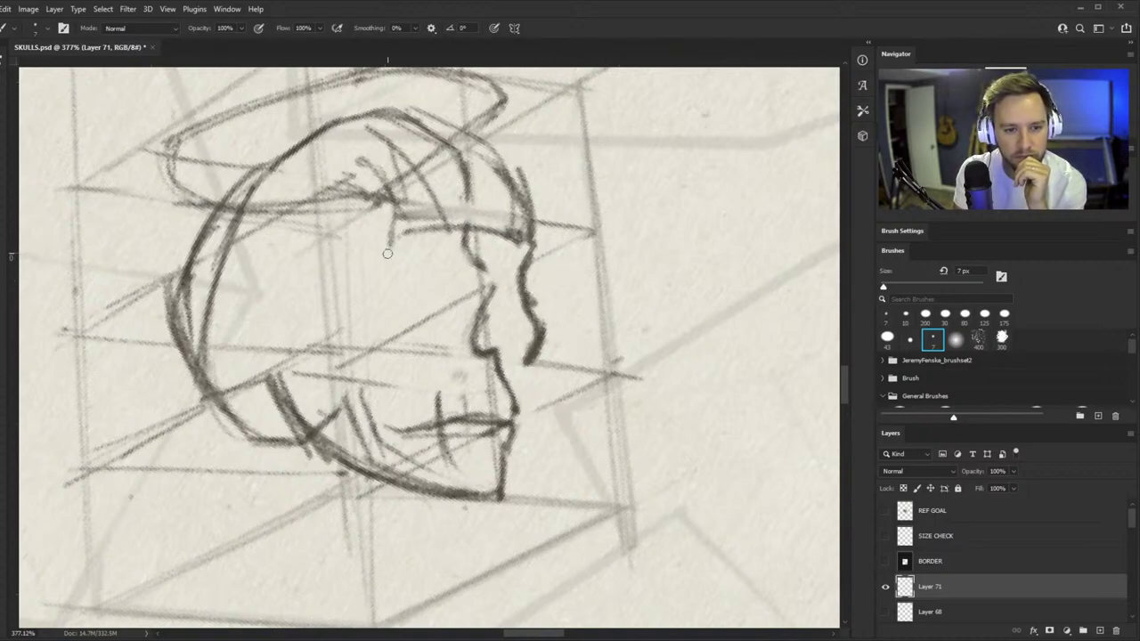
mouse_move(389, 241)
left_mouse_down()
mouse_move(376, 294)
mouse_move(390, 286)
left_mouse_up()
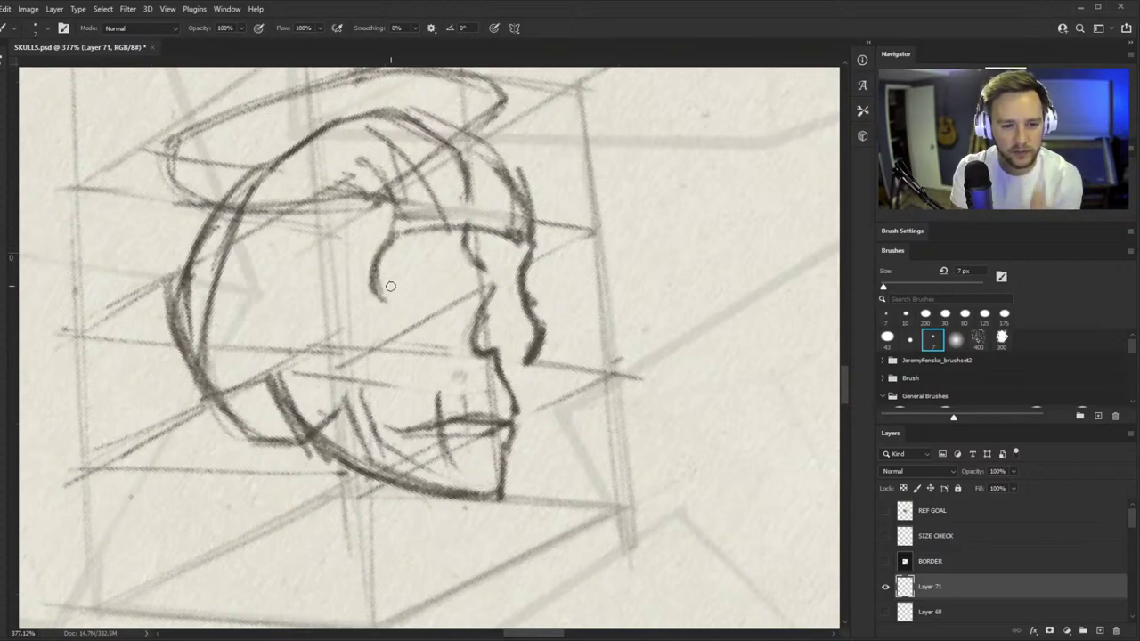
- Draw the temple edge behind the near eye socket and continue it back as the cheekbone arch's upper edge, darkening the arch
mouse_move(367, 198)
left_mouse_down()
mouse_move(349, 308)
mouse_move(335, 283)
mouse_move(260, 367)
left_mouse_up()
mouse_move(355, 301)
left_mouse_down()
mouse_move(280, 340)
mouse_move(356, 294)
mouse_move(281, 326)
mouse_move(229, 372)
left_mouse_up()
key("e")
key("b")
mouse_move(283, 327)
left_mouse_down()
mouse_move(230, 372)
mouse_move(240, 385)
left_mouse_up()
key("e")
left_click_drag(257, 364, 371, 322)
key("b")
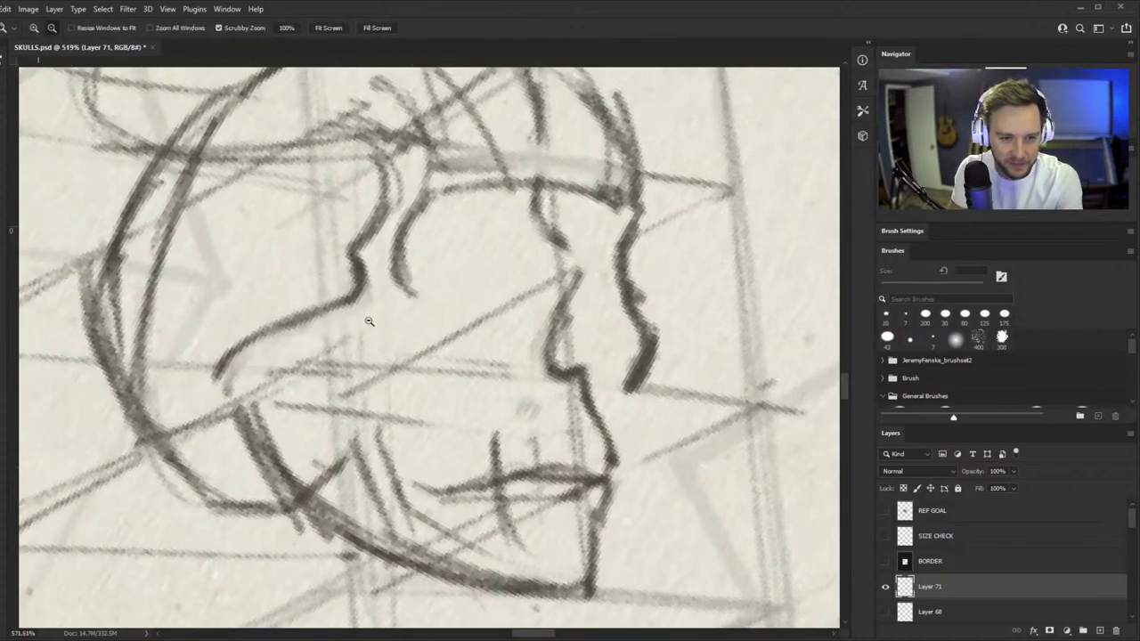
mouse_move(212, 378)
left_mouse_down()
mouse_move(217, 397)
mouse_move(322, 308)
mouse_move(278, 328)
left_mouse_up()
mouse_move(225, 352)
left_mouse_down()
mouse_move(328, 310)
mouse_move(358, 280)
left_mouse_up()
- Draw the cheekbone arch's lower edge from the jaw's rear corner forward, dipping under the cheek and rising toward the upper jaw
scroll(363, 393, "up", 1)
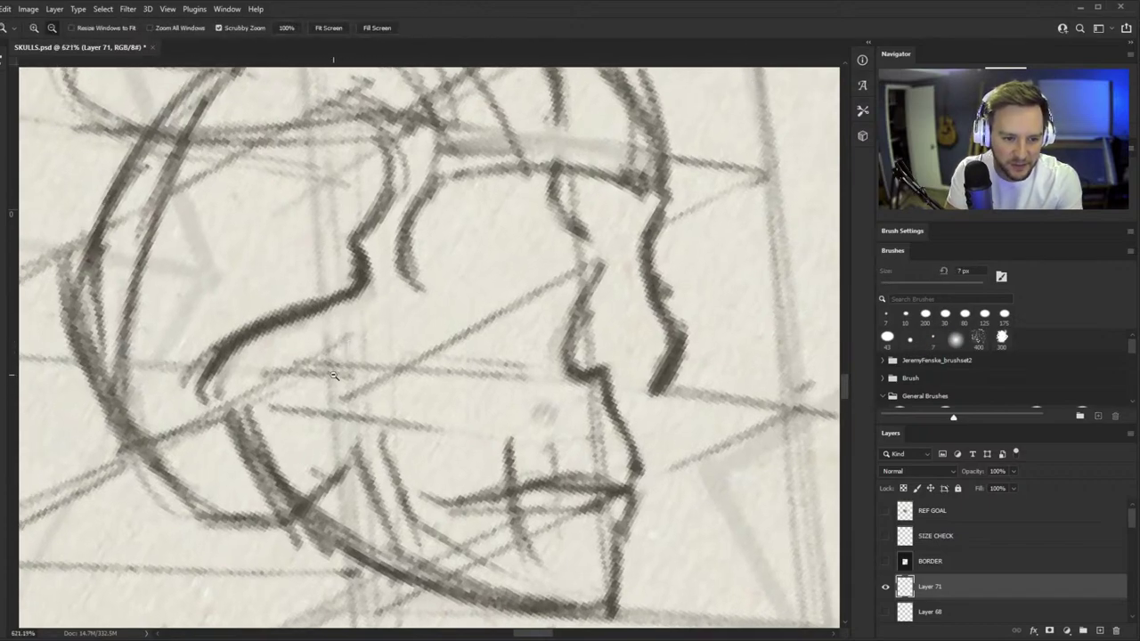
mouse_move(218, 406)
left_mouse_down()
mouse_move(254, 383)
mouse_move(346, 374)
left_mouse_up()
left_click_drag(231, 378, 363, 390)
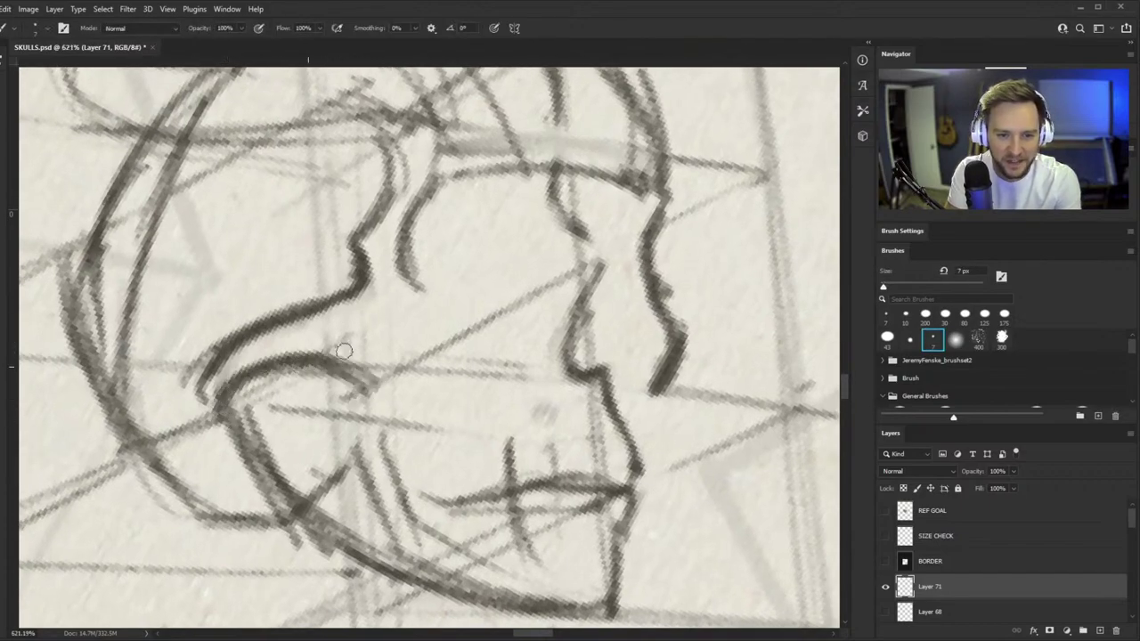
left_click_drag(332, 351, 417, 383)
left_click_drag(312, 358, 403, 404)
mouse_move(340, 371)
left_mouse_down()
mouse_move(403, 404)
mouse_move(479, 386)
left_mouse_up()
left_click_drag(407, 402, 479, 390)
- Round and darken the near eye socket's lower outer corner
scroll(457, 396, "down", 6)
scroll(472, 401, "up", 5)
mouse_move(388, 284)
left_mouse_down()
mouse_move(378, 309)
mouse_move(417, 312)
left_mouse_up()
left_click_drag(390, 264, 435, 303)
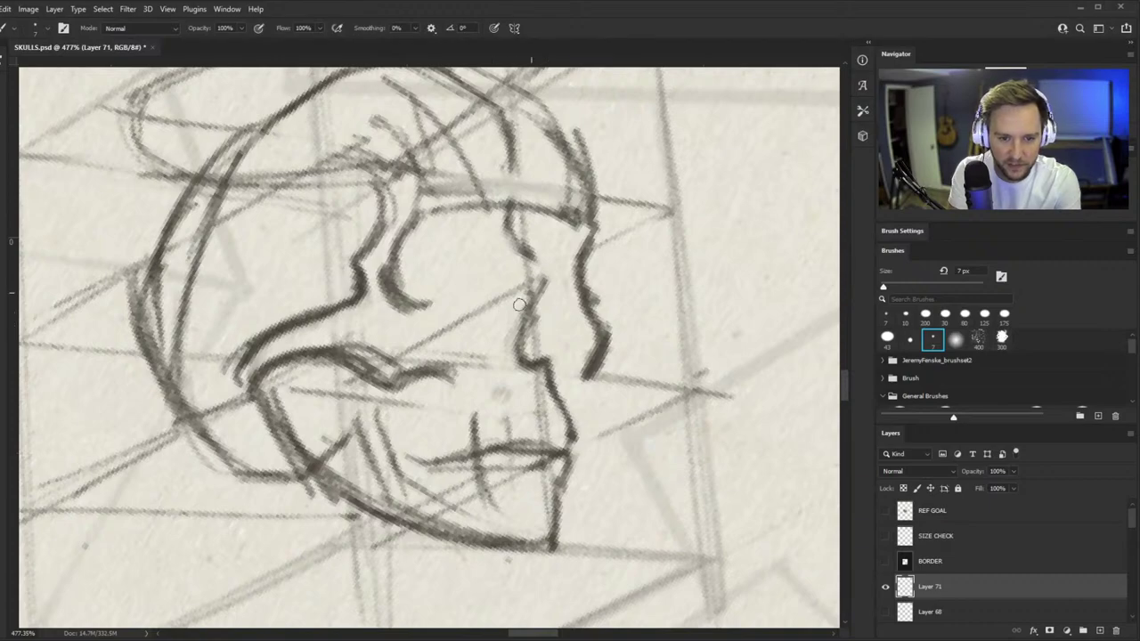
- Draw the triangular nasal opening beside the profile line, closing its base and darkening its edges
left_click_drag(520, 305, 496, 370)
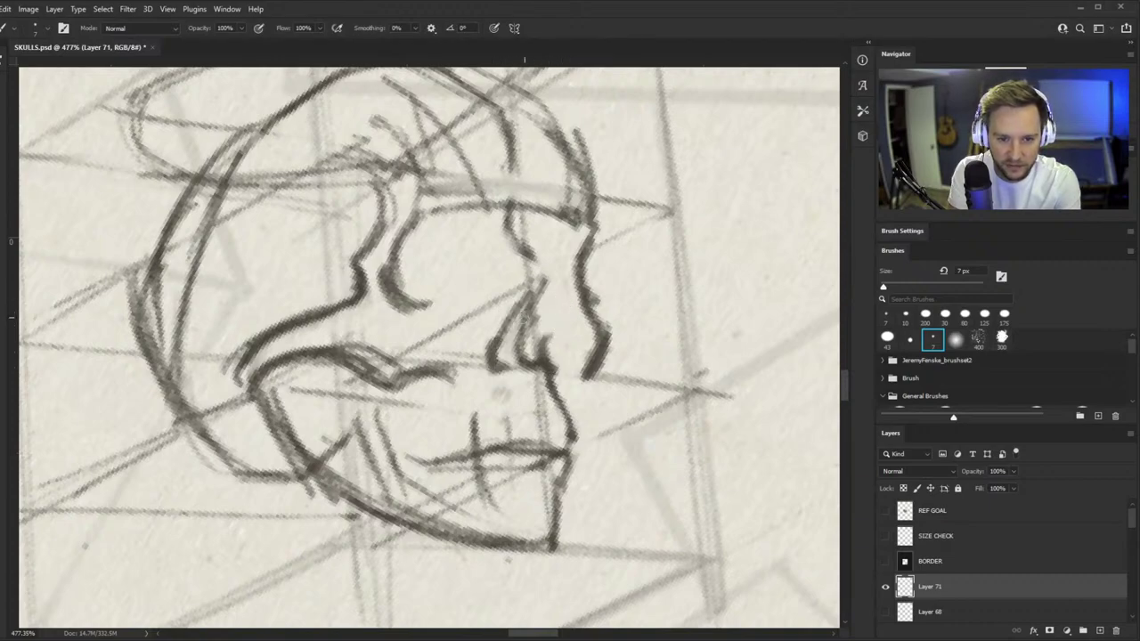
left_click_drag(542, 287, 489, 354)
mouse_move(545, 298)
left_mouse_down()
mouse_move(551, 360)
mouse_move(501, 367)
left_mouse_up()
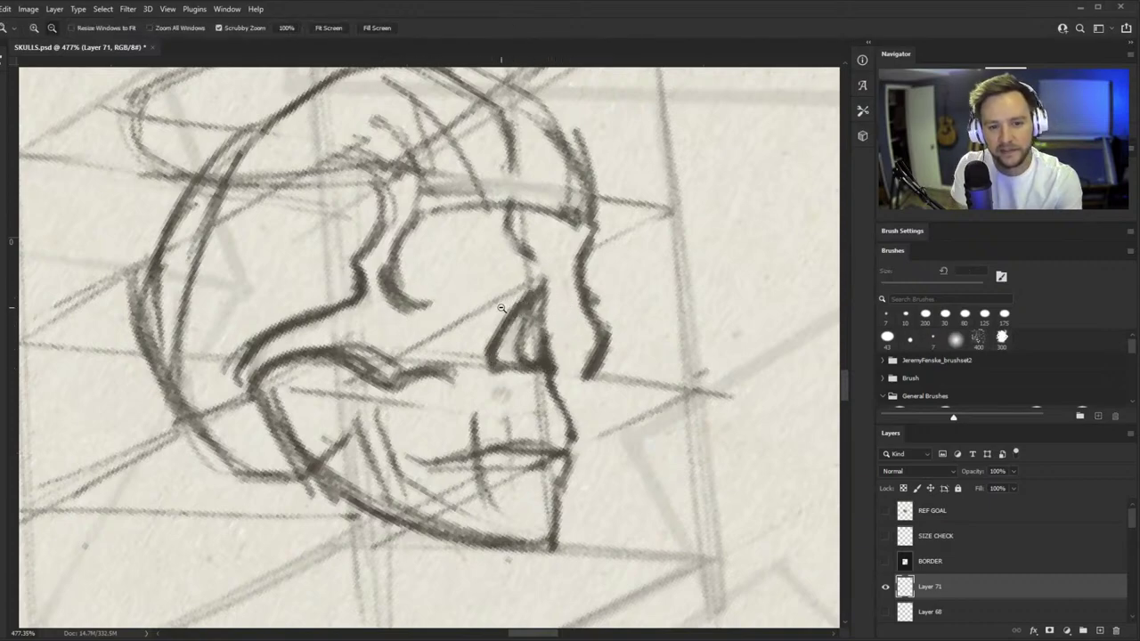
- Complete the near eye socket's lower edge with an upturned inner corner, and add the far socket's lower edge beside the nose
left_click_drag(497, 306, 534, 306)
mouse_move(482, 255)
left_mouse_down()
mouse_move(441, 307)
mouse_move(368, 309)
mouse_move(440, 308)
left_mouse_up()
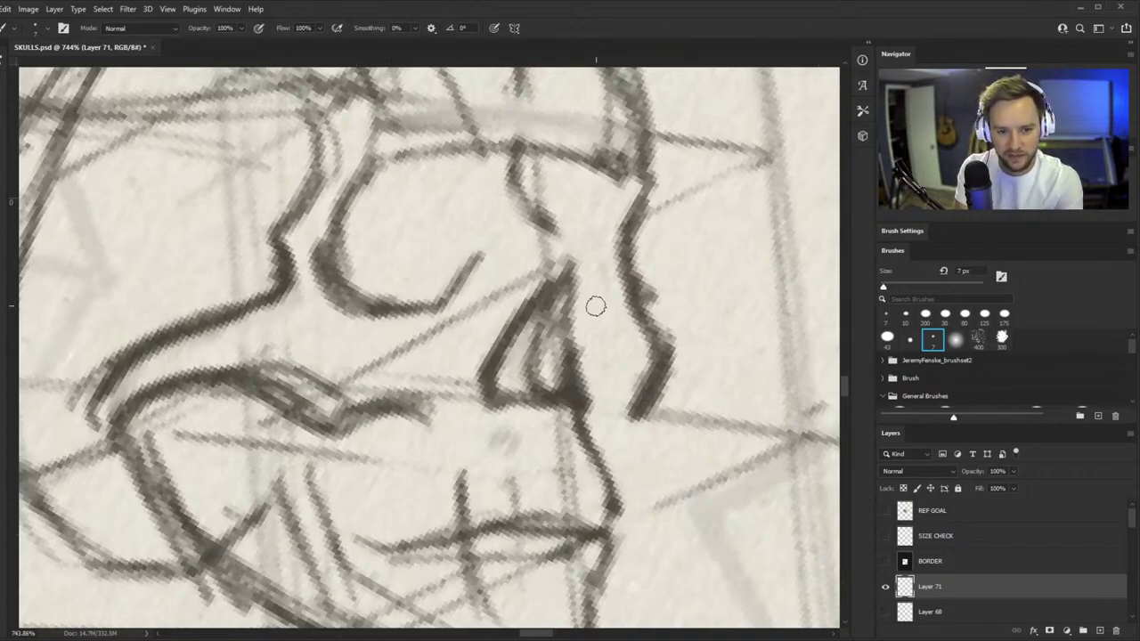
mouse_move(564, 264)
left_mouse_down()
mouse_move(593, 327)
mouse_move(631, 328)
left_mouse_up()
- Erase and redraw the top of the cranium, and strengthen the far forehead contour from the crown to the brow
key("z")
mouse_move(483, 329)
left_mouse_down()
mouse_move(331, 443)
mouse_move(303, 445)
mouse_move(553, 262)
left_mouse_up()
key("e")
key("b")
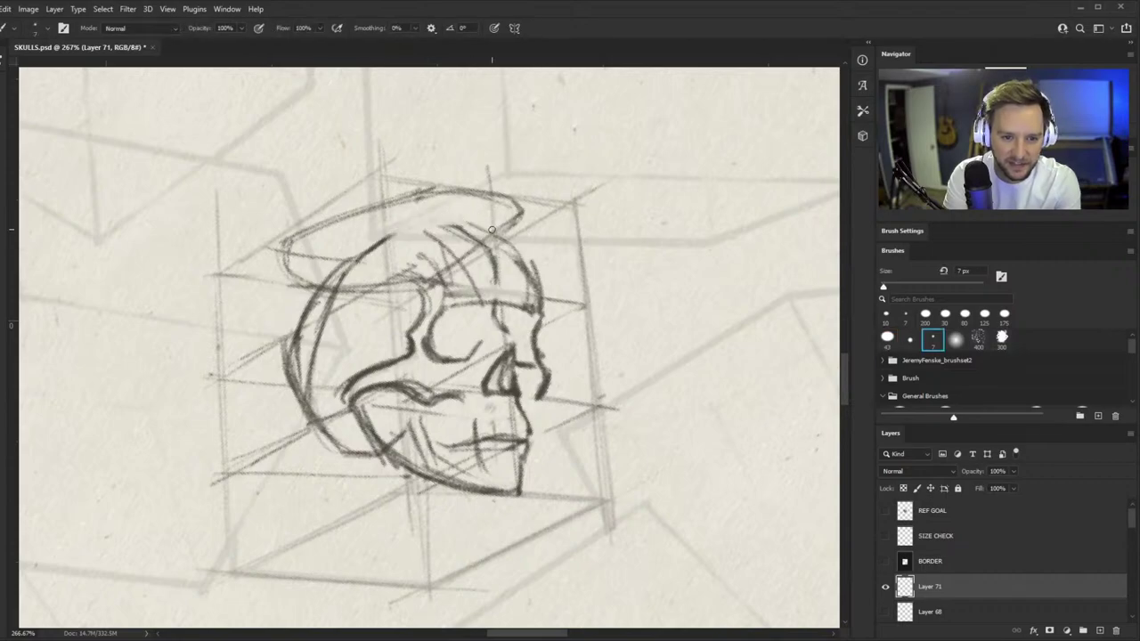
scroll(463, 229, "up", 2)
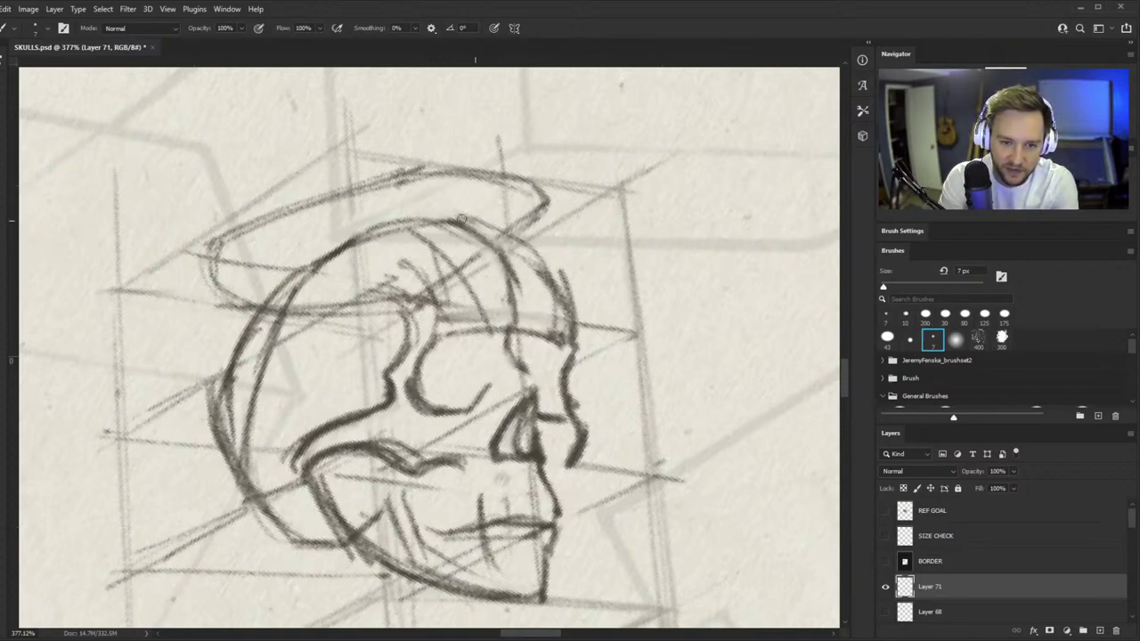
left_click_drag(454, 214, 545, 263)
mouse_move(456, 220)
left_mouse_down()
mouse_move(543, 277)
mouse_move(564, 343)
left_mouse_up()
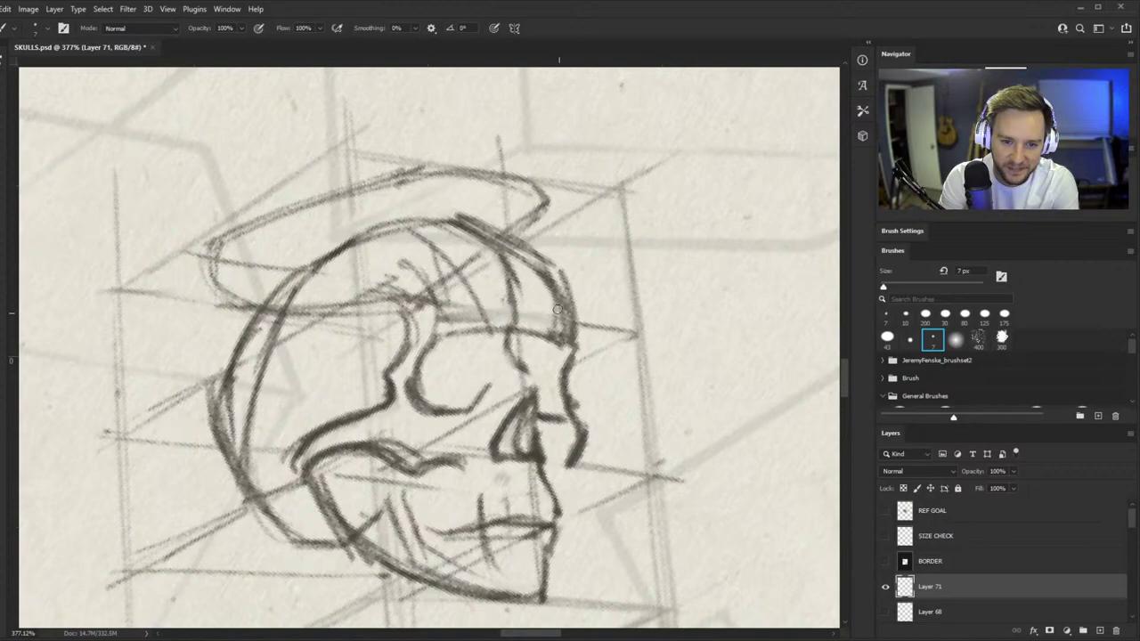
- Erase the excess lines outside the far forehead contour and darken the contour near the crown
key("e")
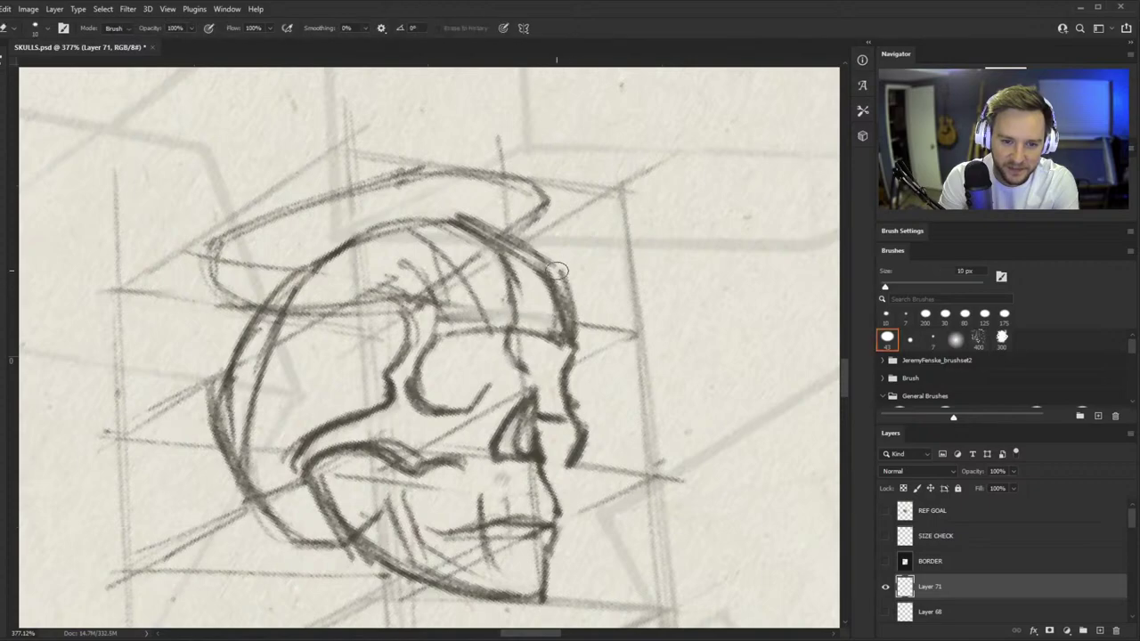
left_click_drag(562, 270, 591, 341)
key("alt+space")
left_click_drag(540, 294, 586, 259)
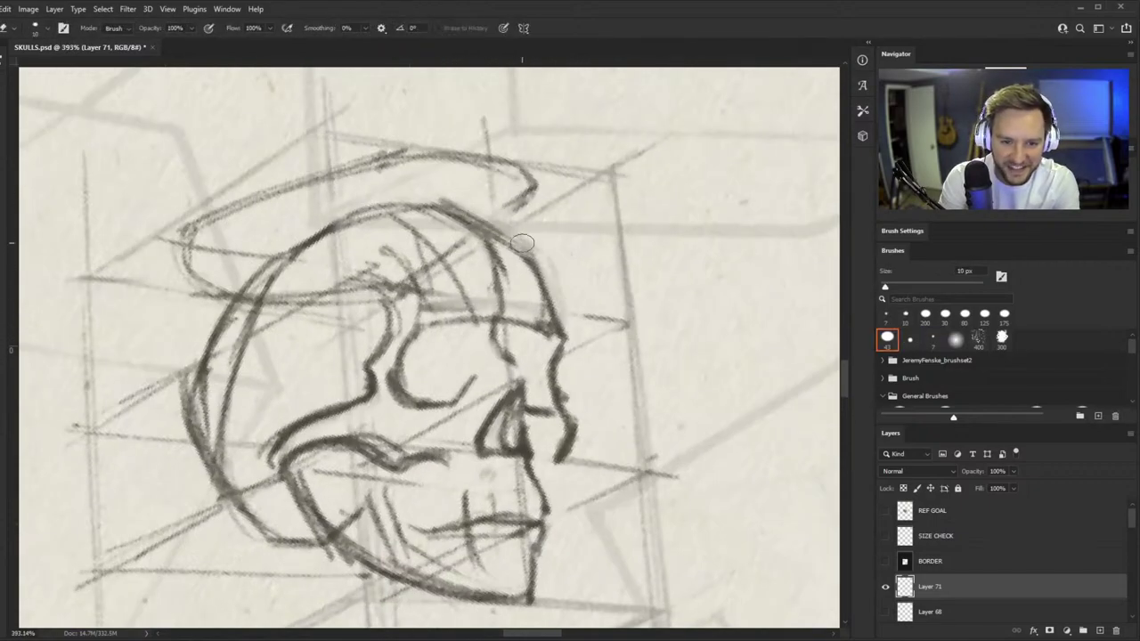
left_click_drag(445, 203, 506, 241)
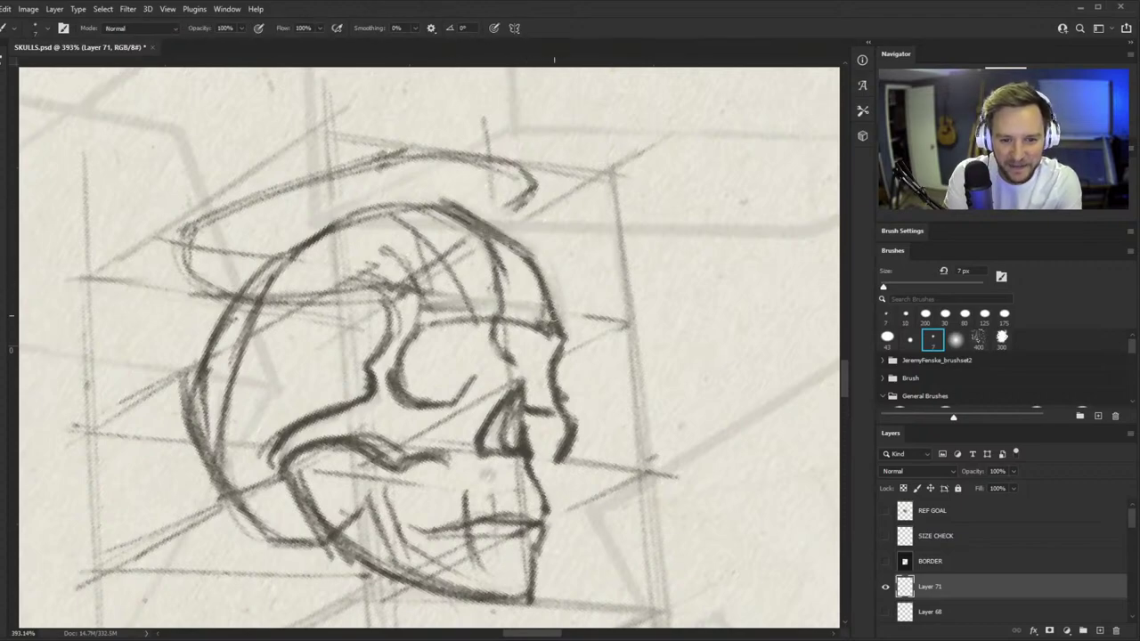
- Add the far eye socket's upright edge and connect the far cheekbone's lower end to the upper jaw
key("ctrl+space")
left_click_drag(522, 393, 579, 385)
mouse_move(562, 305)
left_mouse_down()
mouse_move(552, 347)
mouse_move(567, 404)
mouse_move(543, 431)
left_mouse_up()
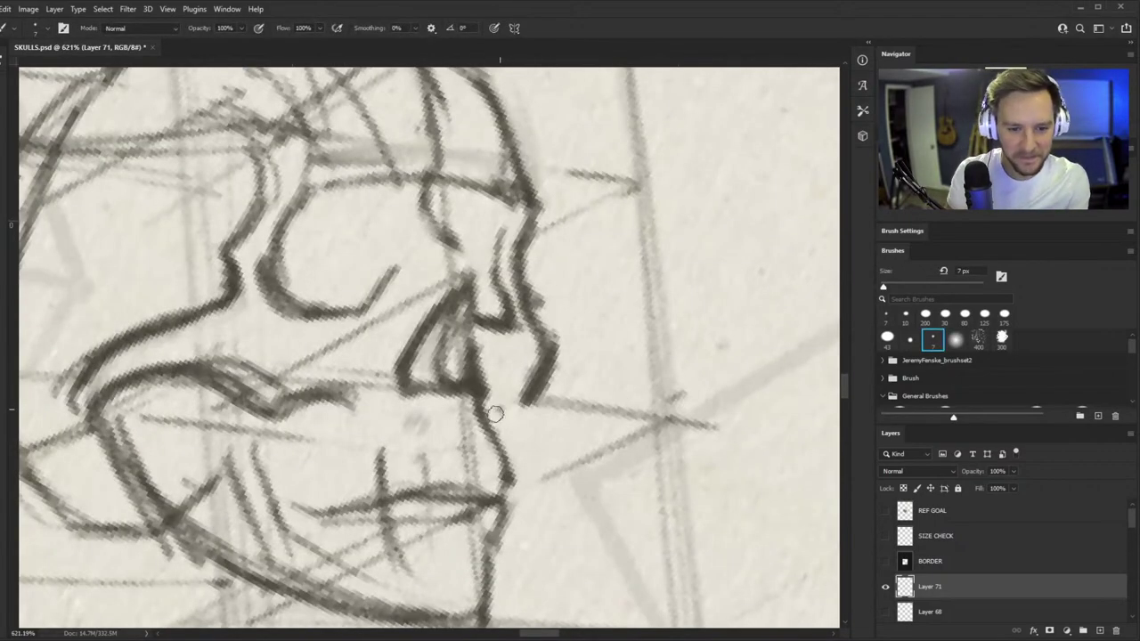
left_click_drag(496, 414, 512, 416)
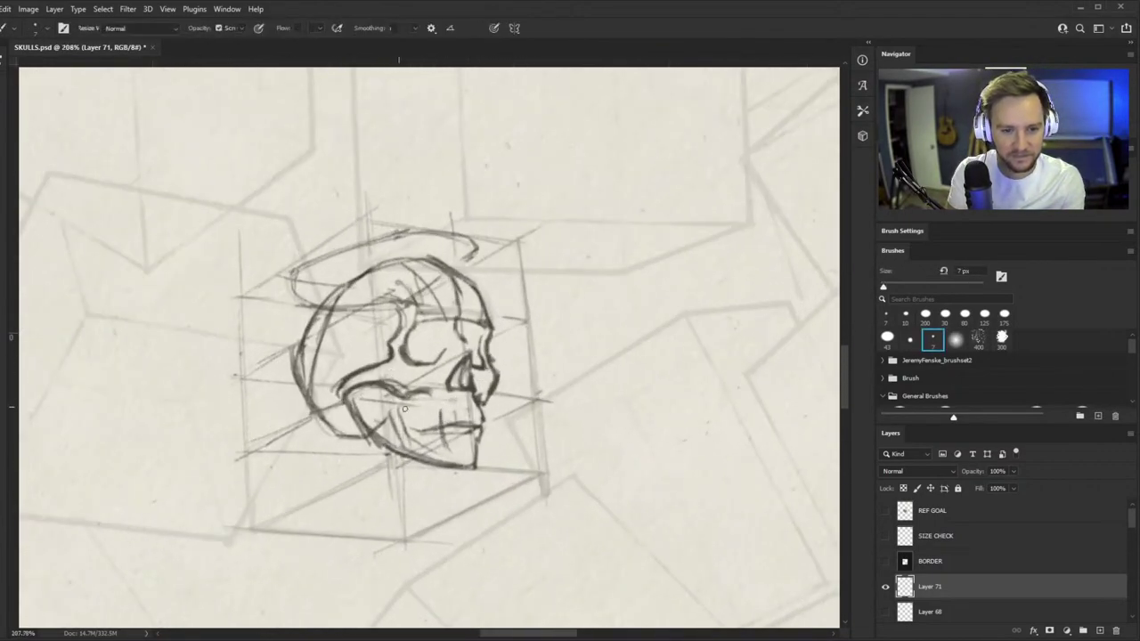
- Fade the old upright stroke at the mouth line and draw the upper jaw's side edge from the cheek down to the teeth
left_click_drag(462, 415, 510, 415)
key("e")
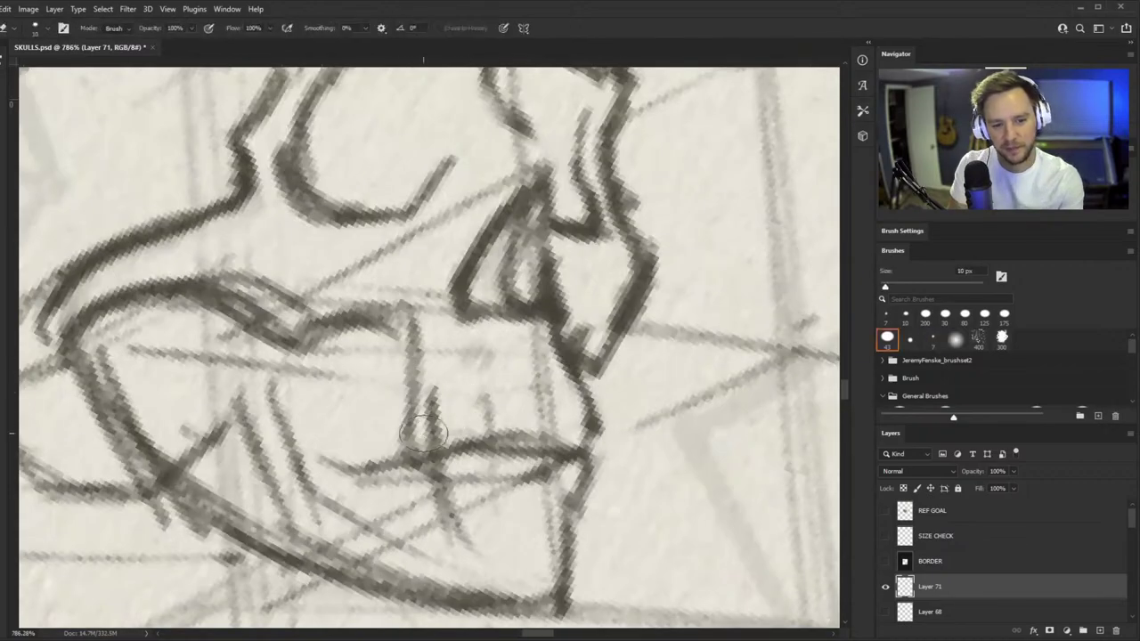
left_click_drag(405, 418, 428, 465)
left_click_drag(412, 397, 431, 485)
key("b")
left_click_drag(407, 337, 409, 417)
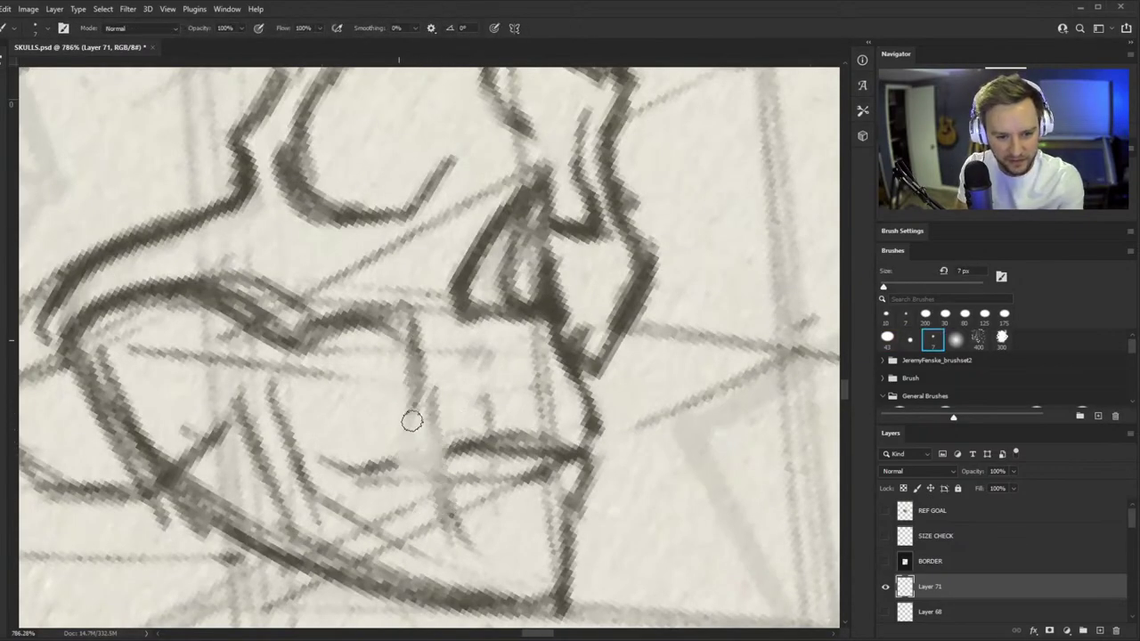
left_click_drag(412, 372, 424, 451)
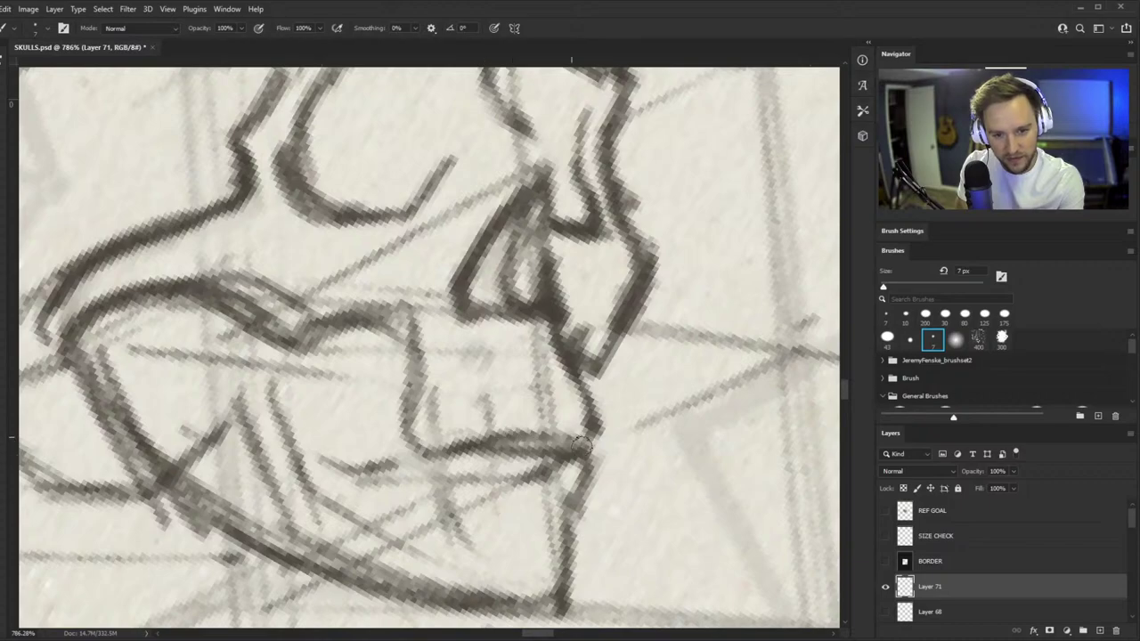
- Draw a second upright edge farther back on the upper teeth block and extend the mouth line back to it
key("z")
key("ctrl+0")
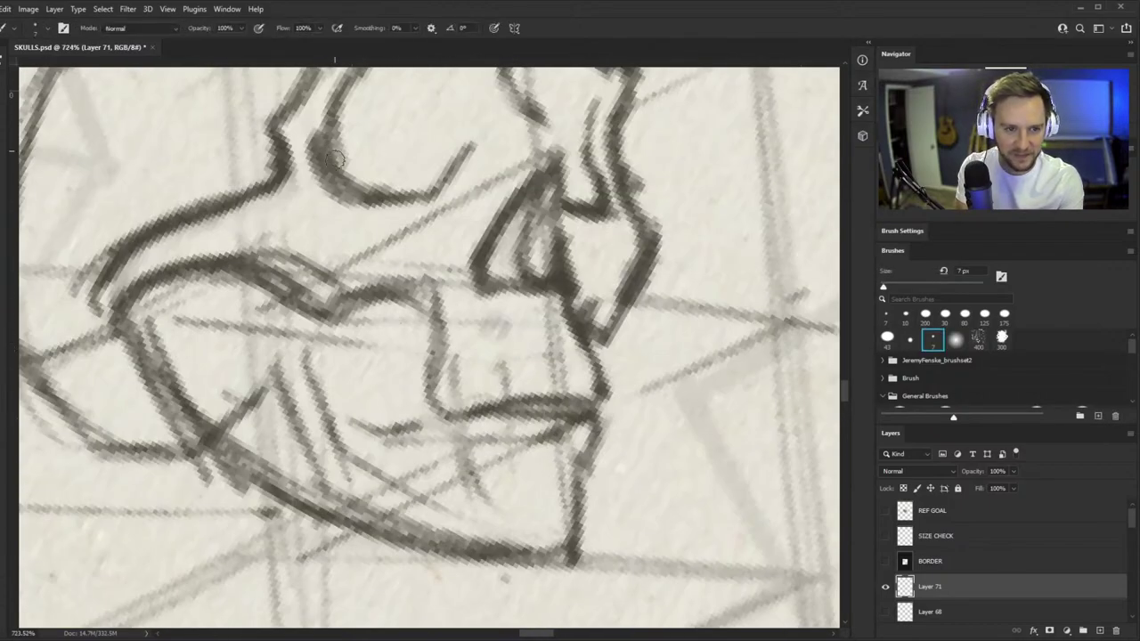
mouse_move(358, 307)
left_mouse_down()
mouse_move(365, 418)
mouse_move(483, 398)
left_mouse_up()
left_click_drag(386, 426, 531, 403)
key("z")
mouse_move(462, 365)
left_mouse_down()
mouse_move(356, 444)
mouse_move(289, 467)
left_mouse_up()
left_click_drag(470, 396, 624, 419)
- Clean up the underside of the chin and redraw it as a darker, flatter base line
left_click_drag(447, 462, 552, 461)
mouse_move(411, 459)
left_mouse_down()
mouse_move(495, 457)
mouse_move(546, 481)
mouse_move(534, 465)
left_mouse_up()
key("e")
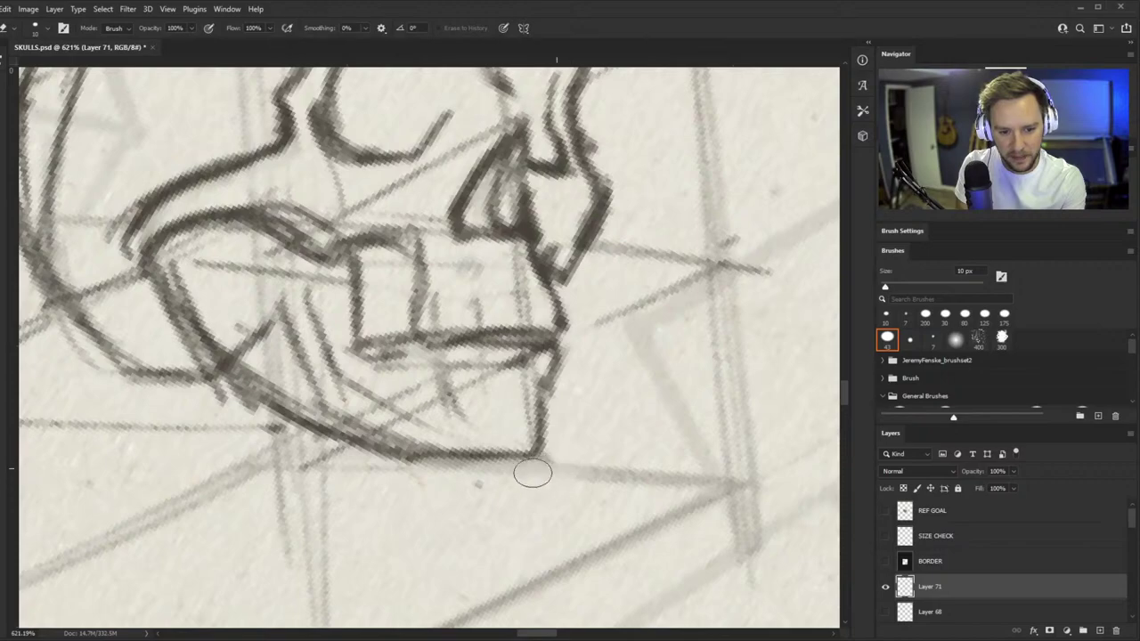
key("b")
left_click_drag(419, 465, 536, 463)
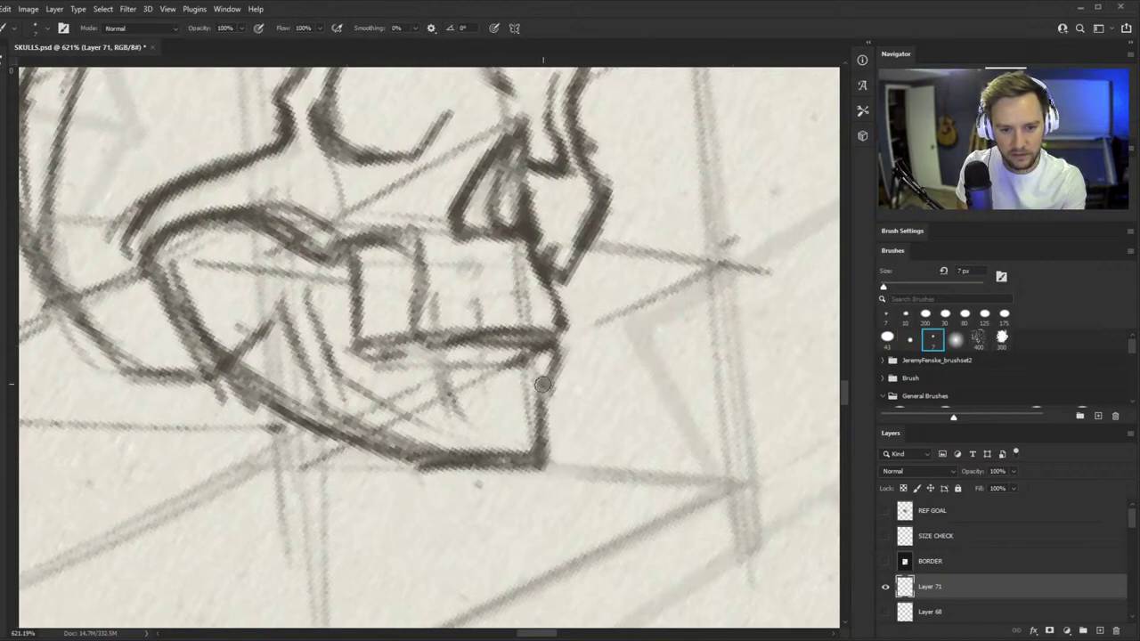
- Sketch the chin's slanted side plane below the mouth and darken the front edge of the chin
left_click_drag(481, 408, 522, 371)
left_click_drag(473, 411, 526, 375)
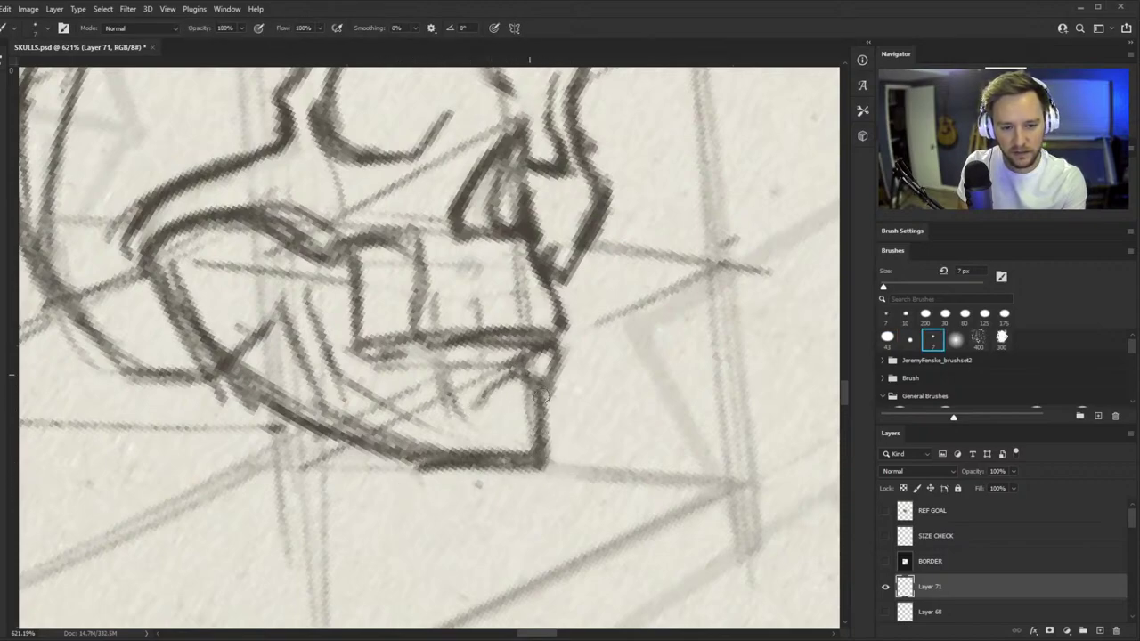
left_click_drag(547, 463, 541, 357)
scroll(525, 347, "down", 10)
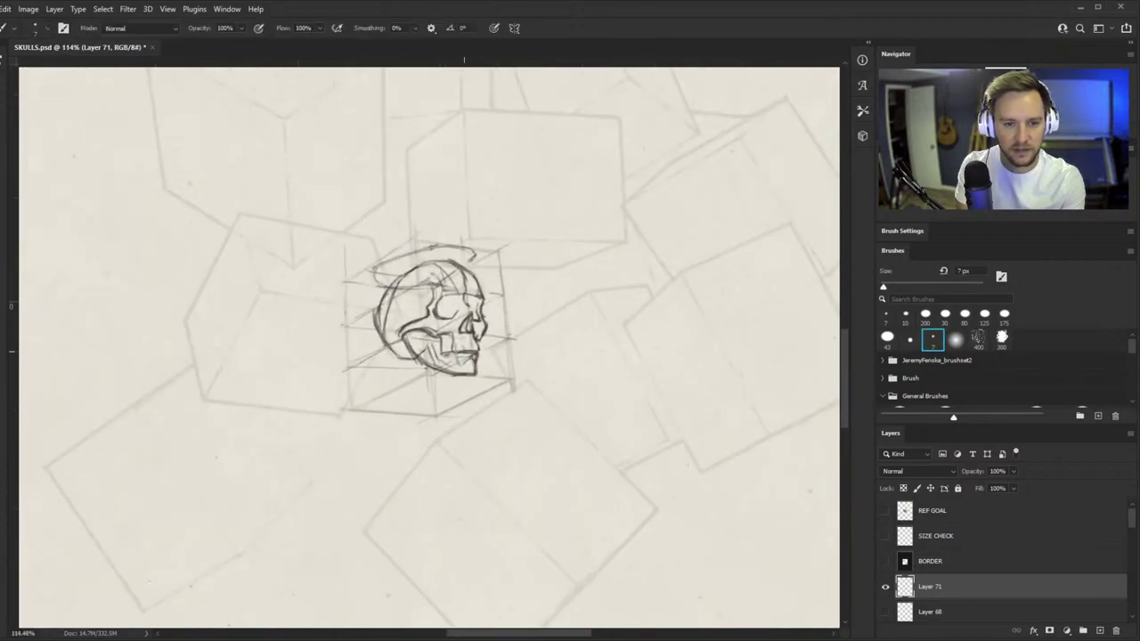
scroll(499, 355, "up", 2)
key("e")
scroll(501, 349, "up", 3)
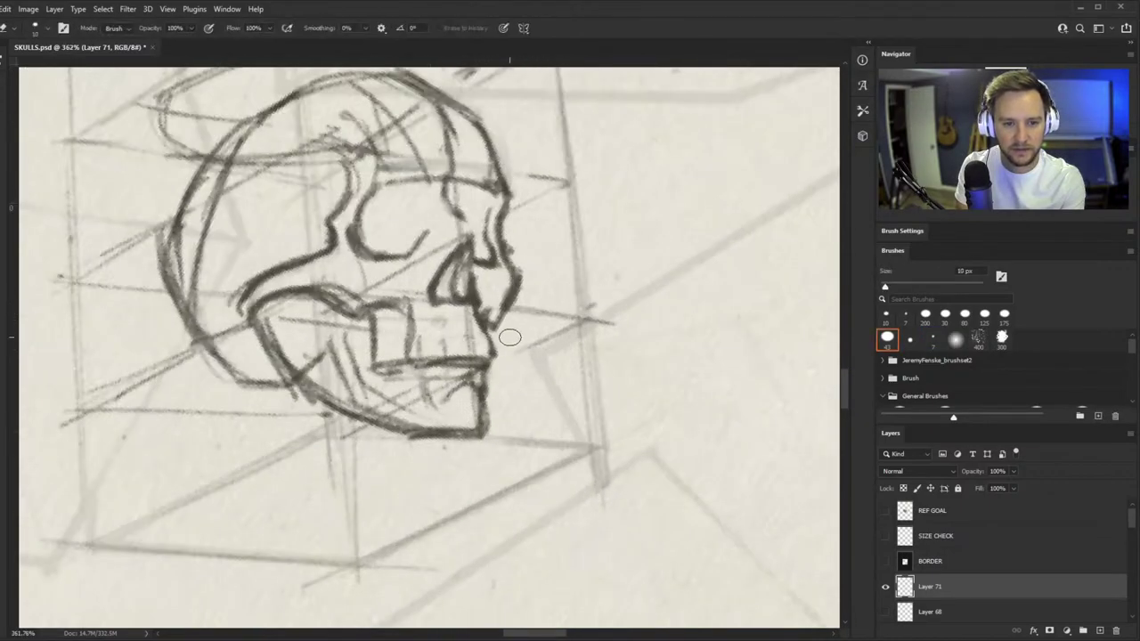
key("b")
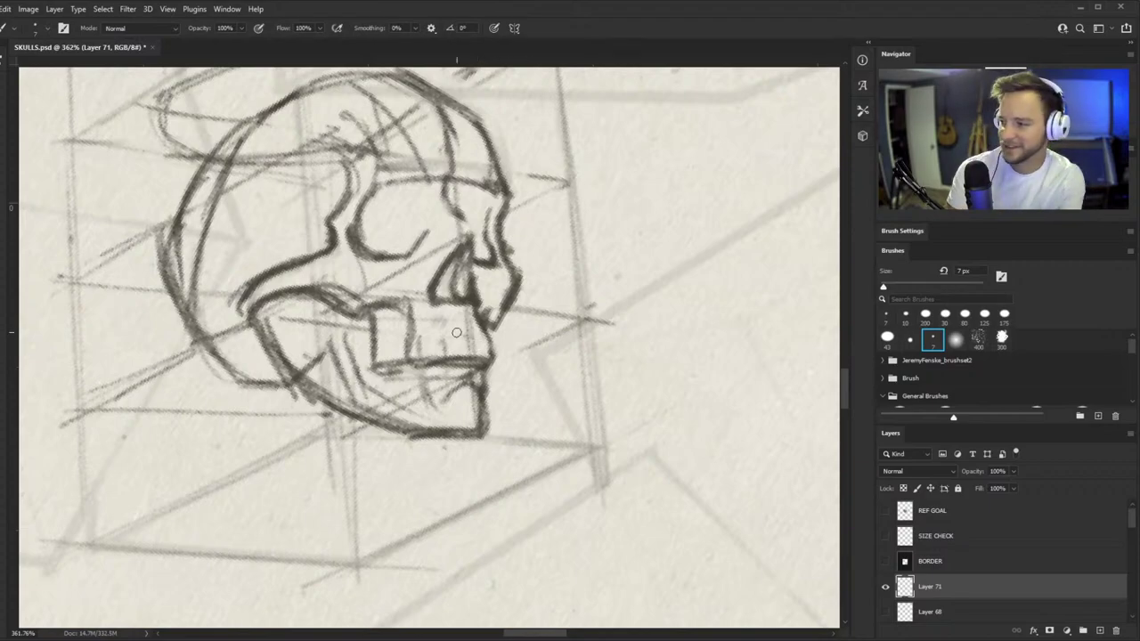
scroll(379, 310, "up", 1)
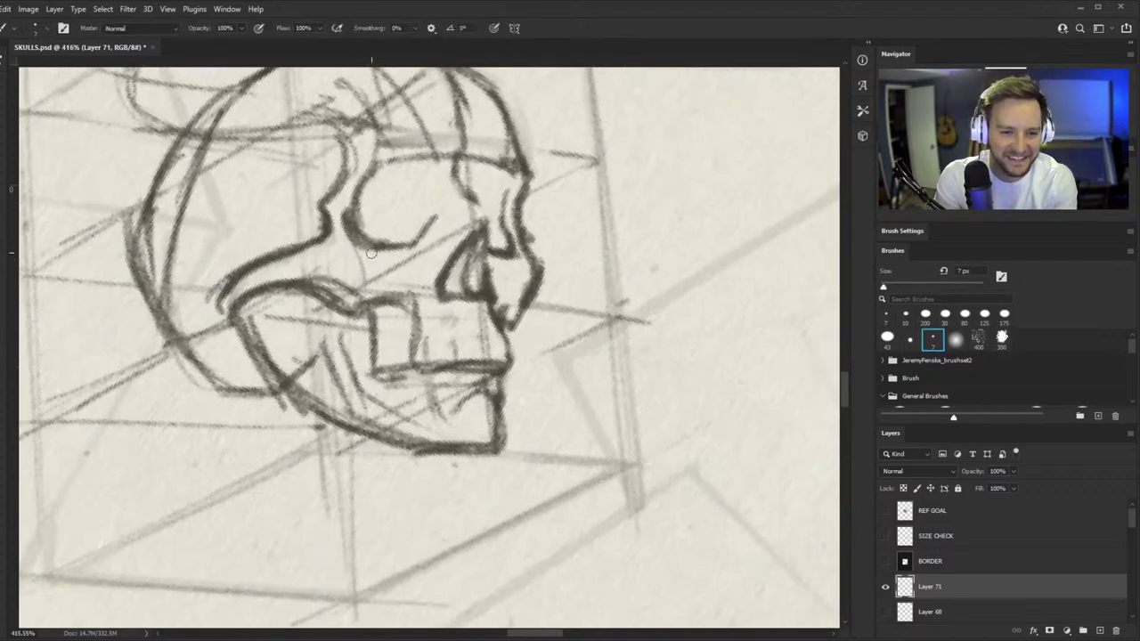
- Draw the dark front edge of the jaw's upright branch down from the cheekbone and rework the rear jaw corner into an angular step
scroll(375, 357, "up", 1)
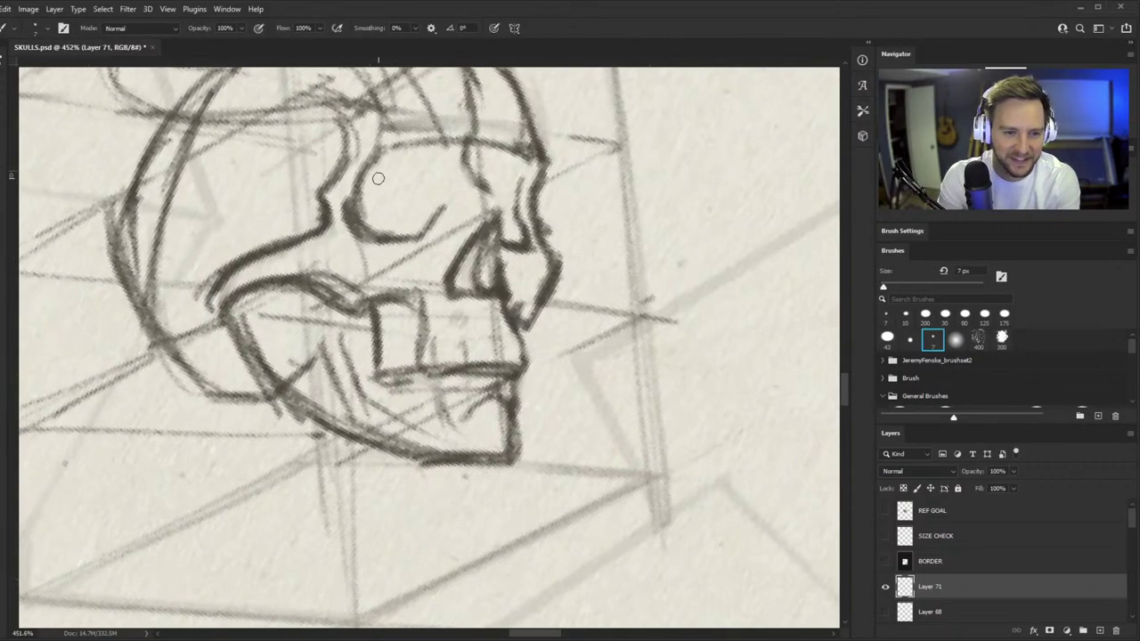
mouse_move(333, 318)
left_mouse_down()
mouse_move(371, 395)
mouse_move(409, 419)
left_mouse_up()
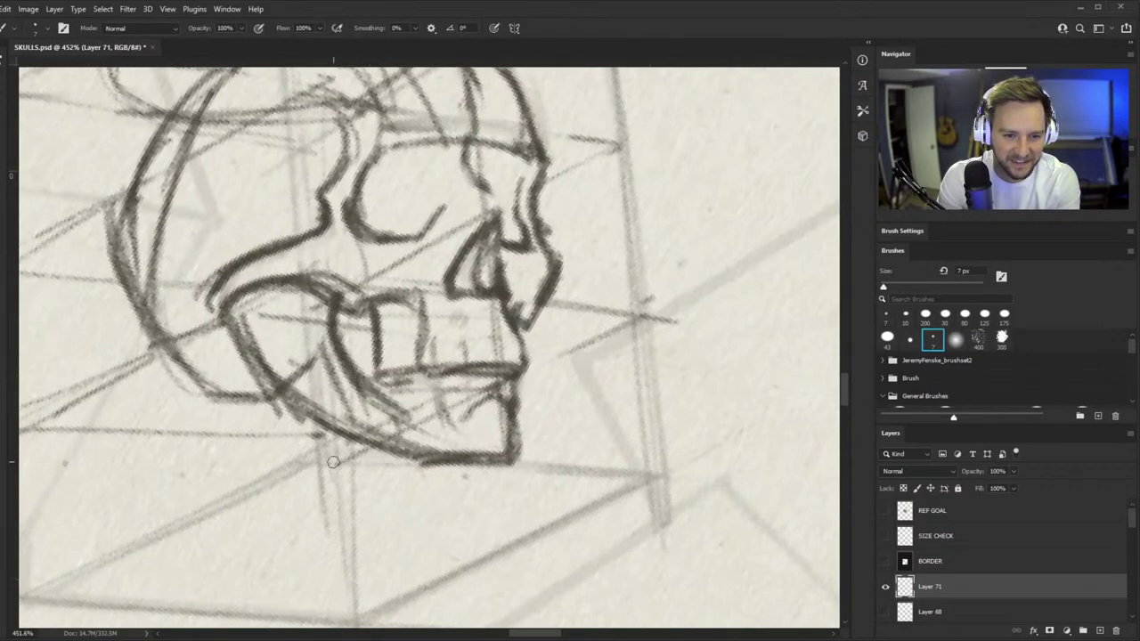
key("e")
mouse_move(288, 381)
left_mouse_down()
mouse_move(413, 451)
mouse_move(293, 425)
mouse_move(428, 462)
left_mouse_up()
key("b")
key("e")
key("b")
- Sketch and shade the small notch under the cheekbone arch where the jaw meets the skull
left_click_drag(401, 297, 263, 308)
left_click_drag(438, 325, 495, 269)
scroll(392, 294, "up", 5)
key("b")
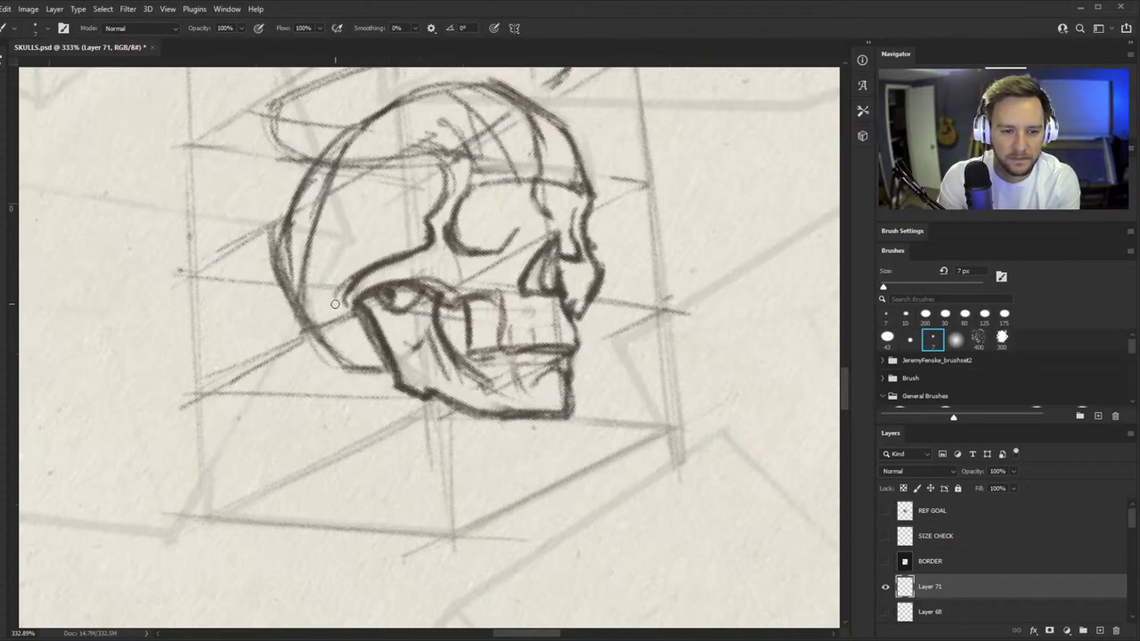
- Draw the cranium's lower edge up to the jaw hinge and add the rounded mastoid bump behind the jaw
key("z")
mouse_move(316, 277)
left_mouse_down()
mouse_move(352, 299)
mouse_move(380, 360)
left_mouse_up()
scroll(343, 339, "up", 3)
key("b")
key("z")
scroll(380, 360, "down", 5)
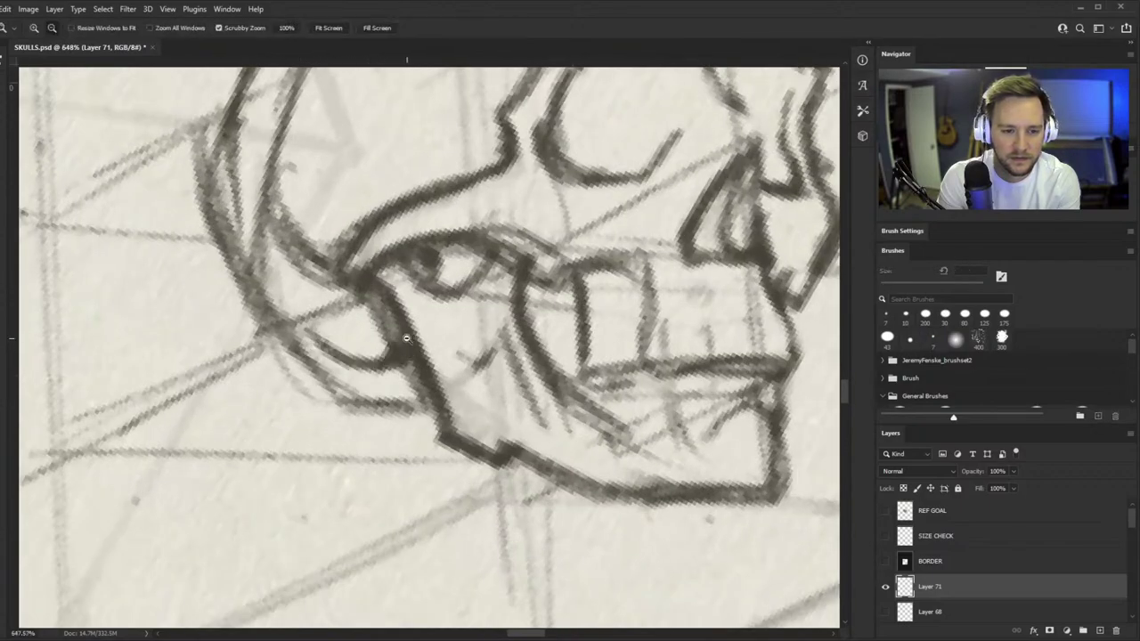
key("e")
key("b")
scroll(391, 353, "up", 1)
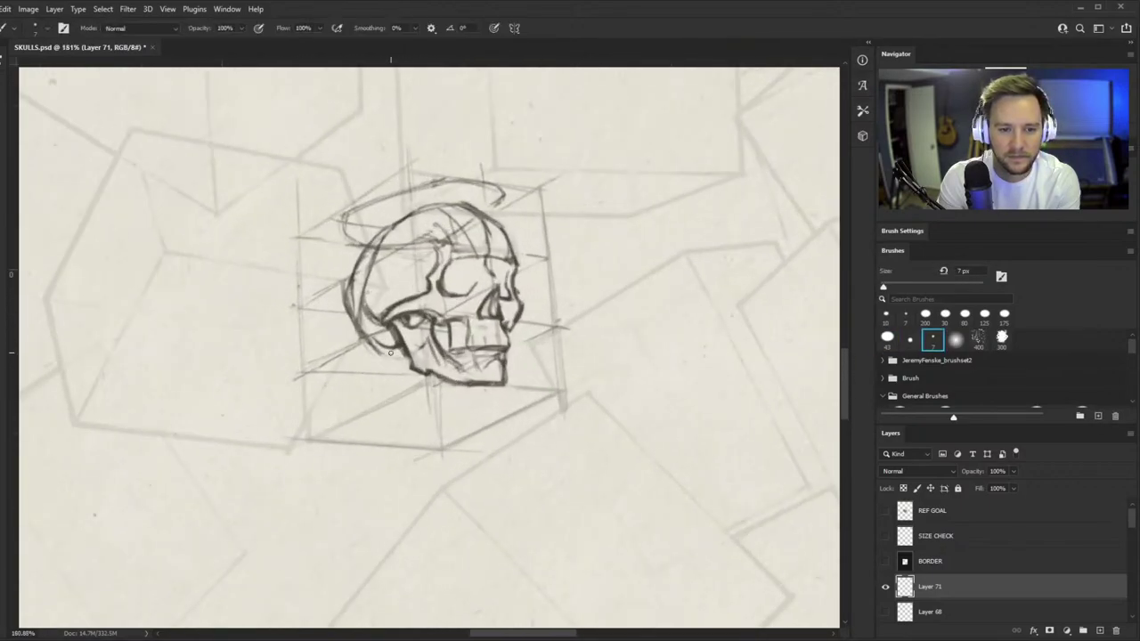
- Reduce the eraser to 15 px and fade the leftover construction lines inside the cranium and around the temple
key("z")
left_click_drag(414, 339, 334, 342)
left_click_drag(453, 345, 476, 283)
key("r")
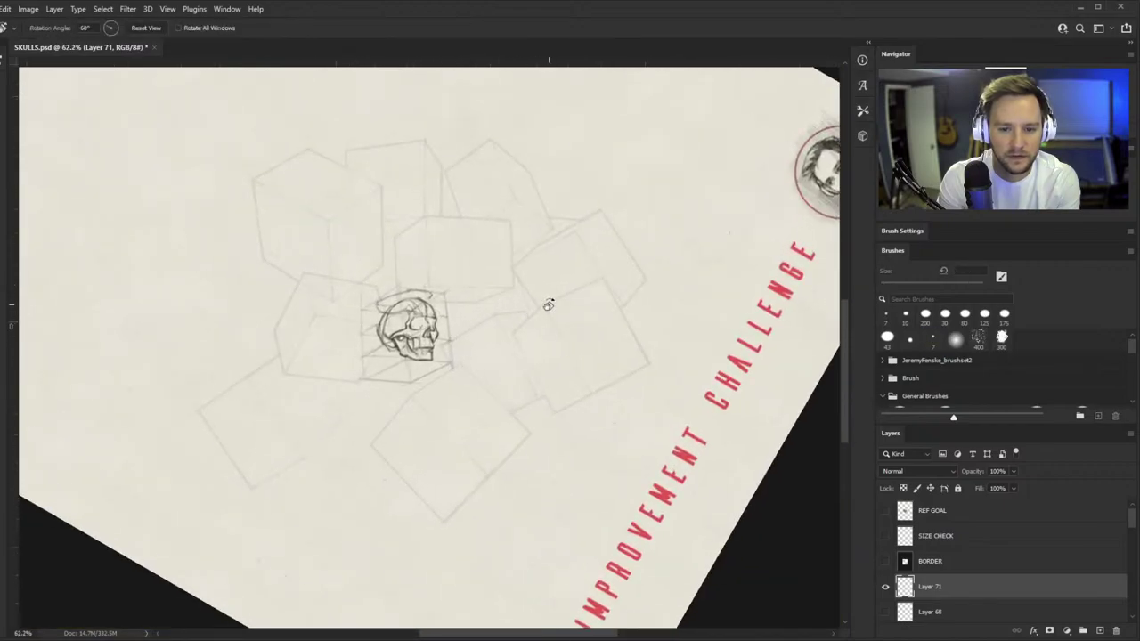
left_click_drag(546, 305, 521, 421)
key("z")
scroll(445, 312, "up", 6)
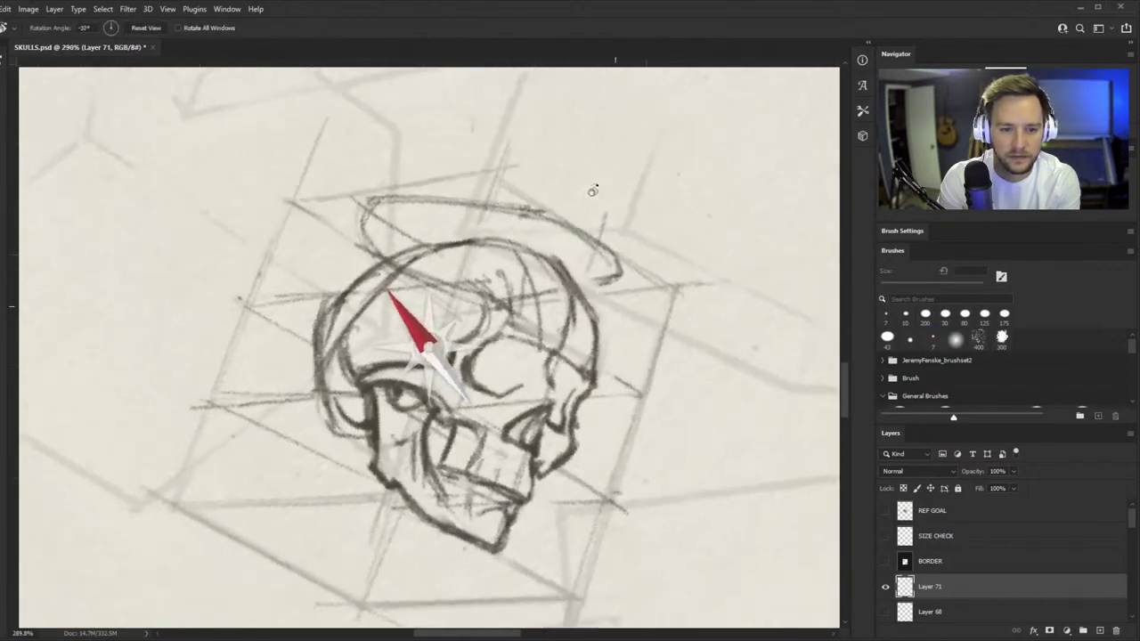
key("b")
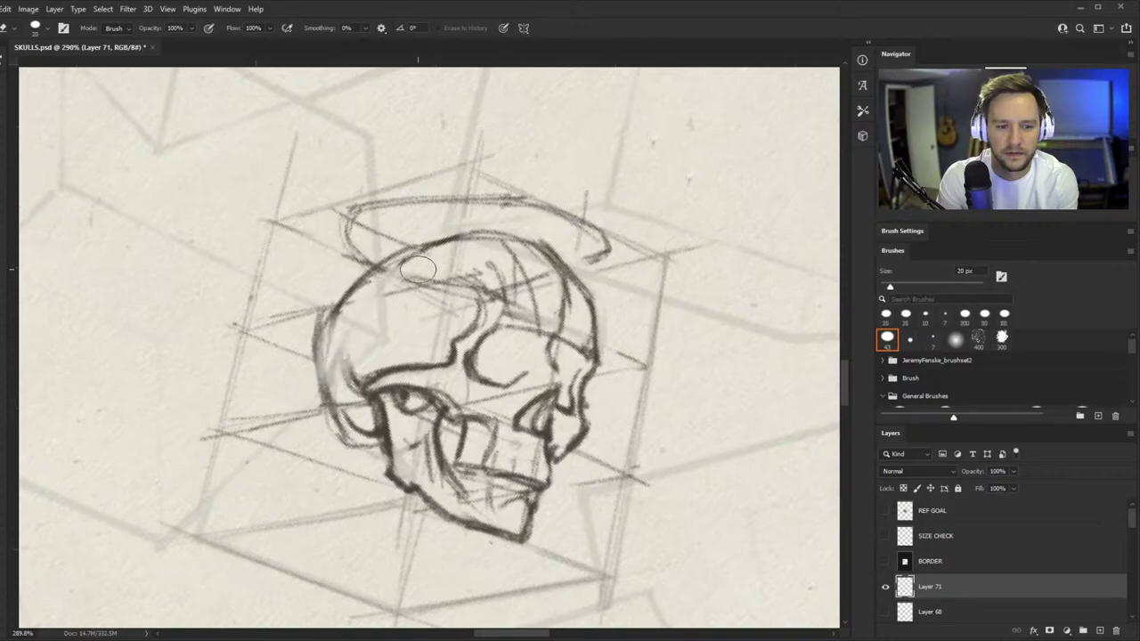
key("bracketleft")
key("bracketleft")
key("bracketleft")
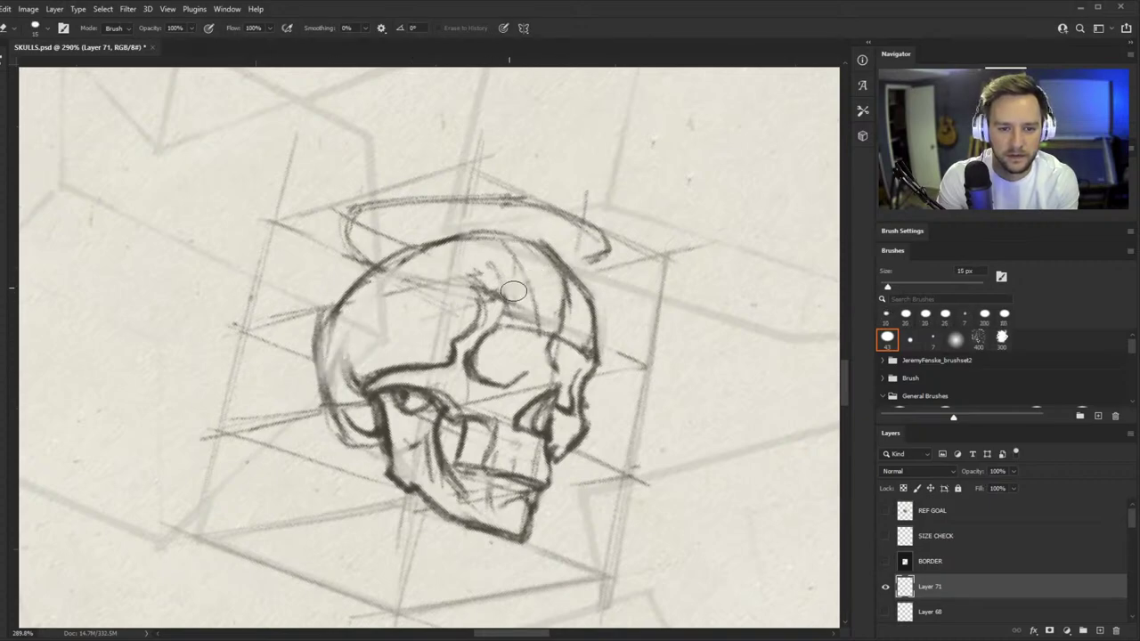
key("z")
scroll(316, 445, "down", 8)
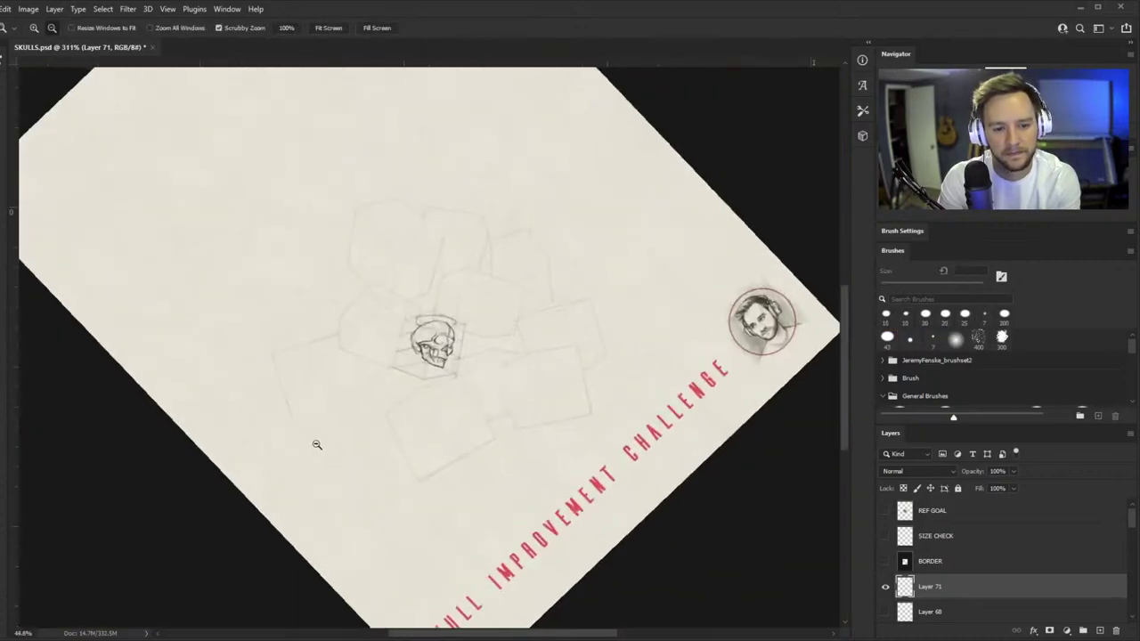
- Draw dark strokes along the lower back contour of the cranium down to the mastoid bump
left_click_drag(316, 445, 374, 428)
key("r")
left_click_drag(524, 389, 540, 345)
key("z")
left_click_drag(392, 365, 446, 273)
key("e")
key("z")
key("b")
mouse_move(357, 300)
left_mouse_down()
mouse_move(372, 338)
mouse_move(438, 402)
left_mouse_up()
left_click_drag(358, 291, 441, 405)
left_click_drag(358, 287, 406, 376)
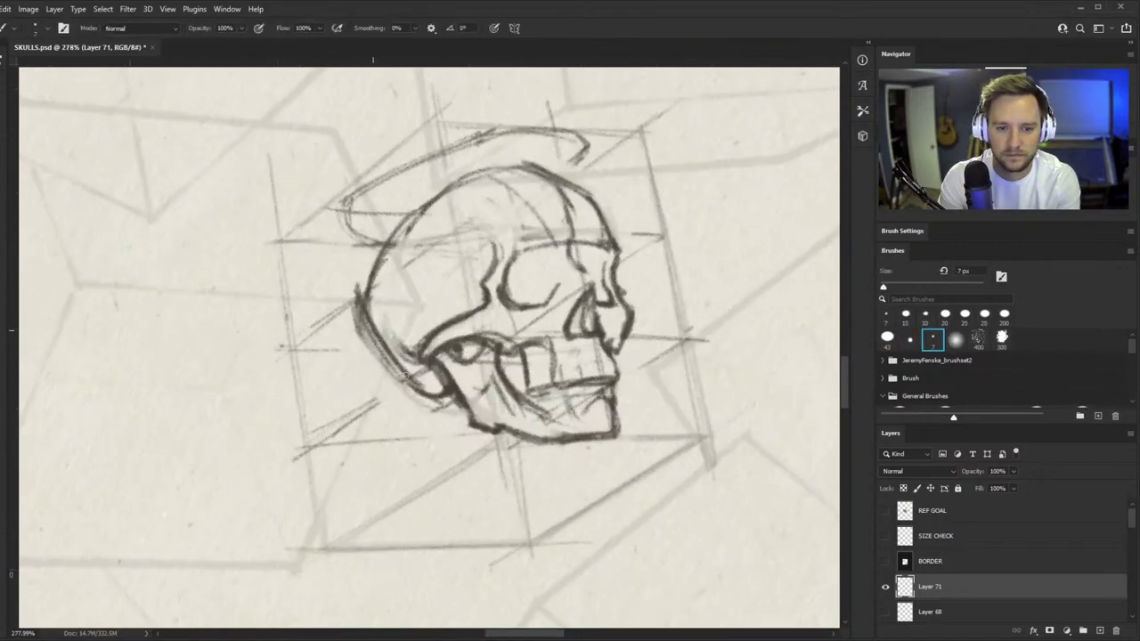
- Trim the outer side of the cranium's back contour and darken the remaining curve down to the skull base
key("e")
mouse_move(356, 312)
left_mouse_down()
mouse_move(369, 363)
mouse_move(420, 419)
left_mouse_up()
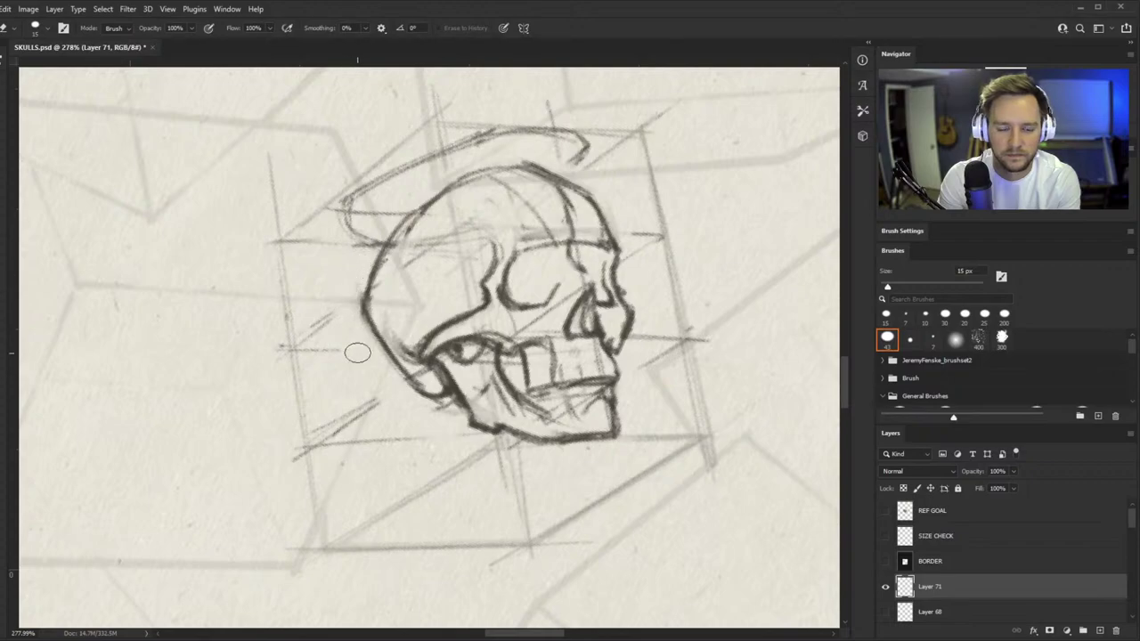
key("b")
left_click_drag(369, 284, 374, 314)
left_click_drag(410, 373, 449, 403)
- Erase the rough lines at the far brow and redraw the far eye socket as a narrow shape beside the nose bridge
key("z")
mouse_move(443, 332)
left_mouse_down()
mouse_move(294, 472)
mouse_move(547, 294)
mouse_move(654, 267)
left_mouse_up()
key("b")
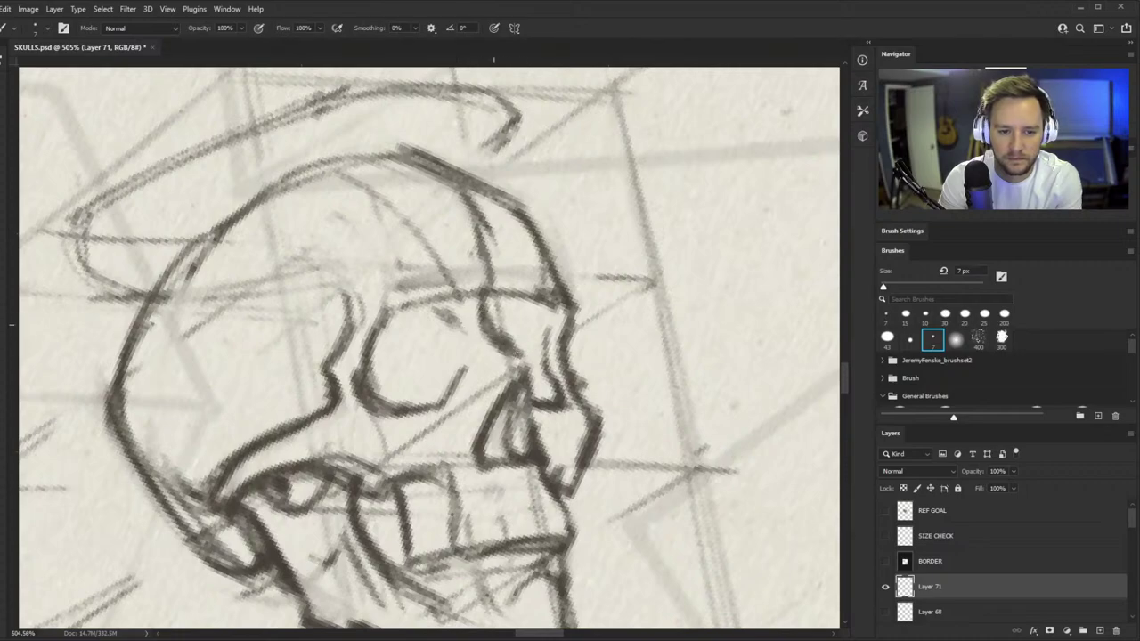
key("e")
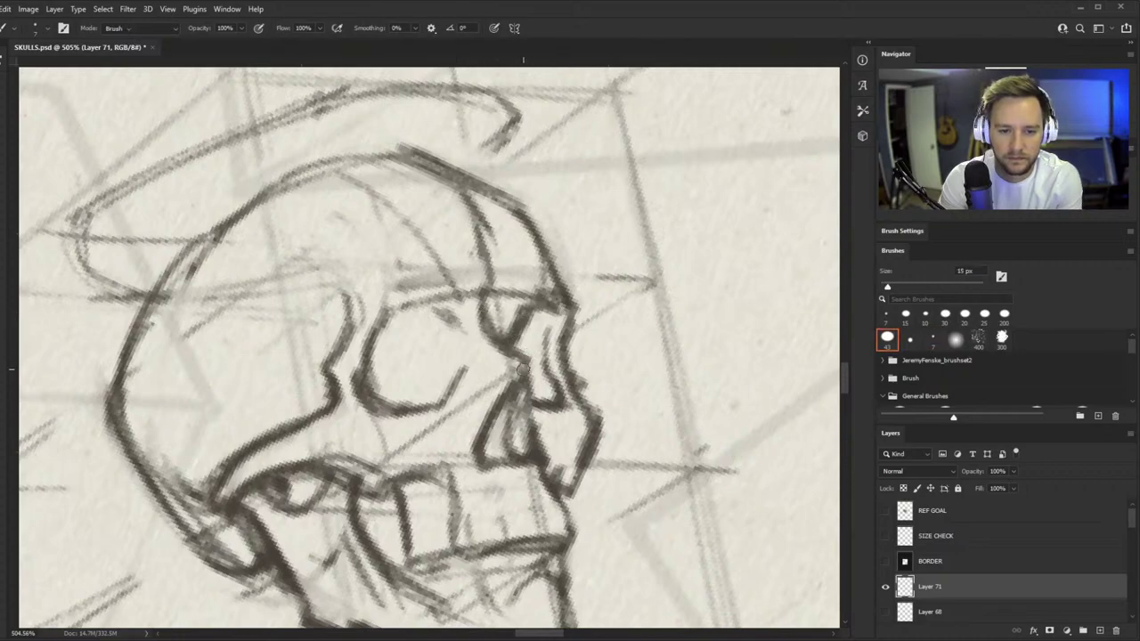
mouse_move(488, 331)
left_mouse_down()
mouse_move(496, 282)
mouse_move(489, 326)
left_mouse_up()
key("z")
mouse_move(493, 319)
left_mouse_down()
mouse_move(524, 276)
mouse_move(490, 320)
mouse_move(538, 369)
left_mouse_up()
key("b")
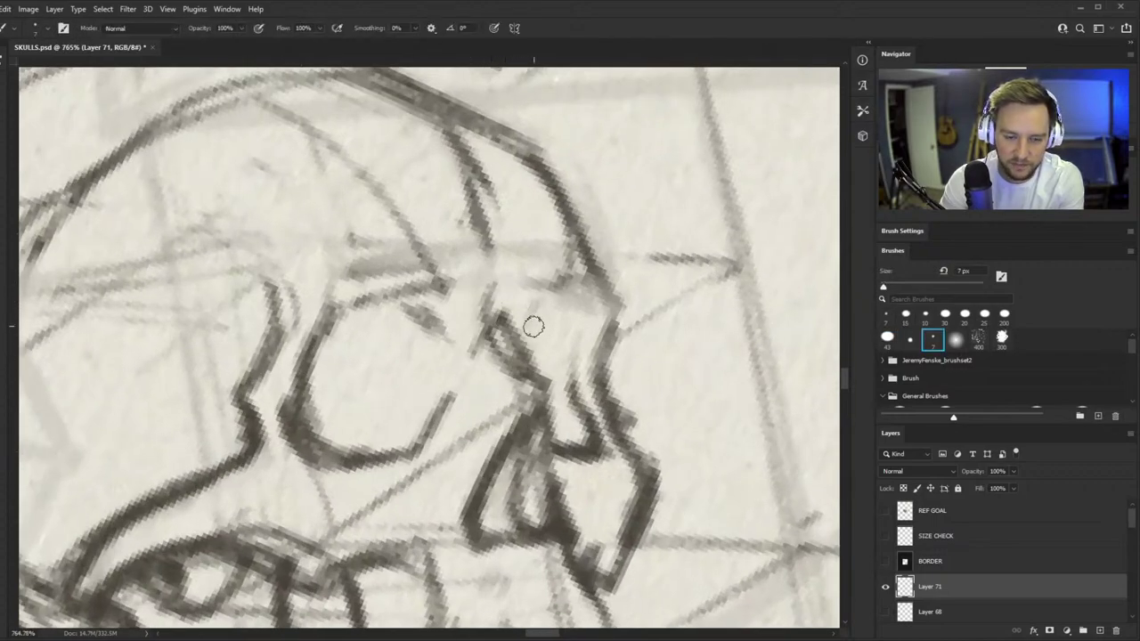
mouse_move(535, 312)
left_mouse_down()
mouse_move(525, 346)
mouse_move(591, 305)
left_mouse_up()
mouse_move(551, 319)
left_mouse_down()
mouse_move(570, 329)
mouse_move(573, 397)
left_mouse_up()
mouse_move(584, 352)
left_mouse_down()
mouse_move(578, 402)
mouse_move(618, 323)
left_mouse_up()
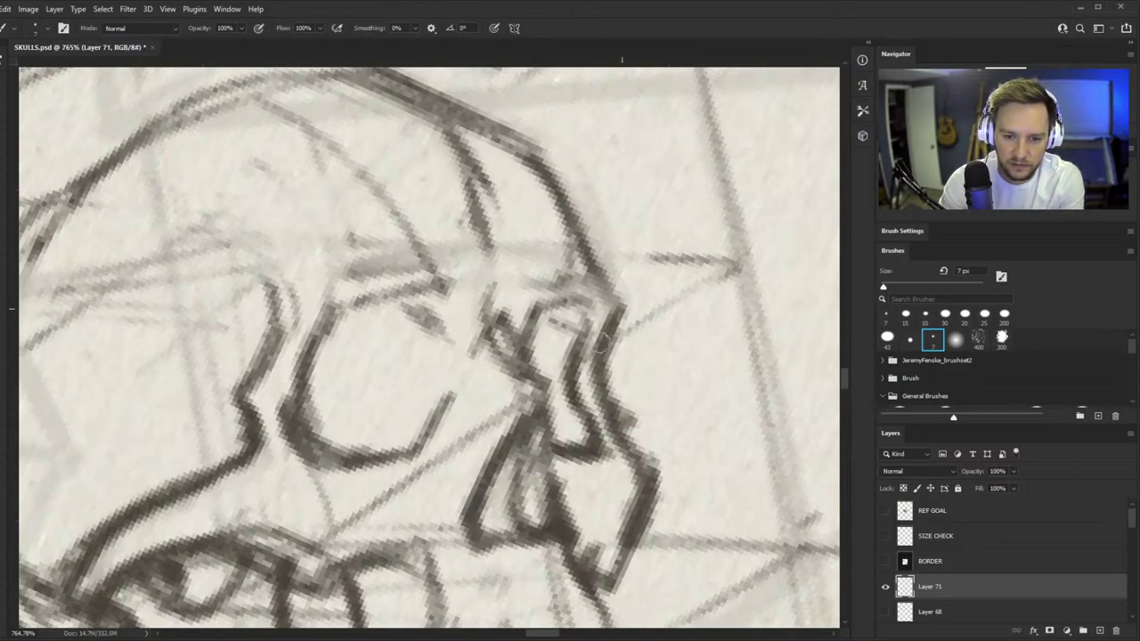
- Fade the forehead's front contour above the far brow and lighten the top of the forehead plane line
key("z")
mouse_move(521, 337)
left_mouse_down()
mouse_move(478, 383)
mouse_move(554, 326)
mouse_move(552, 301)
left_mouse_up()
key("b")
key("b")
key("z")
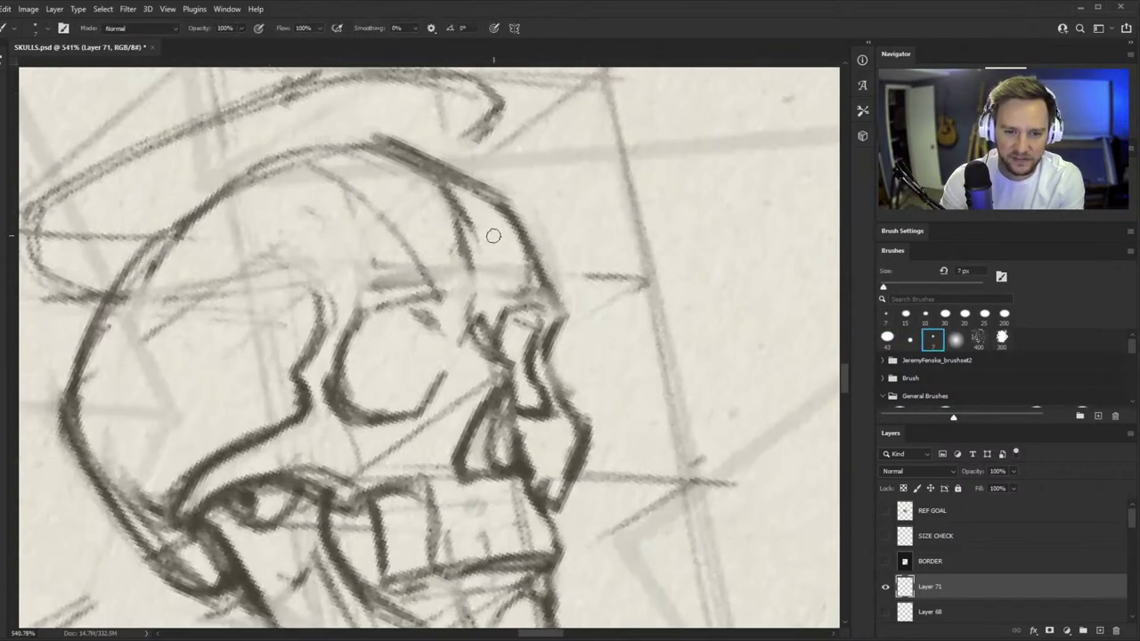
key("e")
mouse_move(540, 241)
left_mouse_down()
mouse_move(565, 285)
mouse_move(560, 275)
left_mouse_up()
key("b")
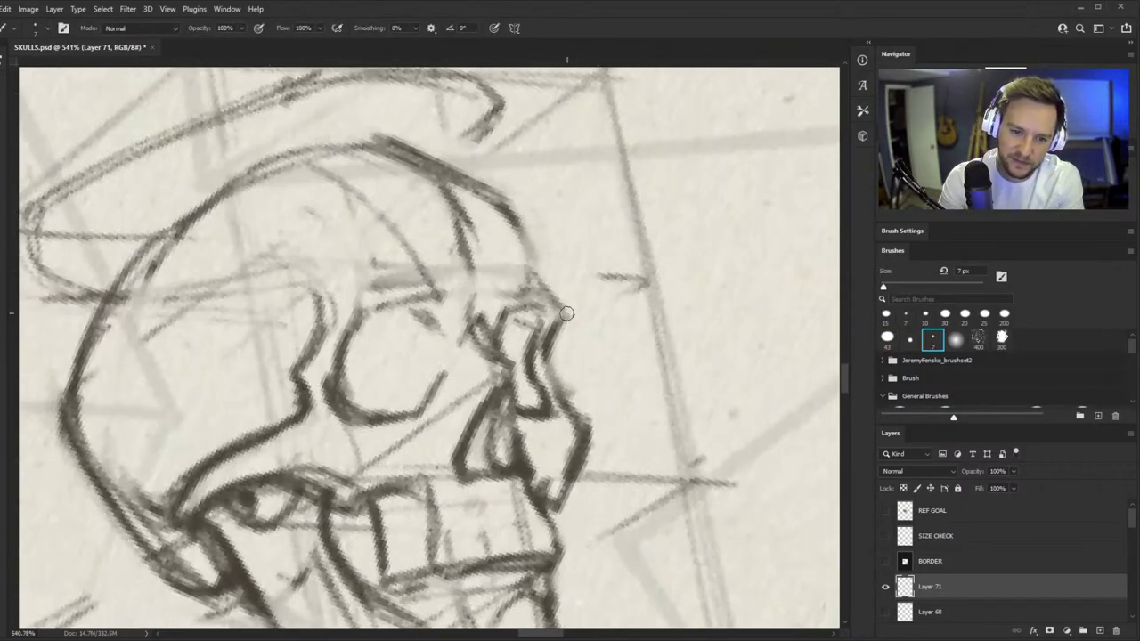
key("e")
mouse_move(448, 170)
left_mouse_down()
mouse_move(416, 139)
mouse_move(517, 182)
mouse_move(471, 165)
mouse_move(455, 196)
left_mouse_up()
- Erase the doubled strokes along the upper back of the cranium to leave a single thin contour
key("z")
key("r")
key("z")
left_click_drag(319, 182, 346, 181)
key("b")
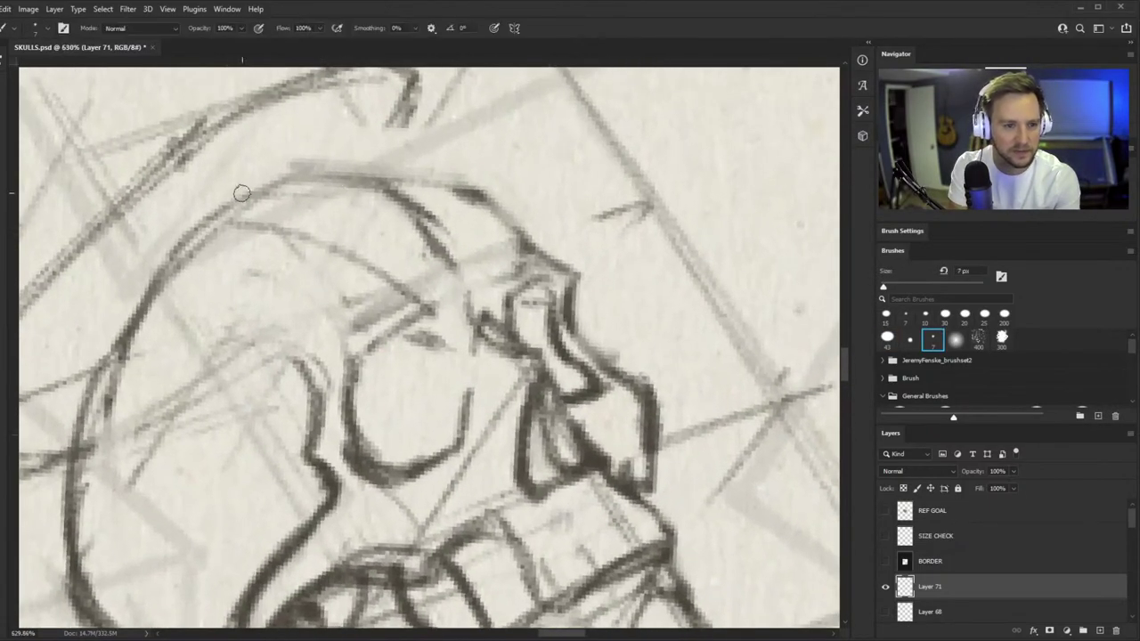
key("e")
left_click_drag(149, 240, 303, 163)
key("b")
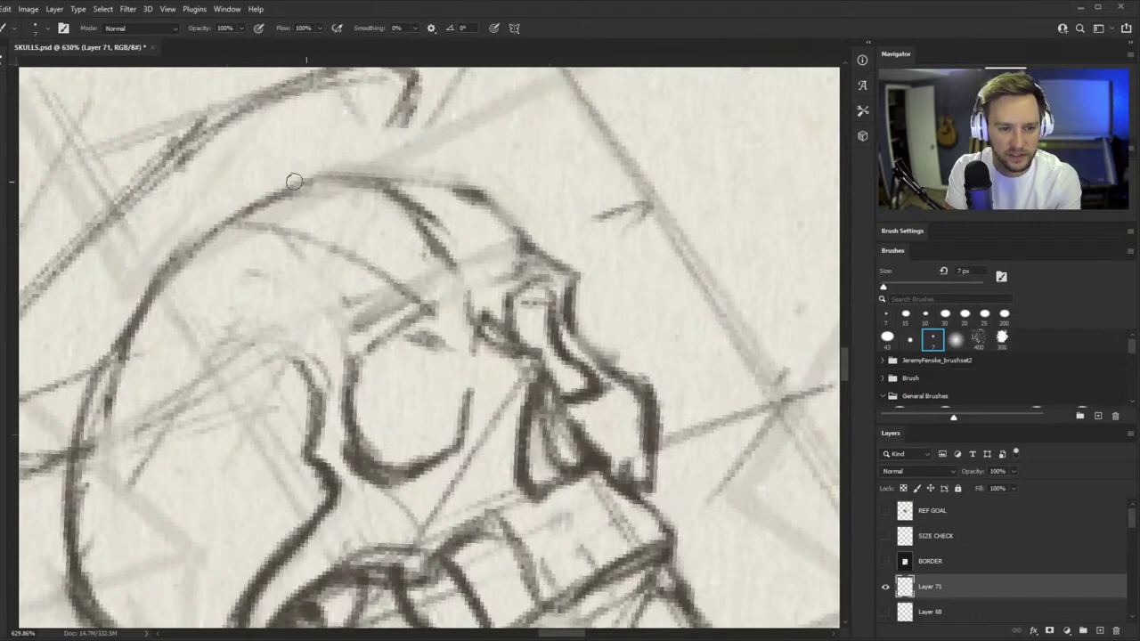
- Redraw the contour over the top of the forehead as a darker, continuous line
key("r")
left_click_drag(480, 195, 491, 139)
key("z")
left_click_drag(358, 172, 428, 172)
key("b")
left_click_drag(153, 291, 458, 196)
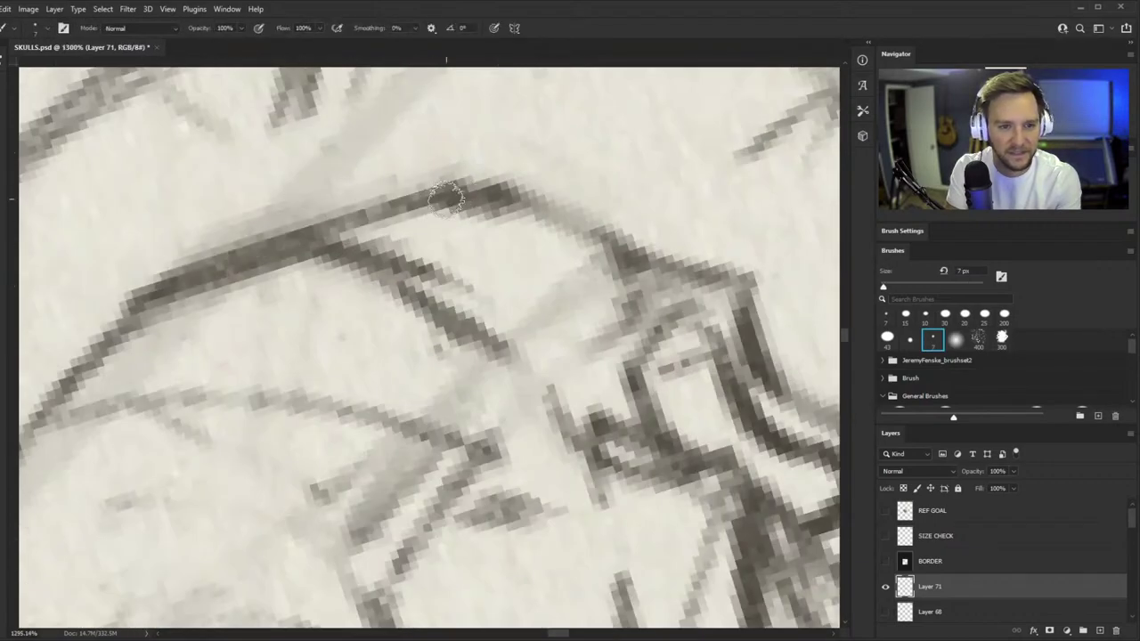
- Soften the cranium's upper contour from the crown toward the back and clean up stray strokes around it
key("z")
left_click_drag(453, 267, 303, 272)
key("r")
left_click_drag(517, 279, 513, 356)
left_click_drag(476, 286, 510, 283)
key("e")
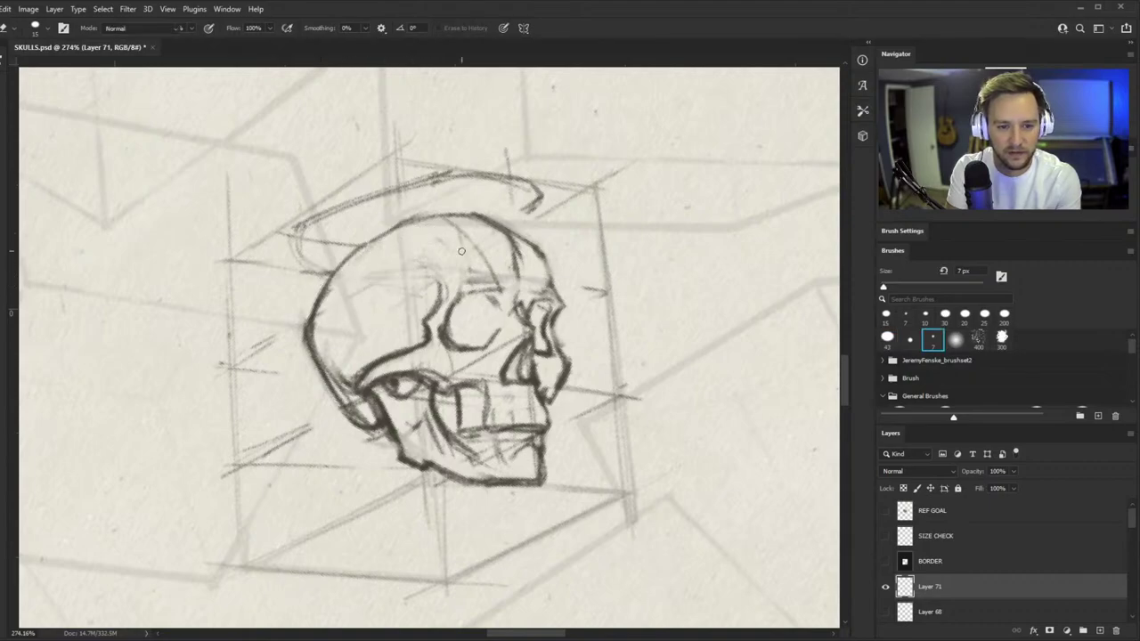
left_click_drag(392, 263, 463, 263)
left_click_drag(292, 292, 490, 178)
- Draw the temporal line arching across the side of the cranium from the back to behind the near eye socket
key("b")
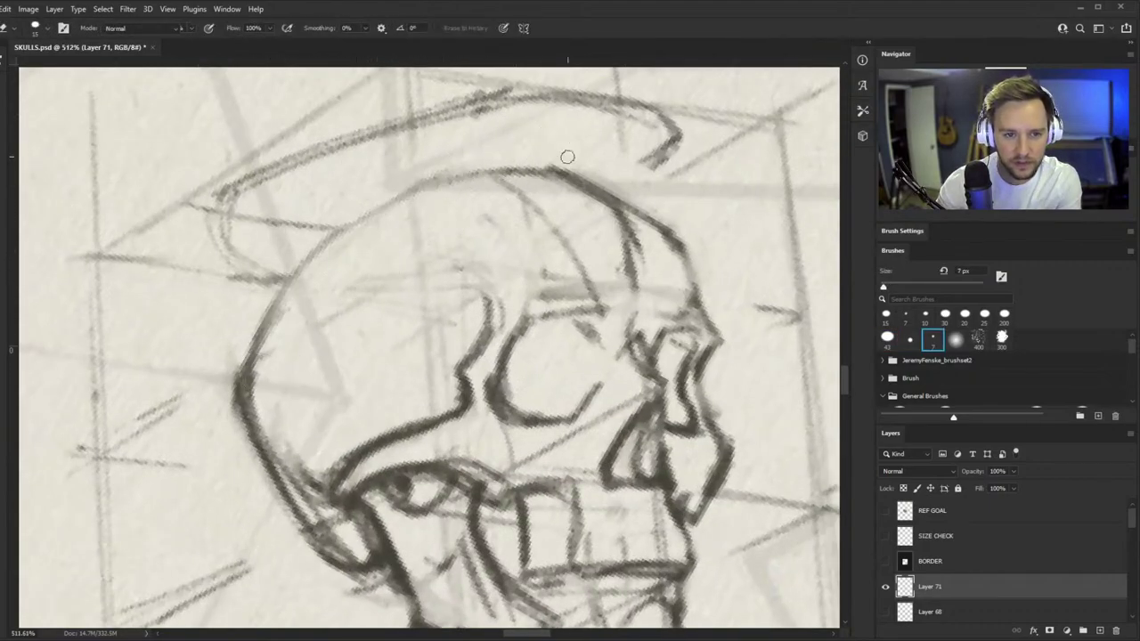
left_click_drag(367, 254, 397, 267)
left_click_drag(303, 308, 303, 255)
left_click_drag(221, 314, 287, 250)
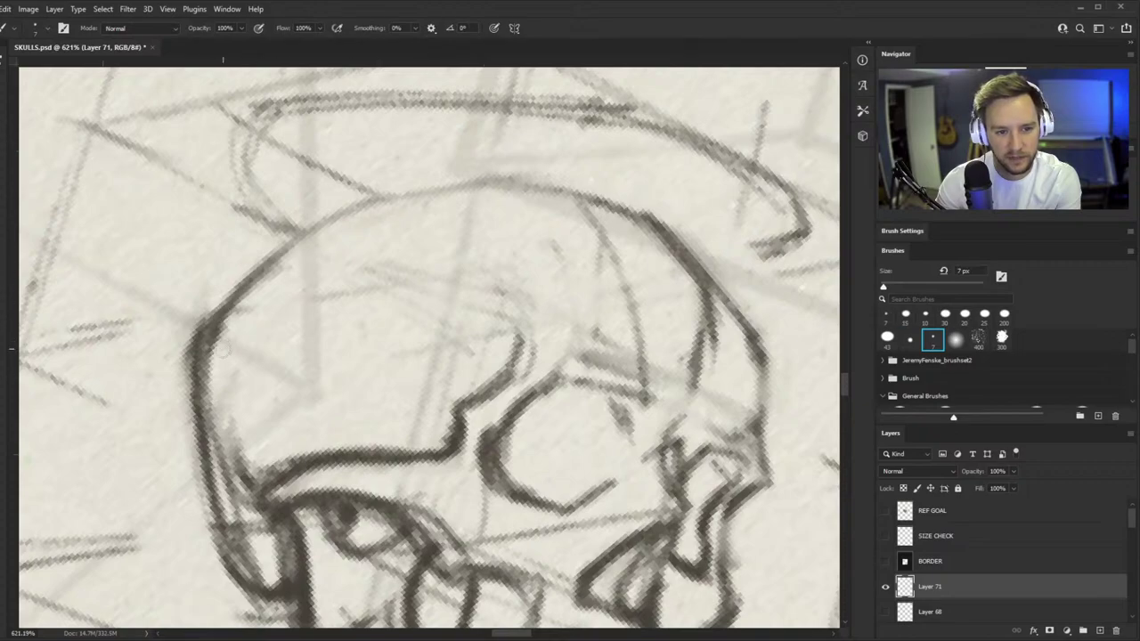
left_click_drag(223, 353, 338, 241)
left_click_drag(260, 435, 303, 258)
mouse_move(243, 311)
left_mouse_down()
mouse_move(339, 246)
mouse_move(406, 244)
mouse_move(505, 319)
mouse_move(434, 401)
left_mouse_up()
left_click_drag(415, 317, 356, 317)
- Clean up the lower corner of the far cheekbone and redraw its outer edge as a rounder, darker curve
key("r")
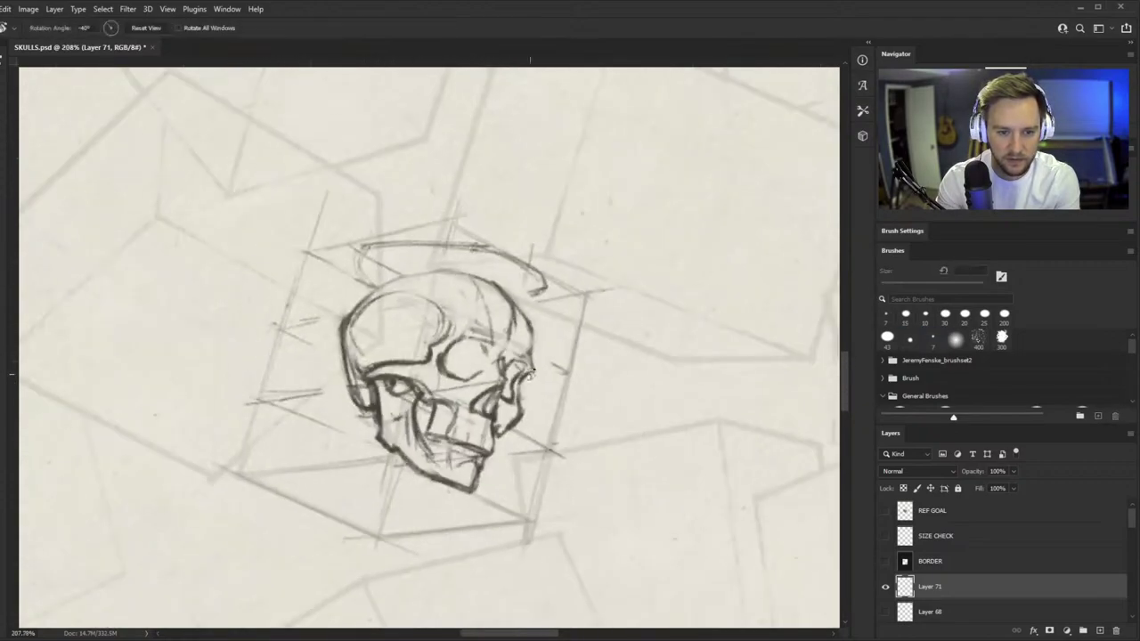
mouse_move(529, 365)
left_mouse_down()
mouse_move(529, 332)
mouse_move(539, 338)
left_mouse_up()
key("e")
key("e")
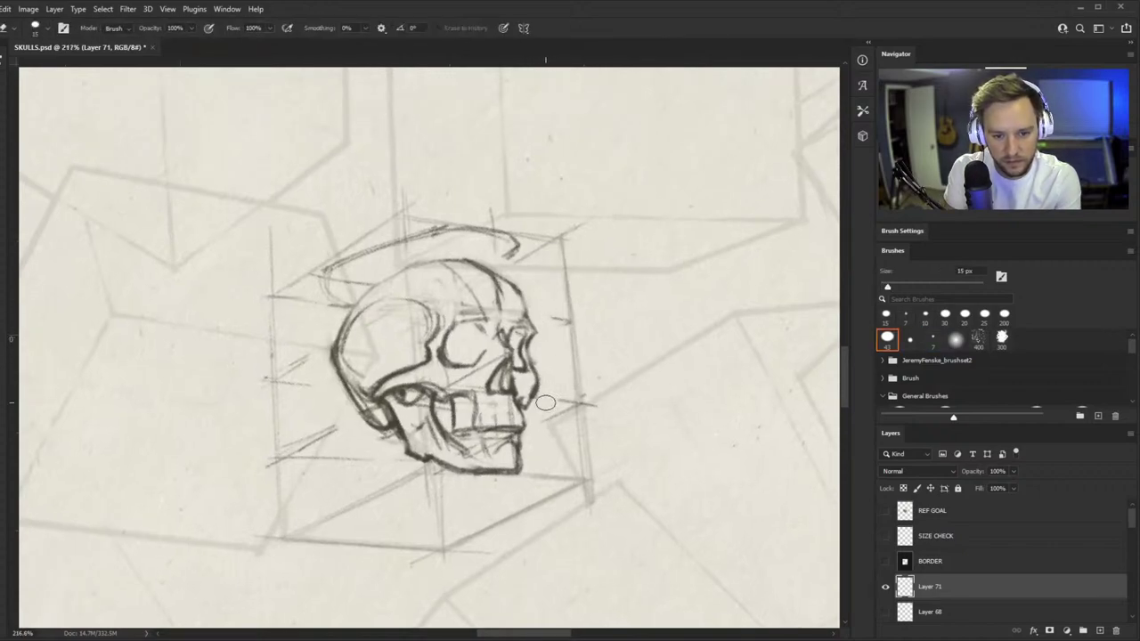
key("z")
left_click_drag(540, 390, 592, 385)
key("b")
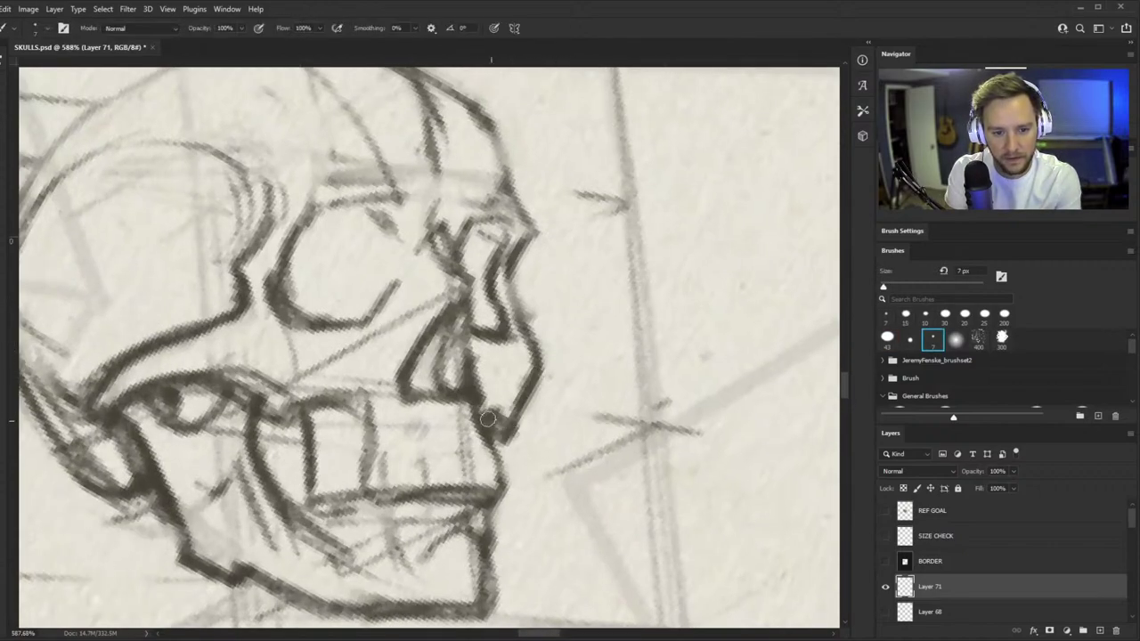
key("z")
mouse_move(469, 367)
left_mouse_down()
mouse_move(417, 368)
mouse_move(451, 371)
left_mouse_up()
key("e")
left_click_drag(508, 413, 492, 403)
key("z")
key("b")
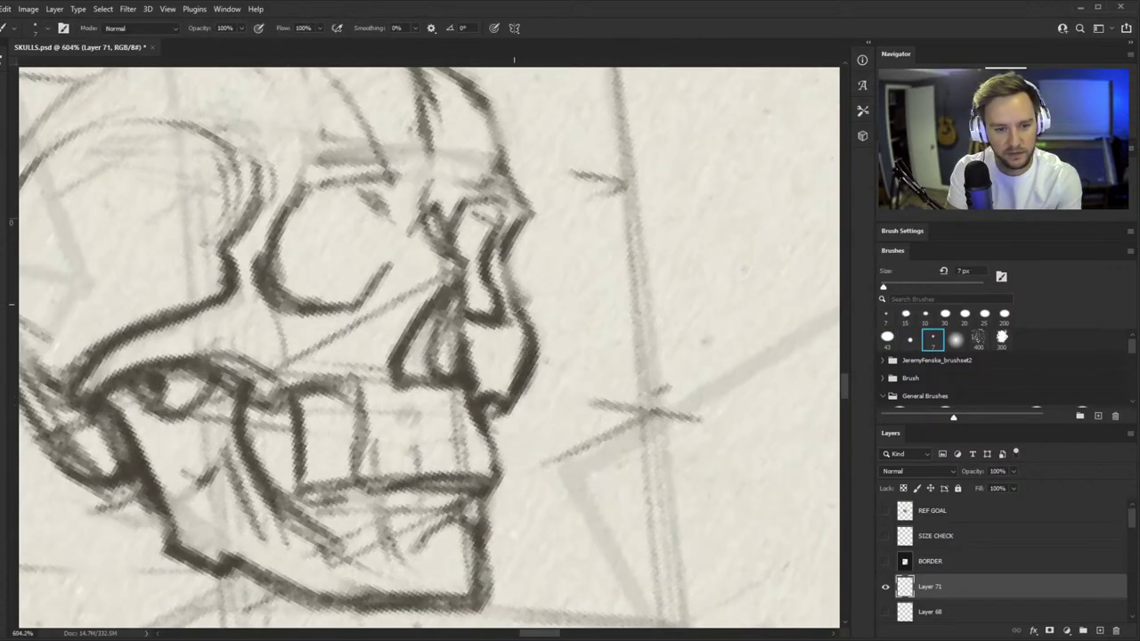
left_click_drag(510, 296, 534, 361)
key("z")
left_click_drag(456, 346, 361, 349)
key("b")
key("z")
mouse_move(465, 374)
left_mouse_down()
mouse_move(444, 373)
mouse_move(466, 348)
left_mouse_up()
key("b")
key("z")
key("b")
key("z")
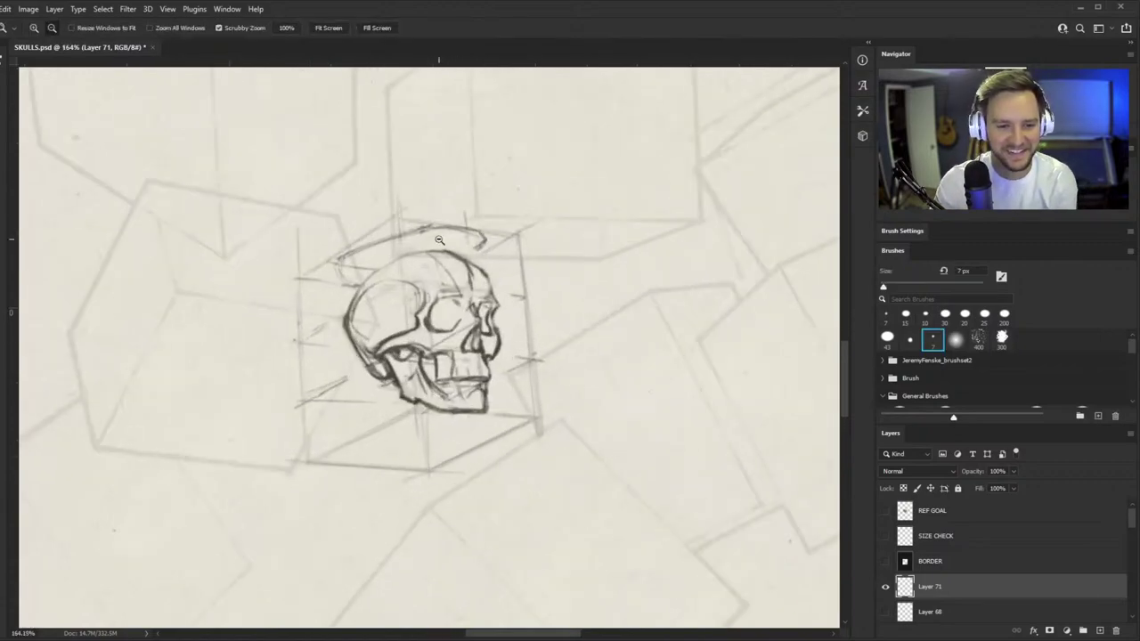
- Erase the rough outer strokes of the mastoid bump behind the jaw hinge
mouse_move(378, 358)
left_mouse_down()
mouse_move(405, 358)
mouse_move(360, 396)
mouse_move(415, 385)
left_mouse_up()
key("b")
key("e")
key("b")
key("z")
key("b")
key("e")
left_click_drag(346, 374, 353, 395)
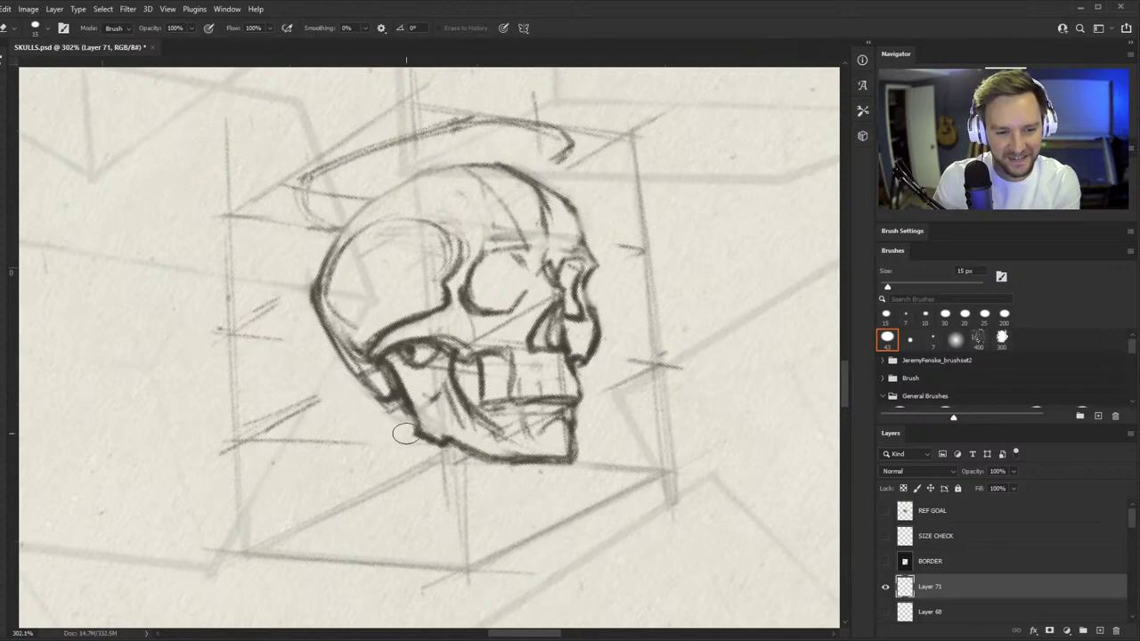
- Redraw the mastoid bump behind the jaw and extend a dark line from the cranium's side into the jaw hinge
key("b")
scroll(398, 421, "up", 3)
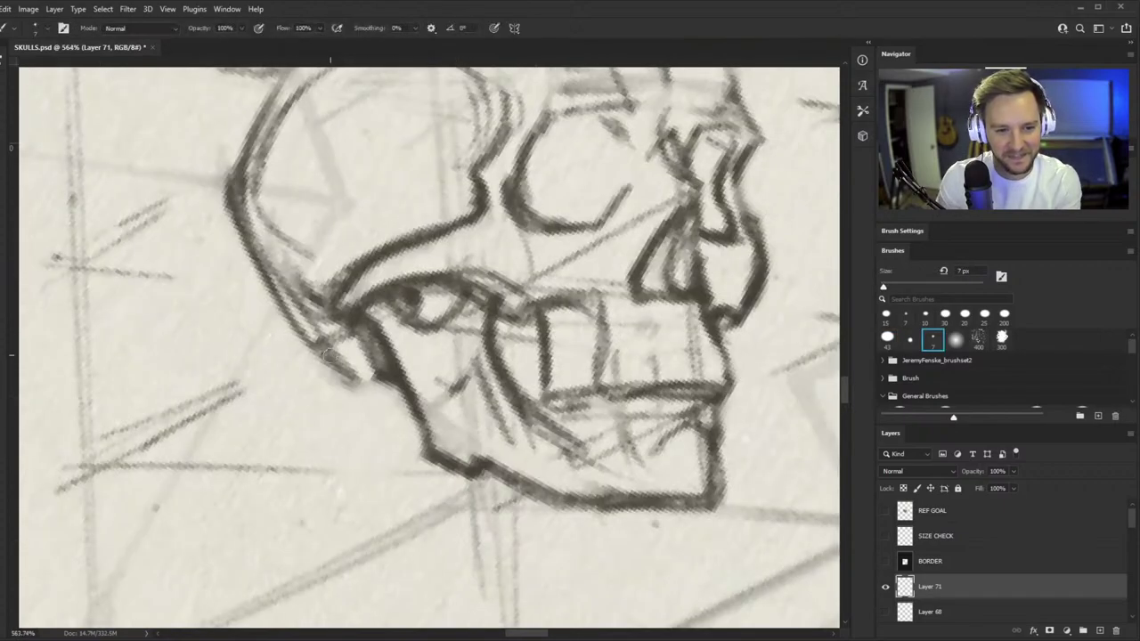
left_click_drag(316, 348, 356, 381)
key("z")
mouse_move(448, 331)
left_mouse_down()
mouse_move(311, 333)
mouse_move(544, 263)
mouse_move(632, 259)
left_mouse_up()
key("b")
key("e")
key("b")
mouse_move(297, 403)
left_mouse_down()
mouse_move(309, 391)
mouse_move(312, 407)
left_mouse_up()
mouse_move(260, 371)
left_mouse_down()
mouse_move(323, 406)
mouse_move(417, 361)
left_mouse_up()
left_click_drag(315, 398, 394, 358)
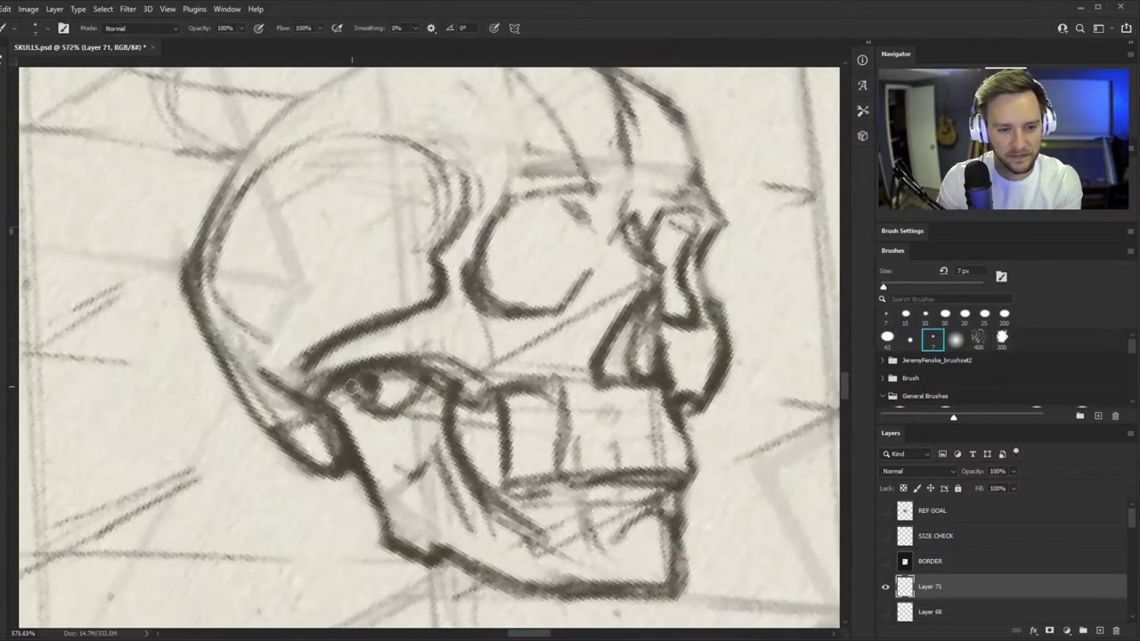
- Lighten the notch under the cheekbone arch and redraw its dark curved shapes
key("z")
key("e")
mouse_move(338, 395)
left_mouse_down()
mouse_move(361, 396)
mouse_move(376, 423)
mouse_move(389, 411)
left_mouse_up()
key("b")
key("z")
left_click_drag(461, 376, 436, 378)
key("b")
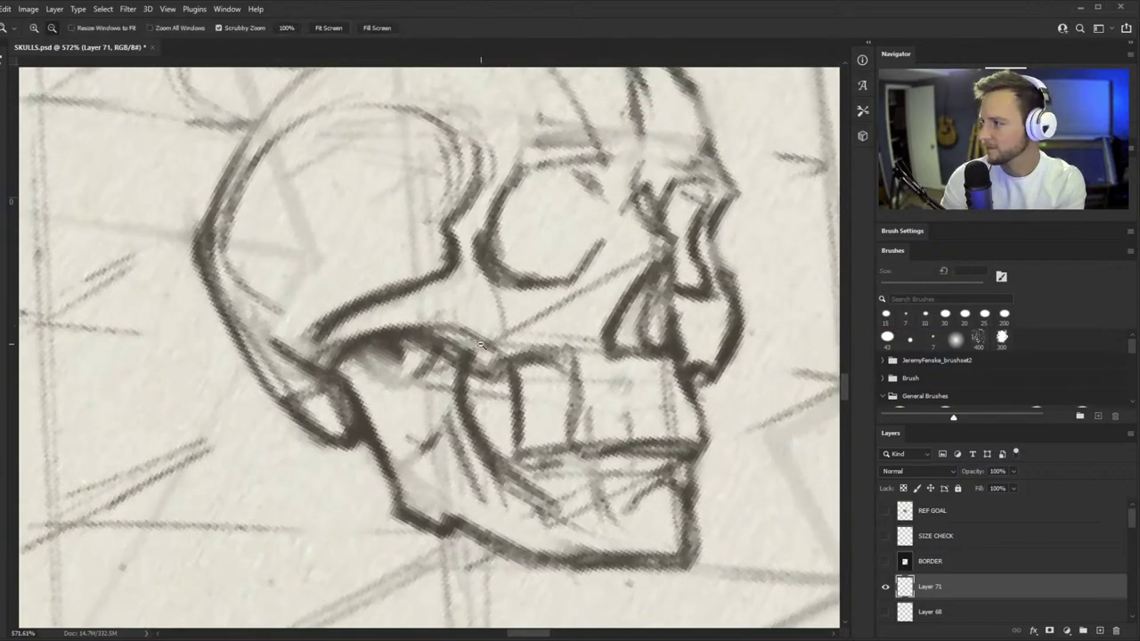
scroll(387, 328, "up", 1)
mouse_move(328, 351)
left_mouse_down()
mouse_move(374, 387)
mouse_move(418, 361)
mouse_move(396, 364)
left_mouse_up()
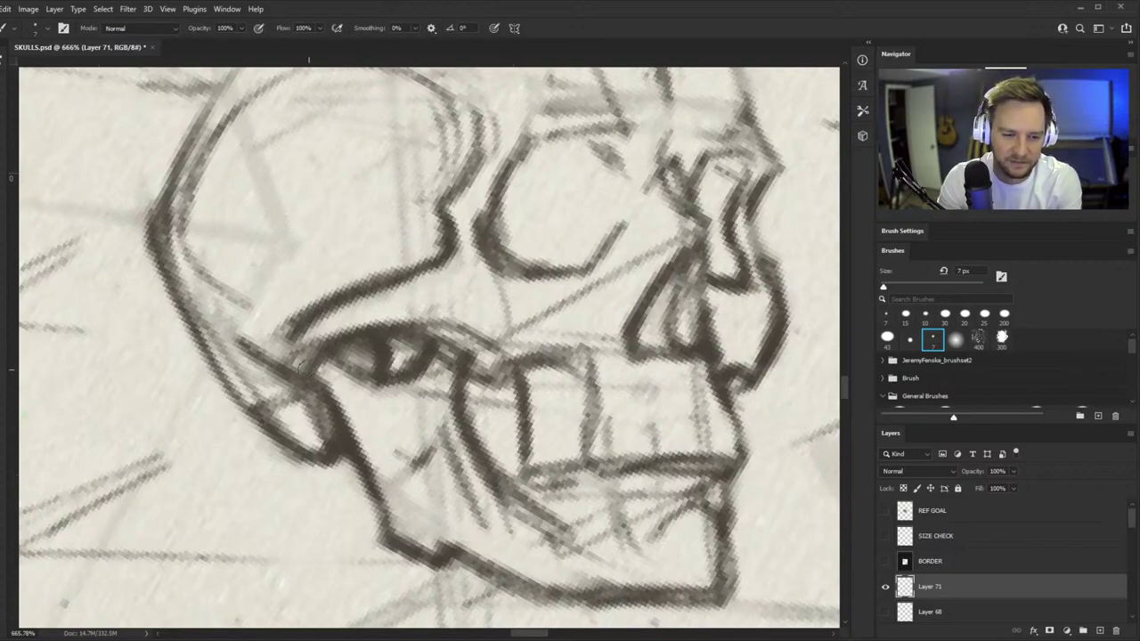
- Clean up the back edge of the jaw below the mastoid bump and redraw it as a dark line down to the jaw corner
left_click_drag(309, 370, 372, 451)
key("z")
mouse_move(428, 427)
left_mouse_down()
mouse_move(356, 450)
mouse_move(347, 446)
mouse_move(409, 428)
mouse_move(364, 408)
left_mouse_up()
key("e")
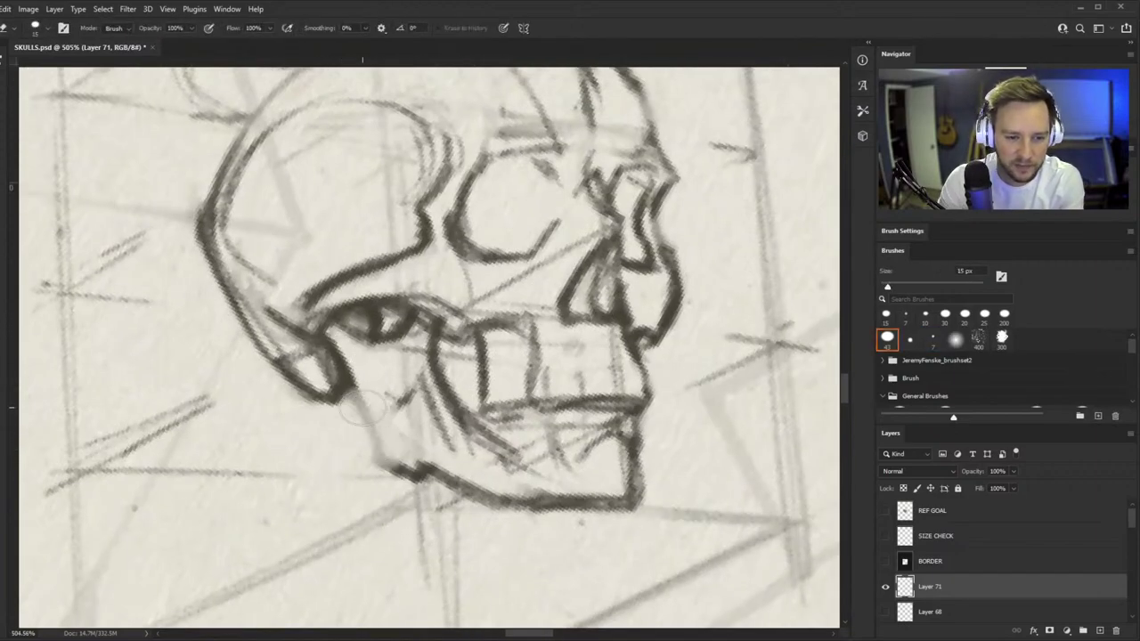
key("b")
left_click_drag(349, 365, 378, 444)
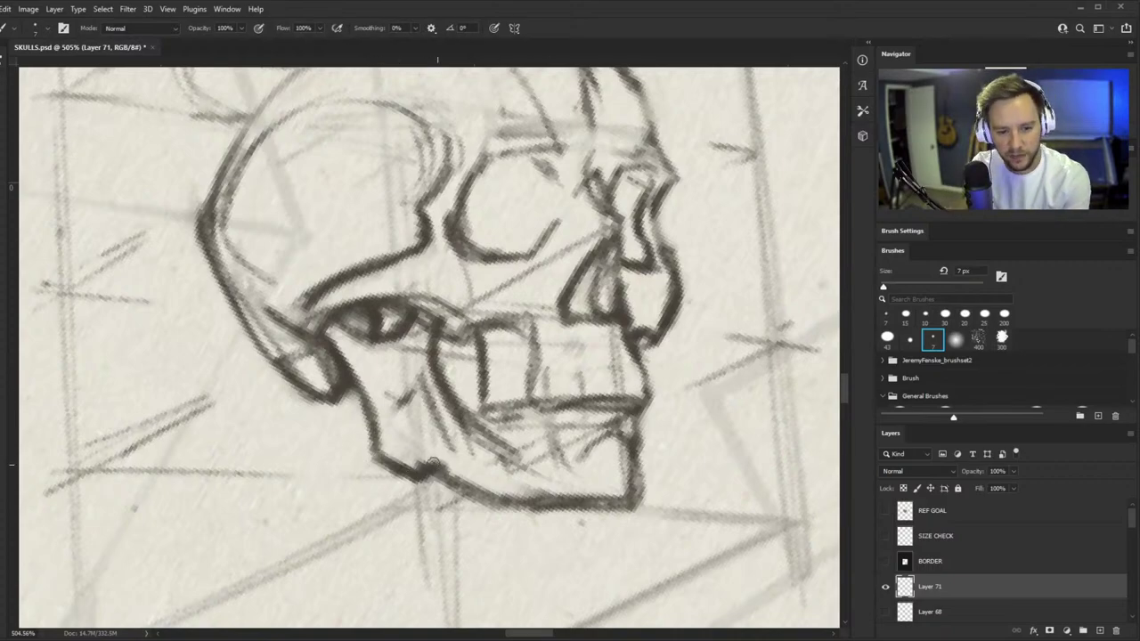
- Darken the lower edge of the jaw from the jaw corner toward the chin
left_click_drag(434, 463, 566, 507)
key("z")
mouse_move(628, 428)
left_mouse_down()
mouse_move(579, 414)
mouse_move(606, 405)
left_mouse_up()
key("b")
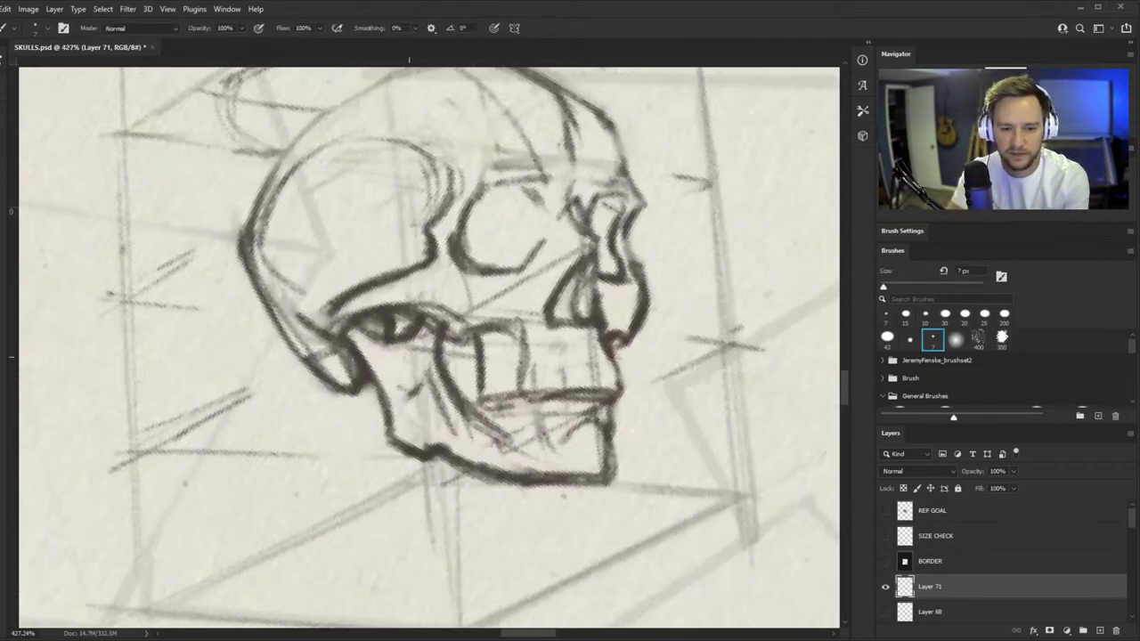
- Draw a thin curved line across the teeth block, parallel to the bite line, to mark the top of the upper teeth
key("z")
left_click_drag(615, 329, 692, 244)
key("b")
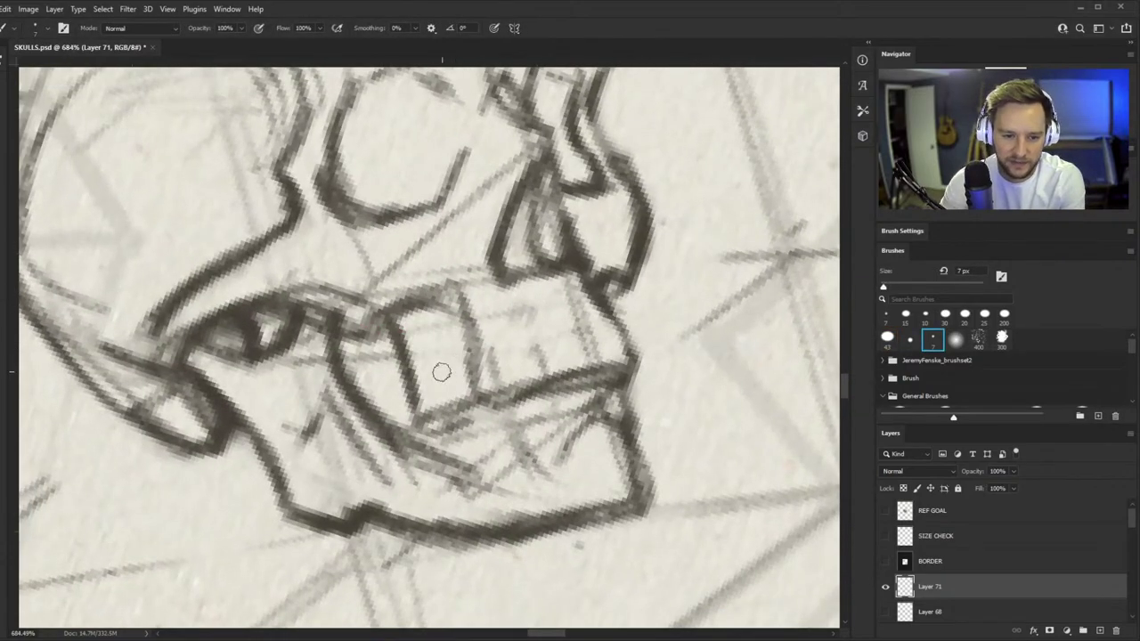
left_click_drag(398, 391, 612, 318)
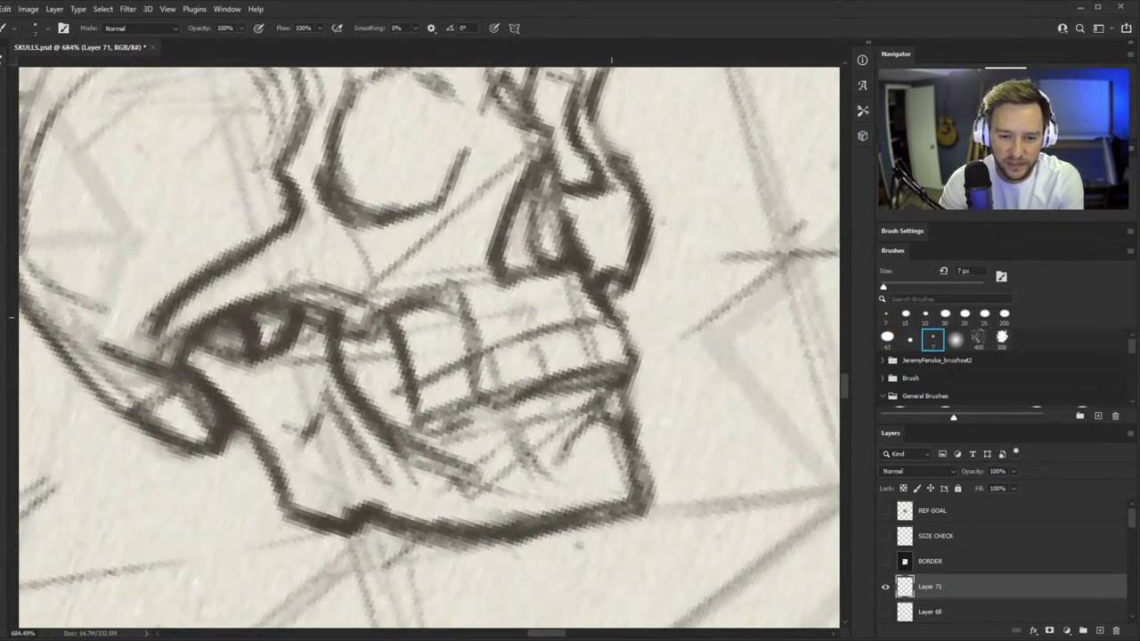
- Erase rough strokes around the lower jaw and redraw the jaw's bottom edge
key("e")
mouse_move(490, 427)
left_mouse_down()
mouse_move(407, 458)
mouse_move(346, 449)
mouse_move(464, 517)
mouse_move(499, 499)
mouse_move(415, 552)
mouse_move(429, 567)
mouse_move(499, 563)
left_mouse_up()
key("b")
mouse_move(363, 510)
left_mouse_down()
mouse_move(447, 532)
mouse_move(529, 524)
left_mouse_up()
- Erase the see-through box's dark vertical construction lines beside the skull
key("z")
left_click_drag(545, 400, 463, 388)
key("r")
key("z")
mouse_move(570, 384)
left_mouse_down()
mouse_move(562, 411)
mouse_move(531, 378)
mouse_move(419, 351)
left_mouse_up()
key("b")
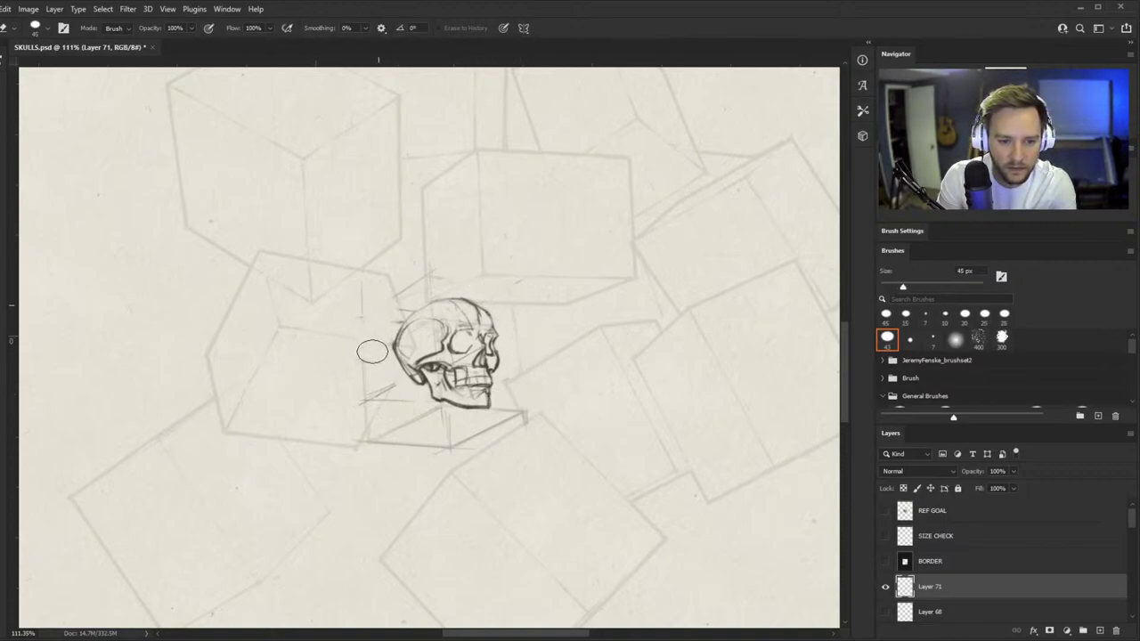
left_click_drag(377, 392, 370, 309)
left_click_drag(416, 355, 447, 410)
left_click_drag(439, 345, 544, 276)
- Erase the rough strokes between the eye sockets and redraw the inner edge of the far eye socket
key("b")
left_click_drag(440, 301, 518, 235)
key("e")
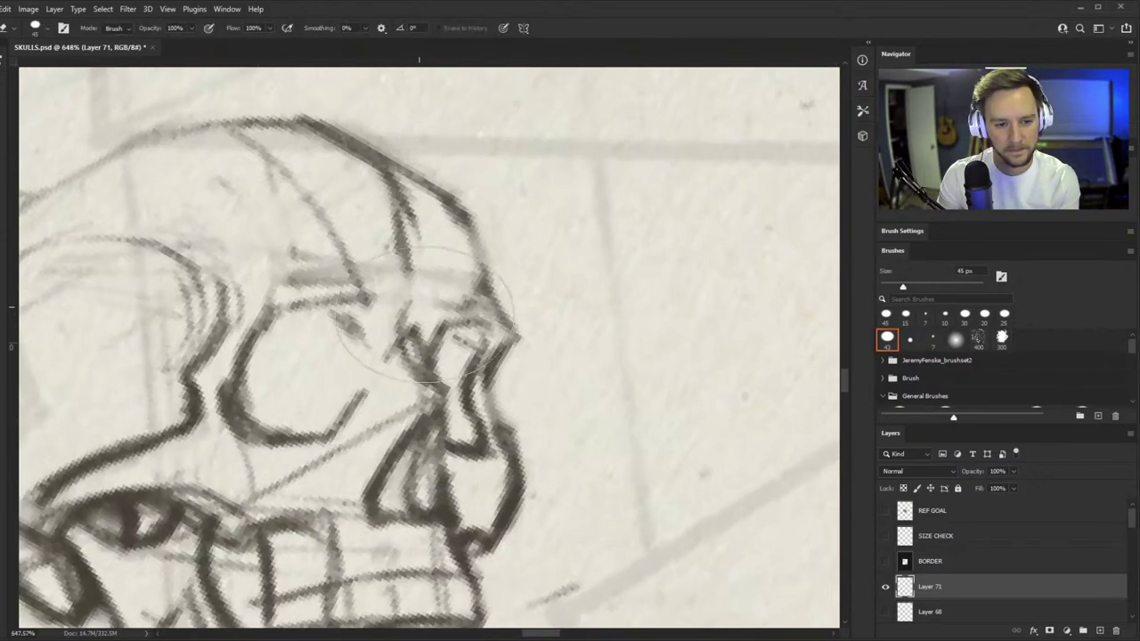
mouse_move(425, 322)
left_mouse_down()
mouse_move(427, 354)
mouse_move(414, 338)
mouse_move(455, 392)
left_mouse_up()
key("b")
key("e")
mouse_move(407, 363)
left_mouse_down()
mouse_move(444, 397)
mouse_move(421, 351)
mouse_move(403, 342)
mouse_move(421, 333)
mouse_move(421, 367)
mouse_move(449, 415)
left_mouse_up()
key("b")
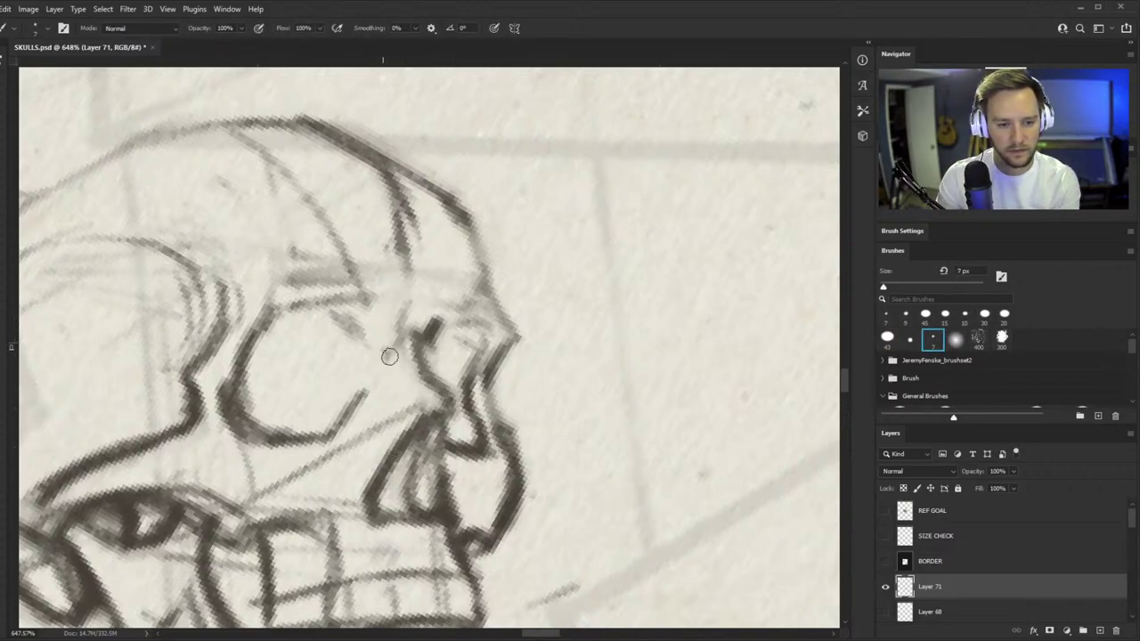
- Draw the near side of the nose bridge down to the nasal opening and darken the far eye socket's rim
mouse_move(389, 354)
left_mouse_down()
mouse_move(409, 430)
mouse_move(396, 411)
mouse_move(428, 434)
mouse_move(449, 407)
left_mouse_up()
left_click_drag(443, 413, 446, 506)
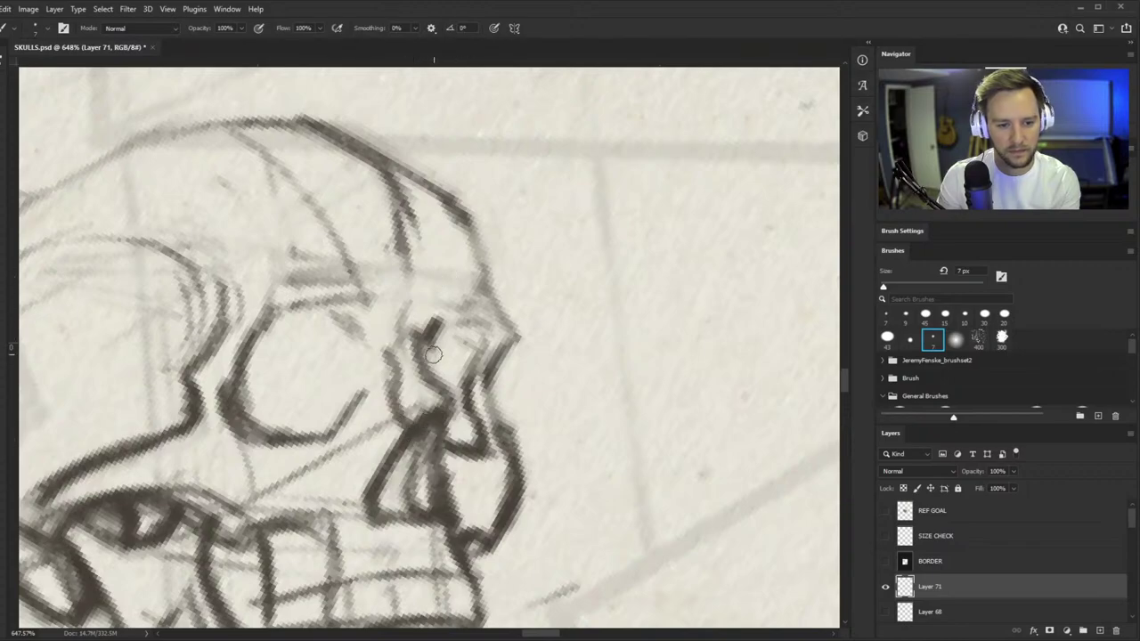
mouse_move(429, 367)
left_mouse_down()
mouse_move(450, 329)
mouse_move(488, 342)
mouse_move(473, 372)
mouse_move(497, 331)
mouse_move(488, 386)
mouse_move(499, 431)
left_mouse_up()
- Clean up the far profile edge and darken it from the forehead over the brow down to the cheekbone
key("e")
left_click_drag(514, 374, 532, 446)
key("b")
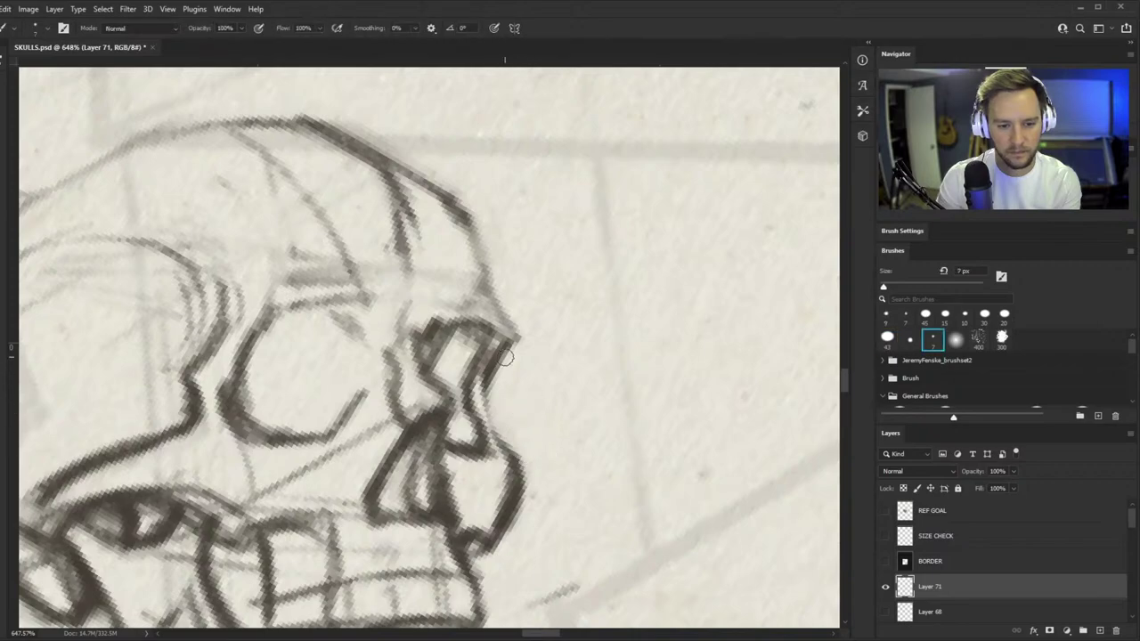
left_click_drag(505, 356, 517, 474)
left_click_drag(475, 280, 503, 339)
left_click_drag(469, 211, 487, 283)
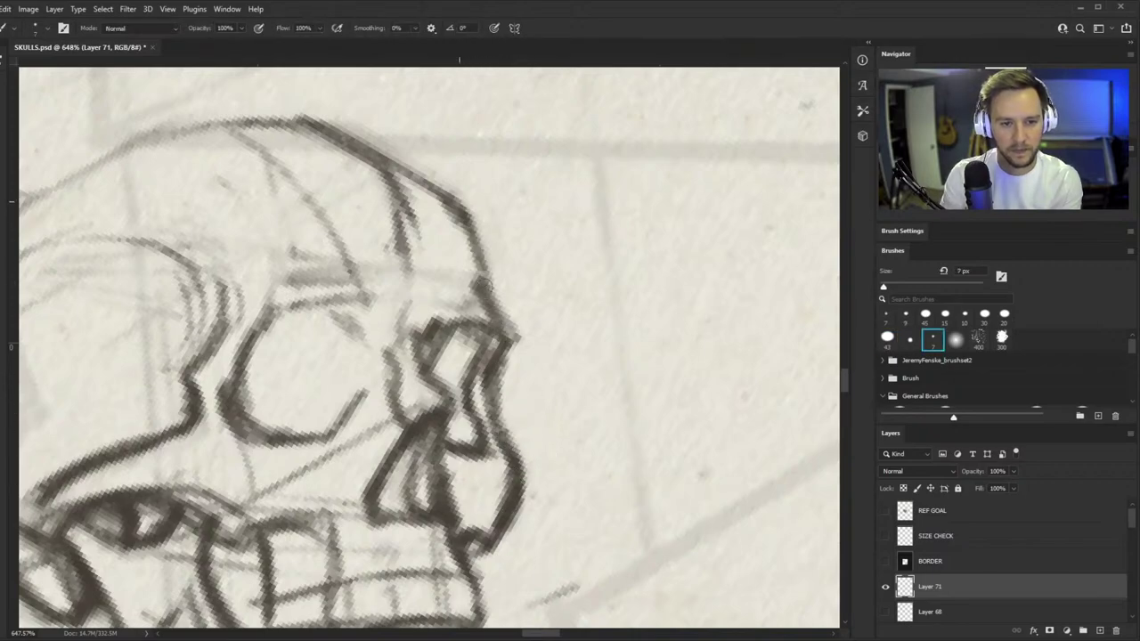
left_click_drag(473, 233, 487, 286)
- Darken the outer and upper rim of the near eye socket and add thin plane lines inside it and on both cheekbones
key("z")
left_click_drag(449, 334, 320, 469)
left_click_drag(494, 278, 570, 203)
key("b")
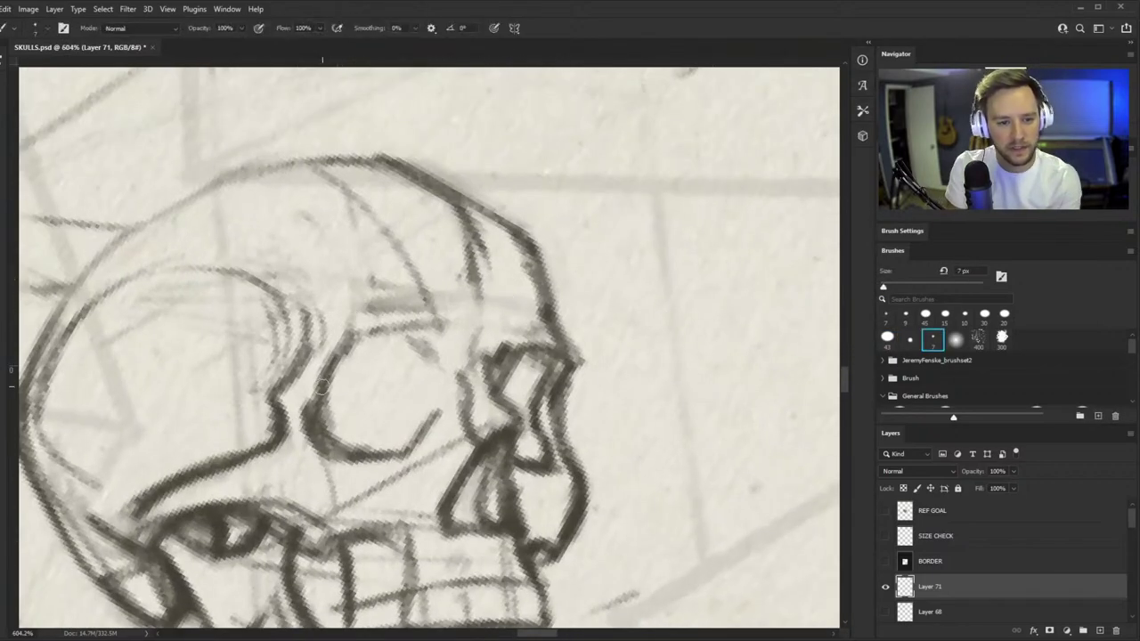
left_click_drag(319, 392, 364, 336)
left_click_drag(338, 353, 393, 331)
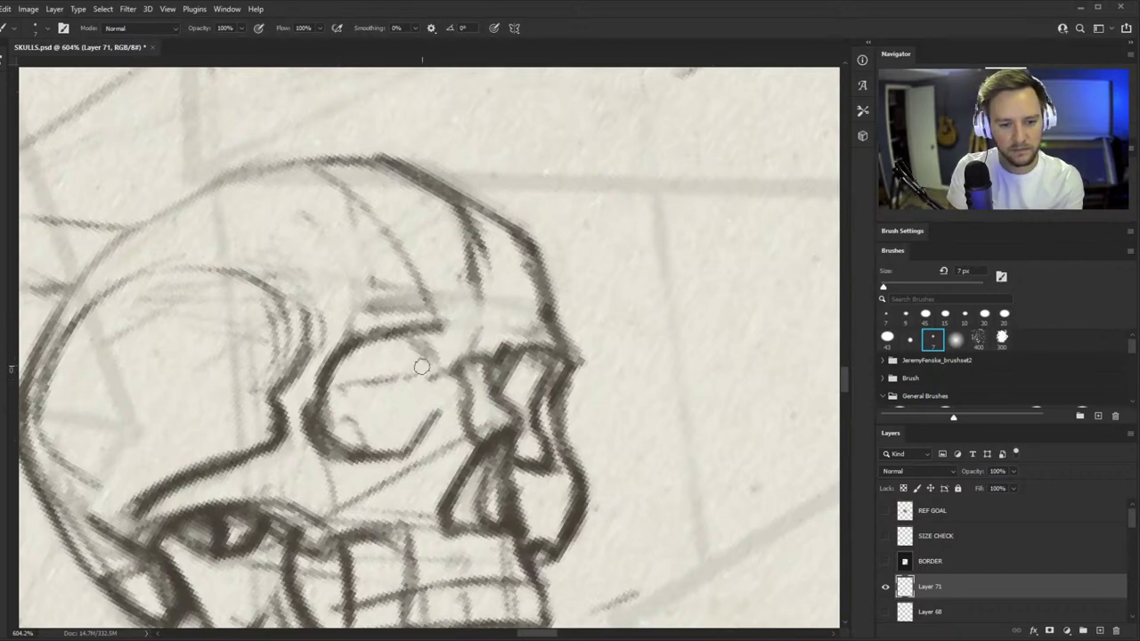
mouse_move(377, 494)
left_mouse_down()
mouse_move(530, 488)
mouse_move(517, 487)
mouse_move(542, 518)
left_mouse_up()
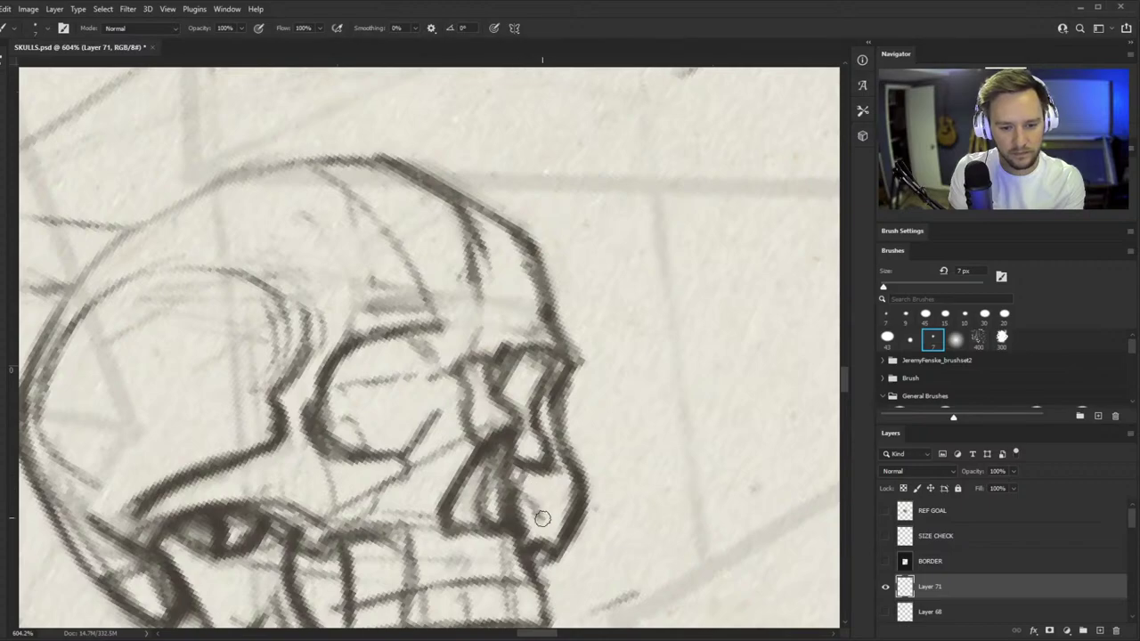
- Erase the rough strokes along the near cheekbone arch and redraw its lower edge with darker lines
key("z")
left_click_drag(415, 444, 388, 458)
key("e")
mouse_move(241, 498)
left_mouse_down()
mouse_move(276, 484)
mouse_move(350, 515)
mouse_move(307, 514)
mouse_move(367, 517)
left_mouse_up()
key("b")
key("e")
mouse_move(275, 487)
left_mouse_down()
mouse_move(218, 499)
mouse_move(190, 523)
mouse_move(294, 500)
mouse_move(238, 496)
left_mouse_up()
key("b")
- Lighten the rough strokes above the near eye socket and redraw its upper rim
key("z")
mouse_move(361, 433)
left_mouse_down()
mouse_move(230, 533)
mouse_move(387, 401)
mouse_move(511, 323)
left_mouse_up()
key("e")
mouse_move(361, 397)
left_mouse_down()
mouse_move(393, 377)
mouse_move(473, 365)
left_mouse_up()
key("b")
key("z")
mouse_move(324, 422)
left_mouse_down()
mouse_move(389, 376)
mouse_move(434, 380)
mouse_move(392, 389)
left_mouse_up()
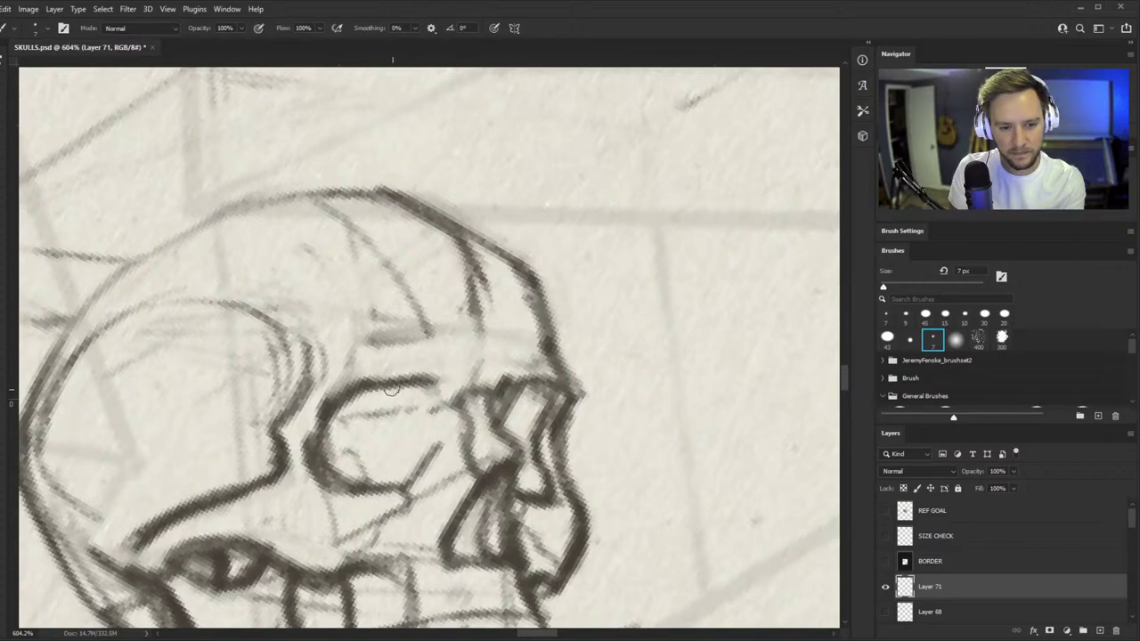
- Check the skull among the surrounding boxes at reduced zoom and in the canvas's unrotated orientation
scroll(465, 353, "down", 5)
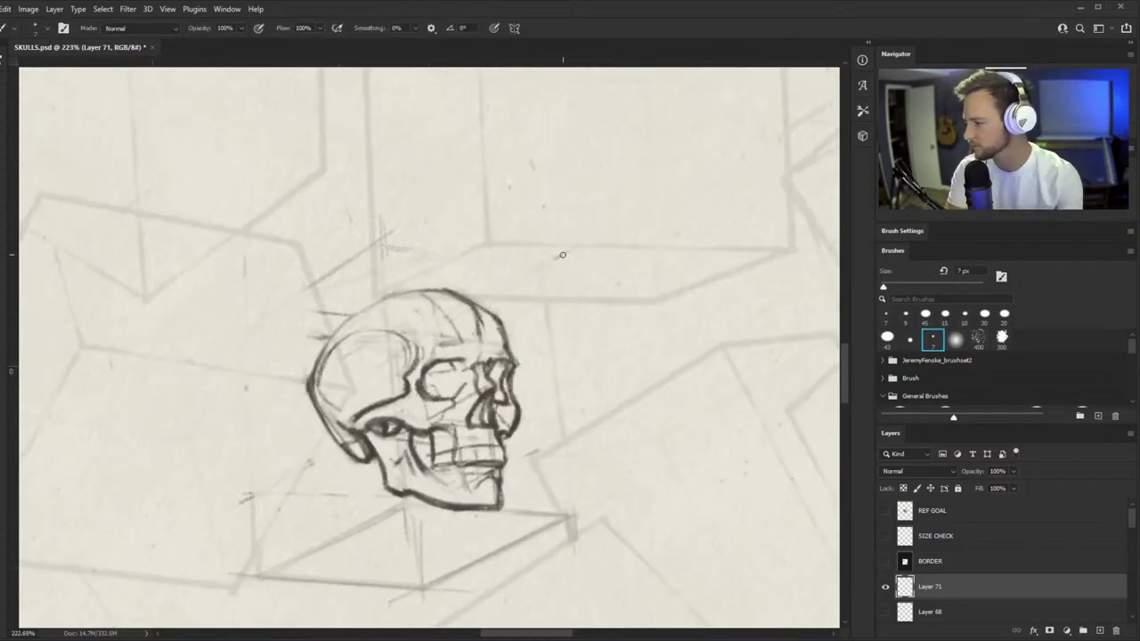
scroll(499, 295, "down", 2)
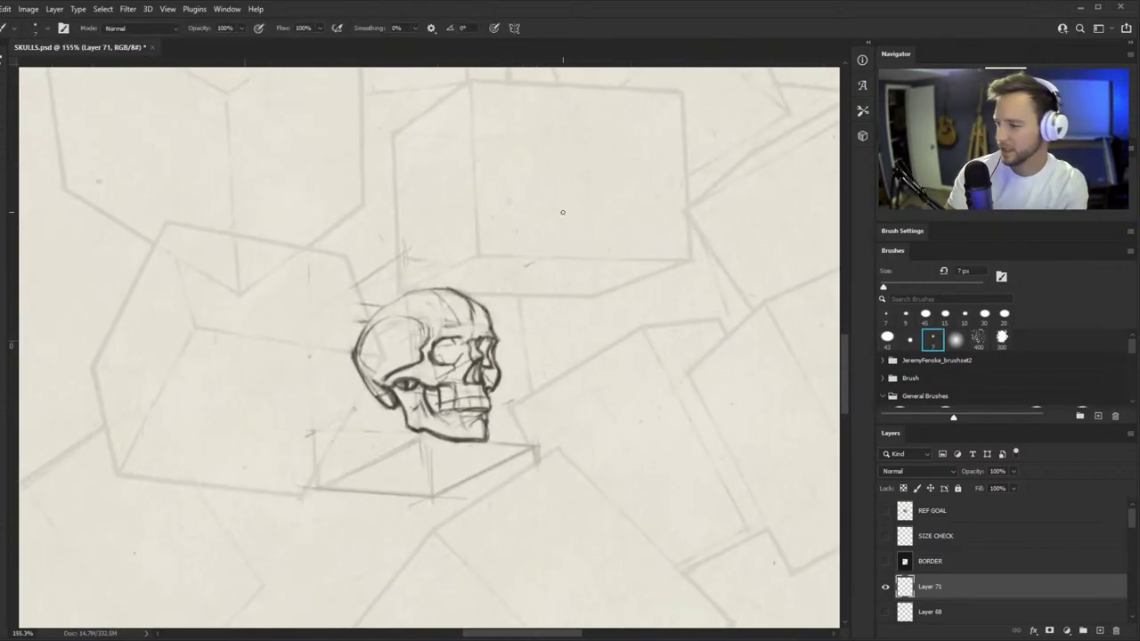
key("r")
left_click_drag(566, 285, 596, 339)
key("ctrl+space")
left_click_drag(391, 355, 311, 473)
mouse_move(423, 395)
left_mouse_down()
mouse_move(451, 336)
mouse_move(481, 307)
mouse_move(329, 478)
mouse_move(447, 378)
mouse_move(498, 374)
left_mouse_up()
key("Escape")
key("ctrl+space")
key("b")
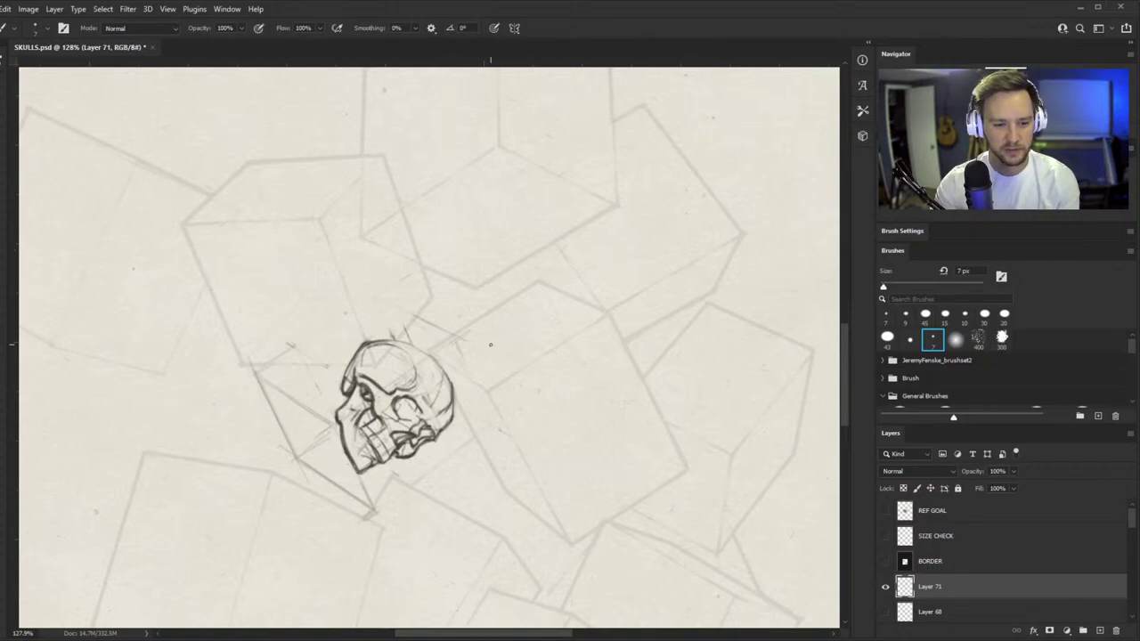
- Erase the remaining dark box construction lines around the skull
key("ctrl+t")
mouse_move(511, 275)
left_mouse_down()
mouse_move(534, 269)
mouse_move(523, 257)
left_mouse_up()
key("Return")
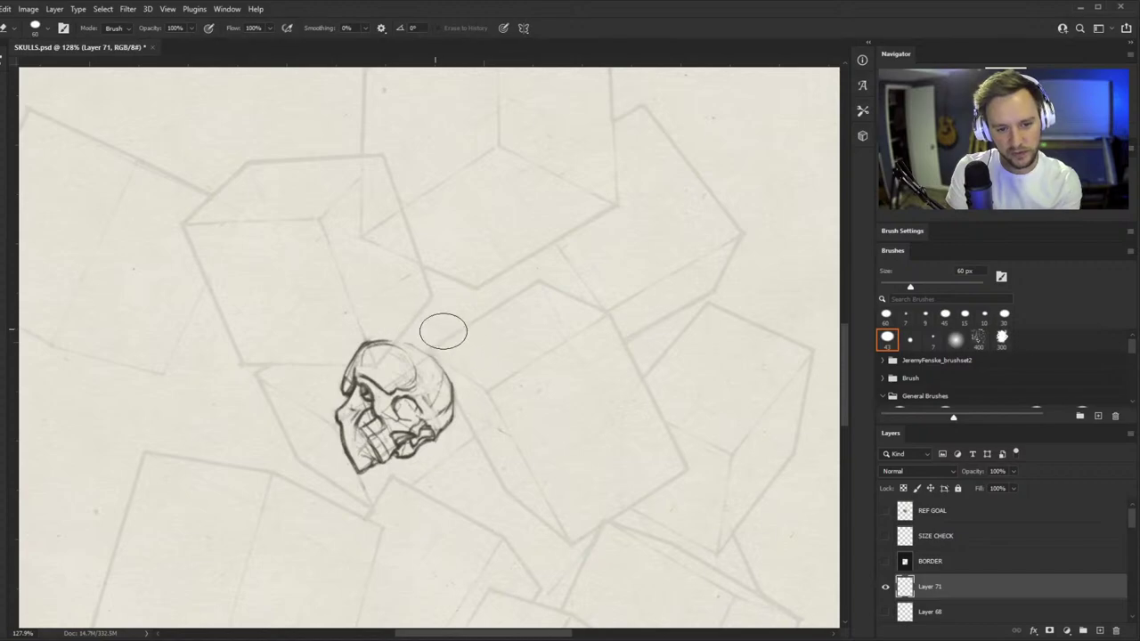
- Redraw the cranium's outline from the back of the head over the top as a dark continuous curve
left_click_drag(408, 333, 506, 212)
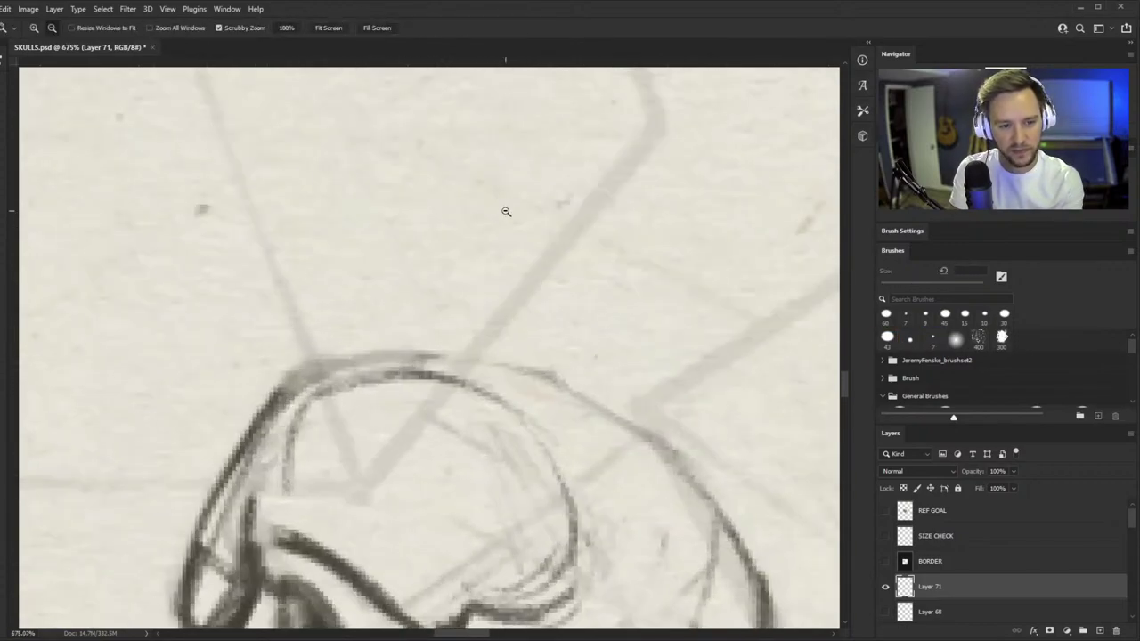
key("r")
left_click_drag(364, 362, 593, 294)
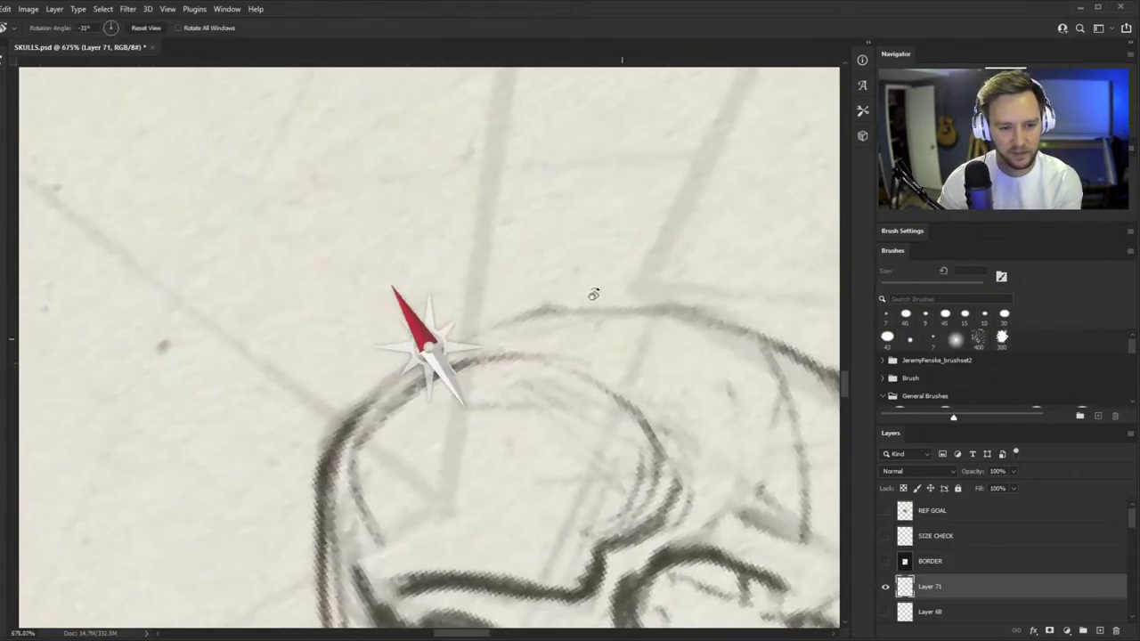
left_click_drag(356, 408, 520, 318)
left_click_drag(454, 349, 551, 307)
key("r")
left_click_drag(712, 351, 629, 281)
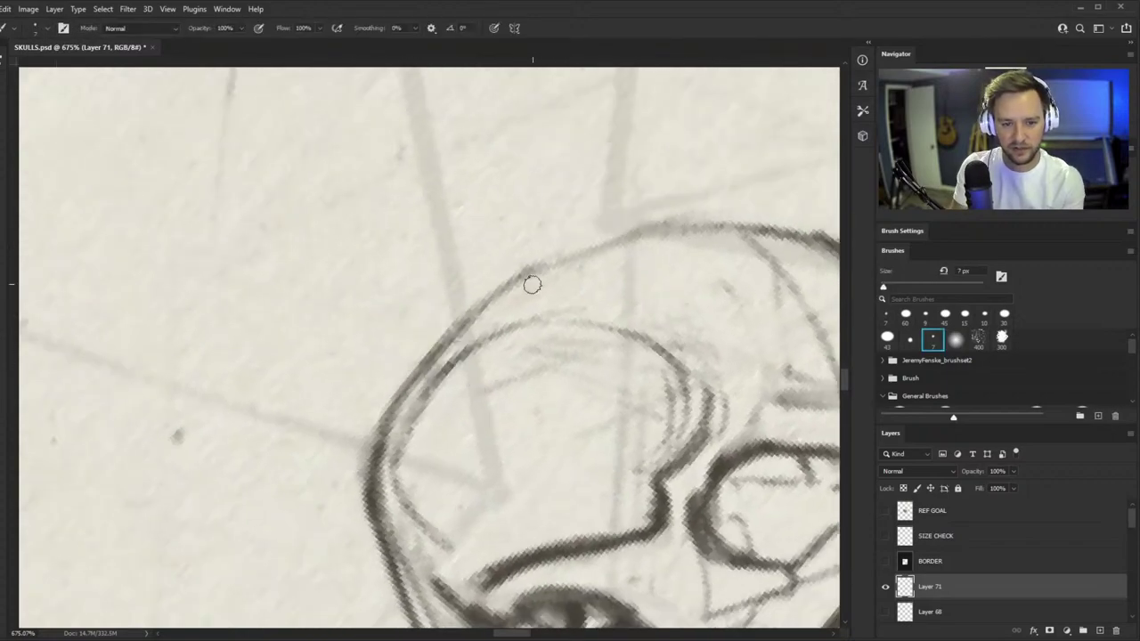
left_click_drag(499, 290, 710, 224)
mouse_move(534, 269)
left_mouse_down()
mouse_move(764, 212)
mouse_move(506, 295)
left_mouse_up()
left_click_drag(614, 244, 442, 323)
- Erase the stray ends outside the cranium's top outline and strengthen the curve again
key("e")
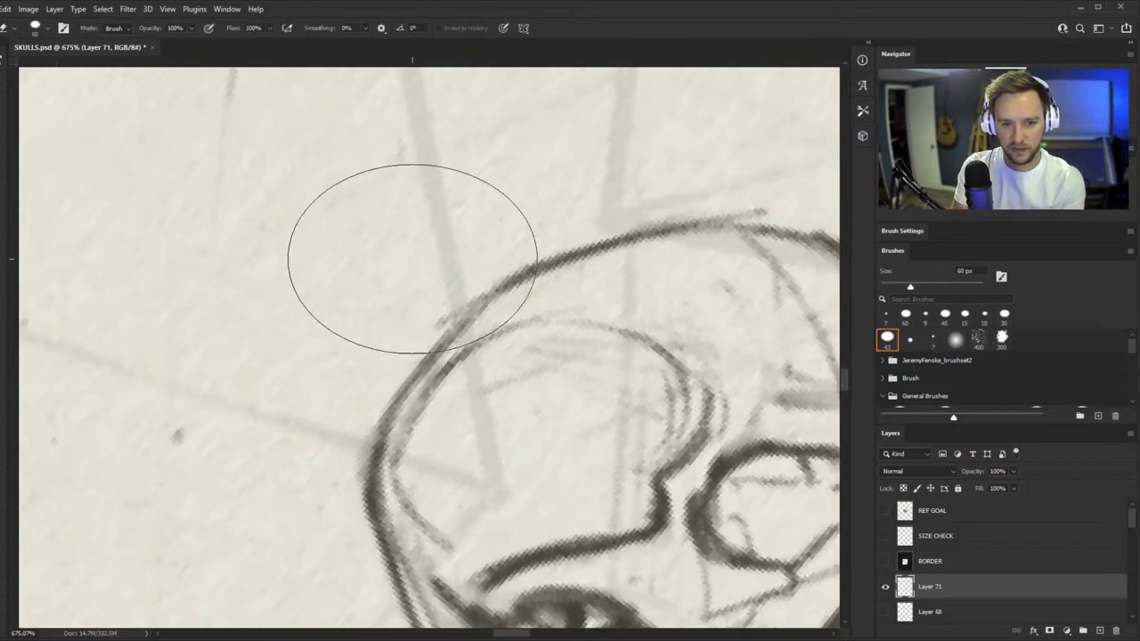
left_click_drag(413, 259, 707, 160)
key("b")
left_click_drag(435, 344, 689, 240)
left_click_drag(521, 278, 718, 226)
- Lighten the dark crease on the far side of the forehead and the adjoining upper outline
key("z")
left_click_drag(462, 308, 400, 400)
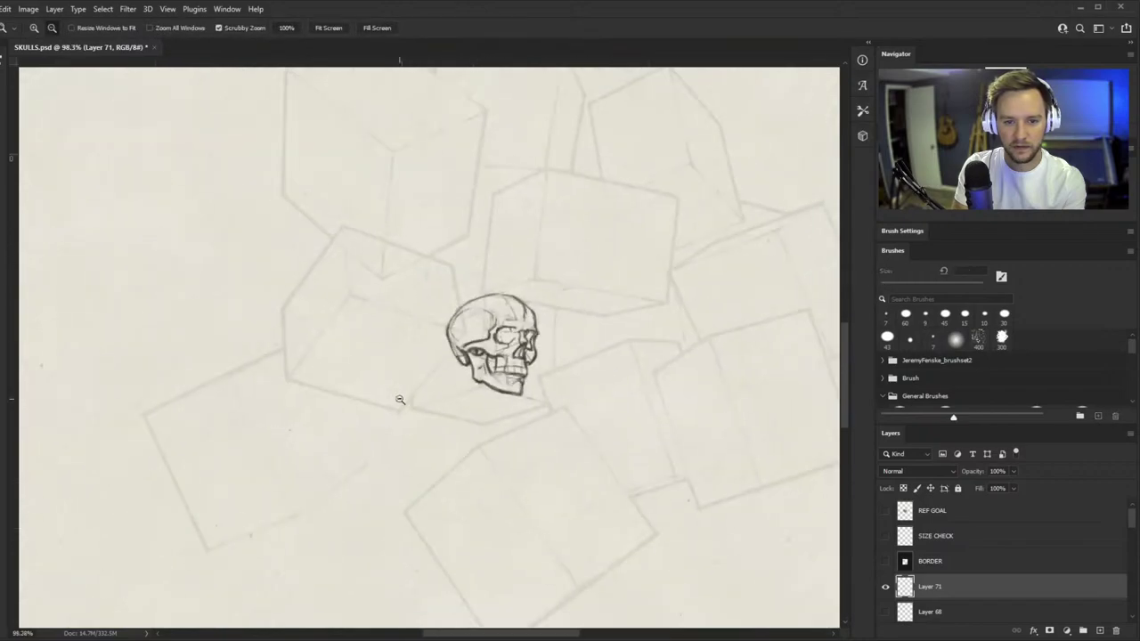
key("r")
left_click_drag(613, 319, 611, 341)
key("z")
left_click_drag(526, 328, 589, 286)
key("e")
mouse_move(487, 240)
left_mouse_down()
mouse_move(555, 265)
mouse_move(595, 322)
left_mouse_up()
key("b")
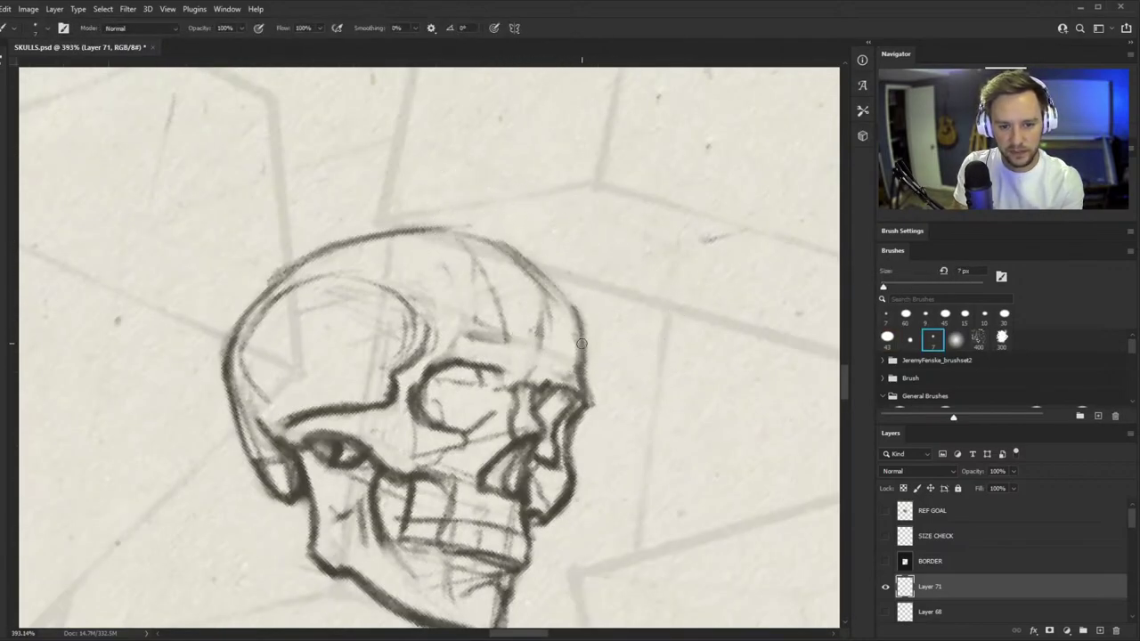
- Erase the doubled rough arcs along the front edge of the temple so a cleaner contour is left
key("e")
scroll(579, 366, "down", 5)
scroll(508, 351, "up", 3)
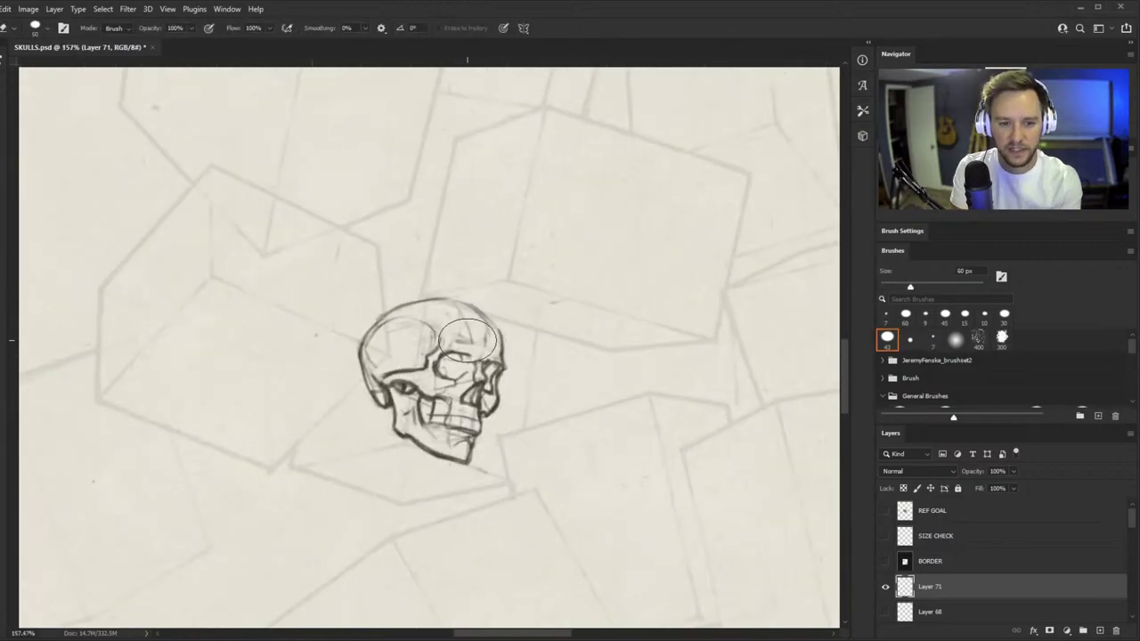
left_click_drag(460, 340, 526, 282)
key("z")
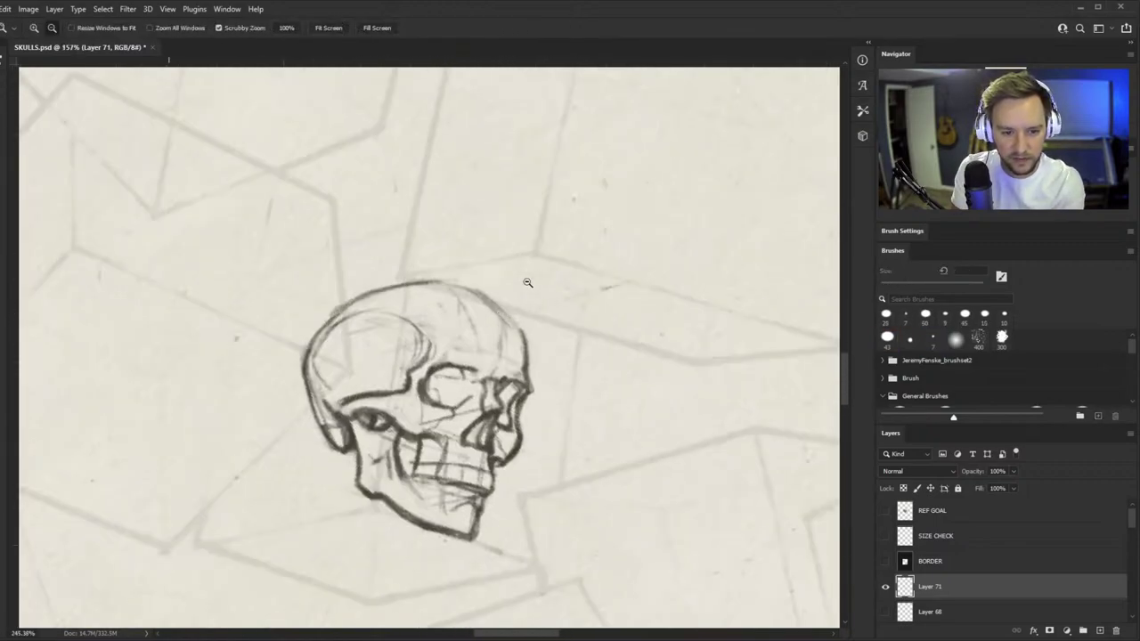
key("e")
mouse_move(413, 335)
left_mouse_down()
mouse_move(423, 326)
mouse_move(465, 333)
mouse_move(428, 392)
mouse_move(426, 418)
mouse_move(383, 415)
mouse_move(363, 431)
mouse_move(394, 430)
left_mouse_up()
key("z")
key("b")
key("e")
key("b")
key("z")
key("b")
- Examine the skull drawing at different zoom levels, including a close look at the teeth and chin
mouse_move(218, 485)
left_mouse_down()
mouse_move(267, 466)
mouse_move(509, 434)
mouse_move(507, 356)
mouse_move(537, 352)
left_mouse_up()
key("z")
left_click_drag(392, 397, 222, 397)
key("b")
left_click_drag(427, 401, 442, 395)
key("z")
key("b")
key("e")
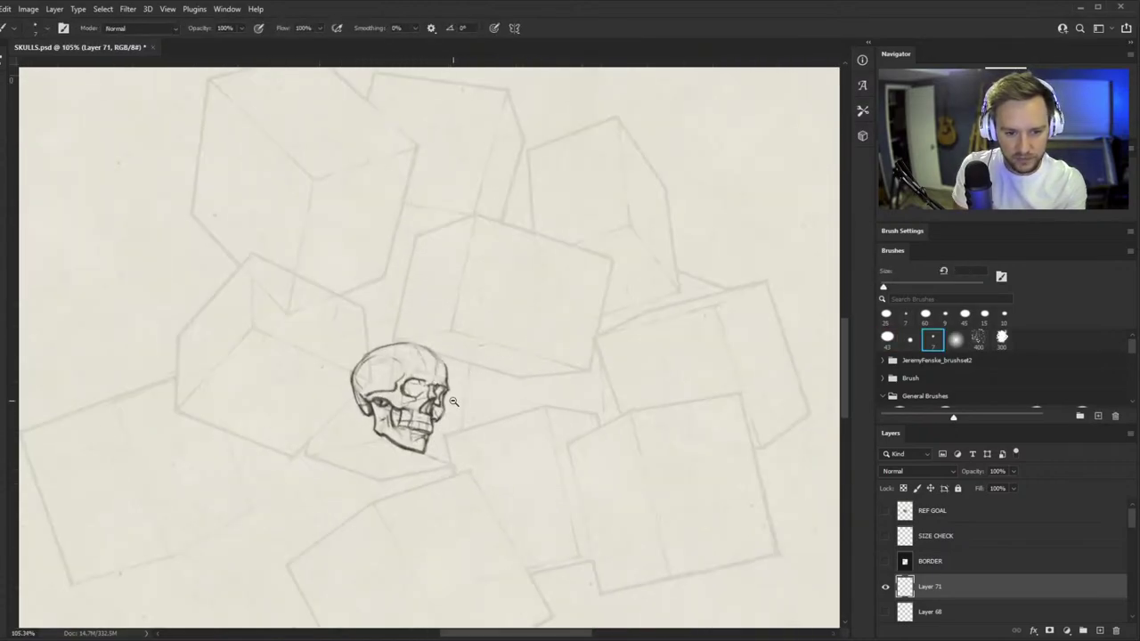
scroll(452, 414, "up", 3)
mouse_move(450, 404)
left_mouse_down()
mouse_move(490, 405)
mouse_move(428, 443)
left_mouse_up()
key("b")
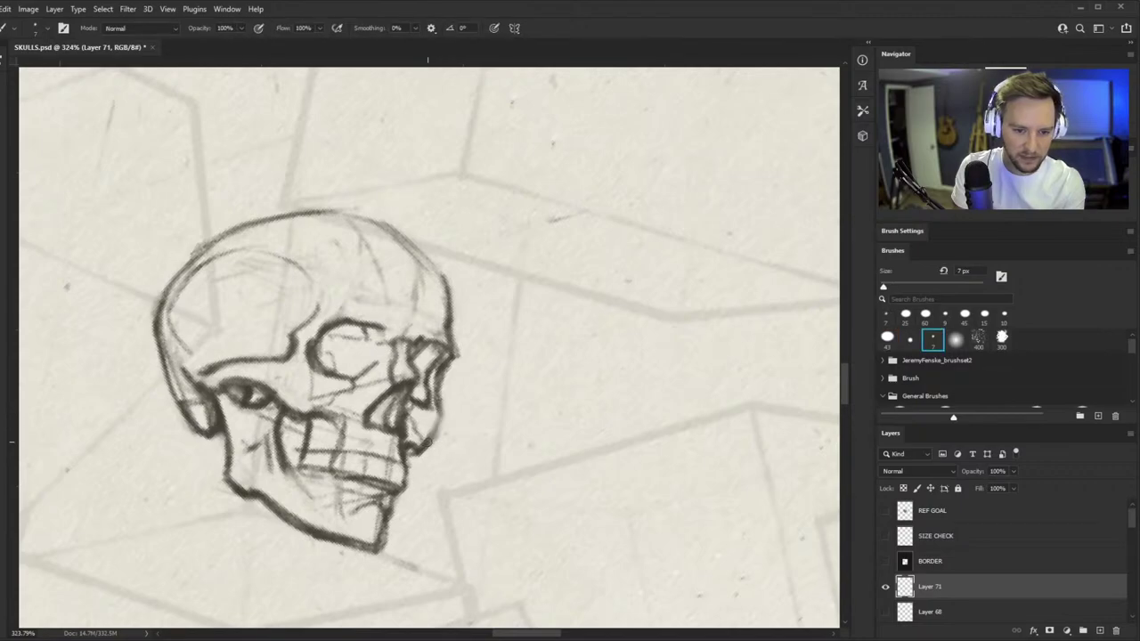
scroll(434, 423, "down", 5)
scroll(381, 466, "up", 8)
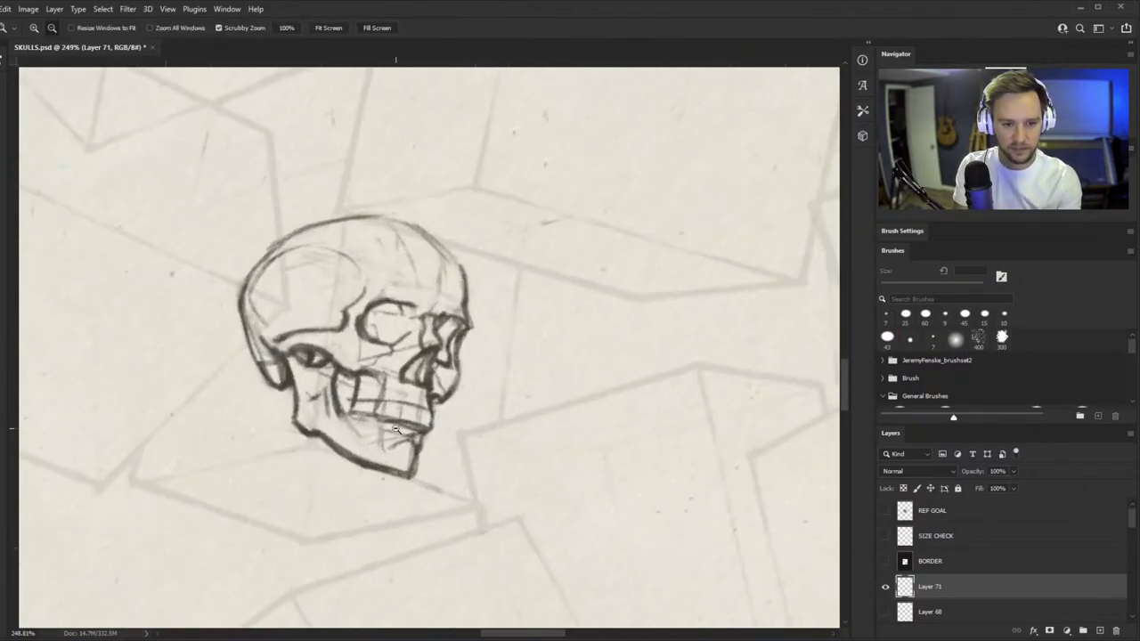
scroll(381, 466, "down", 3)
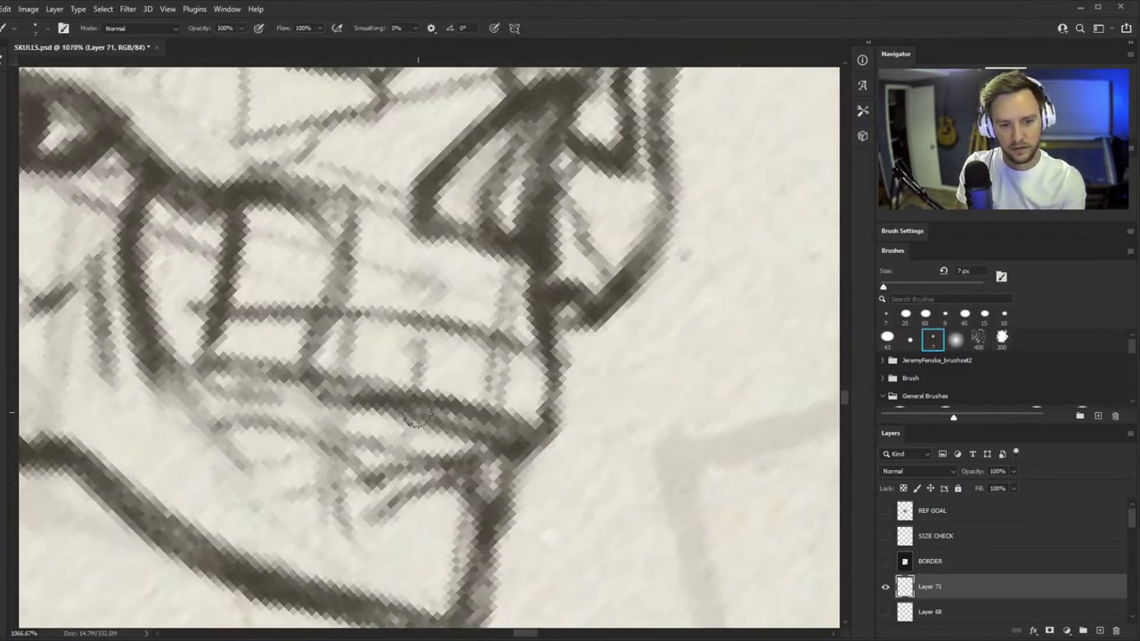
scroll(435, 427, "down", 8)
- Look over the whole arrangement of boxes in the unrotated view and the empty boxes away from the skull
key("r")
left_click_drag(548, 383, 501, 469)
key("ctrl+space")
left_click_drag(417, 412, 508, 342)
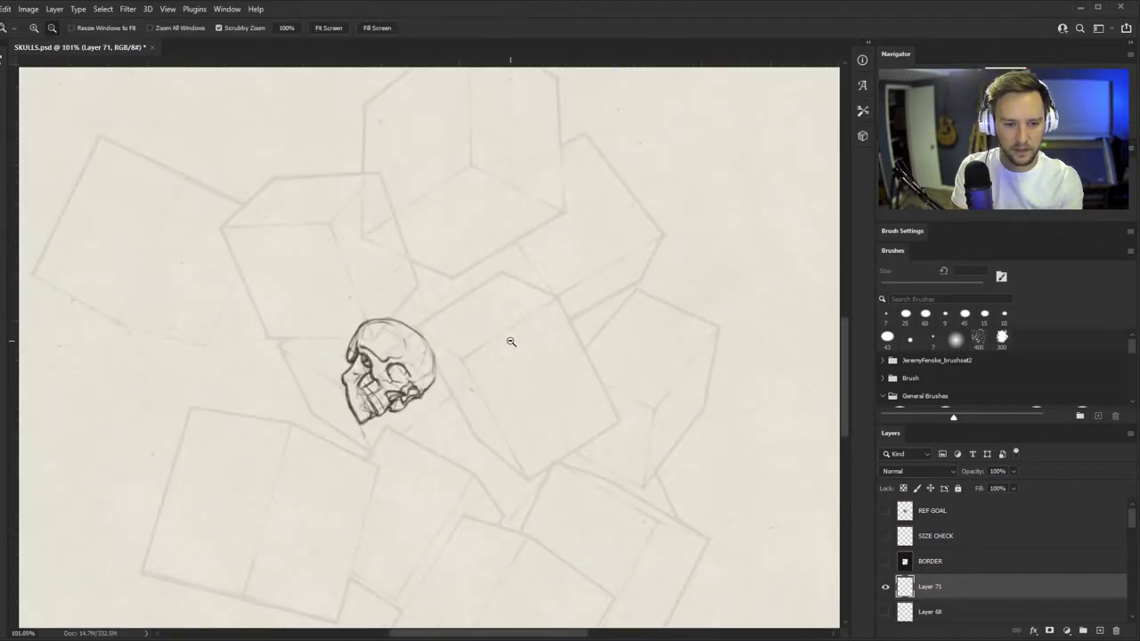
scroll(508, 369, "down", 2)
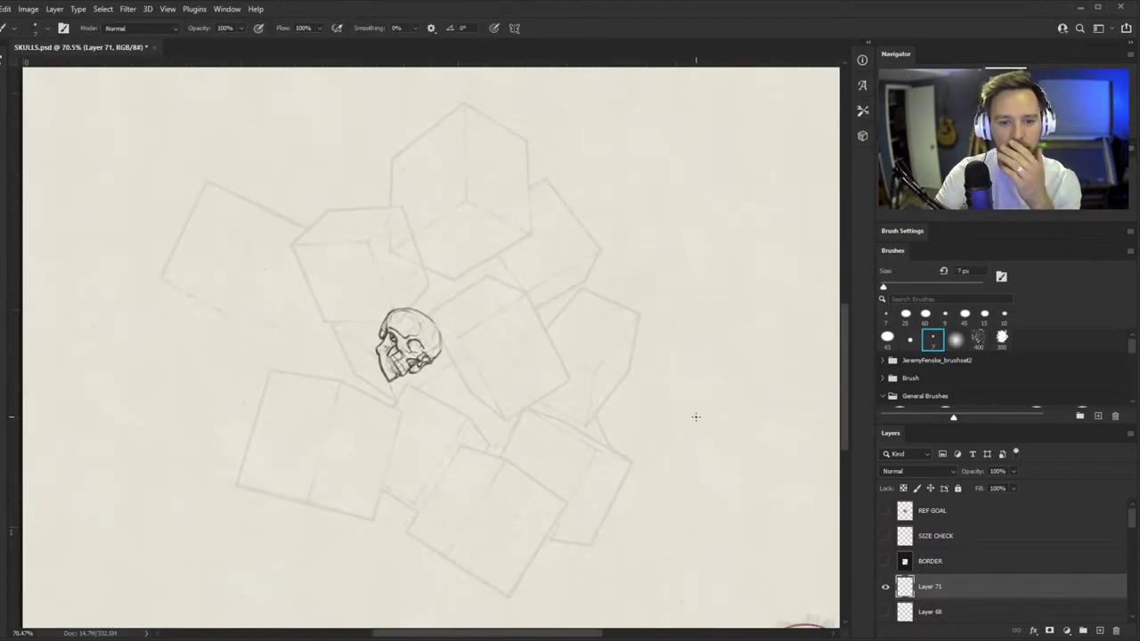
scroll(636, 382, "up", 3)
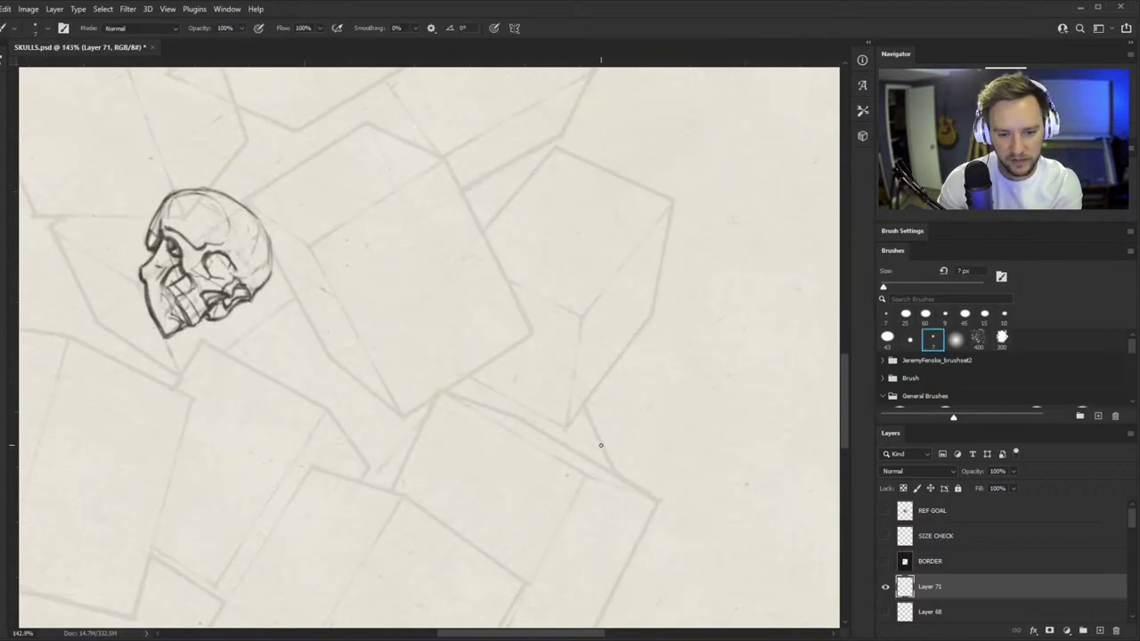
left_click_drag(502, 397, 438, 399)
key("ctrl+space")
left_click_drag(511, 417, 575, 414)
key("r")
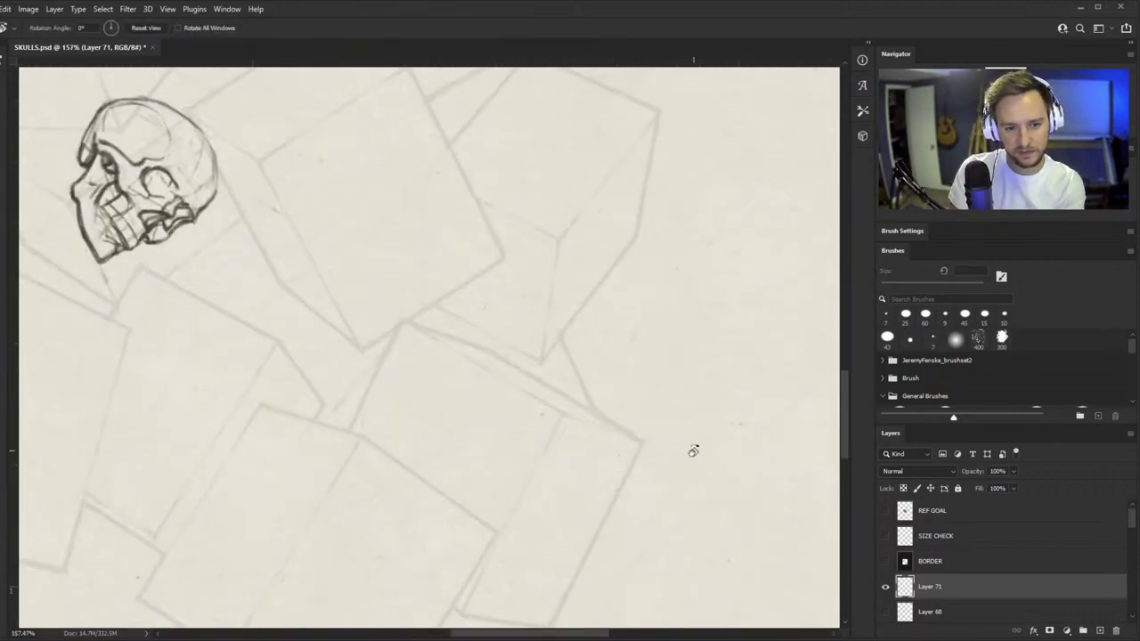
- Draw the first long edge of a new dark box across the outermost empty box, away from the finished skull
left_click_drag(692, 451, 677, 223)
key("ctrl+space")
key("r")
mouse_move(573, 324)
left_mouse_down()
mouse_move(677, 319)
mouse_move(686, 256)
left_mouse_up()
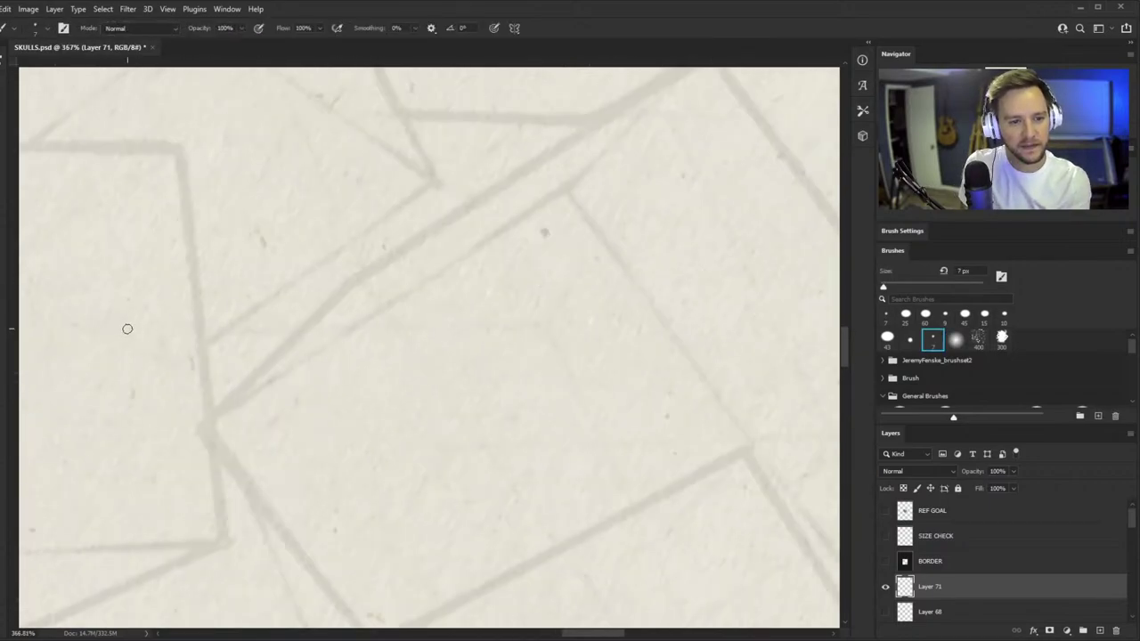
left_click_drag(128, 329, 538, 318)
left_click_drag(143, 331, 550, 322)
key("ctrl+space")
left_click_drag(467, 333, 356, 331)
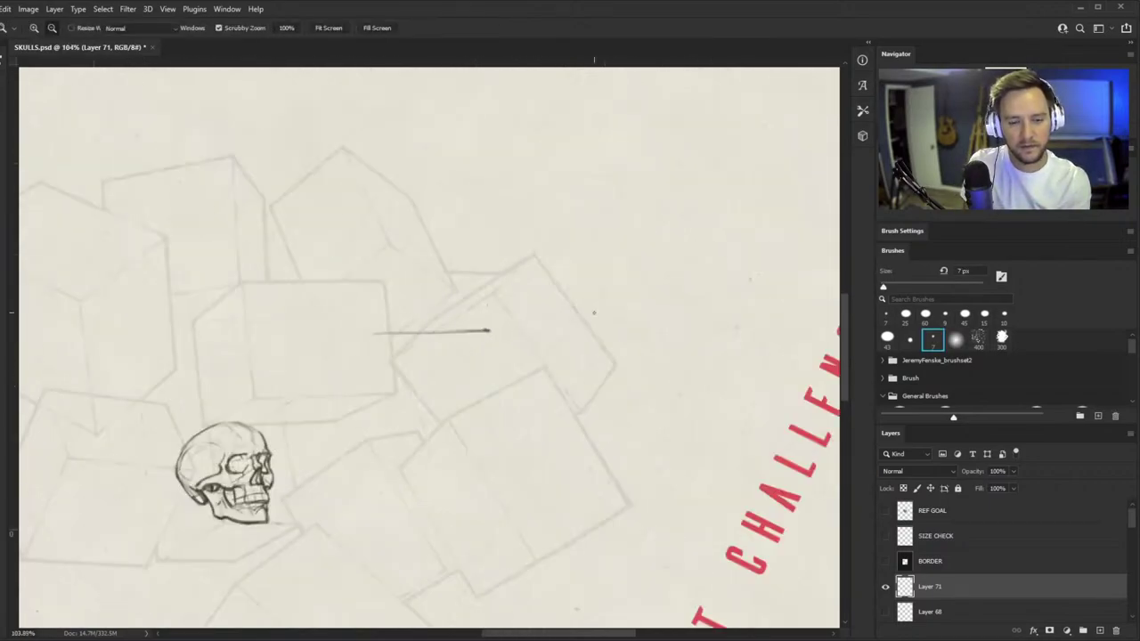
- Draw two more edges of the new box's top face, one from each end of the first long edge
key("r")
left_click_drag(593, 313, 575, 428)
key("ctrl+space")
left_click_drag(526, 365, 659, 367)
left_click_drag(480, 374, 602, 326)
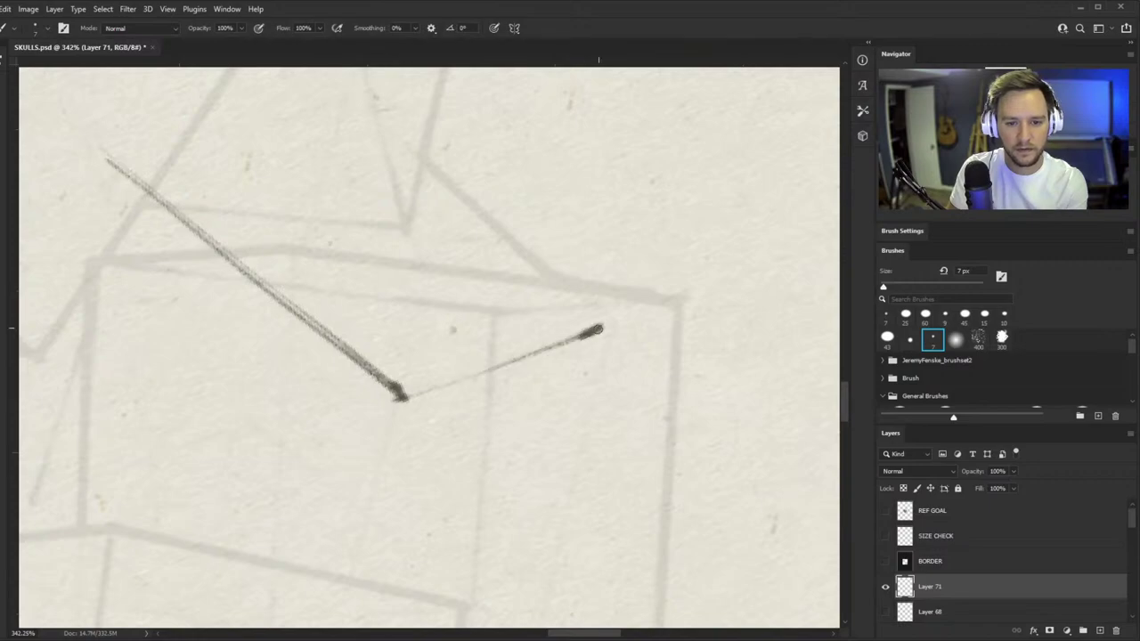
key("ctrl+space")
left_click_drag(383, 312, 347, 288)
left_click_drag(280, 224, 317, 231)
left_click_drag(173, 269, 402, 228)
left_click_drag(176, 270, 413, 219)
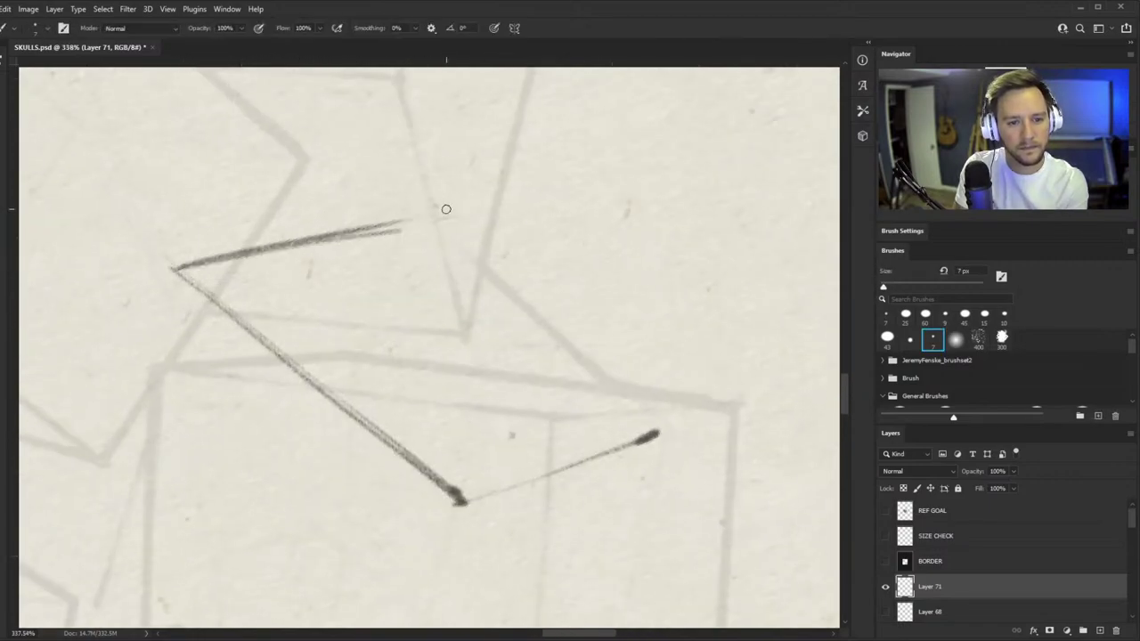
- Close the new box's top face with a second long edge roughly parallel to the first
key("r")
mouse_move(688, 371)
left_mouse_down()
mouse_move(705, 185)
mouse_move(592, 125)
left_mouse_up()
left_click_drag(297, 299, 654, 187)
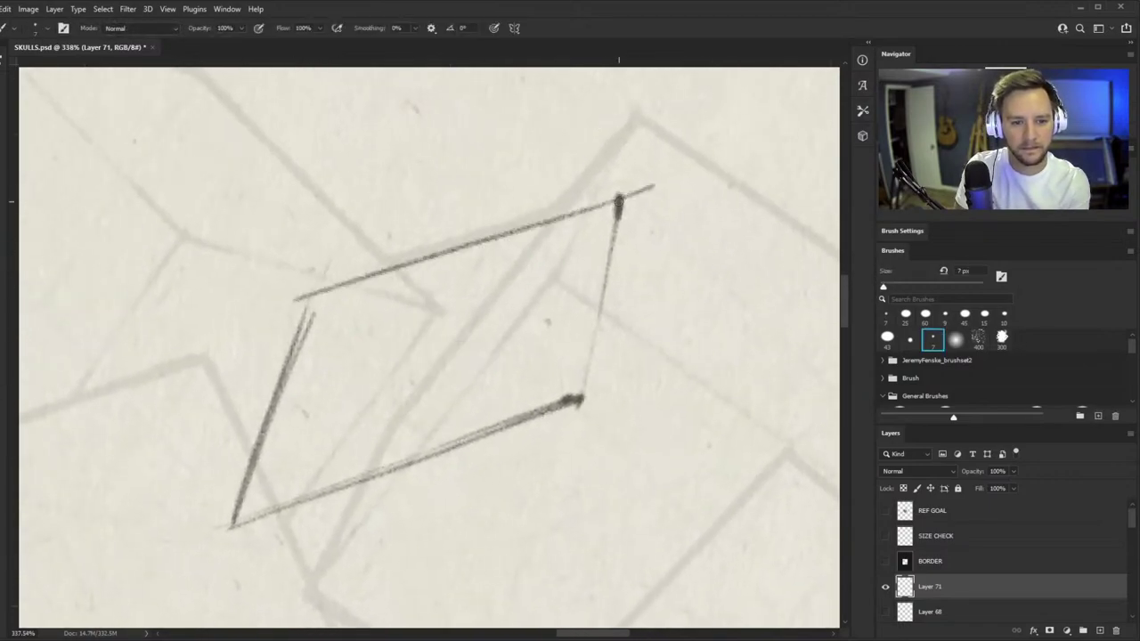
- Draw two vertical edges down from the near corner and the outer corner of the new box's top face
key("z")
left_click(450, 267, "alt")
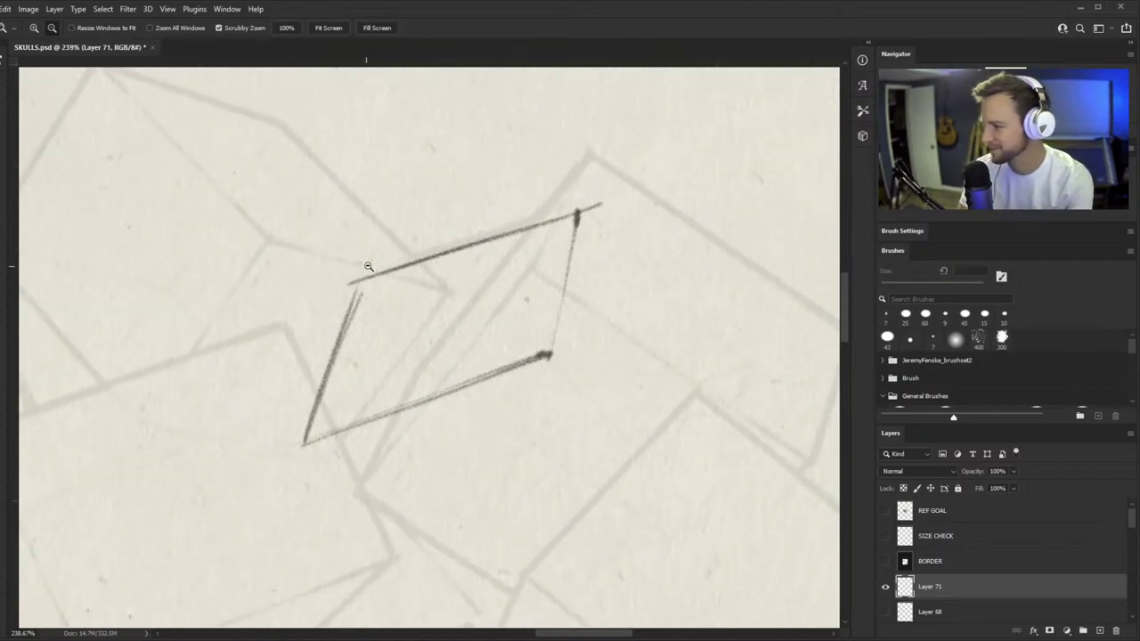
left_click_drag(406, 277, 426, 255)
key("z")
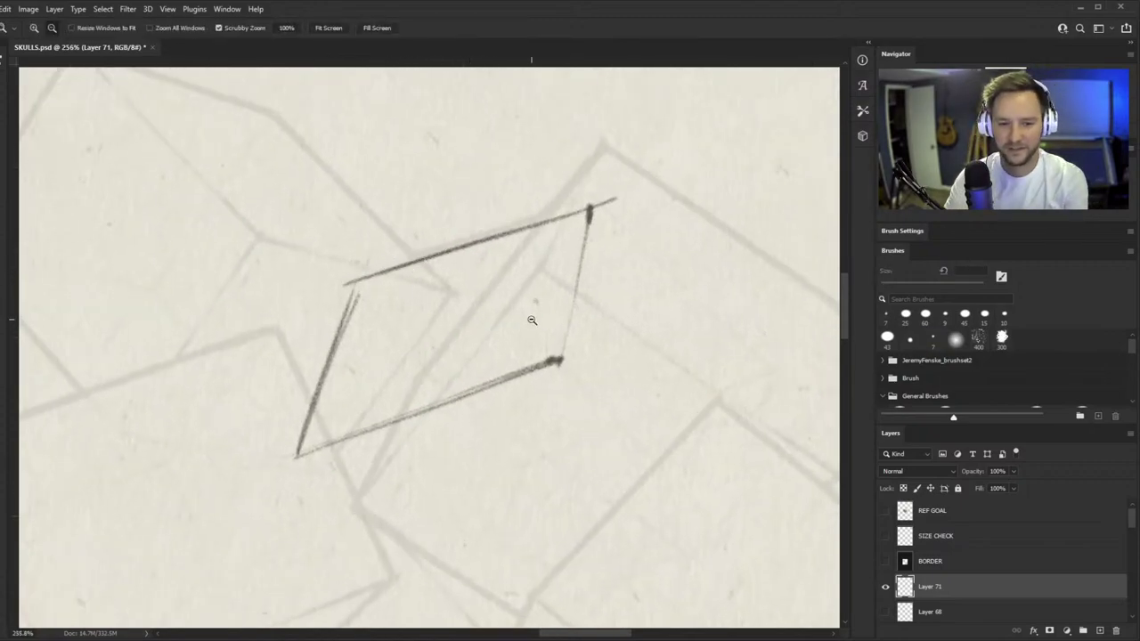
left_click_drag(533, 308, 561, 312)
key("r")
left_click_drag(695, 368, 658, 213)
key("z")
left_click_drag(446, 339, 363, 390)
left_click_drag(611, 292, 629, 226)
key("r")
left_click_drag(710, 273, 685, 208)
key("b")
left_click_drag(384, 370, 707, 347)
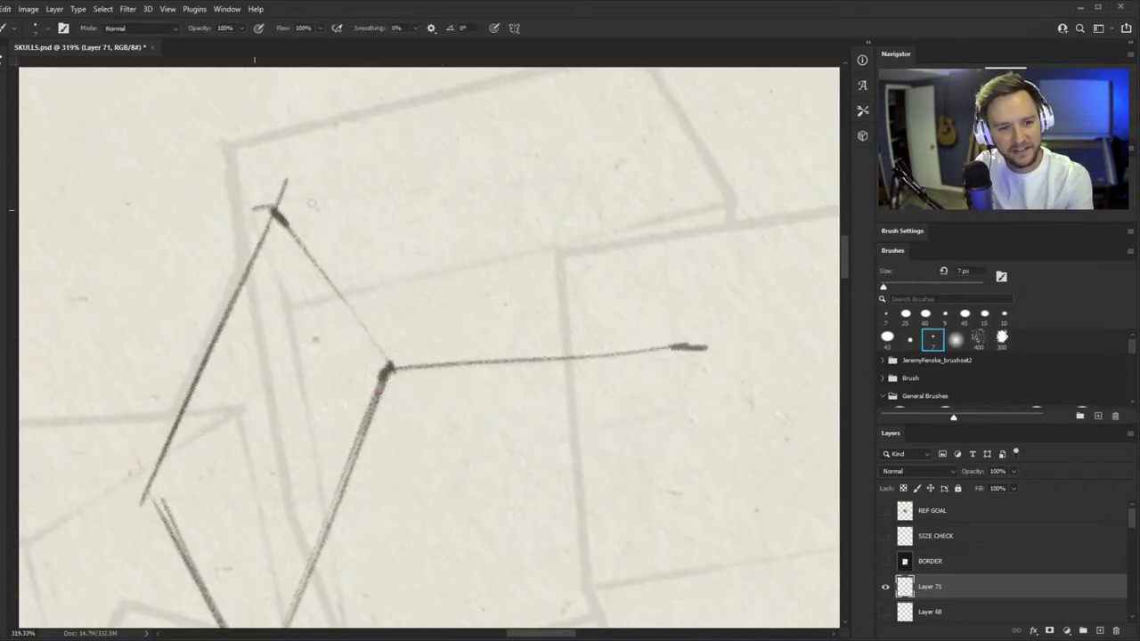
mouse_move(274, 210)
left_mouse_down()
mouse_move(582, 187)
mouse_move(269, 211)
left_mouse_up()
- Connect the lower ends of the two vertical edges with the short bottom edge of the new box
key("z")
left_click_drag(370, 273, 289, 333)
key("r")
mouse_move(564, 269)
left_mouse_down()
mouse_move(573, 407)
mouse_move(500, 495)
left_mouse_up()
key("b")
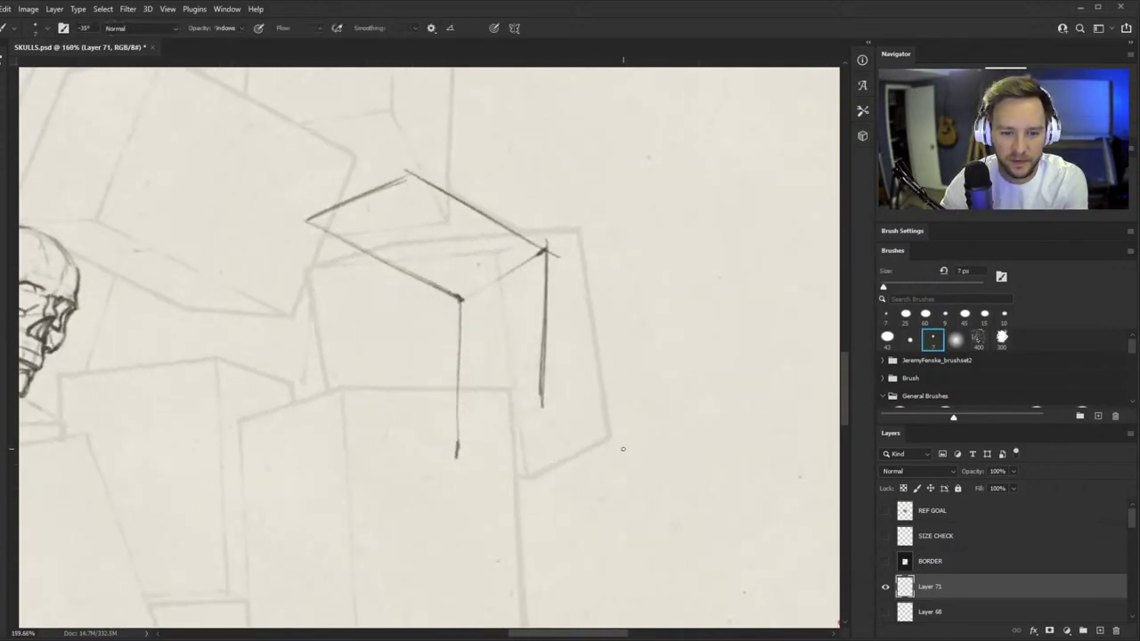
key("z")
mouse_move(556, 459)
left_mouse_down()
mouse_move(647, 400)
mouse_move(601, 431)
left_mouse_up()
key("r")
key("z")
left_click_drag(405, 407, 476, 396)
key("b")
mouse_move(319, 450)
left_mouse_down()
mouse_move(610, 378)
mouse_move(515, 402)
left_mouse_up()
- Draw the long bottom edge of the new box's front face from the near lower corner
key("z")
left_click_drag(517, 414, 400, 506)
key("r")
left_click_drag(575, 463, 637, 280)
key("z")
left_click_drag(505, 337, 580, 318)
key("b")
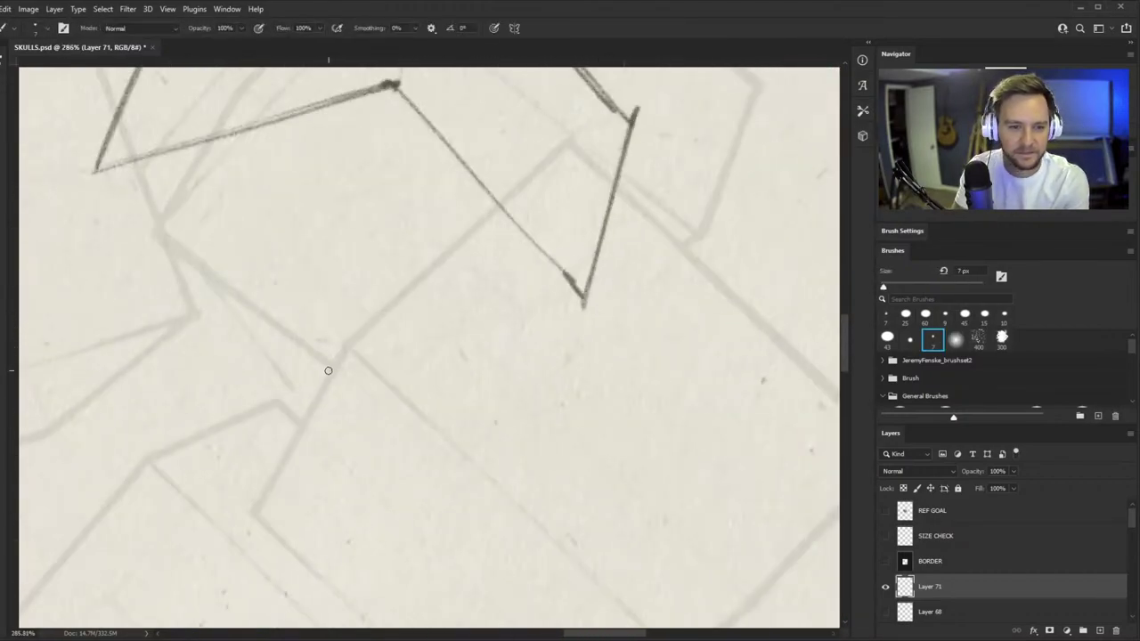
mouse_move(329, 371)
left_mouse_down()
mouse_move(614, 284)
mouse_move(344, 362)
left_mouse_up()
- Complete the new box's front face with its last vertical edge, joining the top face to the long bottom edge
key("r")
left_click_drag(485, 357, 496, 244)
key("b")
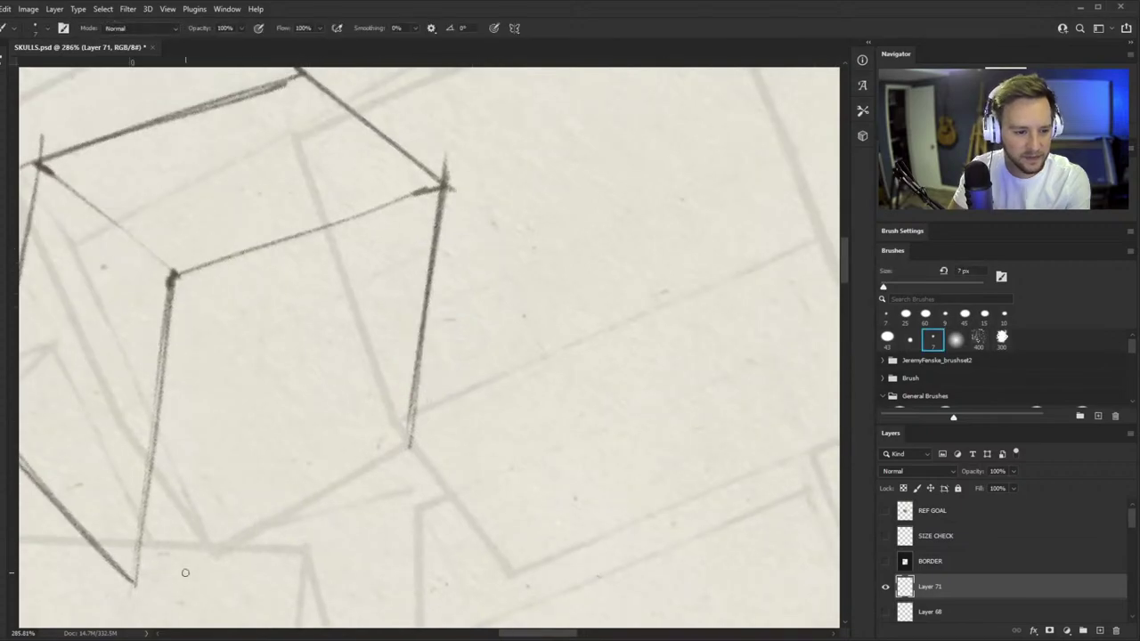
mouse_move(128, 587)
left_mouse_down()
mouse_move(424, 436)
mouse_move(129, 581)
left_mouse_up()
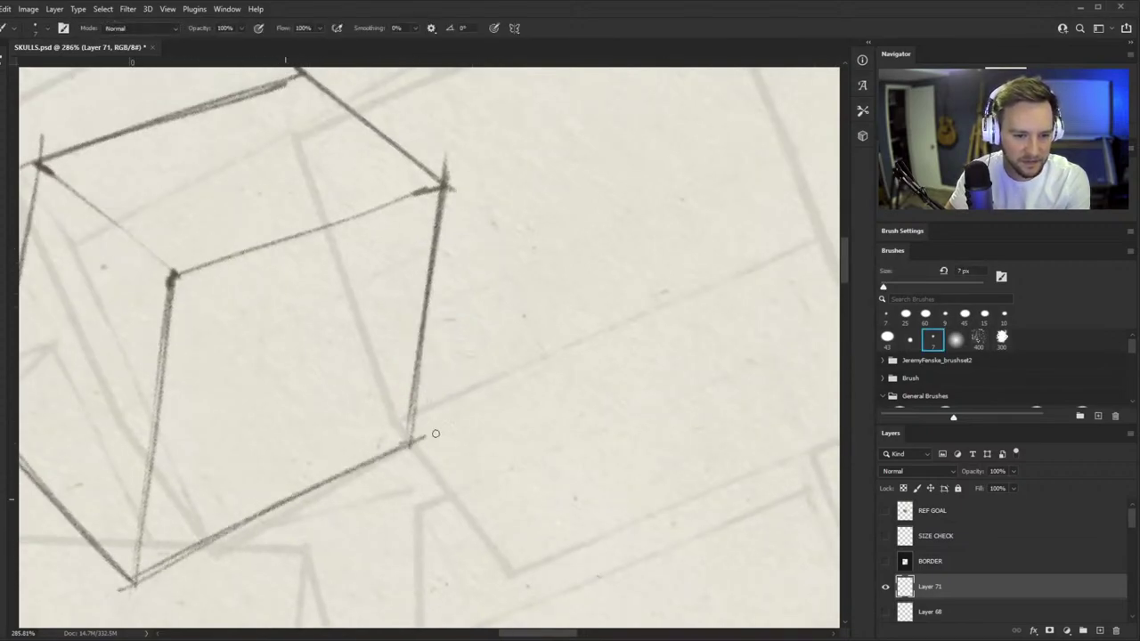
left_click_drag(433, 432, 153, 565)
- Examine the proportions of the new dark box among the surrounding boxes at several zoom levels and view rotations
key("z")
mouse_move(372, 443)
left_mouse_down()
mouse_move(285, 516)
mouse_move(227, 534)
left_mouse_up()
key("r")
mouse_move(557, 503)
left_mouse_down()
mouse_move(324, 528)
mouse_move(269, 481)
left_mouse_up()
key("b")
key("z")
left_click_drag(321, 236, 397, 191)
key("b")
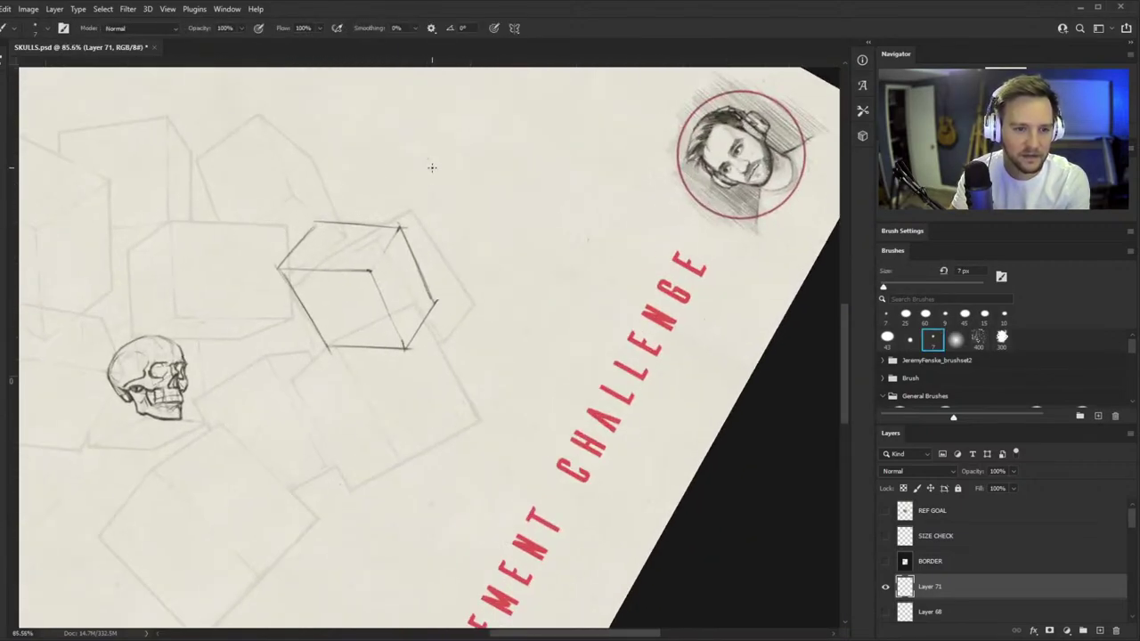
key("z")
key("r")
mouse_move(300, 254)
left_mouse_down()
mouse_move(593, 216)
mouse_move(646, 318)
left_mouse_up()
key("z")
left_click_drag(396, 296, 301, 393)
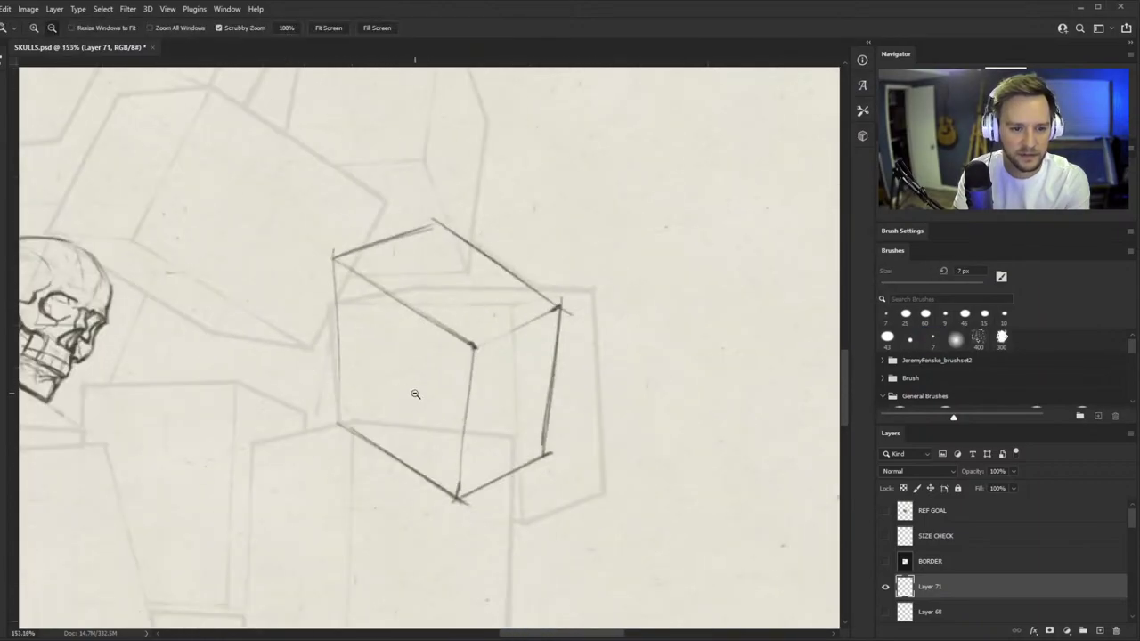
left_click_drag(481, 373, 496, 324)
key("b")
- Undo all strokes of the new dark box so only the faint grey boxes are left
key("ctrl+z")
key("ctrl+z")
key("ctrl+z")
key("ctrl+z")
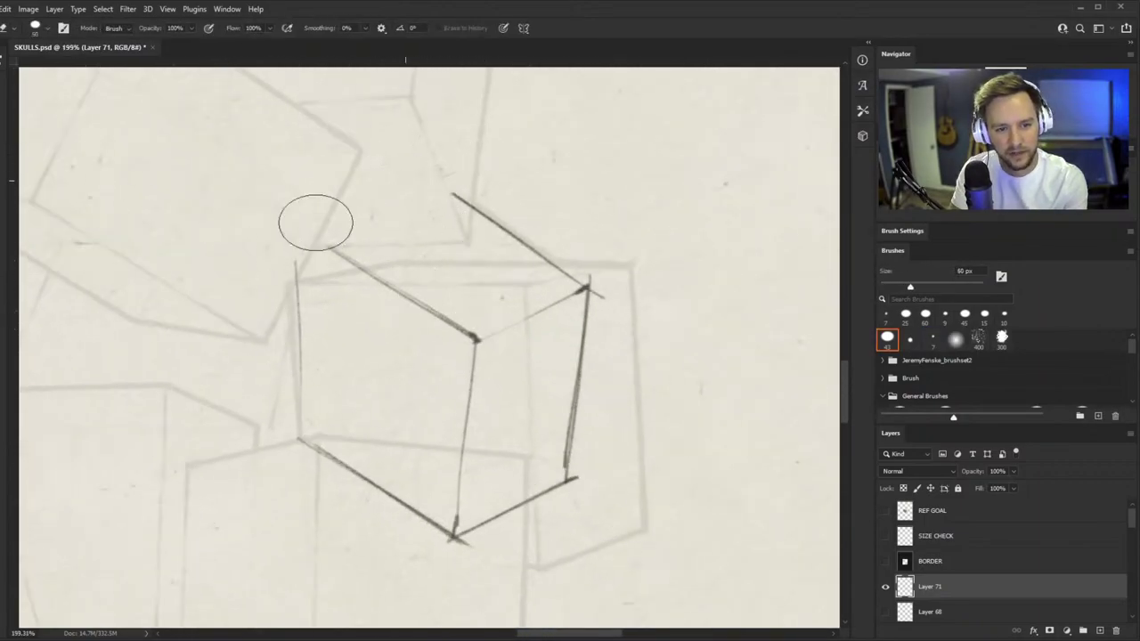
key("ctrl+z")
key("ctrl+z")
key("ctrl+z")
key("ctrl+z")
key("ctrl+z")
key("ctrl+z")
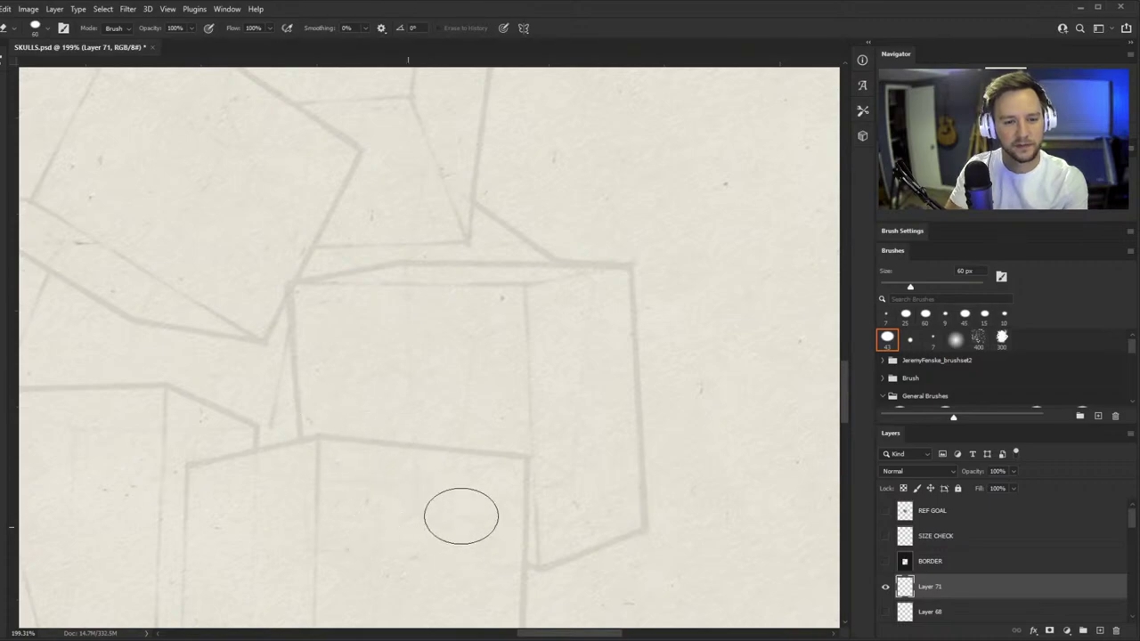
key("b")
left_click_drag(524, 362, 445, 428)
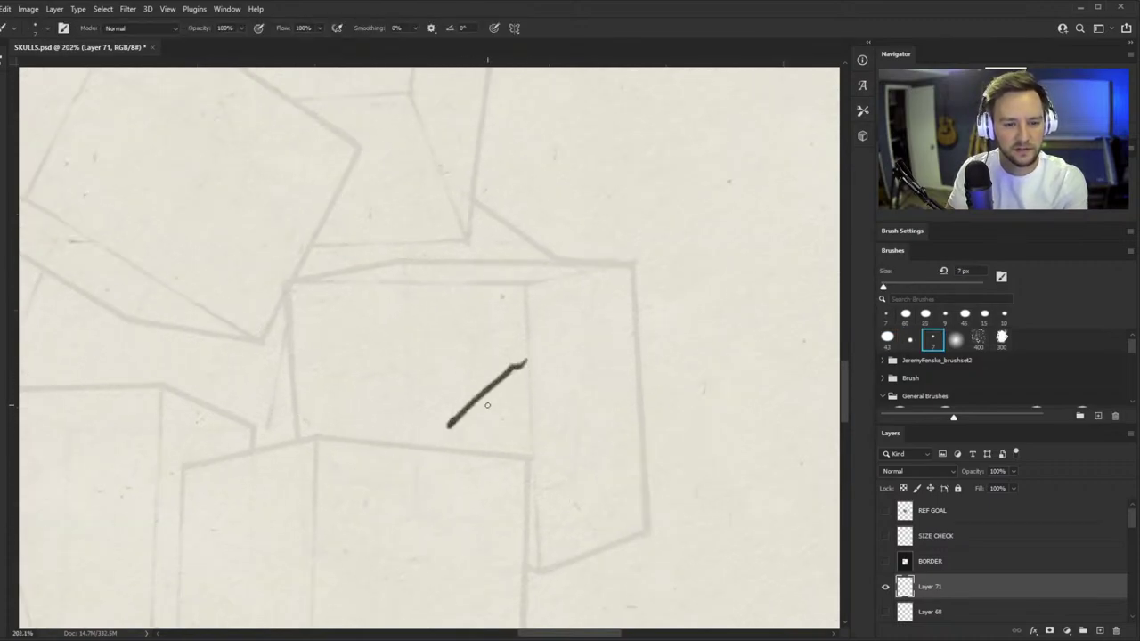
key("ctrl+z")
- Draw a thin straight line down the middle of the outer grey box's narrow side face, from its top to its bottom edge
mouse_move(583, 360)
left_mouse_down()
mouse_move(531, 410)
mouse_move(684, 397)
mouse_move(478, 57)
left_mouse_up()
left_click(564, 205)
key("r")
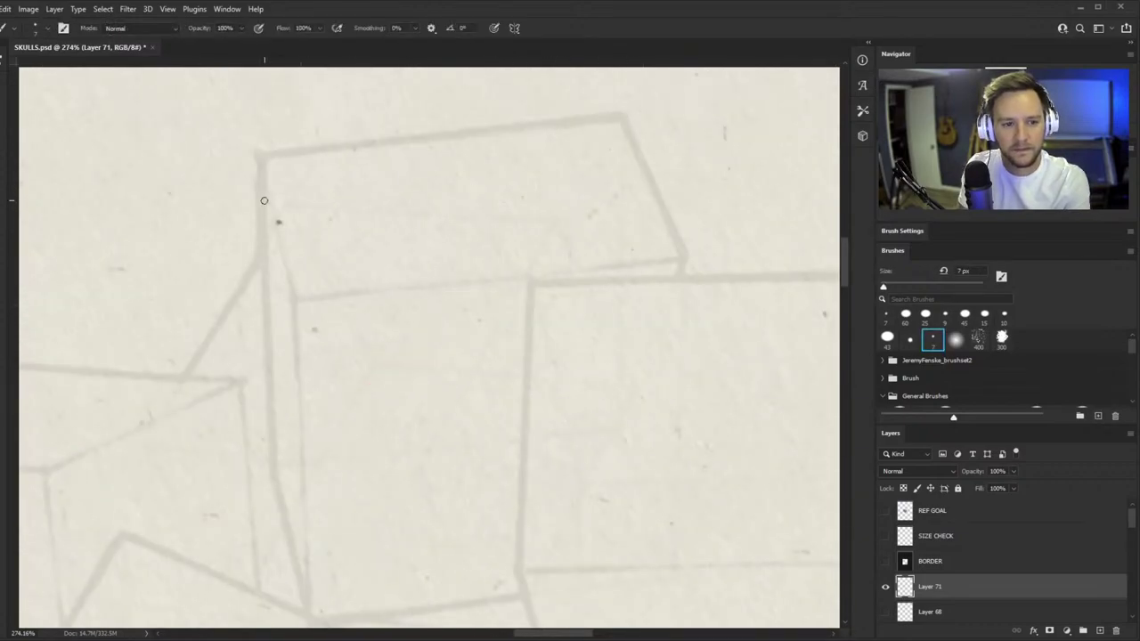
left_click_drag(278, 218, 628, 178)
key("ctrl+z")
left_click_drag(276, 219, 613, 180)
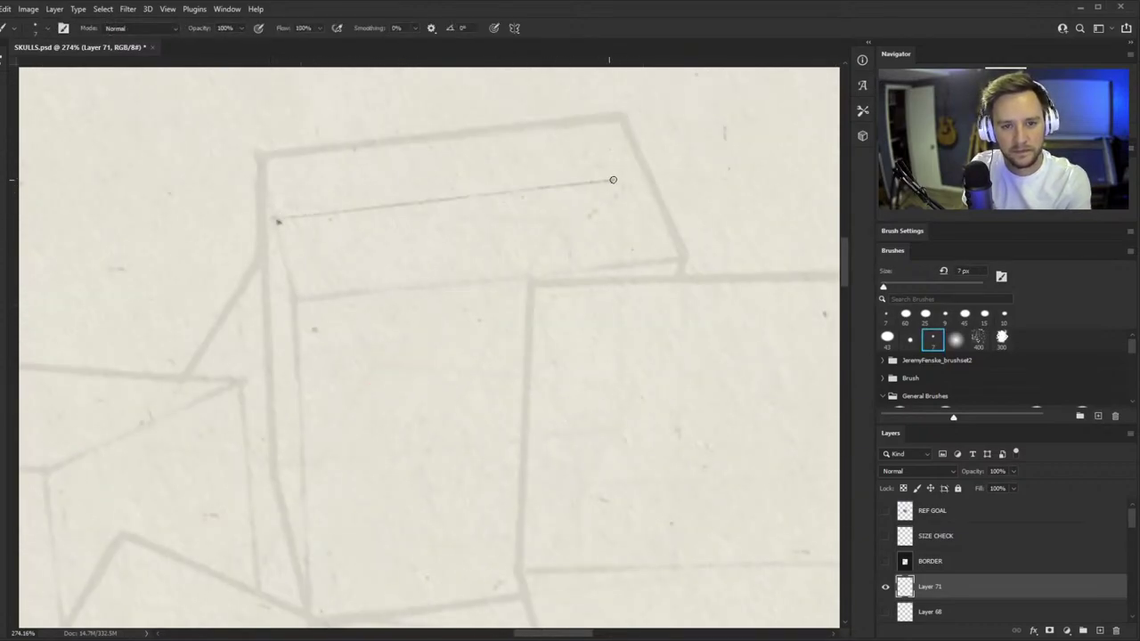
mouse_move(412, 198)
left_mouse_down()
mouse_move(578, 400)
mouse_move(496, 499)
left_mouse_up()
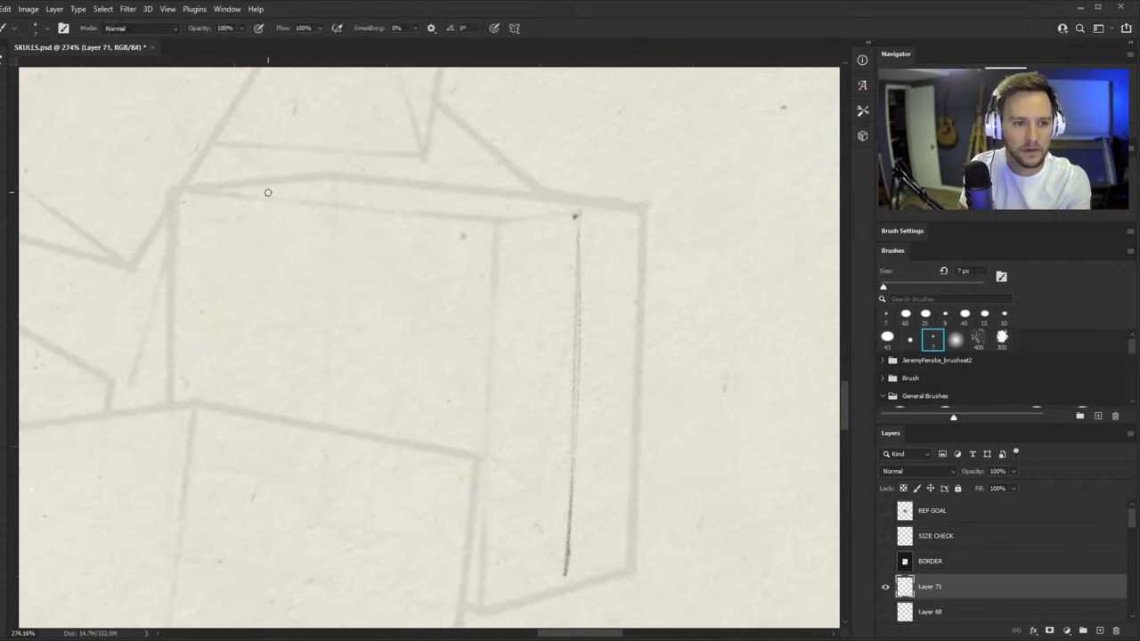
mouse_move(498, 272)
left_mouse_down()
mouse_move(418, 223)
mouse_move(332, 198)
left_mouse_up()
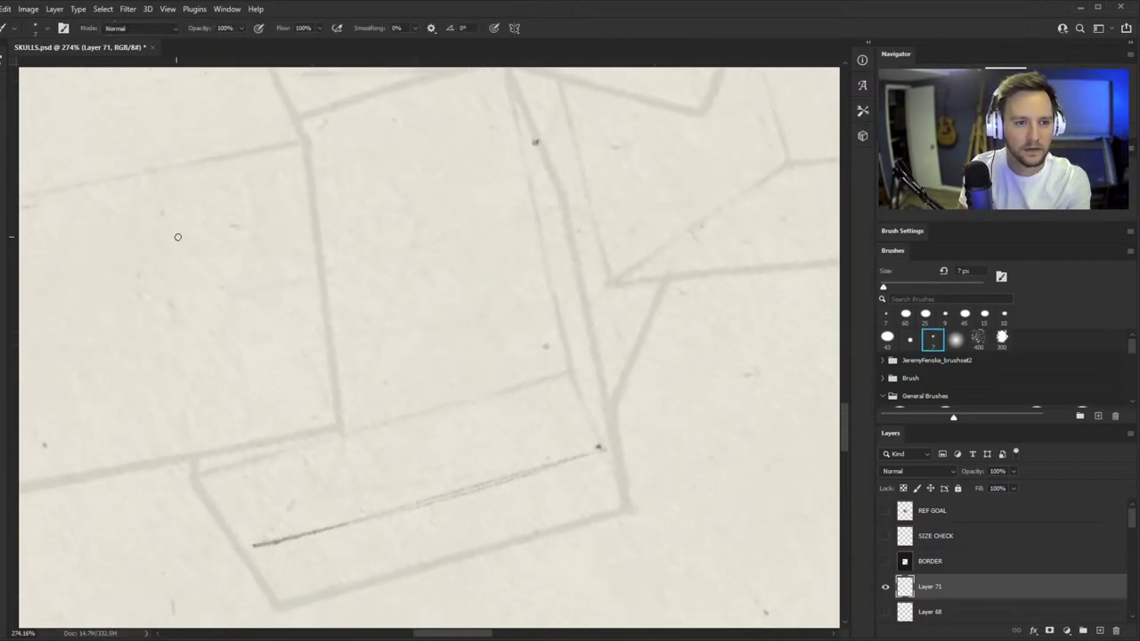
- Draw a matching parallel line through the same grey box, starting at its upper edge on the opposite side
mouse_move(179, 237)
left_mouse_down()
mouse_move(542, 144)
mouse_move(191, 245)
mouse_move(446, 173)
left_mouse_up()
key("ctrl+z")
key("e")
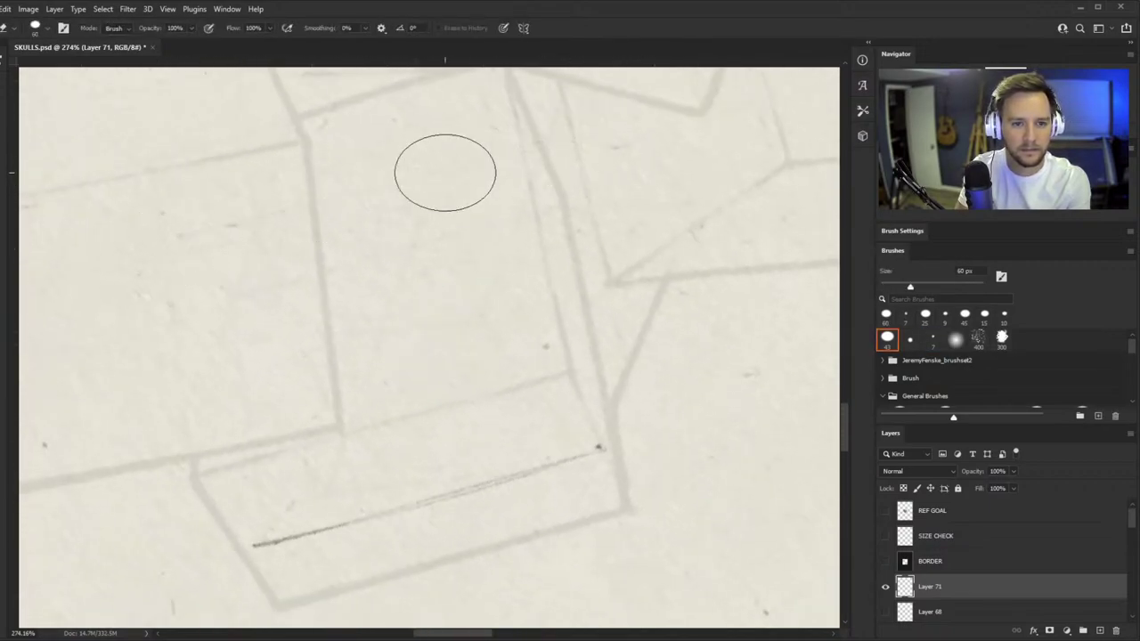
key("b")
left_click_drag(510, 146, 204, 238)
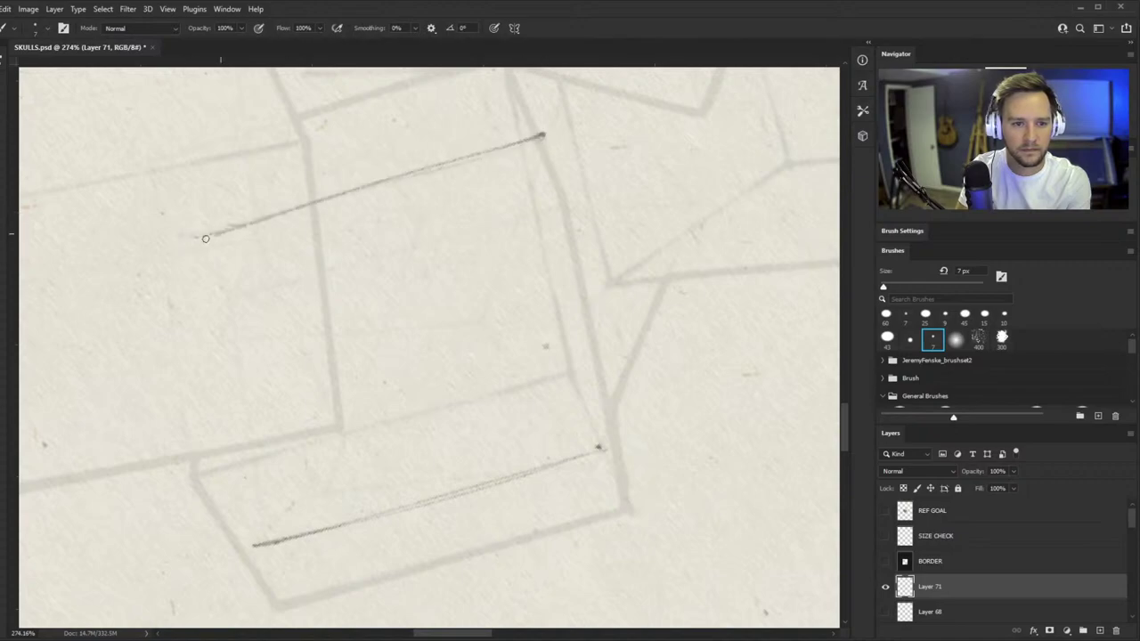
- Join the two parallel lines with thin straight lines along their upper and lower ends to form the box's centre plane
key("alt+space")
mouse_move(348, 323)
left_mouse_down()
mouse_move(267, 415)
mouse_move(242, 426)
left_mouse_up()
key("r")
mouse_move(357, 476)
left_mouse_down()
mouse_move(527, 364)
mouse_move(521, 378)
left_mouse_up()
key("alt+space")
left_click_drag(452, 490, 481, 490)
key("b")
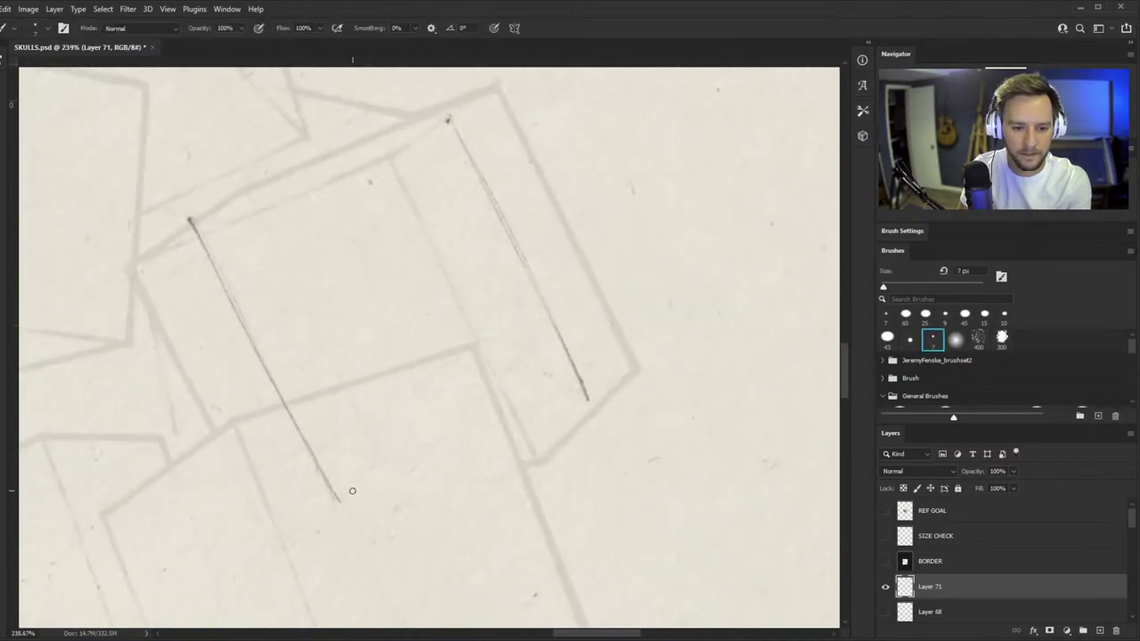
left_click_drag(319, 497, 563, 424)
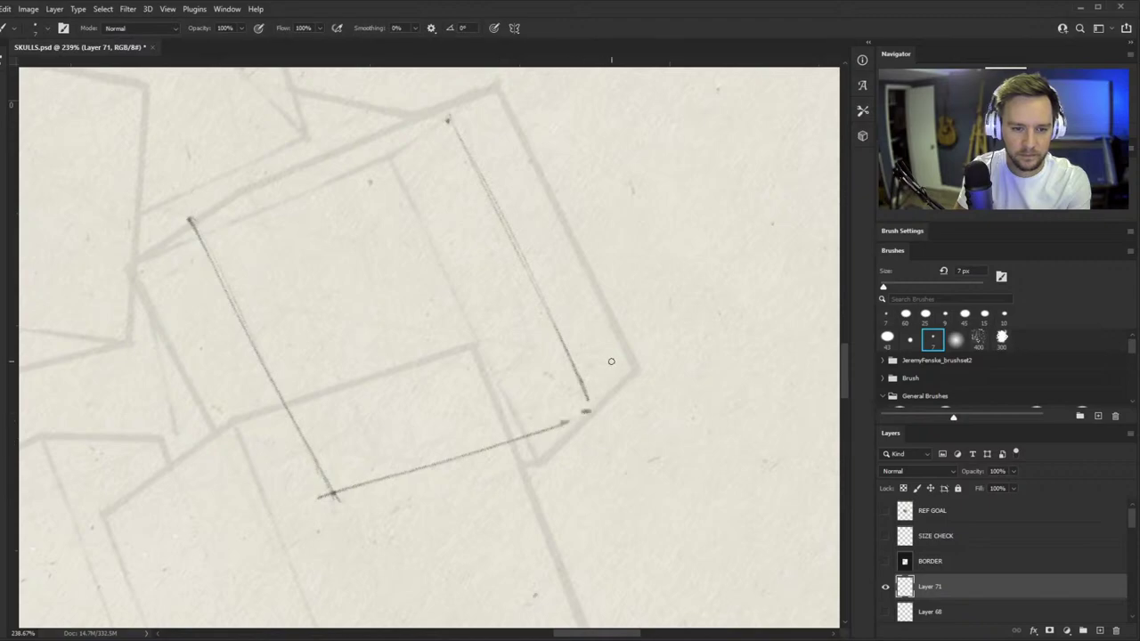
mouse_move(190, 222)
left_mouse_down()
mouse_move(406, 143)
mouse_move(449, 125)
mouse_move(447, 111)
left_mouse_up()
key("ctrl+z")
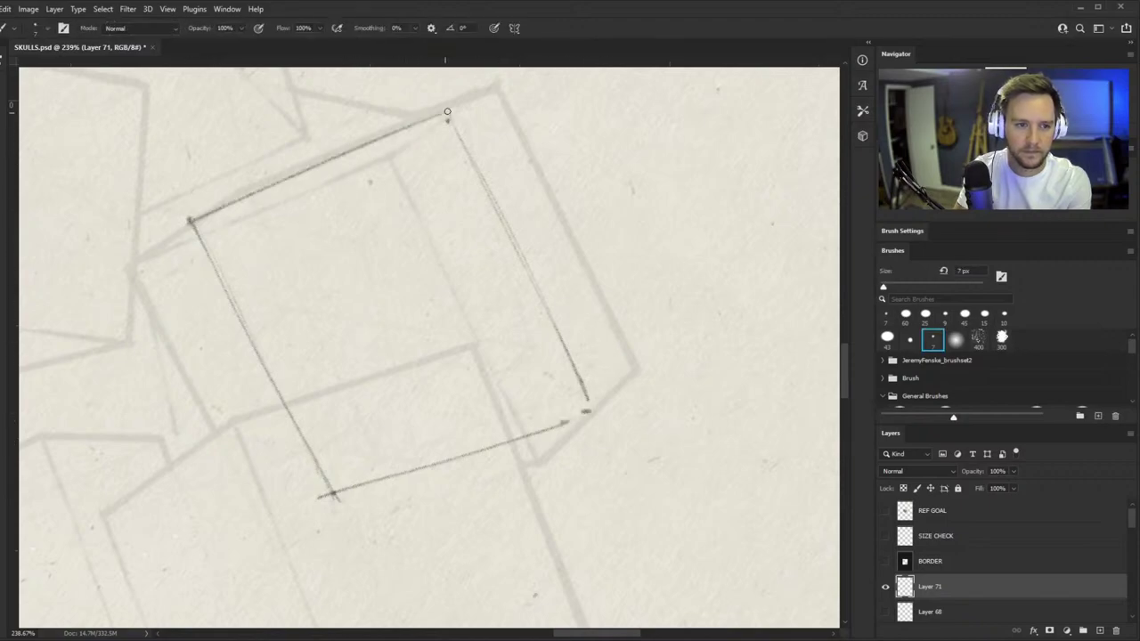
- Mark points on the centre plane's edges and sketch the cranium's curved outline between its side edge and top edge
key("z")
left_click_drag(380, 247, 349, 247)
key("r")
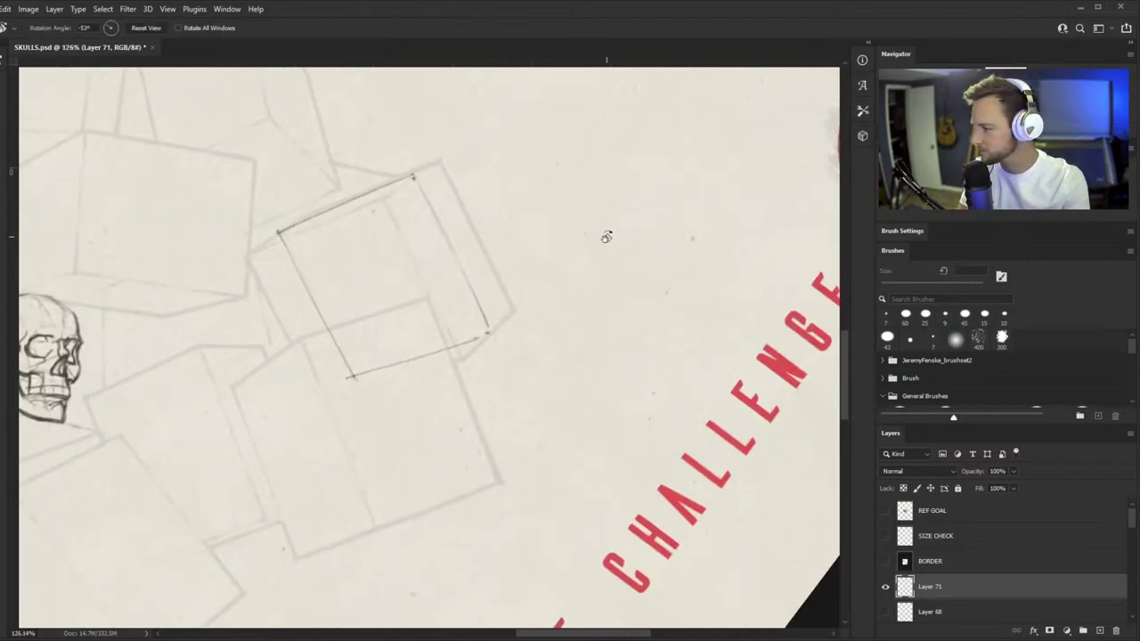
left_click_drag(606, 237, 619, 263)
key("z")
left_click_drag(460, 264, 442, 264)
scroll(509, 275, "up", 5)
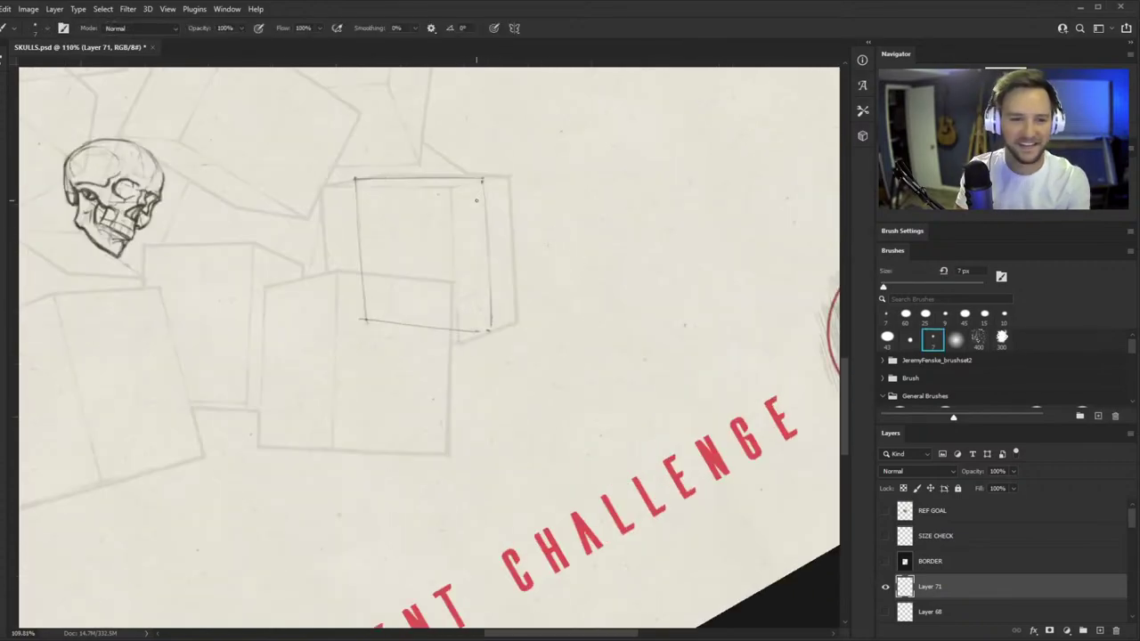
key("b")
key("z")
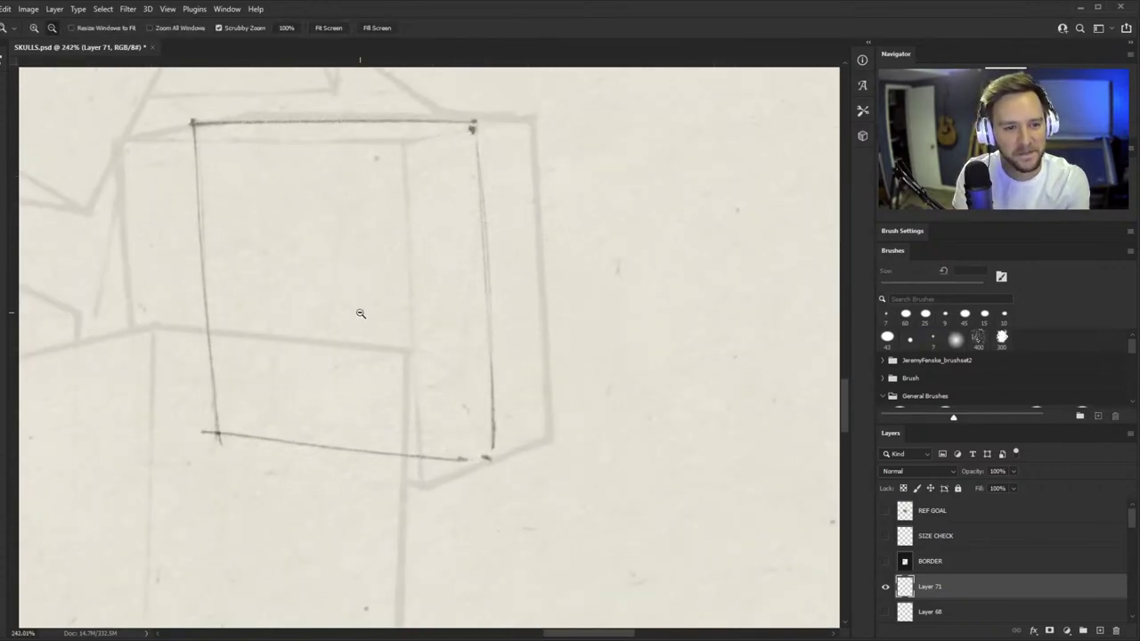
scroll(359, 313, "up", 1)
key("b")
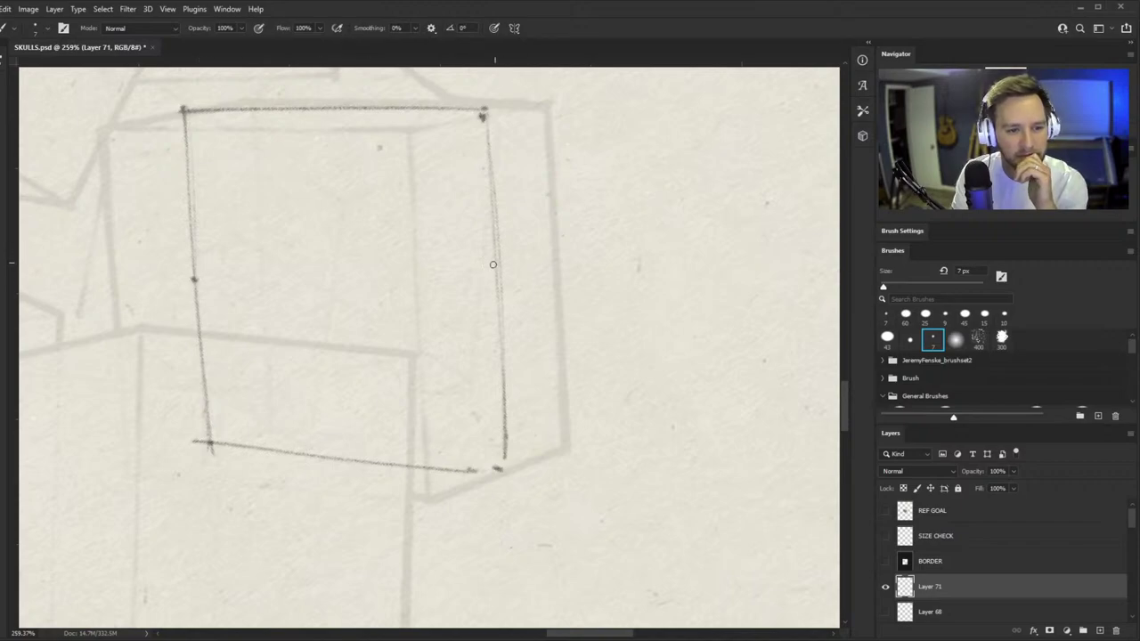
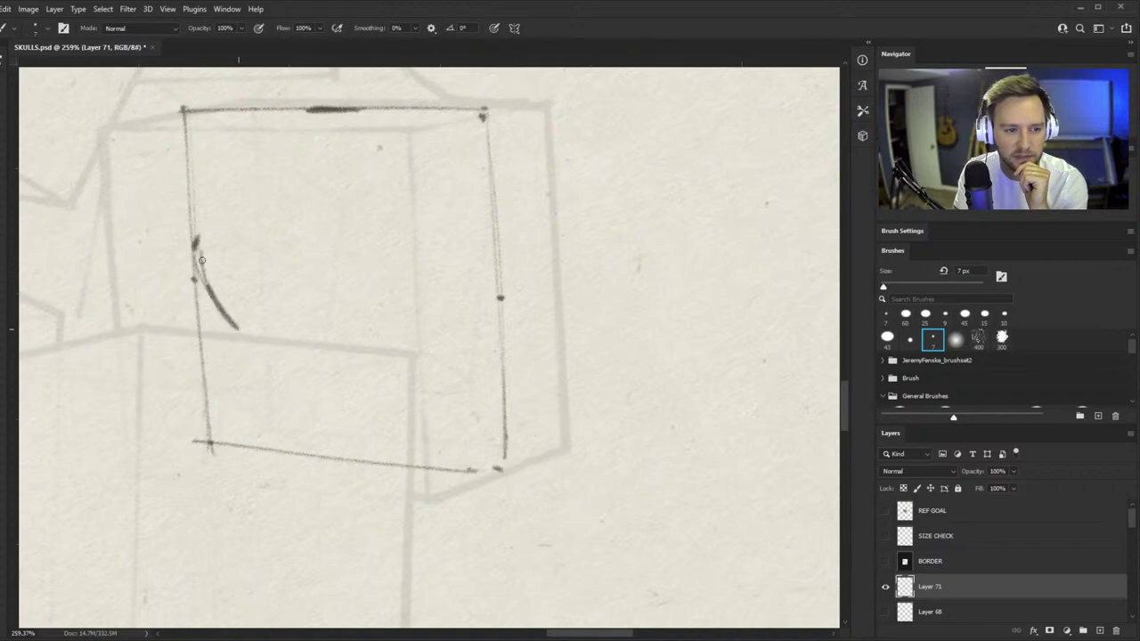
left_click_drag(197, 234, 307, 110)
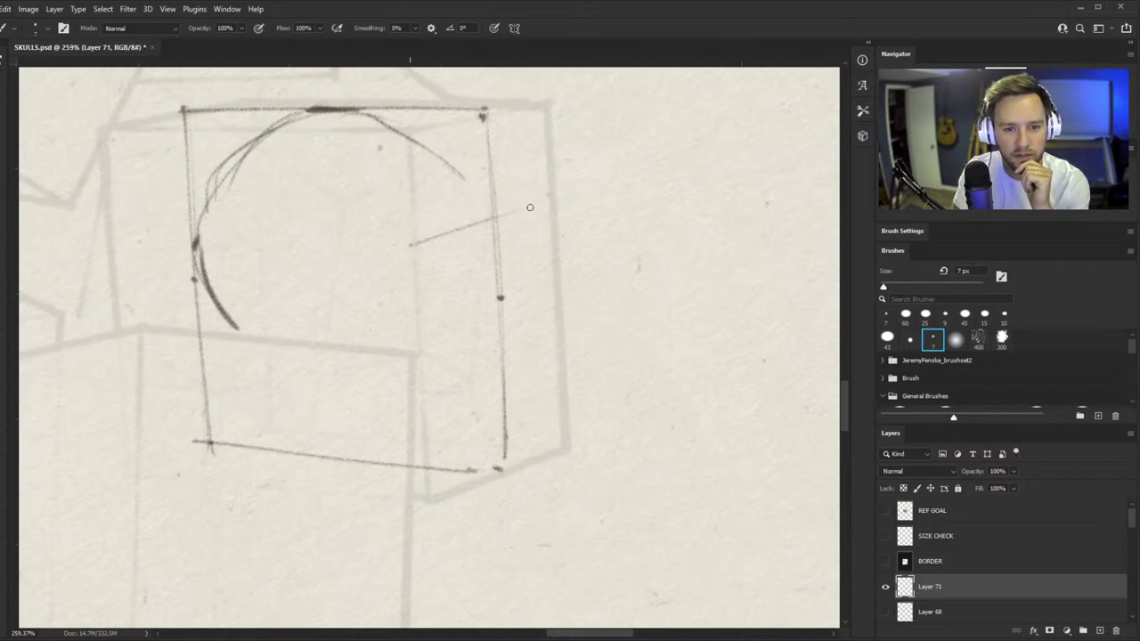
- Try to draw slanted guide lines across the box's narrow side face at two heights
left_click_drag(554, 205, 406, 251)
left_click_drag(410, 384, 560, 334)
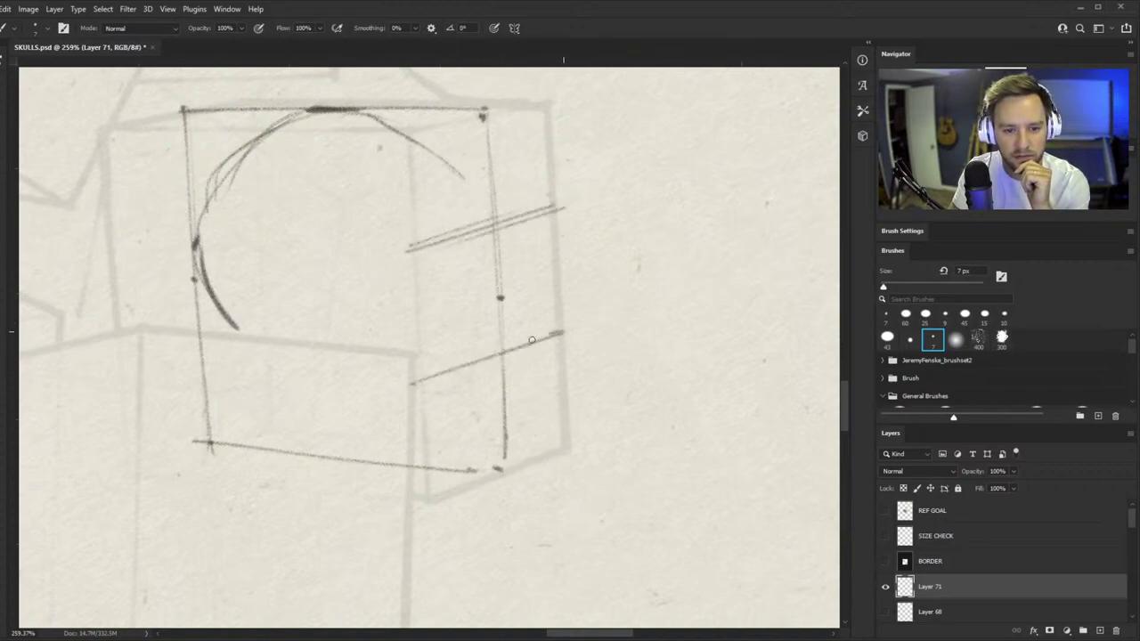
key("e")
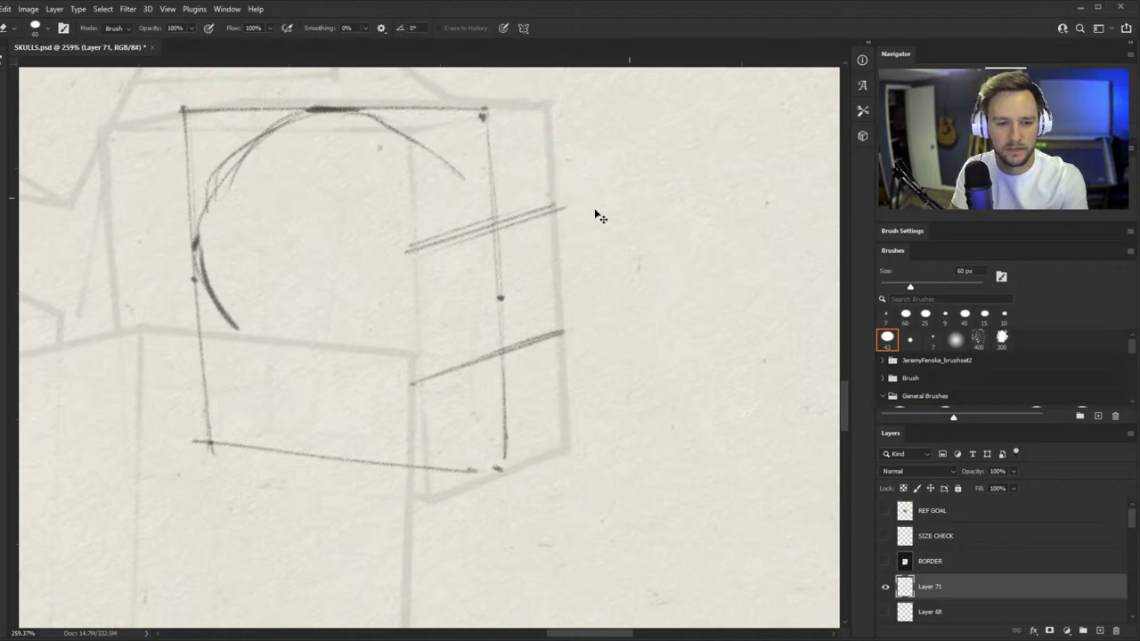
key("ctrl+z")
key("ctrl+z")
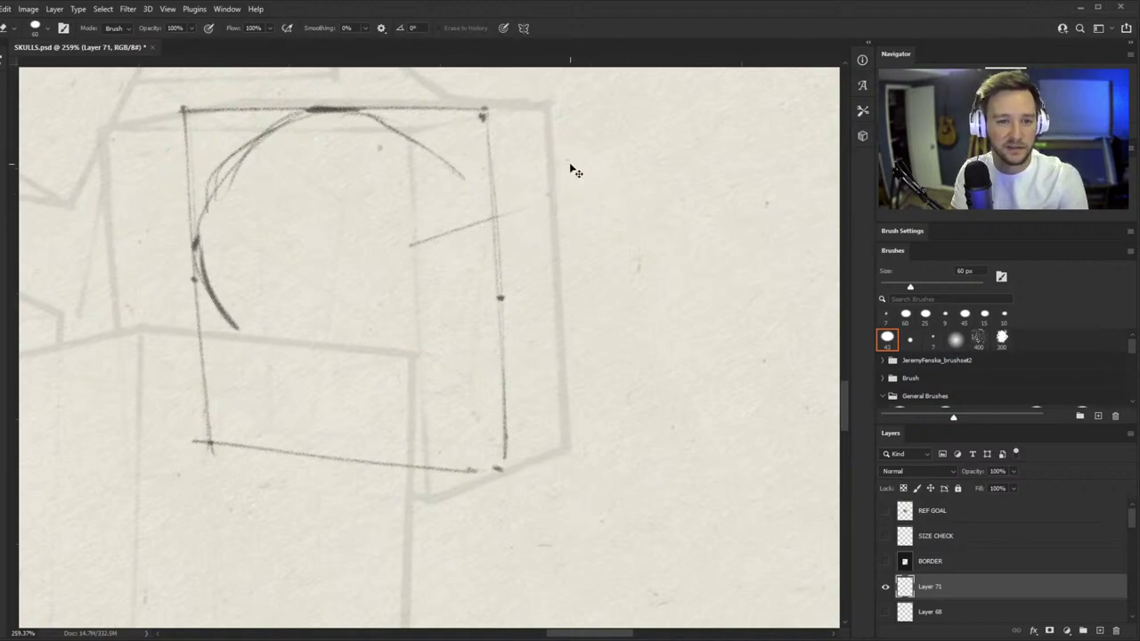
- Draw slanted guide lines at two heights across the box's narrow side face and fade the cranium's front curve with the Eraser
key("b")
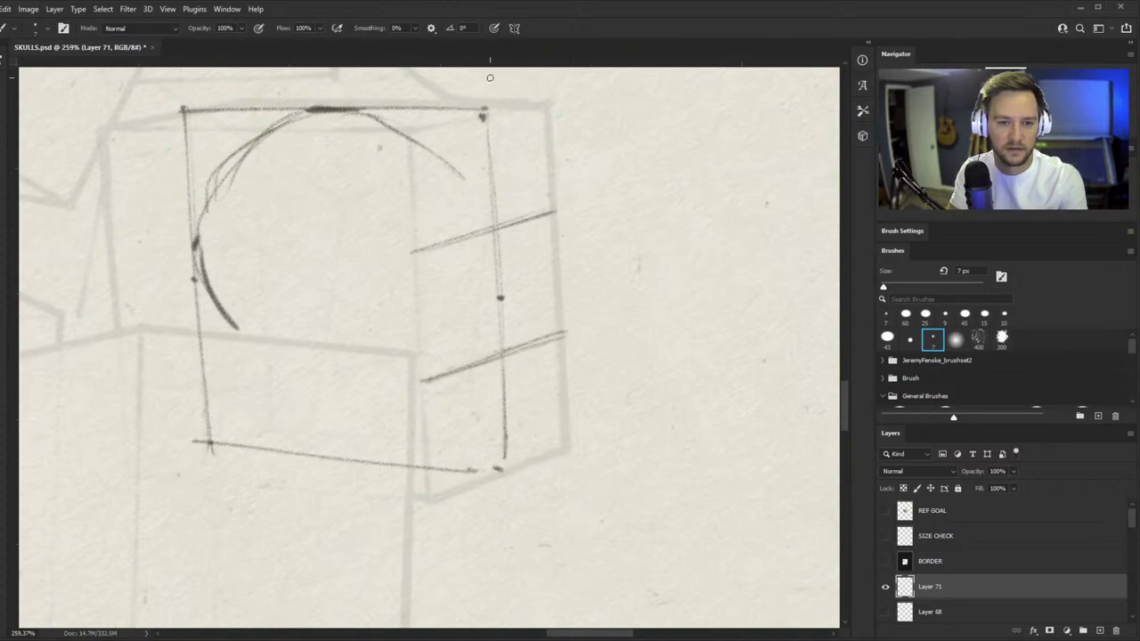
key("e")
mouse_move(425, 176)
left_mouse_down()
mouse_move(371, 158)
mouse_move(423, 179)
left_mouse_up()
key("b")
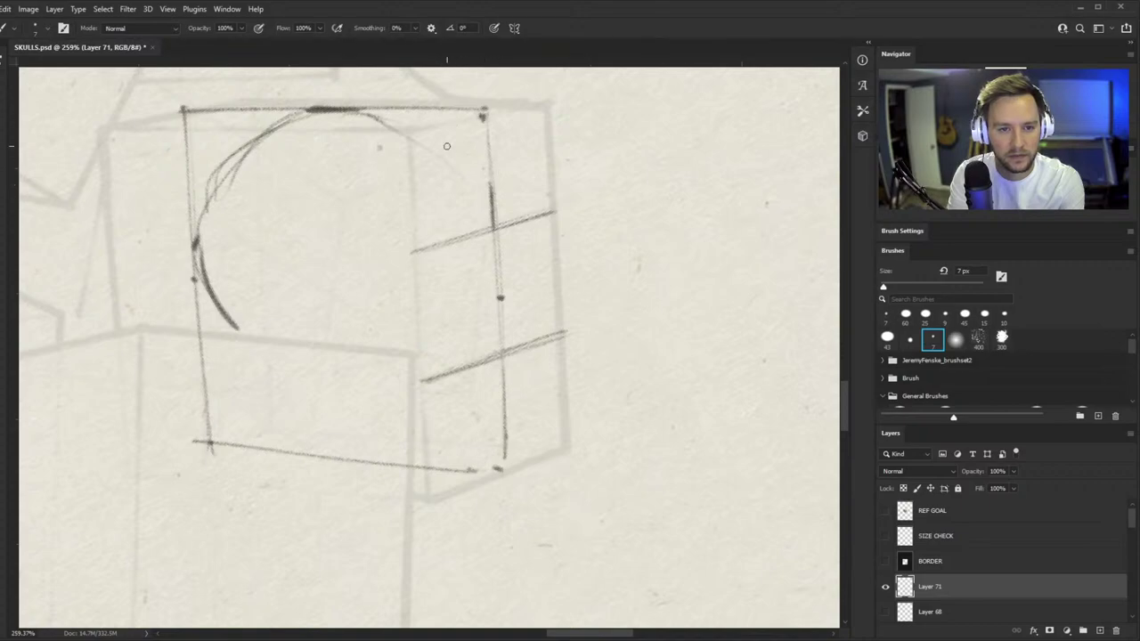
- Try to extend the cranium's front curve from its top down to the upper guide line
left_click_drag(385, 122, 473, 160)
mouse_move(419, 130)
left_mouse_down()
mouse_move(478, 161)
mouse_move(493, 196)
left_mouse_up()
left_click_drag(463, 150, 492, 185)
left_click_drag(431, 131, 465, 148)
left_click_drag(382, 116, 434, 136)
key("e")
mouse_move(436, 177)
left_mouse_down()
mouse_move(440, 136)
mouse_move(477, 157)
mouse_move(466, 181)
mouse_move(497, 148)
mouse_move(499, 207)
mouse_move(480, 171)
mouse_move(493, 226)
left_mouse_up()
- Redraw the forehead curve from the cranium's top down to where the upper guide line crosses the centre plane
key("b")
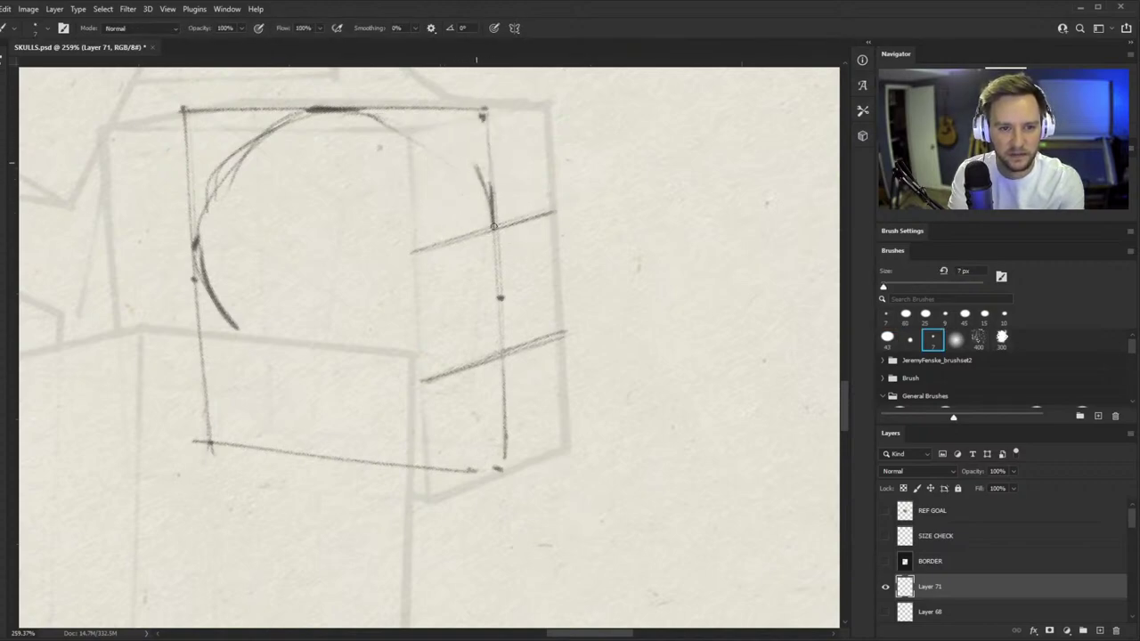
key("e")
key("b")
left_click_drag(474, 164, 498, 223)
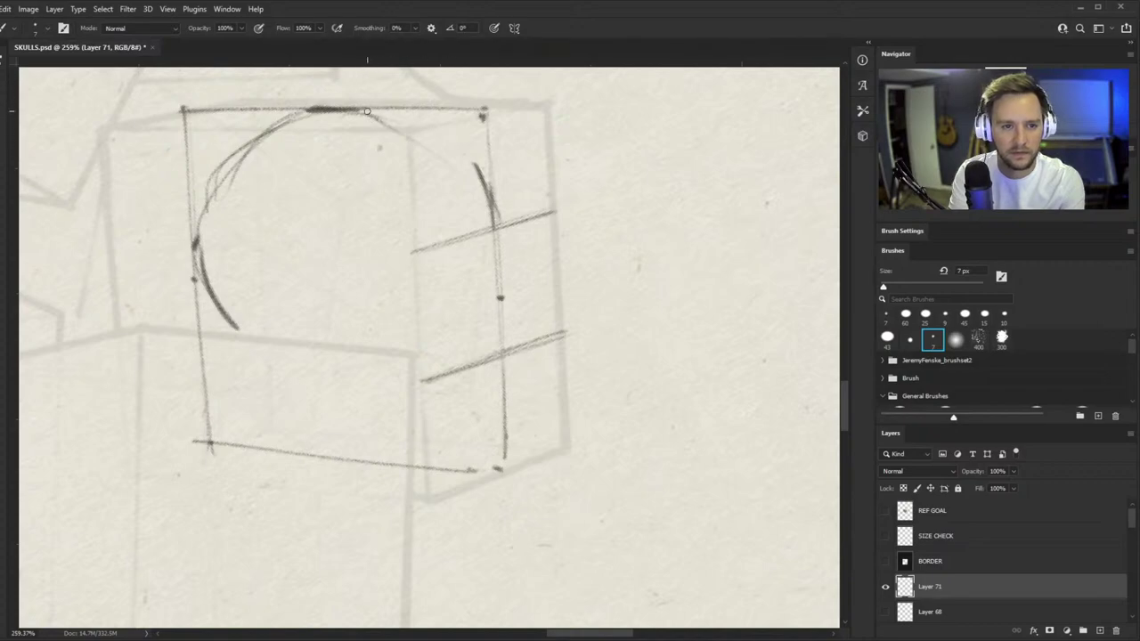
left_click_drag(366, 112, 470, 160)
left_click_drag(423, 132, 471, 166)
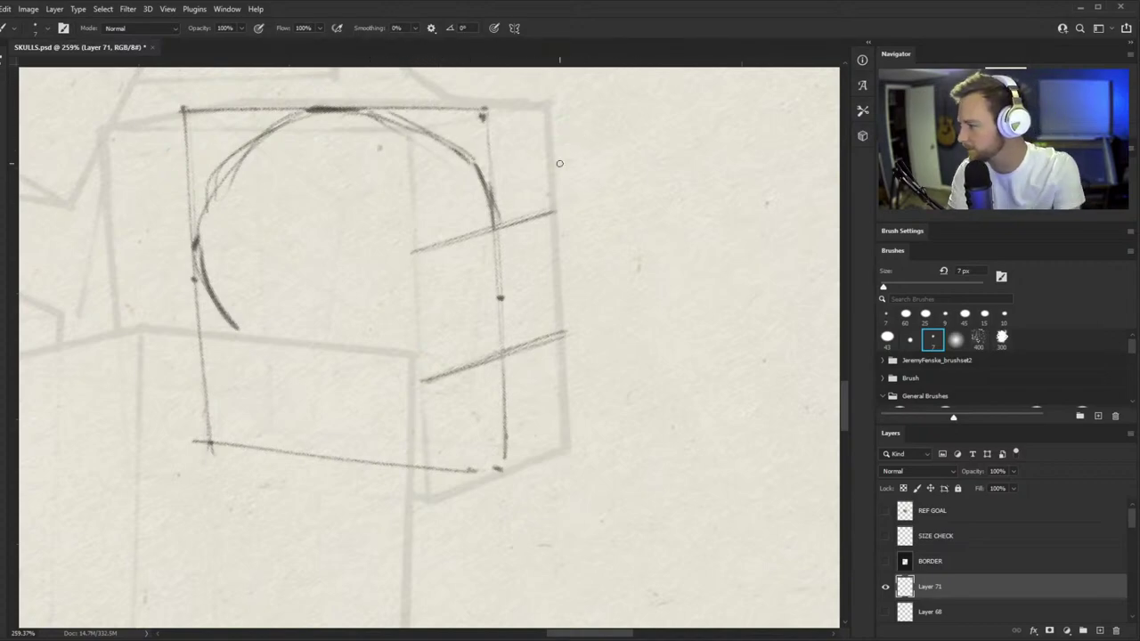
- Erase the stray lines inside the cranium outline and redraw the curve of its upper back
key("z")
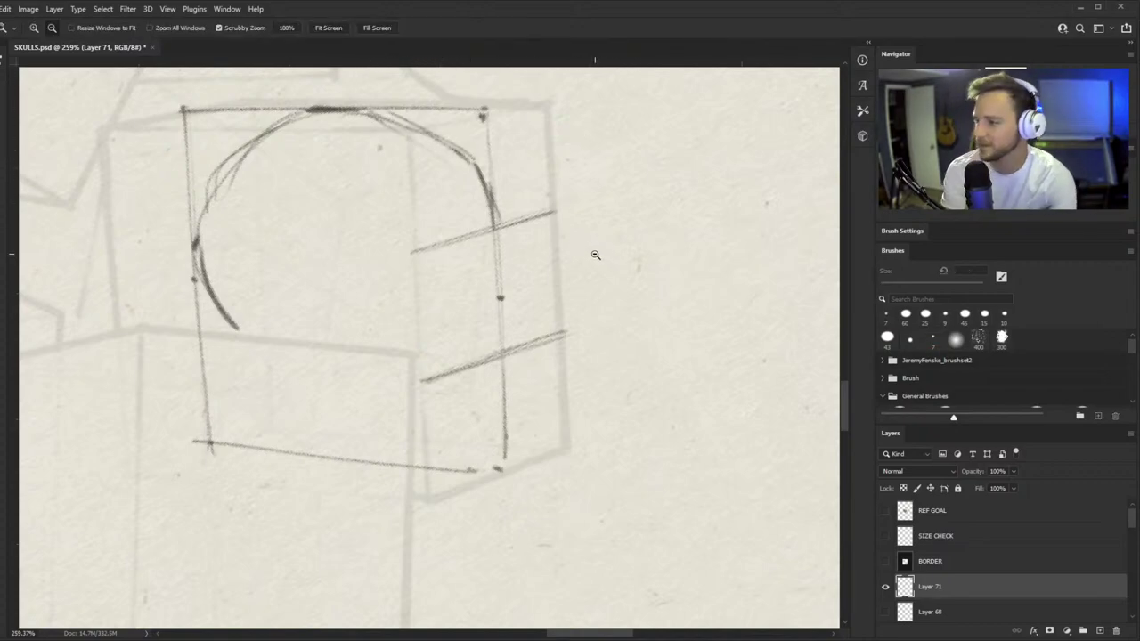
left_click_drag(413, 119, 454, 119)
key("e")
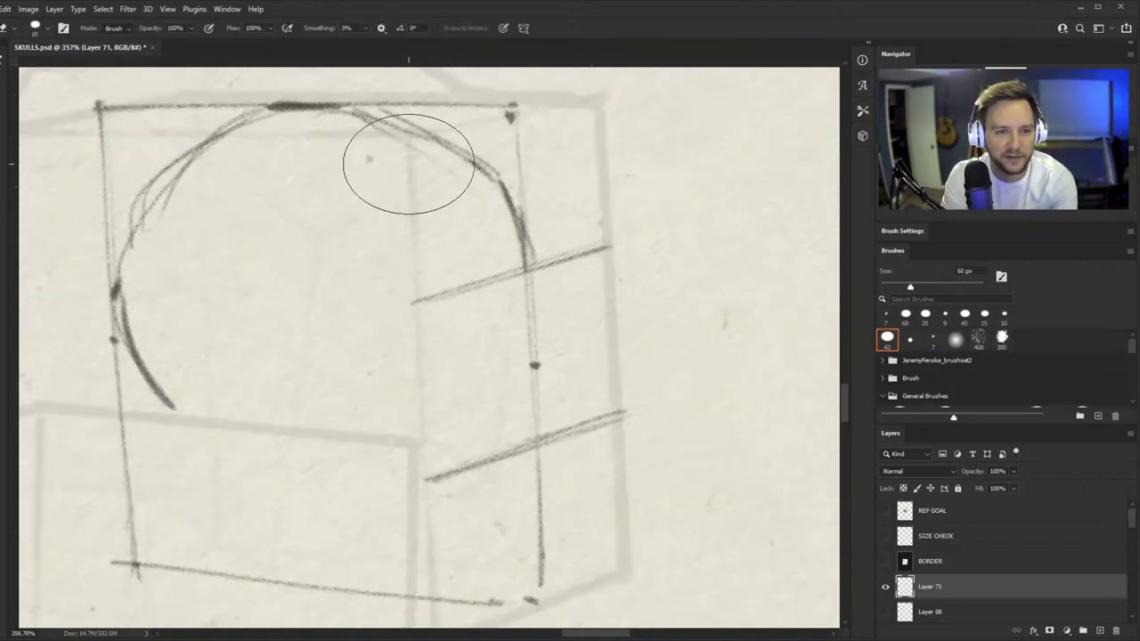
left_click_drag(218, 230, 194, 226)
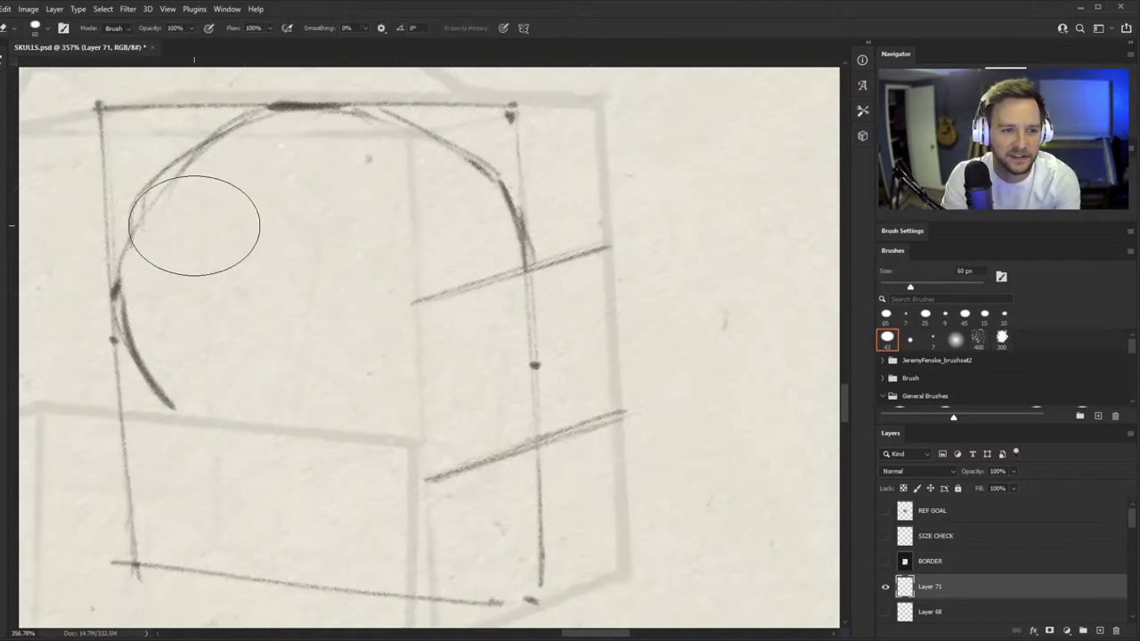
key("b")
left_click_drag(219, 137, 108, 252)
left_click_drag(287, 115, 126, 236)
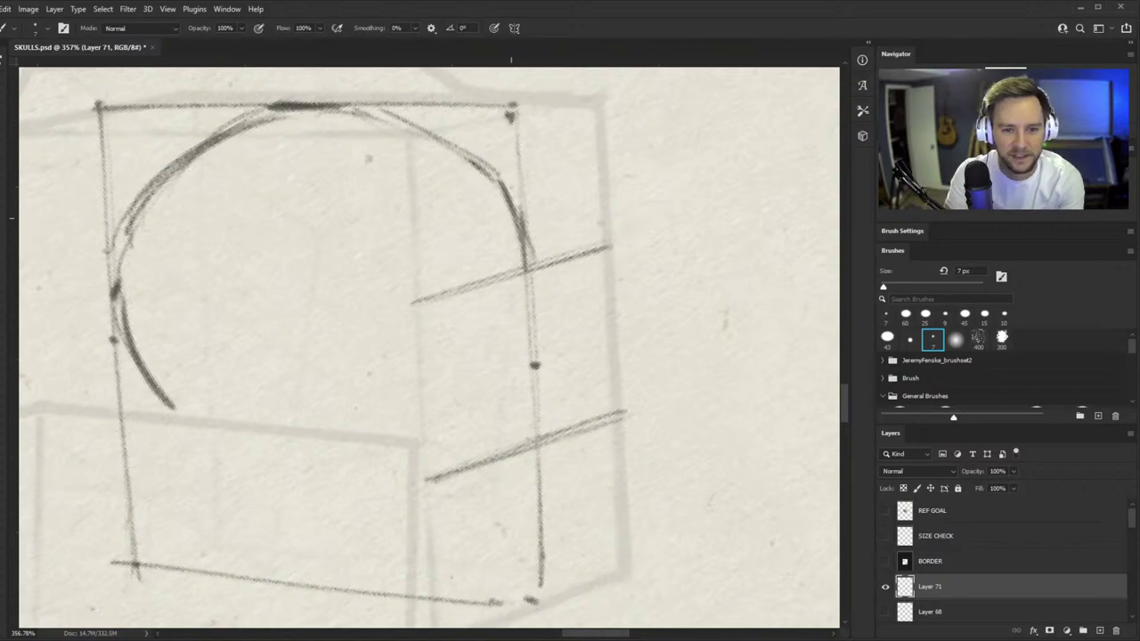
- Sketch the brow indentation, the protruding nasal bone and a teardrop-shaped nasal opening between the two guide lines
mouse_move(524, 284)
left_mouse_down()
mouse_move(525, 318)
mouse_move(530, 270)
mouse_move(522, 288)
mouse_move(537, 337)
mouse_move(522, 292)
mouse_move(521, 302)
mouse_move(547, 348)
mouse_move(508, 415)
left_mouse_up()
mouse_move(541, 356)
left_mouse_down()
mouse_move(512, 424)
mouse_move(520, 433)
mouse_move(554, 417)
mouse_move(550, 352)
mouse_move(552, 406)
left_mouse_up()
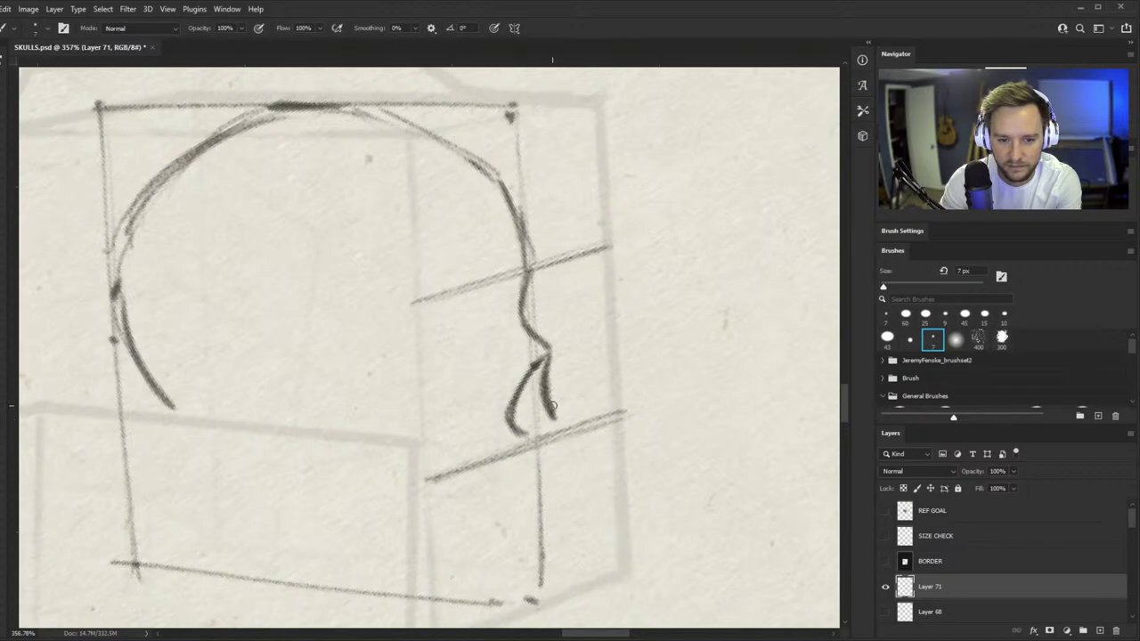
key("ctrl+z")
key("ctrl+z")
key("ctrl+z")
key("ctrl+z")
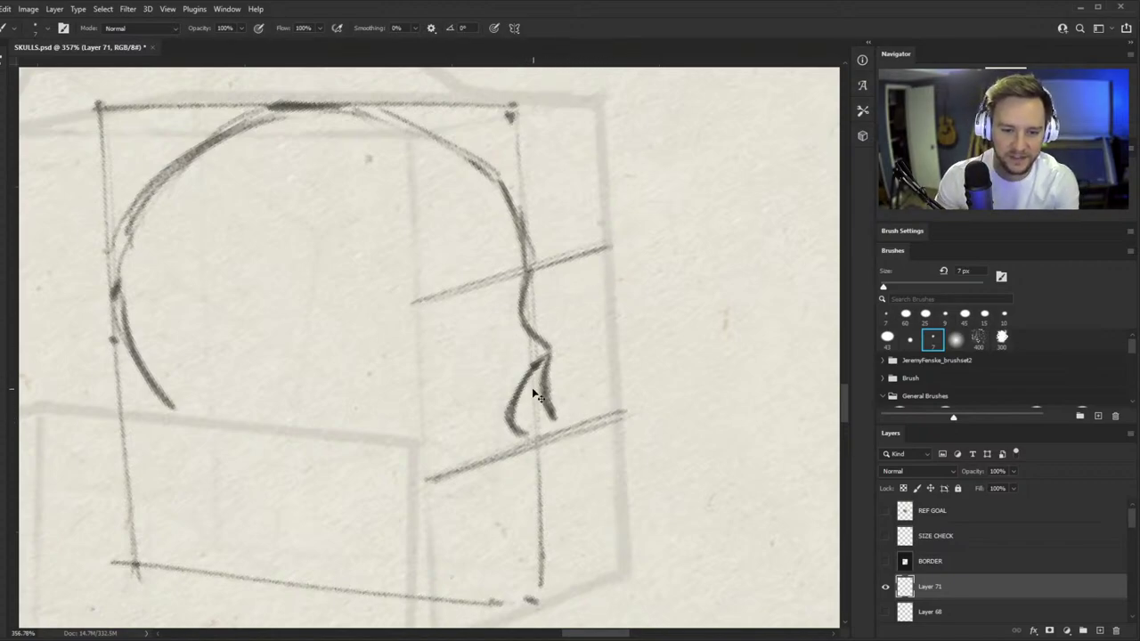
mouse_move(533, 411)
left_mouse_down()
mouse_move(554, 446)
mouse_move(529, 444)
mouse_move(561, 448)
mouse_move(552, 411)
mouse_move(534, 427)
mouse_move(512, 417)
mouse_move(558, 448)
mouse_move(541, 404)
mouse_move(551, 409)
mouse_move(552, 345)
mouse_move(556, 424)
left_mouse_up()
key("b")
left_click_drag(552, 346, 560, 440)
- Darken the profile from the upper guide line to the tip of the nasal bone
key("ctrl+space")
left_click_drag(570, 391, 544, 430)
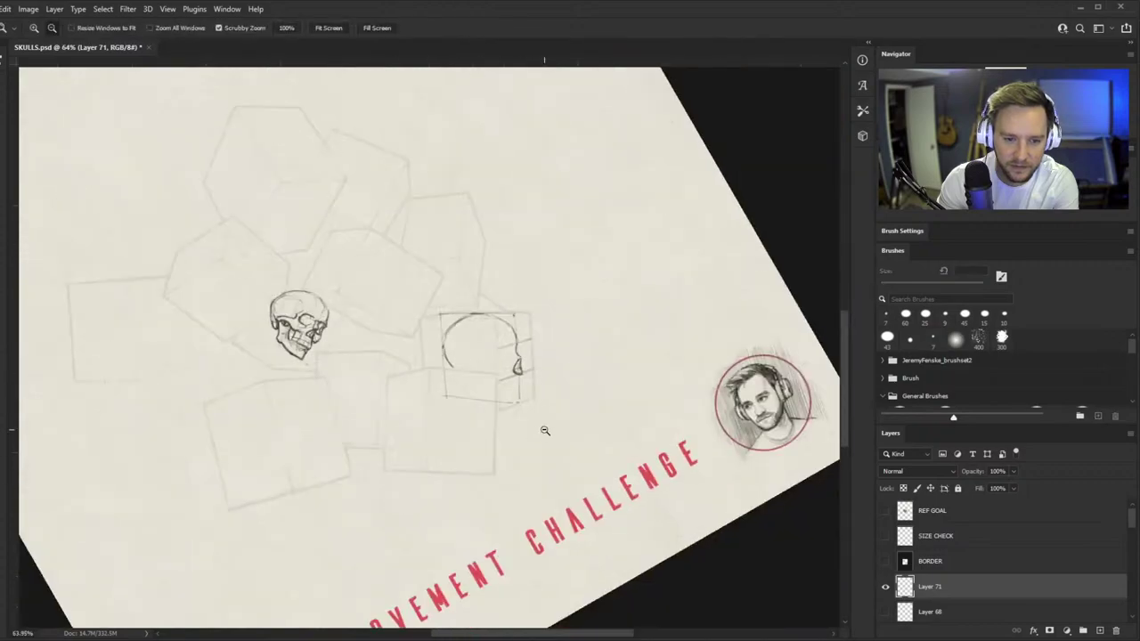
key("ctrl+space")
mouse_move(524, 370)
left_mouse_down()
mouse_move(560, 344)
mouse_move(593, 344)
left_mouse_up()
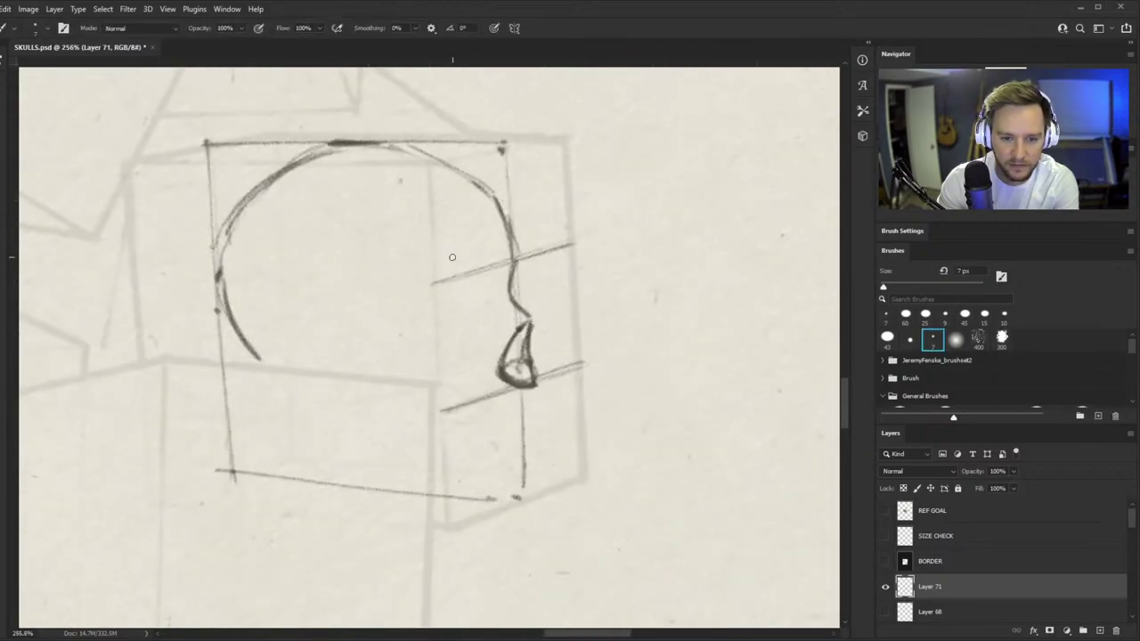
left_click_drag(513, 265, 527, 312)
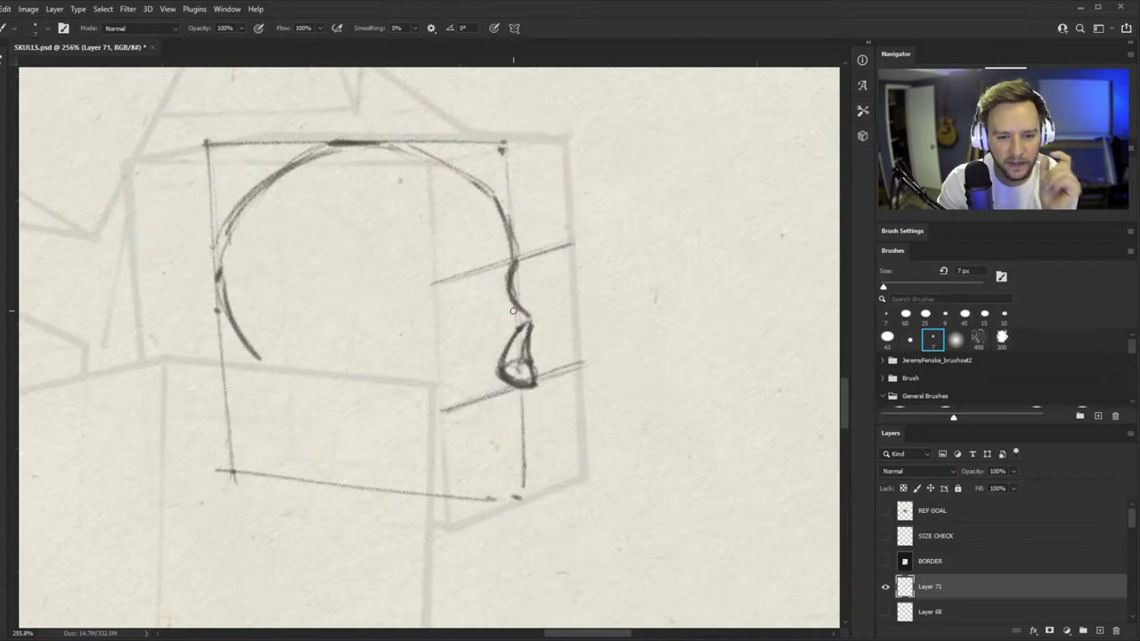
left_click_drag(500, 376, 586, 338)
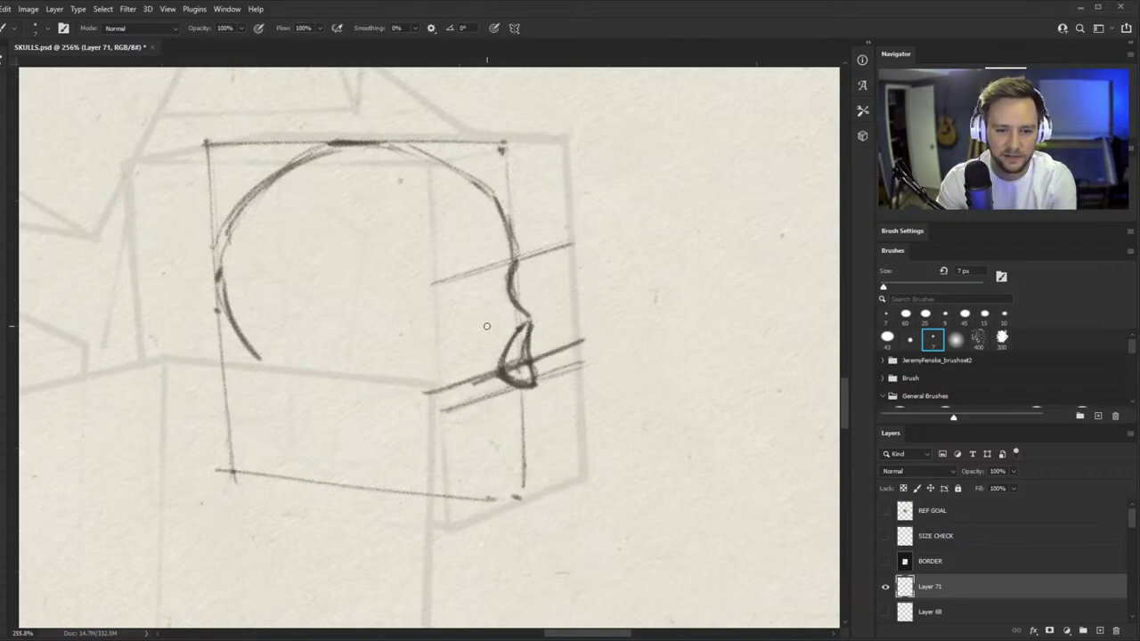
key("ctrl+z")
- Mark the teeth line halfway below the lower guide line and draw the upper jaw profile from the nasal opening to it
key("ctrl+space")
left_click_drag(524, 404, 548, 369)
key("b")
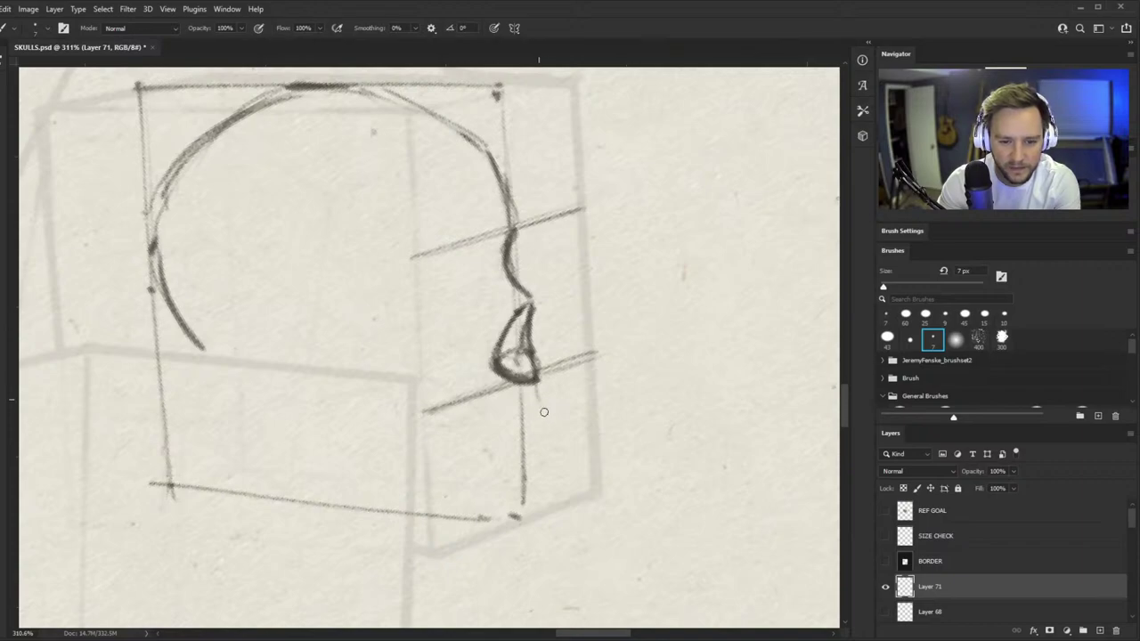
left_click_drag(503, 456, 535, 450)
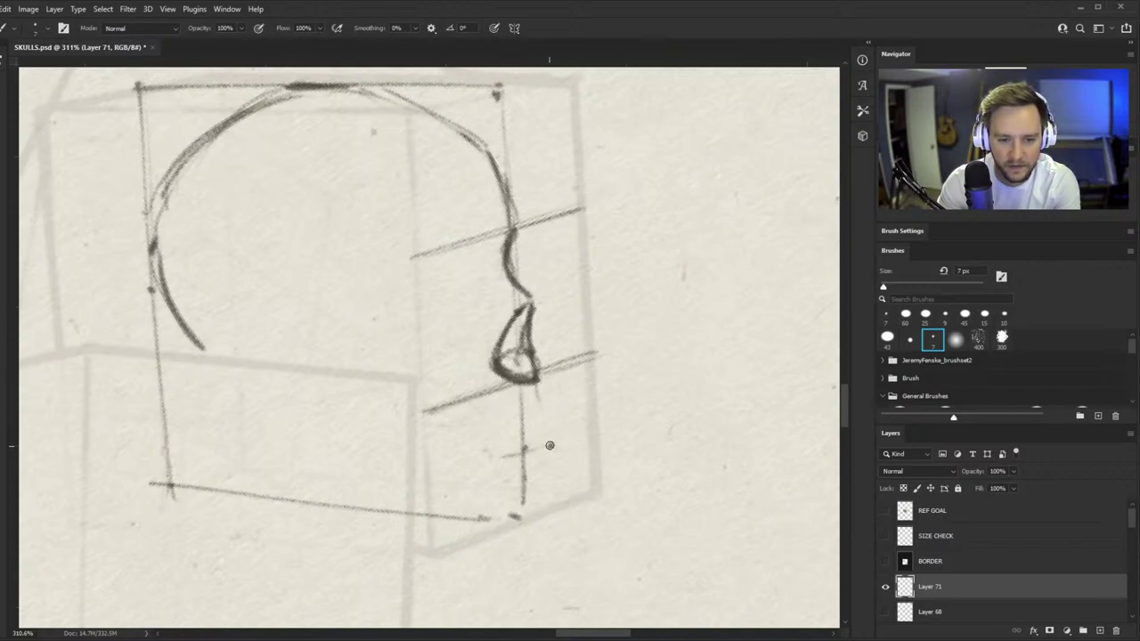
mouse_move(535, 379)
left_mouse_down()
mouse_move(554, 451)
mouse_move(548, 442)
mouse_move(571, 438)
mouse_move(535, 454)
mouse_move(625, 444)
mouse_move(514, 459)
mouse_move(545, 449)
left_mouse_up()
key("ctrl+space")
key("ctrl+space")
left_click_drag(500, 382, 458, 435)
left_click_drag(528, 402, 574, 344)
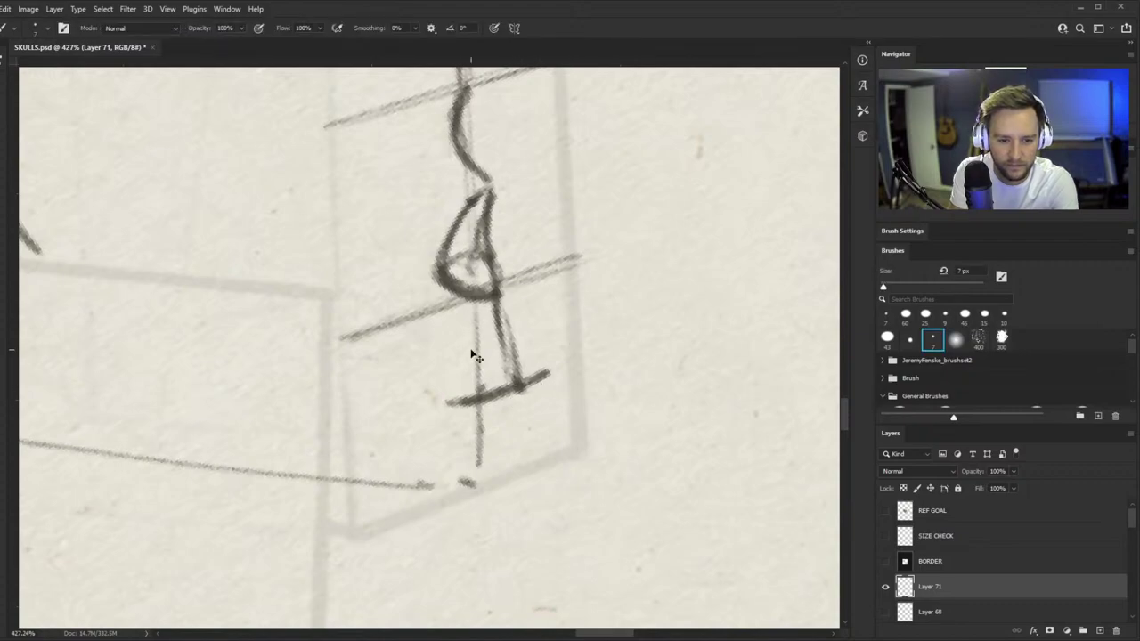
- Lighten the jaw construction with the Eraser and redraw the slanted teeth line
key("ctrl+z")
key("e")
mouse_move(543, 420)
left_mouse_down()
mouse_move(599, 420)
mouse_move(582, 423)
left_mouse_up()
key("b")
key("ctrl+space")
left_click_drag(541, 388, 562, 386)
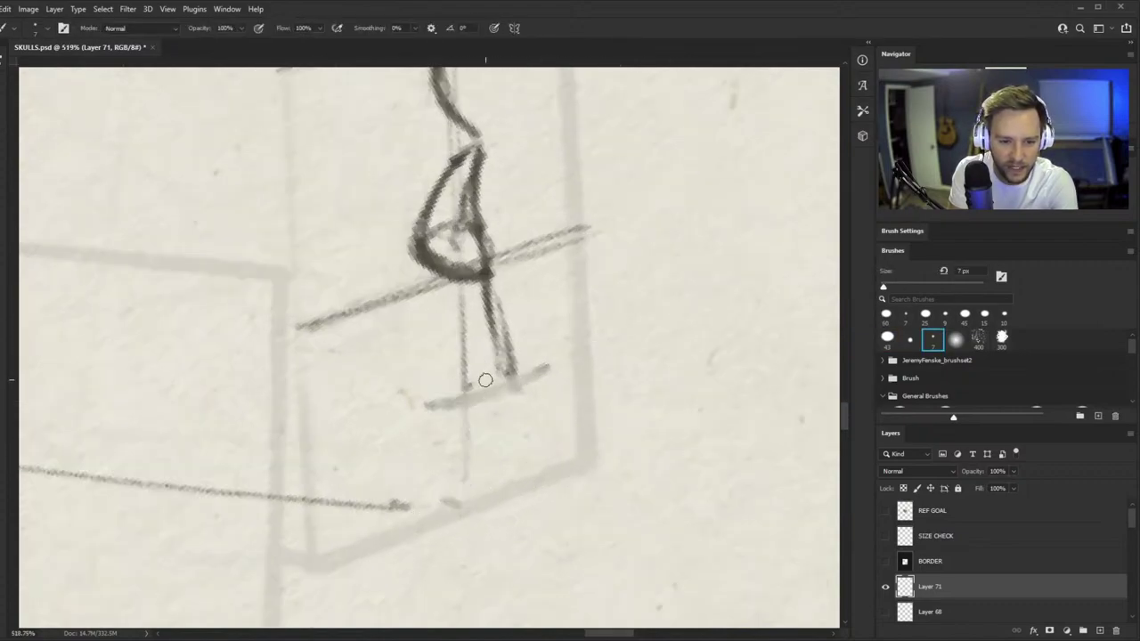
mouse_move(423, 405)
left_mouse_down()
mouse_move(543, 371)
mouse_move(441, 407)
mouse_move(541, 361)
mouse_move(501, 407)
mouse_move(582, 364)
left_mouse_up()
- Darken the upper jaw profile and add the front of the lower jaw with a curved chin line along the box's lower edge
key("ctrl+space")
key("e")
key("b")
left_click_drag(493, 299, 511, 380)
mouse_move(445, 398)
left_mouse_down()
mouse_move(542, 366)
mouse_move(481, 391)
mouse_move(500, 406)
mouse_move(479, 473)
left_mouse_up()
left_click_drag(411, 488, 512, 454)
left_click_drag(545, 384, 436, 448)
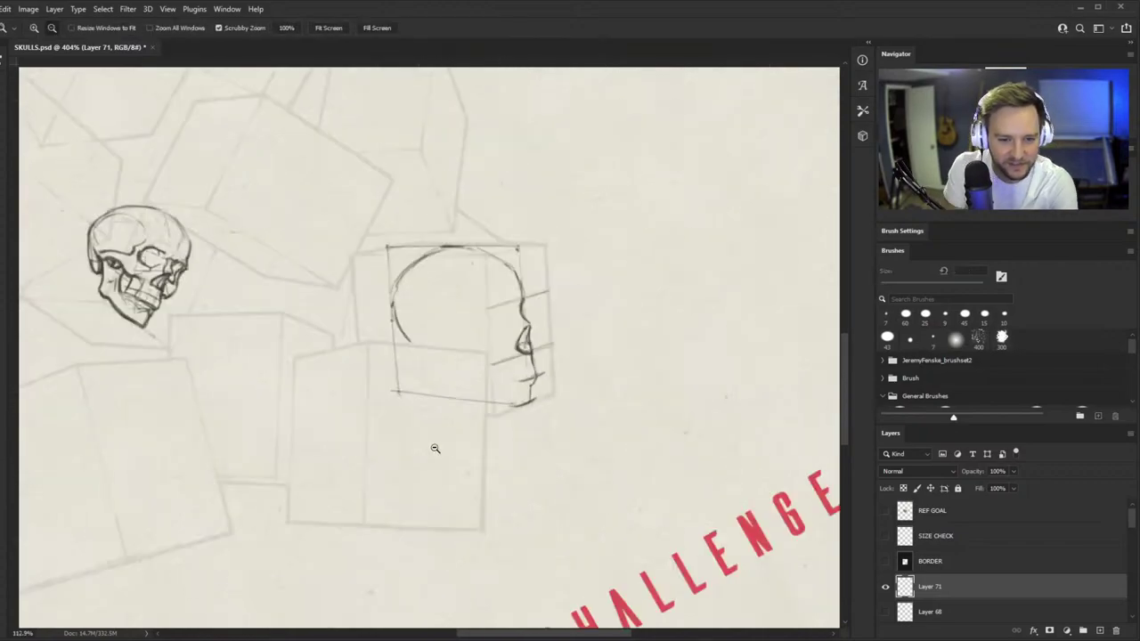
- Draw a heavy brow line along the upper guide line, marking its far end with a dot
left_click_drag(534, 345, 598, 321)
scroll(443, 336, "up", 2)
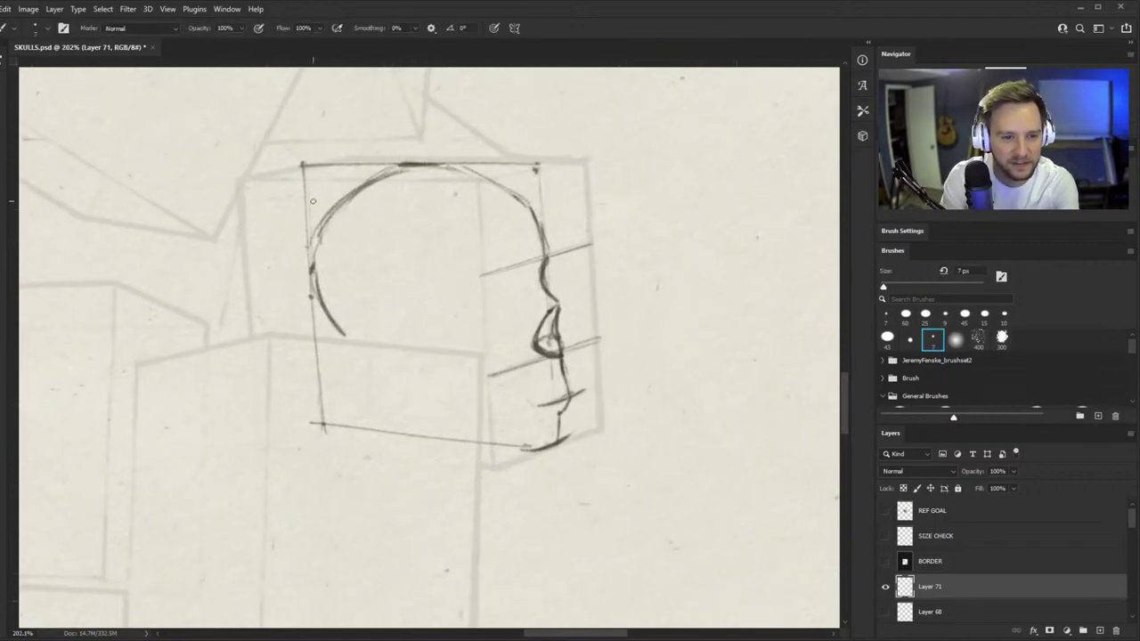
key("b")
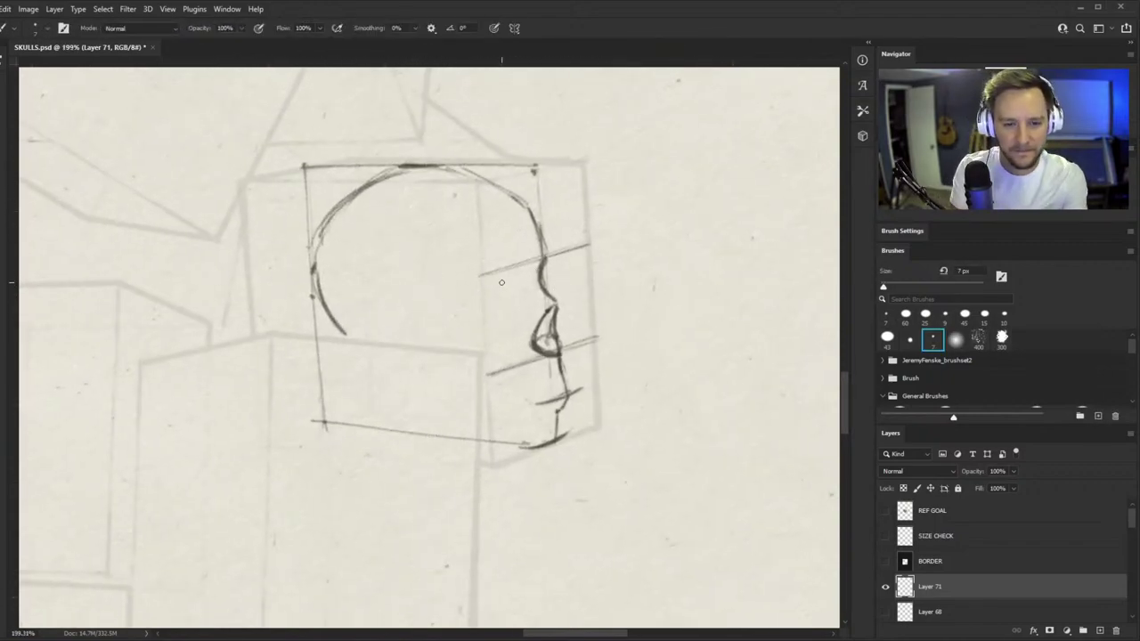
left_click_drag(481, 276, 563, 254)
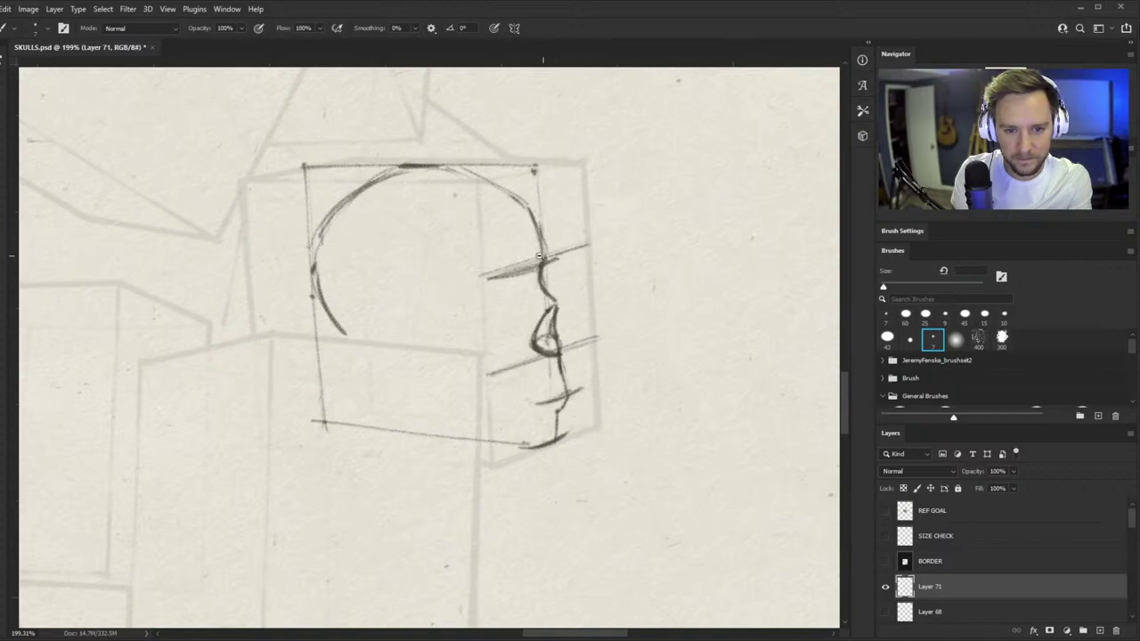
scroll(534, 260, "up", 2)
mouse_move(484, 279)
left_mouse_down()
mouse_move(587, 249)
mouse_move(477, 285)
left_mouse_up()
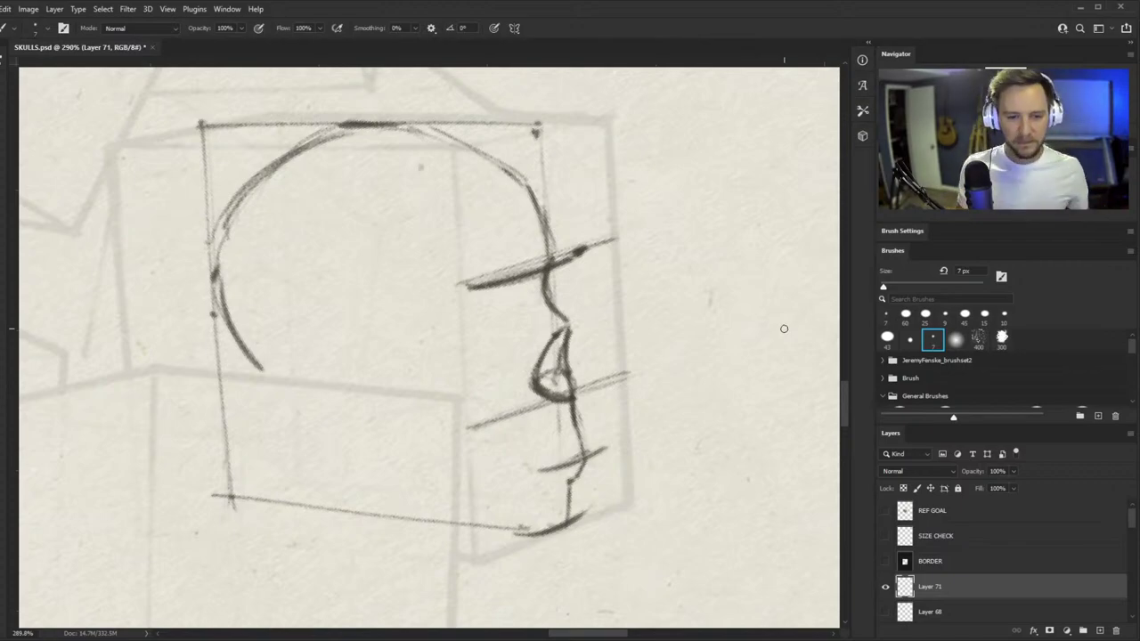
- Trace the lower edge of the box's large near face over the grey guide and begin its rear vertical edge
scroll(430, 294, "down", 2)
scroll(434, 325, "up", 2)
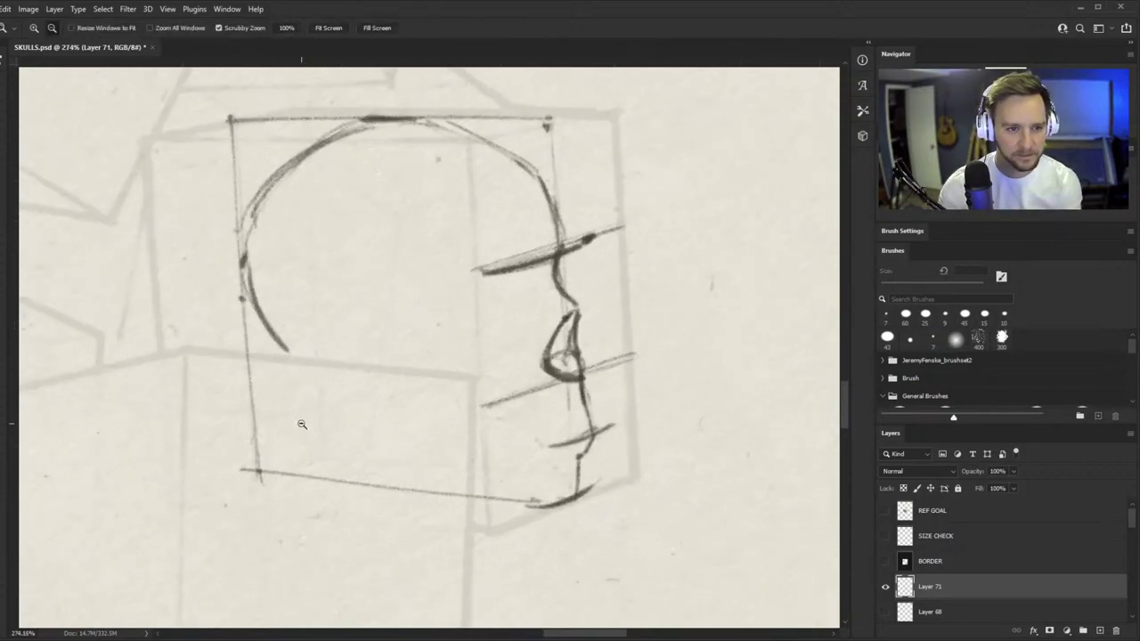
scroll(376, 408, "down", 1)
mouse_move(211, 485)
left_mouse_down()
mouse_move(479, 512)
mouse_move(210, 485)
left_mouse_up()
key("r")
mouse_move(675, 377)
left_mouse_down()
mouse_move(537, 152)
mouse_move(521, 147)
left_mouse_up()
key("alt+space")
left_click_drag(525, 493, 493, 496)
left_click_drag(574, 557, 662, 517)
key("alt+space")
left_click_drag(409, 604, 432, 585)
- Complete the rear and front vertical edges of the box's near face, marking the lower corners
scroll(425, 564, "down", 2)
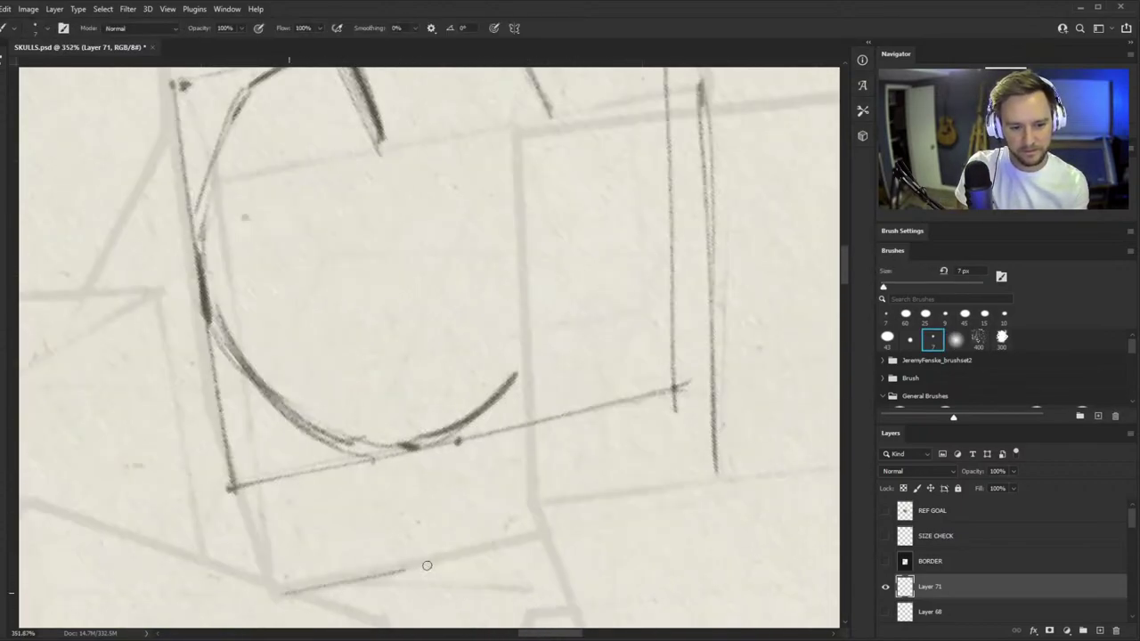
scroll(464, 445, "down", 4)
scroll(519, 357, "up", 3)
left_click_drag(310, 376, 616, 314)
key("alt+space")
left_click_drag(507, 349, 473, 379)
key("r")
left_click_drag(592, 367, 519, 493)
left_click_drag(614, 383, 492, 521)
key("alt+space")
mouse_move(354, 433)
left_mouse_down()
mouse_move(452, 407)
mouse_move(603, 421)
mouse_move(575, 333)
left_mouse_up()
key("r")
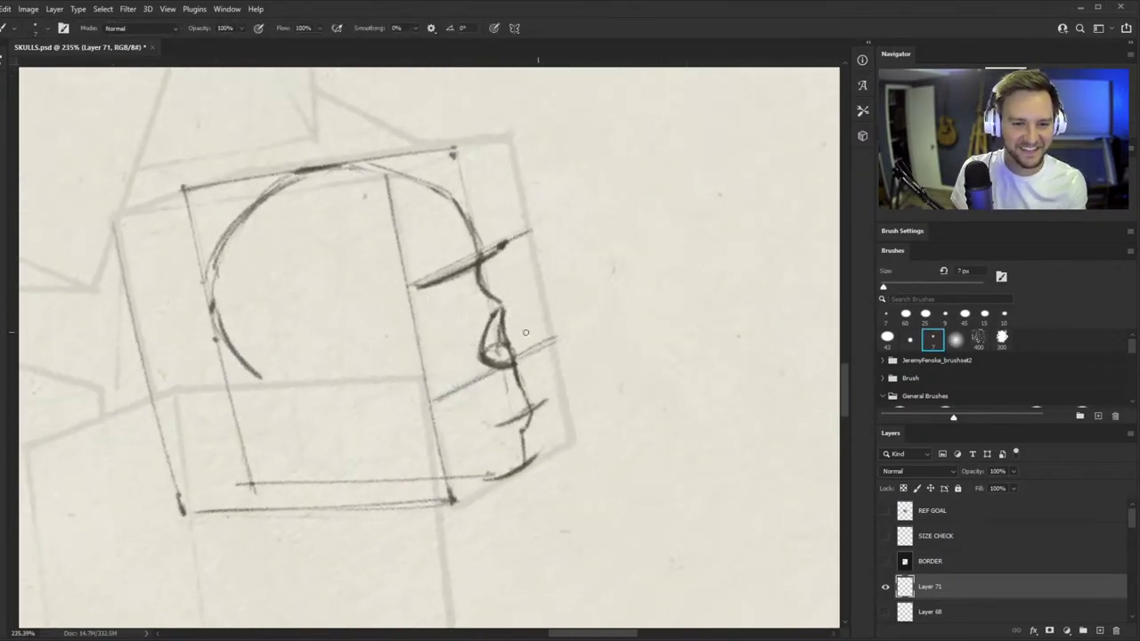
- Tick the back of the cranium curve and outline the box's narrow top face from its near rear corner to its far front corner
key("ctrl+space")
left_click_drag(381, 362, 423, 343)
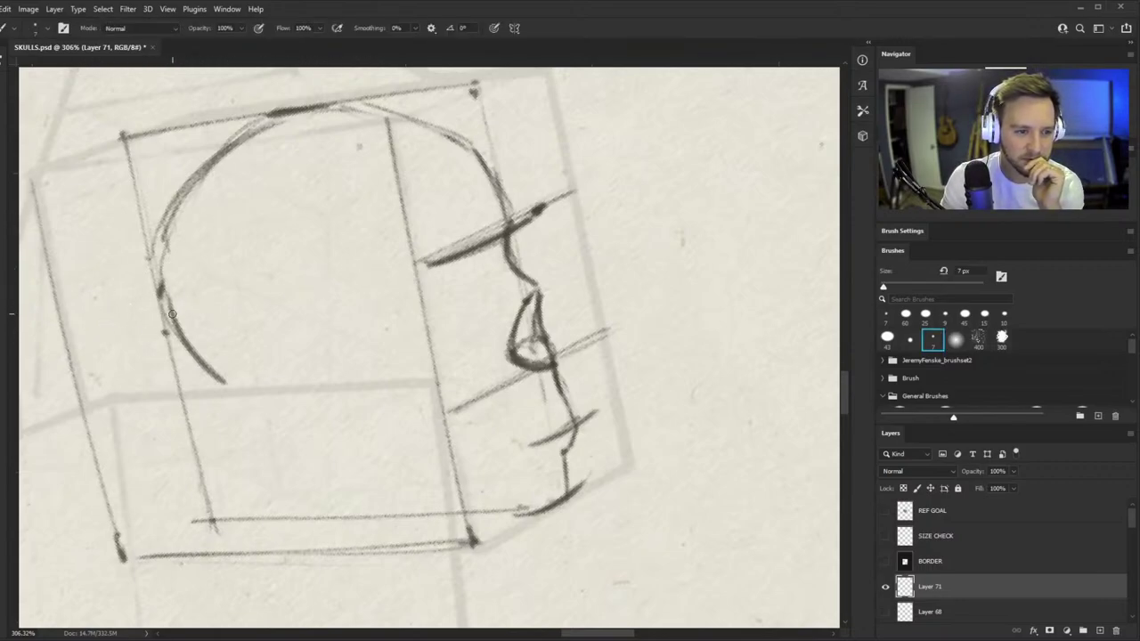
left_click_drag(172, 313, 186, 318)
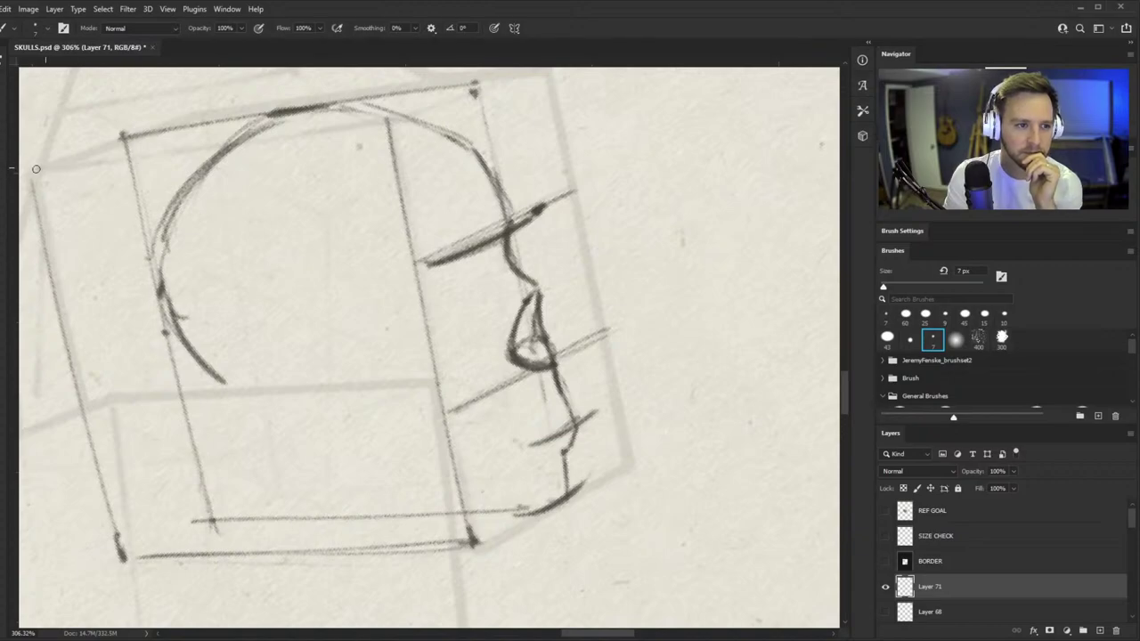
mouse_move(36, 168)
left_mouse_down()
mouse_move(205, 114)
mouse_move(37, 170)
mouse_move(392, 120)
mouse_move(561, 64)
left_mouse_up()
left_click_drag(170, 123, 551, 68)
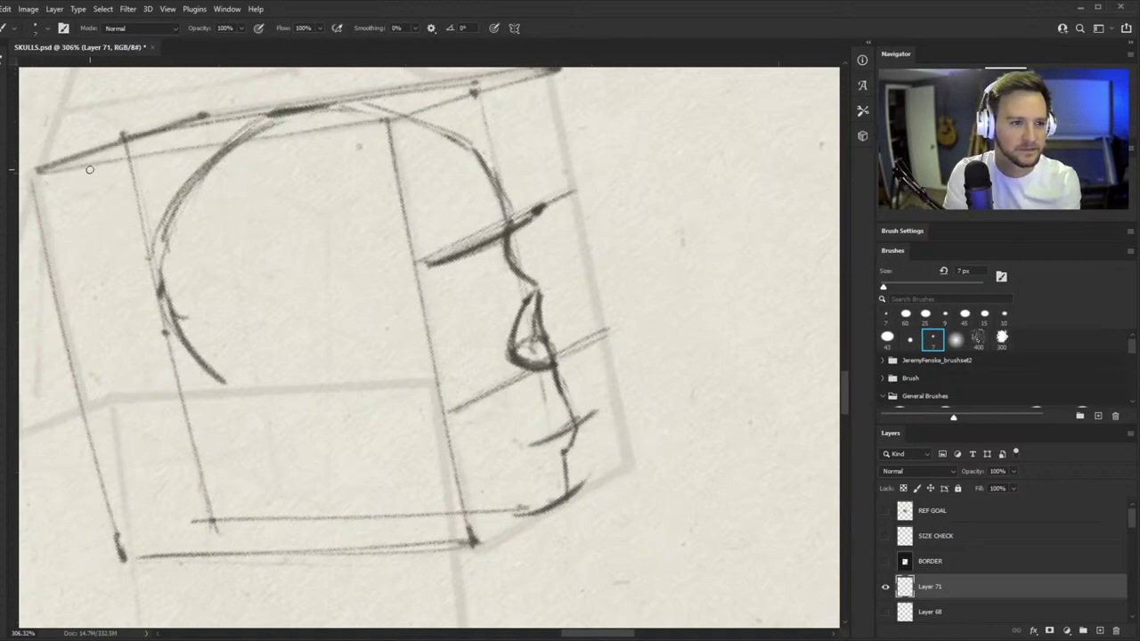
- Sketch a flattened ellipse inside the box's top face for the cranium seen from above
left_click_drag(126, 159, 269, 111)
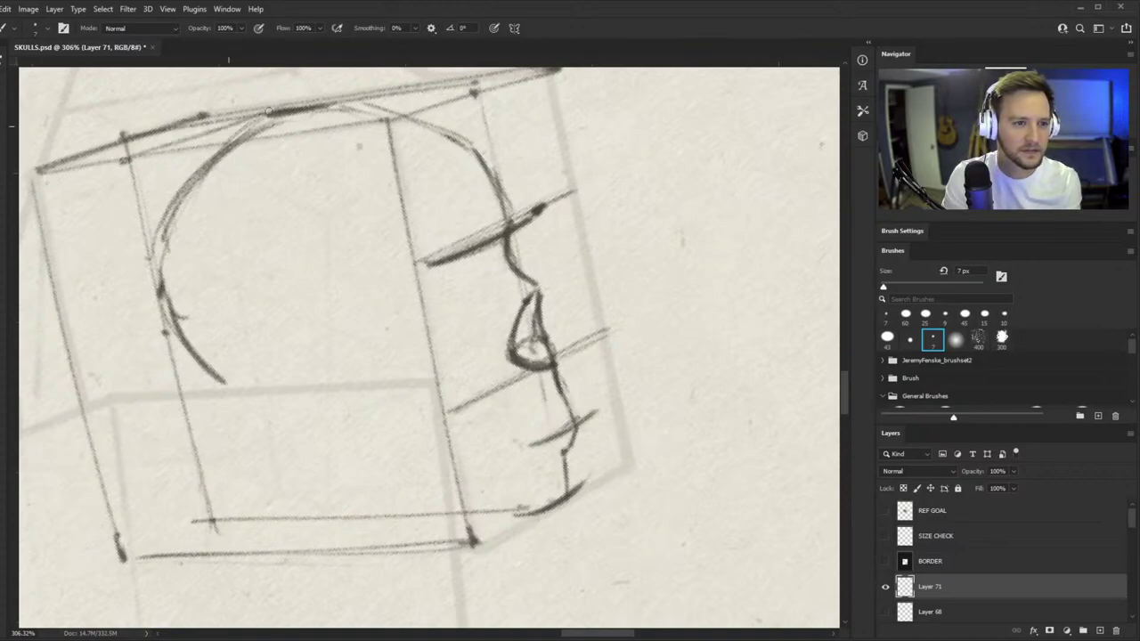
mouse_move(112, 159)
left_mouse_down()
mouse_move(273, 109)
mouse_move(155, 138)
mouse_move(431, 101)
mouse_move(525, 75)
mouse_move(284, 109)
mouse_move(108, 160)
mouse_move(503, 79)
mouse_move(350, 98)
left_mouse_up()
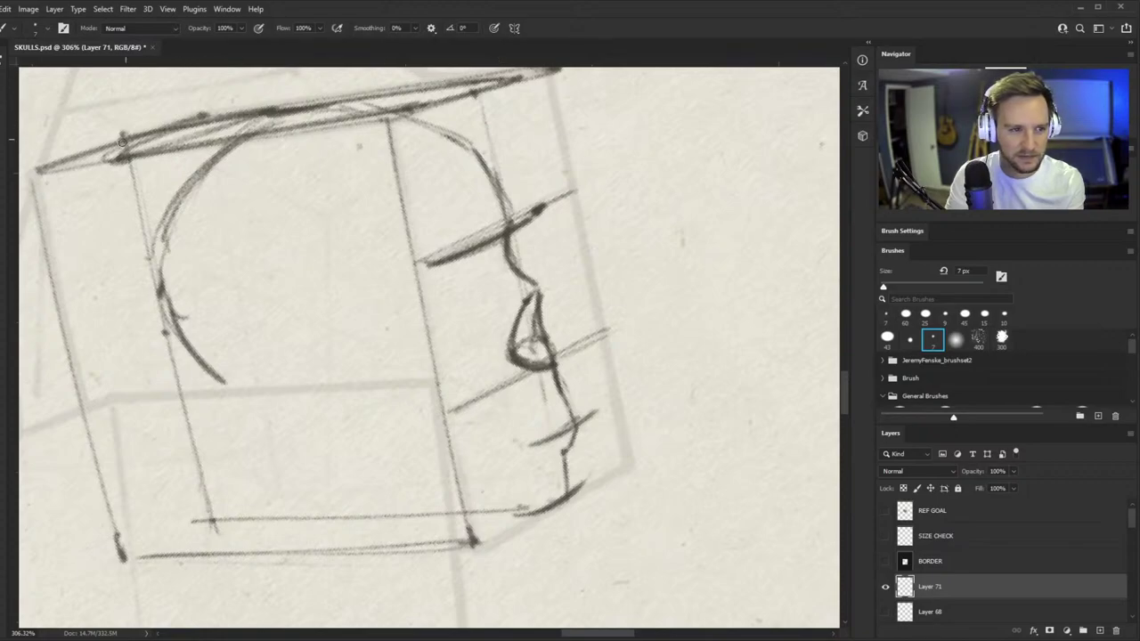
left_click_drag(117, 160, 133, 144)
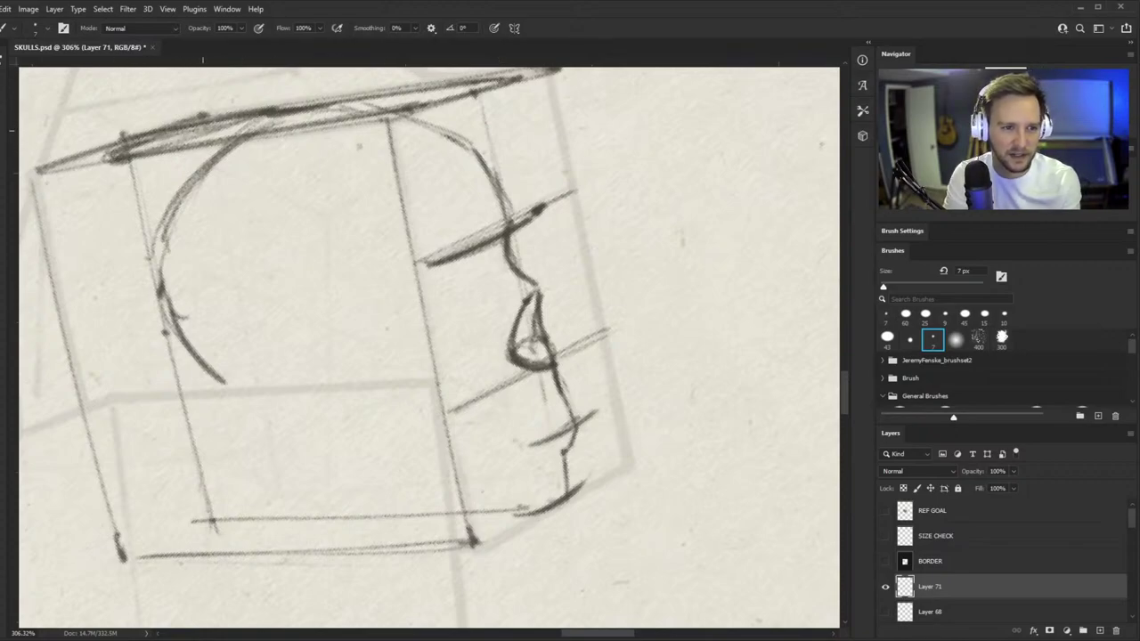
- Erase the nasal opening, the middle of the nose-base line and the profile between the nose bridge and mouth line
key("z")
left_click_drag(285, 243, 253, 244)
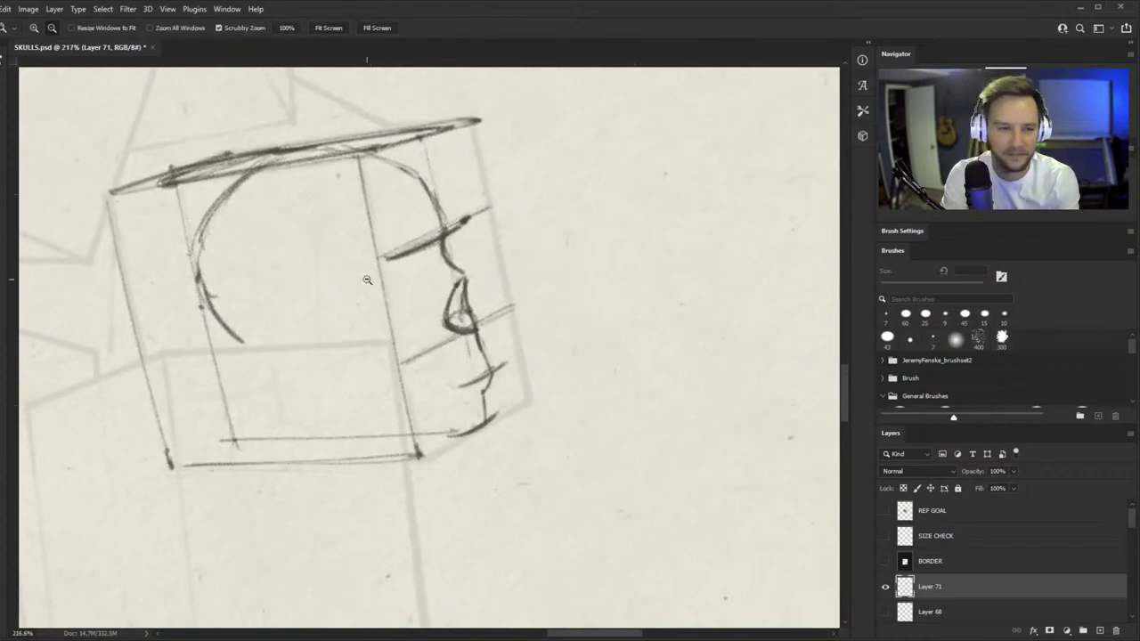
key("r")
left_click_drag(479, 271, 491, 279)
key("z")
left_click_drag(423, 303, 467, 210)
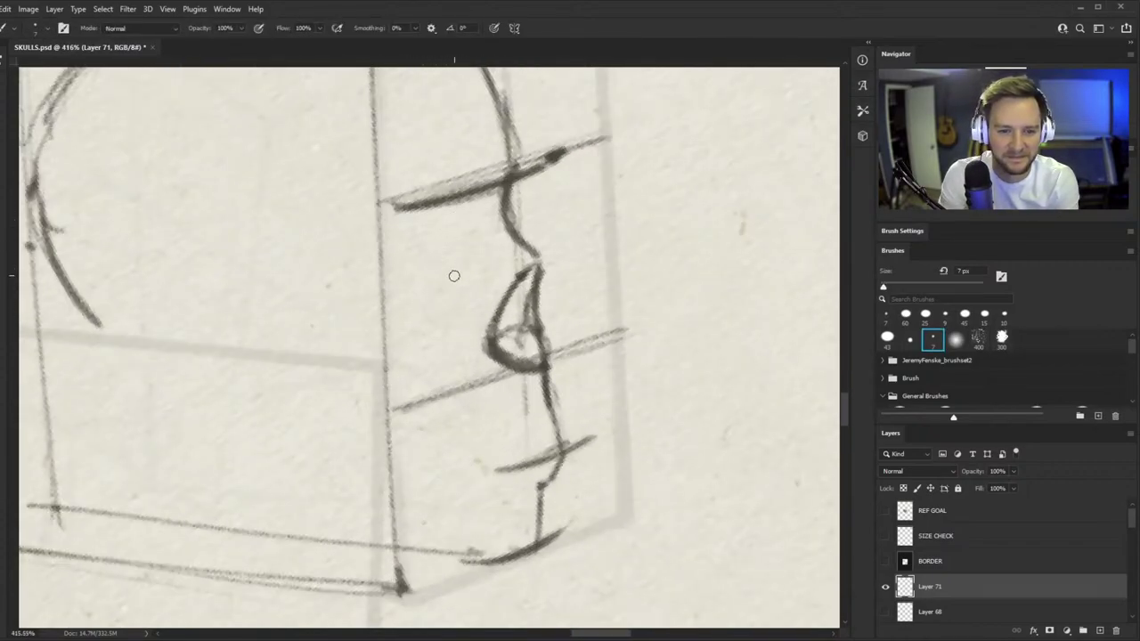
mouse_move(454, 276)
left_mouse_down()
mouse_move(423, 336)
mouse_move(353, 349)
mouse_move(387, 374)
left_mouse_up()
key("z")
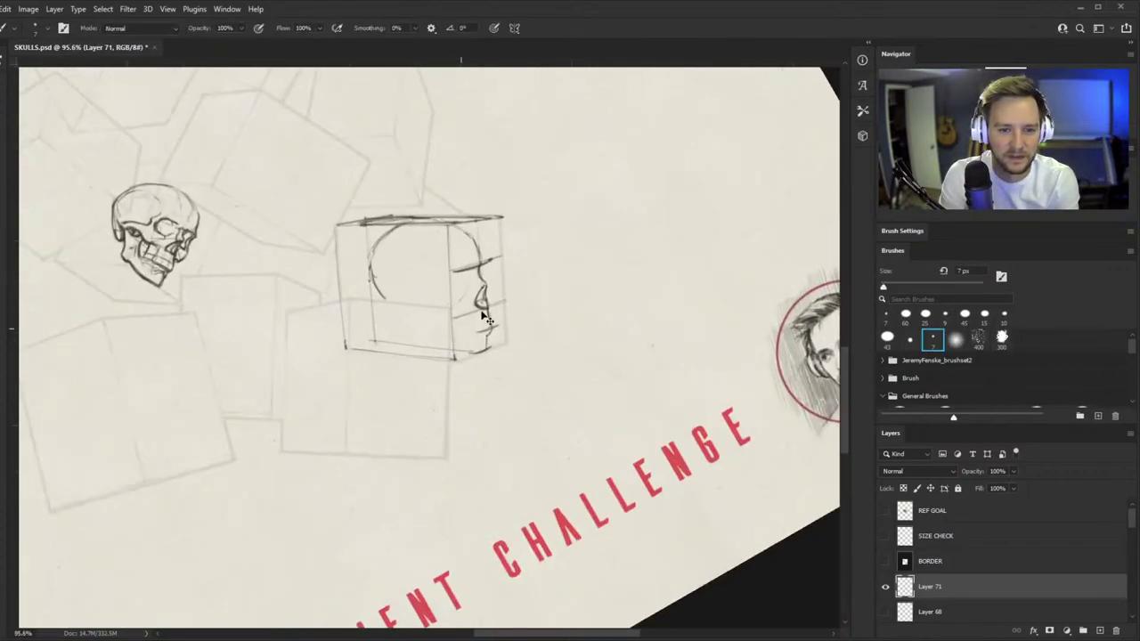
left_click_drag(485, 316, 536, 169)
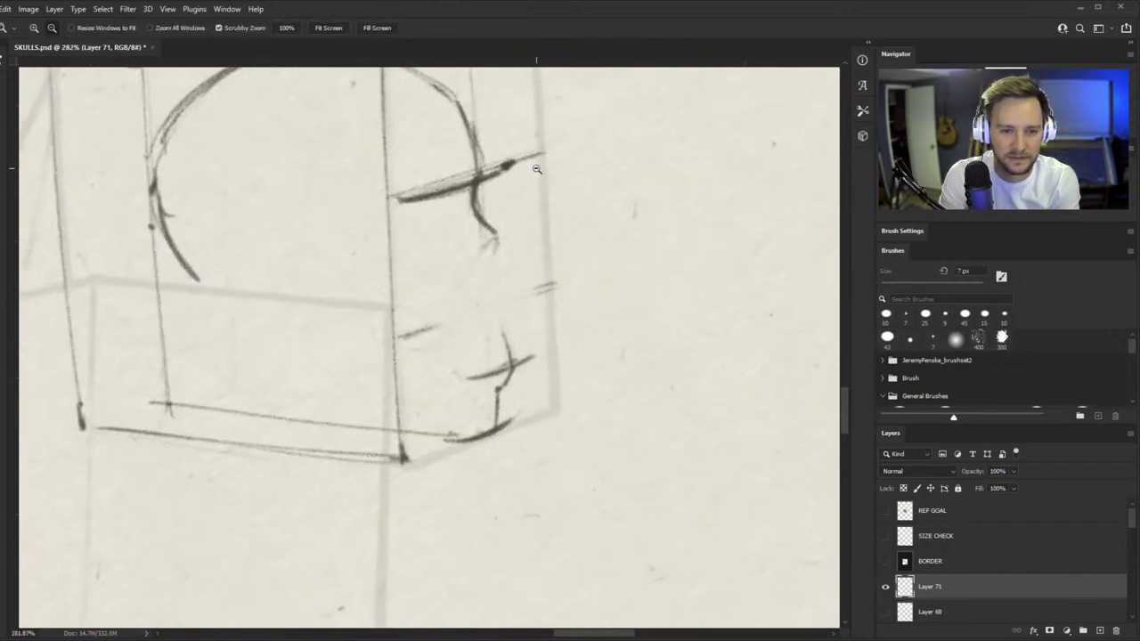
- Redraw the nasal opening as a teardrop slanting back from the nose bridge, set further back in the face
key("b")
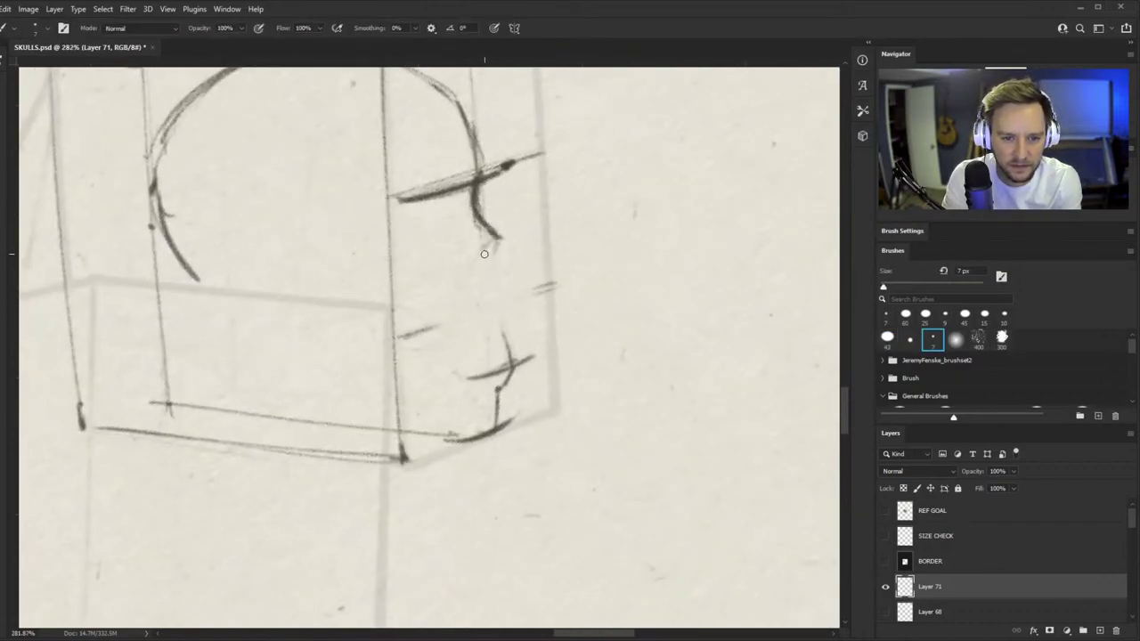
mouse_move(473, 298)
left_mouse_down()
mouse_move(500, 239)
mouse_move(464, 310)
mouse_move(490, 314)
left_mouse_up()
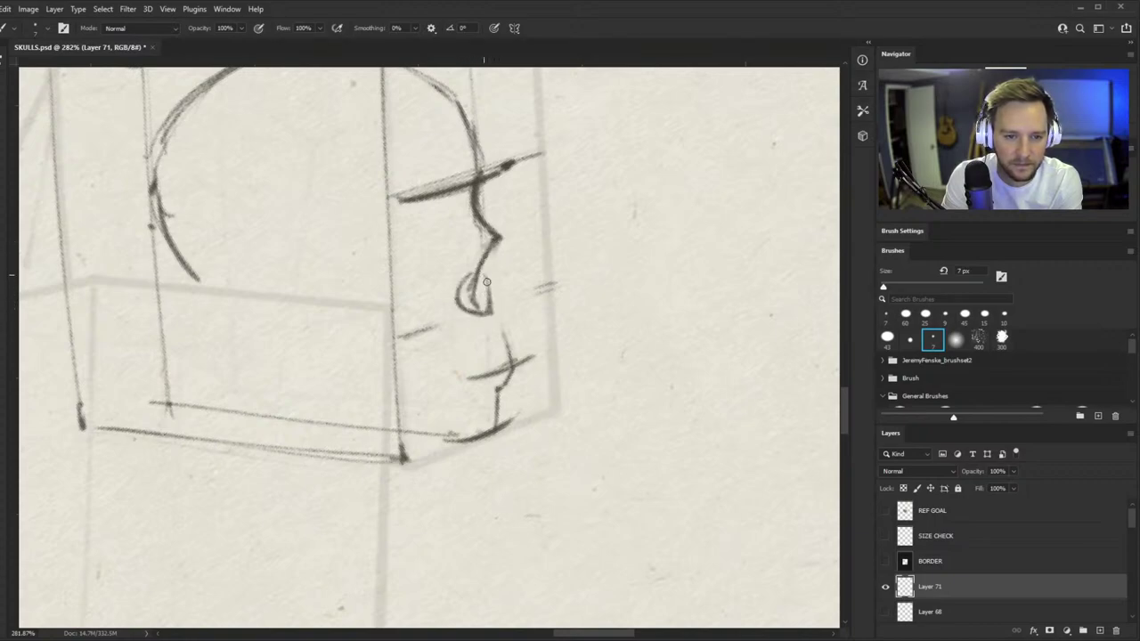
left_click_drag(490, 239, 457, 294)
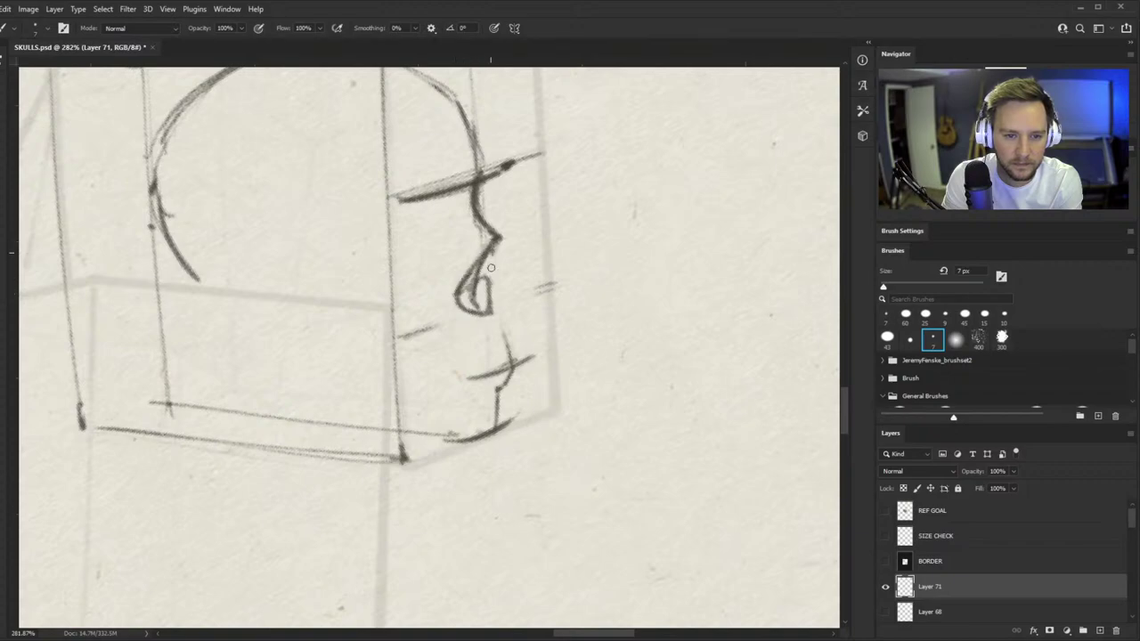
left_click_drag(493, 255, 489, 292)
key("e")
key("b")
- Refine the profile of the nose bridge and extend it from the nasal opening down to the mouth line
left_click_drag(522, 234, 489, 238)
mouse_move(474, 197)
left_mouse_down()
mouse_move(487, 239)
mouse_move(532, 225)
left_mouse_up()
key("e")
key("b")
mouse_move(475, 198)
left_mouse_down()
mouse_move(491, 241)
mouse_move(491, 373)
mouse_move(514, 358)
left_mouse_up()
- Trim the protruding mouth and chin marks and redraw the mouth curve closer to the profile
key("alt+space")
left_click_drag(430, 294, 403, 337)
key("e")
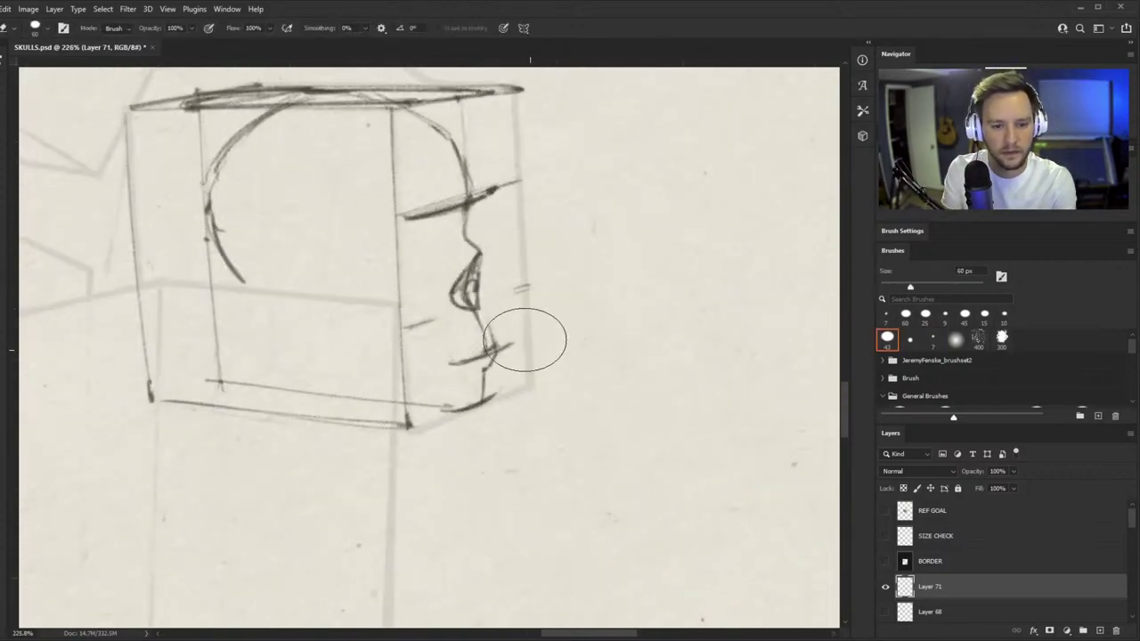
mouse_move(527, 339)
left_mouse_down()
mouse_move(512, 385)
mouse_move(515, 376)
mouse_move(474, 421)
mouse_move(485, 347)
mouse_move(514, 323)
left_mouse_up()
key("b")
key("ctrl+space")
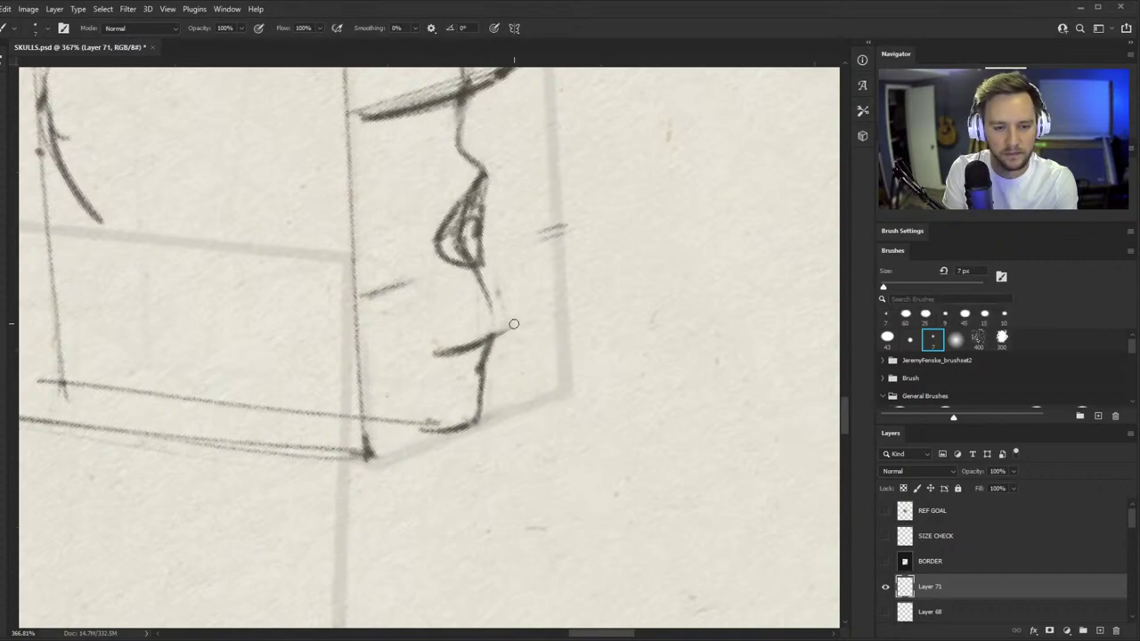
mouse_move(456, 348)
left_mouse_down()
mouse_move(515, 323)
mouse_move(452, 333)
mouse_move(469, 307)
mouse_move(481, 308)
left_mouse_up()
- Sketch the rounded rear end of the jaw's footprint in the box's bottom face, with two edges meeting toward the far side
key("alt+space")
left_click_drag(282, 379, 325, 369)
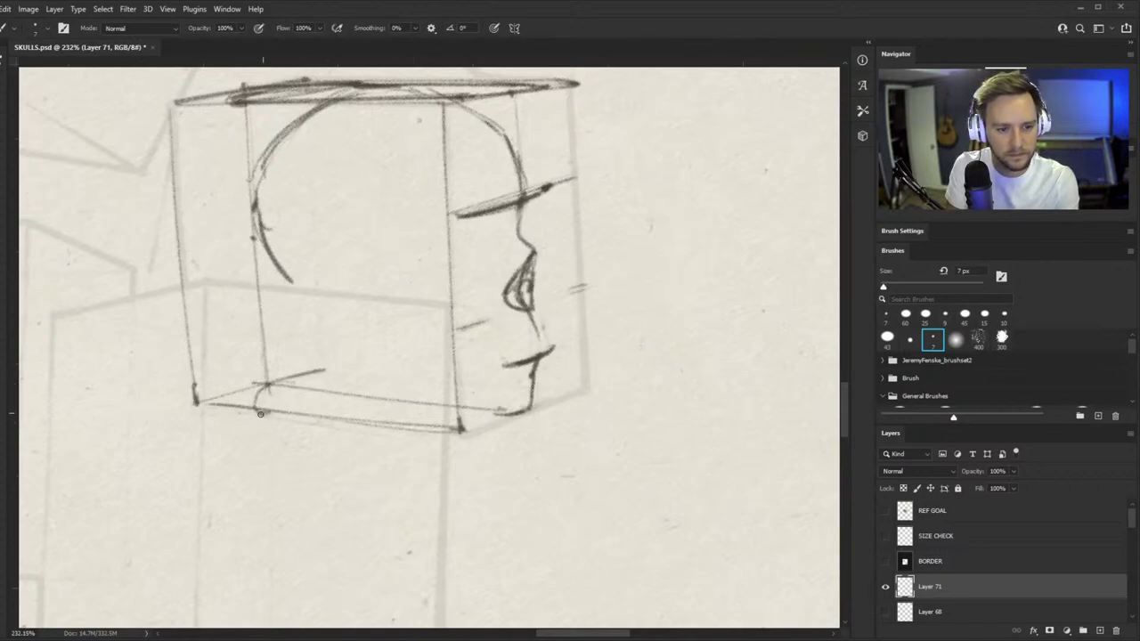
mouse_move(260, 415)
left_mouse_down()
mouse_move(365, 378)
mouse_move(259, 390)
left_mouse_up()
left_click_drag(258, 390, 363, 368)
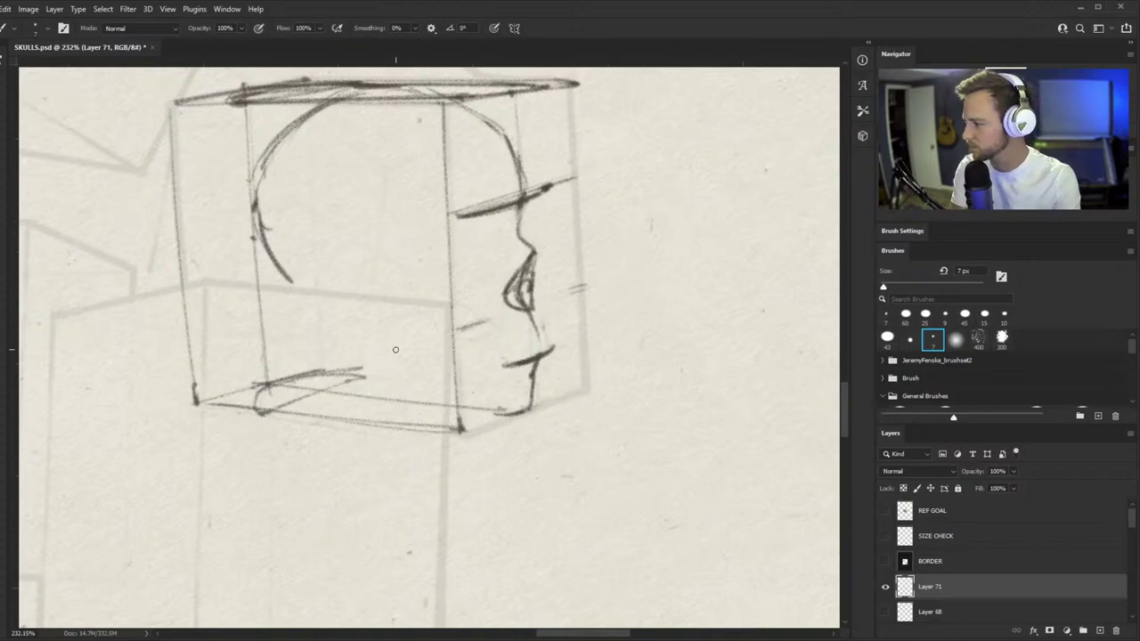
key("z")
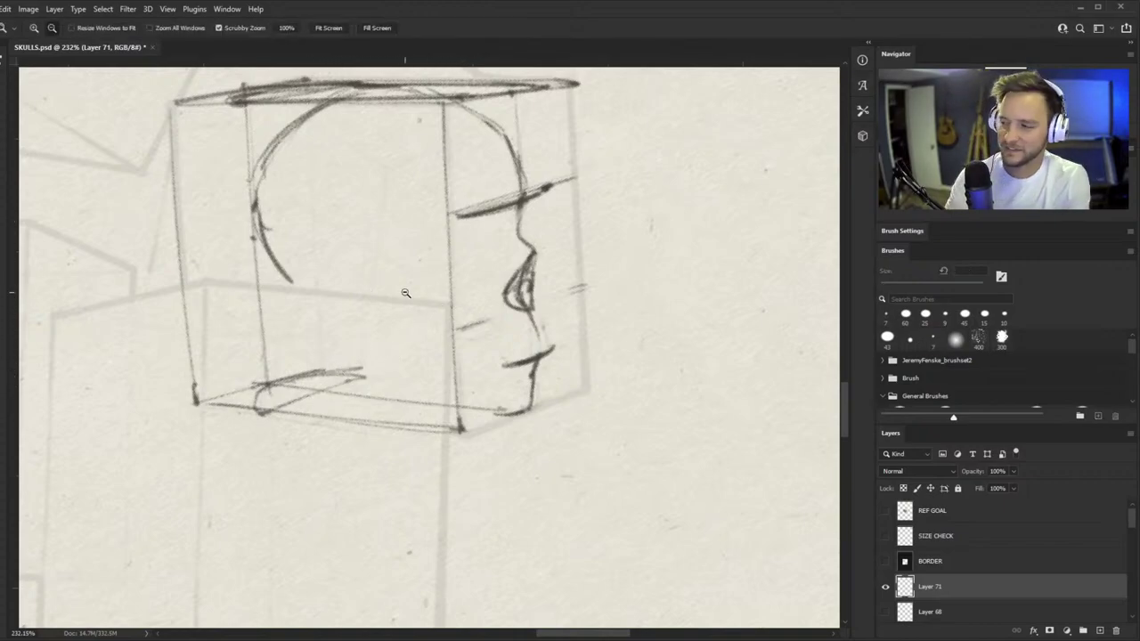
left_click(332, 410)
left_click(325, 359)
key("b")
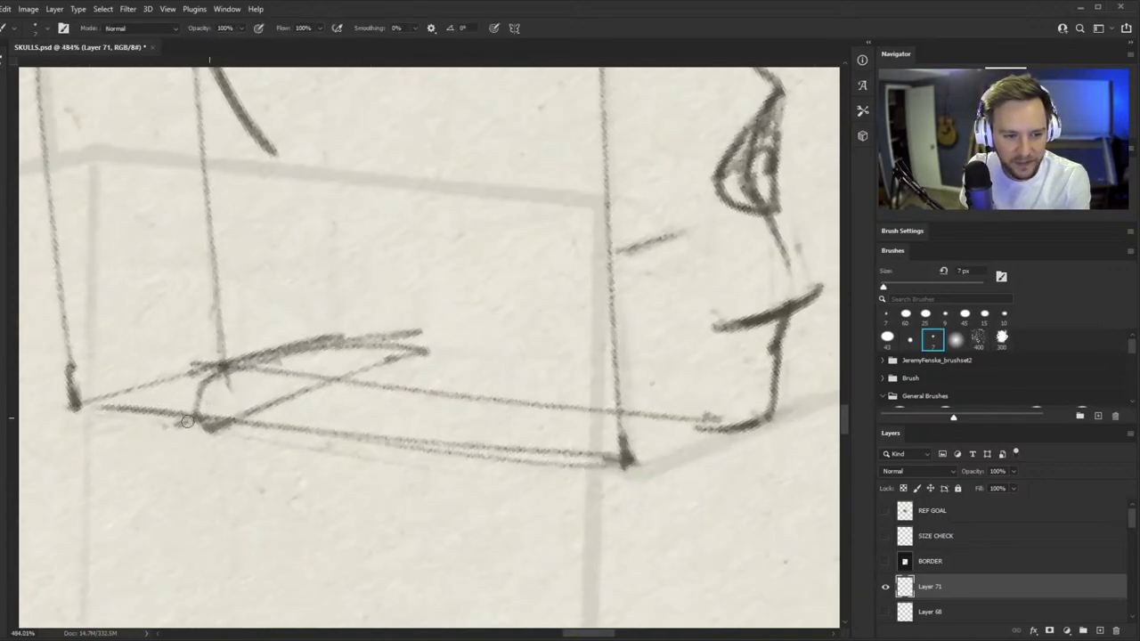
mouse_move(185, 424)
left_mouse_down()
mouse_move(476, 346)
mouse_move(253, 366)
mouse_move(487, 339)
left_mouse_up()
left_click_drag(266, 360, 486, 340)
mouse_move(462, 341)
left_mouse_down()
mouse_move(251, 360)
mouse_move(210, 394)
left_mouse_up()
- Draw the near edge of the jaw's footprint from its rear curve to the chin and darken it along the box's base
key("r")
left_click_drag(661, 453, 672, 424)
key("b")
left_click_drag(216, 448, 707, 402)
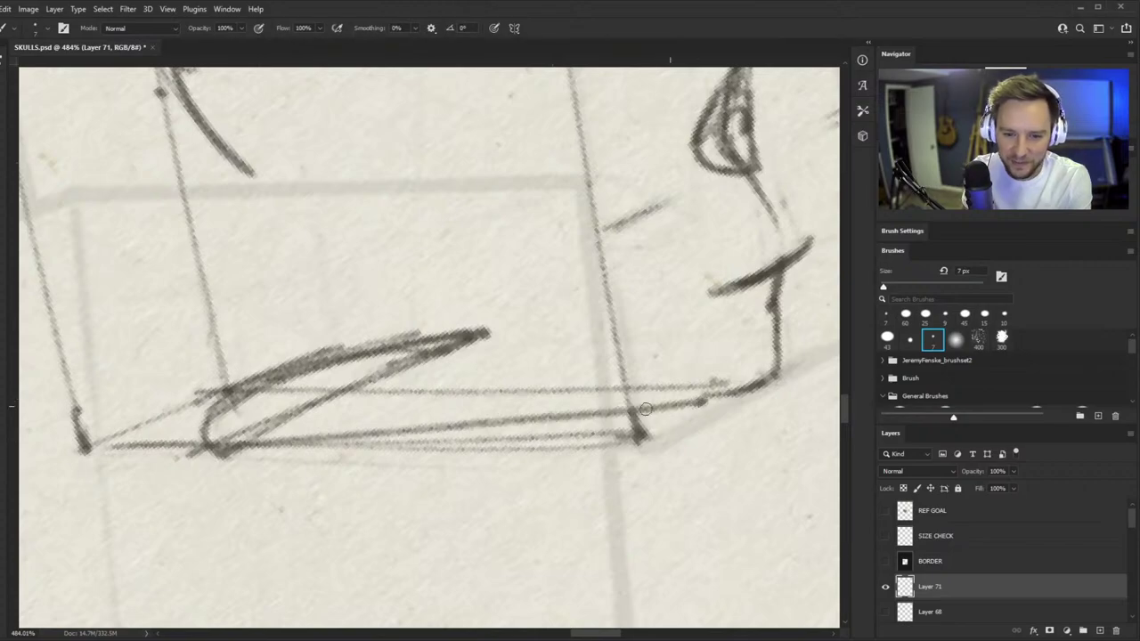
left_click_drag(356, 436, 189, 454)
left_click_drag(190, 454, 290, 451)
left_click_drag(367, 445, 588, 434)
- Close the jaw's footprint with a far edge and a rounded front end beneath the chin
mouse_move(483, 333)
left_mouse_down()
mouse_move(749, 351)
mouse_move(704, 356)
mouse_move(547, 418)
left_mouse_up()
left_click_drag(589, 408, 753, 347)
mouse_move(725, 387)
left_mouse_down()
mouse_move(577, 422)
mouse_move(778, 358)
left_mouse_up()
left_click_drag(772, 356, 688, 397)
key("z")
mouse_move(473, 391)
left_mouse_down()
mouse_move(490, 394)
mouse_move(450, 359)
mouse_move(402, 362)
mouse_move(468, 387)
left_mouse_up()
key("e")
key("b")
key("z")
mouse_move(353, 398)
left_mouse_down()
mouse_move(485, 371)
mouse_move(625, 371)
mouse_move(528, 411)
left_mouse_up()
left_click_drag(634, 371, 535, 411)
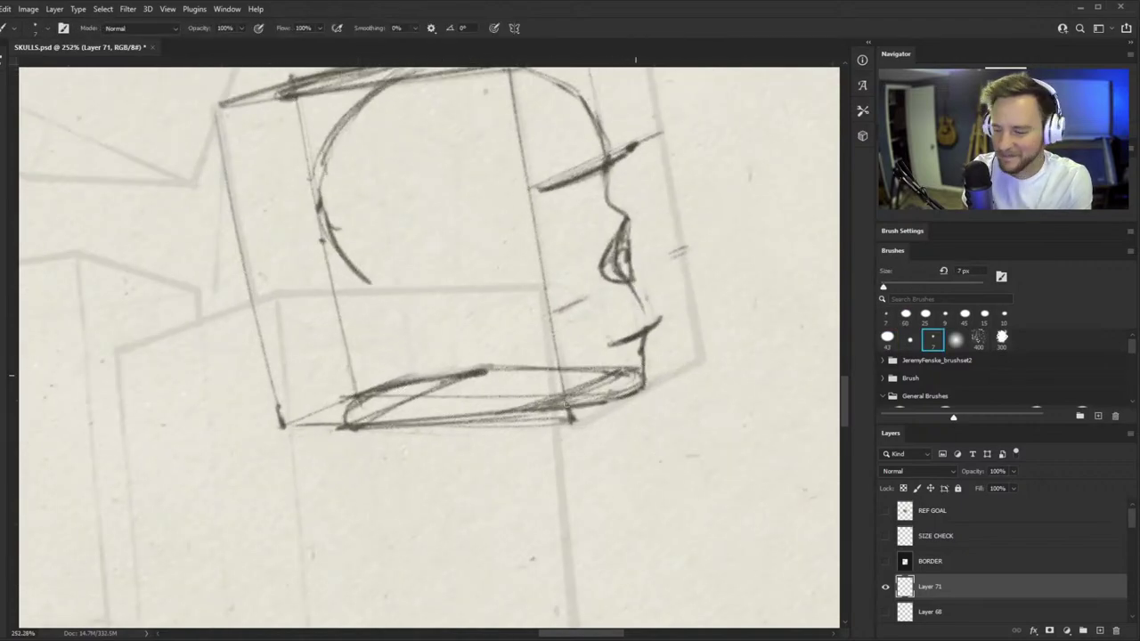
- Darken the back of the cranium and sweep its curve diagonally down to the front of the bottom footprint
key("z")
mouse_move(491, 358)
left_mouse_down()
mouse_move(451, 402)
mouse_move(427, 406)
left_mouse_up()
key("r")
left_click_drag(658, 375, 653, 402)
key("z")
left_click_drag(475, 343, 497, 342)
key("b")
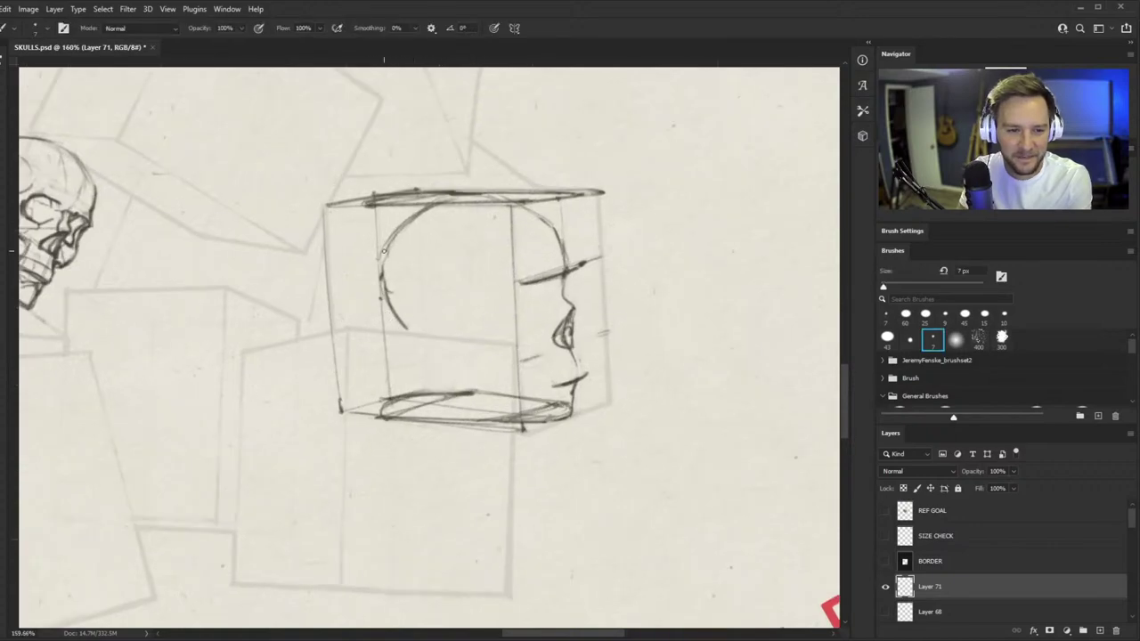
left_click_drag(376, 267, 407, 330)
scroll(521, 339, "up", 2)
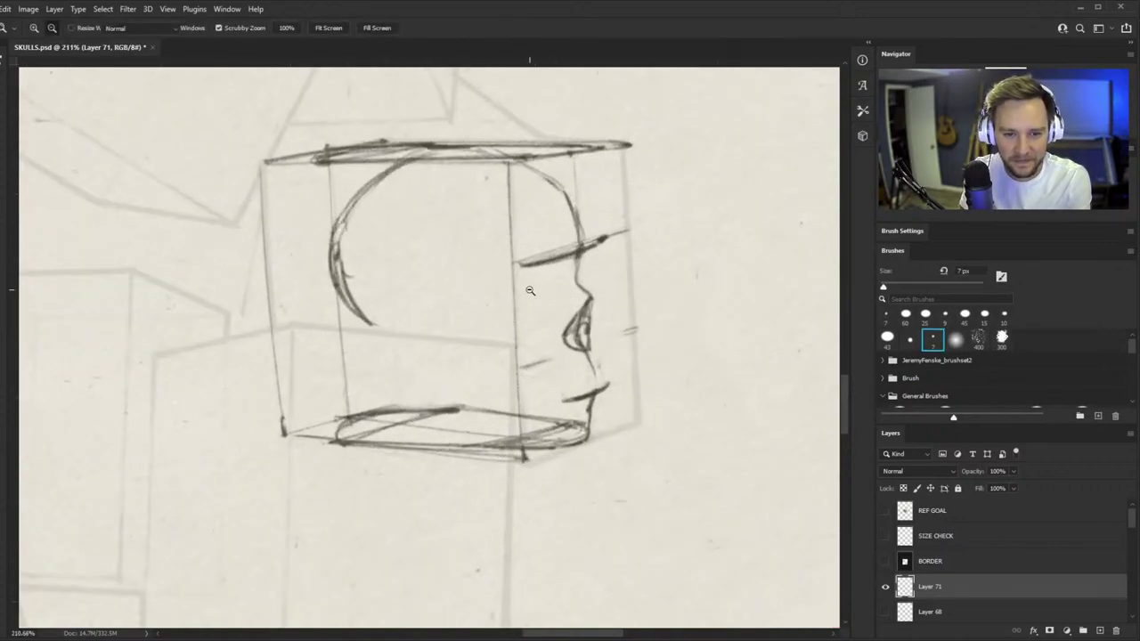
left_click_drag(331, 282, 481, 419)
mouse_move(345, 313)
left_mouse_down()
mouse_move(499, 440)
mouse_move(533, 445)
mouse_move(490, 431)
left_mouse_up()
scroll(583, 236, "up", 2)
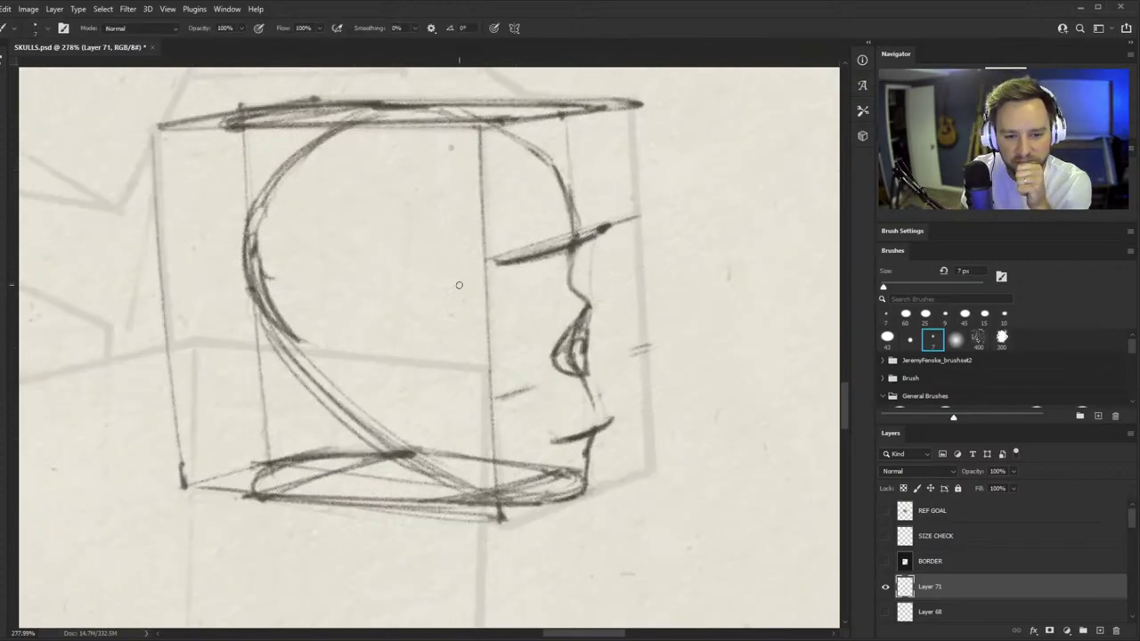
- Block in the face width with a near cheek upright, a line across the nose base and a far contour below the brow
left_click_drag(457, 278, 460, 398)
left_click_drag(480, 397, 619, 351)
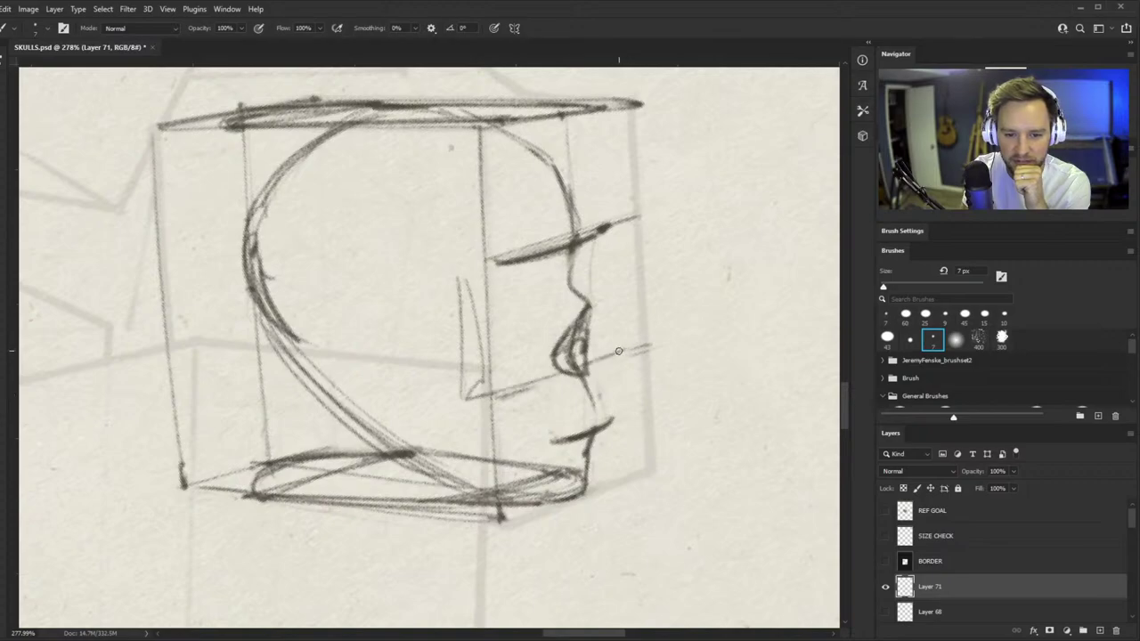
left_click_drag(602, 230, 617, 308)
left_click_drag(599, 250, 610, 349)
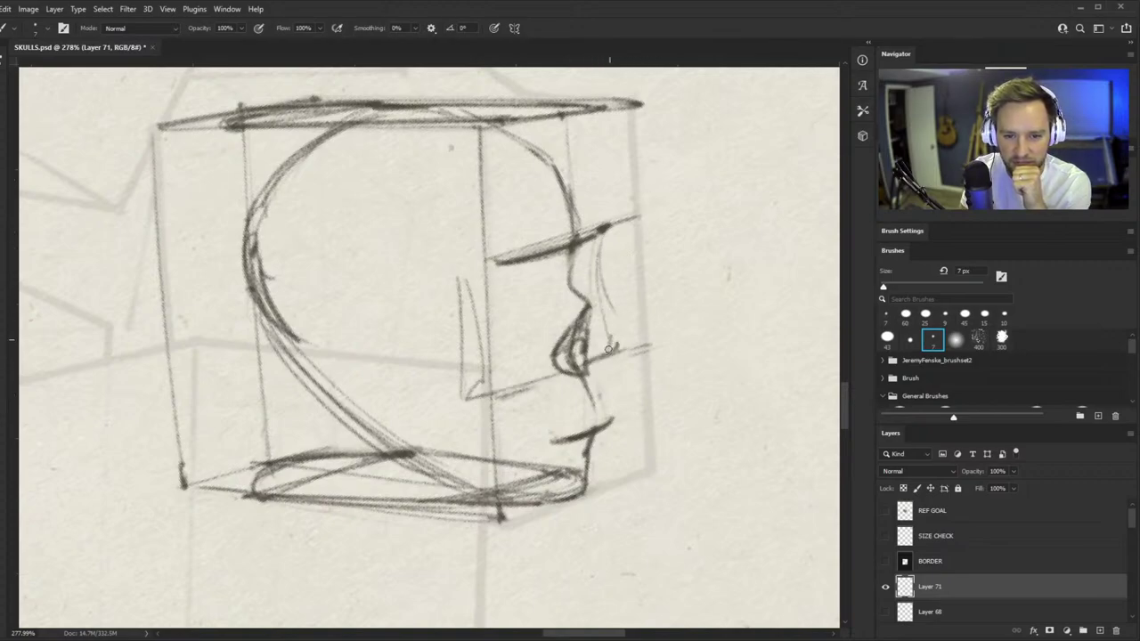
left_click_drag(600, 239, 601, 316)
- Slant the near cheek guide down to the nose-base line and curve the cheekbone's lower edge backward from it
mouse_move(467, 267)
left_mouse_down()
mouse_move(480, 385)
mouse_move(522, 384)
left_mouse_up()
left_click_drag(428, 396, 496, 389)
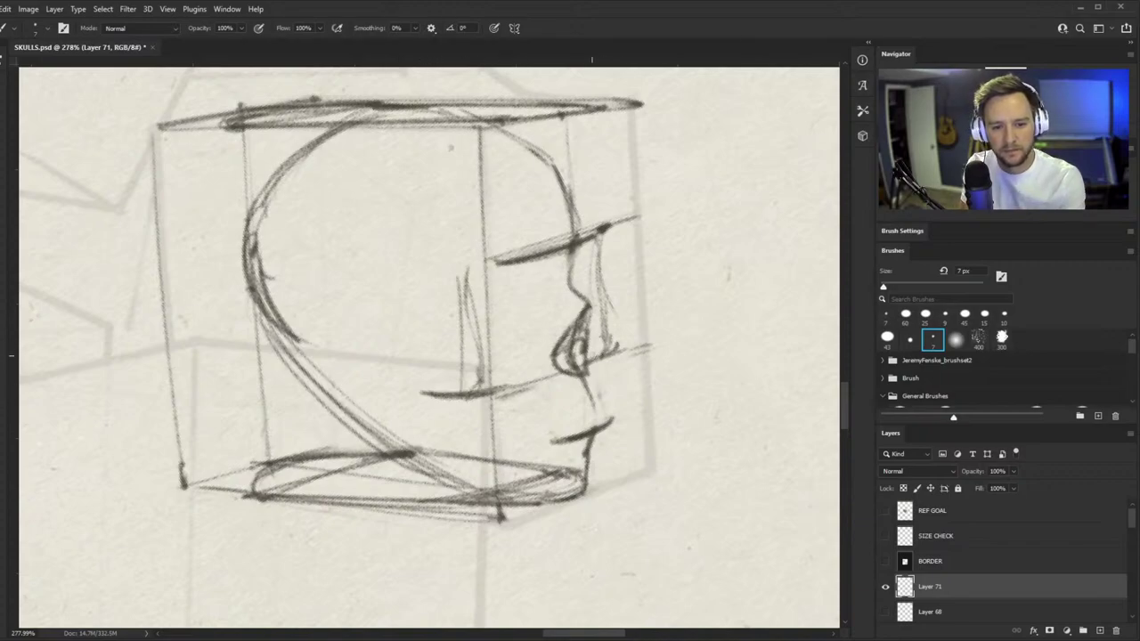
left_click_drag(417, 383, 481, 390)
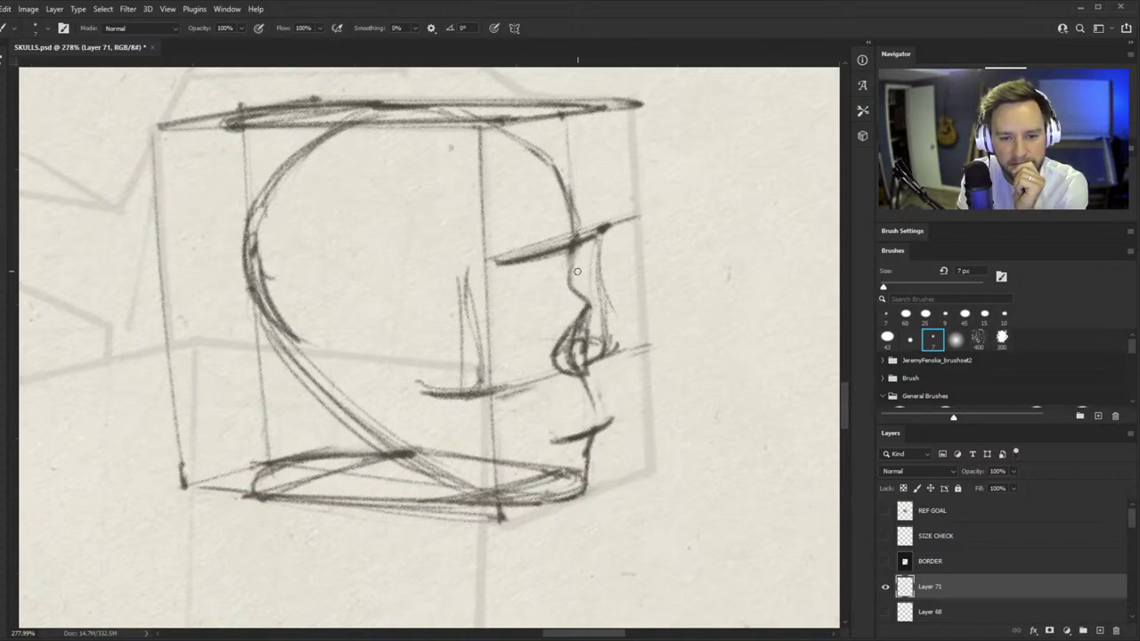
- Define the far side of the face with a darker wavy contour from below the brow line to the nose base
left_click_drag(609, 254, 613, 348)
left_click_drag(602, 308, 613, 360)
left_click_drag(595, 259, 607, 315)
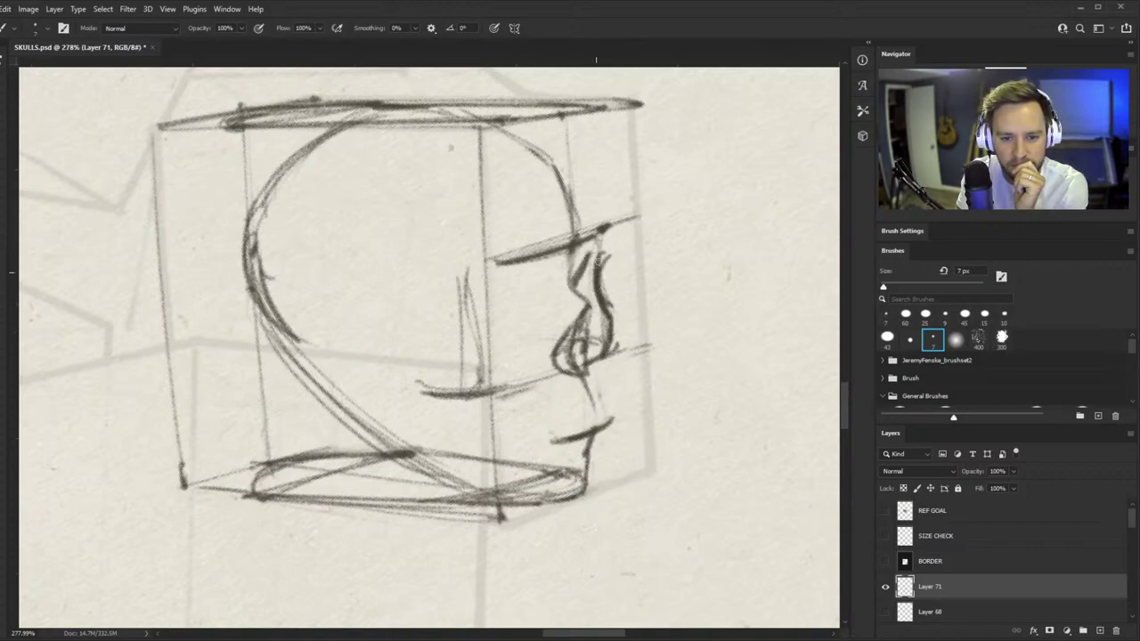
- Draw the far forehead contour down to the brow line and darken the top curve of the cranium
mouse_move(535, 149)
left_mouse_down()
mouse_move(595, 209)
mouse_move(597, 233)
left_mouse_up()
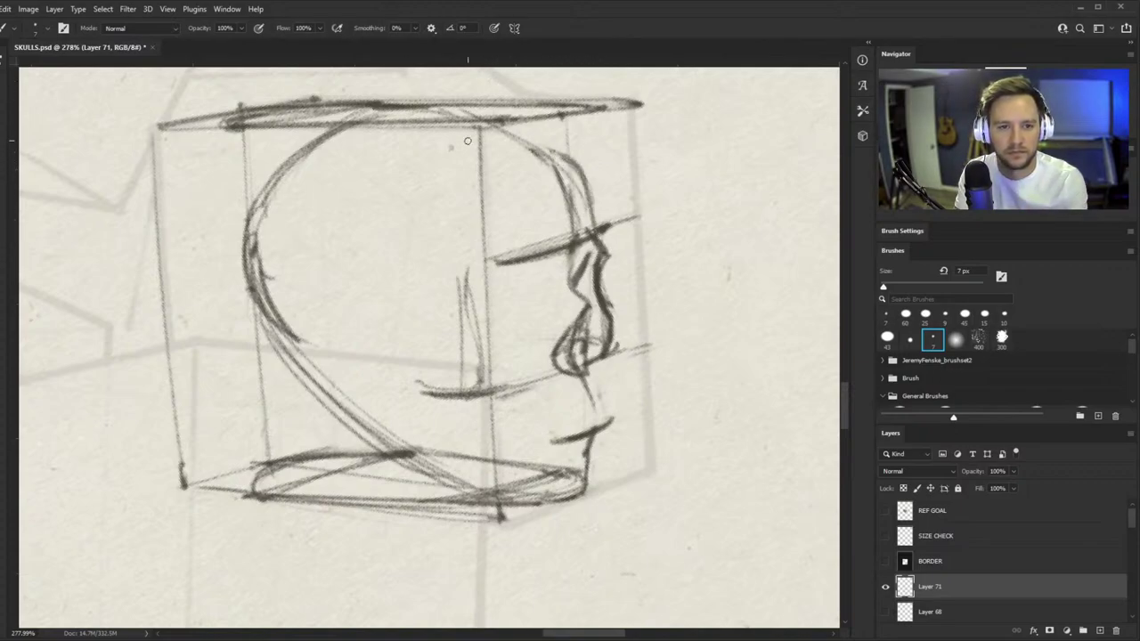
mouse_move(341, 135)
left_mouse_down()
mouse_move(463, 128)
mouse_move(566, 162)
left_mouse_up()
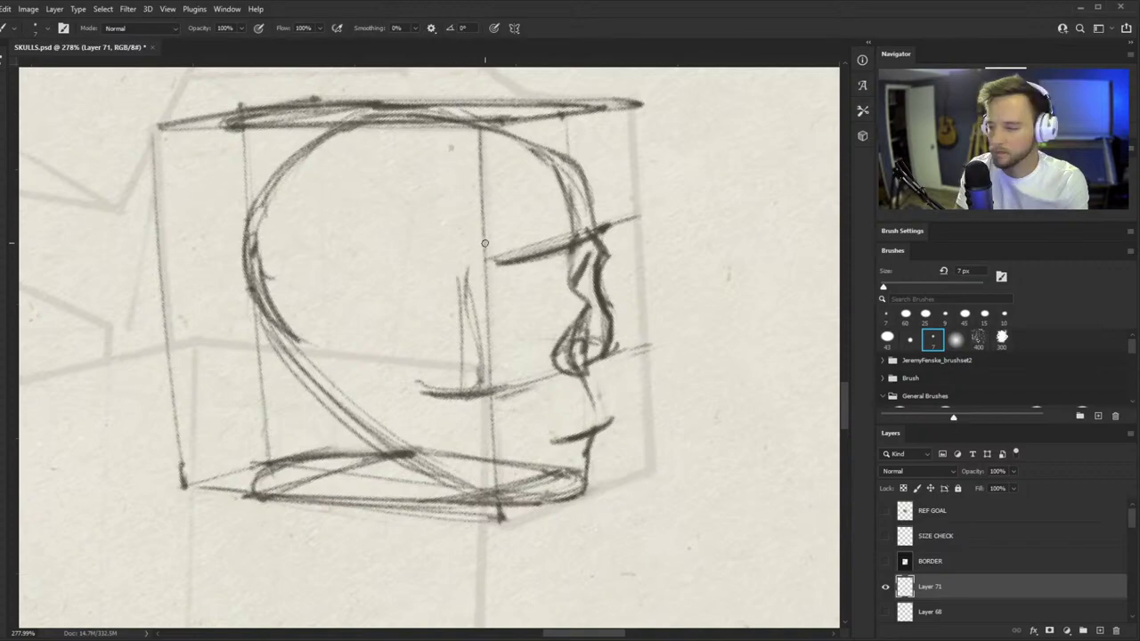
key("ctrl+space")
left_click_drag(504, 228, 518, 122)
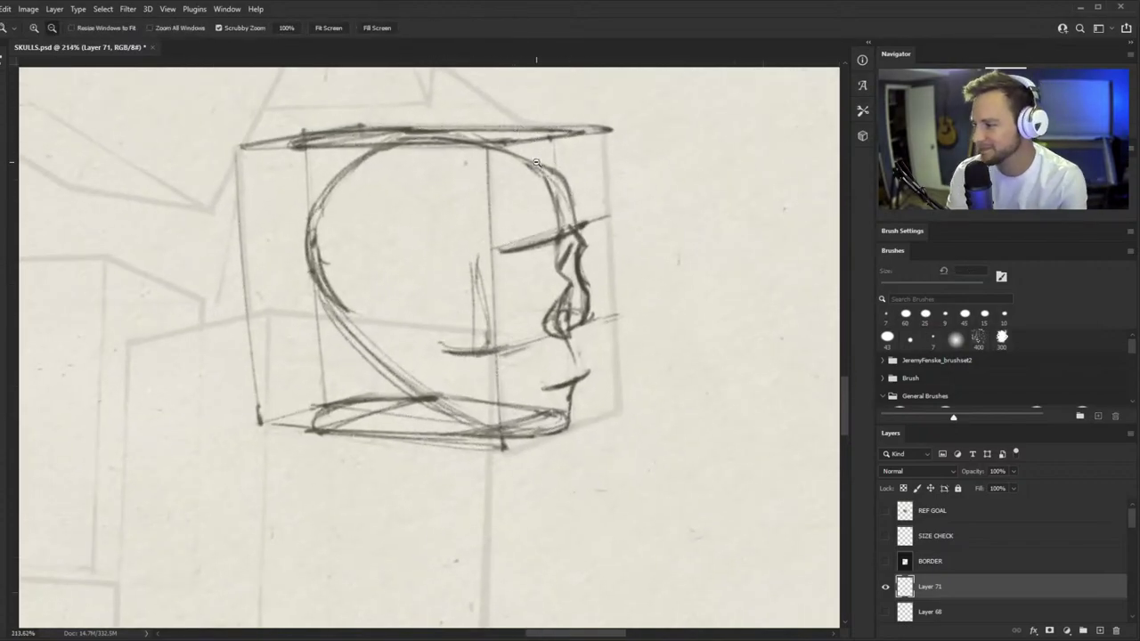
mouse_move(437, 315)
left_mouse_down()
mouse_move(419, 318)
mouse_move(477, 287)
left_mouse_up()
key("ctrl+space")
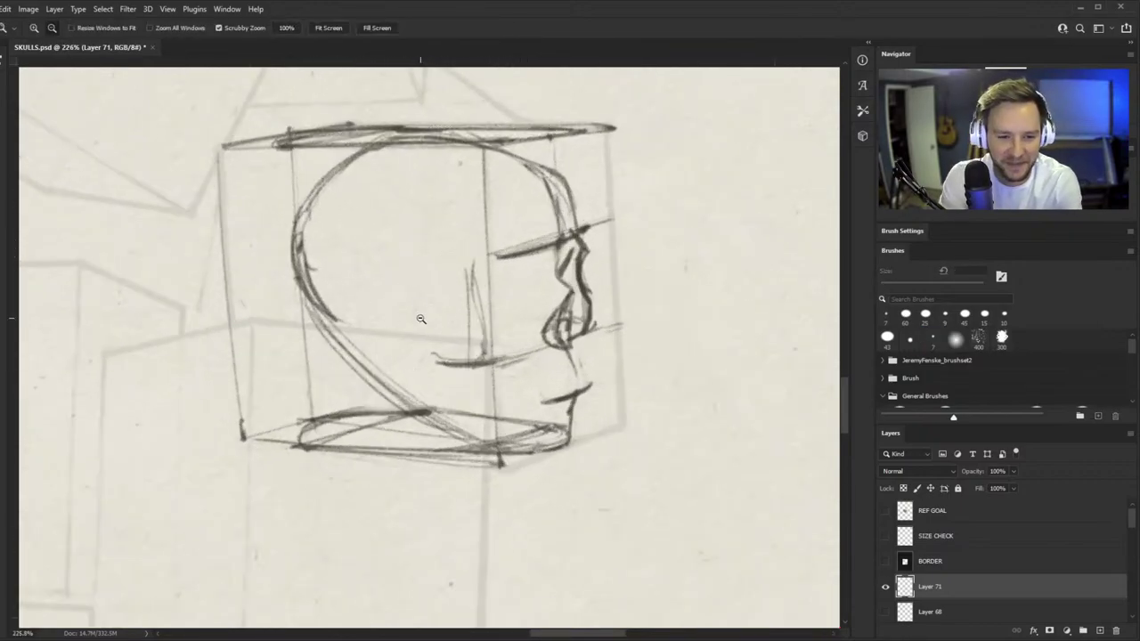
left_click_drag(466, 335, 505, 333)
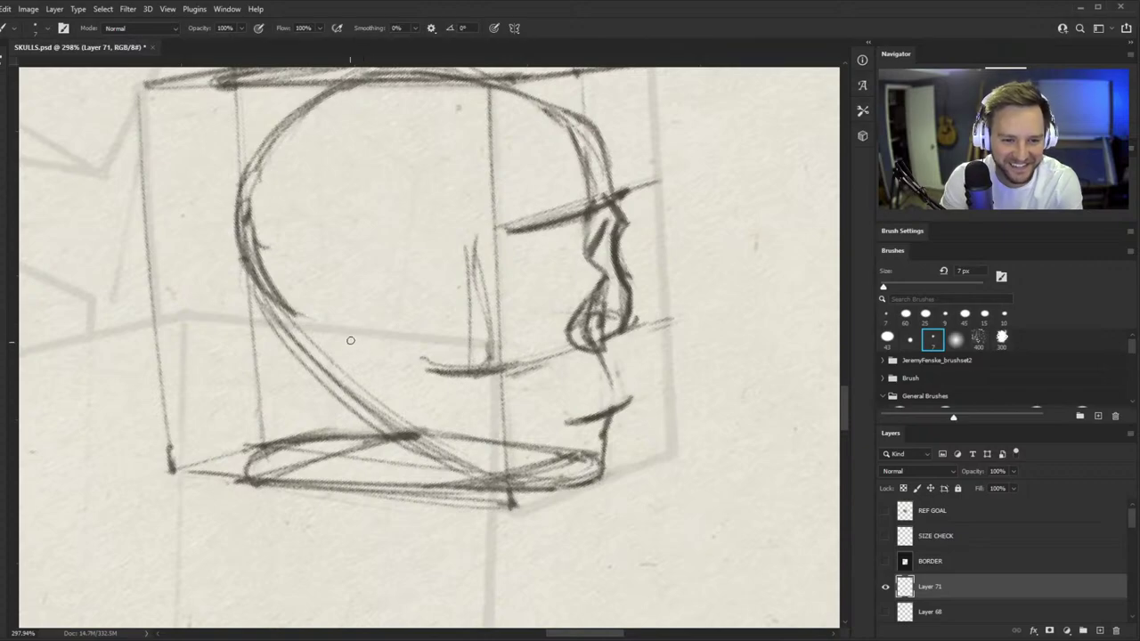
- Extend the near cheekbone's lower edge backward in a rising S-curve, cleaning up its overlapping marks
mouse_move(350, 340)
left_mouse_down()
mouse_move(398, 339)
mouse_move(472, 375)
mouse_move(548, 364)
left_mouse_up()
key("e")
left_click_drag(407, 373, 445, 370)
key("b")
mouse_move(384, 338)
left_mouse_down()
mouse_move(456, 378)
mouse_move(536, 374)
left_mouse_up()
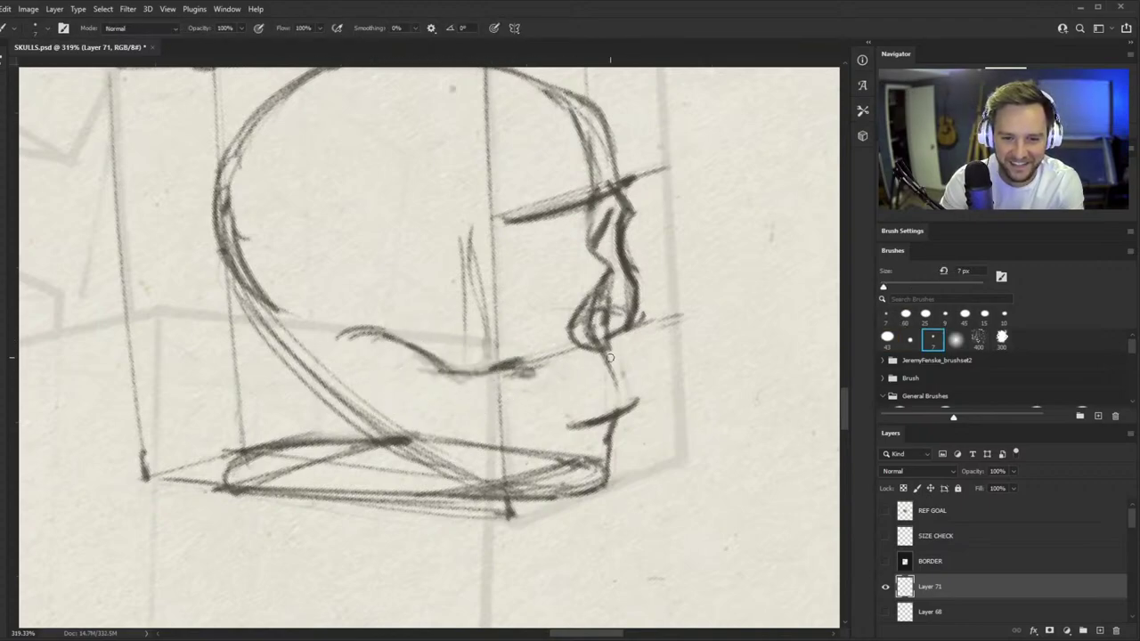
- Outline the far and near sides of the upper jaw between the nose-base line and mouth curve
left_click_drag(612, 348, 633, 408)
mouse_move(530, 358)
left_mouse_down()
mouse_move(567, 420)
mouse_move(551, 365)
mouse_move(549, 396)
left_mouse_up()
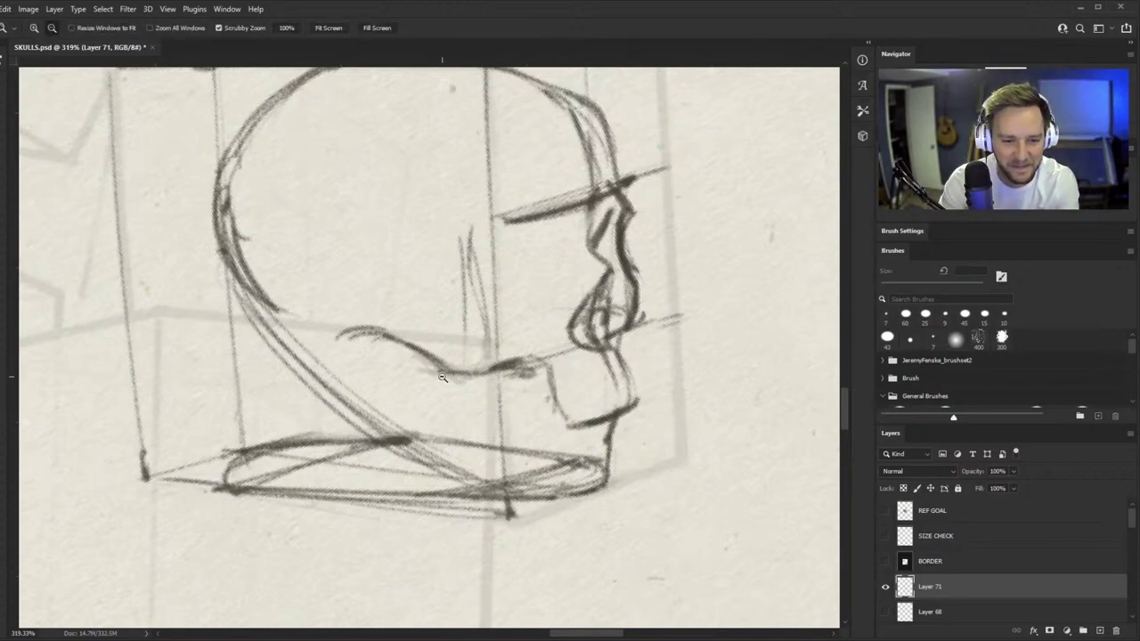
- Sketch the hooked ear and jaw-joint shape at the rear end of the boxed skull's cheekbone line
scroll(441, 374, "up", 3)
mouse_move(449, 374)
left_mouse_down()
mouse_move(496, 370)
mouse_move(432, 358)
left_mouse_up()
left_click_drag(560, 227, 573, 225)
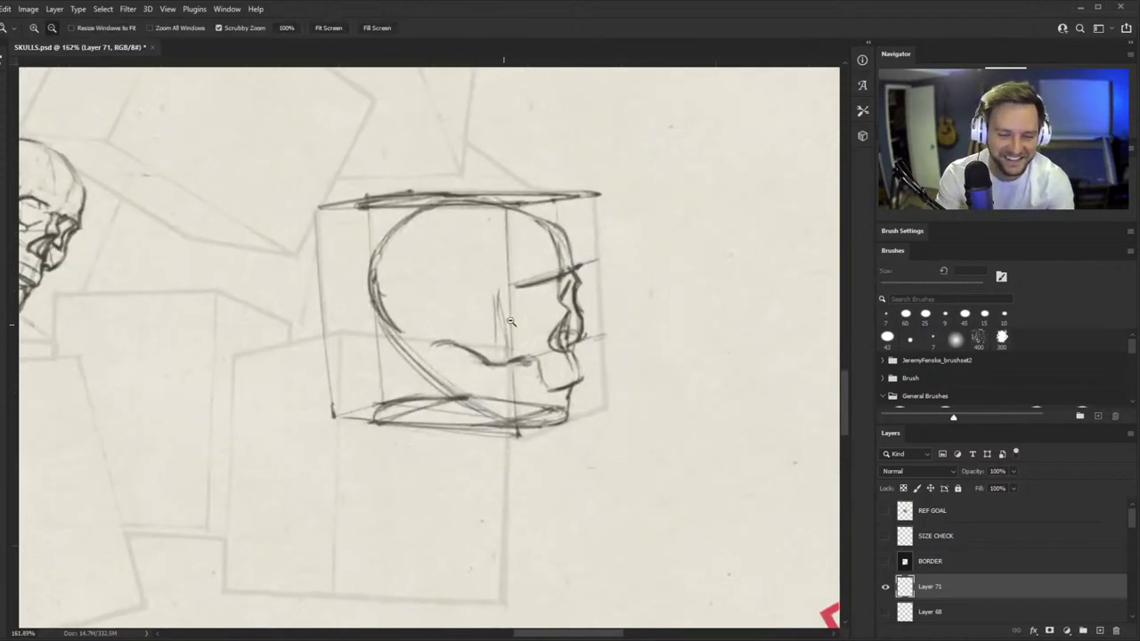
left_click_drag(470, 356, 527, 357)
mouse_move(437, 328)
left_mouse_down()
mouse_move(512, 367)
mouse_move(606, 352)
left_mouse_up()
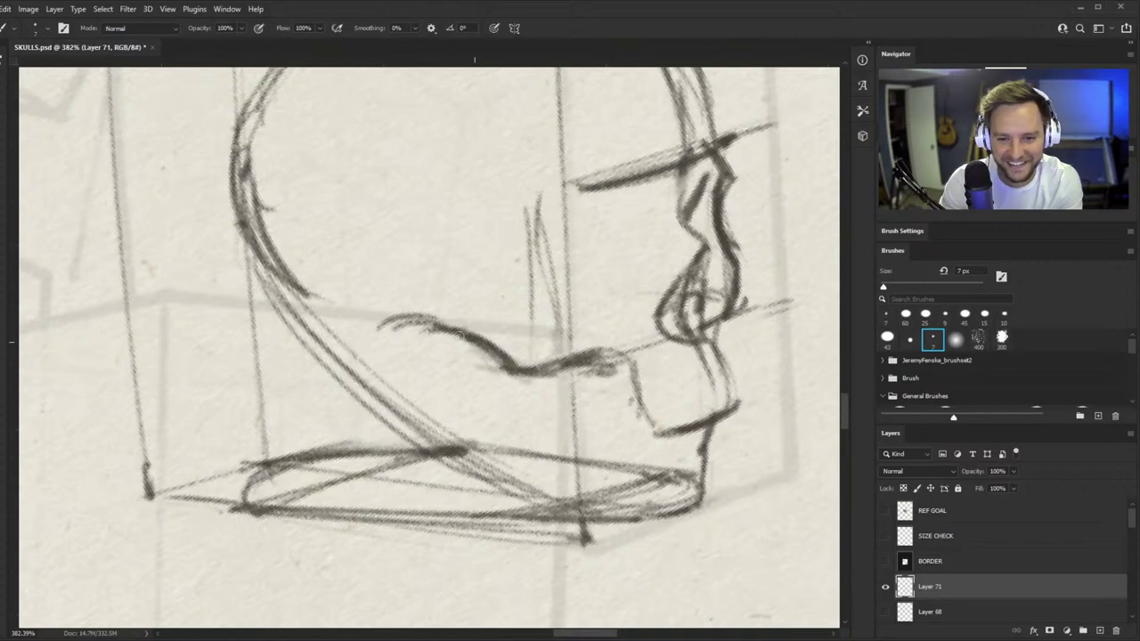
mouse_move(445, 337)
left_mouse_down()
mouse_move(350, 299)
mouse_move(408, 344)
left_mouse_up()
key("alt+space")
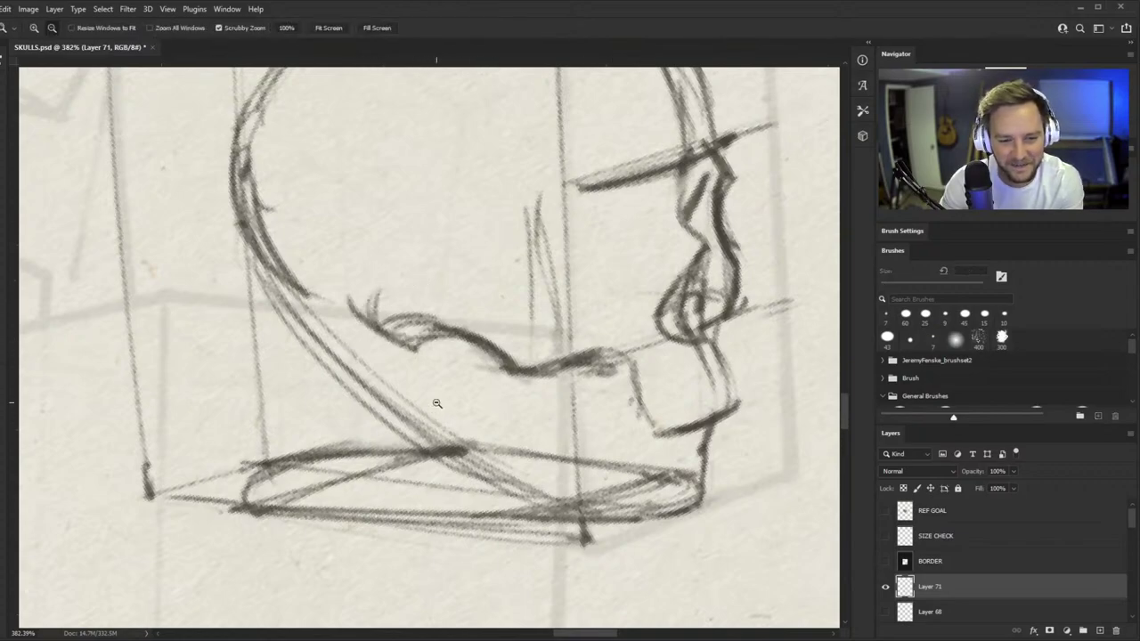
scroll(437, 404, "down", 4)
scroll(362, 473, "up", 2)
key("b")
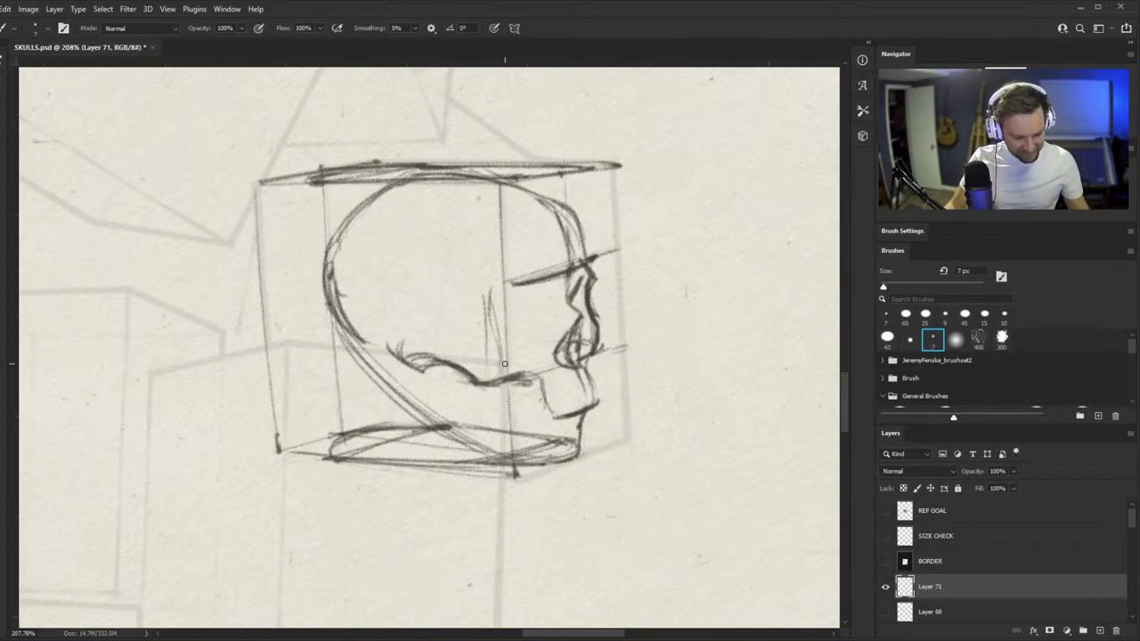
- Draw the rear edge of the jaw down from the joint and darken the lower jaw edge toward the chin
key("z")
scroll(472, 369, "up", 3)
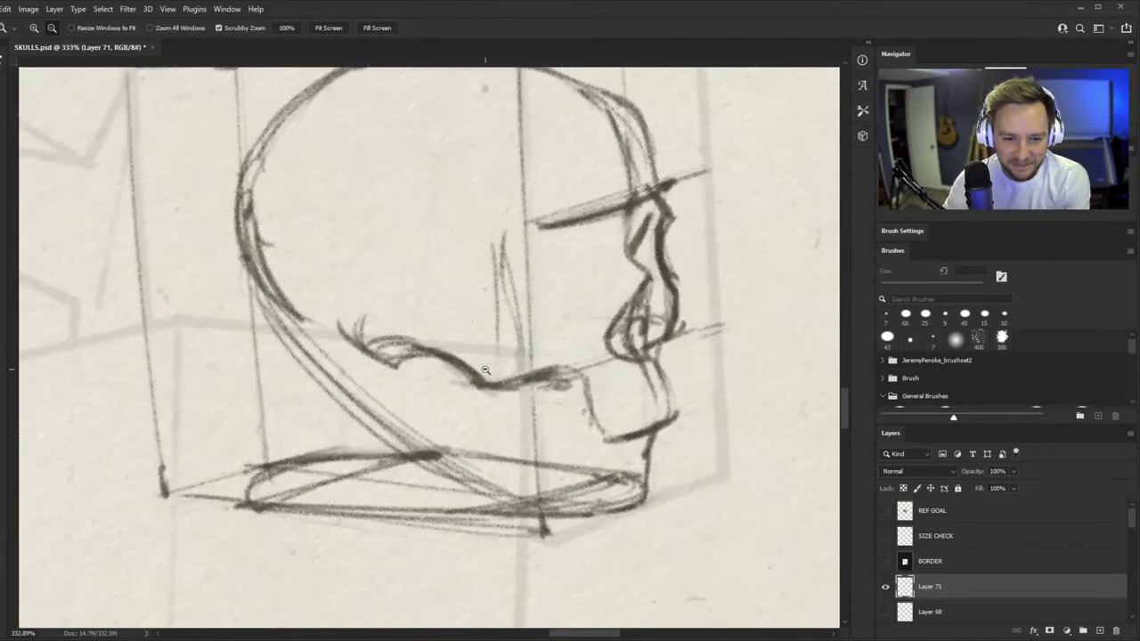
mouse_move(402, 354)
left_mouse_down()
mouse_move(431, 473)
mouse_move(406, 419)
mouse_move(432, 463)
mouse_move(616, 526)
left_mouse_up()
left_click_drag(477, 479, 649, 488)
key("alt+space")
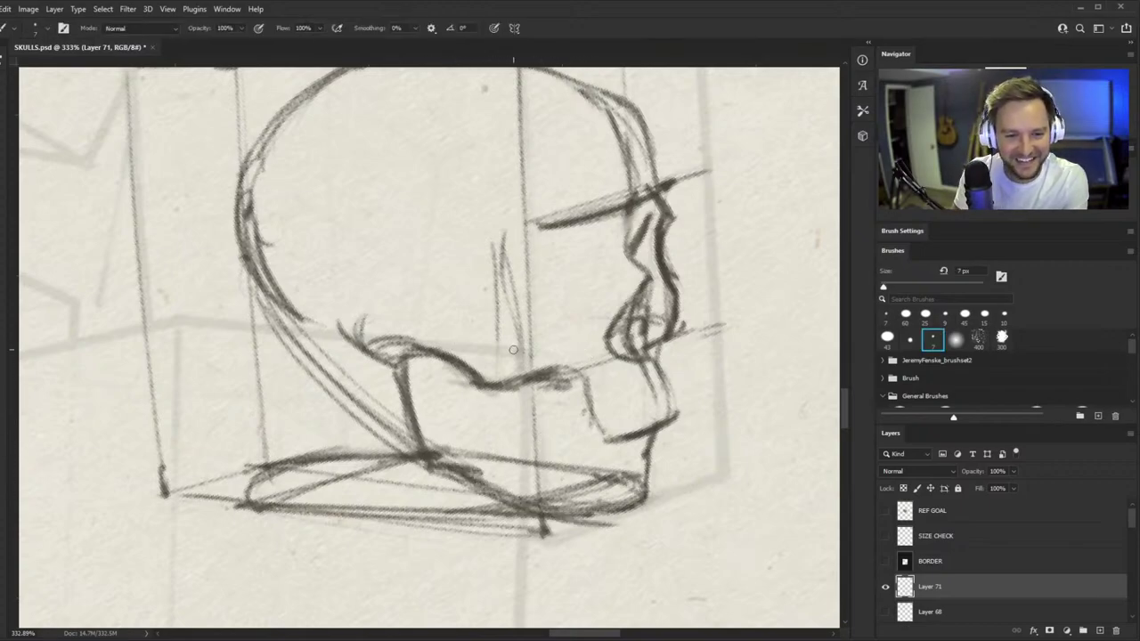
- Sketch the curved lower rim of the eye socket with its inner corner rising beside the nose
key("alt+space")
left_click_drag(460, 330, 414, 334)
left_click_drag(537, 282, 608, 212)
key("b")
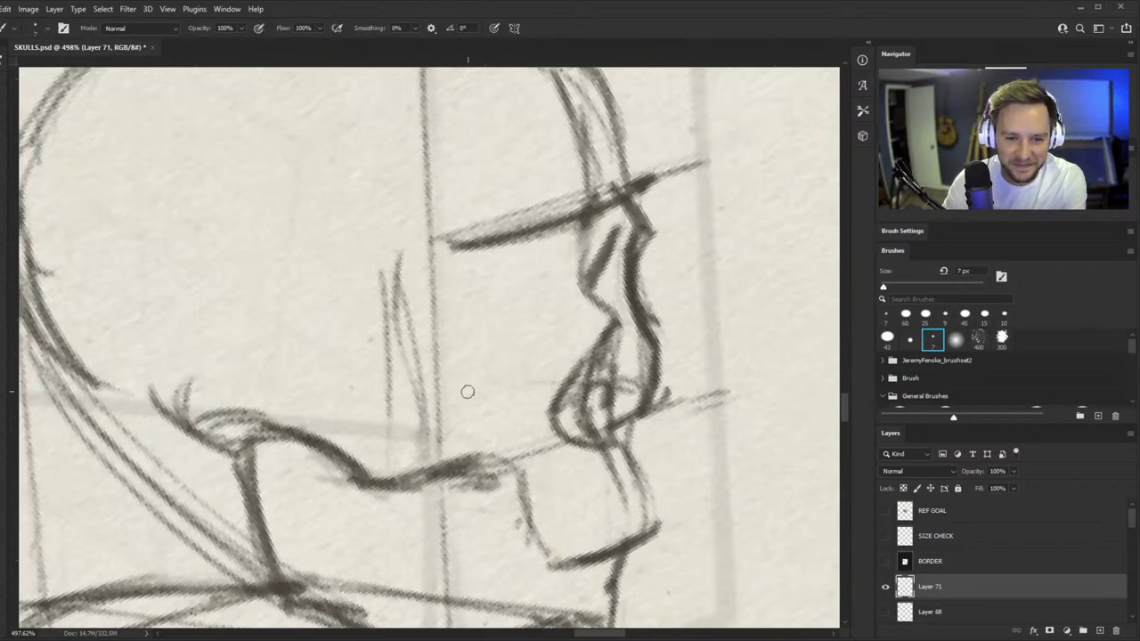
mouse_move(623, 327)
left_mouse_down()
mouse_move(634, 342)
mouse_move(611, 361)
mouse_move(406, 394)
mouse_move(540, 361)
left_mouse_up()
mouse_move(511, 377)
left_mouse_down()
mouse_move(537, 322)
mouse_move(528, 366)
left_mouse_up()
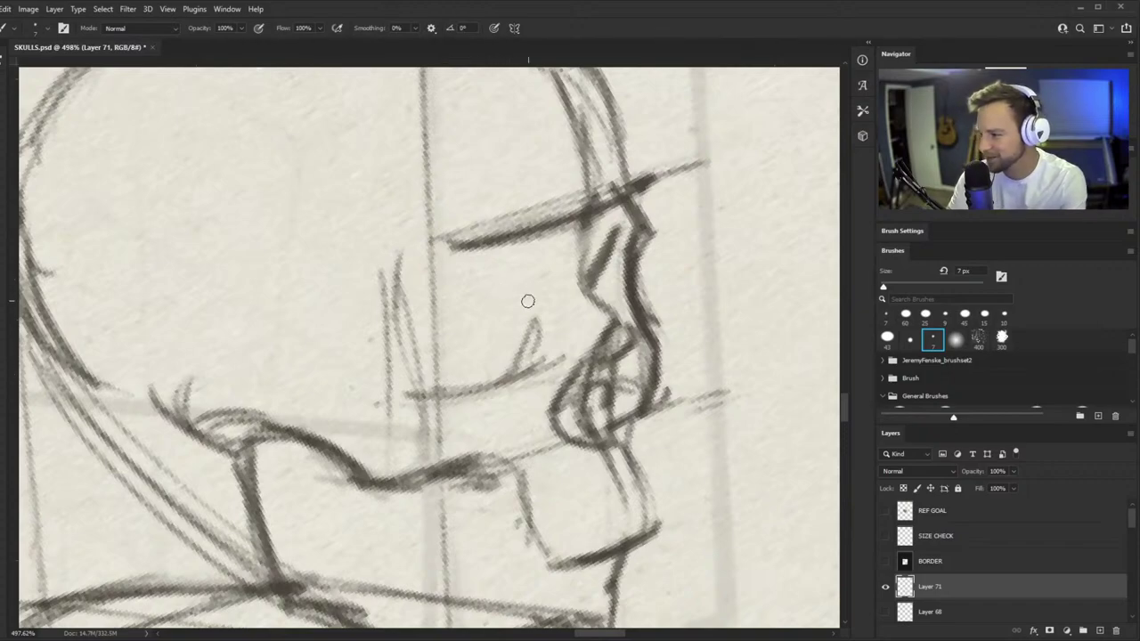
key("z")
left_click_drag(475, 394, 495, 374)
key("b")
mouse_move(551, 316)
left_mouse_down()
mouse_move(537, 343)
mouse_move(386, 398)
mouse_move(533, 375)
mouse_move(356, 374)
left_mouse_up()
- Darken the lower rim of the eye socket and draw its rear corner and side up toward the brow
key("z")
key("b")
key("z")
left_click_drag(483, 361, 588, 361)
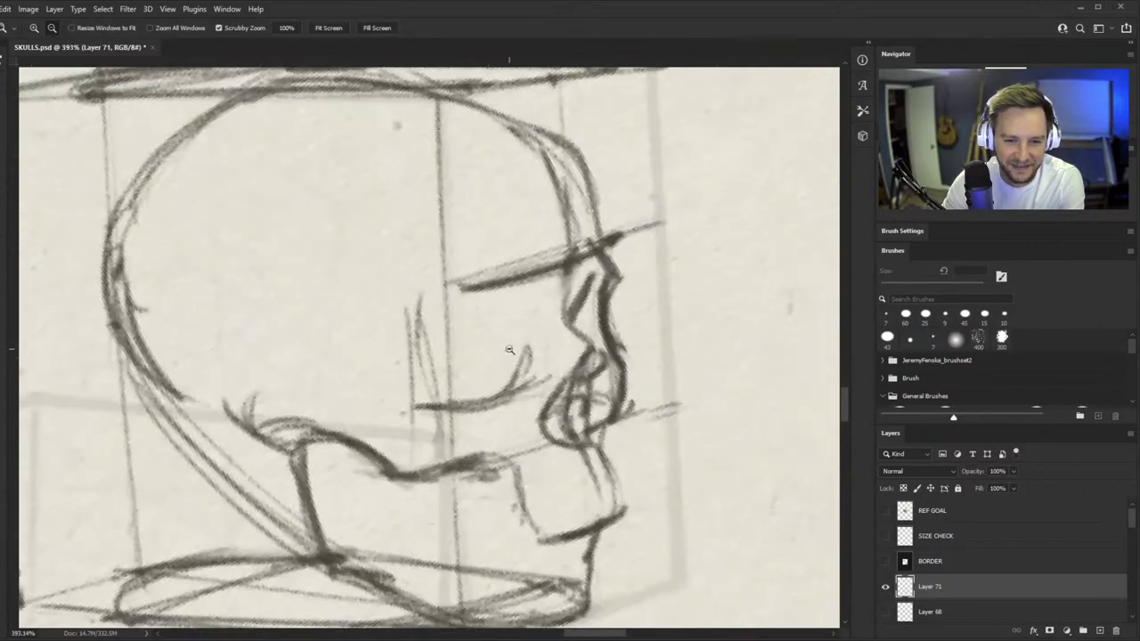
key("b")
mouse_move(412, 356)
left_mouse_down()
mouse_move(443, 405)
mouse_move(520, 393)
left_mouse_up()
left_click_drag(603, 356, 589, 375)
key("z")
left_click_drag(456, 345, 509, 343)
key("b")
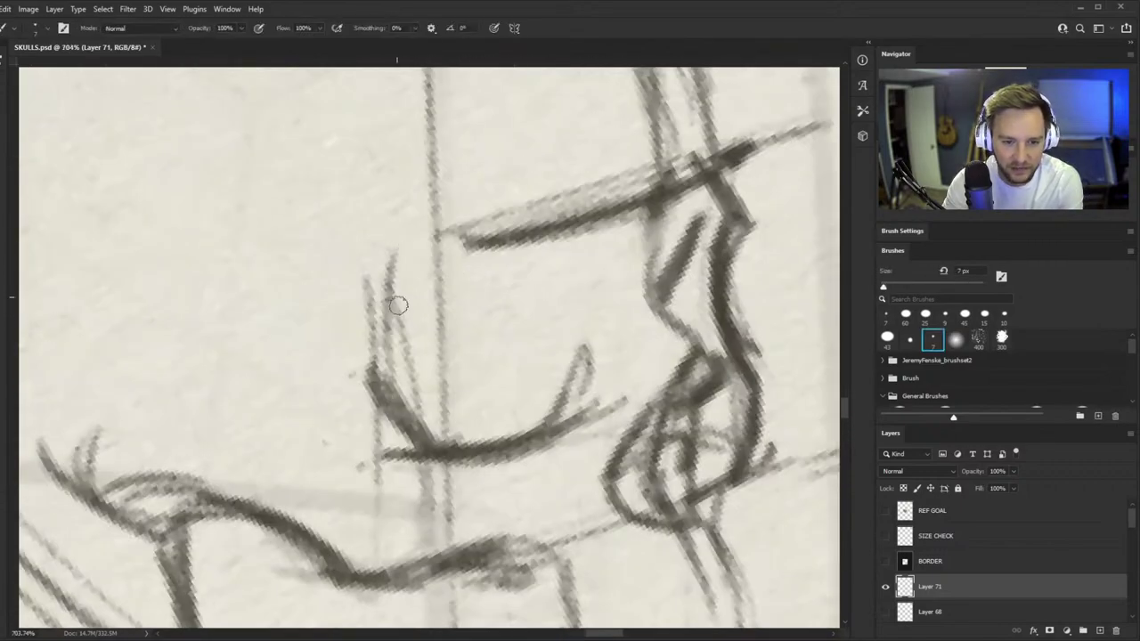
mouse_move(378, 378)
left_mouse_down()
mouse_move(470, 246)
mouse_move(373, 377)
mouse_move(490, 239)
left_mouse_up()
left_click_drag(380, 372, 471, 258)
- Draw the upper rim of the eye socket into the brow line and add strokes for its inner side
key("z")
mouse_move(453, 357)
left_mouse_down()
mouse_move(414, 424)
mouse_move(489, 357)
left_mouse_up()
mouse_move(482, 287)
left_mouse_down()
mouse_move(490, 337)
mouse_move(501, 338)
left_mouse_up()
key("z")
left_click_drag(537, 296, 586, 296)
key("b")
left_click_drag(267, 416, 404, 291)
left_click_drag(289, 367, 432, 284)
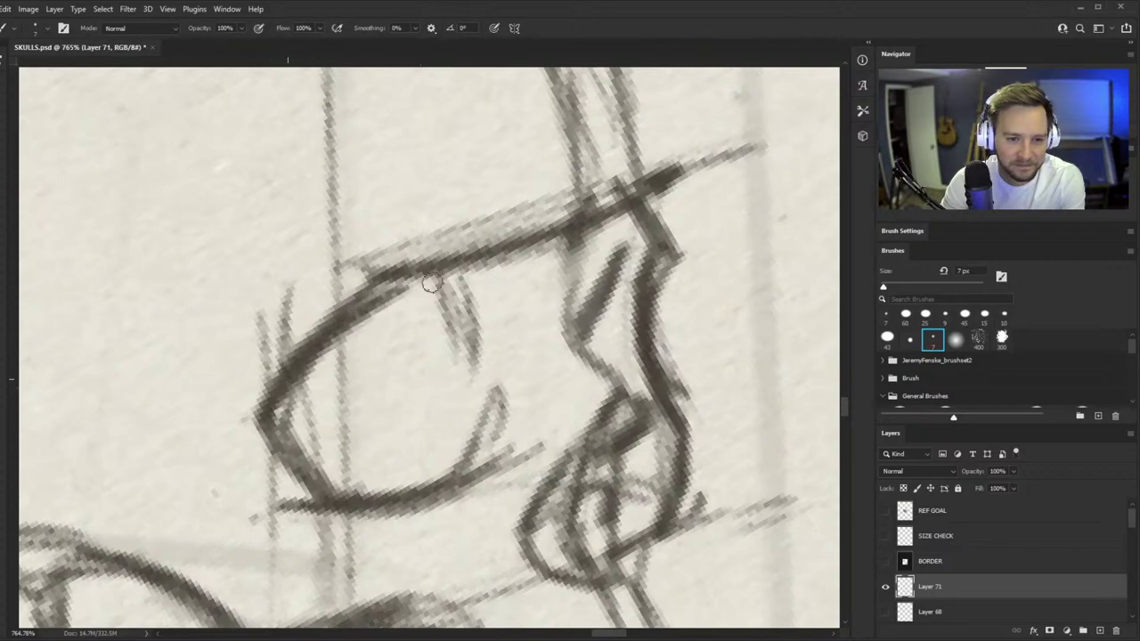
mouse_move(318, 319)
left_mouse_down()
mouse_move(501, 267)
mouse_move(373, 301)
left_mouse_up()
- Erase the rear and upper rim of the eye socket along with the guide strokes crossing it
key("z")
mouse_move(470, 327)
left_mouse_down()
mouse_move(418, 390)
mouse_move(369, 396)
mouse_move(382, 374)
left_mouse_up()
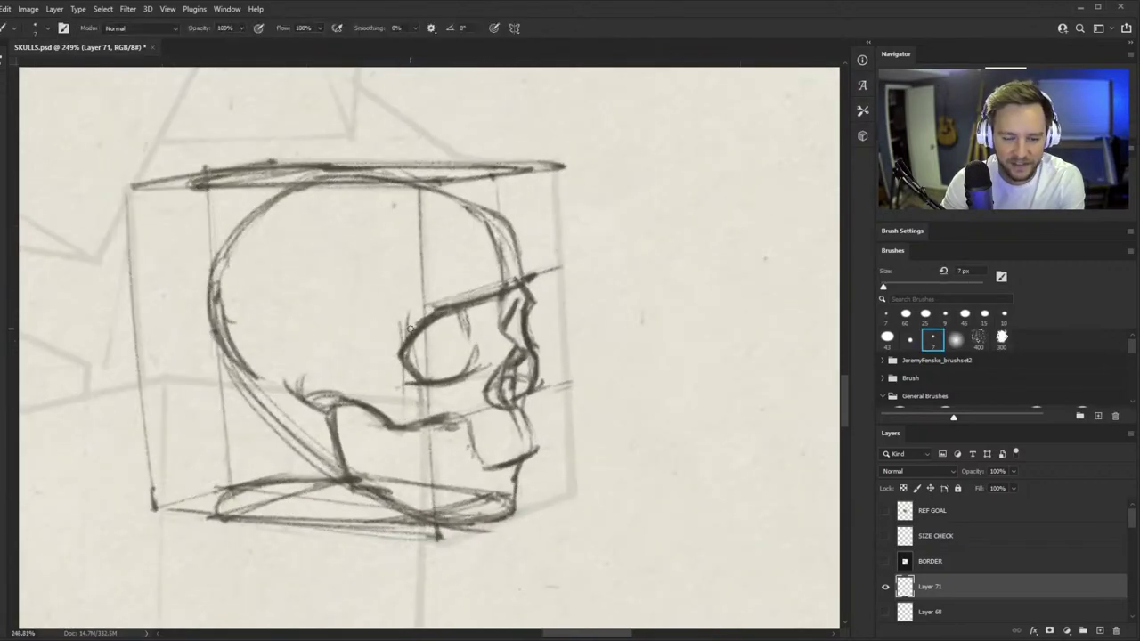
key("ctrl+z")
key("e")
left_click_drag(433, 326, 398, 349)
- Redraw the rear and upper rim of the eye socket as a rounder curve set below the brow line
key("z")
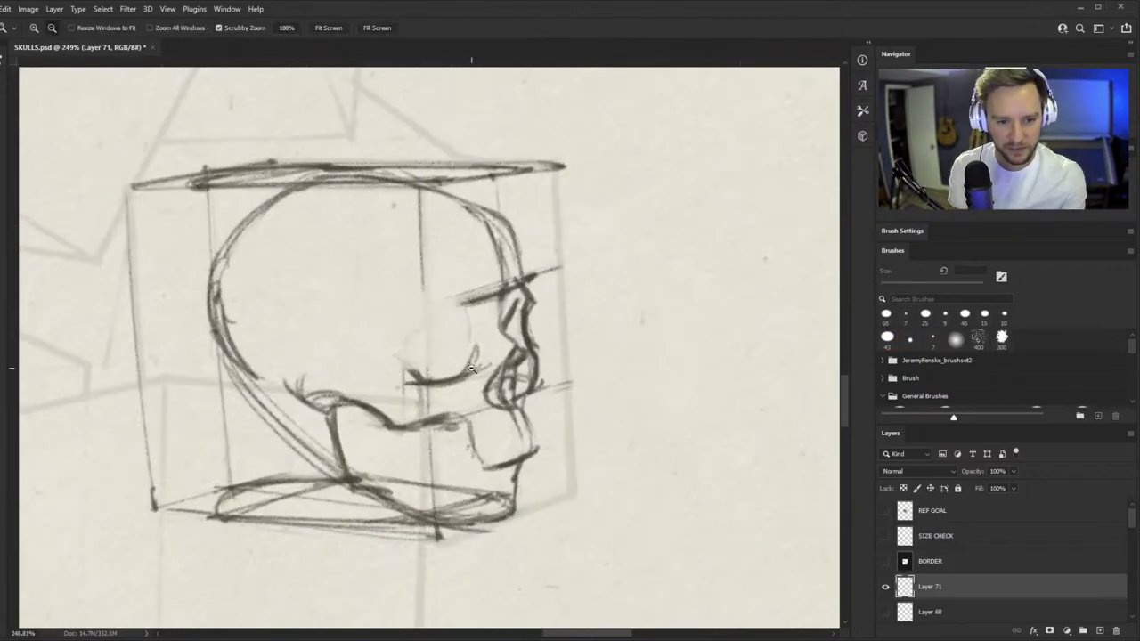
mouse_move(469, 364)
left_mouse_down()
mouse_move(453, 341)
mouse_move(494, 340)
mouse_move(402, 370)
left_mouse_up()
key("b")
mouse_move(435, 325)
left_mouse_down()
mouse_move(406, 354)
mouse_move(424, 403)
left_mouse_up()
mouse_move(403, 360)
left_mouse_down()
mouse_move(423, 406)
mouse_move(445, 320)
mouse_move(497, 315)
mouse_move(469, 318)
left_mouse_up()
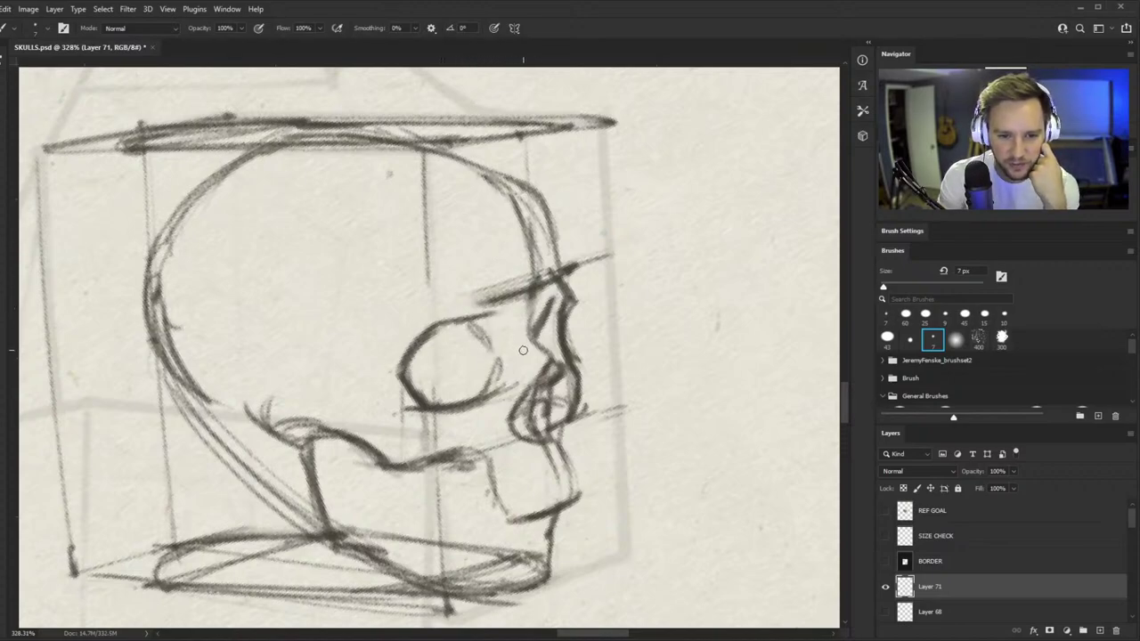
- Add a short stroke beside the nose bridge and lighten the top of the nasal cavity with a smaller eraser
mouse_move(523, 327)
left_mouse_down()
mouse_move(559, 364)
mouse_move(546, 394)
mouse_move(560, 362)
mouse_move(508, 405)
left_mouse_up()
key("e")
key("bracketleft")
key("bracketleft")
key("bracketleft")
key("bracketleft")
key("bracketleft")
key("bracketleft")
key("bracketleft")
key("bracketleft")
key("bracketleft")
key("b")
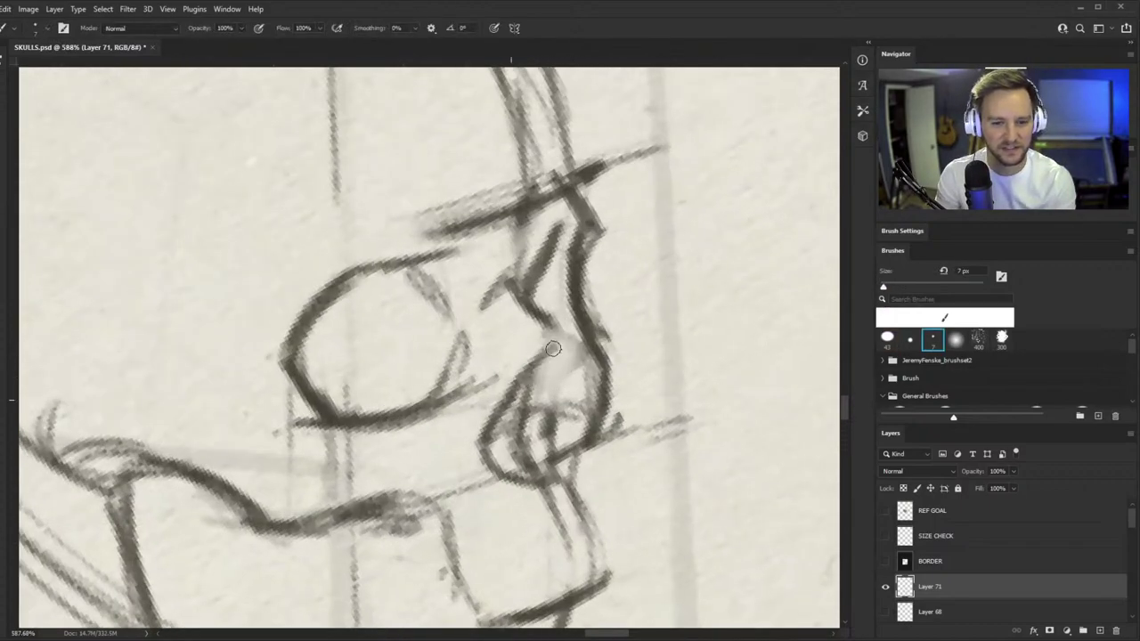
- Redraw the upper edge and inner lines of the nasal cavity and sketch the bone edge beside the nose
left_click_drag(561, 344, 526, 390)
mouse_move(561, 360)
left_mouse_down()
mouse_move(536, 388)
mouse_move(568, 382)
mouse_move(545, 470)
left_mouse_up()
left_click_drag(560, 428, 542, 470)
mouse_move(492, 321)
left_mouse_down()
mouse_move(509, 367)
mouse_move(483, 312)
left_mouse_up()
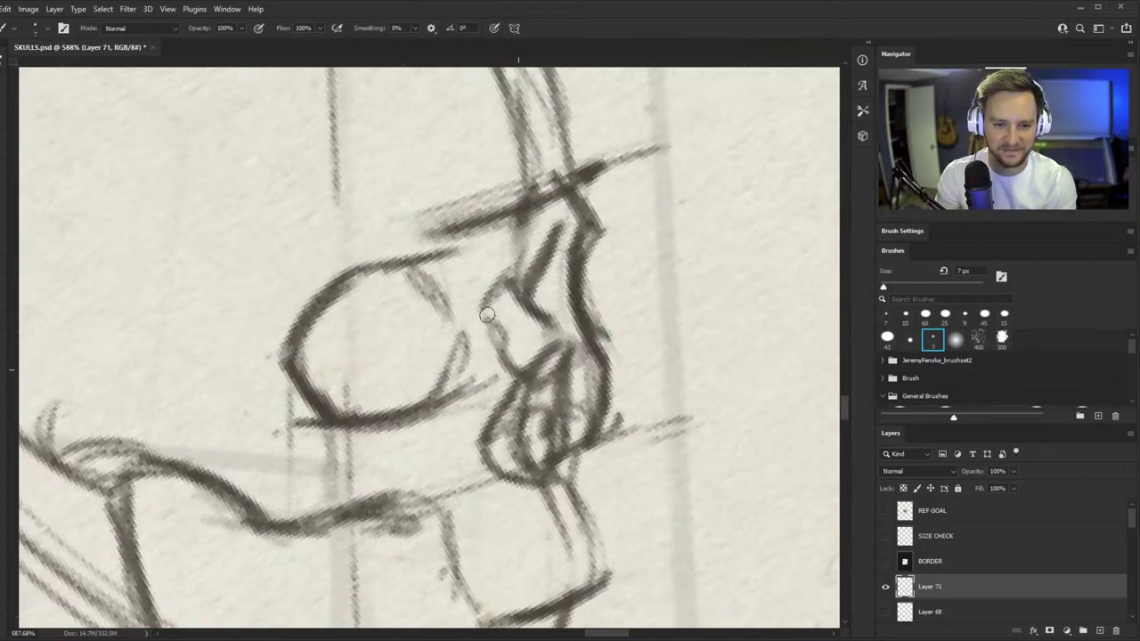
mouse_move(557, 351)
left_mouse_down()
mouse_move(526, 370)
mouse_move(541, 307)
mouse_move(568, 339)
mouse_move(472, 338)
mouse_move(484, 339)
mouse_move(441, 391)
mouse_move(496, 379)
left_mouse_up()
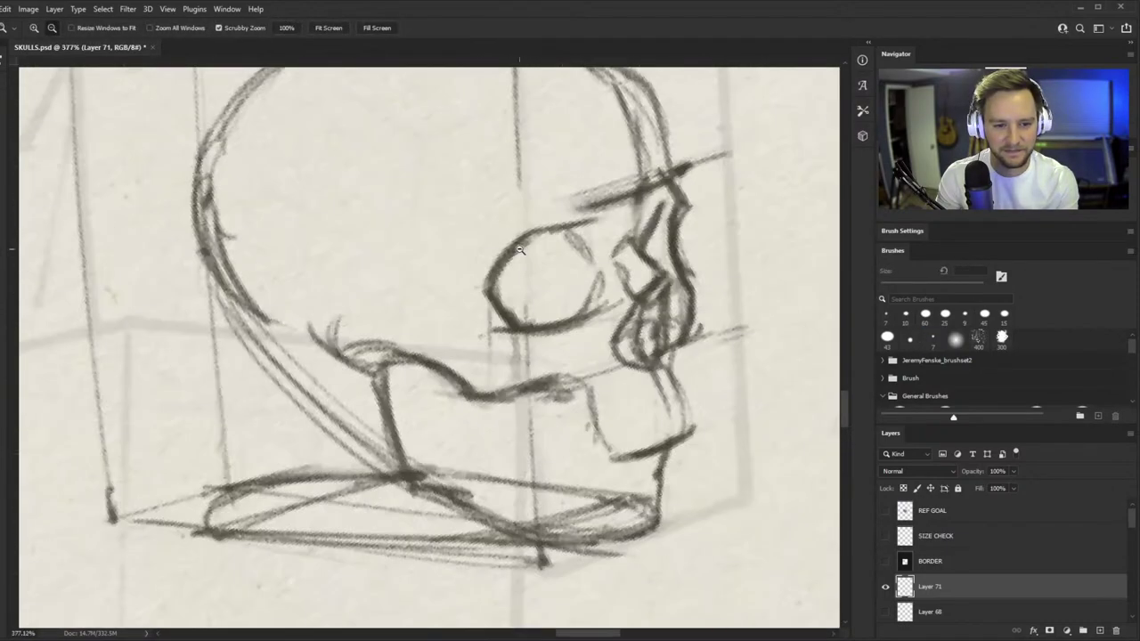
- Draw the bone edge behind the eye socket and the upper edge of the cheekbone arch back to the ear
left_click_drag(499, 216, 450, 291)
mouse_move(487, 249)
left_mouse_down()
mouse_move(453, 291)
mouse_move(468, 334)
left_mouse_up()
mouse_move(456, 290)
left_mouse_down()
mouse_move(472, 341)
mouse_move(334, 314)
mouse_move(435, 337)
left_mouse_up()
left_click_drag(372, 337, 473, 313)
left_click_drag(542, 422, 545, 422)
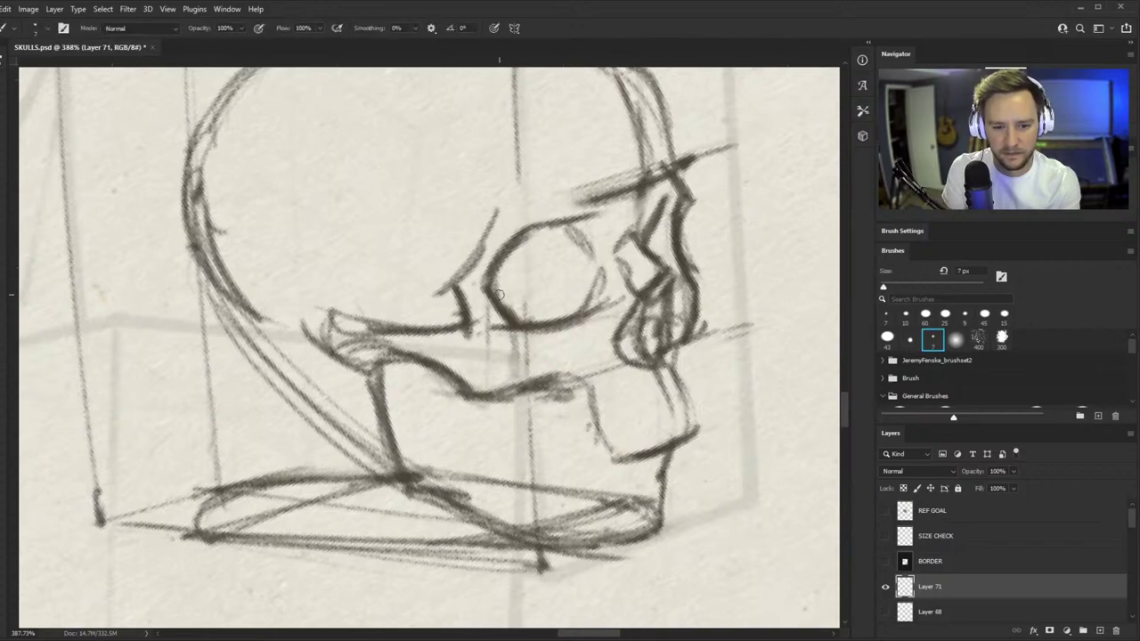
- Draw the side of the upper jaw down from the cheekbone and curve its lower edge forward to the teeth
mouse_move(489, 294)
left_mouse_down()
mouse_move(542, 375)
mouse_move(531, 443)
left_mouse_up()
mouse_move(526, 387)
left_mouse_down()
mouse_move(532, 442)
mouse_move(626, 465)
left_mouse_up()
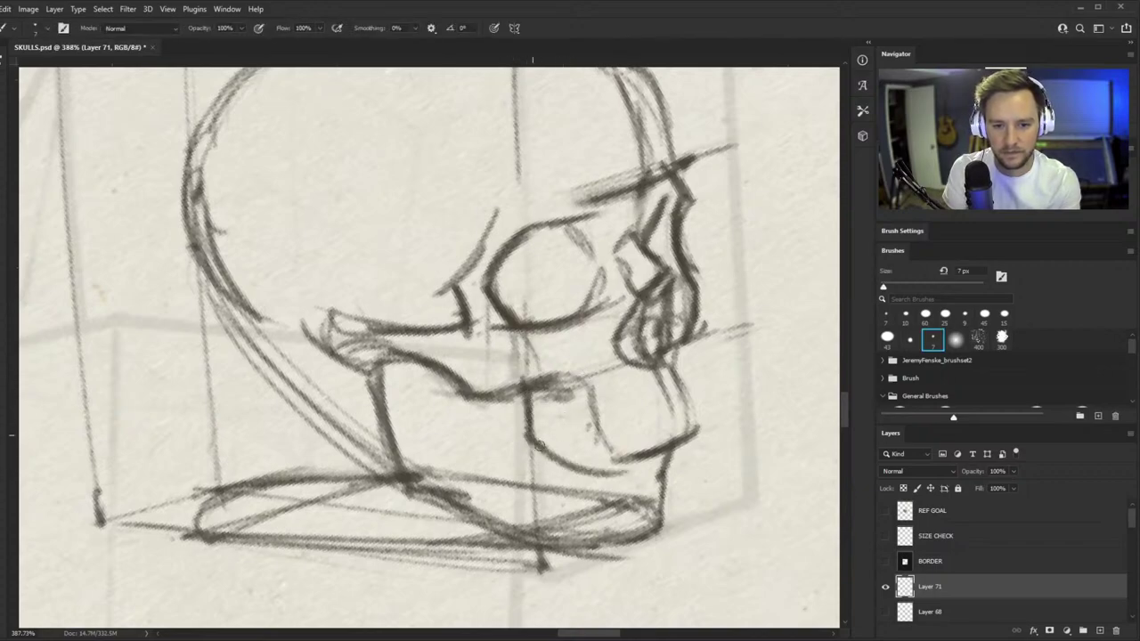
left_click_drag(541, 443, 681, 448)
left_click_drag(468, 419, 515, 338)
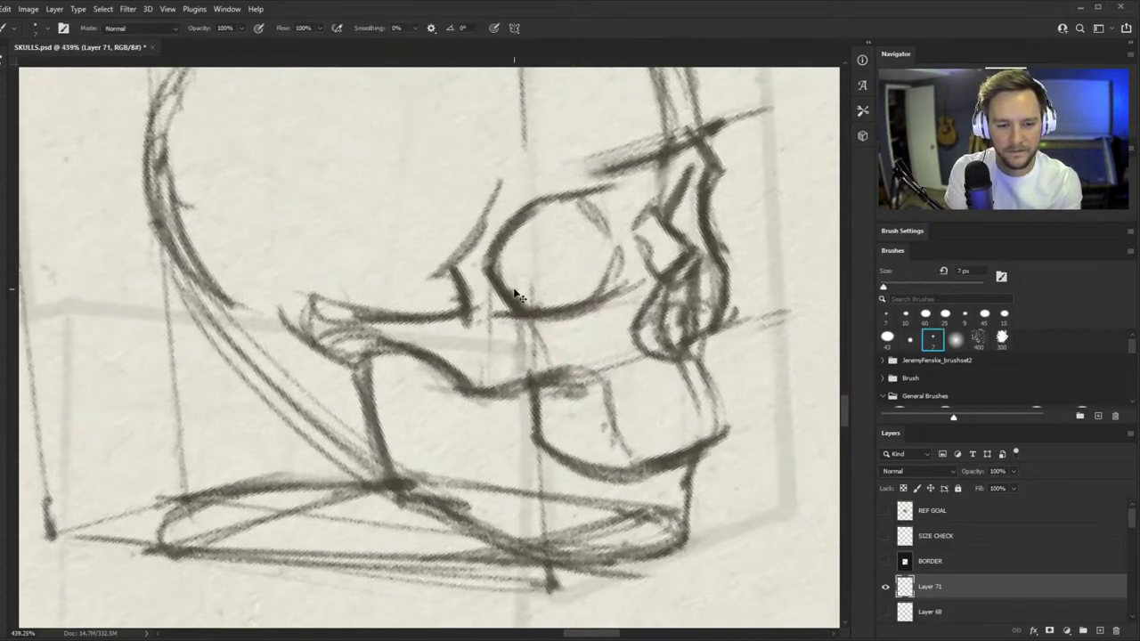
- Draw the front edge of the jaw ramus down from the cheekbone and add light plane lines on the cheekbone
left_click_drag(461, 390, 524, 535)
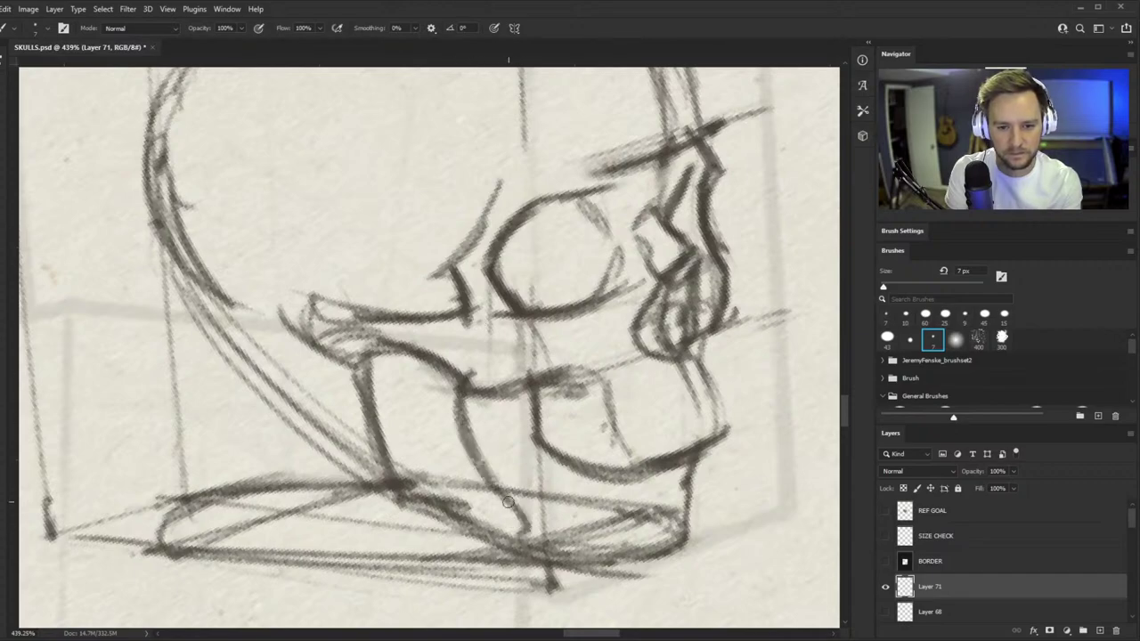
left_click_drag(507, 497, 524, 547)
left_click_drag(447, 334, 470, 446)
left_click_drag(487, 280, 466, 406)
- Sketch a small curved edge behind the teeth, linking the upper jaw to the front of the ramus
left_click_drag(543, 371, 445, 385)
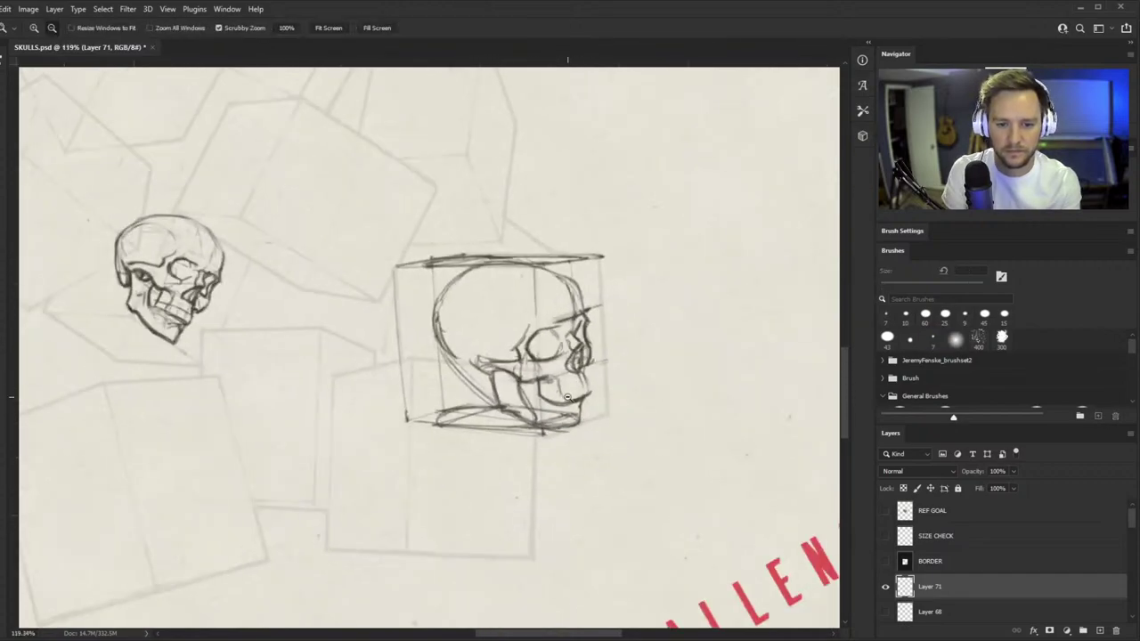
left_click_drag(567, 392, 684, 388)
left_click_drag(360, 401, 415, 424)
mouse_move(442, 375)
left_mouse_down()
mouse_move(408, 422)
mouse_move(417, 433)
left_mouse_up()
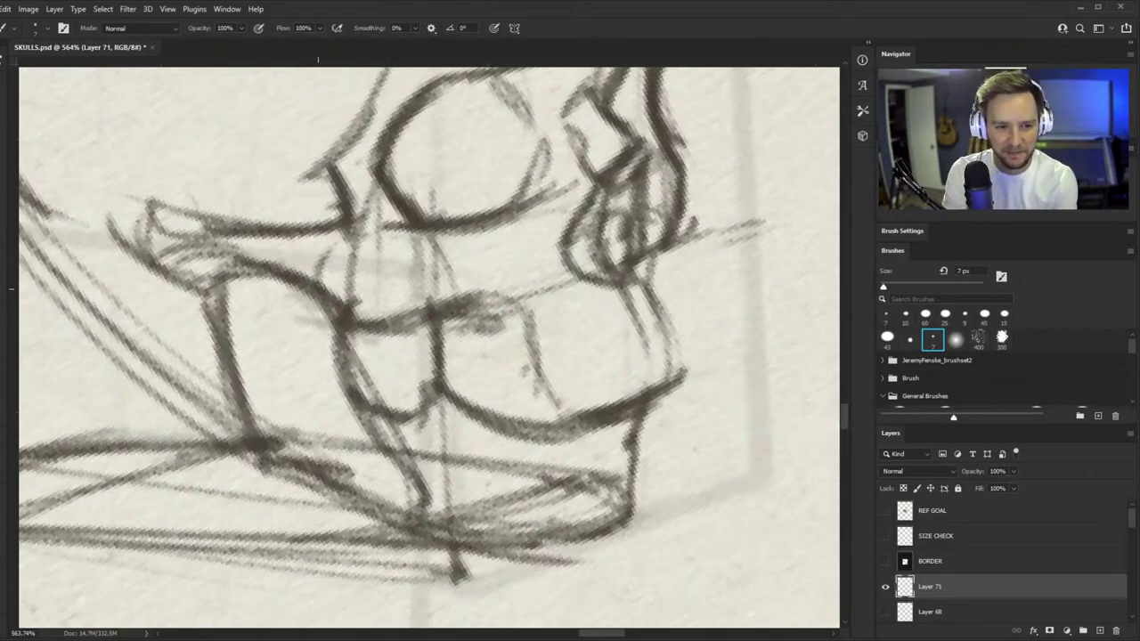
- Draw the small rounded notch under the cheekbone arch at the top of the jaw ramus
mouse_move(424, 338)
left_mouse_down()
mouse_move(364, 323)
mouse_move(446, 323)
left_mouse_up()
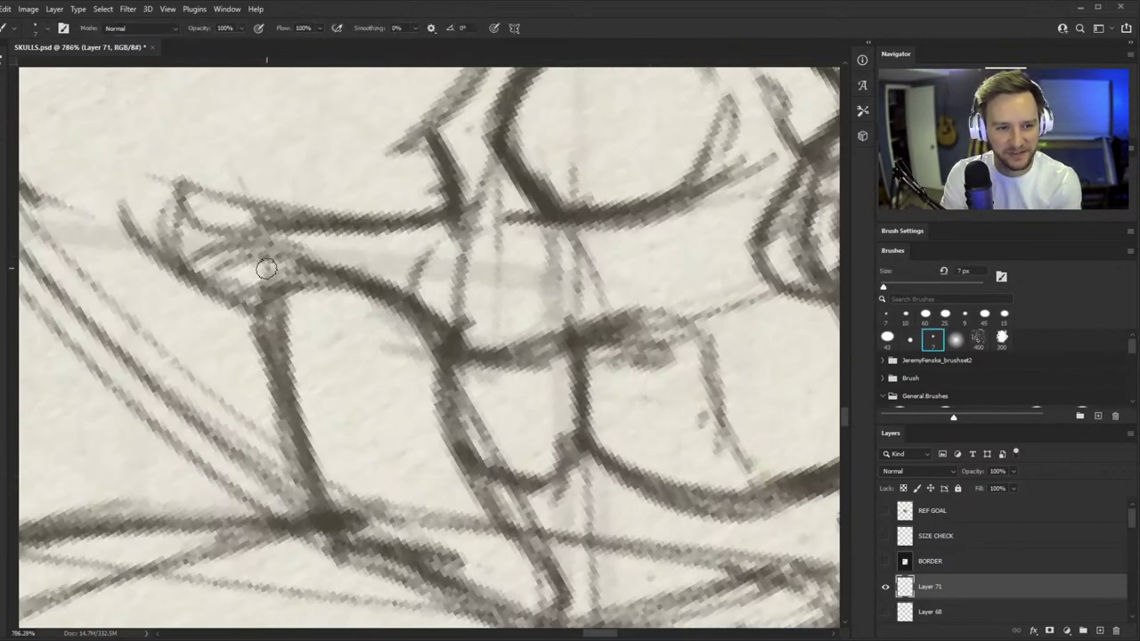
key("z")
mouse_move(266, 269)
left_mouse_down()
mouse_move(272, 258)
mouse_move(330, 348)
mouse_move(336, 270)
mouse_move(311, 340)
mouse_move(406, 304)
mouse_move(358, 336)
left_mouse_up()
key("z")
mouse_move(417, 322)
left_mouse_down()
mouse_move(348, 380)
mouse_move(308, 374)
mouse_move(438, 298)
left_mouse_up()
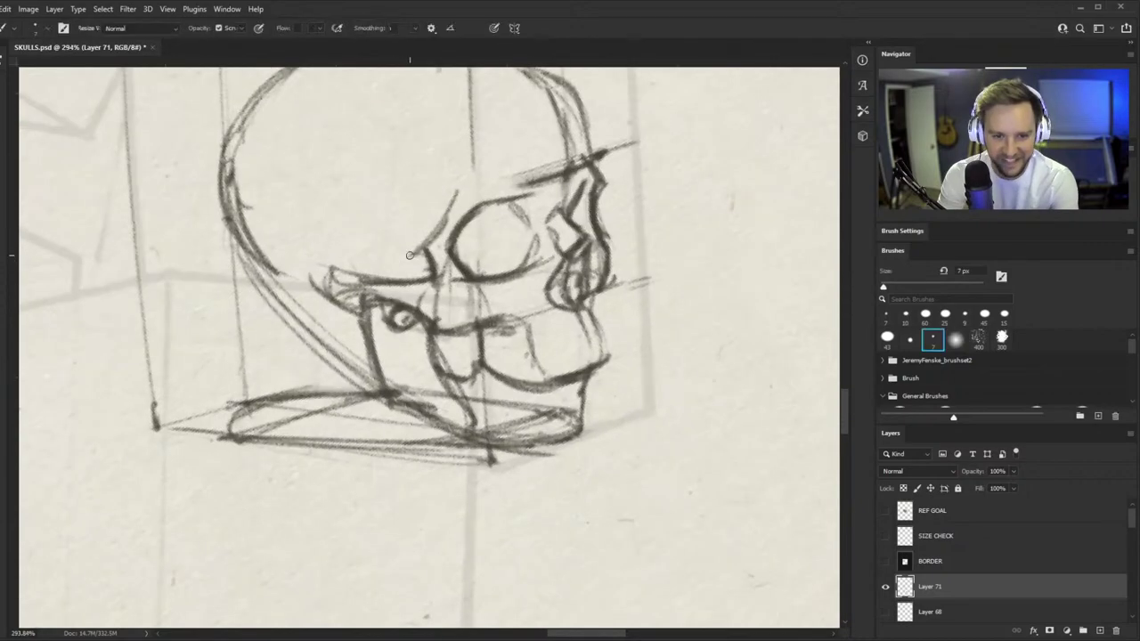
- Draw the mastoid bump behind the jaw joint, running down from the back of the cranium
key("z")
left_click_drag(392, 359, 320, 435)
left_click_drag(383, 330, 463, 290)
left_click_drag(250, 338, 312, 411)
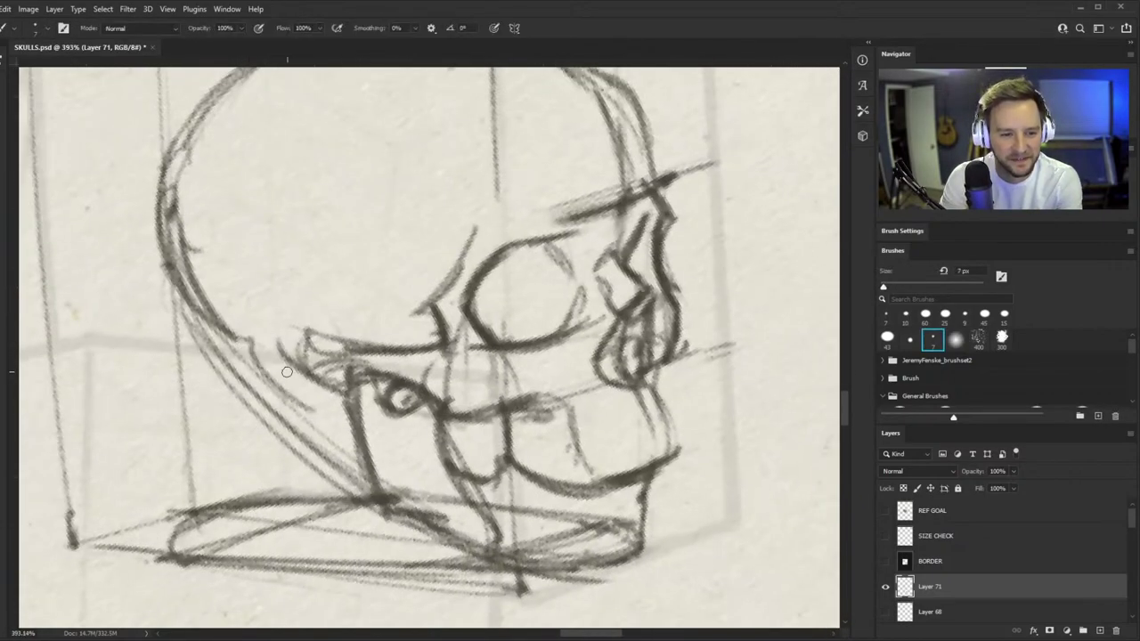
mouse_move(287, 371)
left_mouse_down()
mouse_move(322, 415)
mouse_move(332, 405)
mouse_move(317, 412)
mouse_move(285, 388)
mouse_move(196, 307)
mouse_move(267, 381)
mouse_move(332, 407)
left_mouse_up()
- Refine the eye socket by lightening part of its rim, then darkening the upper edge and shading the inner side
key("z")
left_click_drag(419, 368, 343, 405)
key("z")
left_click_drag(463, 347, 528, 221)
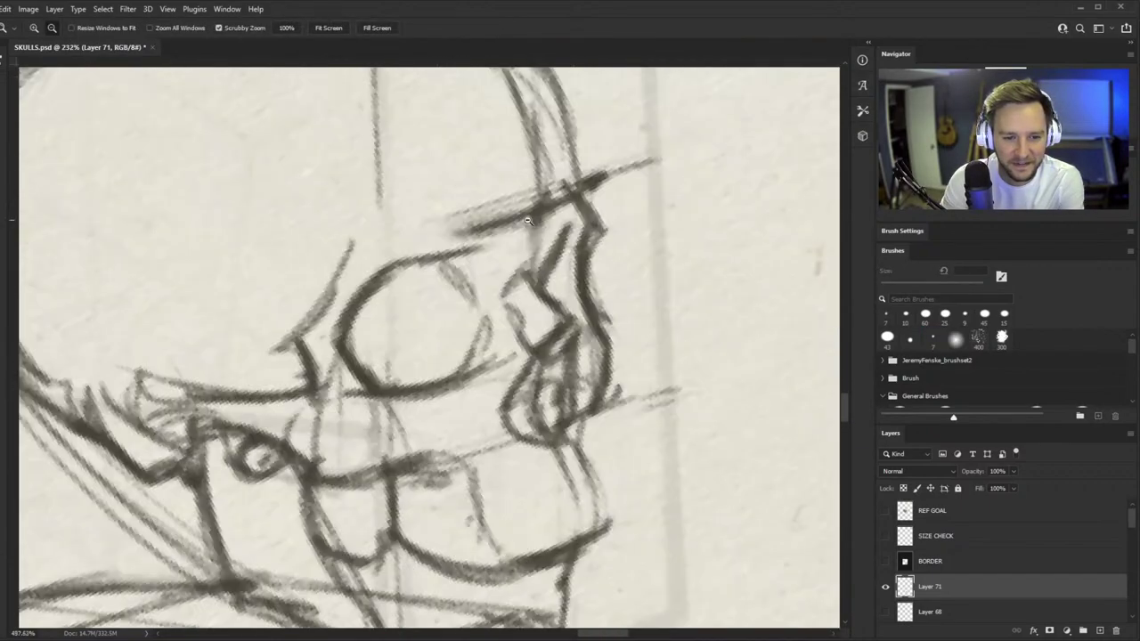
key("e")
mouse_move(401, 272)
left_mouse_down()
mouse_move(346, 335)
mouse_move(395, 278)
left_mouse_up()
key("b")
mouse_move(347, 341)
left_mouse_down()
mouse_move(397, 270)
mouse_move(458, 260)
left_mouse_up()
mouse_move(376, 283)
left_mouse_down()
mouse_move(467, 262)
mouse_move(488, 312)
left_mouse_up()
mouse_move(465, 259)
left_mouse_down()
mouse_move(474, 281)
mouse_move(456, 369)
left_mouse_up()
left_click_drag(474, 326, 444, 385)
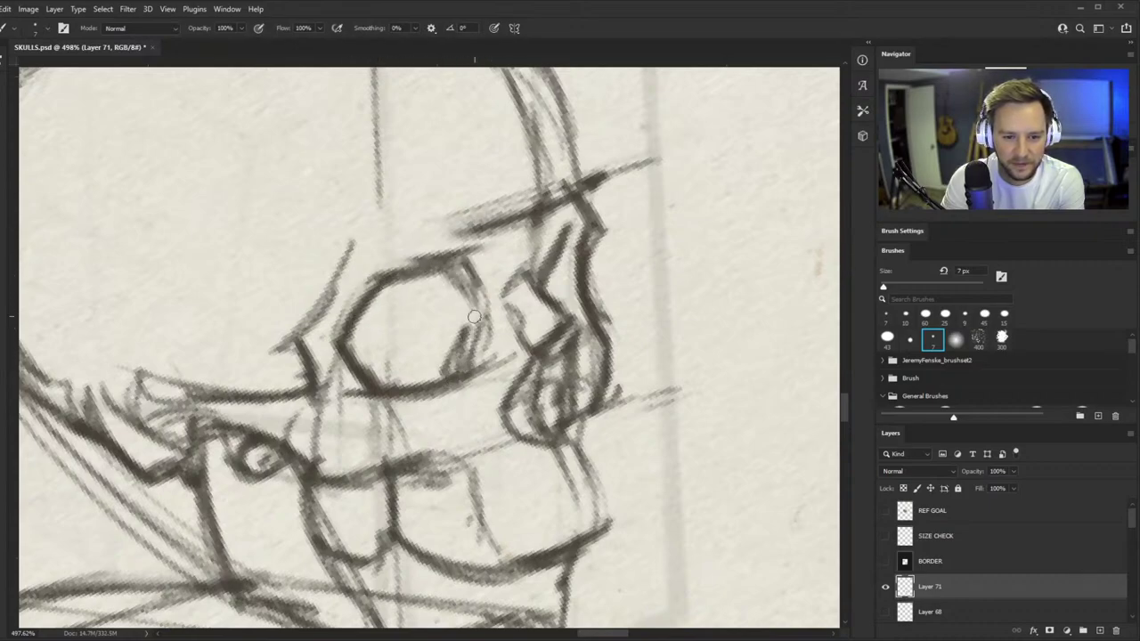
- Fade the cheekbone arch and the lower part of the eye socket with an enlarged eraser
key("alt+space")
left_click_drag(506, 303, 467, 313)
left_click_drag(532, 353, 541, 333)
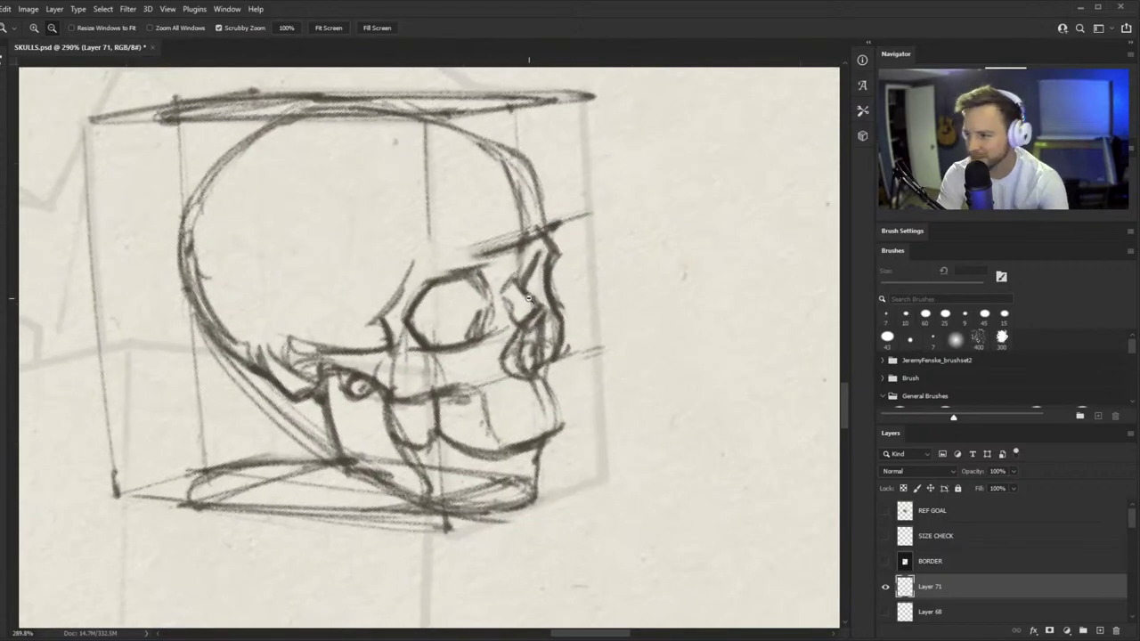
left_click_drag(472, 345, 397, 428)
key("alt+space")
left_click_drag(464, 325, 520, 307)
key("e")
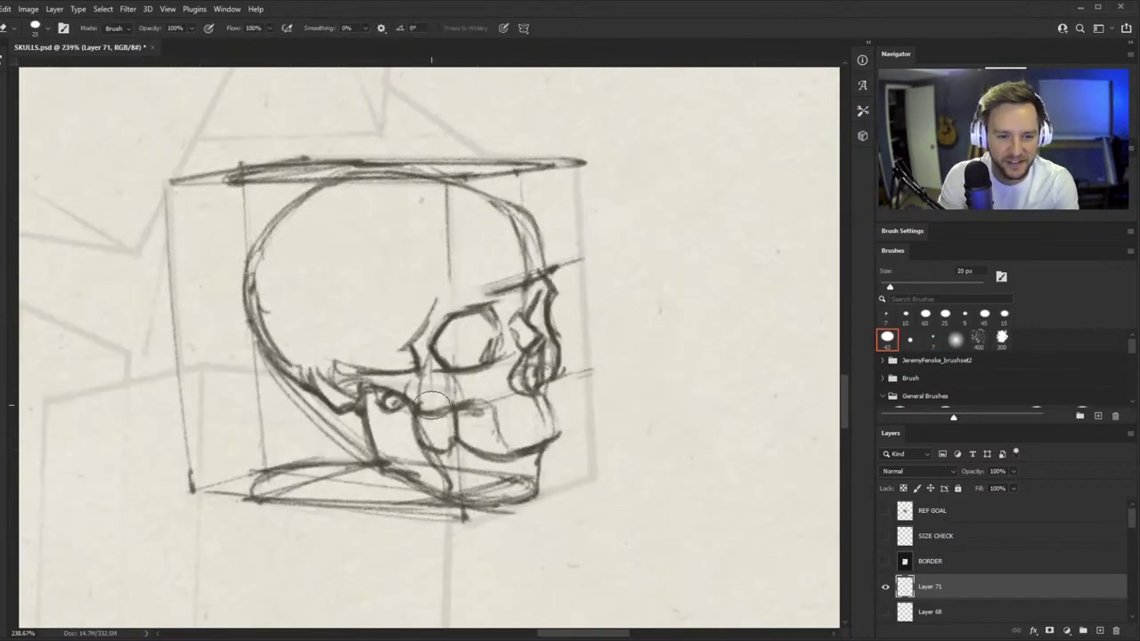
key("bracketright")
key("bracketright")
key("bracketright")
mouse_move(473, 350)
left_mouse_down()
mouse_move(438, 337)
mouse_move(445, 358)
mouse_move(395, 387)
mouse_move(433, 374)
mouse_move(452, 386)
mouse_move(501, 379)
left_mouse_up()
- Redraw the lower edge of the cheekbone arch as a bold curve from the jaw joint to the upper jaw
key("b")
key("alt+space")
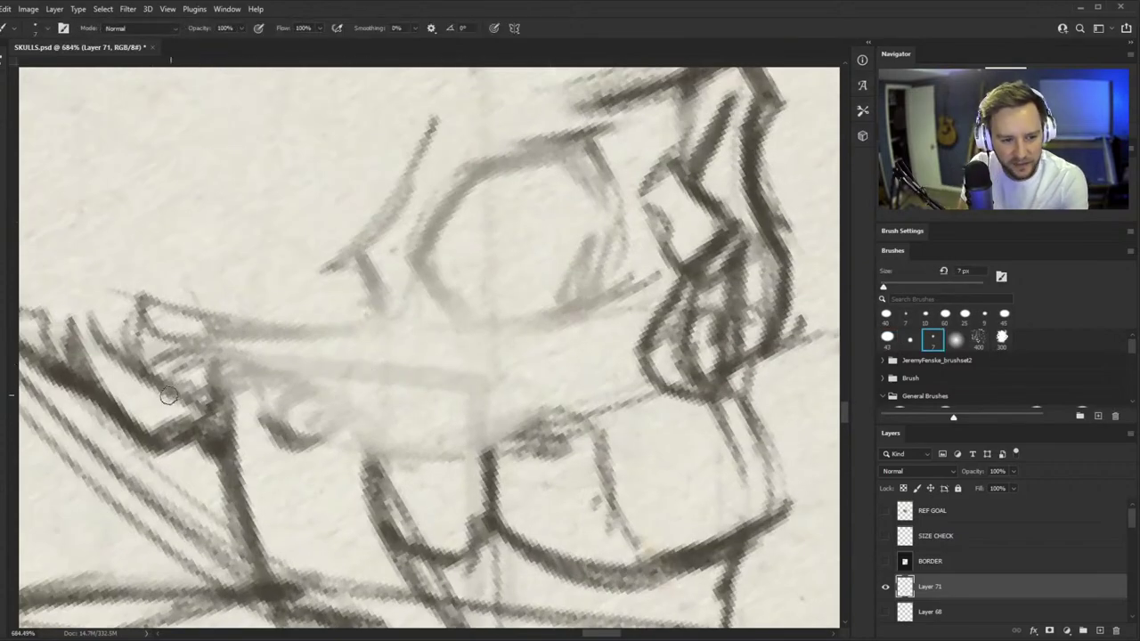
mouse_move(169, 396)
left_mouse_down()
mouse_move(370, 447)
mouse_move(345, 474)
left_mouse_up()
left_click_drag(302, 415, 342, 442)
key("ctrl+z")
key("ctrl+z")
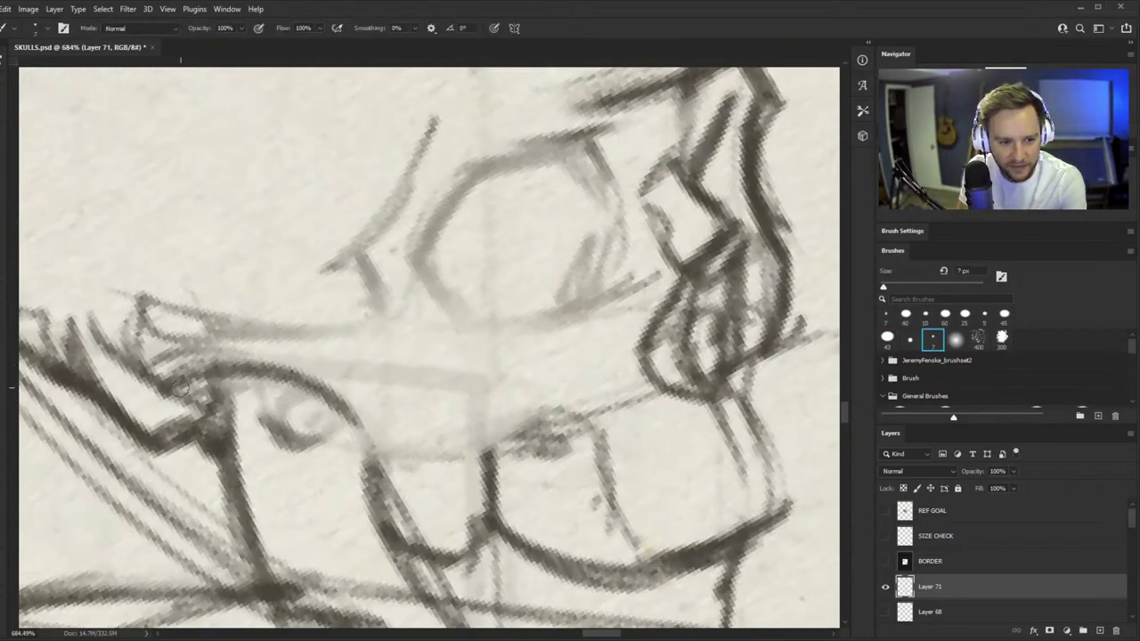
mouse_move(178, 389)
left_mouse_down()
mouse_move(329, 412)
mouse_move(383, 464)
mouse_move(454, 471)
left_mouse_up()
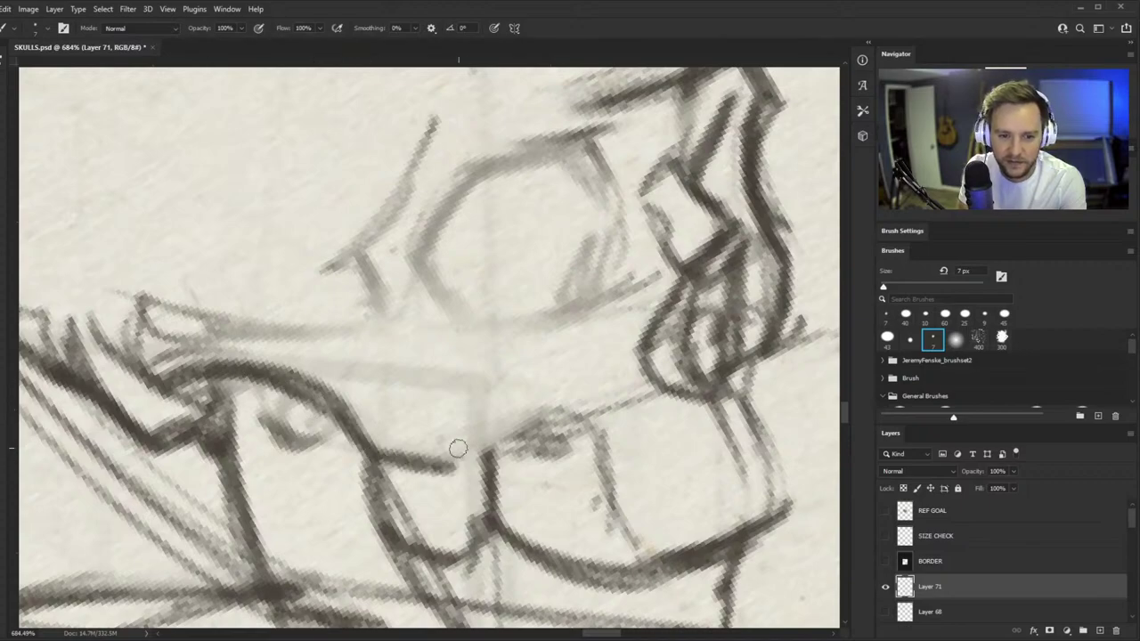
mouse_move(385, 465)
left_mouse_down()
mouse_move(518, 415)
mouse_move(572, 409)
left_mouse_up()
left_click_drag(454, 462, 533, 418)
key("alt+space")
left_click_drag(448, 376, 361, 377)
key("alt+space")
left_click_drag(477, 355, 487, 338)
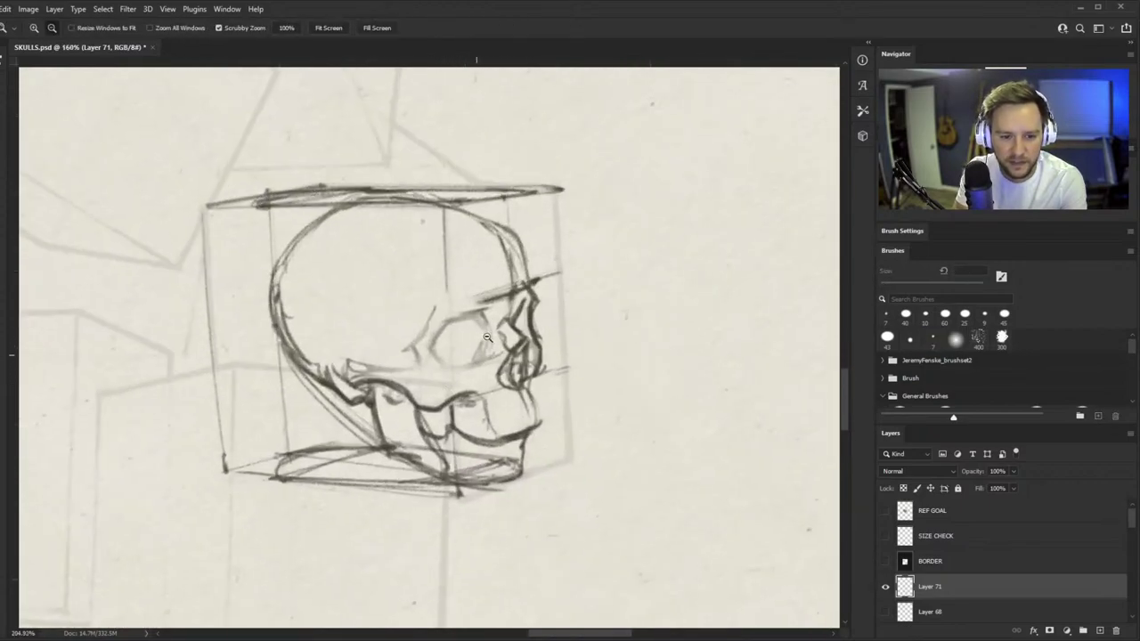
left_click_drag(406, 348, 477, 350)
key("b")
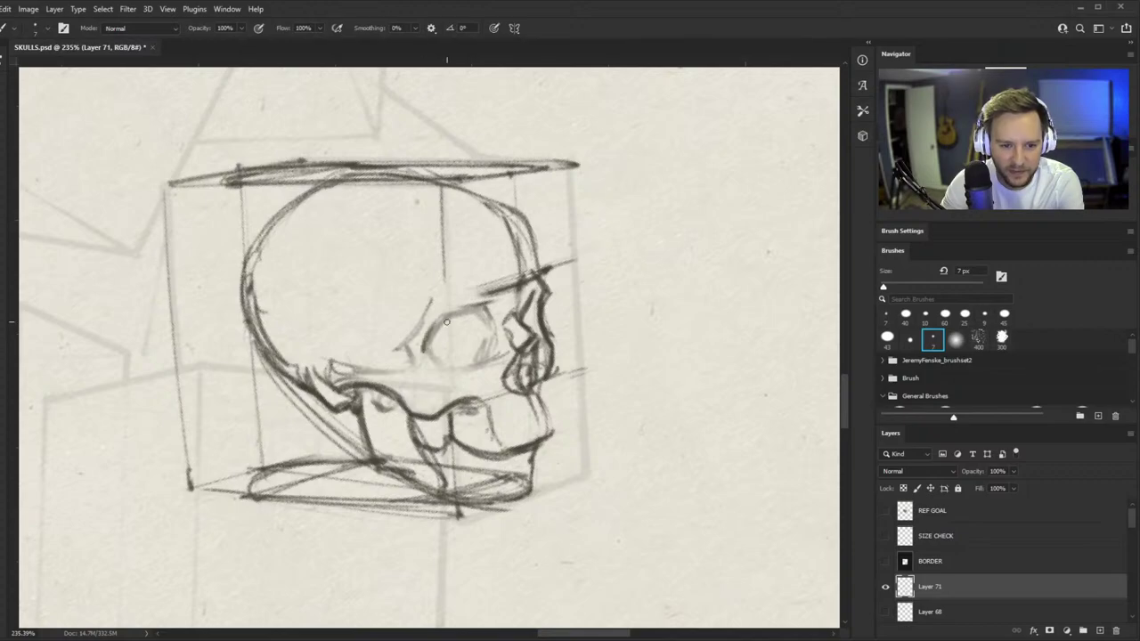
- Sketch a light sweeping guide curve from the outer rim of the eye socket down toward the lower jaw
key("ctrl+space")
left_click_drag(433, 407, 435, 346)
mouse_move(454, 195)
left_mouse_down()
mouse_move(414, 257)
mouse_move(406, 536)
left_mouse_up()
key("ctrl+z")
left_click_drag(443, 208, 446, 539)
key("ctrl+space")
mouse_move(473, 348)
left_mouse_down()
mouse_move(368, 443)
mouse_move(453, 374)
left_mouse_up()
key("ctrl+z")
mouse_move(429, 289)
left_mouse_down()
mouse_move(474, 227)
mouse_move(418, 437)
left_mouse_up()
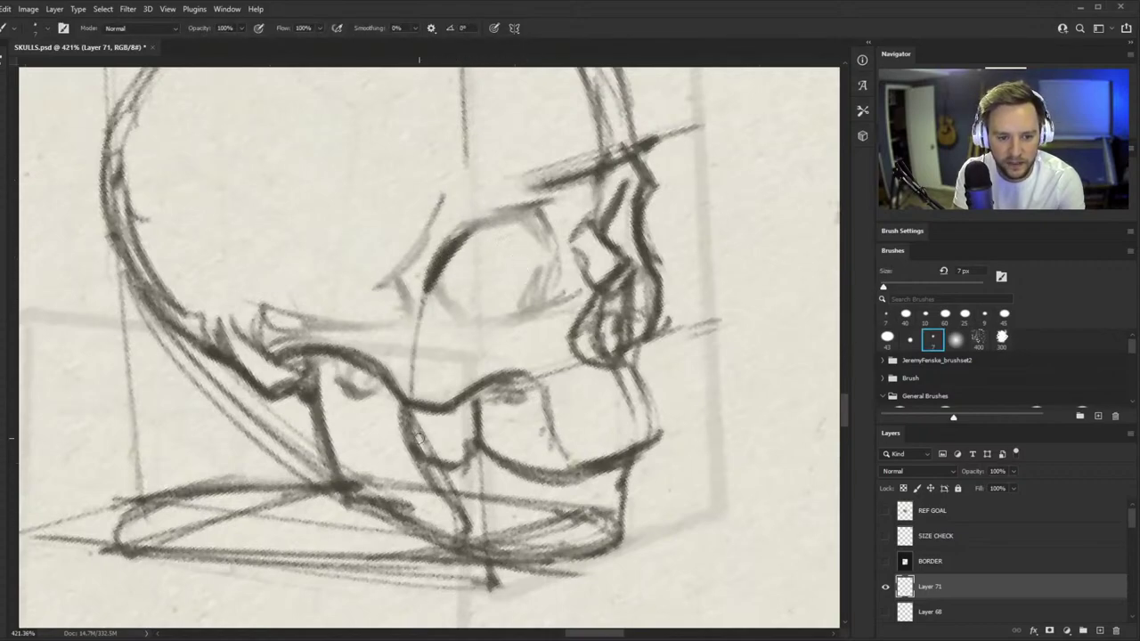
- Darken the sweeping curve from the eye socket and carry it down the jaw to its bottom edge
left_click_drag(430, 280, 410, 486)
mouse_move(413, 352)
left_mouse_down()
mouse_move(442, 477)
mouse_move(491, 541)
mouse_move(489, 575)
left_mouse_up()
key("ctrl+z")
key("ctrl+z")
left_click_drag(434, 276, 413, 445)
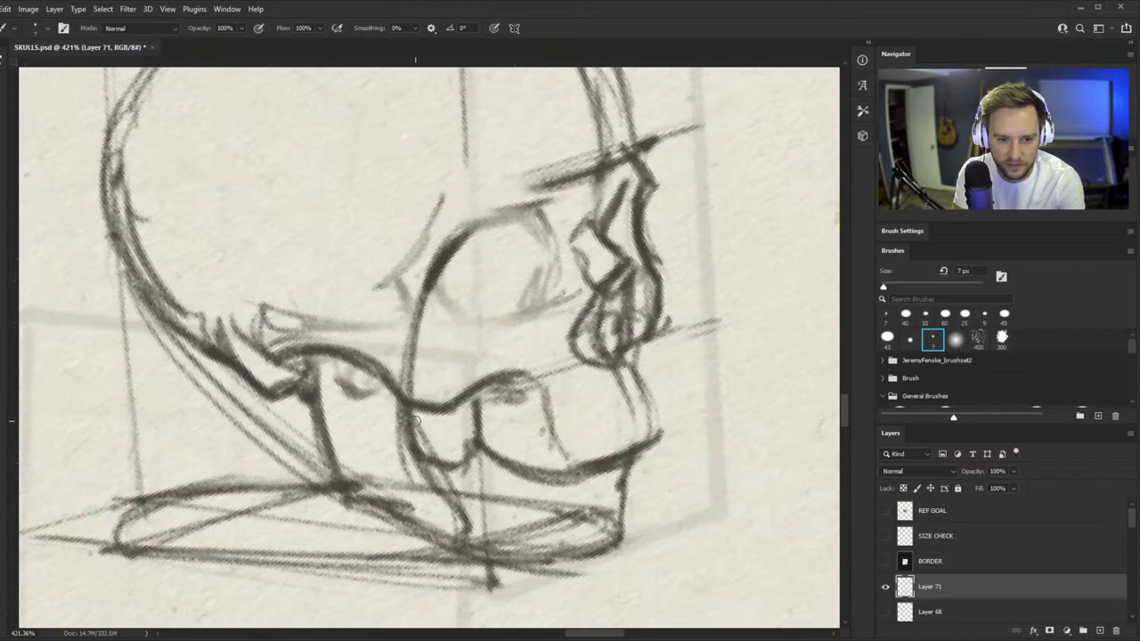
key("ctrl+z")
left_click_drag(437, 283, 451, 492)
left_click_drag(412, 370, 461, 490)
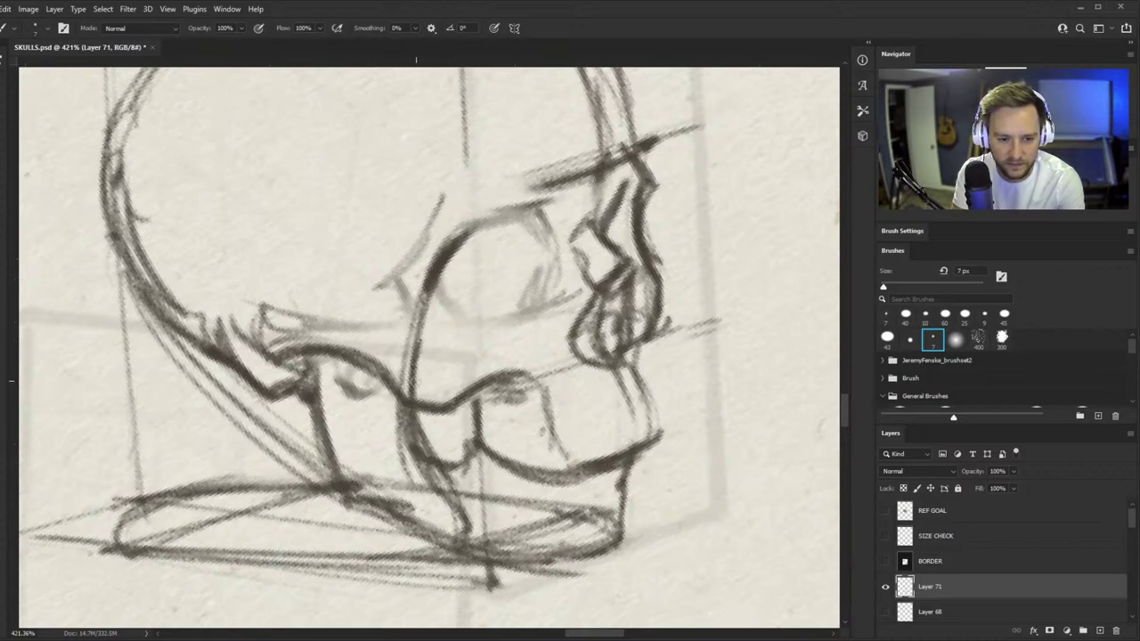
left_click_drag(411, 408, 469, 543)
left_click_drag(458, 417, 356, 417)
left_click_drag(504, 409, 554, 401)
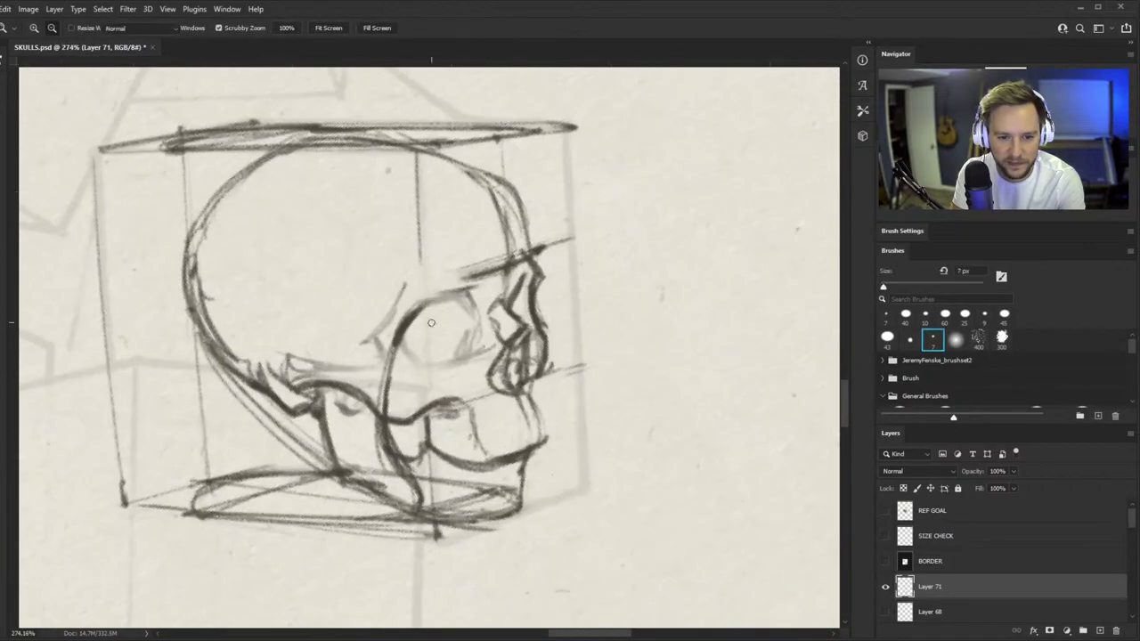
- Draw a second guide curve from the socket's outer edge to the back of the upper jaw, and fade both curves with the eraser
left_click_drag(392, 339, 432, 434)
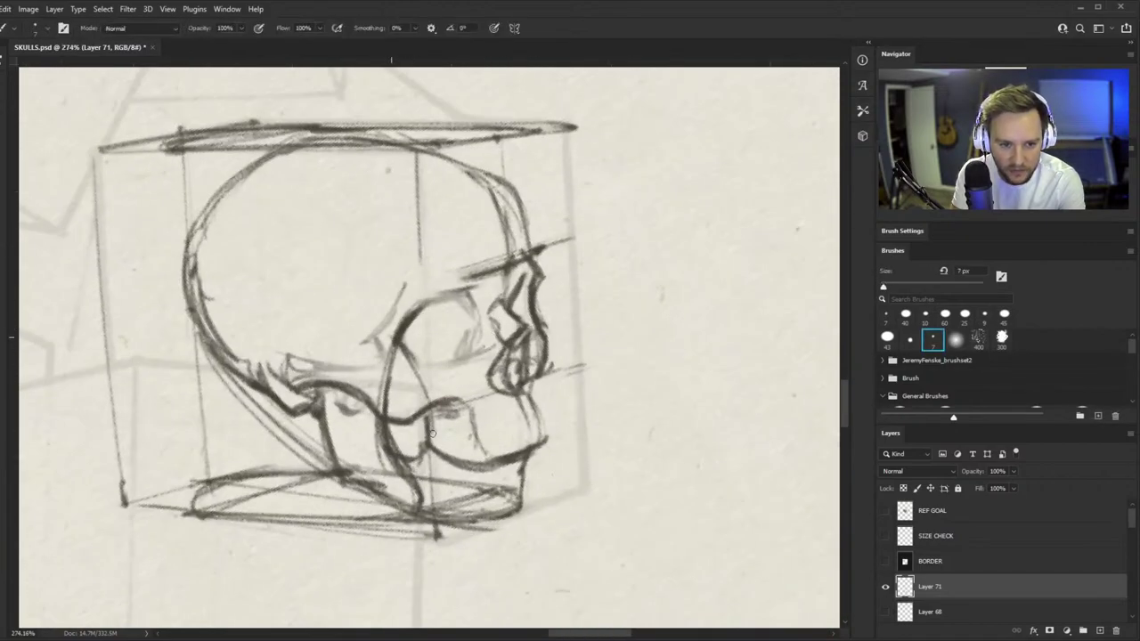
scroll(422, 401, "up", 2)
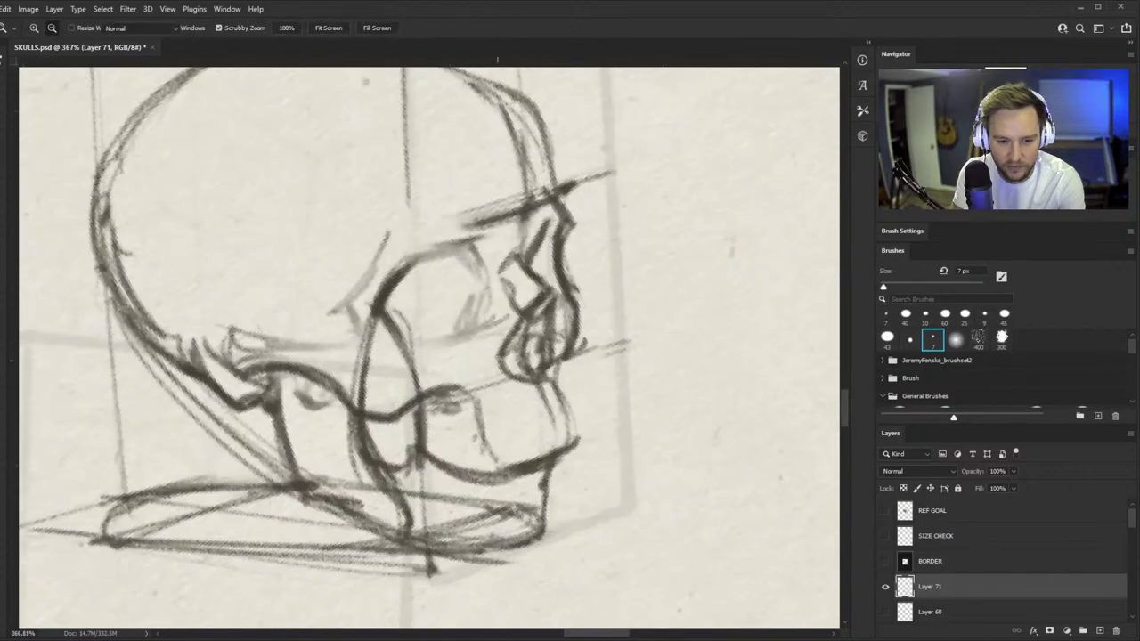
mouse_move(420, 446)
left_mouse_down()
mouse_move(513, 472)
mouse_move(580, 436)
mouse_move(335, 490)
mouse_move(498, 374)
left_mouse_up()
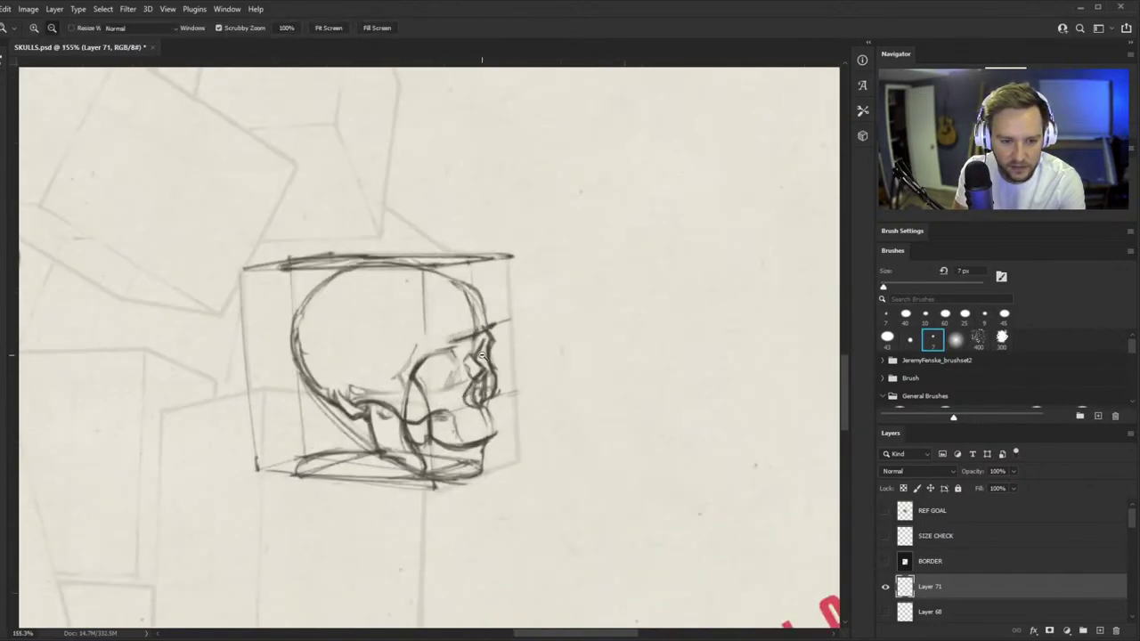
key("b")
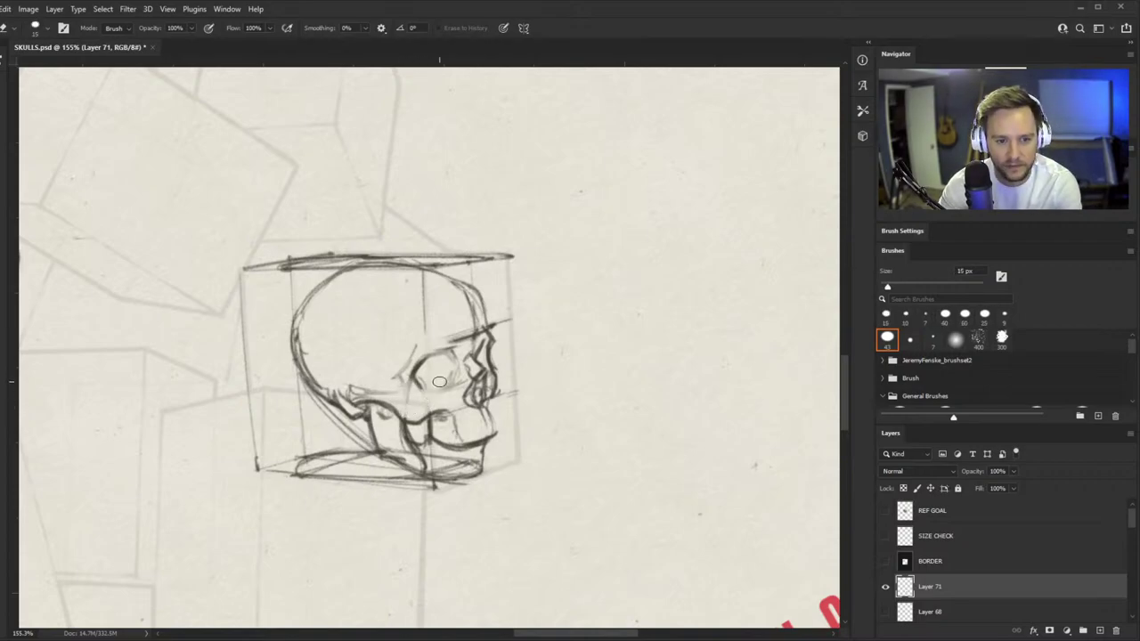
key("b")
- Redraw the eye socket with darker lines along its outer corner, lower rim and upper rim
left_click_drag(424, 389, 619, 367)
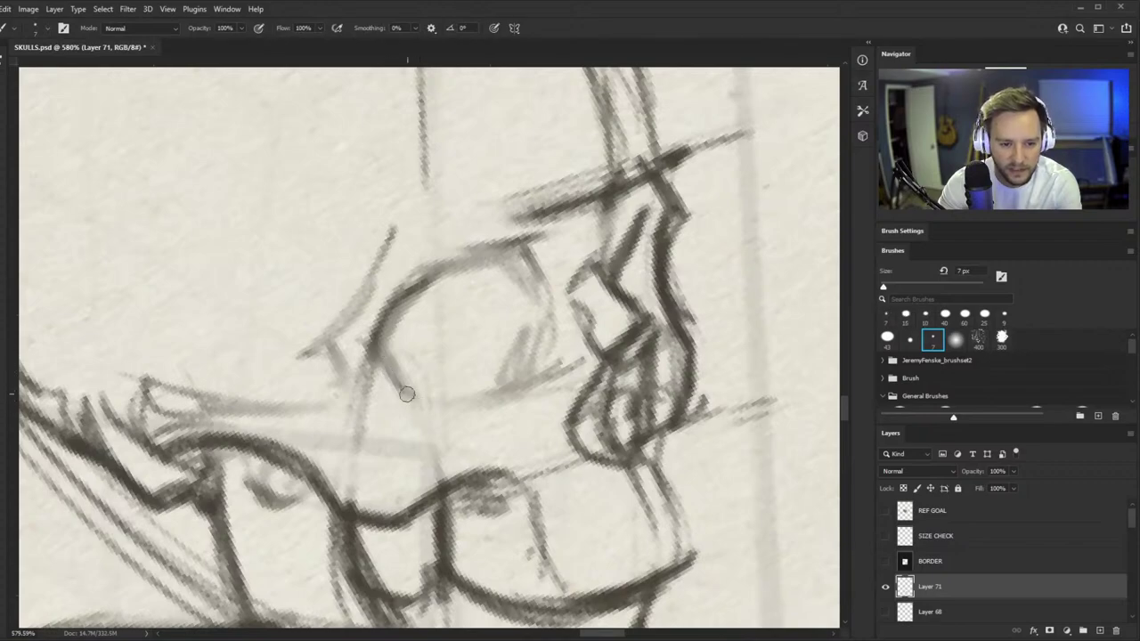
mouse_move(378, 349)
left_mouse_down()
mouse_move(428, 419)
mouse_move(544, 390)
left_mouse_up()
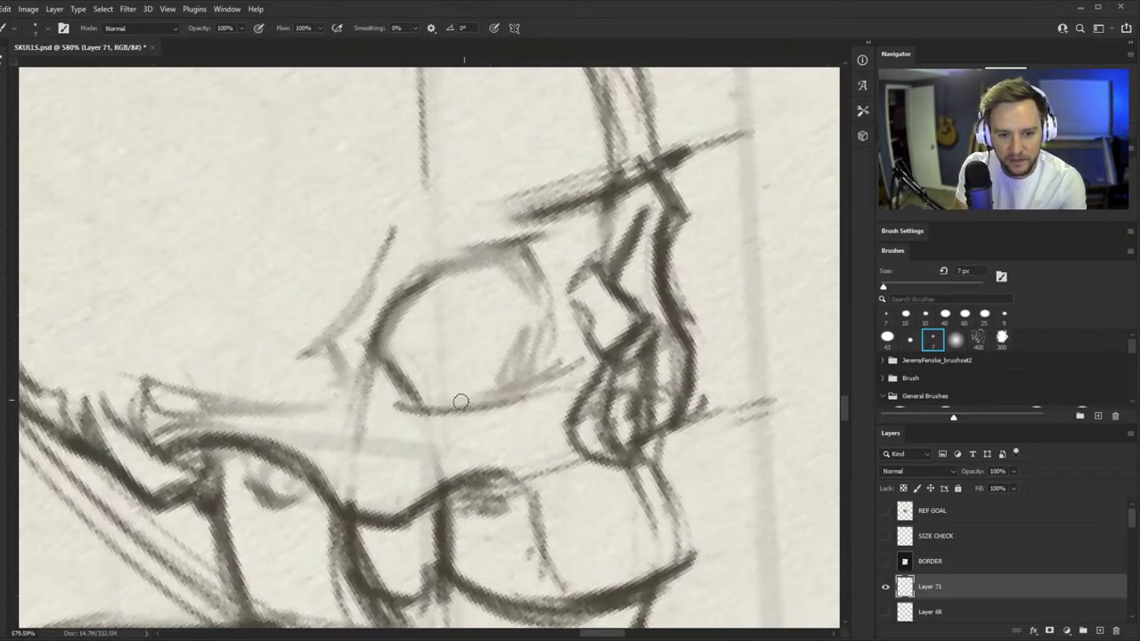
left_click_drag(461, 403, 541, 371)
key("ctrl+z")
mouse_move(428, 404)
left_mouse_down()
mouse_move(539, 383)
mouse_move(527, 342)
mouse_move(526, 384)
mouse_move(523, 335)
mouse_move(492, 395)
left_mouse_up()
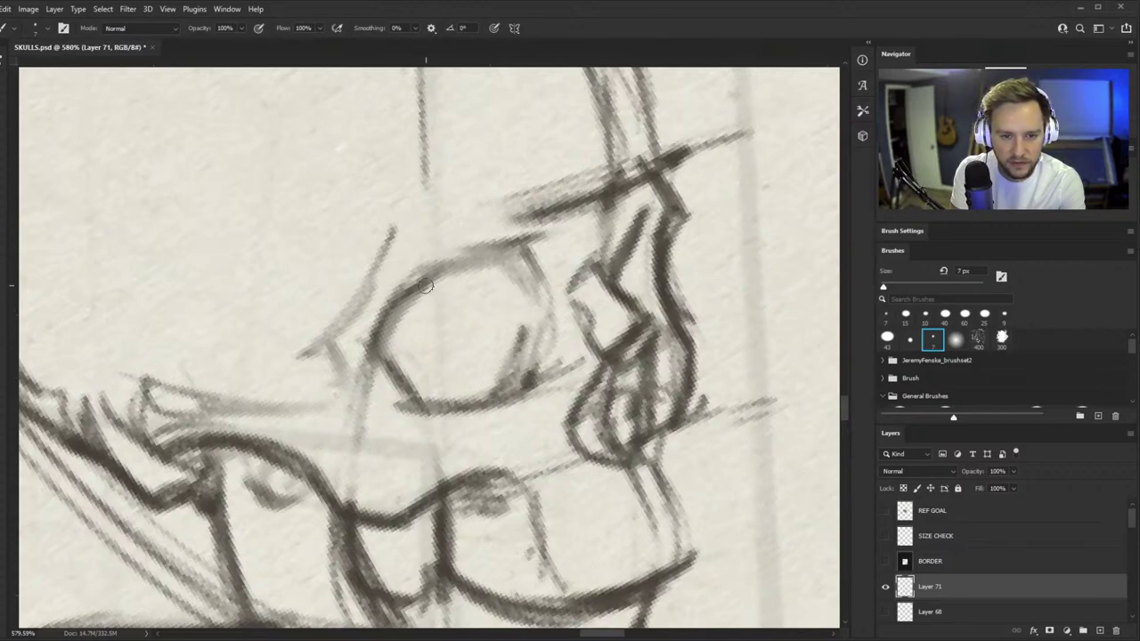
left_click_drag(397, 298, 500, 256)
- Fade the brow guideline above the eye socket with the 15 px eraser
key("e")
left_click_drag(431, 280, 723, 138)
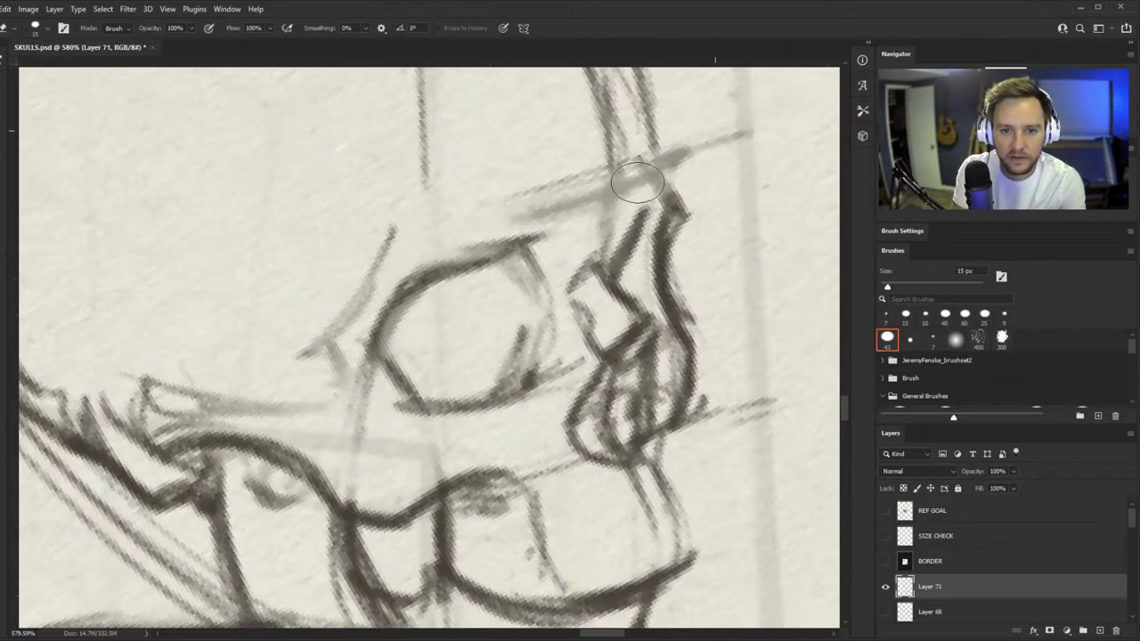
key("z")
mouse_move(519, 294)
left_mouse_down()
mouse_move(380, 382)
mouse_move(539, 267)
mouse_move(572, 290)
left_mouse_up()
- Darken the temporal ridge behind the eye socket and the upper edge of the cheekbone arch
key("b")
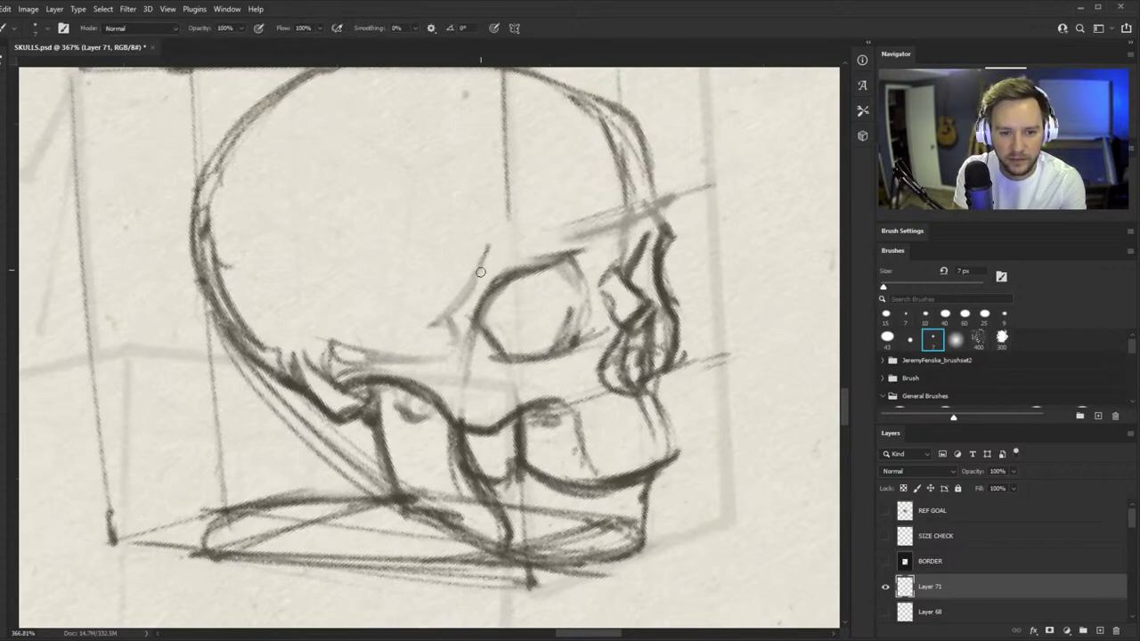
mouse_move(480, 268)
left_mouse_down()
mouse_move(438, 326)
mouse_move(448, 367)
left_mouse_up()
mouse_move(350, 349)
left_mouse_down()
mouse_move(485, 346)
mouse_move(332, 349)
mouse_move(448, 359)
left_mouse_up()
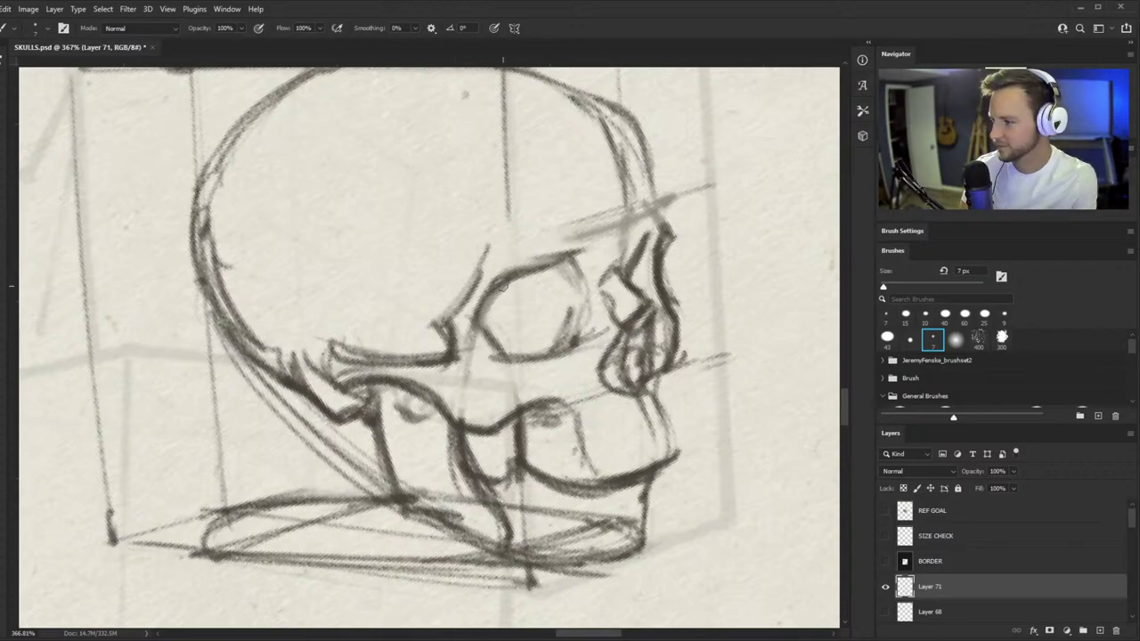
key("z")
scroll(428, 347, "down", 5)
scroll(356, 356, "up", 5)
- Draw curved contour lines inside the back of the cranium, sweeping down to the mastoid area
key("b")
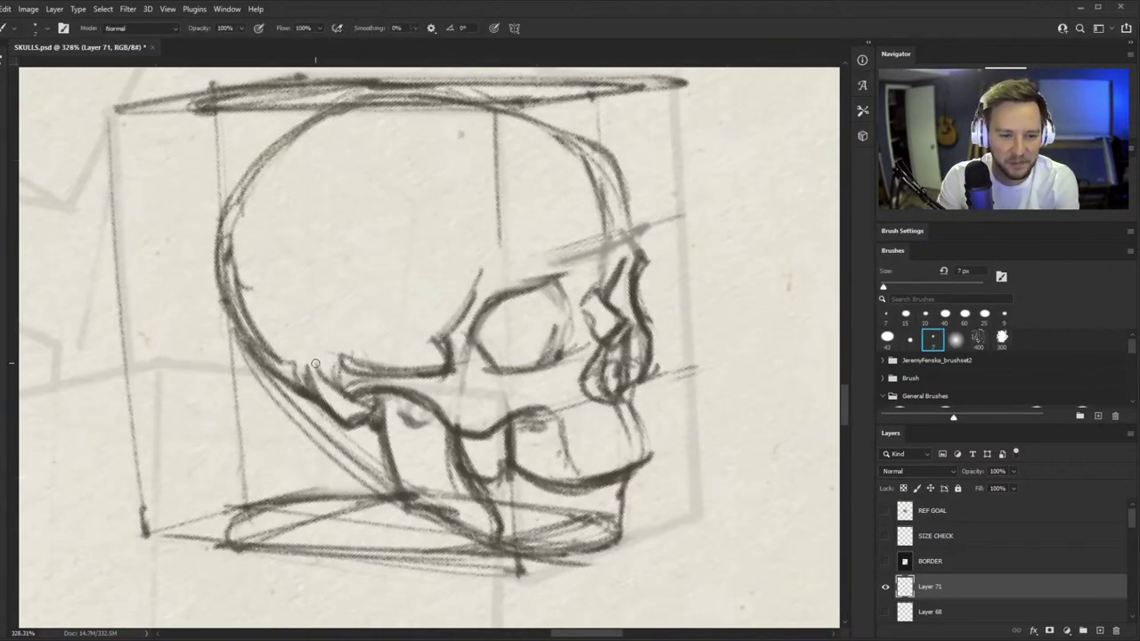
left_click_drag(314, 363, 349, 402)
left_click_drag(296, 319, 342, 390)
left_click_drag(296, 244, 331, 367)
mouse_move(295, 243)
left_mouse_down()
mouse_move(278, 303)
mouse_move(299, 341)
left_mouse_up()
- Fade the lower back outline of the cranium with the eraser
key("z")
mouse_move(403, 336)
left_mouse_down()
mouse_move(366, 313)
mouse_move(397, 307)
left_mouse_up()
key("e")
mouse_move(268, 252)
left_mouse_down()
mouse_move(312, 345)
mouse_move(303, 365)
left_mouse_up()
mouse_move(277, 308)
left_mouse_down()
mouse_move(296, 386)
mouse_move(312, 401)
left_mouse_up()
left_click_drag(273, 299, 327, 404)
- Redraw the lower back outline of the cranium with bolder strokes bulging slightly outward
key("b")
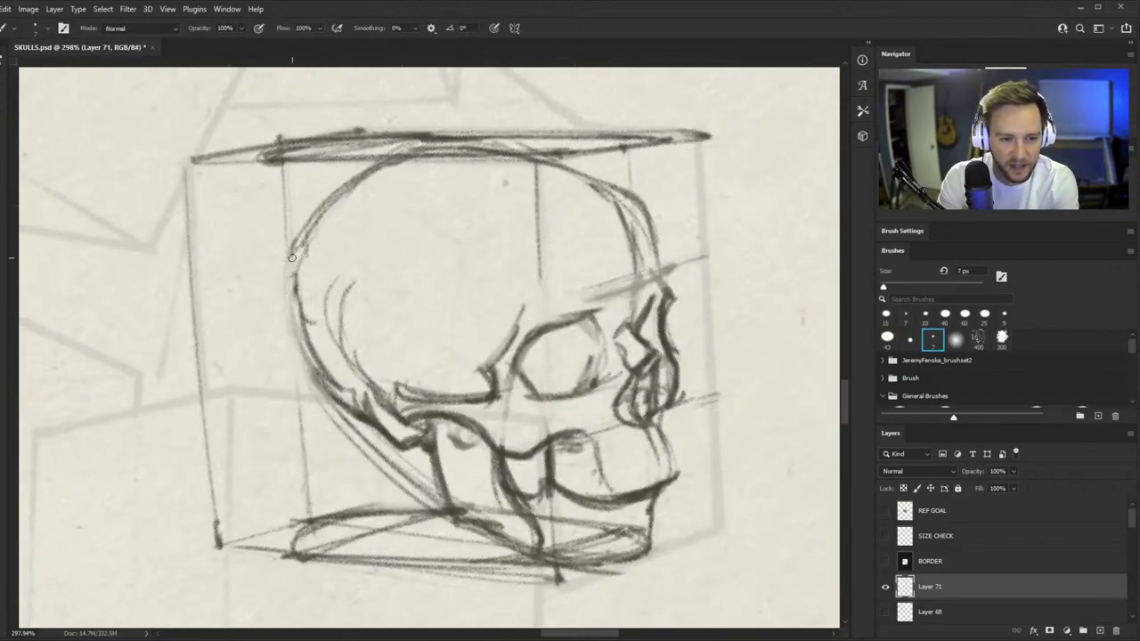
left_click_drag(293, 255, 314, 369)
left_click_drag(282, 281, 323, 392)
left_click_drag(294, 312, 336, 398)
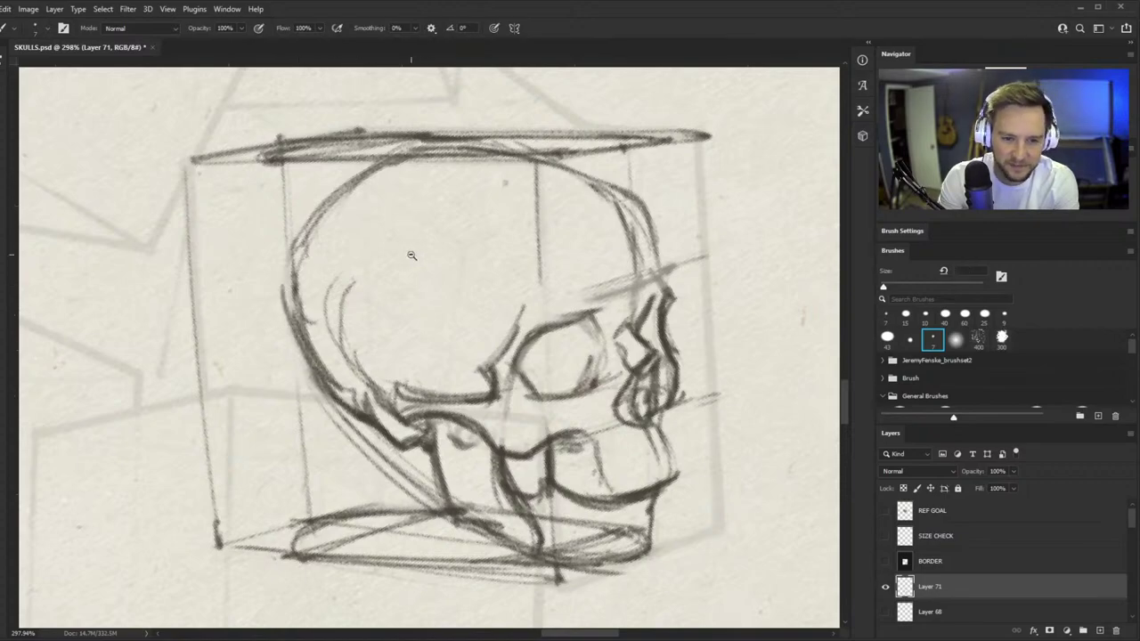
left_click_drag(411, 256, 326, 263)
key("z")
left_click_drag(451, 241, 456, 241)
left_click_drag(400, 270, 468, 270)
- Darken the front edge of the upper jaw below the nasal cavity with the 7 px brush
key("z")
mouse_move(623, 486)
left_mouse_down()
mouse_move(643, 447)
mouse_move(598, 477)
left_mouse_up()
scroll(643, 447, "up", 2)
key("b")
left_click_drag(581, 418, 590, 442)
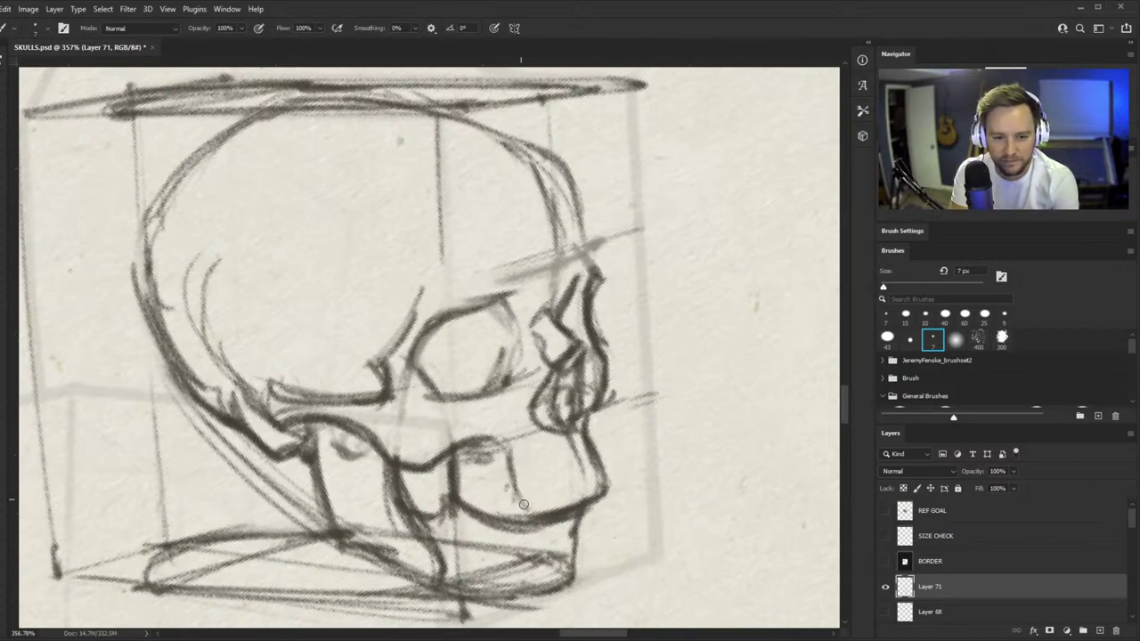
key("e")
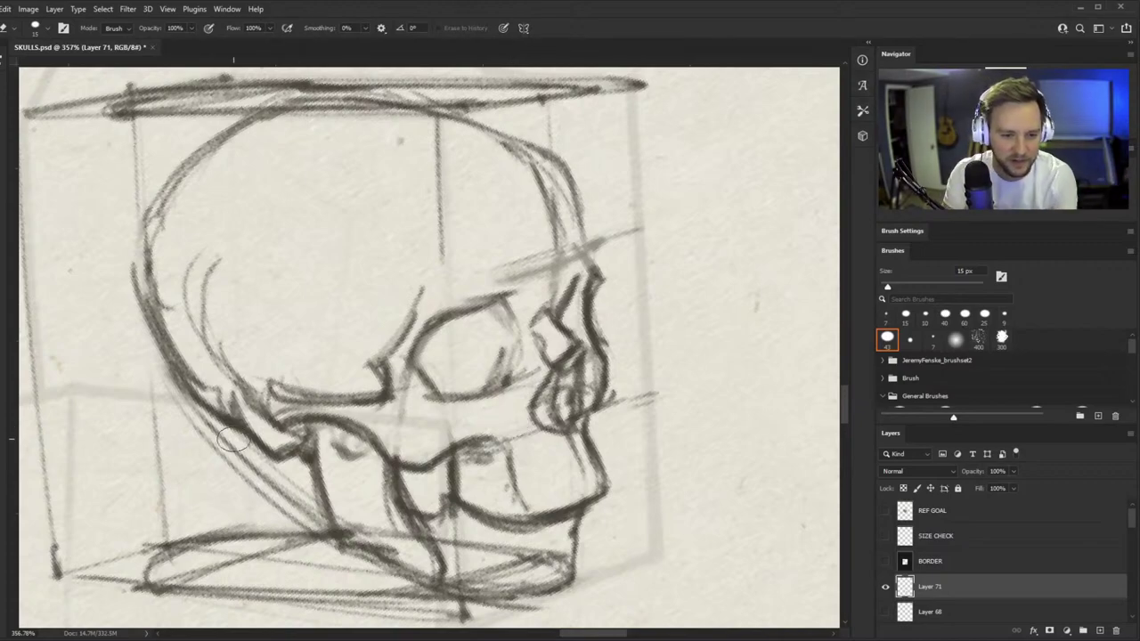
- Clean up the rear edge of the jaw below the joint with the eraser and redraw it as one dark line
key("b")
scroll(342, 453, "up", 2)
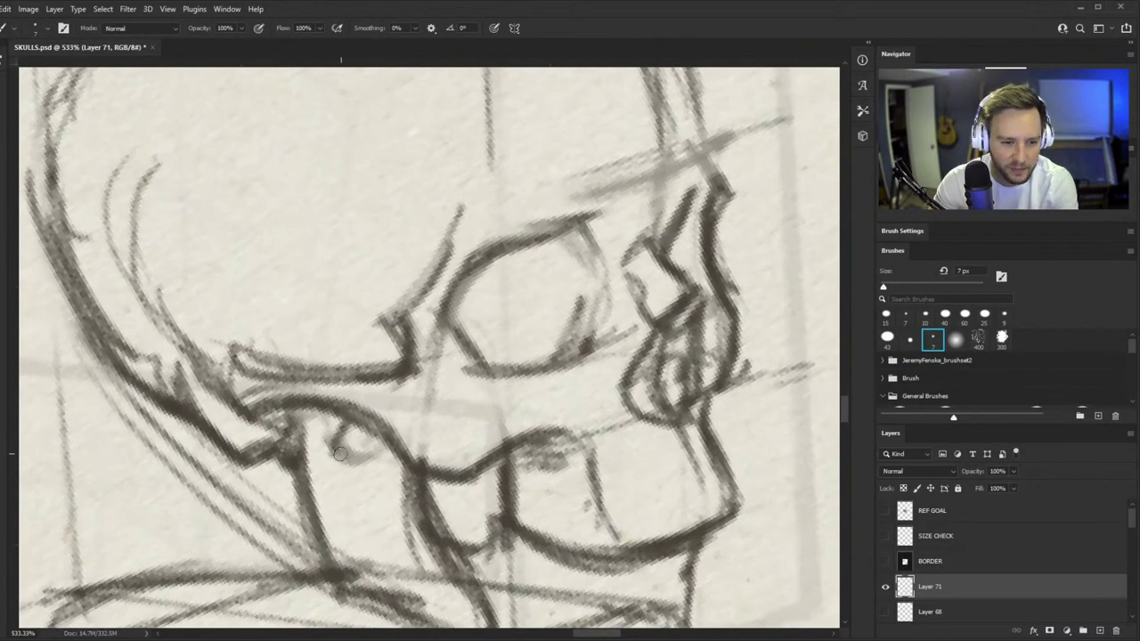
key("e")
mouse_move(315, 450)
left_mouse_down()
mouse_move(308, 433)
mouse_move(309, 488)
left_mouse_up()
key("b")
left_click_drag(287, 431, 307, 497)
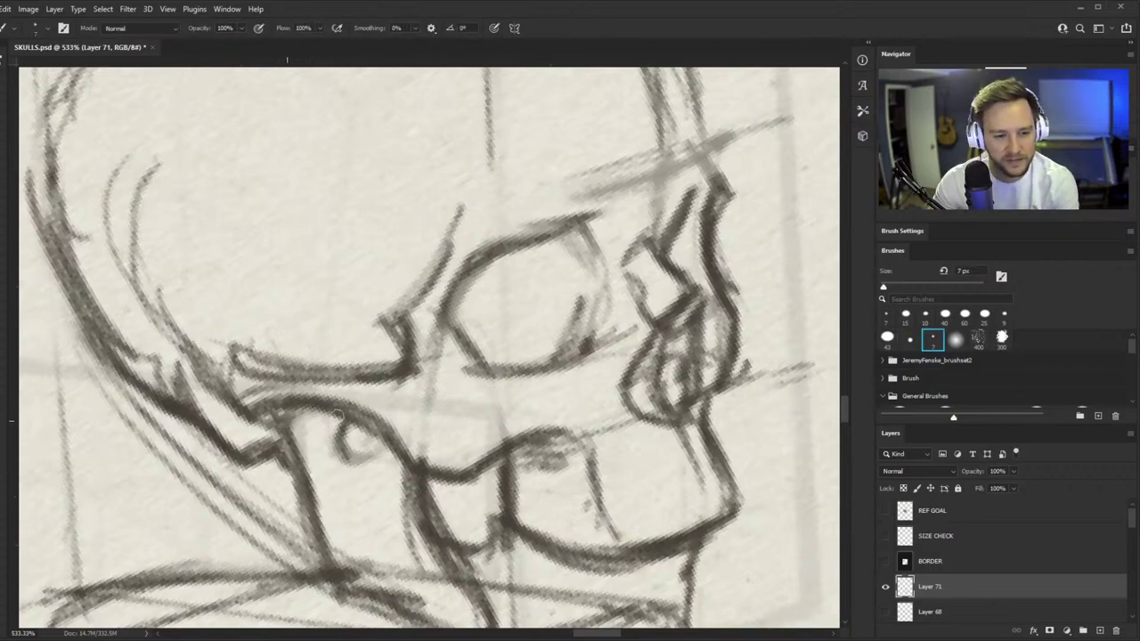
- Shade the dark gap under the cheekbone arch at the top of the jaw
mouse_move(301, 431)
left_mouse_down()
mouse_move(367, 441)
mouse_move(354, 443)
left_mouse_up()
mouse_move(437, 413)
left_mouse_down()
mouse_move(347, 410)
mouse_move(544, 404)
left_mouse_up()
mouse_move(378, 485)
left_mouse_down()
mouse_move(497, 372)
mouse_move(489, 384)
mouse_move(418, 388)
left_mouse_up()
key("z")
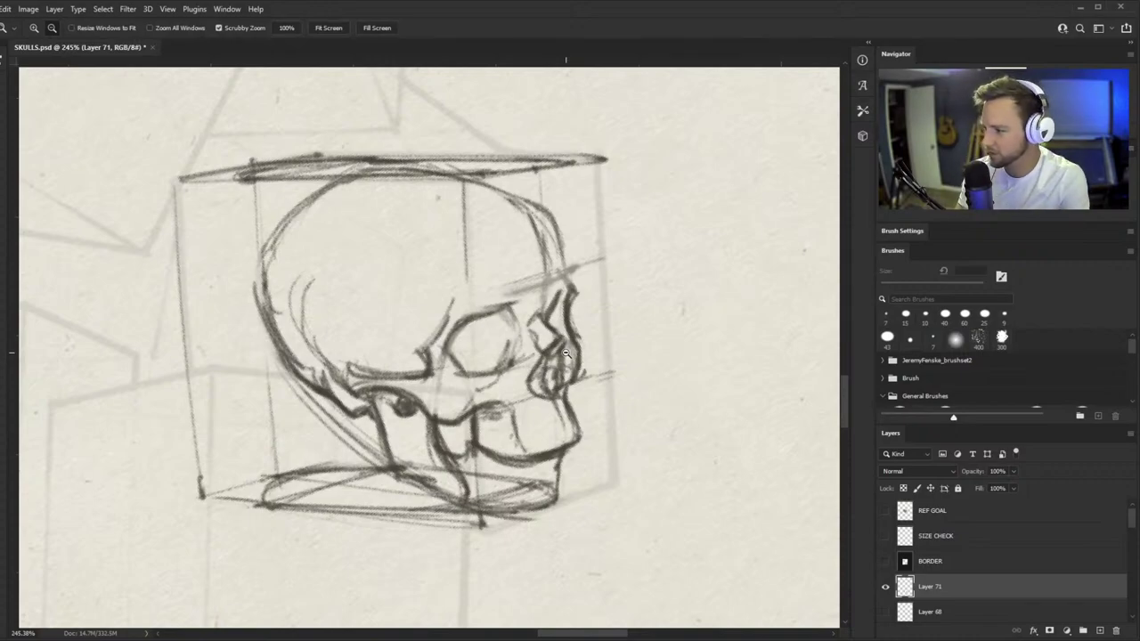
key("z")
left_click_drag(418, 407, 404, 406)
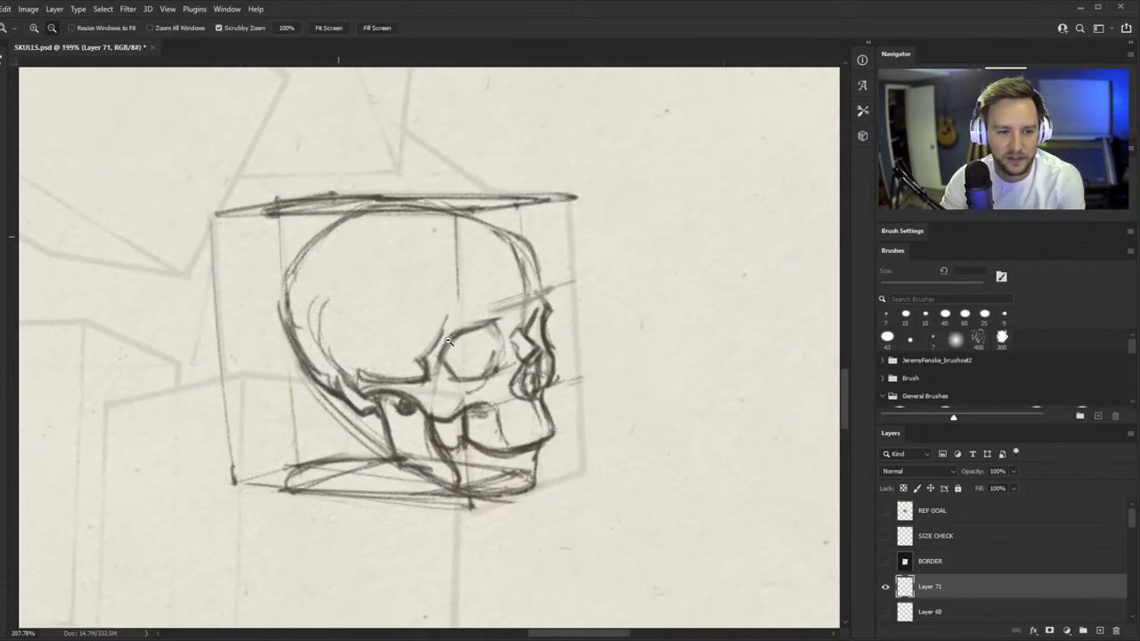
- Fade the doubled forehead outline with the eraser
key("z")
mouse_move(394, 349)
left_mouse_down()
mouse_move(358, 418)
mouse_move(335, 417)
left_mouse_up()
key("z")
mouse_move(481, 326)
left_mouse_down()
mouse_move(511, 298)
mouse_move(563, 283)
mouse_move(492, 305)
left_mouse_up()
key("e")
key("b")
key("e")
left_click_drag(457, 240, 472, 269)
- Rotate the canvas and redraw the forehead outline as a curve from the top of the cranium to the brow
key("z")
scroll(492, 279, "up", 4)
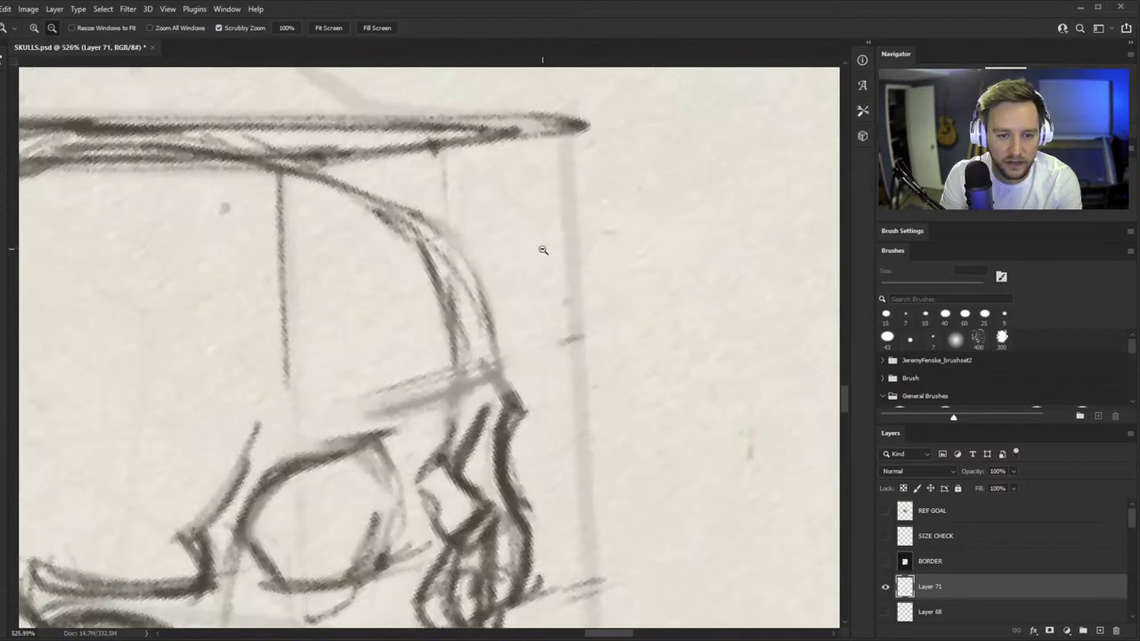
key("r")
mouse_move(540, 247)
left_mouse_down()
mouse_move(574, 209)
mouse_move(540, 199)
left_mouse_up()
key("b")
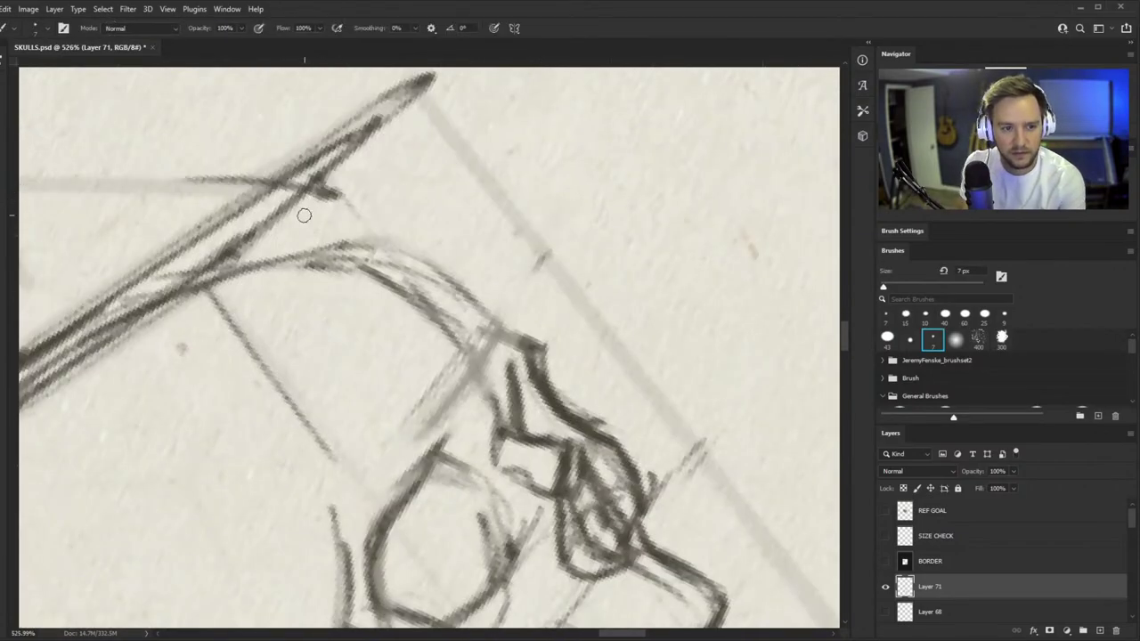
mouse_move(188, 287)
left_mouse_down()
mouse_move(414, 247)
mouse_move(507, 339)
mouse_move(530, 345)
left_mouse_up()
- Examine the skull on a tilted canvas, comparing it with the smaller skull and the whole page
key("z")
scroll(299, 419, "down", 2)
left_click_drag(298, 419, 178, 423)
key("r")
left_click_drag(593, 290, 580, 435)
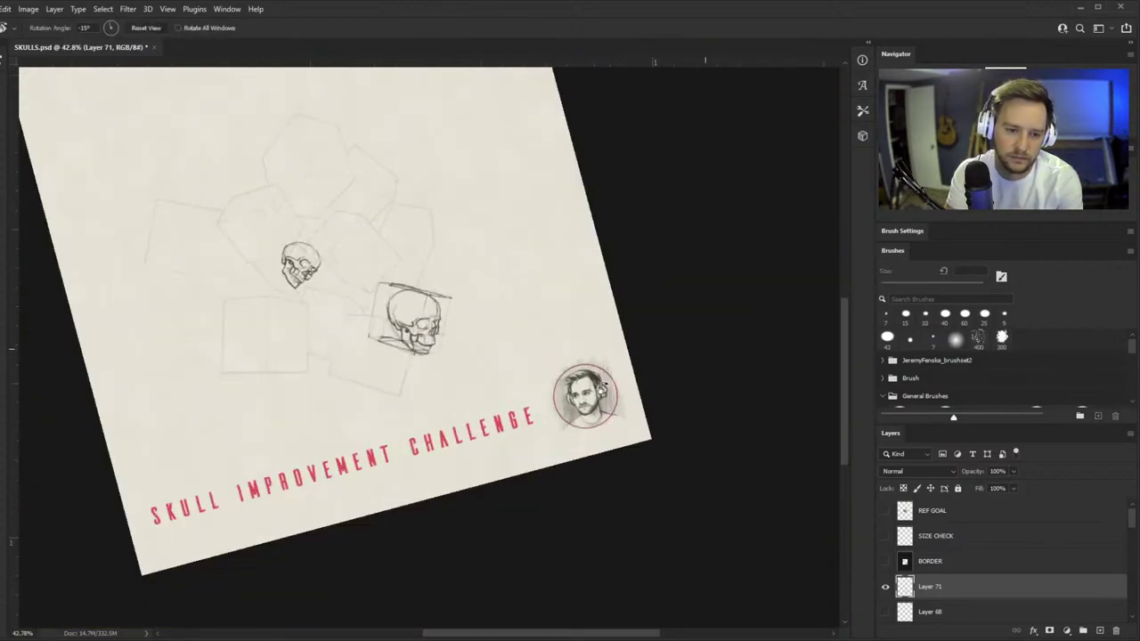
key("z")
left_click_drag(412, 310, 470, 306)
key("b")
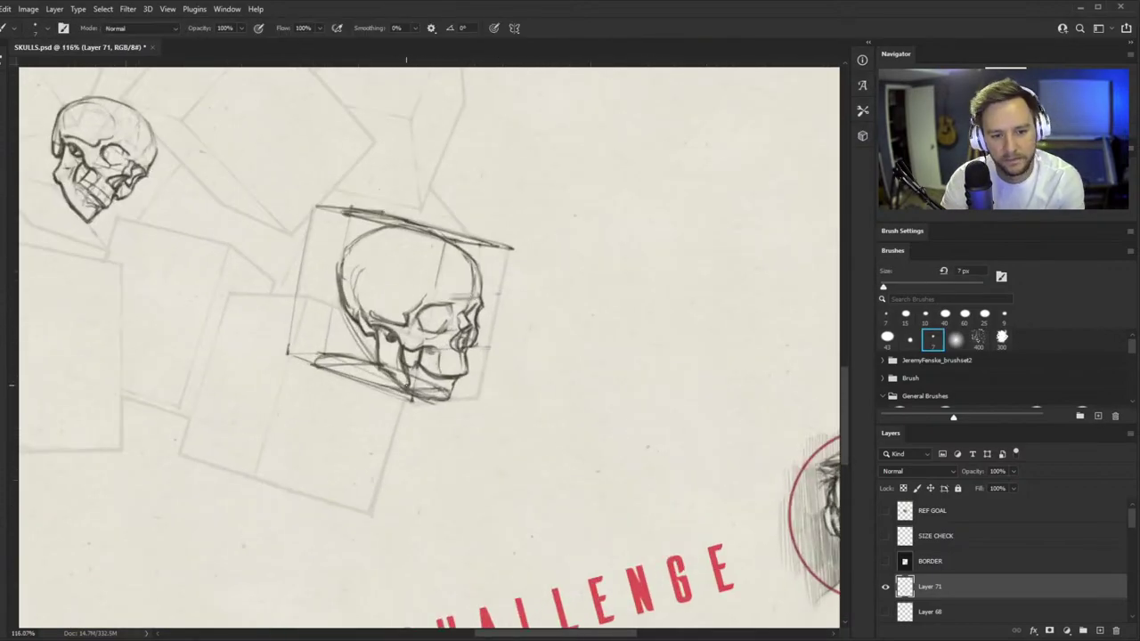
key("z")
mouse_move(458, 418)
left_mouse_down()
mouse_move(387, 491)
mouse_move(374, 489)
left_mouse_up()
key("b")
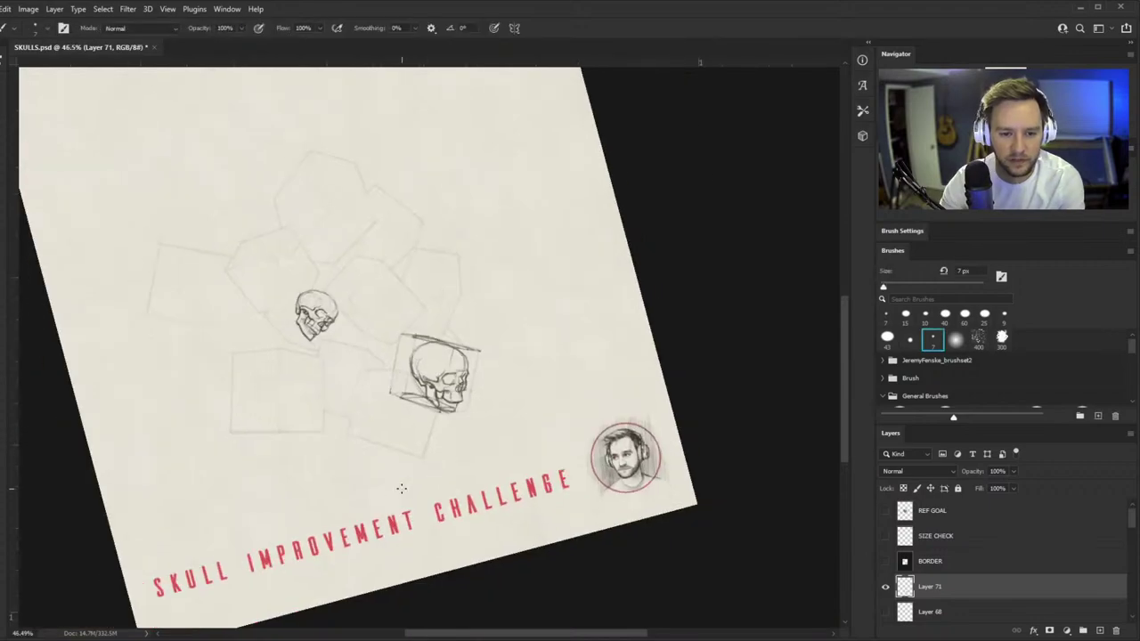
- Reset the canvas rotation so the page stands upright
key("r")
key("Escape")
key("b")
key("z")
mouse_move(532, 490)
left_mouse_down()
mouse_move(468, 550)
mouse_move(491, 272)
mouse_move(538, 276)
left_mouse_up()
key("b")
- Show the BONES OF THE SKULL group and examine the jaw and teeth of its side-view skull
scroll(962, 578, "down", 5)
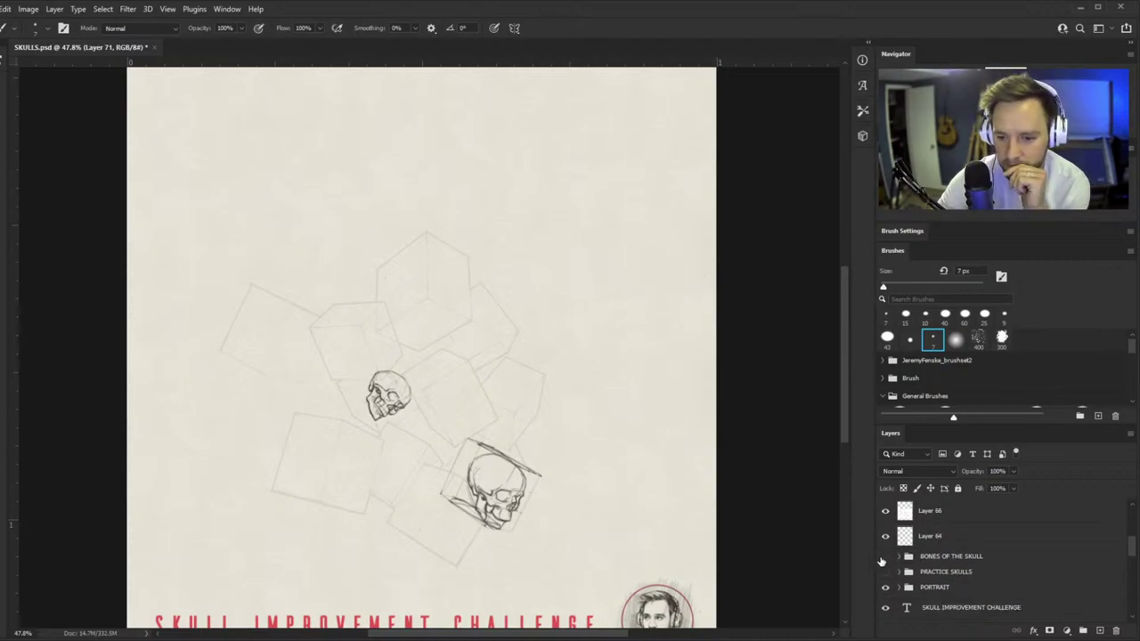
left_click(885, 557)
key("z")
scroll(445, 301, "down", 2)
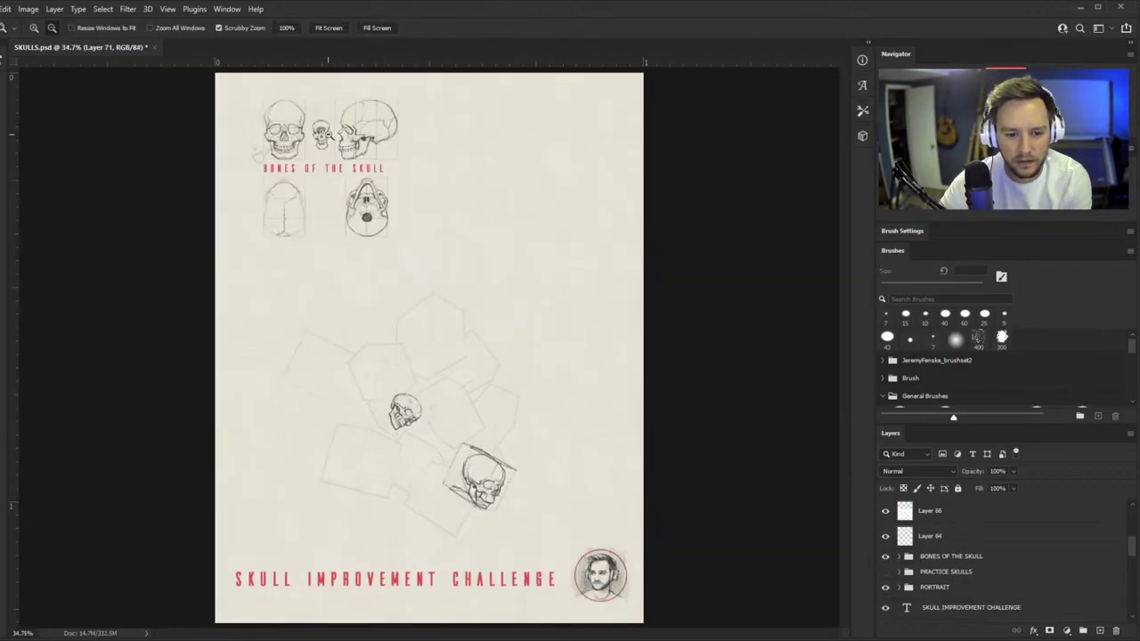
left_click_drag(328, 134, 655, 133)
left_click_drag(239, 311, 115, 314)
left_click_drag(411, 315, 534, 303)
key("b")
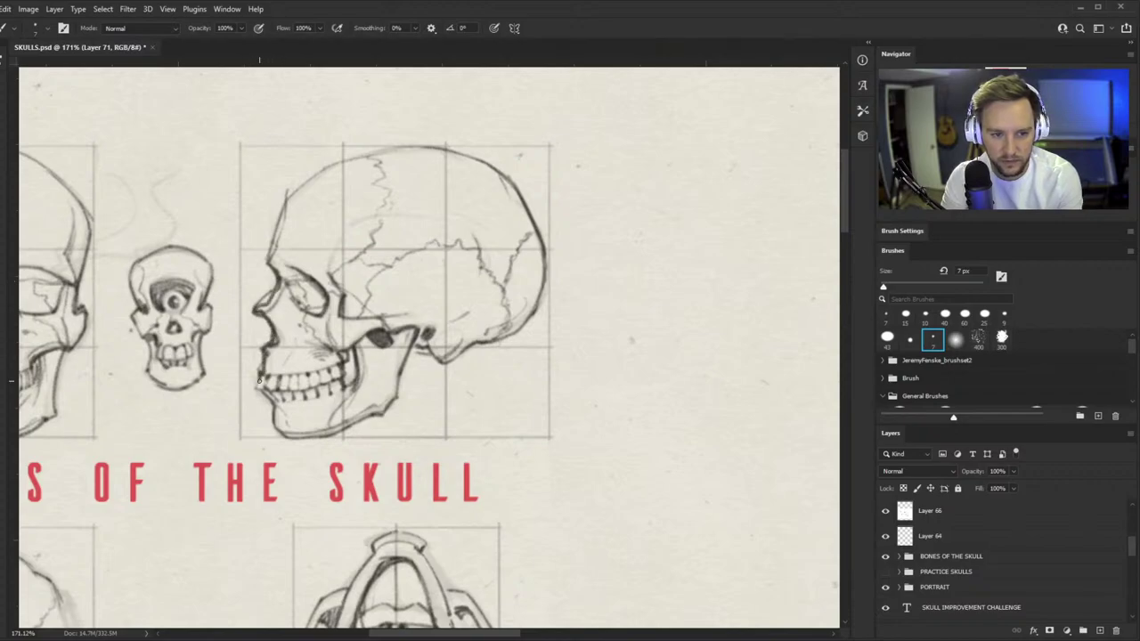
mouse_move(272, 405)
left_mouse_down()
mouse_move(381, 403)
mouse_move(385, 392)
left_mouse_up()
key("ctrl+z")
- Merge the BONES OF THE SKULL group, including its GRID layer, into a single layer
key("z")
left_click_drag(395, 235, 110, 235)
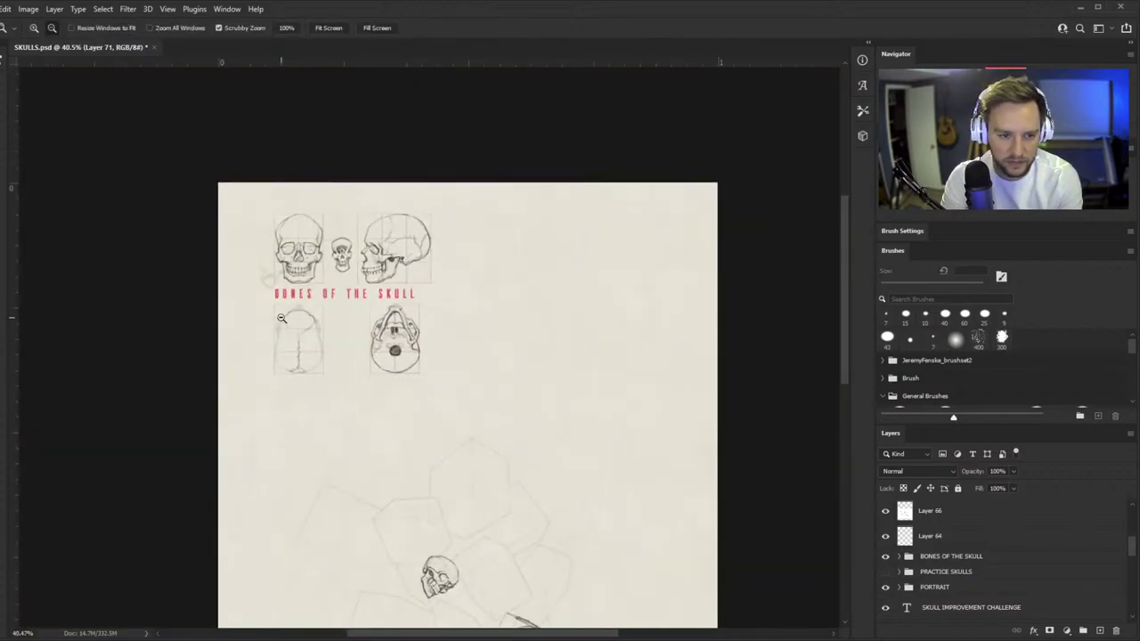
scroll(417, 235, "up", 4)
key("v")
left_click(521, 321)
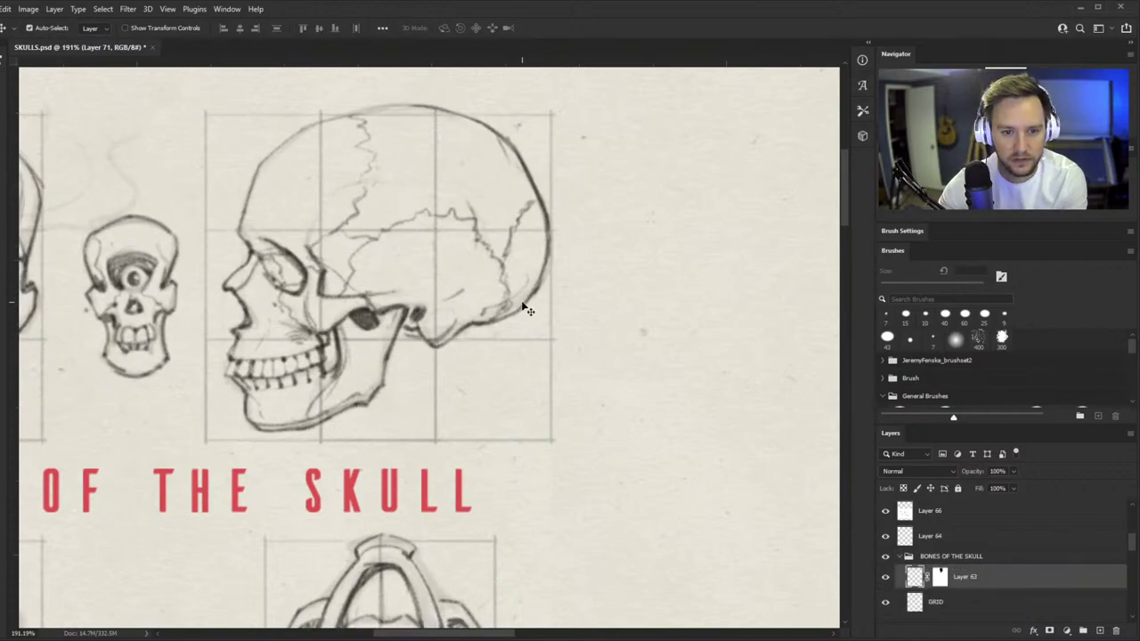
left_click(884, 603)
left_click(885, 603)
left_click(948, 557)
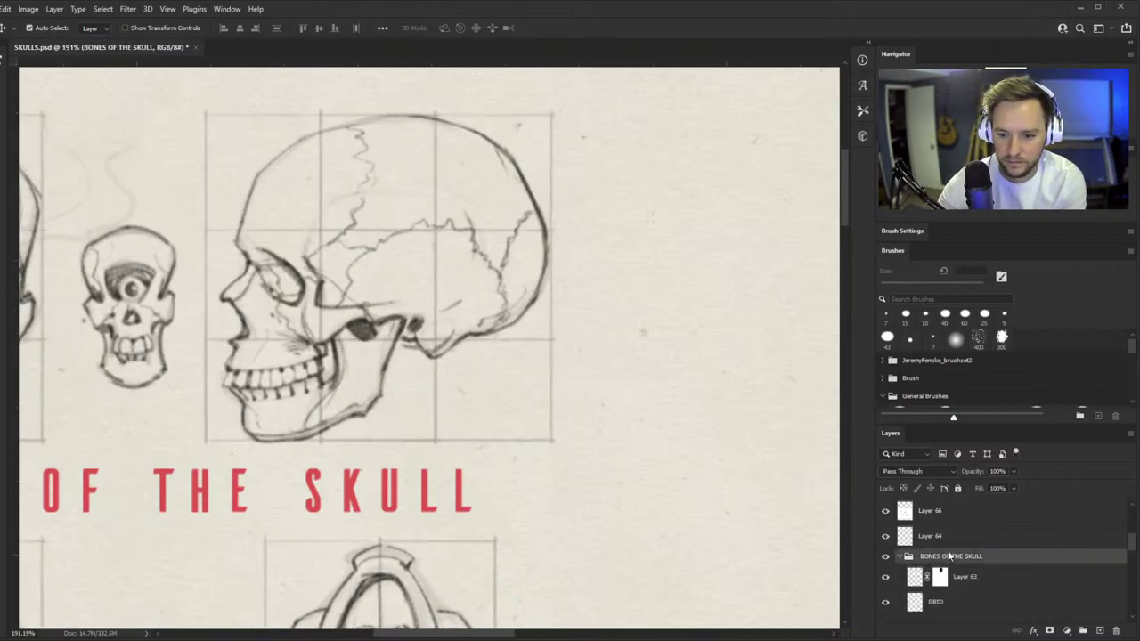
key("ctrl+e")
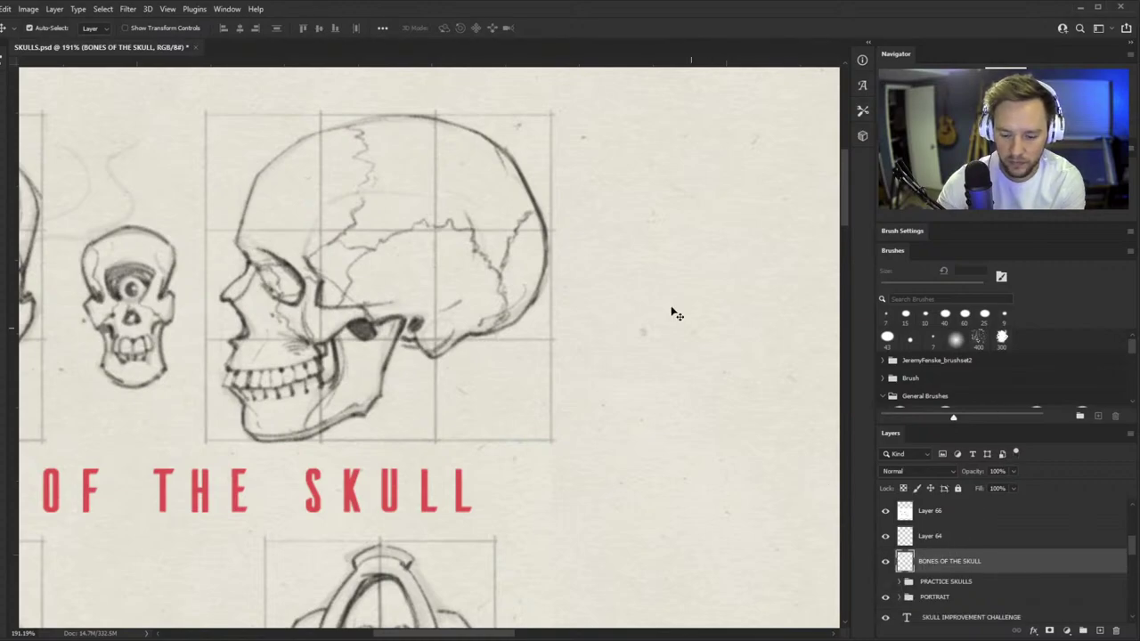
- Select the side-view skull with its grid and copy it to a new layer
key("l")
mouse_move(557, 114)
left_mouse_down()
mouse_move(199, 111)
mouse_move(207, 443)
mouse_move(609, 447)
mouse_move(559, 445)
mouse_move(557, 115)
left_mouse_up()
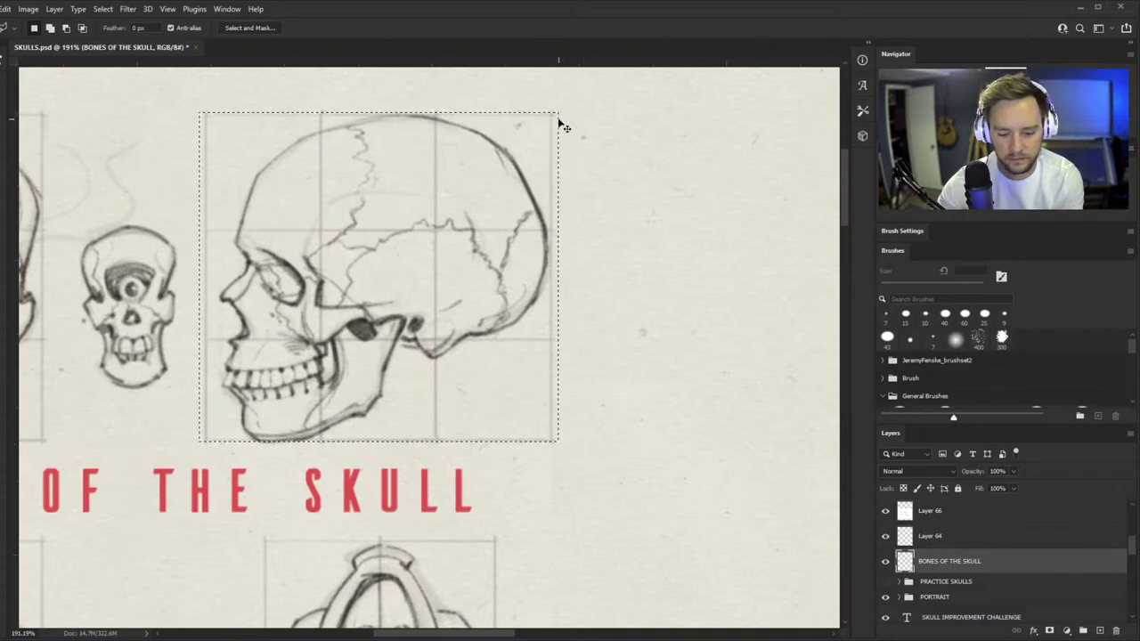
key("ctrl+j")
- Move the side-view skull copy down to the group of perspective boxes in the middle of the page
key("z")
left_click_drag(384, 177, 318, 234)
key("ctrl+0")
key("ctrl+t")
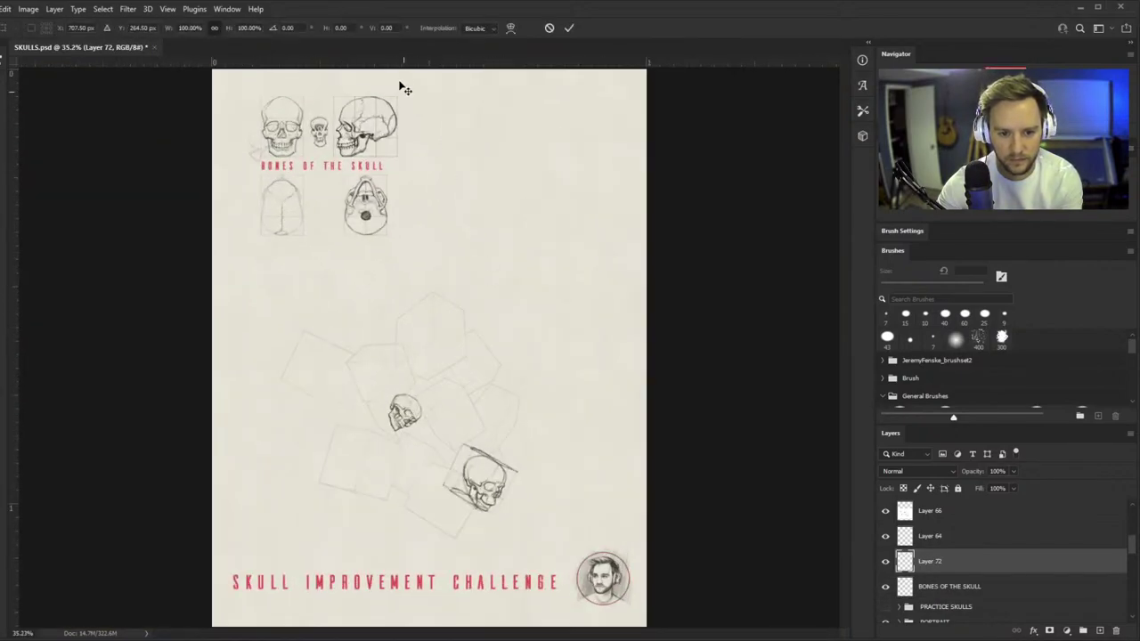
left_click_drag(387, 121, 512, 372)
key("Return")
- Position the side-view skull copy over the uppermost box and flip it horizontally so it faces right
key("z")
left_click_drag(441, 239, 438, 247)
key("l")
key("ctrl+t")
left_click_drag(644, 461, 422, 305)
left_click_drag(538, 331, 388, 305)
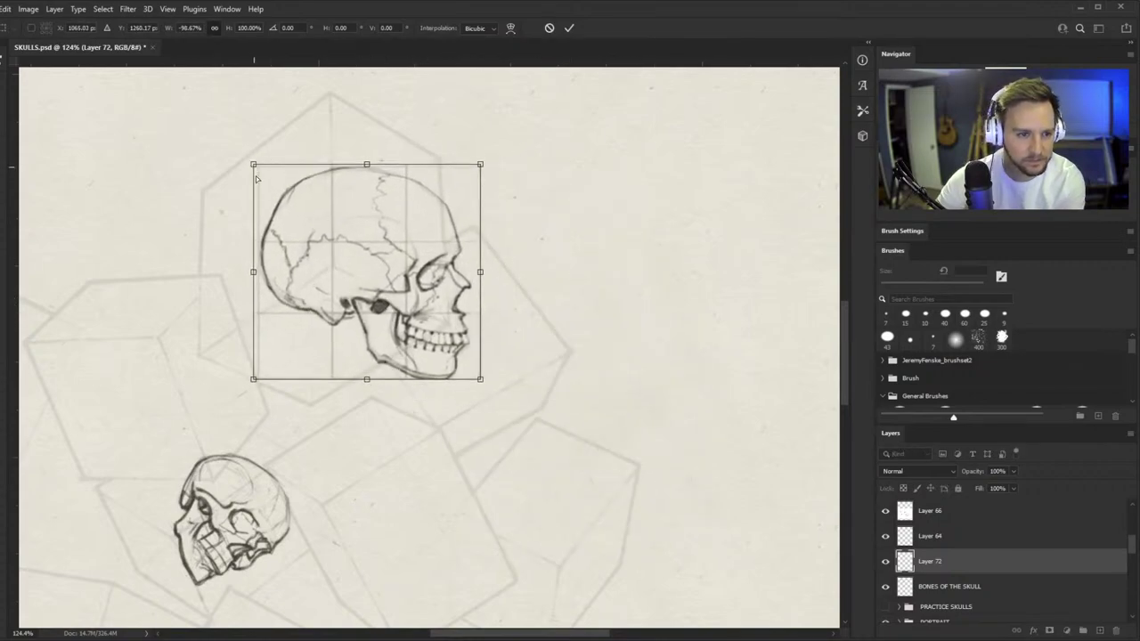
- Distort the flipped side-view skull's corners so its grid follows the perspective of the uppermost box
left_click_drag(255, 175, 255, 220)
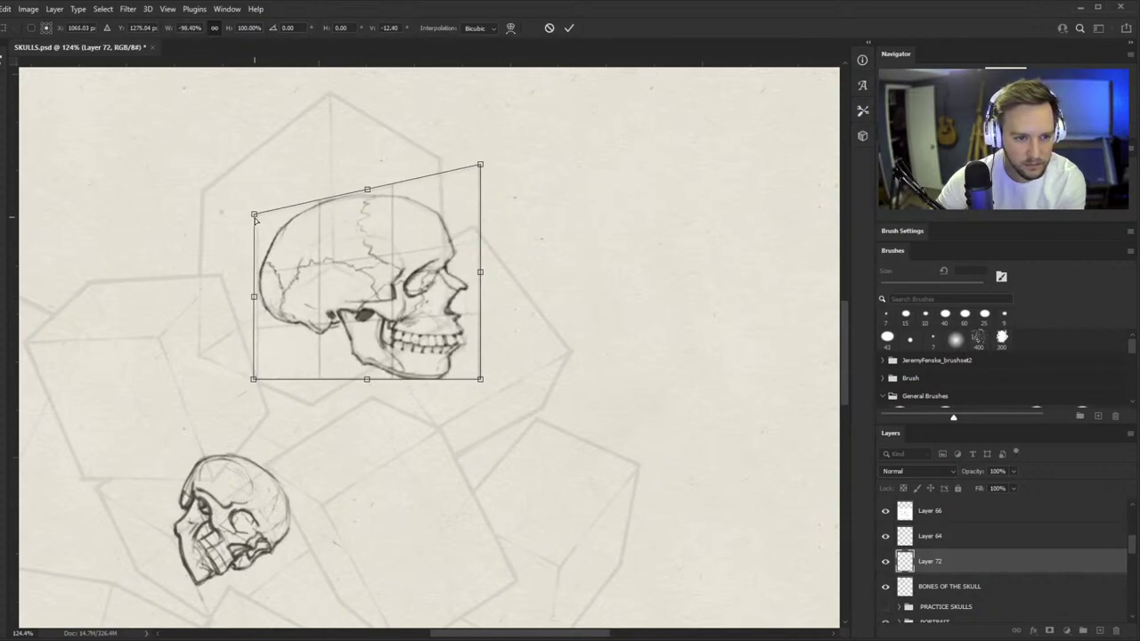
left_click_drag(481, 166, 394, 138)
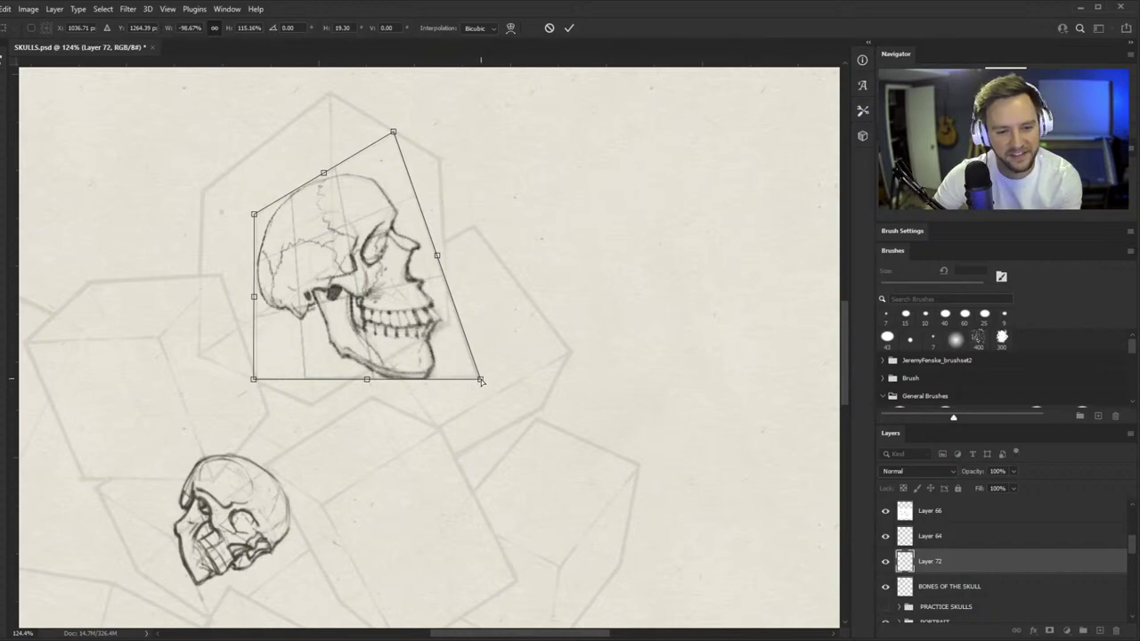
left_click_drag(481, 380, 401, 299)
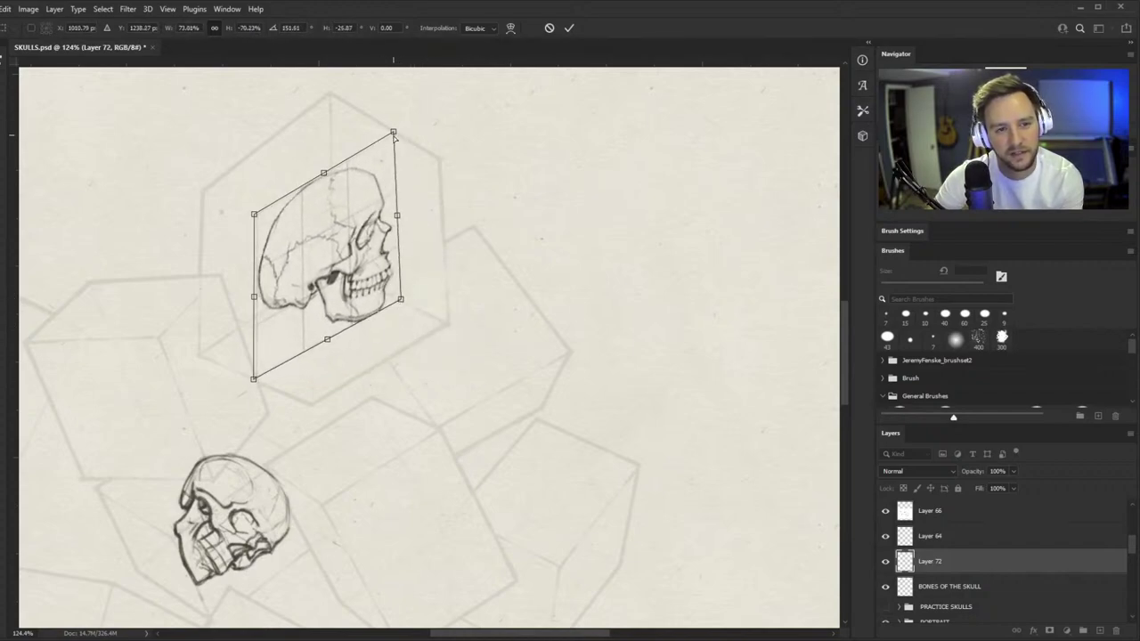
mouse_move(394, 134)
left_mouse_down()
mouse_move(377, 133)
mouse_move(395, 131)
left_mouse_up()
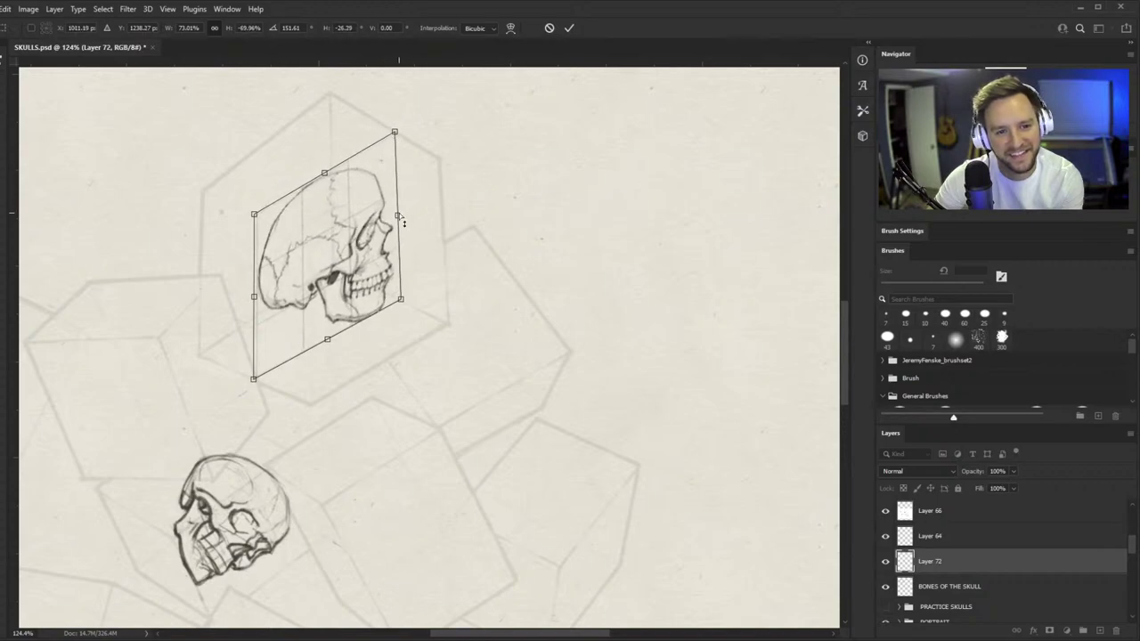
left_click_drag(399, 217, 395, 213)
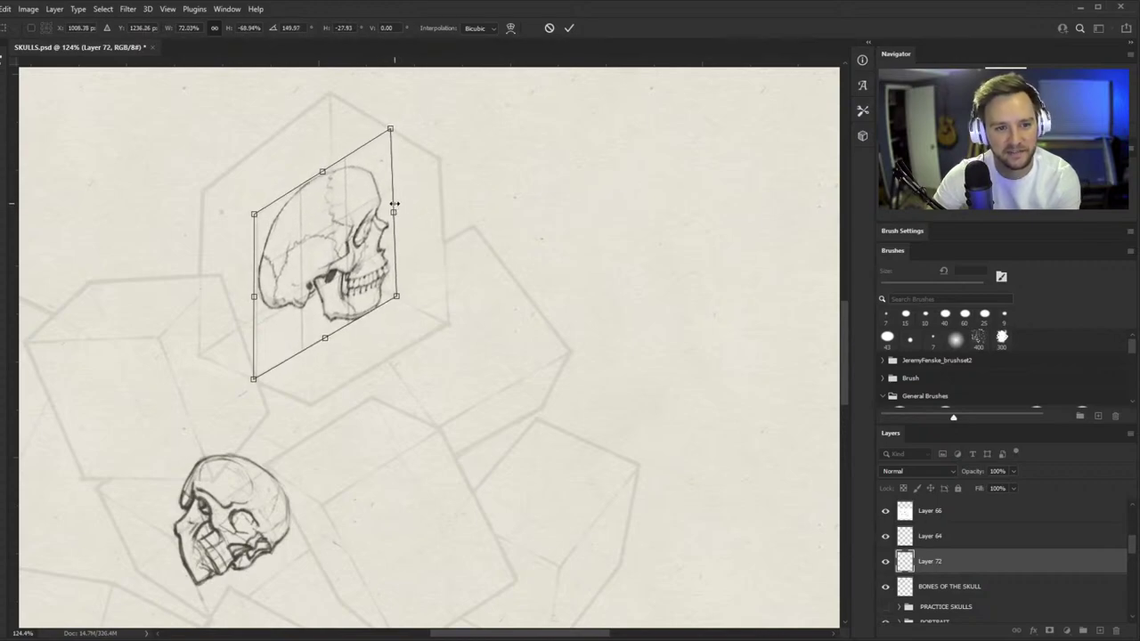
key("Return")
- Nudge the distorted side-view skull slightly left within the uppermost box
mouse_move(410, 290)
left_mouse_down()
mouse_move(379, 348)
mouse_move(420, 206)
mouse_move(398, 241)
left_mouse_up()
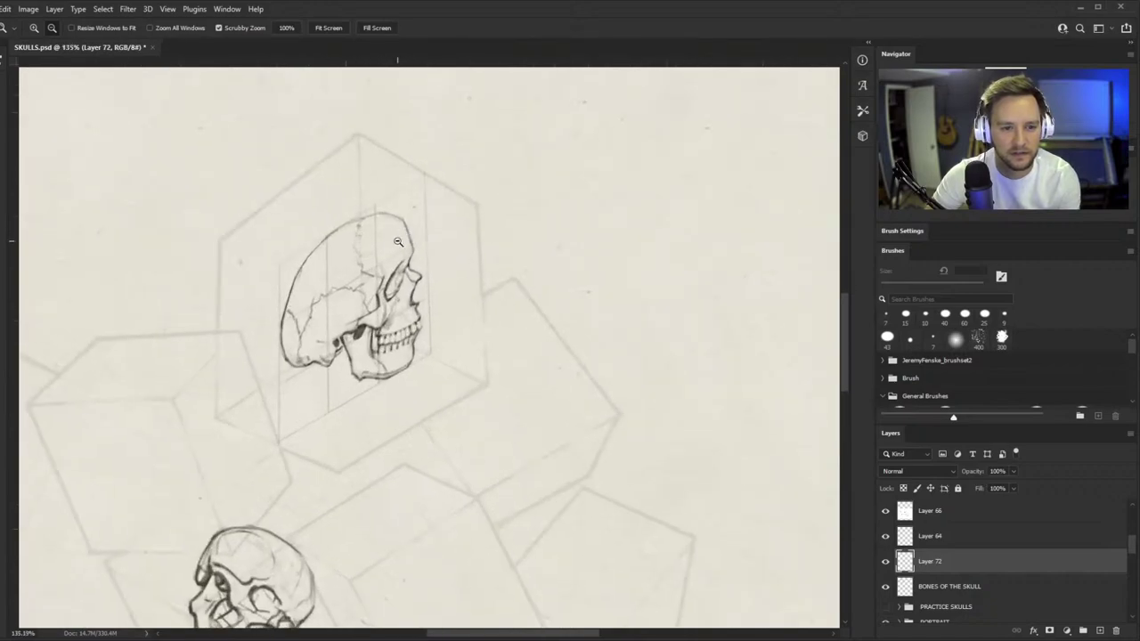
key("l")
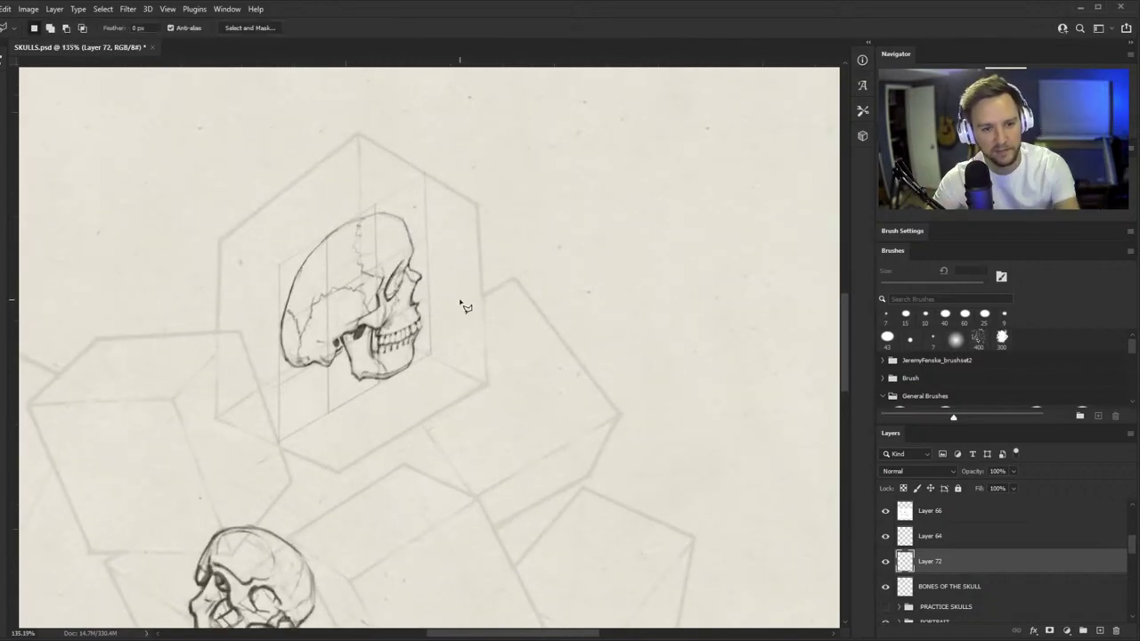
key("ctrl+t")
left_click_drag(413, 279, 412, 277)
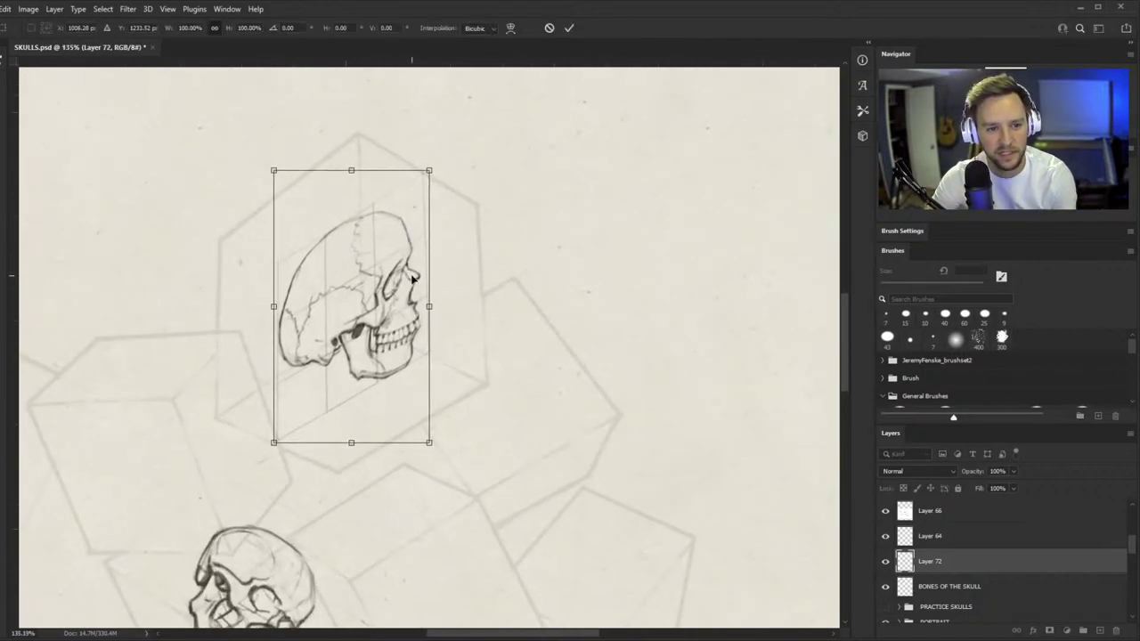
key("Return")
- Select the front-view skull with its grid on the BONES OF THE SKULL layer and copy it to a new layer
mouse_move(407, 463)
left_mouse_down()
mouse_move(370, 442)
mouse_move(354, 468)
left_mouse_up()
left_click_drag(292, 127, 367, 64)
key("v")
left_click_drag(372, 215, 379, 195)
key("ctrl+z")
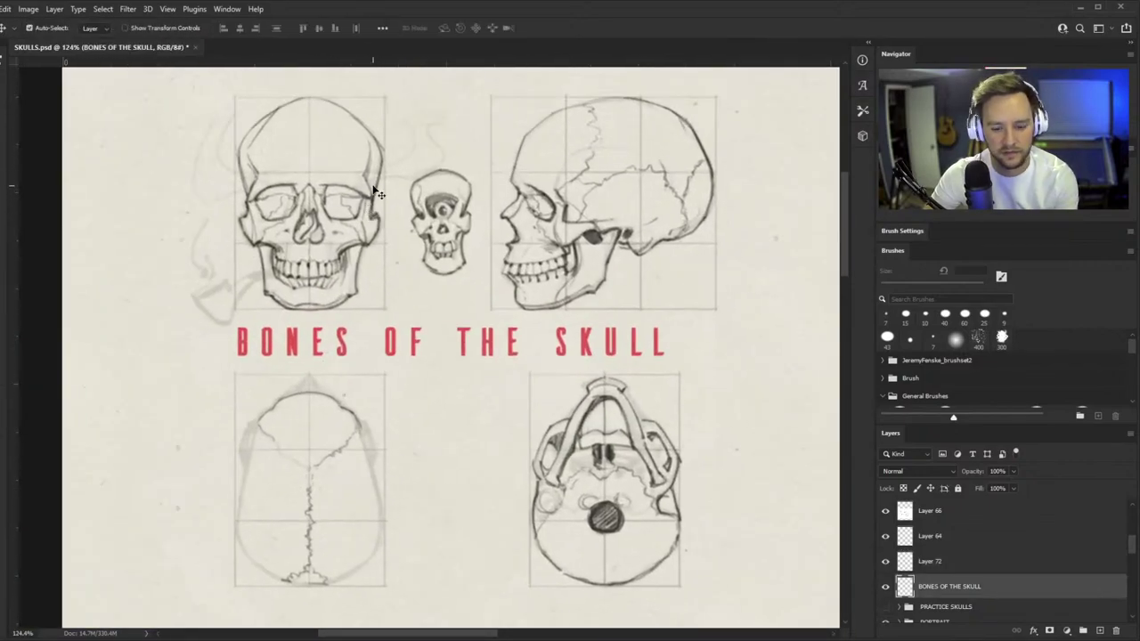
key("l")
left_click_drag(387, 97, 381, 313)
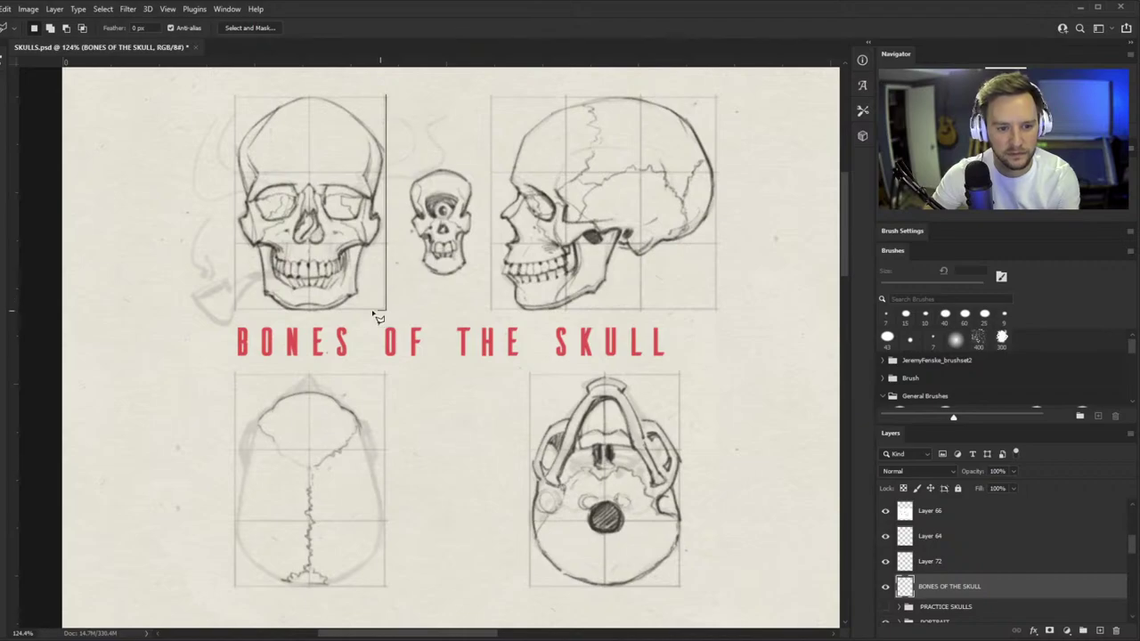
left_click_drag(237, 318, 260, 90)
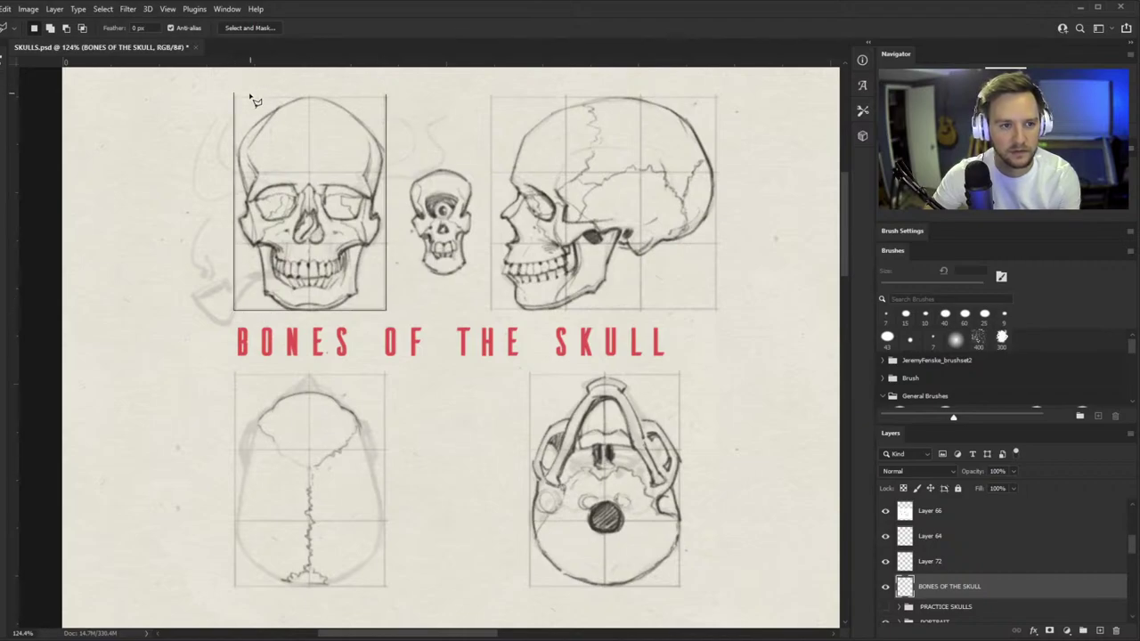
left_click(387, 96)
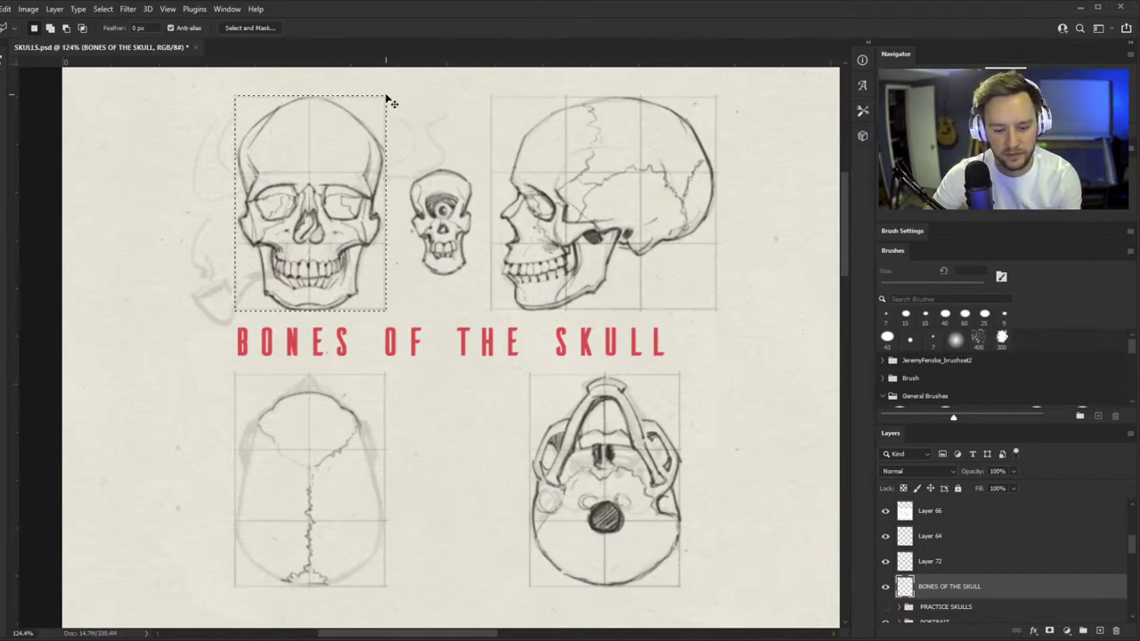
key("ctrl+j")
- Move the front-view skull copy onto the distorted side-view skull in the uppermost box
left_click_drag(383, 294, 335, 280)
key("ctrl+t")
left_click_drag(318, 166, 648, 413)
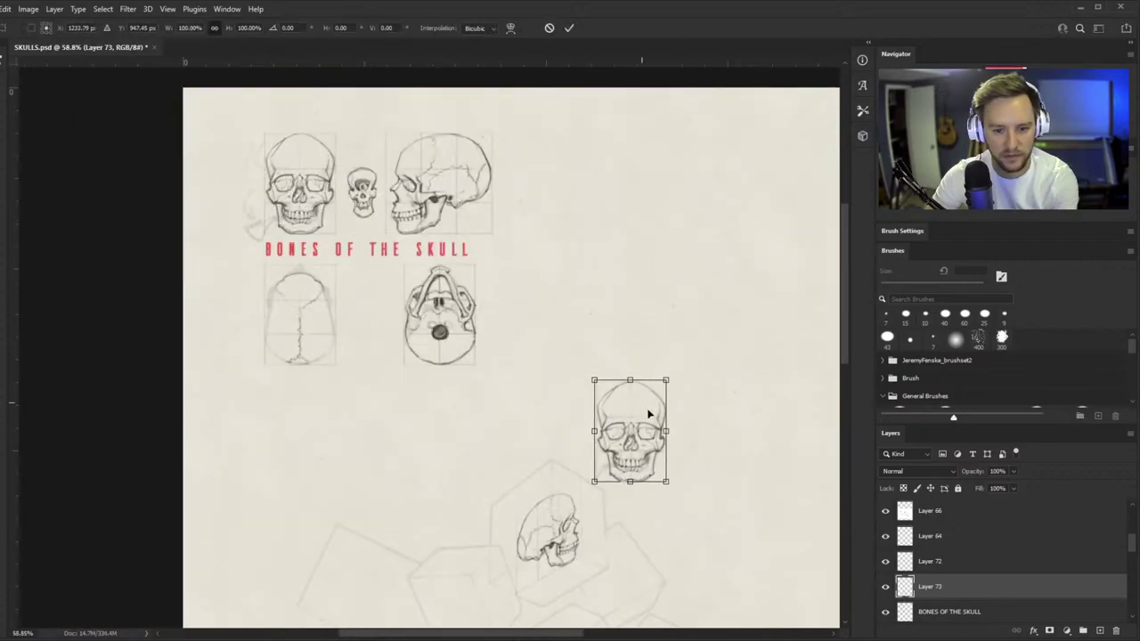
key("Return")
left_click_drag(585, 562, 656, 503)
key("ctrl+t")
left_click_drag(686, 229, 509, 371)
- Skew and reshape the front-view skull copy to match the box's other perspective direction, overlapping the side-view skull
left_click_drag(487, 282, 485, 334)
left_click_drag(575, 436, 508, 508)
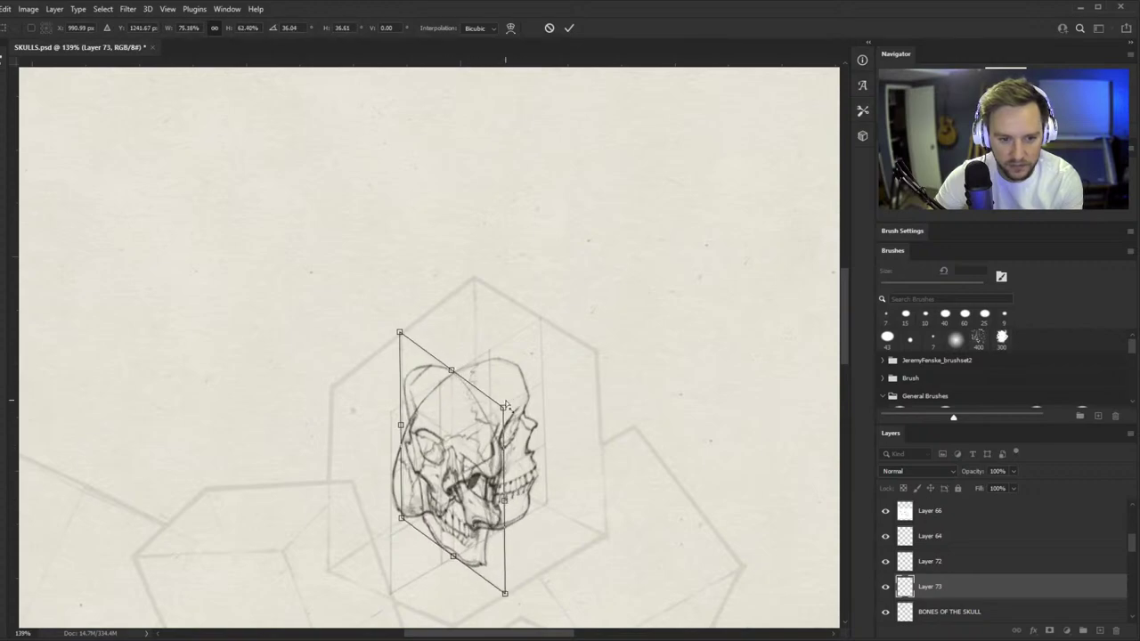
mouse_move(500, 407)
left_mouse_down()
mouse_move(442, 414)
mouse_move(496, 409)
left_mouse_up()
left_click_drag(454, 556, 482, 531)
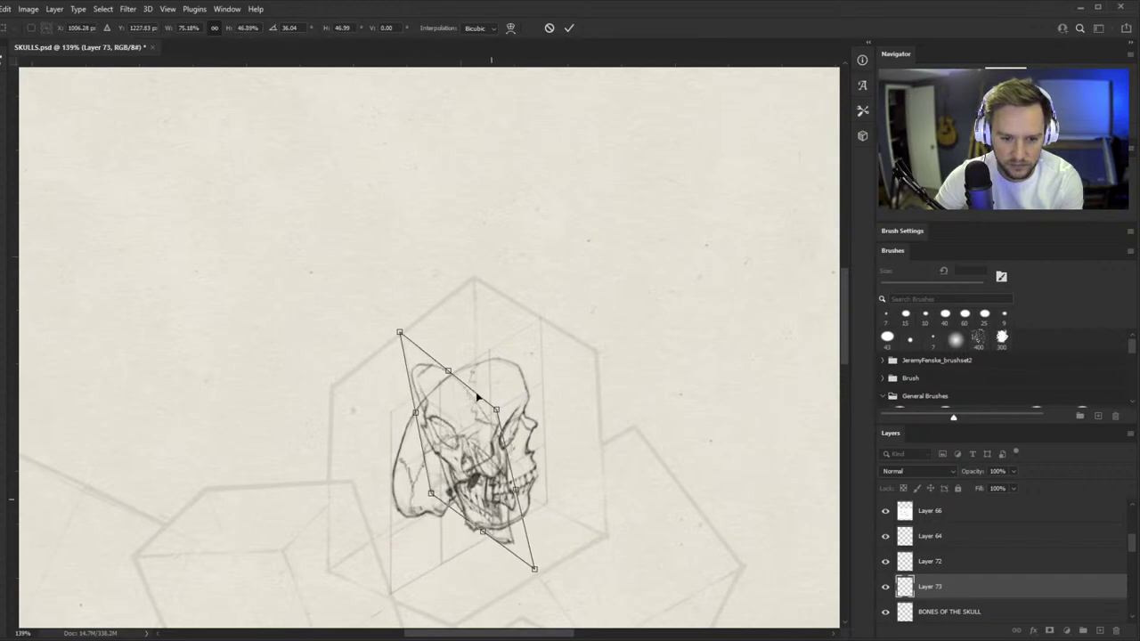
left_click_drag(450, 372, 477, 367)
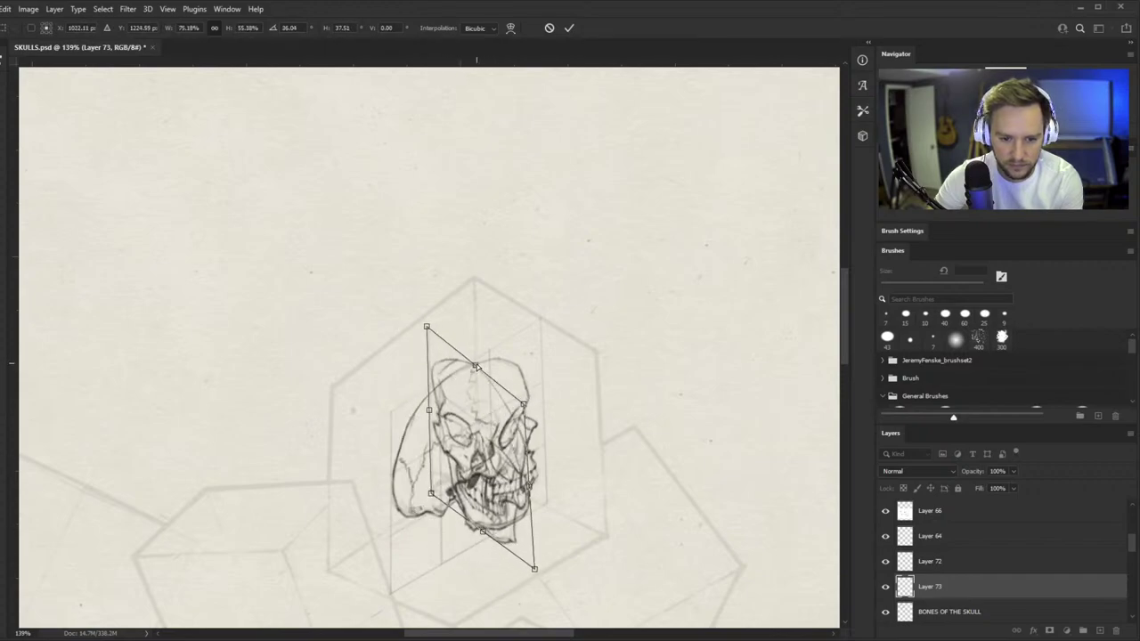
left_click_drag(488, 540, 480, 539)
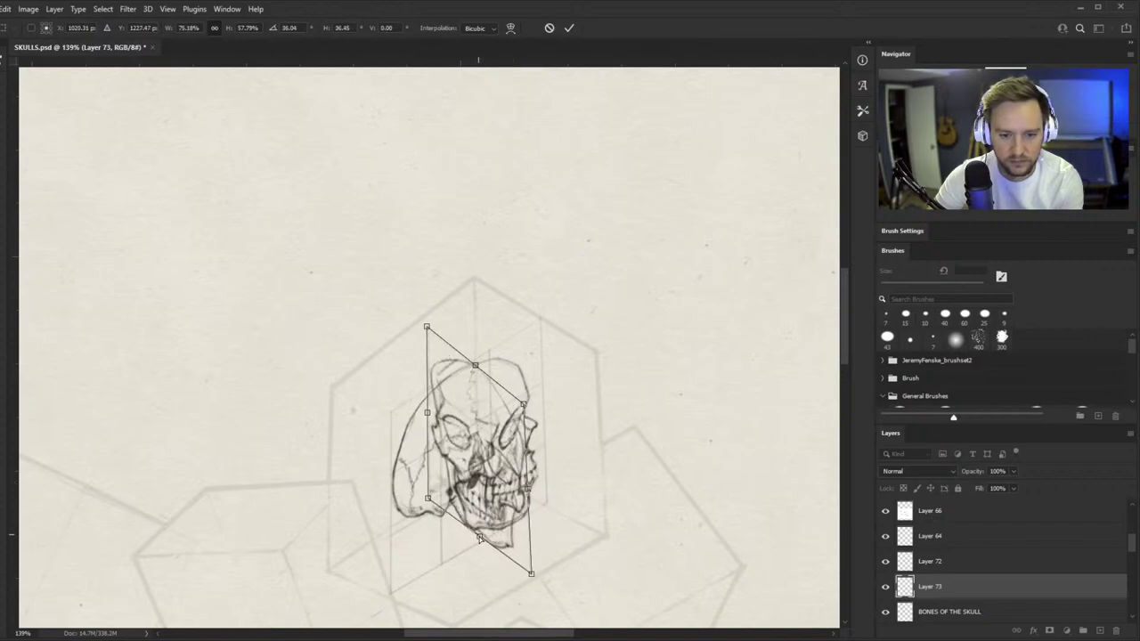
key("Return")
- Shift the distorted front-view skull left, away from the side-view skull's face
key("b")
key("alt+space")
mouse_move(510, 443)
left_mouse_down()
mouse_move(454, 445)
mouse_move(570, 445)
left_mouse_up()
left_click_drag(513, 421, 542, 419)
key("ctrl+space")
mouse_move(454, 367)
left_mouse_down()
mouse_move(366, 465)
mouse_move(381, 447)
left_mouse_up()
key("ctrl+space")
left_click_drag(511, 375, 552, 374)
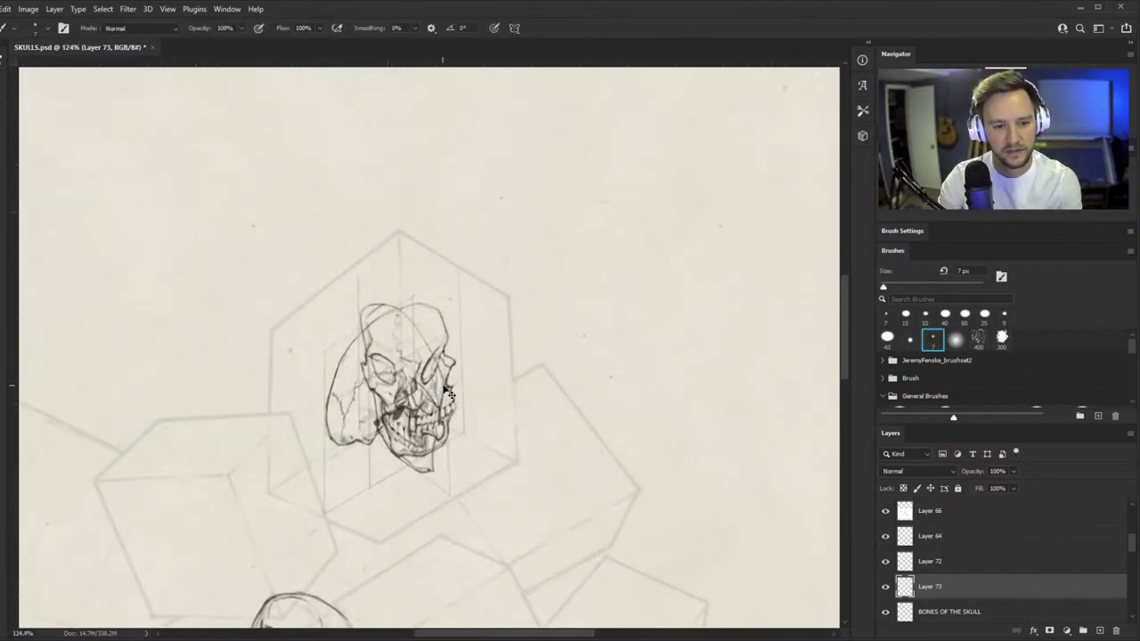
key("ctrl+t")
left_click_drag(450, 394, 421, 384)
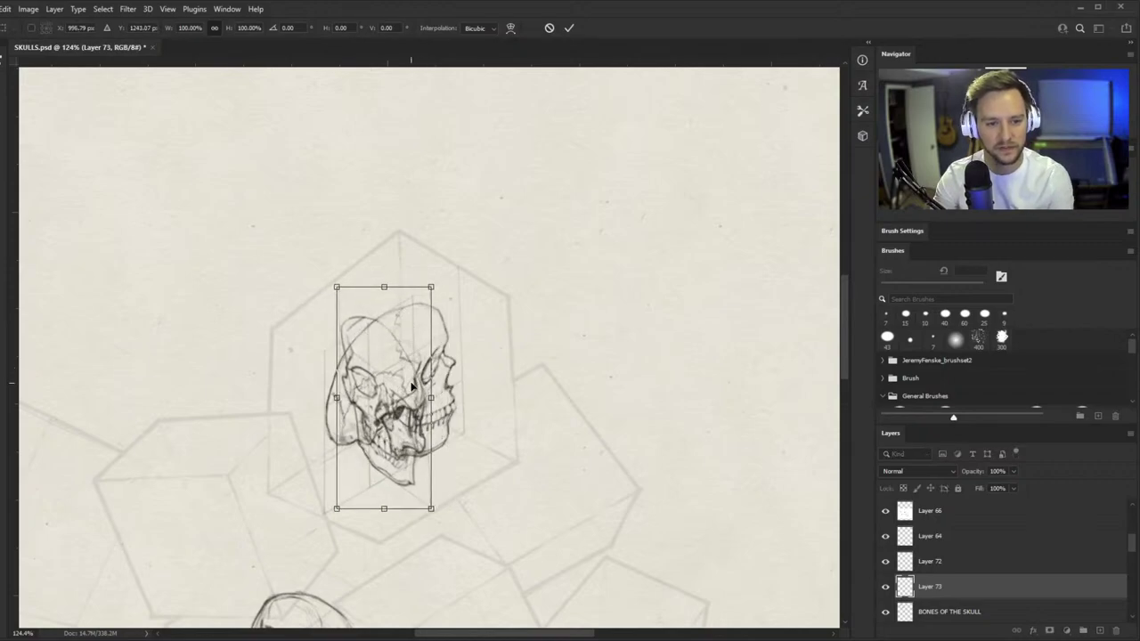
key("Return")
left_click(446, 350, "ctrl")
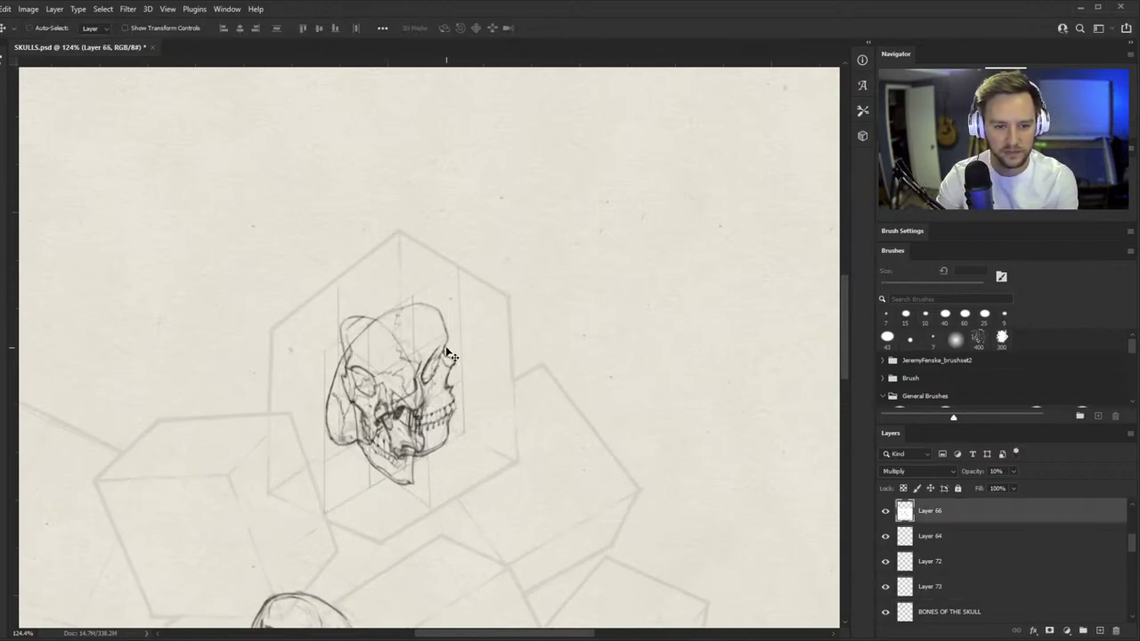
left_click_drag(443, 352, 448, 328)
key("ctrl+z")
key("ctrl+z")
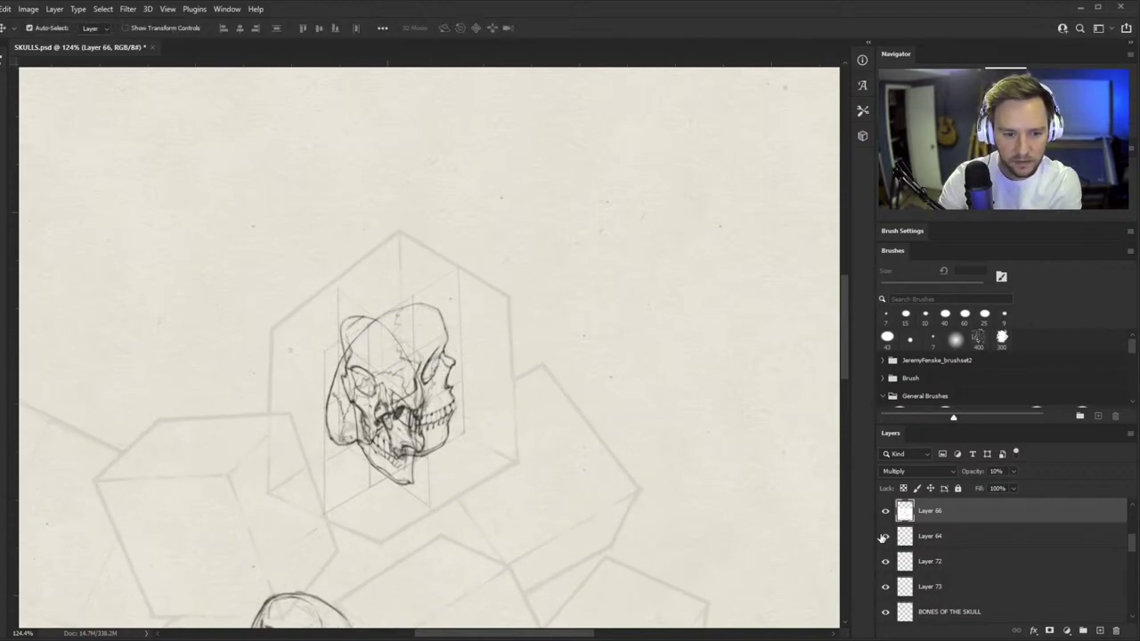
left_click_drag(359, 383, 361, 367)
key("ctrl+z")
- Undo the placement and distortion of both skull copies in the uppermost box
mouse_move(407, 332)
left_mouse_down()
mouse_move(361, 356)
mouse_move(372, 392)
left_mouse_up()
key("ctrl+z")
key("ctrl+z")
key("ctrl+z")
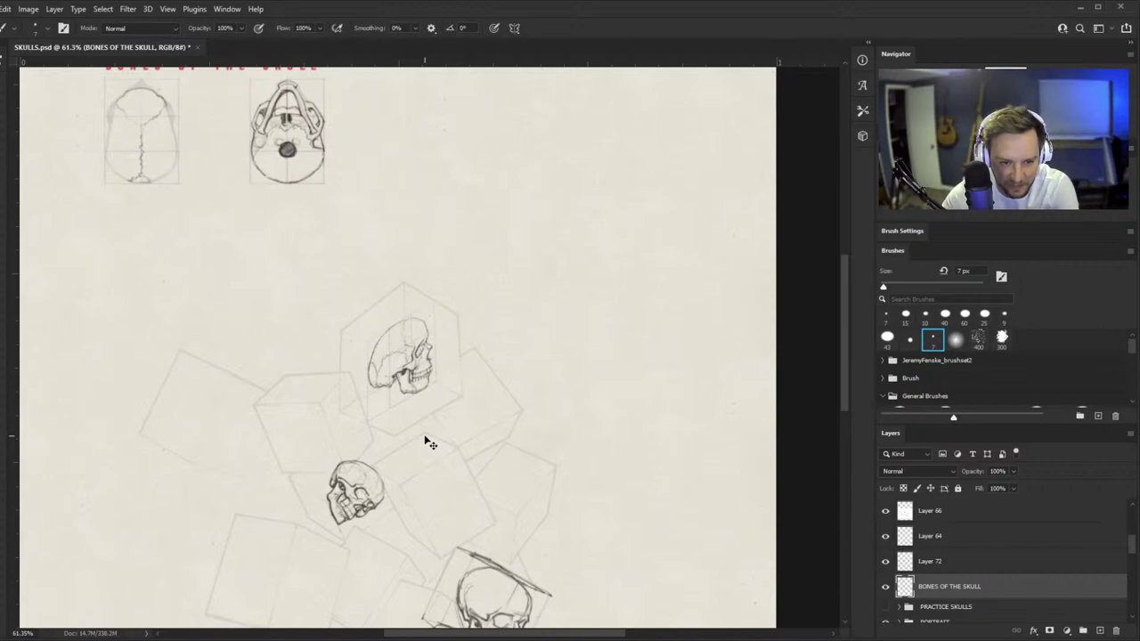
key("ctrl+z")
key("ctrl+z")
key("ctrl+z")
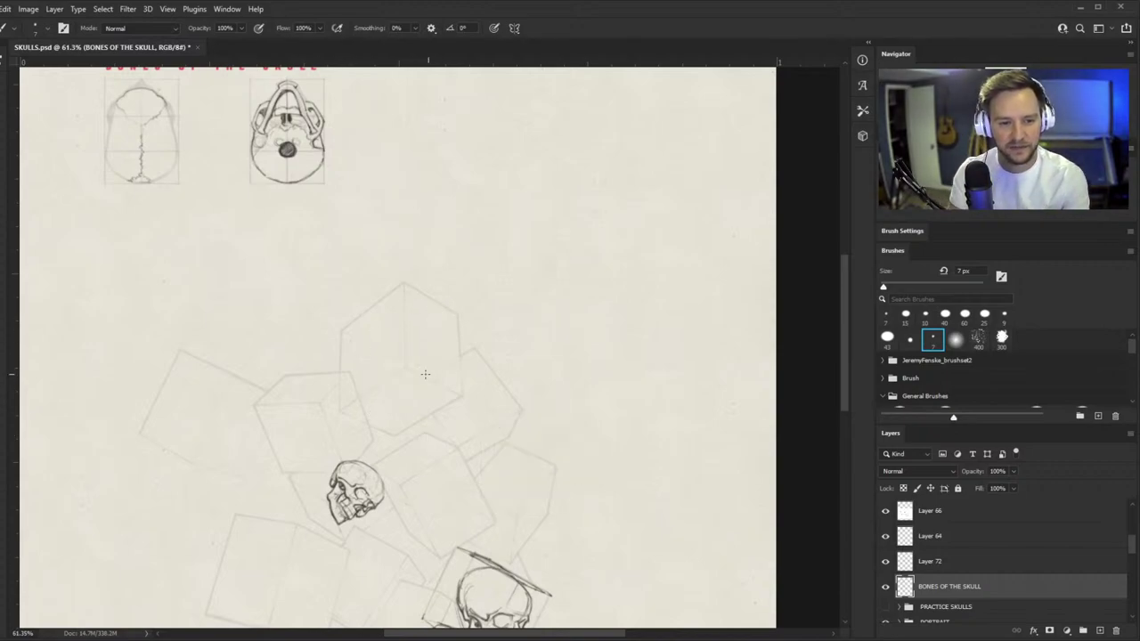
- Rotate the canvas so the skull in the lower box stands upright, and select its drawing on Layer 71
left_click_drag(425, 374, 343, 425)
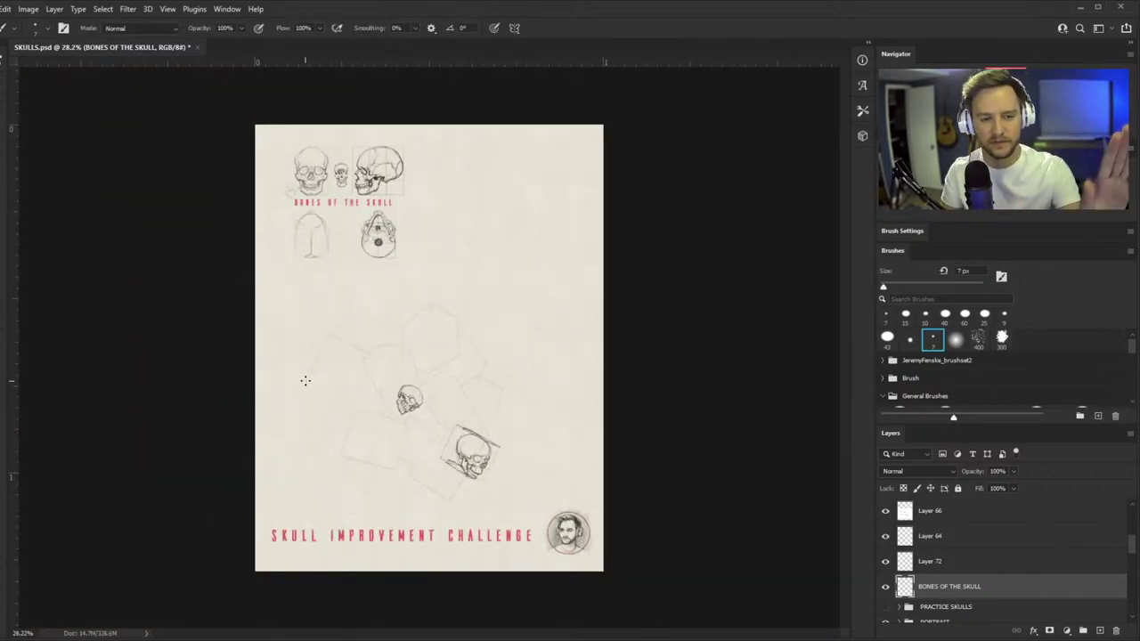
mouse_move(486, 467)
left_mouse_down()
mouse_move(516, 433)
mouse_move(581, 414)
left_mouse_up()
left_click_drag(466, 473, 559, 441)
key("e")
key("r")
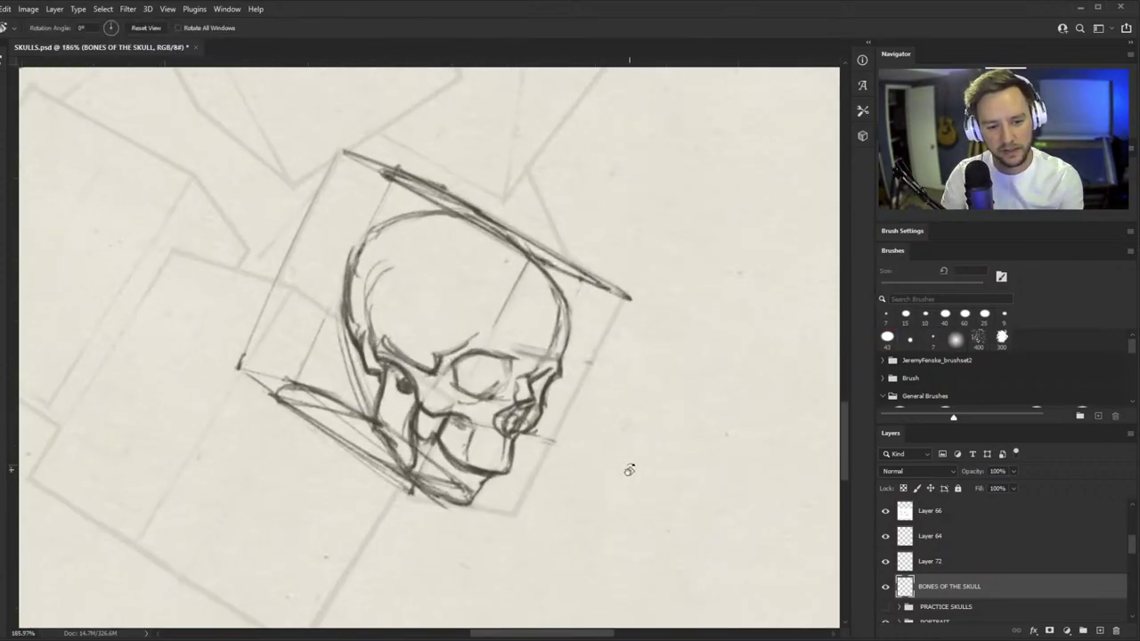
left_click_drag(628, 468, 659, 392)
left_click_drag(481, 450, 554, 445)
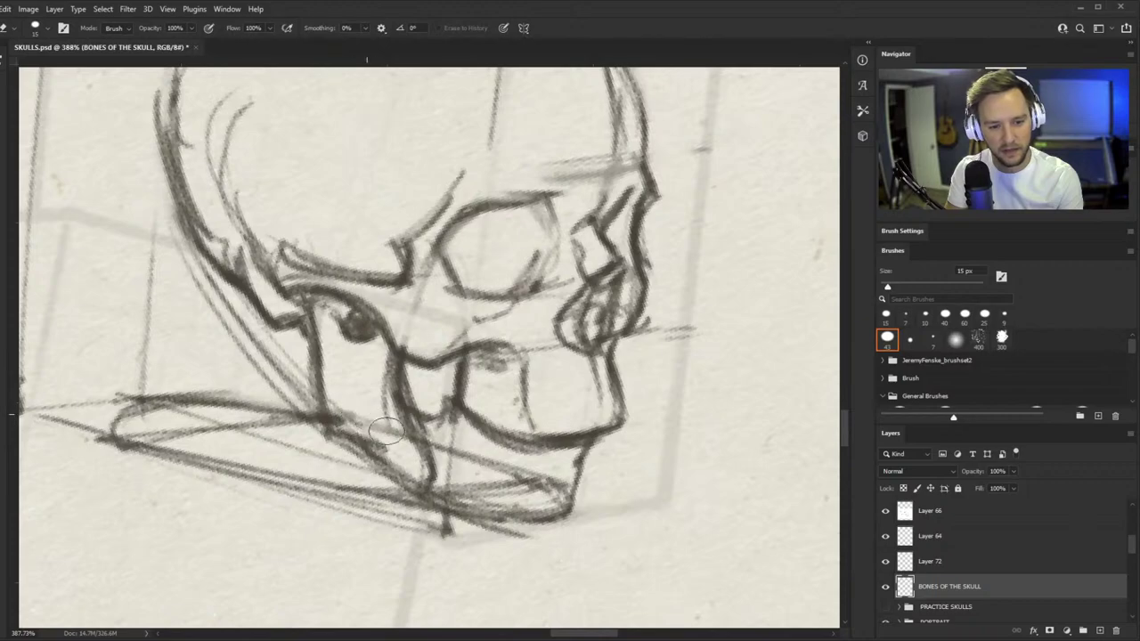
left_click(437, 452, "ctrl")
key("ctrl+z")
- Clean up the construction lines around the lower jaw and strengthen its bottom edge
left_click_drag(464, 432, 364, 456)
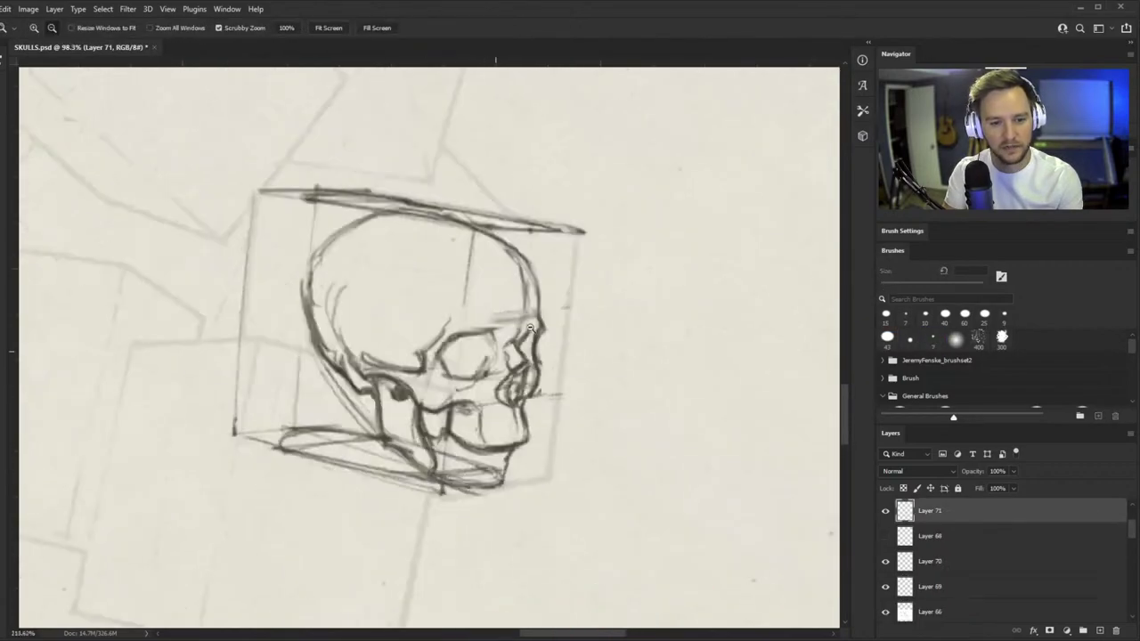
left_click_drag(476, 378, 513, 374)
mouse_move(257, 364)
left_mouse_down()
mouse_move(320, 455)
mouse_move(312, 445)
mouse_move(357, 449)
mouse_move(399, 511)
mouse_move(437, 491)
mouse_move(431, 479)
mouse_move(441, 504)
mouse_move(429, 514)
mouse_move(475, 507)
mouse_move(497, 523)
mouse_move(534, 513)
left_mouse_up()
key("b")
mouse_move(272, 506)
left_mouse_down()
mouse_move(405, 553)
mouse_move(524, 551)
mouse_move(365, 540)
mouse_move(307, 516)
left_mouse_up()
- Erase the jaw's lower contour and redraw it as an angled line from the rear jaw corner toward the chin
key("e")
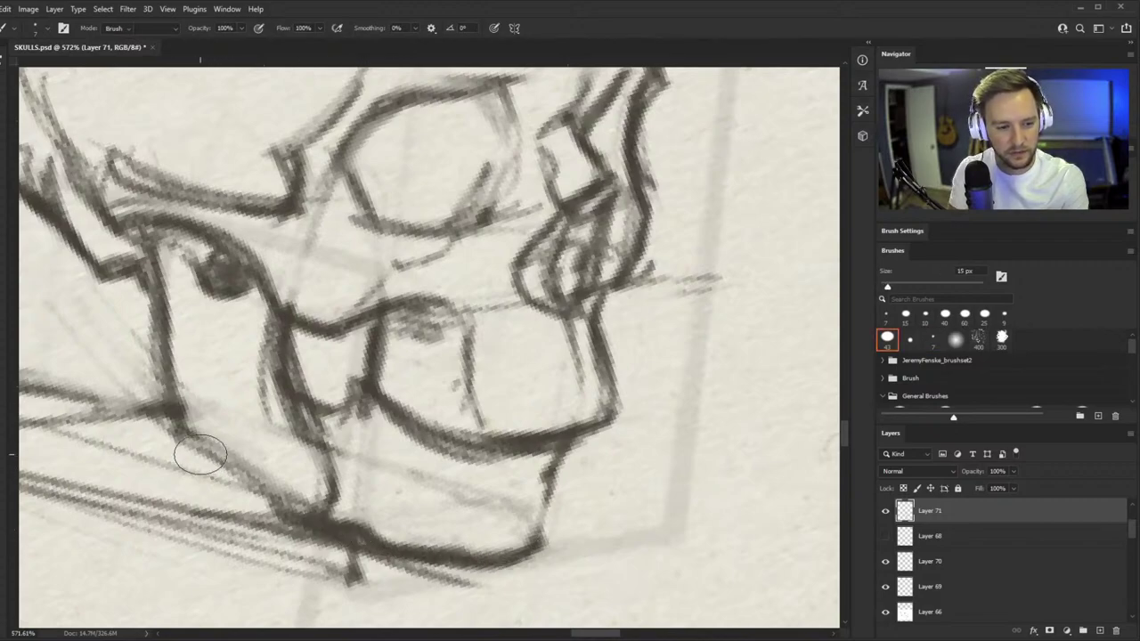
left_click_drag(222, 468, 397, 543)
key("b")
mouse_move(181, 452)
left_mouse_down()
mouse_move(207, 454)
mouse_move(277, 501)
mouse_move(390, 549)
left_mouse_up()
key("ctrl+z")
left_click_drag(263, 491, 401, 546)
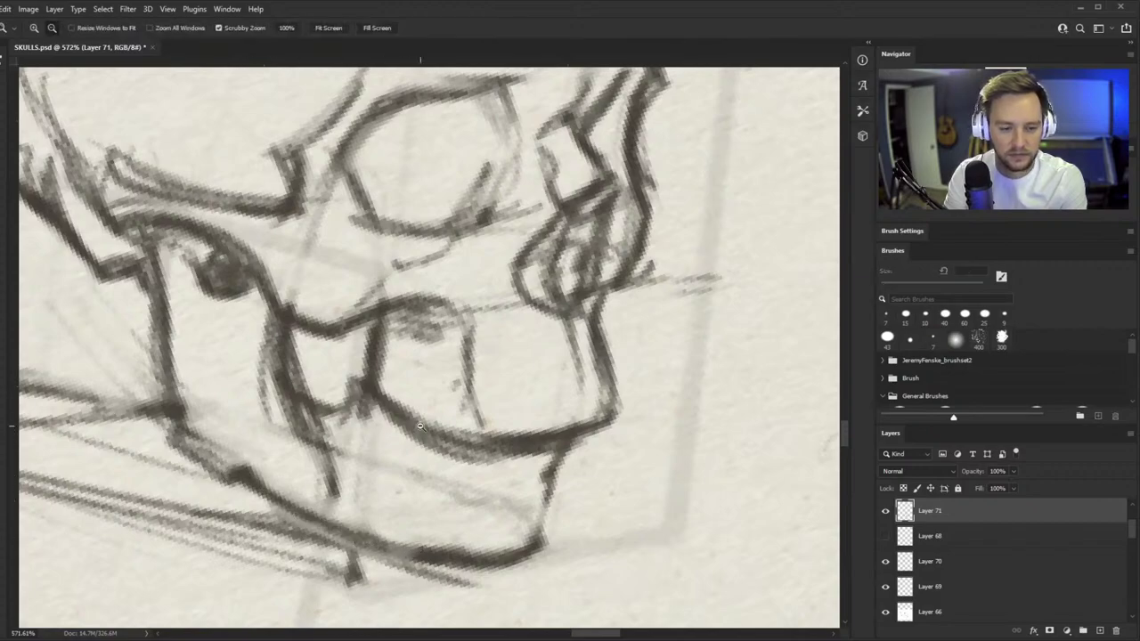
- Erase part of the eye socket's outline and redraw its upper rim toward the brow
left_click_drag(416, 428, 356, 430)
left_click_drag(443, 441, 460, 458)
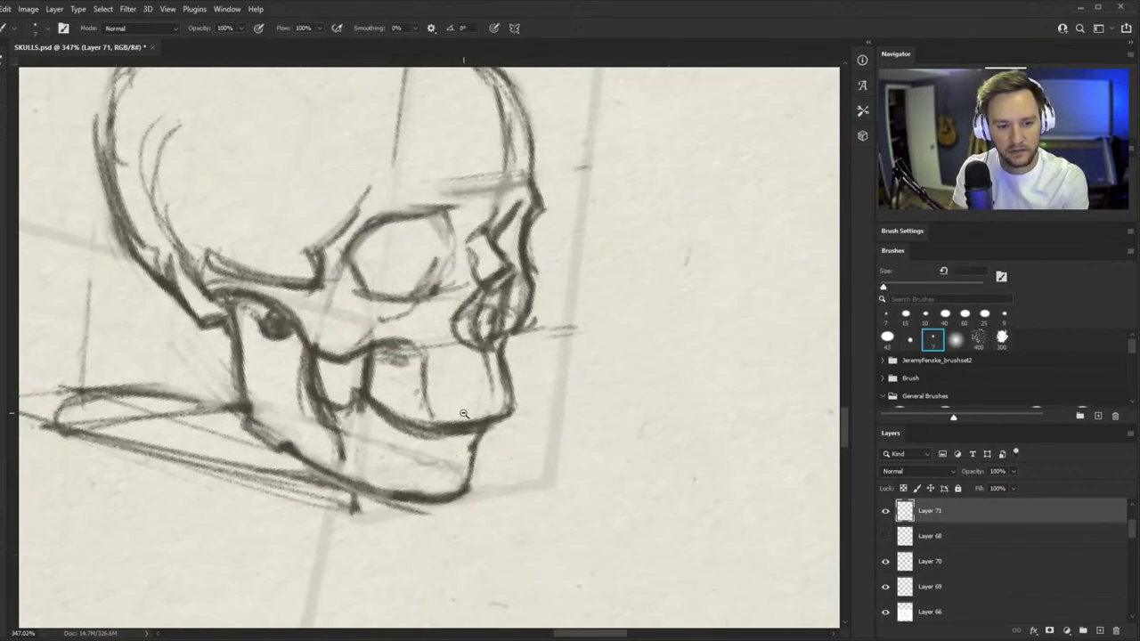
scroll(448, 292, "down", 5)
scroll(448, 292, "up", 4)
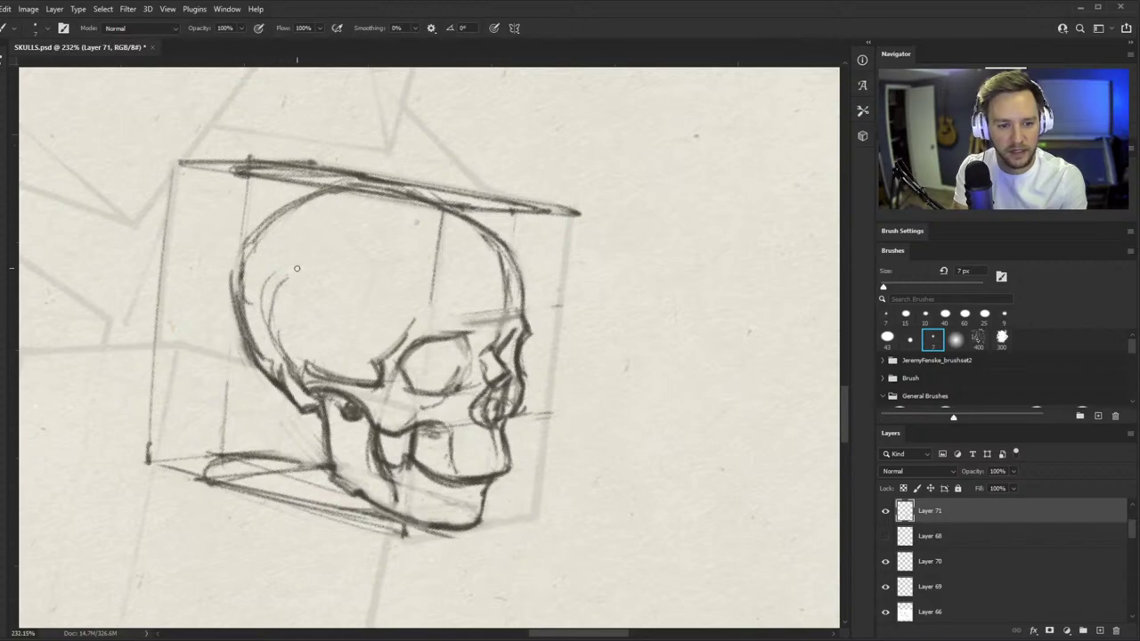
mouse_move(448, 345)
left_mouse_down()
mouse_move(411, 358)
mouse_move(444, 374)
mouse_move(359, 445)
mouse_move(461, 381)
left_mouse_up()
key("e")
mouse_move(383, 377)
left_mouse_down()
mouse_move(442, 352)
mouse_move(402, 392)
mouse_move(410, 358)
left_mouse_up()
key("b")
mouse_move(370, 396)
left_mouse_down()
mouse_move(429, 350)
mouse_move(404, 363)
mouse_move(472, 346)
left_mouse_up()
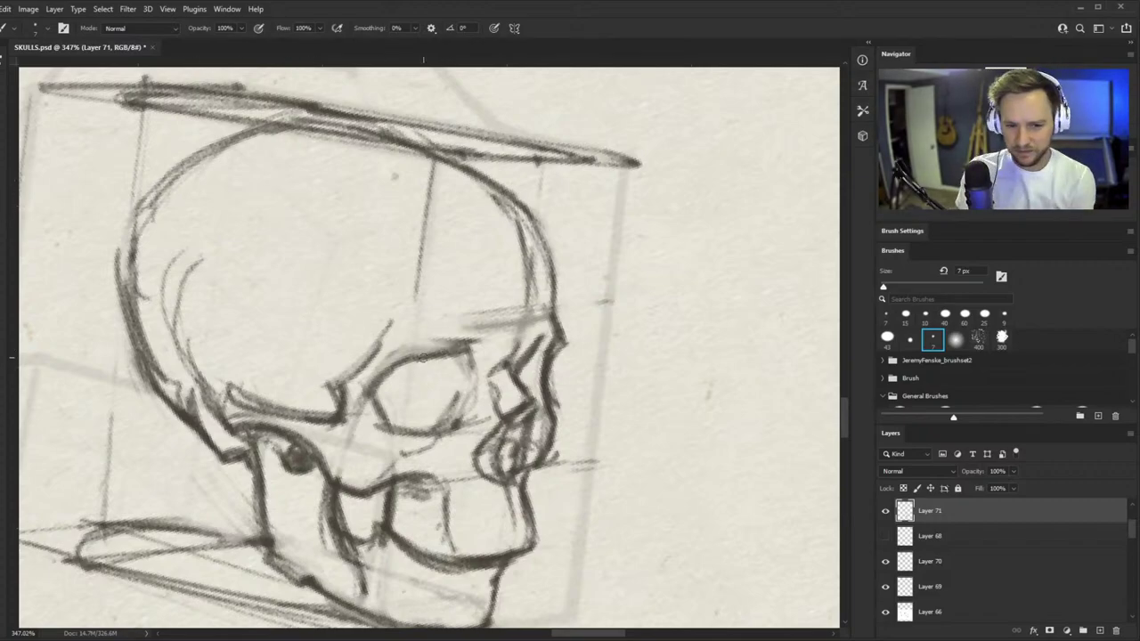
- Examine the upright skull and its box against the full page of empty perspective boxes
key("z")
left_click_drag(495, 334, 538, 402)
key("r")
left_click_drag(629, 326, 478, 371)
key("z")
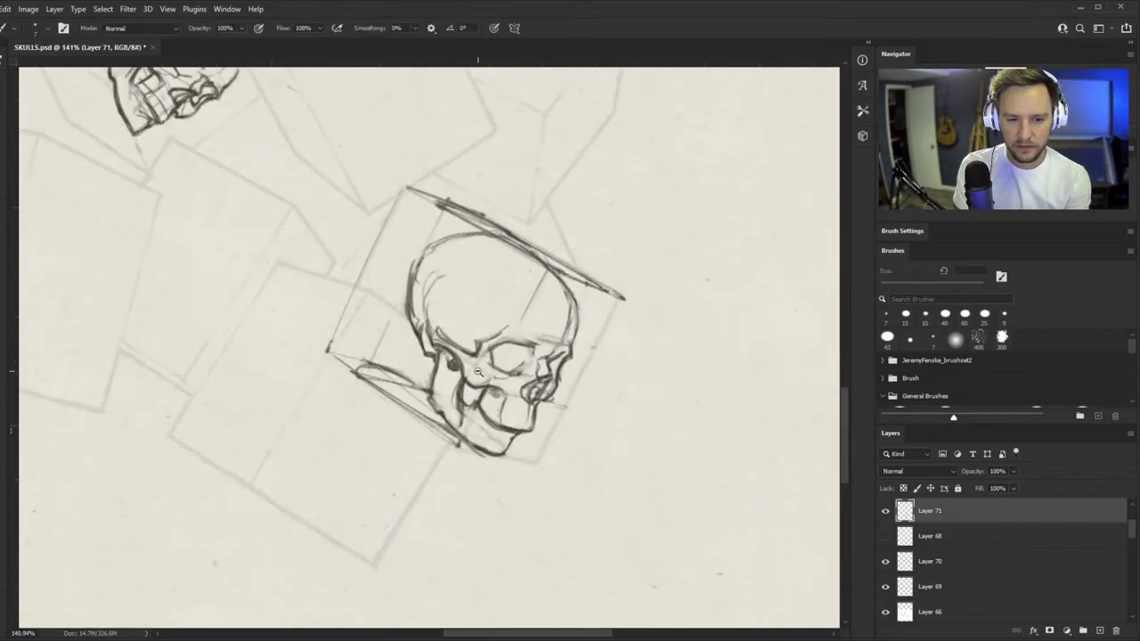
left_click(478, 372, "ctrl+space")
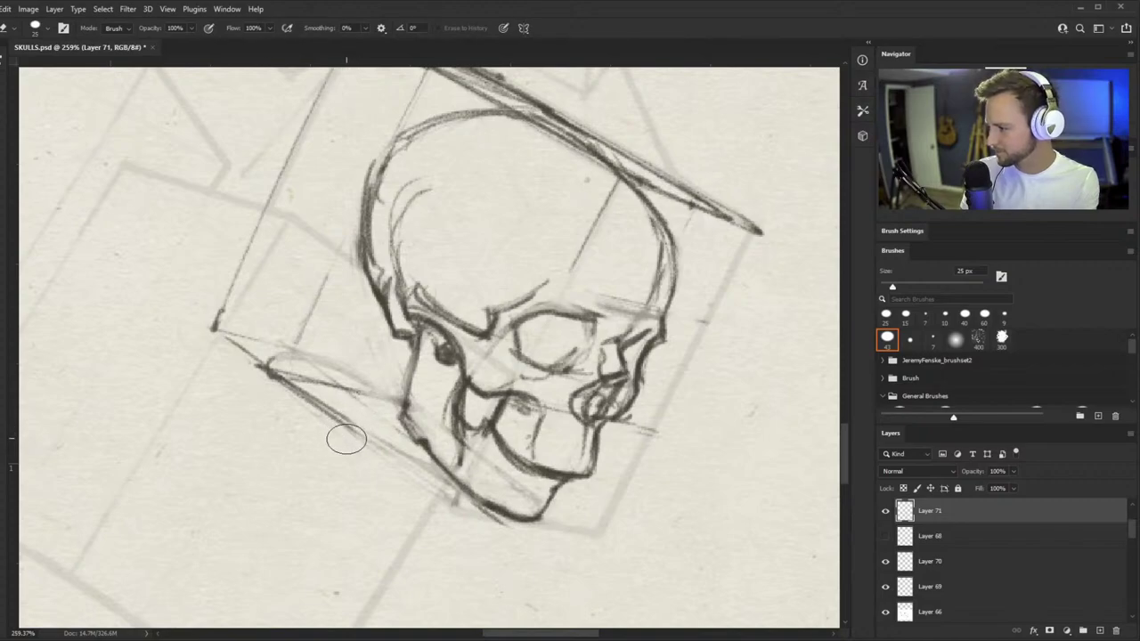
key("ctrl+space")
left_click_drag(445, 362, 312, 361)
key("r")
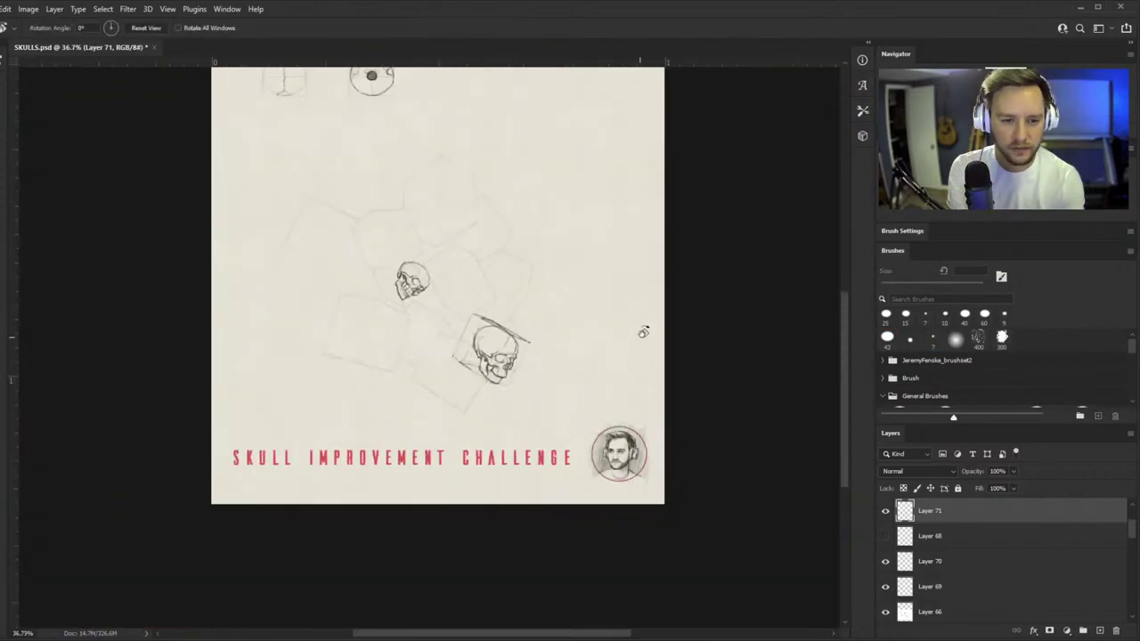
key("ctrl+space")
mouse_move(445, 227)
left_mouse_down()
mouse_move(522, 147)
mouse_move(505, 181)
left_mouse_up()
key("ctrl+space")
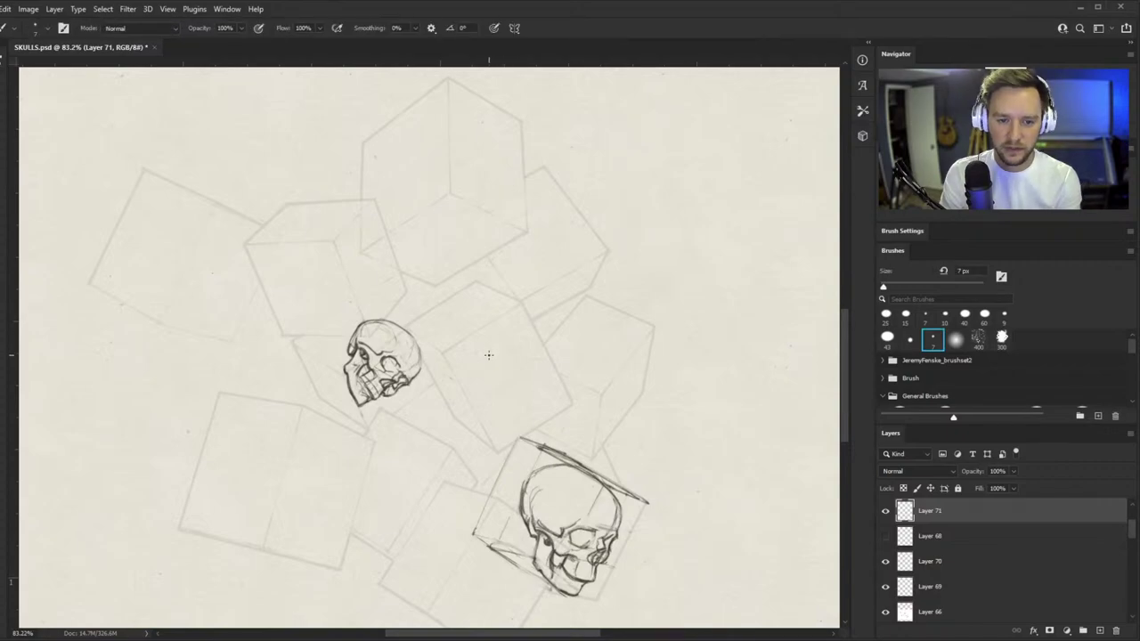
key("alt+space")
left_click_drag(469, 233, 431, 236)
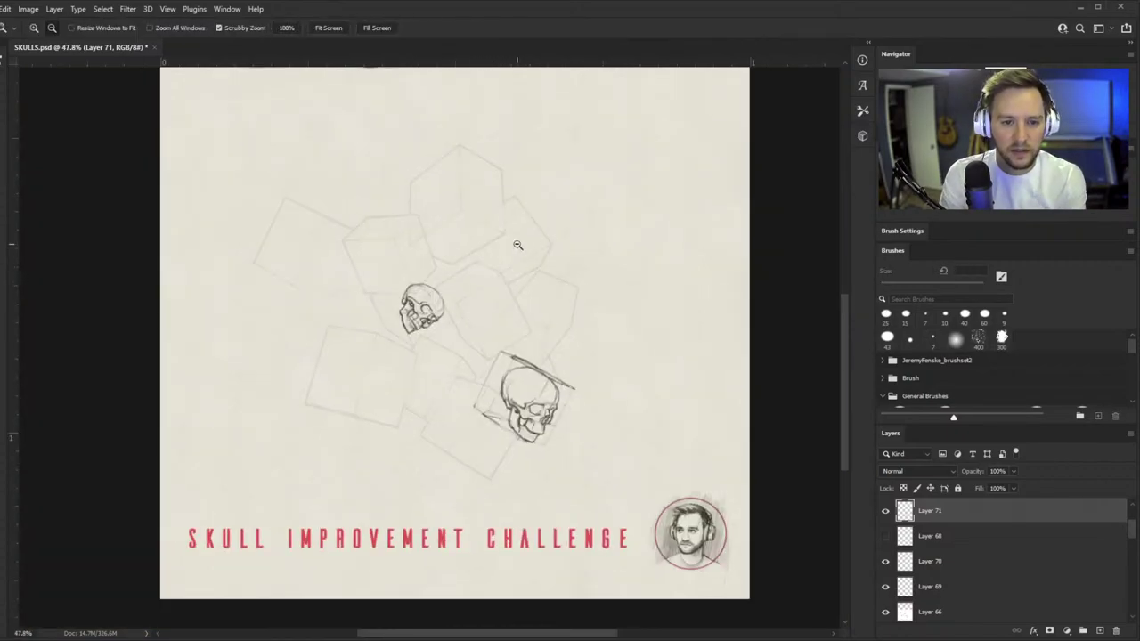
left_click_drag(490, 269, 506, 267)
left_click_drag(460, 133, 489, 120)
scroll(489, 120, "up", 4)
key("b")
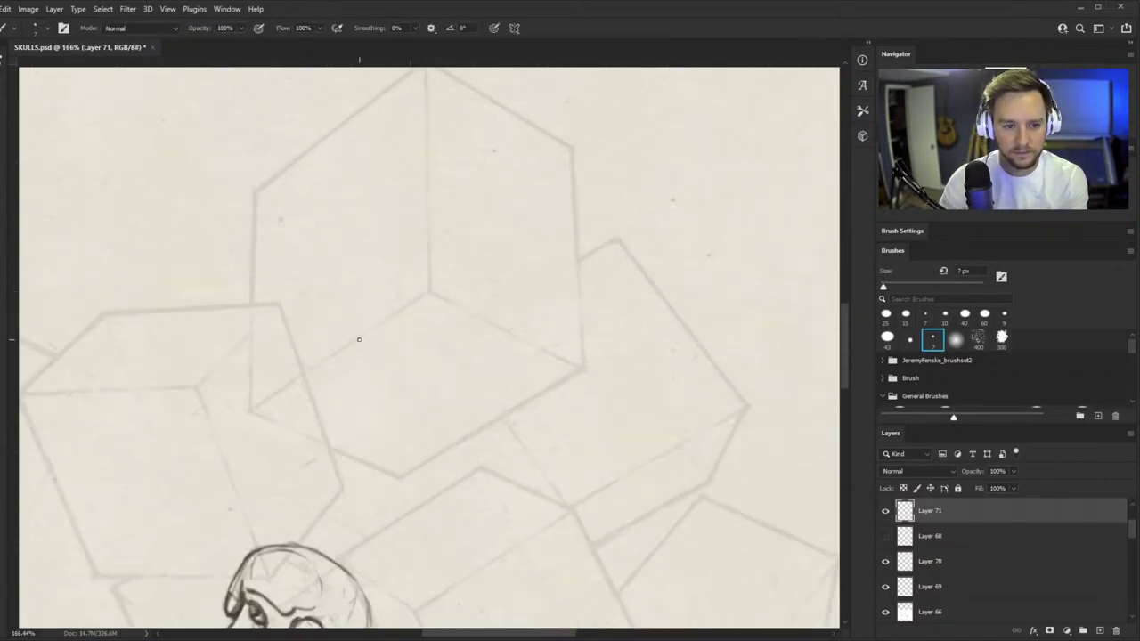
mouse_move(254, 412)
left_mouse_down()
mouse_move(432, 294)
mouse_move(582, 366)
mouse_move(398, 466)
mouse_move(254, 412)
left_mouse_up()
key("ctrl+z")
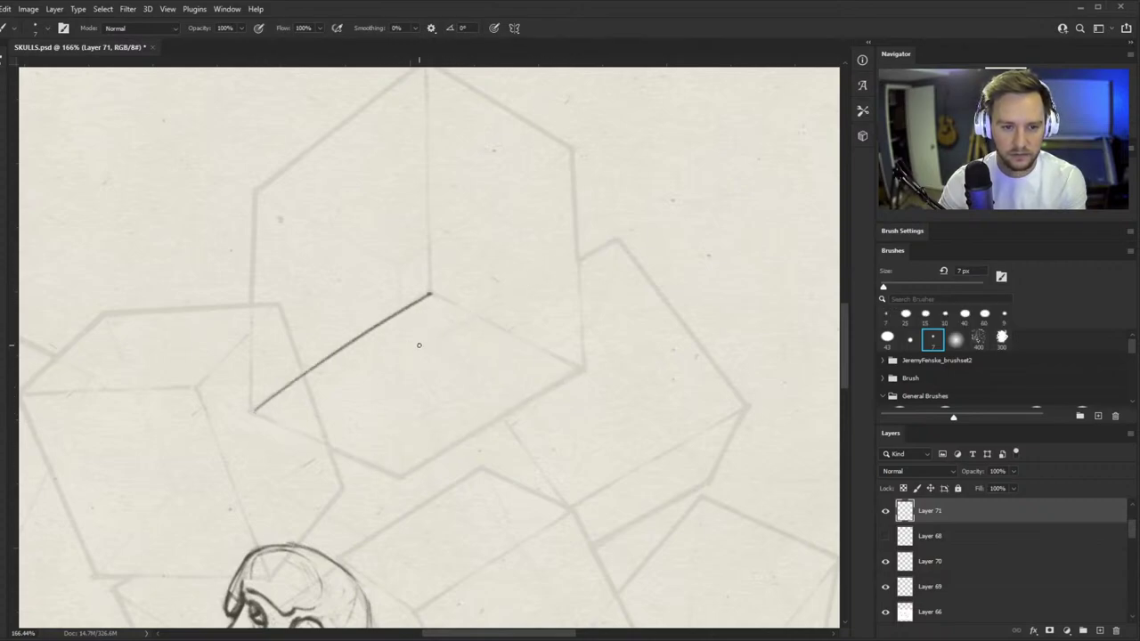
key("ctrl+z")
- Draw a direction arrow slanting up and to the right inside the topmost box
left_click_drag(439, 333, 387, 326)
left_click_drag(469, 279, 486, 283)
left_click_drag(418, 222, 431, 212)
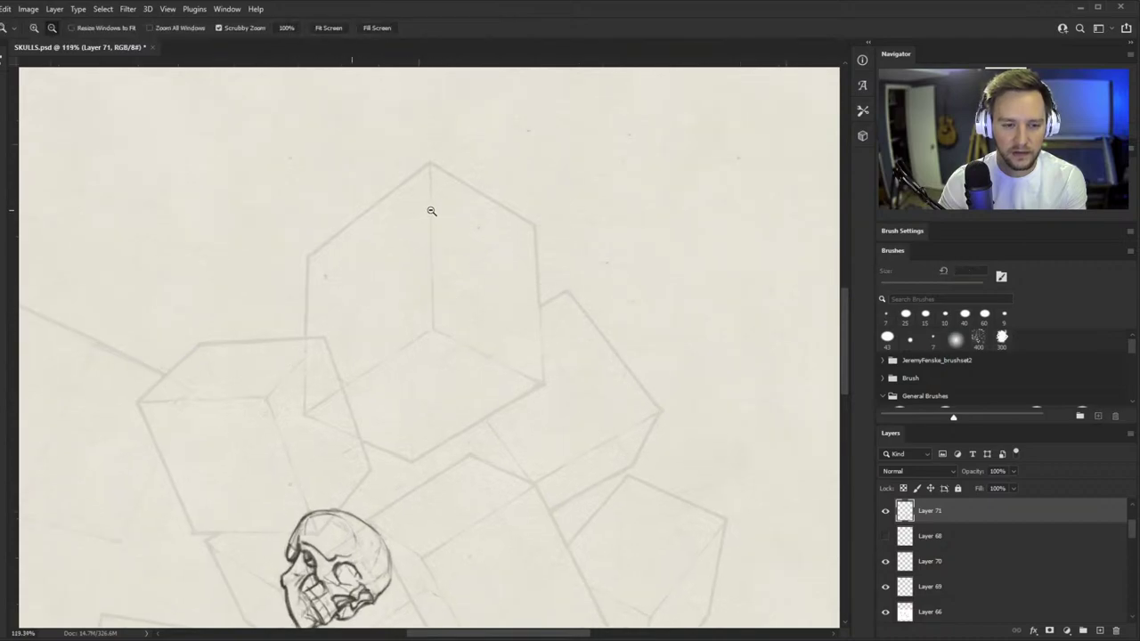
left_click_drag(359, 344, 493, 270)
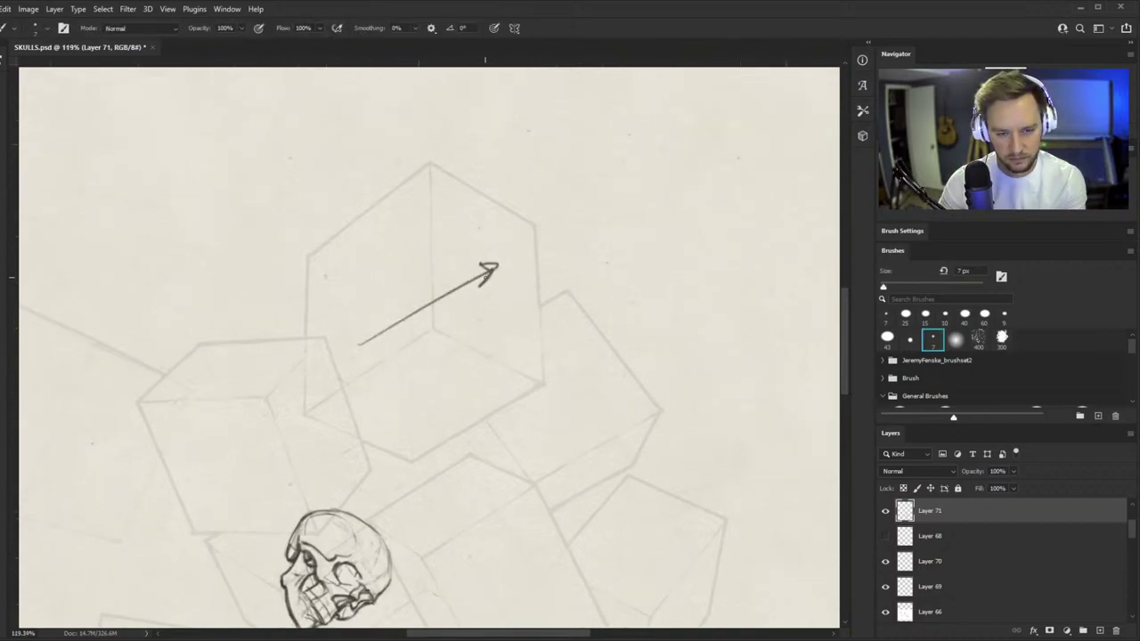
scroll(306, 450, "up", 1)
- Draw a rightward arrow in the upper box beside the topmost one and a leftward arrow in the far-left box
mouse_move(189, 443)
left_mouse_down()
mouse_move(347, 435)
mouse_move(283, 387)
left_mouse_up()
scroll(323, 450, "down", 5)
scroll(351, 351, "up", 5)
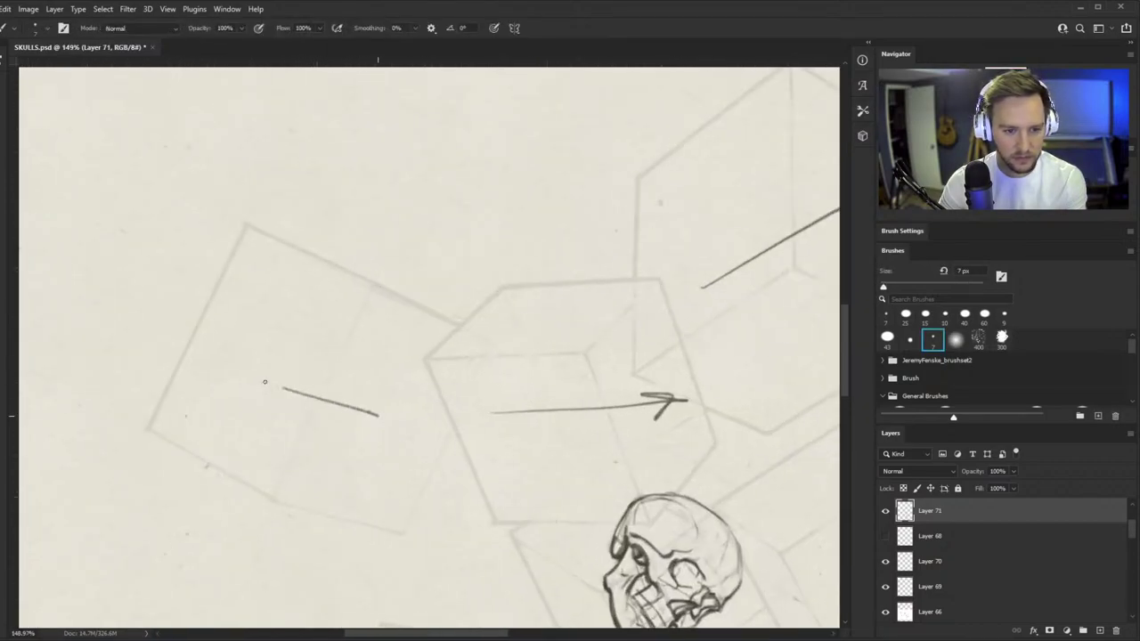
scroll(261, 389, "down", 5)
scroll(374, 428, "up", 2)
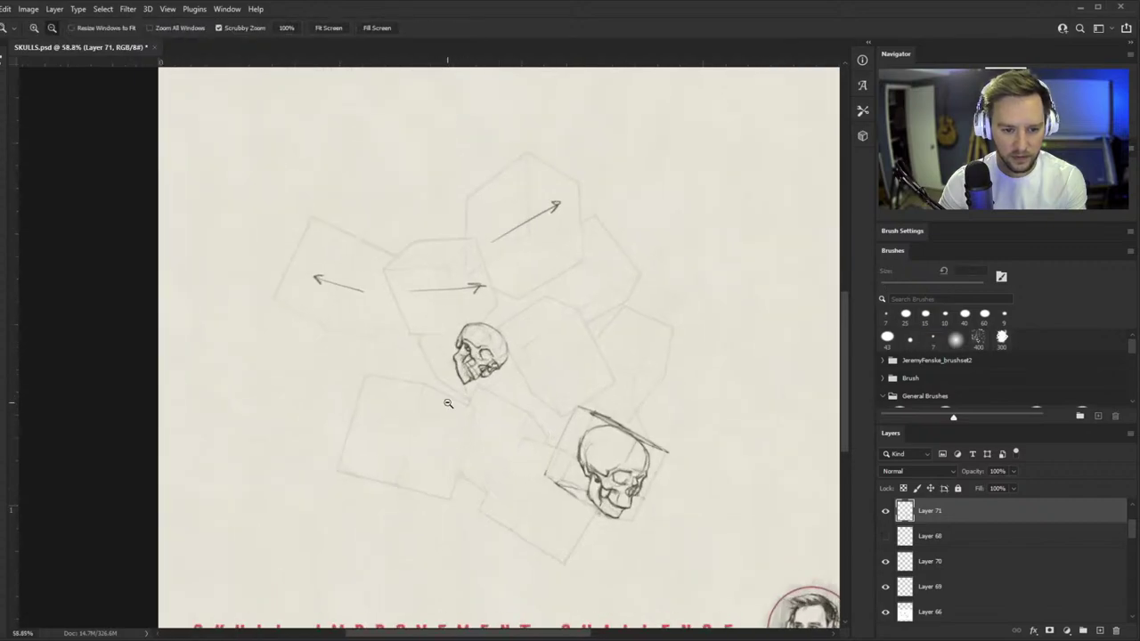
- Draw facing-direction arrows in the lower-left, bottom, central and two right-hand boxes
left_click_drag(437, 449, 384, 431)
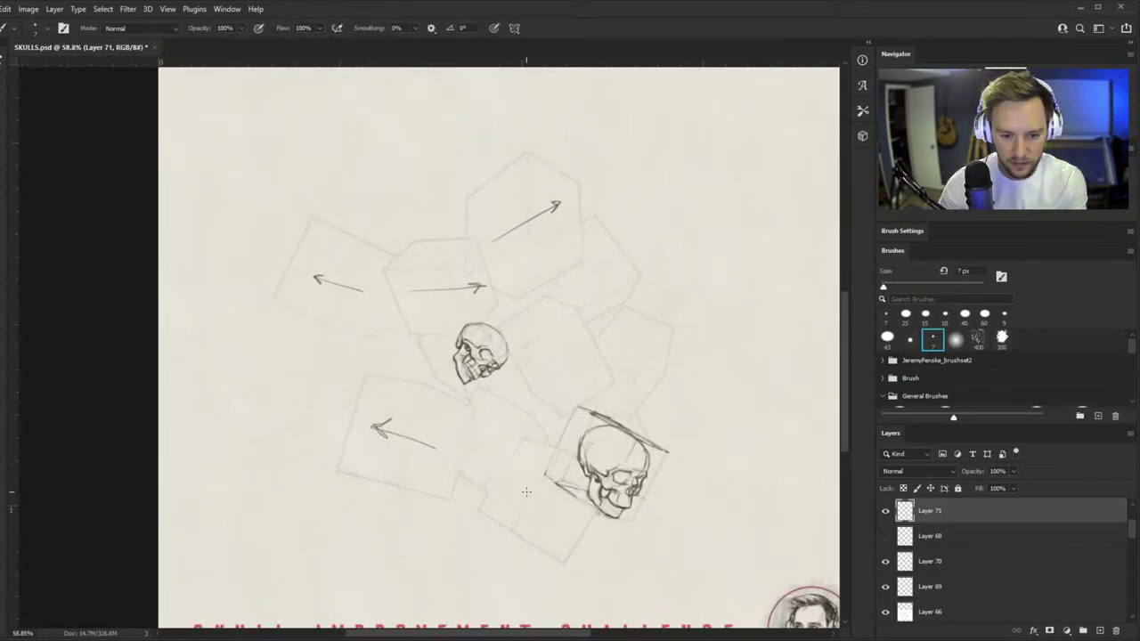
scroll(588, 356, "up", 2)
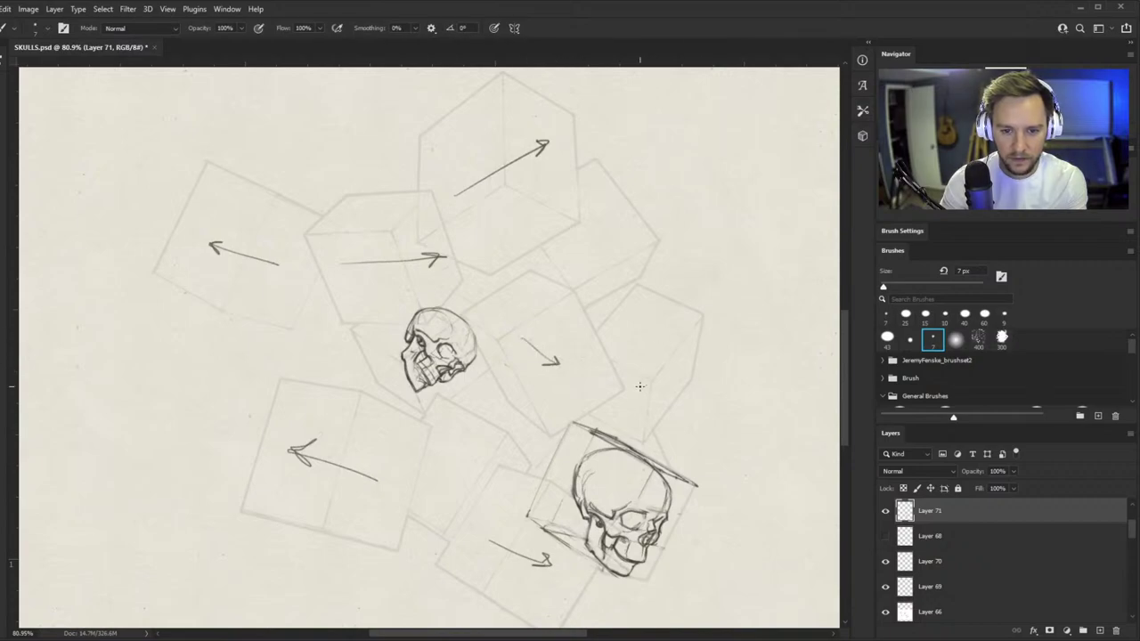
key("ctrl+z")
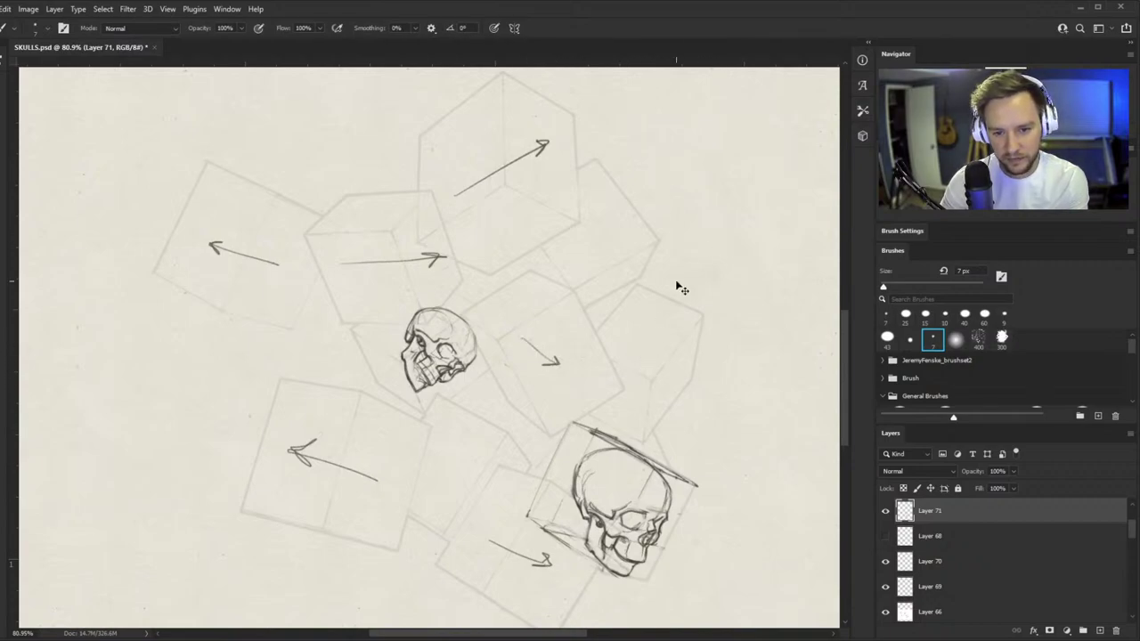
left_click_drag(631, 339, 648, 342)
scroll(611, 226, "up", 3)
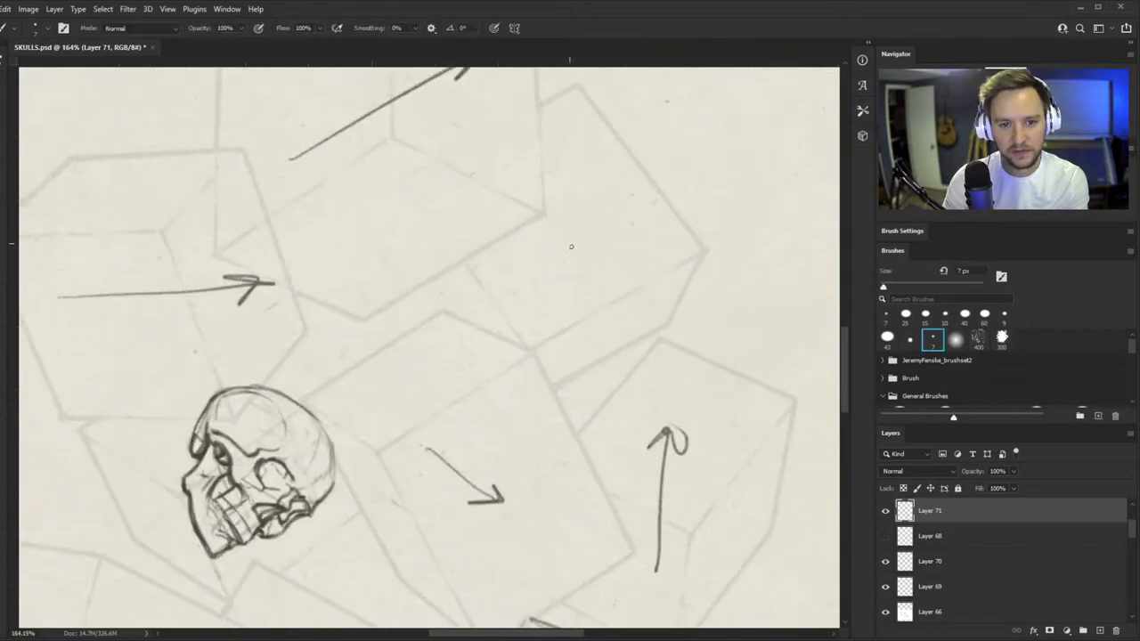
mouse_move(531, 195)
left_mouse_down()
mouse_move(607, 297)
mouse_move(571, 284)
left_mouse_up()
mouse_move(589, 271)
left_mouse_down()
mouse_move(504, 312)
mouse_move(446, 363)
mouse_move(461, 395)
left_mouse_up()
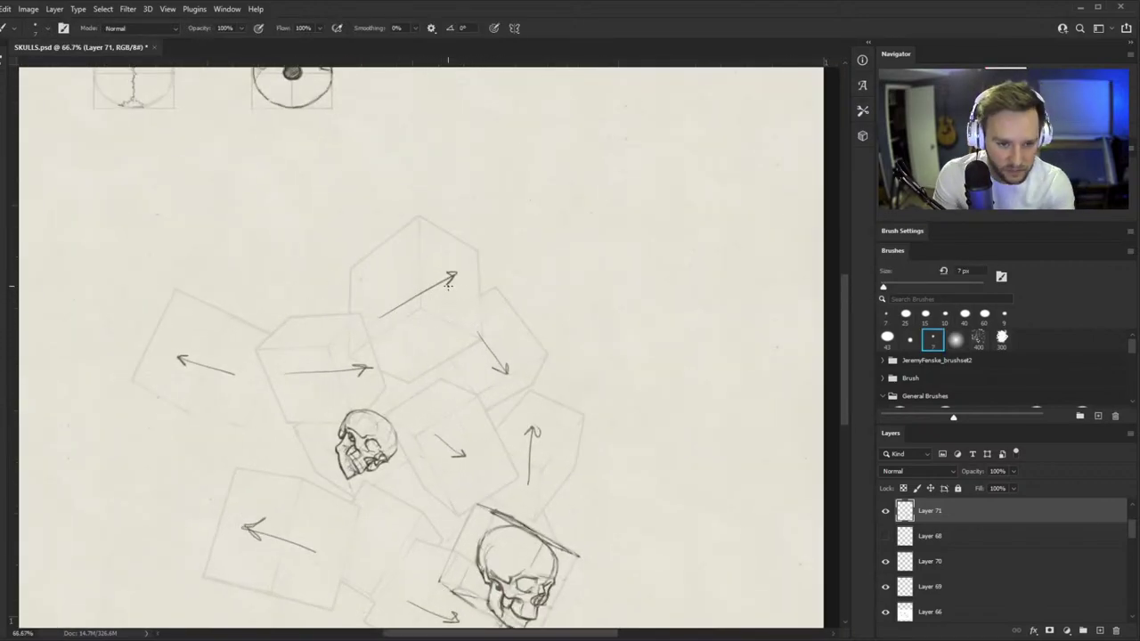
- Undo all the direction arrows drawn in the perspective boxes
scroll(450, 283, "up", 3)
left_click_drag(324, 358, 469, 257)
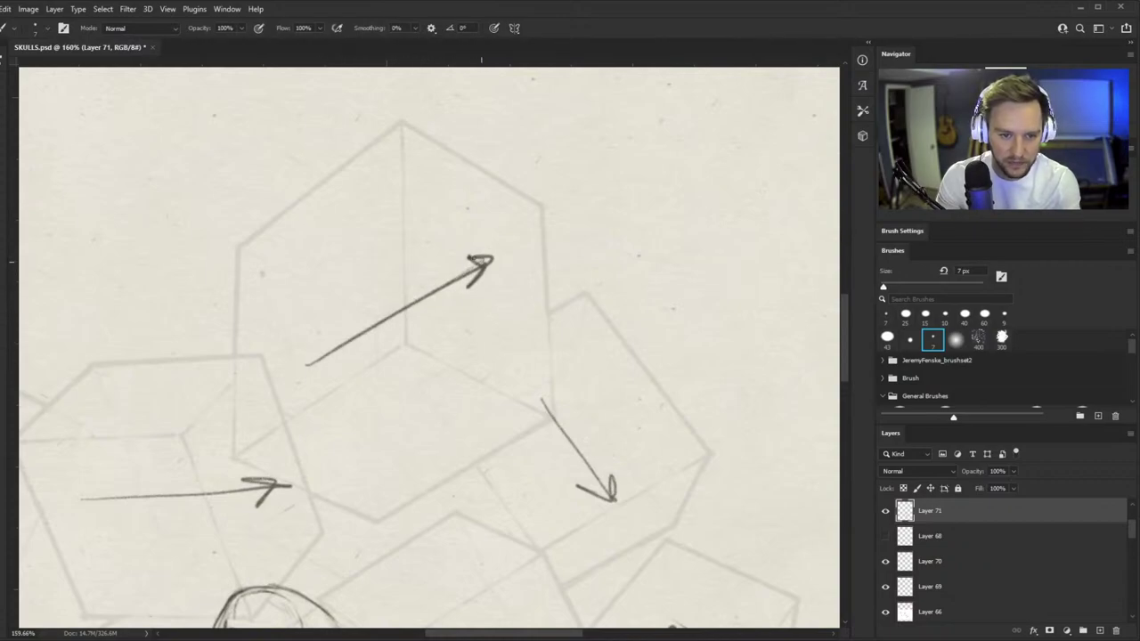
scroll(327, 354, "down", 5)
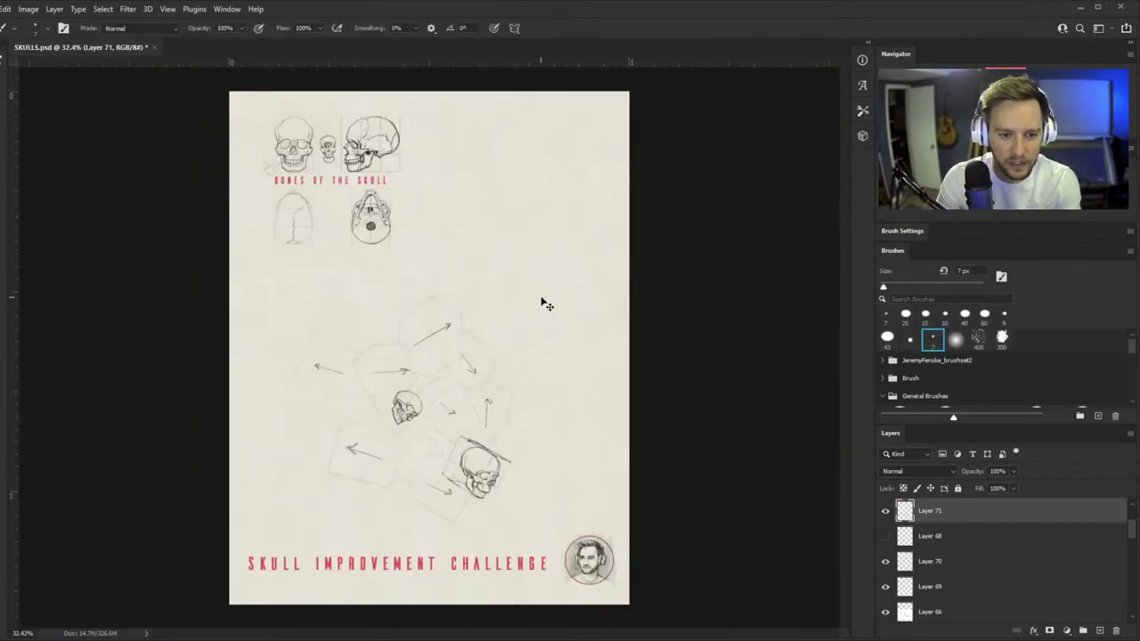
key("ctrl+z")
key("ctrl+z")
key("ctrl+z")
key("ctrl+z")
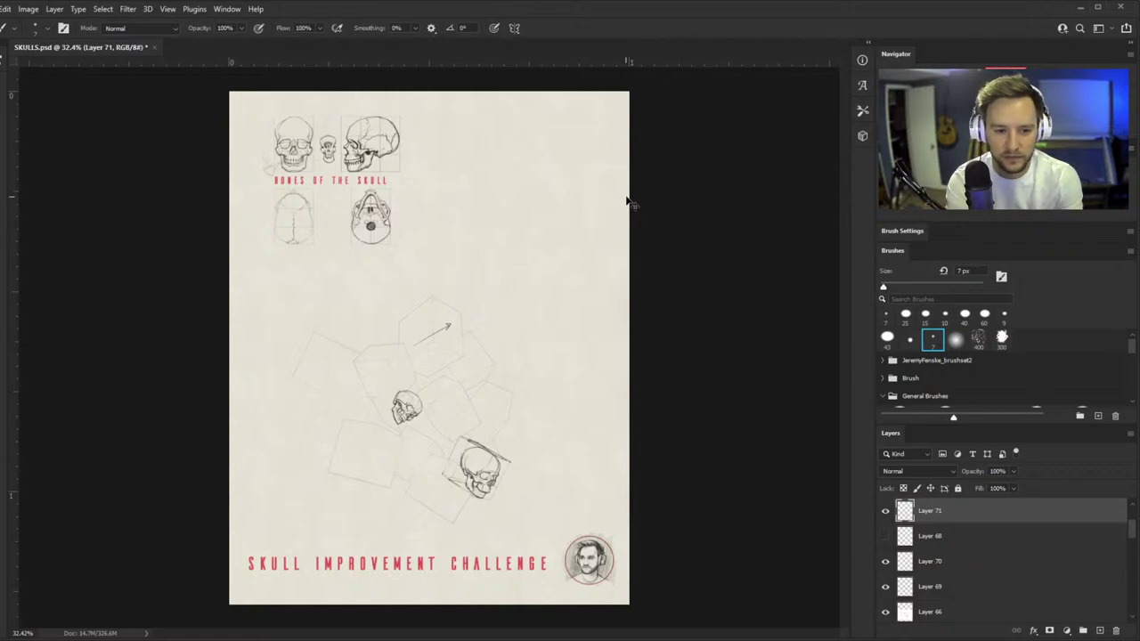
scroll(534, 359, "up", 1)
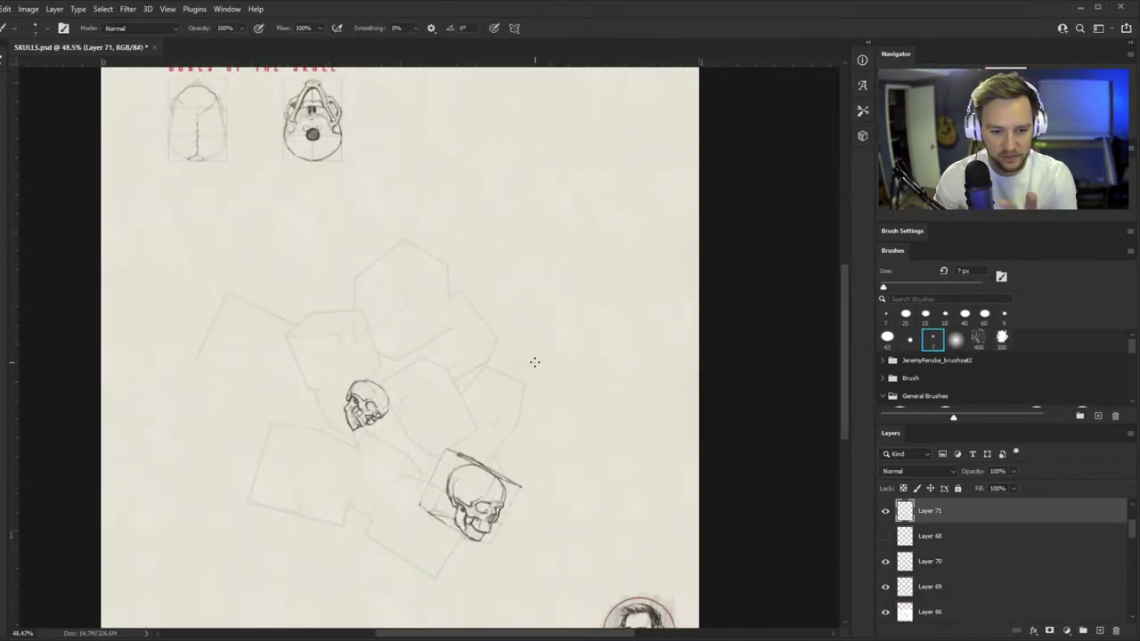
- Rotate the canvas so the large skull stands upright, and clean up the upper rear contour of its cranium
key("z")
left_click_drag(492, 514, 671, 368)
key("r")
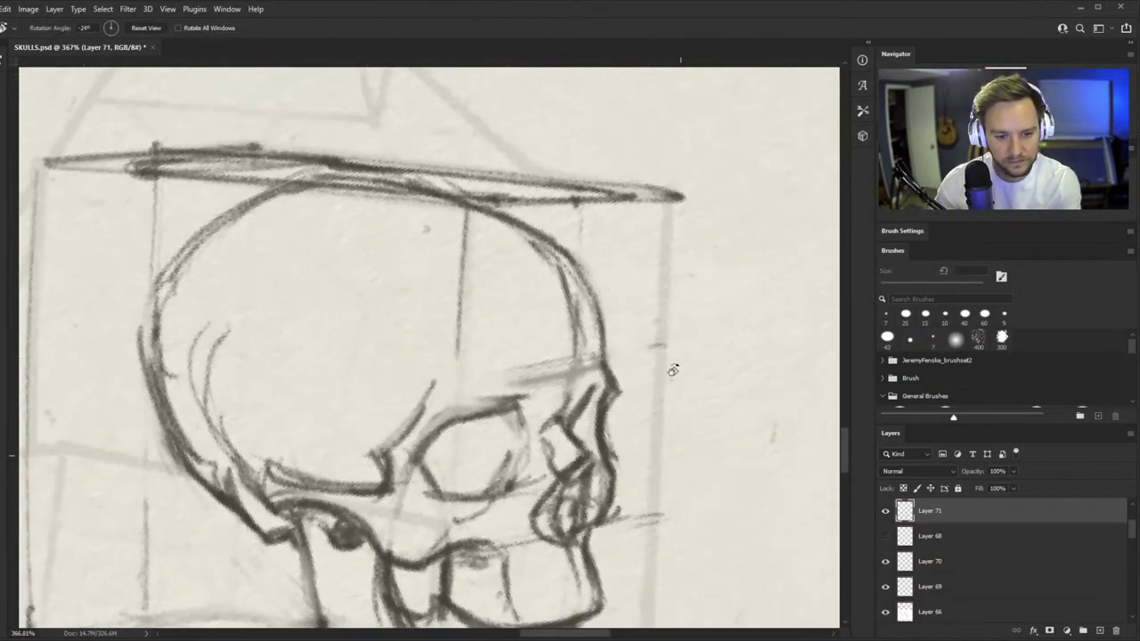
scroll(511, 386, "down", 3)
key("z")
left_click_drag(522, 496, 565, 463)
key("e")
key("z")
left_click_drag(565, 381, 600, 336)
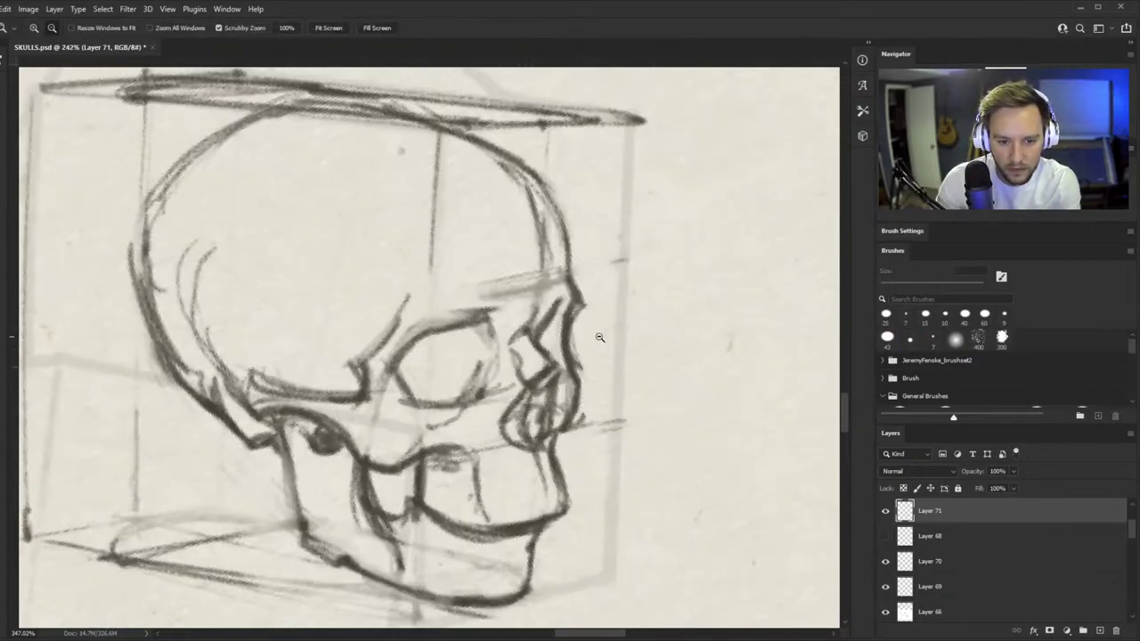
key("b")
left_click_drag(559, 384, 554, 397)
key("z")
mouse_move(509, 386)
left_mouse_down()
mouse_move(437, 465)
mouse_move(525, 375)
left_mouse_up()
key("e")
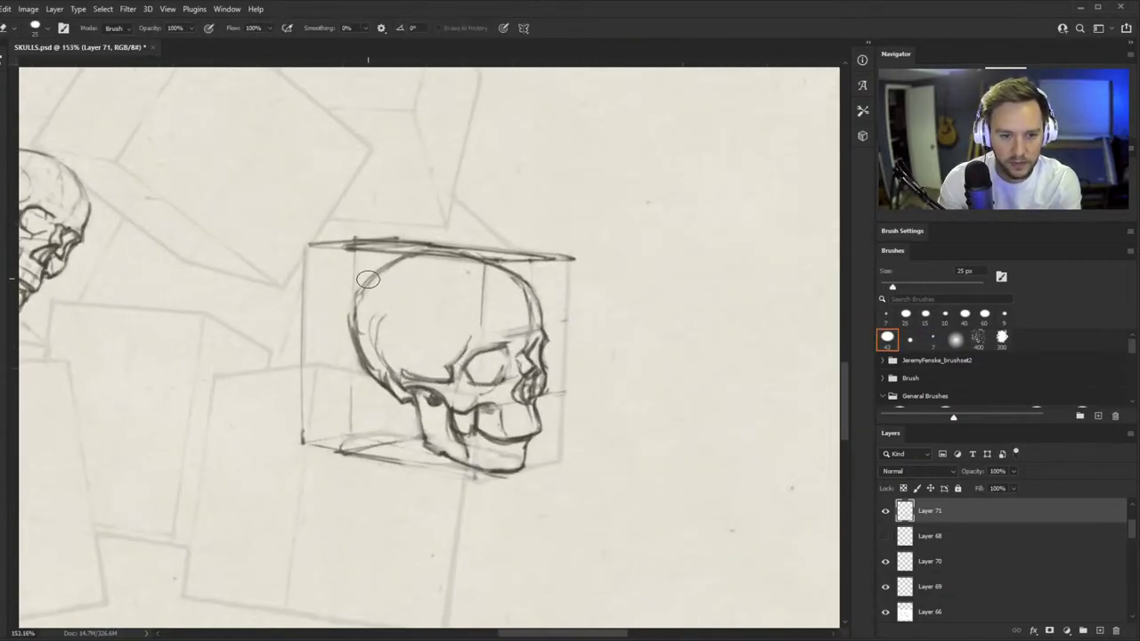
left_click_drag(366, 283, 419, 291)
key("z")
key("b")
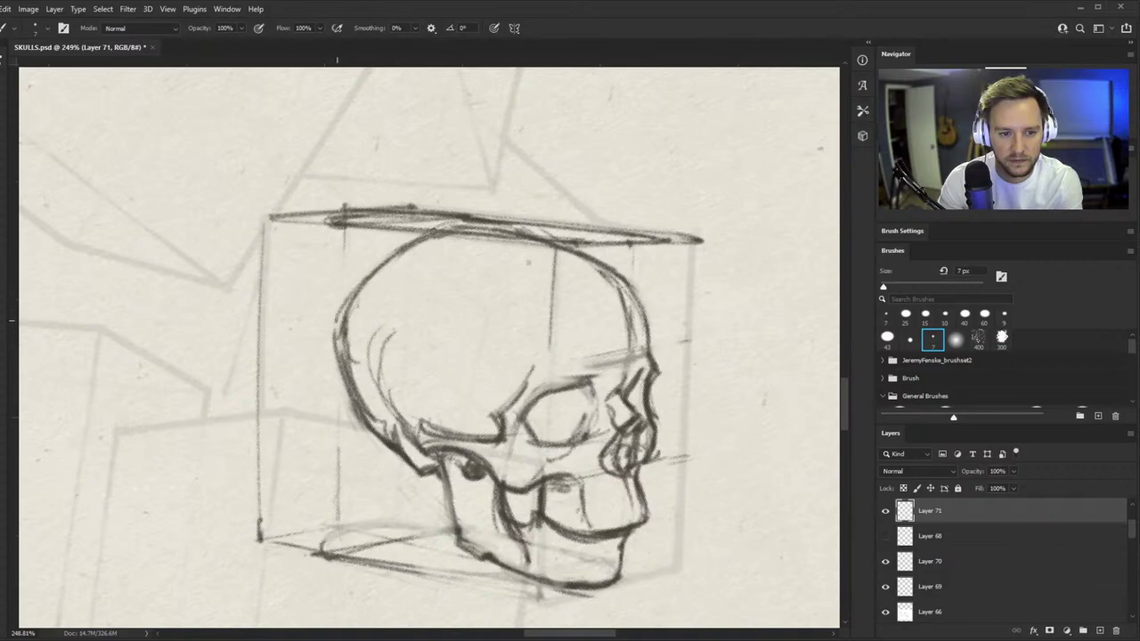
- Sketch the curved temporal line on the side of the cranium and light contour lines down the forehead to the brow
key("z")
left_click_drag(481, 341, 512, 341)
key("b")
mouse_move(392, 278)
left_mouse_down()
mouse_move(539, 364)
mouse_move(533, 323)
mouse_move(541, 386)
mouse_move(428, 276)
left_mouse_up()
left_click_drag(570, 255, 620, 350)
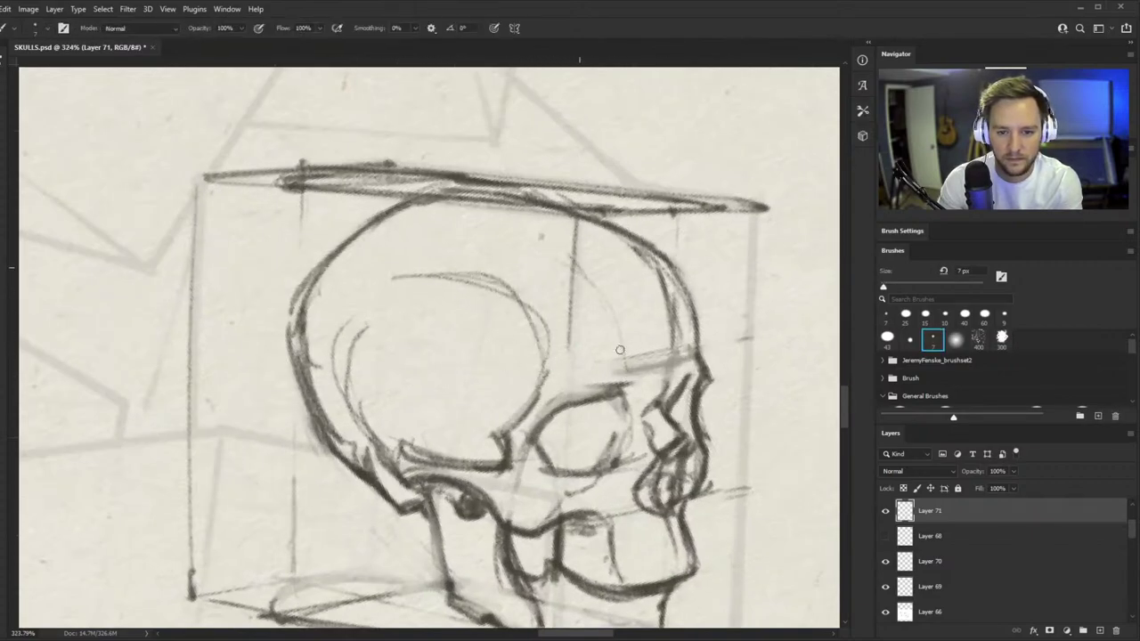
left_click_drag(662, 257, 675, 356)
- Erase the heavy forehead outline and redraw it as a rounder curve from the top of the cranium to the brow
key("e")
left_click_drag(601, 226, 679, 276)
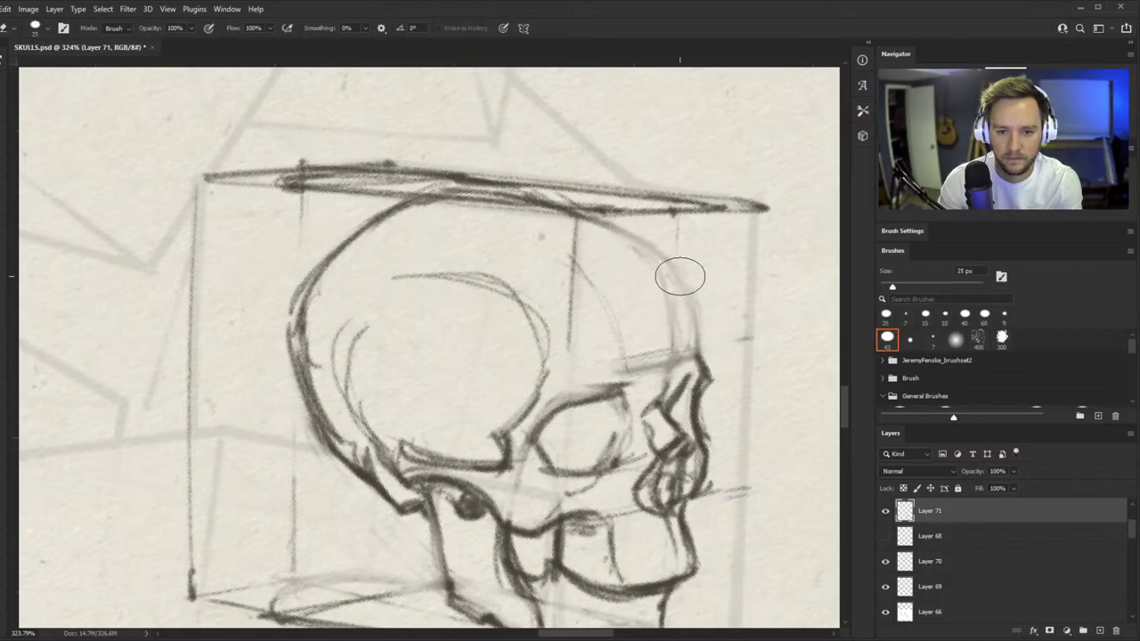
scroll(677, 277, "up", 1)
key("b")
mouse_move(588, 201)
left_mouse_down()
mouse_move(689, 263)
mouse_move(700, 328)
left_mouse_up()
left_click_drag(649, 234, 701, 354)
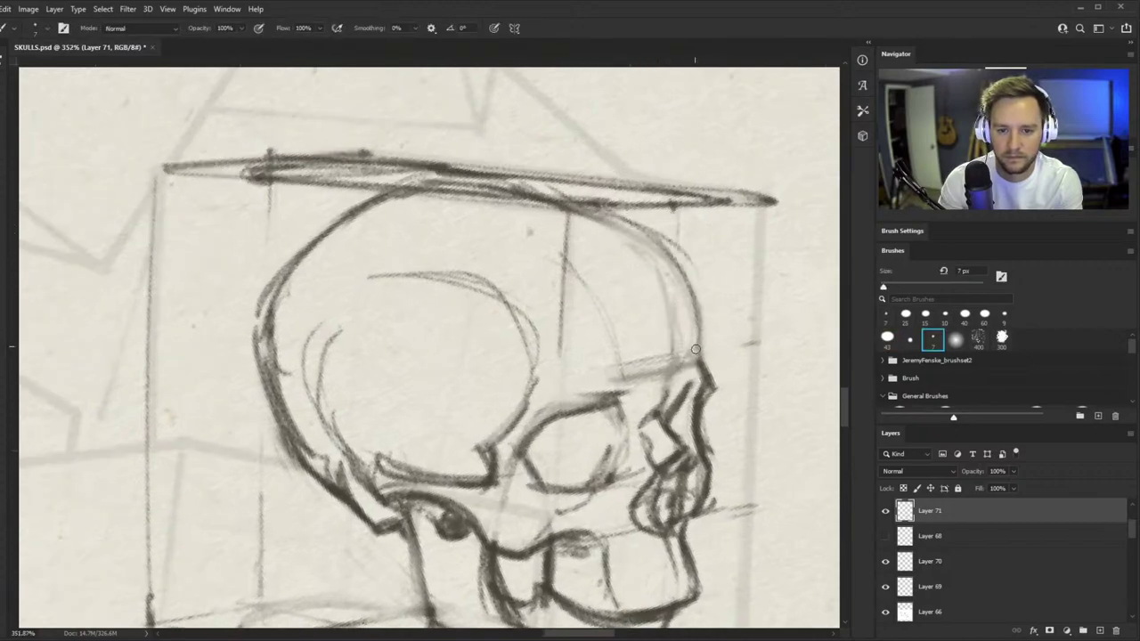
left_click_drag(687, 283, 702, 360)
left_click_drag(685, 285, 617, 215)
left_click_drag(660, 251, 548, 194)
left_click_drag(429, 191, 524, 206)
key("z")
mouse_move(550, 263)
left_mouse_down()
mouse_move(552, 310)
mouse_move(628, 296)
left_mouse_up()
key("b")
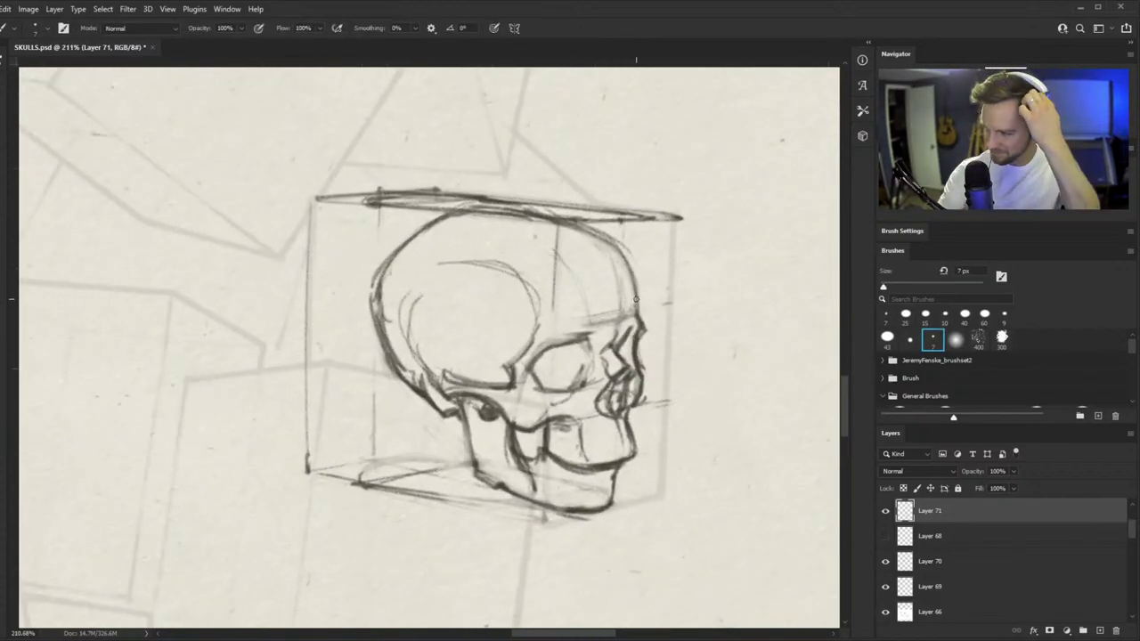
- Erase the rear edge of the jaw and redraw it down through the jaw corner into the lower contour
key("z")
scroll(507, 428, "down", 2)
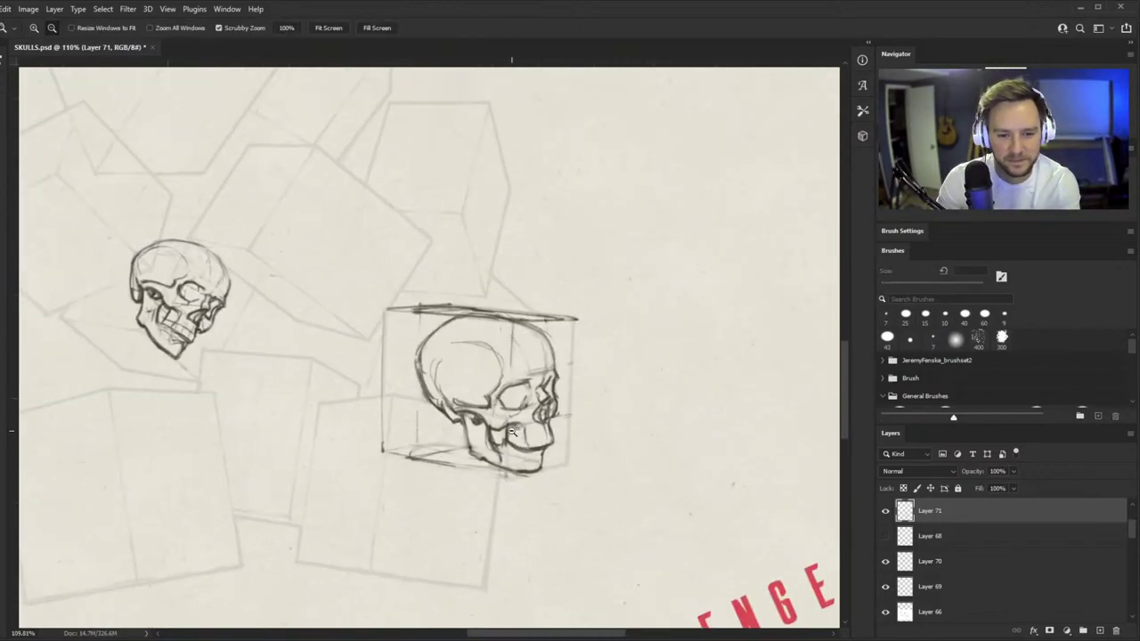
scroll(566, 375, "up", 4)
key("b")
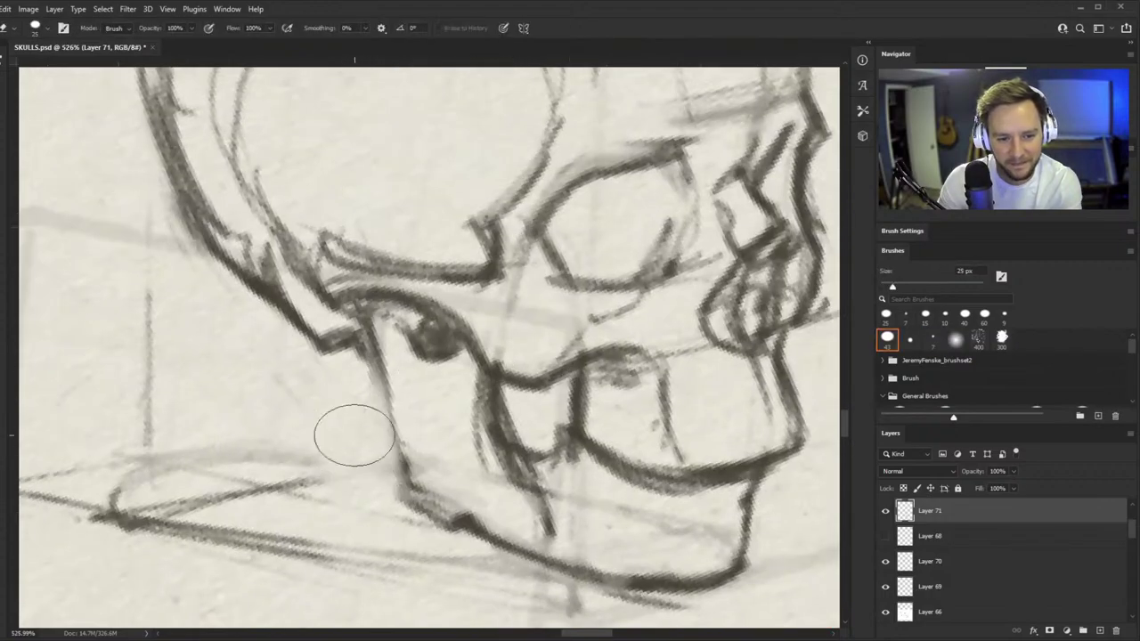
left_click_drag(369, 344, 410, 480)
left_click_drag(385, 405, 426, 509)
key("e")
left_click_drag(394, 472, 458, 516)
key("b")
mouse_move(403, 448)
left_mouse_down()
mouse_move(414, 486)
mouse_move(402, 488)
left_mouse_up()
mouse_move(404, 489)
left_mouse_down()
mouse_move(452, 536)
mouse_move(472, 521)
left_mouse_up()
left_click_drag(472, 521, 531, 559)
- Lighten the front edge of the jaw's vertical branch and redraw it as a clean line from the cheekbone down
key("z")
key("e")
mouse_move(537, 390)
left_mouse_down()
mouse_move(419, 405)
mouse_move(525, 431)
mouse_move(624, 330)
left_mouse_up()
key("z")
key("b")
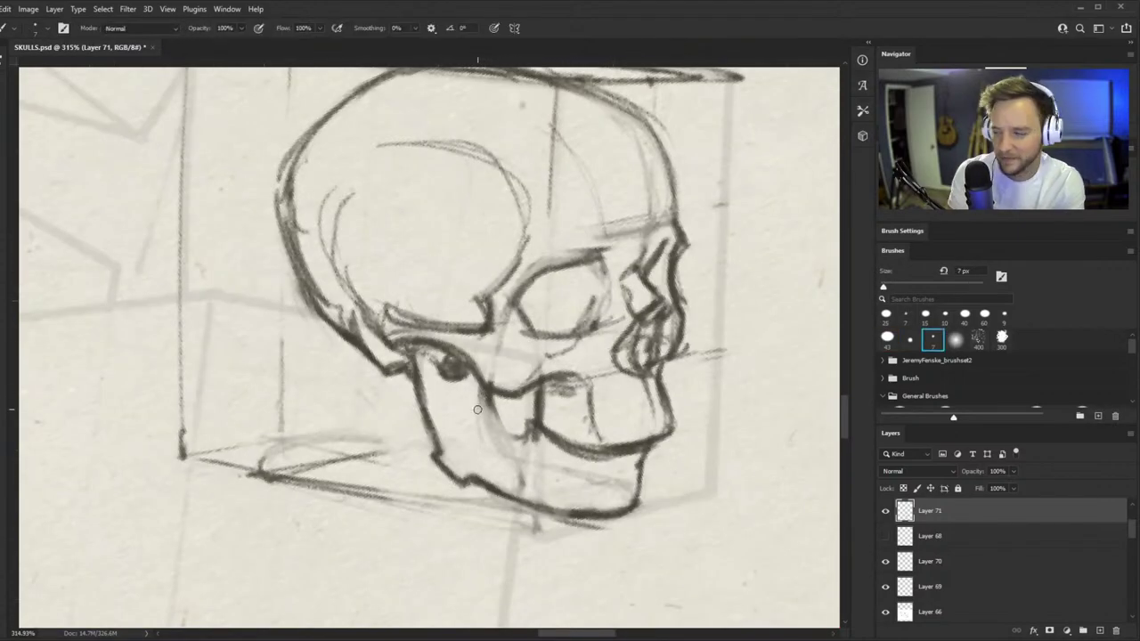
key("z")
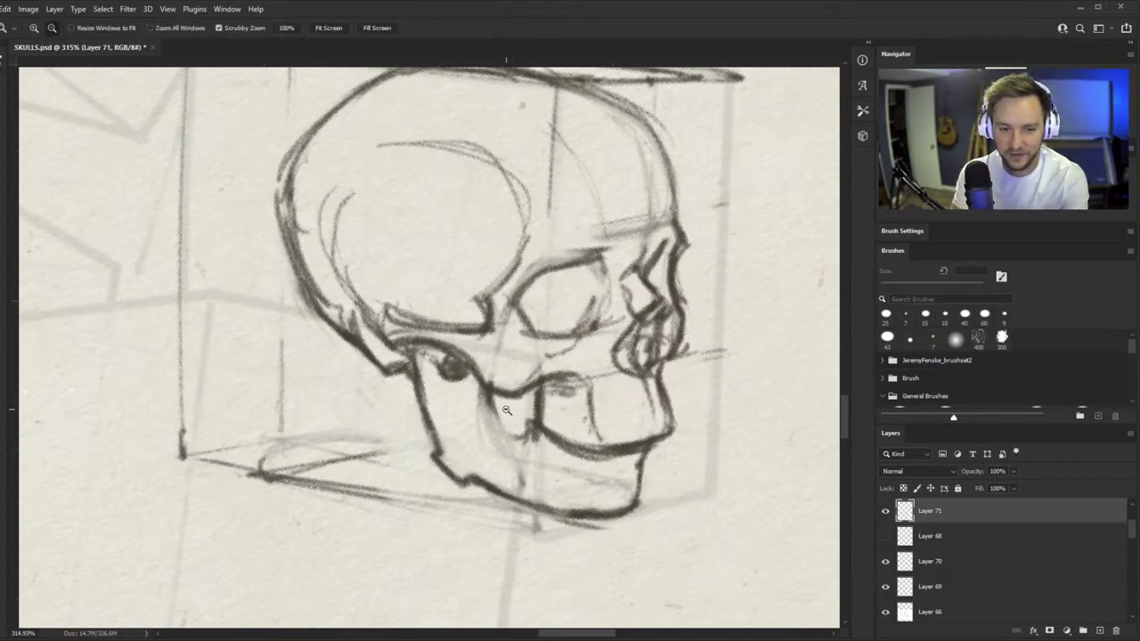
left_click(499, 399)
key("b")
left_click_drag(479, 386, 526, 511)
left_click_drag(489, 435, 524, 524)
left_click_drag(506, 467, 523, 520)
- Tidy the edge of the cheekbone arch beside the dark opening above the jaw
key("z")
left_click(533, 379)
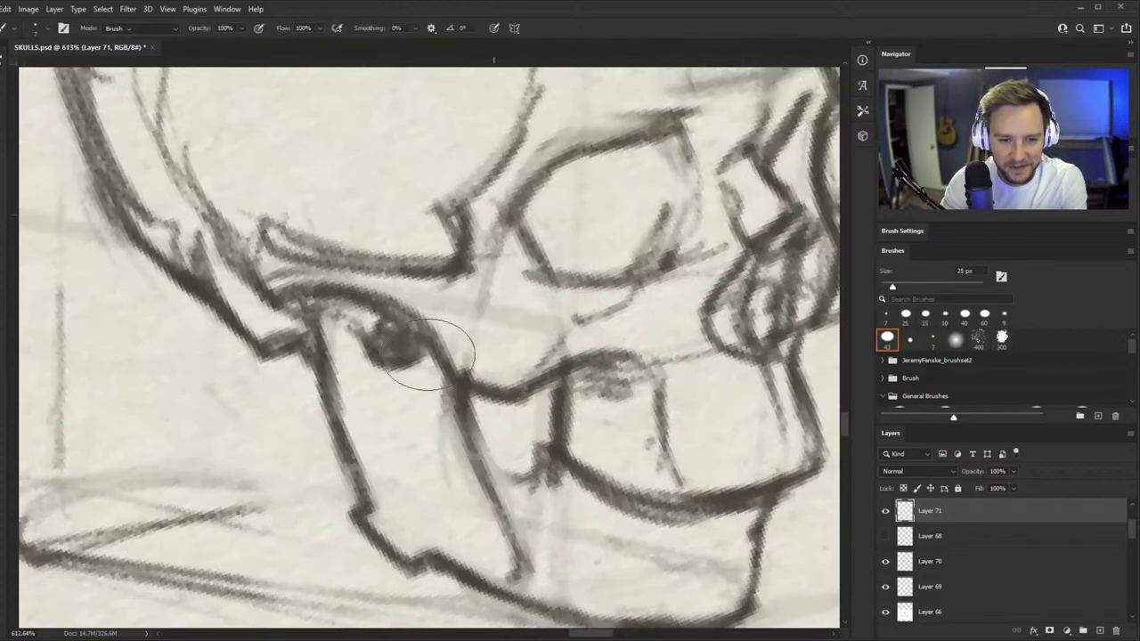
key("e")
key("b")
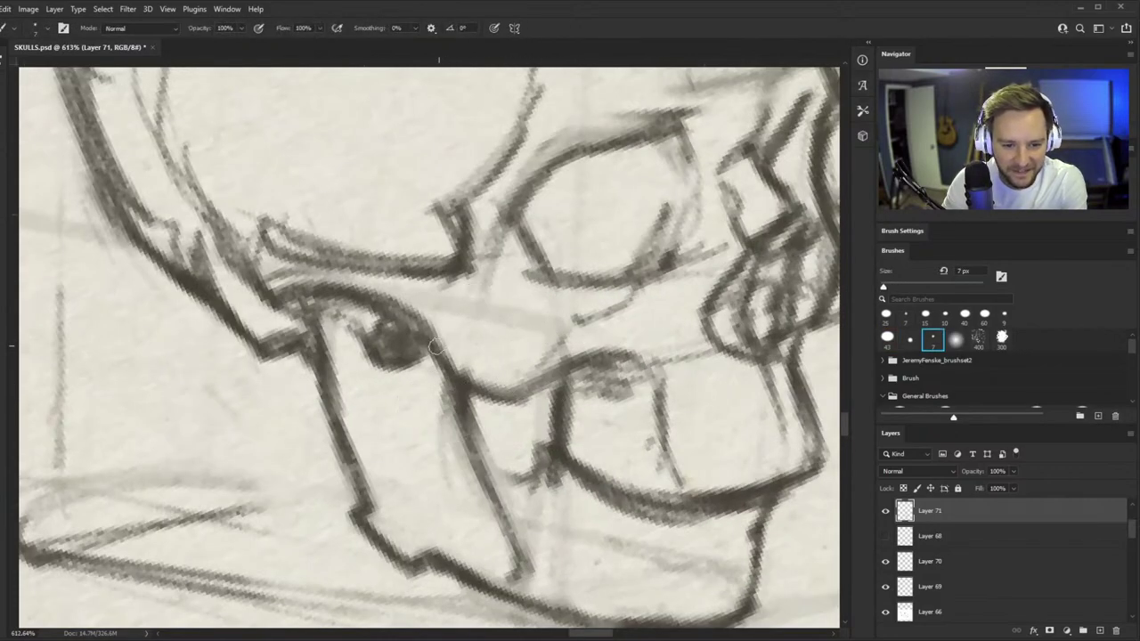
key("z")
left_click_drag(519, 399, 430, 485)
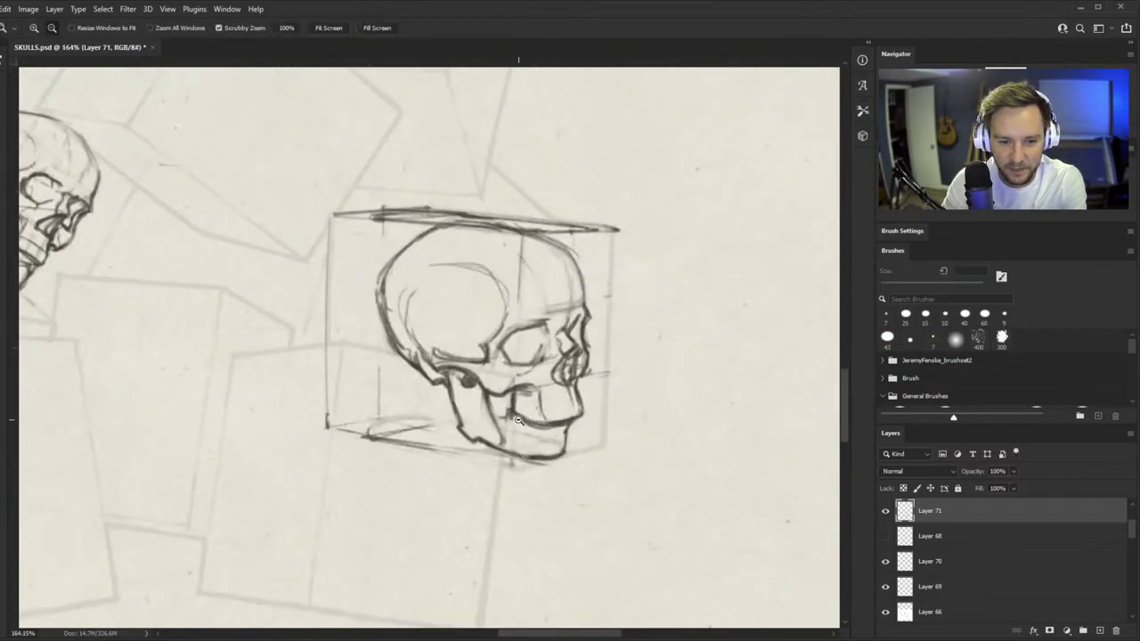
- Erase and redraw the rear edge of the upper jaw below the cheekbone, closing the gap to the jaw's vertical branch
left_click_drag(520, 420, 591, 392)
key("e")
left_click_drag(427, 382, 487, 481)
key("b")
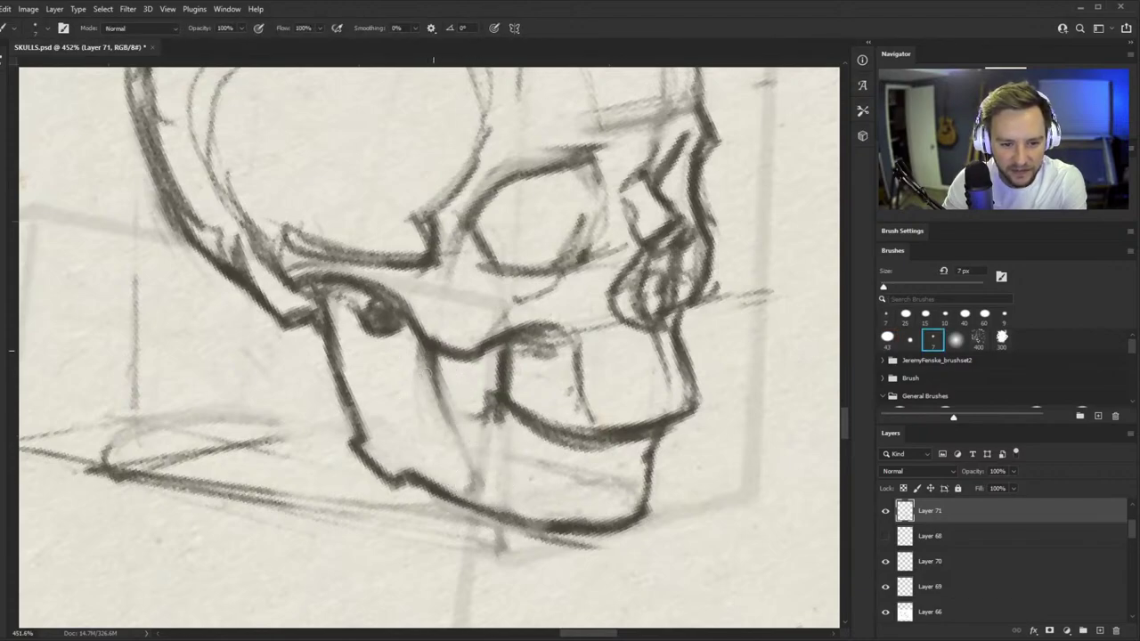
key("z")
scroll(485, 422, "down", 6)
scroll(485, 422, "up", 3)
key("b")
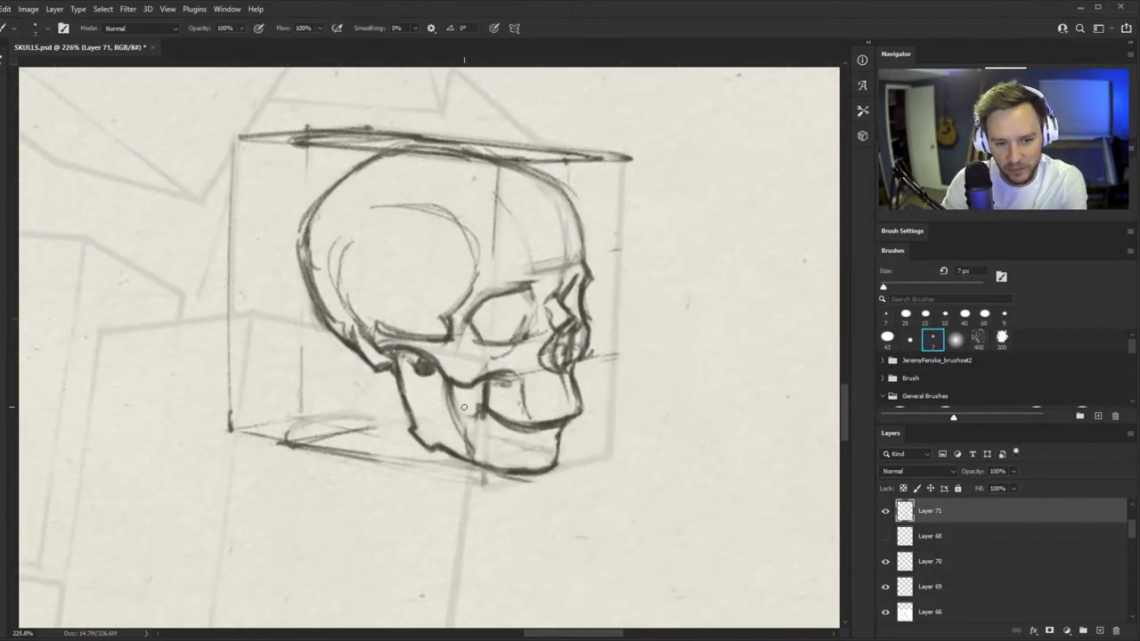
key("z")
scroll(462, 413, "up", 4)
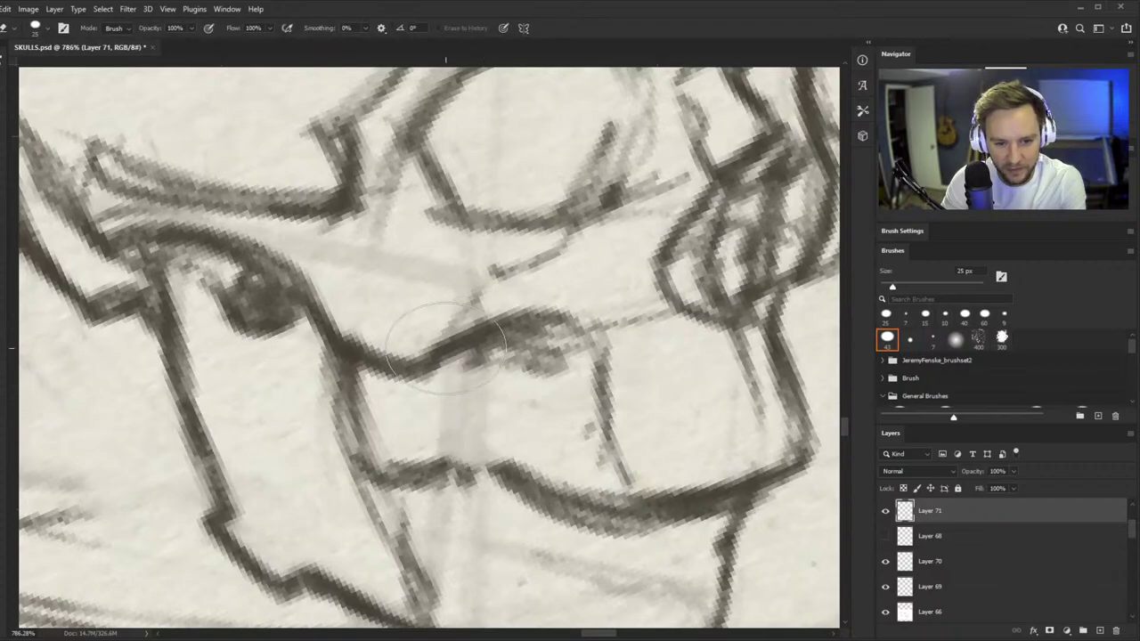
key("b")
mouse_move(422, 378)
left_mouse_down()
mouse_move(448, 407)
mouse_move(439, 443)
mouse_move(563, 475)
left_mouse_up()
mouse_move(439, 443)
left_mouse_down()
mouse_move(568, 495)
mouse_move(377, 470)
left_mouse_up()
key("alt+space")
left_click_drag(509, 383, 286, 383)
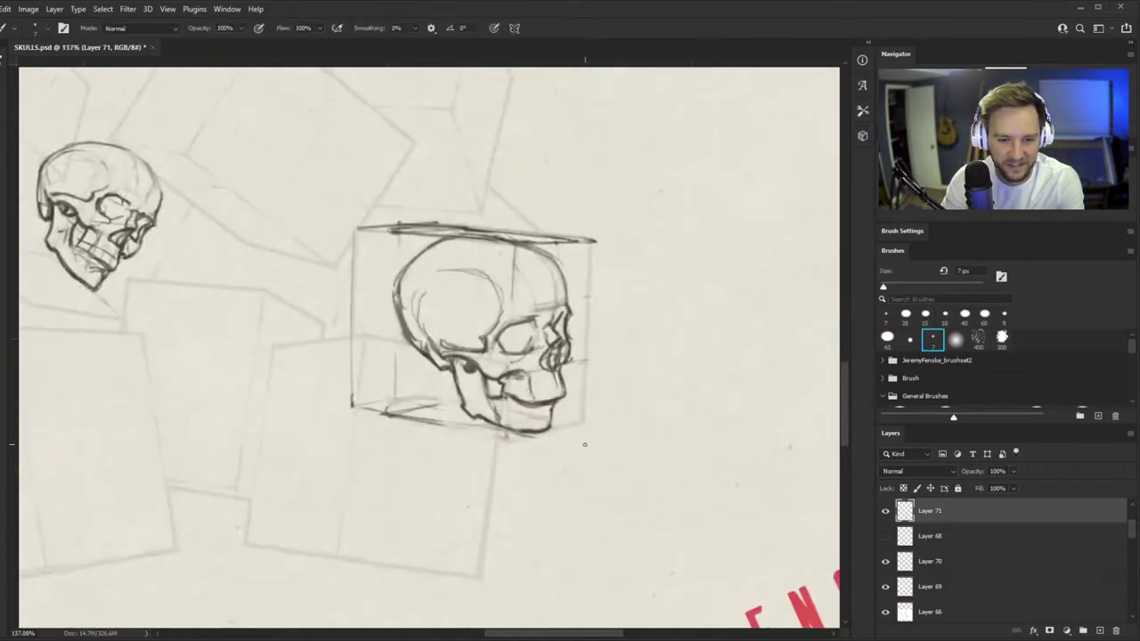
- Sketch curved gum lines across the upper jaw above the tooth row and across the lower jaw beneath it
key("alt+space")
left_click_drag(501, 424, 564, 364)
scroll(564, 365, "up", 3)
key("b")
mouse_move(406, 365)
left_mouse_down()
mouse_move(565, 394)
mouse_move(631, 364)
left_mouse_up()
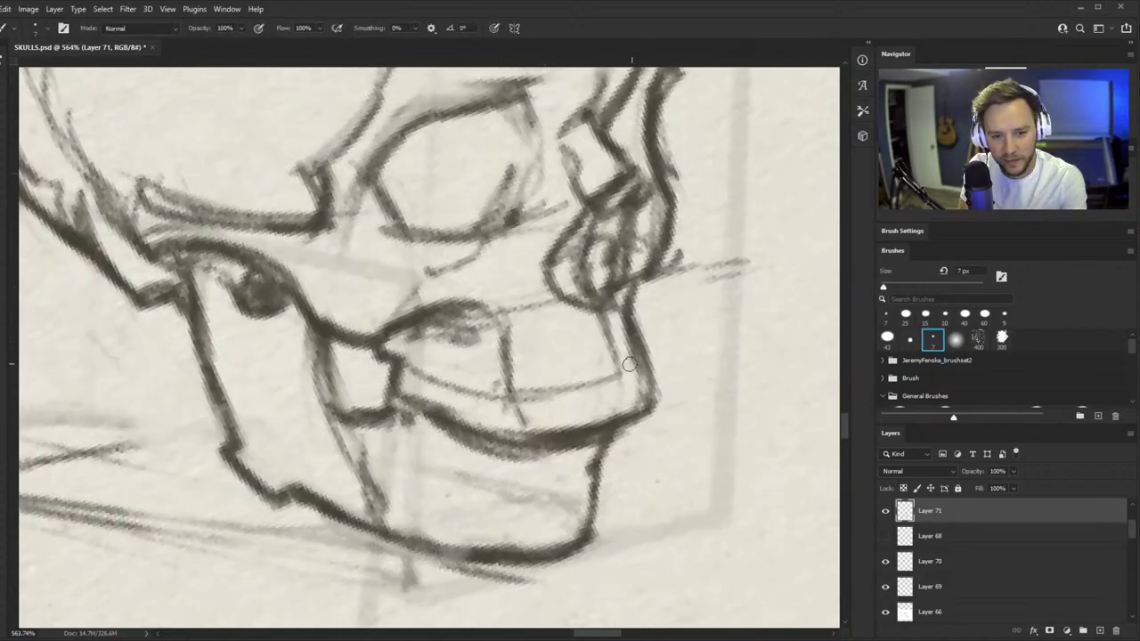
mouse_move(389, 430)
left_mouse_down()
mouse_move(481, 464)
mouse_move(590, 457)
left_mouse_up()
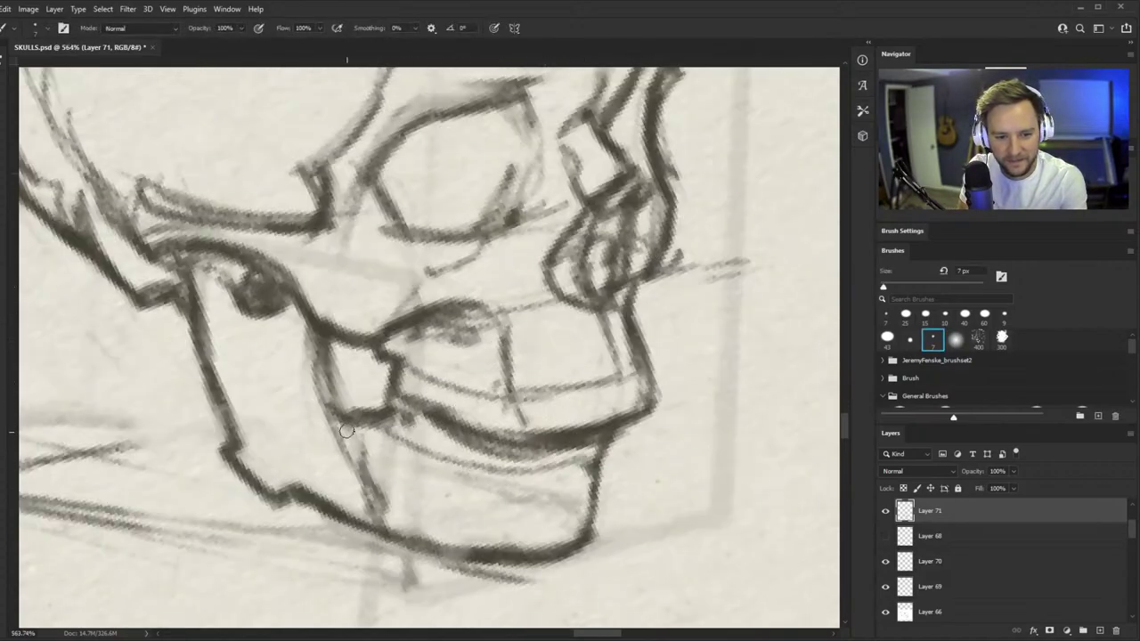
mouse_move(347, 431)
left_mouse_down()
mouse_move(498, 504)
mouse_move(555, 476)
mouse_move(607, 468)
left_mouse_up()
- Erase the dark perspective box lines above, behind and below the larger skull
key("z")
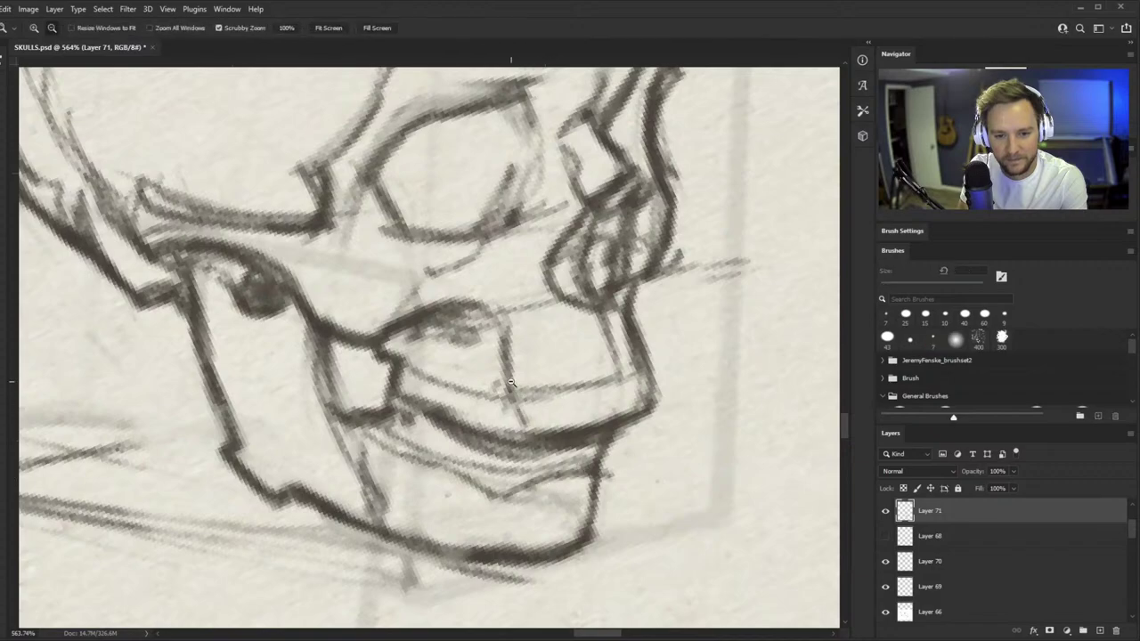
left_click_drag(512, 382, 423, 384)
mouse_move(532, 363)
left_mouse_down()
mouse_move(561, 364)
mouse_move(458, 379)
left_mouse_up()
key("r")
key("z")
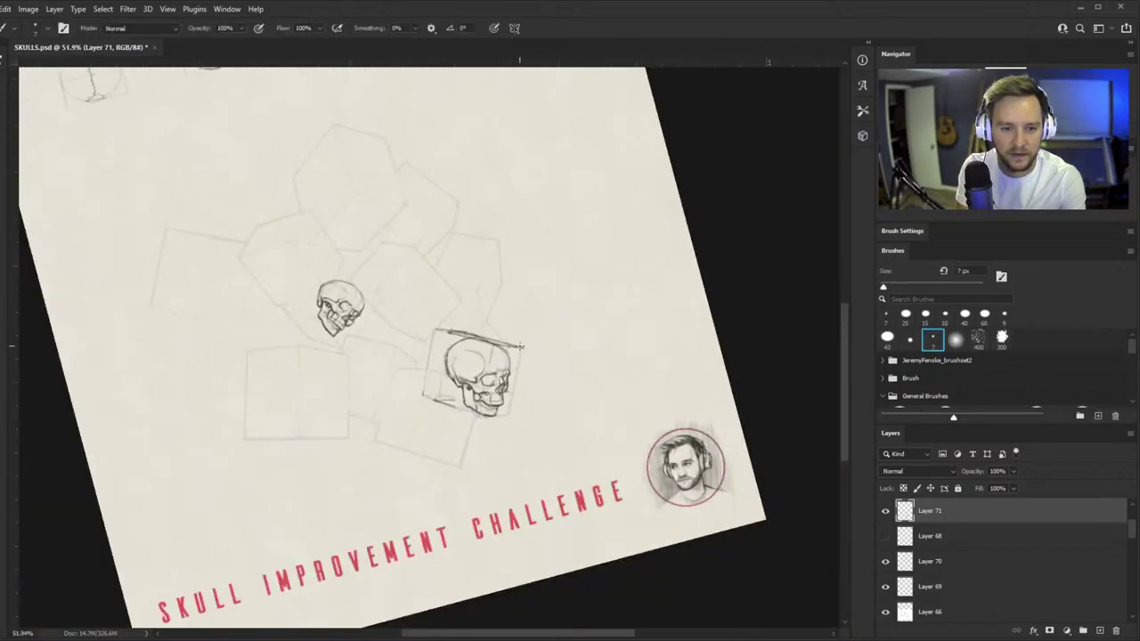
scroll(522, 347, "up", 4)
key("e")
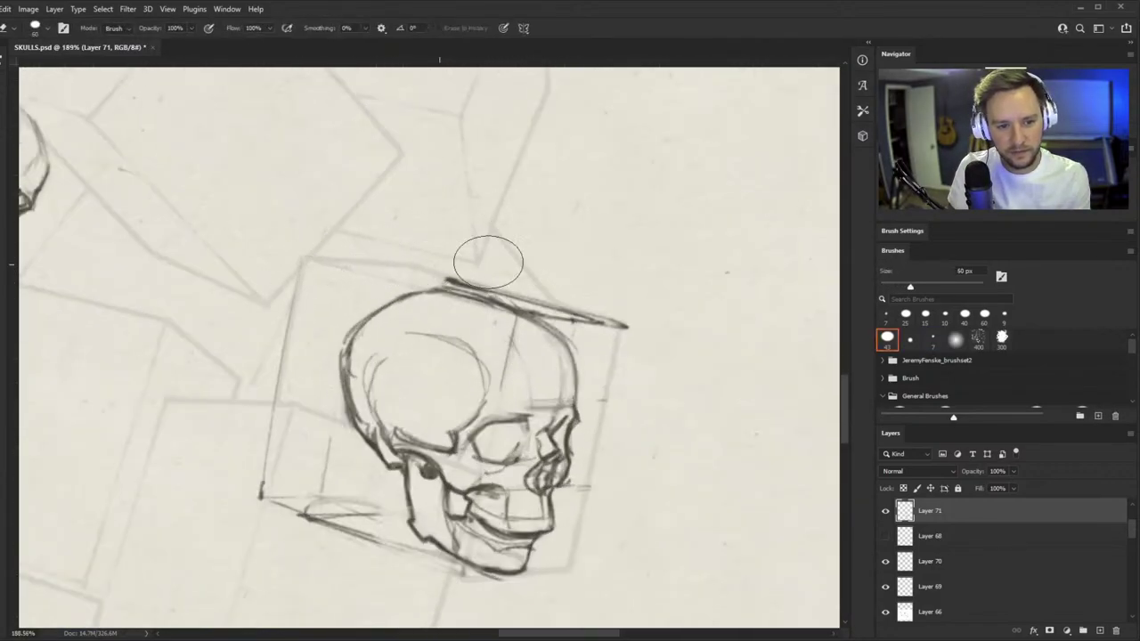
mouse_move(488, 262)
left_mouse_down()
mouse_move(644, 310)
mouse_move(565, 293)
mouse_move(685, 377)
left_mouse_up()
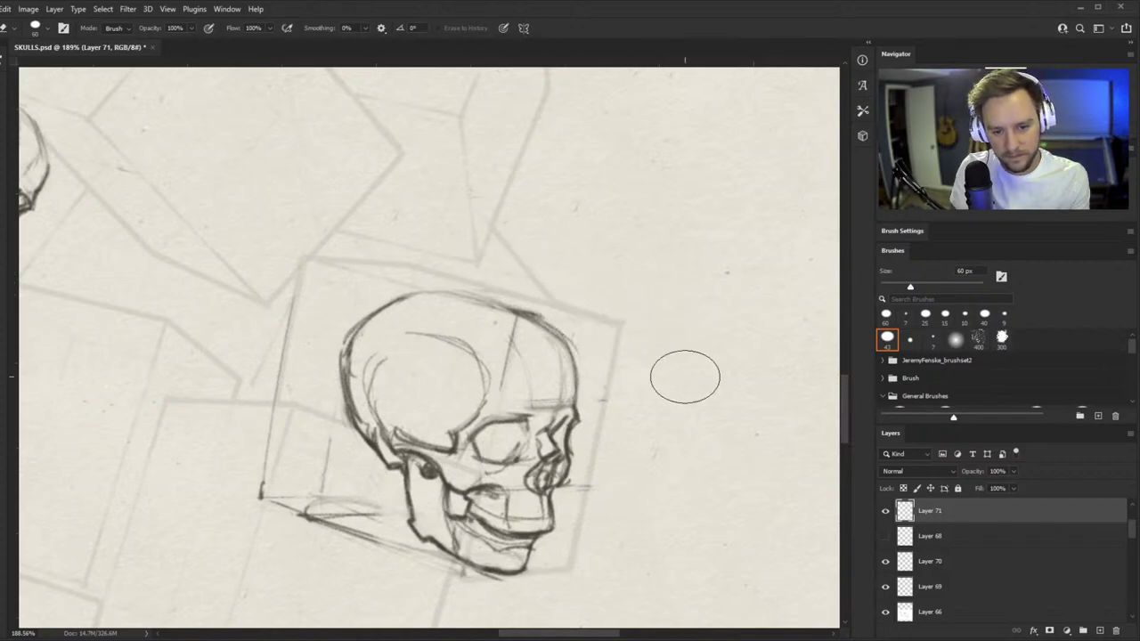
mouse_move(264, 445)
left_mouse_down()
mouse_move(313, 514)
mouse_move(392, 575)
left_mouse_up()
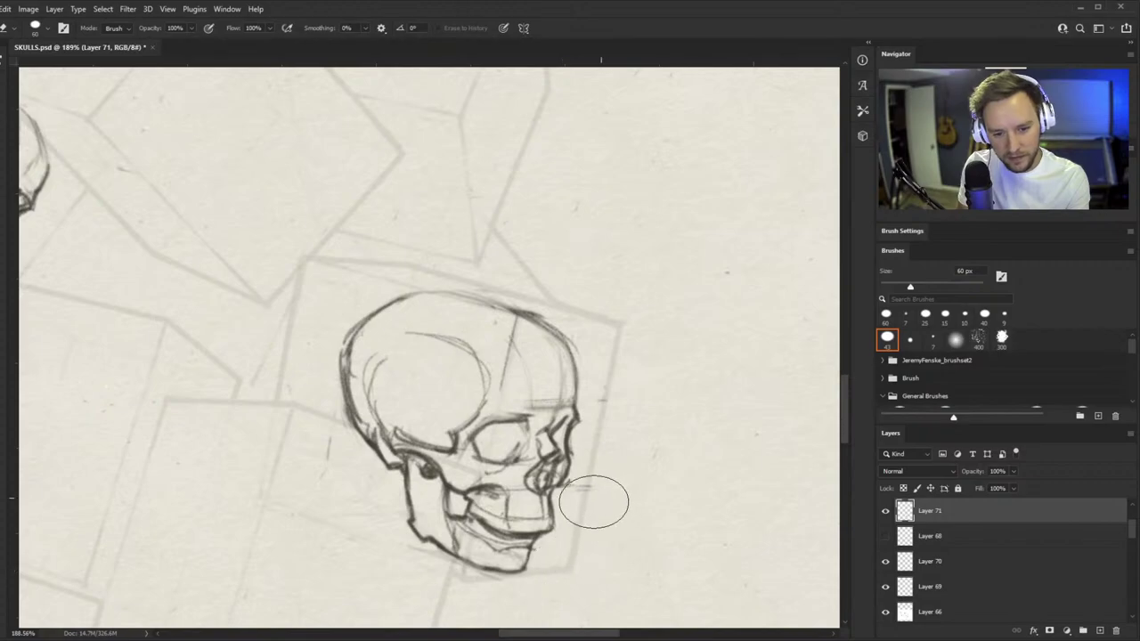
- Redraw the upper rear contour of the cranium as one continuous curve up to the top of the head
left_click_drag(497, 363, 516, 347, "alt")
key("r")
left_click_drag(713, 338, 672, 206)
left_click_drag(506, 289, 547, 253, "alt")
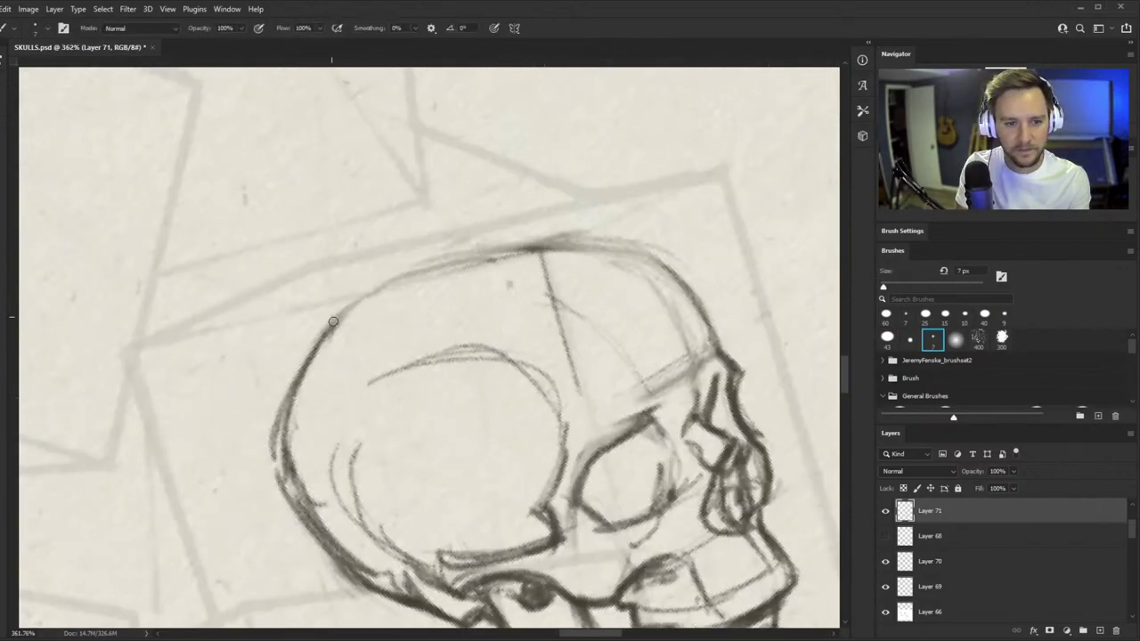
mouse_move(334, 321)
left_mouse_down()
mouse_move(500, 244)
mouse_move(653, 250)
mouse_move(684, 280)
mouse_move(616, 261)
left_mouse_up()
key("r")
key("z")
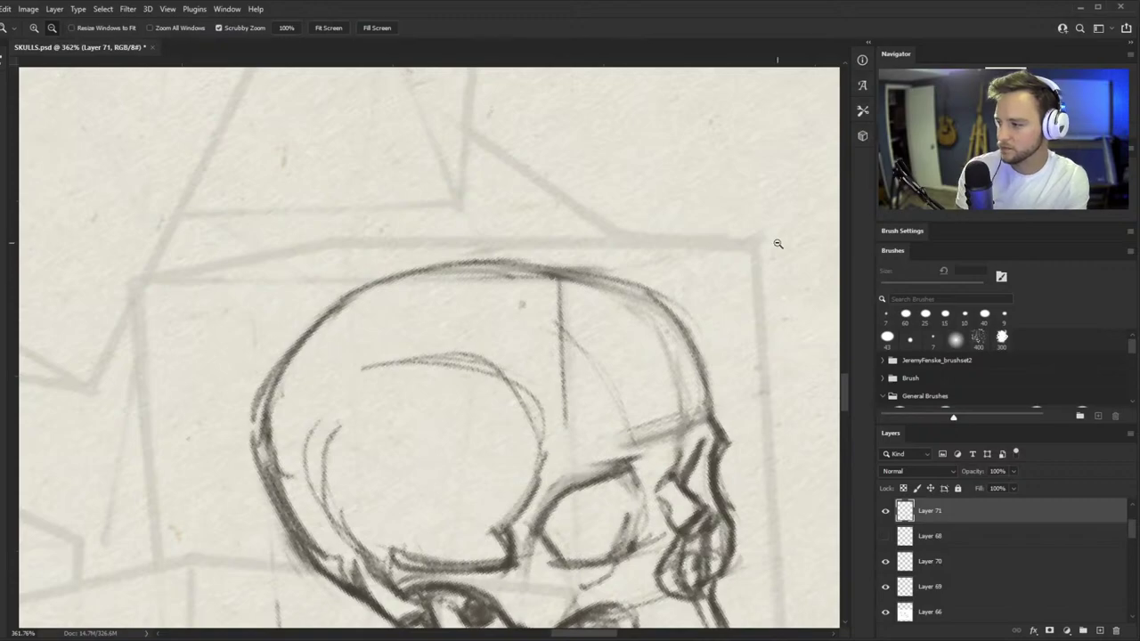
key("b")
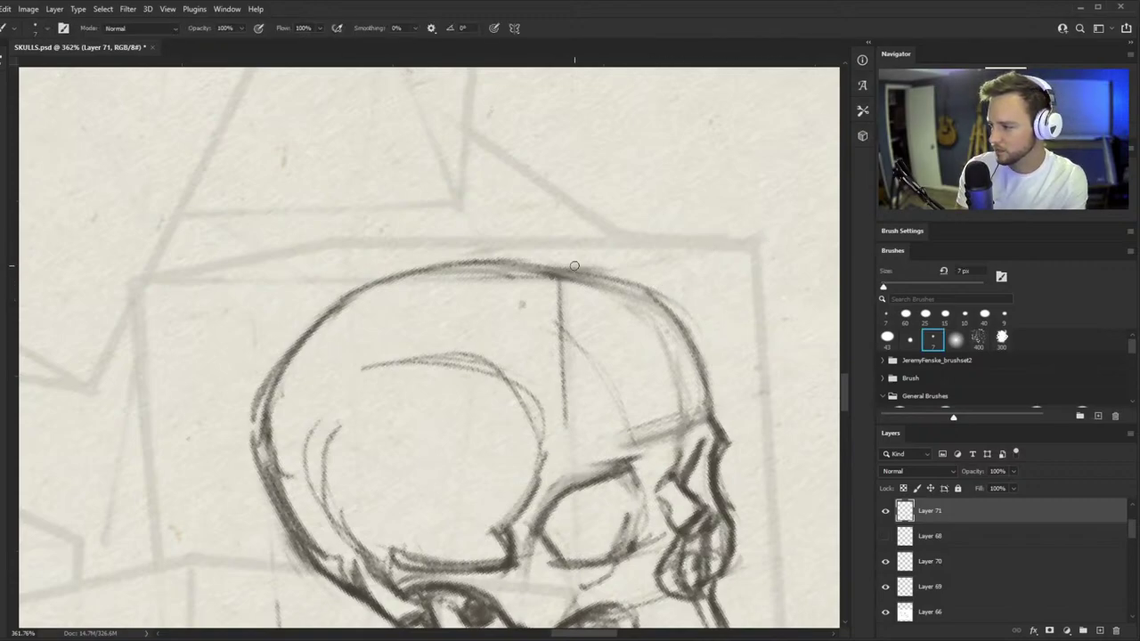
- Clean up and darken the forehead contour from the top of the cranium down to the brow
key("r")
left_click_drag(584, 317, 552, 298)
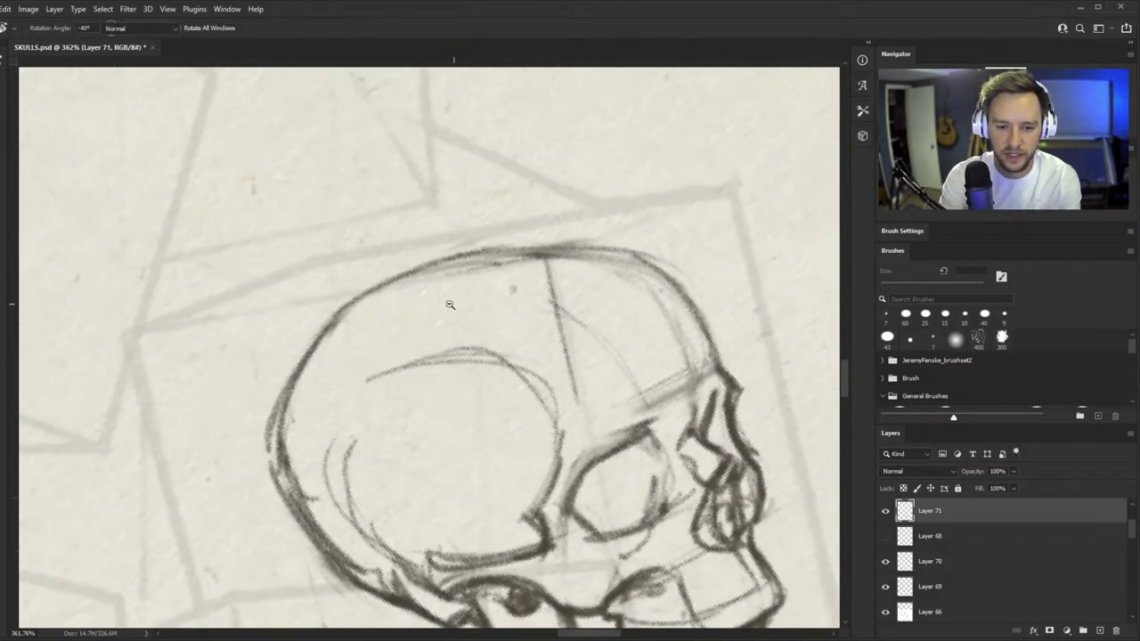
key("z")
left_click_drag(451, 305, 369, 426)
left_click_drag(555, 308, 628, 298)
key("e")
left_click_drag(414, 178, 470, 203)
key("b")
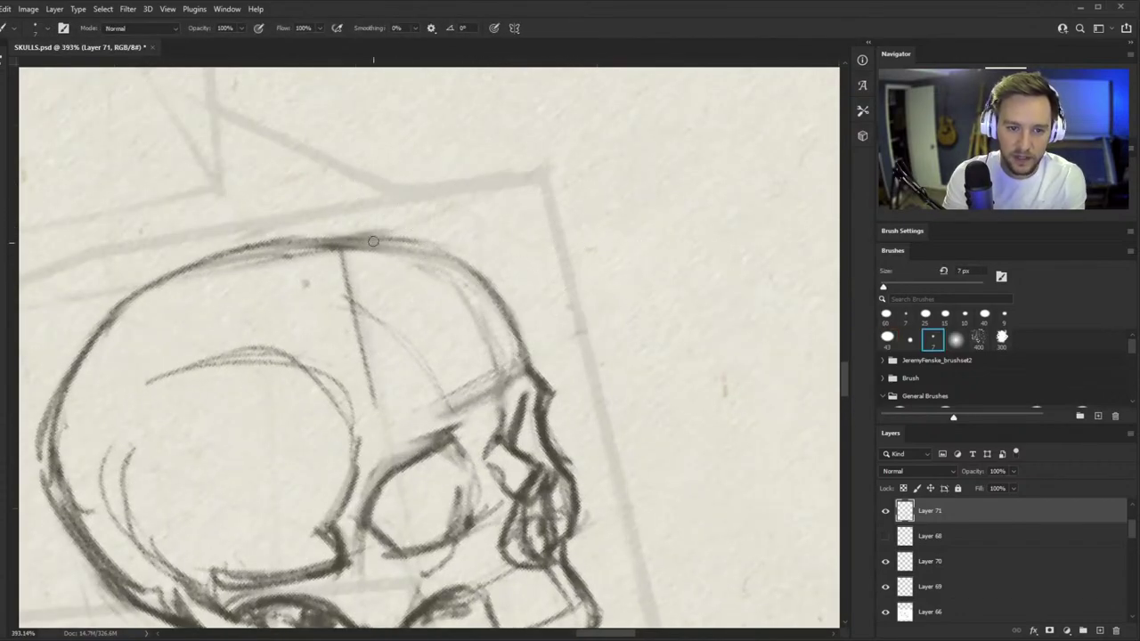
mouse_move(370, 237)
left_mouse_down()
mouse_move(473, 268)
mouse_move(522, 352)
mouse_move(508, 321)
mouse_move(551, 399)
left_mouse_up()
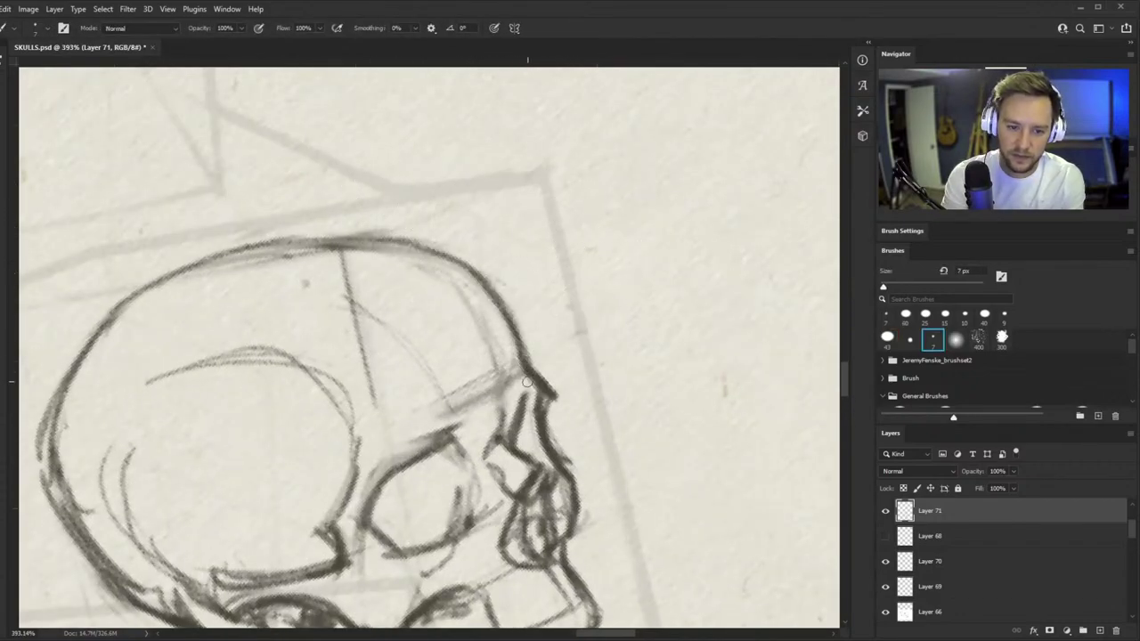
scroll(568, 311, "down", 10)
key("z")
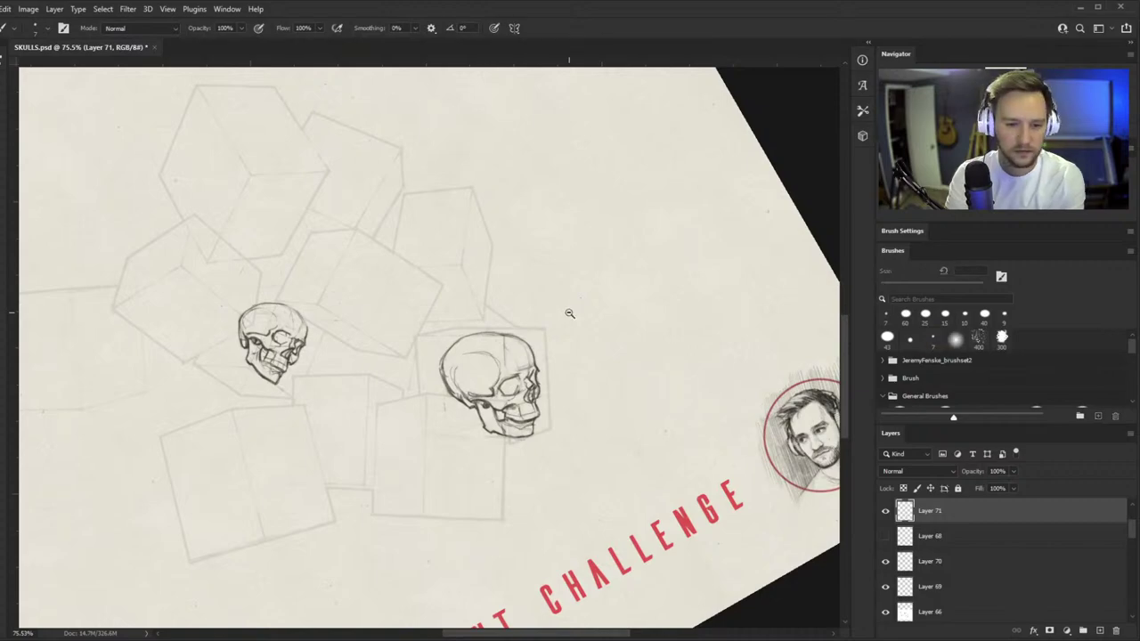
left_click_drag(574, 348, 603, 340)
key("b")
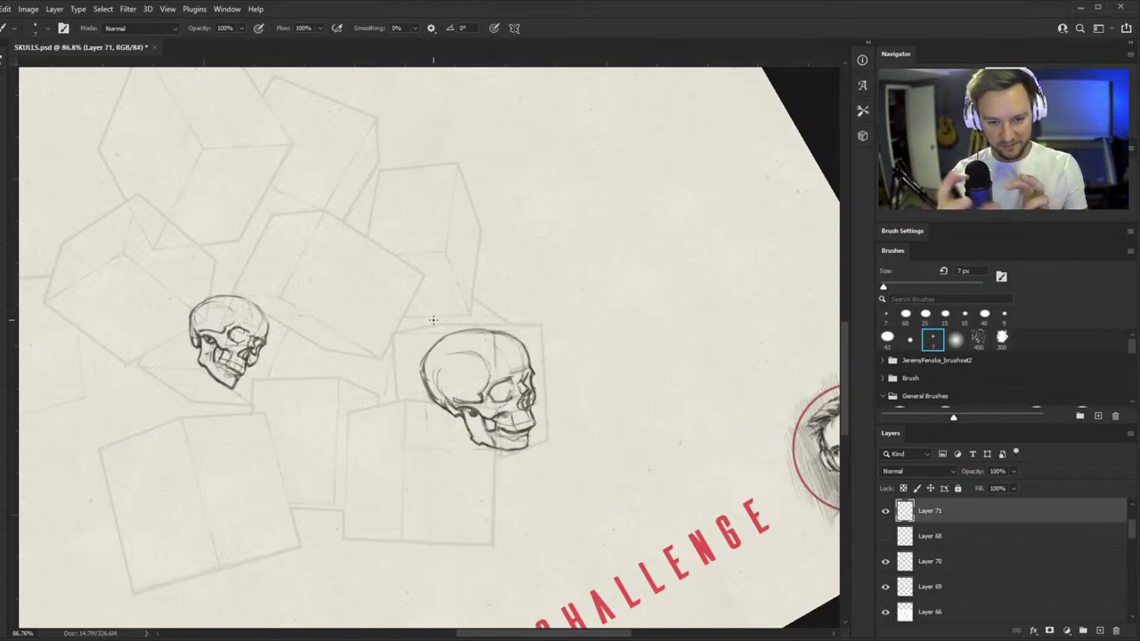
- Darken the lower rear rim of the eye socket and clean up its inner edge with a small eraser
left_click_drag(492, 381, 580, 336)
key("e")
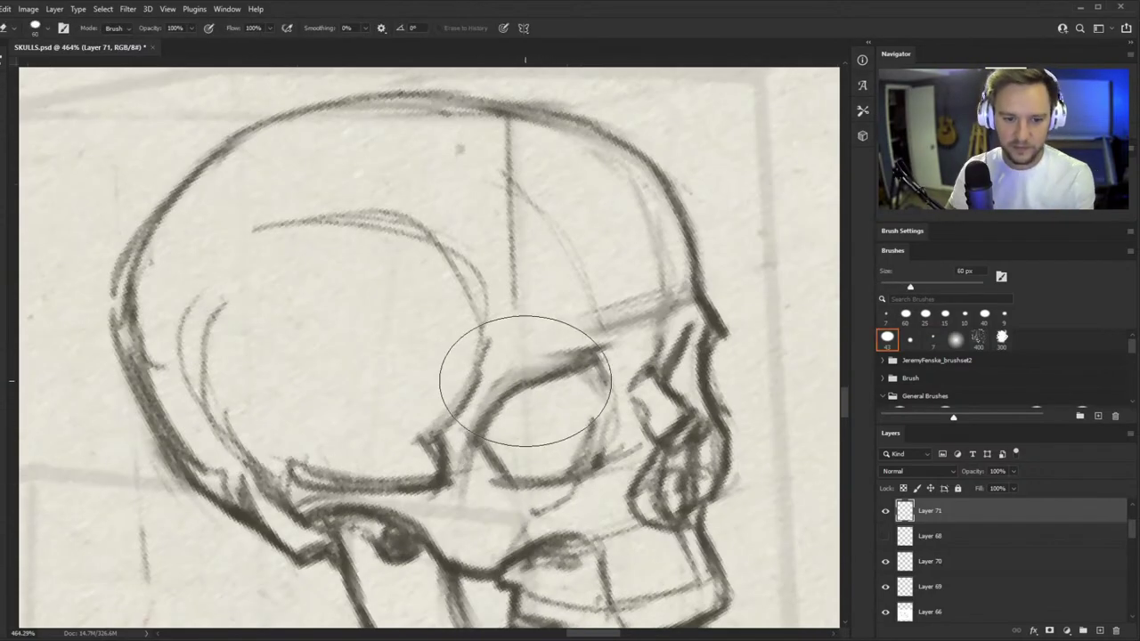
key("bracketleft")
key("bracketleft")
key("bracketleft")
key("bracketleft")
key("bracketleft")
key("bracketleft")
key("bracketleft")
key("bracketleft")
key("bracketleft")
key("bracketleft")
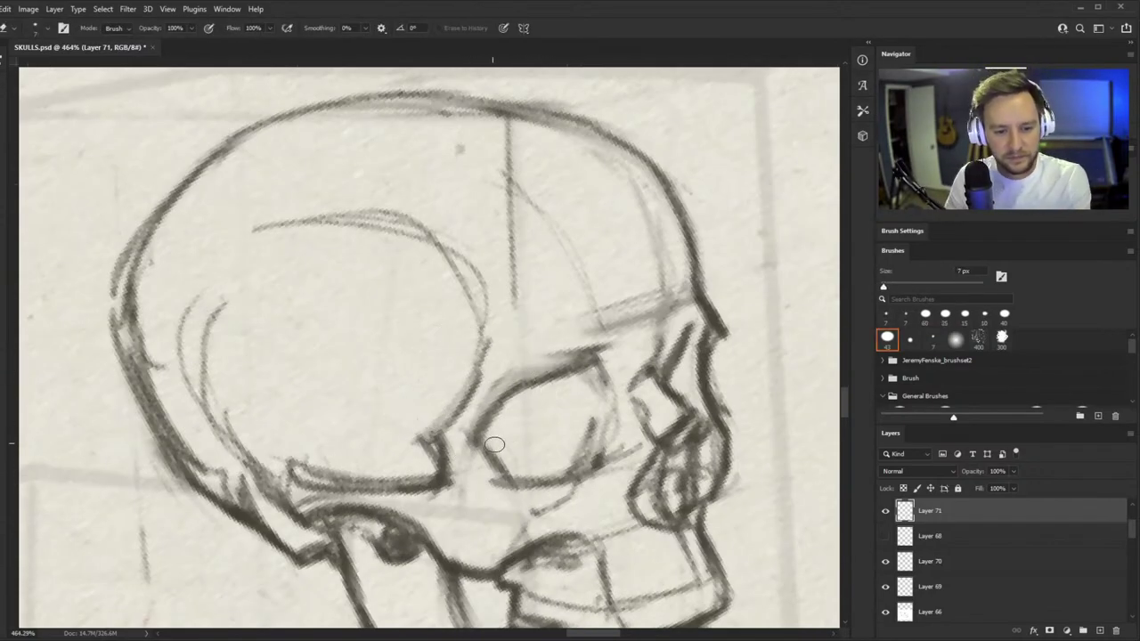
key("b")
scroll(499, 436, "up", 1)
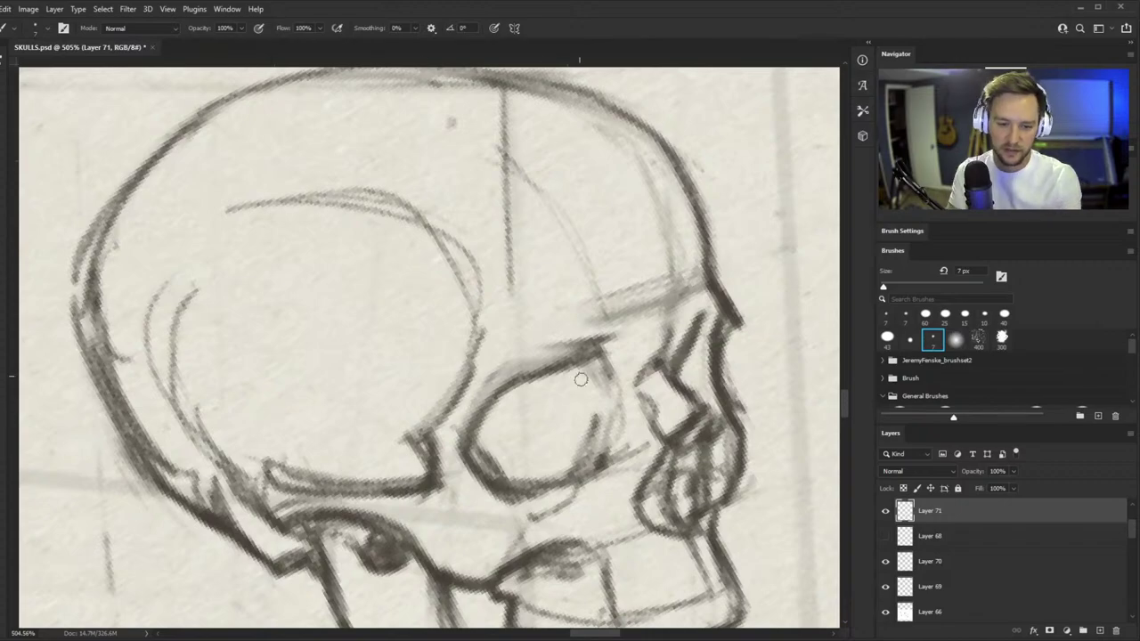
mouse_move(534, 389)
left_mouse_down()
mouse_move(456, 499)
mouse_move(528, 374)
mouse_move(401, 515)
left_mouse_up()
key("e")
left_click_drag(573, 423, 522, 459)
key("r")
left_click_drag(638, 430, 630, 494)
key("Escape")
key("b")
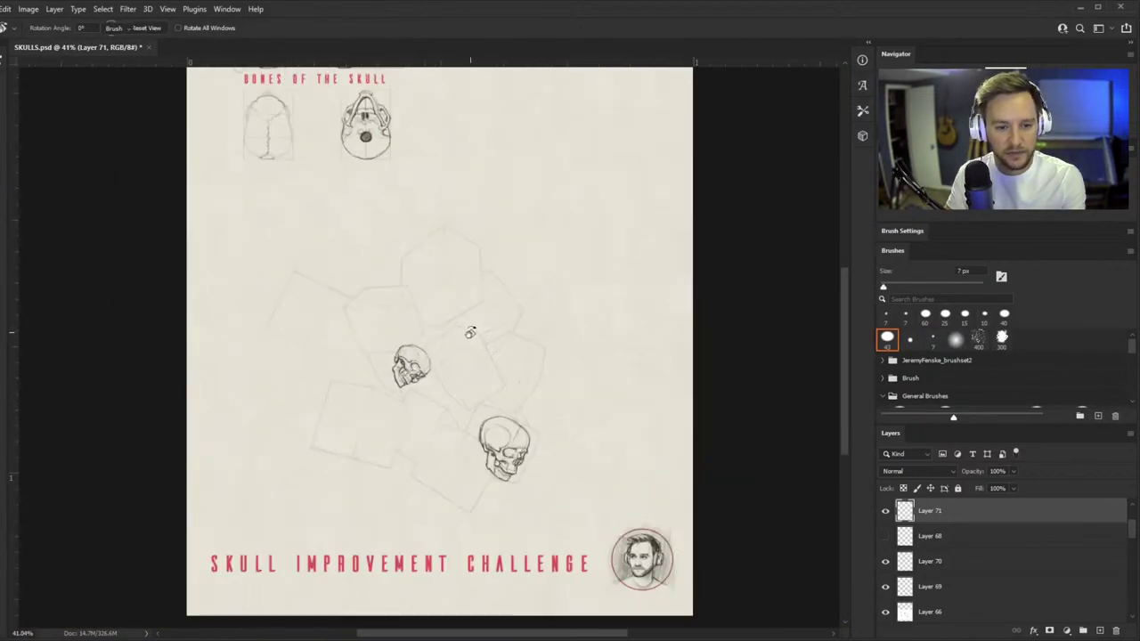
- Draw the first straight edges of a centre plane through the tilted box above the smaller skull
left_click_drag(428, 339, 481, 307)
left_click_drag(437, 391, 403, 421)
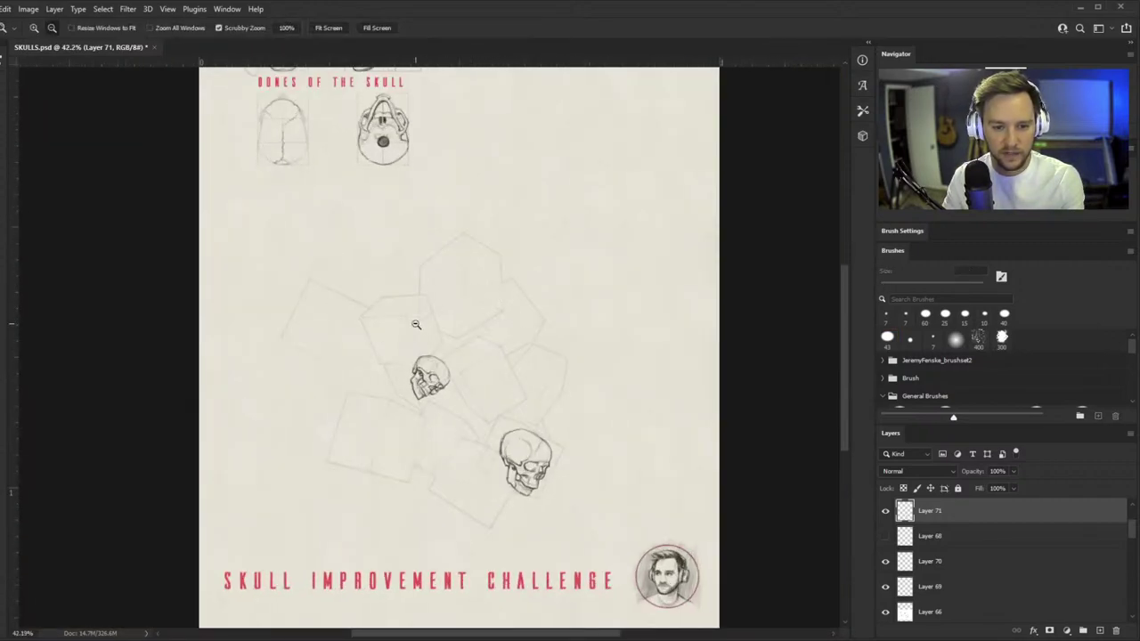
mouse_move(416, 324)
left_mouse_down()
mouse_move(425, 252)
mouse_move(496, 257)
left_mouse_up()
key("b")
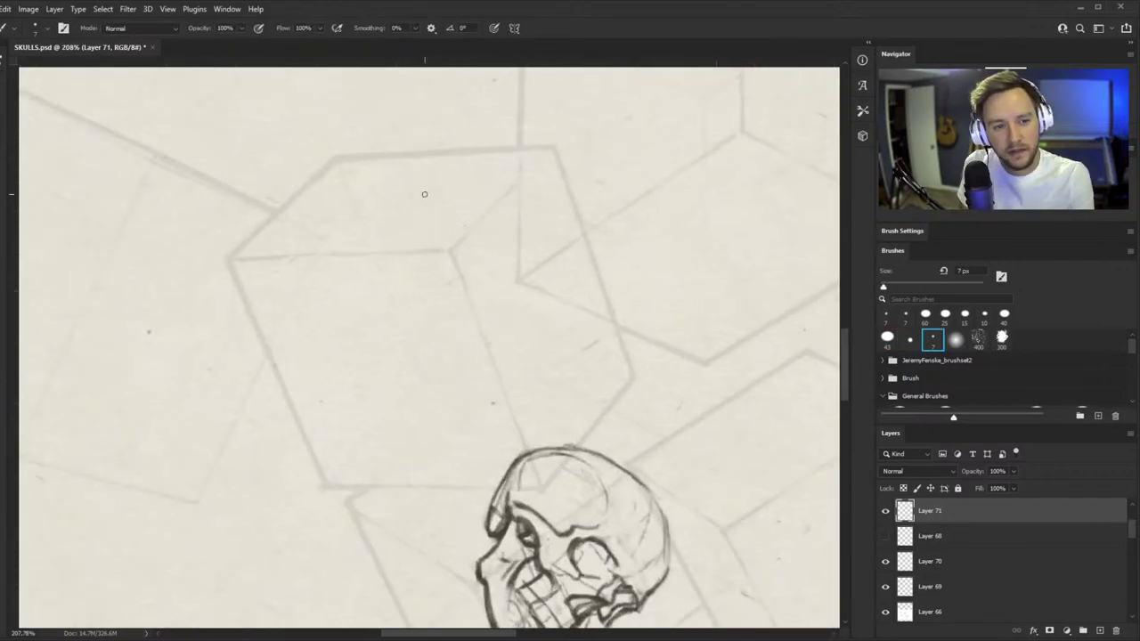
left_click(502, 190, "shift")
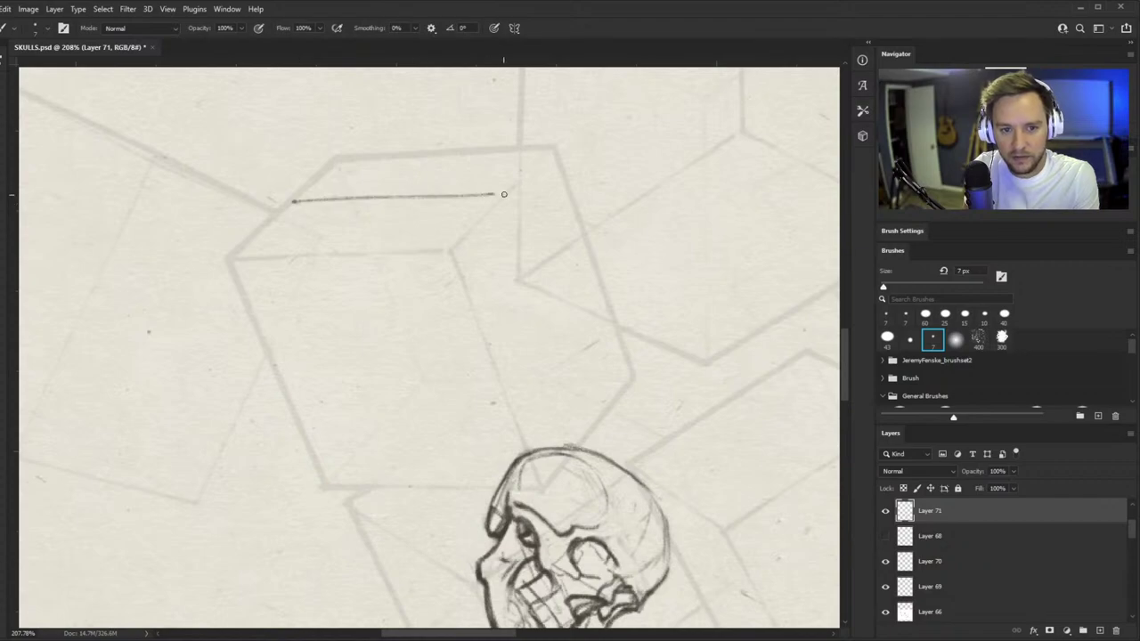
key("r")
left_click_drag(668, 310, 441, 122)
key("b")
left_click(287, 250)
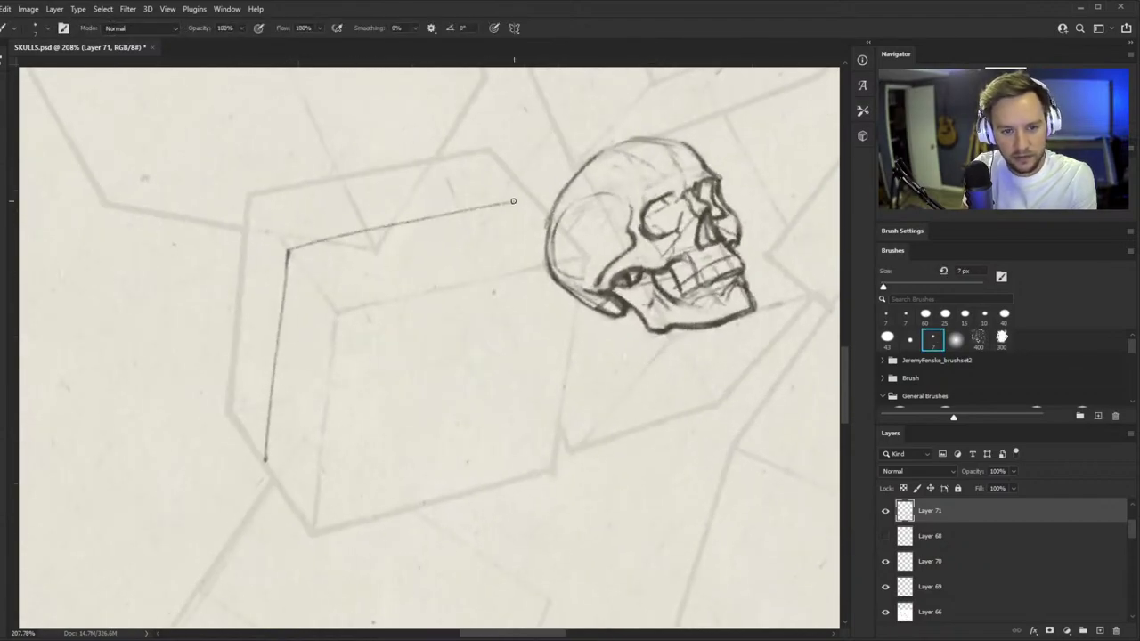
left_click(532, 197, "shift")
- Add the remaining straight edges to close the four-sided centre plane inside the tilted box
key("r")
mouse_move(516, 202)
left_mouse_down()
mouse_move(595, 386)
mouse_move(598, 365)
left_mouse_up()
key("b")
left_click(398, 442, "shift")
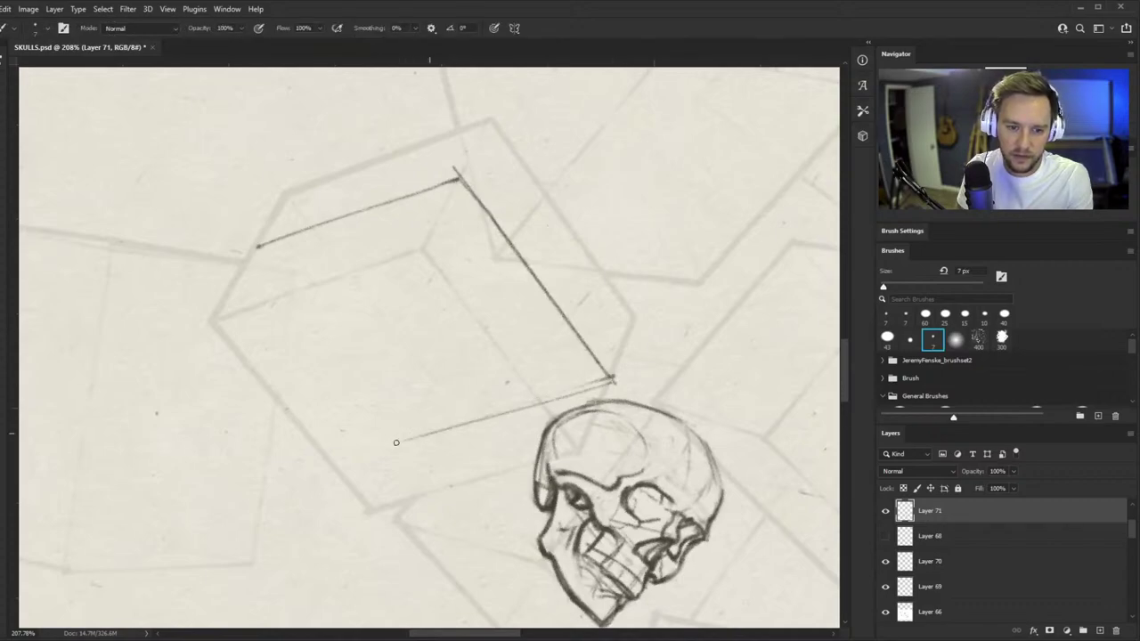
key("r")
mouse_move(398, 442)
left_mouse_down()
mouse_move(441, 405)
mouse_move(452, 376)
left_mouse_up()
key("b")
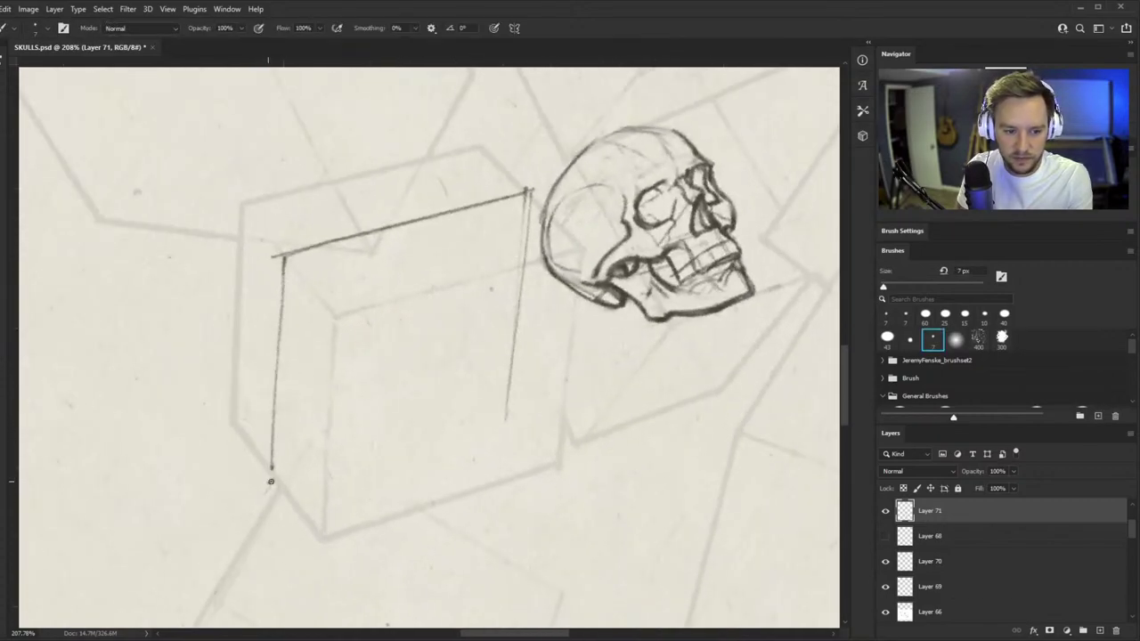
mouse_move(271, 482)
left_mouse_down()
mouse_move(507, 412)
mouse_move(428, 565)
mouse_move(339, 525)
left_mouse_up()
- Erase the stray end of the centre plane's upper edge and redraw its corner on the box edge
key("r")
key("z")
mouse_move(452, 399)
left_mouse_down()
mouse_move(383, 396)
mouse_move(476, 395)
mouse_move(511, 365)
left_mouse_up()
key("e")
left_click_drag(229, 195, 326, 198)
key("r")
left_click_drag(423, 215, 407, 217)
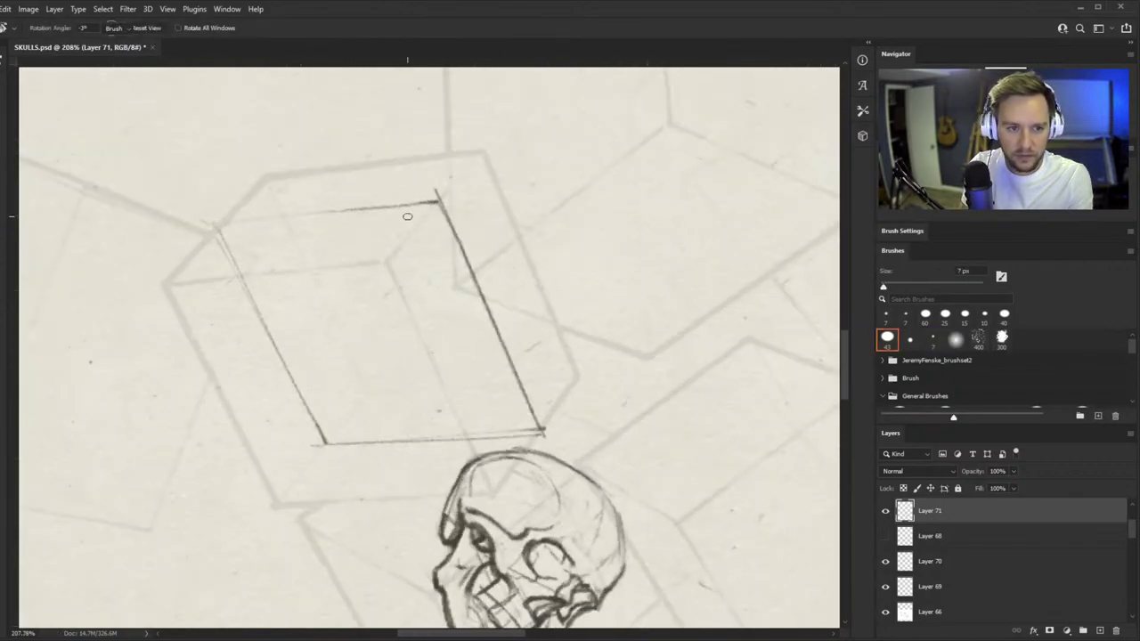
key("b")
mouse_move(219, 231)
left_mouse_down()
mouse_move(431, 204)
mouse_move(250, 225)
left_mouse_up()
- Darken the upper edge of the centre plane as a straight line between its two corners
key("z")
left_click_drag(545, 312, 460, 308)
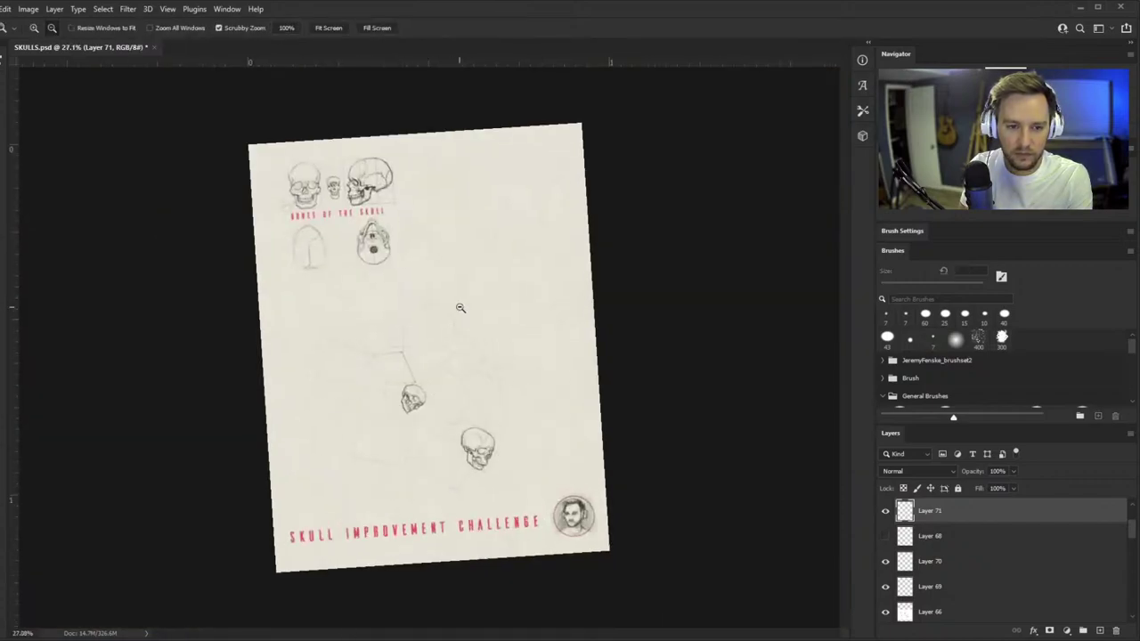
left_click_drag(290, 195, 323, 193)
key("b")
key("z")
left_click_drag(436, 176, 500, 175)
key("b")
key("z")
left_click_drag(414, 358, 324, 360)
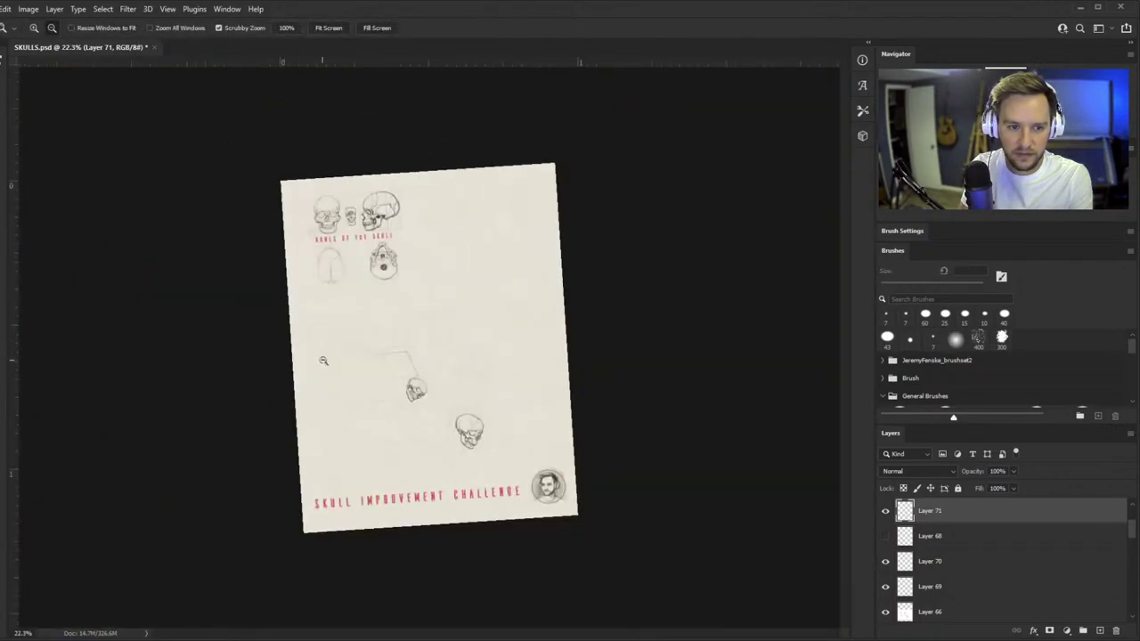
scroll(396, 356, "up", 7)
key("b")
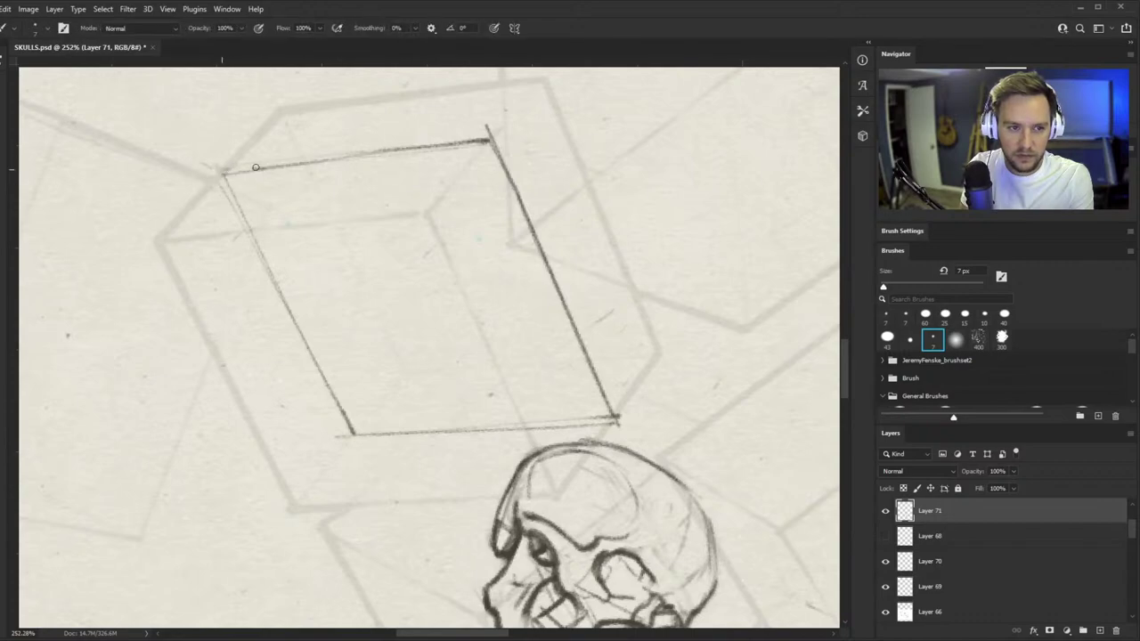
left_click_drag(228, 171, 479, 140)
- Mark the midpoints of the centre plane's upper edge and its two long side edges with dots
key("z")
left_click_drag(503, 271, 540, 252)
key("r")
left_click_drag(609, 280, 621, 339)
key("b")
key("z")
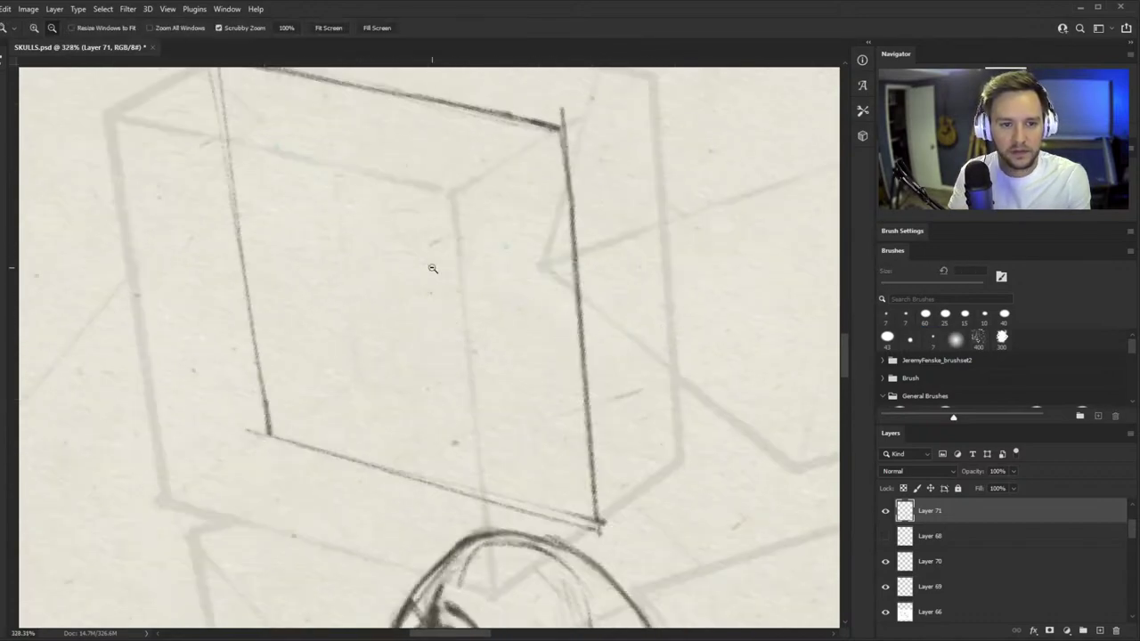
scroll(433, 264, "down", 8)
scroll(310, 267, "up", 7)
key("b")
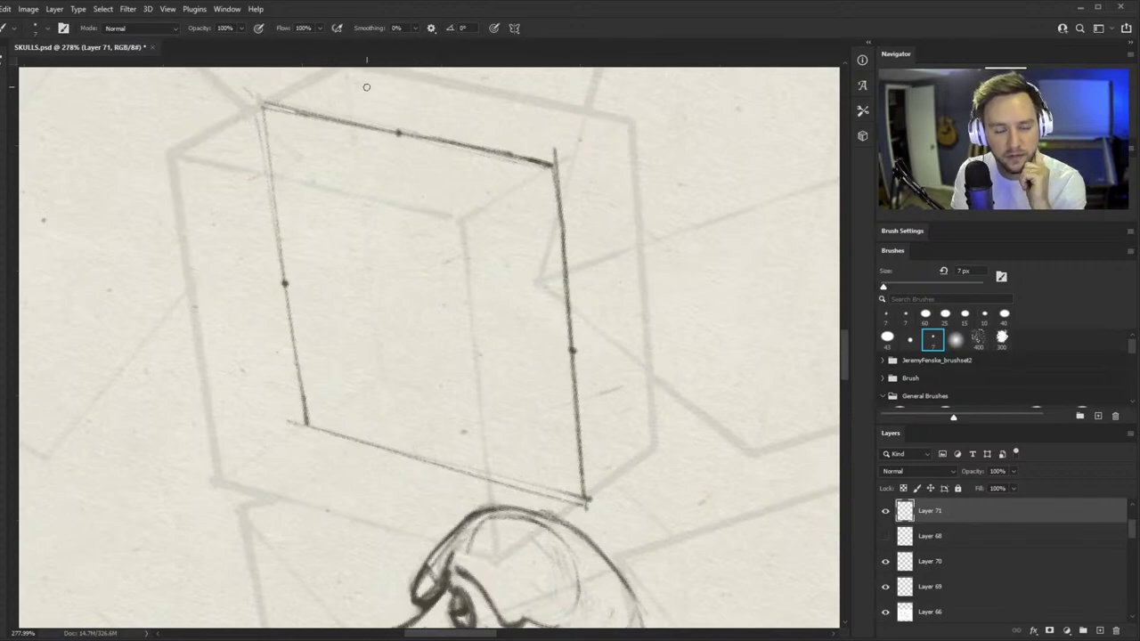
- Sketch the first cranium curves where the skull touches the centre plane's upper edge and its back edge
mouse_move(356, 132)
left_mouse_down()
mouse_move(419, 144)
mouse_move(367, 130)
mouse_move(417, 143)
mouse_move(405, 146)
left_mouse_up()
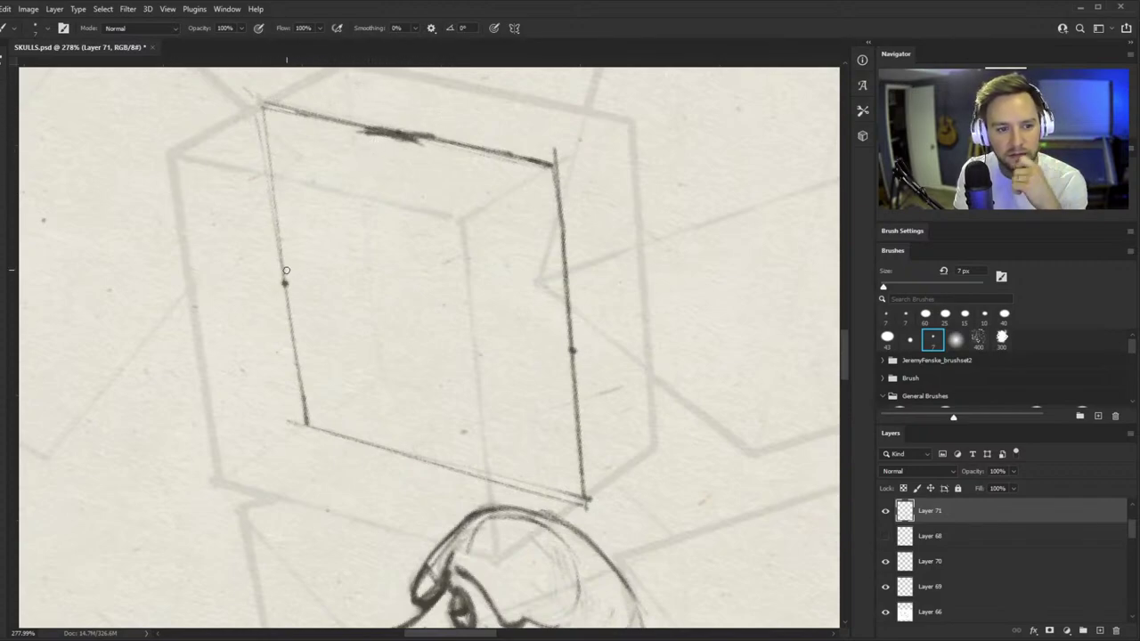
mouse_move(284, 237)
left_mouse_down()
mouse_move(285, 228)
mouse_move(328, 323)
mouse_move(318, 307)
left_mouse_up()
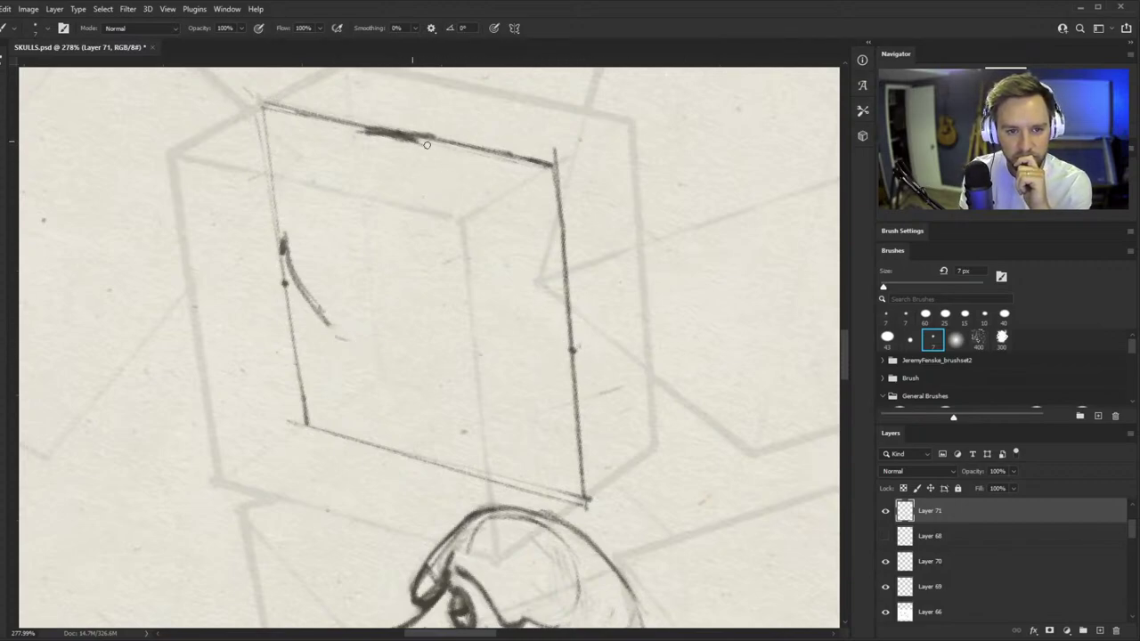
left_click_drag(427, 145, 460, 155)
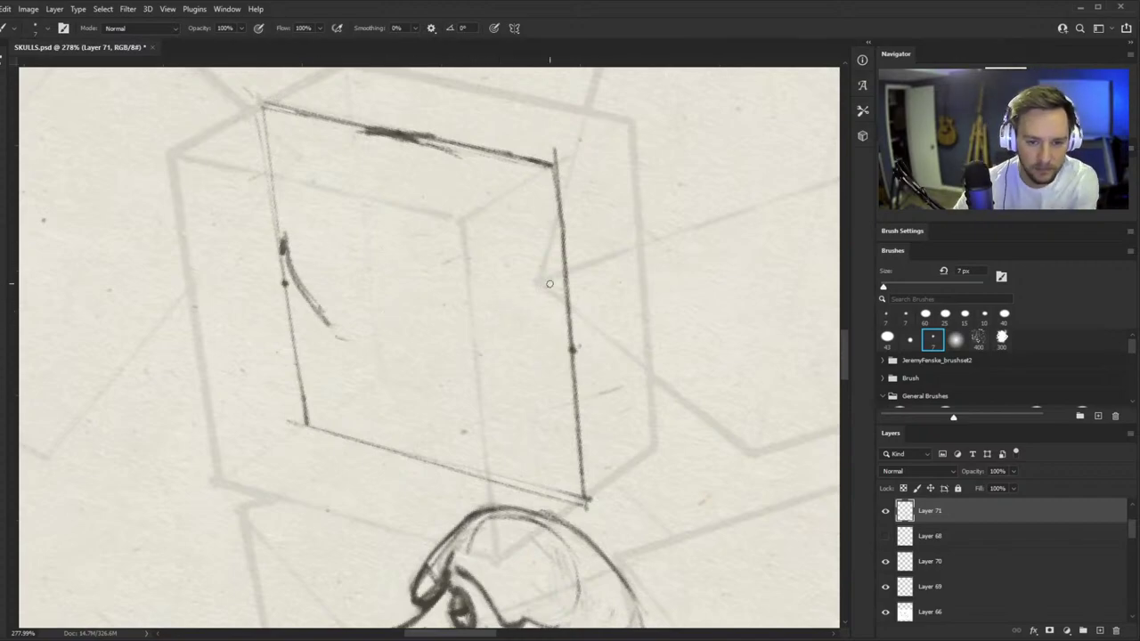
- Draw slanted brow and nose-base guide lines across the box's front face and mark the brow point on the centre plane
left_click_drag(451, 346, 423, 351)
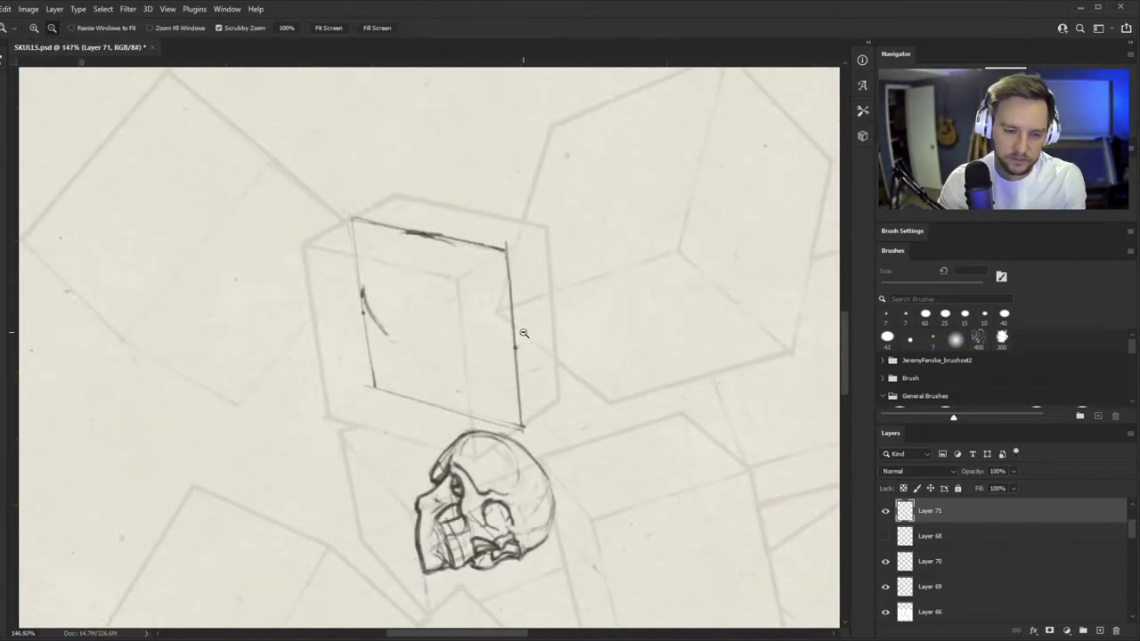
left_click_drag(517, 334, 540, 335)
mouse_move(448, 331)
left_mouse_down()
mouse_move(559, 263)
mouse_move(424, 352)
left_mouse_up()
mouse_move(428, 450)
left_mouse_down()
mouse_move(580, 355)
mouse_move(435, 450)
mouse_move(572, 359)
left_mouse_up()
mouse_move(429, 347)
left_mouse_down()
mouse_move(571, 261)
mouse_move(424, 341)
mouse_move(428, 395)
mouse_move(503, 297)
mouse_move(522, 298)
mouse_move(520, 282)
mouse_move(522, 301)
left_mouse_up()
key("b")
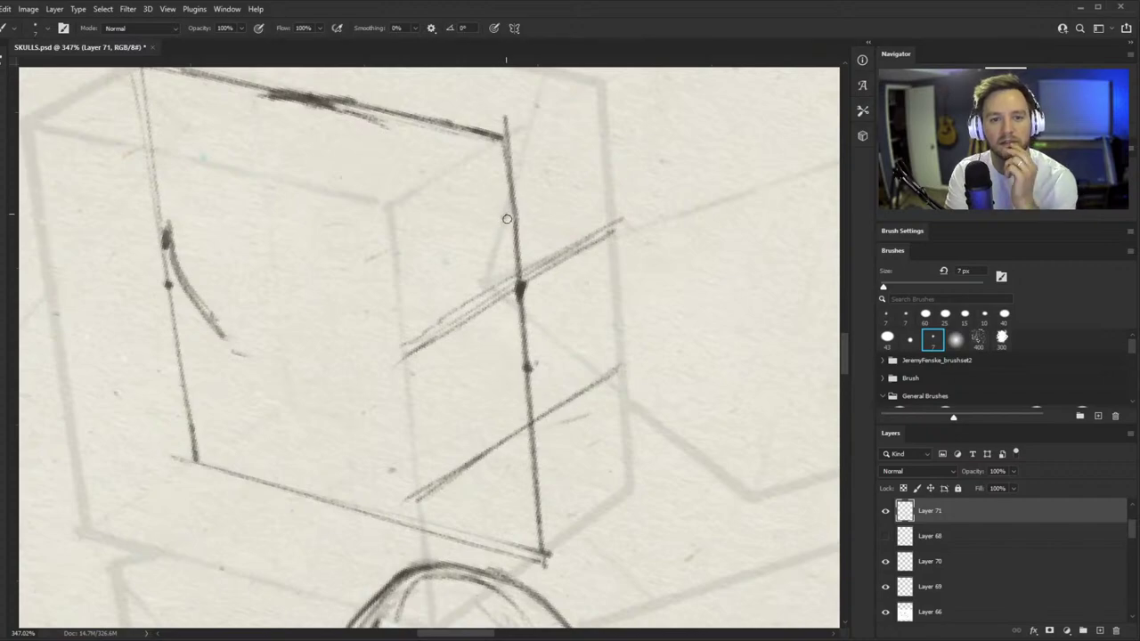
- Draw the forehead curve from the centre plane's upper edge down to the brow point on the front edge
left_click_drag(507, 216, 521, 273)
mouse_move(365, 114)
left_mouse_down()
mouse_move(425, 138)
mouse_move(506, 215)
left_mouse_up()
left_click_drag(406, 131, 508, 215)
mouse_move(449, 159)
left_mouse_down()
mouse_move(511, 222)
mouse_move(410, 135)
left_mouse_up()
- Complete the back curve of the cranium up to the upper edge and draw the skull's base line towards the jaw
left_click_drag(172, 212, 215, 135)
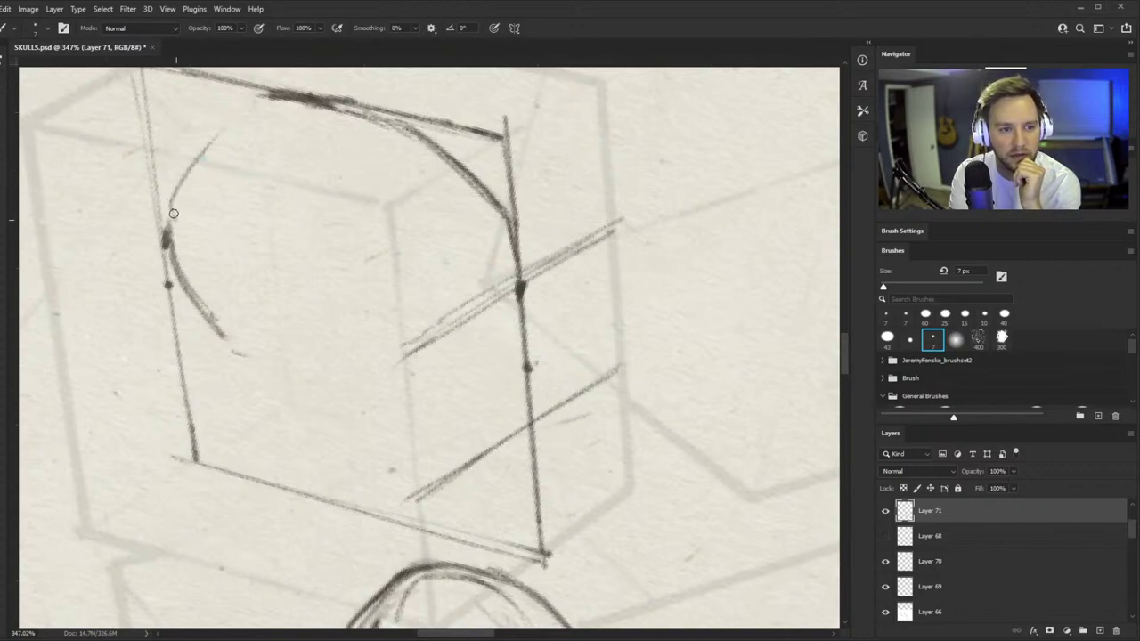
left_click_drag(173, 214, 249, 102)
mouse_move(214, 142)
left_mouse_down()
mouse_move(264, 102)
mouse_move(203, 154)
left_mouse_up()
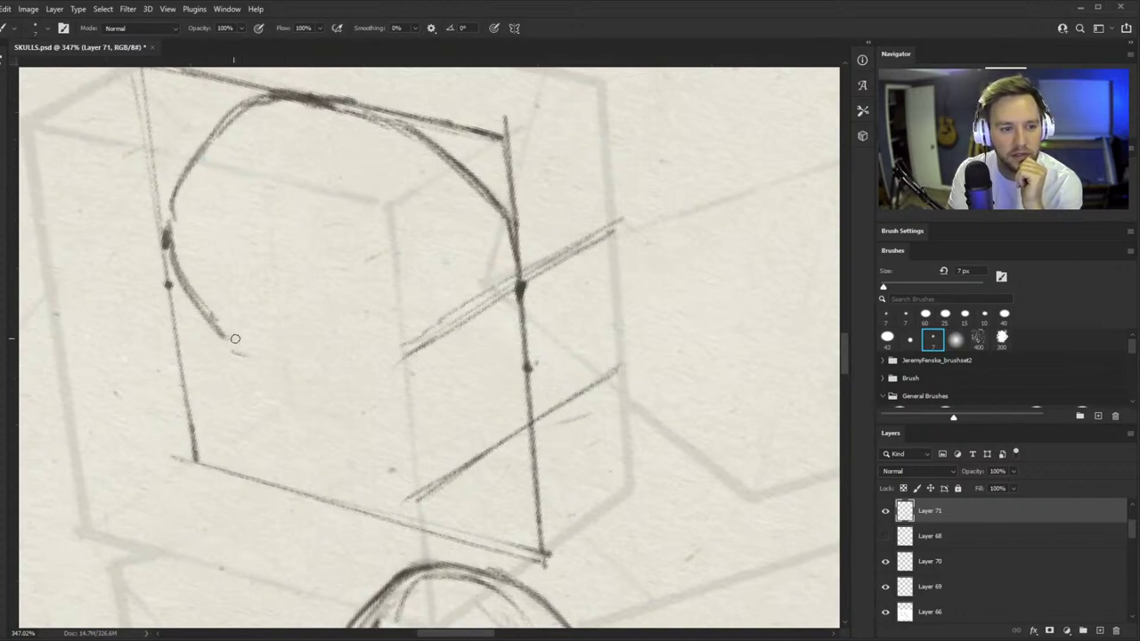
left_click_drag(235, 338, 358, 383)
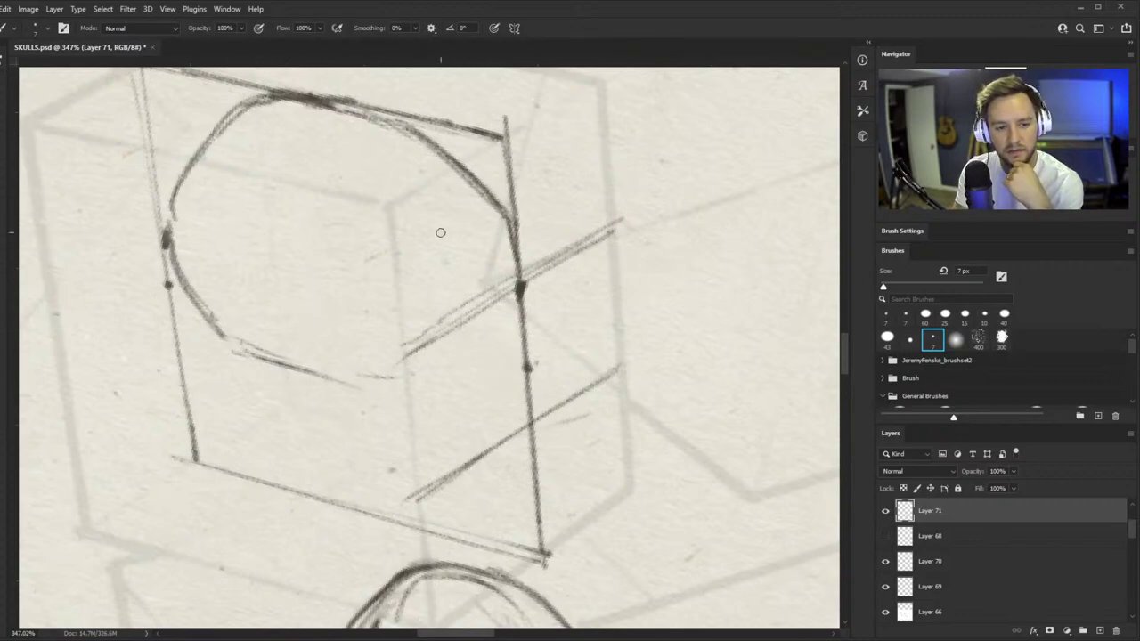
- Draw the jaw outline from the skull base down around the jaw angle and along to the chin corner
mouse_move(318, 372)
left_mouse_down()
mouse_move(316, 360)
mouse_move(353, 452)
mouse_move(504, 546)
left_mouse_up()
mouse_move(377, 474)
left_mouse_down()
mouse_move(491, 544)
mouse_move(534, 522)
left_mouse_up()
left_click_drag(353, 456, 491, 540)
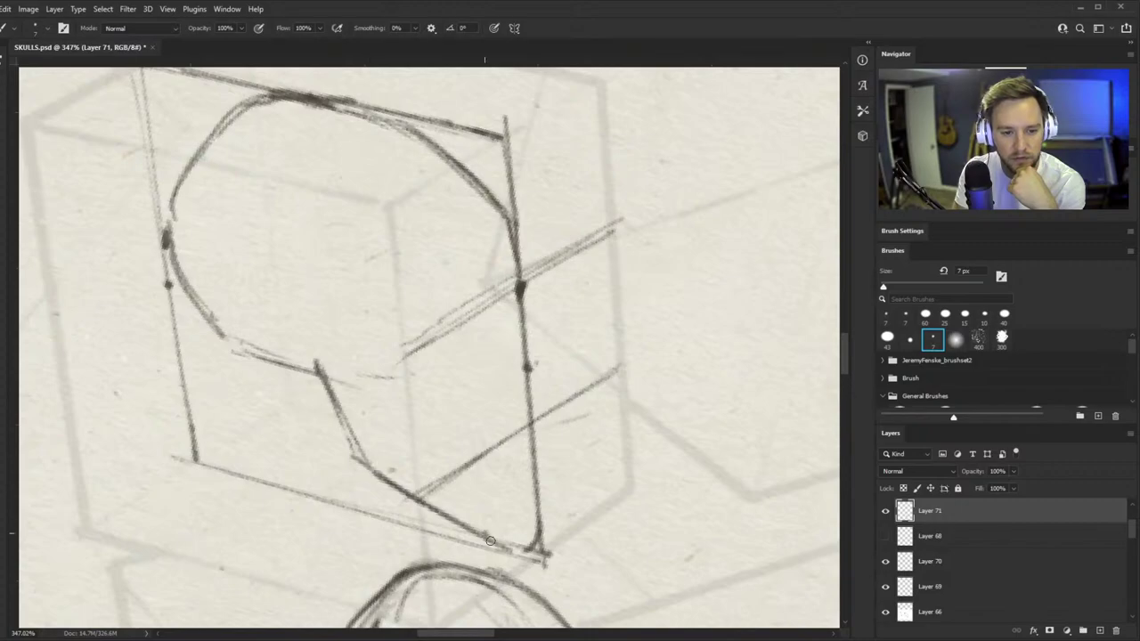
left_click_drag(335, 429, 367, 473)
left_click_drag(318, 382, 342, 435)
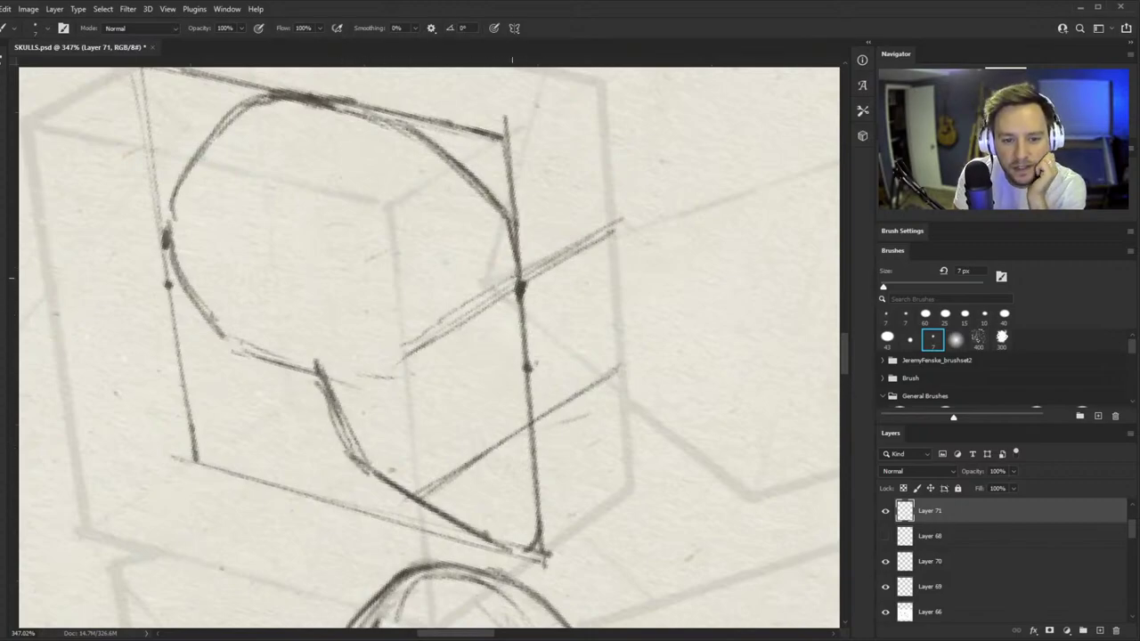
- Draw the profile along the front edge from the brow over the nasal bone and nose opening to the nose base
mouse_move(522, 287)
left_mouse_down()
mouse_move(514, 323)
mouse_move(544, 350)
left_mouse_up()
left_click_drag(559, 415, 614, 414)
mouse_move(533, 308)
left_mouse_down()
mouse_move(481, 402)
mouse_move(489, 418)
left_mouse_up()
left_click_drag(487, 377, 509, 345)
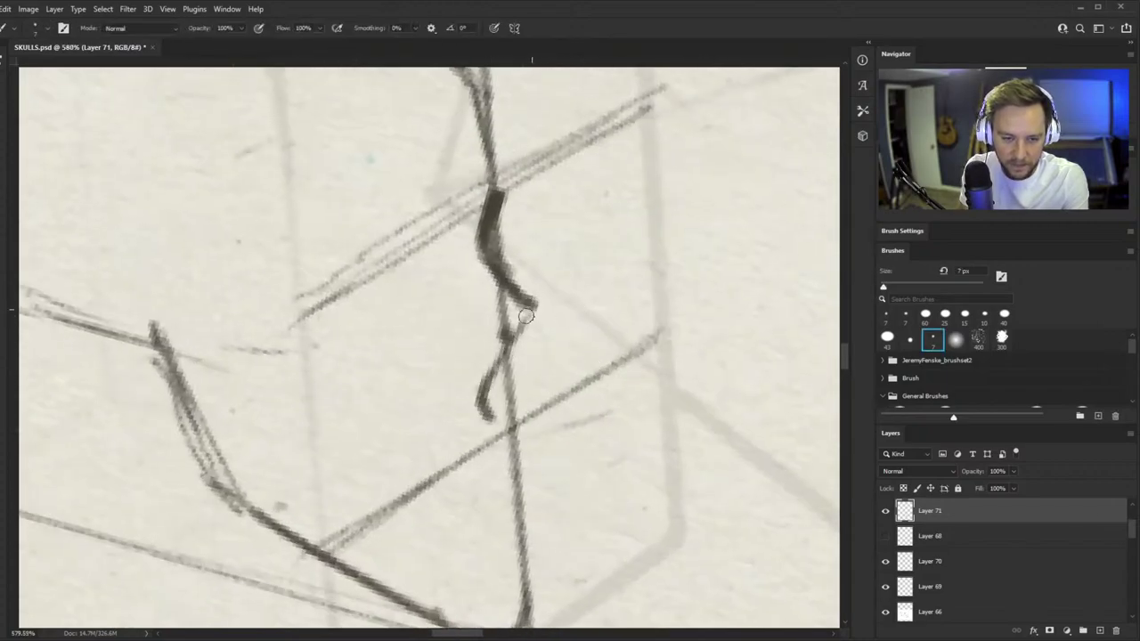
left_click_drag(531, 309, 508, 341)
mouse_move(483, 393)
left_mouse_down()
mouse_move(484, 417)
mouse_move(537, 431)
left_mouse_up()
left_click_drag(492, 388, 392, 392)
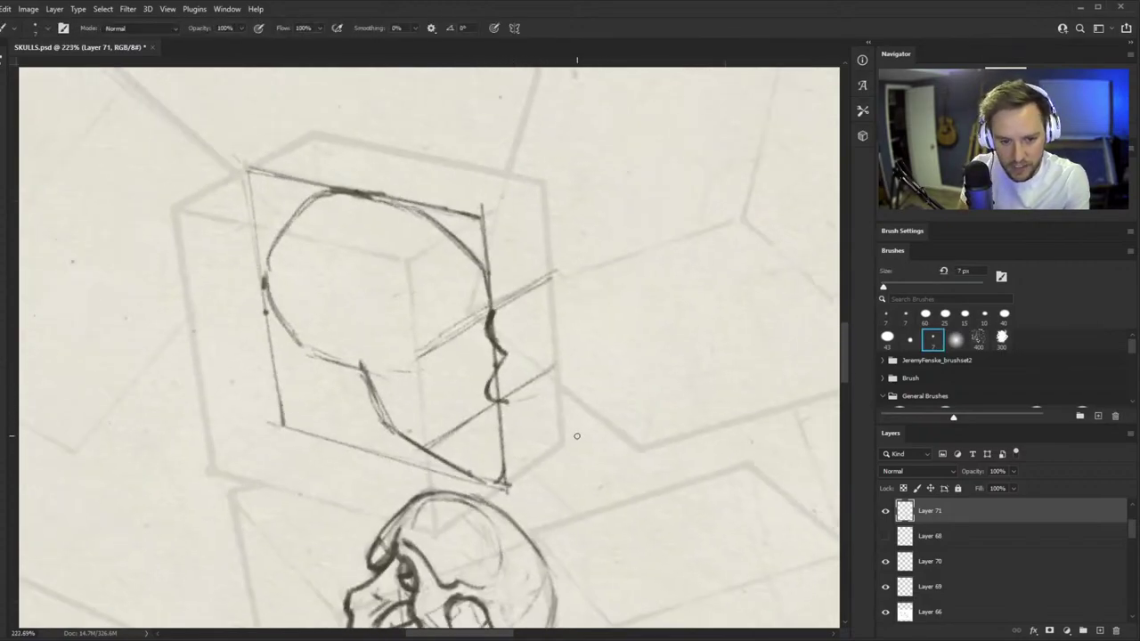
- Draw the protruding teeth profile below the nose base and bring it back in towards the chin
scroll(576, 436, "up", 4)
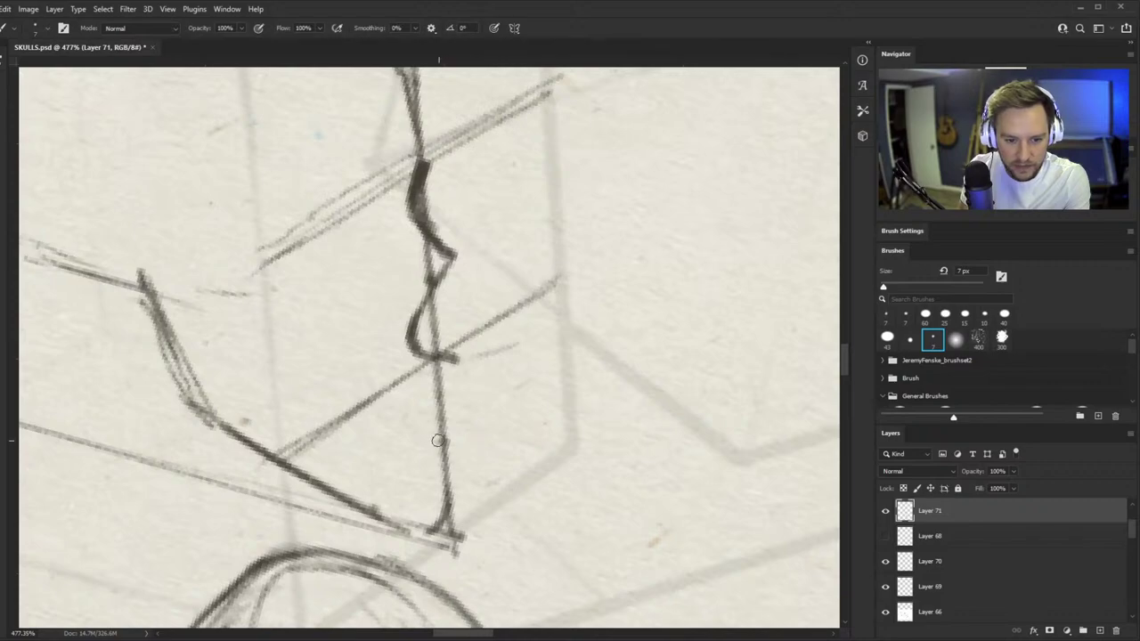
left_click_drag(437, 440, 485, 443)
mouse_move(444, 361)
left_mouse_down()
mouse_move(471, 394)
mouse_move(484, 445)
left_mouse_up()
left_click_drag(453, 493, 490, 492)
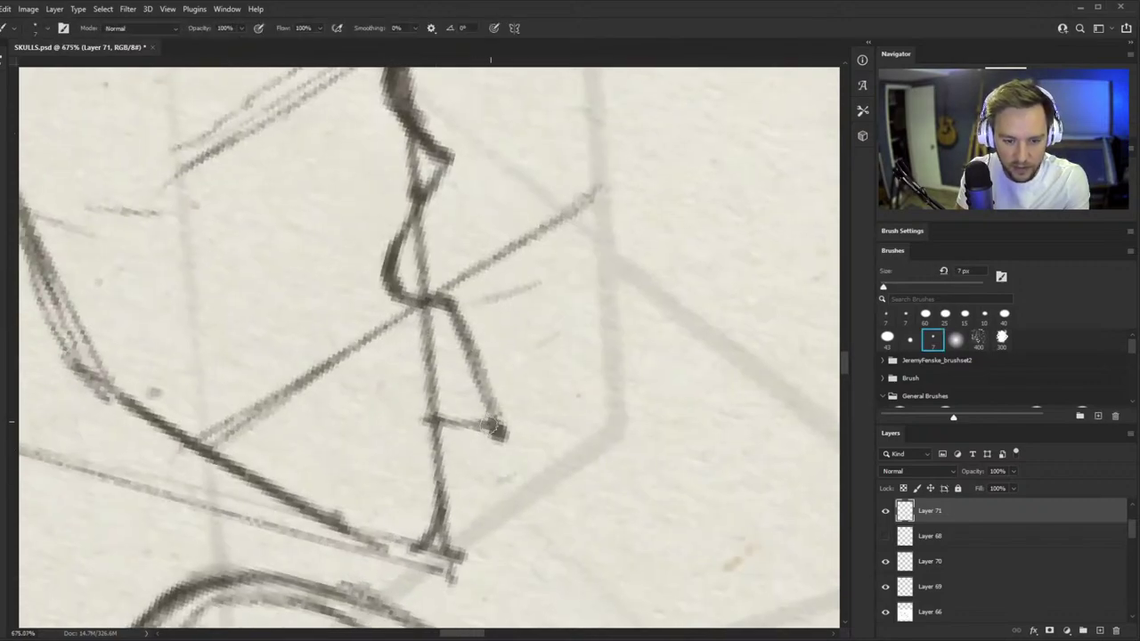
mouse_move(488, 427)
left_mouse_down()
mouse_move(448, 473)
mouse_move(470, 445)
mouse_move(395, 482)
left_mouse_up()
key("alt+space")
key("alt+space")
left_click_drag(481, 458, 559, 386)
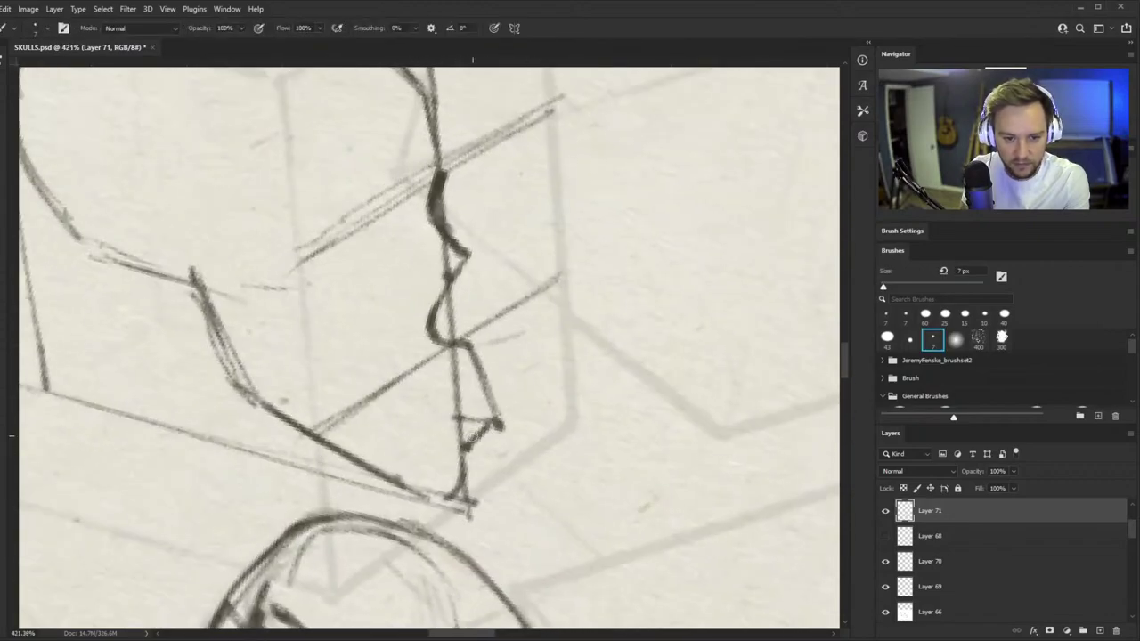
- Erase the protruding teeth contour and redraw it closer to the centre plane's front edge
key("e")
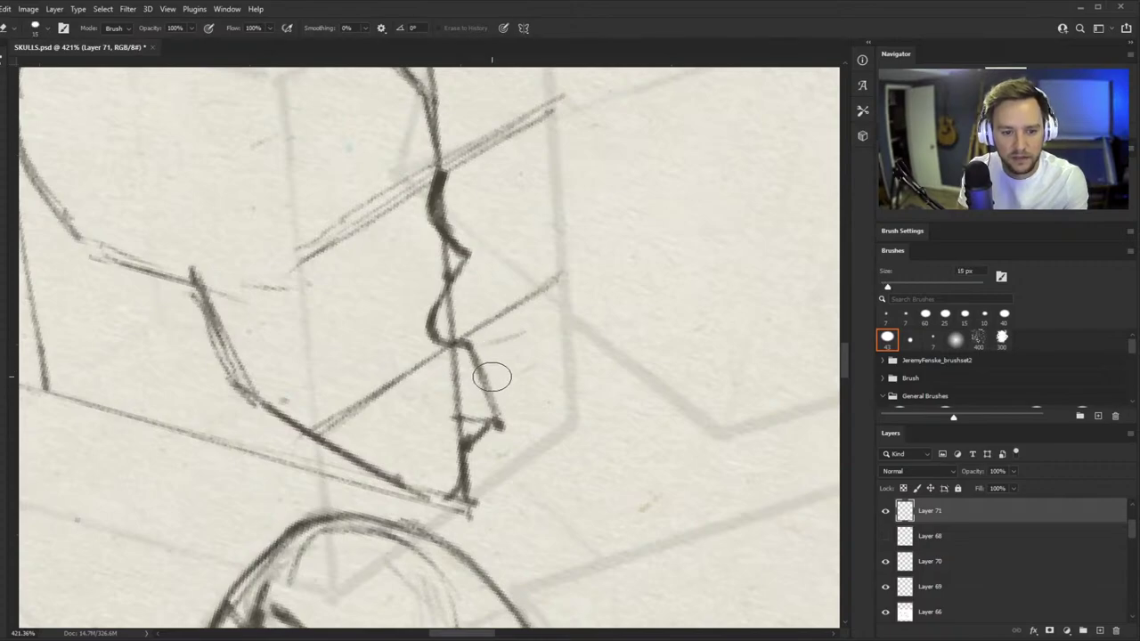
mouse_move(482, 358)
left_mouse_down()
mouse_move(516, 438)
mouse_move(474, 377)
mouse_move(487, 413)
left_mouse_up()
key("b")
mouse_move(465, 351)
left_mouse_down()
mouse_move(481, 415)
mouse_move(501, 427)
mouse_move(497, 440)
mouse_move(466, 442)
left_mouse_up()
key("e")
key("b")
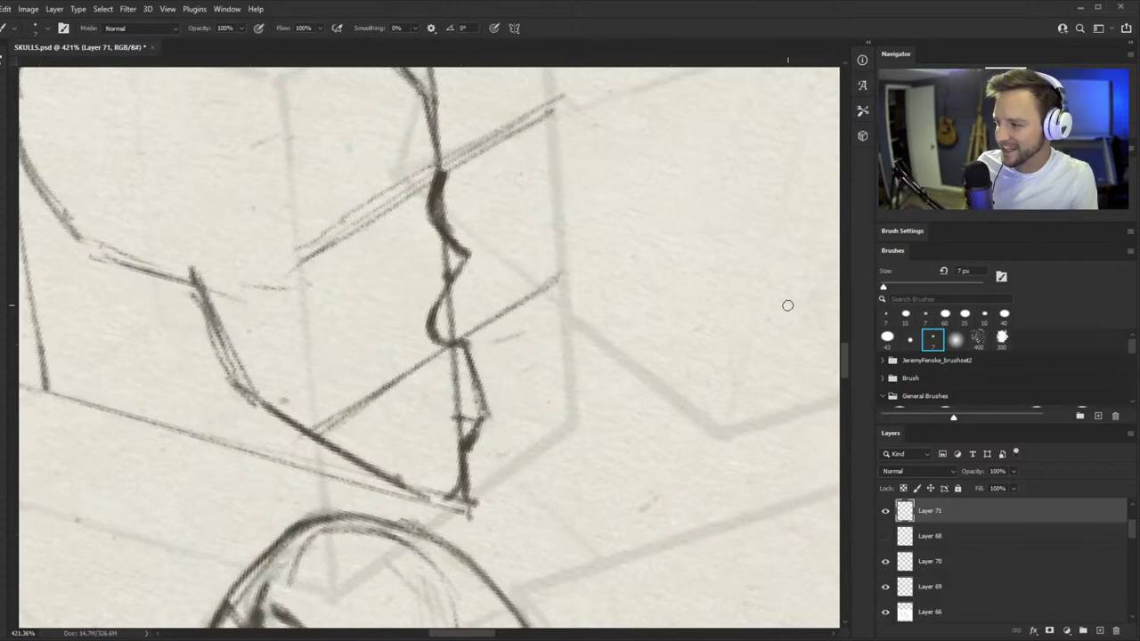
- Examine the whole page, comparing the new profile with the finished skulls and the remaining perspective boxes
key("z")
mouse_move(543, 373)
left_mouse_down()
mouse_move(423, 437)
mouse_move(496, 425)
left_mouse_up()
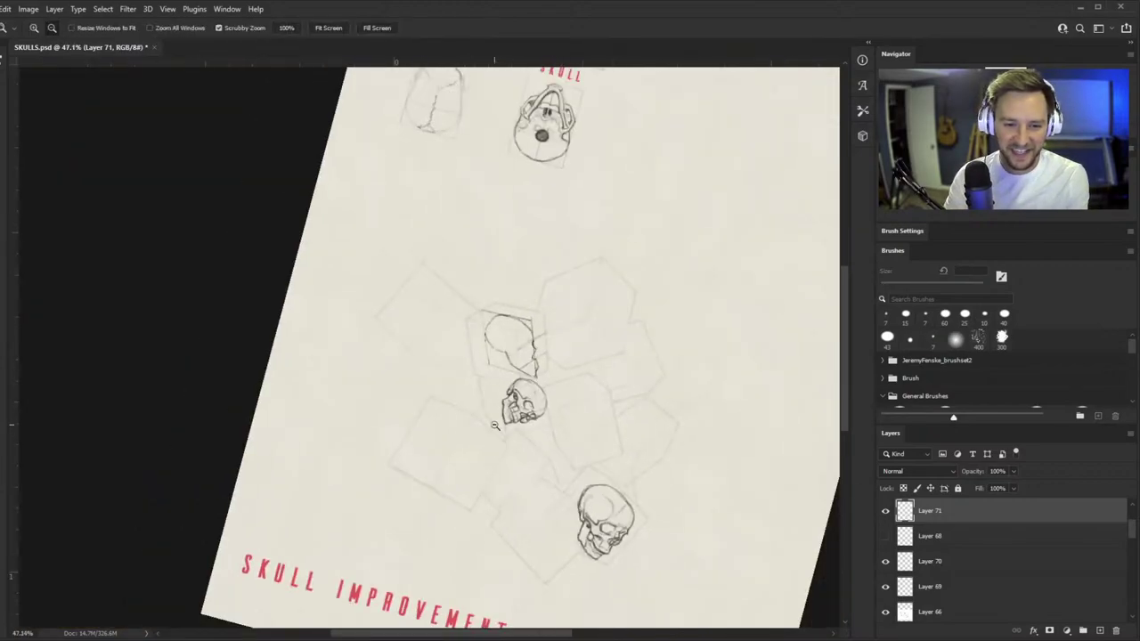
key("b")
key("r")
left_click_drag(679, 456, 703, 410)
key("z")
left_click_drag(633, 505, 686, 468)
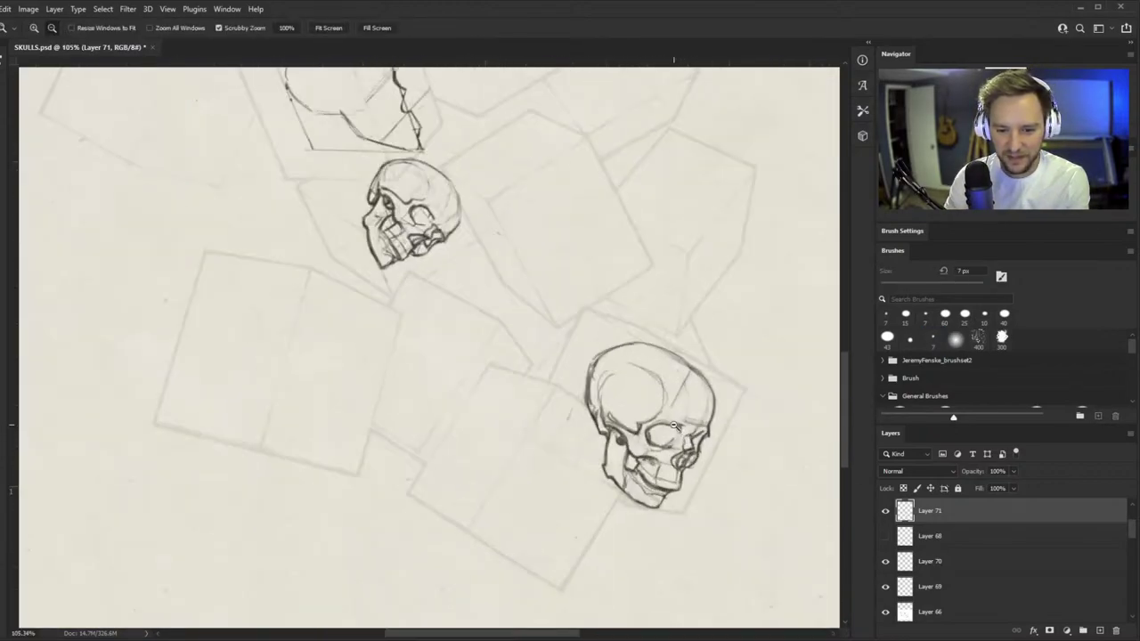
key("b")
key("z")
left_click_drag(551, 420, 504, 447)
left_click_drag(604, 403, 633, 382)
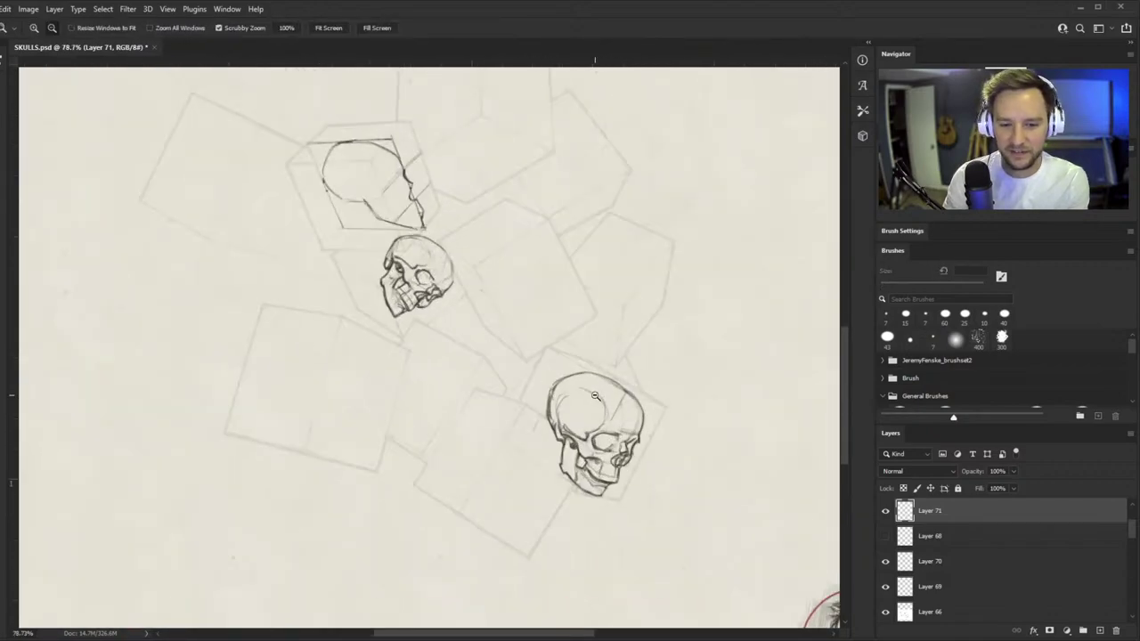
key("b")
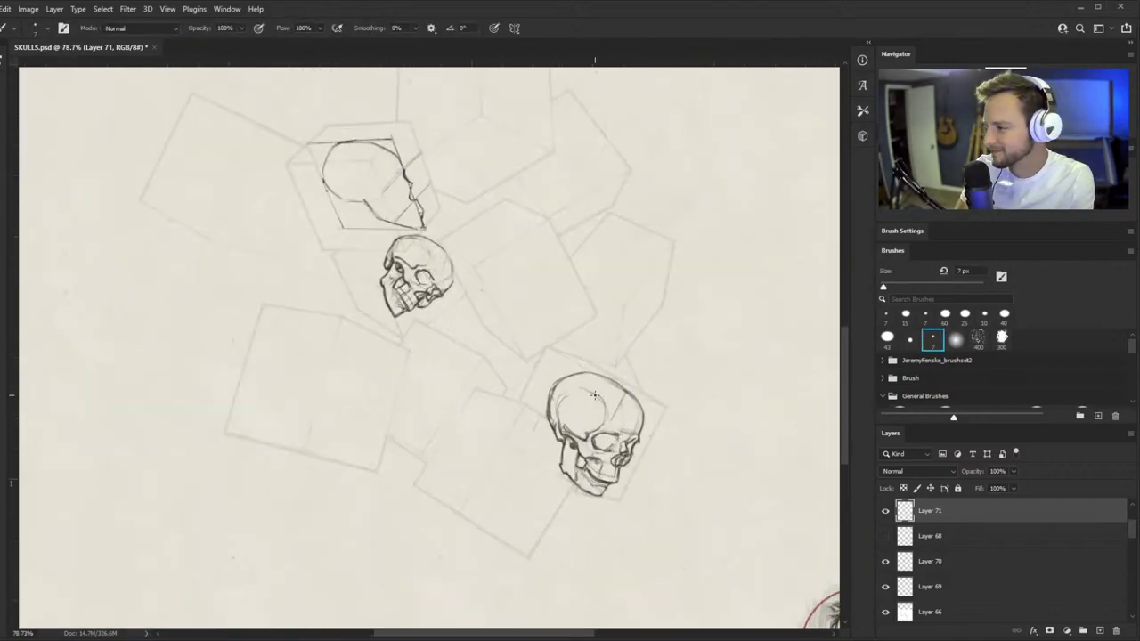
key("z")
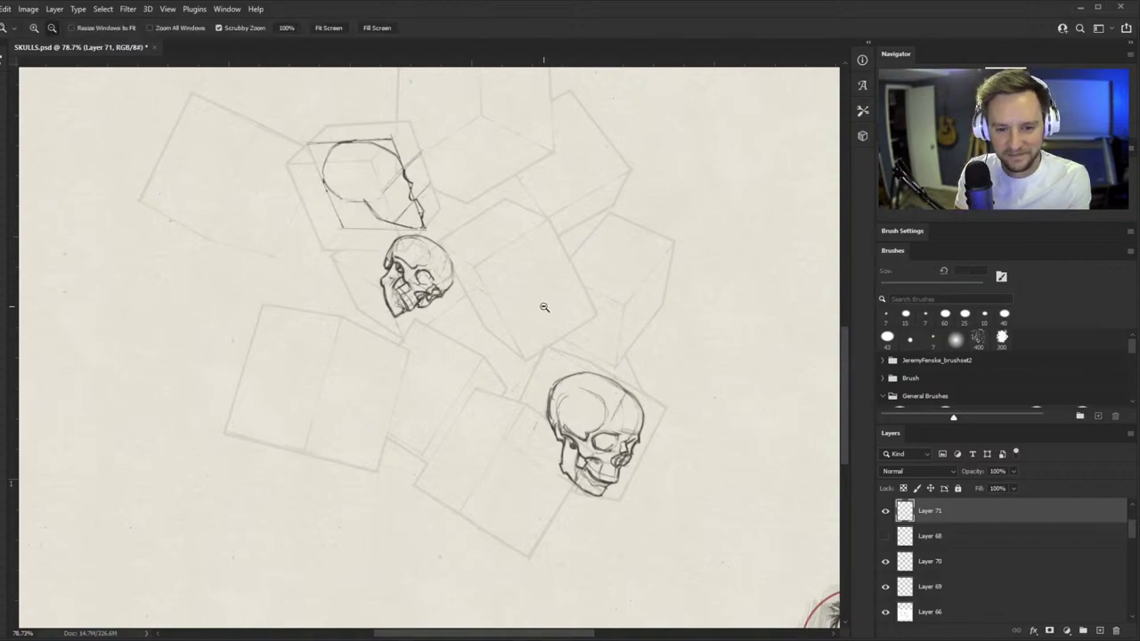
left_click_drag(542, 307, 516, 322)
key("b")
key("z")
left_click_drag(520, 283, 540, 258)
left_click_drag(437, 173, 479, 156)
scroll(478, 155, "up", 2)
key("b")
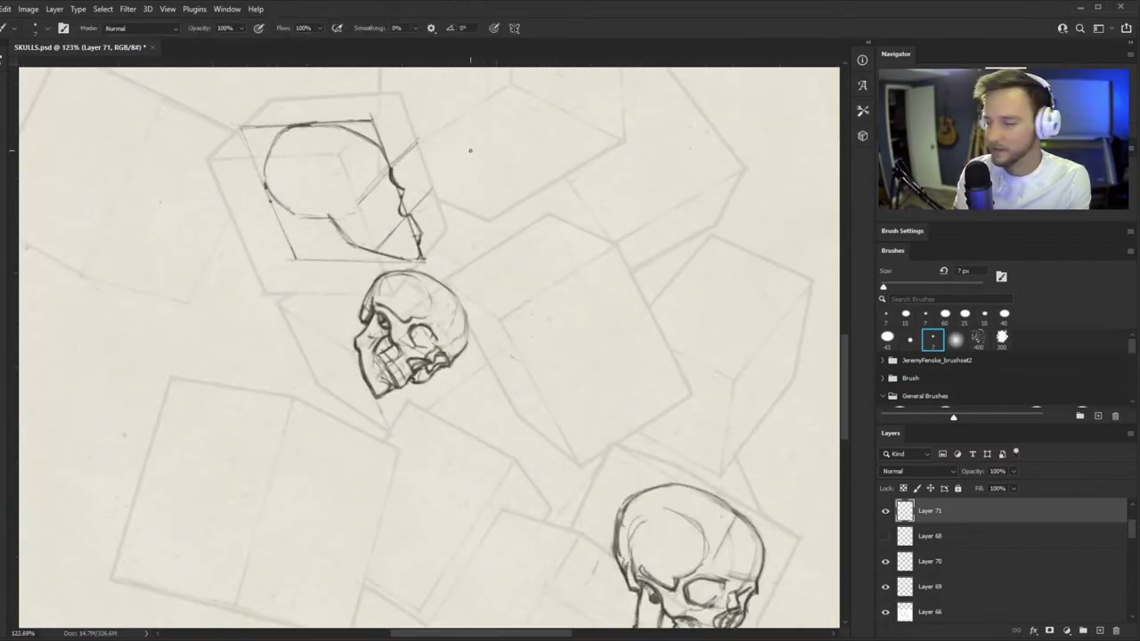
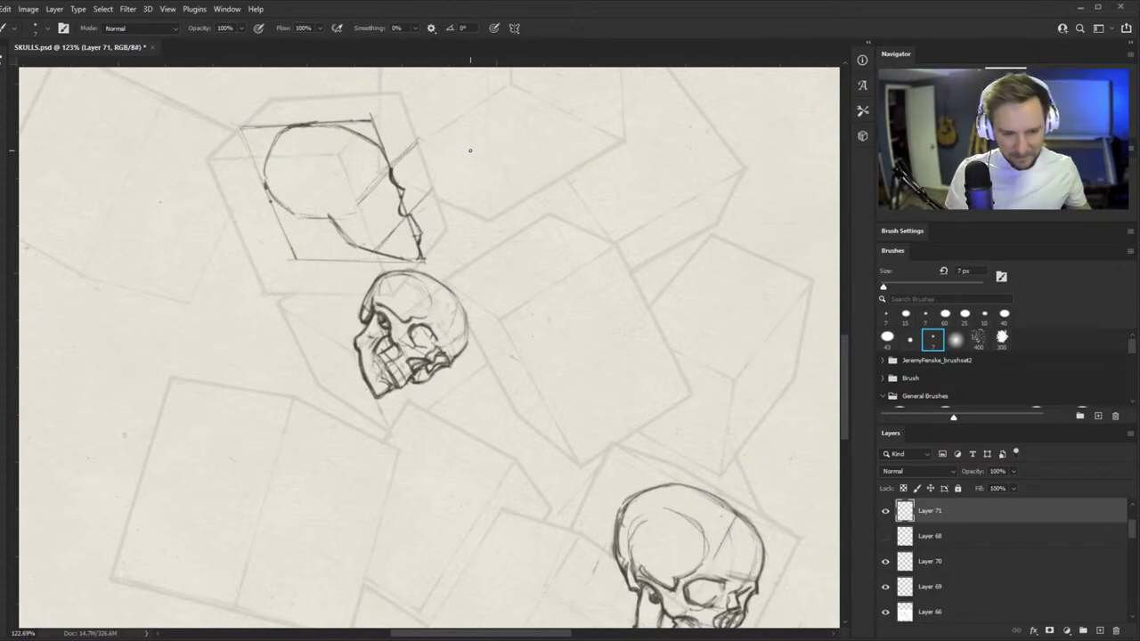
left_click_drag(424, 329, 374, 347)
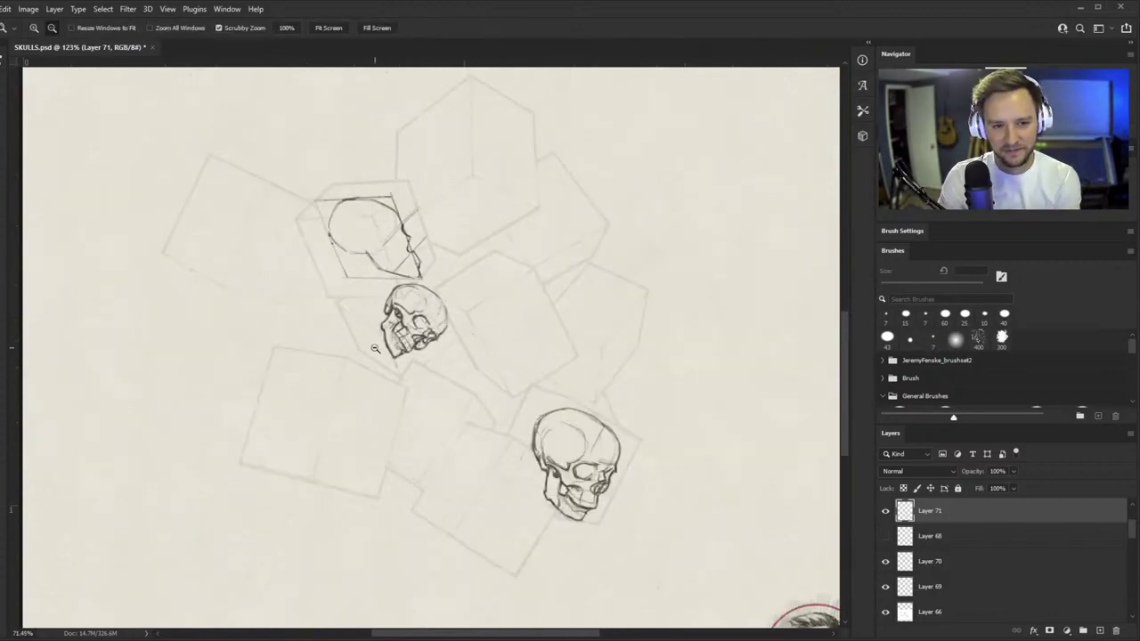
left_click_drag(386, 239, 506, 181)
left_click_drag(573, 194, 611, 234)
left_click_drag(383, 183, 493, 155)
left_click_drag(446, 309, 377, 389)
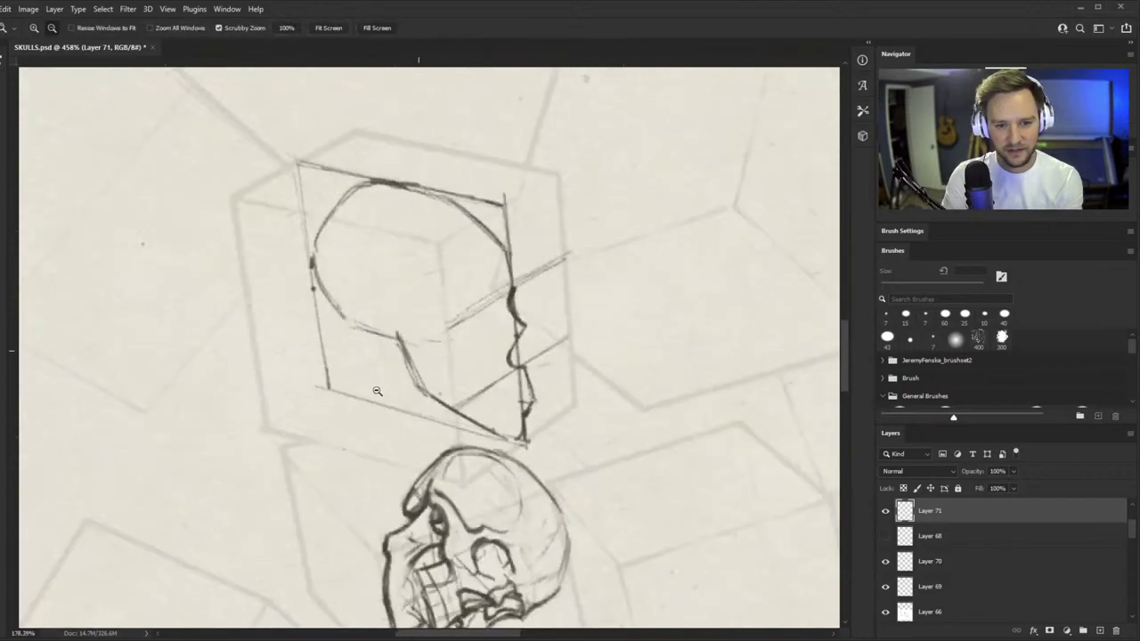
- Draw a thin slanted width guide across the box's top face and a bold cranium arc through the centre plane's back upper corner
left_click_drag(500, 280, 552, 226)
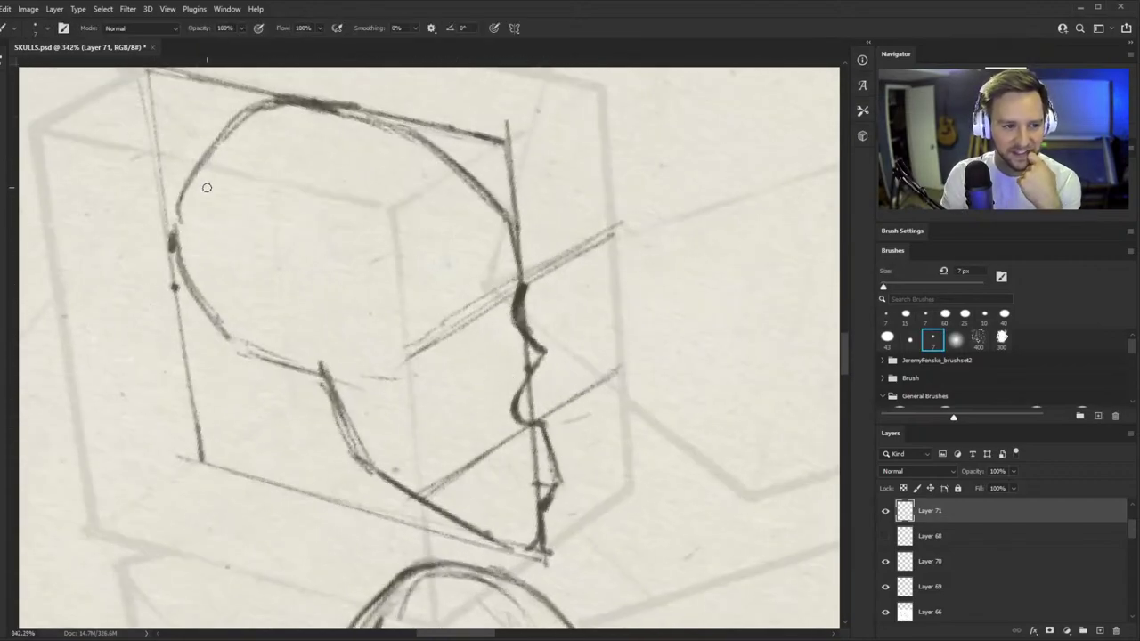
left_click_drag(417, 388, 353, 444)
left_click_drag(406, 276, 447, 234)
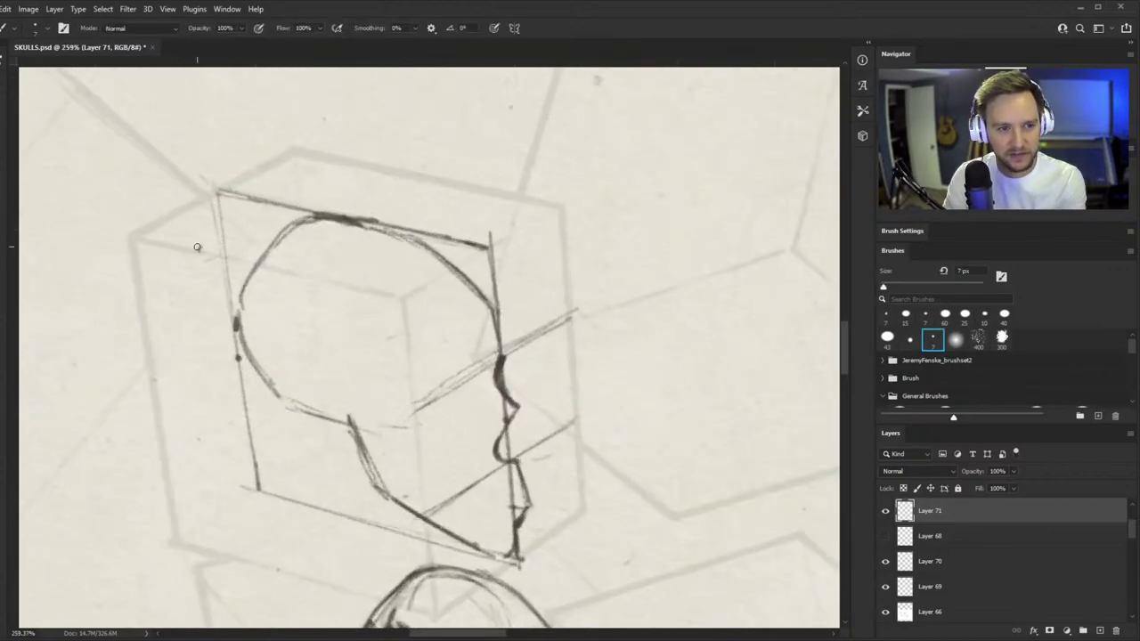
left_click_drag(197, 247, 336, 171)
scroll(286, 186, "up", 3)
mouse_move(141, 304)
left_mouse_down()
mouse_move(171, 216)
mouse_move(412, 140)
left_mouse_up()
mouse_move(165, 225)
left_mouse_down()
mouse_move(420, 135)
mouse_move(214, 181)
mouse_move(178, 203)
mouse_move(139, 305)
mouse_move(131, 263)
mouse_move(199, 190)
mouse_move(415, 140)
mouse_move(314, 153)
mouse_move(152, 234)
mouse_move(134, 302)
left_mouse_up()
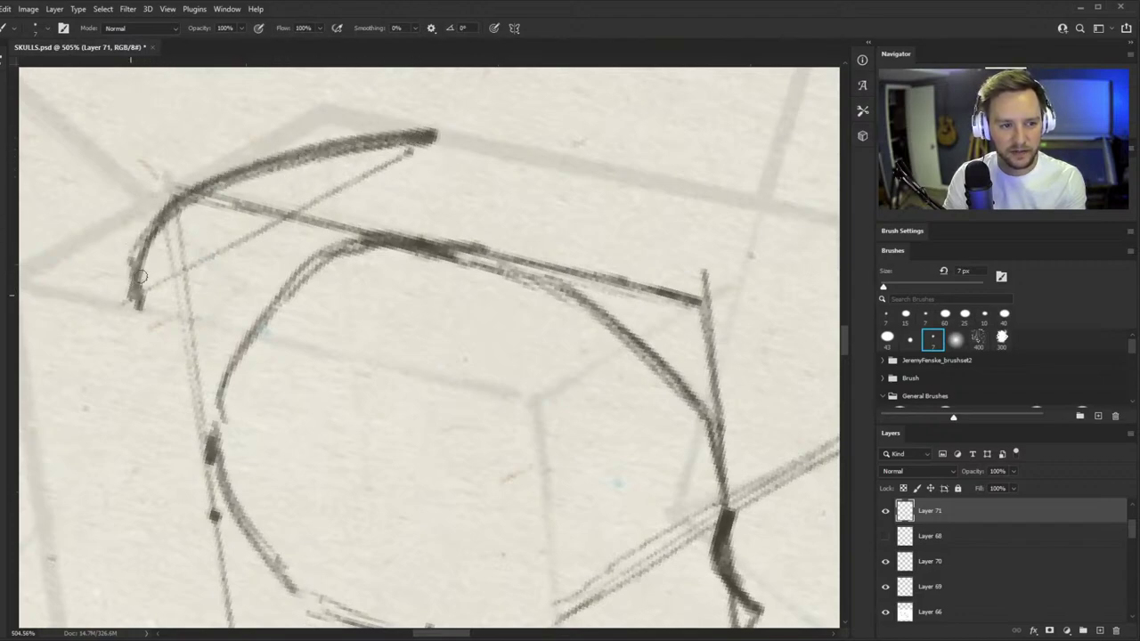
- Draw a curved brow cross-contour along the upper slanted guide line, passing through the brow point
left_click_drag(363, 266, 314, 348)
left_click_drag(429, 230, 460, 259)
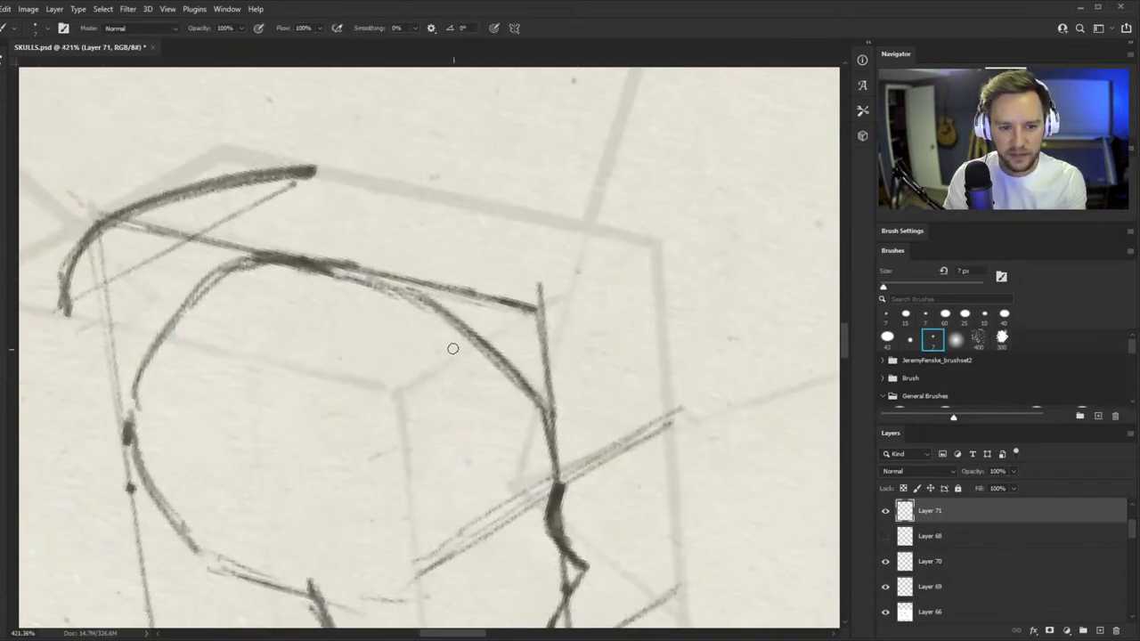
mouse_move(434, 356)
left_mouse_down()
mouse_move(389, 326)
mouse_move(528, 290)
left_mouse_up()
left_click(439, 425)
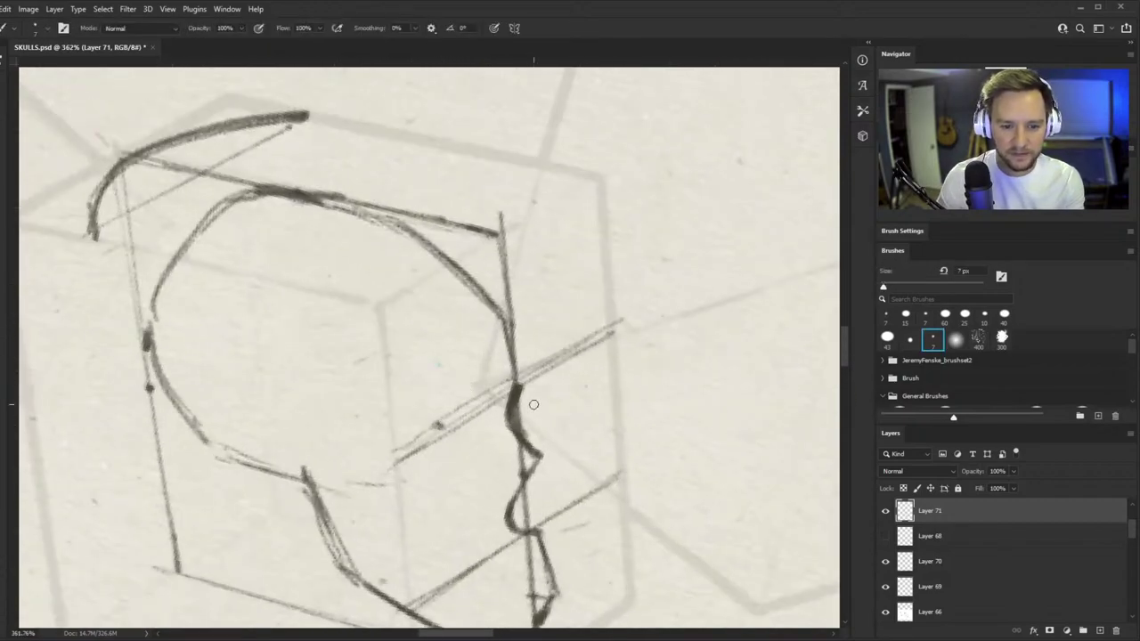
mouse_move(449, 424)
left_mouse_down()
mouse_move(505, 398)
mouse_move(555, 354)
mouse_move(479, 412)
mouse_move(555, 354)
left_mouse_up()
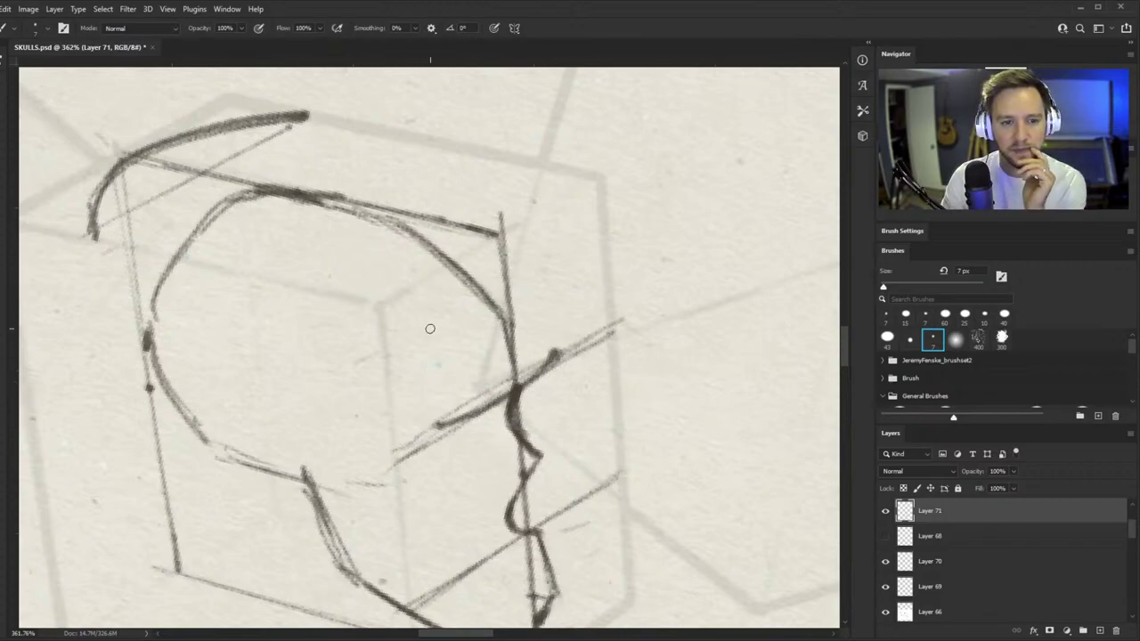
- Draw a forehead arc through the centre plane's front upper corner and connect it to the back arc with a long side edge
left_click_drag(440, 395, 428, 294)
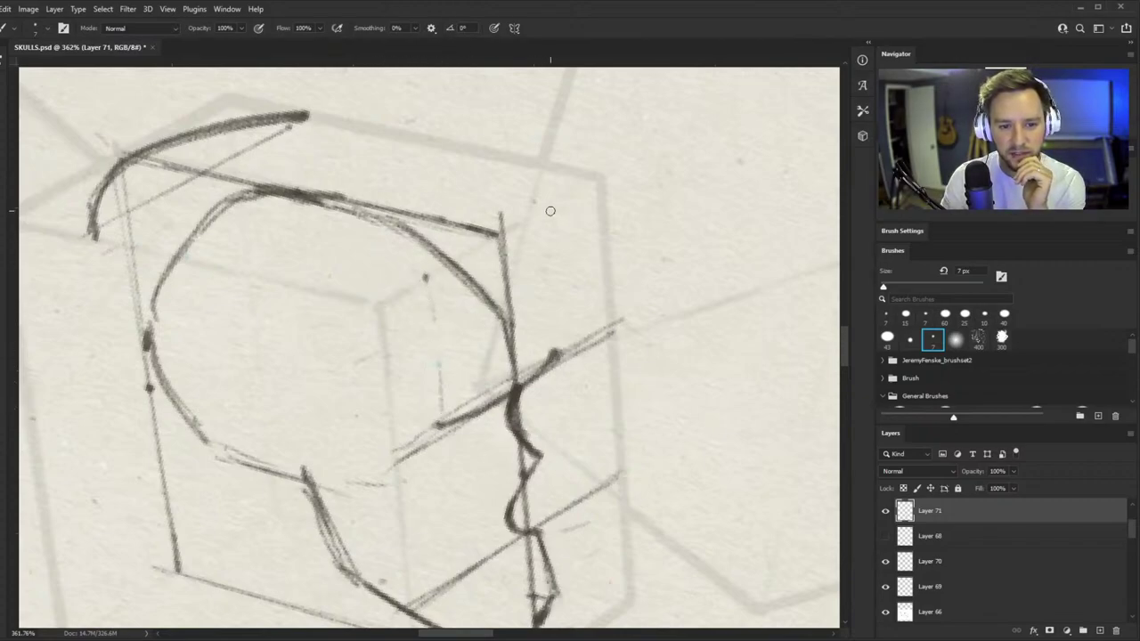
mouse_move(517, 198)
left_mouse_down()
mouse_move(381, 257)
mouse_move(461, 232)
mouse_move(526, 190)
mouse_move(503, 215)
mouse_move(381, 264)
mouse_move(523, 205)
mouse_move(534, 188)
mouse_move(420, 251)
mouse_move(463, 225)
left_mouse_up()
key("r")
left_click_drag(668, 334, 663, 302)
key("b")
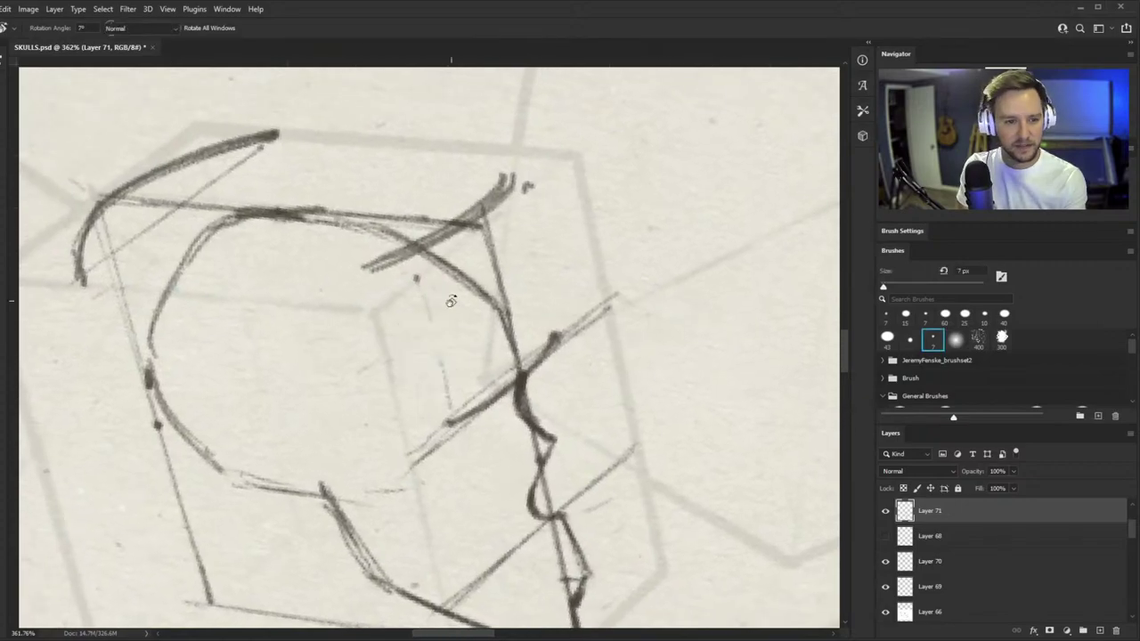
mouse_move(79, 279)
left_mouse_down()
mouse_move(379, 266)
mouse_move(78, 282)
left_mouse_up()
left_click_drag(79, 283, 321, 269)
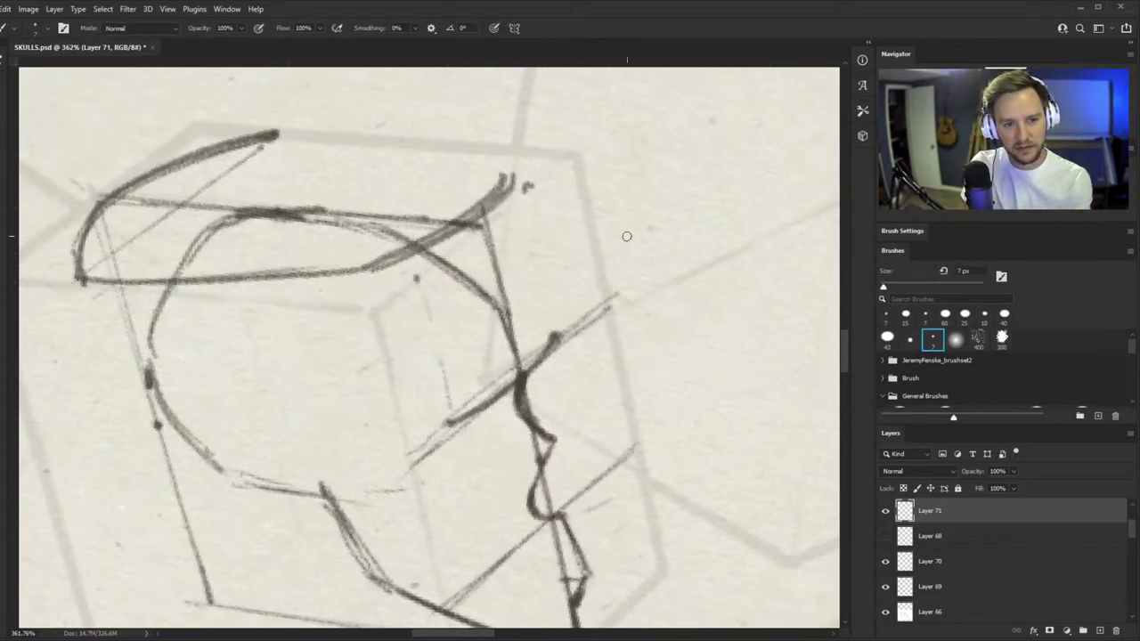
- Draw the bold far side edge on the box's top face, linking the cranium's back arc to the forehead arc
key("r")
left_click_drag(588, 219, 489, 184)
key("b")
left_click_drag(210, 203, 442, 162)
left_click_drag(441, 163, 217, 200)
left_click_drag(217, 200, 438, 163)
- Draw a second forehead arc just behind the first, then clean up and rejoin its far corner with the side edge
key("r")
left_click_drag(581, 175, 656, 316)
key("b")
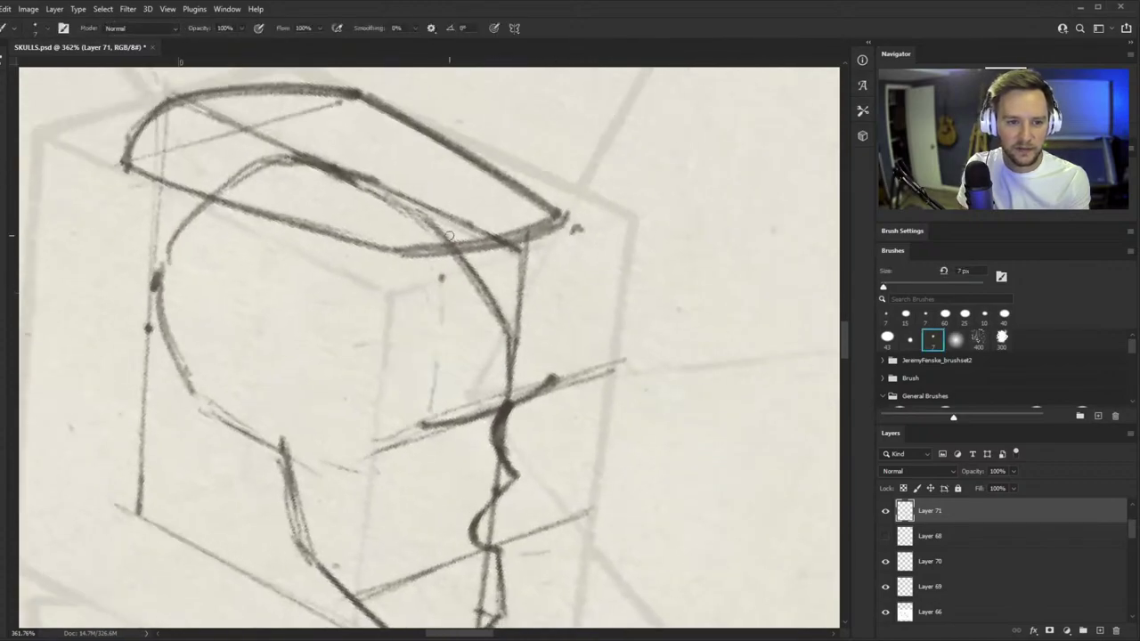
left_click_drag(366, 250, 564, 201)
mouse_move(563, 200)
left_mouse_down()
mouse_move(368, 246)
mouse_move(540, 190)
left_mouse_up()
key("z")
left_click_drag(531, 222, 610, 212)
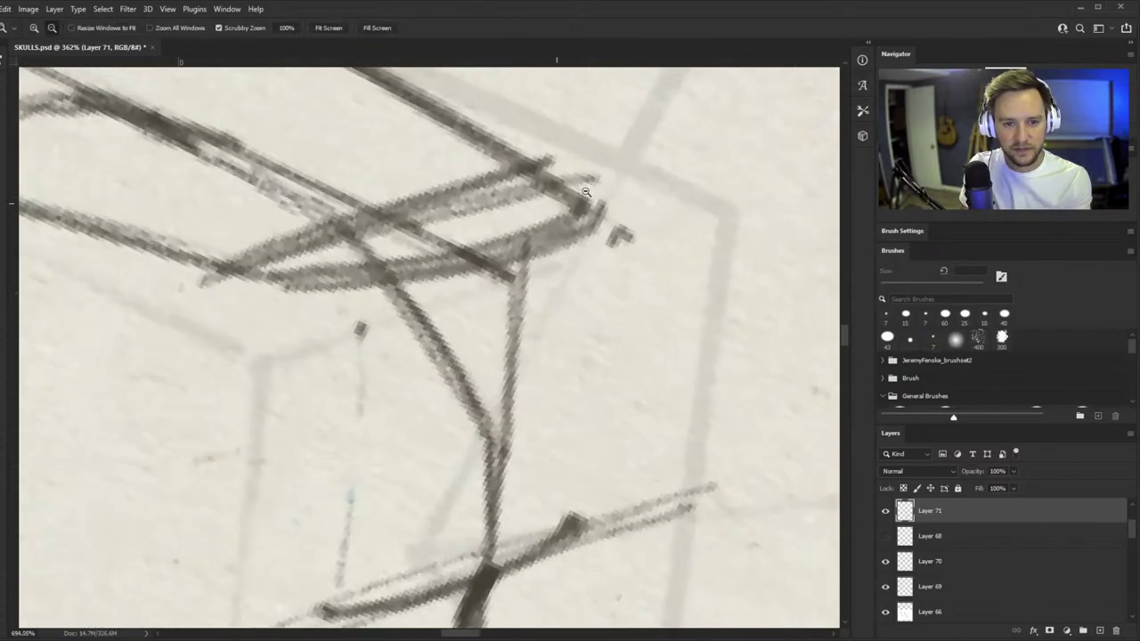
key("e")
left_click_drag(581, 168, 595, 224)
key("b")
mouse_move(545, 173)
left_mouse_down()
mouse_move(548, 248)
mouse_move(234, 276)
mouse_move(545, 181)
left_mouse_up()
- Examine the new top contours against the profile, the surrounding box and the finished skull below
key("z")
mouse_move(463, 234)
left_mouse_down()
mouse_move(300, 313)
mouse_move(321, 307)
left_mouse_up()
key("r")
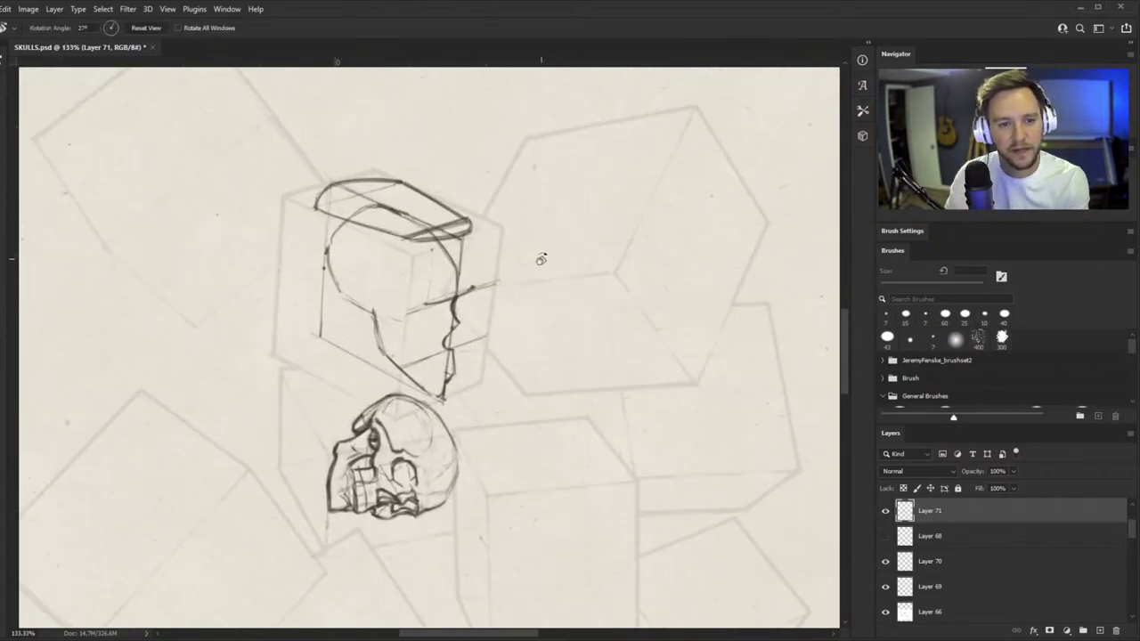
left_click_drag(542, 257, 523, 239)
key("z")
left_click_drag(379, 182, 436, 183)
key("z")
left_click_drag(344, 229, 358, 229)
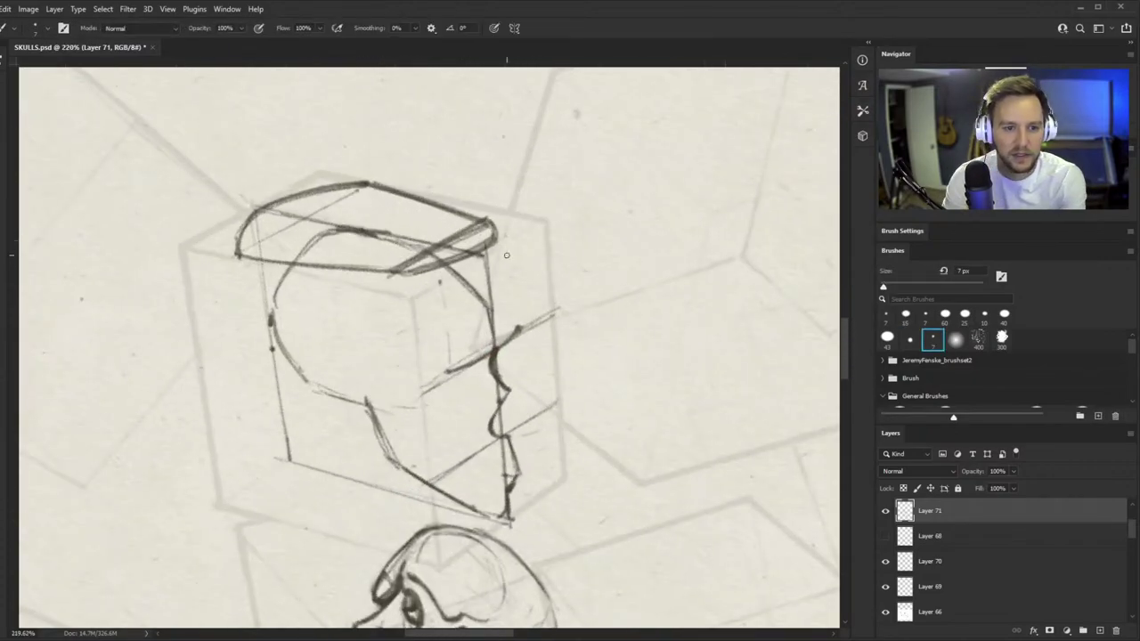
key("z")
left_click_drag(417, 274, 456, 267)
left_click_drag(512, 199, 406, 271)
key("z")
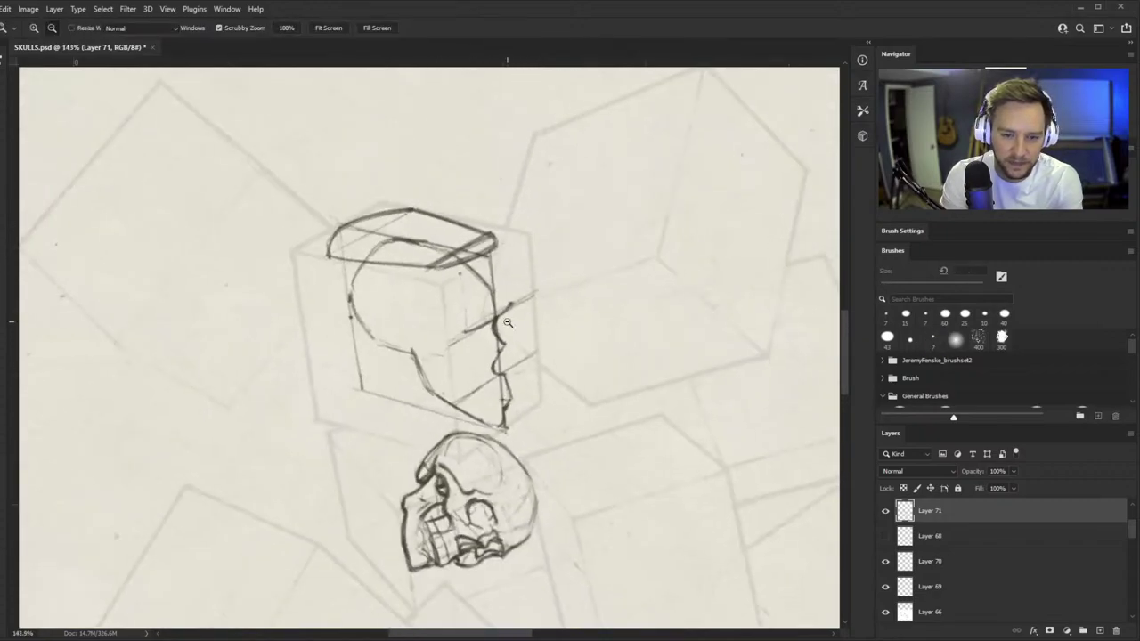
left_click_drag(507, 322, 614, 316)
mouse_move(538, 264)
left_mouse_down()
mouse_move(380, 360)
mouse_move(532, 268)
left_mouse_up()
key("z")
left_click_drag(452, 314, 203, 374)
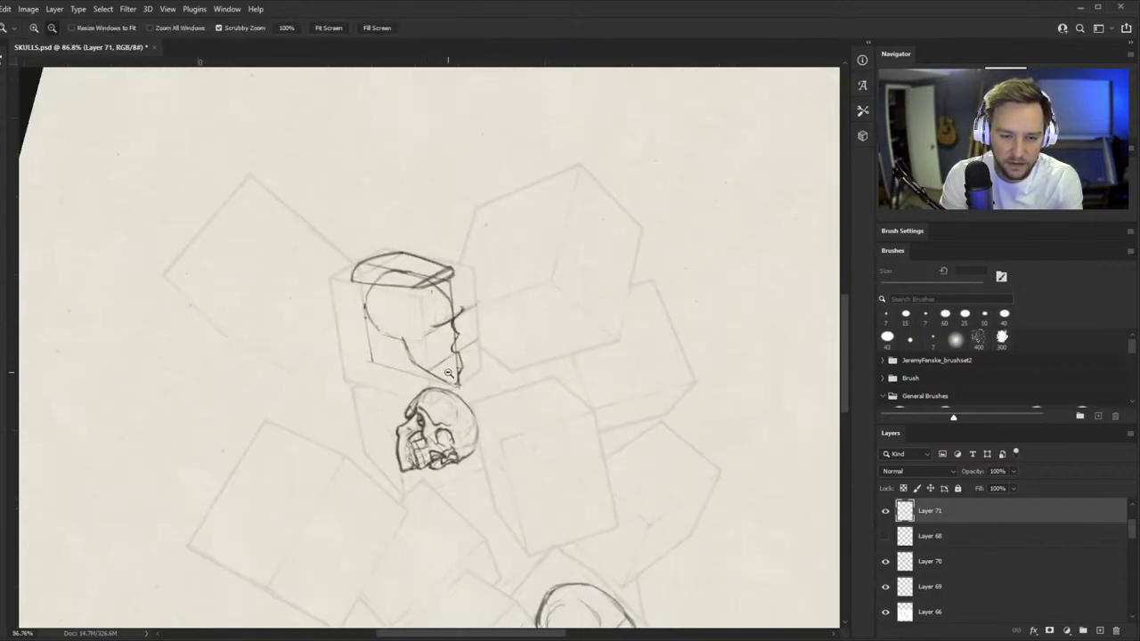
mouse_move(428, 336)
left_mouse_down()
mouse_move(492, 331)
mouse_move(456, 326)
left_mouse_up()
- Draw a thin curve down from the back end of the near side edge to the rear of the cranium
left_click_drag(281, 294, 299, 321)
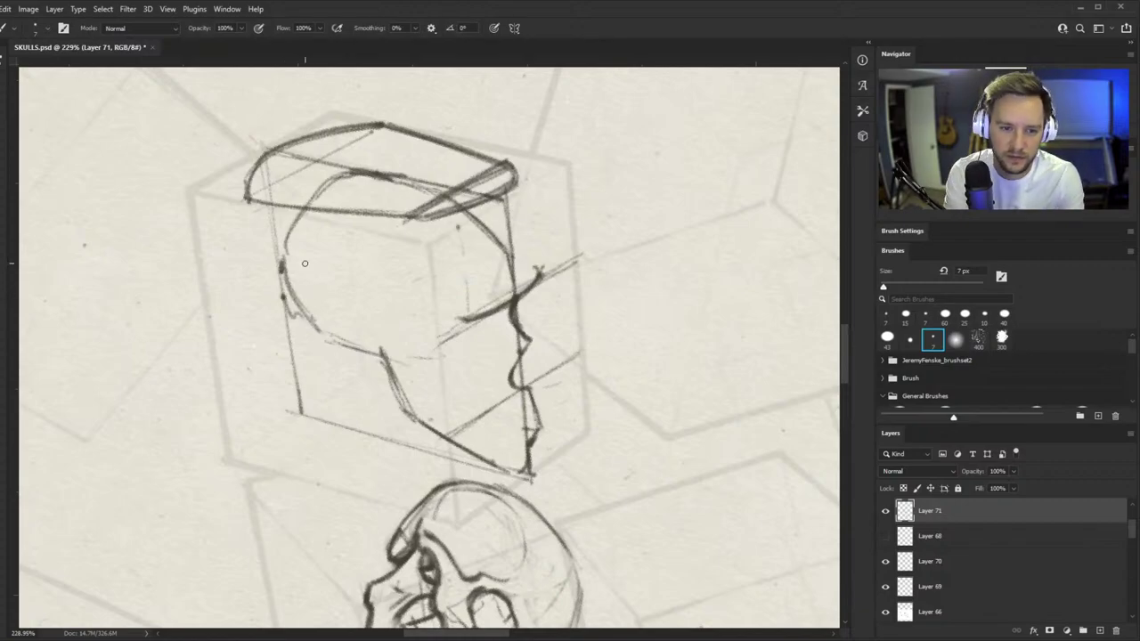
key("z")
mouse_move(443, 331)
left_mouse_down()
mouse_move(336, 327)
mouse_move(389, 326)
left_mouse_up()
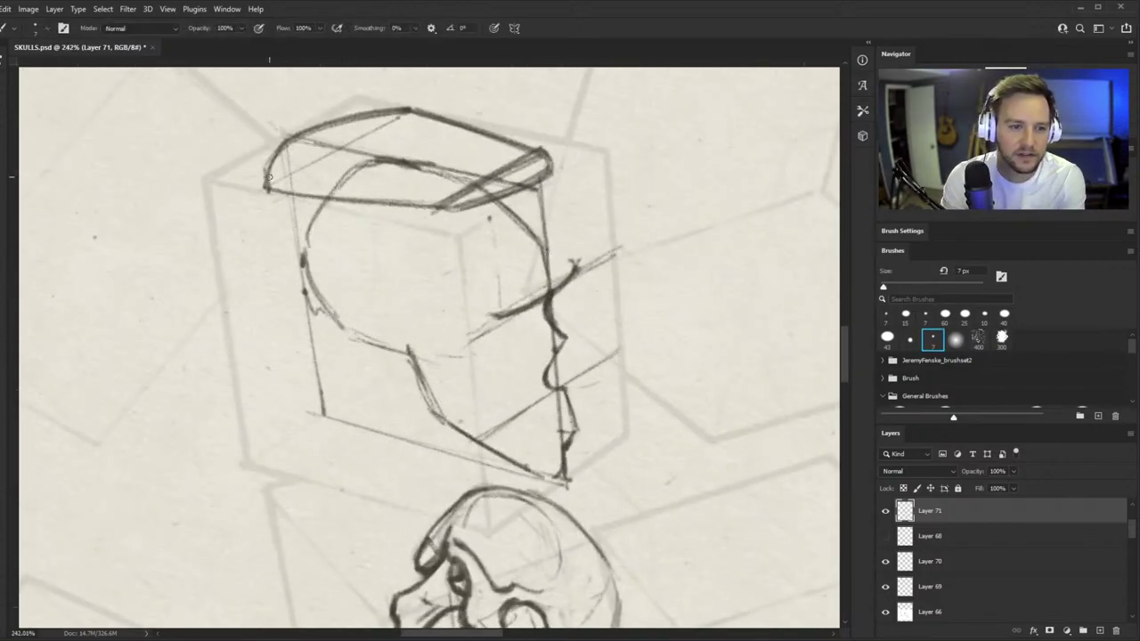
left_click_drag(275, 184, 293, 299)
left_click_drag(281, 242, 301, 315)
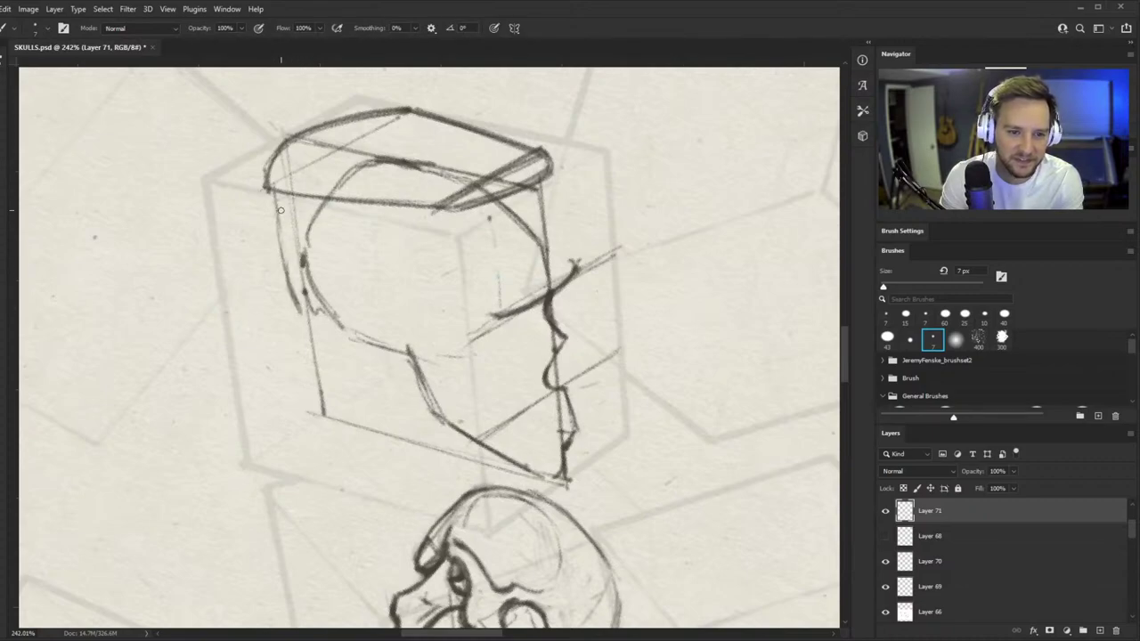
- Build up a bold rear cranium outline curving from the crown down past the back of the profile
mouse_move(344, 171)
left_mouse_down()
mouse_move(292, 238)
mouse_move(290, 276)
left_mouse_up()
left_click_drag(311, 217, 298, 312)
left_click_drag(302, 232, 296, 312)
left_click_drag(328, 201, 287, 272)
left_click_drag(361, 170, 288, 257)
left_click_drag(336, 188, 290, 270)
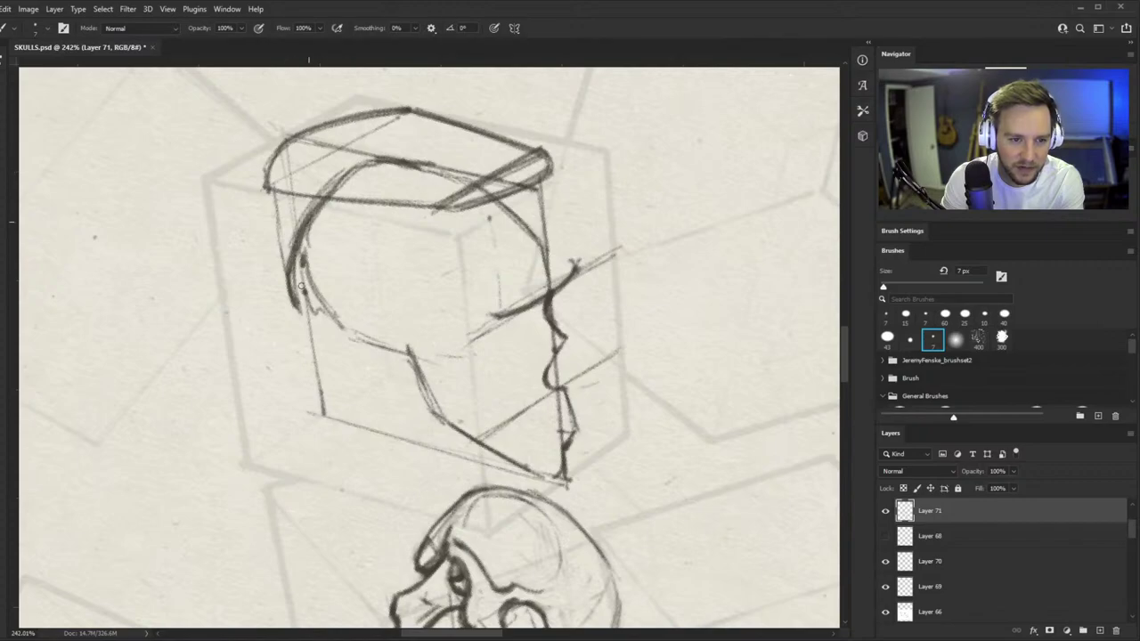
- Extend the bold rear cranium outline downward and forward to the base of the skull
key("z")
left_click_drag(356, 311, 395, 275)
left_click_drag(272, 271, 308, 360)
left_click_drag(270, 306, 341, 398)
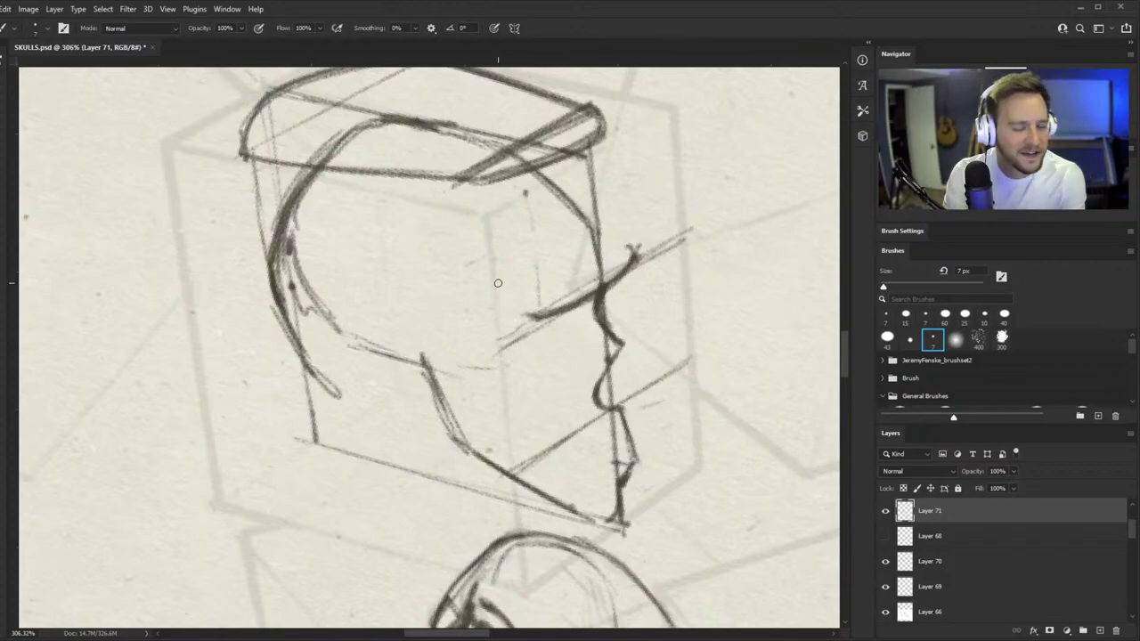
key("z")
left_click_drag(423, 357, 359, 424)
left_click_drag(460, 364, 477, 381)
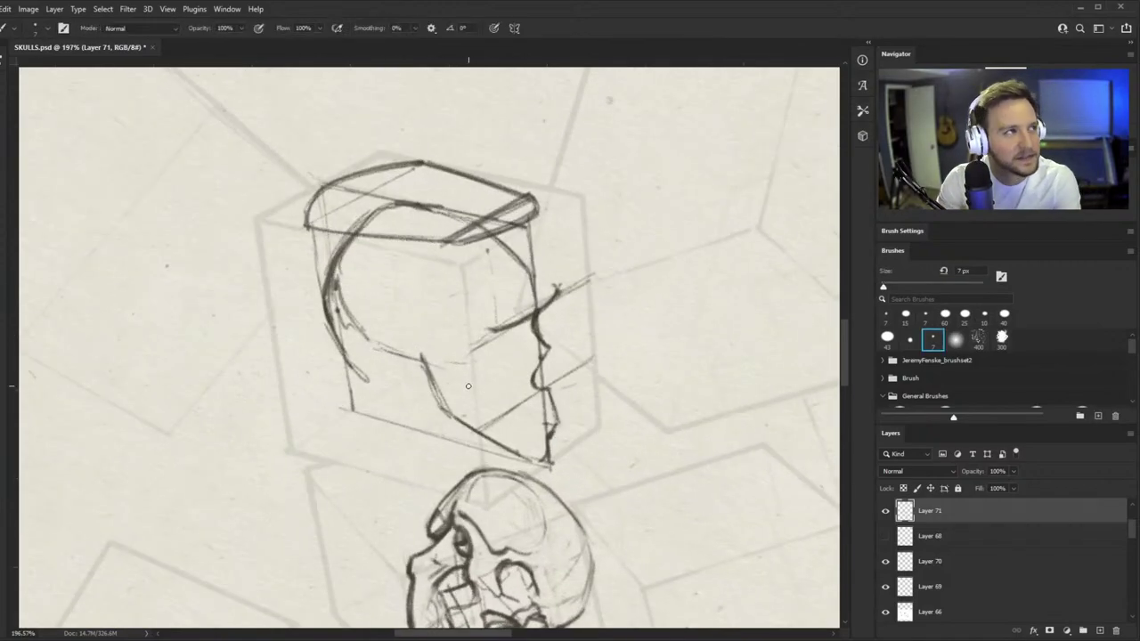
- Sketch a thin guide from the skull's base toward the jaw and draw a bold curve rounding the underside of the chin
key("z")
left_click(468, 386)
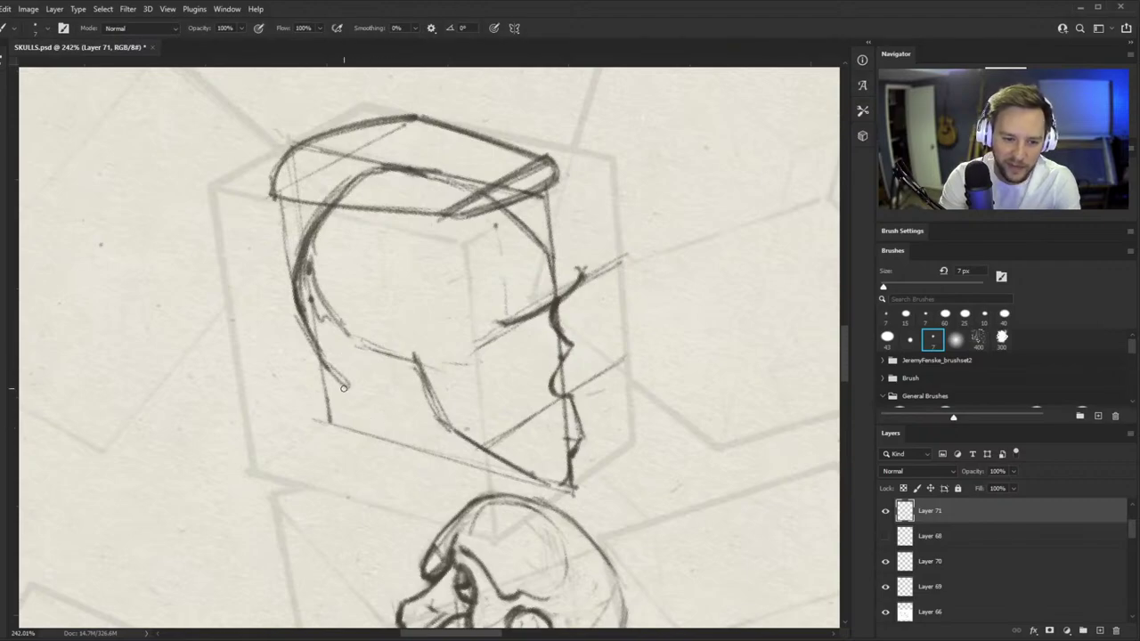
key("z")
left_click(572, 472)
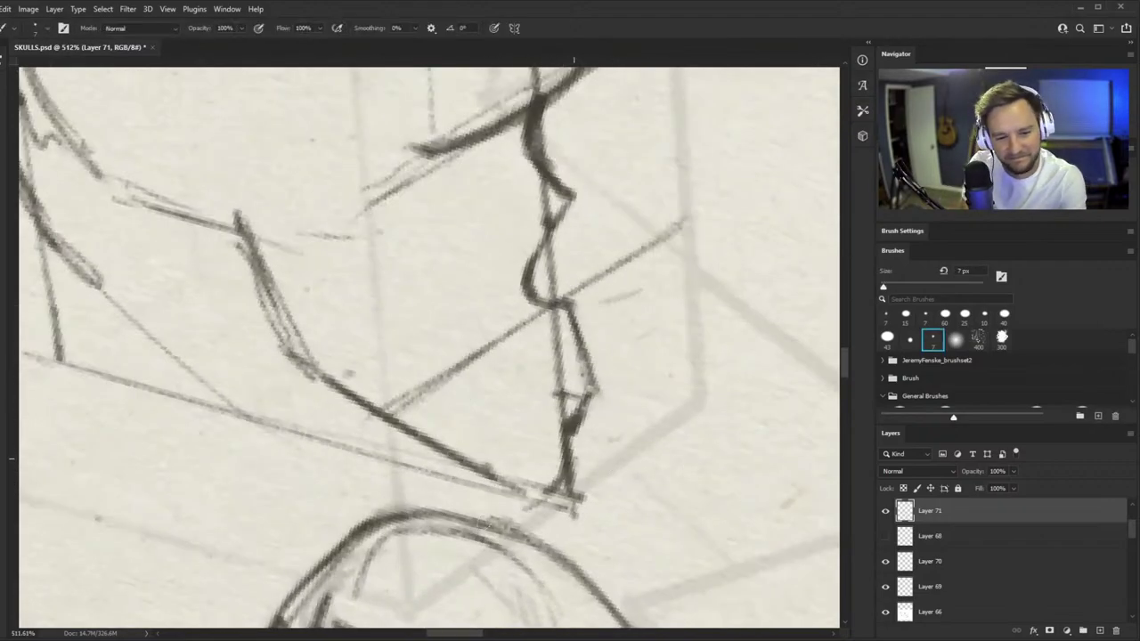
mouse_move(574, 459)
left_mouse_down()
mouse_move(464, 530)
mouse_move(530, 449)
left_mouse_up()
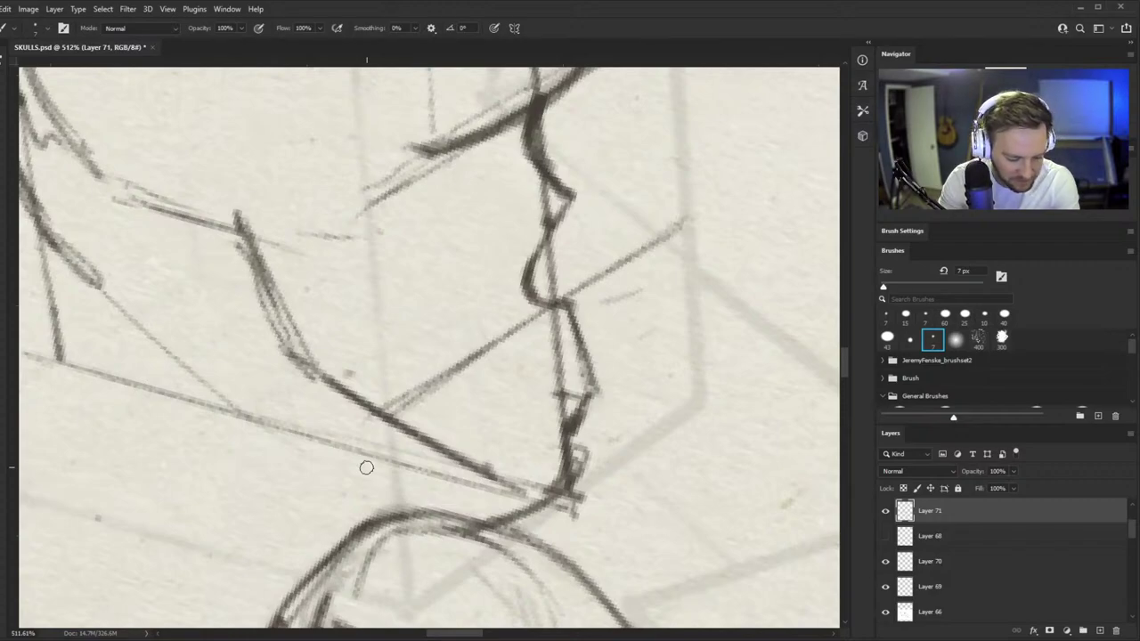
key("z")
left_click_drag(450, 399, 357, 396)
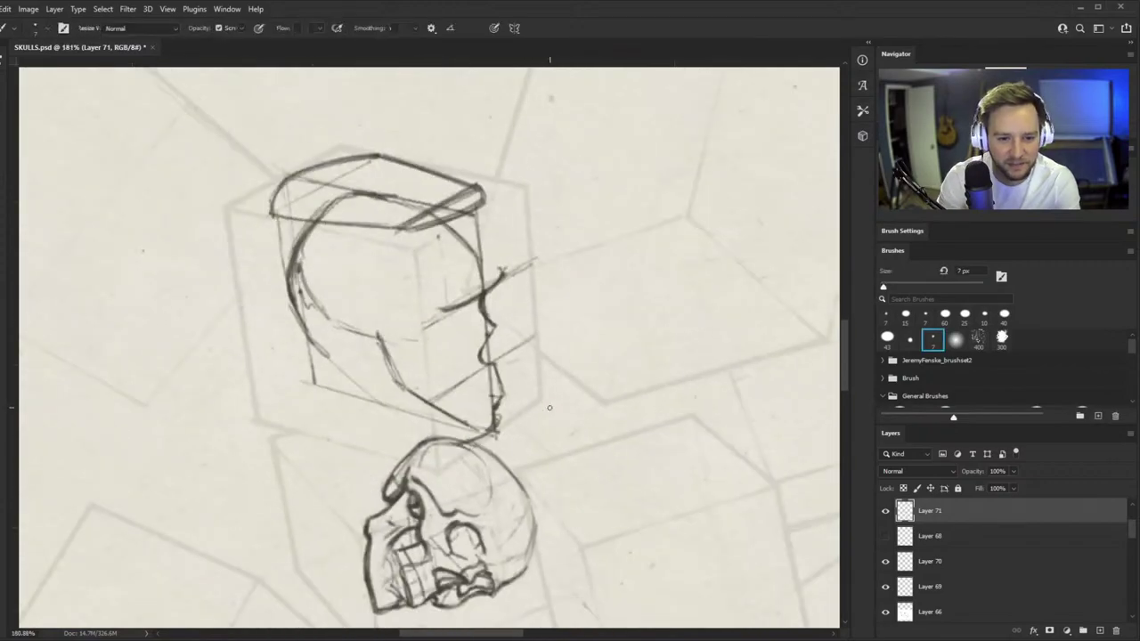
left_click_drag(436, 367, 450, 321)
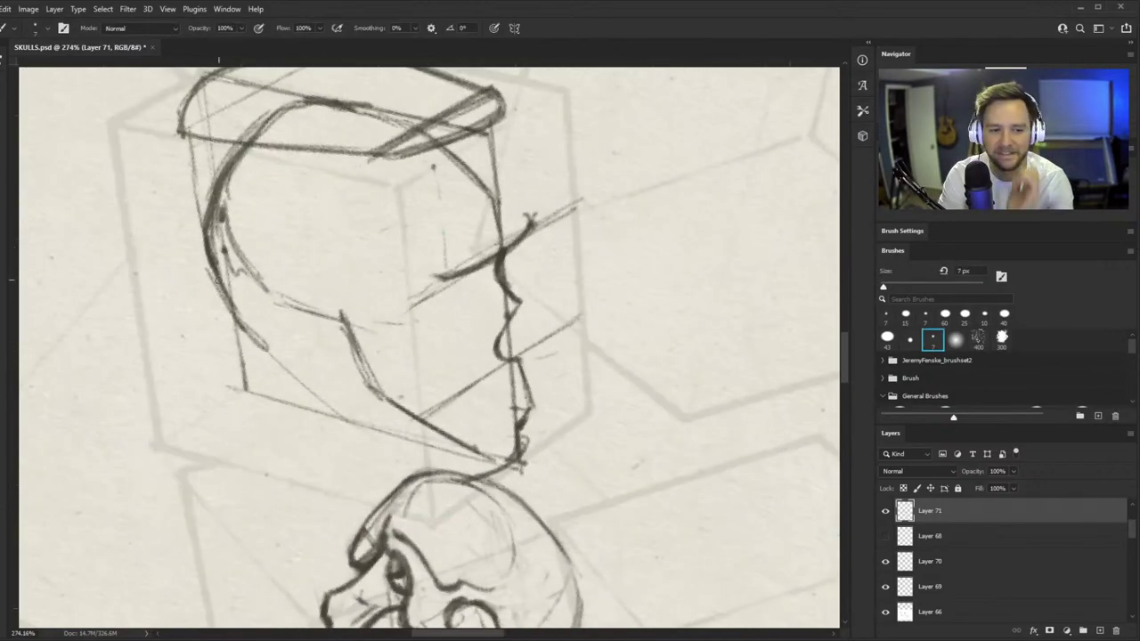
- Draw a thin perspective guideline from the box's back edge across the lower cranium and through the jaw
left_click_drag(114, 290, 226, 317)
left_click_drag(299, 336, 455, 369)
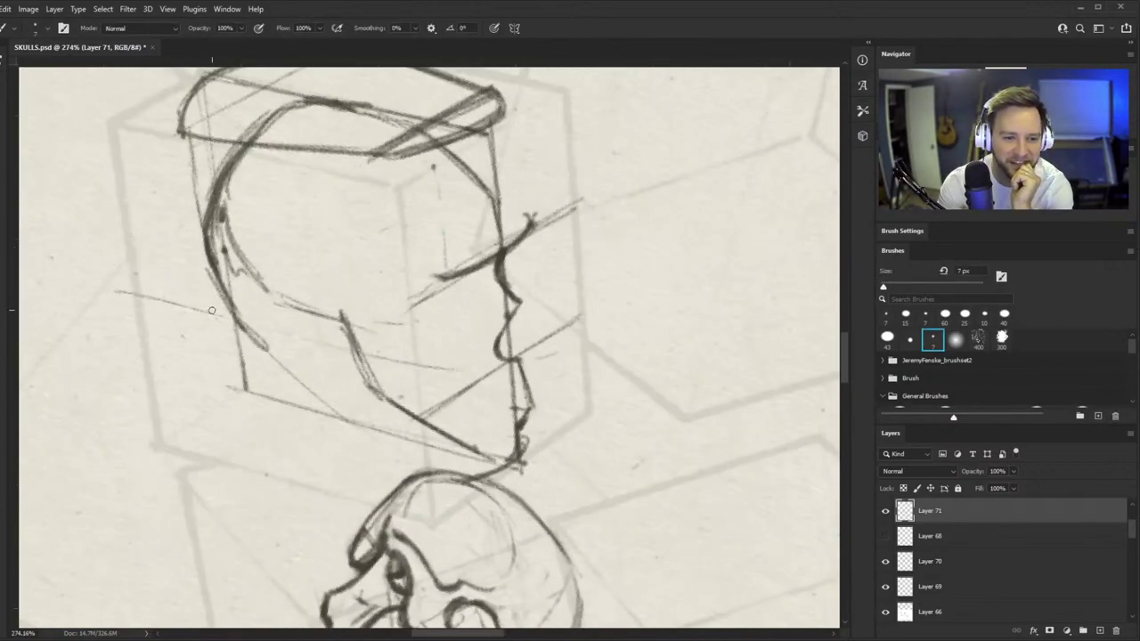
left_click_drag(132, 290, 212, 310)
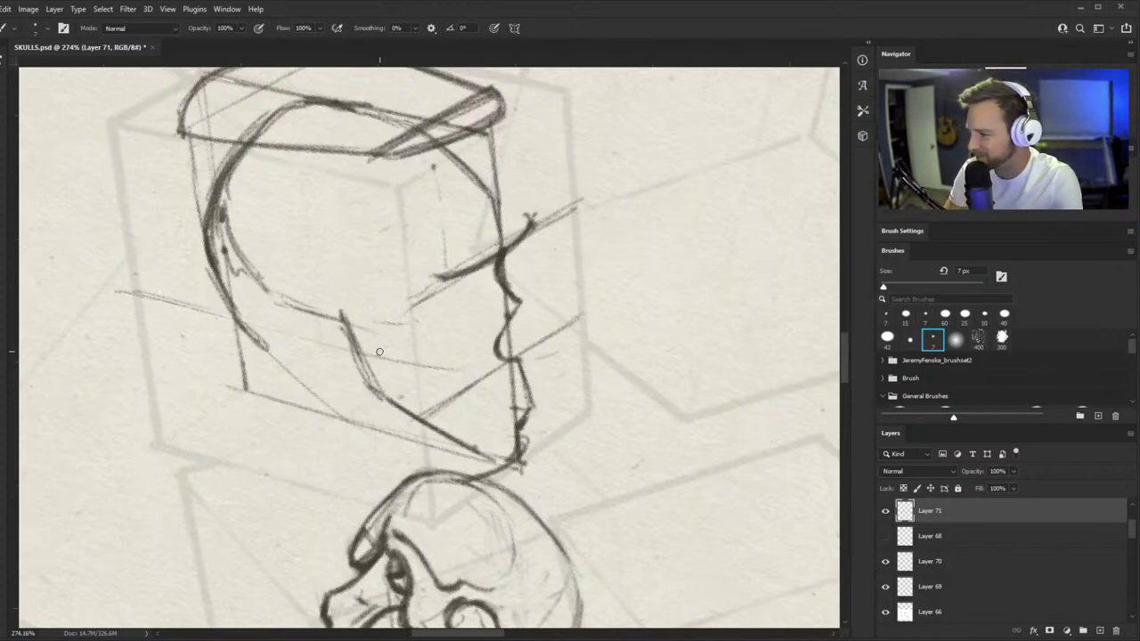
left_click_drag(367, 351, 285, 353)
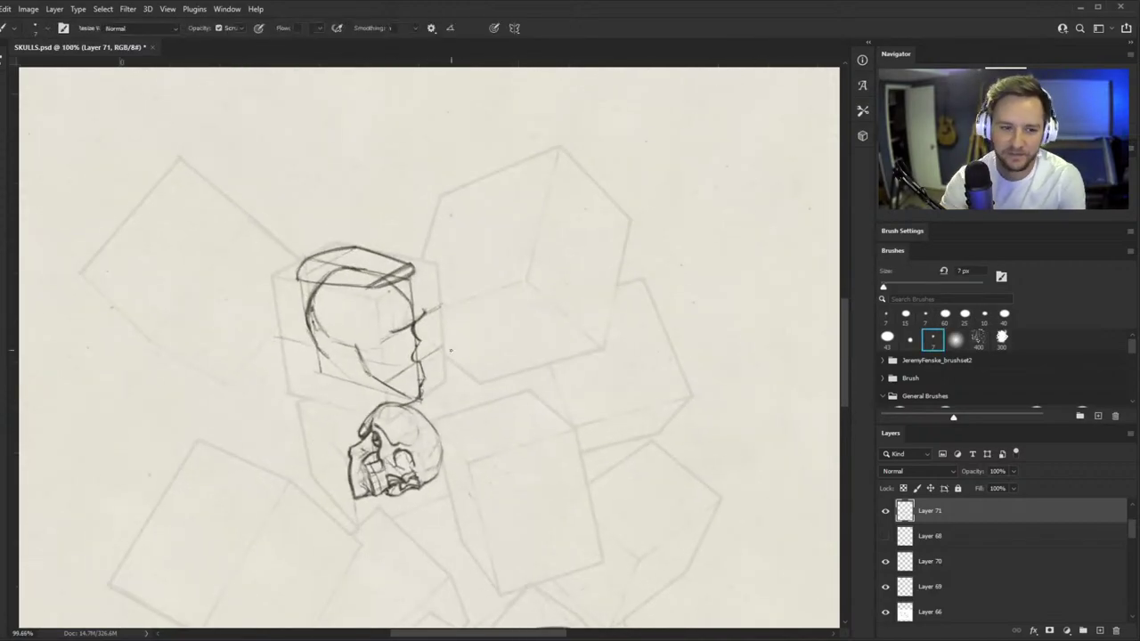
left_click_drag(392, 303, 446, 307)
- Draw the cranium's slanted base line from the lower back of the skull up toward the temple
left_click_drag(262, 408, 340, 356)
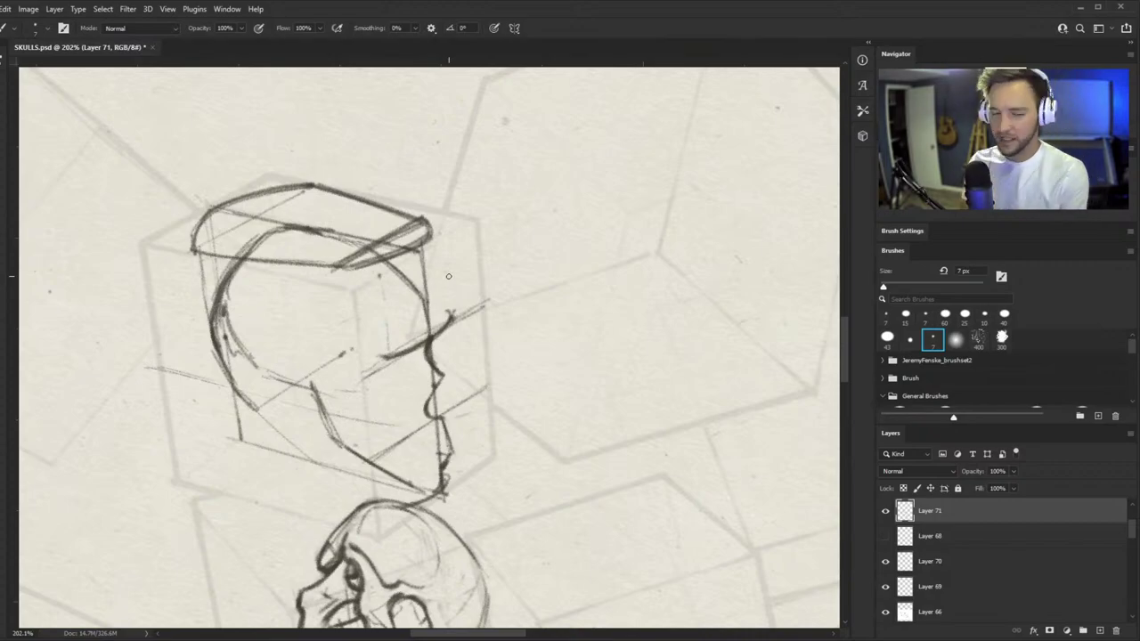
key("alt+space")
left_click_drag(343, 395, 365, 383)
mouse_move(370, 330)
left_mouse_down()
mouse_move(312, 343)
mouse_move(380, 345)
left_mouse_up()
mouse_move(252, 395)
left_mouse_down()
mouse_move(360, 327)
mouse_move(296, 306)
left_mouse_up()
key("alt+space")
key("alt+space")
left_click_drag(345, 384, 305, 333)
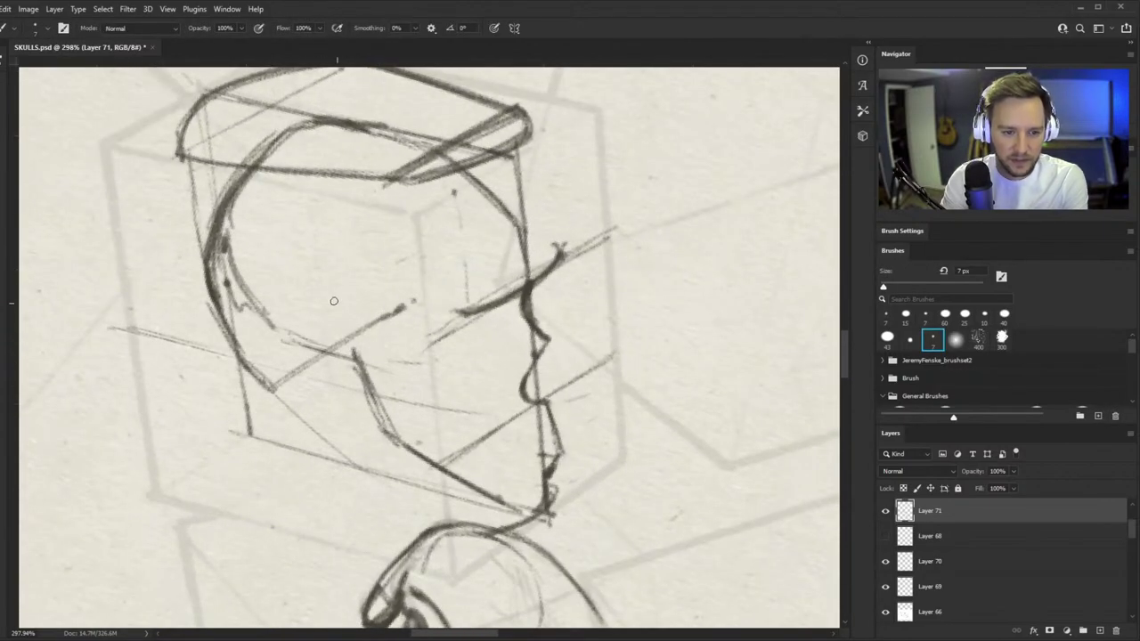
- Sketch a faint circle around the rear half of the slanted base line, behind the jaw
left_click_drag(340, 447, 273, 392)
mouse_move(307, 305)
left_mouse_down()
mouse_move(318, 422)
mouse_move(367, 351)
left_mouse_up()
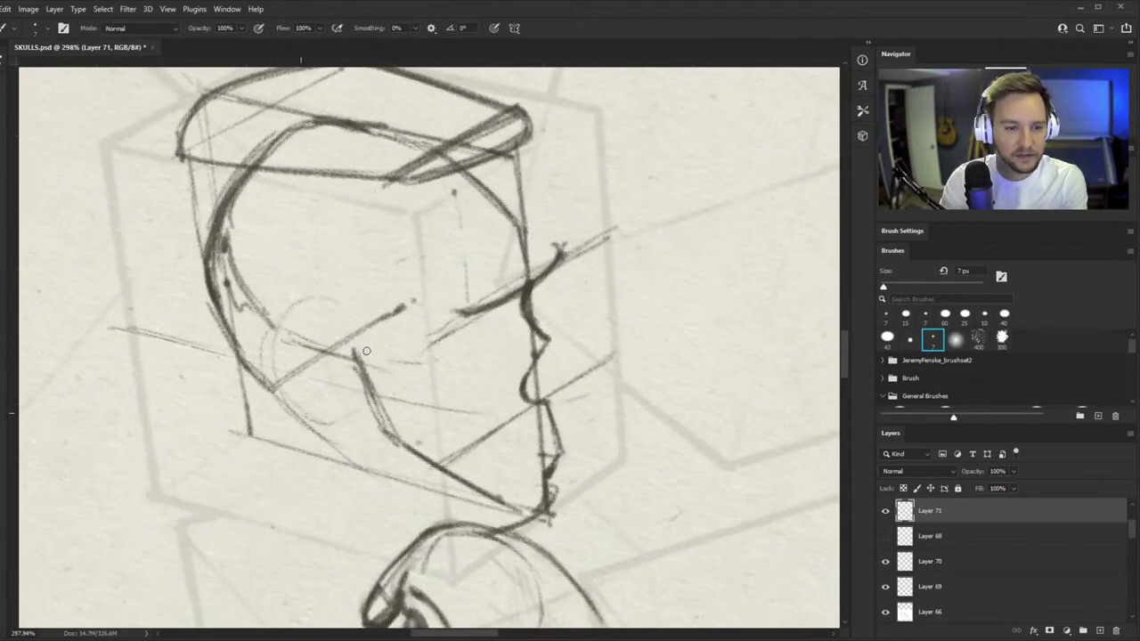
left_click_drag(262, 346, 276, 338)
- Draw the near side of the jaw, with a bold ramus down to the jaw corner and a lower edge to the chin
key("alt+space")
mouse_move(373, 390)
left_mouse_down()
mouse_move(330, 374)
mouse_move(363, 352)
mouse_move(334, 426)
left_mouse_up()
key("alt+space")
left_click_drag(313, 351, 339, 426)
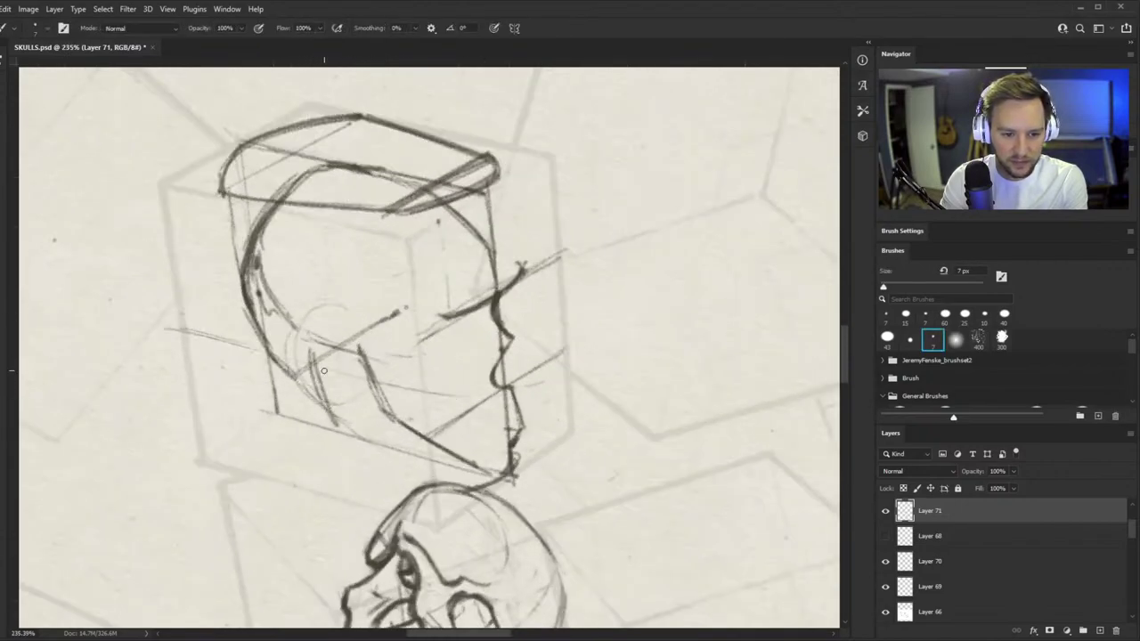
key("ctrl+z")
key("ctrl+z")
left_click_drag(322, 360, 338, 428)
mouse_move(325, 358)
left_mouse_down()
mouse_move(347, 445)
mouse_move(469, 490)
left_mouse_up()
left_click_drag(344, 436, 481, 488)
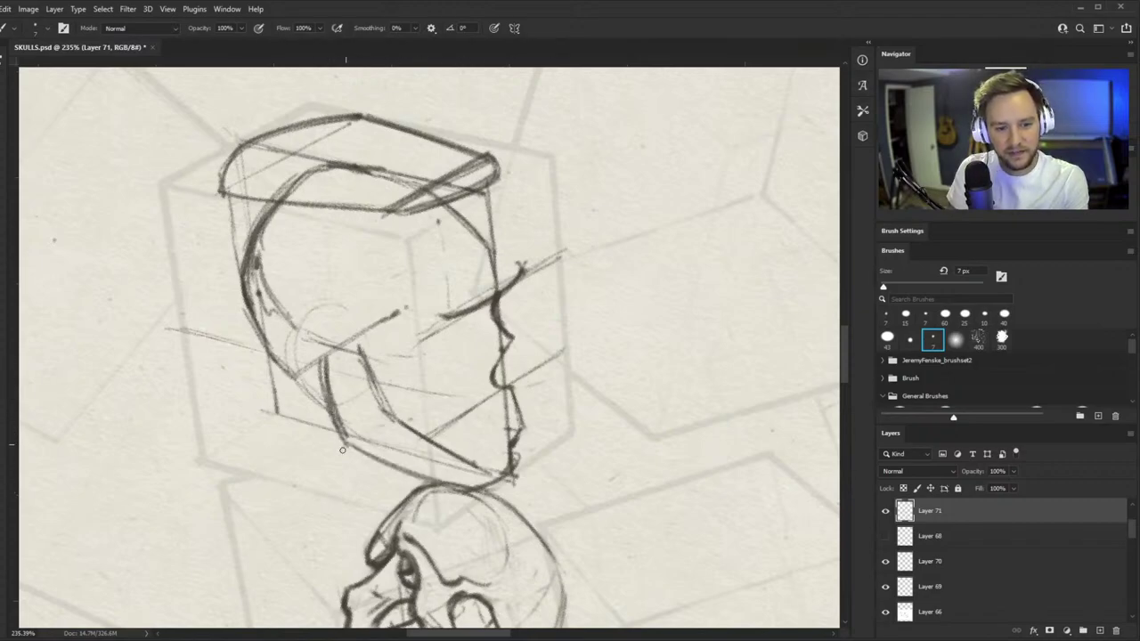
- Add a thin width guide from the jaw corner, a curve for the mouth area down to the chin, and a cheek curve below the brow
mouse_move(345, 447)
left_mouse_down()
mouse_move(443, 386)
mouse_move(501, 469)
mouse_move(467, 488)
mouse_move(506, 449)
left_mouse_up()
mouse_move(459, 387)
left_mouse_down()
mouse_move(482, 412)
mouse_move(499, 476)
left_mouse_up()
mouse_move(422, 330)
left_mouse_down()
mouse_move(438, 390)
mouse_move(423, 372)
mouse_move(450, 319)
left_mouse_up()
key("ctrl+alt+space")
key("ctrl+alt+space")
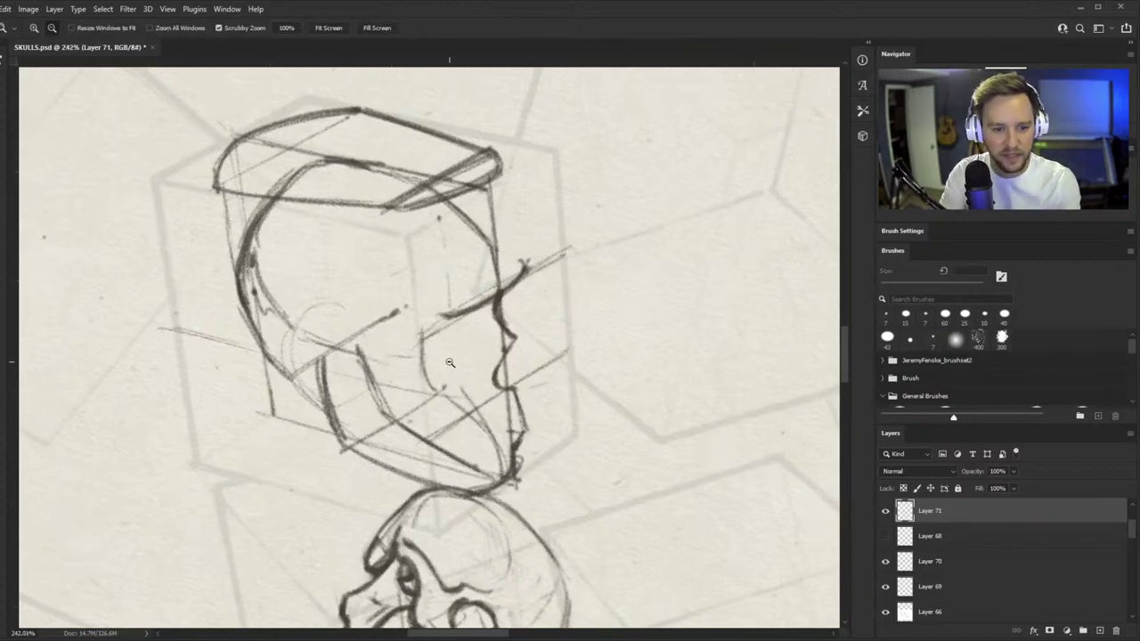
mouse_move(444, 389)
left_mouse_down()
mouse_move(384, 445)
mouse_move(420, 359)
left_mouse_up()
key("b")
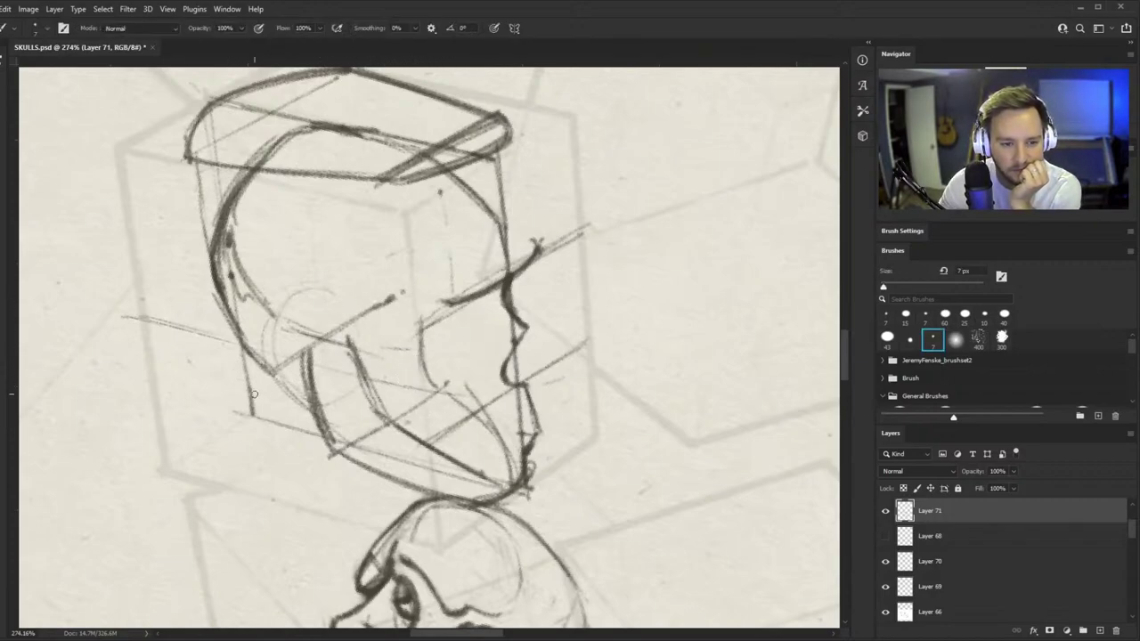
mouse_move(246, 348)
left_mouse_down()
mouse_move(280, 387)
mouse_move(296, 384)
mouse_move(277, 365)
left_mouse_up()
key("ctrl+alt+space")
left_click_drag(496, 372, 509, 358)
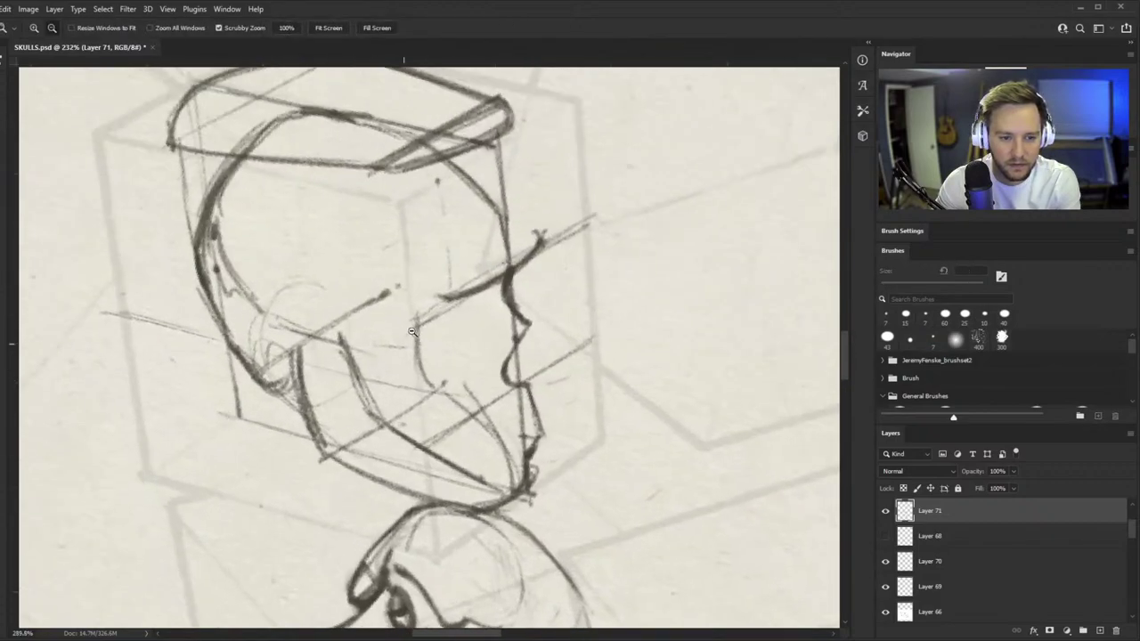
key("ctrl+z")
key("ctrl+z")
key("ctrl+z")
- Examine the skull construction as a whole beside the finished skull and the neighbouring boxes
key("ctrl+alt+space")
key("alt+space")
left_click_drag(427, 348, 374, 331)
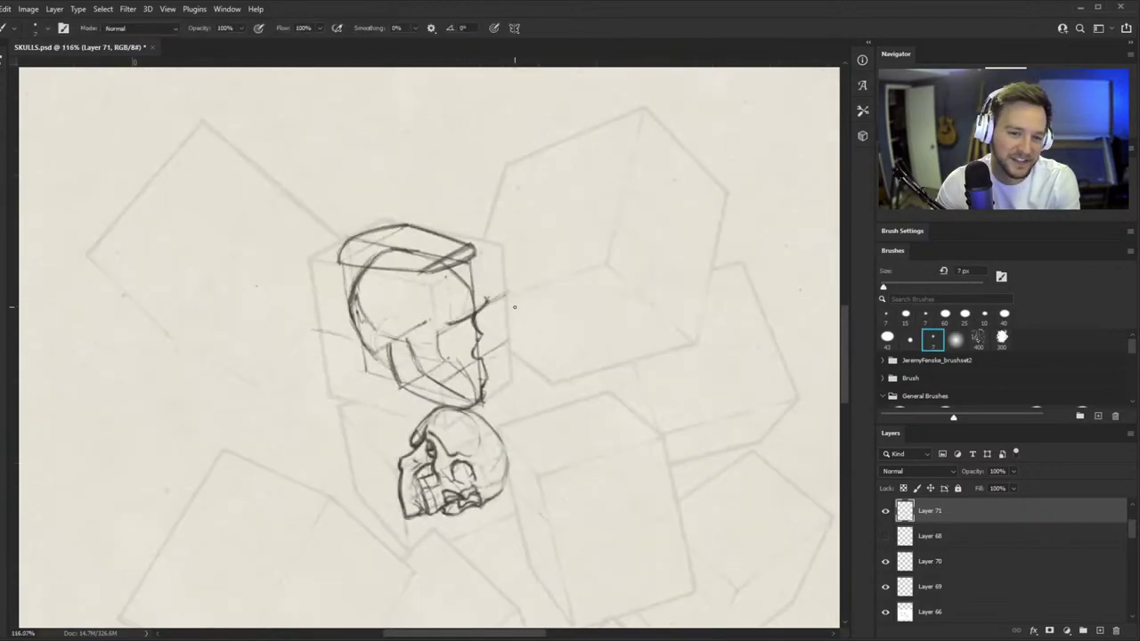
key("alt+space")
left_click_drag(472, 309, 553, 307)
key("alt+space")
left_click_drag(469, 259, 392, 258)
left_click_drag(447, 211, 488, 211)
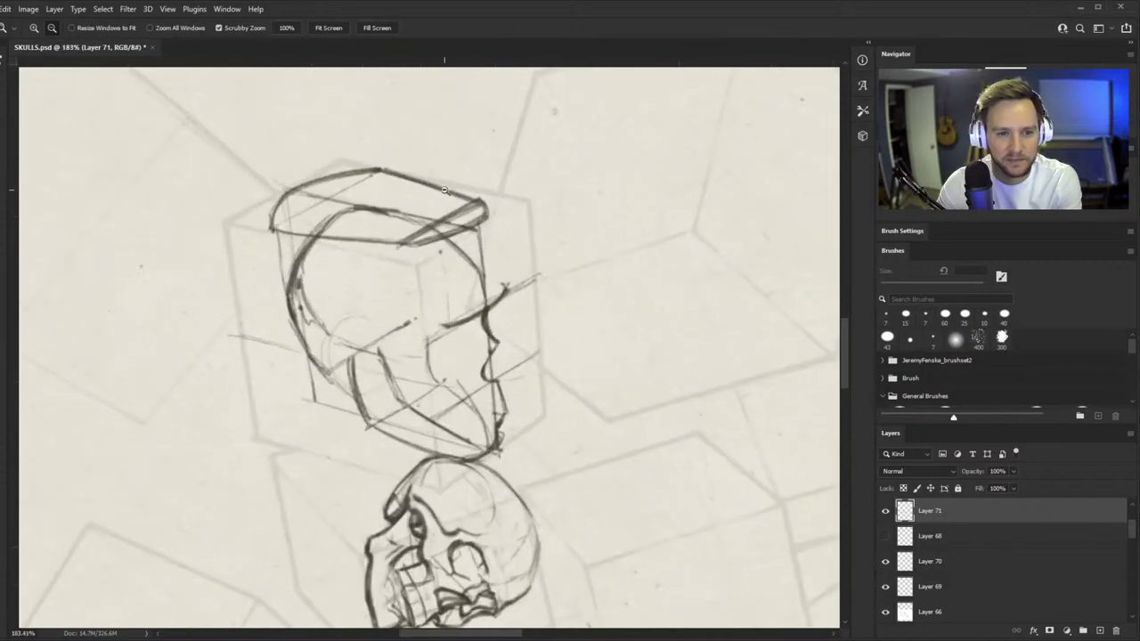
- Erase the near side edge of the top contour and fade the forehead arcs with an enlarged eraser
key("e")
left_click_drag(324, 238, 425, 248)
key("]")
key("]")
key("]")
key("]")
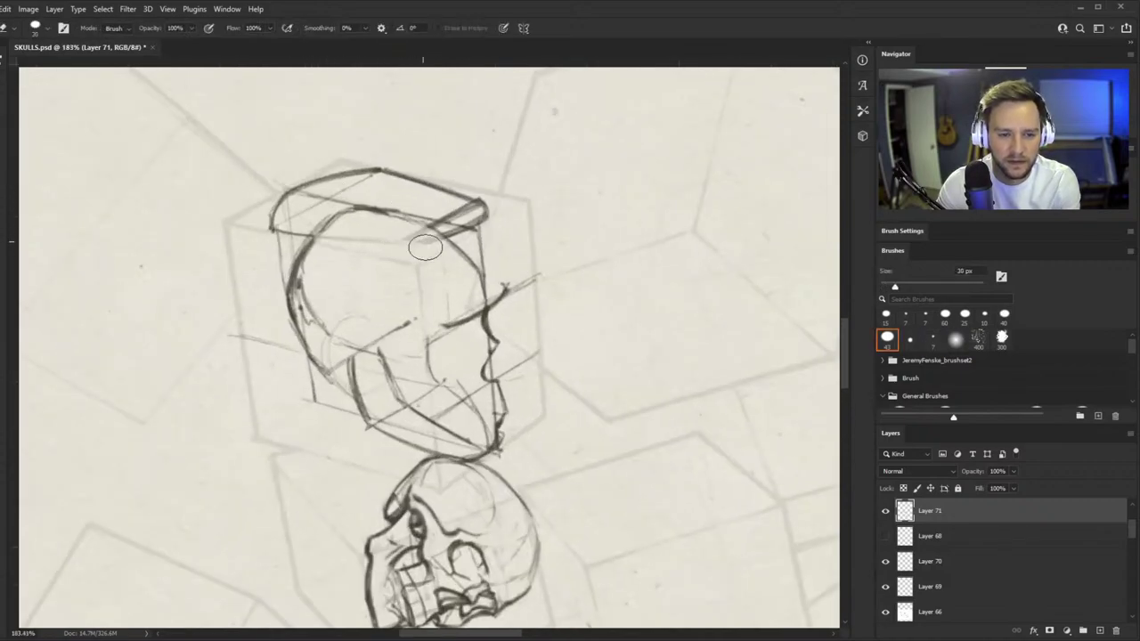
mouse_move(477, 212)
left_mouse_down()
mouse_move(463, 190)
mouse_move(454, 196)
left_mouse_up()
key("b")
- Draw the rear arc of the cranium's side plane up to the crown and close its base with a slanted line
key("alt+space")
left_click_drag(403, 263, 445, 265)
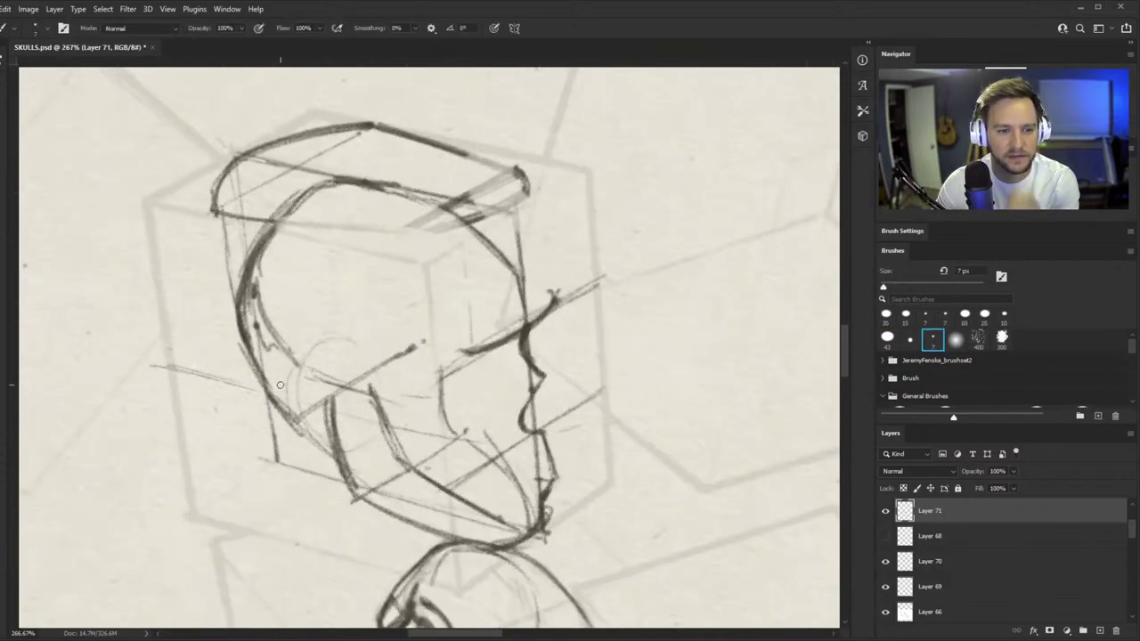
mouse_move(275, 374)
left_mouse_down()
mouse_move(277, 399)
mouse_move(301, 283)
left_mouse_up()
left_click_drag(273, 352, 308, 267)
left_click_drag(281, 305, 382, 187)
left_click_drag(299, 400, 437, 309)
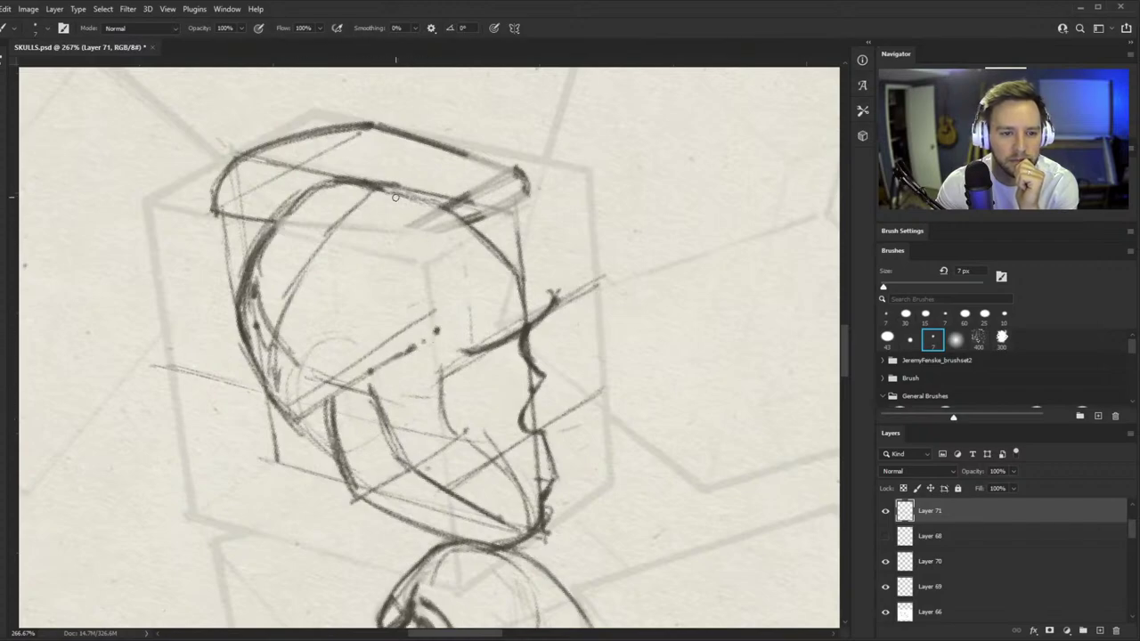
- Draw the front arc of the cranium's side plane down to the temple and a thin vertical line through its centre
mouse_move(395, 197)
left_mouse_down()
mouse_move(421, 225)
mouse_move(439, 294)
mouse_move(435, 340)
left_mouse_up()
left_click_drag(428, 224, 442, 320)
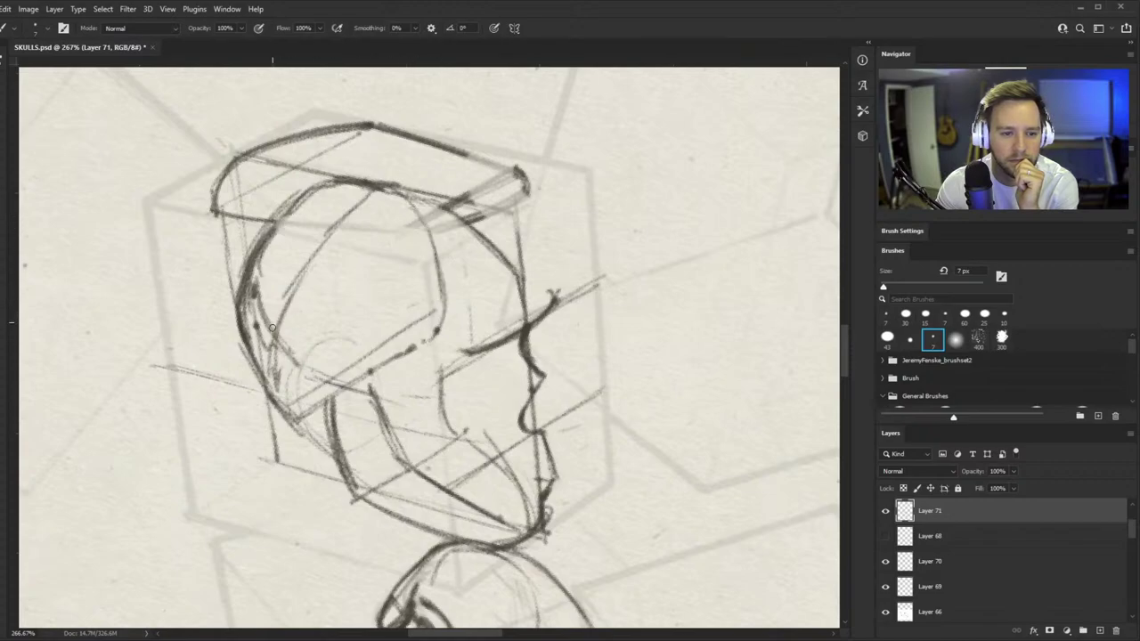
left_click_drag(374, 190, 372, 381)
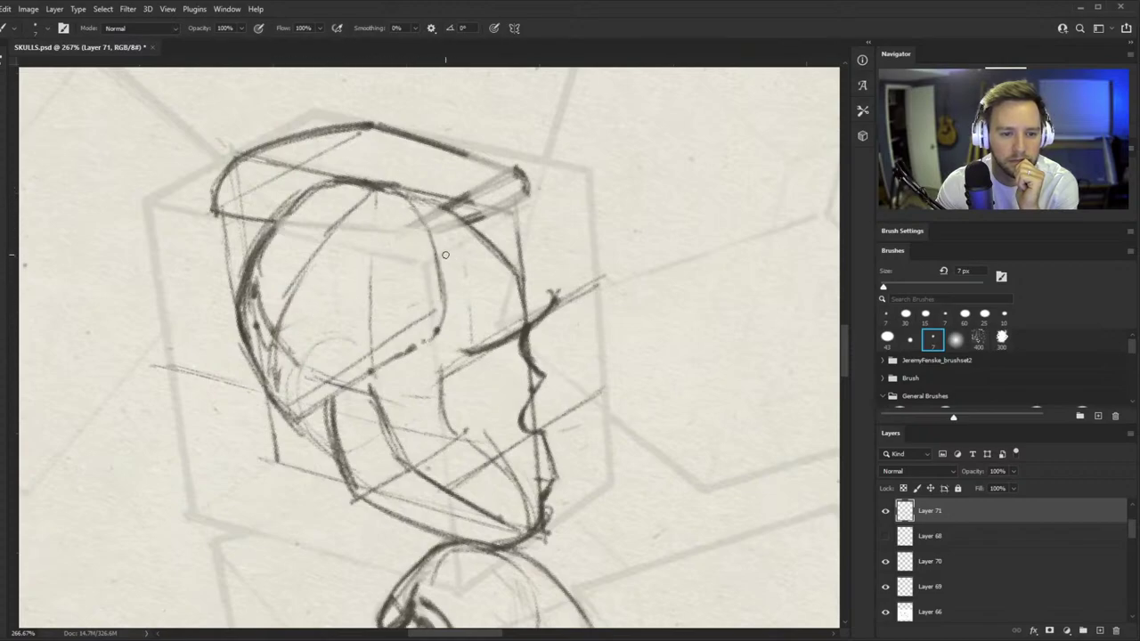
- Fade the front arc and the temple marks of the cranium's side plane with the eraser
mouse_move(395, 183)
left_mouse_down()
mouse_move(439, 326)
mouse_move(379, 460)
mouse_move(401, 456)
left_mouse_up()
key("z")
key("e")
mouse_move(441, 303)
left_mouse_down()
mouse_move(428, 357)
mouse_move(491, 256)
mouse_move(542, 224)
mouse_move(420, 222)
left_mouse_up()
key("z")
key("b")
key("e")
key("b")
key("z")
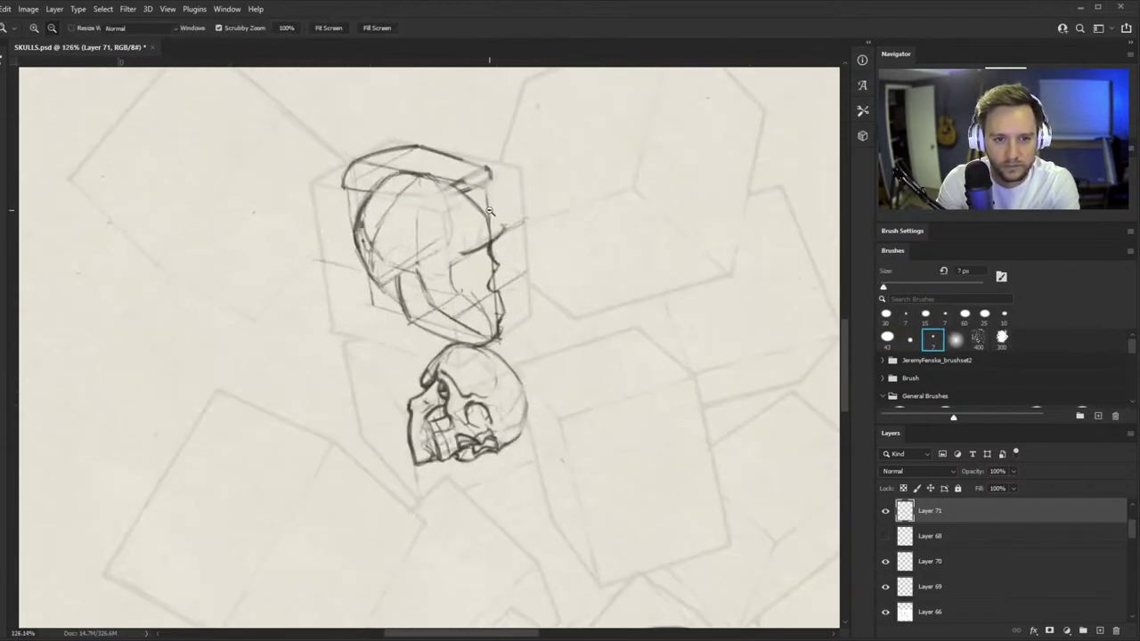
left_click_drag(464, 169, 480, 214)
key("b")
- Sketch the far-side forehead contour from the crown over the centre line down to the far end of the brow
left_click_drag(384, 164, 501, 225)
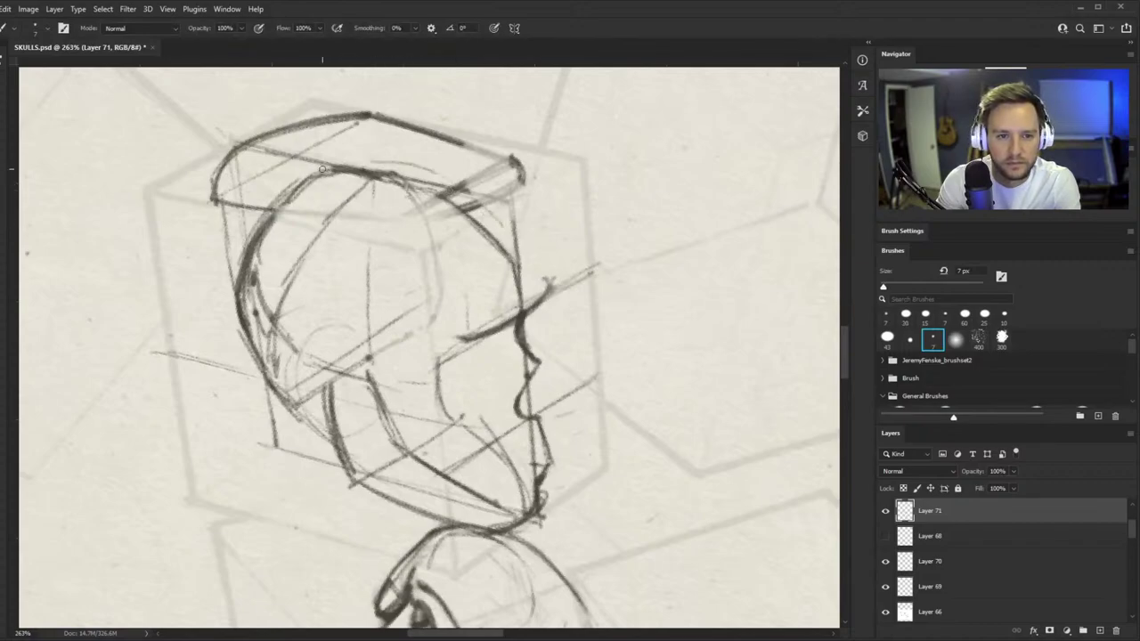
left_click_drag(318, 171, 448, 186)
left_click_drag(381, 164, 503, 225)
left_click_drag(443, 173, 527, 240)
left_click_drag(477, 183, 553, 289)
left_click_drag(536, 251, 527, 276)
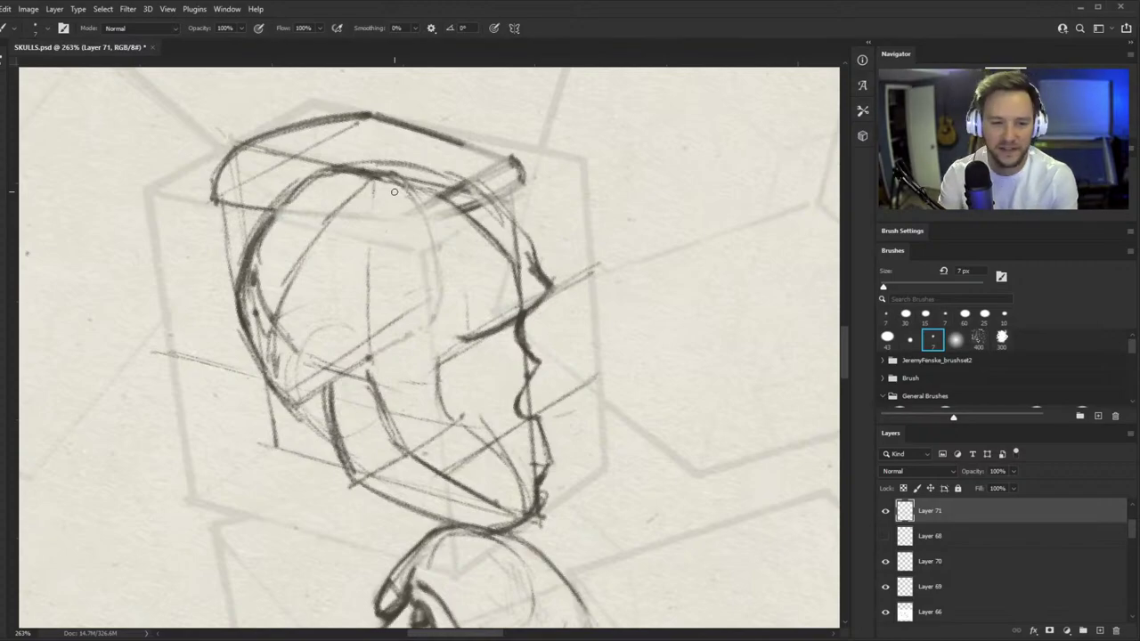
- Erase the dark far end of the brow stroke and redraw the forehead contour down to the brow guideline
key("e")
scroll(537, 247, "up", 3)
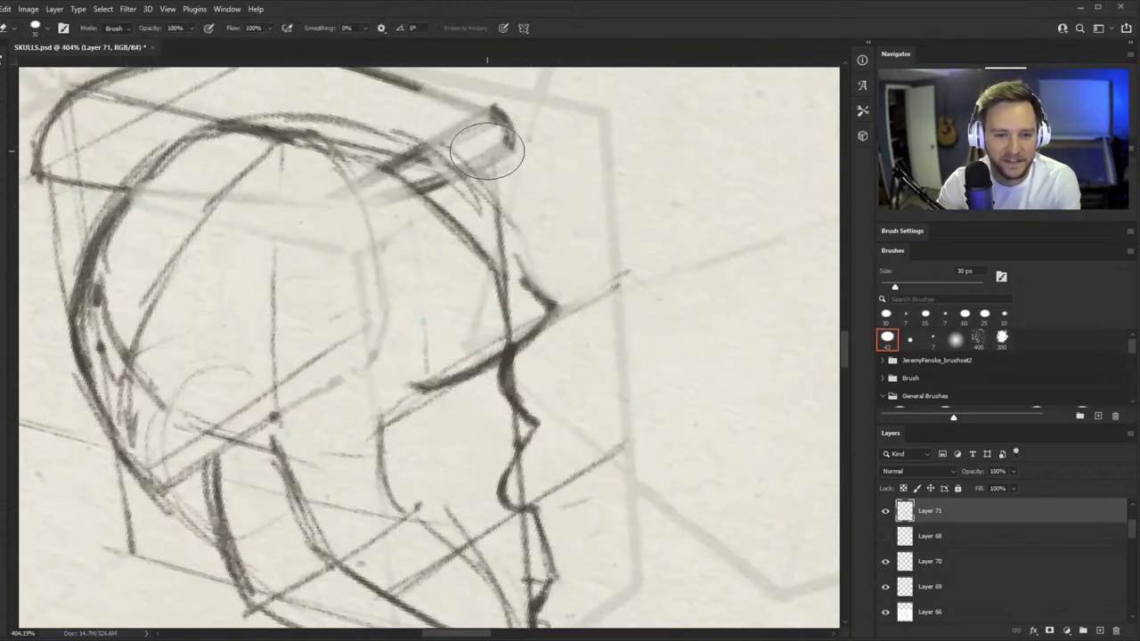
key("b")
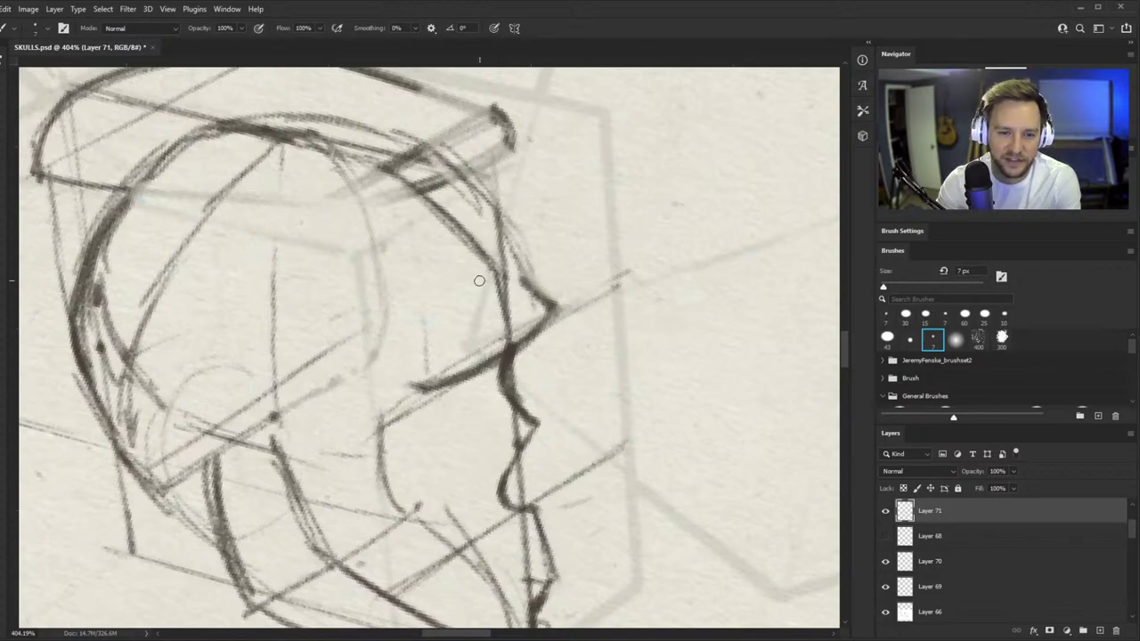
key("e")
mouse_move(570, 283)
left_mouse_down()
mouse_move(588, 315)
mouse_move(562, 275)
left_mouse_up()
key("b")
mouse_move(523, 241)
left_mouse_down()
mouse_move(531, 288)
mouse_move(553, 318)
mouse_move(438, 391)
left_mouse_up()
left_click_drag(557, 336, 597, 336)
key("e")
left_click_drag(499, 327, 524, 332)
key("b")
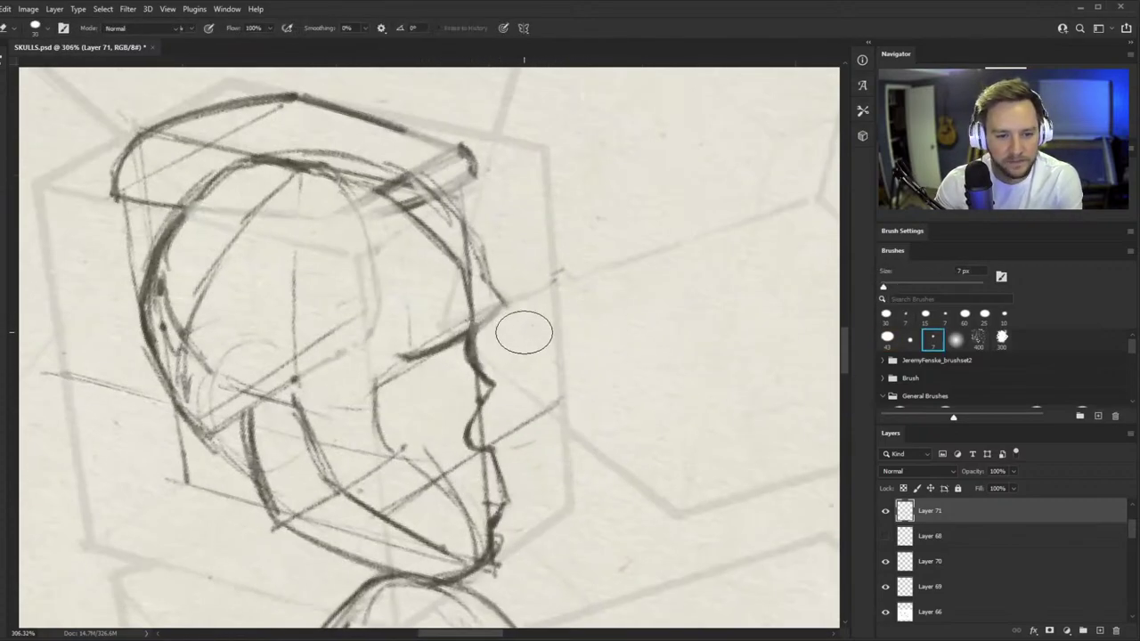
- Draw the outer edge of the near eye socket and its lower edge sloping up to the nose bridge
key("b")
scroll(524, 332, "up", 2)
mouse_move(329, 371)
left_mouse_down()
mouse_move(363, 450)
mouse_move(312, 381)
mouse_move(354, 479)
left_mouse_up()
left_click_drag(308, 387, 366, 481)
mouse_move(354, 353)
left_mouse_down()
mouse_move(356, 456)
mouse_move(332, 438)
mouse_move(367, 434)
mouse_move(327, 438)
left_mouse_up()
left_click_drag(457, 387, 510, 389)
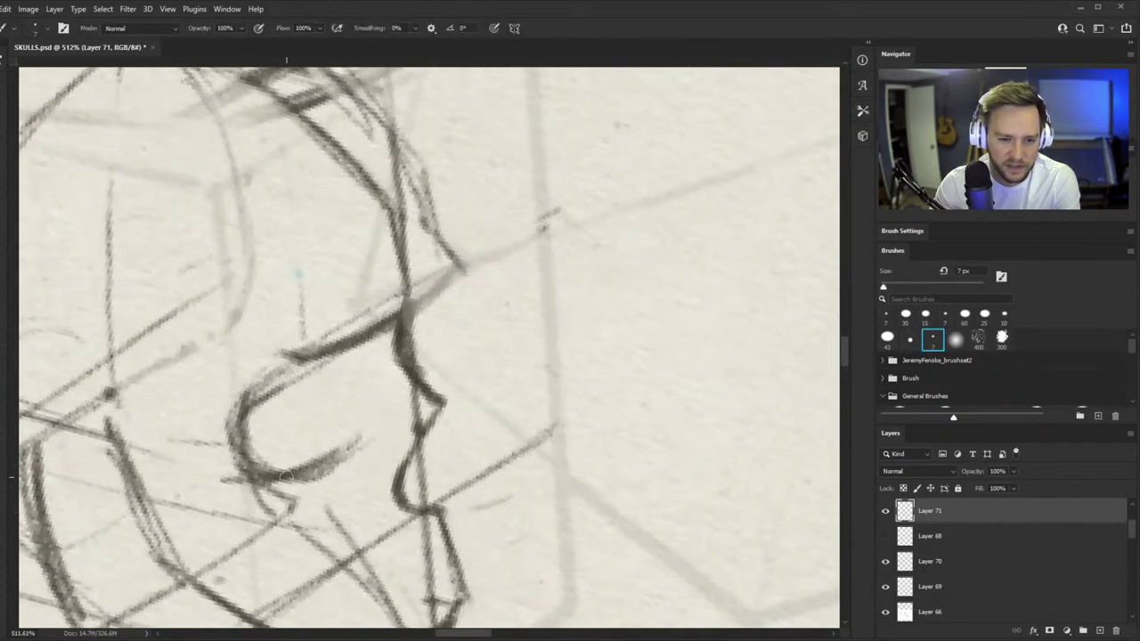
left_click_drag(287, 475, 490, 369)
left_click_drag(325, 474, 477, 376)
- Try a curved far-side edge below the brow and fade it with the eraser
mouse_move(467, 277)
left_mouse_down()
mouse_move(473, 368)
mouse_move(477, 345)
mouse_move(467, 369)
mouse_move(496, 365)
left_mouse_up()
key("ctrl+z")
key("ctrl+z")
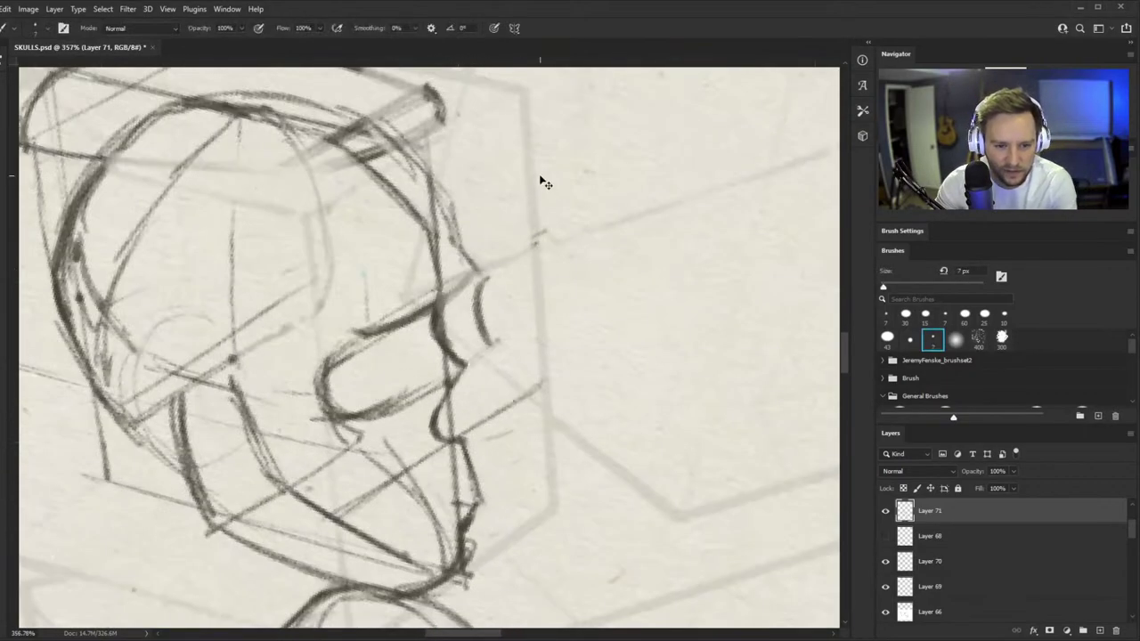
key("e")
left_click_drag(504, 303, 520, 322)
- Fade the near eye socket's lower line and darken its outer and upper edges up to the brow
key("b")
left_click_drag(444, 314, 481, 312)
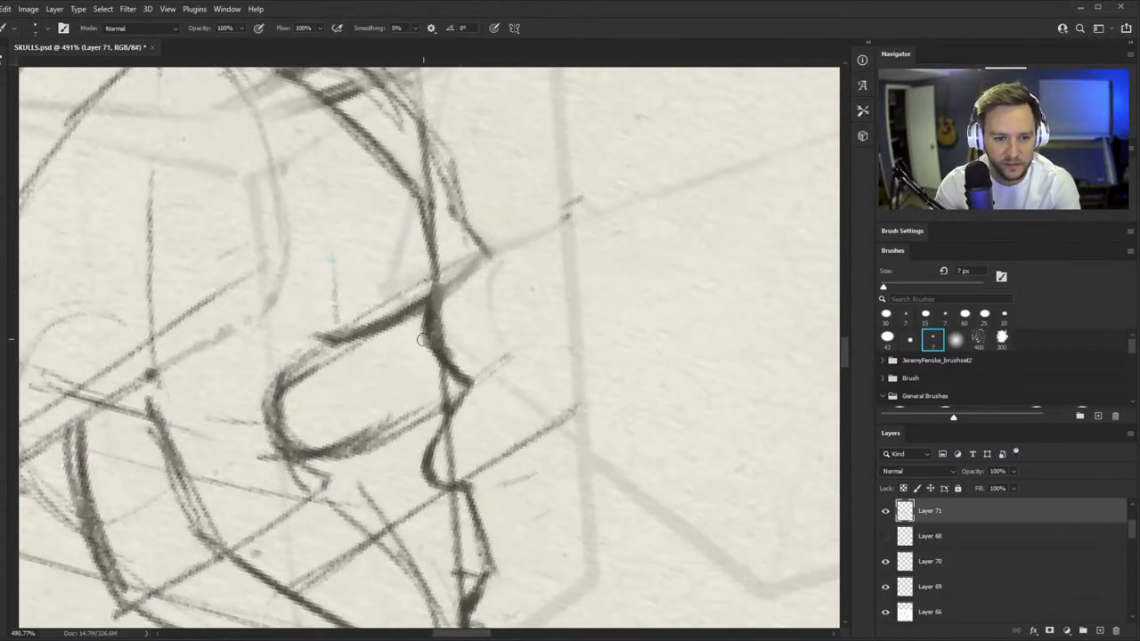
key("e")
mouse_move(329, 398)
left_mouse_down()
mouse_move(282, 427)
mouse_move(313, 365)
mouse_move(268, 425)
mouse_move(336, 344)
mouse_move(277, 405)
left_mouse_up()
key("b")
mouse_move(277, 410)
left_mouse_down()
mouse_move(300, 374)
mouse_move(347, 349)
left_mouse_up()
left_click_drag(278, 395, 328, 355)
mouse_move(400, 369)
left_mouse_down()
mouse_move(343, 374)
mouse_move(455, 330)
left_mouse_up()
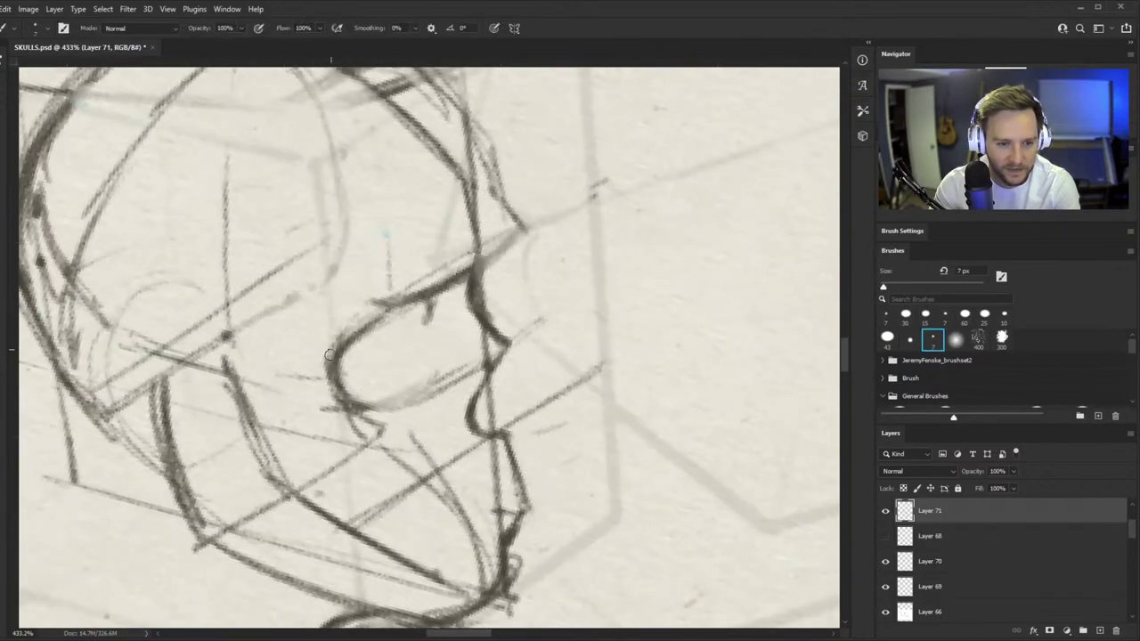
- Redraw the near eye socket's lower outer corner and its lower edge as a firm slanted stroke
key("e")
mouse_move(346, 367)
left_mouse_down()
mouse_move(377, 382)
mouse_move(344, 377)
mouse_move(380, 412)
mouse_move(397, 303)
left_mouse_up()
key("b")
left_click_drag(370, 410, 448, 376)
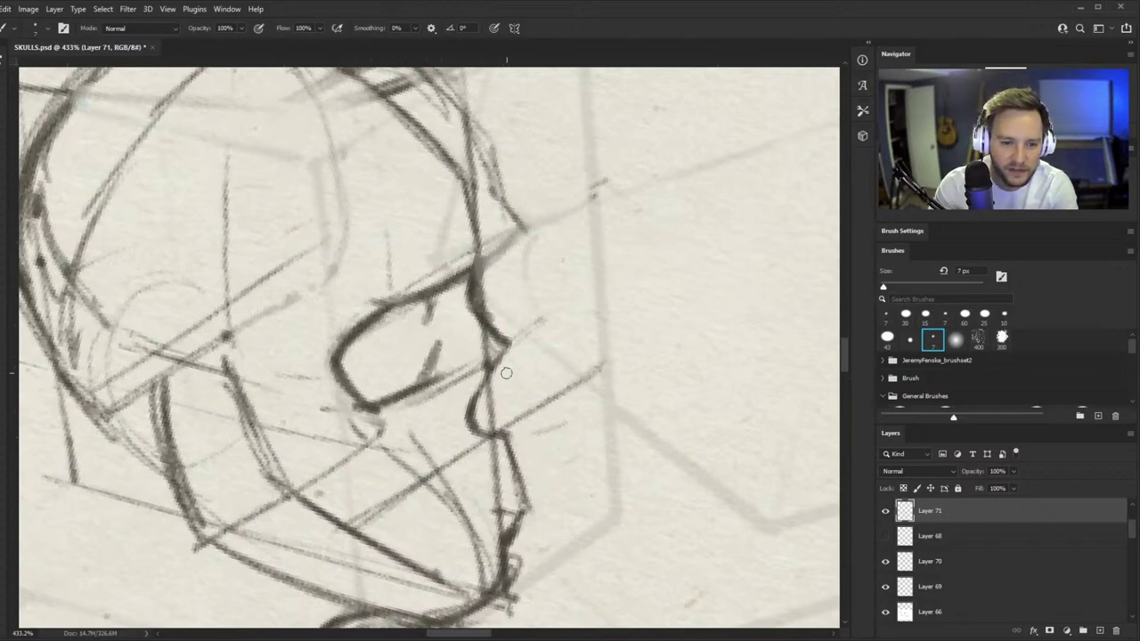
- Draw the near side of the nasal opening and the projecting muzzle planes down to the upper teeth
mouse_move(495, 352)
left_mouse_down()
mouse_move(448, 437)
mouse_move(488, 428)
left_mouse_up()
left_click_drag(472, 379, 442, 445)
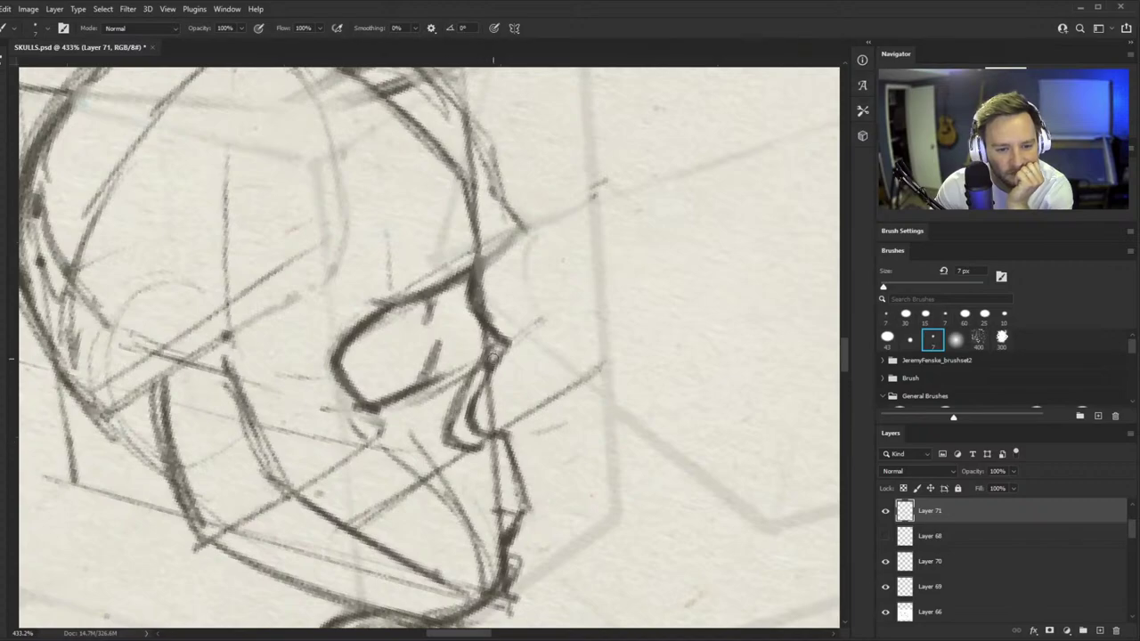
mouse_move(504, 346)
left_mouse_down()
mouse_move(494, 427)
mouse_move(509, 430)
mouse_move(489, 372)
left_mouse_up()
left_click_drag(487, 430, 427, 438)
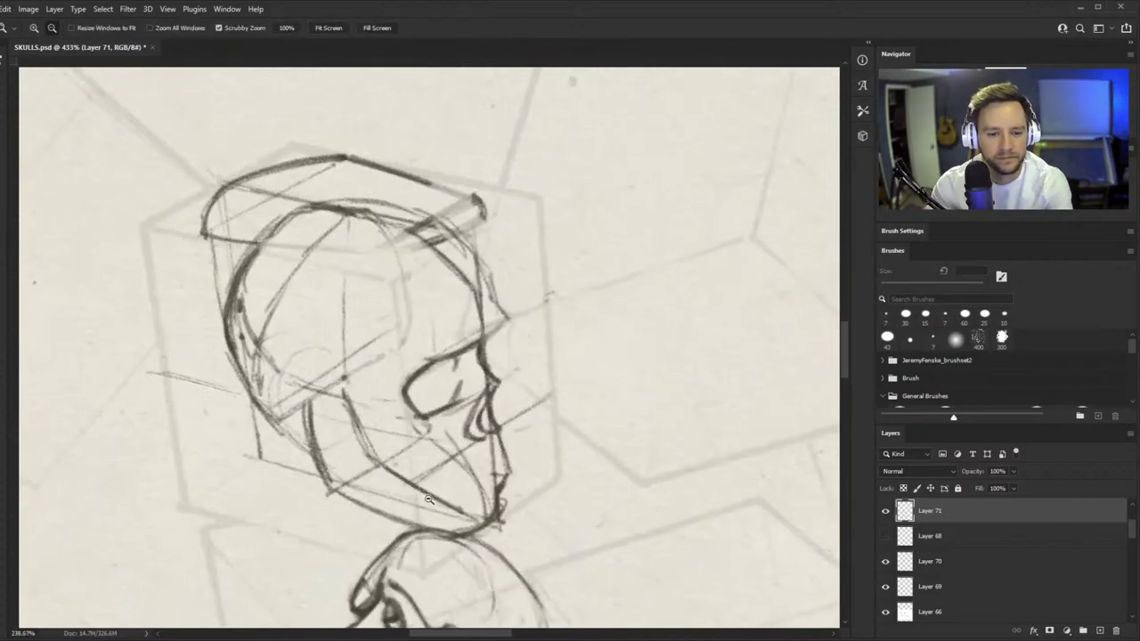
scroll(515, 437, "up", 1)
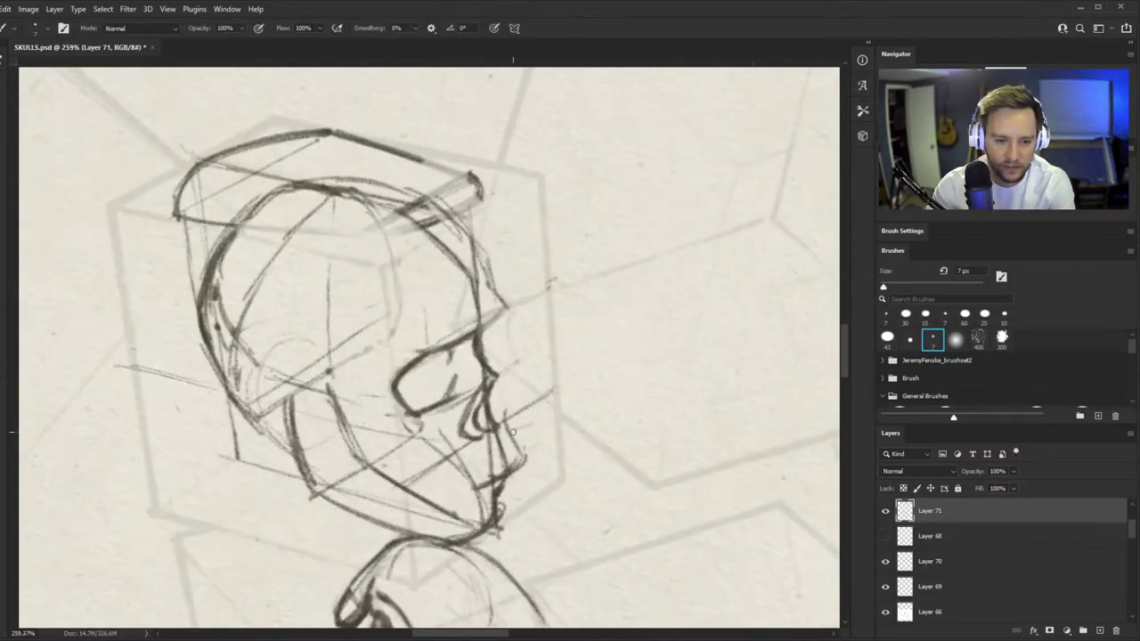
scroll(445, 435, "up", 3)
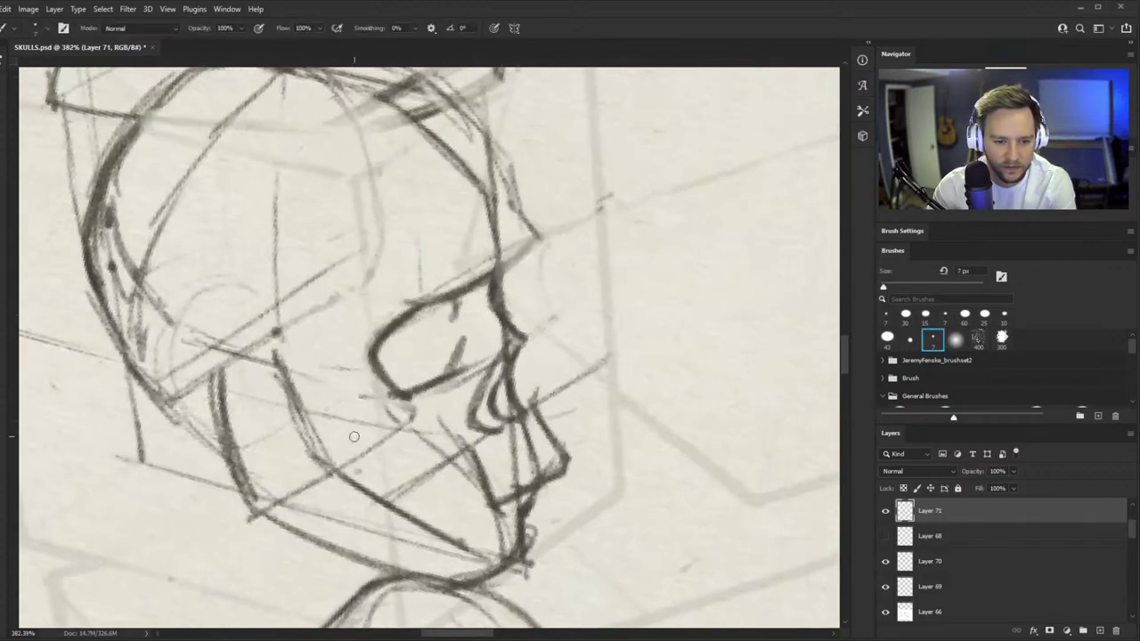
- Block in the near cheekbone with slanted lines from the jaw hinge and a vertical line below the temple
mouse_move(372, 302)
left_mouse_down()
mouse_move(378, 466)
mouse_move(219, 377)
left_mouse_up()
mouse_move(223, 380)
left_mouse_down()
mouse_move(337, 443)
mouse_move(234, 382)
left_mouse_up()
left_click_drag(237, 378, 365, 302)
left_click_drag(368, 498, 476, 433)
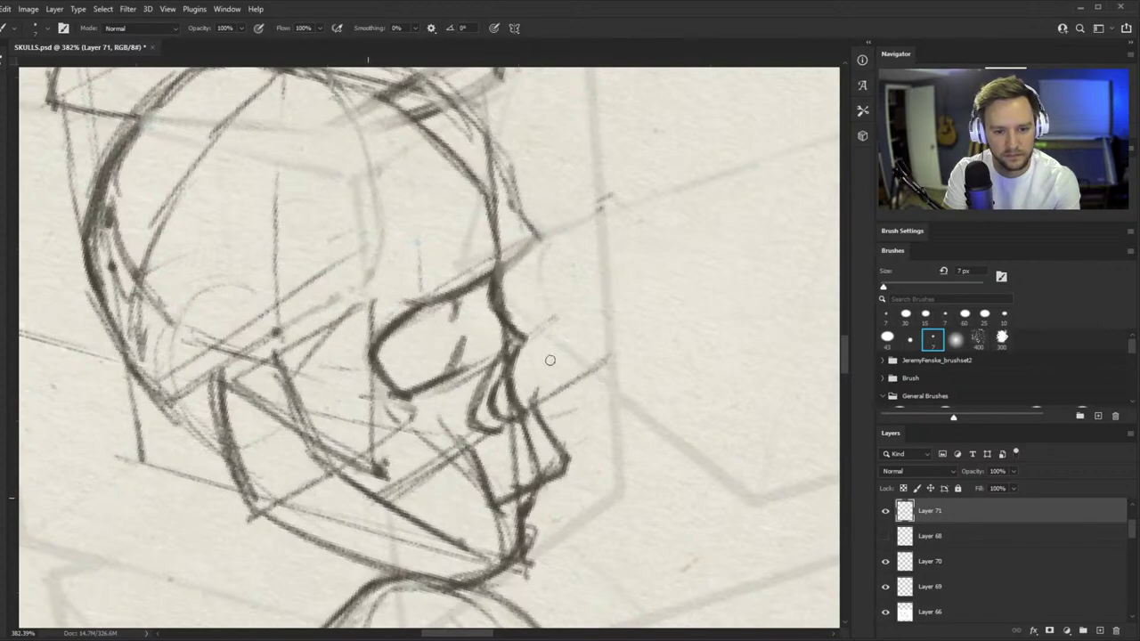
- Draw the far side of the face as two curved strokes from the brow down to the far cheekbone
left_click_drag(567, 233, 561, 353)
mouse_move(570, 229)
left_mouse_down()
mouse_move(574, 383)
mouse_move(563, 378)
left_mouse_up()
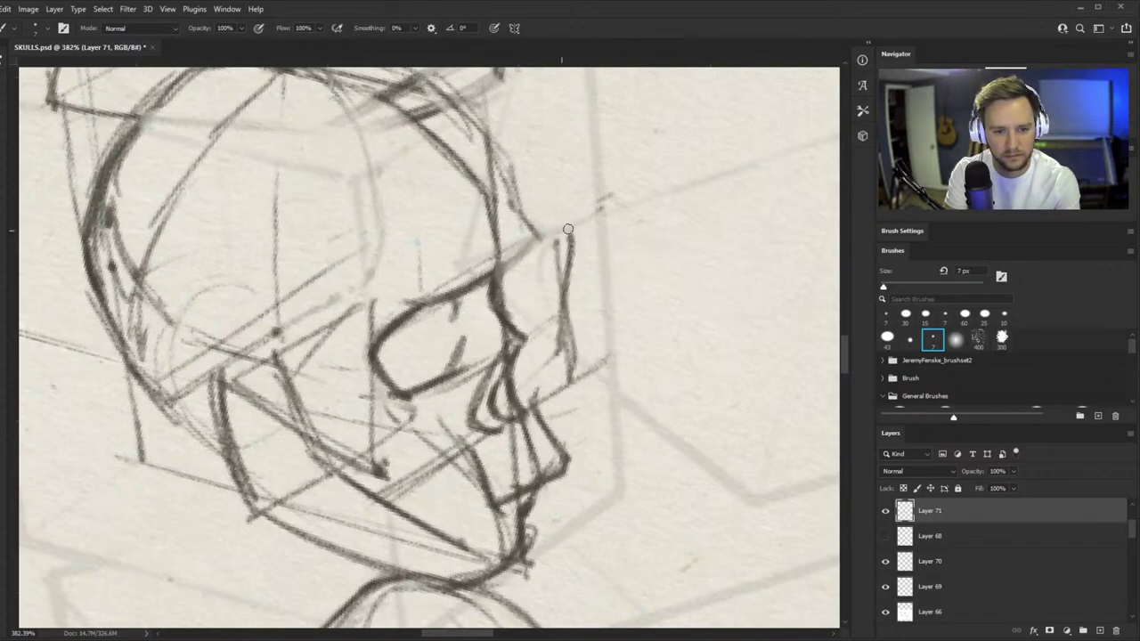
key("ctrl+space")
left_click_drag(441, 349, 374, 349)
left_click_drag(479, 344, 553, 345)
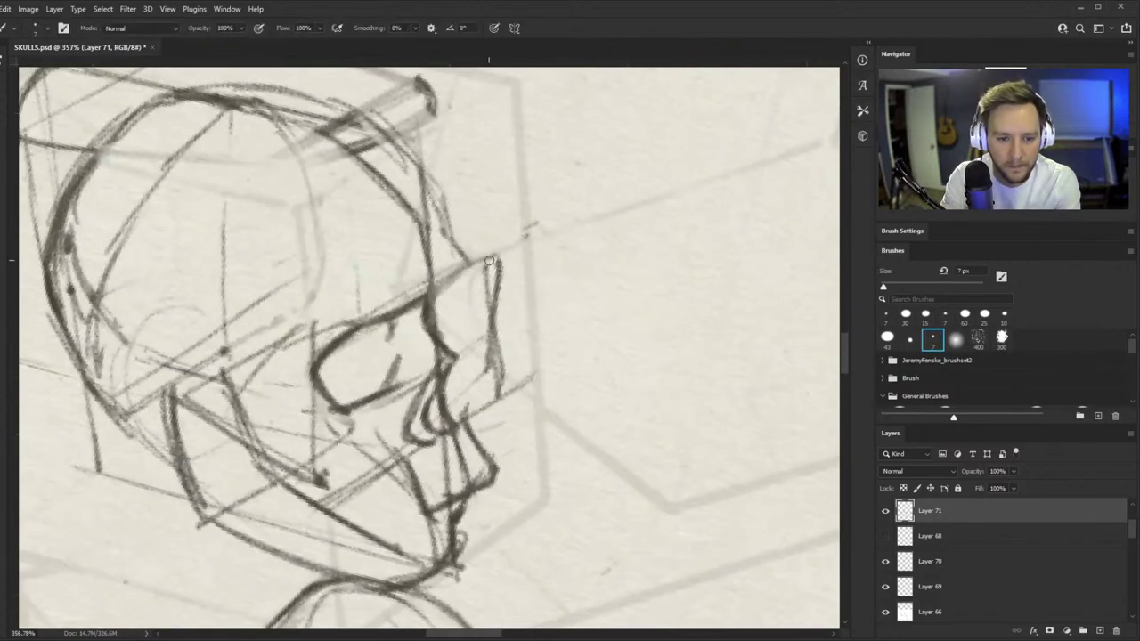
left_click_drag(494, 260, 476, 310)
left_click_drag(492, 267, 498, 403)
key("ctrl+z")
left_click_drag(483, 278, 477, 349)
left_click_drag(488, 274, 496, 395)
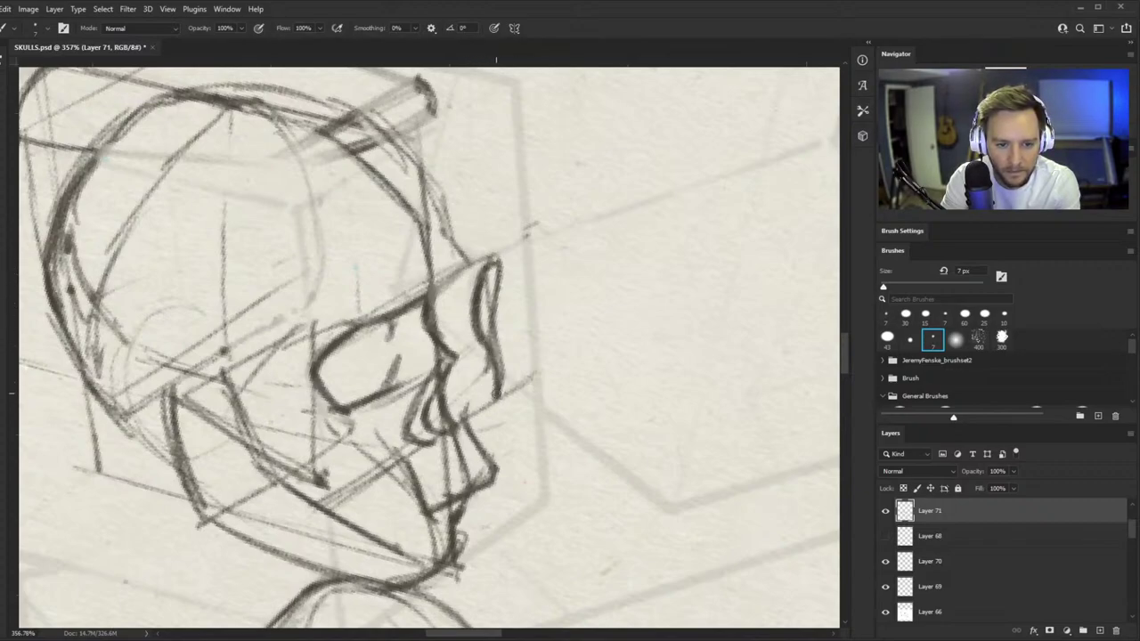
- Draw the curved lower edge of the upper jaw from the near cheekbone around to the far side of the muzzle
mouse_move(347, 490)
left_mouse_down()
mouse_move(283, 478)
mouse_move(274, 464)
mouse_move(354, 482)
left_mouse_up()
key("ctrl+z")
key("ctrl+z")
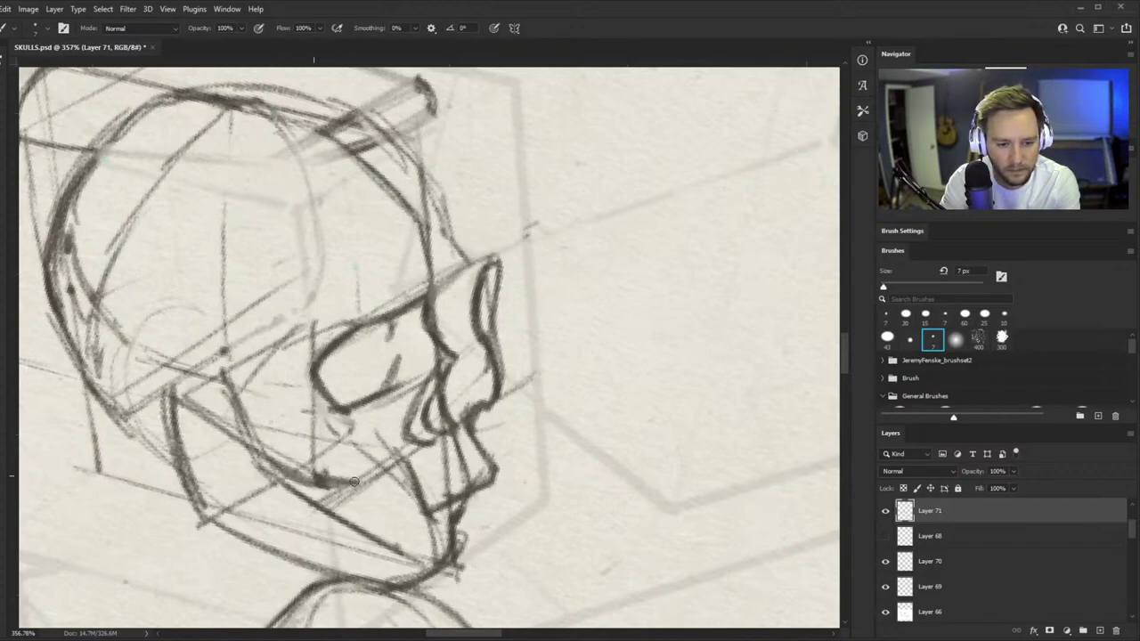
mouse_move(319, 372)
left_mouse_down()
mouse_move(366, 514)
mouse_move(439, 516)
mouse_move(362, 499)
mouse_move(495, 471)
left_mouse_up()
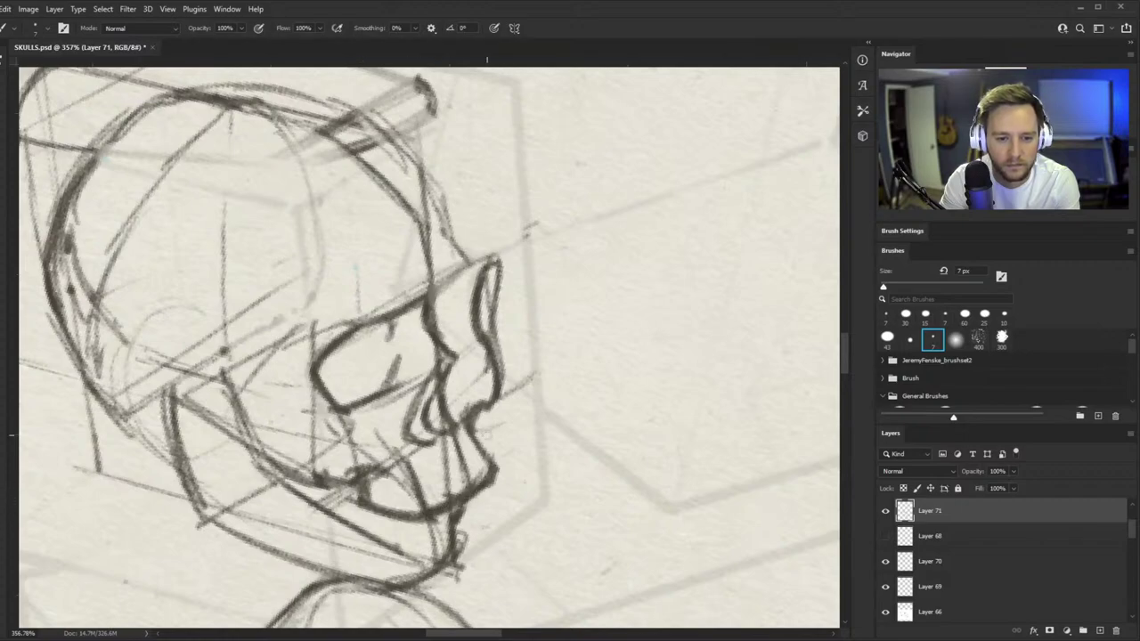
key("ctrl+z")
mouse_move(364, 495)
left_mouse_down()
mouse_move(474, 499)
mouse_move(490, 470)
left_mouse_up()
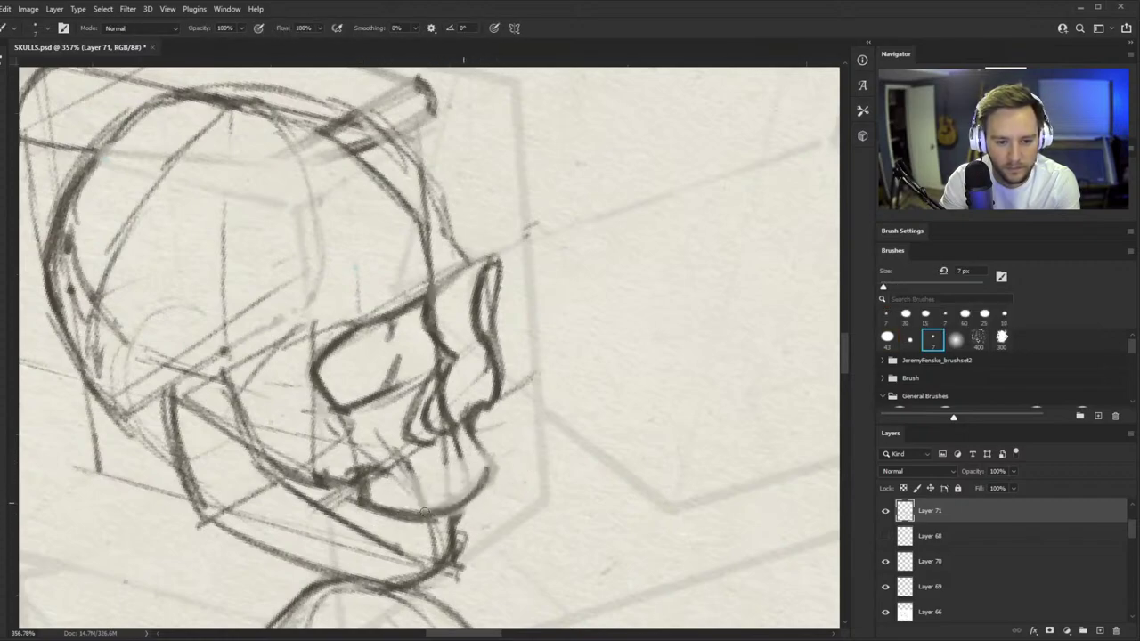
mouse_move(424, 514)
left_mouse_down()
mouse_move(490, 442)
mouse_move(472, 419)
left_mouse_up()
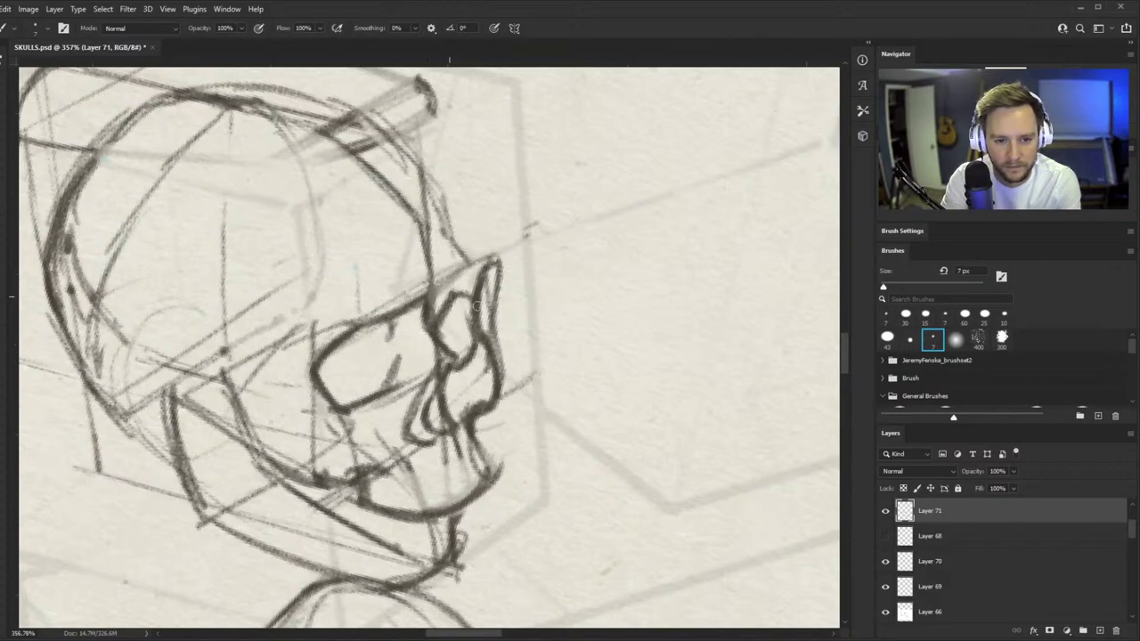
- Fade the far brow and socket lines, and redraw the far brow corner, socket opening and cheek contour
left_click_drag(452, 245, 481, 272)
key("ctrl+space")
key("e")
mouse_move(467, 330)
left_mouse_down()
mouse_move(401, 331)
mouse_move(476, 301)
mouse_move(473, 404)
left_mouse_up()
key("b")
scroll(483, 322, "up", 5)
mouse_move(477, 286)
left_mouse_down()
mouse_move(461, 376)
mouse_move(490, 475)
left_mouse_up()
left_click_drag(487, 485, 451, 308)
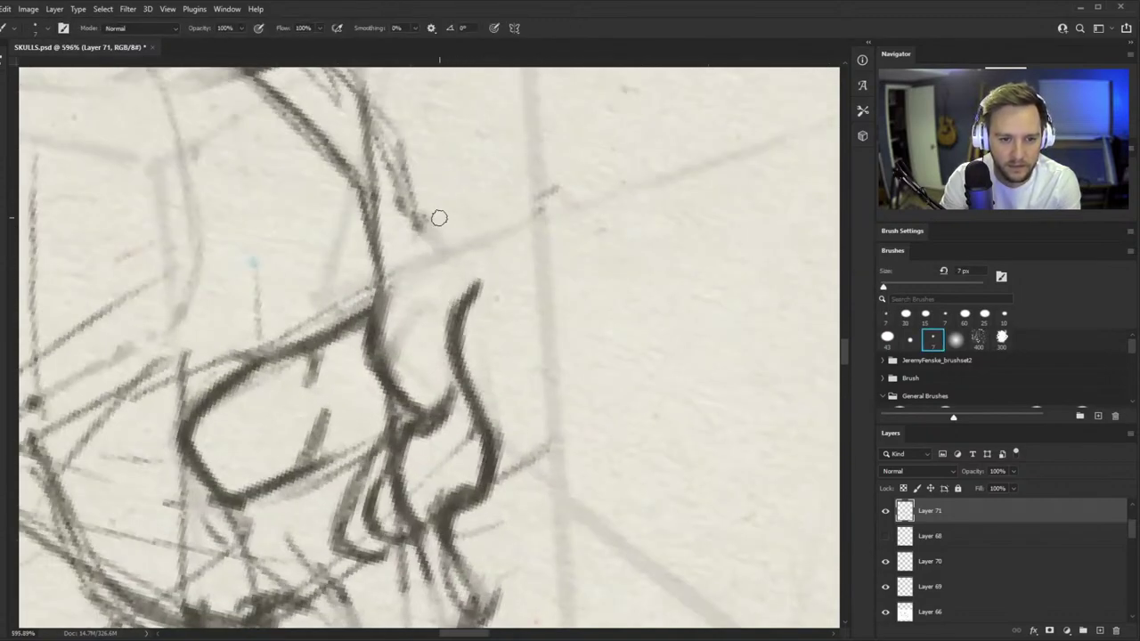
mouse_move(440, 217)
left_mouse_down()
mouse_move(468, 272)
mouse_move(397, 328)
mouse_move(438, 308)
mouse_move(405, 316)
mouse_move(437, 318)
mouse_move(456, 388)
left_mouse_up()
scroll(476, 328, "down", 1)
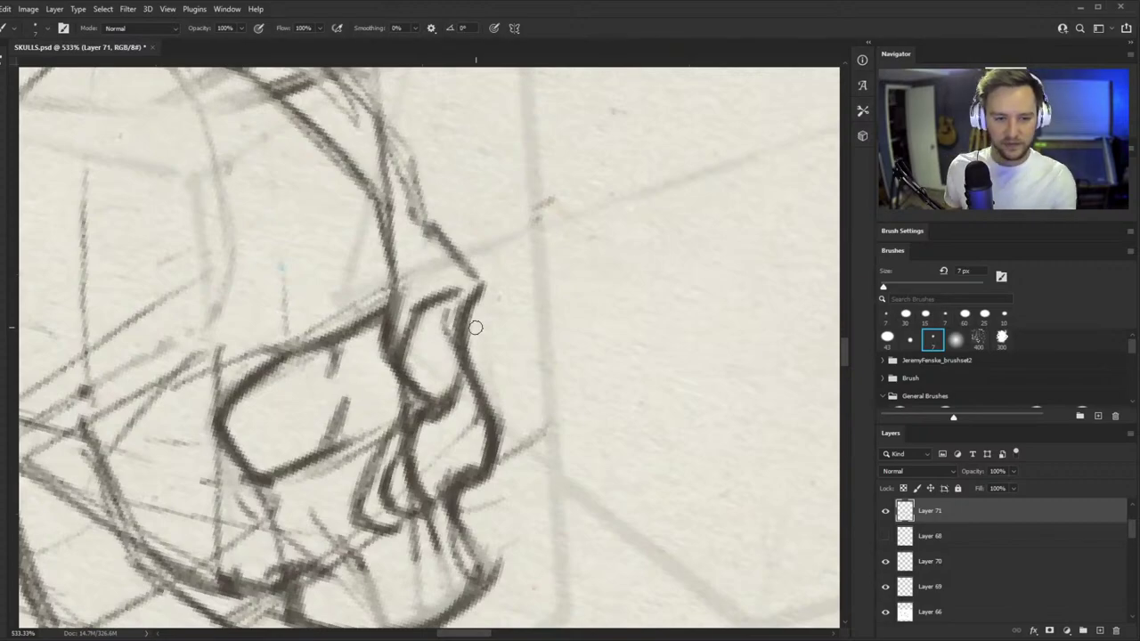
- Fade and redraw the far eye socket with a thinner outer rim, and trim the far cheekbone's outer edge
mouse_move(445, 339)
left_mouse_down()
mouse_move(365, 339)
mouse_move(517, 340)
left_mouse_up()
key("e")
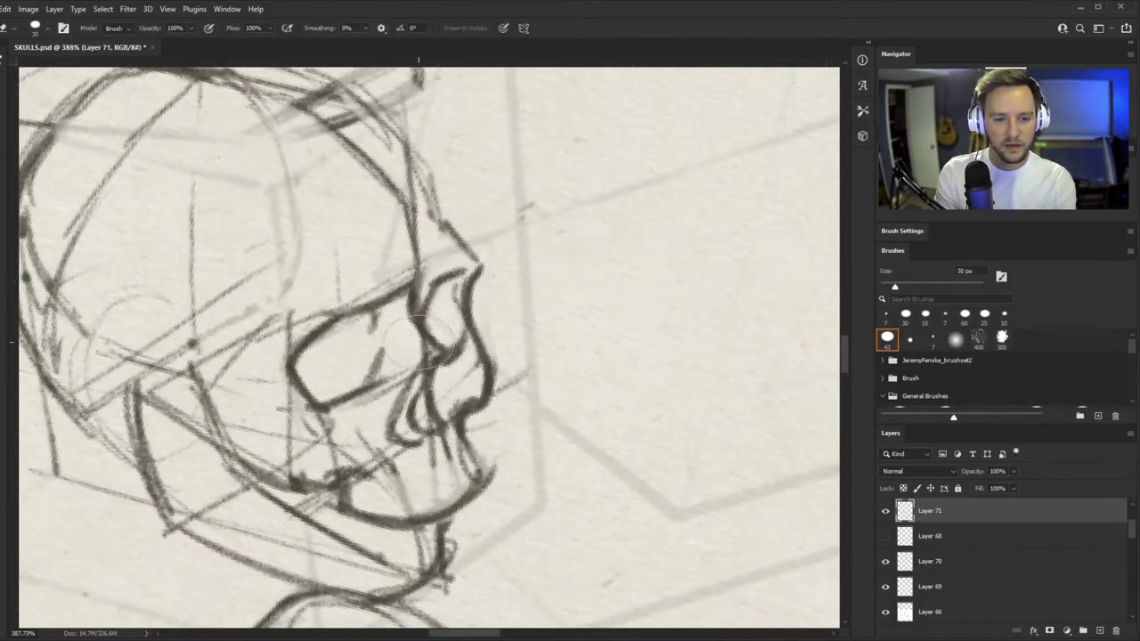
mouse_move(403, 338)
left_mouse_down()
mouse_move(473, 281)
mouse_move(447, 278)
left_mouse_up()
key("b")
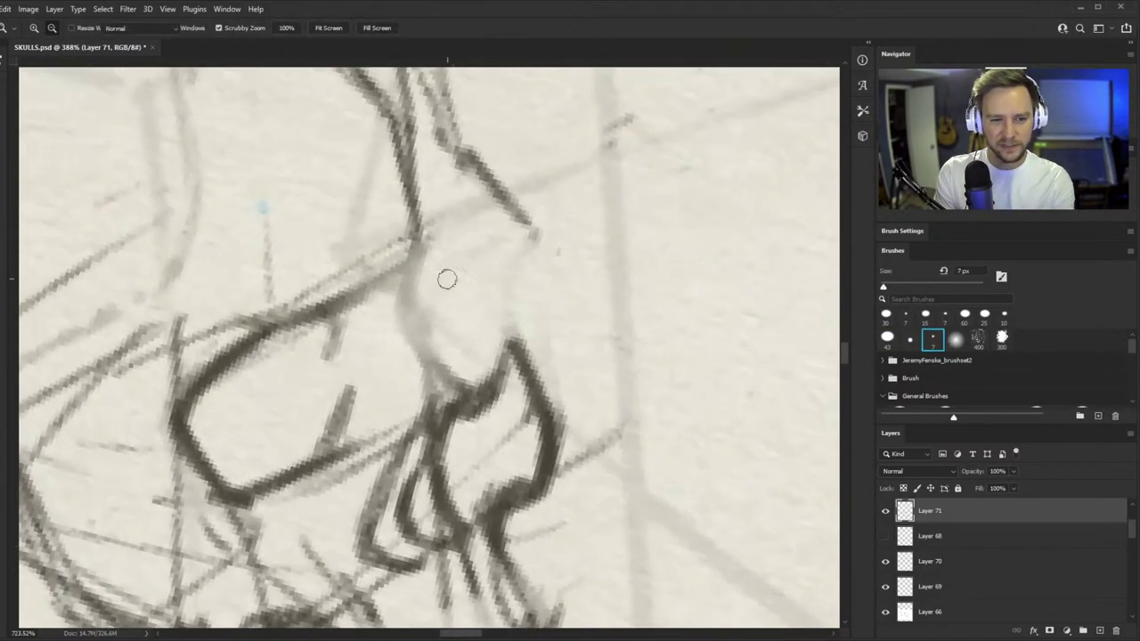
key("b")
mouse_move(420, 322)
left_mouse_down()
mouse_move(426, 260)
mouse_move(497, 233)
mouse_move(514, 346)
left_mouse_up()
left_click_drag(520, 237, 510, 346)
key("ctrl+z")
mouse_move(530, 235)
left_mouse_down()
mouse_move(514, 339)
mouse_move(520, 330)
left_mouse_up()
key("e")
mouse_move(617, 379)
left_mouse_down()
mouse_move(612, 464)
mouse_move(580, 402)
mouse_move(525, 481)
left_mouse_up()
key("b")
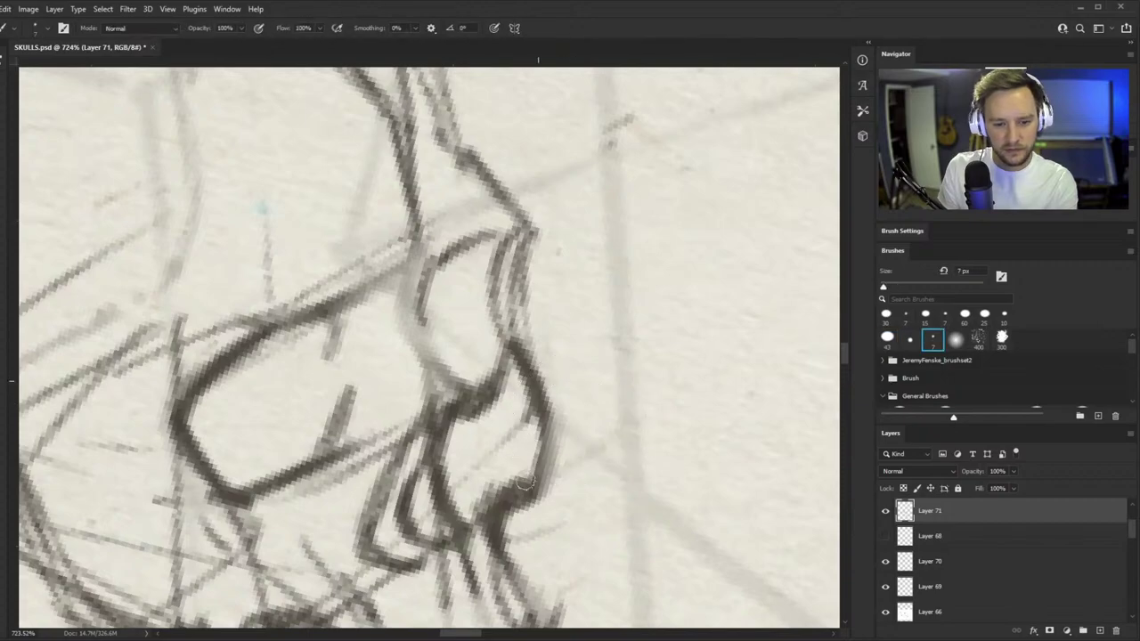
- Erase the overshoot at the far corner of the upper jaw and check the skull as a whole
scroll(526, 481, "down", 4)
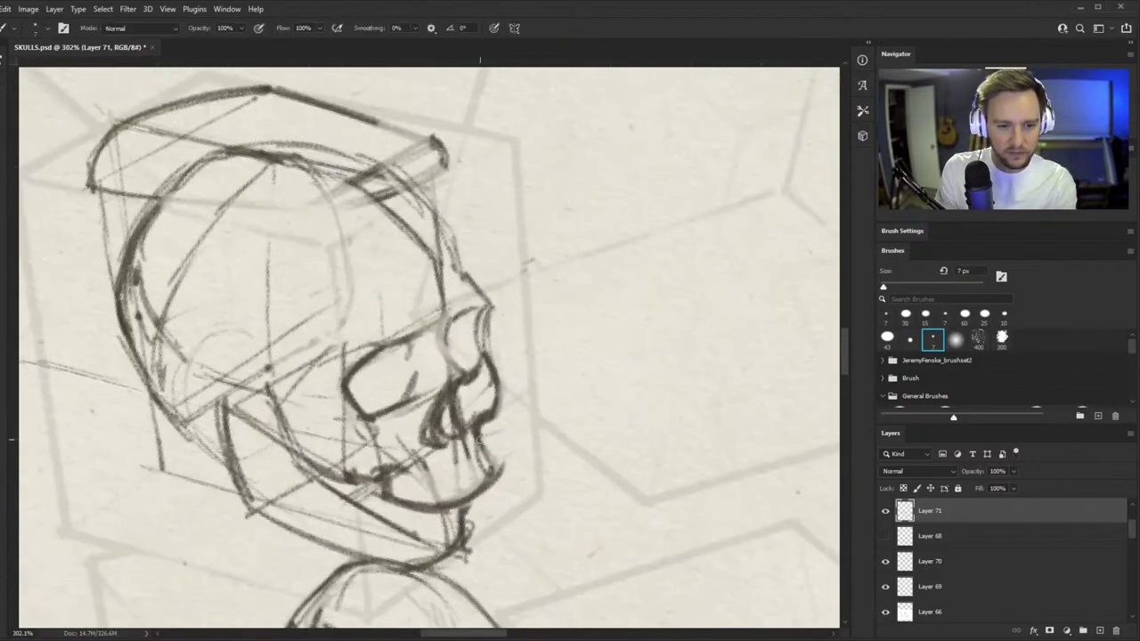
scroll(479, 437, "down", 4)
scroll(481, 432, "up", 1)
key("e")
left_click_drag(497, 430, 495, 433)
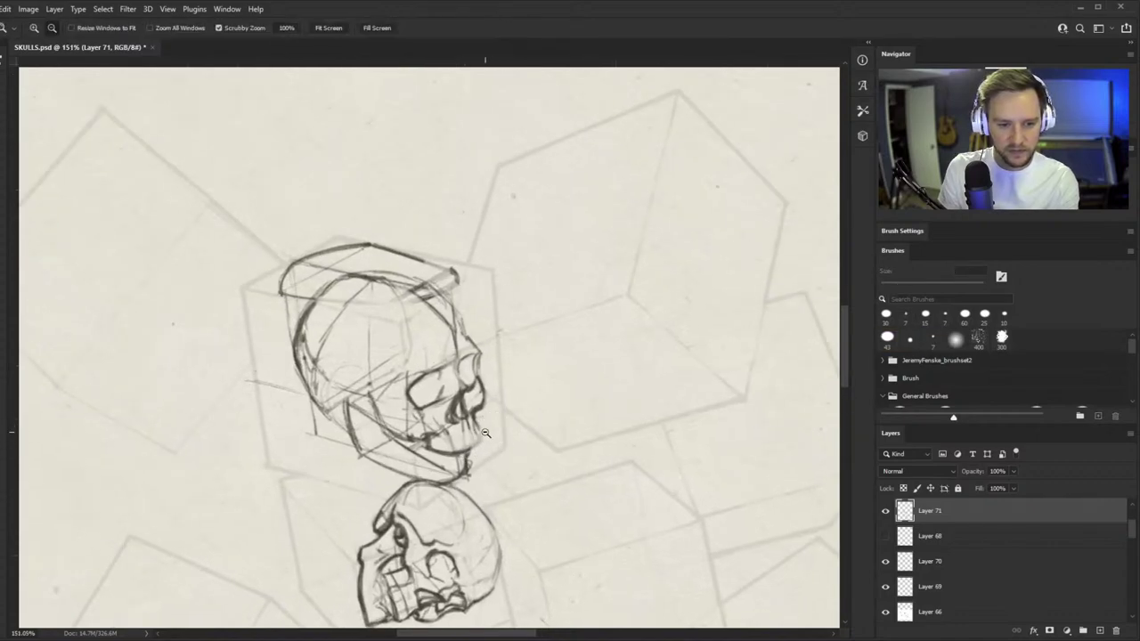
scroll(485, 433, "up", 2)
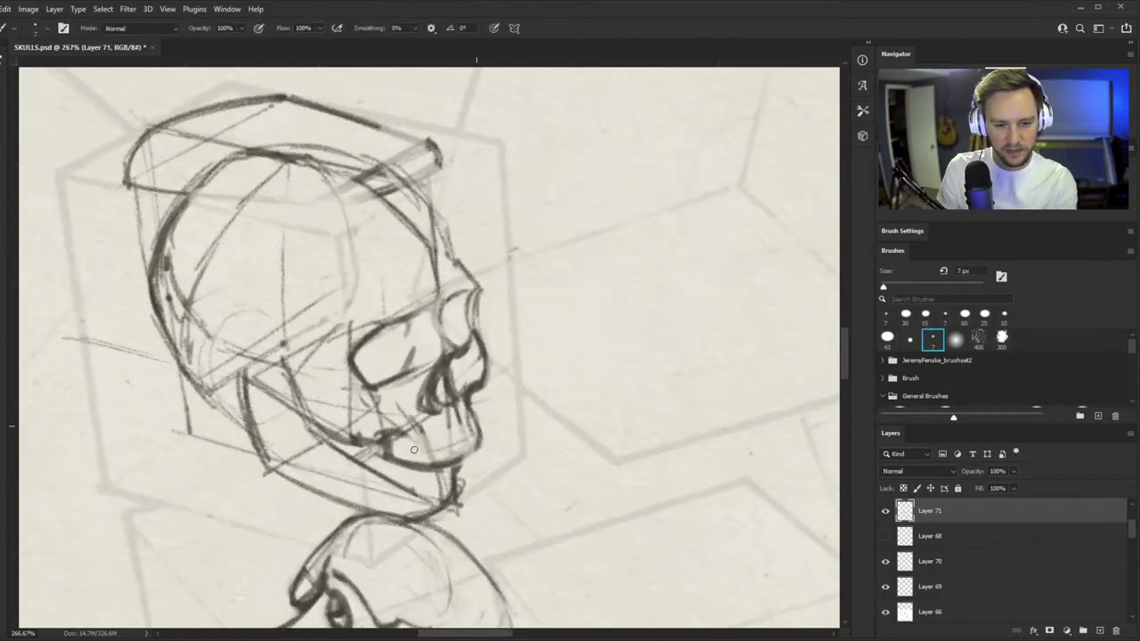
scroll(470, 406, "down", 4)
scroll(454, 419, "up", 4)
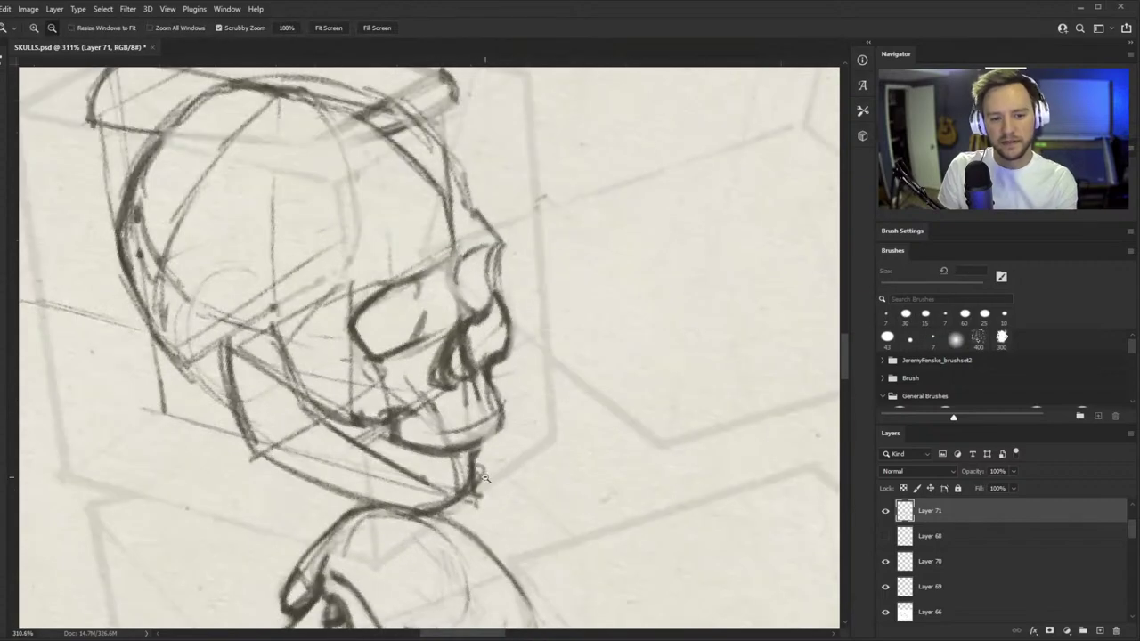
- Draw the upper contour of the near cheekbone from the socket's outer rim back along the zygomatic arch
scroll(356, 355, "up", 2)
mouse_move(363, 246)
left_mouse_down()
mouse_move(348, 263)
mouse_move(331, 350)
mouse_move(339, 370)
mouse_move(332, 316)
left_mouse_up()
mouse_move(208, 335)
left_mouse_down()
mouse_move(353, 362)
mouse_move(209, 337)
left_mouse_up()
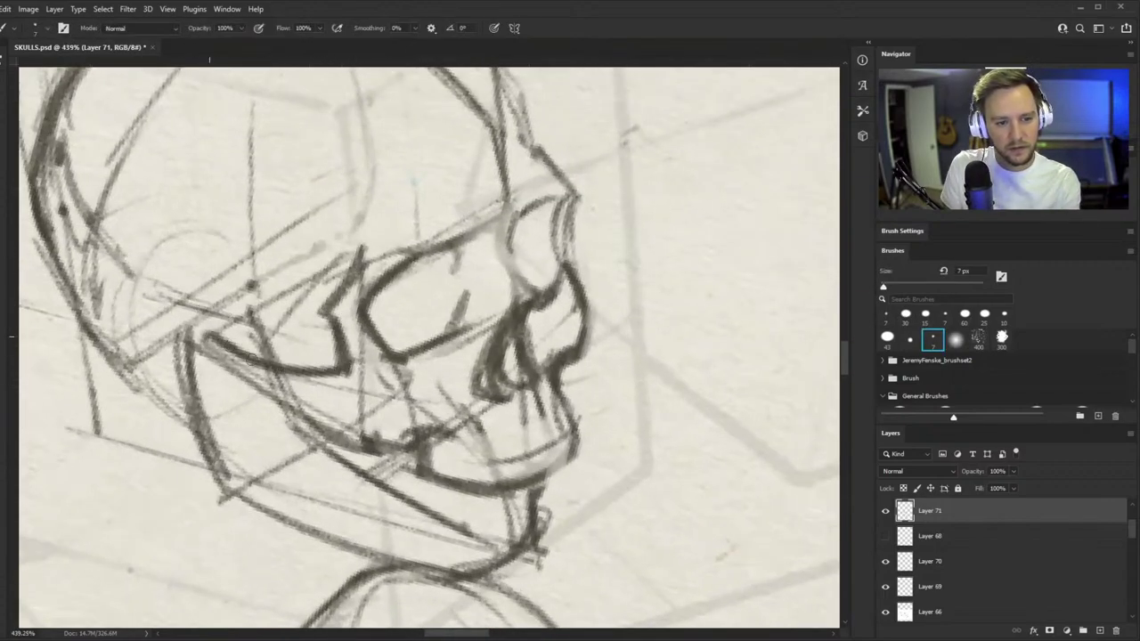
- Draw the lower contour of the near zygomatic arch, and fade and redraw its front part curving into the upper jaw
mouse_move(219, 408)
left_mouse_down()
mouse_move(285, 405)
mouse_move(364, 452)
mouse_move(424, 424)
mouse_move(376, 452)
left_mouse_up()
left_click_drag(421, 390, 460, 390)
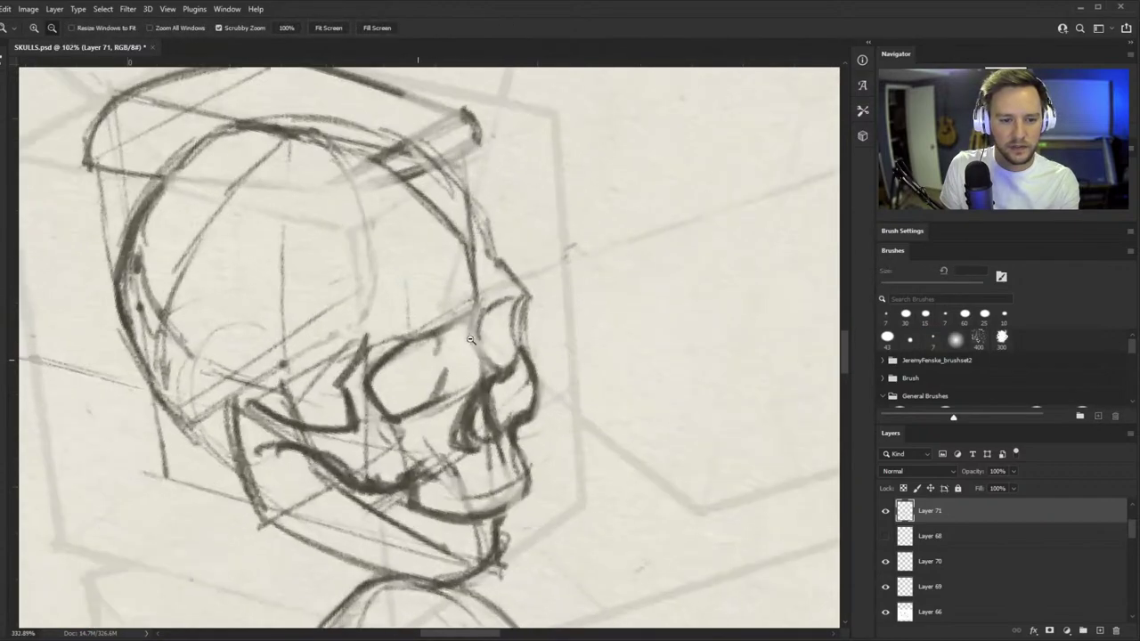
left_click_drag(397, 430, 406, 419)
key("e")
left_click_drag(427, 488, 320, 488)
key("b")
left_click_drag(233, 456, 337, 508)
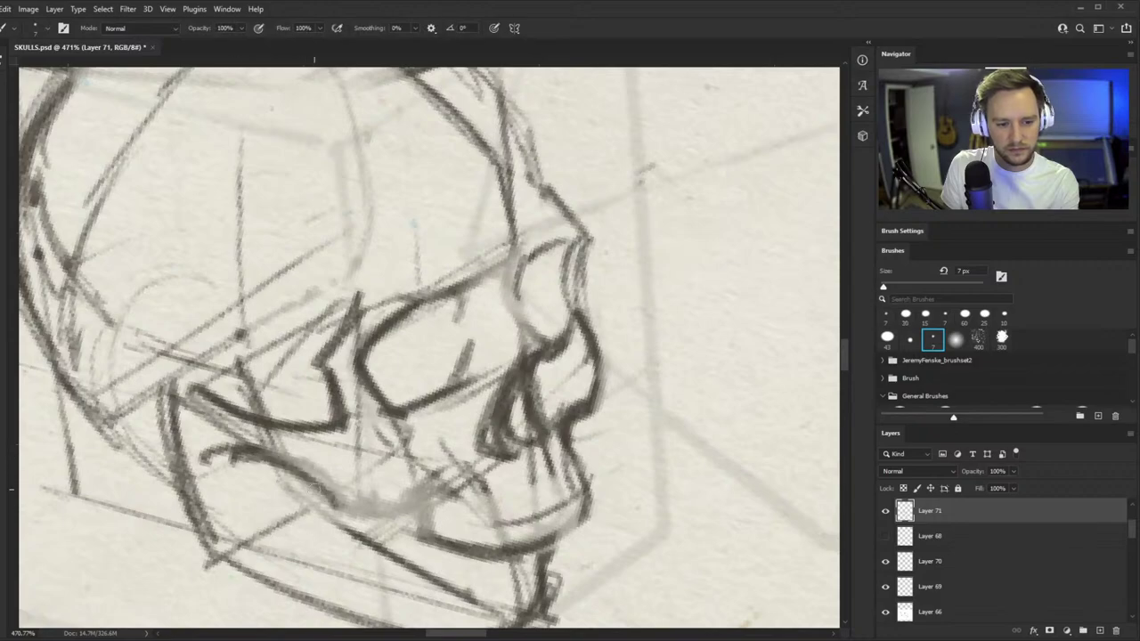
mouse_move(285, 466)
left_mouse_down()
mouse_move(351, 512)
mouse_move(391, 509)
mouse_move(452, 479)
mouse_move(394, 511)
mouse_move(303, 488)
left_mouse_up()
mouse_move(419, 401)
left_mouse_down()
mouse_move(318, 466)
mouse_move(445, 392)
left_mouse_up()
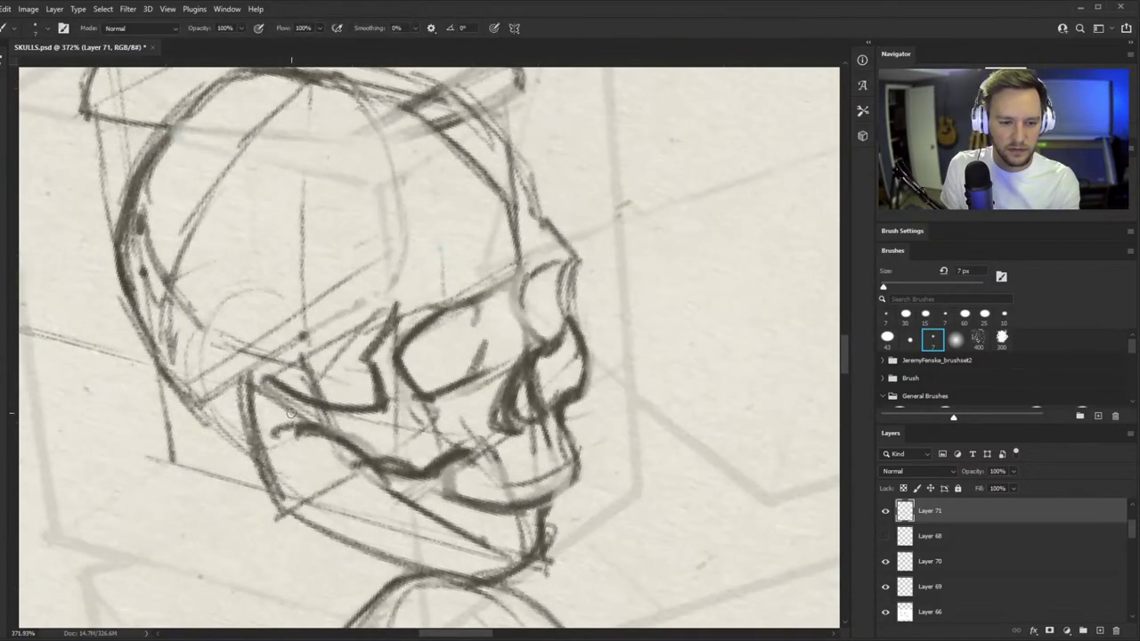
- Fade the rear end of the near zygomatic arch and draw the cranium's curved rear side contour down to the jaw joint
key("e")
mouse_move(240, 364)
left_mouse_down()
mouse_move(259, 413)
mouse_move(278, 381)
left_mouse_up()
key("b")
left_click_drag(242, 297, 212, 342)
left_click_drag(249, 396, 211, 361)
left_click_drag(265, 418, 196, 254)
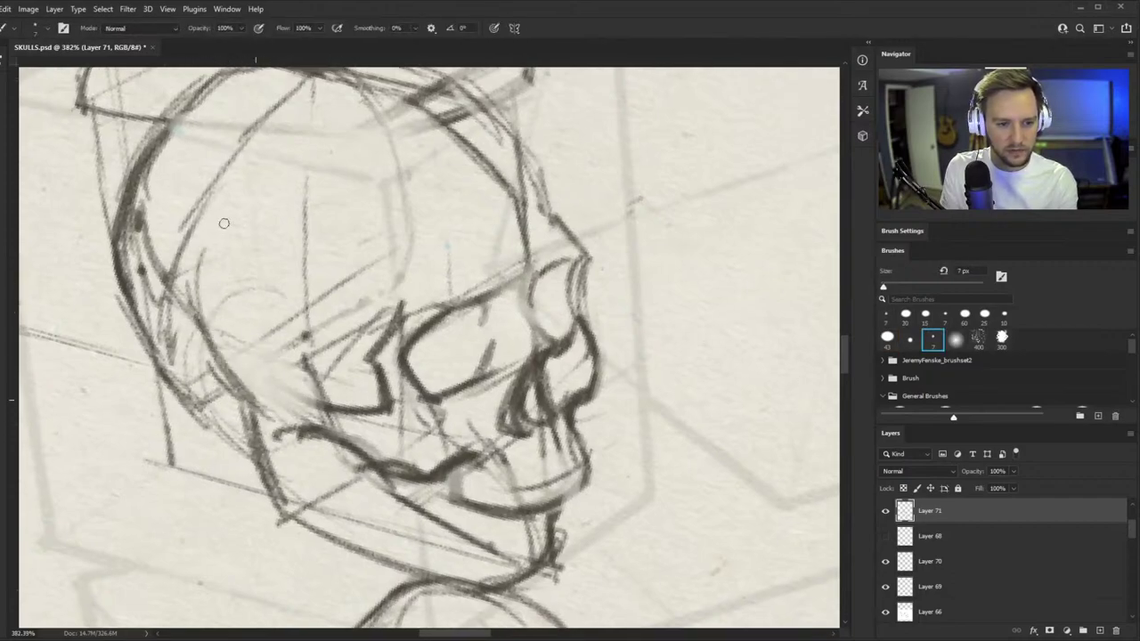
left_click_drag(304, 287, 247, 373)
left_click_drag(320, 323, 374, 307)
left_click_drag(189, 246, 251, 354)
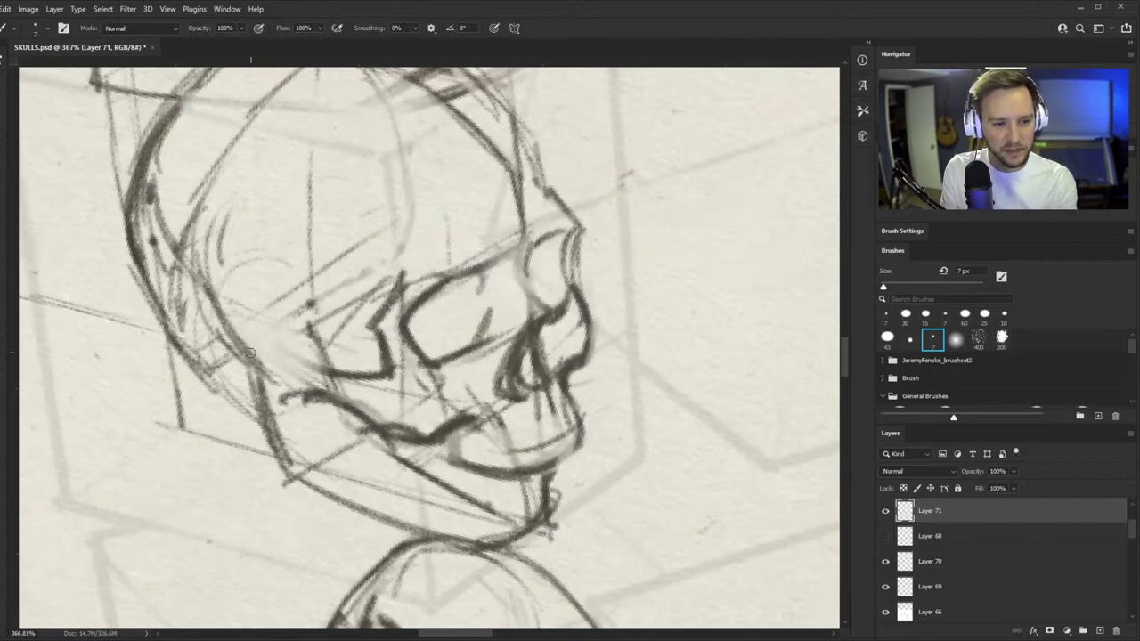
left_click_drag(200, 274, 275, 384)
- Redraw the upper line of the near zygomatic arch with a curved rear end running forward into the cheekbone
key("e")
mouse_move(254, 276)
left_mouse_down()
mouse_move(310, 350)
mouse_move(303, 316)
mouse_move(294, 356)
left_mouse_up()
key("b")
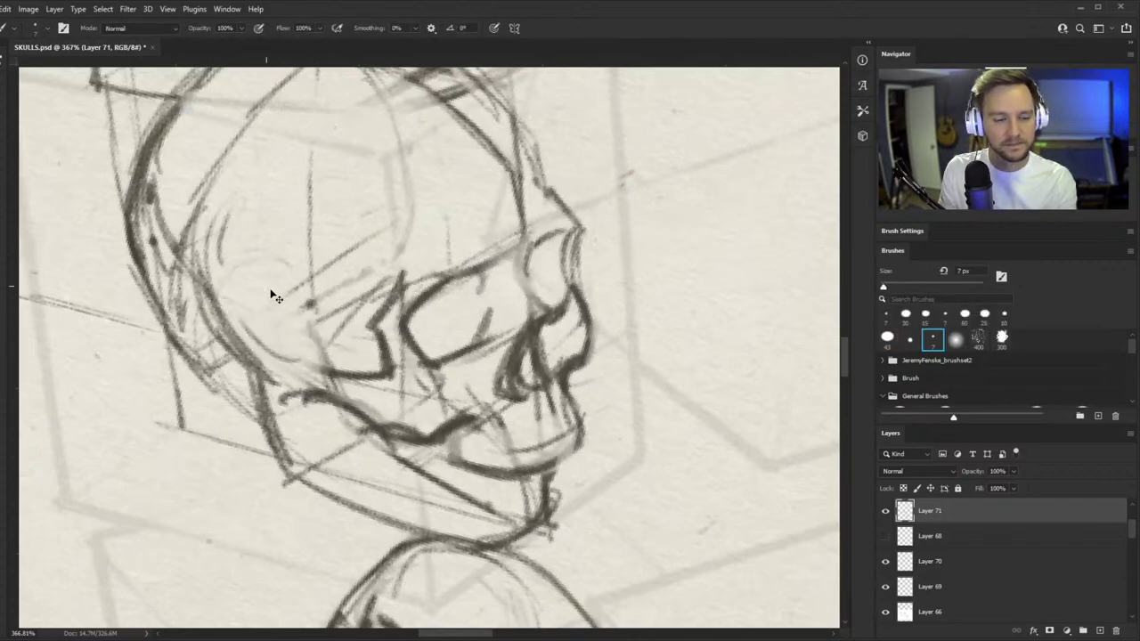
key("ctrl+z")
left_click_drag(283, 350, 388, 373)
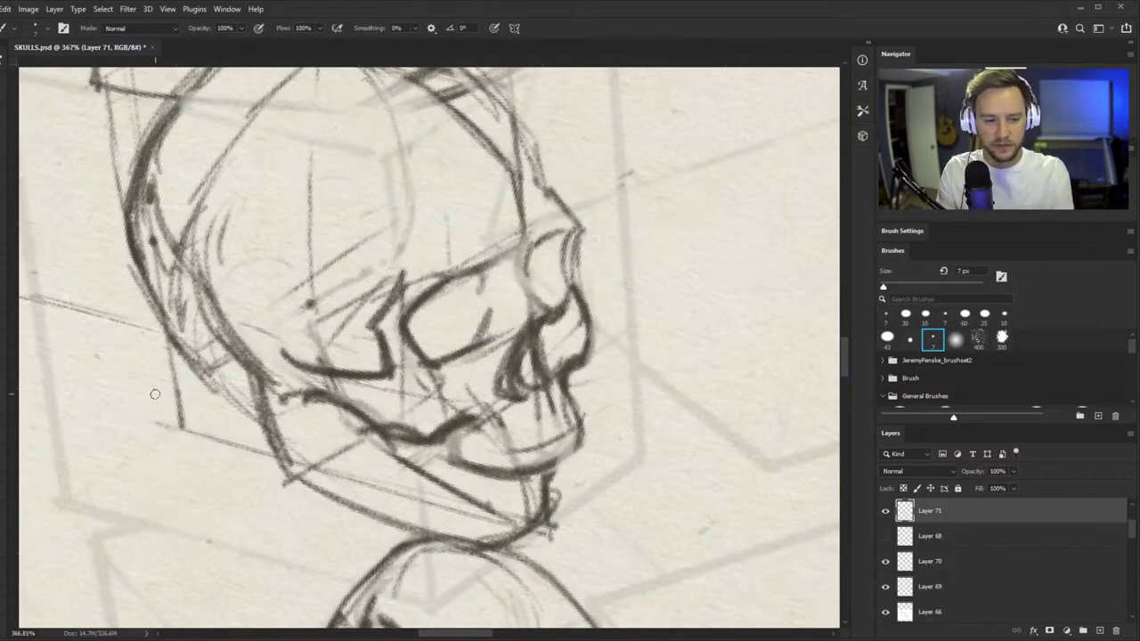
- Fade the corner of the near jaw and redraw the jaw's lower edge from that corner toward the chin
key("e")
mouse_move(247, 413)
left_mouse_down()
mouse_move(270, 491)
mouse_move(261, 469)
left_mouse_up()
key("b")
mouse_move(261, 383)
left_mouse_down()
mouse_move(291, 481)
mouse_move(448, 543)
left_mouse_up()
left_click_drag(355, 495, 458, 542)
- Darken the lower edge and front contour of the upper jaw and mark the muzzle's near side plane
left_click_drag(484, 431, 356, 431)
left_click_drag(522, 431, 650, 431)
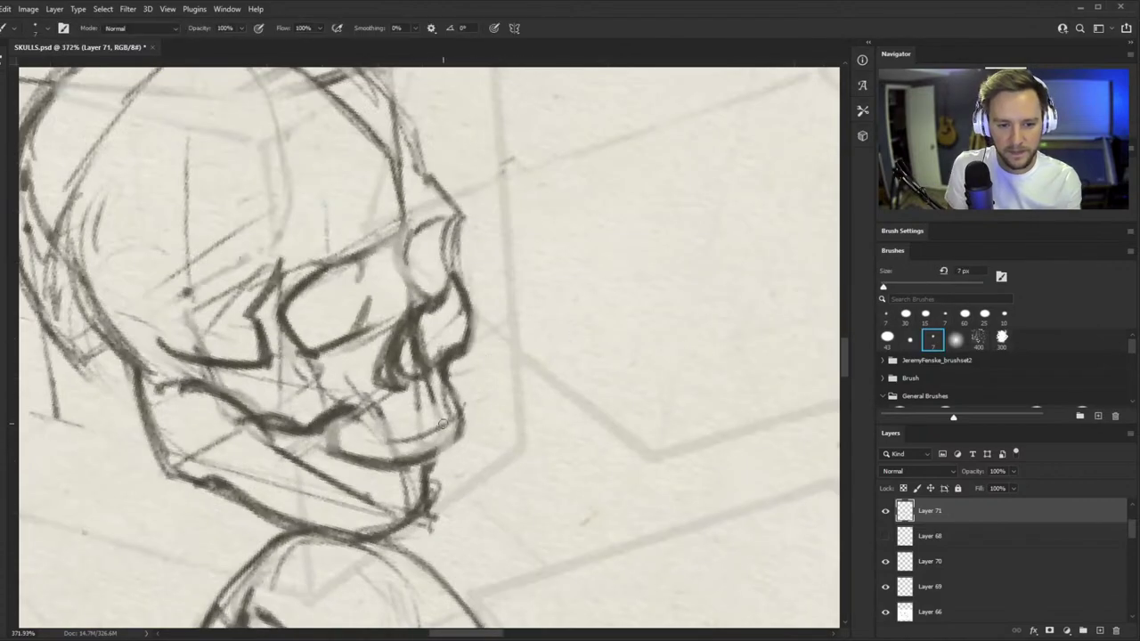
left_click_drag(470, 425, 398, 453)
left_click_drag(354, 400, 377, 452)
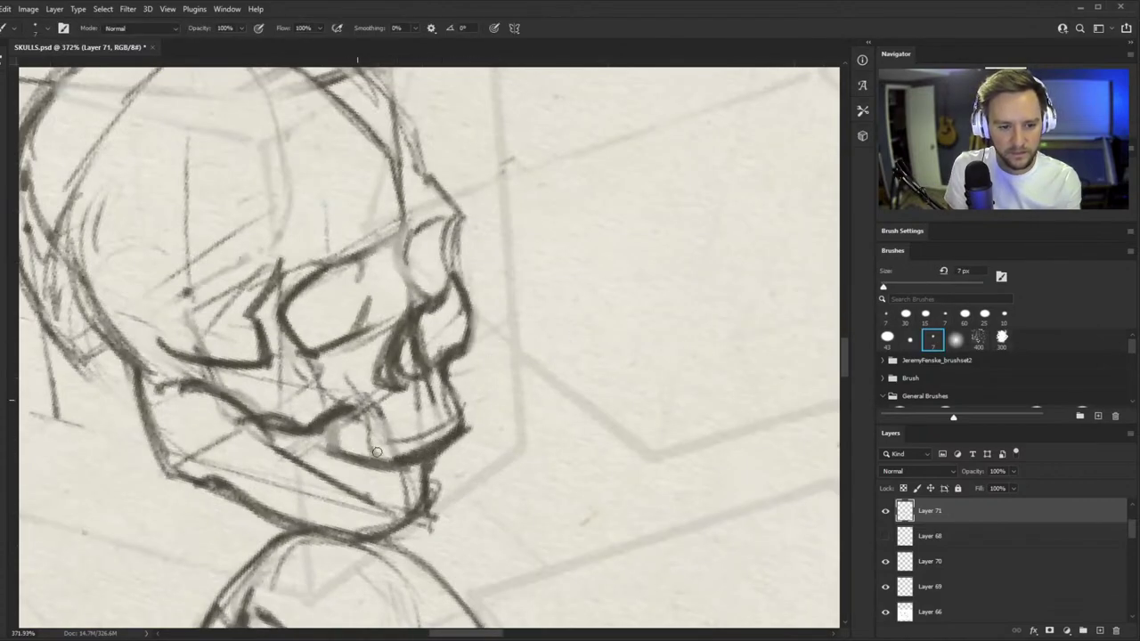
left_click_drag(453, 362, 460, 427)
mouse_move(419, 379)
left_mouse_down()
mouse_move(298, 379)
mouse_move(488, 381)
left_mouse_up()
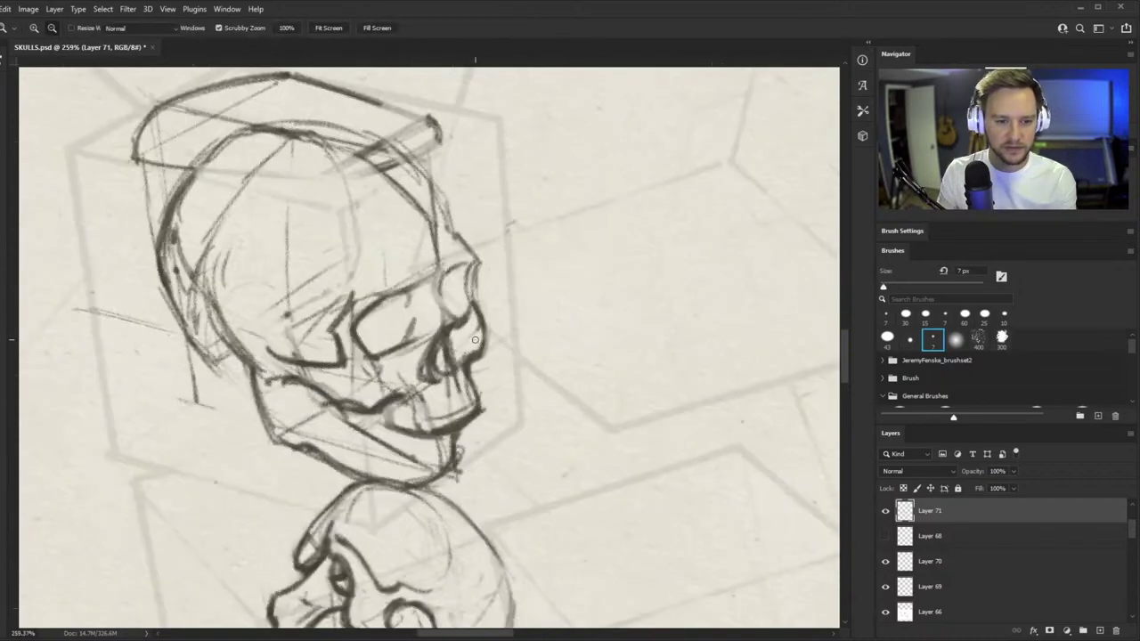
- Fade the near cheekbone's lower contour and extend the arch's underside down to the diagonal line of the lower jaw
key("e")
left_click_drag(371, 405, 344, 395)
scroll(344, 396, "up", 5)
key("b")
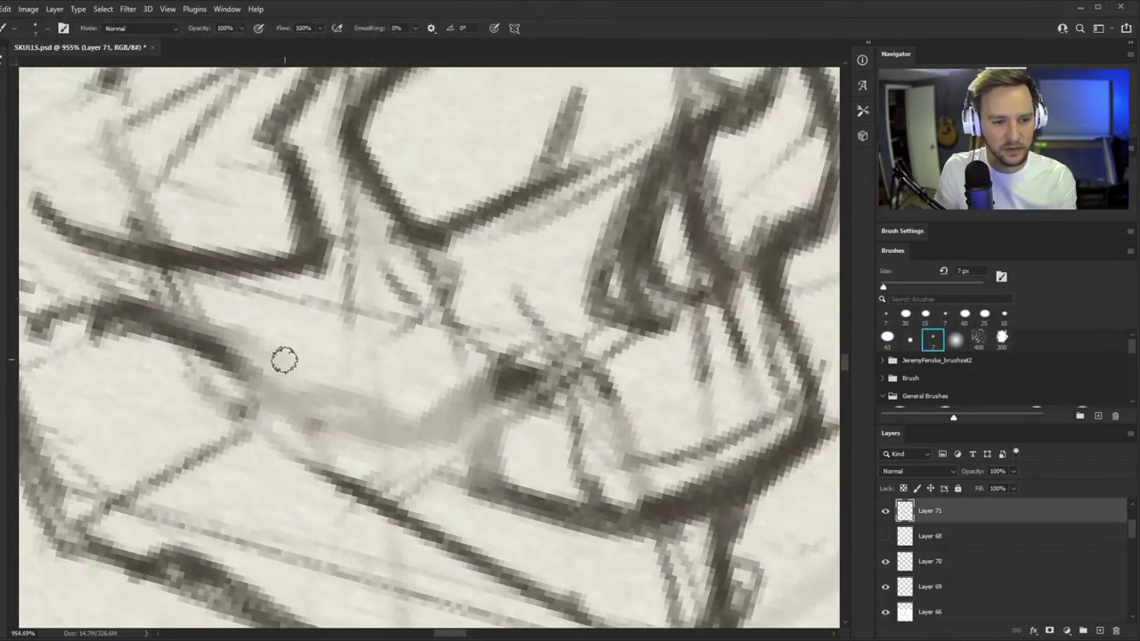
left_click_drag(181, 346, 327, 440)
left_click_drag(222, 346, 327, 460)
left_click_drag(245, 392, 257, 425)
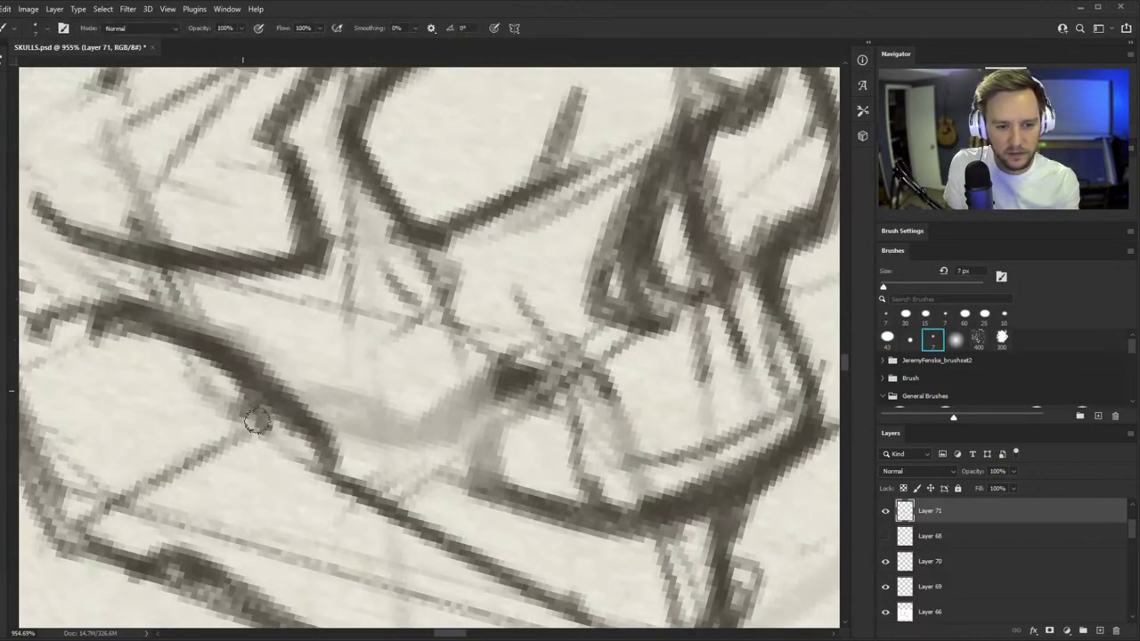
- Redraw the near cheekbone's lower contour as a sagging curve from the arch's underside to the upper jaw
mouse_move(245, 363)
left_mouse_down()
mouse_move(287, 406)
mouse_move(474, 422)
left_mouse_up()
mouse_move(329, 434)
left_mouse_down()
mouse_move(549, 368)
mouse_move(474, 394)
mouse_move(330, 379)
left_mouse_up()
scroll(452, 366, "up", 1)
key("b")
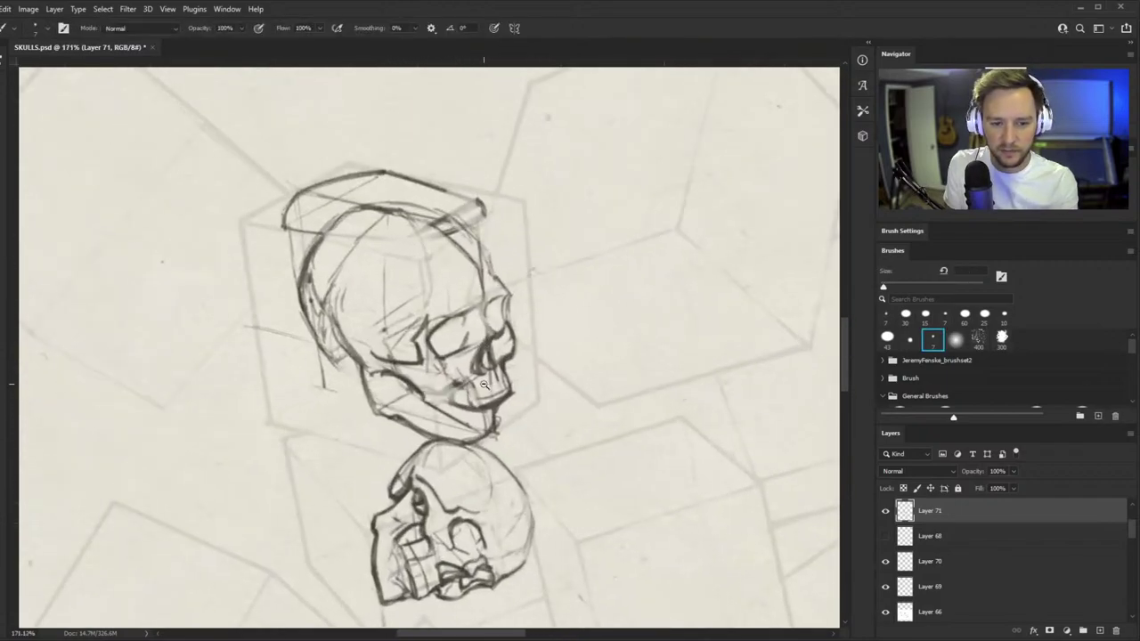
scroll(484, 384, "up", 4)
scroll(391, 391, "up", 3)
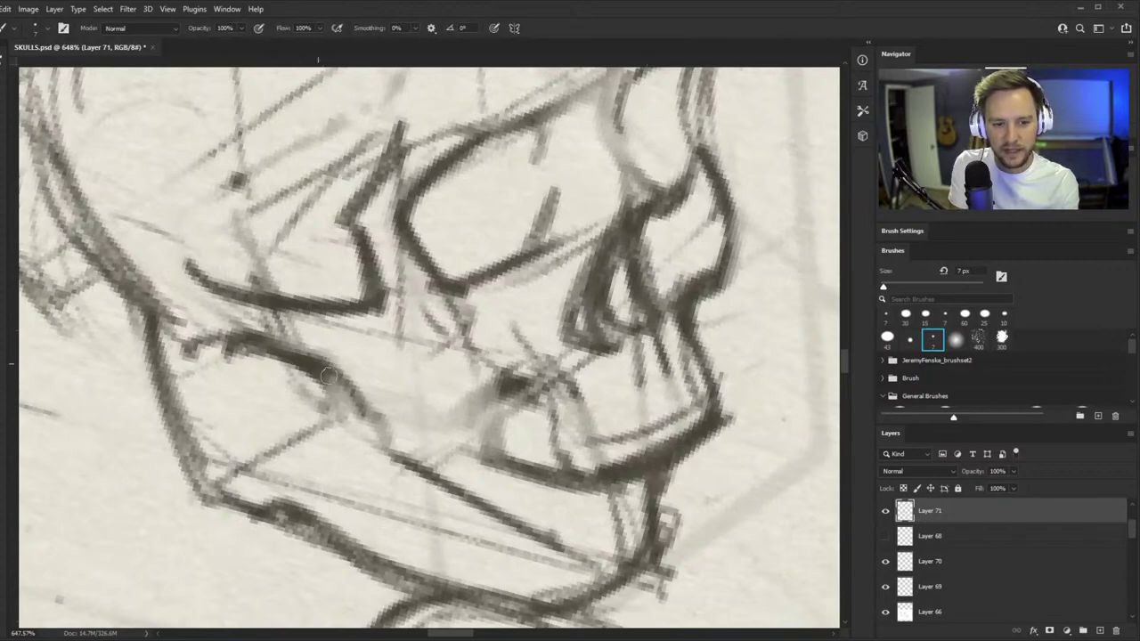
left_click_drag(329, 378, 467, 413)
left_click_drag(383, 416, 529, 387)
left_click_drag(440, 421, 497, 386)
key("z")
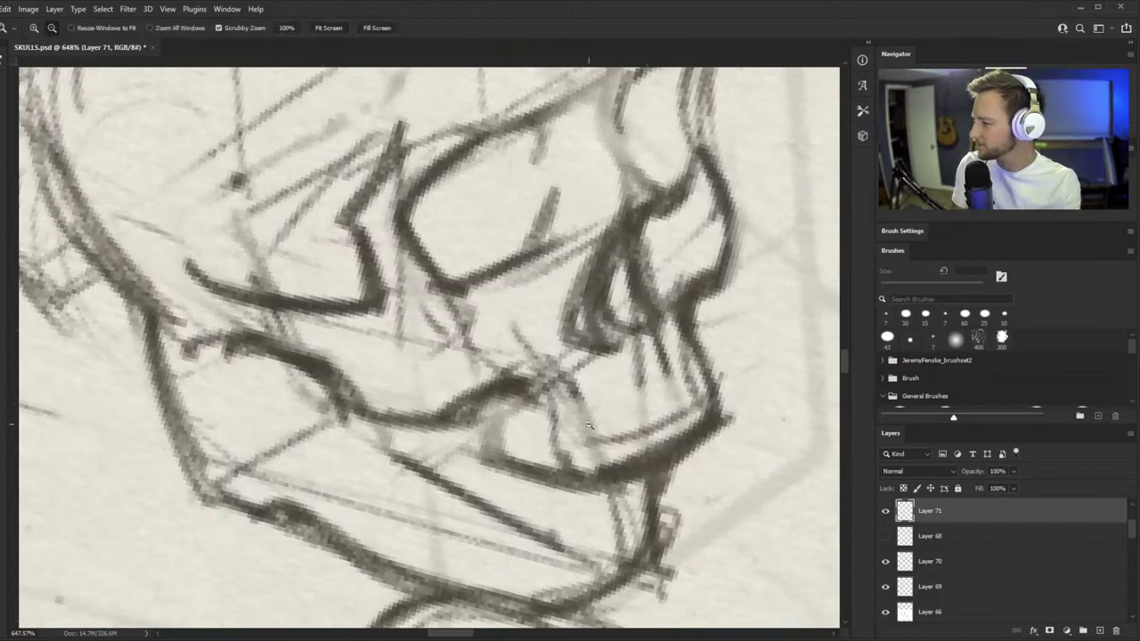
left_click_drag(590, 425, 540, 446)
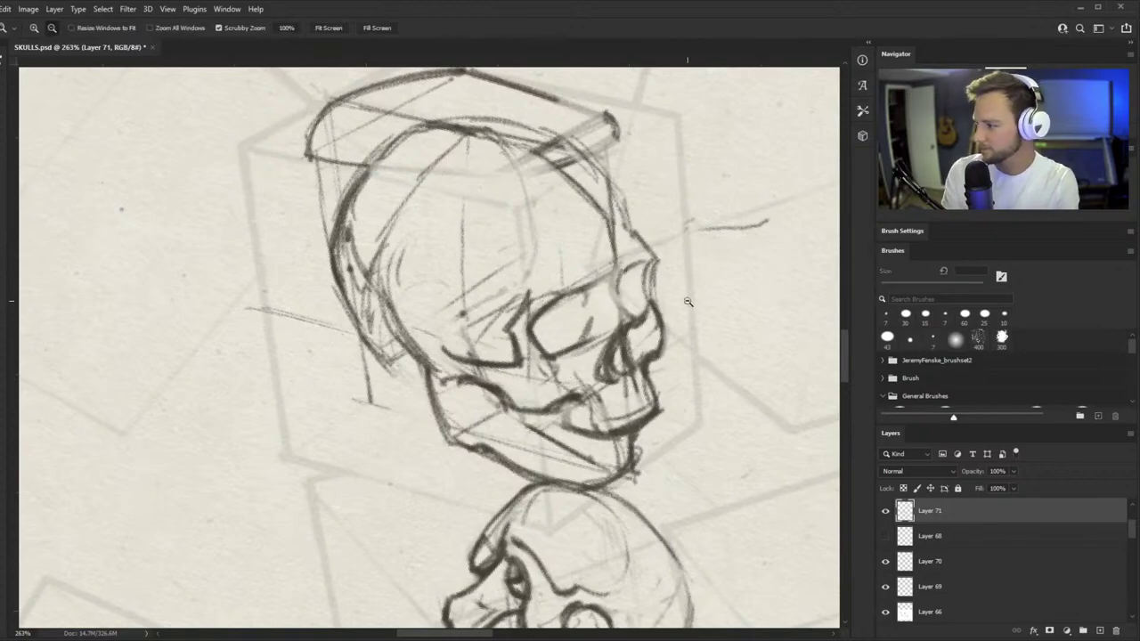
- Fade the straight lower rim of the near eye socket
mouse_move(657, 271)
left_mouse_down()
mouse_move(603, 320)
mouse_move(658, 314)
mouse_move(696, 329)
left_mouse_up()
key("b")
key("r")
mouse_move(517, 334)
left_mouse_down()
mouse_move(369, 465)
mouse_move(603, 273)
mouse_move(568, 276)
mouse_move(550, 254)
left_mouse_up()
key("ctrl+z")
key("b")
left_click_drag(512, 297, 528, 292)
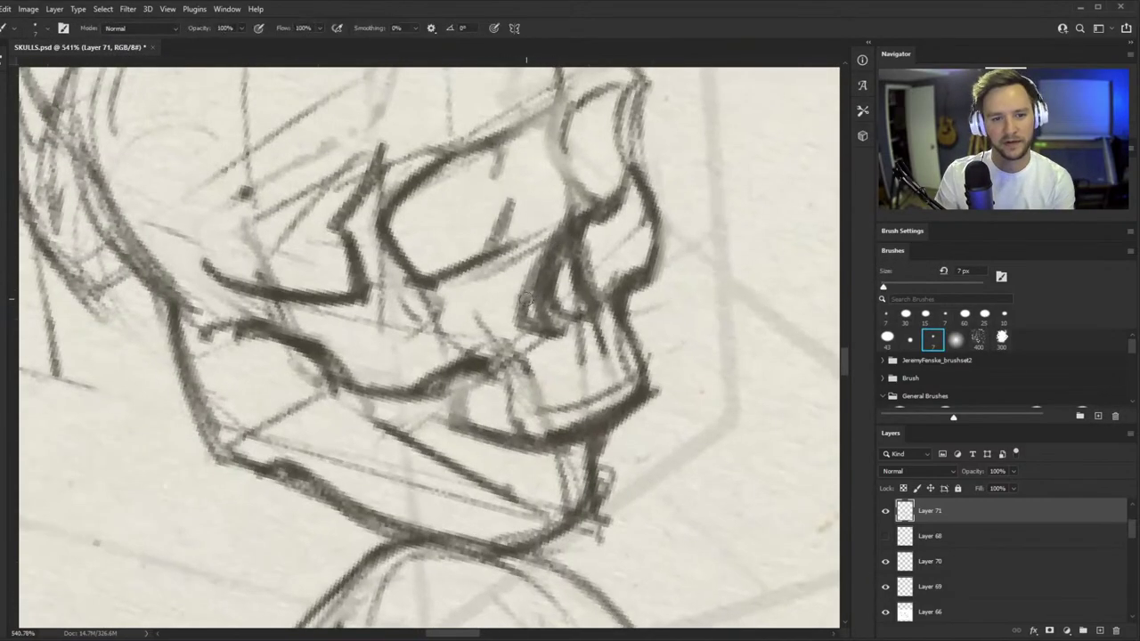
key("e")
mouse_move(495, 238)
left_mouse_down()
mouse_move(471, 262)
mouse_move(521, 218)
mouse_move(487, 253)
left_mouse_up()
key("b")
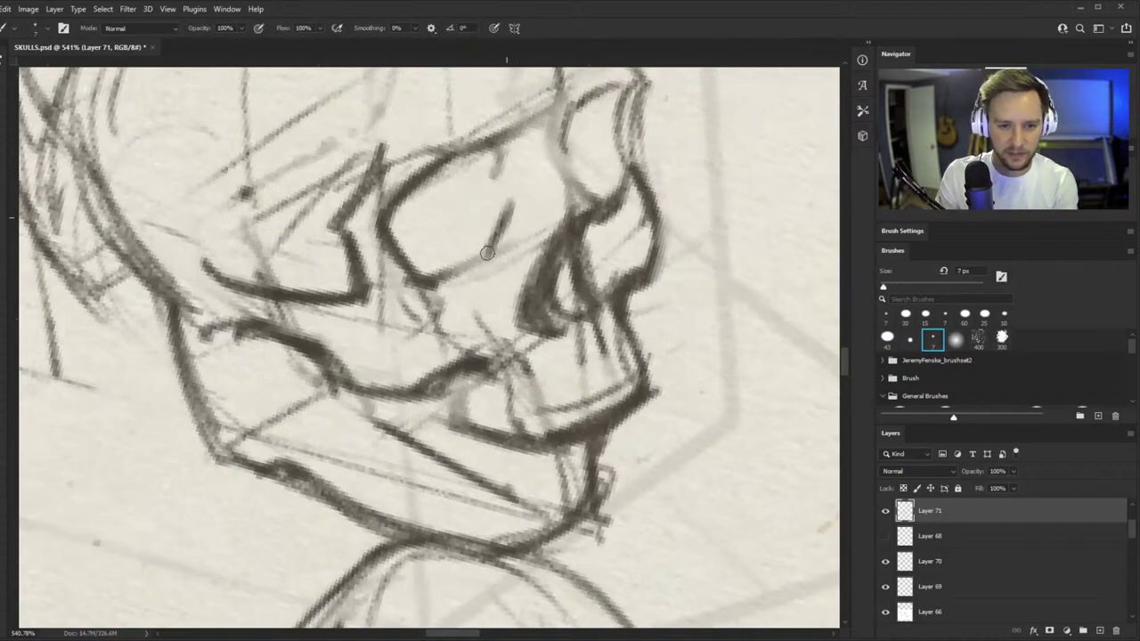
- Try a rounder lower rim on the near eye socket and fade the strokes again
left_click_drag(425, 274, 499, 249)
left_click_drag(499, 249, 399, 259)
key("e")
left_click_drag(483, 242, 432, 266)
left_click_drag(432, 267, 486, 244)
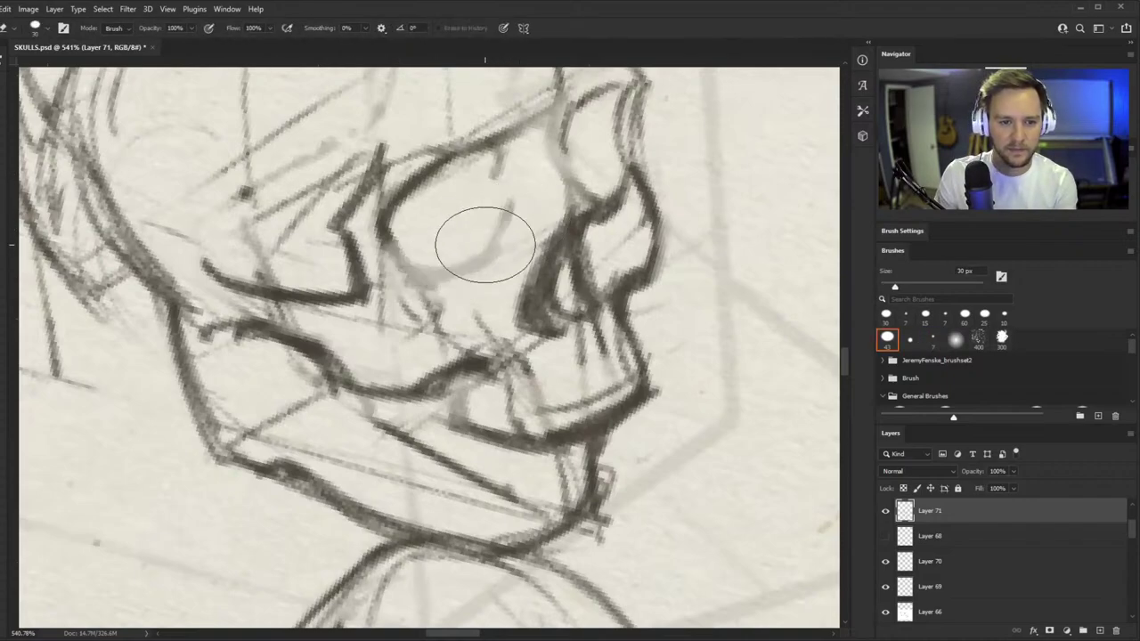
- Try the near socket's lower rim as a curve rising toward the nose and check it against the whole skull
key("b")
mouse_move(397, 255)
left_mouse_down()
mouse_move(437, 275)
mouse_move(513, 234)
left_mouse_up()
left_click_drag(453, 277, 510, 238)
left_click_drag(420, 269, 481, 273)
key("z")
left_click_drag(472, 307, 356, 410)
left_click_drag(521, 262, 552, 239)
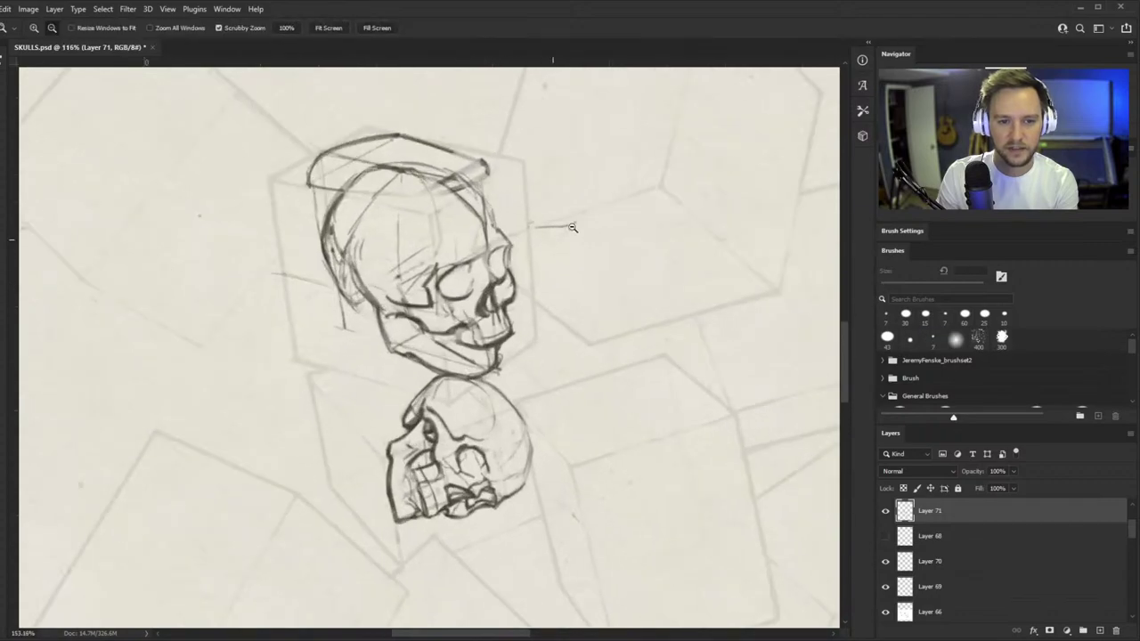
- Fade the curved lower rim of the near eye socket while leaving its outer side dark
left_click_drag(484, 292, 518, 200)
key("e")
left_click_drag(438, 305, 453, 275)
key("b")
mouse_move(354, 307)
left_mouse_down()
mouse_move(458, 265)
mouse_move(431, 311)
mouse_move(486, 298)
mouse_move(370, 312)
left_mouse_up()
key("z")
key("e")
key("z")
key("e")
key("b")
mouse_move(328, 354)
left_mouse_down()
mouse_move(465, 301)
mouse_move(433, 280)
mouse_move(364, 293)
mouse_move(365, 306)
left_mouse_up()
key("ctrl+z")
key("ctrl+z")
- Draw the near socket's lower rim as a rounded curve hooking upward at the nasal side
key("e")
key("b")
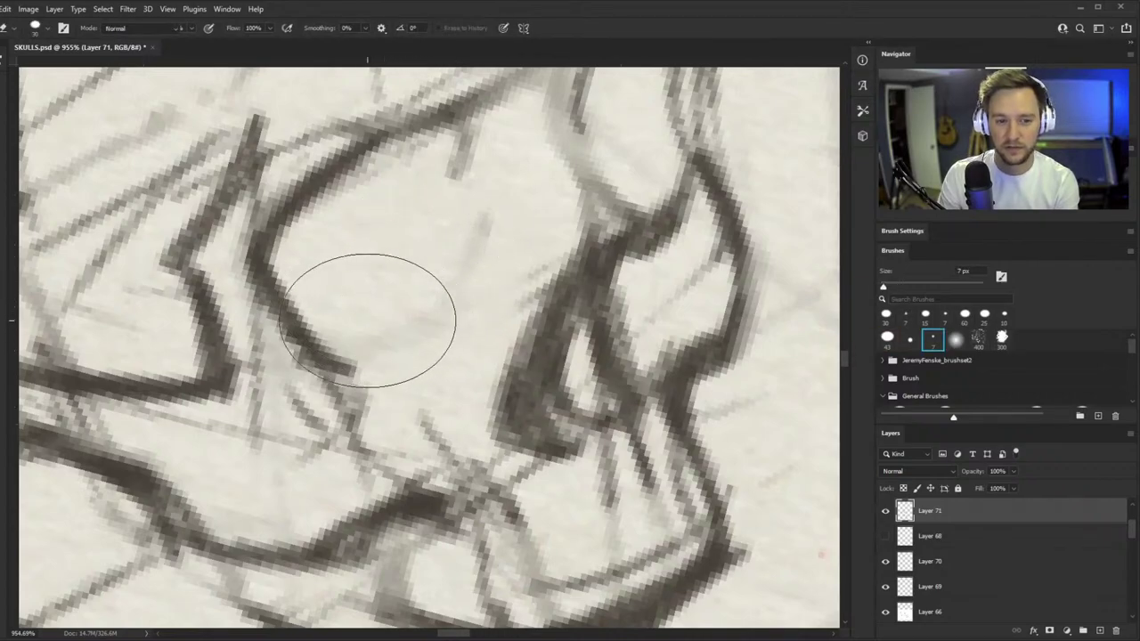
mouse_move(307, 328)
left_mouse_down()
mouse_move(415, 341)
mouse_move(465, 270)
mouse_move(359, 341)
mouse_move(473, 310)
mouse_move(471, 283)
left_mouse_up()
key("ctrl+space")
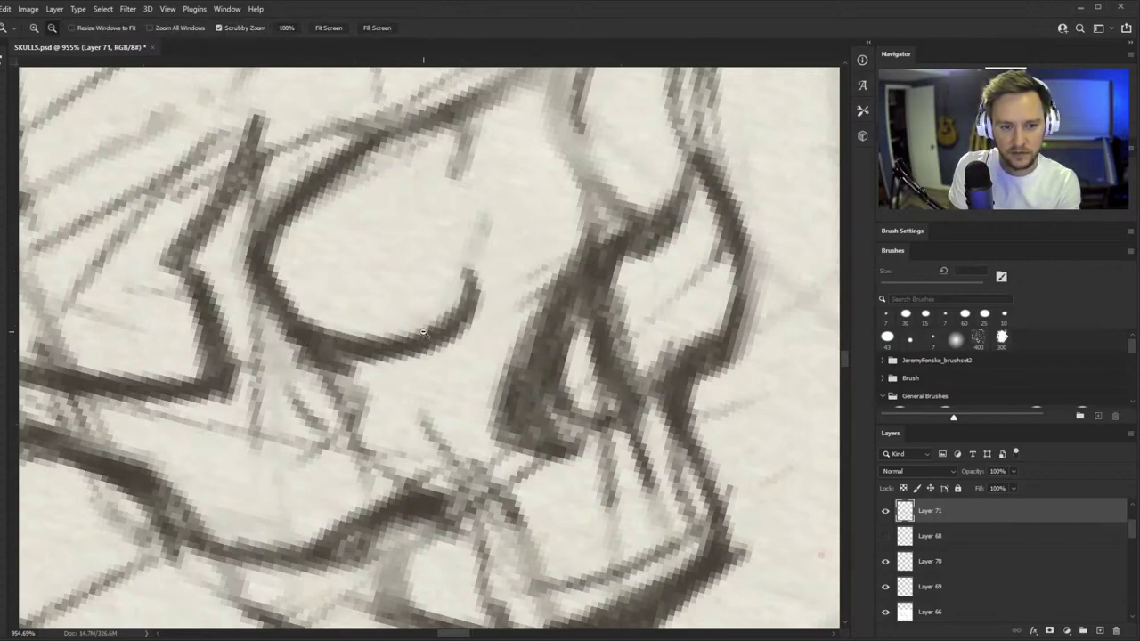
- Sketch the near edge of the nasal bone beside the socket and fade the dark lines of the nose
mouse_move(534, 314)
left_mouse_down()
mouse_move(464, 316)
mouse_move(507, 318)
mouse_move(462, 346)
mouse_move(428, 338)
mouse_move(496, 239)
left_mouse_up()
key("ctrl+space")
mouse_move(459, 283)
left_mouse_down()
mouse_move(485, 249)
mouse_move(546, 335)
left_mouse_up()
left_click_drag(497, 257, 547, 328)
left_click_drag(456, 291, 496, 383)
key("e")
mouse_move(531, 345)
left_mouse_down()
mouse_move(524, 395)
mouse_move(527, 308)
left_mouse_up()
key("b")
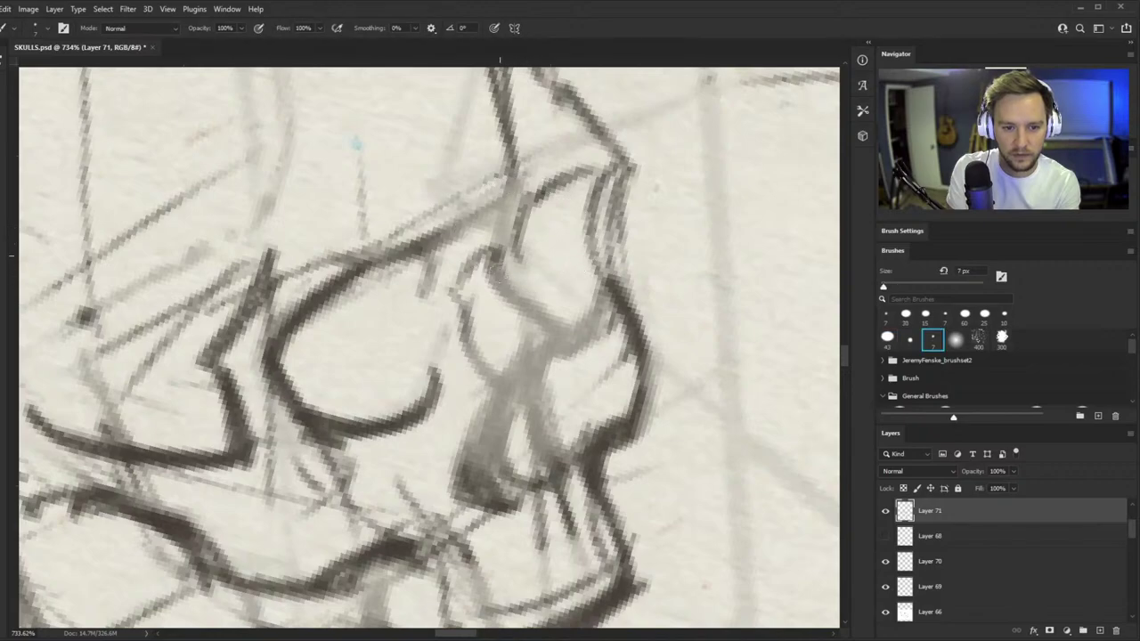
- Redraw the nasal bridge and the outline of the nasal opening, and check the skull as a whole
left_click_drag(492, 256, 551, 336)
mouse_move(523, 385)
left_mouse_down()
mouse_move(539, 352)
mouse_move(512, 397)
mouse_move(547, 356)
mouse_move(517, 357)
left_mouse_up()
mouse_move(479, 434)
left_mouse_down()
mouse_move(500, 385)
mouse_move(458, 512)
left_mouse_up()
mouse_move(534, 366)
left_mouse_down()
mouse_move(550, 450)
mouse_move(468, 491)
mouse_move(568, 510)
mouse_move(499, 379)
mouse_move(472, 390)
mouse_move(545, 356)
mouse_move(530, 377)
left_mouse_up()
left_click_drag(530, 385, 574, 372)
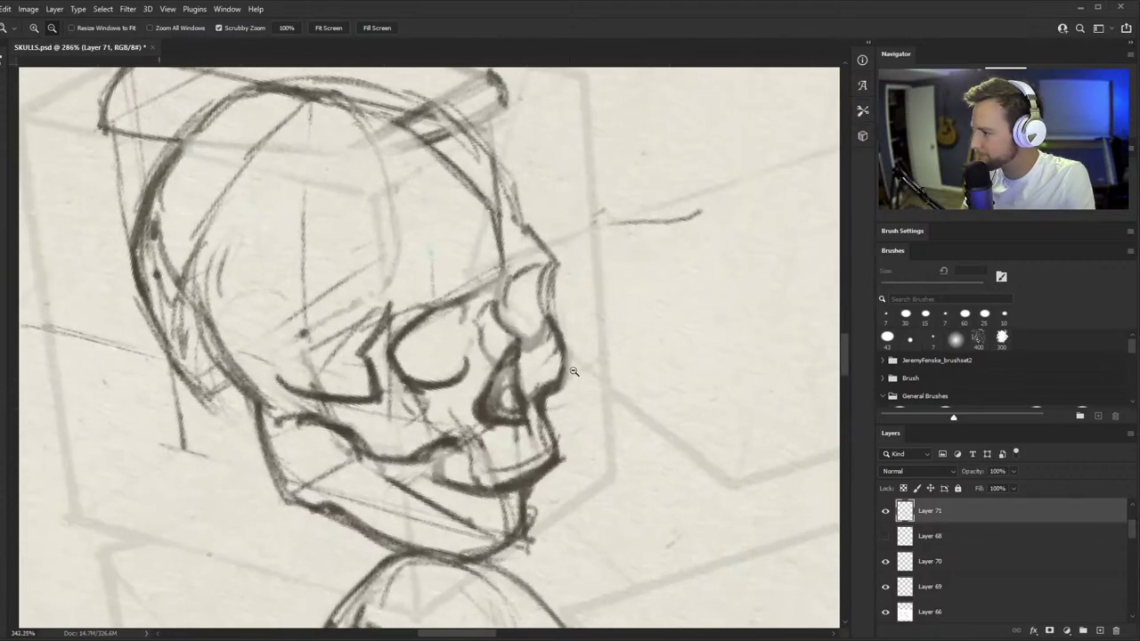
left_click_drag(546, 290, 569, 320)
key("b")
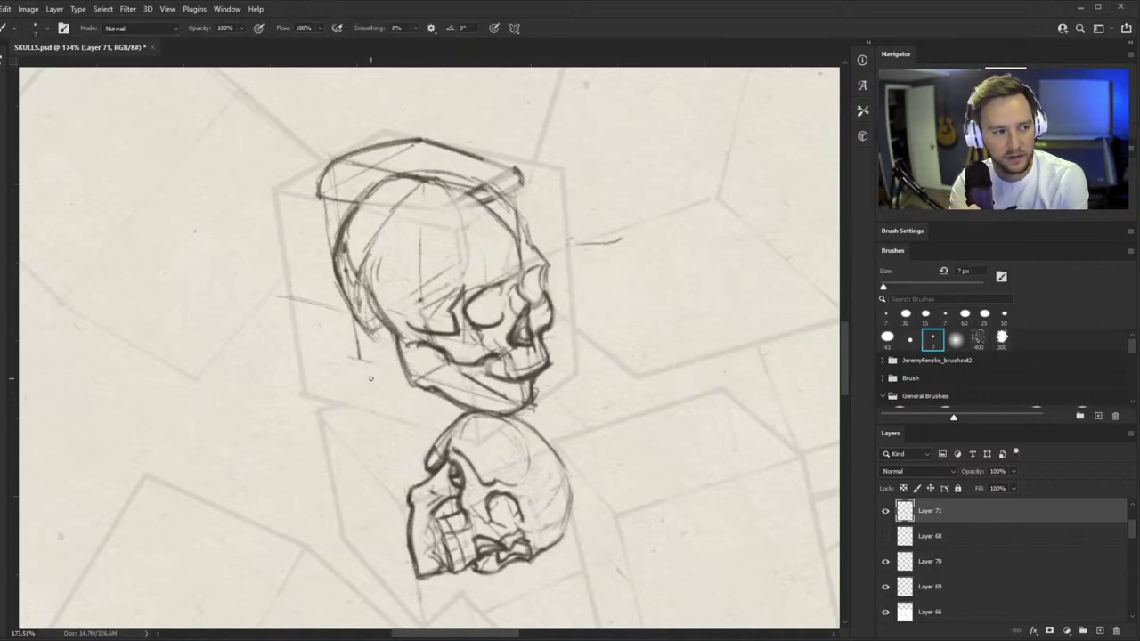
- Draw a curved contour over the upper near side of the cranium toward the forehead
key("z")
left_click_drag(472, 193, 525, 198)
key("e")
key("b")
left_click_drag(269, 194, 529, 245)
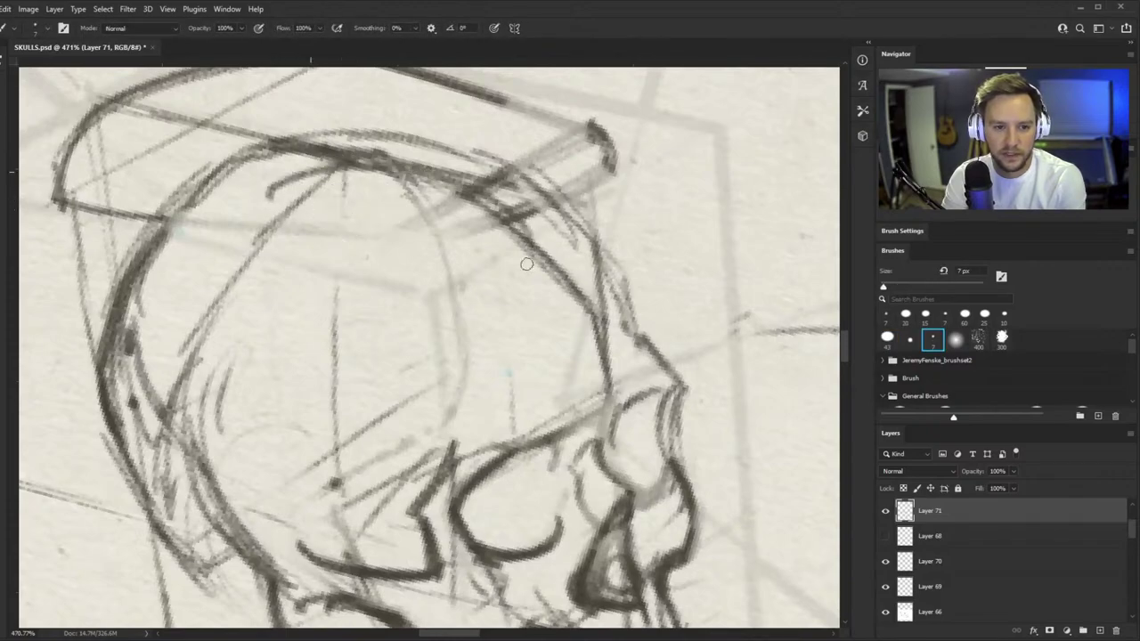
- Erase the heavy overlapping lines across the upper skull's crown and forehead where the cap crosses it
key("e")
mouse_move(310, 181)
left_mouse_down()
mouse_move(484, 208)
mouse_move(499, 188)
left_mouse_up()
key("z")
mouse_move(470, 263)
left_mouse_down()
mouse_move(379, 354)
mouse_move(527, 262)
mouse_move(441, 262)
left_mouse_up()
mouse_move(420, 326)
left_mouse_down()
mouse_move(367, 422)
mouse_move(374, 412)
left_mouse_up()
mouse_move(461, 339)
left_mouse_down()
mouse_move(484, 294)
mouse_move(423, 341)
mouse_move(434, 357)
mouse_move(456, 342)
mouse_move(441, 367)
left_mouse_up()
key("e")
key("b")
key("z")
left_click_drag(413, 330, 436, 301)
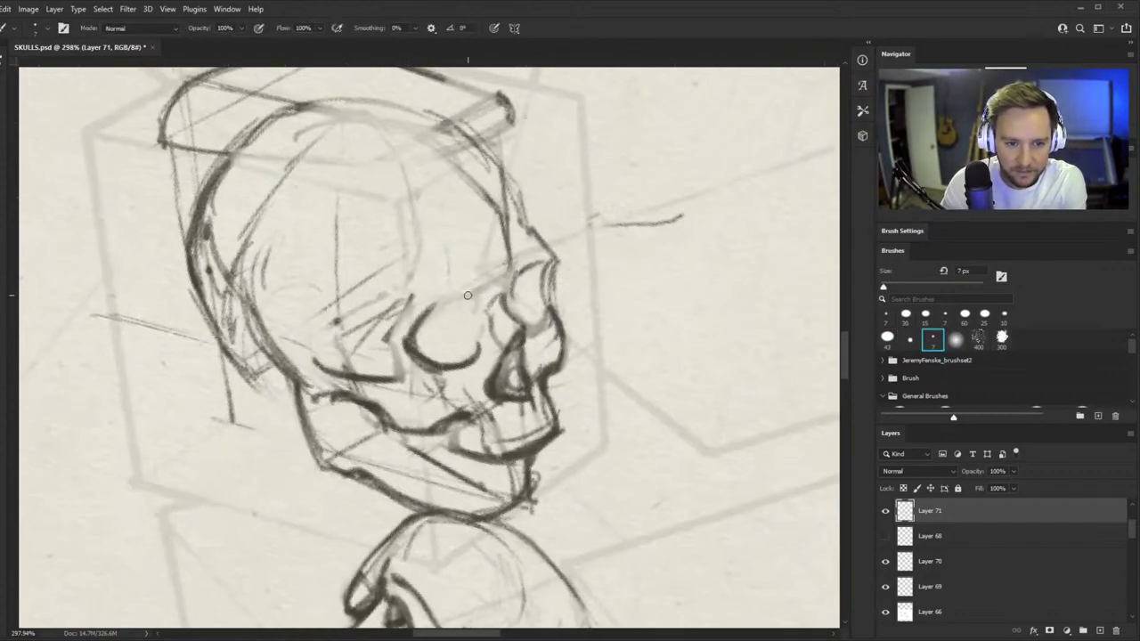
- Examine the overall proportions of the two stacked skulls against the surrounding boxes
key("z")
left_click_drag(470, 341, 436, 353)
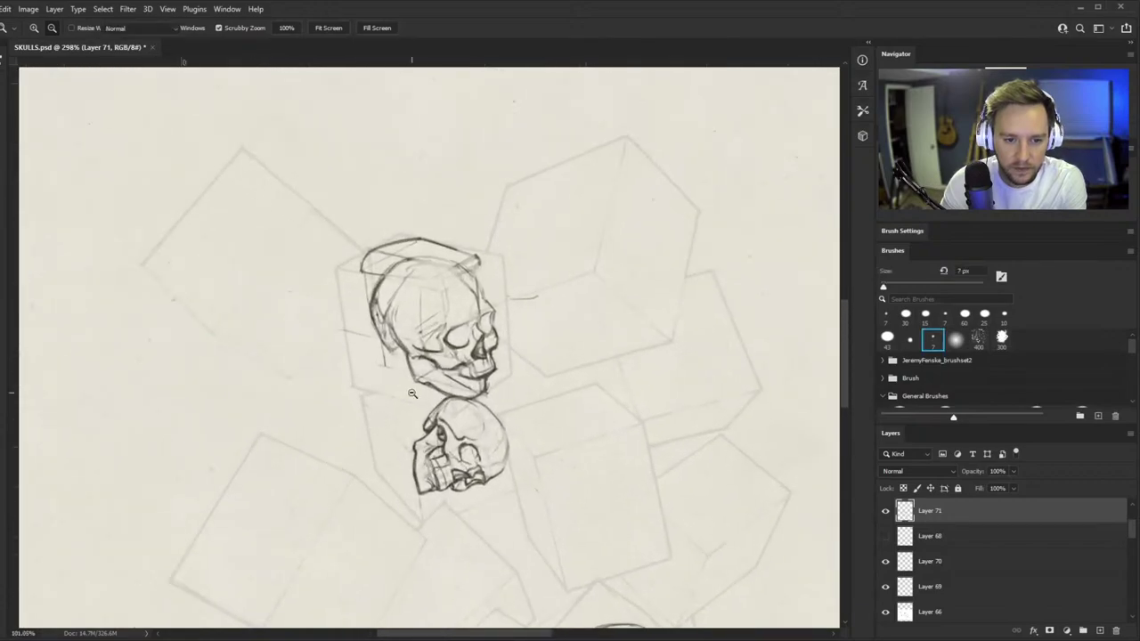
key("e")
key("b")
scroll(441, 316, "up", 3)
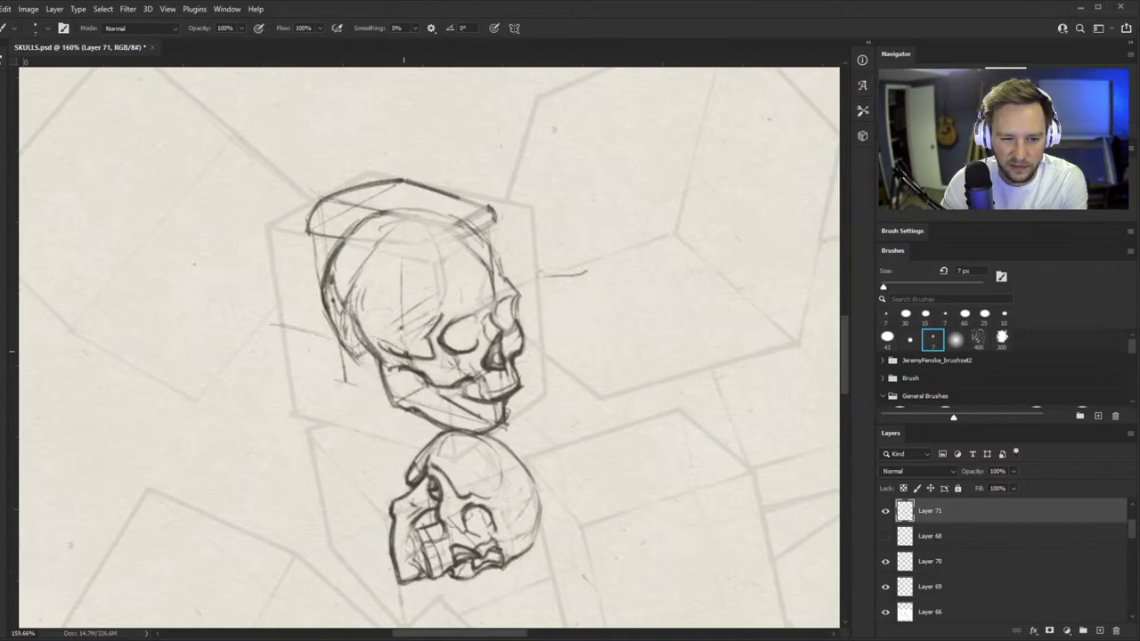
key("z")
mouse_move(404, 352)
left_mouse_down()
mouse_move(429, 351)
mouse_move(352, 338)
mouse_move(448, 346)
left_mouse_up()
key("b")
key("z")
key("b")
key("z")
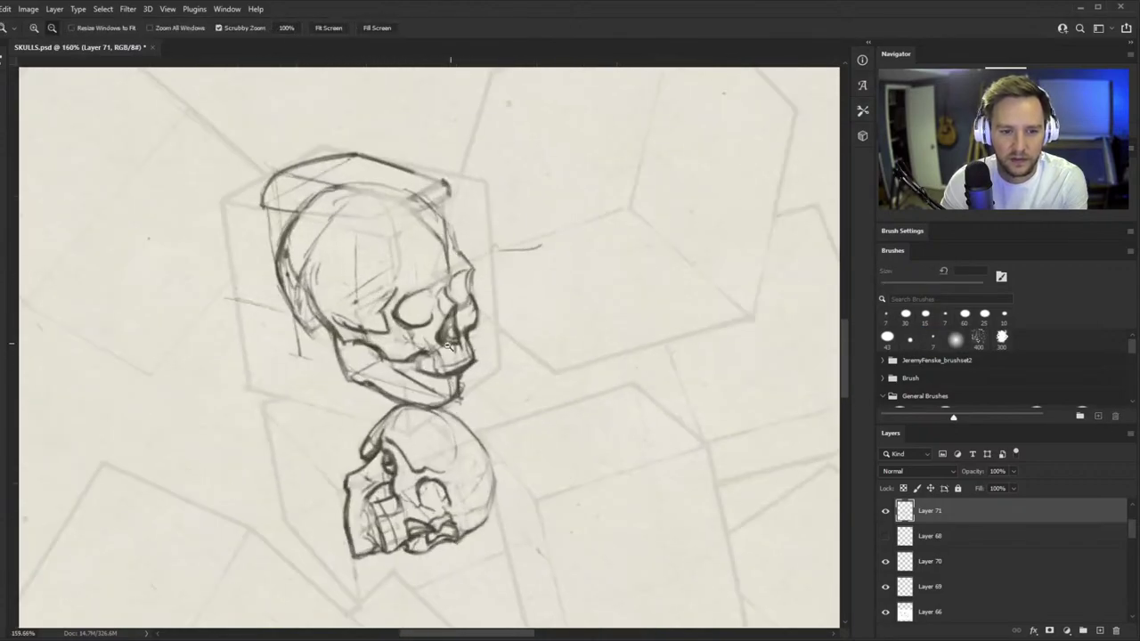
- Sketch the cheekbone's curve and a curved inner jaw edge running from the cheekbone down to the jawline of the upper skull
key("b")
key("z")
left_click_drag(362, 366, 399, 362)
key("b")
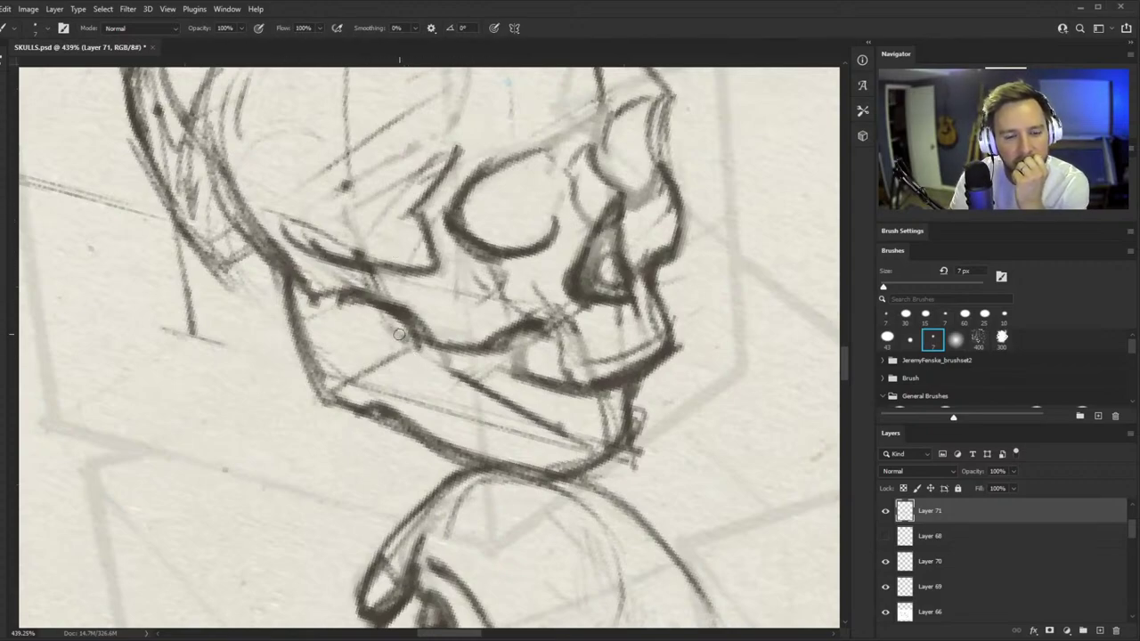
left_click_drag(446, 233, 446, 389)
left_click_drag(419, 321, 482, 444)
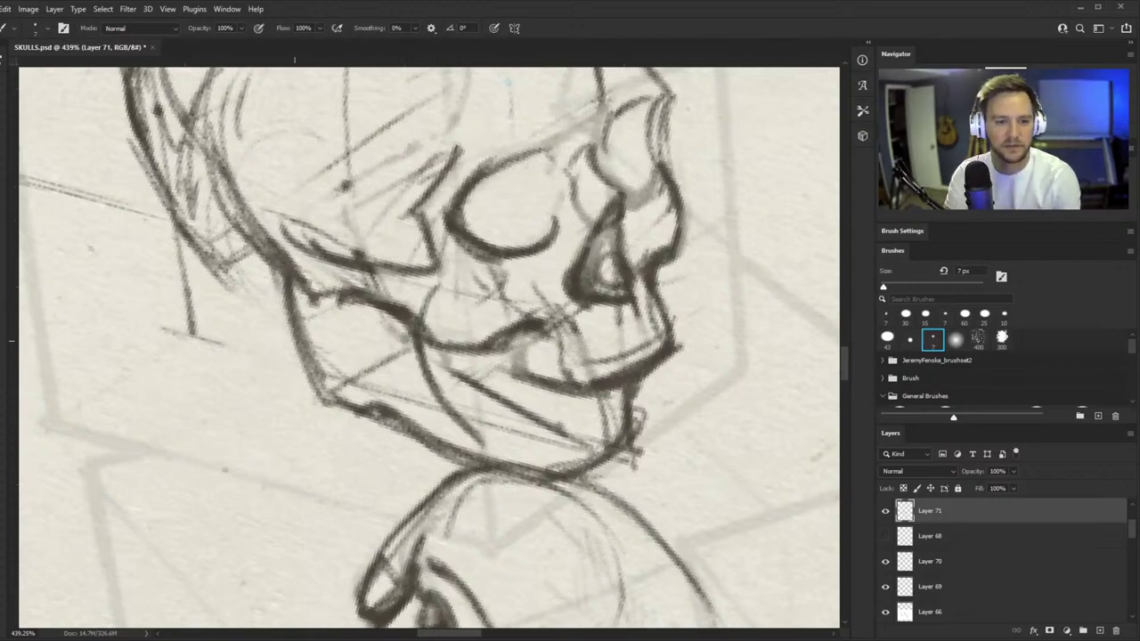
- Erase the rear jaw outline of the upper skull and redraw it as a steeper line closer to the face
key("e")
mouse_move(264, 308)
left_mouse_down()
mouse_move(300, 400)
mouse_move(320, 423)
mouse_move(320, 316)
mouse_move(262, 305)
mouse_move(368, 402)
left_mouse_up()
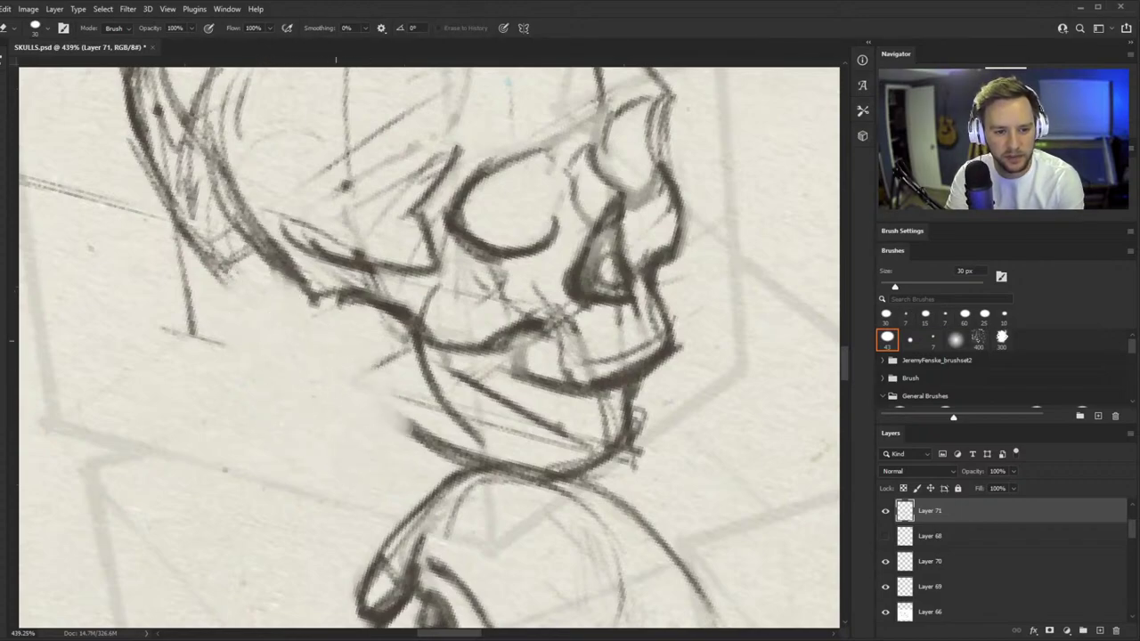
key("b")
left_click_drag(317, 307, 374, 415)
mouse_move(309, 292)
left_mouse_down()
mouse_move(375, 424)
mouse_move(421, 439)
left_mouse_up()
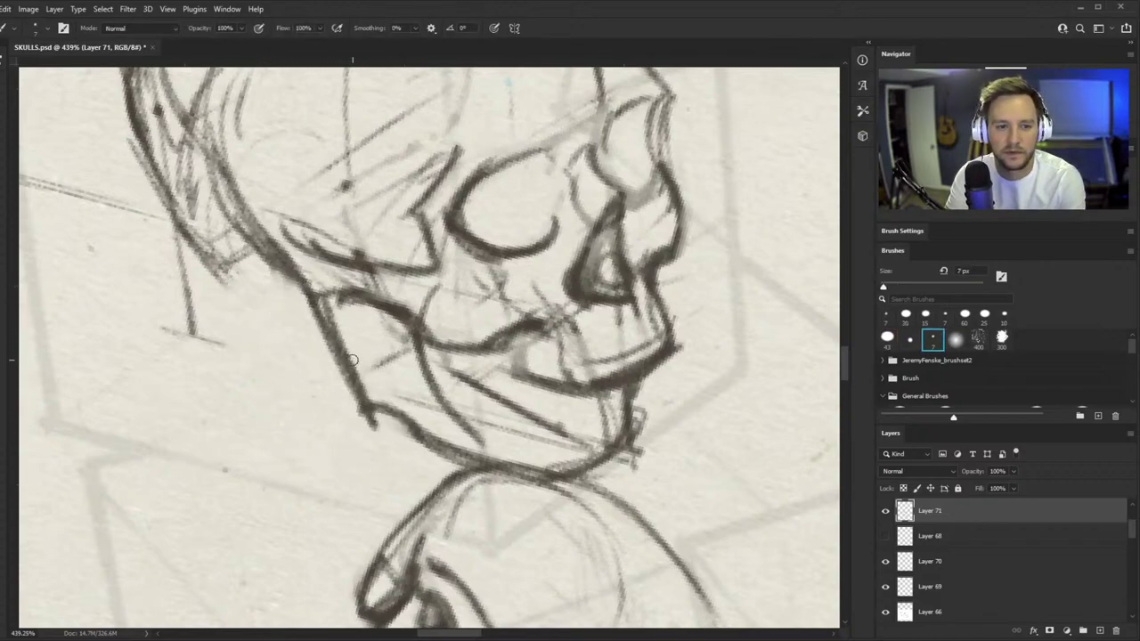
- Sketch a long diagonal guide line behind the jaw, from the back of the upper skull down to the jaw corner
scroll(363, 361, "down", 5)
left_click_drag(290, 296, 374, 399)
left_click_drag(315, 312, 373, 390)
key("ctrl+space")
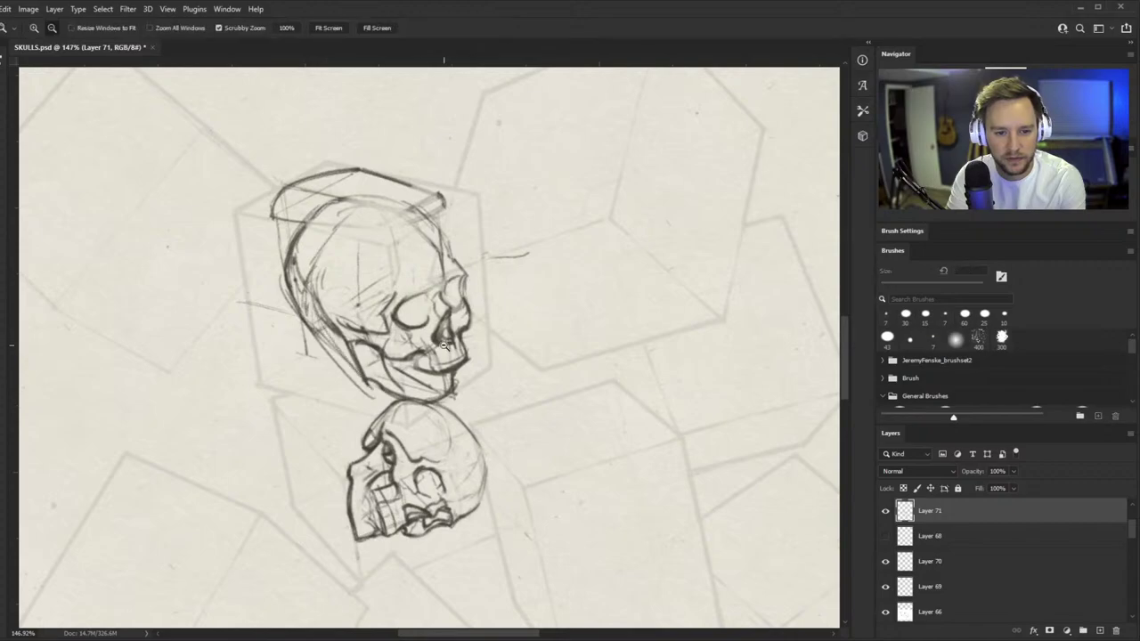
left_click_drag(442, 347, 513, 346)
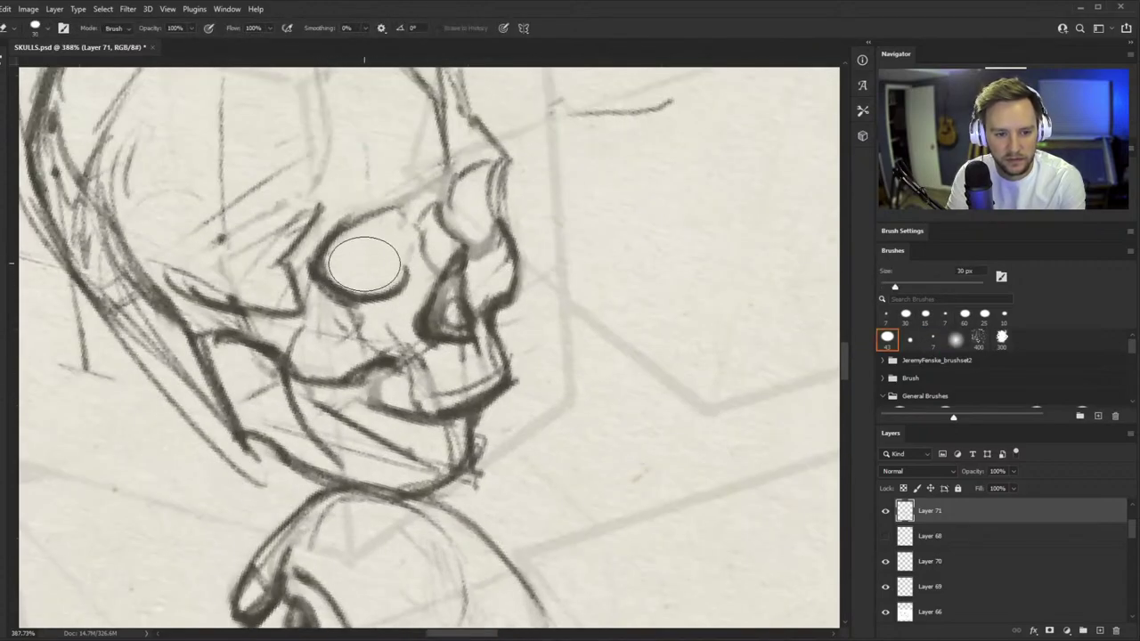
- Darken the lines around the back teeth and the curved inner edge of the jaw
mouse_move(363, 361)
left_mouse_down()
mouse_move(356, 403)
mouse_move(436, 398)
left_mouse_up()
key("z")
mouse_move(287, 231)
left_mouse_down()
mouse_move(277, 398)
mouse_move(283, 370)
mouse_move(329, 465)
left_mouse_up()
left_click_drag(285, 375, 333, 471)
- Reduce the eraser to 7 px and thin out the doubled inner edge of the jaw
key("e")
key("[")
key("[")
key("[")
key("[")
key("[")
key("[")
key("[")
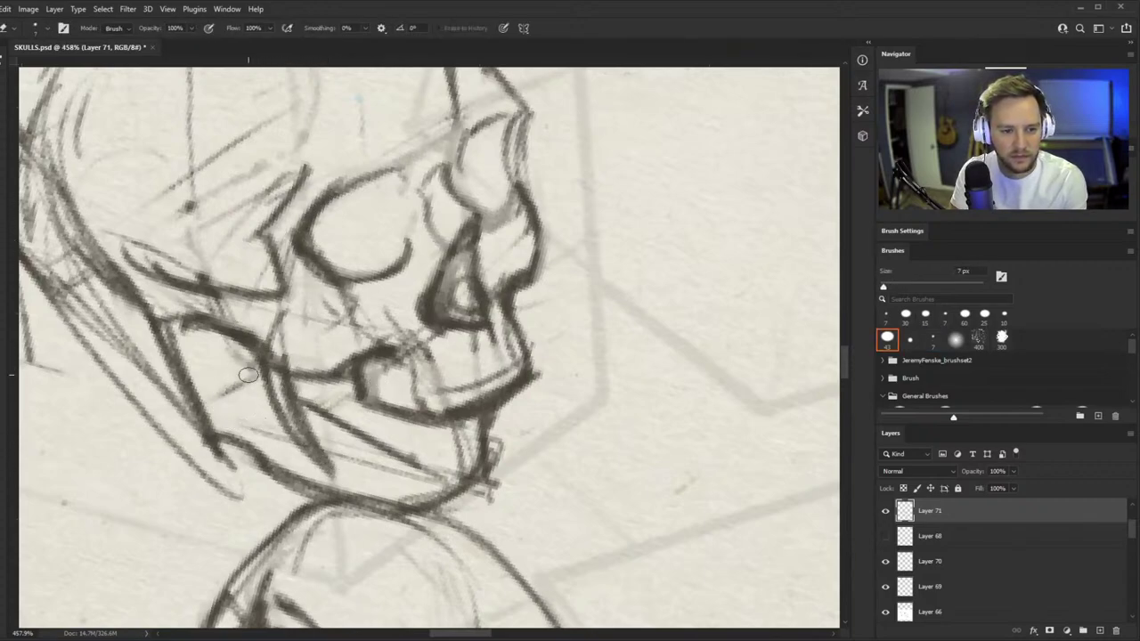
left_click_drag(269, 369, 310, 455)
mouse_move(271, 389)
left_mouse_down()
mouse_move(308, 456)
mouse_move(334, 468)
left_mouse_up()
- Draw short strokes behind the back teeth, connecting the cheekbone's lower edge to the lower jaw
key("b")
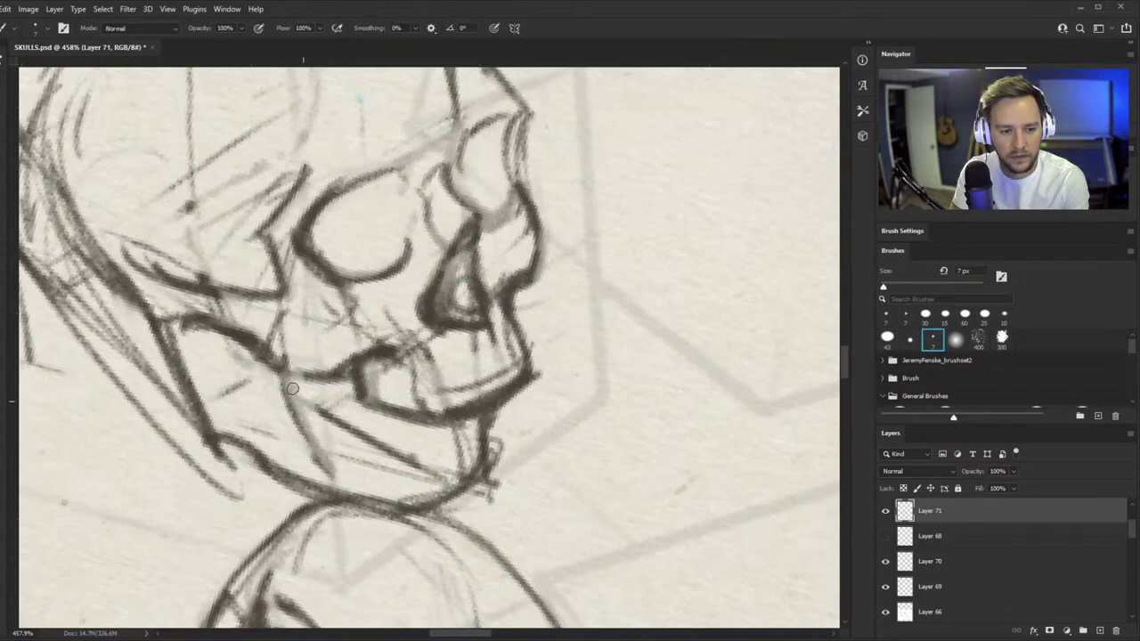
mouse_move(317, 410)
left_mouse_down()
mouse_move(353, 400)
mouse_move(343, 379)
mouse_move(328, 413)
left_mouse_up()
left_click_drag(366, 388, 381, 407)
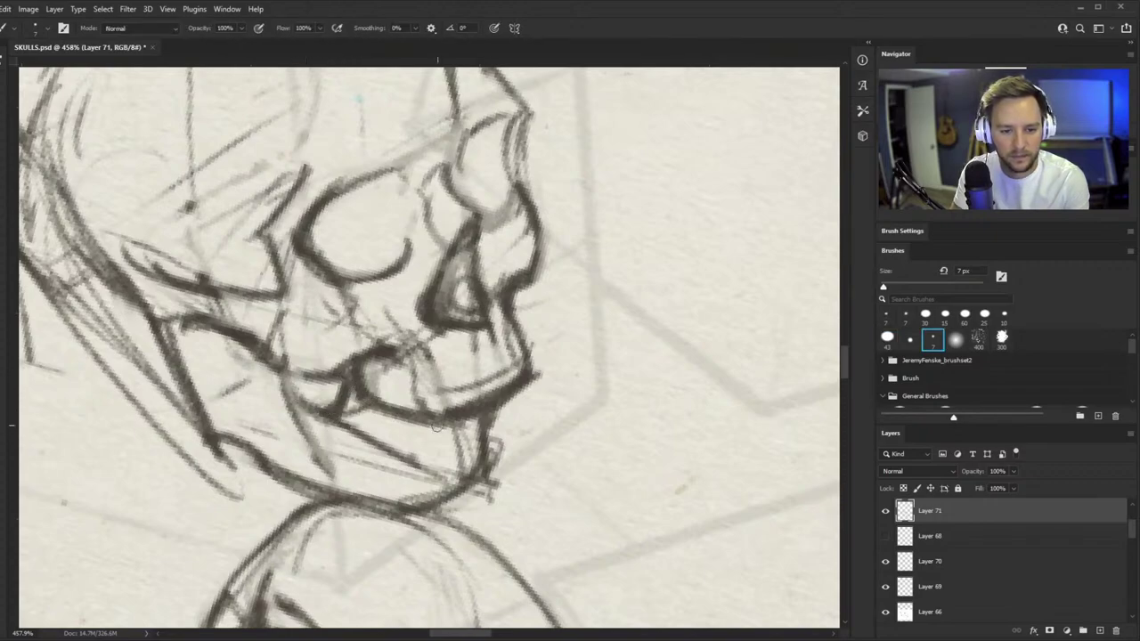
- Erase the old front line of the chin and redraw it beneath the upper teeth
key("e")
mouse_move(493, 435)
left_mouse_down()
mouse_move(531, 404)
mouse_move(488, 413)
left_mouse_up()
left_click_drag(501, 406, 480, 436)
key("b")
left_click_drag(522, 390, 486, 440)
mouse_move(527, 386)
left_mouse_down()
mouse_move(485, 437)
mouse_move(504, 410)
mouse_move(446, 437)
left_mouse_up()
- Clean up the upper teeth's lower edge and redraw the chin's curve down into the jawline
key("e")
mouse_move(535, 360)
left_mouse_down()
mouse_move(506, 397)
mouse_move(527, 372)
mouse_move(443, 417)
left_mouse_up()
key("b")
left_click_drag(526, 385, 487, 447)
mouse_move(497, 422)
left_mouse_down()
mouse_move(458, 457)
mouse_move(486, 424)
mouse_move(495, 448)
mouse_move(483, 469)
mouse_move(494, 424)
mouse_move(418, 509)
left_mouse_up()
key("e")
key("b")
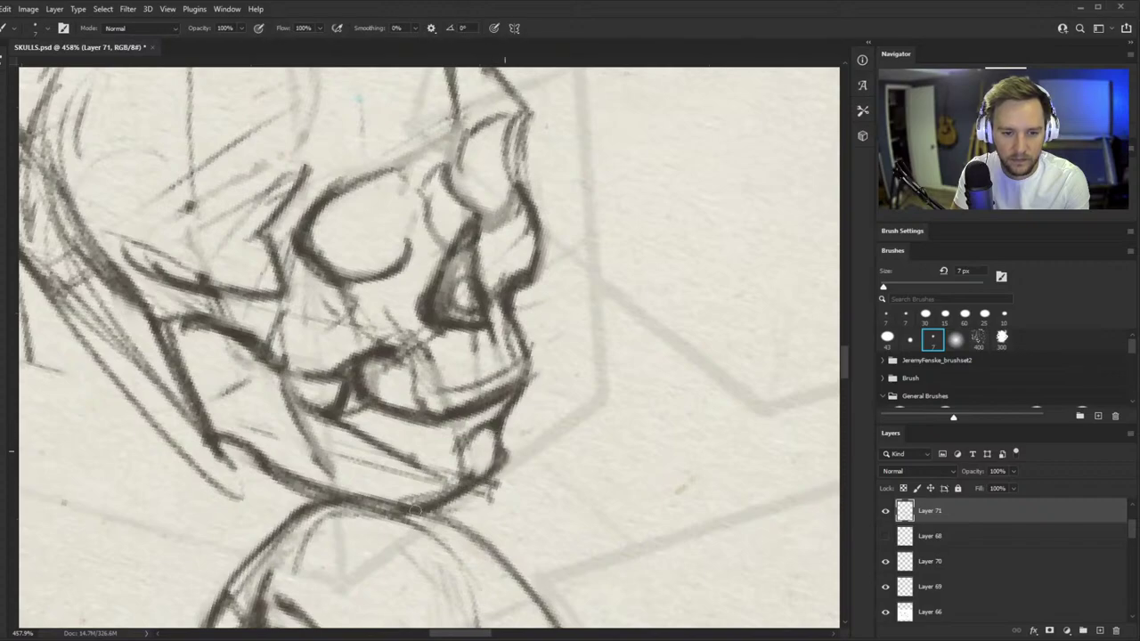
- Build the chin's front outline further outward and erase its stray outer edge
mouse_move(525, 455)
left_mouse_down()
mouse_move(510, 416)
mouse_move(515, 456)
left_mouse_up()
mouse_move(518, 395)
left_mouse_down()
mouse_move(517, 449)
mouse_move(472, 481)
left_mouse_up()
key("e")
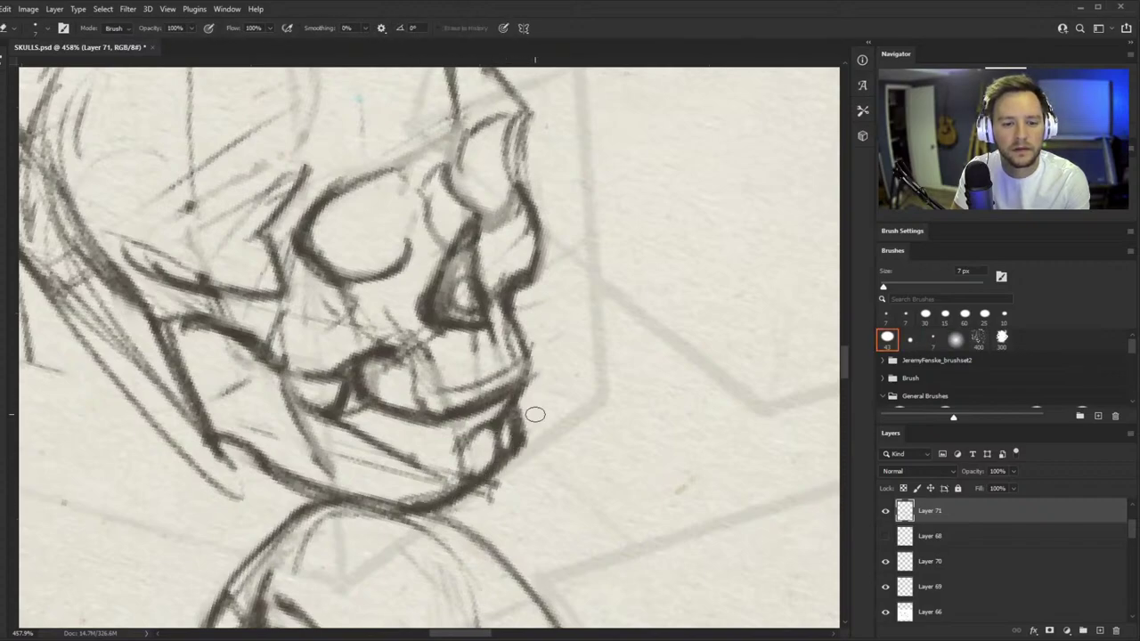
left_click_drag(534, 415, 521, 455)
key("b")
- Darken the outline of the far eye socket and brow on the upper skull
left_click_drag(458, 387, 370, 383)
left_click_drag(465, 365, 534, 364)
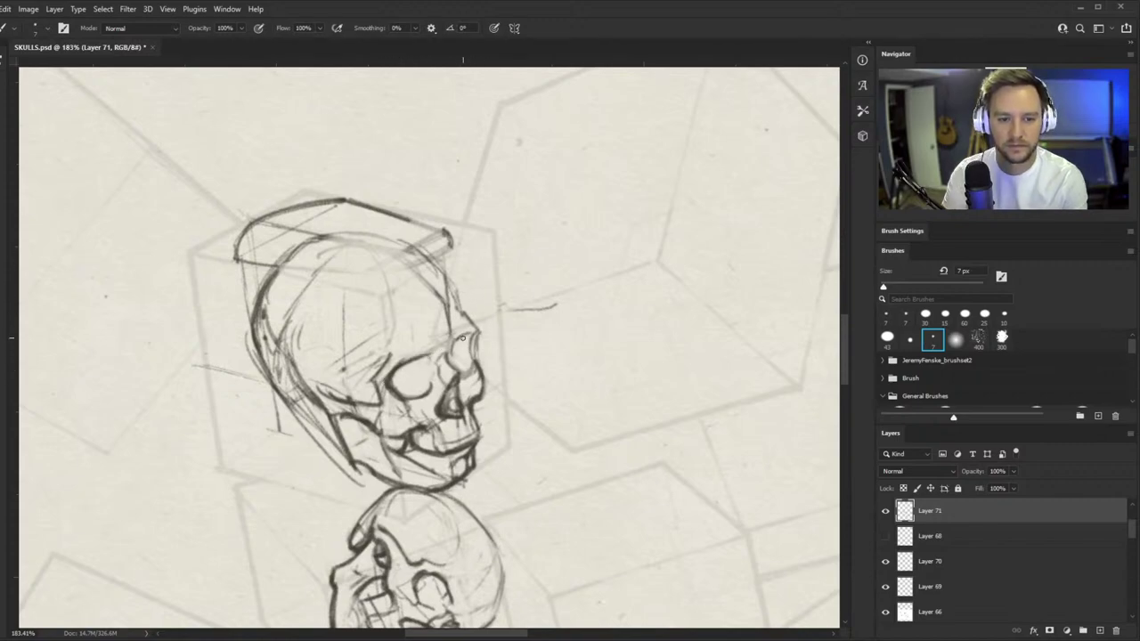
key("e")
key("b")
left_click_drag(463, 377, 470, 373)
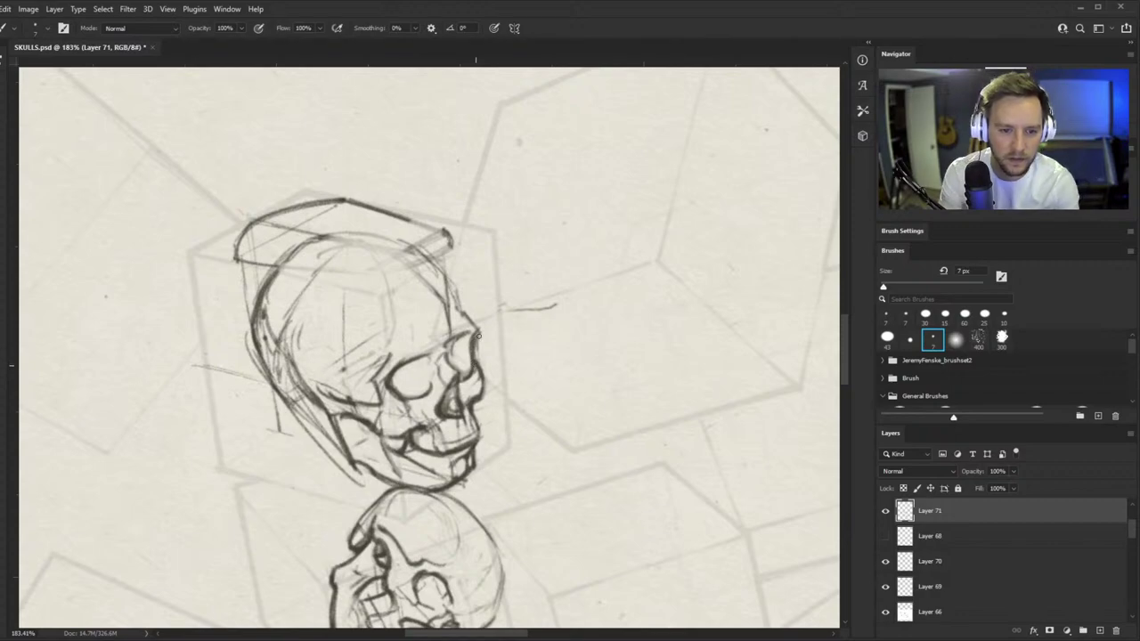
- Erase the diagonal guide lines behind the upper skull's back and jaw with a 20 px eraser
key("e")
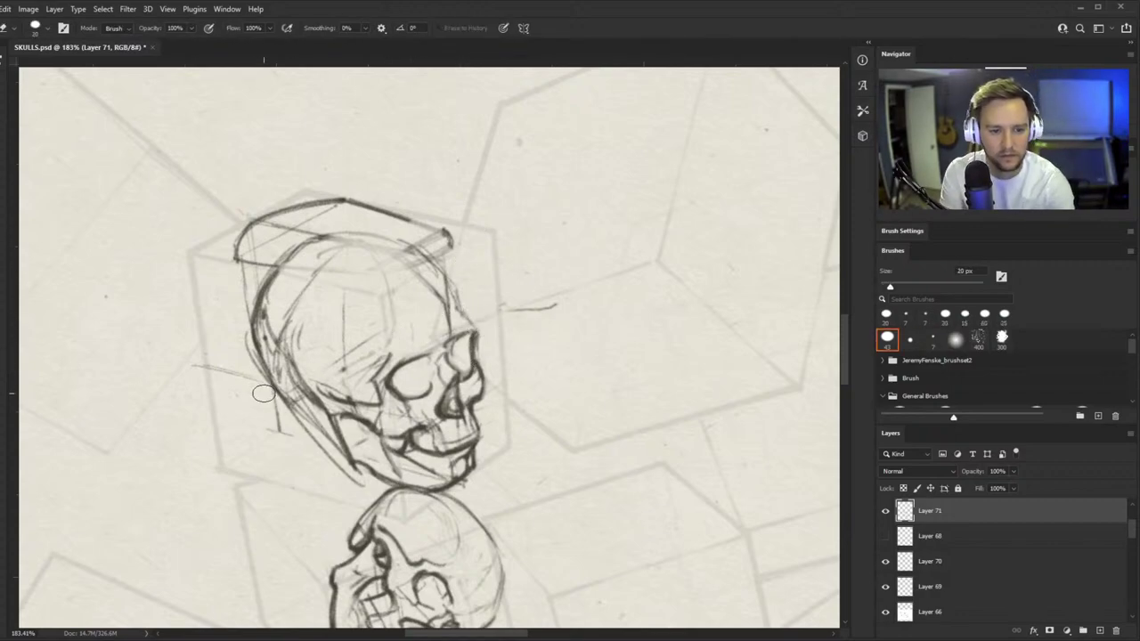
left_click_drag(251, 342, 345, 477)
left_click_drag(313, 429, 339, 473)
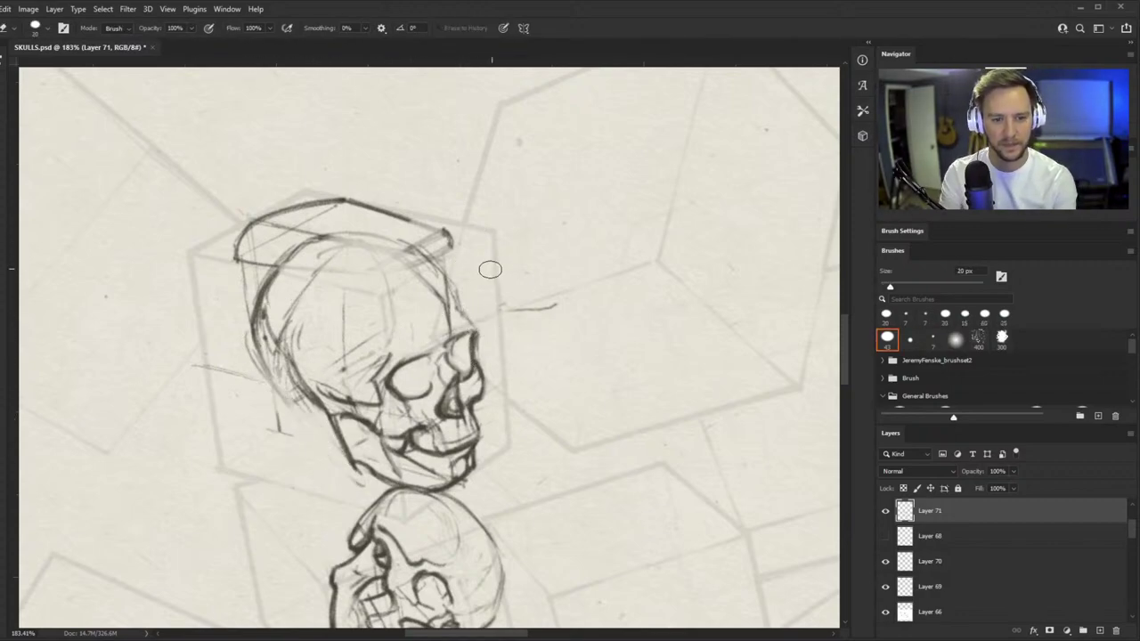
- Enlarge the eraser and lighten the rough forehead and crown lines near the cap's front end
left_click_drag(435, 286, 450, 325)
key("]")
key("]")
key("]")
left_click_drag(412, 254, 445, 284)
- Sketch the forehead's inner contour from the crown down to the brow between the eye sockets
key("b")
key("b")
scroll(428, 303, "up", 3)
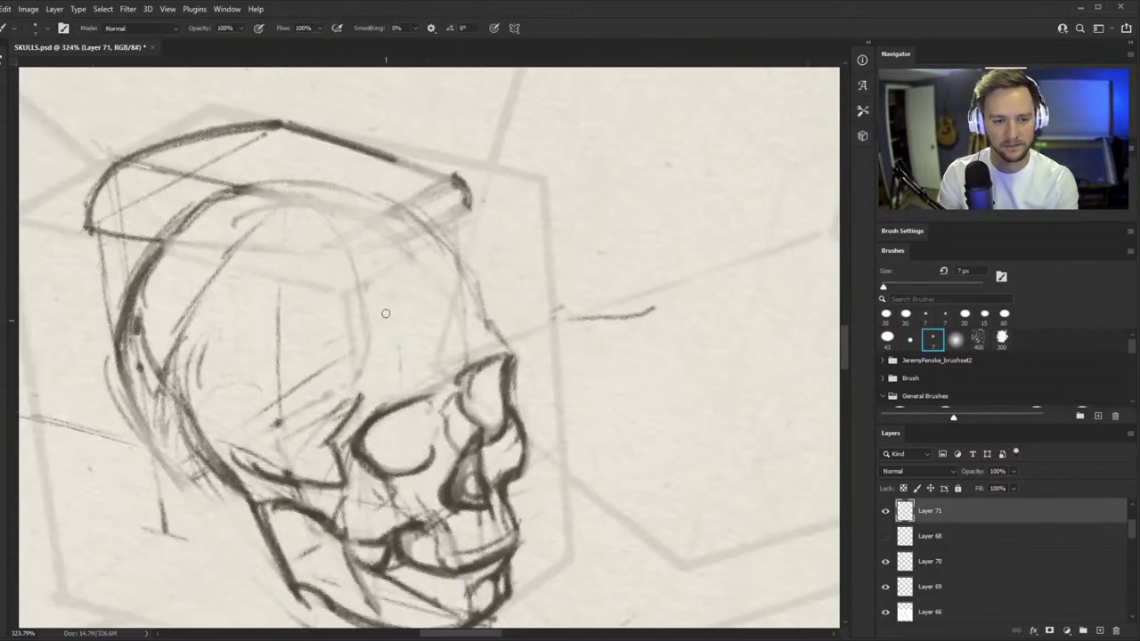
mouse_move(354, 208)
left_mouse_down()
mouse_move(420, 278)
mouse_move(444, 286)
mouse_move(459, 374)
left_mouse_up()
left_click_drag(445, 296, 462, 377)
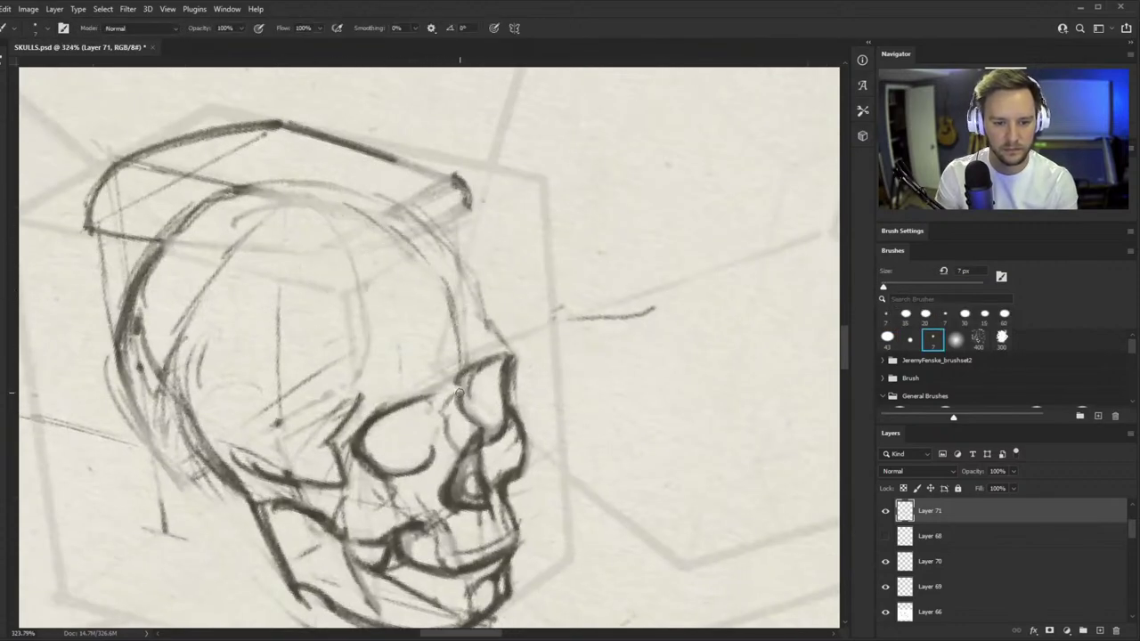
- Rework the brow line above both eye sockets, softening the old line across them
mouse_move(386, 407)
left_mouse_down()
mouse_move(435, 380)
mouse_move(467, 399)
mouse_move(482, 369)
left_mouse_up()
key("e")
key("b")
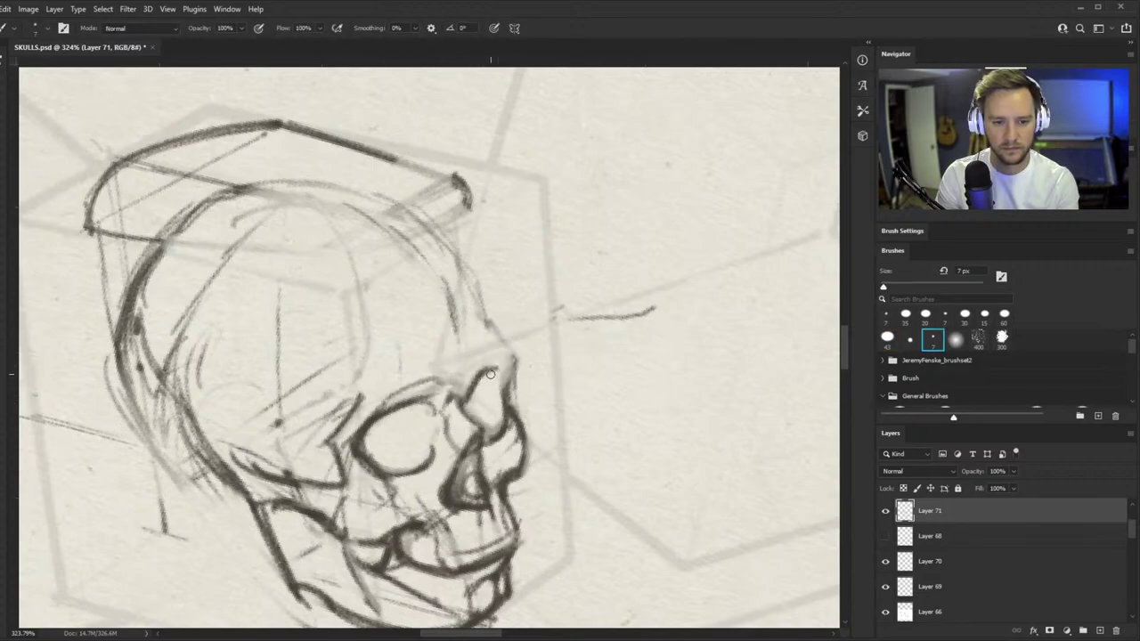
- Draw the far brow's profile and a curved line across the lower forehead with a small notched line below it
left_click_drag(507, 364, 485, 327)
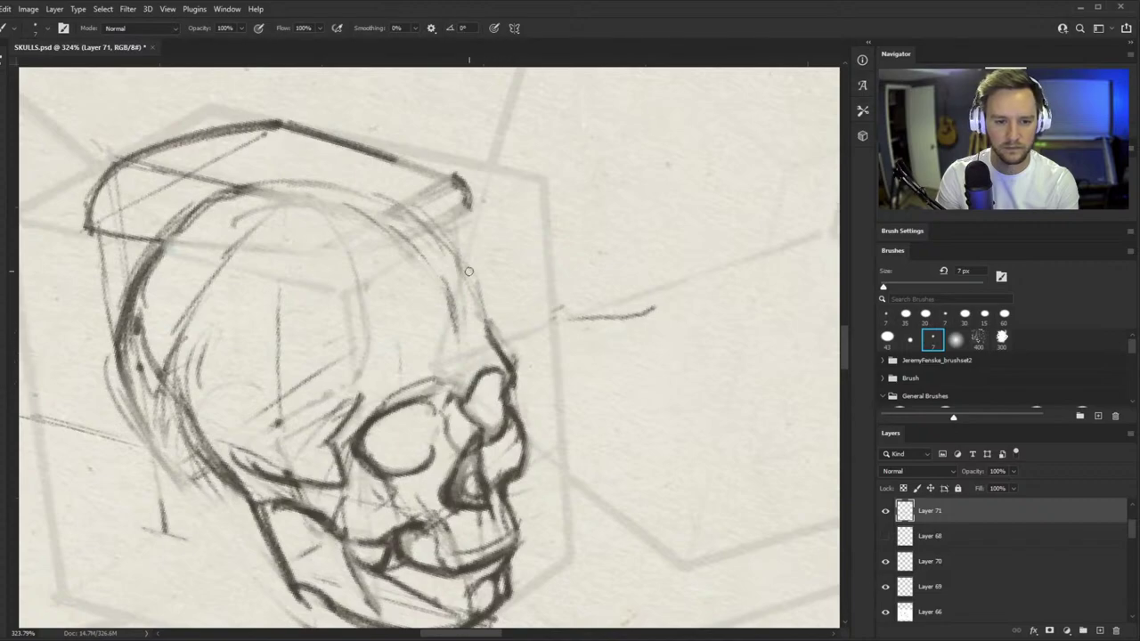
left_click_drag(367, 339, 469, 322)
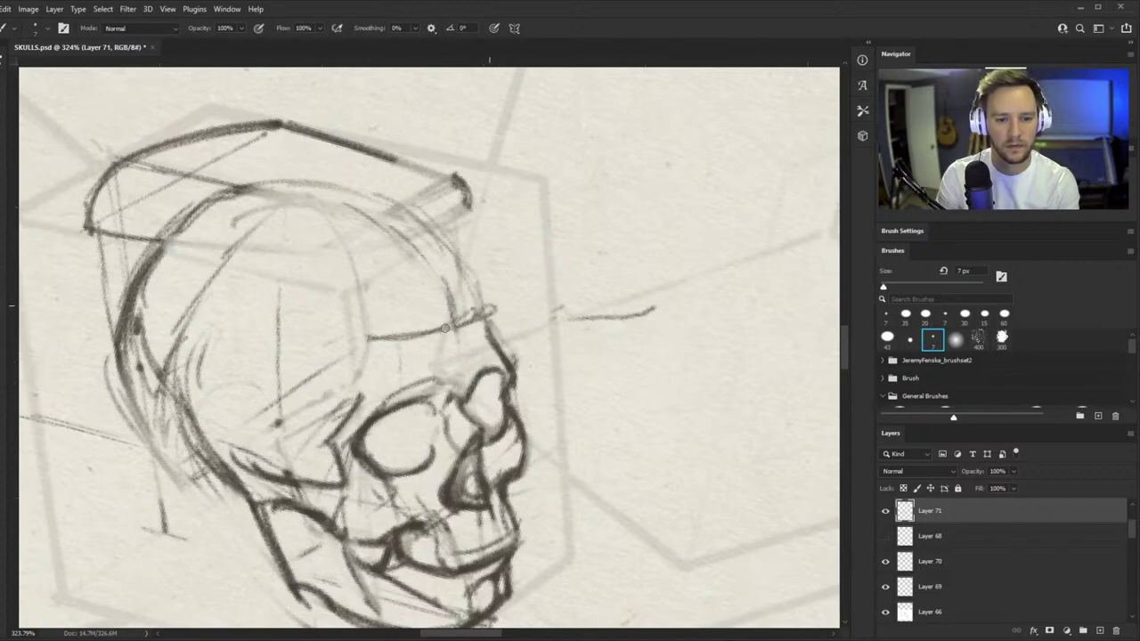
left_click_drag(369, 343, 406, 354)
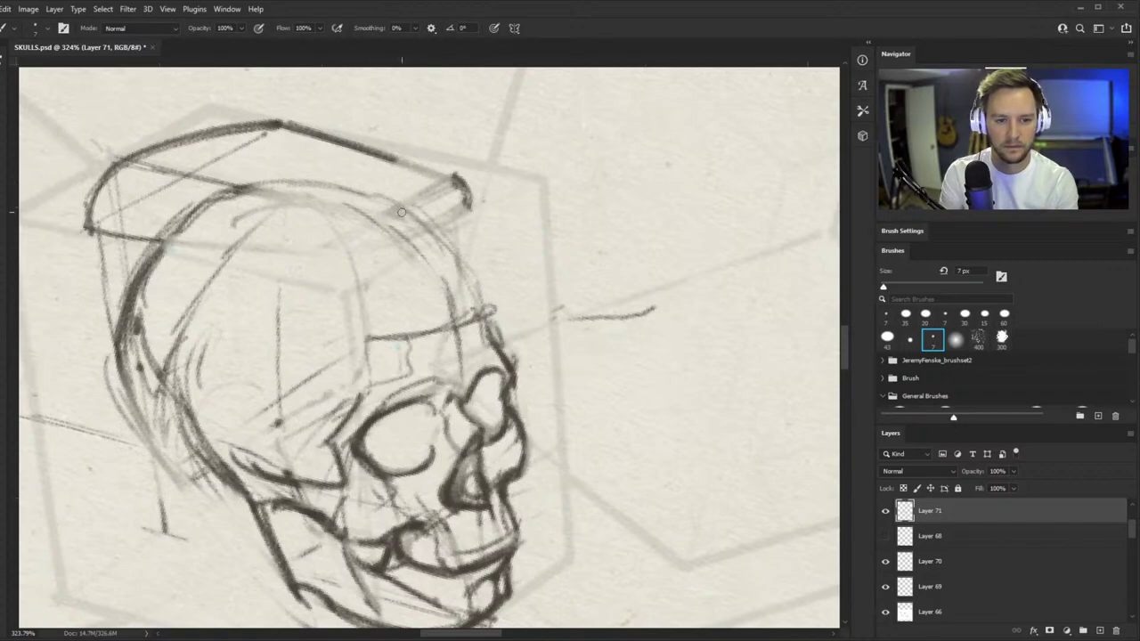
- Rotate the canvas and redraw the cranium's outer contour with bold strokes from the back of the crown to the brow
key("r")
left_click_drag(600, 292, 552, 185)
key("ctrl+space")
left_click_drag(226, 310, 281, 307)
left_click_drag(166, 340, 301, 269)
mouse_move(182, 311)
left_mouse_down()
mouse_move(379, 220)
mouse_move(446, 212)
mouse_move(576, 259)
mouse_move(405, 209)
left_mouse_up()
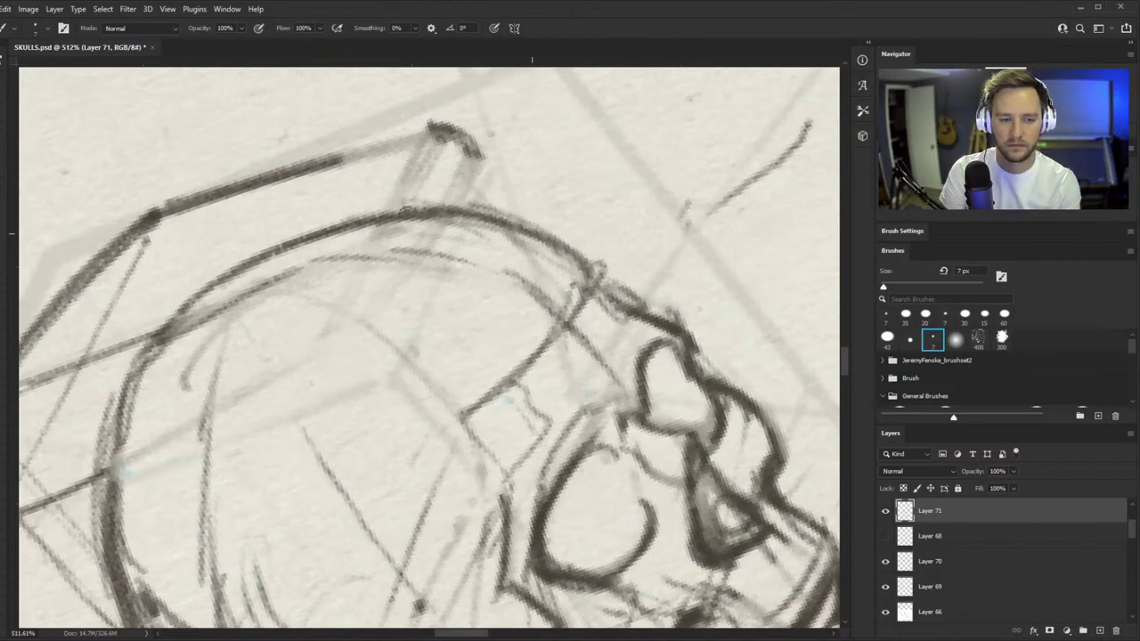
mouse_move(247, 279)
left_mouse_down()
mouse_move(435, 207)
mouse_move(614, 306)
left_mouse_up()
mouse_move(411, 206)
left_mouse_down()
mouse_move(531, 230)
mouse_move(623, 317)
left_mouse_up()
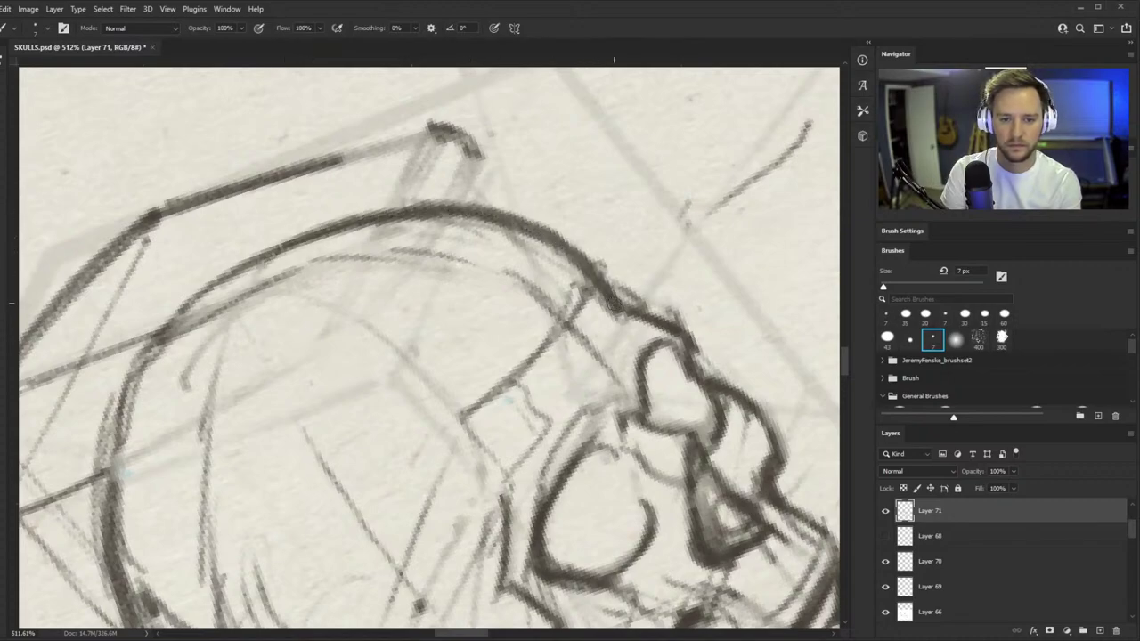
- Examine the whole skull composition at different zoom levels and canvas rotations
key("ctrl+space")
left_click_drag(504, 303, 417, 304)
key("r")
mouse_move(598, 268)
left_mouse_down()
mouse_move(616, 330)
mouse_move(539, 283)
left_mouse_up()
key("ctrl+space")
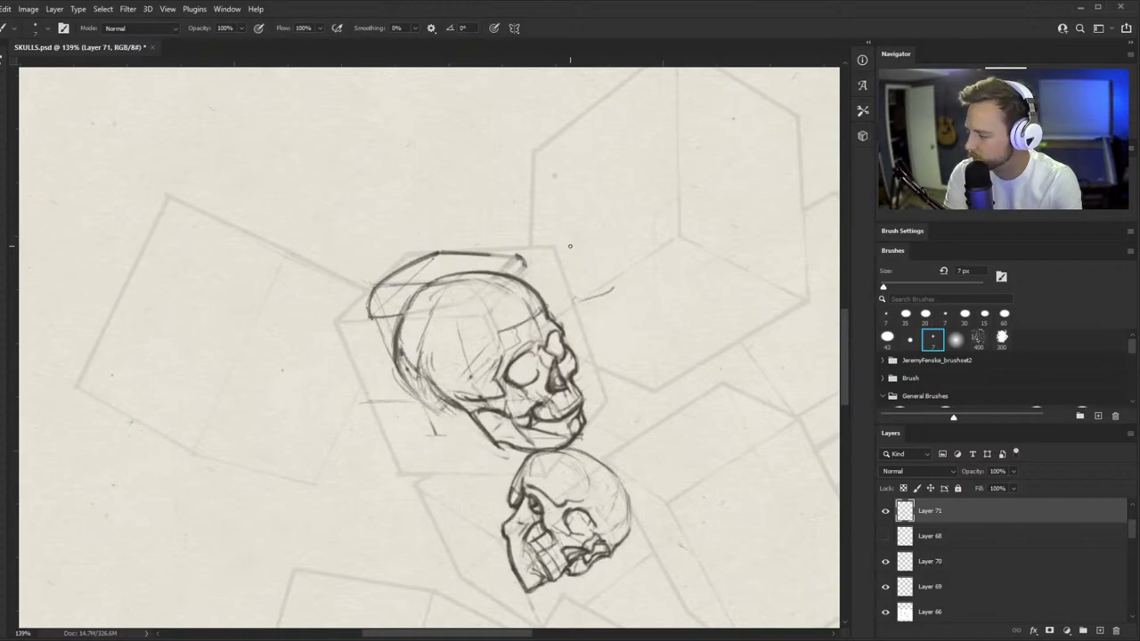
key("ctrl+space")
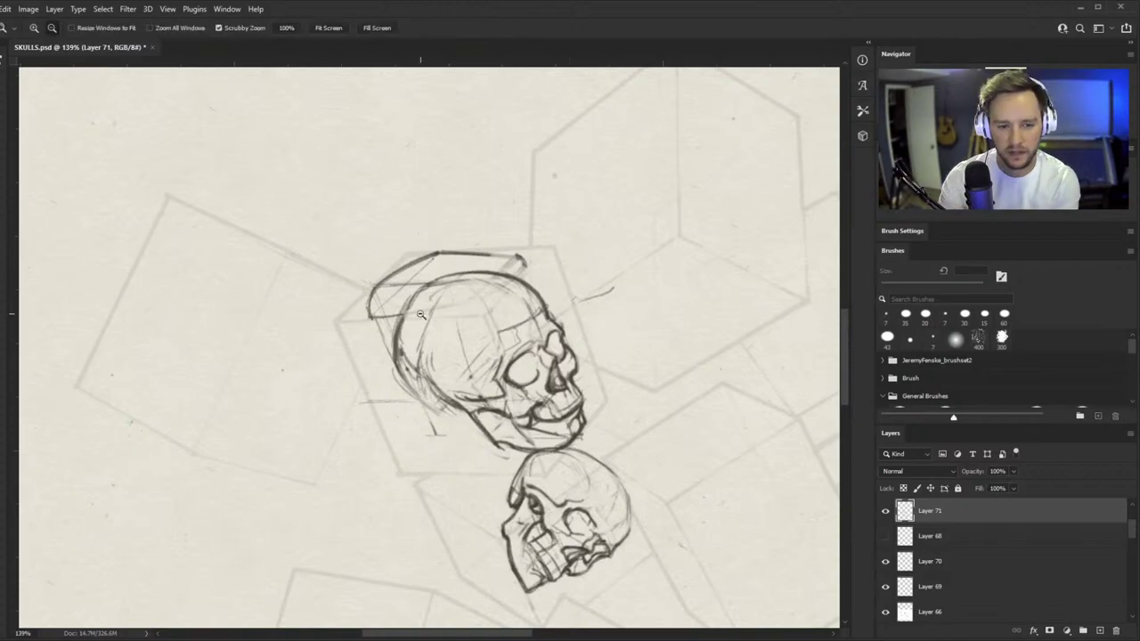
mouse_move(508, 344)
left_mouse_down()
mouse_move(474, 343)
mouse_move(508, 346)
left_mouse_up()
key("r")
left_click_drag(654, 408, 641, 446)
- Draw a bold outline for the back of the upper skull, curving down to the base behind the jaw
key("ctrl+space")
left_click_drag(471, 381, 506, 378)
key("ctrl+space")
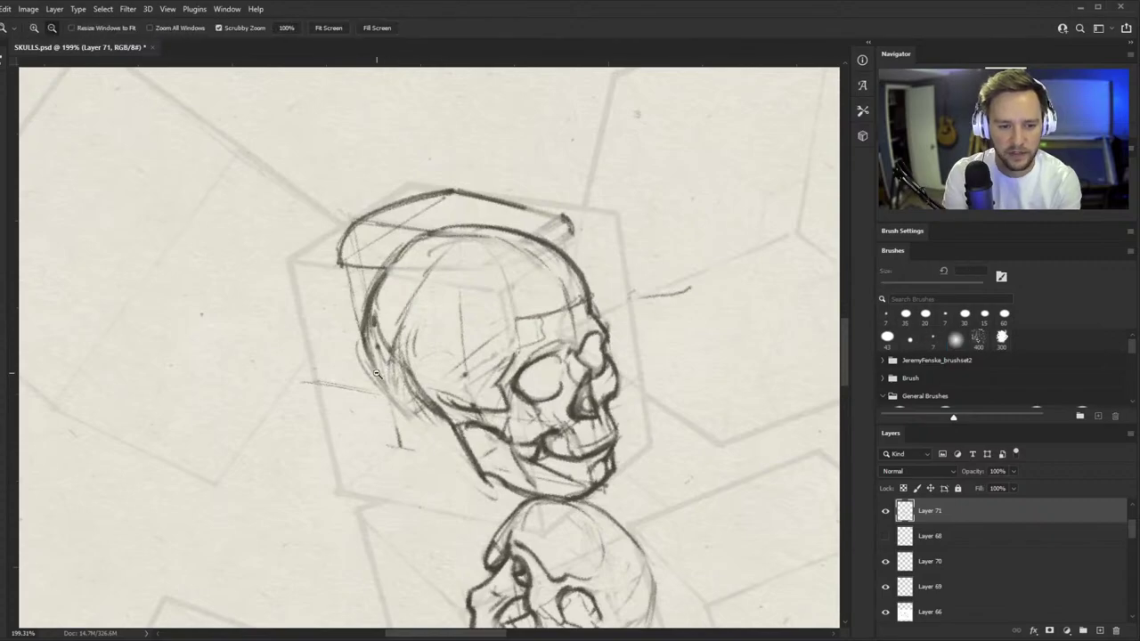
left_click_drag(375, 373, 413, 371)
mouse_move(355, 322)
left_mouse_down()
mouse_move(425, 437)
mouse_move(536, 402)
left_mouse_up()
key("ctrl+space")
- Erase the stray sketch lines outside the back of the upper skull
key("e")
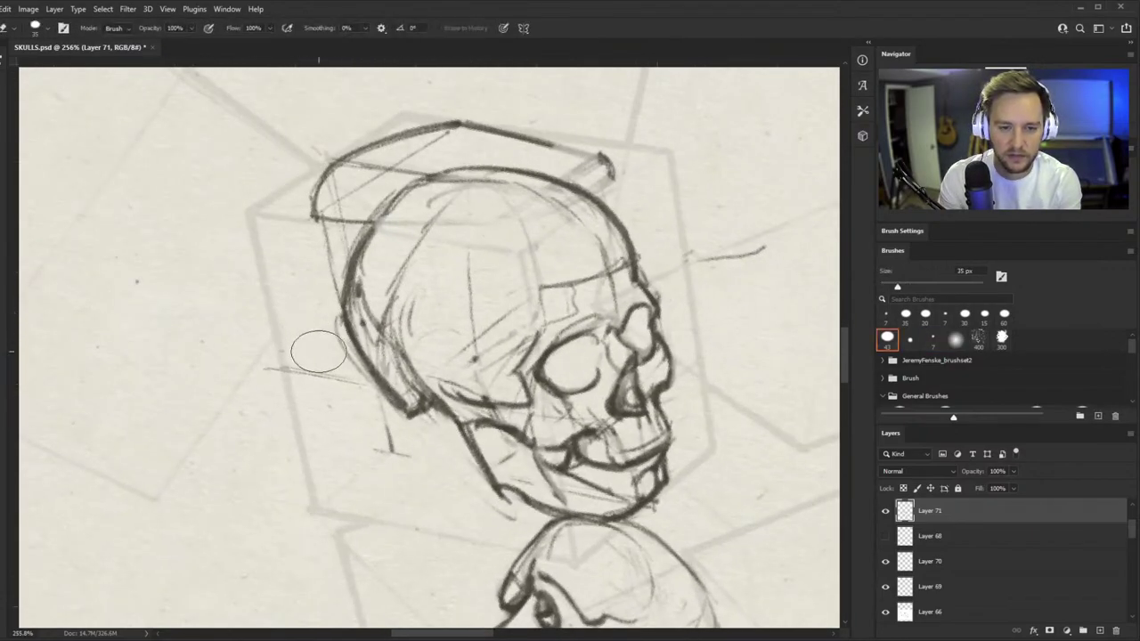
left_click_drag(313, 332, 367, 415)
key("ctrl+space")
left_click_drag(434, 355, 392, 357)
key("ctrl+space")
mouse_move(479, 344)
left_mouse_down()
mouse_move(515, 344)
mouse_move(551, 371)
left_mouse_up()
key("r")
key("ctrl+space")
left_click_drag(501, 397, 523, 392)
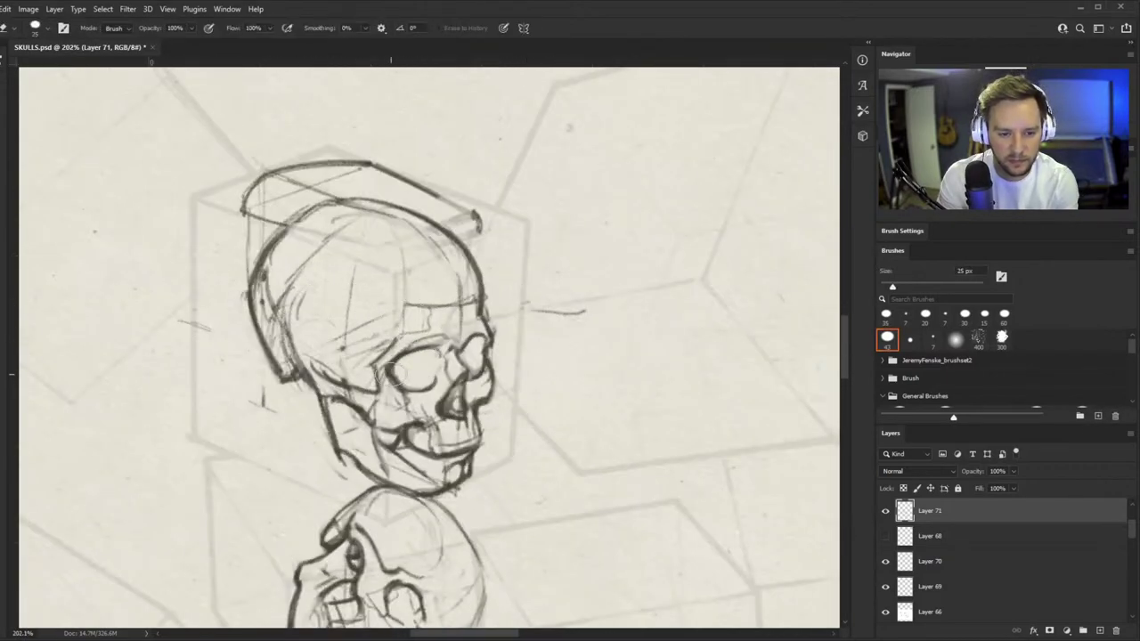
- Redraw the cheekbone arch in bold strokes from the skull's base to the back teeth, refining the cheek beside the eye socket
mouse_move(395, 374)
left_mouse_down()
mouse_move(396, 389)
mouse_move(436, 390)
left_mouse_up()
key("ctrl+space")
key("b")
mouse_move(373, 348)
left_mouse_down()
mouse_move(401, 394)
mouse_move(383, 383)
mouse_move(414, 396)
mouse_move(393, 389)
left_mouse_up()
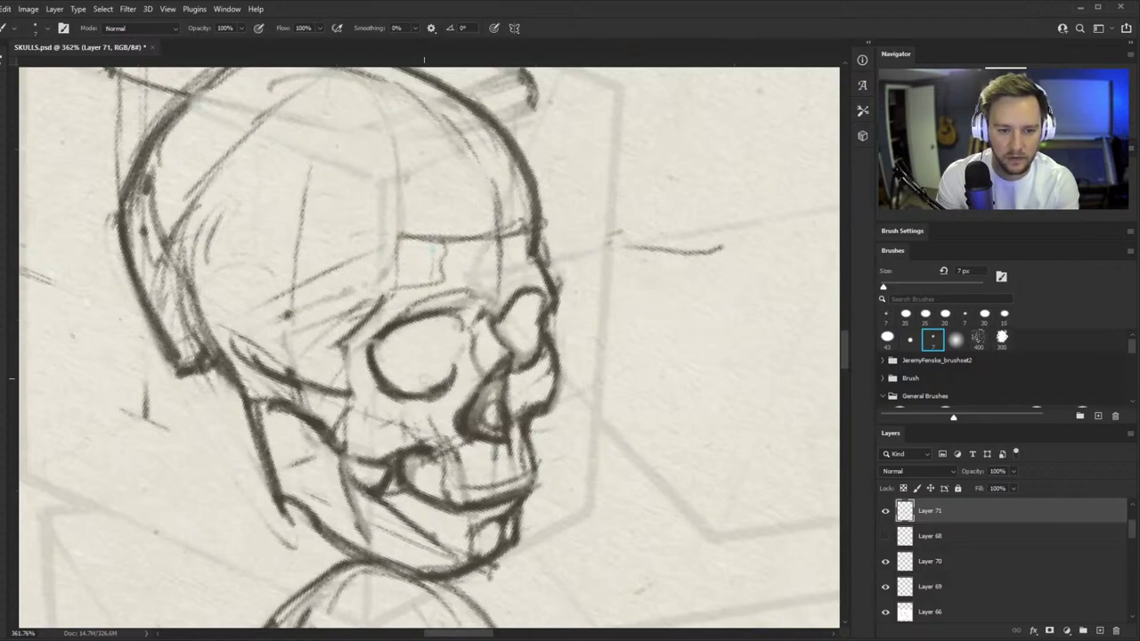
key("ctrl+space")
mouse_move(325, 383)
left_mouse_down()
mouse_move(331, 392)
mouse_move(262, 364)
mouse_move(348, 437)
left_mouse_up()
key("e")
key("b")
key("ctrl+space")
key("b")
mouse_move(218, 399)
left_mouse_down()
mouse_move(270, 405)
mouse_move(345, 458)
left_mouse_up()
left_click_drag(257, 403, 329, 469)
mouse_move(287, 415)
left_mouse_down()
mouse_move(334, 470)
mouse_move(392, 486)
mouse_move(437, 472)
mouse_move(397, 487)
left_mouse_up()
- Clean up the lines around the upper teeth and restate the back of the mouth
key("e")
mouse_move(490, 458)
left_mouse_down()
mouse_move(465, 452)
mouse_move(485, 482)
left_mouse_up()
key("b")
key("alt+space")
left_click_drag(401, 476, 475, 472)
mouse_move(432, 463)
left_mouse_down()
mouse_move(459, 498)
mouse_move(427, 474)
left_mouse_up()
- Thicken the outer and lower rim of the near eye socket on the upper skull
key("alt+space")
mouse_move(446, 366)
left_mouse_down()
mouse_move(465, 367)
mouse_move(476, 392)
left_mouse_up()
key("e")
key("b")
mouse_move(417, 353)
left_mouse_down()
mouse_move(426, 400)
mouse_move(446, 421)
left_mouse_up()
left_click_drag(414, 358, 473, 441)
mouse_move(415, 383)
left_mouse_down()
mouse_move(481, 436)
mouse_move(414, 404)
left_mouse_up()
key("ctrl+space")
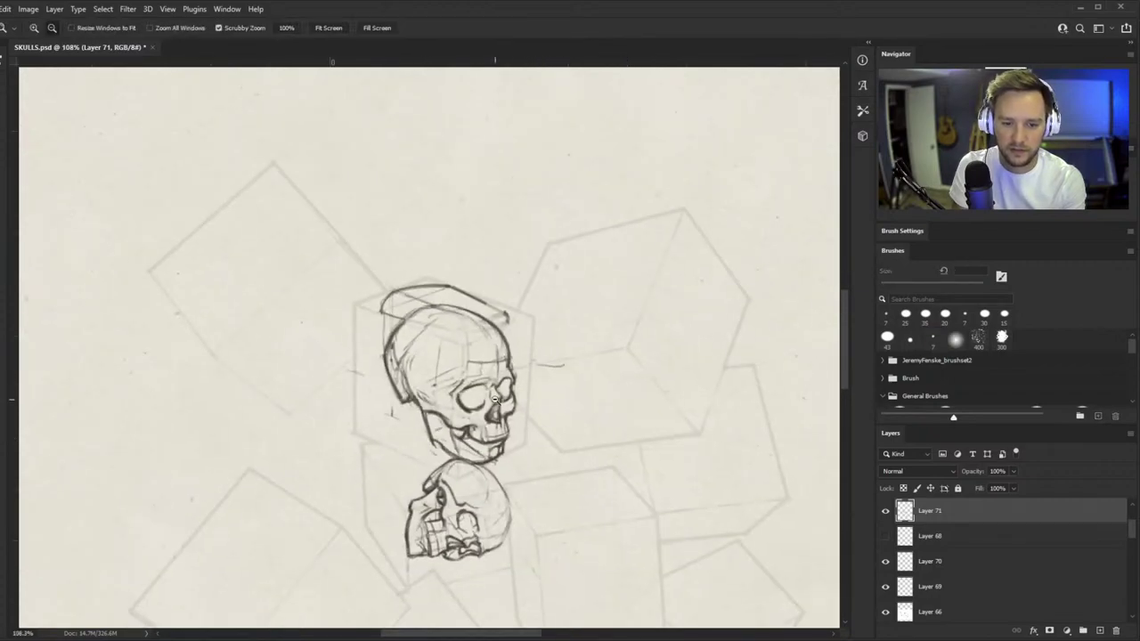
left_click_drag(516, 389, 552, 414)
key("z")
key("b")
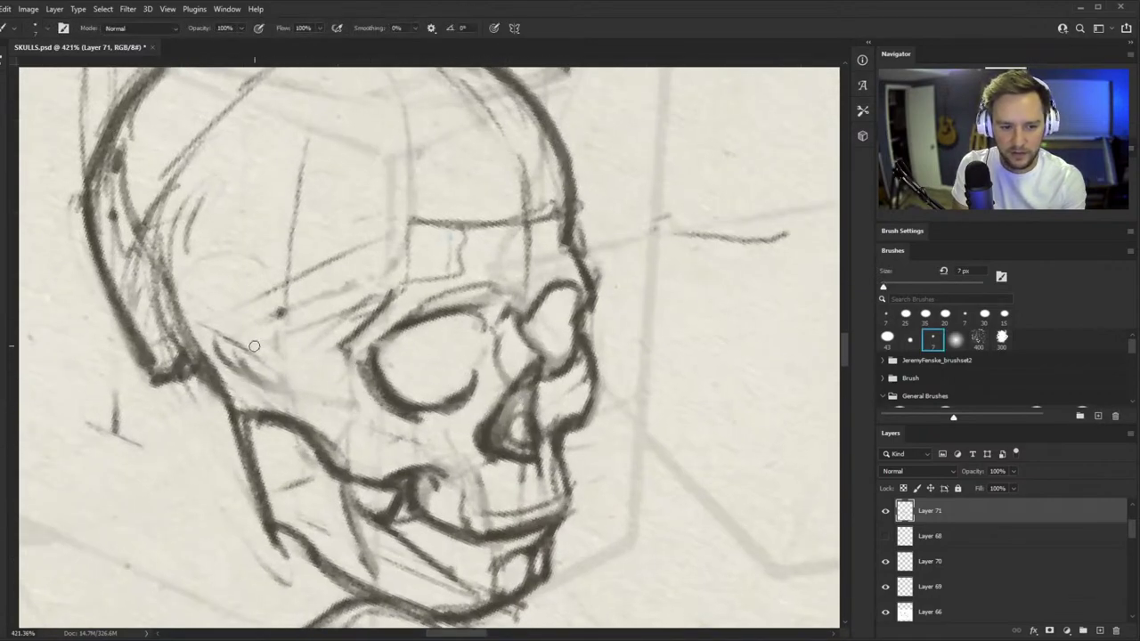
- Darken the outer bone edge beside the upper skull's near eye socket and join it to the top line of the cheekbone arch
mouse_move(366, 309)
left_mouse_down()
mouse_move(336, 353)
mouse_move(356, 414)
left_mouse_up()
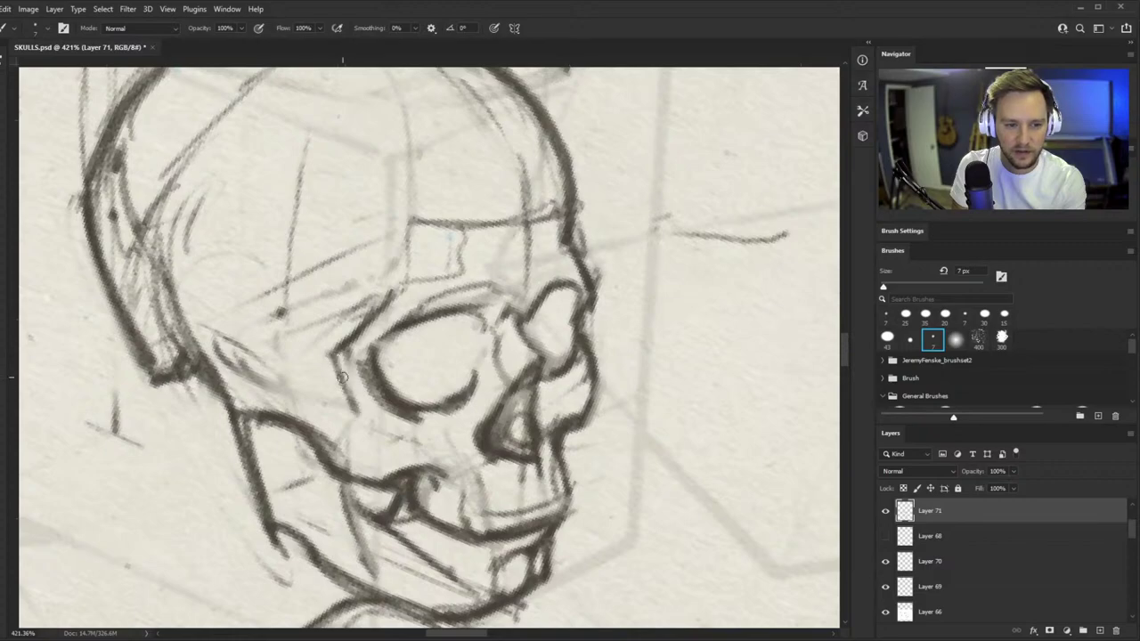
mouse_move(336, 360)
left_mouse_down()
mouse_move(360, 417)
mouse_move(250, 362)
mouse_move(349, 409)
left_mouse_up()
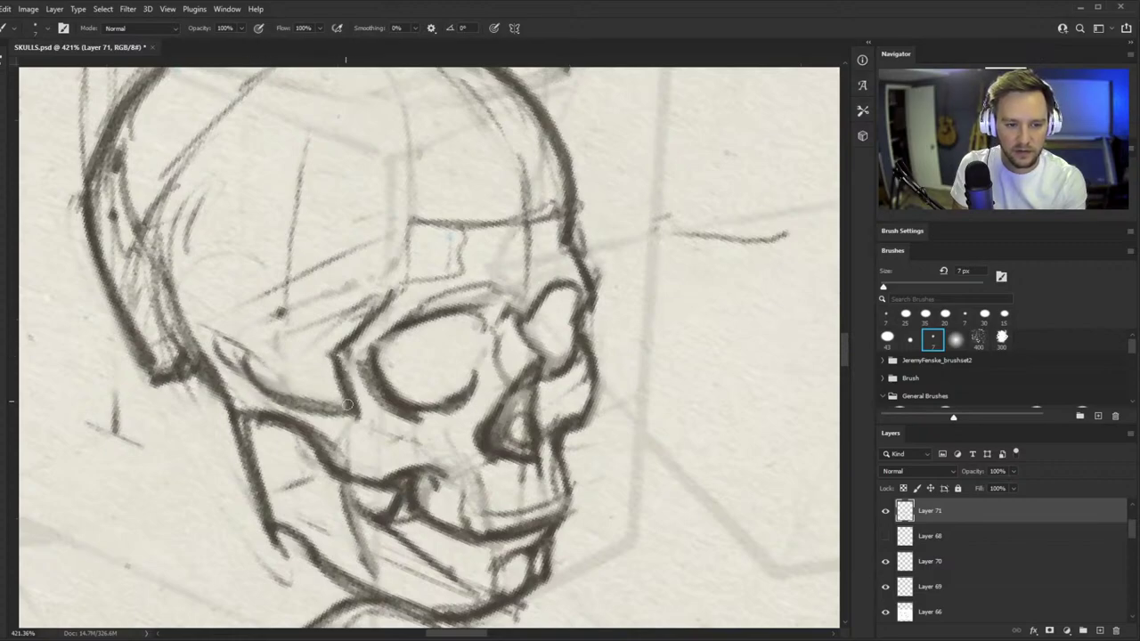
key("z")
mouse_move(276, 384)
left_mouse_down()
mouse_move(348, 406)
mouse_move(312, 393)
mouse_move(188, 440)
mouse_move(332, 399)
left_mouse_up()
key("b")
- Erase leftover construction lines around the back and crown of the upper skull's cranium
key("z")
key("r")
left_click_drag(407, 400, 410, 415)
mouse_move(536, 417)
left_mouse_down()
mouse_move(542, 475)
mouse_move(501, 495)
left_mouse_up()
key("z")
left_click_drag(220, 381, 250, 381)
key("e")
mouse_move(198, 295)
left_mouse_down()
mouse_move(276, 229)
mouse_move(337, 227)
mouse_move(419, 270)
left_mouse_up()
left_click_drag(346, 239, 417, 277)
left_click_drag(312, 238, 255, 245)
key("z")
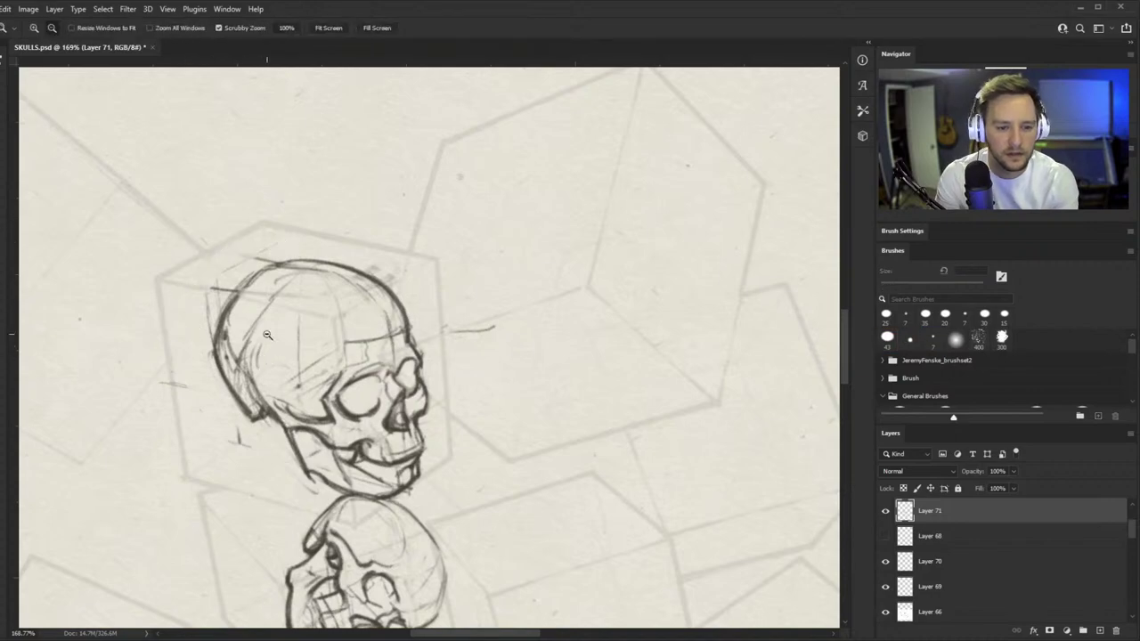
scroll(261, 365, "up", 3)
key("b")
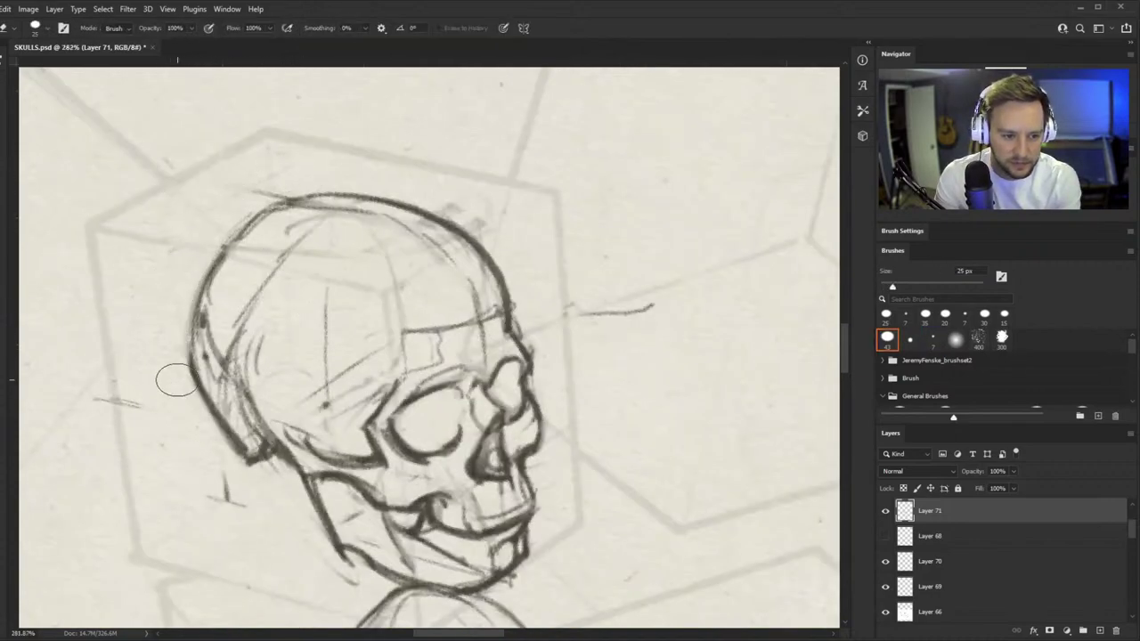
- Erase the angular corner at the lower back of the upper skull's cranium
key("b")
scroll(238, 355, "up", 2)
mouse_move(182, 356)
left_mouse_down()
mouse_move(276, 461)
mouse_move(315, 469)
left_mouse_up()
left_click_drag(392, 381, 307, 383)
left_click_drag(401, 406, 481, 405)
key("e")
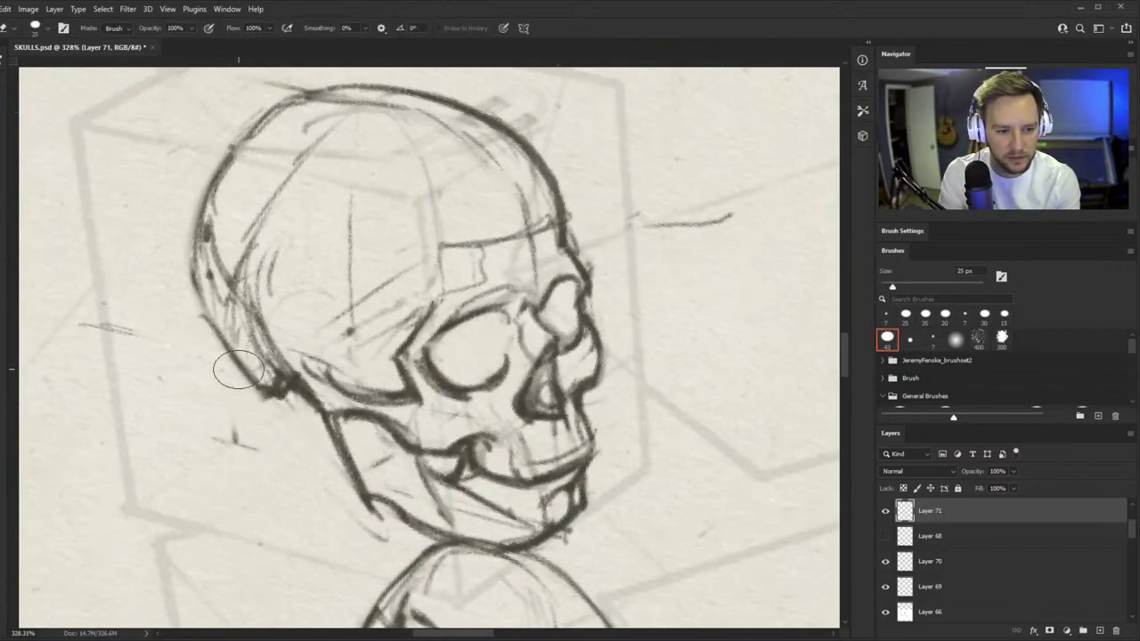
left_click_drag(238, 370, 273, 393)
- Redraw the lower back of the cranium as a smooth curve ending in a rounded bump behind the jaw
key("b")
left_click_drag(308, 437, 273, 382)
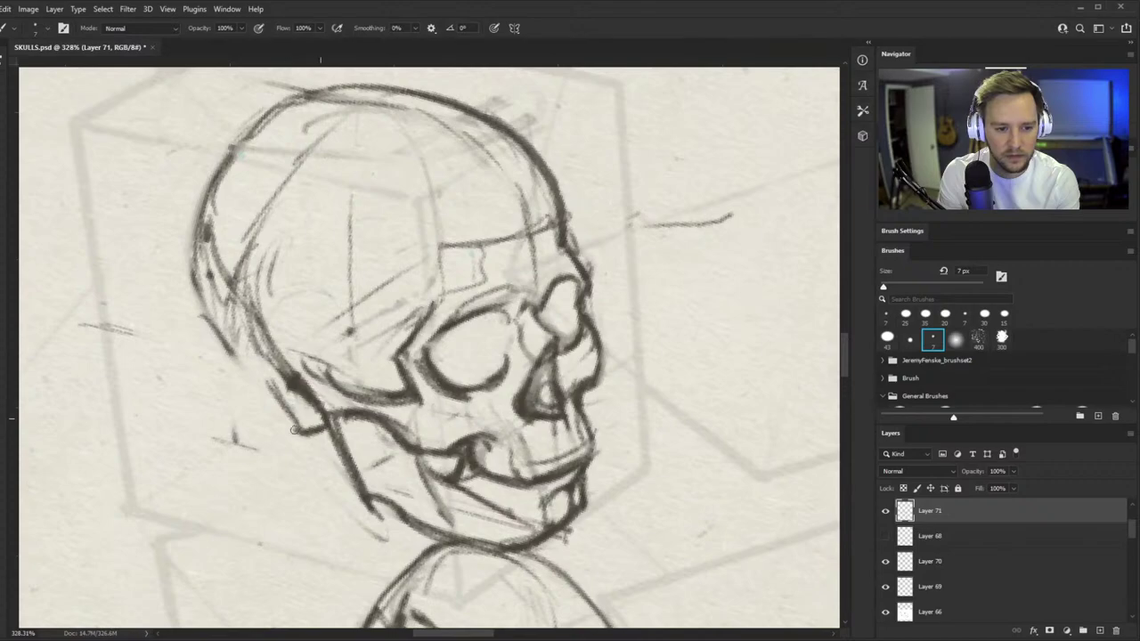
left_click_drag(189, 281, 274, 393)
left_click_drag(207, 318, 262, 384)
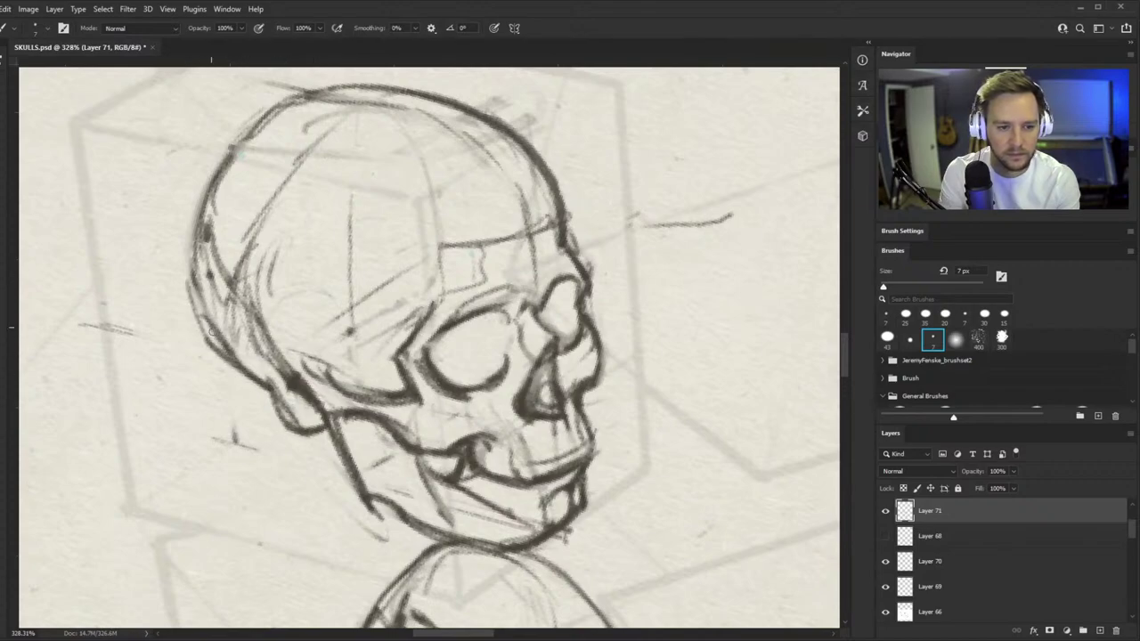
left_click_drag(223, 351, 193, 295)
- Erase the loose lines along the back of the cranium and restate its rear contour farther out
left_click_drag(336, 351, 255, 446)
left_click_drag(302, 357, 352, 352)
key("e")
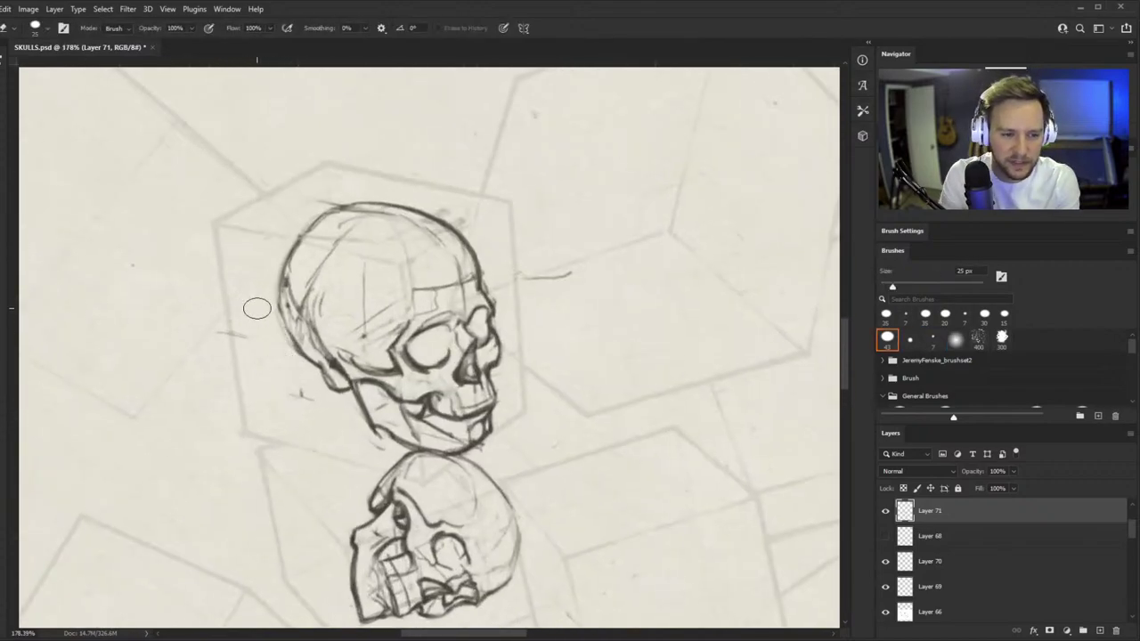
mouse_move(301, 321)
left_mouse_down()
mouse_move(315, 298)
mouse_move(311, 337)
mouse_move(298, 299)
mouse_move(294, 312)
left_mouse_up()
key("b")
key("e")
mouse_move(278, 265)
left_mouse_down()
mouse_move(290, 343)
mouse_move(310, 349)
left_mouse_up()
key("b")
left_click_drag(283, 255, 303, 335)
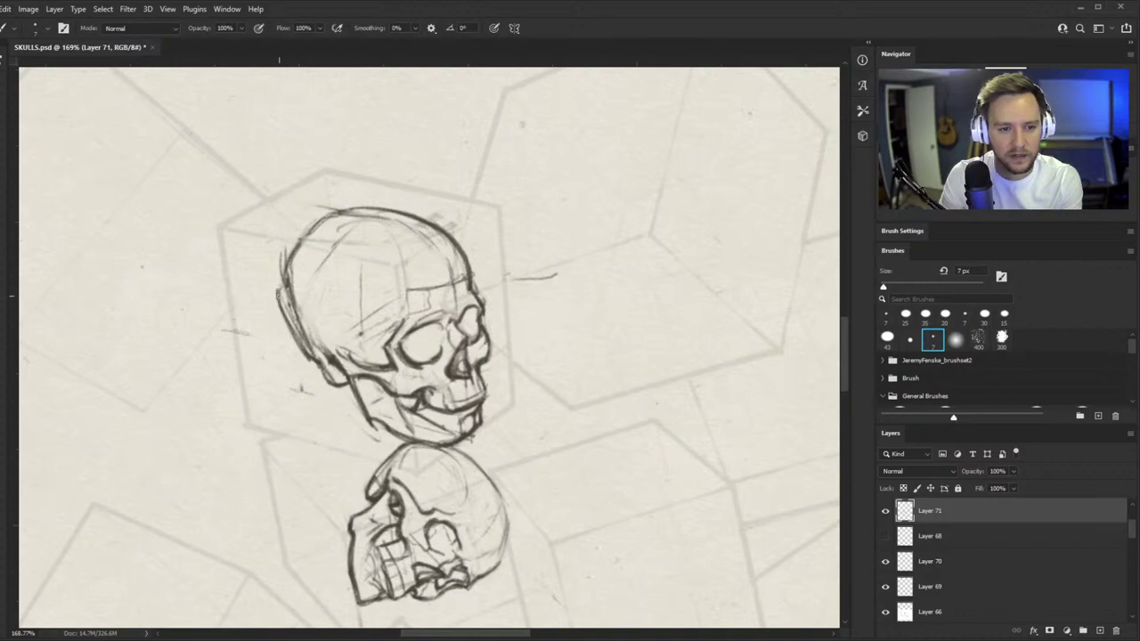
- Blend the new rear contour into the upper cranium outline and erase the old line inside it
scroll(312, 320, "up", 3)
key("e")
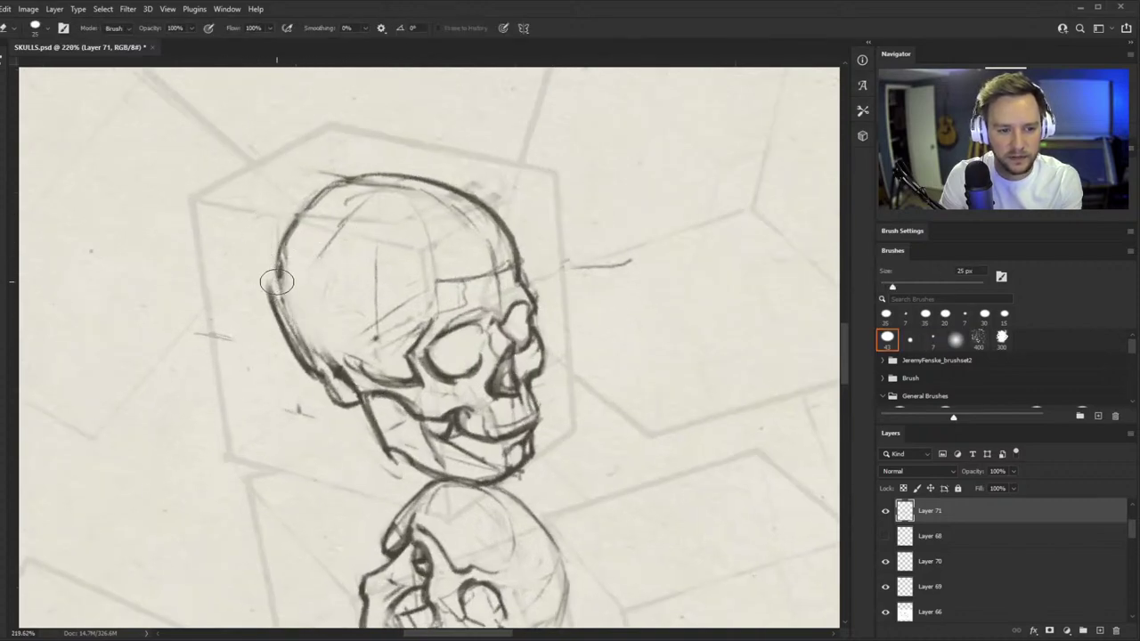
key("b")
mouse_move(278, 239)
left_mouse_down()
mouse_move(268, 288)
mouse_move(286, 231)
left_mouse_up()
key("e")
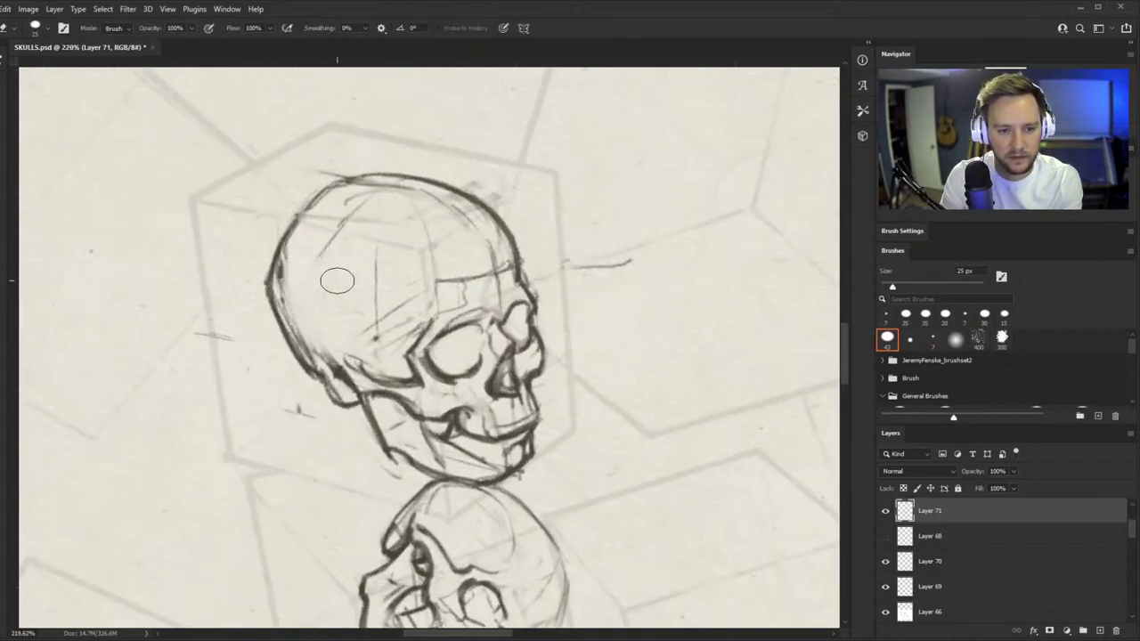
left_click_drag(295, 270, 308, 314)
- Examine the lower-right skull up close and compare the finished skulls across the whole page
key("ctrl+space")
left_click_drag(314, 226, 401, 225)
key("r")
left_click_drag(534, 223, 587, 293)
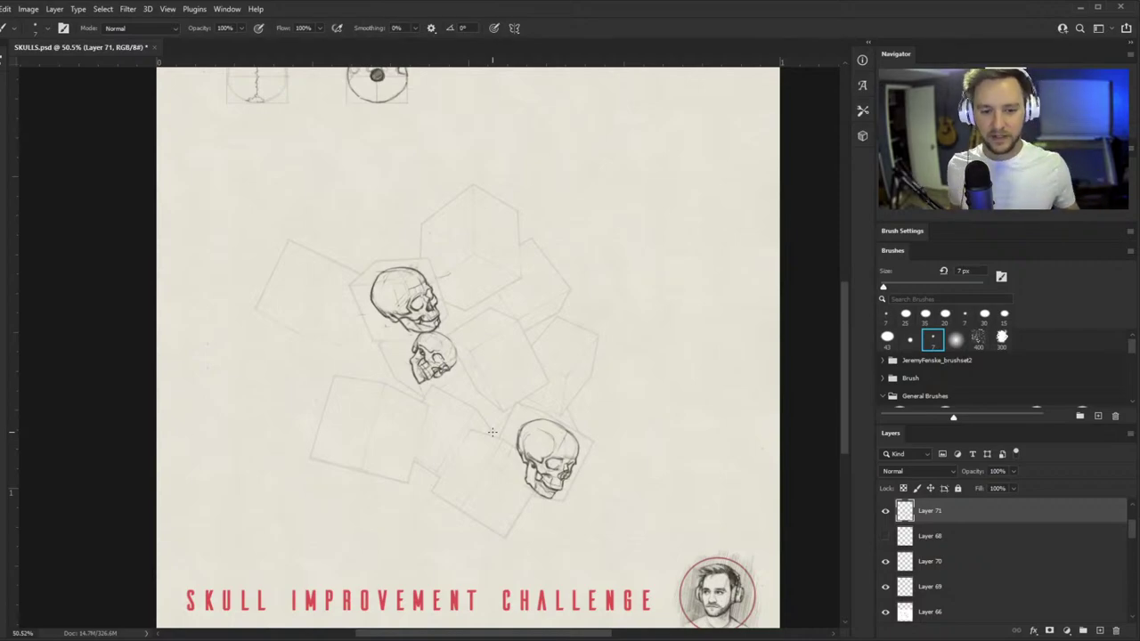
key("r")
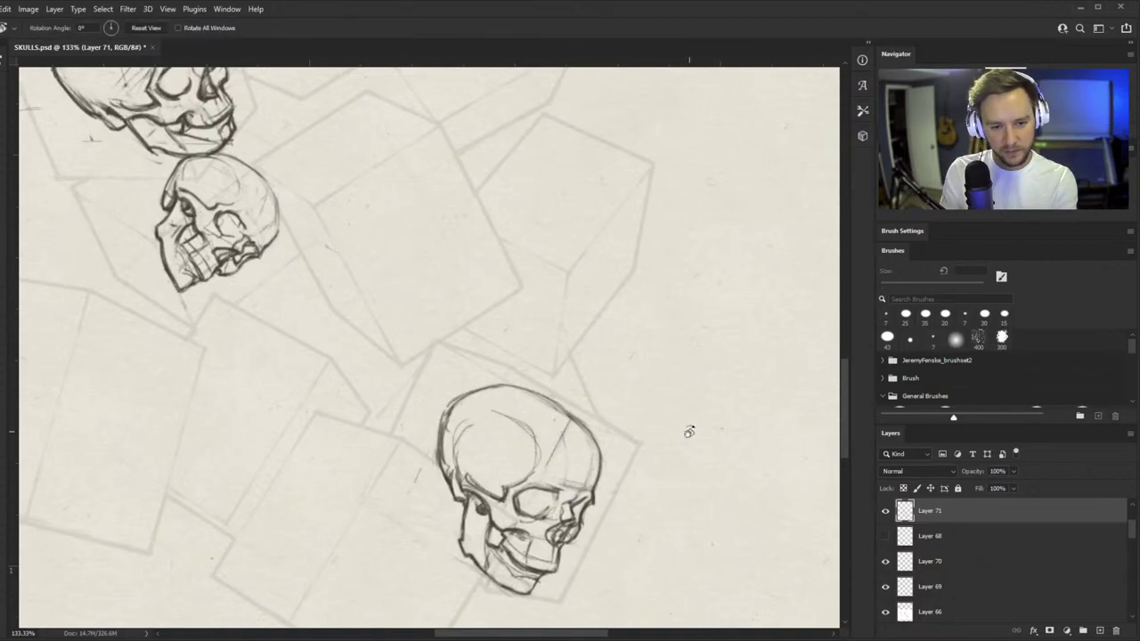
left_click_drag(689, 431, 701, 366)
key("ctrl+space")
left_click_drag(517, 435, 567, 435)
left_click_drag(414, 303, 526, 266)
key("z")
scroll(665, 356, "down", 3)
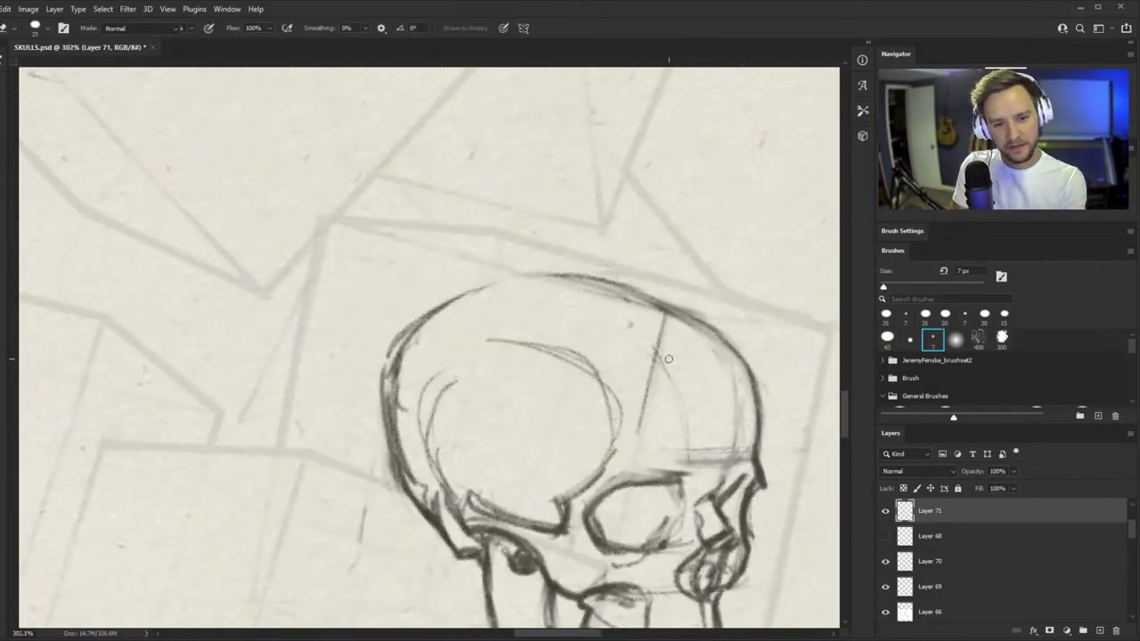
scroll(575, 378, "down", 4)
key("r")
mouse_move(574, 379)
left_mouse_down()
mouse_move(611, 395)
mouse_move(537, 407)
left_mouse_up()
key("b")
key("z")
scroll(588, 395, "down", 3)
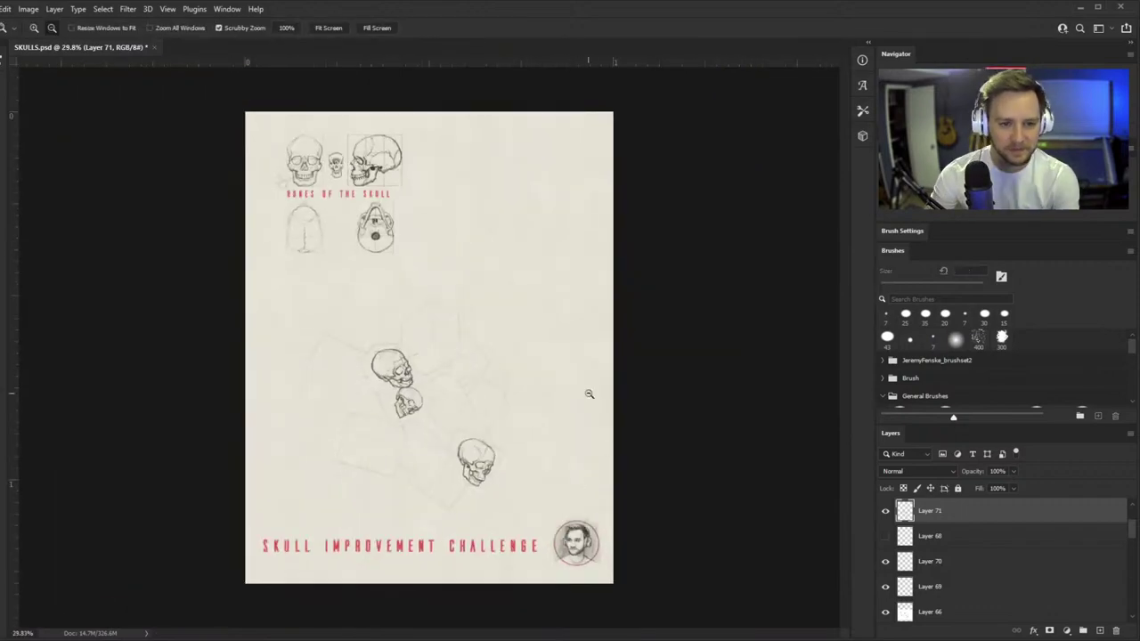
scroll(423, 433, "up", 4)
key("b")
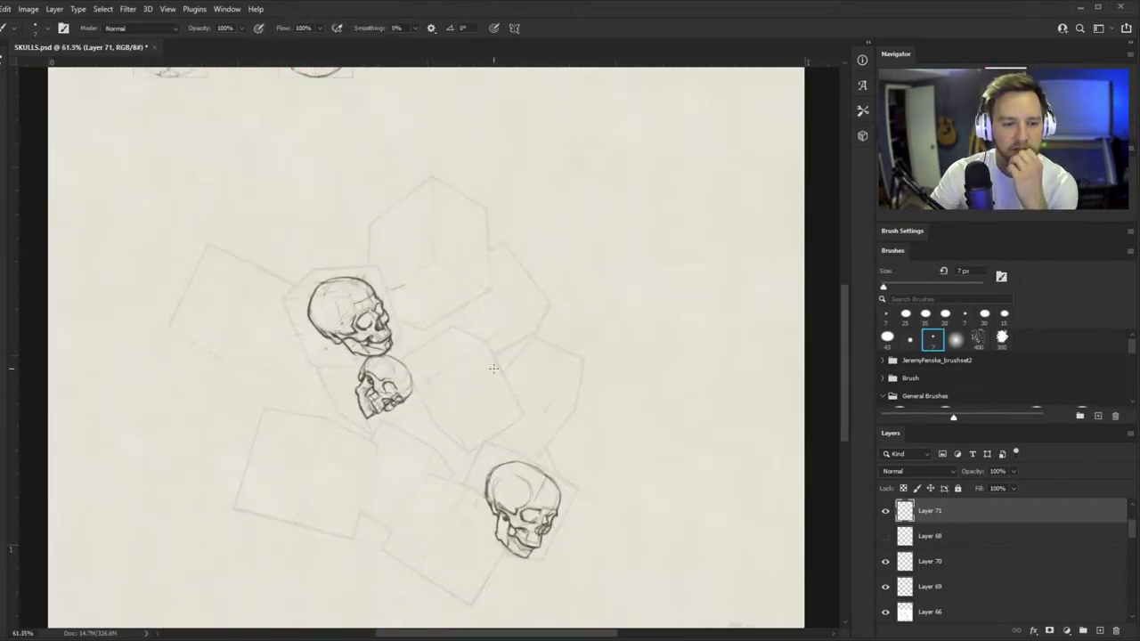
left_click(886, 512)
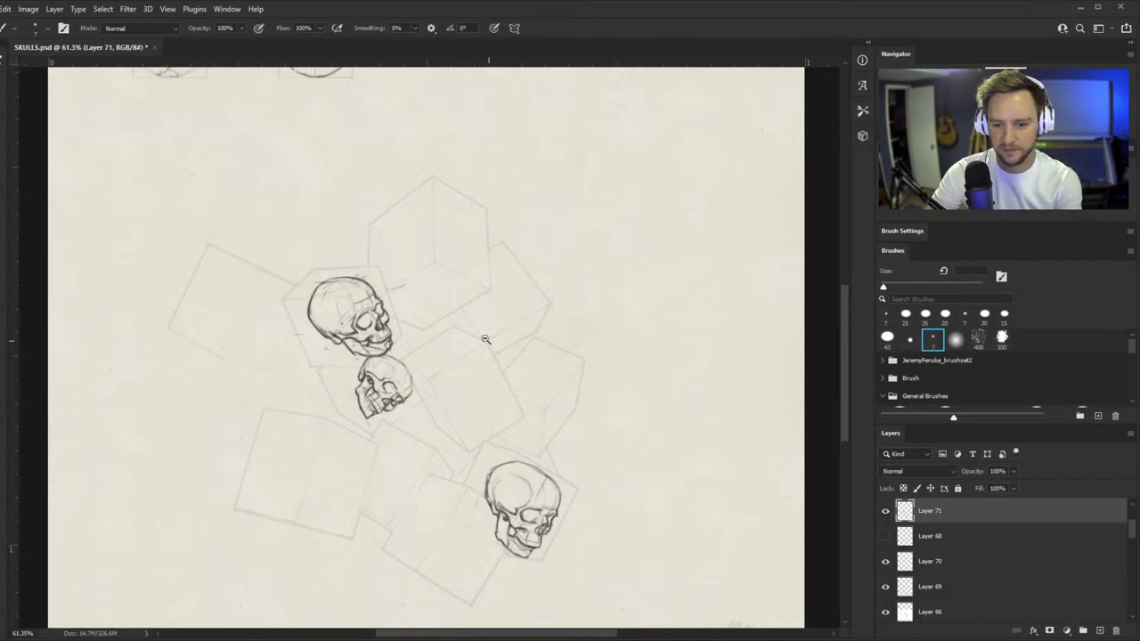
- Erase the stray marks around the upper skull, enlarging the eraser to 60 px
mouse_move(399, 290)
left_mouse_down()
mouse_move(443, 287)
mouse_move(374, 287)
left_mouse_up()
key("e")
key("]")
key("]")
key("]")
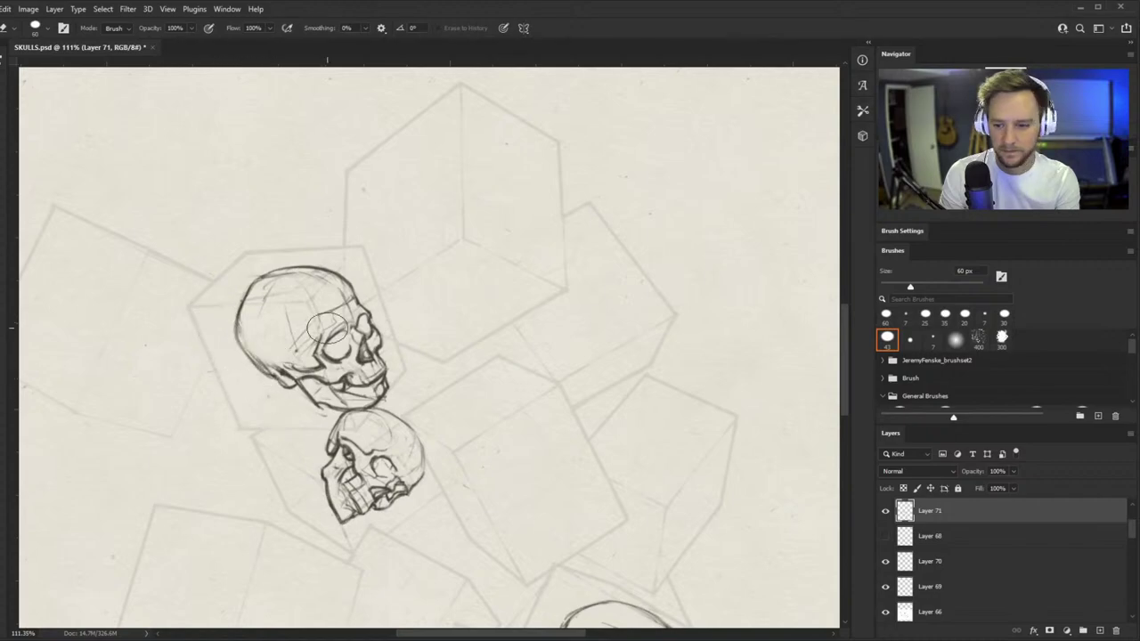
key("z")
scroll(458, 356, "down", 5)
scroll(448, 339, "up", 4)
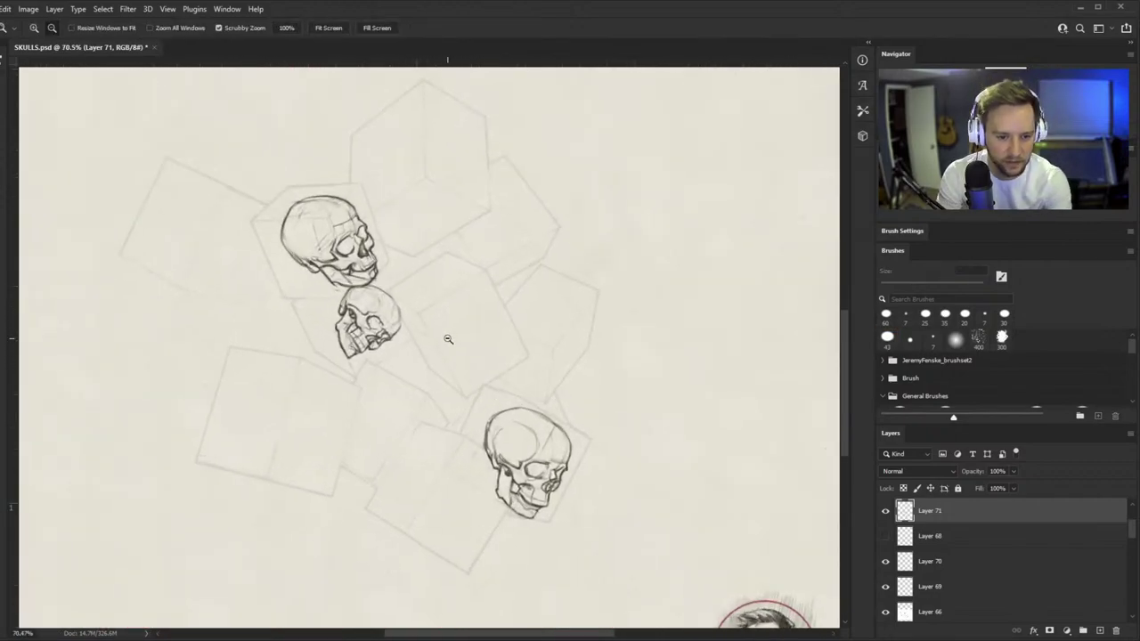
scroll(598, 318, "up", 4)
key("b")
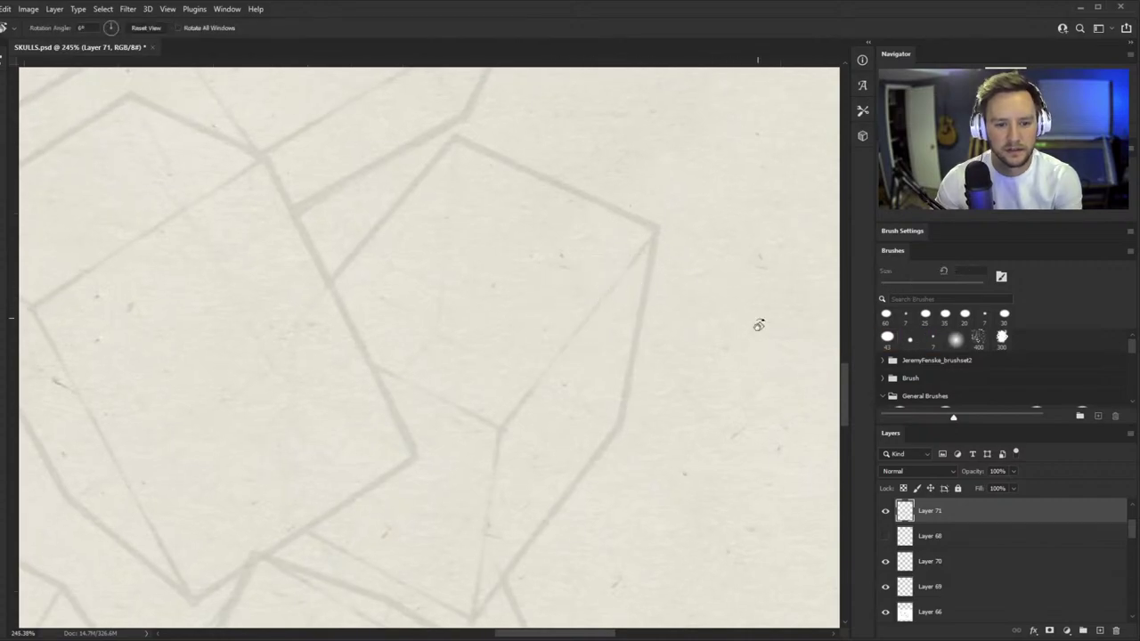
mouse_move(373, 361)
left_mouse_down()
mouse_move(629, 224)
mouse_move(380, 360)
mouse_move(597, 235)
left_mouse_up()
key("ctrl+z")
key("ctrl+z")
- Sketch the first edges of a centre plane running through the empty box above the lower-right skull
key("e")
mouse_move(429, 374)
left_mouse_down()
mouse_move(672, 223)
mouse_move(407, 399)
left_mouse_up()
key("b")
left_click_drag(383, 358, 594, 233)
mouse_move(314, 481)
left_mouse_down()
mouse_move(293, 534)
mouse_move(383, 370)
mouse_move(342, 442)
left_mouse_up()
mouse_move(299, 526)
left_mouse_down()
mouse_move(505, 388)
mouse_move(617, 241)
mouse_move(506, 389)
mouse_move(550, 405)
mouse_move(586, 318)
mouse_move(647, 257)
left_mouse_up()
- Close the centre plane with its remaining edge and erase the doubled line beside it
key("e")
key("r")
left_click_drag(698, 305, 702, 403)
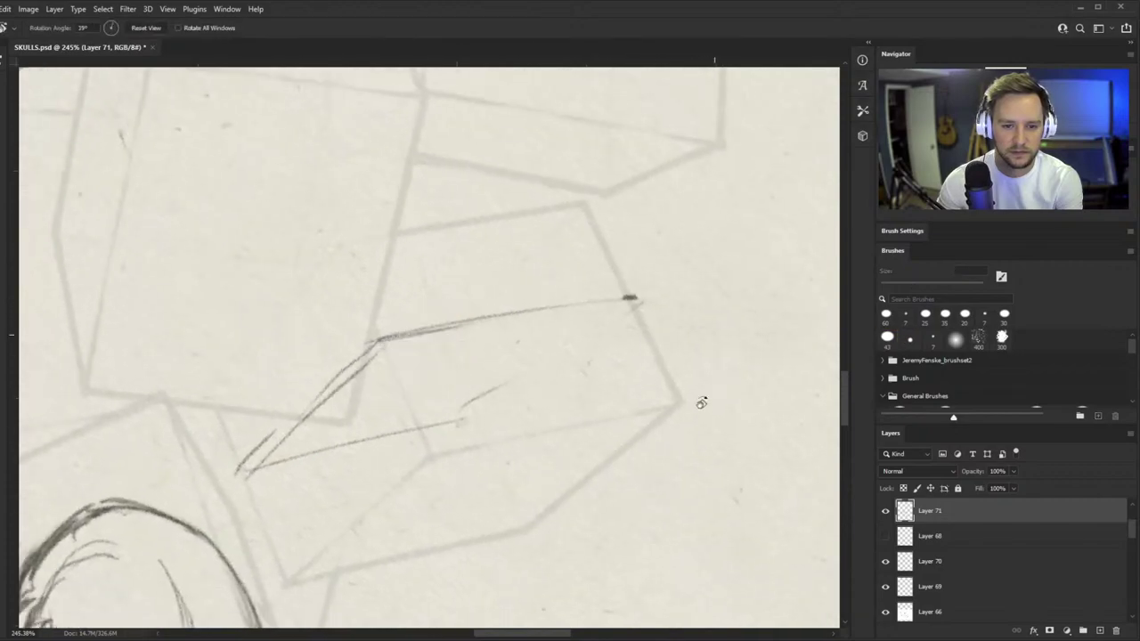
mouse_move(457, 430)
left_mouse_down()
mouse_move(646, 298)
mouse_move(477, 406)
left_mouse_up()
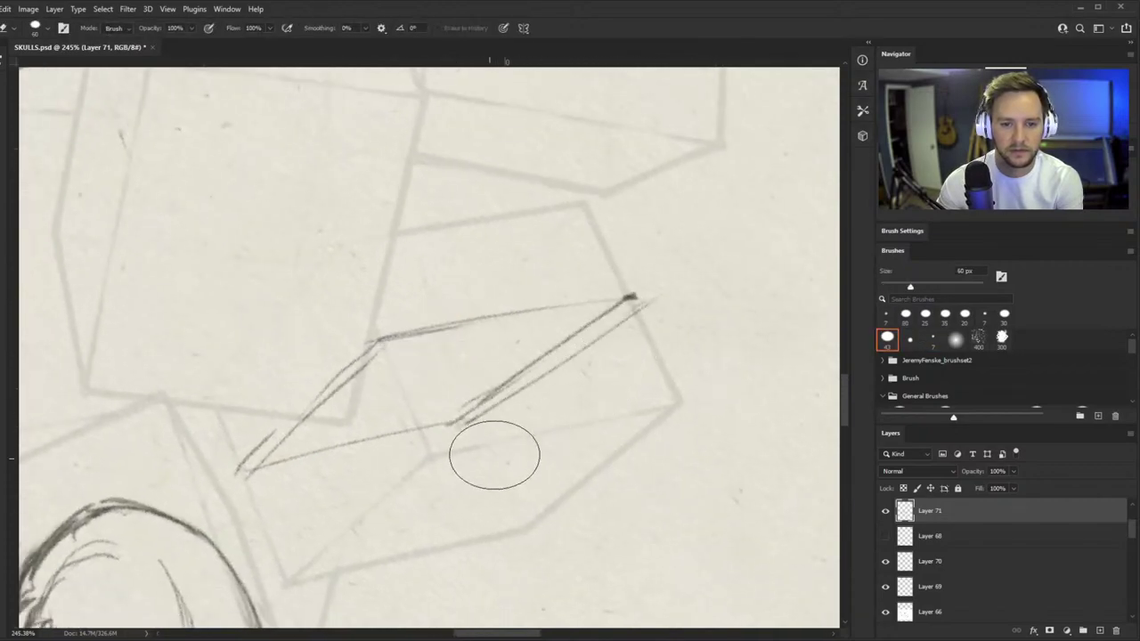
left_click_drag(495, 455, 668, 319)
- Draw two parallel facial guide lines across the front face of the box, following its perspective
key("r")
left_click_drag(596, 431, 570, 276)
key("z")
left_click_drag(487, 341, 418, 343)
key("r")
left_click_drag(588, 383, 590, 291)
key("z")
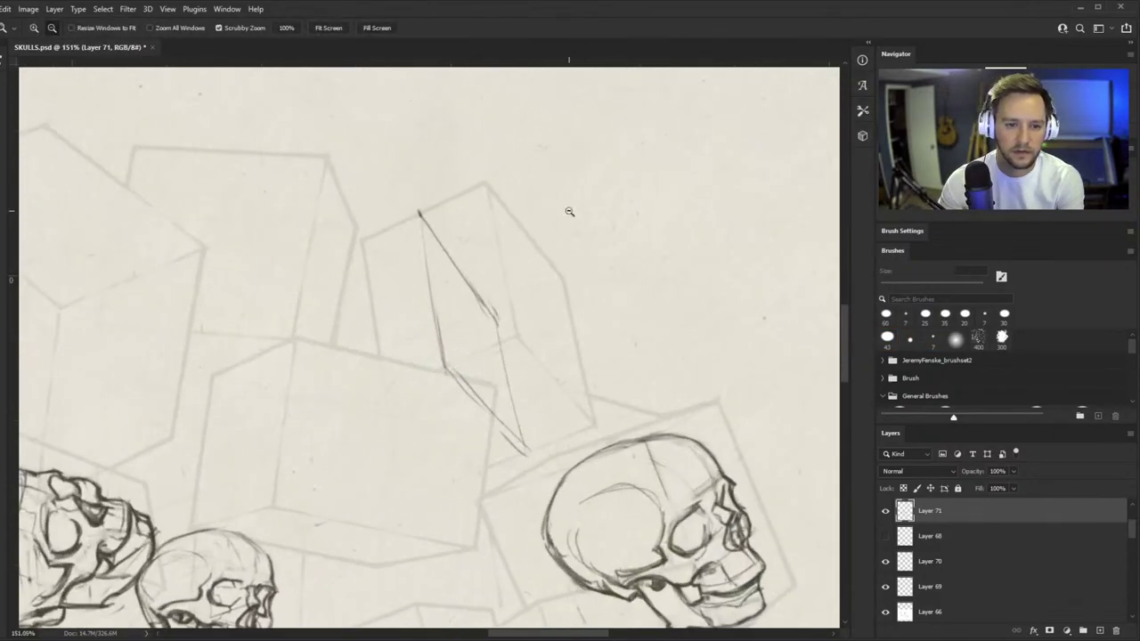
left_click_drag(480, 260, 512, 246)
key("b")
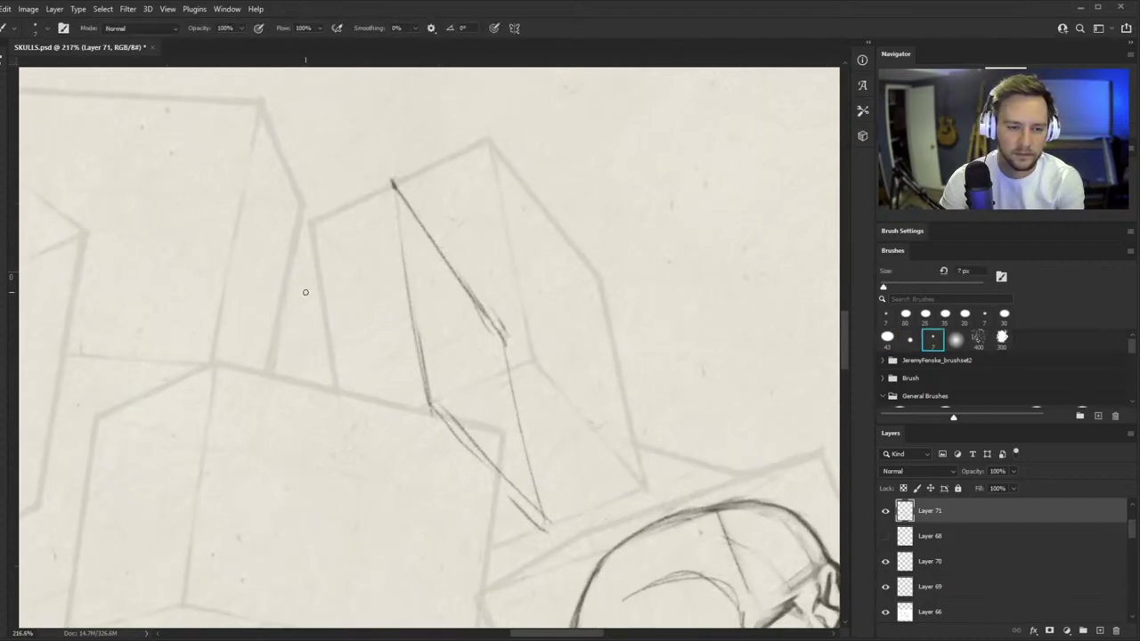
left_click_drag(306, 292, 505, 211)
left_click_drag(346, 279, 500, 213)
left_click_drag(331, 349, 520, 280)
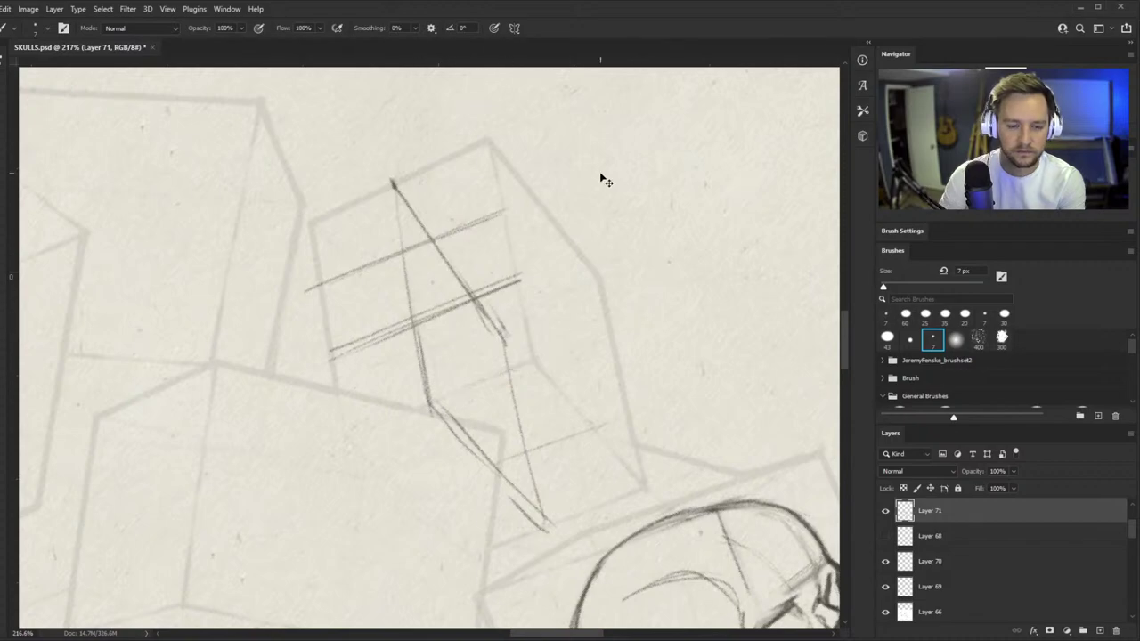
- Sketch upward-bowed curves over both facial guide lines on the front of the box
key("z")
mouse_move(502, 312)
left_mouse_down()
mouse_move(457, 385)
mouse_move(512, 240)
left_mouse_up()
key("b")
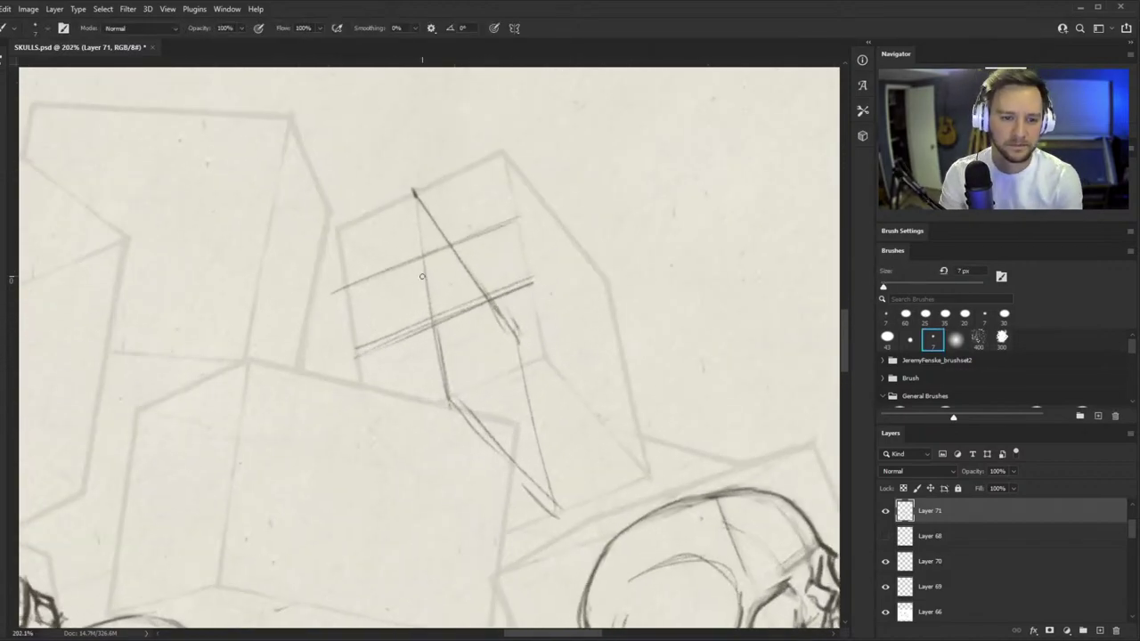
left_click_drag(383, 286, 456, 246)
mouse_move(383, 285)
left_mouse_down()
mouse_move(471, 249)
mouse_move(458, 247)
left_mouse_up()
key("z")
left_click_drag(435, 338, 481, 339)
key("b")
mouse_move(362, 364)
left_mouse_down()
mouse_move(552, 298)
mouse_move(368, 331)
left_mouse_up()
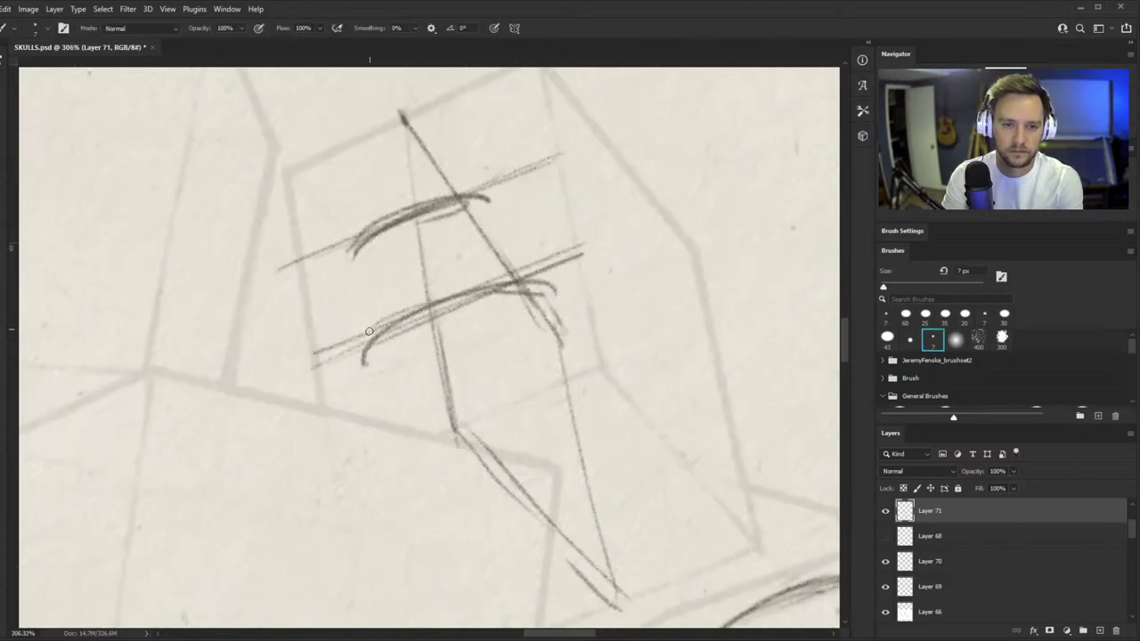
- Mark a short bold segment on the rear edge of the centre plane, about midway down
key("z")
left_click_drag(469, 240, 382, 322)
key("b")
key("z")
left_click_drag(497, 281, 534, 281)
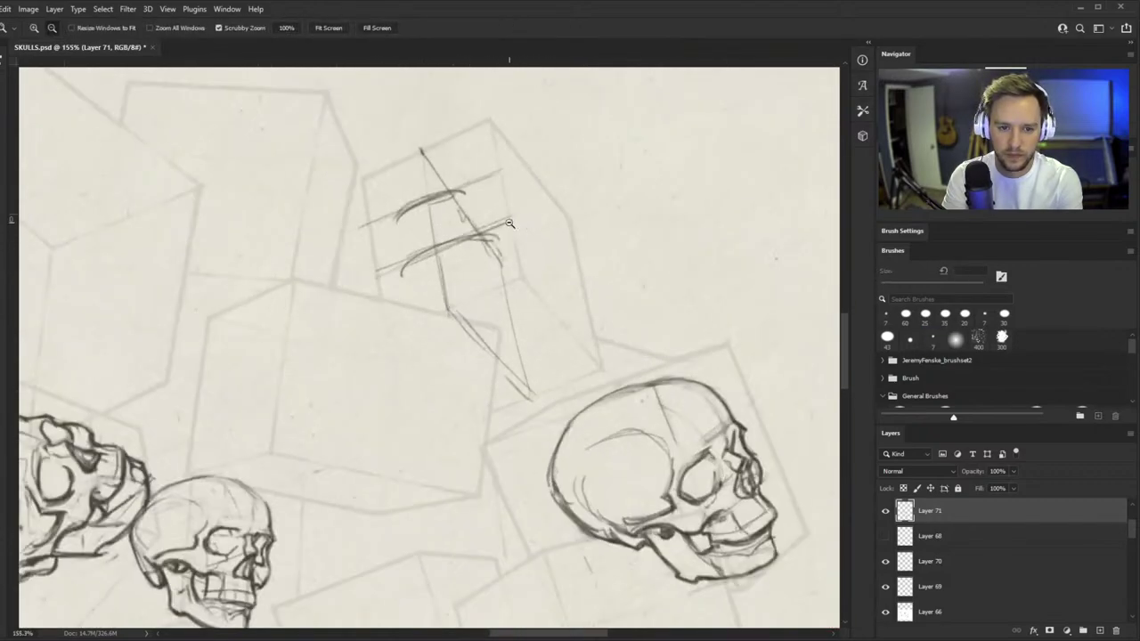
key("b")
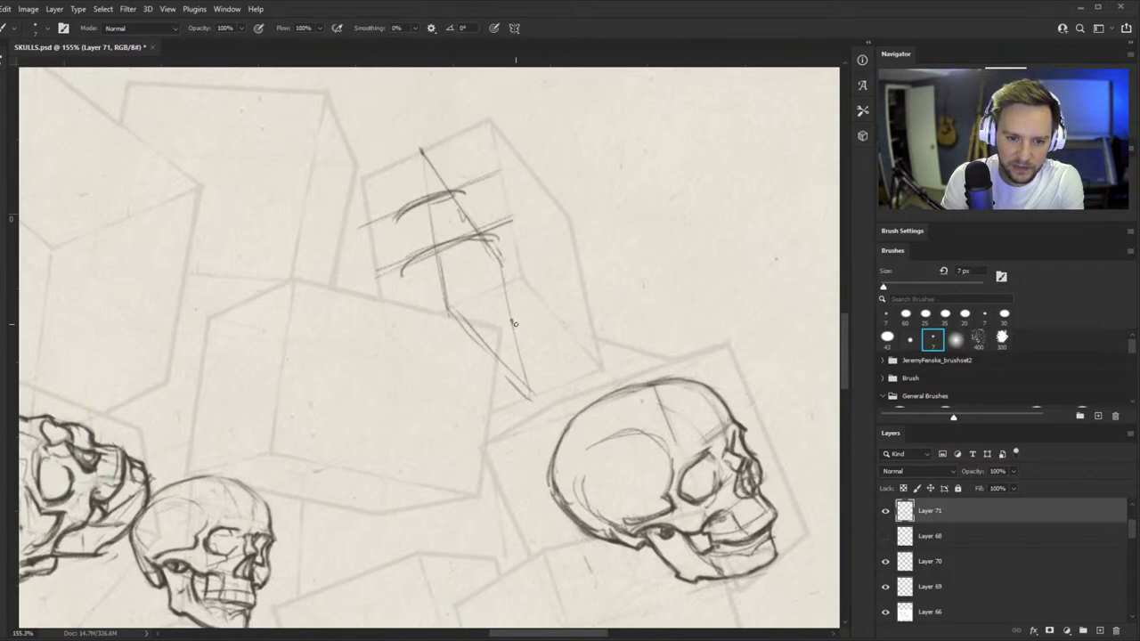
key("z")
key("b")
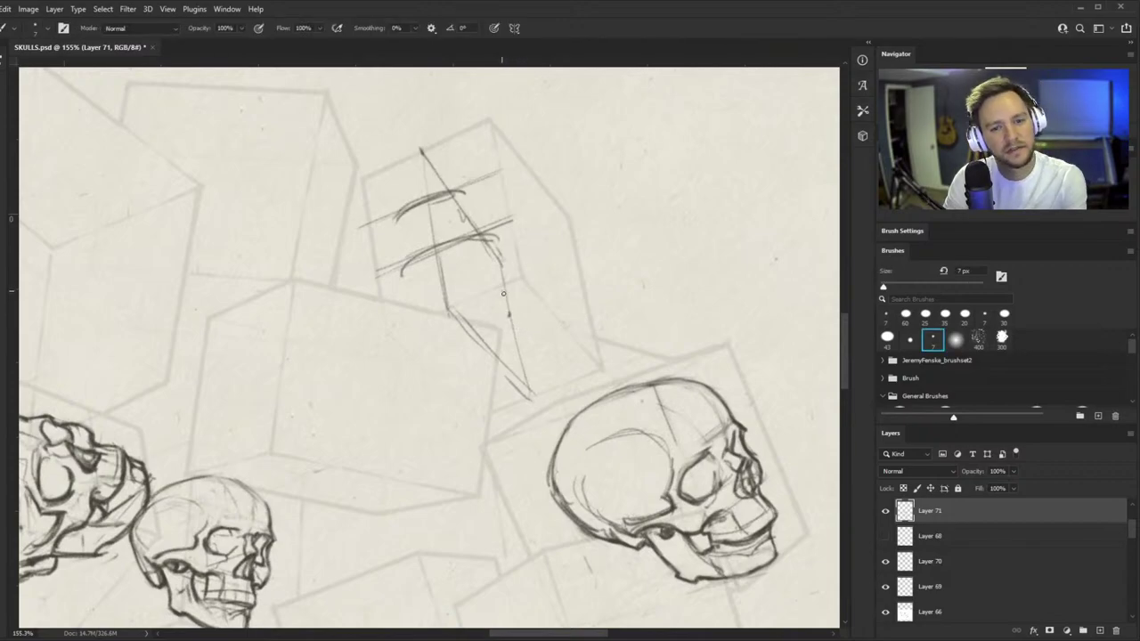
key("z")
left_click_drag(478, 248, 512, 231)
key("r")
left_click_drag(618, 255, 630, 292)
key("z")
left_click_drag(511, 326, 449, 415)
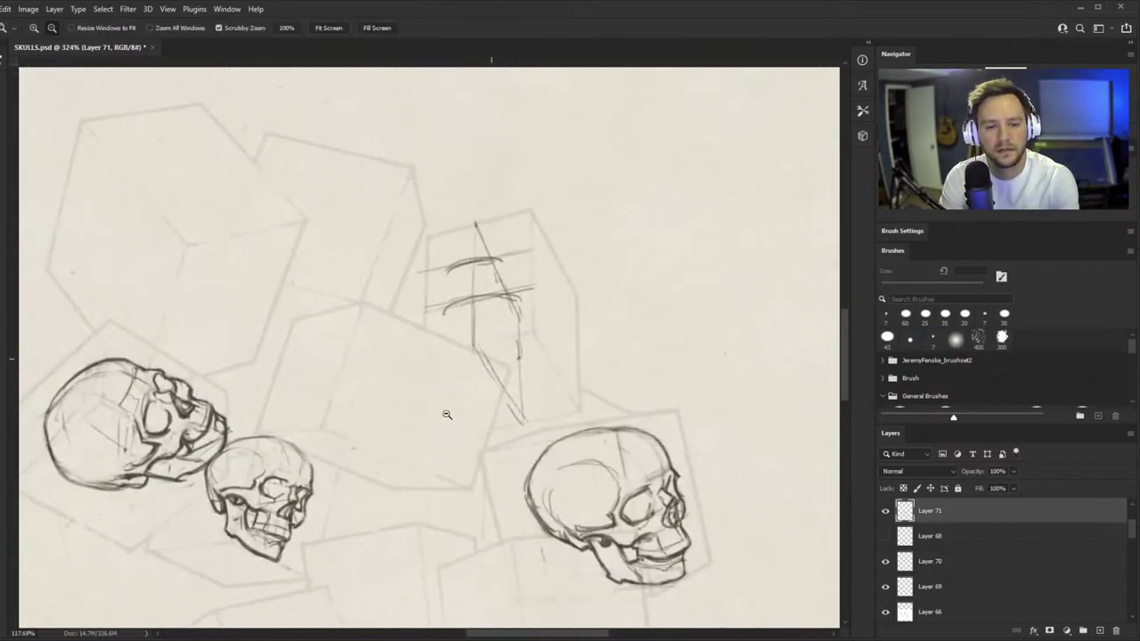
left_click_drag(499, 305, 554, 252)
key("b")
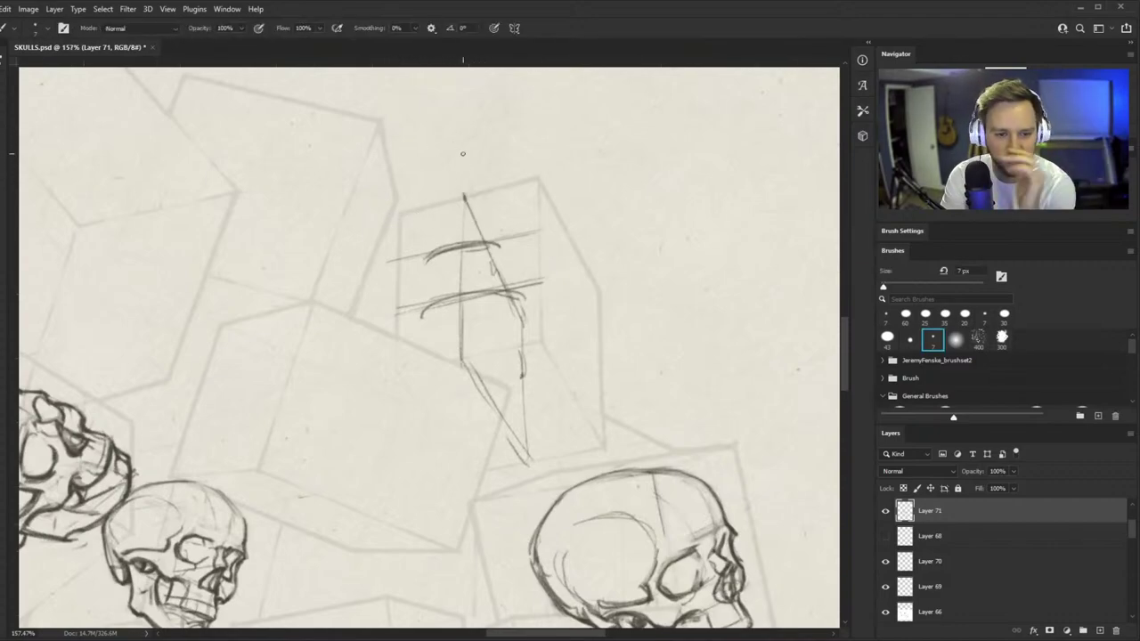
- Add a third bowed curve above the upper guide line and darken the centre plane's sloping and rear edges
key("z")
left_click_drag(508, 263, 595, 234)
key("b")
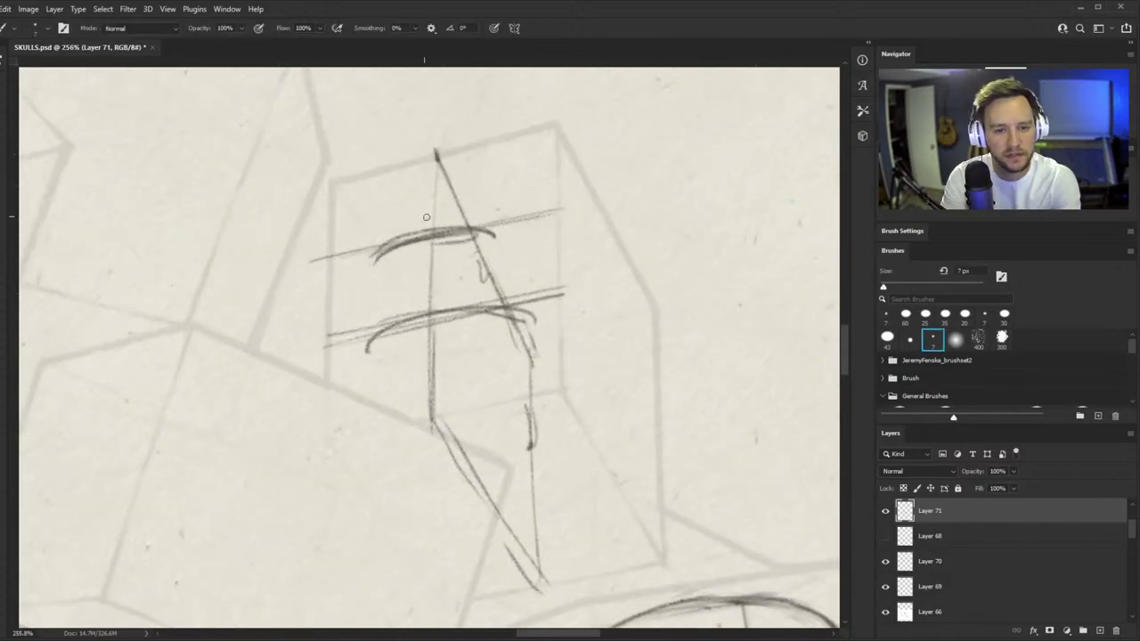
mouse_move(381, 221)
left_mouse_down()
mouse_move(488, 198)
mouse_move(437, 200)
left_mouse_up()
key("z")
left_click_drag(524, 369, 539, 368)
key("b")
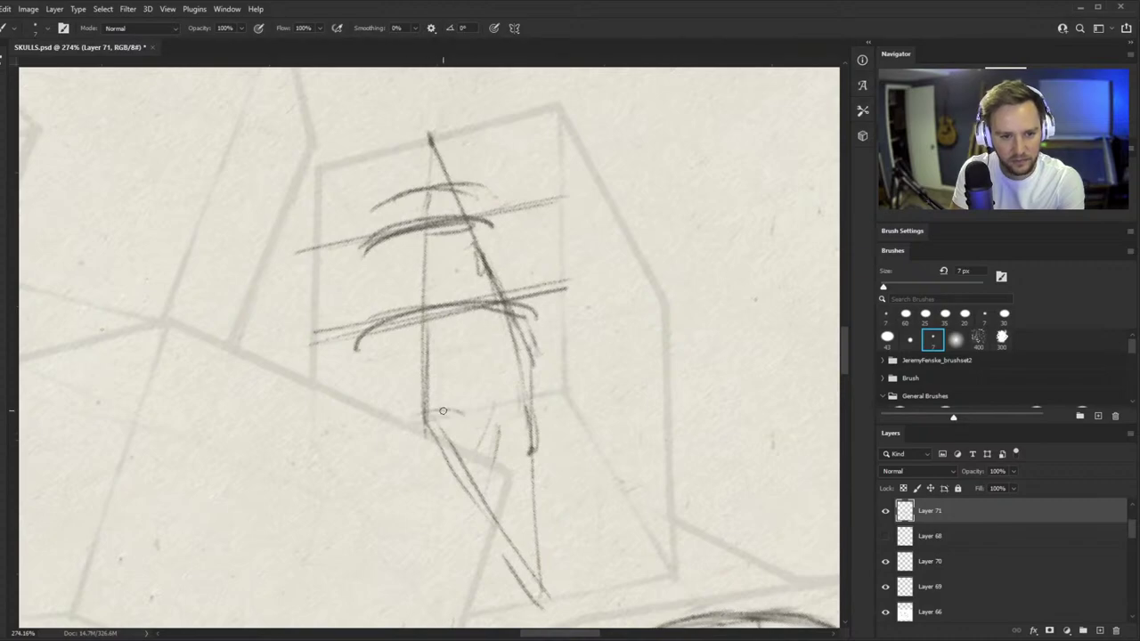
- Sketch a bold chin curve across the lower front corner of the centre plane
mouse_move(395, 436)
left_mouse_down()
mouse_move(488, 426)
mouse_move(465, 414)
mouse_move(382, 452)
mouse_move(483, 417)
mouse_move(399, 435)
left_mouse_up()
key("z")
mouse_move(496, 416)
left_mouse_down()
mouse_move(456, 472)
mouse_move(509, 477)
left_mouse_up()
key("b")
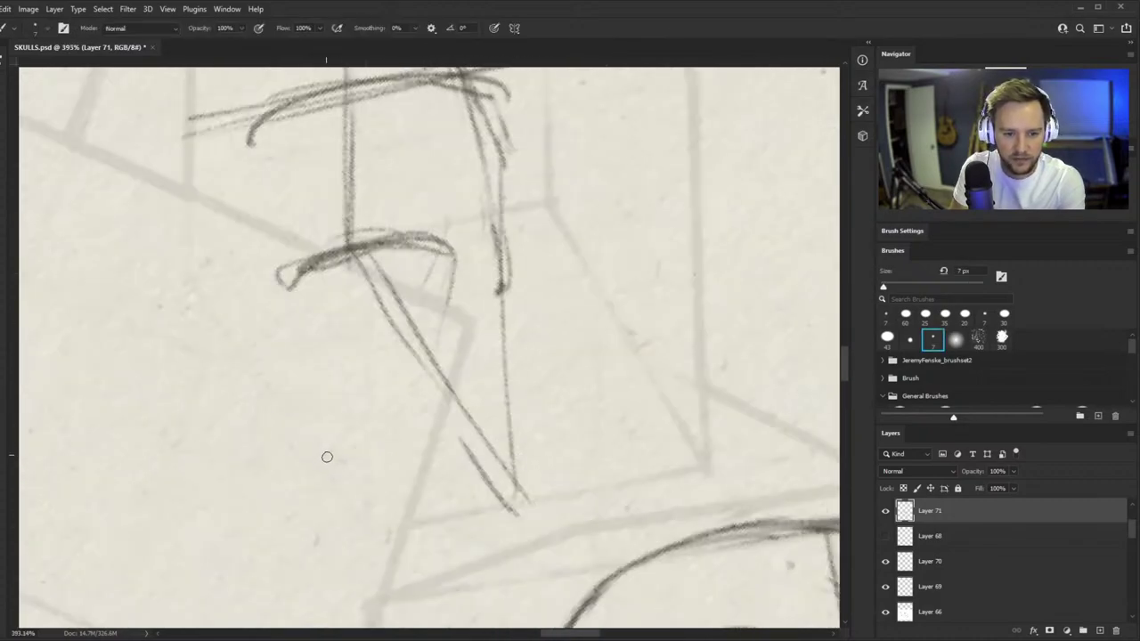
- Sketch a rounded cup-shaped form with a straight cross line beneath the bold curve at the centre plane's base
left_click_drag(327, 457, 583, 481)
left_click_drag(356, 472, 639, 389)
mouse_move(534, 495)
left_mouse_down()
mouse_move(634, 389)
mouse_move(343, 469)
mouse_move(579, 398)
left_mouse_up()
mouse_move(298, 286)
left_mouse_down()
mouse_move(300, 449)
mouse_move(345, 467)
left_mouse_up()
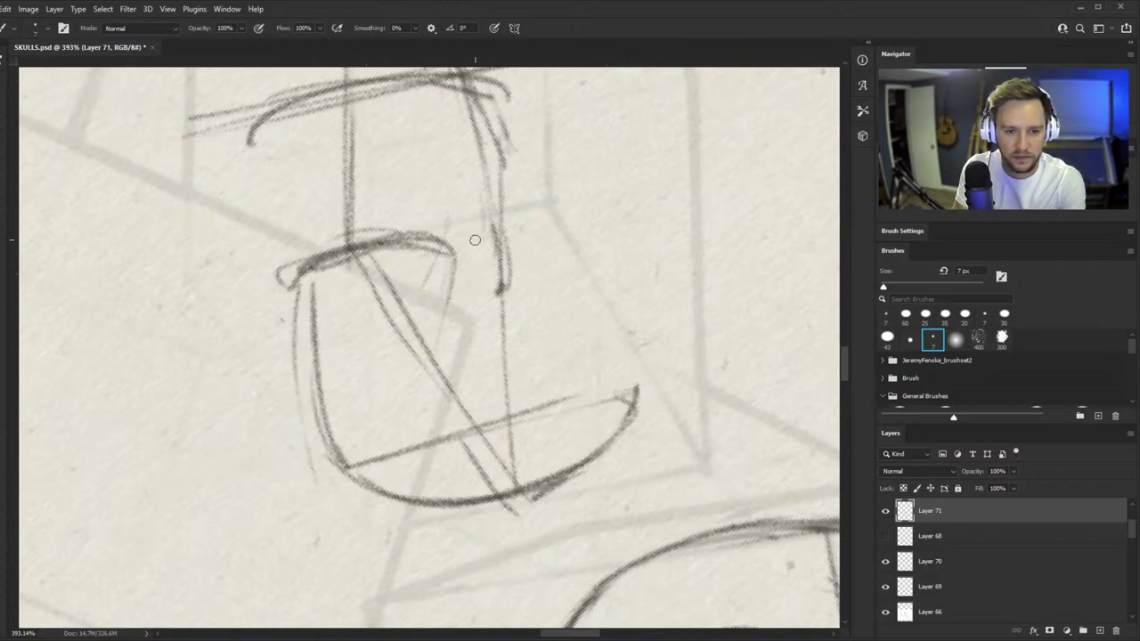
left_click_drag(446, 237, 620, 378)
mouse_move(516, 278)
left_mouse_down()
mouse_move(636, 392)
mouse_move(450, 507)
left_mouse_up()
- Draw the cranium's underside as a curve sweeping from the base curve up along the rear of the box
key("z")
left_click_drag(538, 438, 490, 435)
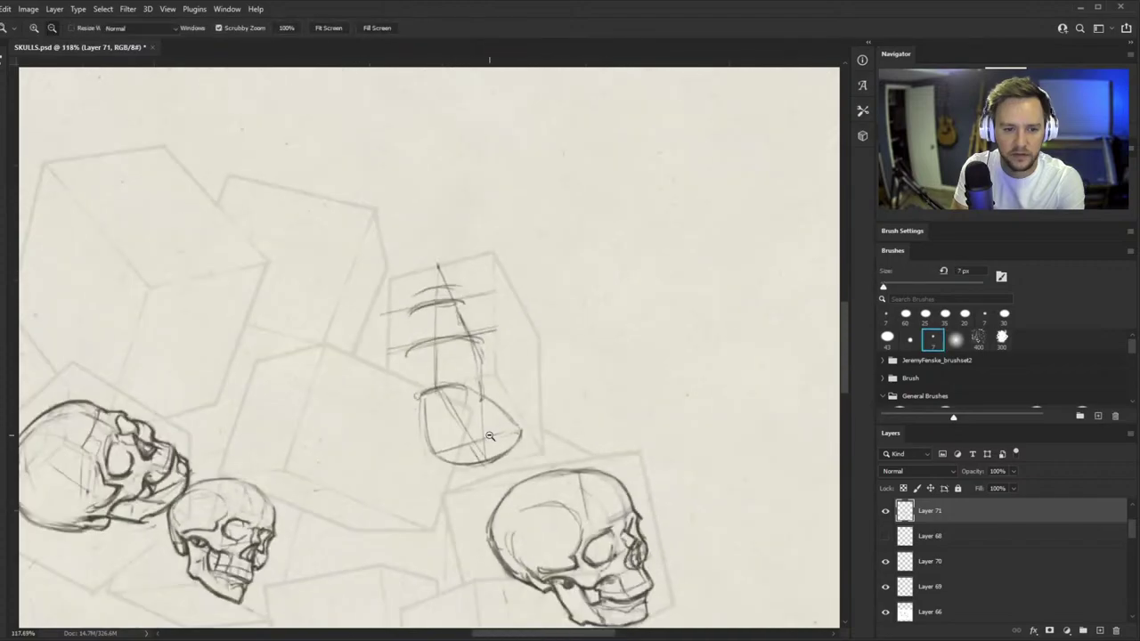
left_click_drag(437, 381, 472, 380)
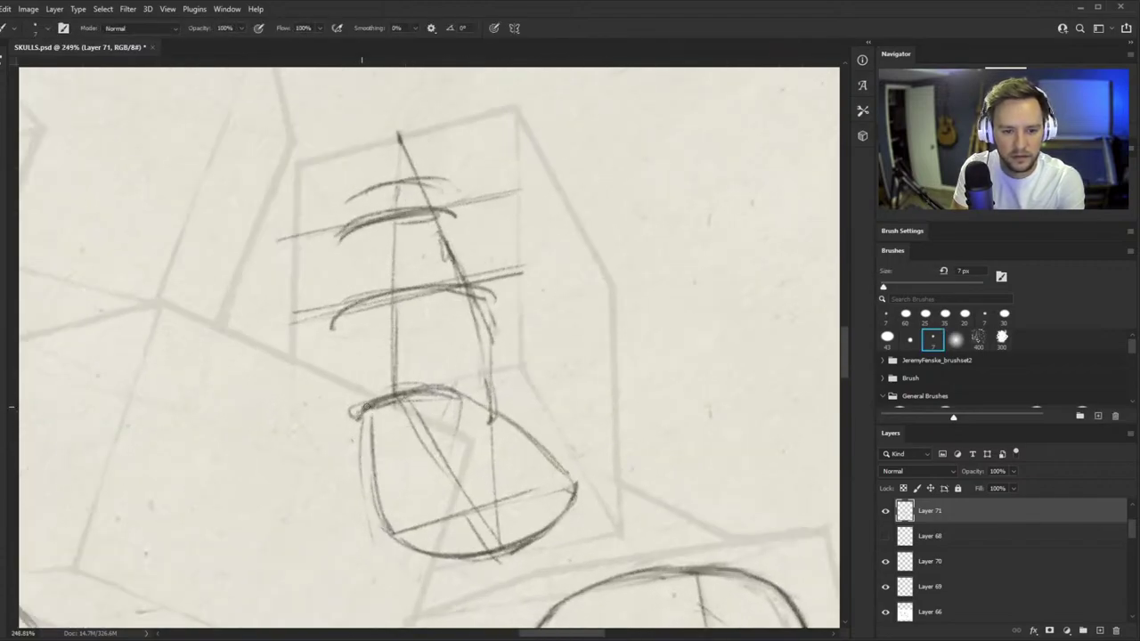
left_click_drag(445, 443, 564, 395)
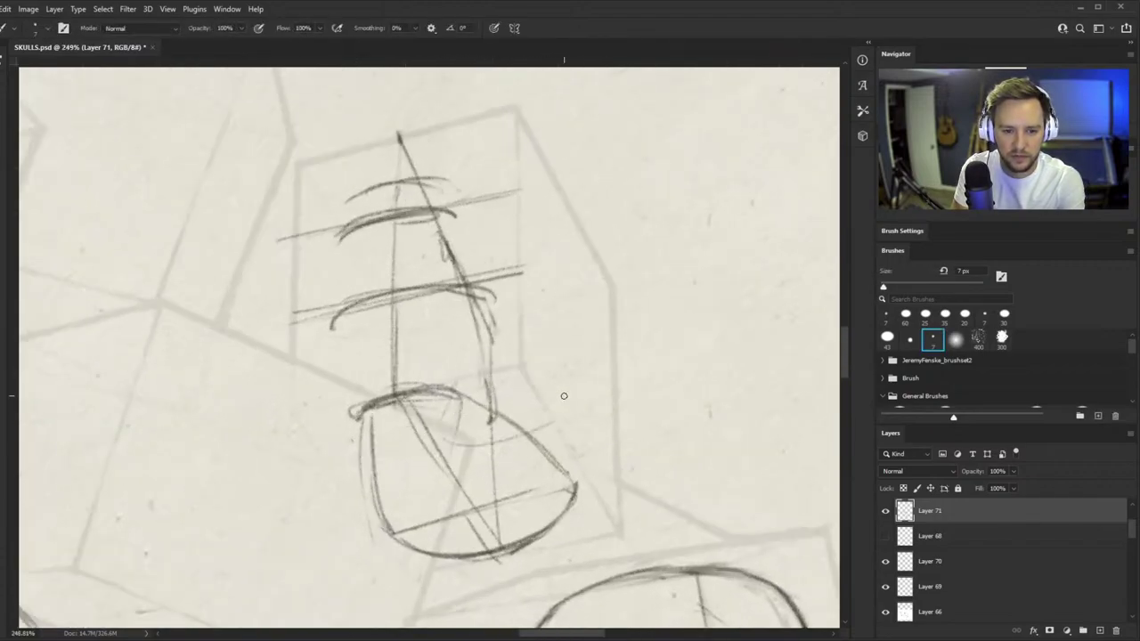
mouse_move(403, 432)
left_mouse_down()
mouse_move(564, 392)
mouse_move(534, 295)
mouse_move(567, 403)
mouse_move(573, 298)
left_mouse_up()
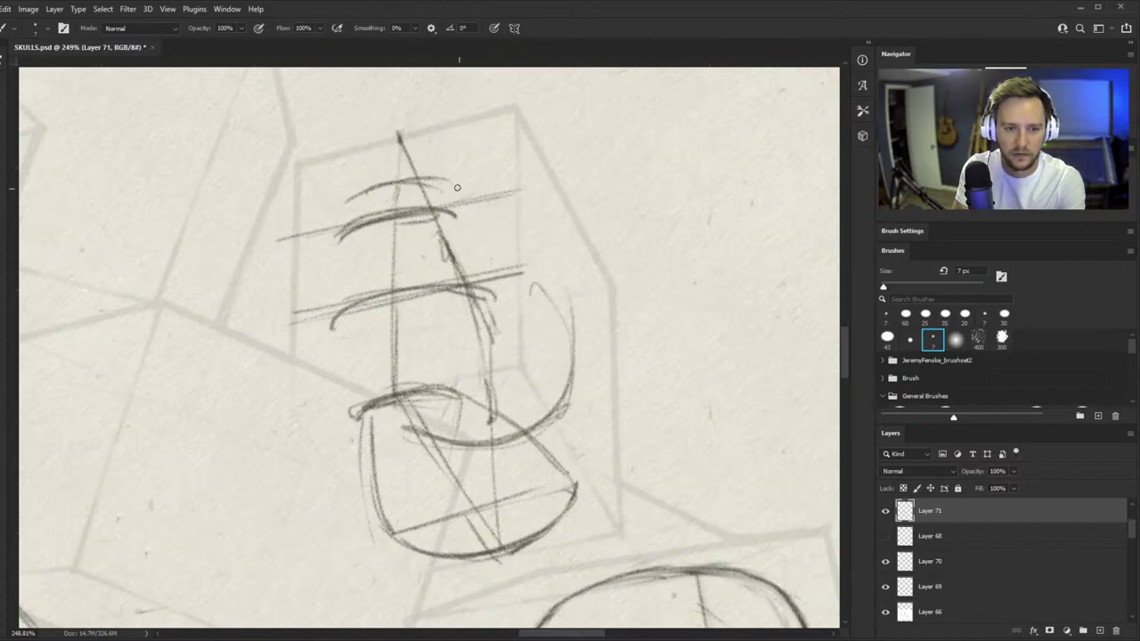
- Sketch the cranium outline over the top curve, down the back, and down the left side of the face
mouse_move(343, 216)
left_mouse_down()
mouse_move(481, 189)
mouse_move(559, 259)
left_mouse_up()
mouse_move(459, 177)
left_mouse_down()
mouse_move(571, 284)
mouse_move(539, 413)
left_mouse_up()
left_click_drag(340, 219, 378, 396)
left_click_drag(341, 340, 424, 441)
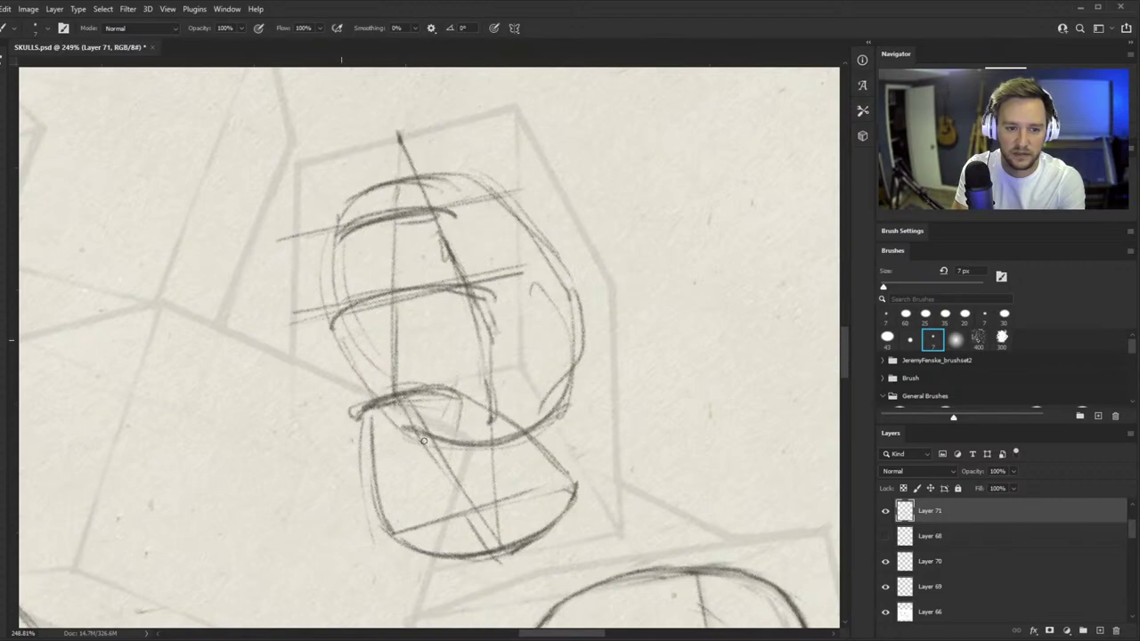
- Fade the cup-shaped form below the skull with the Eraser
key("e")
mouse_move(366, 465)
left_mouse_down()
mouse_move(443, 552)
mouse_move(559, 501)
left_mouse_up()
key("b")
- Darken the jaw's bottom arc and carry it up in a hooked curve toward the rear of the skull
scroll(440, 393, "up", 2)
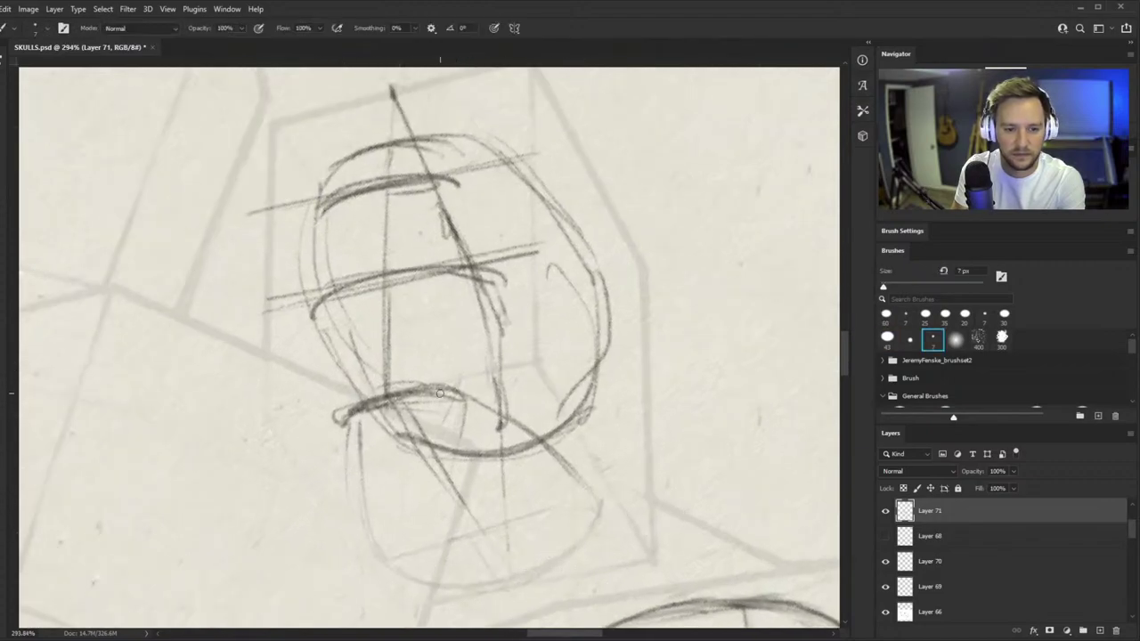
mouse_move(355, 417)
left_mouse_down()
mouse_move(557, 444)
mouse_move(445, 392)
mouse_move(495, 397)
left_mouse_up()
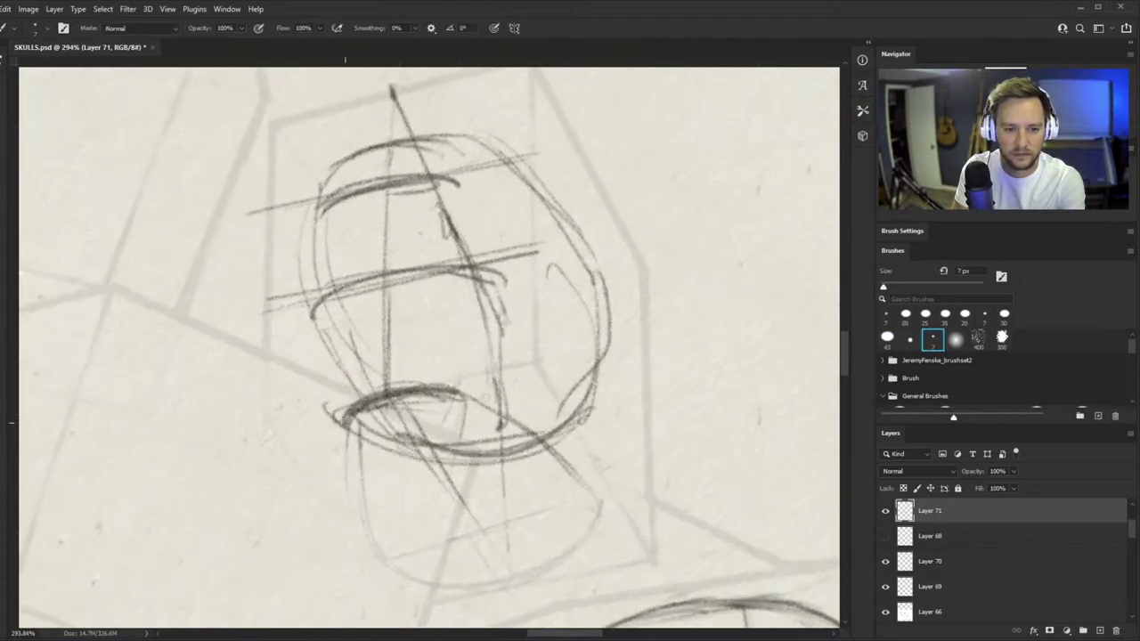
left_click_drag(406, 394, 545, 378)
mouse_move(539, 327)
left_mouse_down()
mouse_move(513, 397)
mouse_move(364, 393)
mouse_move(352, 428)
mouse_move(455, 390)
left_mouse_up()
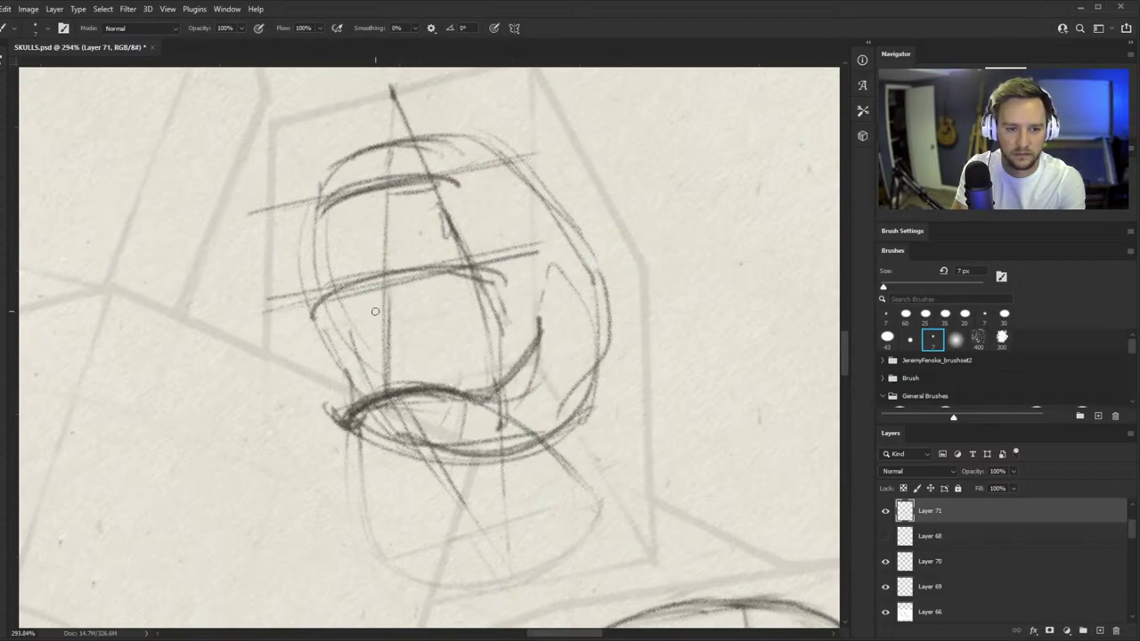
- Sketch a light arc under the lower facial guide and a bold triangular nose cavity on the centre line
left_click_drag(327, 341, 482, 318)
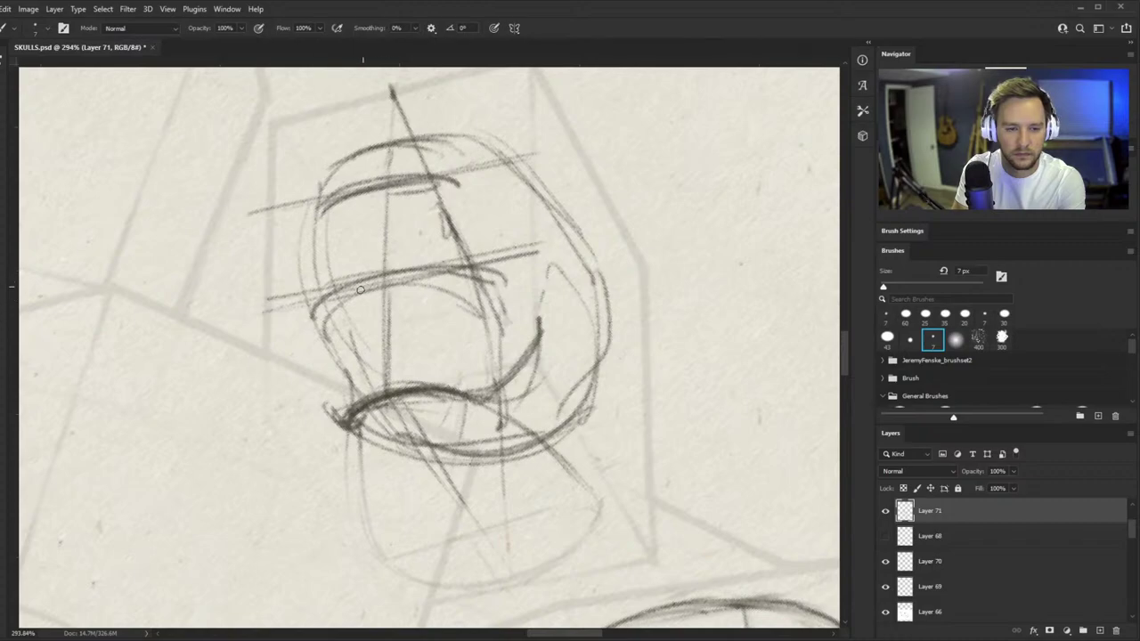
mouse_move(361, 290)
left_mouse_down()
mouse_move(396, 292)
mouse_move(363, 237)
left_mouse_up()
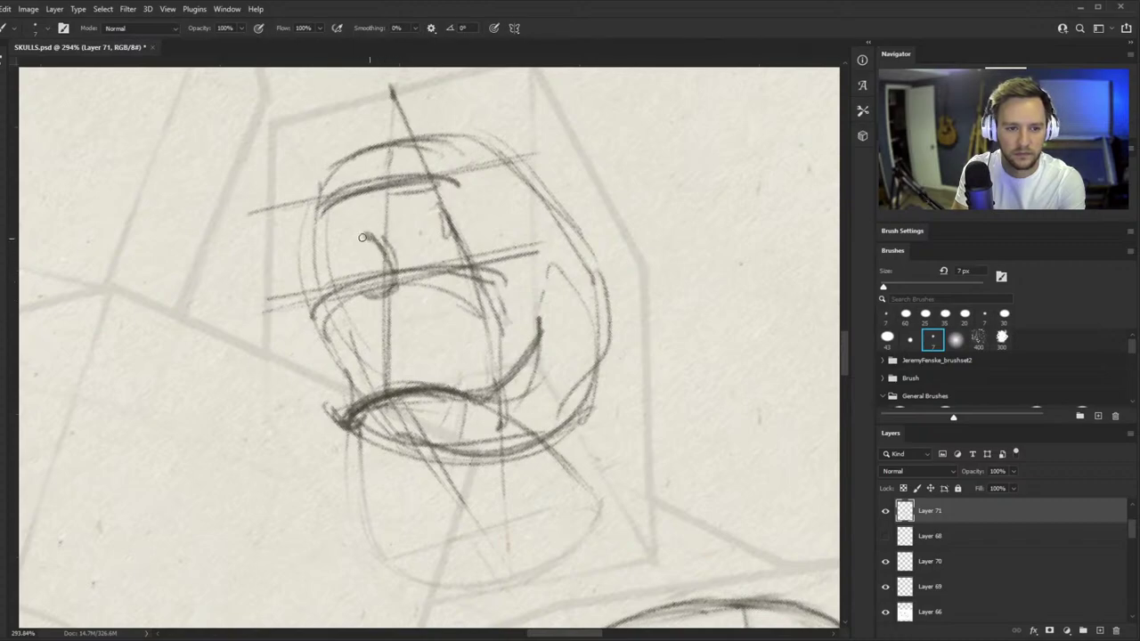
mouse_move(364, 292)
left_mouse_down()
mouse_move(405, 267)
mouse_move(409, 294)
mouse_move(366, 275)
left_mouse_up()
left_click_drag(367, 236, 401, 272)
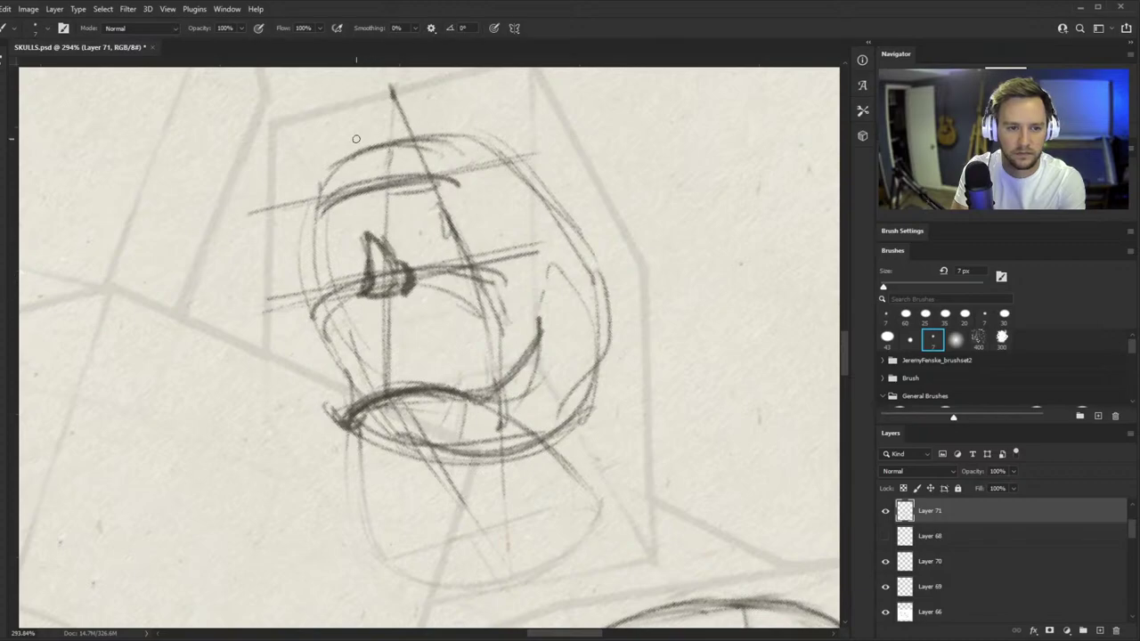
- Mark the brow line and upper socket edges, and sketch the left cheekbone contour and the right temple lines
mouse_move(422, 188)
left_mouse_down()
mouse_move(403, 209)
mouse_move(431, 219)
left_mouse_up()
left_click_drag(313, 214, 478, 178)
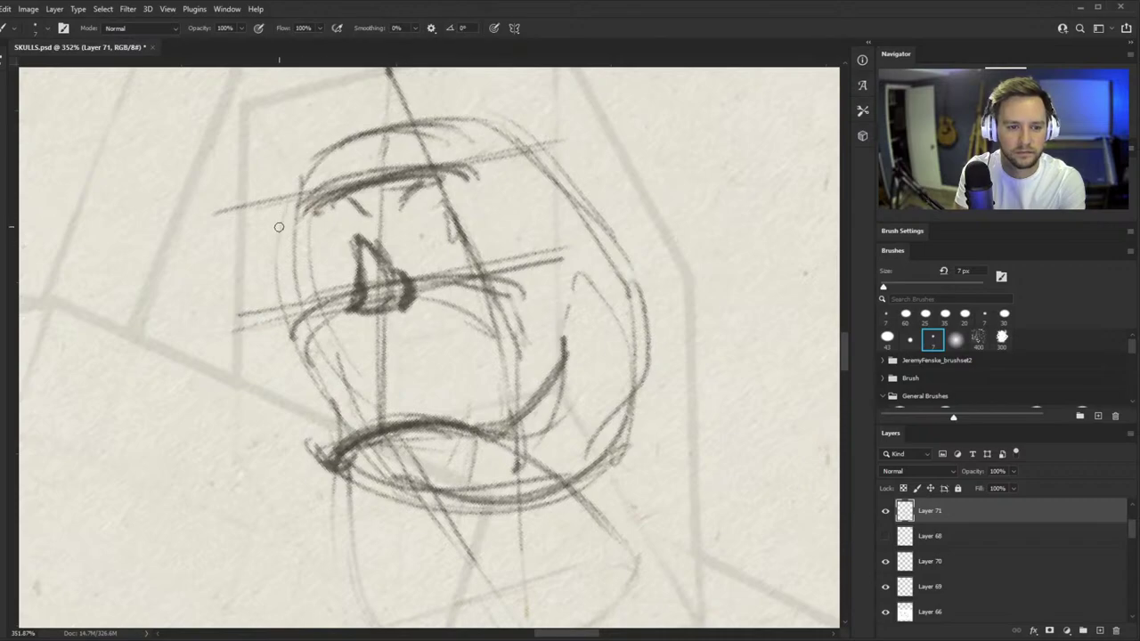
mouse_move(299, 233)
left_mouse_down()
mouse_move(283, 302)
mouse_move(294, 337)
mouse_move(286, 267)
left_mouse_up()
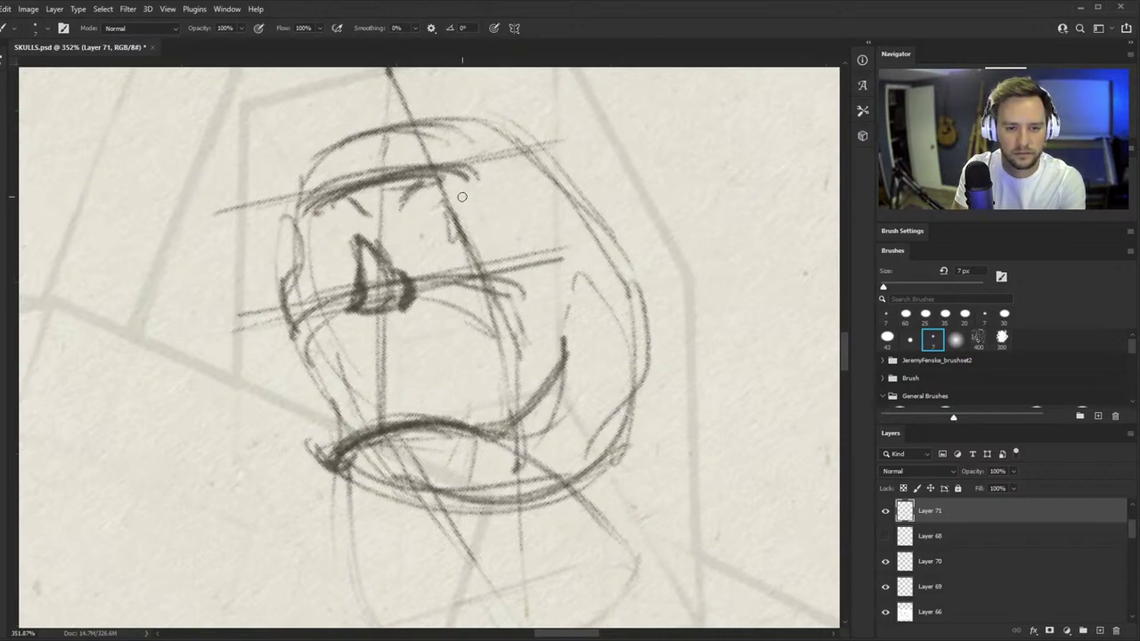
left_click_drag(487, 178, 520, 273)
mouse_move(497, 187)
left_mouse_down()
mouse_move(516, 298)
mouse_move(532, 316)
left_mouse_up()
- Sketch the upper jaw below the nose with a bowed lower edge, side lines and a pointed right corner
left_click_drag(332, 370, 454, 343)
left_click_drag(427, 293, 435, 357)
mouse_move(346, 314)
left_mouse_down()
mouse_move(333, 386)
mouse_move(445, 348)
left_mouse_up()
mouse_move(354, 369)
left_mouse_down()
mouse_move(465, 353)
mouse_move(488, 383)
mouse_move(494, 327)
left_mouse_up()
left_click_drag(491, 385, 499, 309)
- Block in the right eye socket and draw the edge running from the nose to the left cheekbone
left_click_drag(486, 190, 477, 247)
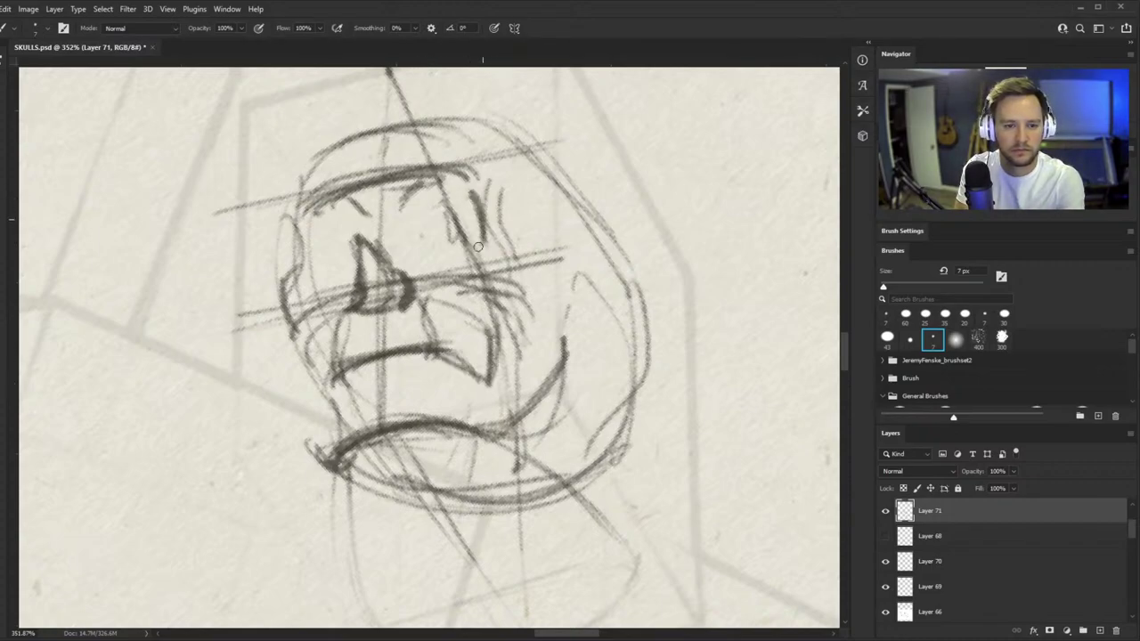
mouse_move(390, 231)
left_mouse_down()
mouse_move(422, 263)
mouse_move(497, 258)
left_mouse_up()
left_click_drag(497, 257, 492, 228)
mouse_move(454, 191)
left_mouse_down()
mouse_move(389, 234)
mouse_move(365, 265)
left_mouse_up()
left_click_drag(308, 294, 374, 265)
- Strengthen the right temple contour beside the eye socket
left_click_drag(527, 281, 502, 269)
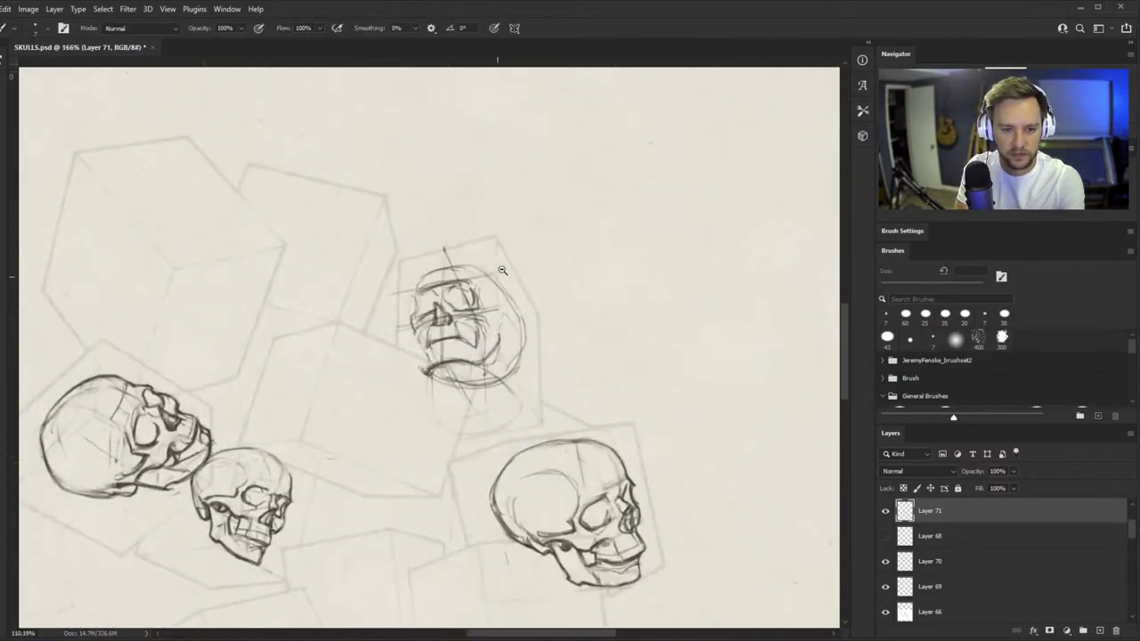
scroll(501, 270, "up", 4)
left_click_drag(442, 232, 438, 267)
left_click_drag(448, 237, 457, 283)
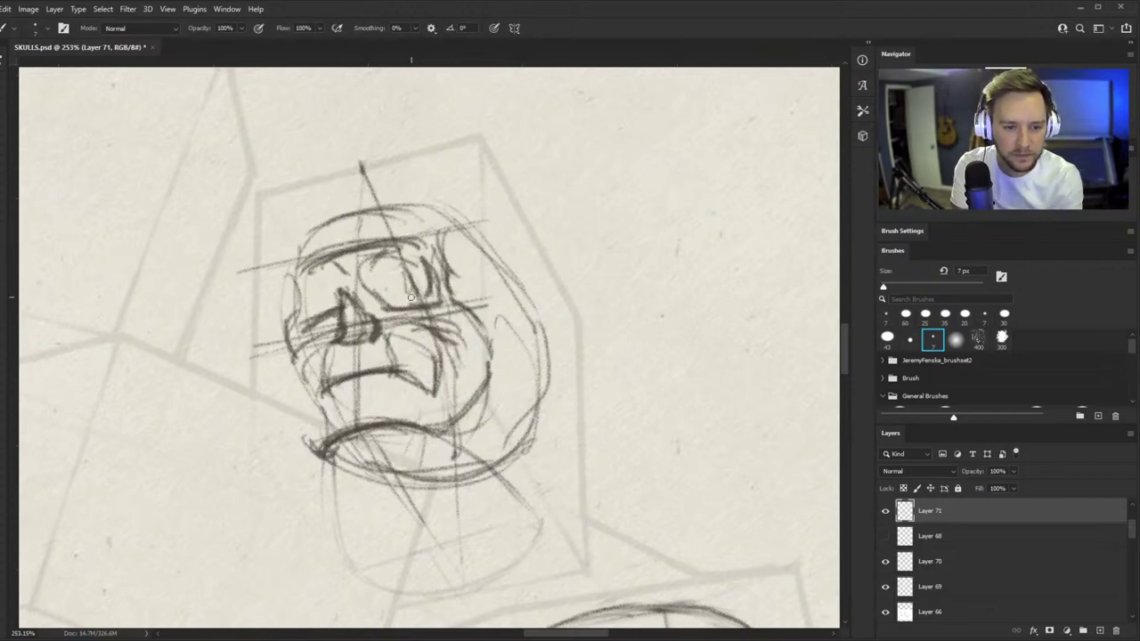
- Erase the right eye socket's angular lower edge and redraw it as a bold rounded rim
key("e")
scroll(410, 307, "up", 2)
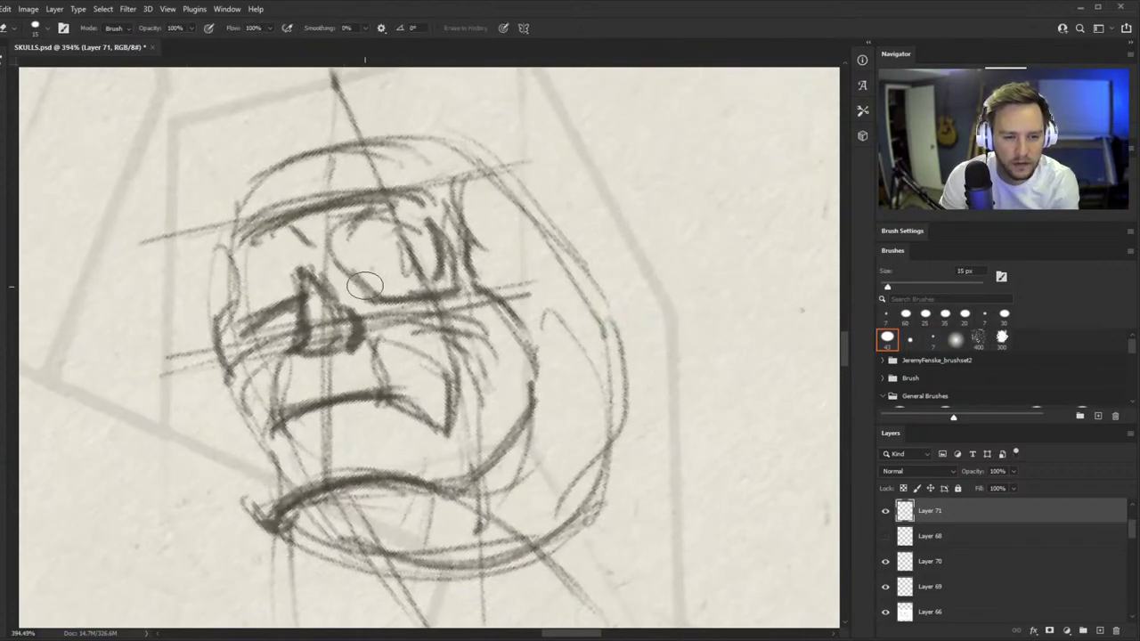
mouse_move(365, 286)
left_mouse_down()
mouse_move(415, 298)
mouse_move(456, 290)
left_mouse_up()
key("b")
mouse_move(338, 262)
left_mouse_down()
mouse_move(409, 285)
mouse_move(379, 293)
left_mouse_up()
left_click_drag(348, 269, 444, 296)
left_click_drag(375, 283, 435, 294)
left_click_drag(442, 294, 417, 217)
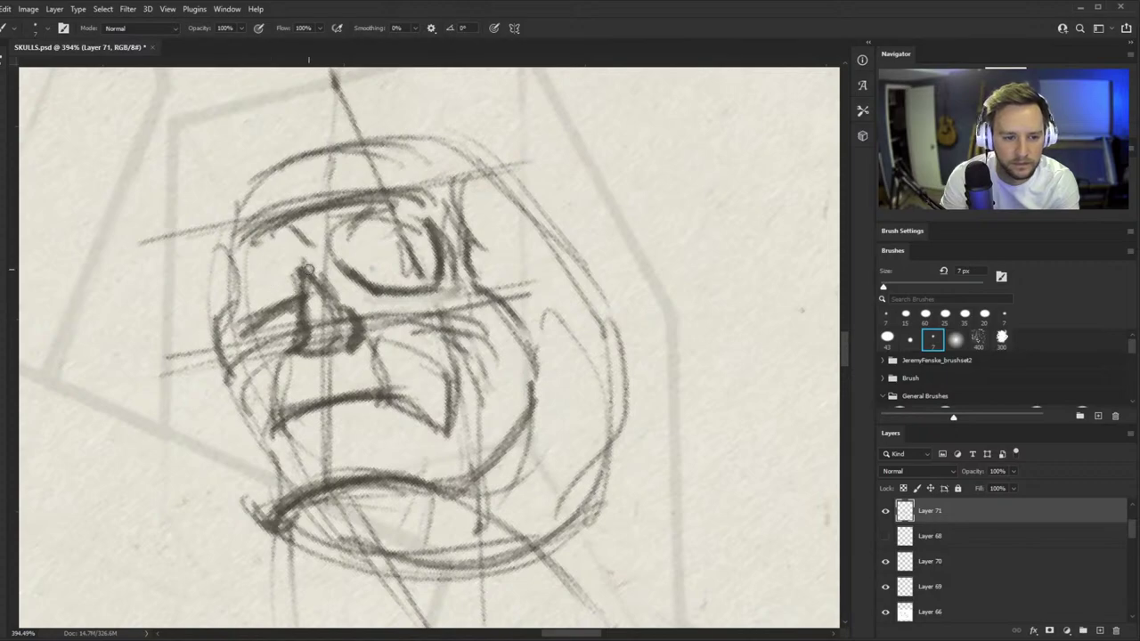
- Darken the nose bridge and mark the inner upper edge of the left eye socket
left_click_drag(308, 269, 267, 311)
scroll(408, 311, "down", 2)
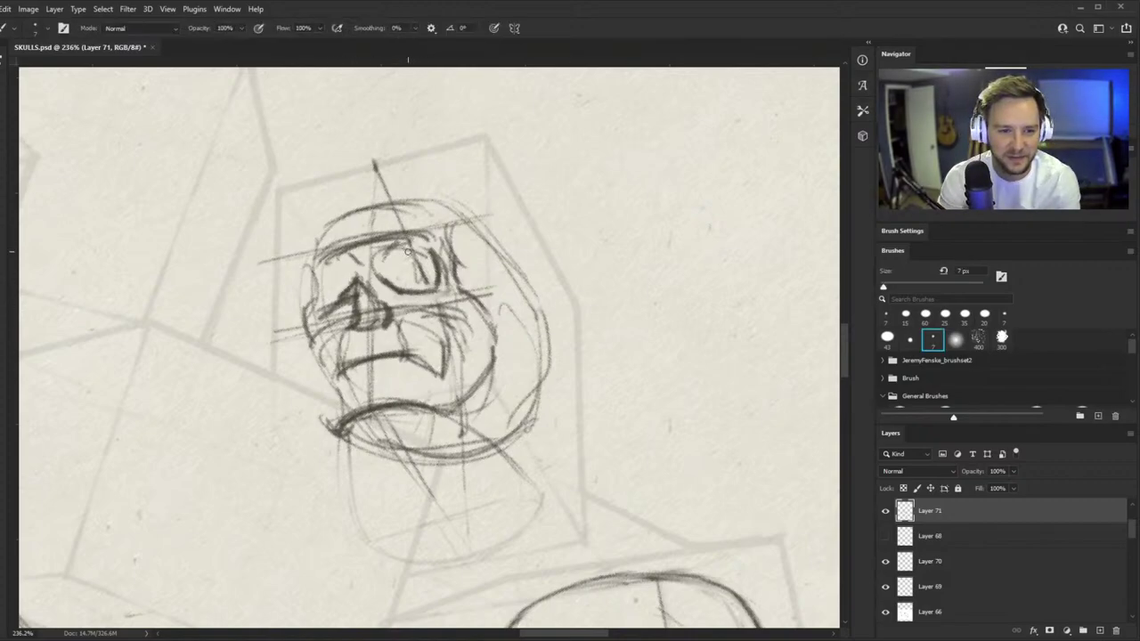
scroll(343, 283, "up", 2)
scroll(383, 232, "up", 3)
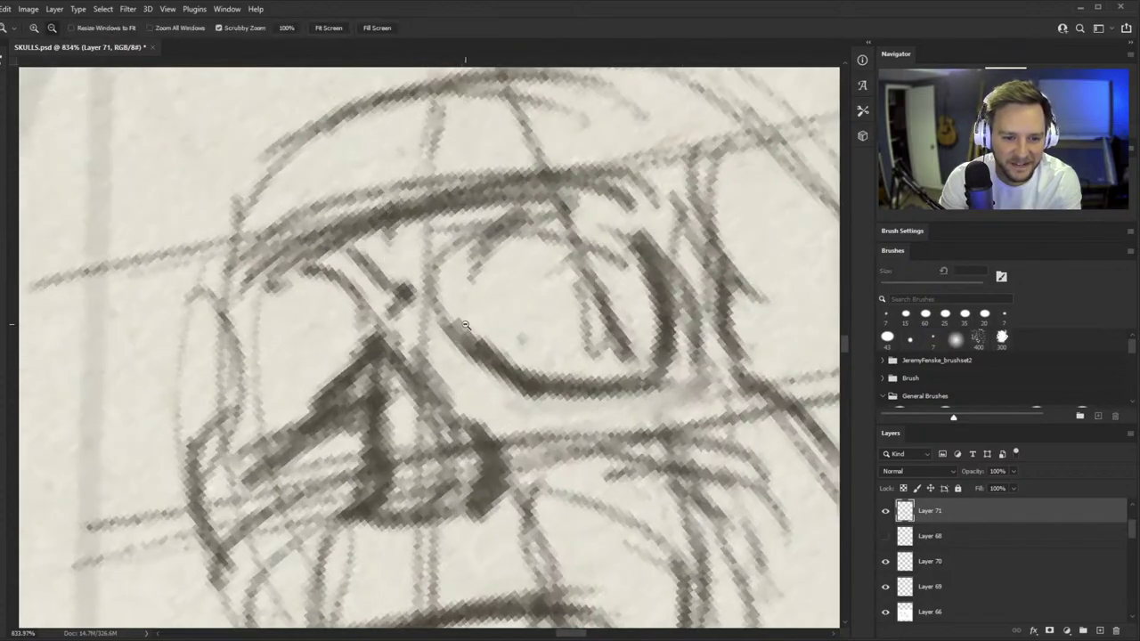
scroll(403, 282, "down", 5)
scroll(480, 244, "up", 3)
- Darken the outer contour of the left cheekbone from the socket down to the cheek
left_click_drag(374, 312, 363, 385)
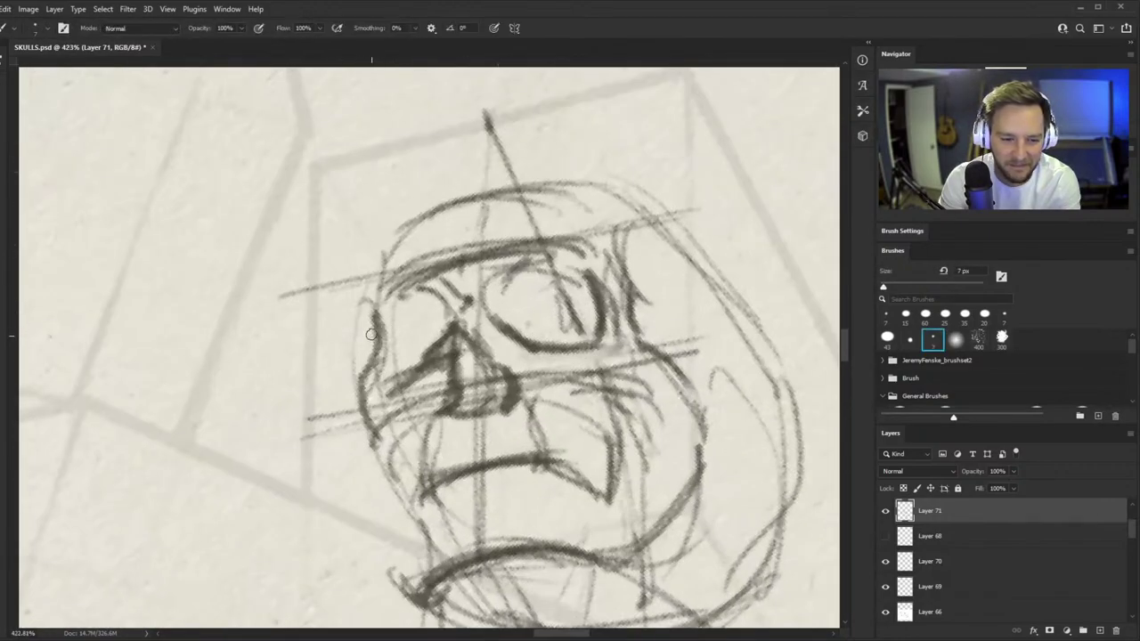
mouse_move(371, 335)
left_mouse_down()
mouse_move(358, 396)
mouse_move(373, 442)
mouse_move(393, 445)
left_mouse_up()
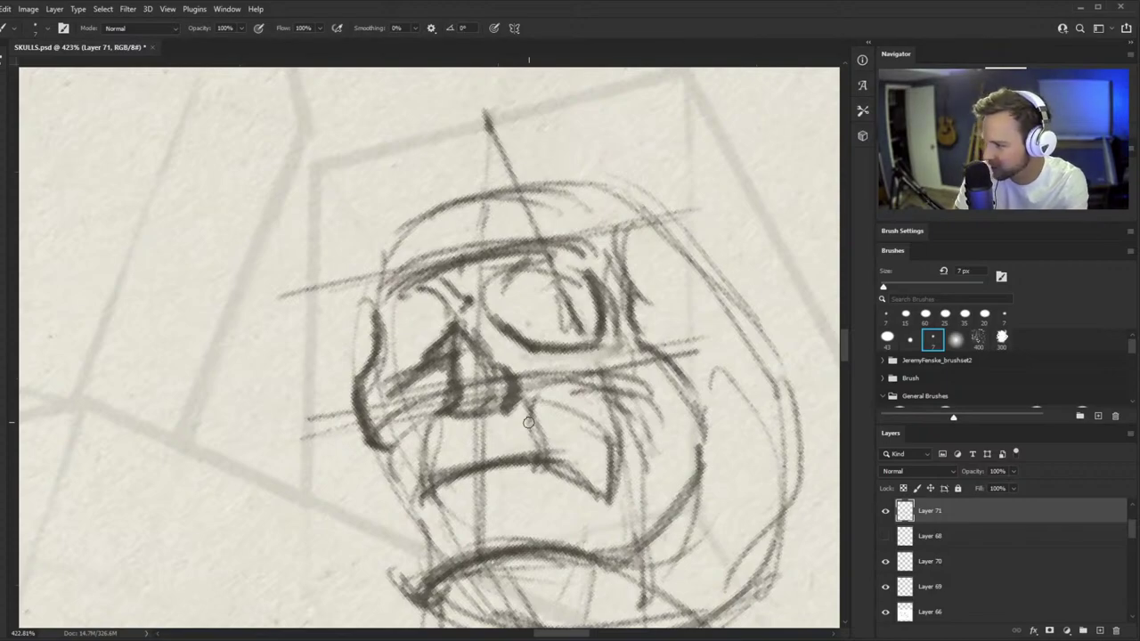
left_click_drag(521, 325, 407, 400)
left_click_drag(513, 323, 567, 322)
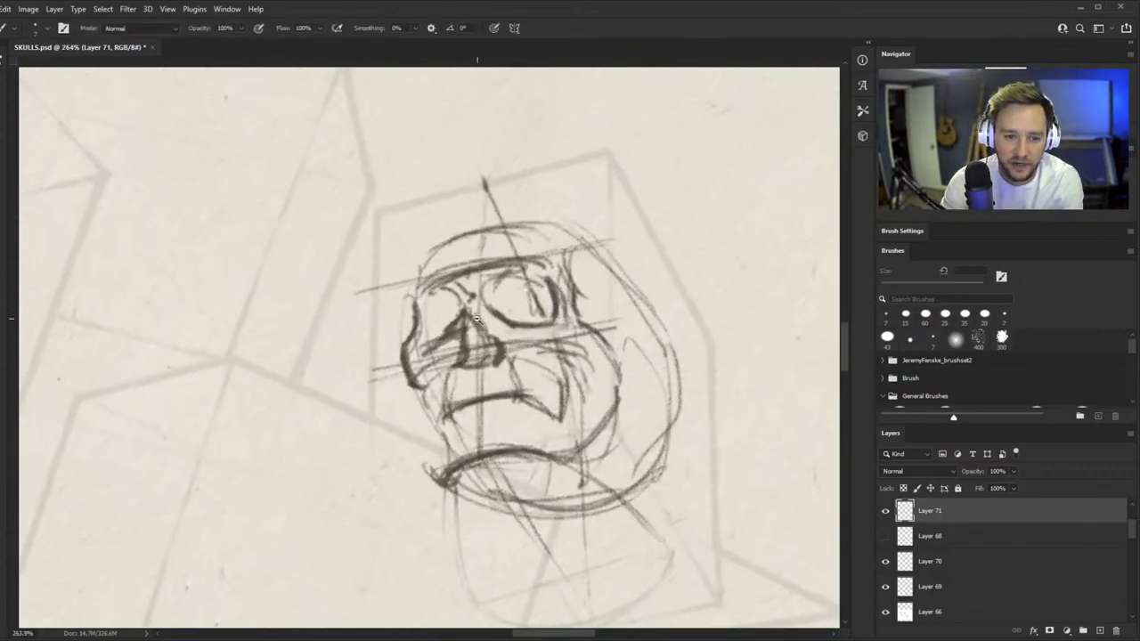
- Fade the heavy triangular nose strokes using an enlarged Eraser
key("e")
mouse_move(470, 330)
left_mouse_down()
mouse_move(499, 330)
mouse_move(423, 349)
mouse_move(494, 337)
mouse_move(449, 373)
mouse_move(519, 365)
mouse_move(437, 384)
left_mouse_up()
key("bracketright")
key("bracketright")
key("bracketright")
key("bracketright")
- Redraw the nose cavity with a narrow rounded top, two flared lower lobes and a notch between them
key("b")
left_click_drag(451, 343, 448, 374)
left_click_drag(524, 332, 525, 377)
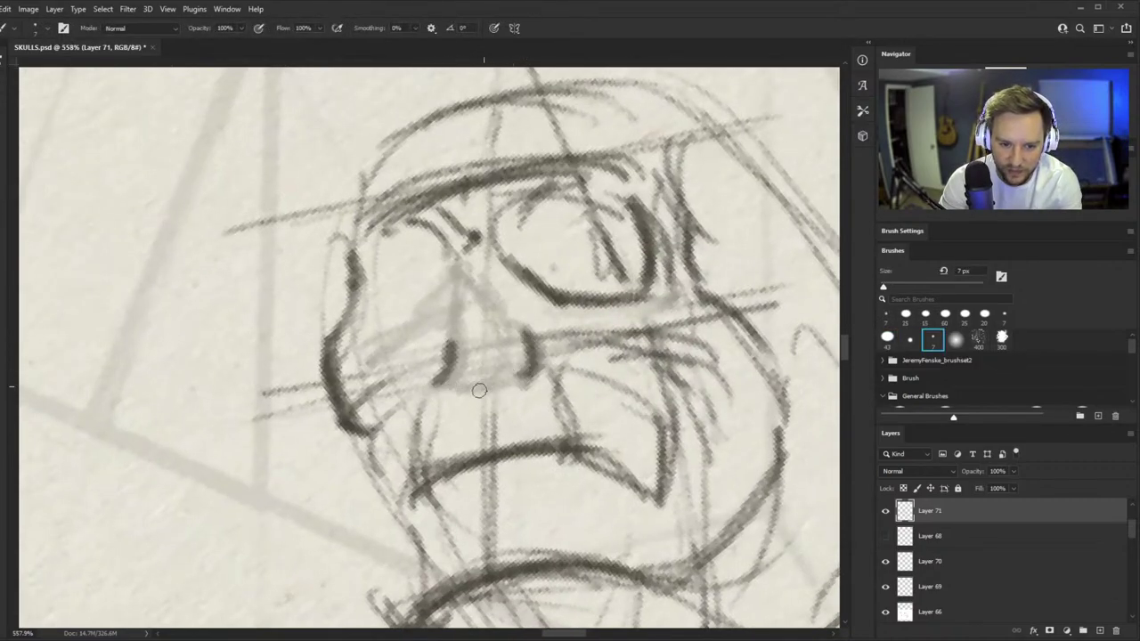
mouse_move(431, 389)
left_mouse_down()
mouse_move(521, 378)
mouse_move(505, 322)
left_mouse_up()
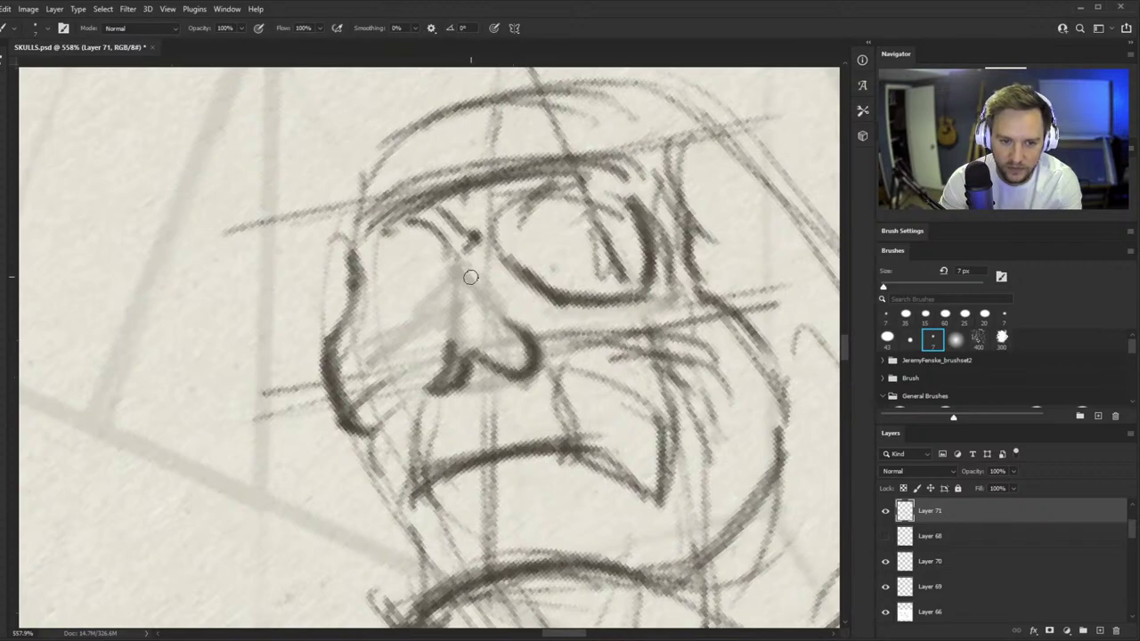
mouse_move(470, 278)
left_mouse_down()
mouse_move(443, 285)
mouse_move(485, 303)
mouse_move(525, 352)
left_mouse_up()
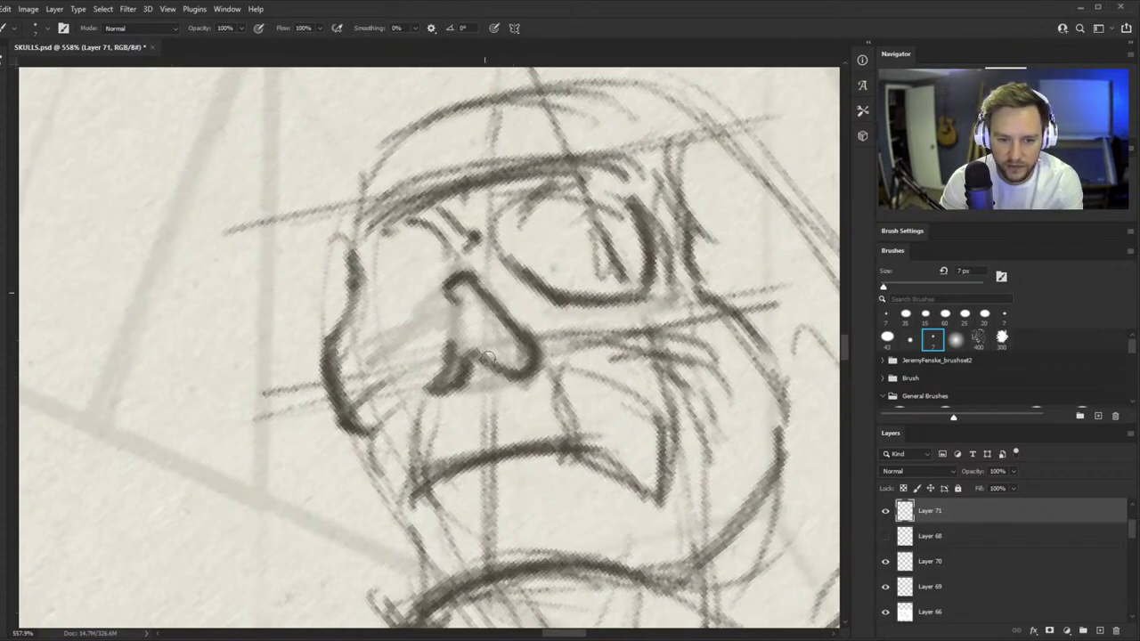
mouse_move(460, 299)
left_mouse_down()
mouse_move(440, 374)
mouse_move(492, 355)
left_mouse_up()
- Draw the left eye socket's lower rim and rework the right socket's lower inner edge after partly erasing it
mouse_move(351, 349)
left_mouse_down()
mouse_move(439, 315)
mouse_move(441, 296)
left_mouse_up()
key("e")
mouse_move(506, 265)
left_mouse_down()
mouse_move(558, 317)
mouse_move(637, 232)
mouse_move(548, 305)
left_mouse_up()
key("b")
mouse_move(509, 263)
left_mouse_down()
mouse_move(554, 302)
mouse_move(645, 299)
mouse_move(654, 252)
mouse_move(509, 185)
mouse_move(504, 260)
left_mouse_up()
- Redraw the upper rims of both eye sockets and fade the heavy brow line above them
left_click_drag(375, 270, 427, 215)
mouse_move(397, 216)
left_mouse_down()
mouse_move(374, 249)
mouse_move(441, 194)
left_mouse_up()
key("e")
left_click_drag(517, 196, 464, 183)
key("b")
mouse_move(404, 284)
left_mouse_down()
mouse_move(443, 258)
mouse_move(477, 257)
left_mouse_up()
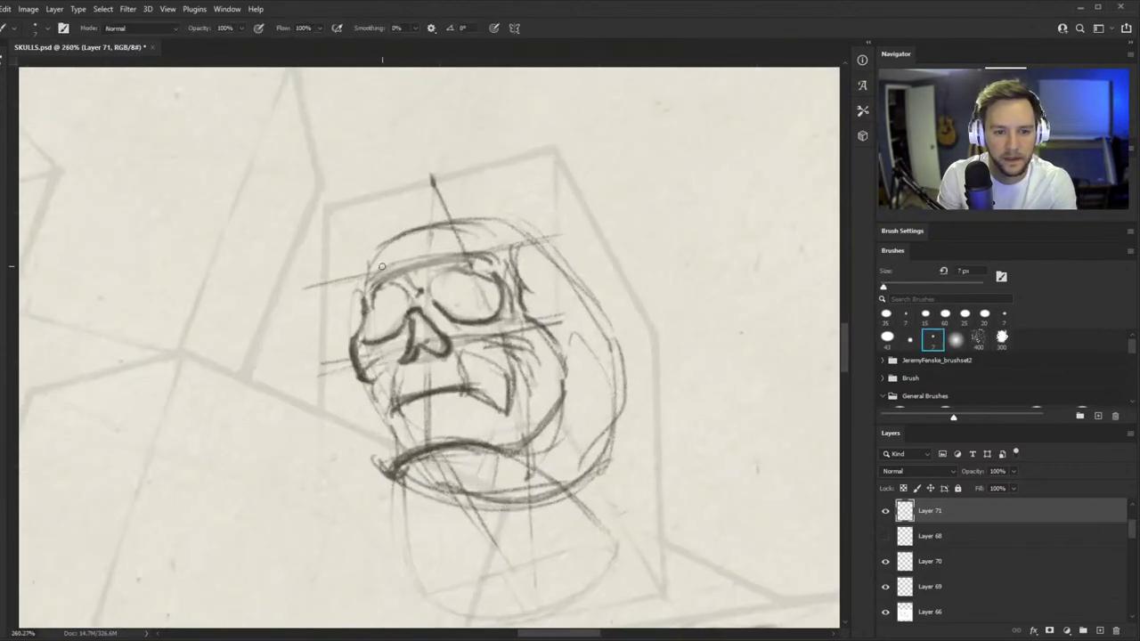
- Add curved strokes above the brow line to define the lower forehead
left_click_drag(370, 269, 450, 235)
left_click_drag(394, 253, 451, 237)
left_click_drag(423, 317, 488, 307)
- Erase the lower rims of both eye sockets and redraw them as straighter, more angular edges
key("e")
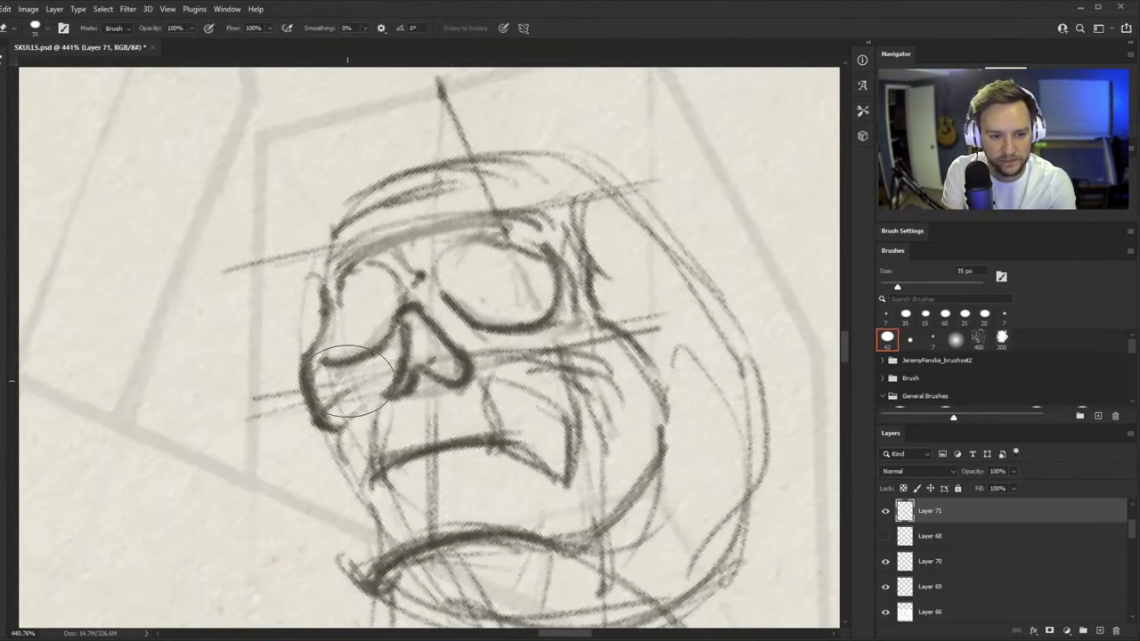
mouse_move(383, 347)
left_mouse_down()
mouse_move(364, 326)
mouse_move(357, 357)
mouse_move(365, 347)
left_mouse_up()
key("period")
key("period")
key("b")
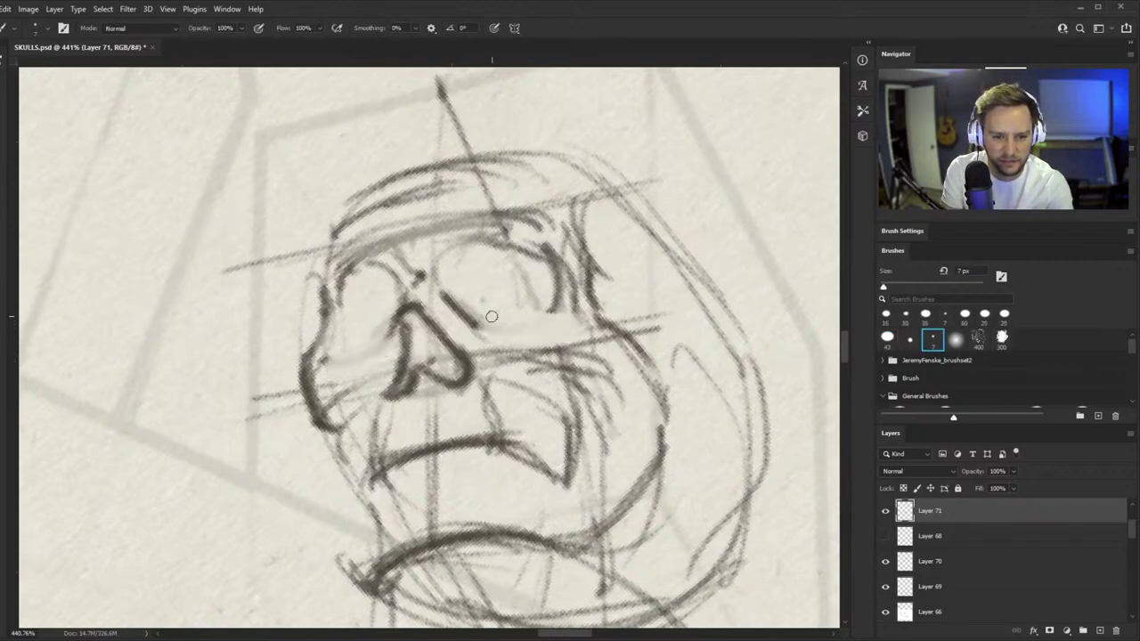
mouse_move(463, 308)
left_mouse_down()
mouse_move(570, 317)
mouse_move(554, 312)
left_mouse_up()
left_click_drag(390, 324, 323, 382)
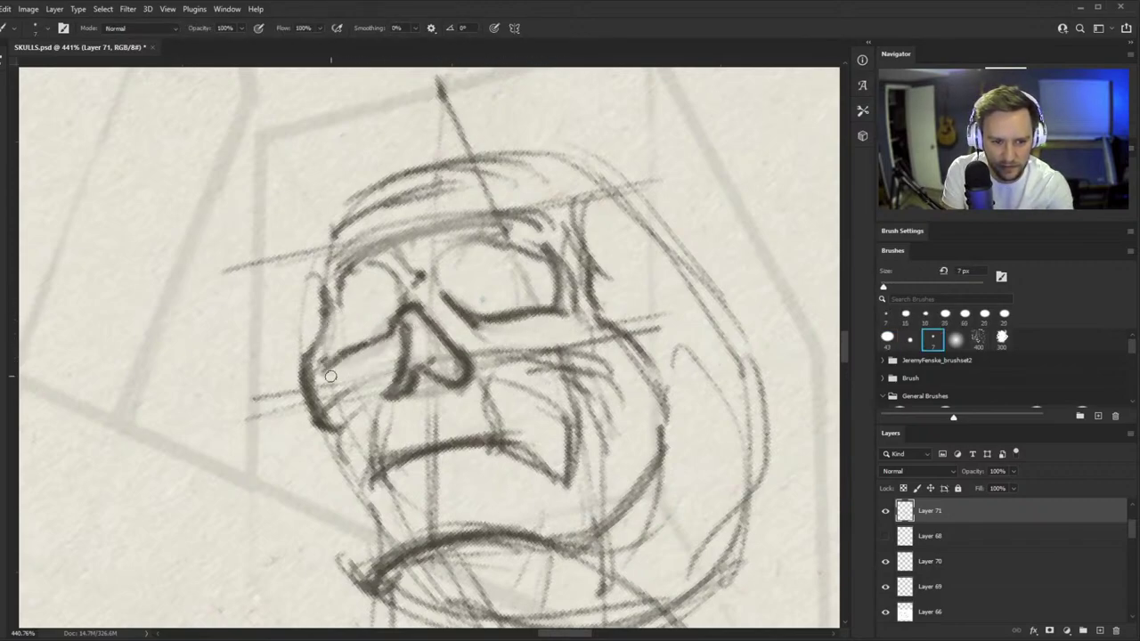
- Fade the left cheekbone contour and restate the left eye socket's lower edge
key("e")
left_click_drag(295, 333, 323, 426)
key("b")
left_click_drag(324, 361, 391, 329)
- Darken the underside of the right cheekbone and draw bold hooked lines from the cheekbones to the upper jaw corners
left_click_drag(463, 291, 361, 397)
left_click_drag(503, 303, 521, 299)
left_click_drag(488, 333, 538, 326)
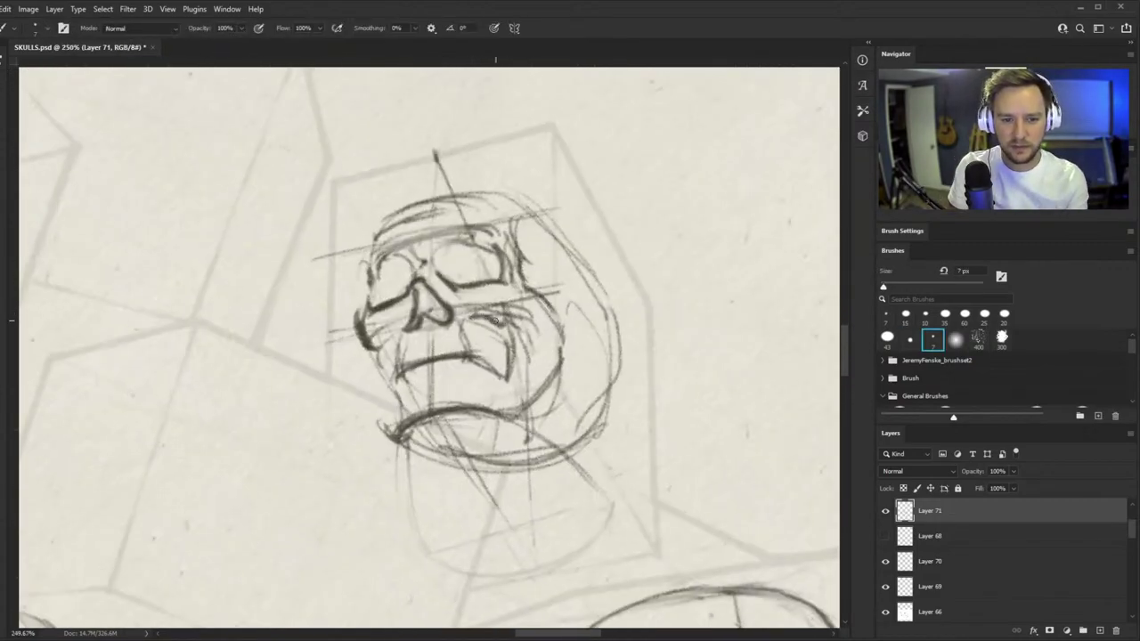
left_click_drag(448, 368, 473, 361)
mouse_move(360, 345)
left_mouse_down()
mouse_move(388, 328)
mouse_move(383, 378)
left_mouse_up()
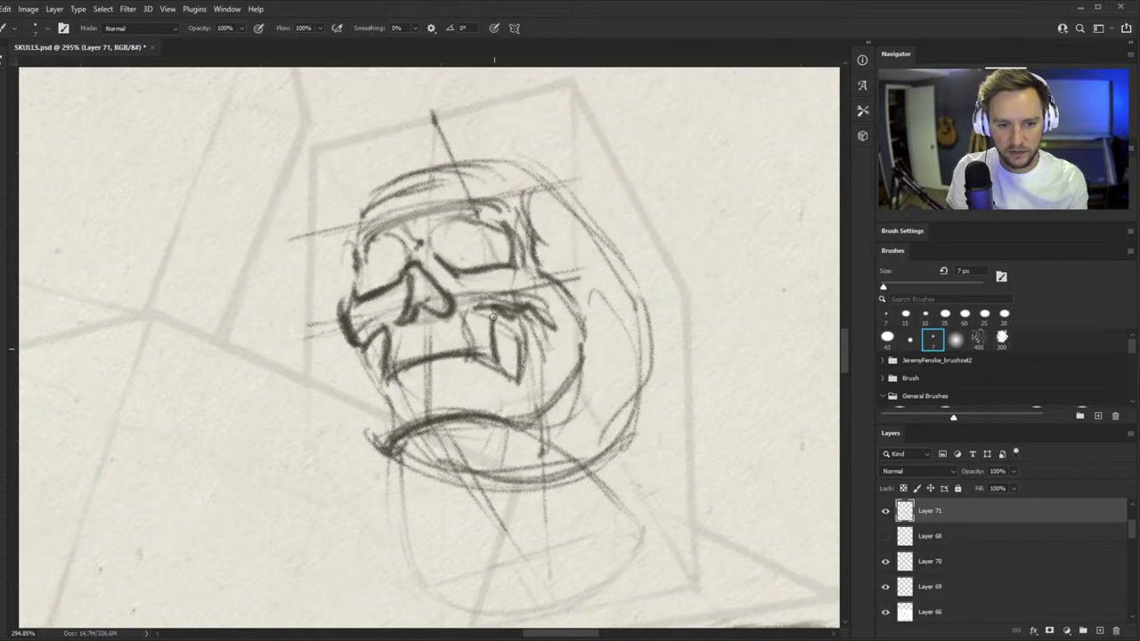
- Darken the upper jaw's lower edge and sketch the curved arcs and left side of the lower jaw beneath it
left_click_drag(468, 370, 517, 371)
mouse_move(360, 362)
left_mouse_down()
mouse_move(470, 342)
mouse_move(524, 368)
left_mouse_up()
mouse_move(524, 367)
left_mouse_down()
mouse_move(531, 274)
mouse_move(503, 328)
mouse_move(356, 378)
mouse_move(381, 450)
left_mouse_up()
mouse_move(374, 421)
left_mouse_down()
mouse_move(422, 385)
mouse_move(462, 434)
left_mouse_up()
left_click_drag(406, 388, 372, 424)
- Outline the chin, the right side of the lower jaw, and its notched upper rear end in bold strokes
left_click_drag(397, 485, 513, 483)
mouse_move(524, 475)
left_mouse_down()
mouse_move(545, 487)
mouse_move(628, 406)
left_mouse_up()
left_click_drag(495, 356, 406, 457)
mouse_move(540, 334)
left_mouse_down()
mouse_move(609, 293)
mouse_move(533, 360)
mouse_move(538, 376)
mouse_move(521, 337)
left_mouse_up()
key("b")
mouse_move(512, 343)
left_mouse_down()
mouse_move(558, 357)
mouse_move(547, 428)
mouse_move(491, 483)
left_mouse_up()
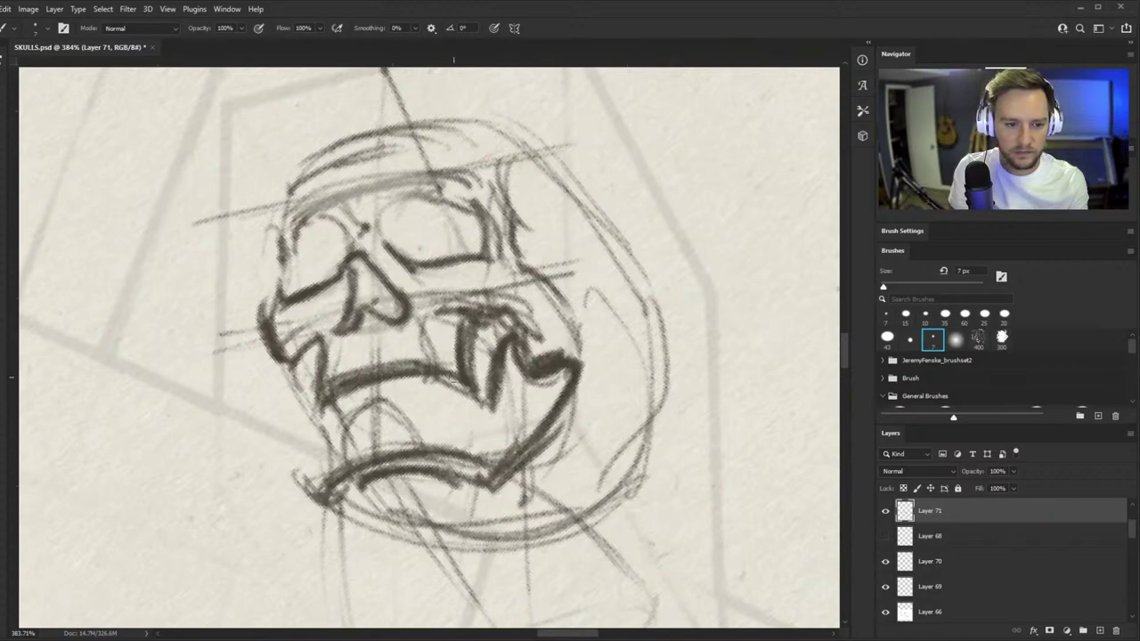
- Darken the lower jaw's left side and arc, and tidy the left cheekbone area with eraser and brush strokes
left_click_drag(293, 381, 325, 492)
mouse_move(316, 401)
left_mouse_down()
mouse_move(331, 503)
mouse_move(434, 462)
left_mouse_up()
key("e")
left_click_drag(303, 320, 324, 371)
mouse_move(256, 299)
left_mouse_down()
mouse_move(266, 361)
mouse_move(287, 372)
left_mouse_up()
key("b")
mouse_move(373, 323)
left_mouse_down()
mouse_move(479, 256)
mouse_move(424, 294)
left_mouse_up()
key("e")
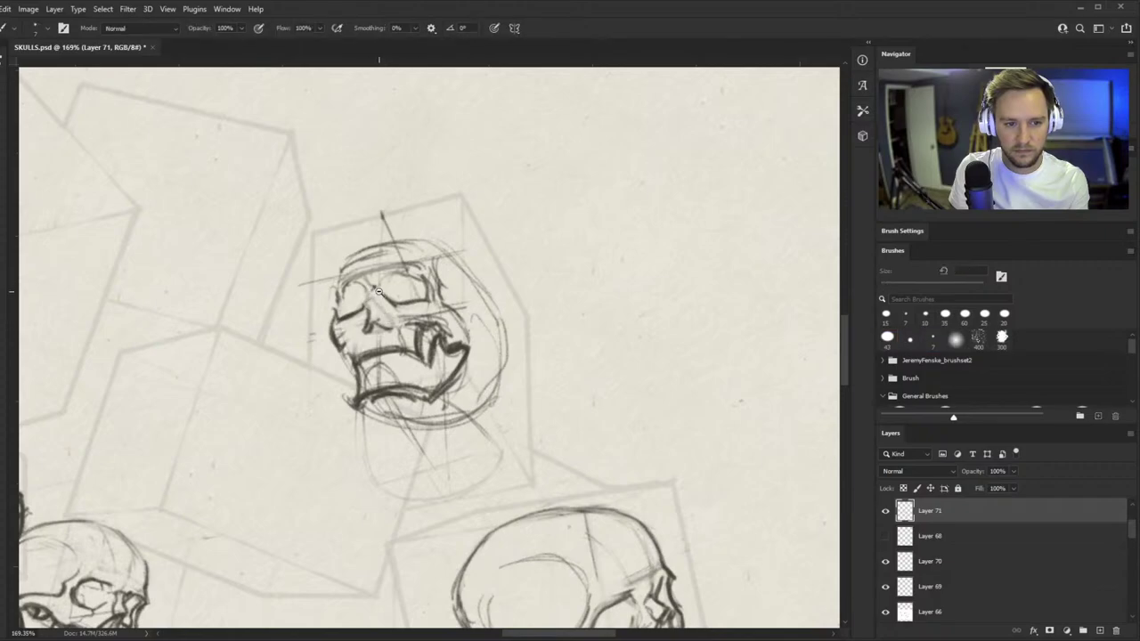
- Extend the left socket's inner edge and outline the nose cavity in bold strokes with inner lines between the sockets
scroll(365, 298, "up", 5)
mouse_move(319, 307)
left_mouse_down()
mouse_move(342, 326)
mouse_move(307, 366)
left_mouse_up()
key("b")
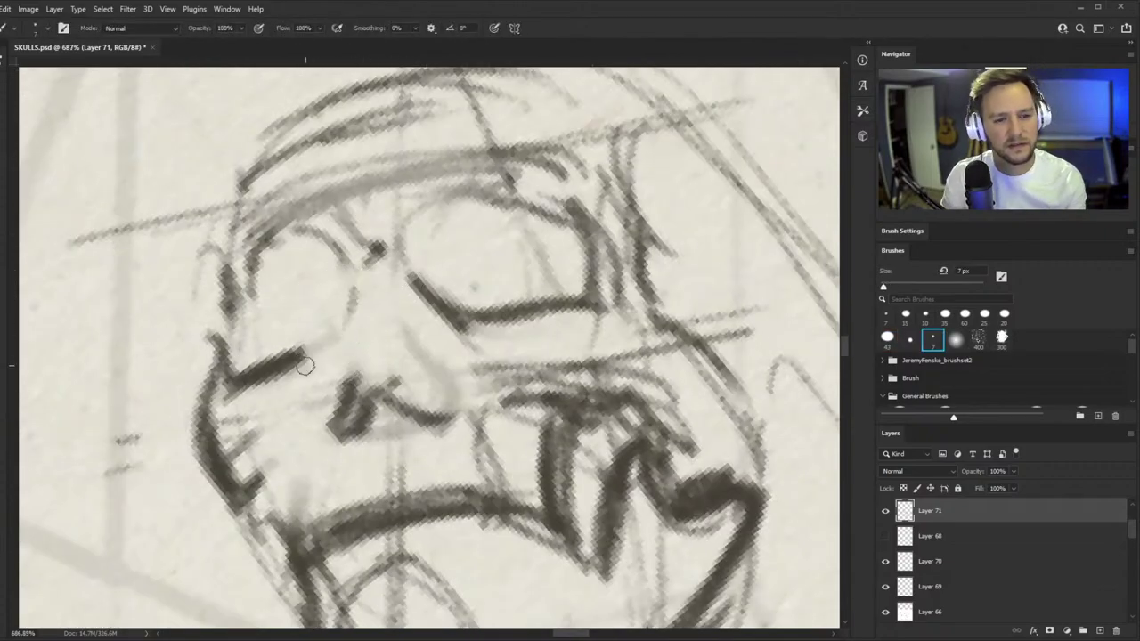
left_click_drag(354, 298, 310, 359)
left_click_drag(338, 308, 384, 314)
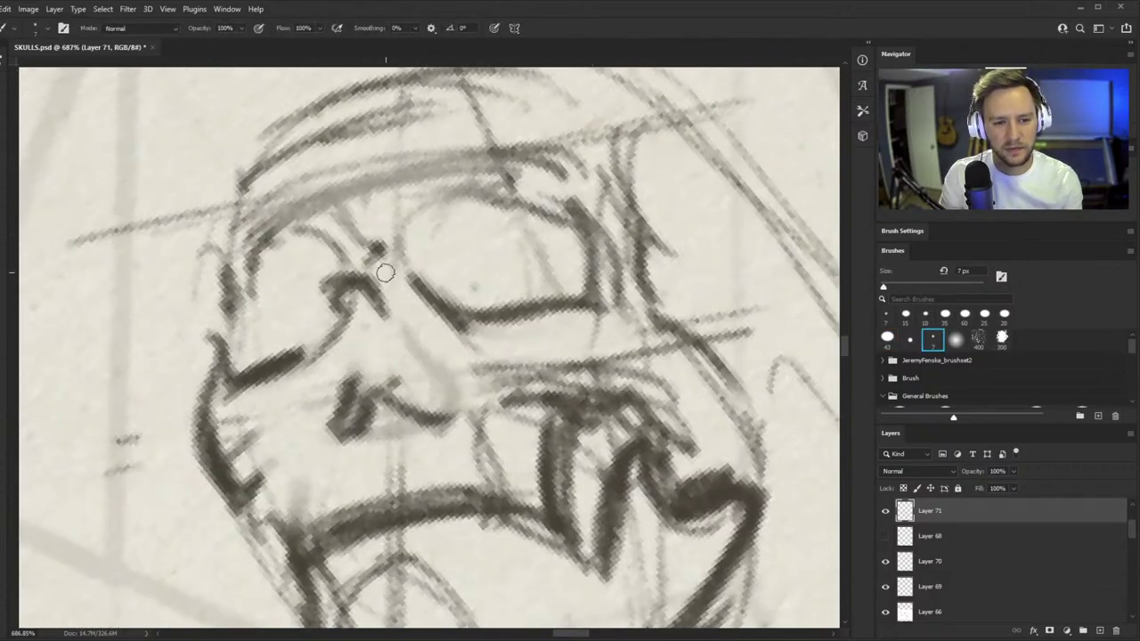
mouse_move(366, 254)
left_mouse_down()
mouse_move(402, 270)
mouse_move(353, 257)
mouse_move(328, 280)
mouse_move(333, 325)
mouse_move(322, 296)
mouse_move(356, 399)
mouse_move(319, 299)
mouse_move(339, 428)
left_mouse_up()
mouse_move(368, 278)
left_mouse_down()
mouse_move(452, 408)
mouse_move(429, 427)
left_mouse_up()
mouse_move(422, 351)
left_mouse_down()
mouse_move(441, 420)
mouse_move(366, 387)
left_mouse_up()
left_click_drag(369, 321, 364, 301)
key("ctrl+space")
mouse_move(377, 336)
left_mouse_down()
mouse_move(341, 374)
mouse_move(303, 381)
mouse_move(442, 328)
left_mouse_up()
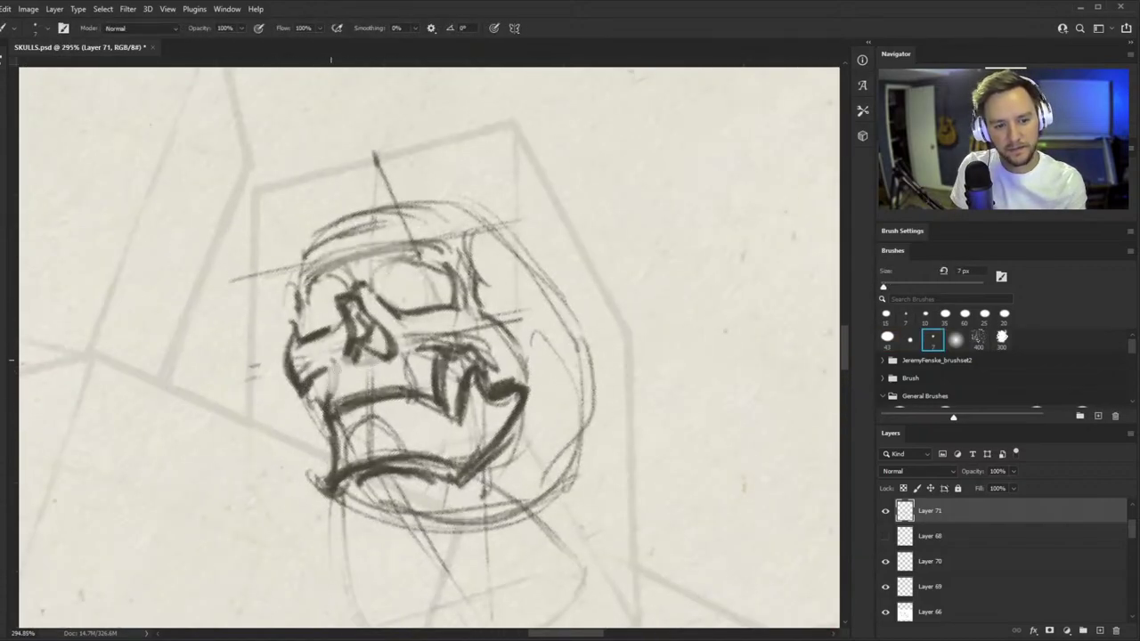
- Rework the notched rear end of the lower jaw, then erase its right side and the lines beneath the chin
key("z")
left_click_drag(517, 354, 528, 353)
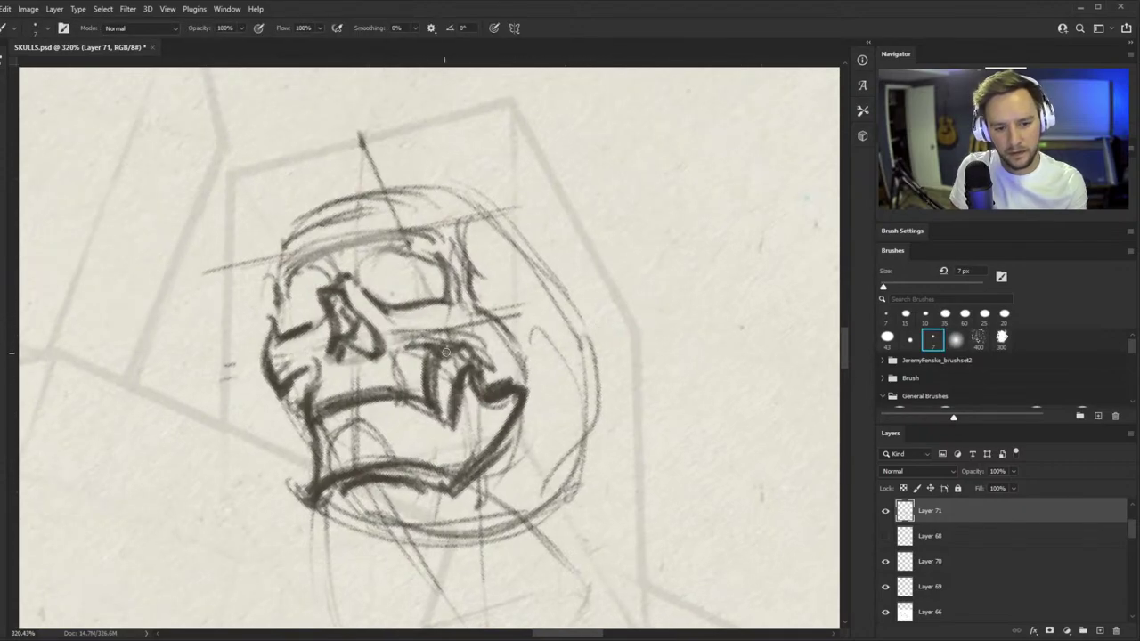
key("z")
key("e")
mouse_move(511, 456)
left_mouse_down()
mouse_move(529, 400)
mouse_move(515, 441)
left_mouse_up()
key("z")
left_click_drag(521, 427, 550, 375)
left_click_drag(513, 378, 494, 447)
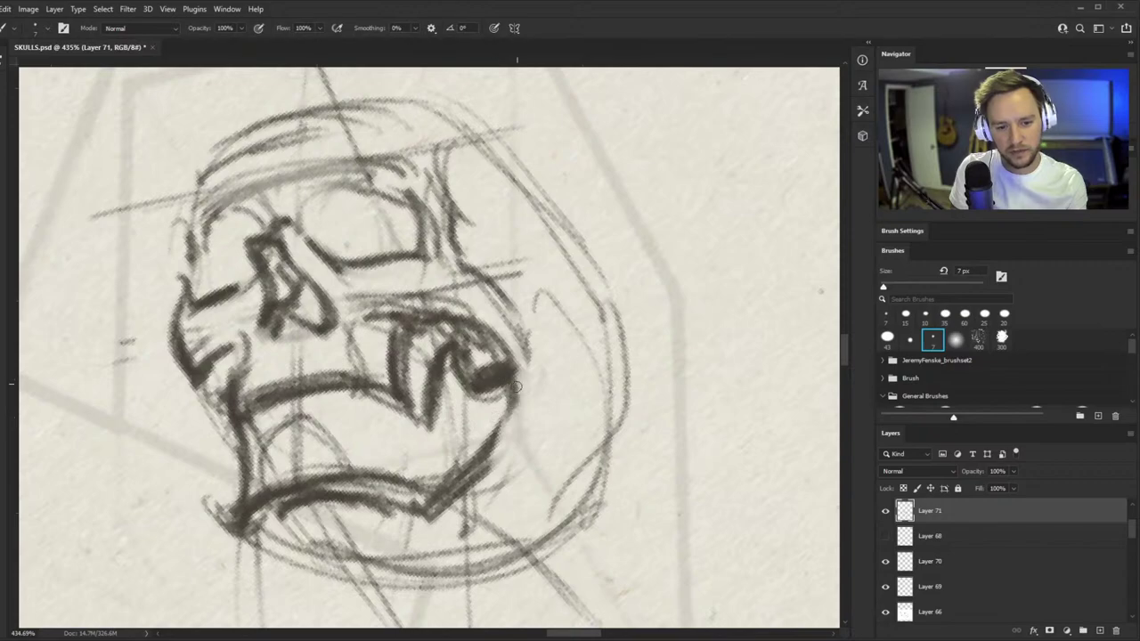
key("e")
mouse_move(293, 522)
left_mouse_down()
mouse_move(393, 526)
mouse_move(481, 504)
left_mouse_up()
left_click_drag(503, 456, 430, 507)
- Redraw the lower jaw's right side as a bold curve from the rear notch down to the jaw corner
key("z")
left_click_drag(451, 401, 329, 426)
mouse_move(445, 425)
left_mouse_down()
mouse_move(496, 390)
mouse_move(522, 396)
left_mouse_up()
key("z")
mouse_move(483, 449)
left_mouse_down()
mouse_move(429, 474)
mouse_move(506, 419)
mouse_move(453, 441)
left_mouse_up()
key("b")
mouse_move(366, 431)
left_mouse_down()
mouse_move(432, 449)
mouse_move(527, 402)
left_mouse_up()
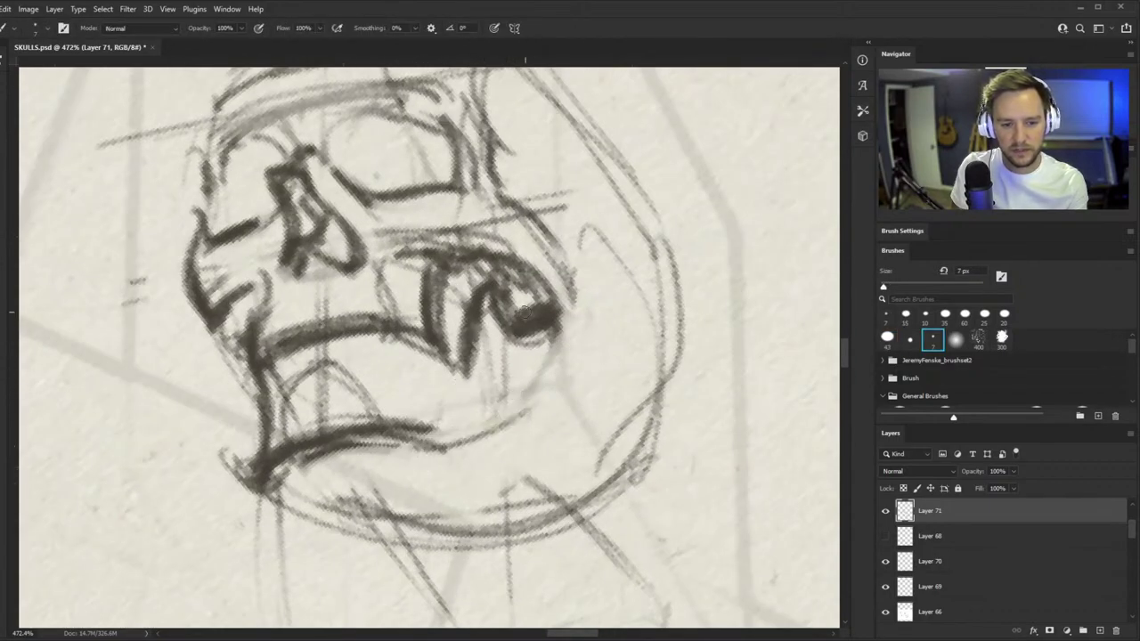
key("ctrl+z")
left_click_drag(557, 330, 493, 439)
mouse_move(535, 363)
left_mouse_down()
mouse_move(492, 425)
mouse_move(470, 424)
mouse_move(490, 428)
mouse_move(307, 446)
left_mouse_up()
- Fade the lower jaw's bottom edge with the eraser and redraw it as a bold arc ending at the chin
key("e")
mouse_move(238, 458)
left_mouse_down()
mouse_move(308, 517)
mouse_move(437, 448)
left_mouse_up()
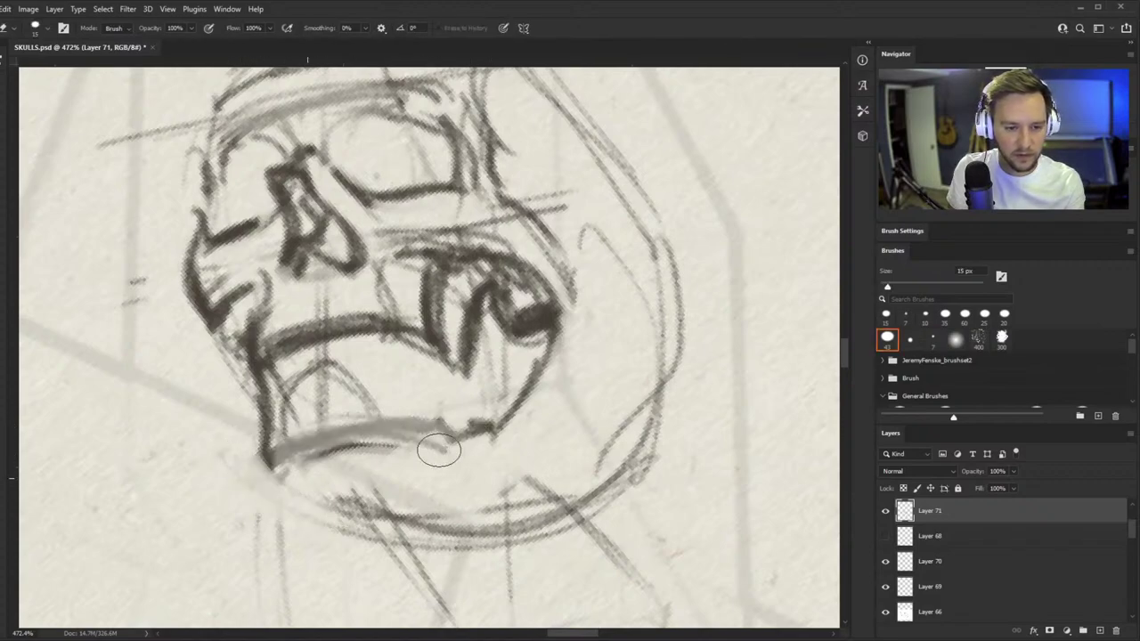
key("b")
left_click_drag(305, 464, 459, 442)
mouse_move(307, 454)
left_mouse_down()
mouse_move(389, 448)
mouse_move(550, 346)
left_mouse_up()
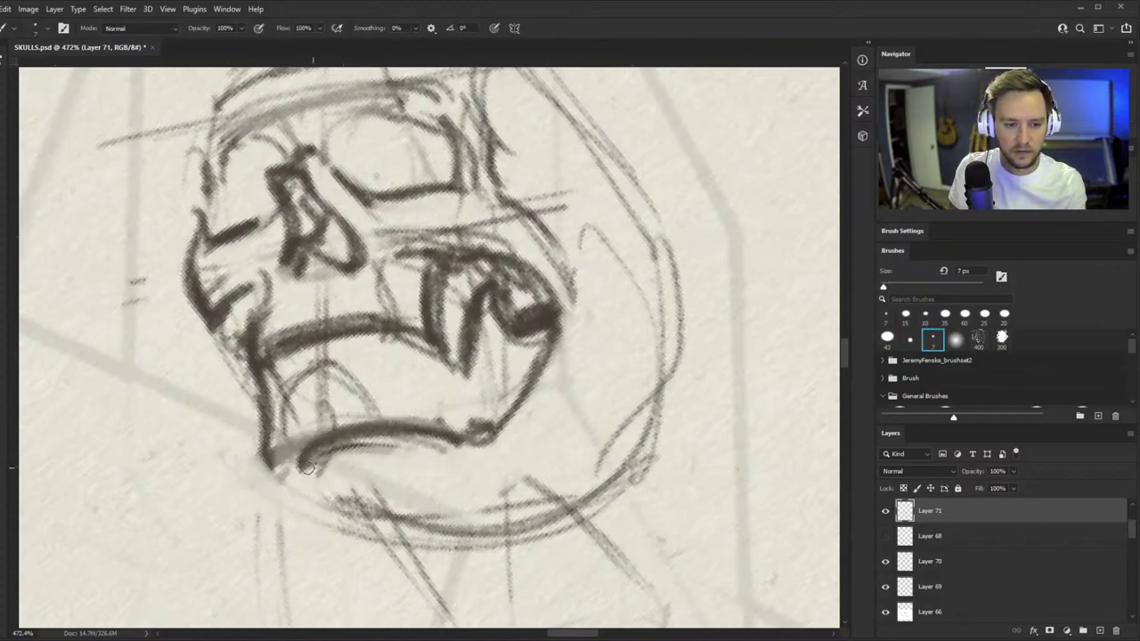
mouse_move(308, 467)
left_mouse_down()
mouse_move(294, 480)
mouse_move(410, 429)
mouse_move(432, 435)
left_mouse_up()
mouse_move(379, 417)
left_mouse_down()
mouse_move(322, 417)
mouse_move(429, 418)
mouse_move(440, 393)
mouse_move(386, 465)
mouse_move(435, 375)
mouse_move(402, 445)
left_mouse_up()
key("b")
key("b")
left_click_drag(434, 378, 389, 468)
mouse_move(390, 469)
left_mouse_down()
mouse_move(426, 383)
mouse_move(378, 396)
left_mouse_up()
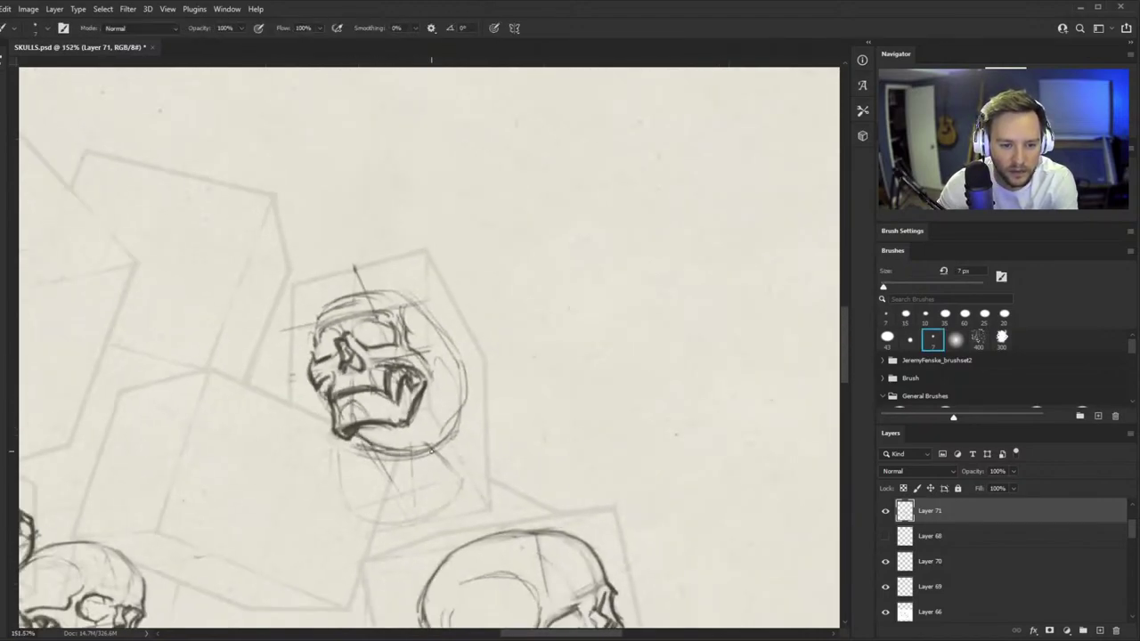
- Draw a rounded shape behind the lower jaw's right corner and fill it with dark shading
scroll(437, 422, "up", 4)
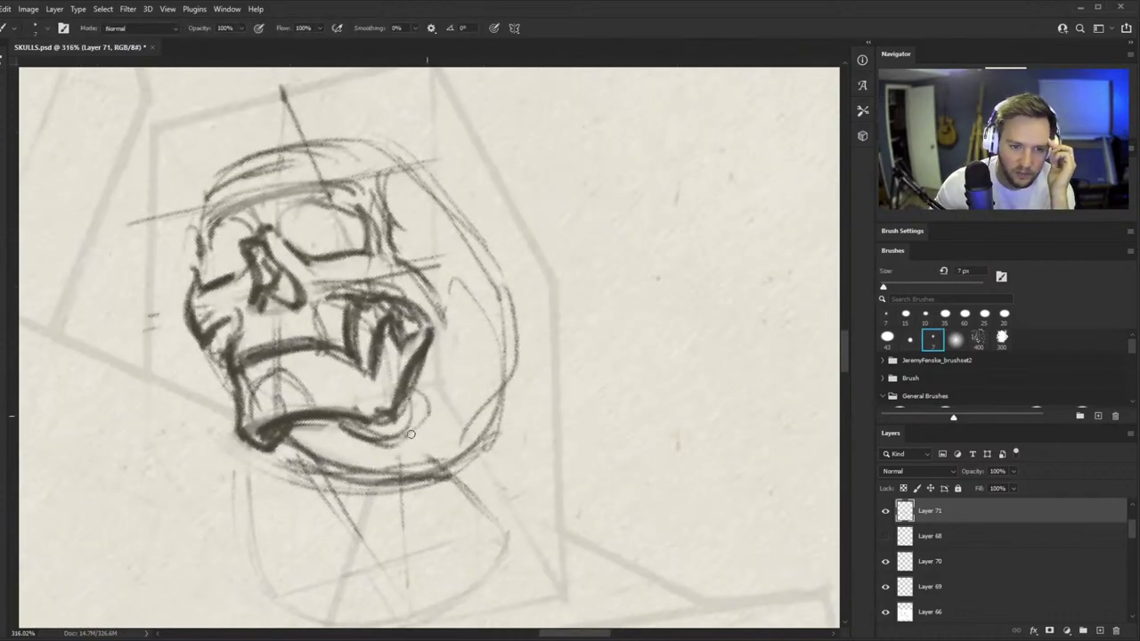
mouse_move(425, 407)
left_mouse_down()
mouse_move(358, 429)
mouse_move(334, 412)
left_mouse_up()
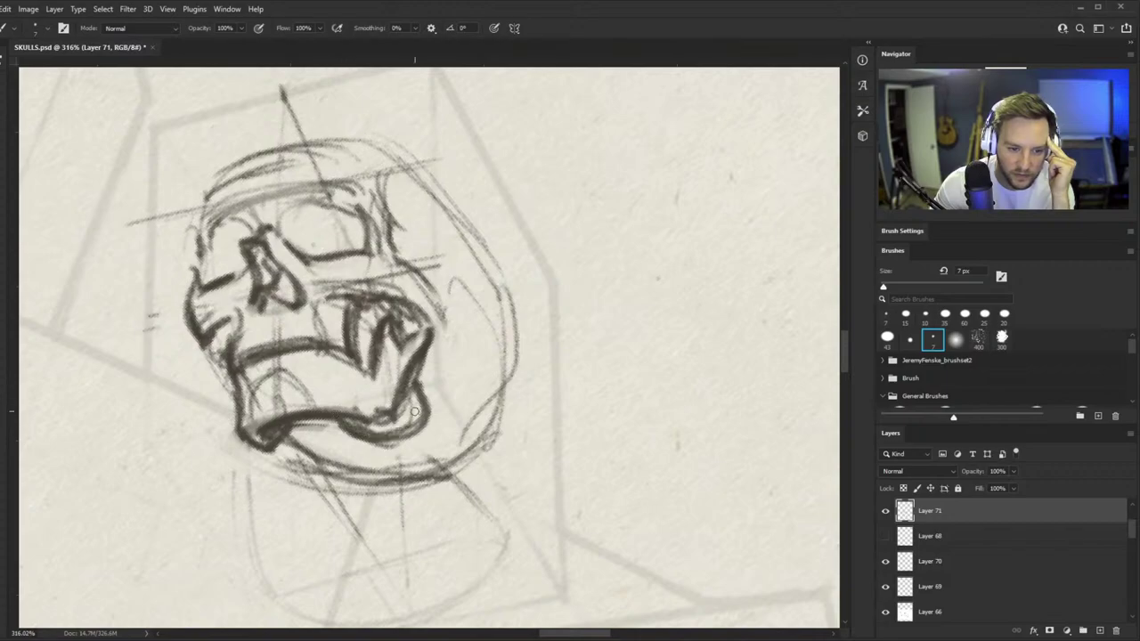
left_click_drag(414, 412, 411, 422)
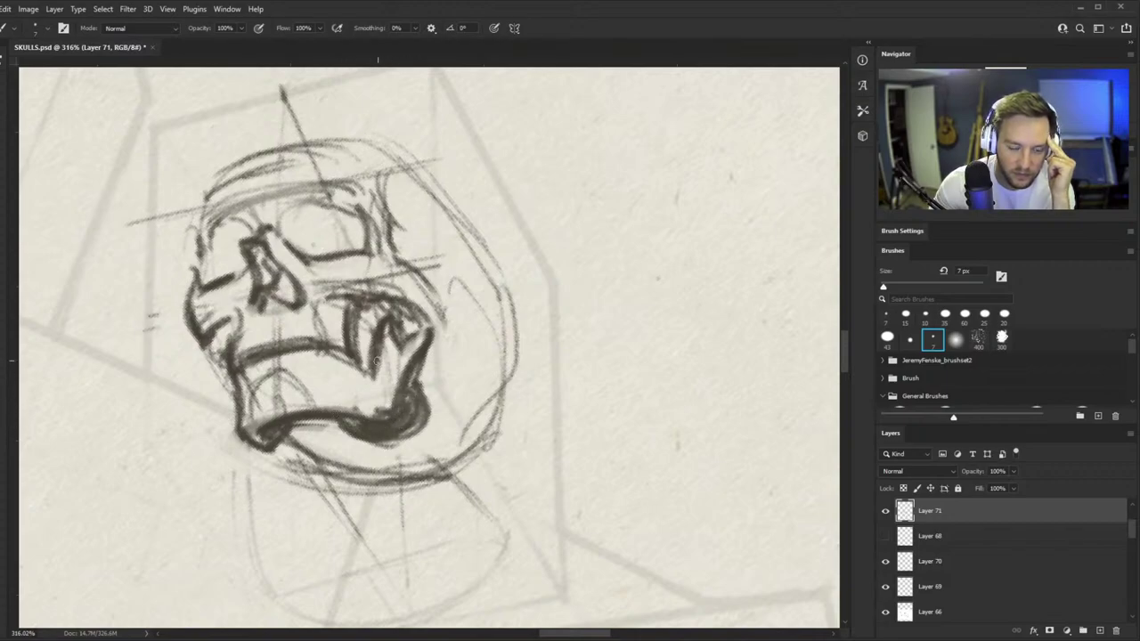
- Darken the curve of the cranium's base beneath the jaw and continue it up the back of the cranium
left_click_drag(297, 447, 425, 490)
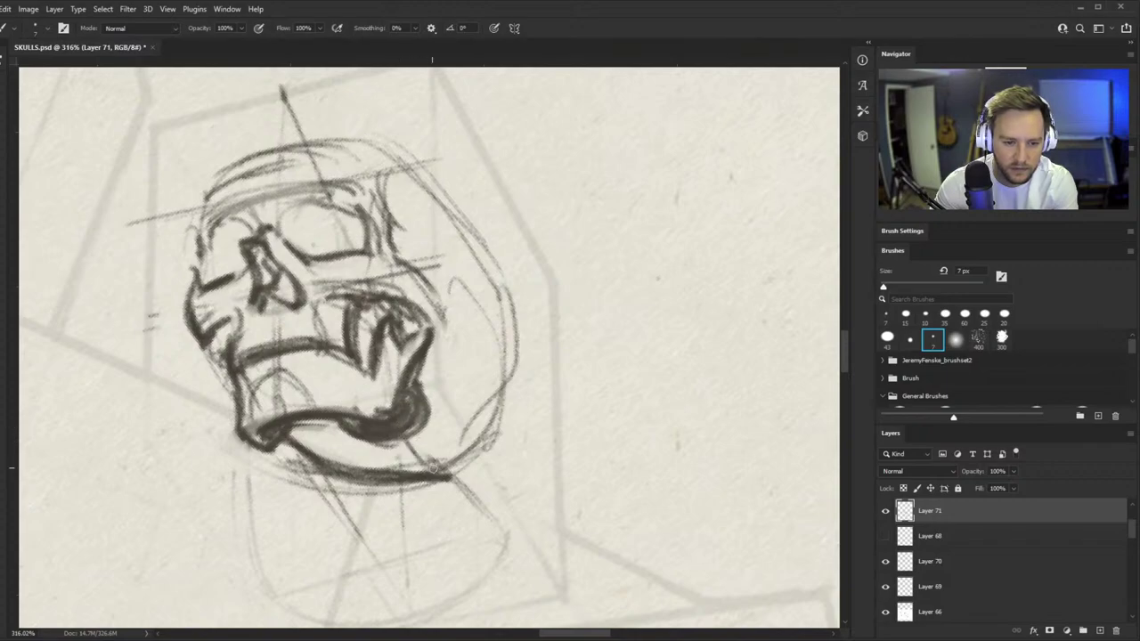
left_click_drag(453, 469, 512, 364)
mouse_move(447, 459)
left_mouse_down()
mouse_move(469, 440)
mouse_move(517, 326)
left_mouse_up()
mouse_move(454, 330)
left_mouse_down()
mouse_move(362, 440)
mouse_move(343, 440)
mouse_move(577, 348)
mouse_move(451, 173)
mouse_move(439, 173)
left_mouse_up()
- Rotate the canvas and trace the long back contour of the cranium in darker strokes
key("r")
key("z")
left_click_drag(455, 233, 476, 238)
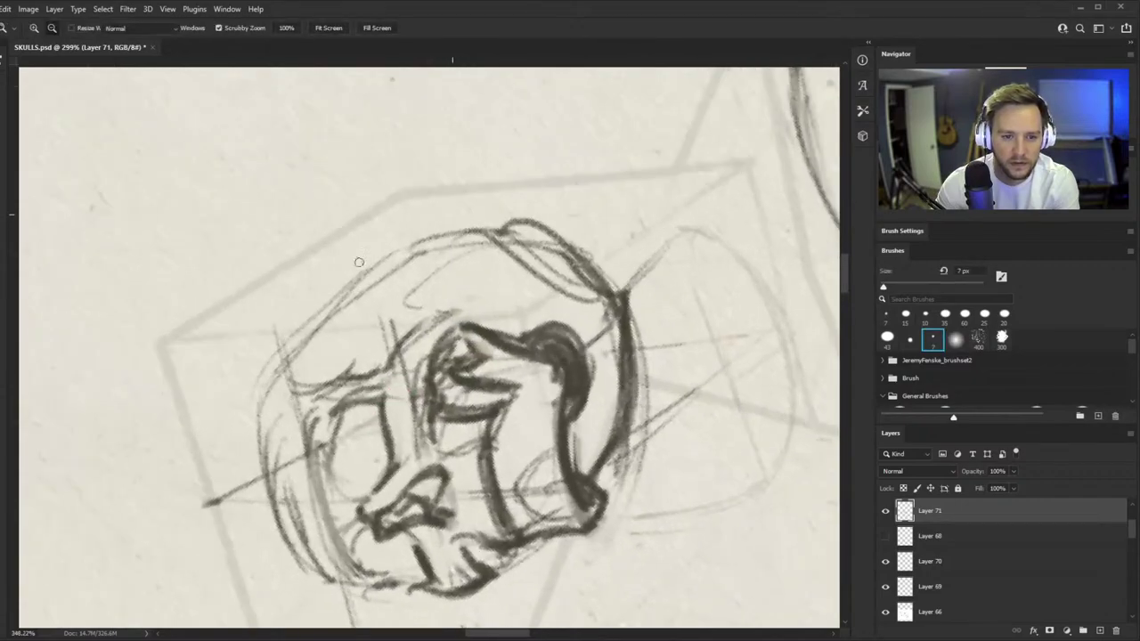
key("b")
left_click_drag(275, 379, 406, 245)
mouse_move(336, 318)
left_mouse_down()
mouse_move(450, 237)
mouse_move(562, 241)
left_mouse_up()
key("r")
left_click_drag(499, 205, 586, 323)
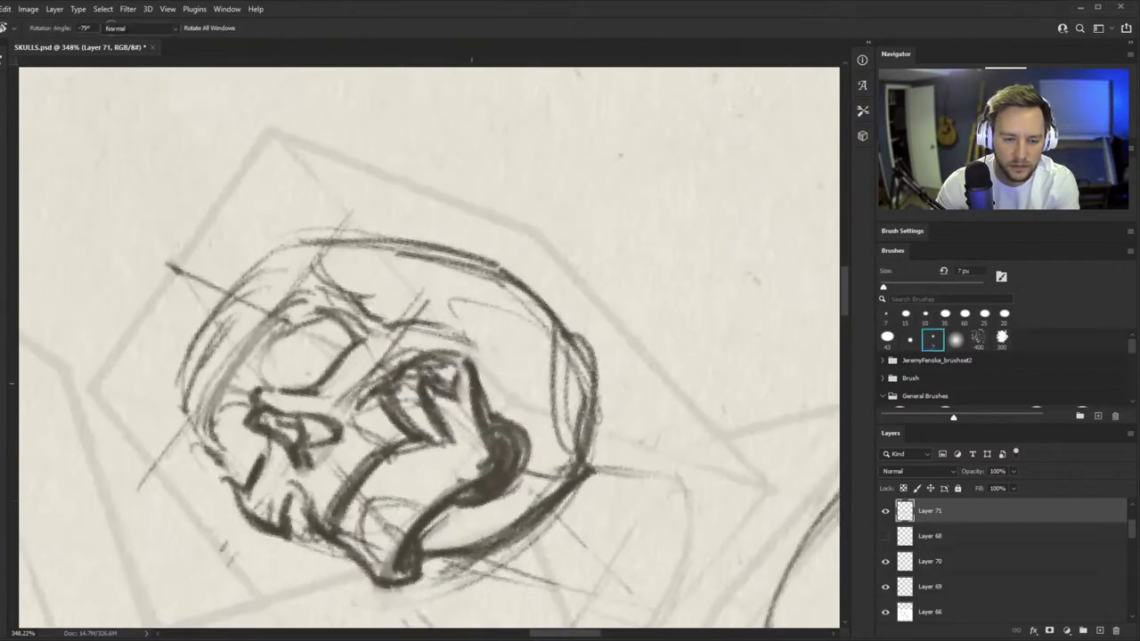
- Reshape the cranium's lower rear corner into an angular edge and erase the stray construction lines around it
key("z")
left_click_drag(448, 316, 356, 329)
key("r")
left_click_drag(598, 387, 510, 500)
key("b")
key("r")
left_click_drag(511, 327, 521, 362)
key("z")
key("e")
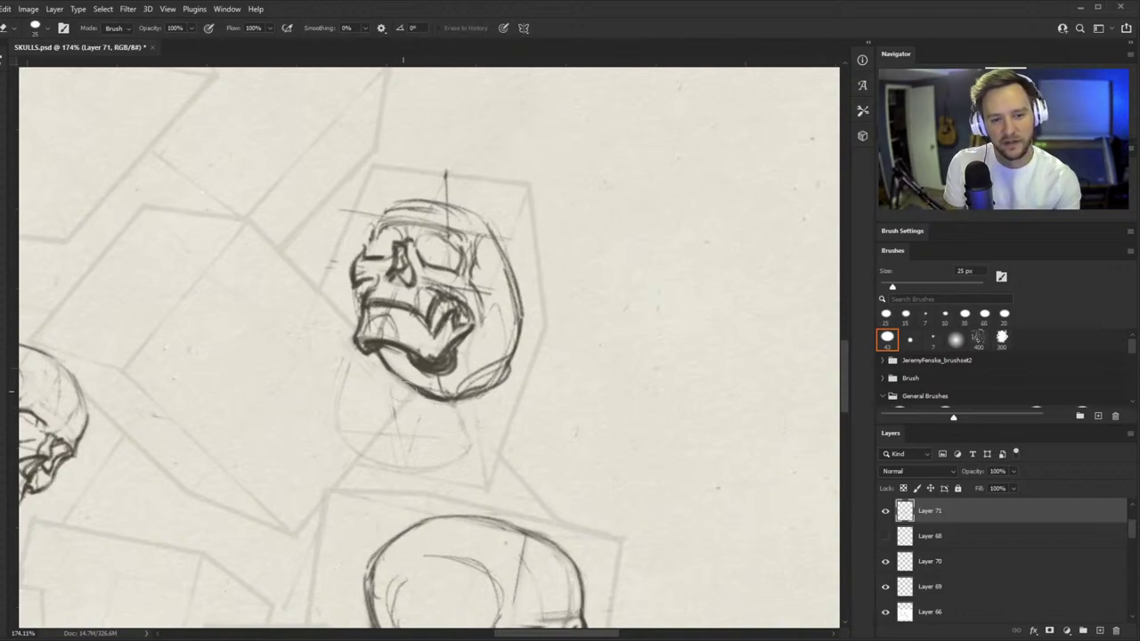
mouse_move(402, 392)
left_mouse_down()
mouse_move(445, 406)
mouse_move(484, 395)
mouse_move(516, 364)
mouse_move(461, 374)
left_mouse_up()
key("z")
key("b")
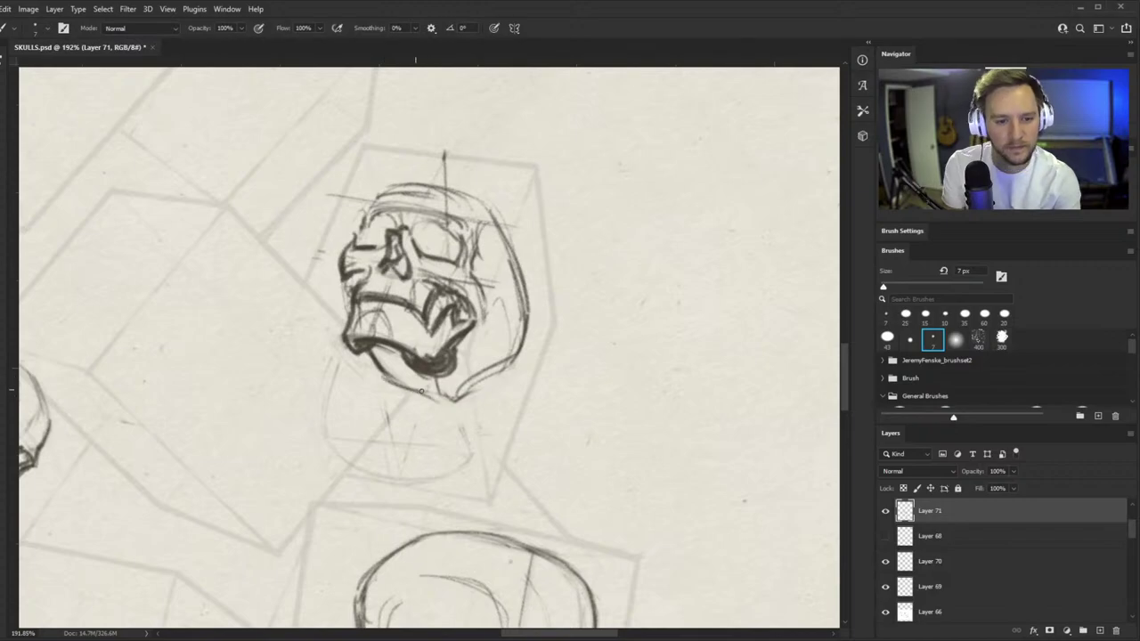
- Draw bold upper edges on the right and left eye sockets
key("z")
scroll(440, 235, "up", 6)
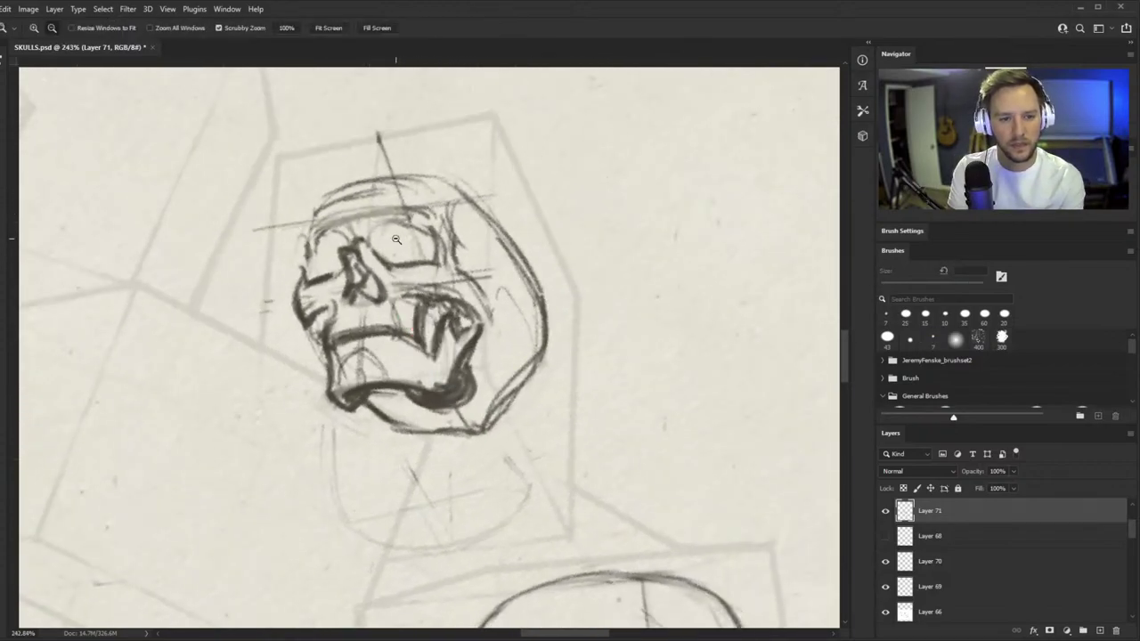
key("b")
mouse_move(377, 178)
left_mouse_down()
mouse_move(510, 234)
mouse_move(545, 265)
left_mouse_up()
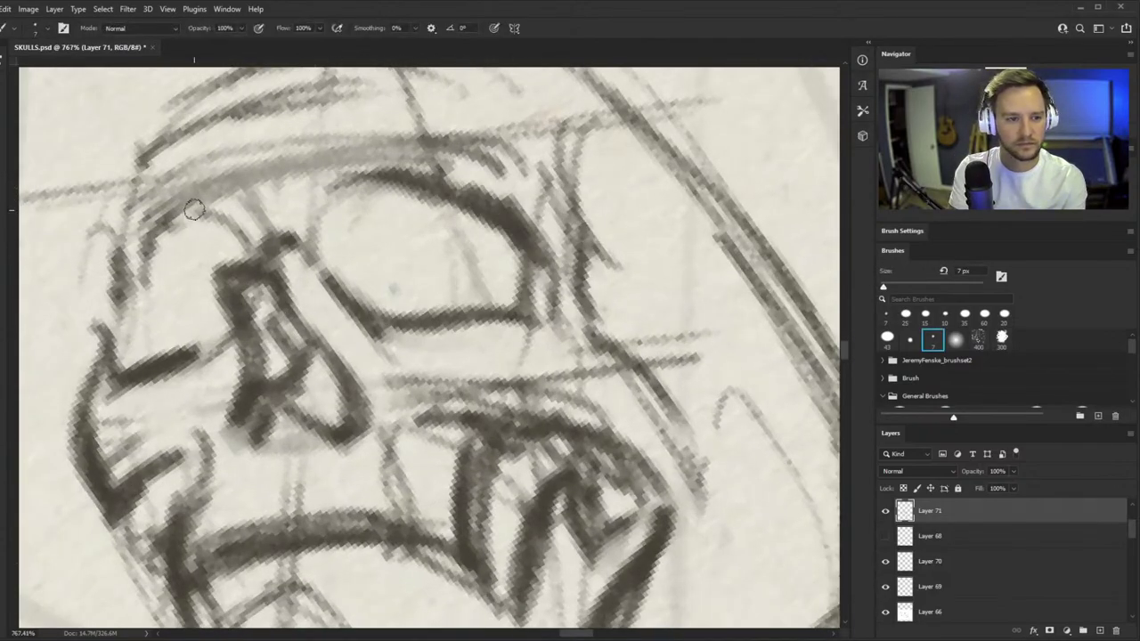
mouse_move(196, 210)
left_mouse_down()
mouse_move(146, 323)
mouse_move(142, 312)
left_mouse_up()
- Redraw the face's left contour from the brow through the socket to the cheekbone, cleaning up its outer lines
left_click_drag(132, 251, 94, 479)
key("e")
left_click_drag(76, 322, 89, 404)
key("b")
mouse_move(136, 298)
left_mouse_down()
mouse_move(95, 369)
mouse_move(97, 476)
mouse_move(112, 328)
left_mouse_up()
key("e")
left_click_drag(129, 273, 100, 449)
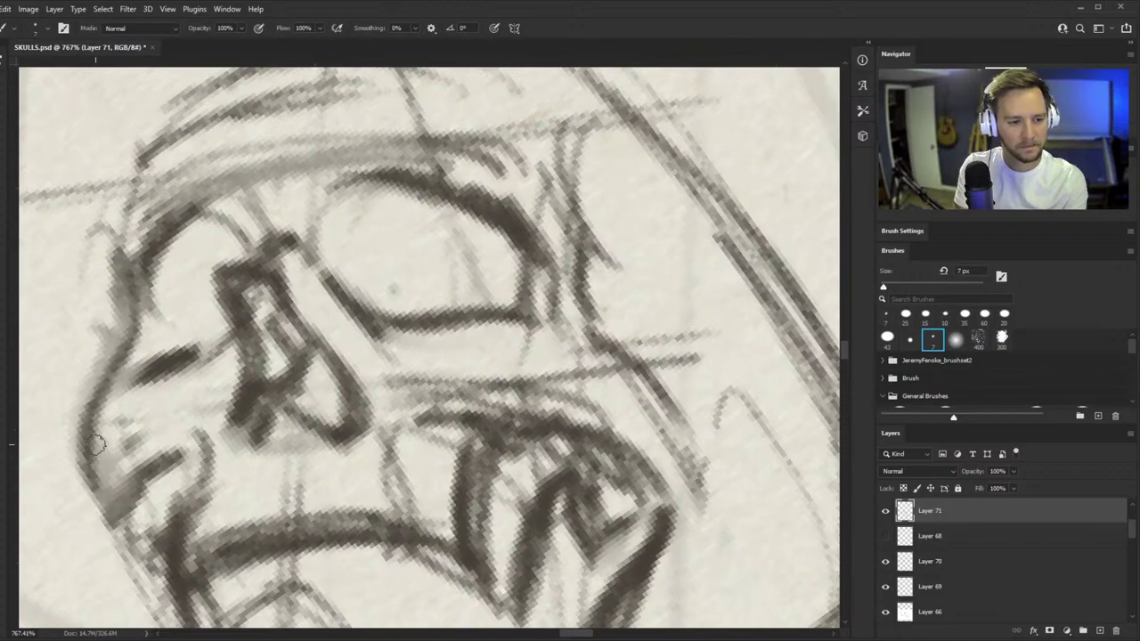
mouse_move(88, 381)
left_mouse_down()
mouse_move(111, 492)
mouse_move(94, 481)
left_mouse_up()
left_click_drag(289, 327, 209, 383)
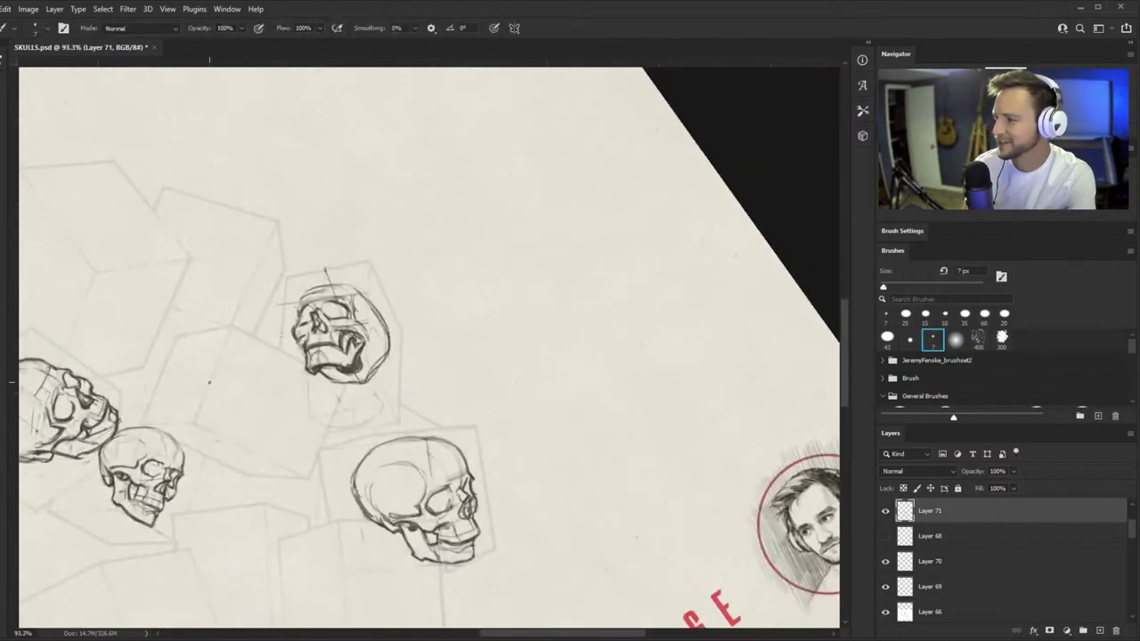
- Erase the forehead arcs and center line, and fade the brow and the right socket's upper edge
key("e")
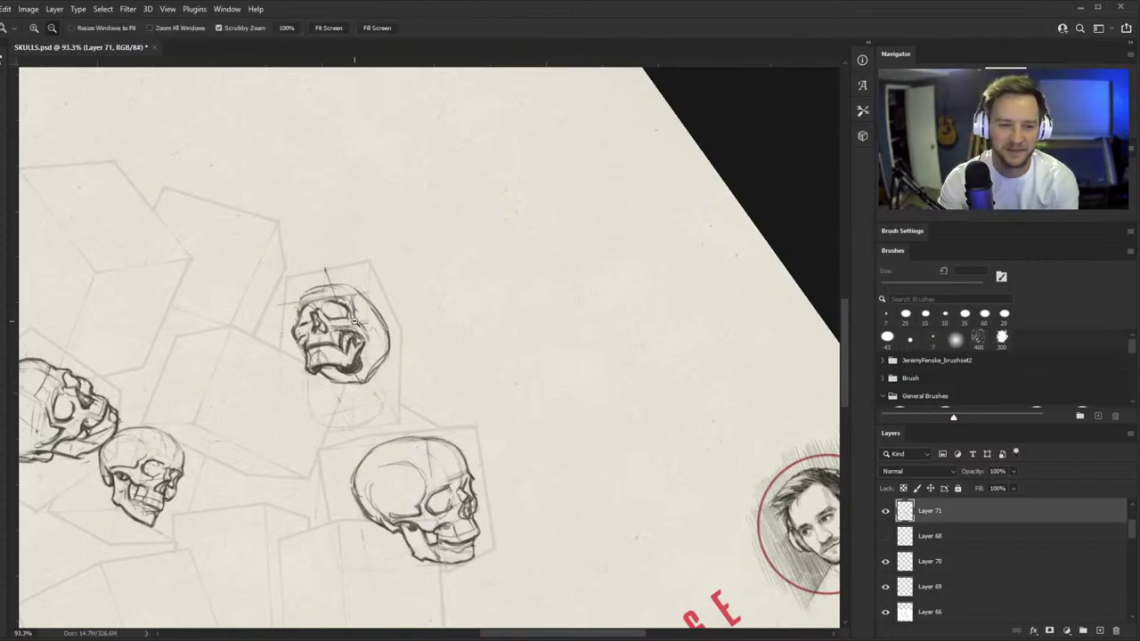
scroll(356, 355, "up", 10)
mouse_move(209, 243)
left_mouse_down()
mouse_move(443, 194)
mouse_move(468, 219)
left_mouse_up()
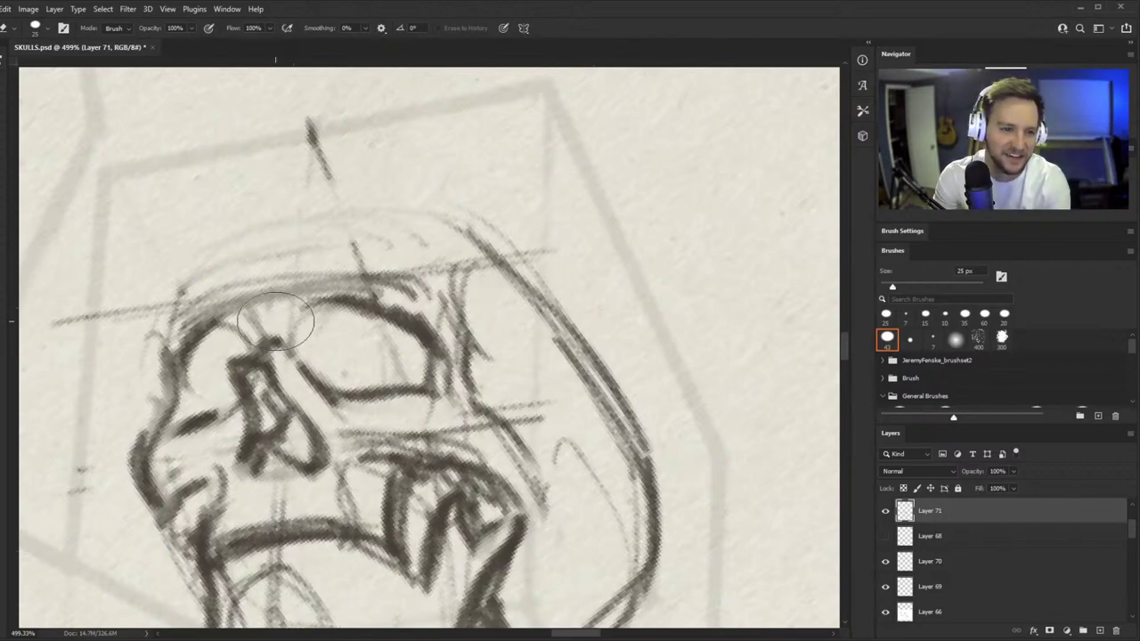
mouse_move(207, 295)
left_mouse_down()
mouse_move(397, 265)
mouse_move(458, 351)
left_mouse_up()
scroll(438, 291, "down", 6)
scroll(436, 293, "up", 8)
- Round the right socket's lower outer corner and reshape the left cheekbone's outer contour and the hook beneath it
key("b")
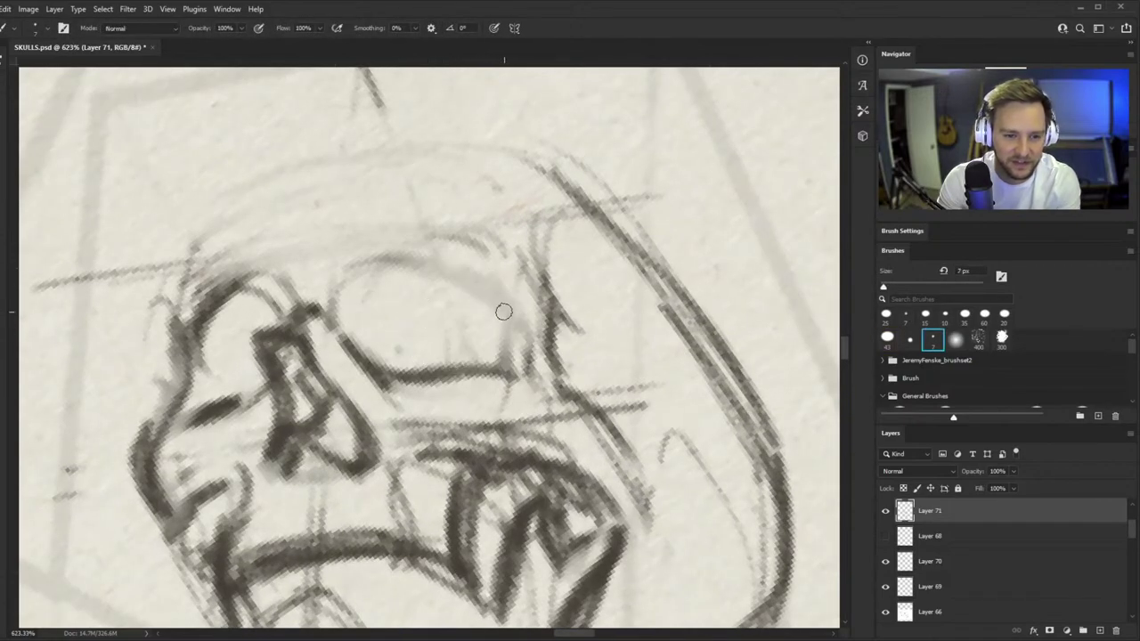
mouse_move(504, 312)
left_mouse_down()
mouse_move(479, 370)
mouse_move(397, 380)
left_mouse_up()
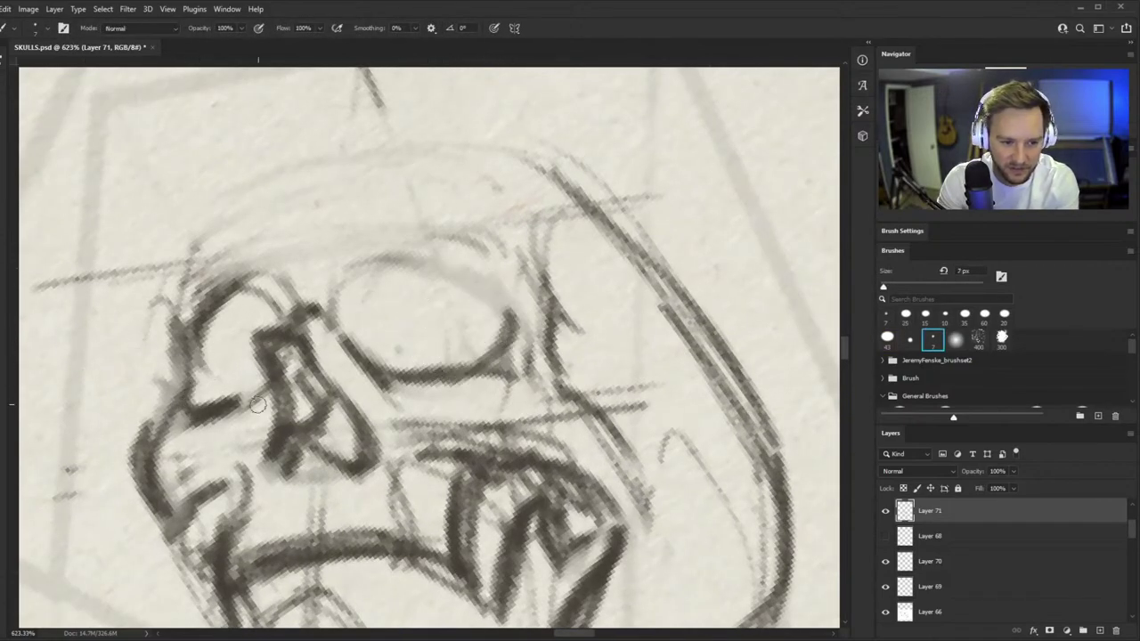
key("e")
left_click_drag(107, 443, 132, 527)
key("b")
left_click_drag(167, 407, 158, 499)
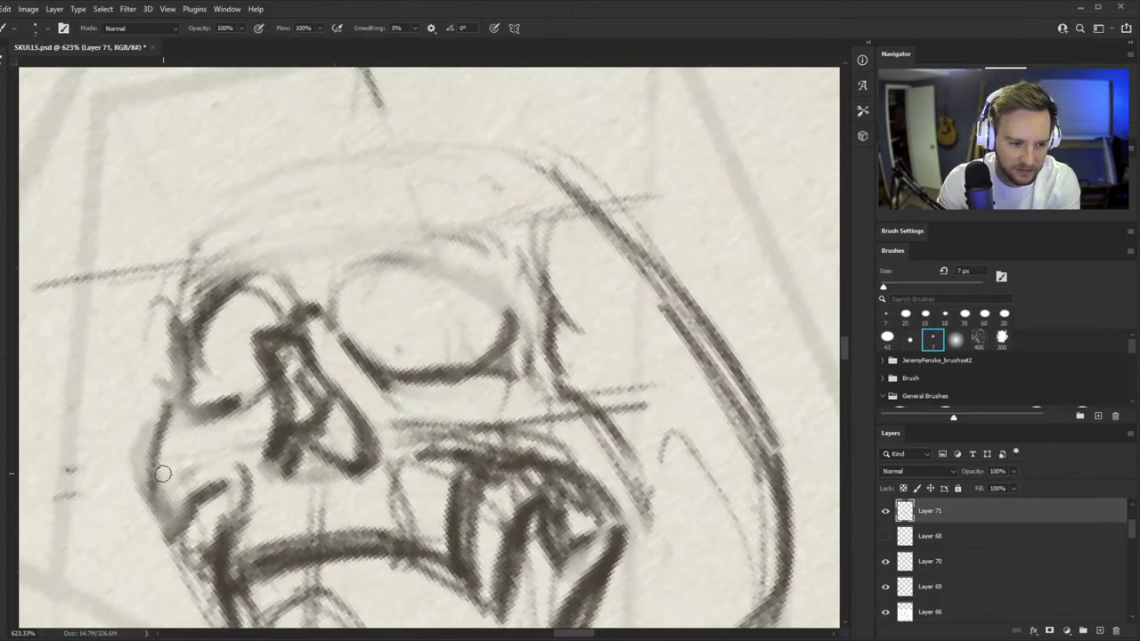
mouse_move(147, 446)
left_mouse_down()
mouse_move(169, 534)
mouse_move(238, 500)
mouse_move(223, 541)
left_mouse_up()
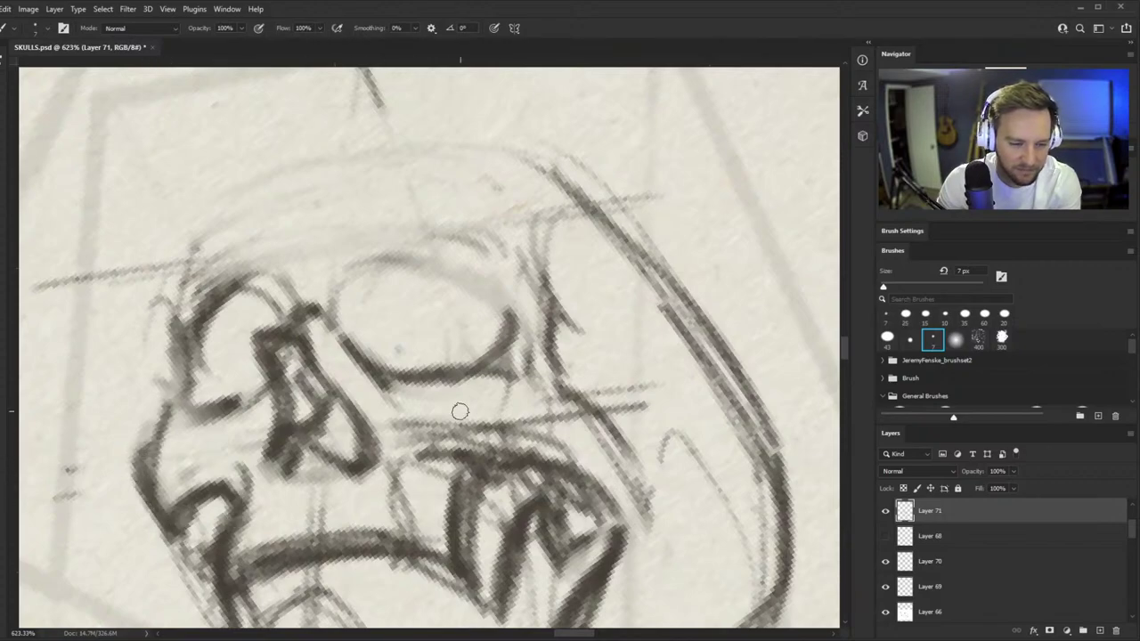
- Fade the hooked line under the left cheekbone and redraw it as a cleaner curve running down to the upper jaw
scroll(461, 401, "down", 8)
scroll(446, 401, "up", 7)
key("e")
mouse_move(323, 399)
left_mouse_down()
mouse_move(275, 441)
mouse_move(283, 448)
left_mouse_up()
key("b")
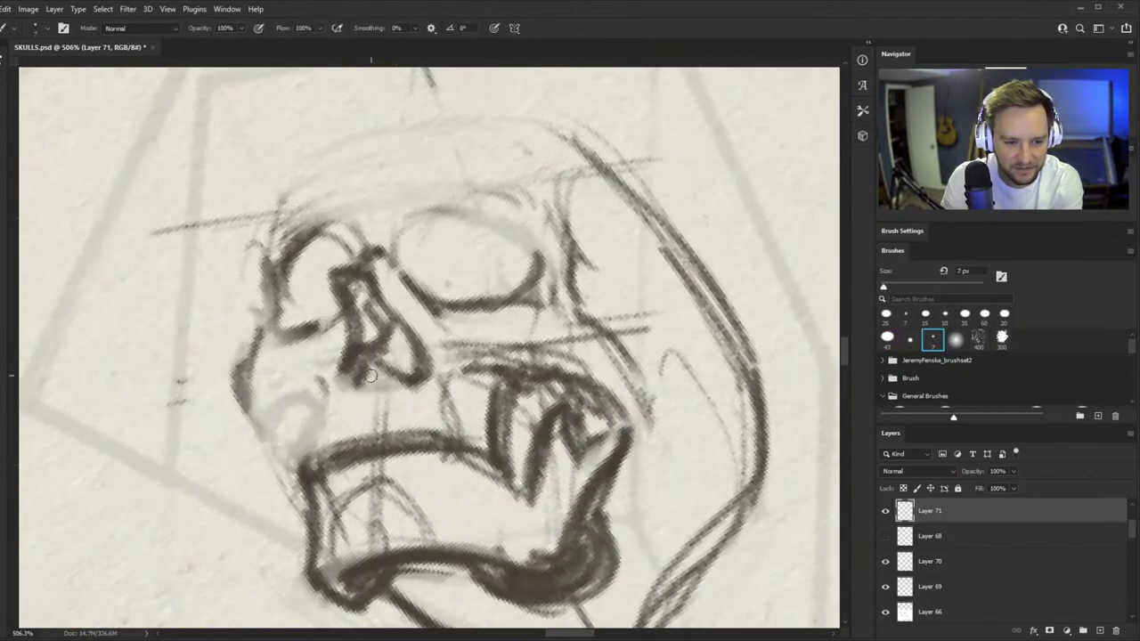
mouse_move(250, 397)
left_mouse_down()
mouse_move(293, 445)
mouse_move(320, 422)
mouse_move(311, 433)
left_mouse_up()
left_click_drag(323, 386, 301, 477)
scroll(374, 241, "down", 4)
scroll(356, 241, "up", 3)
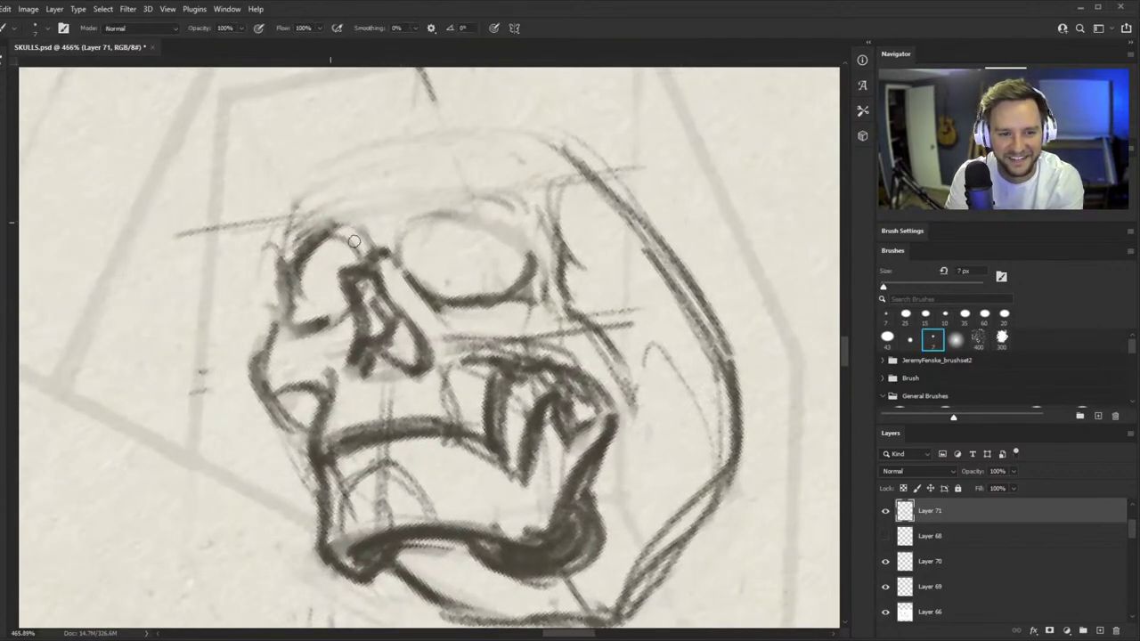
- Draw the left socket's inner edge, the nasal bridge line and the right socket's upper inner corner
mouse_move(338, 229)
left_mouse_down()
mouse_move(362, 255)
mouse_move(490, 239)
left_mouse_up()
mouse_move(367, 265)
left_mouse_down()
mouse_move(435, 264)
mouse_move(456, 205)
left_mouse_up()
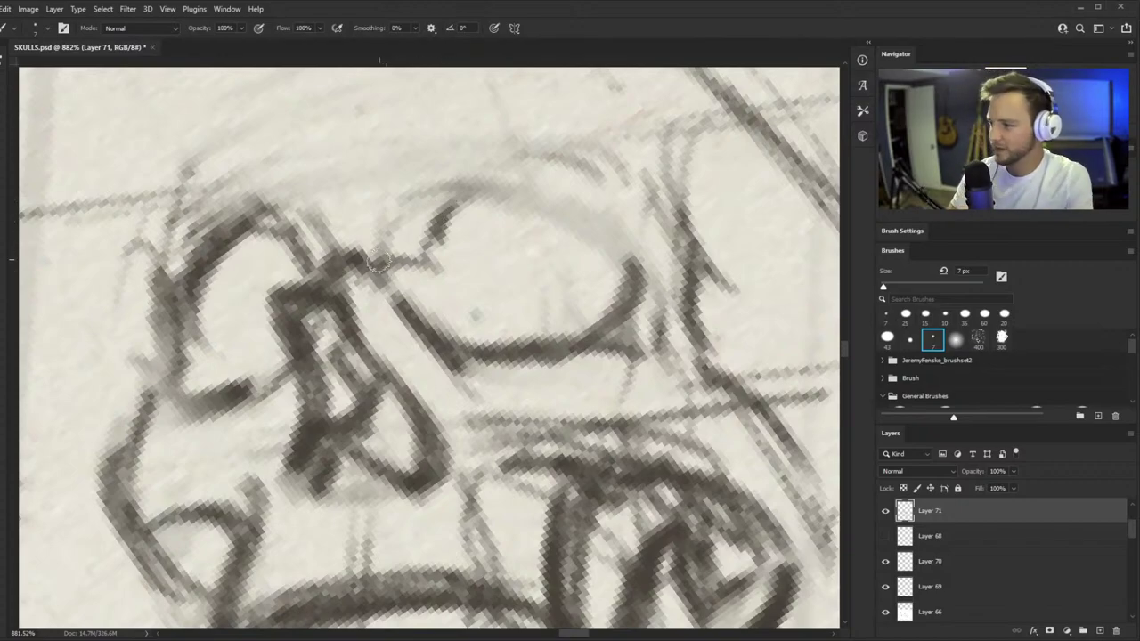
scroll(442, 272, "down", 5)
scroll(490, 291, "up", 3)
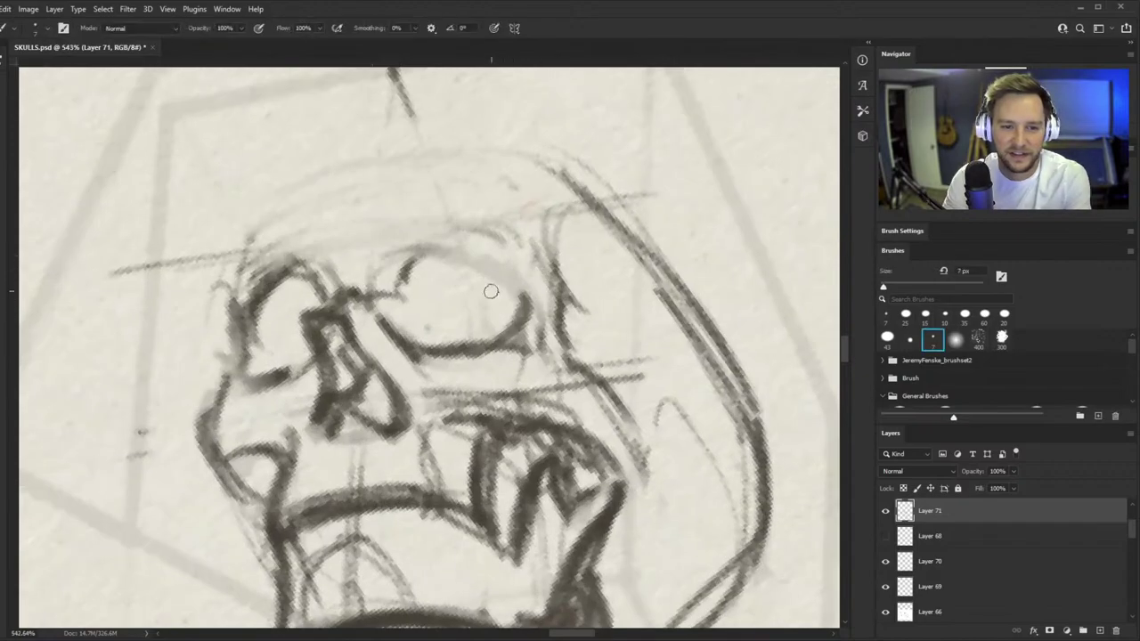
- Darken the right socket's upper edge and sketch curved brow ridges above both sockets
scroll(382, 236, "up", 3)
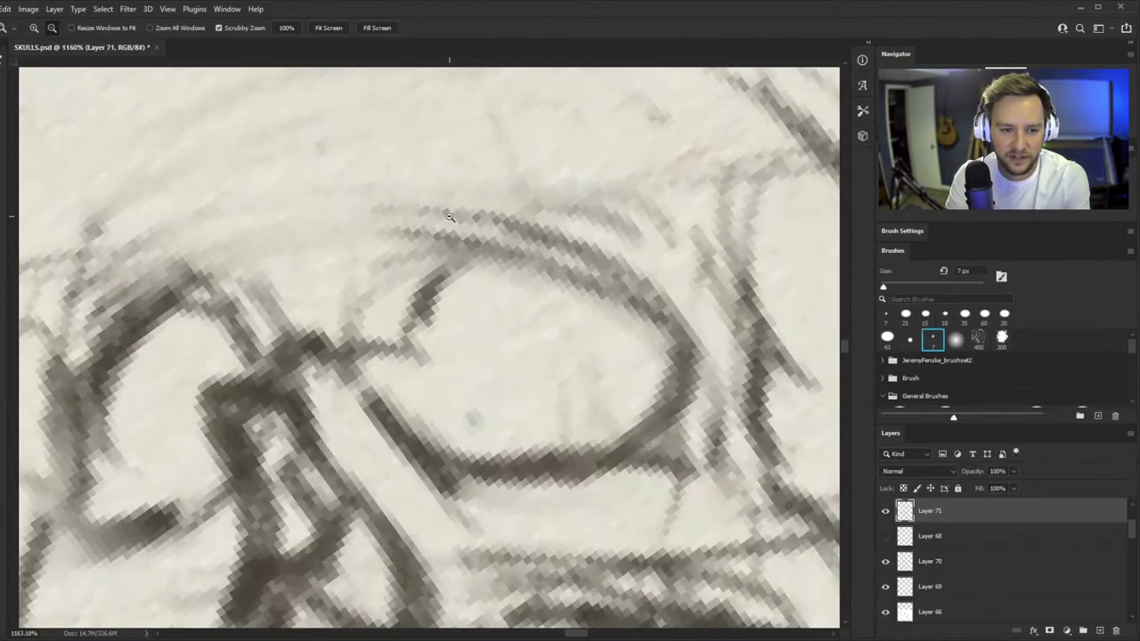
mouse_move(120, 314)
left_mouse_down()
mouse_move(190, 232)
mouse_move(335, 250)
mouse_move(461, 196)
mouse_move(547, 234)
left_mouse_up()
scroll(547, 233, "down", 6)
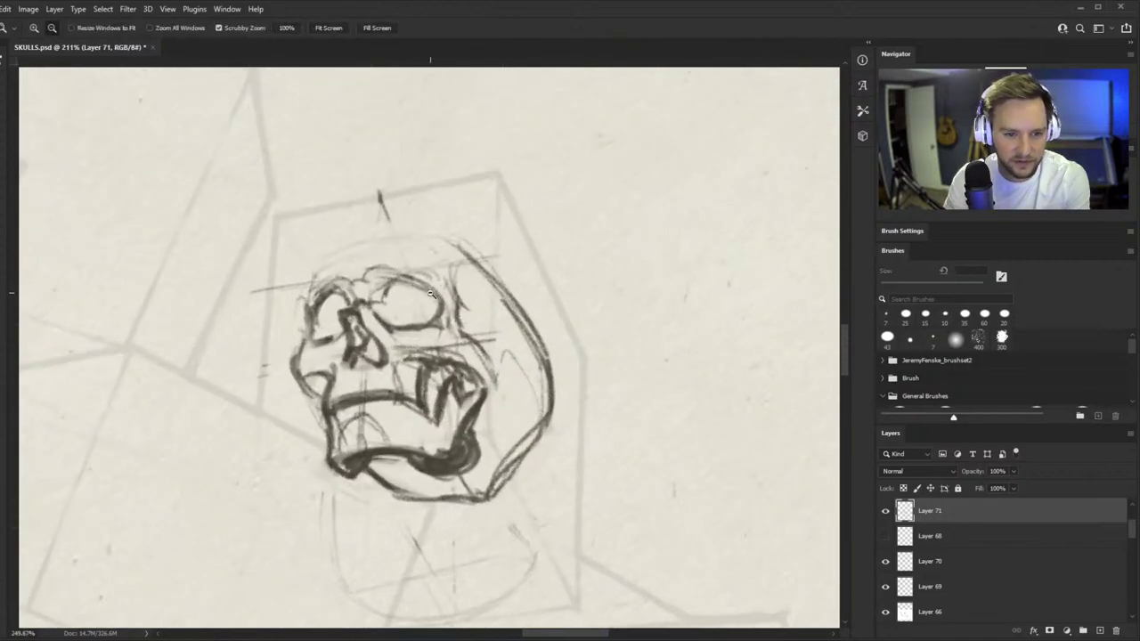
- Outline the top of the cranium in bold arcs and carry the contour down the left temple to the cheekbone
left_click_drag(389, 261, 445, 259)
mouse_move(238, 287)
left_mouse_down()
mouse_move(334, 227)
mouse_move(470, 221)
left_mouse_up()
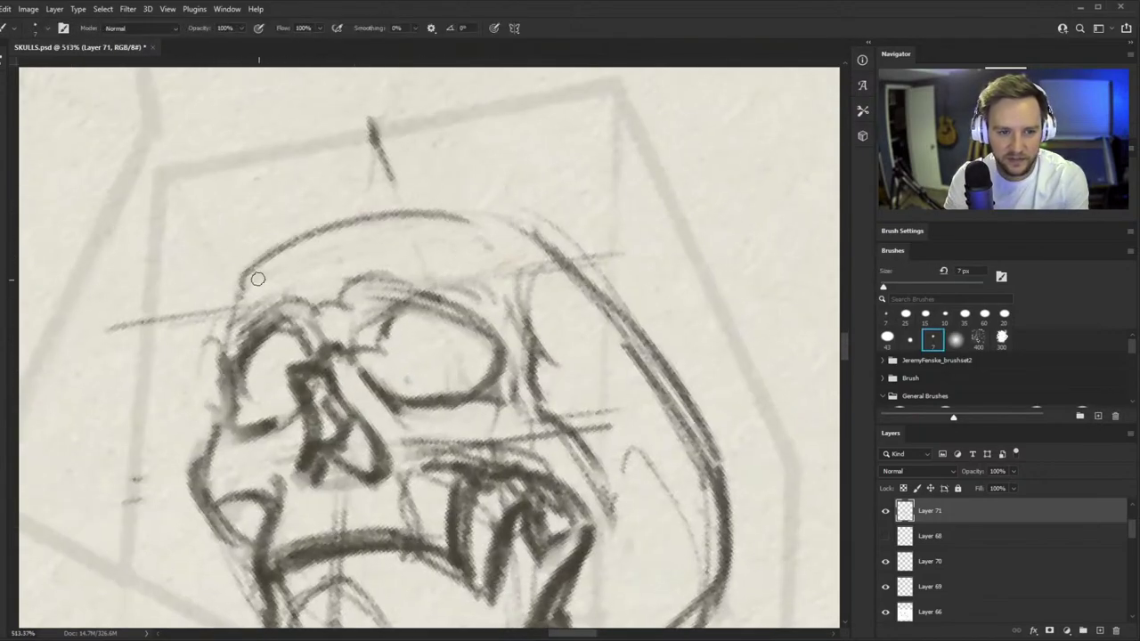
left_click_drag(253, 269, 492, 208)
mouse_move(289, 234)
left_mouse_down()
mouse_move(391, 202)
mouse_move(254, 267)
mouse_move(217, 372)
mouse_move(236, 316)
mouse_move(220, 411)
mouse_move(246, 455)
left_mouse_up()
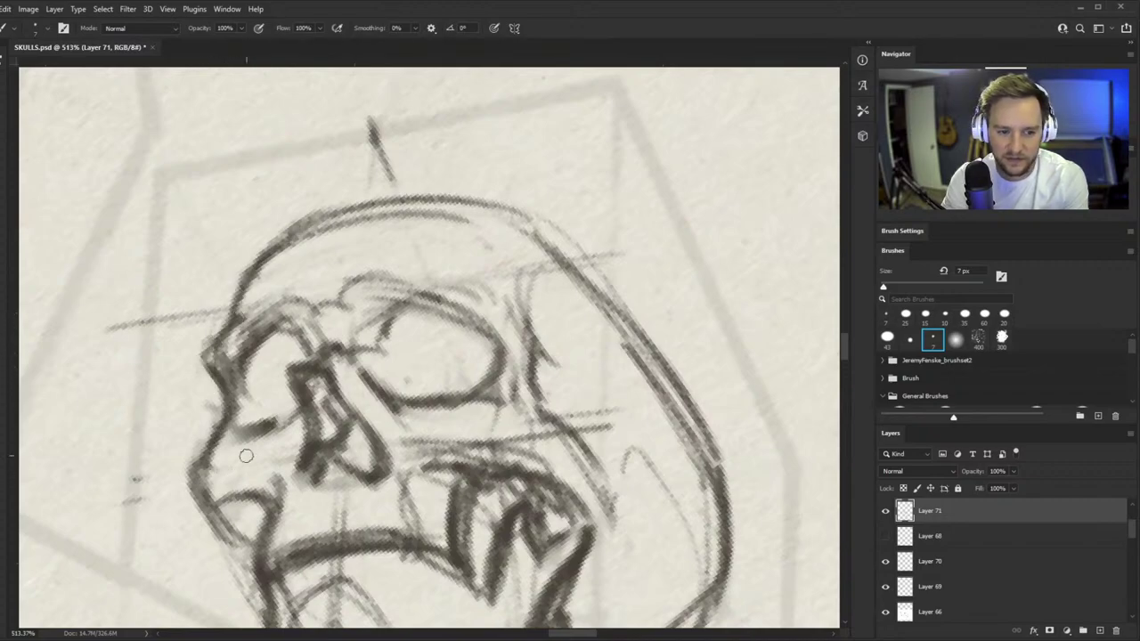
- Fade the contour beside the left socket and redraw it as a bolder curve running down around the left cheekbone
scroll(412, 355, "down", 2)
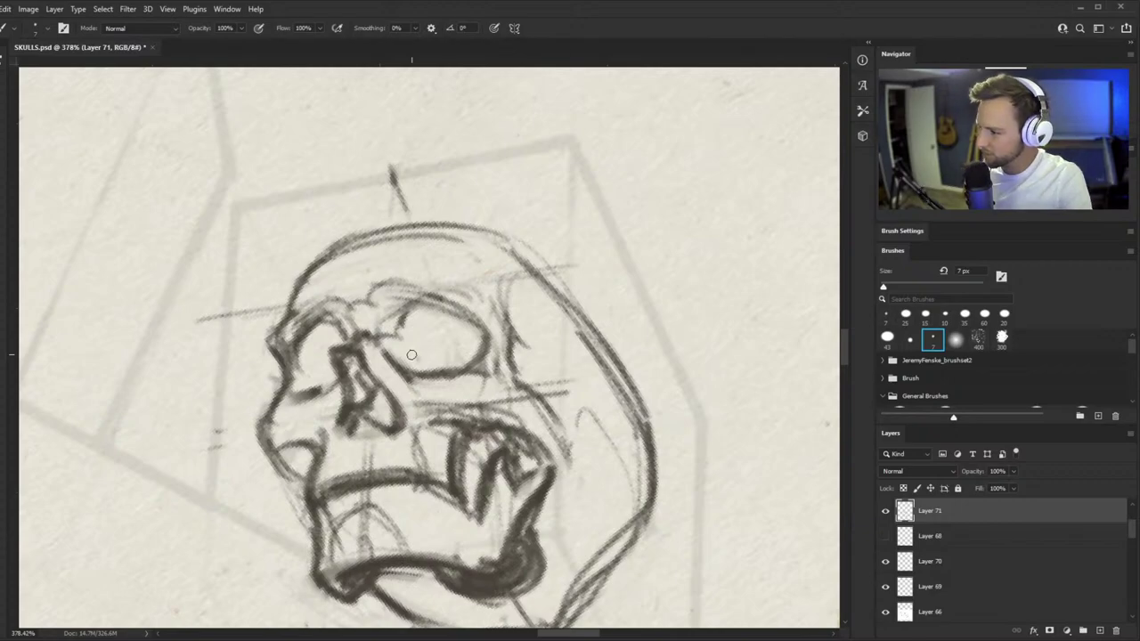
key("ctrl+space")
left_click_drag(399, 286, 334, 289)
left_click_drag(413, 318, 472, 319)
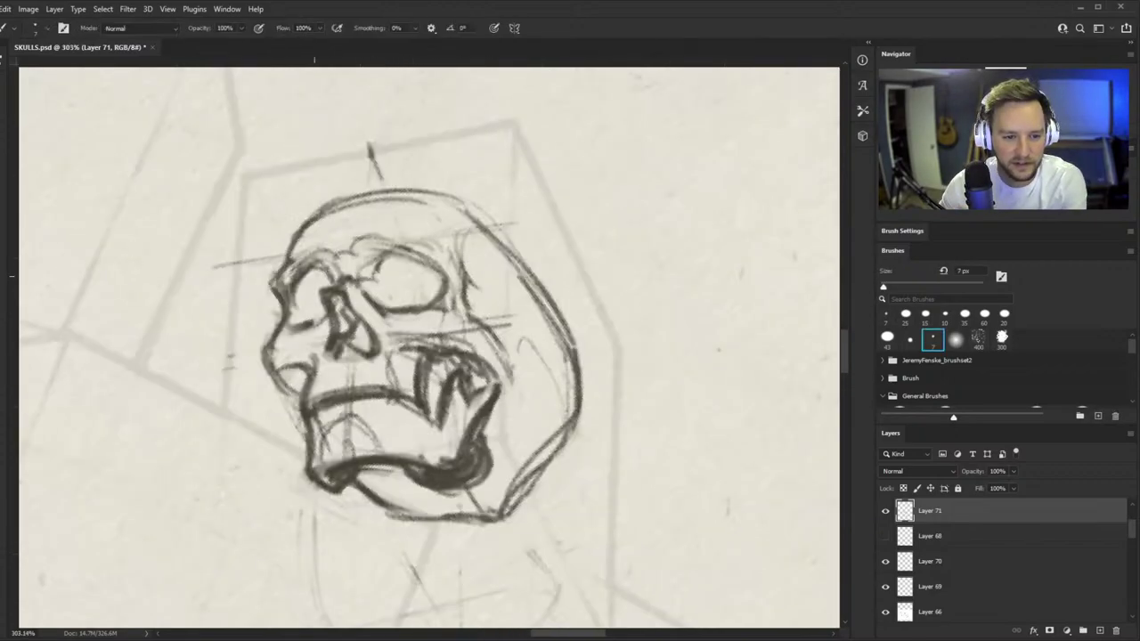
key("e")
key("b")
scroll(267, 348, "up", 3)
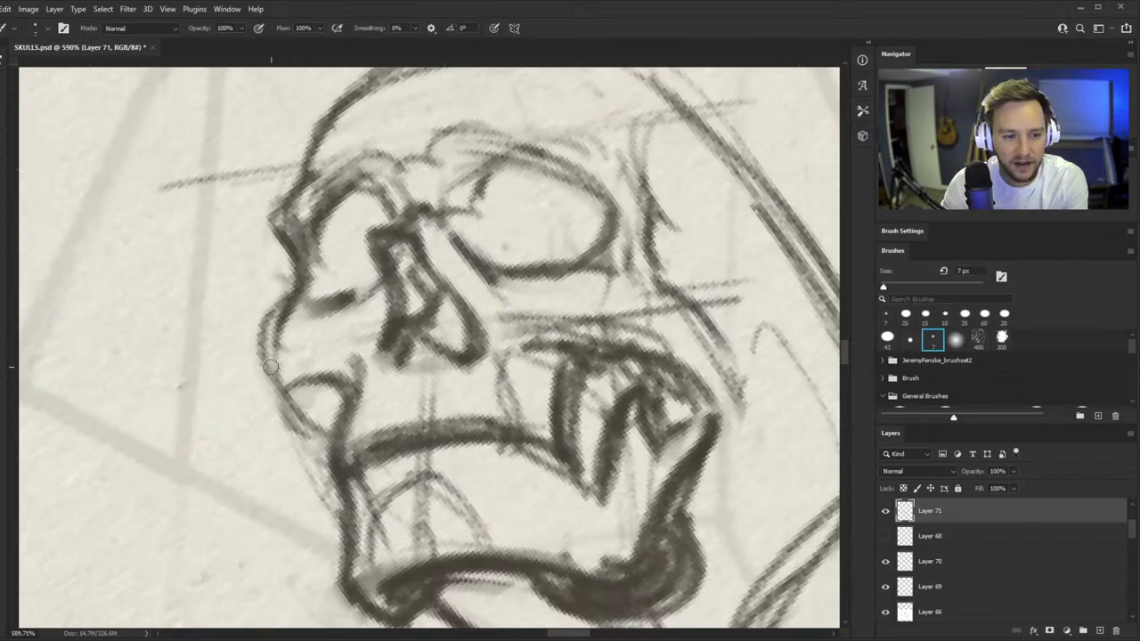
left_click_drag(282, 399, 292, 276)
key("e")
left_click_drag(299, 218, 272, 288)
key("b")
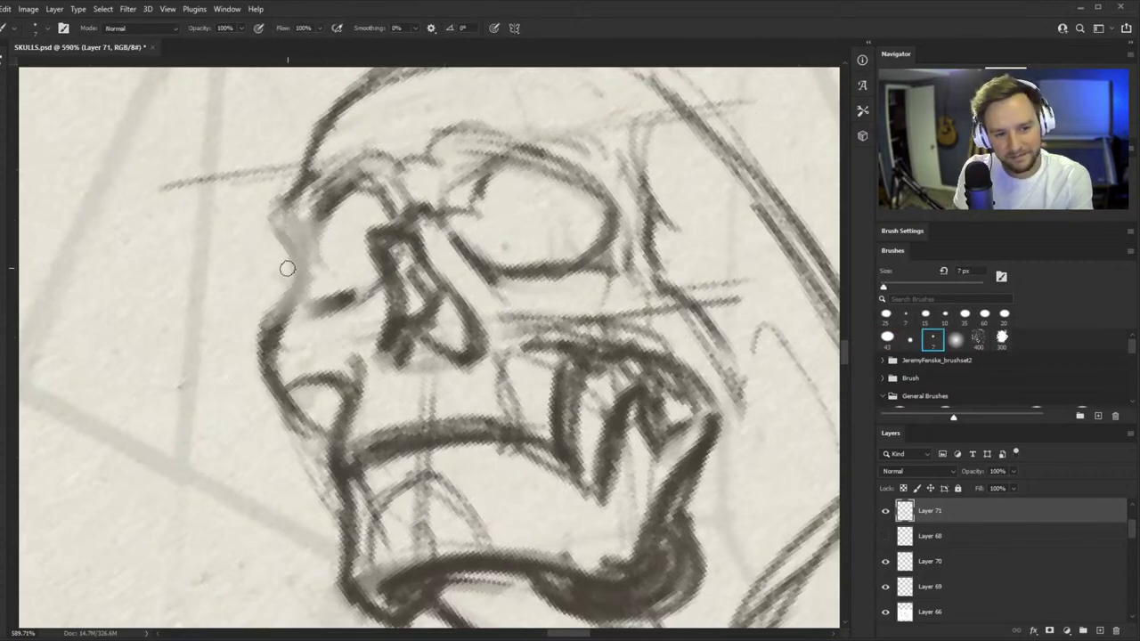
mouse_move(285, 236)
left_mouse_down()
mouse_move(271, 390)
mouse_move(298, 423)
left_mouse_up()
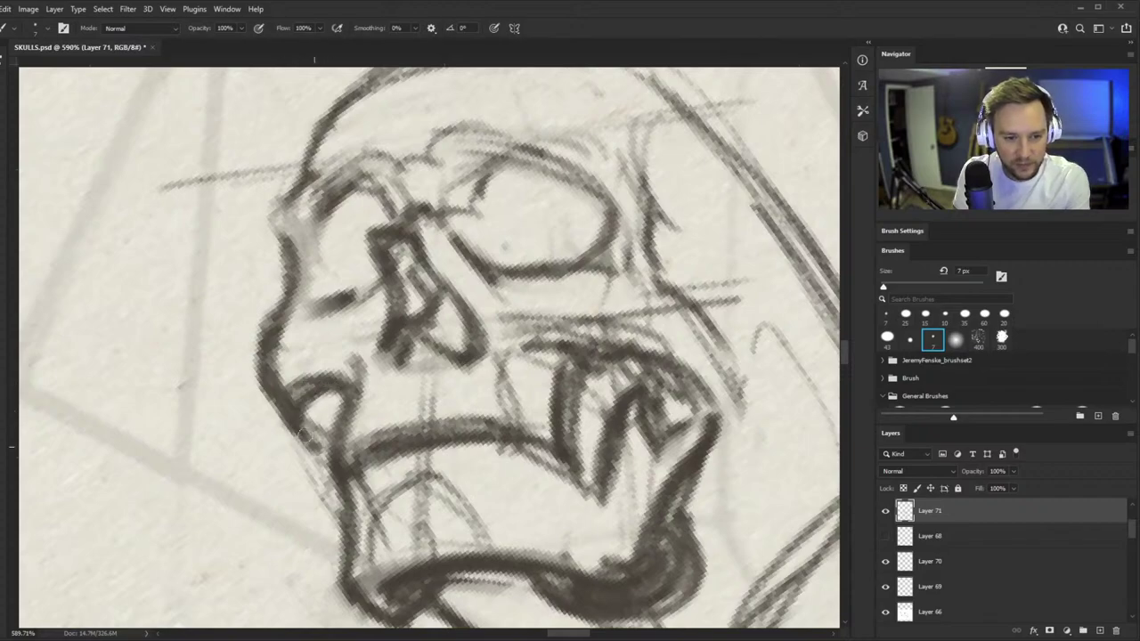
- Lighten the construction lines beneath the right socket and sketch a light curled loop behind the right cheekbone
key("z")
left_click_drag(414, 392, 371, 435)
left_click_drag(437, 377, 481, 367)
key("e")
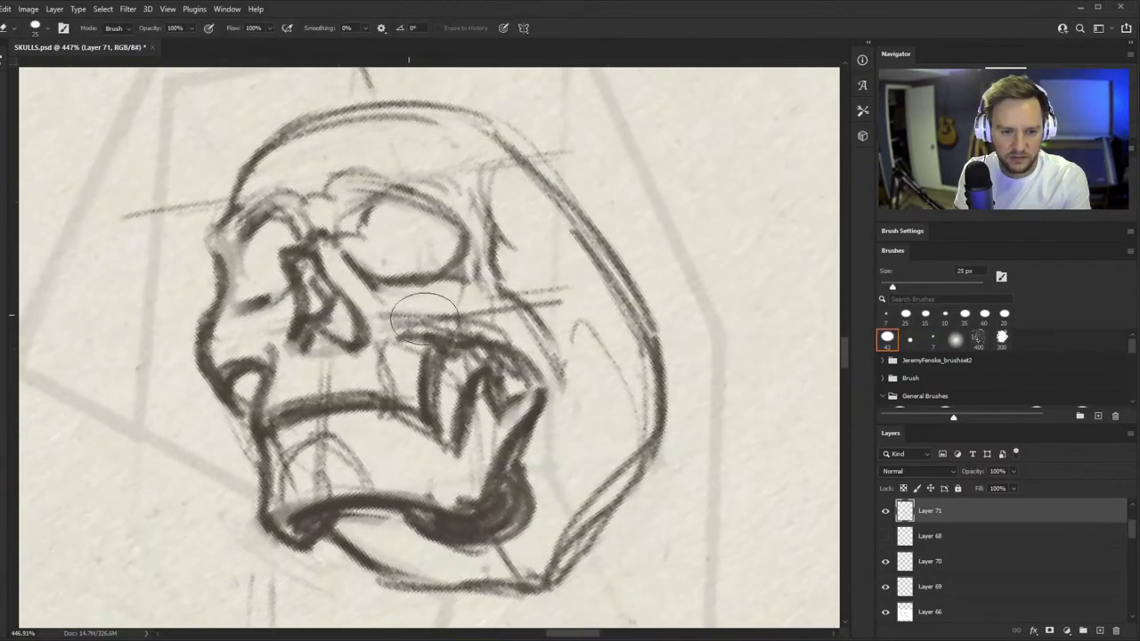
mouse_move(424, 319)
left_mouse_down()
mouse_move(444, 349)
mouse_move(541, 388)
mouse_move(613, 335)
left_mouse_up()
key("b")
left_click_drag(605, 264, 568, 225)
mouse_move(530, 351)
left_mouse_down()
mouse_move(476, 351)
mouse_move(504, 284)
left_mouse_up()
left_click_drag(432, 282, 496, 252)
- Clean up the doubled line at the cranium's upper left and redraw the top as a single bold arc
left_click_drag(272, 394, 358, 361)
left_click_drag(360, 372, 282, 442)
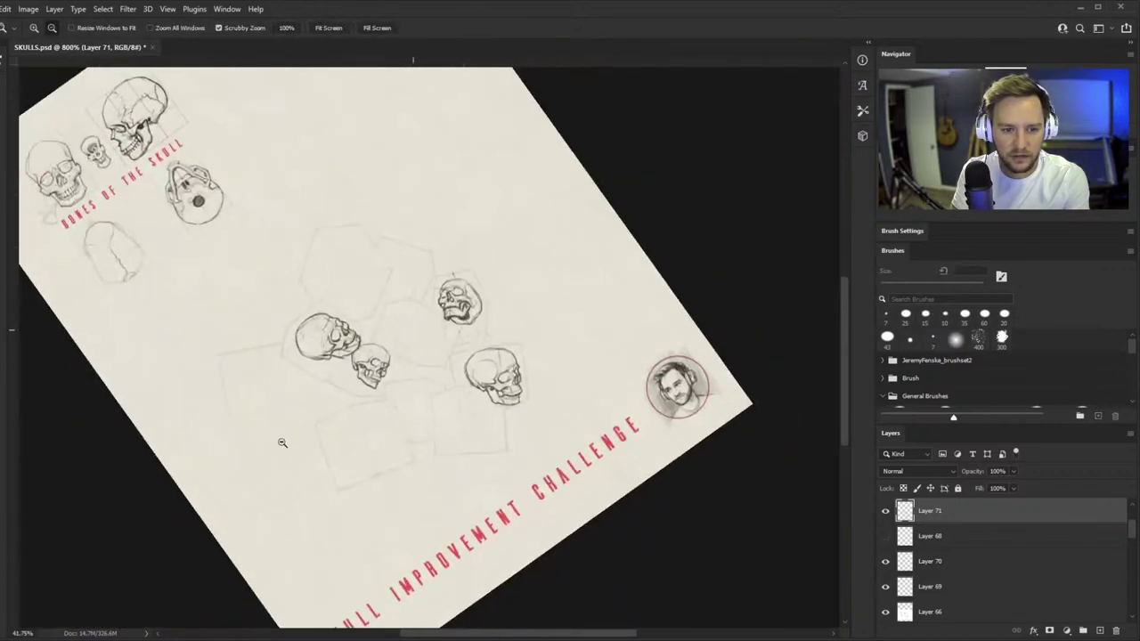
left_click_drag(474, 306, 499, 308)
key("r")
left_click_drag(517, 309, 580, 346)
key("b")
scroll(537, 279, "up", 5)
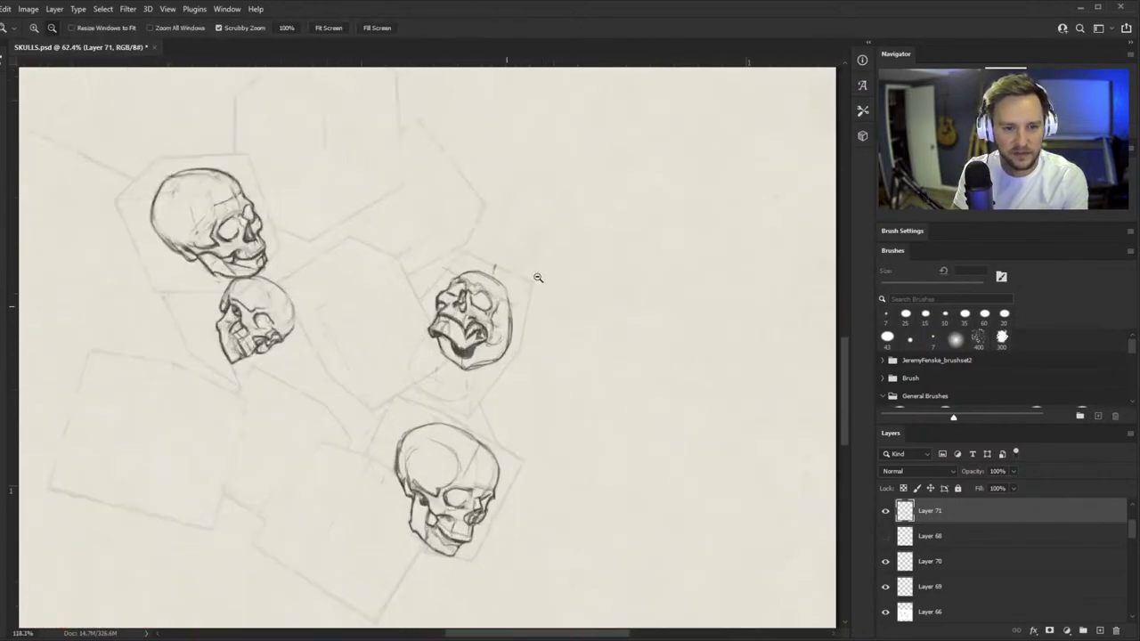
scroll(479, 235, "up", 5)
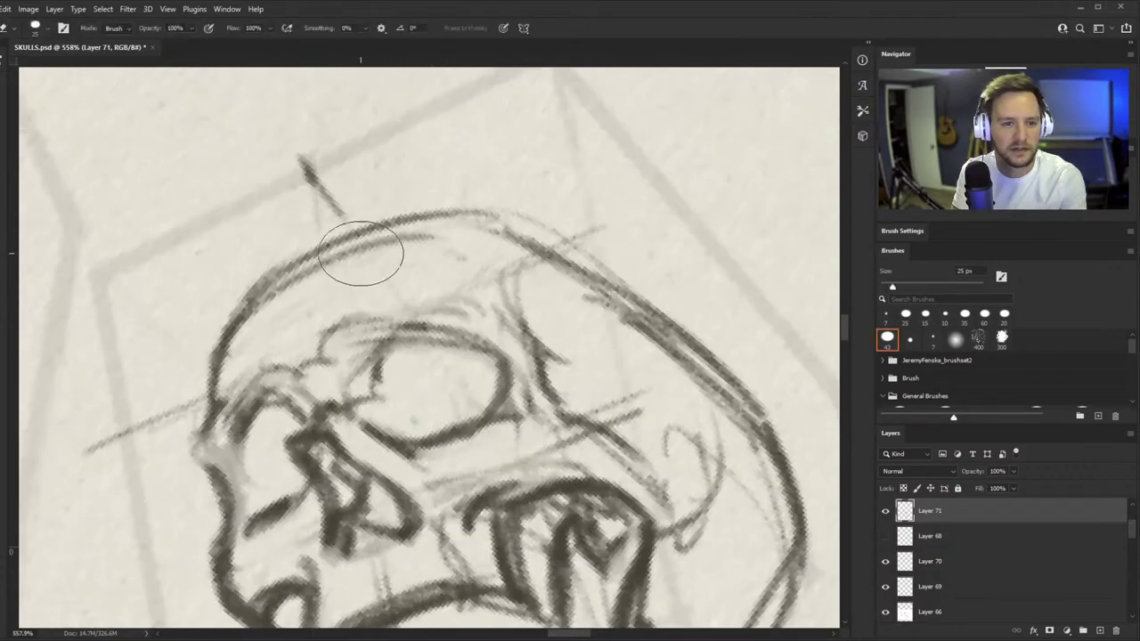
left_click_drag(250, 304, 374, 219)
left_click_drag(246, 299, 386, 214)
left_click_drag(342, 232, 533, 233)
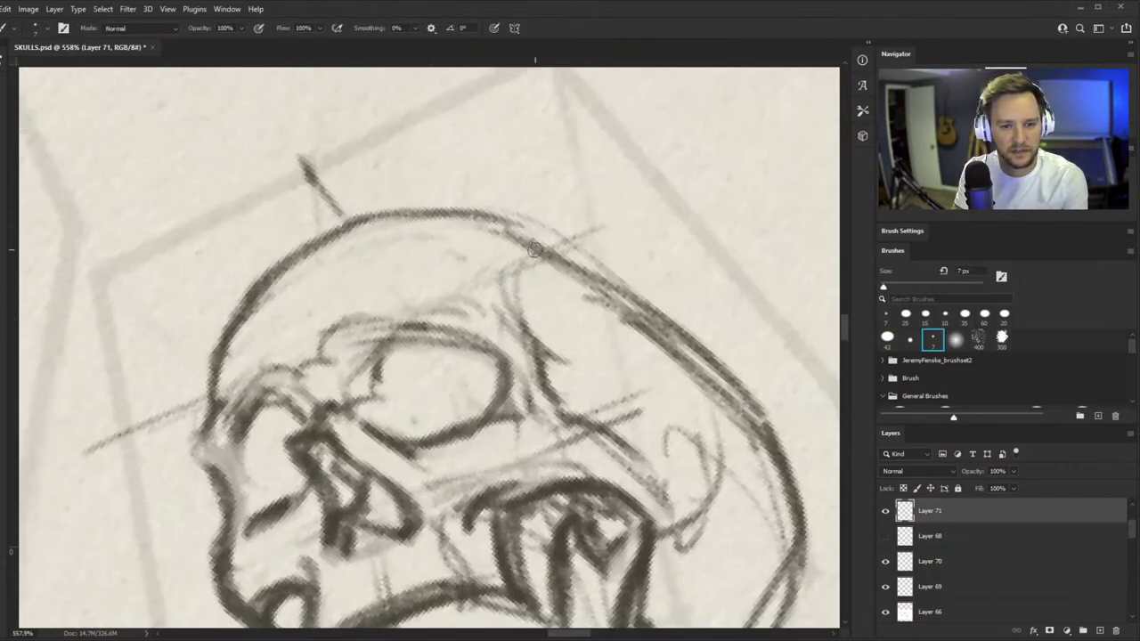
- Extend the cranium's top arc with bold strokes down the upper right side of the skull
key("r")
left_click_drag(772, 331, 614, 130)
key("b")
left_click_drag(341, 218, 706, 135)
key("z")
left_click_drag(418, 269, 356, 272)
mouse_move(454, 239)
left_mouse_down()
mouse_move(526, 293)
mouse_move(579, 293)
left_mouse_up()
left_click_drag(641, 282, 651, 361)
left_click_drag(498, 331, 548, 331)
left_click_drag(640, 321, 753, 494)
- Darken the temple line beside the right socket and carry it down to the cheekbone
left_click_drag(492, 287, 529, 370)
left_click_drag(496, 319, 531, 410)
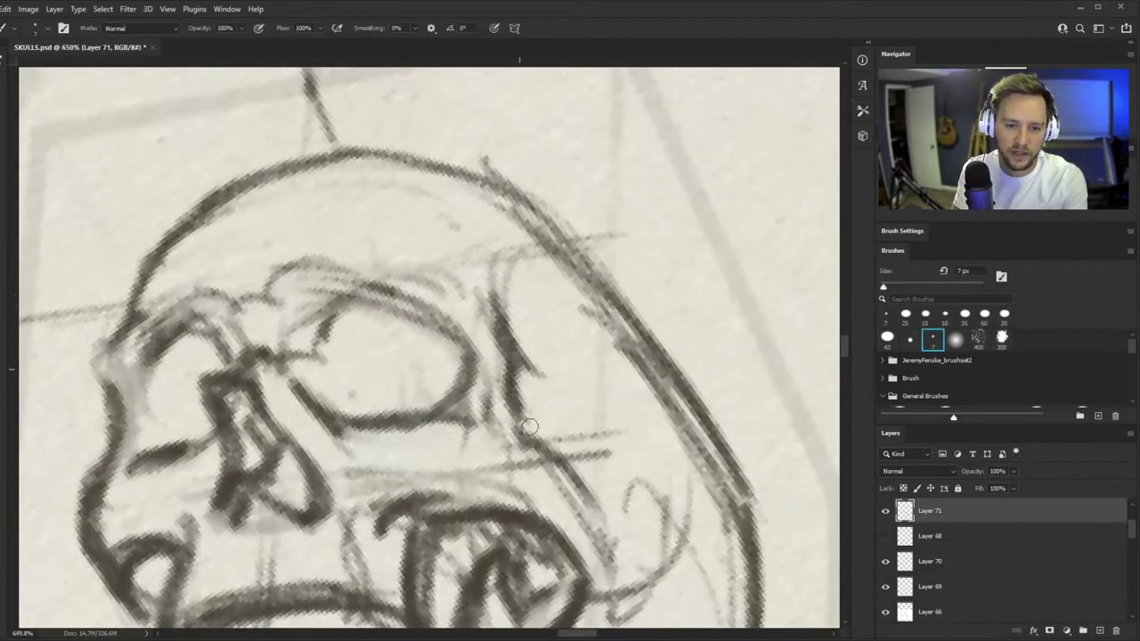
left_click_drag(517, 370, 565, 453)
key("z")
left_click_drag(478, 346, 409, 348)
- Erase the construction lines under the right socket with a 15 px eraser, fade the rear cheekbone line and restate its link to the loop
scroll(502, 397, "up", 3)
key("e")
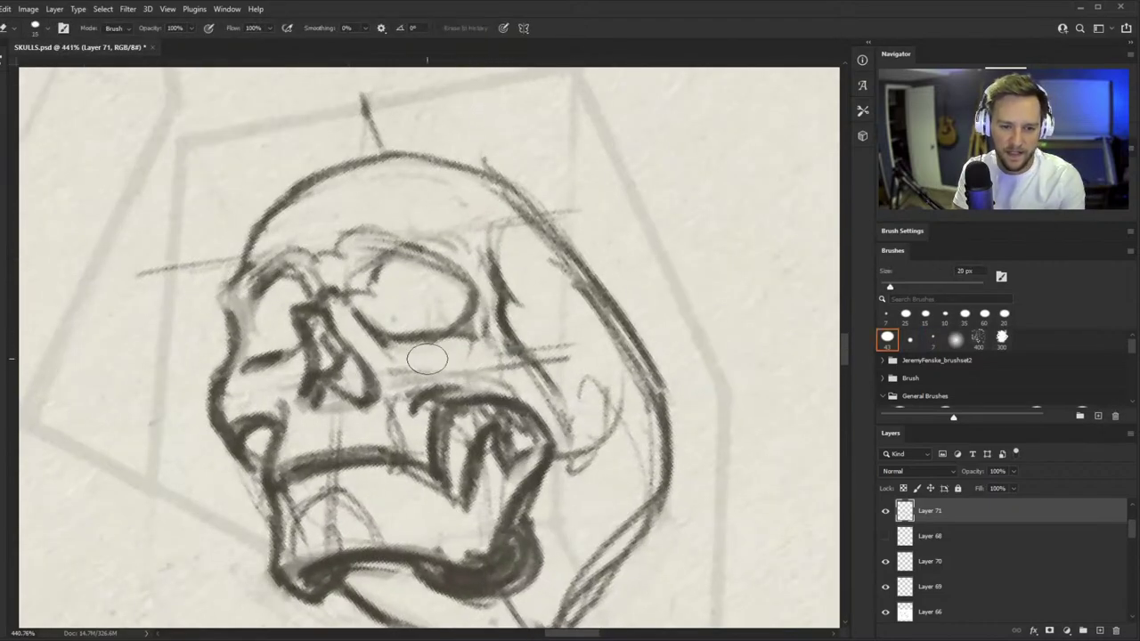
key("bracketright")
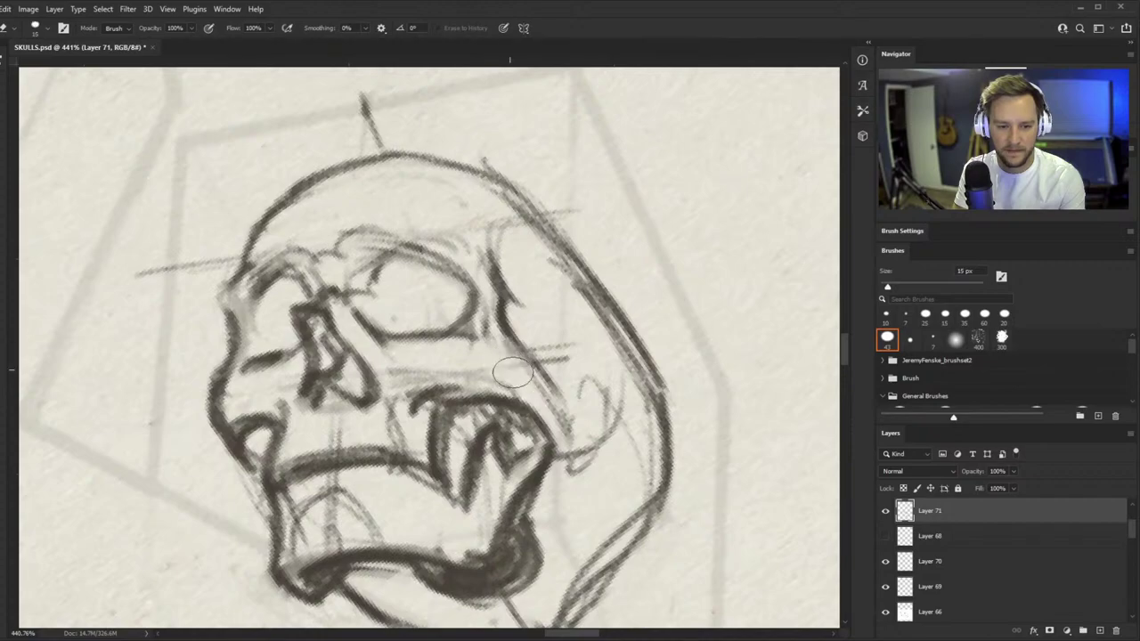
key("b")
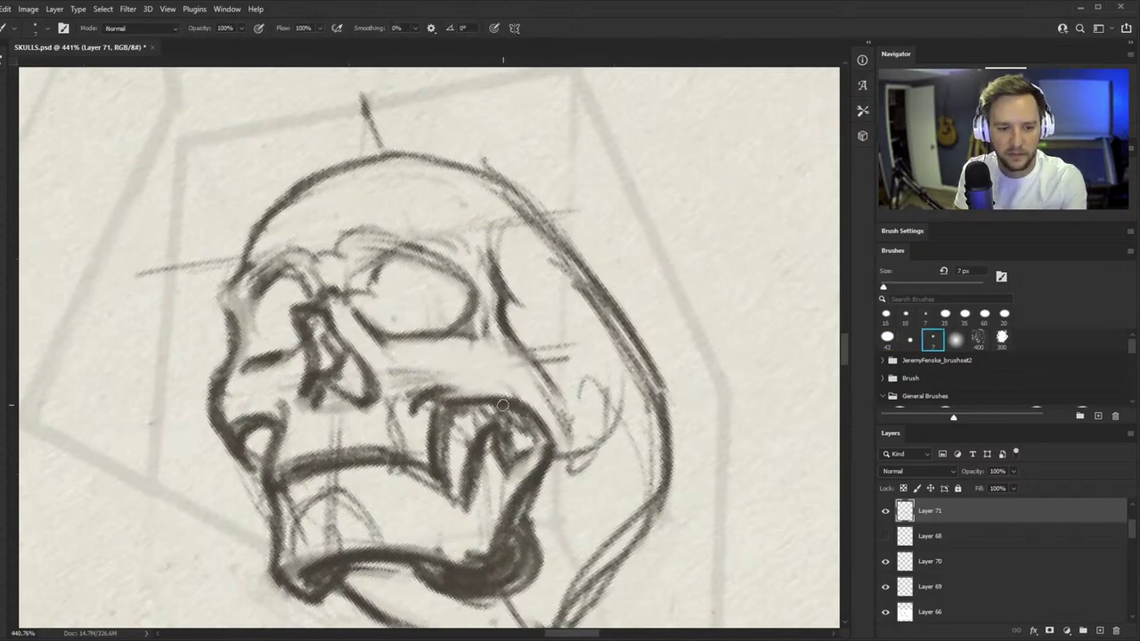
key("e")
key("b")
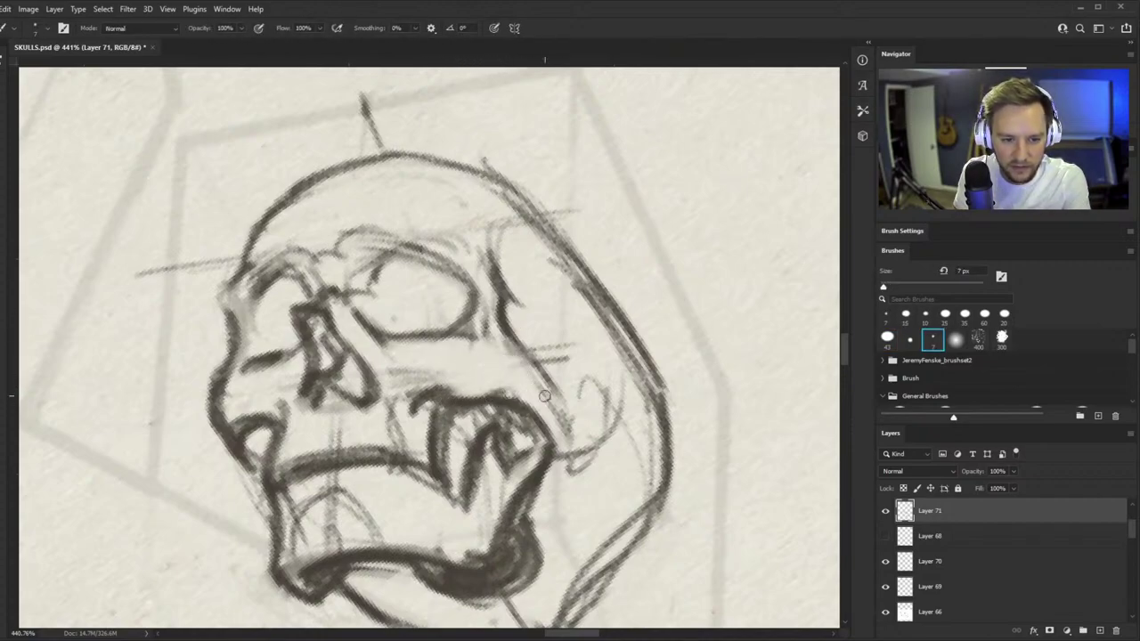
key("e")
left_click_drag(515, 390, 573, 436)
key("b")
mouse_move(474, 402)
left_mouse_down()
mouse_move(521, 400)
mouse_move(559, 444)
mouse_move(602, 446)
mouse_move(613, 411)
left_mouse_up()
- Sketch light strokes on the side of the cranium behind the right cheekbone
key("z")
left_click_drag(418, 348, 356, 350)
key("e")
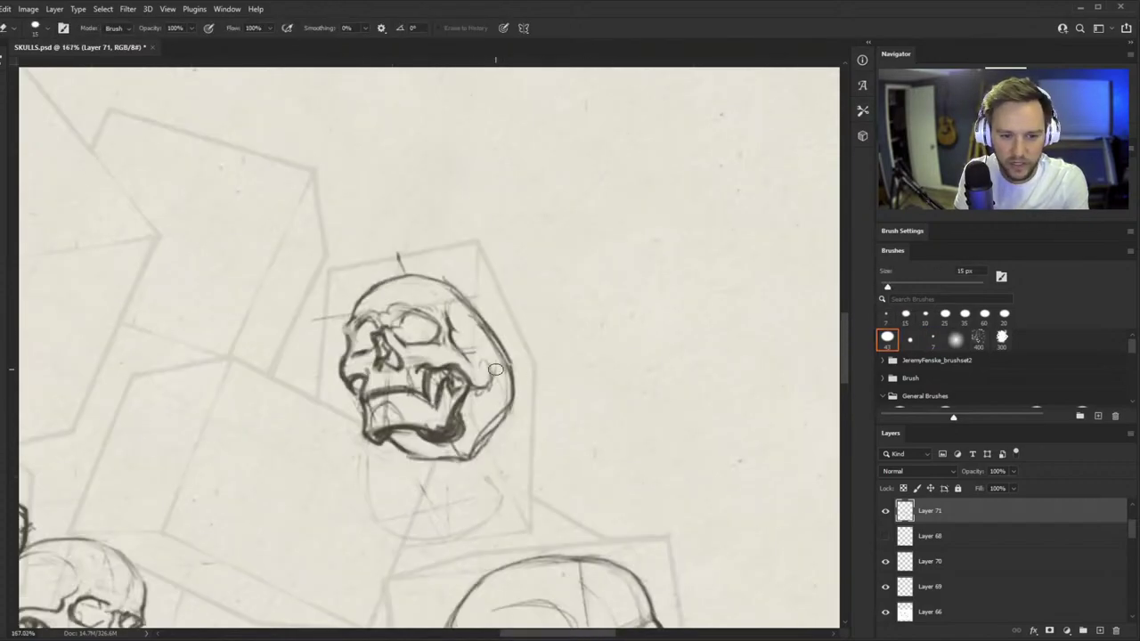
scroll(495, 368, "up", 2, "alt")
key("b")
left_click_drag(488, 314, 486, 386)
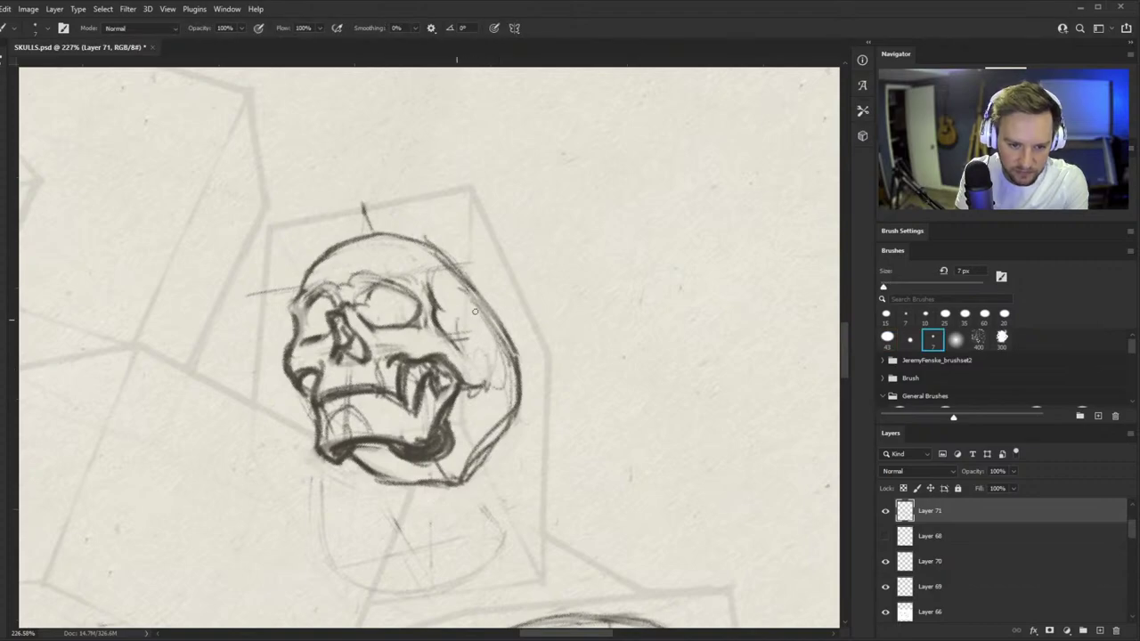
mouse_move(456, 320)
left_mouse_down()
mouse_move(485, 318)
mouse_move(318, 465)
left_mouse_up()
key("alt+space")
left_click_drag(412, 371, 489, 368)
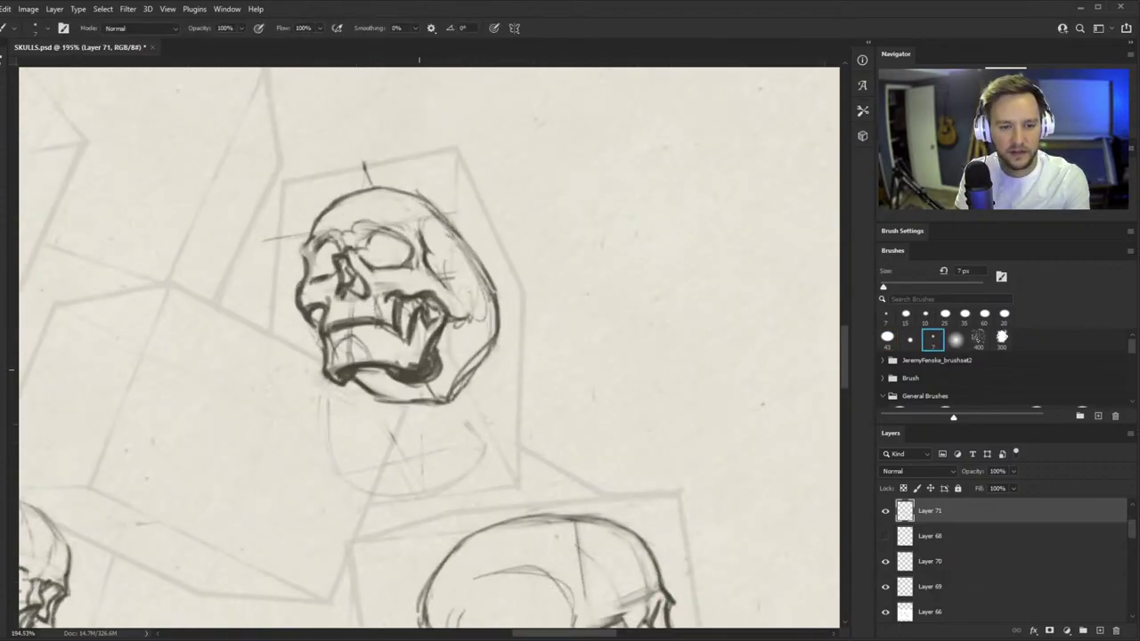
- Soften the lines along the skull's underside and rework the lower back contour down to the bottom point
key("e")
mouse_move(376, 375)
left_mouse_down()
mouse_move(426, 387)
mouse_move(409, 382)
mouse_move(422, 401)
mouse_move(390, 400)
mouse_move(466, 381)
mouse_move(495, 347)
mouse_move(460, 387)
left_mouse_up()
key("b")
key("e")
key("b")
left_click_drag(497, 330, 454, 389)
left_click_drag(495, 308, 459, 384)
key("z")
mouse_move(456, 343)
left_mouse_down()
mouse_move(368, 415)
mouse_move(267, 414)
left_mouse_up()
- Draw the right cheekbone's rear line from the temple down into a rounded dark hook behind the jaw
key("r")
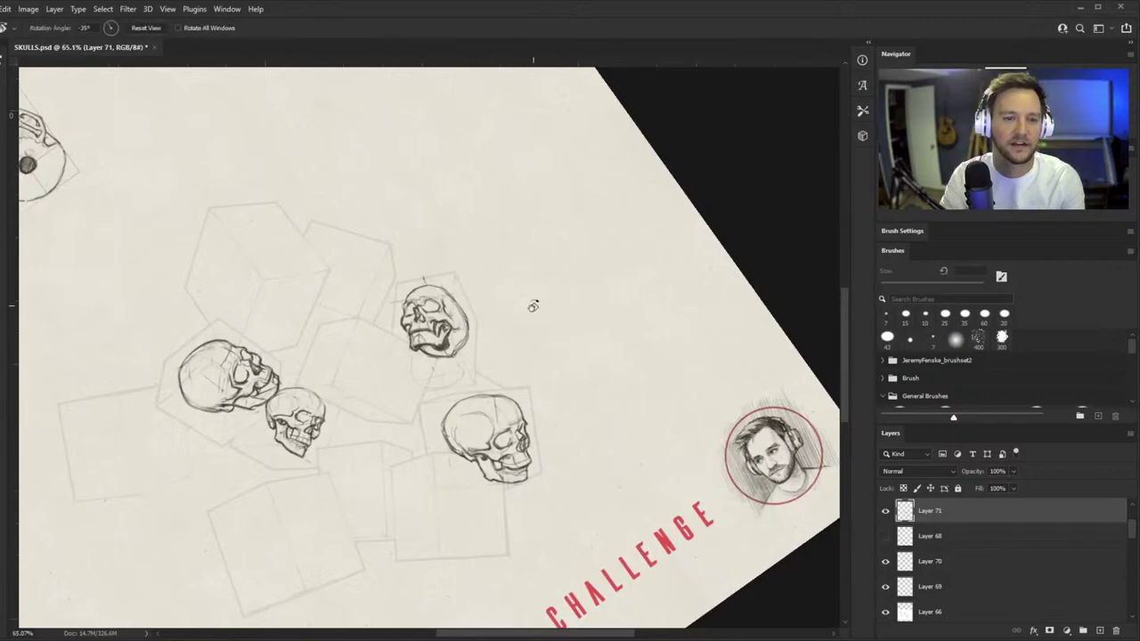
left_click_drag(535, 306, 540, 348)
key("z")
left_click_drag(460, 335, 624, 331)
key("b")
mouse_move(470, 295)
left_mouse_down()
mouse_move(473, 337)
mouse_move(477, 328)
left_mouse_up()
key("e")
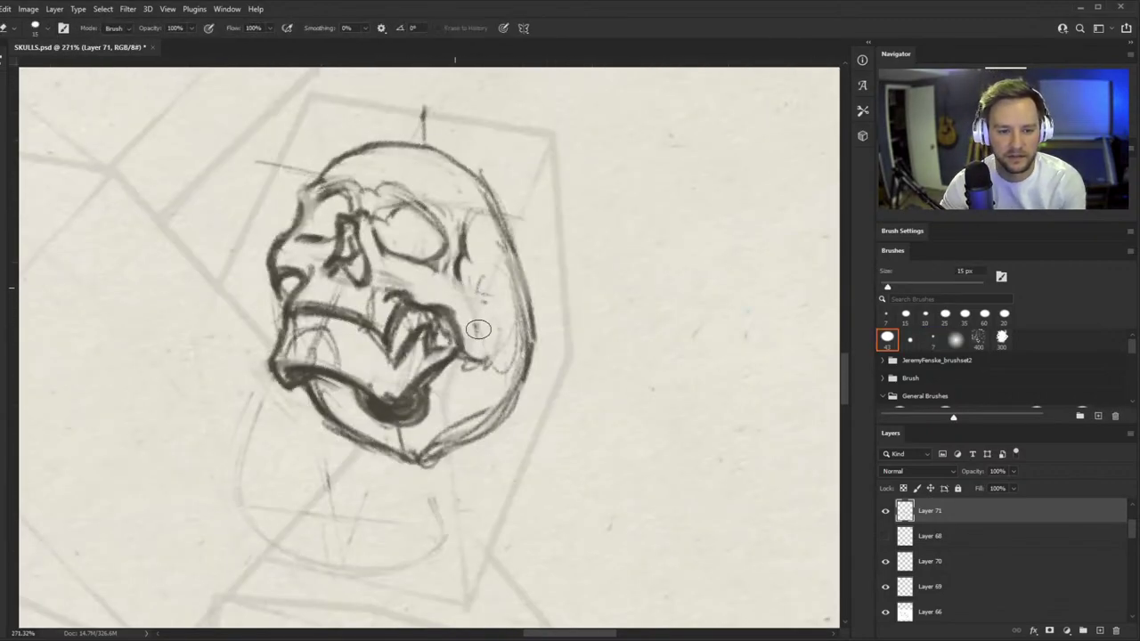
key("b")
mouse_move(464, 290)
left_mouse_down()
mouse_move(481, 379)
mouse_move(499, 358)
mouse_move(473, 385)
mouse_move(458, 367)
mouse_move(499, 383)
left_mouse_up()
key("e")
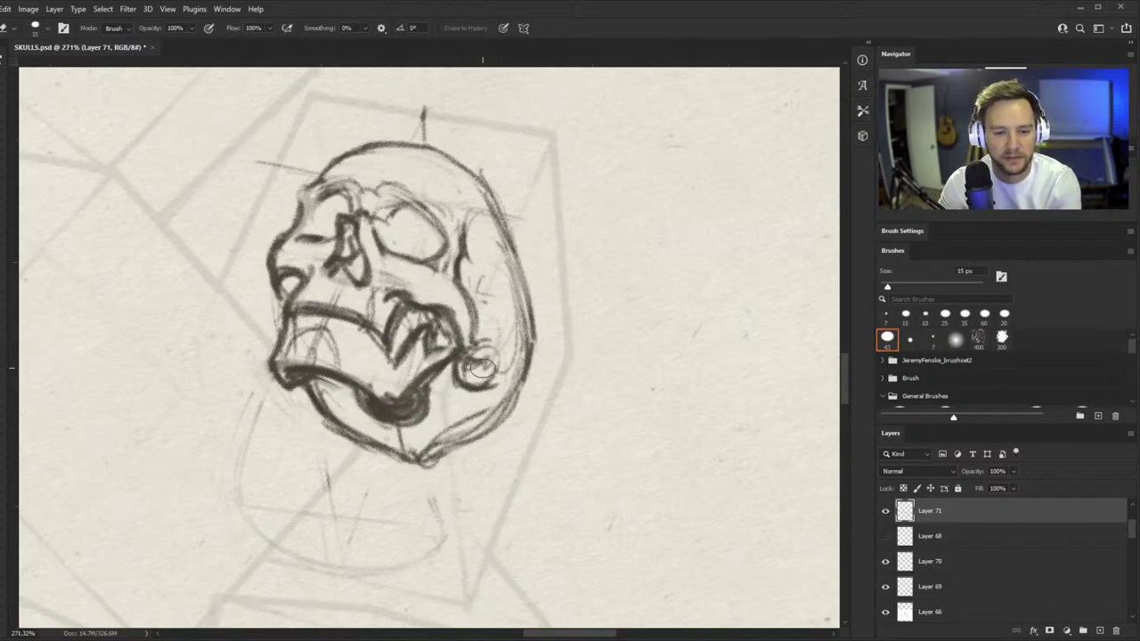
- Fade the lower back contour of the skull between the cheekbone hook and the bottom point
mouse_move(491, 333)
left_mouse_down()
mouse_move(485, 373)
mouse_move(488, 336)
mouse_move(490, 373)
mouse_move(511, 387)
mouse_move(511, 418)
mouse_move(535, 399)
mouse_move(429, 462)
left_mouse_up()
key("z")
mouse_move(501, 389)
left_mouse_down()
mouse_move(457, 397)
mouse_move(495, 411)
left_mouse_up()
key("r")
left_click_drag(615, 392, 602, 435)
key("b")
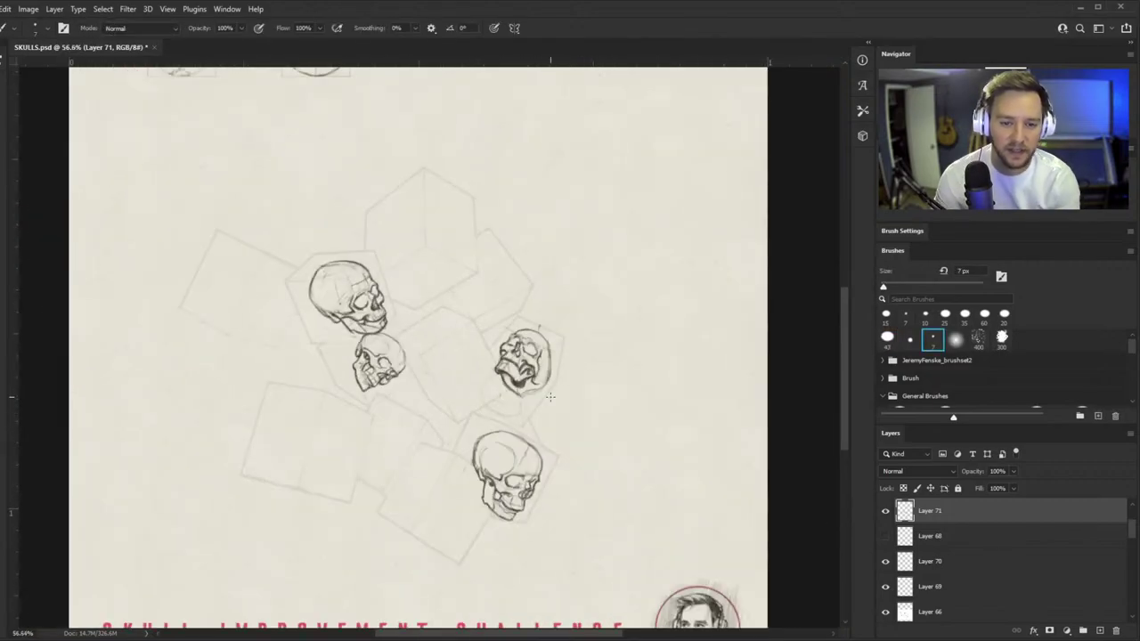
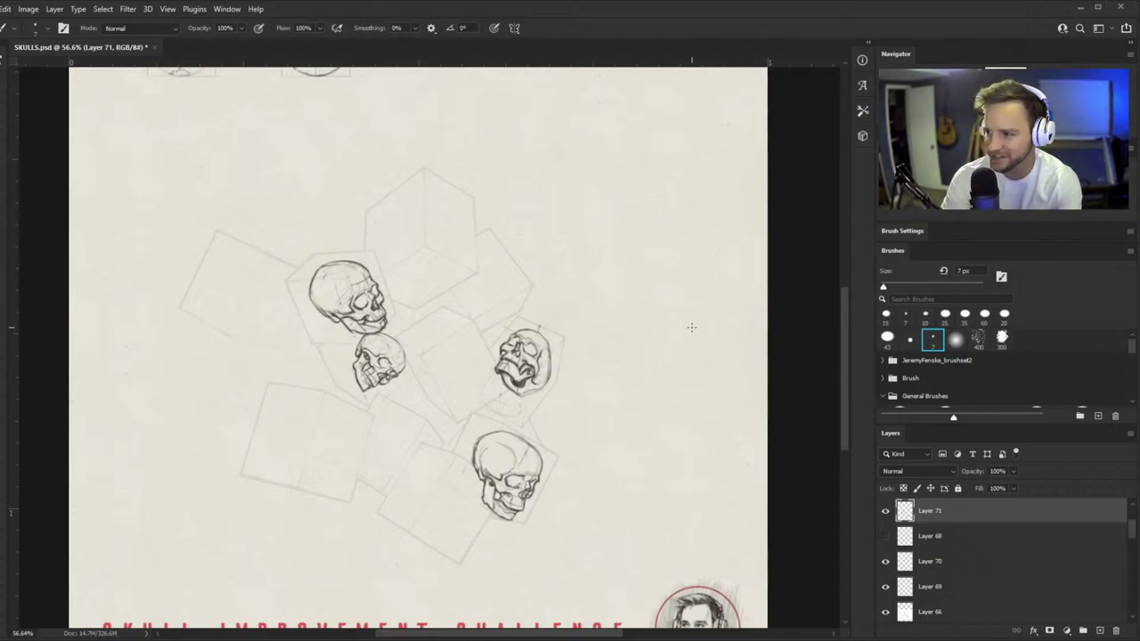
- Lighten the curve beneath the chin and redraw it as a rounder line reaching the skull's bottom point
key("ctrl+space")
mouse_move(549, 370)
left_mouse_down()
mouse_move(631, 315)
mouse_move(608, 254)
left_mouse_up()
key("r")
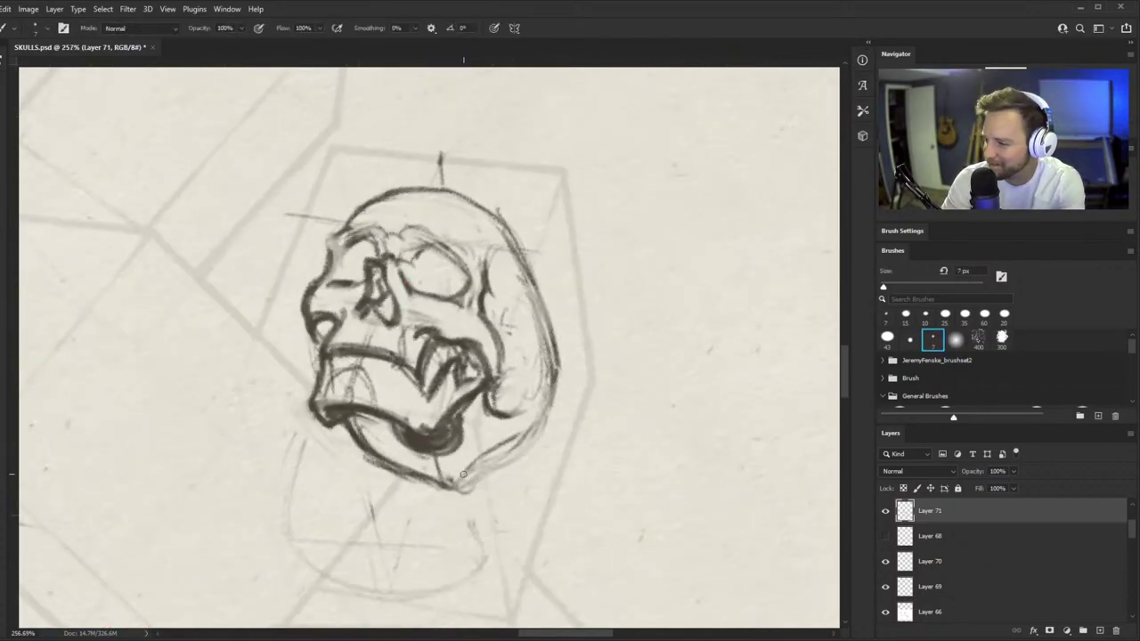
scroll(508, 406, "up", 1)
key("e")
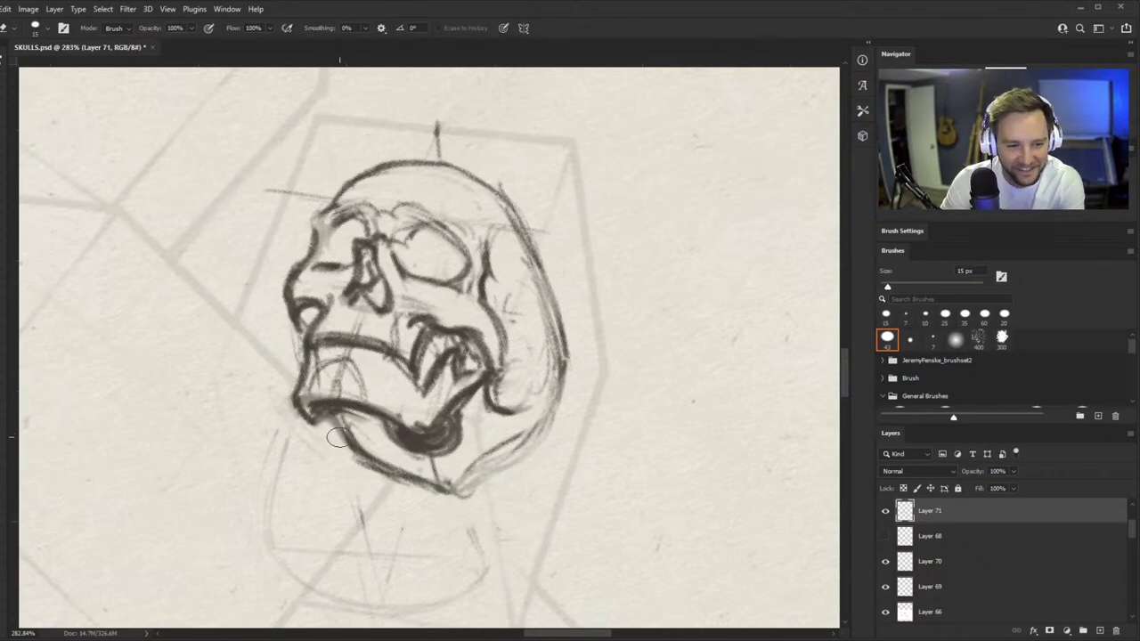
scroll(387, 498, "up", 3)
left_click_drag(318, 420, 381, 482)
key("b")
mouse_move(319, 387)
left_mouse_down()
mouse_move(421, 492)
mouse_move(452, 507)
left_mouse_up()
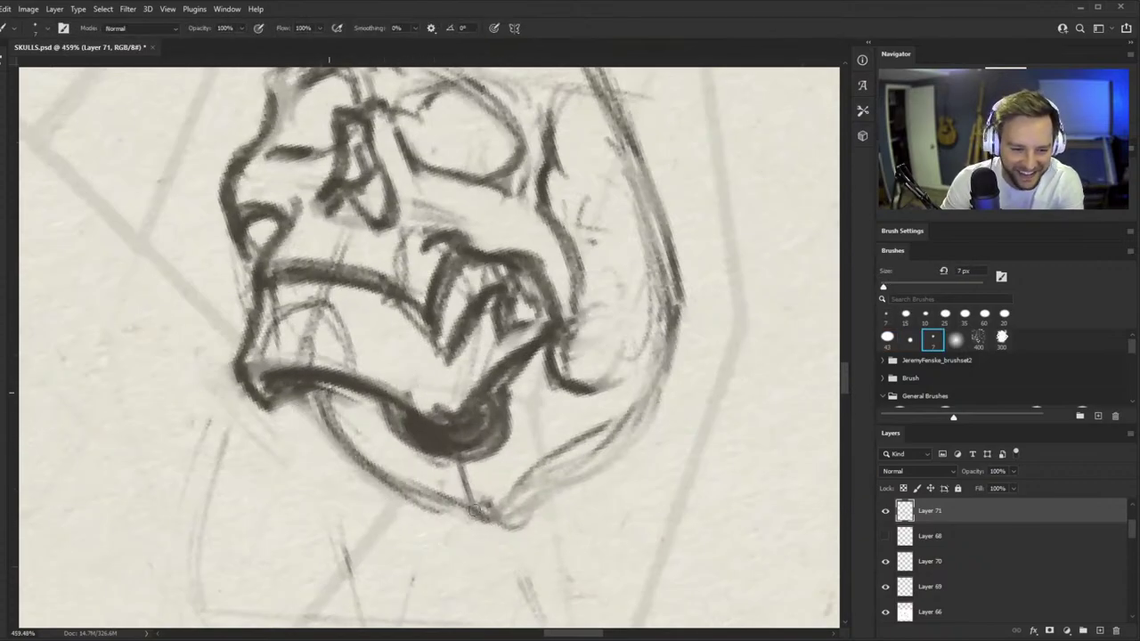
- Sketch a wider curve from the bottom point up the back of the skull and erase its outer edge
mouse_move(353, 443)
left_mouse_down()
mouse_move(508, 535)
mouse_move(655, 440)
left_mouse_up()
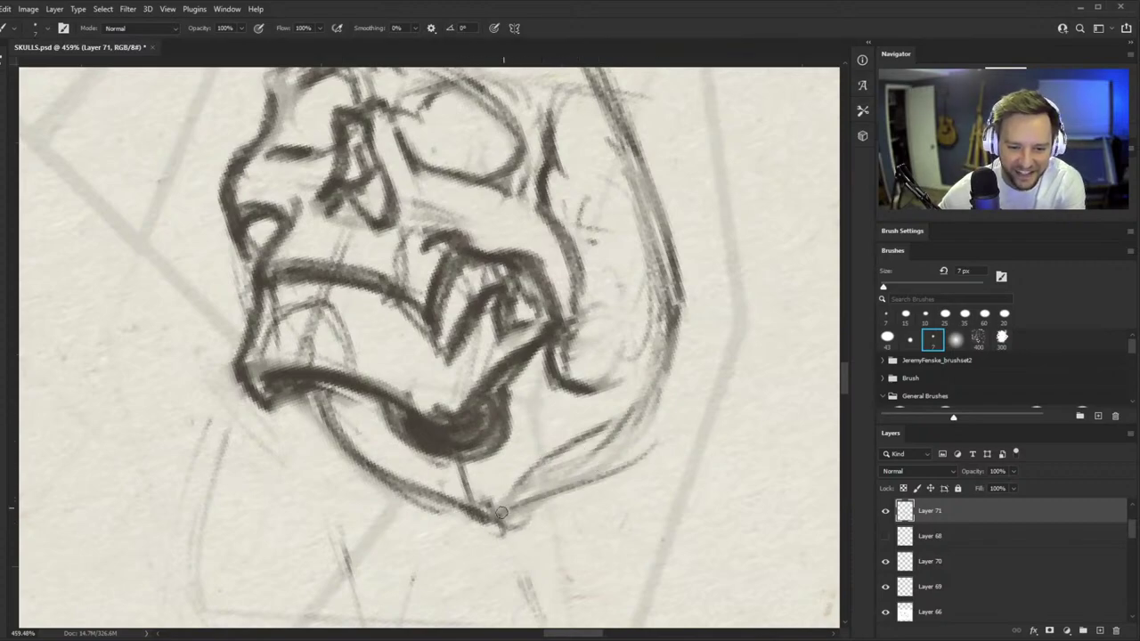
mouse_move(497, 518)
left_mouse_down()
mouse_move(680, 286)
mouse_move(681, 339)
mouse_move(662, 387)
left_mouse_up()
key("e")
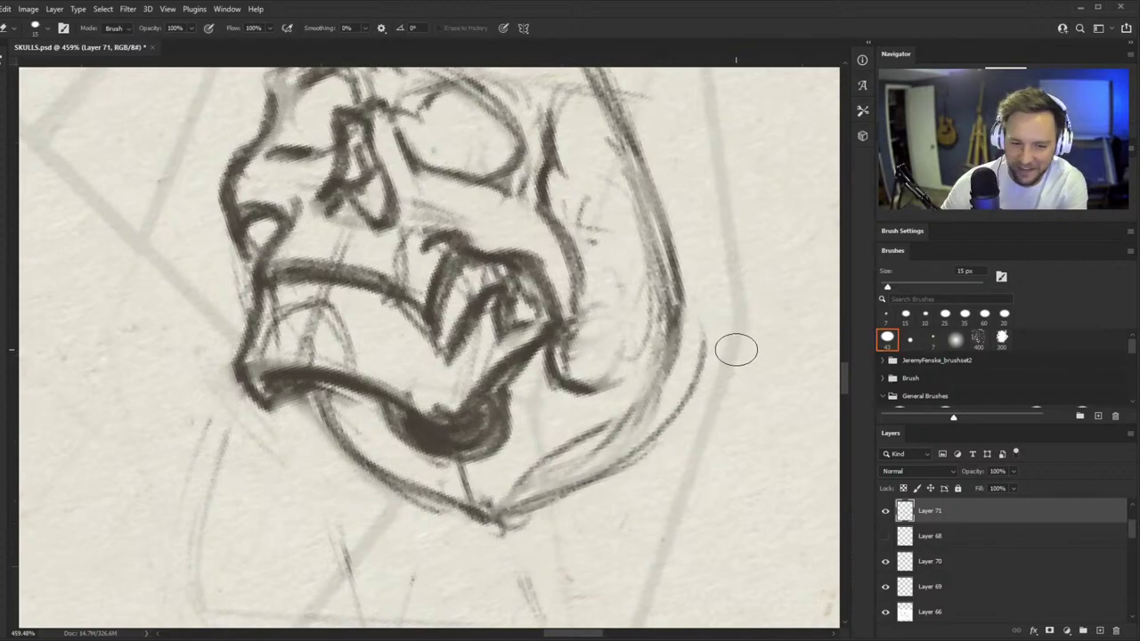
left_click_drag(665, 441, 715, 312)
mouse_move(699, 351)
left_mouse_down()
mouse_move(662, 430)
mouse_move(605, 471)
left_mouse_up()
key("z")
left_click_drag(526, 507, 464, 498)
mouse_move(563, 485)
left_mouse_down()
mouse_move(636, 381)
mouse_move(531, 505)
mouse_move(649, 369)
left_mouse_up()
- Redraw the lower back contour in bold strokes down to the bottom point and clean the area just outside it
key("b")
mouse_move(636, 345)
left_mouse_down()
mouse_move(542, 478)
mouse_move(478, 510)
left_mouse_up()
left_click_drag(583, 447, 431, 560)
left_click_drag(433, 559, 570, 486)
key("e")
mouse_move(432, 590)
left_mouse_down()
mouse_move(496, 582)
mouse_move(584, 509)
left_mouse_up()
key("b")
key("z")
mouse_move(609, 433)
left_mouse_down()
mouse_move(587, 466)
mouse_move(634, 401)
left_mouse_up()
key("r")
left_click_drag(659, 391, 697, 491)
key("z")
left_click_drag(530, 439, 554, 417)
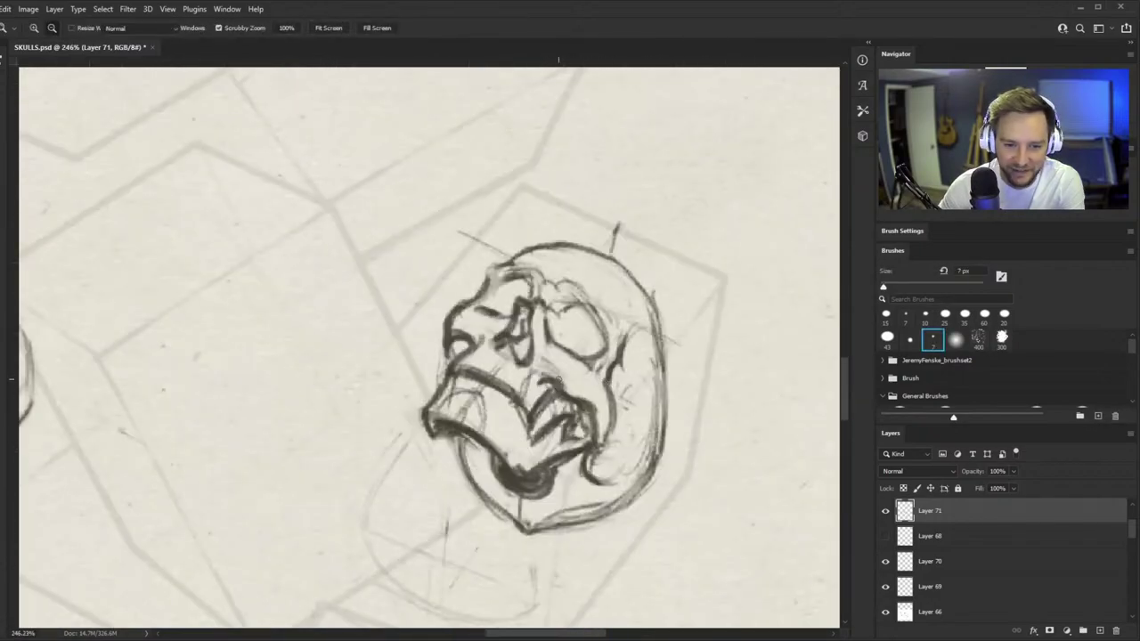
- Add curved shading strokes inside the underside line below the chin
key("b")
mouse_move(469, 440)
left_mouse_down()
mouse_move(474, 485)
mouse_move(501, 501)
left_mouse_up()
left_click_drag(486, 472, 506, 506)
key("z")
left_click_drag(561, 438, 446, 539)
mouse_move(544, 479)
left_mouse_down()
mouse_move(603, 420)
mouse_move(608, 322)
mouse_move(686, 276)
left_mouse_up()
- Hatch short strokes behind the jaw's rear edge, beneath the cheekbone hook
key("r")
key("z")
key("b")
left_click_drag(567, 285, 539, 390)
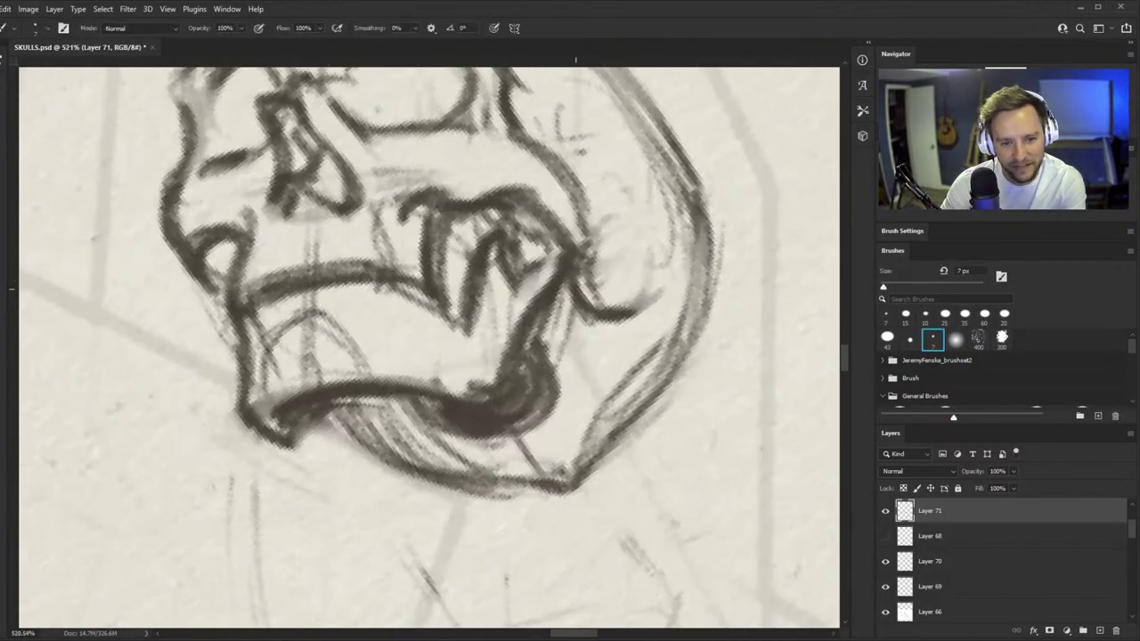
left_click_drag(581, 310, 554, 371)
key("z")
mouse_move(554, 383)
left_mouse_down()
mouse_move(417, 481)
mouse_move(598, 342)
left_mouse_up()
- Clean the stray marks inside the right side of the jaw and add a short stroke there
key("e")
left_click_drag(500, 390, 480, 425)
left_click_drag(509, 378, 531, 346)
key("b")
left_click_drag(518, 305, 506, 320)
key("z")
left_click_drag(488, 358, 444, 390)
left_click_drag(467, 308, 481, 316)
key("b")
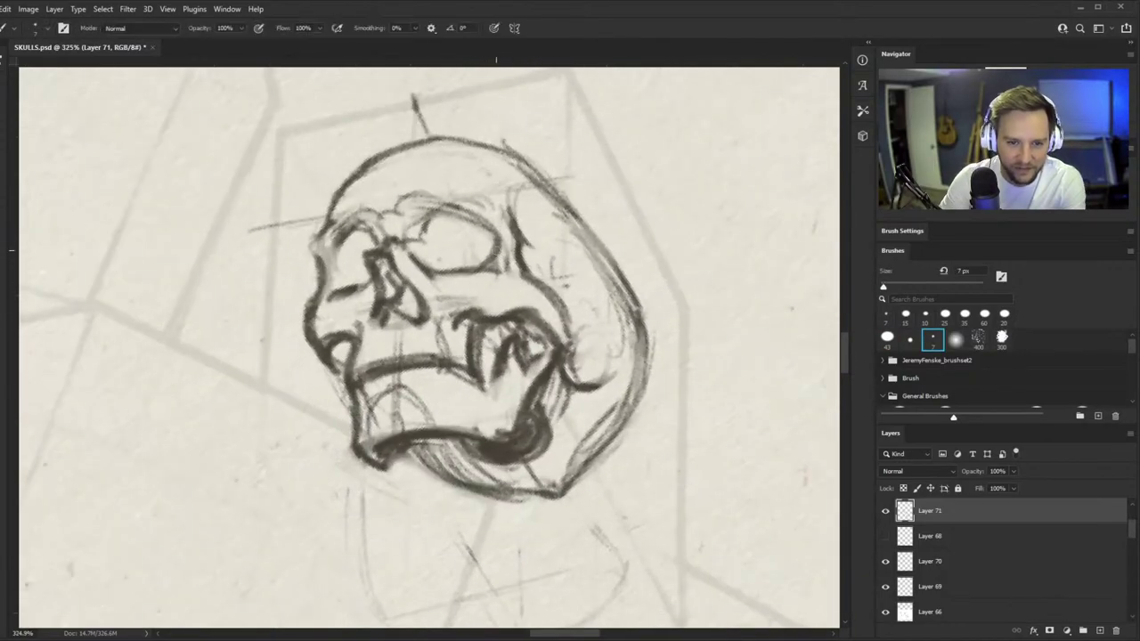
- Lighten the faint vertical lines inside the jaw, below the pointed shape under the right cheekbone
left_click_drag(474, 223, 504, 258)
mouse_move(495, 376)
left_mouse_down()
mouse_move(471, 423)
mouse_move(570, 343)
left_mouse_up()
key("z")
key("e")
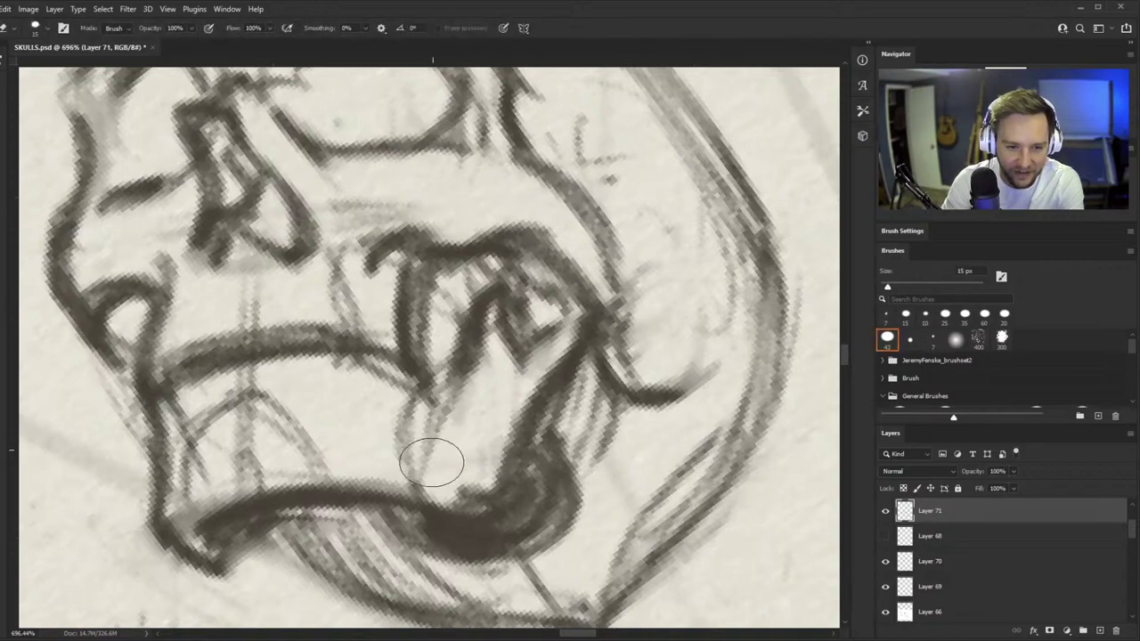
mouse_move(433, 463)
left_mouse_down()
mouse_move(472, 484)
mouse_move(487, 456)
left_mouse_up()
key("z")
mouse_move(481, 387)
left_mouse_down()
mouse_move(398, 487)
mouse_move(499, 385)
left_mouse_up()
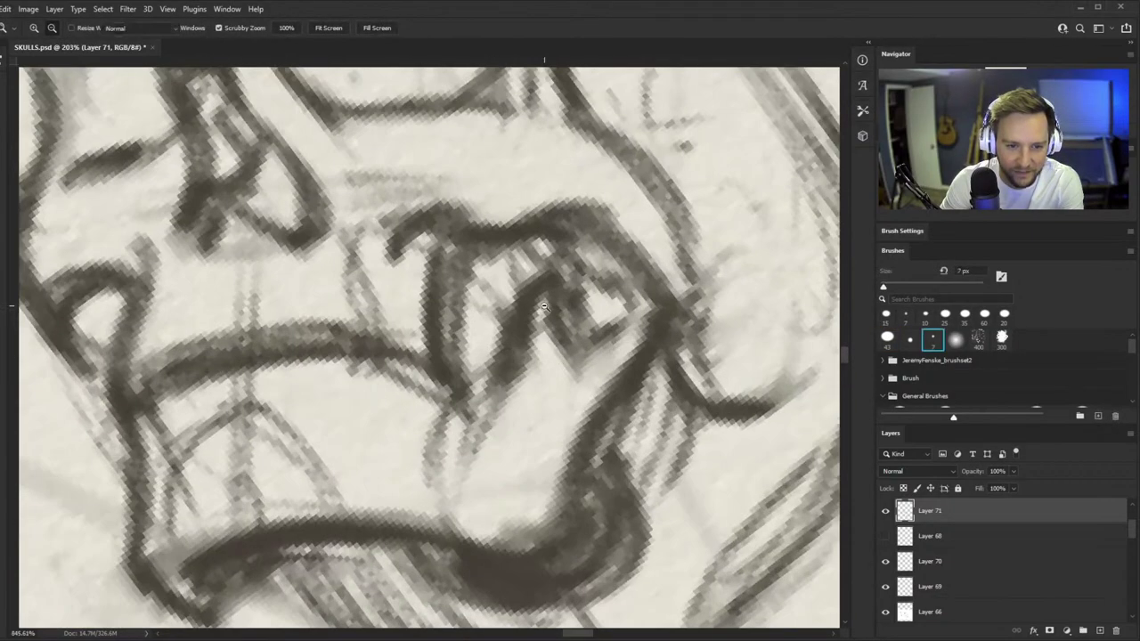
- Erase the dark pointed shape in the hollow under the right cheekbone and draw a rounded curve along its right side
key("e")
mouse_move(556, 278)
left_mouse_down()
mouse_move(543, 370)
mouse_move(583, 339)
left_mouse_up()
key("z")
left_click_drag(635, 256, 629, 258)
key("b")
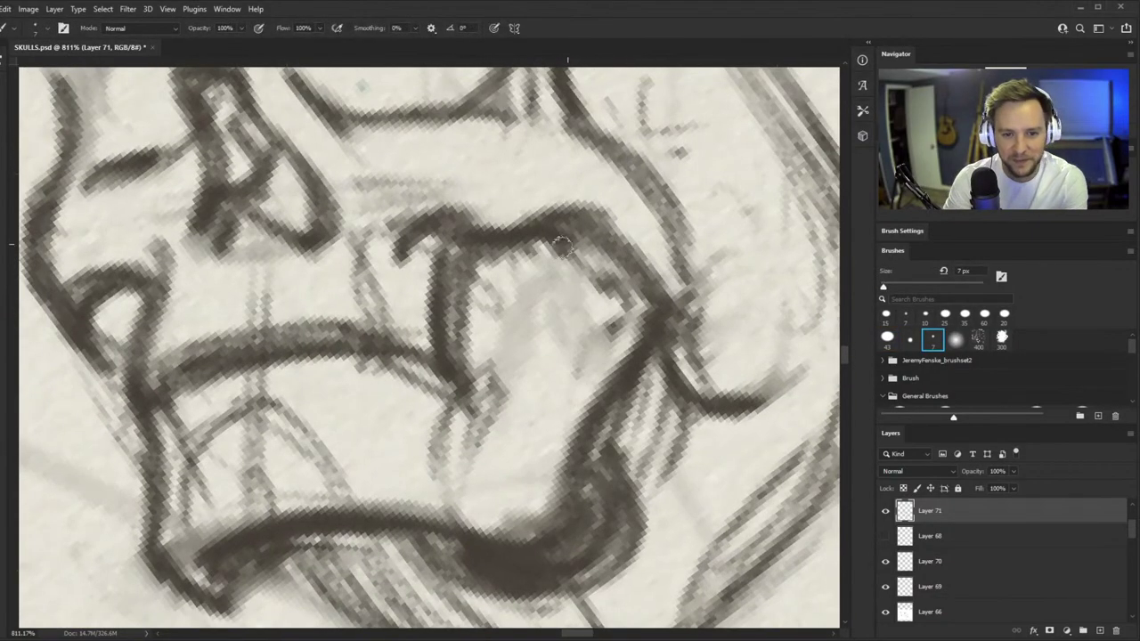
mouse_move(557, 244)
left_mouse_down()
mouse_move(570, 320)
mouse_move(633, 312)
mouse_move(584, 312)
left_mouse_up()
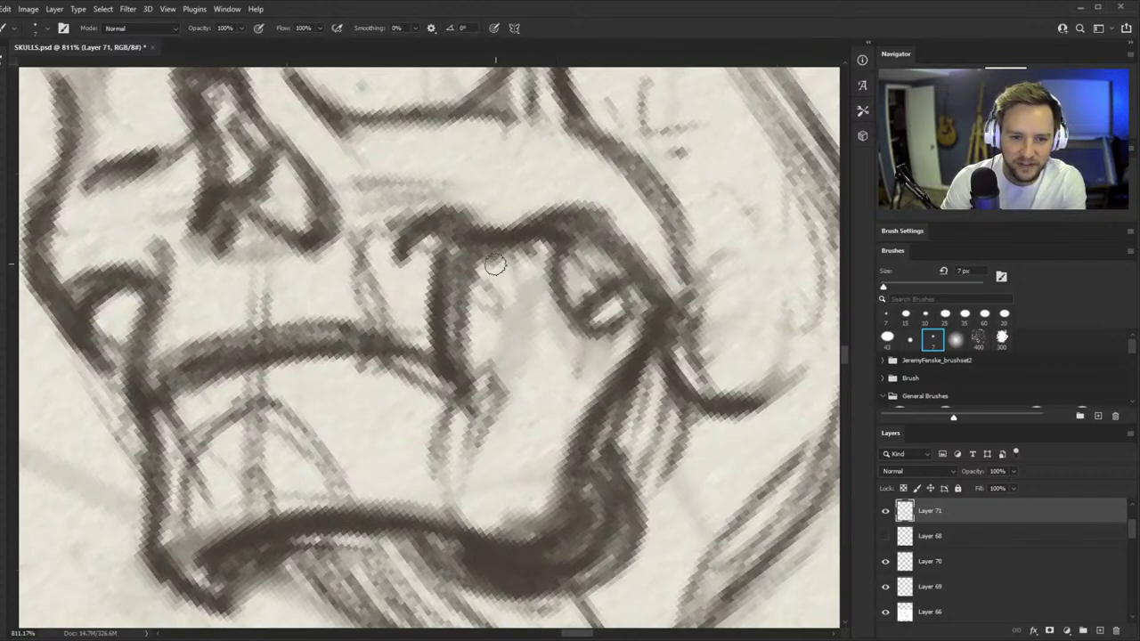
- Draw a curved line down through the hollow beneath the low-angle skull's right cheekbone towards the jaw
key("z")
left_click_drag(468, 246, 392, 246)
key("b")
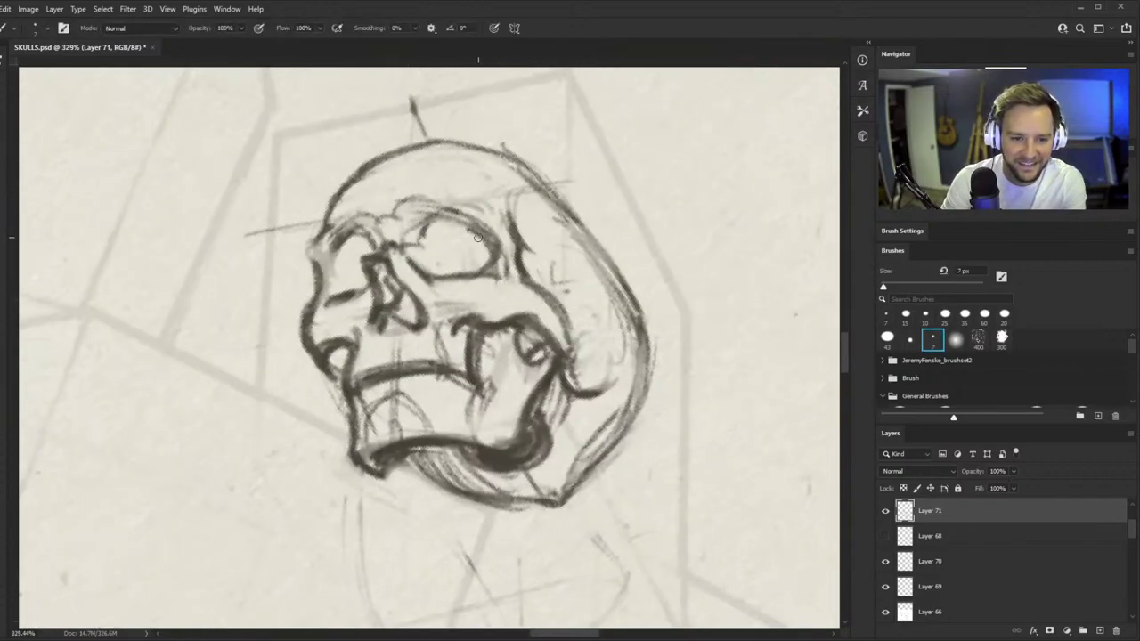
key("z")
left_click_drag(477, 237, 490, 238)
key("b")
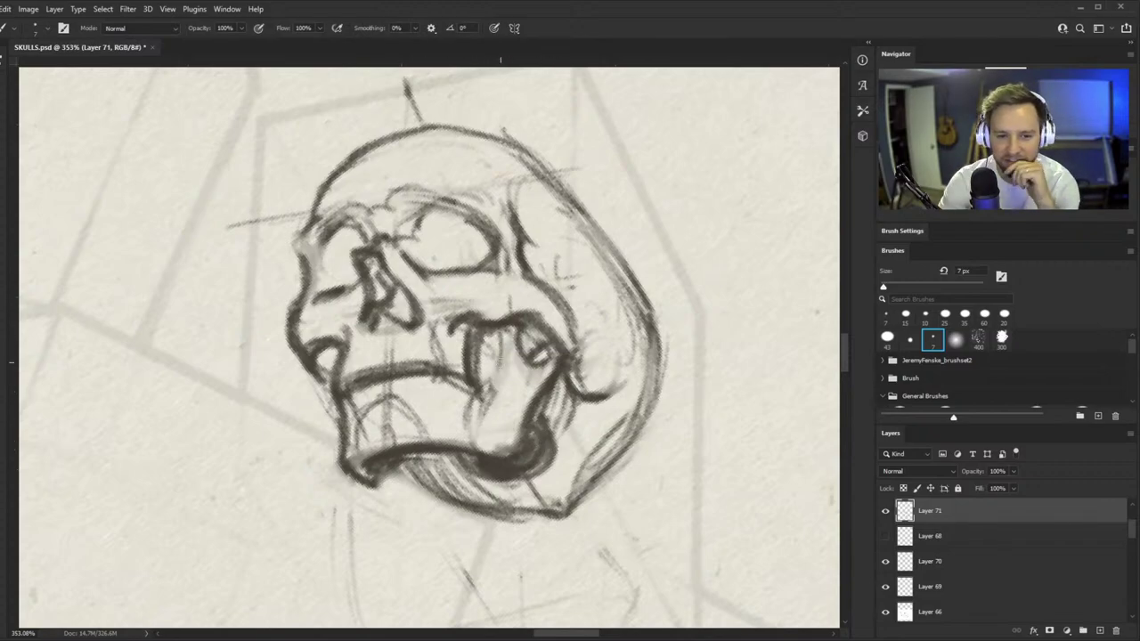
left_click_drag(502, 329, 486, 399)
left_click_drag(495, 353, 486, 387)
- Examine the low-angle skull up close and beside the other skulls, hiding and showing Layer 71 once
key("z")
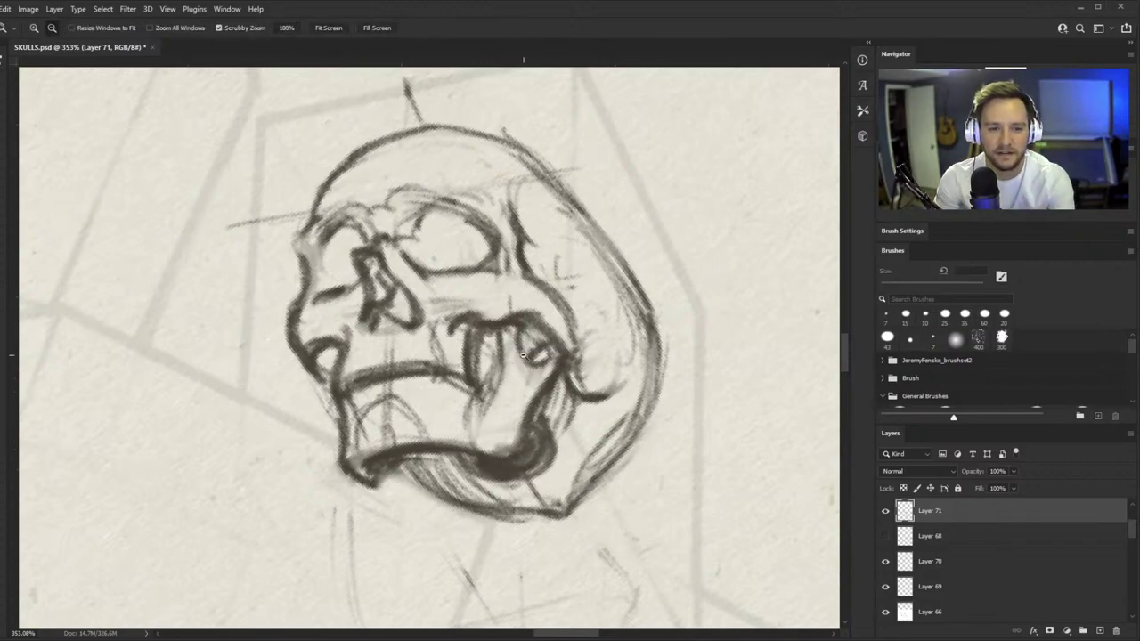
mouse_move(539, 333)
left_mouse_down()
mouse_move(517, 350)
mouse_move(579, 303)
mouse_move(637, 303)
left_mouse_up()
key("e")
left_click_drag(482, 339, 543, 329)
key("z")
key("b")
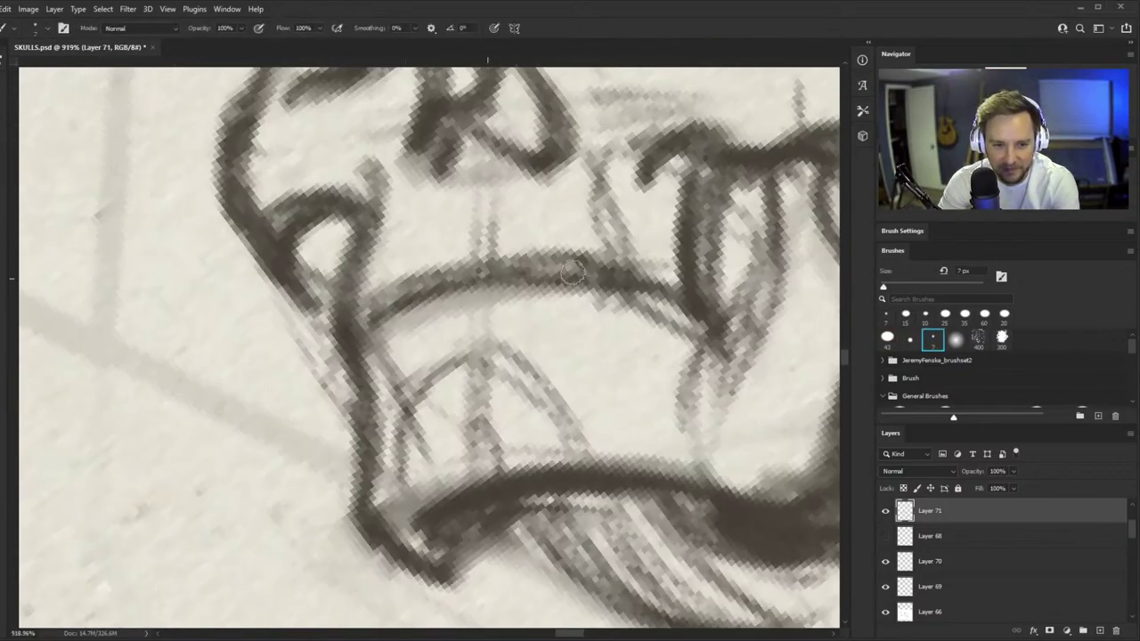
key("z")
left_click_drag(481, 312, 481, 369)
key("r")
left_click_drag(621, 290, 627, 360)
key("z")
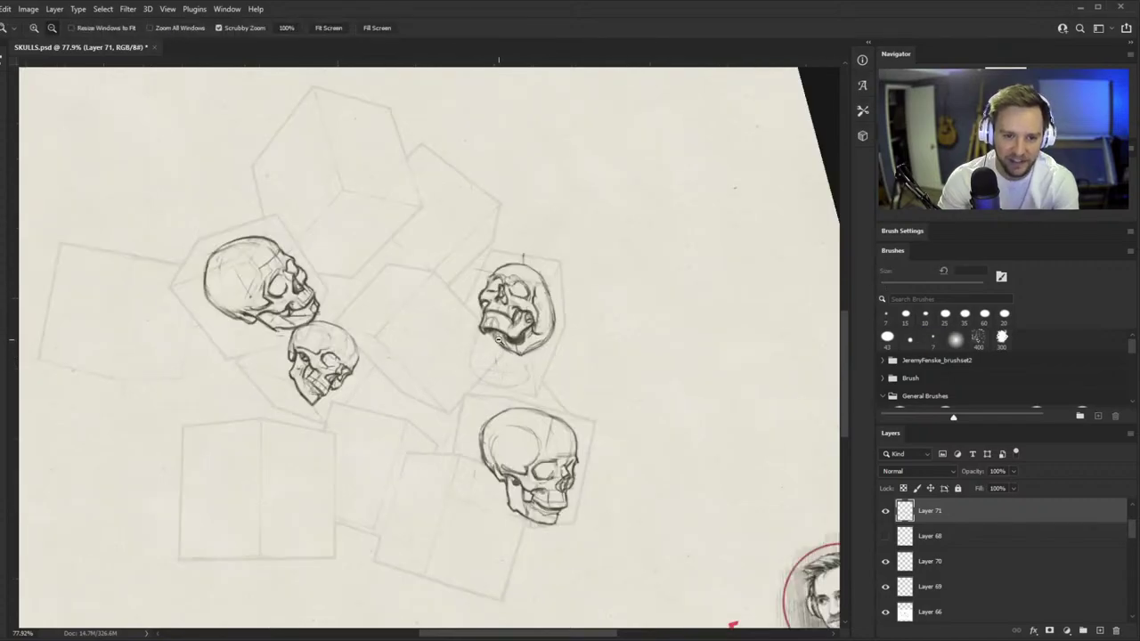
mouse_move(510, 413)
left_mouse_down()
mouse_move(481, 411)
mouse_move(517, 410)
left_mouse_up()
key("r")
left_click_drag(606, 366, 593, 412)
key("z")
left_click_drag(435, 412, 451, 410)
key("b")
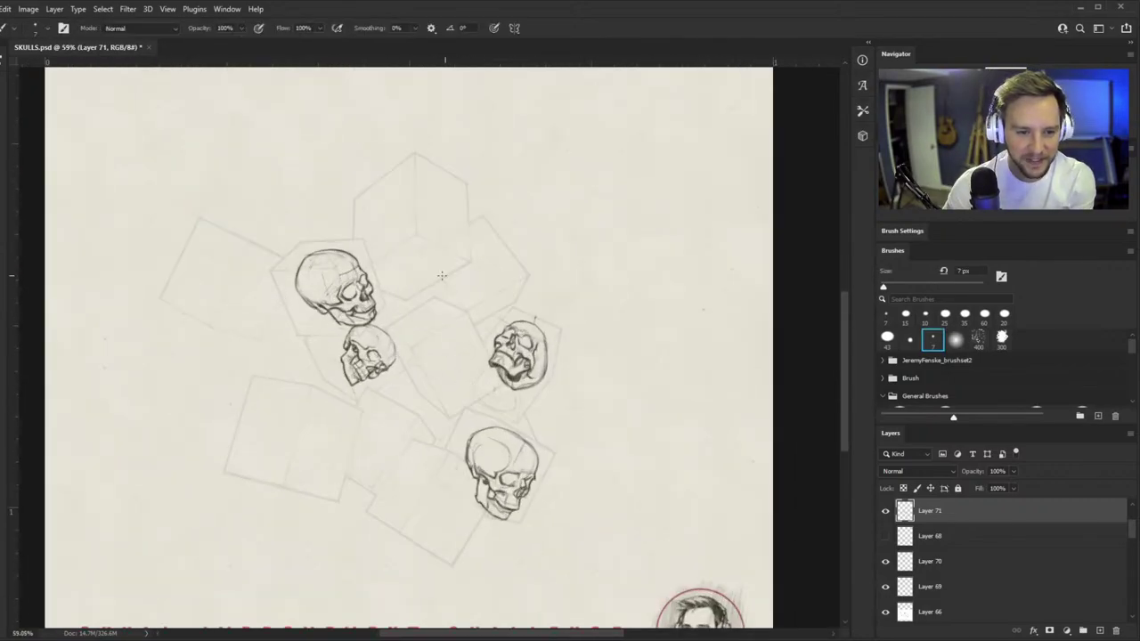
key("z")
left_click_drag(408, 203, 380, 206)
key("b")
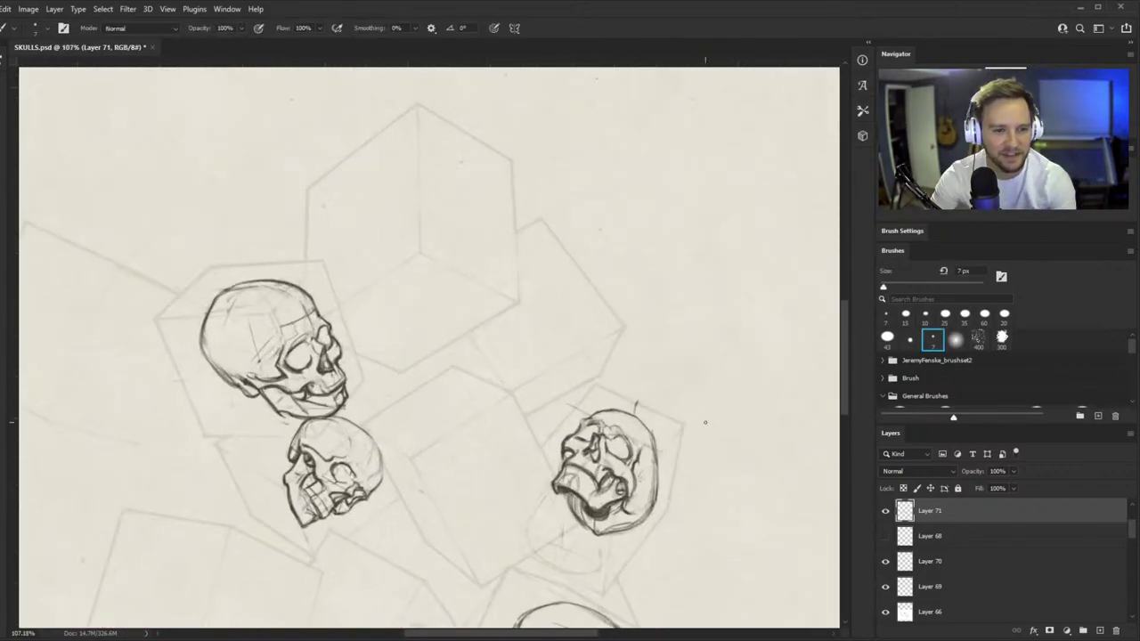
left_click(888, 514)
left_click(887, 514)
- Erase the leftover guide ticks above the low-angle skull's cranium and beside its brow
key("z")
left_click_drag(522, 330, 514, 374)
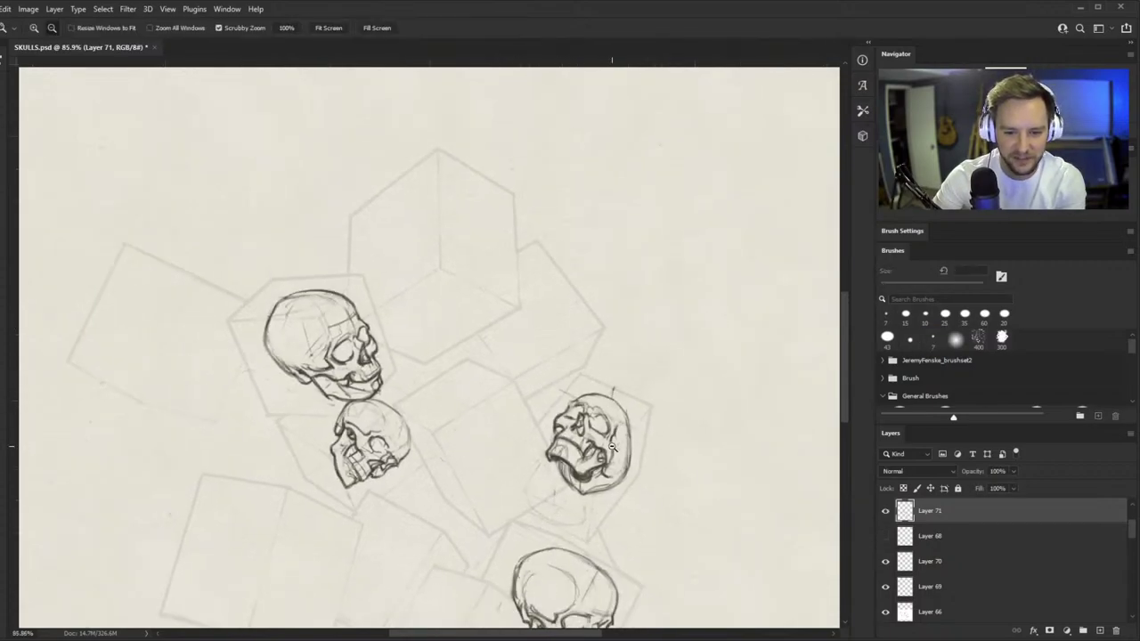
left_click_drag(611, 446, 648, 401)
key("e")
key("e")
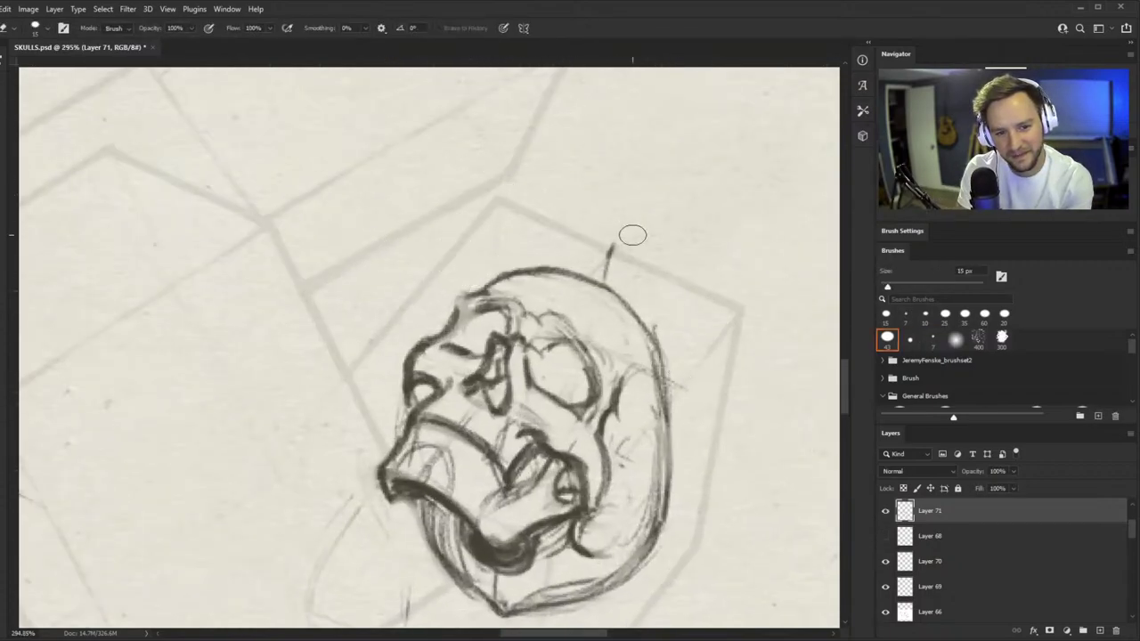
left_click_drag(610, 274, 619, 239)
- Clean the outer edge of the low-angle skull's cranium contour from the brow over the top of the head
key("r")
left_click_drag(743, 348, 723, 237)
key("z")
left_click_drag(558, 215, 593, 186)
key("e")
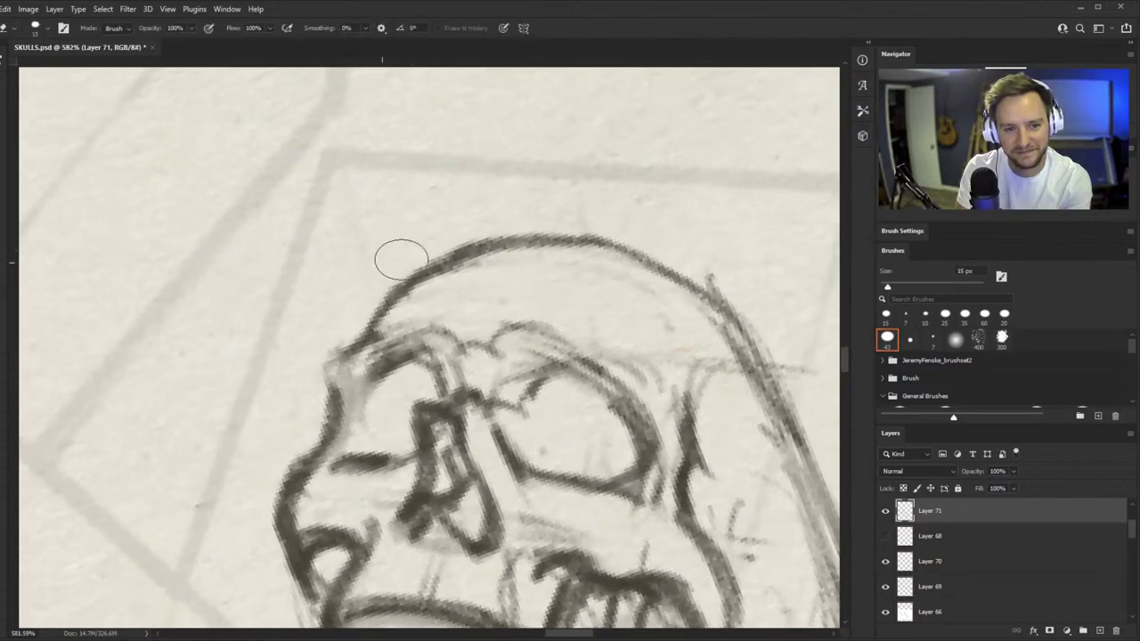
left_click_drag(400, 259, 524, 243)
key("z")
mouse_move(468, 282)
left_mouse_down()
mouse_move(312, 392)
mouse_move(535, 220)
left_mouse_up()
key("e")
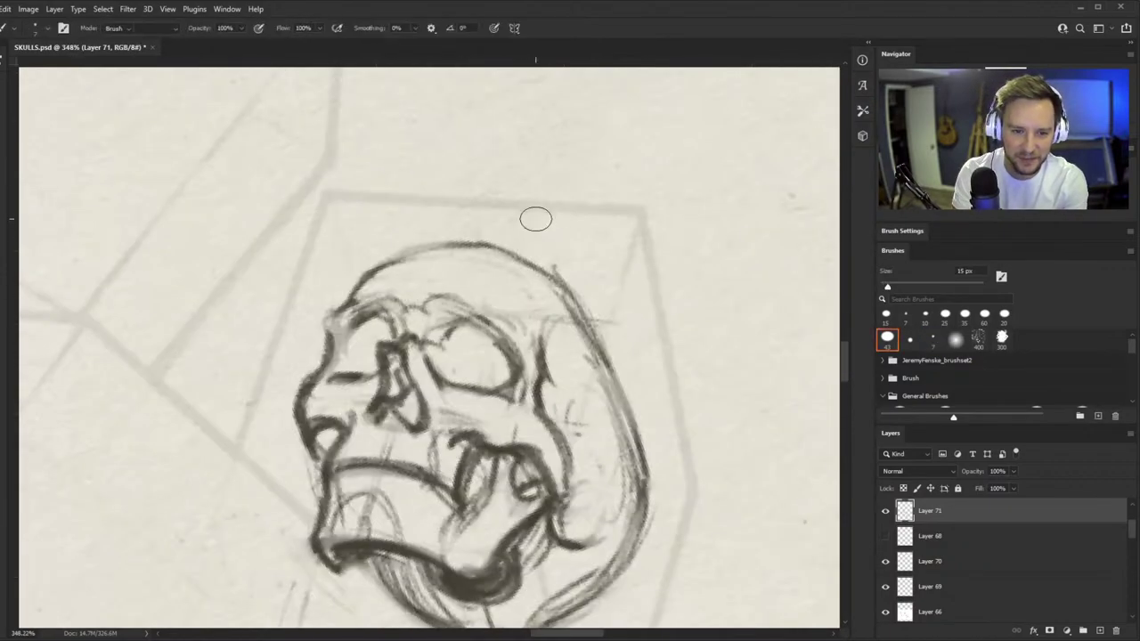
- Look over the whole page of drawn skulls and empty perspective boxes
key("b")
key("z")
key("r")
mouse_move(542, 268)
left_mouse_down()
mouse_move(492, 334)
mouse_move(499, 395)
mouse_move(508, 355)
left_mouse_up()
key("Escape")
key("b")
key("z")
key("b")
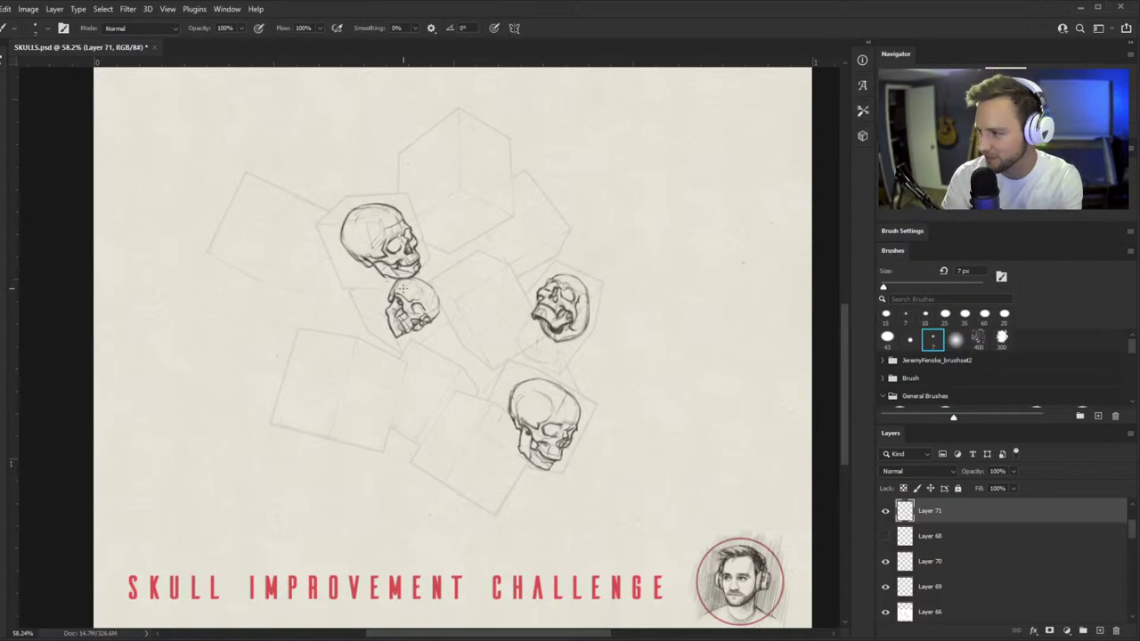
key("z")
left_click_drag(499, 267, 577, 278)
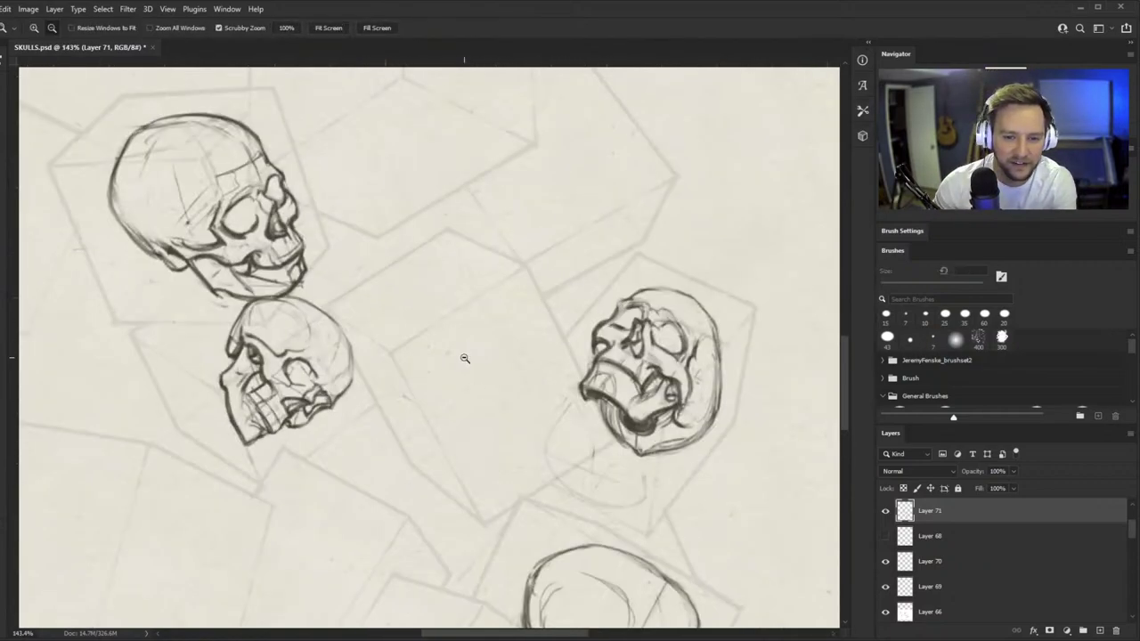
mouse_move(465, 358)
left_mouse_down()
mouse_move(395, 448)
mouse_move(472, 425)
left_mouse_up()
key("b")
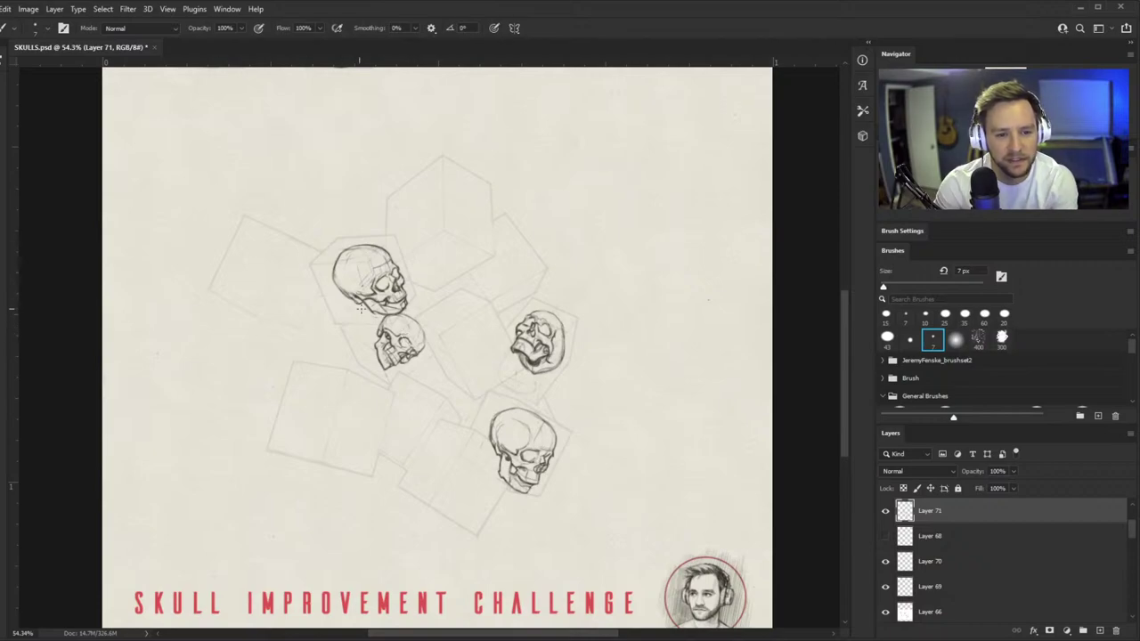
- Mark the middle of the uppermost box's upper-right edge and draw the box's centre-plane guide lines from it
key("z")
left_click_drag(451, 195, 527, 143)
key("z")
key("z")
left_click_drag(483, 242, 461, 265)
left_click_drag(500, 190, 517, 181)
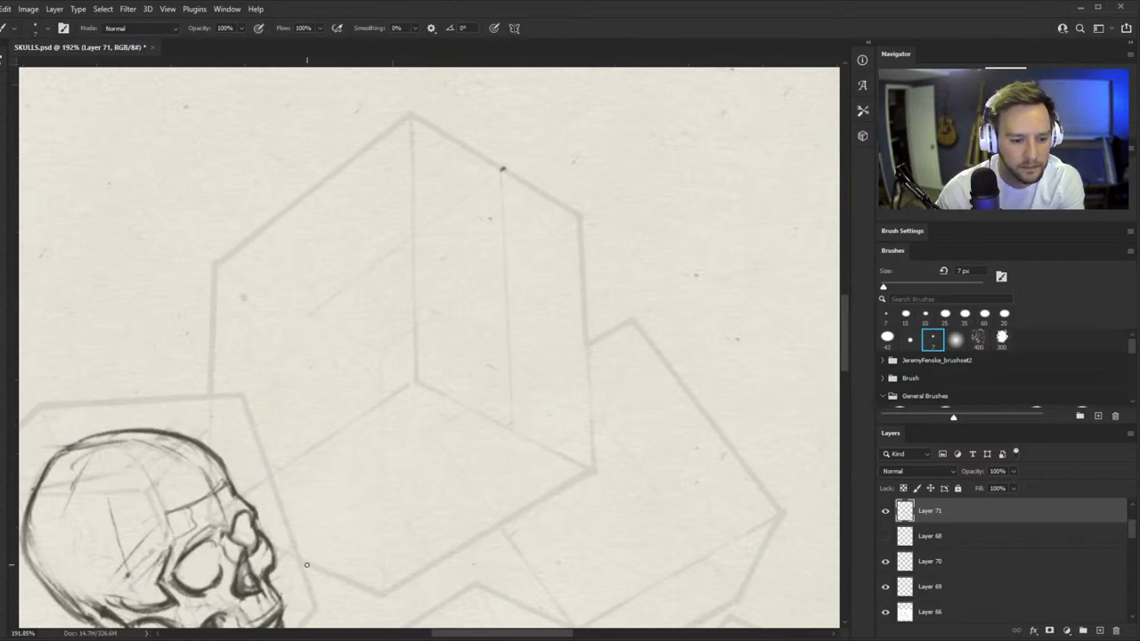
left_click_drag(307, 564, 307, 314)
key("z")
left_click_drag(446, 377, 420, 402)
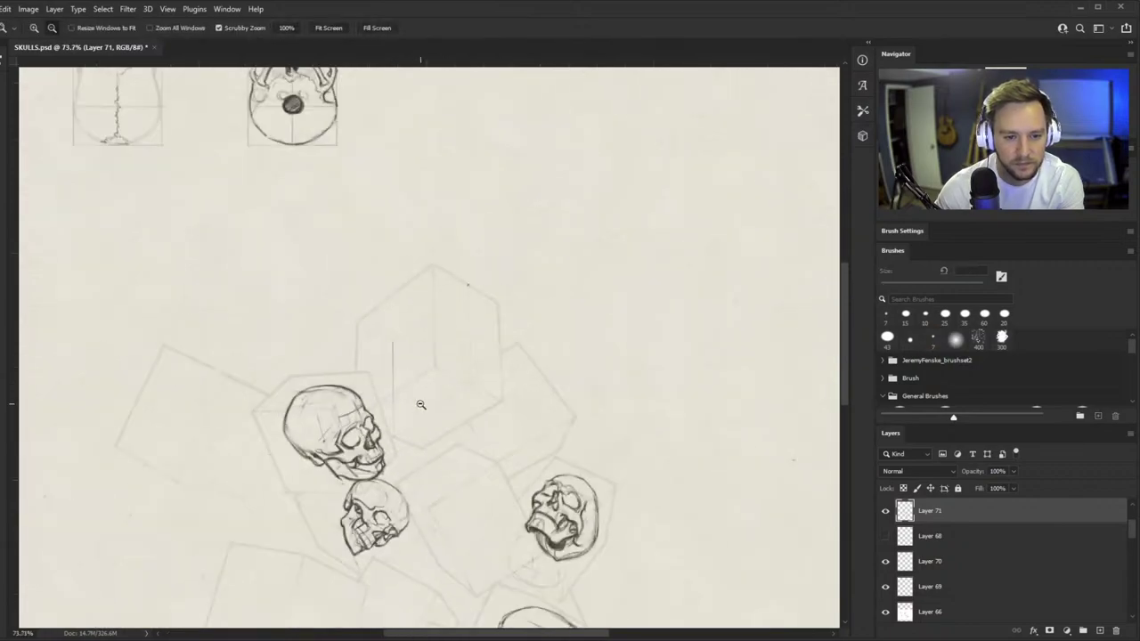
- Draw the new skull's curved cranium profile along the uppermost box's centre plane, with a short dark stroke on its upper part
left_click_drag(440, 321, 472, 295)
left_click_drag(357, 304, 402, 273)
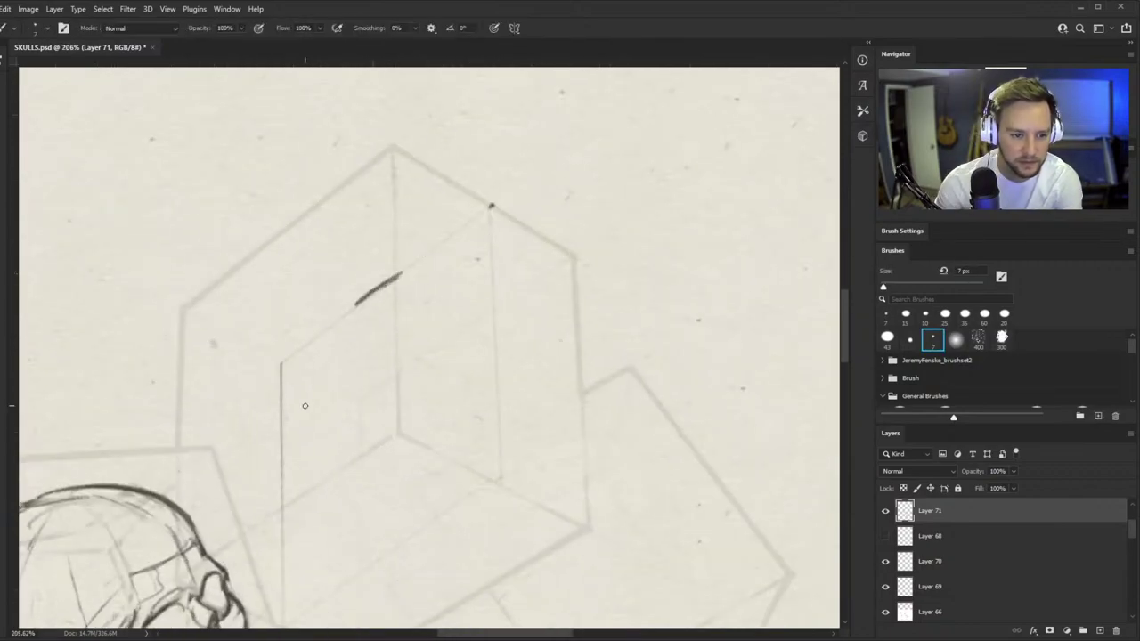
mouse_move(394, 352)
left_mouse_down()
mouse_move(340, 422)
mouse_move(419, 392)
left_mouse_up()
key("z")
mouse_move(302, 404)
left_mouse_down()
mouse_move(313, 424)
mouse_move(401, 191)
left_mouse_up()
key("ctrl+z")
mouse_move(310, 402)
left_mouse_down()
mouse_move(402, 190)
mouse_move(467, 149)
mouse_move(547, 189)
left_mouse_up()
- Sketch a brow guide line across the front face of the uppermost box, crossing the top of the profile curve
key("r")
mouse_move(730, 264)
left_mouse_down()
mouse_move(722, 229)
mouse_move(490, 122)
left_mouse_up()
key("z")
left_click_drag(366, 157, 398, 152)
left_click_drag(188, 285, 527, 100)
left_click_drag(295, 211, 191, 265)
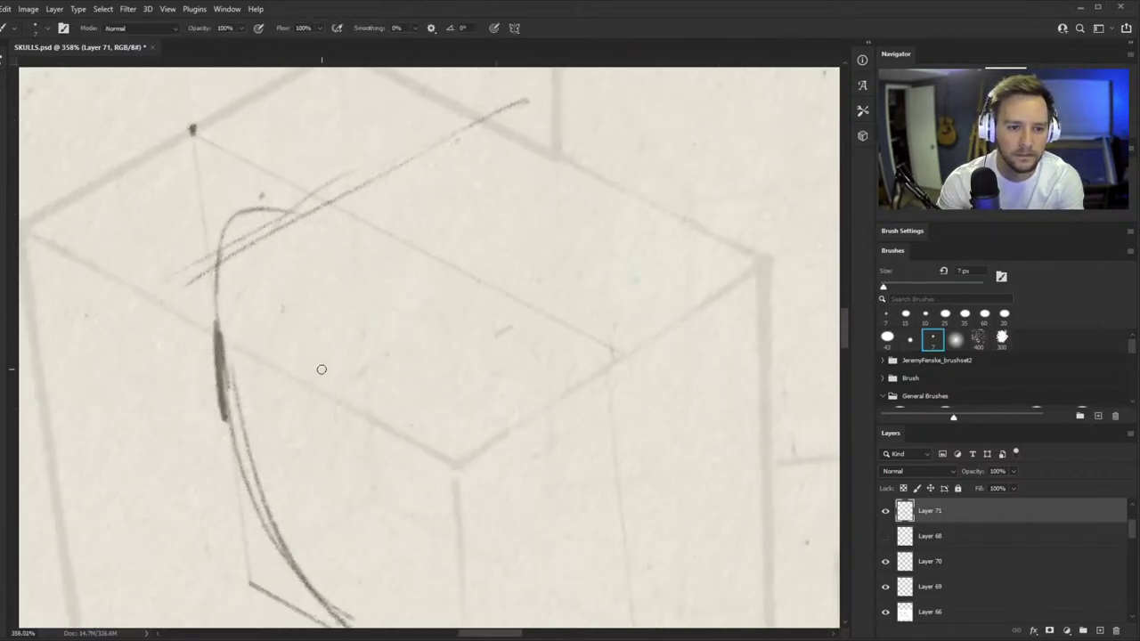
- Draw a second guide line for the nose base across the front face, below the brow line
left_click_drag(294, 378, 634, 183)
left_click_drag(455, 267, 306, 359)
key("r")
mouse_move(486, 299)
left_mouse_down()
mouse_move(503, 339)
mouse_move(387, 443)
mouse_move(398, 437)
left_mouse_up()
key("z")
scroll(516, 307, "up", 4)
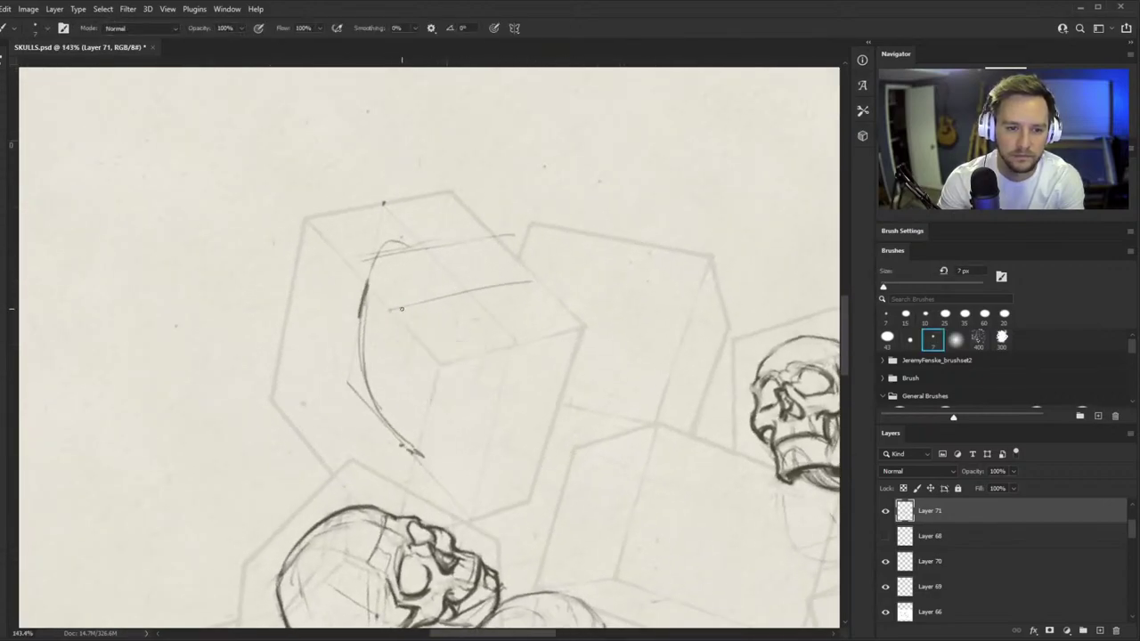
- Trim the brow line's far end, redraw the line to the box's edge and add a dark brow arc over it
key("e")
left_click_drag(431, 249, 514, 228)
key("b")
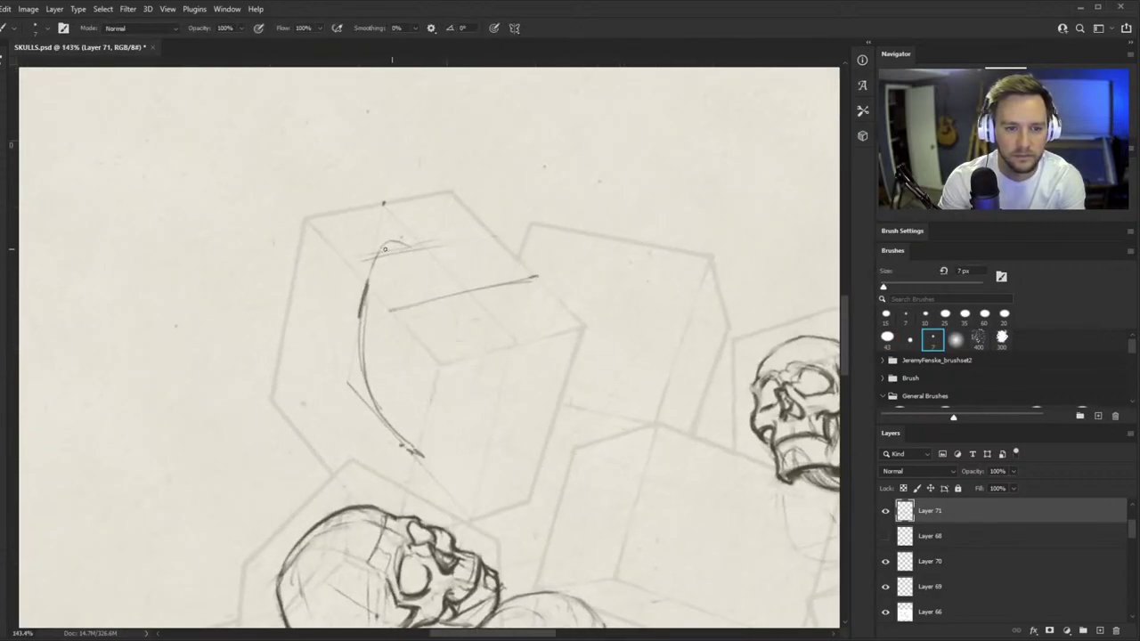
left_click_drag(357, 260, 493, 231)
scroll(428, 254, "up", 6)
mouse_move(316, 269)
left_mouse_down()
mouse_move(338, 253)
mouse_move(539, 213)
left_mouse_up()
mouse_move(376, 250)
left_mouse_down()
mouse_move(533, 215)
mouse_move(309, 283)
left_mouse_up()
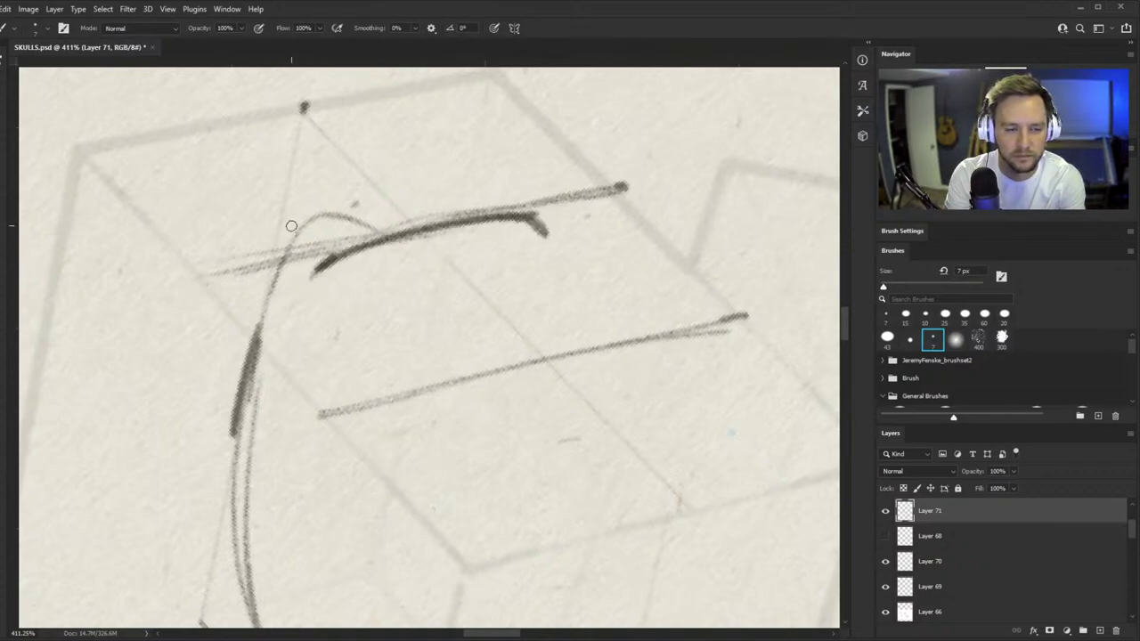
- Sketch the arched brow ridge contour above the dark brow arc and join it to the arc's far end
left_click_drag(250, 245, 450, 190)
mouse_move(254, 229)
left_mouse_down()
mouse_move(438, 186)
mouse_move(501, 190)
left_mouse_up()
left_click_drag(373, 187, 534, 207)
left_click_drag(443, 179, 539, 207)
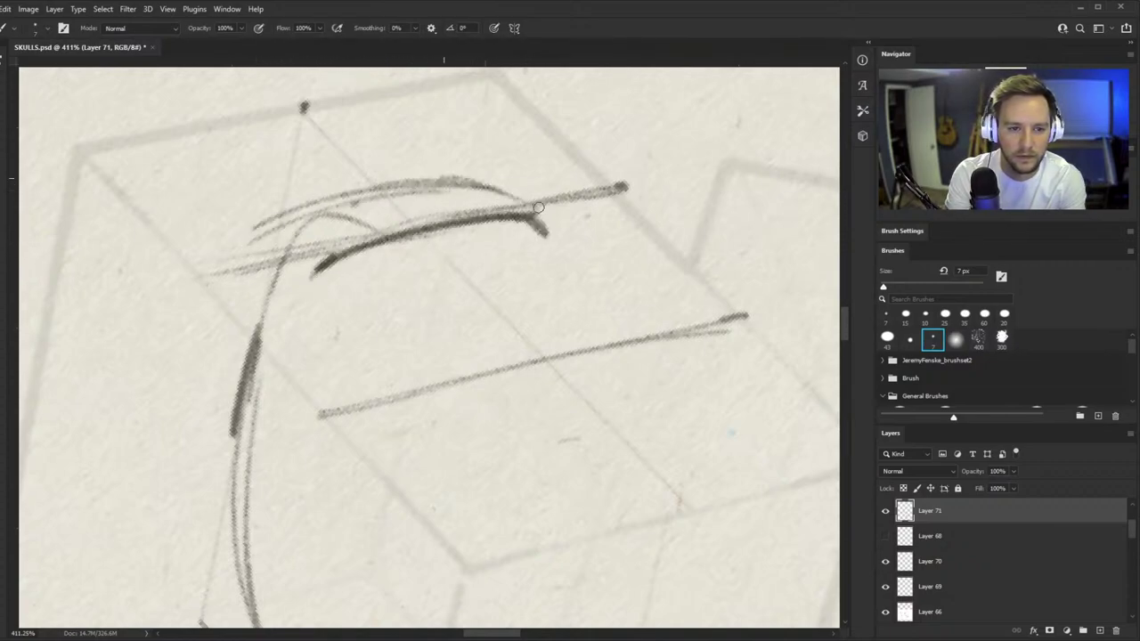
left_click_drag(399, 184, 541, 209)
- Add short hatching curves between the brow ridge contour and the dark brow arc
left_click_drag(265, 229, 311, 244)
left_click_drag(264, 226, 377, 237)
left_click_drag(413, 181, 482, 217)
left_click_drag(447, 183, 524, 212)
- Draw the nose bridge curve under the brow and the teardrop nasal opening reaching the nose-base line
mouse_move(403, 281)
left_mouse_down()
mouse_move(334, 278)
mouse_move(383, 258)
mouse_move(456, 263)
mouse_move(425, 332)
left_mouse_up()
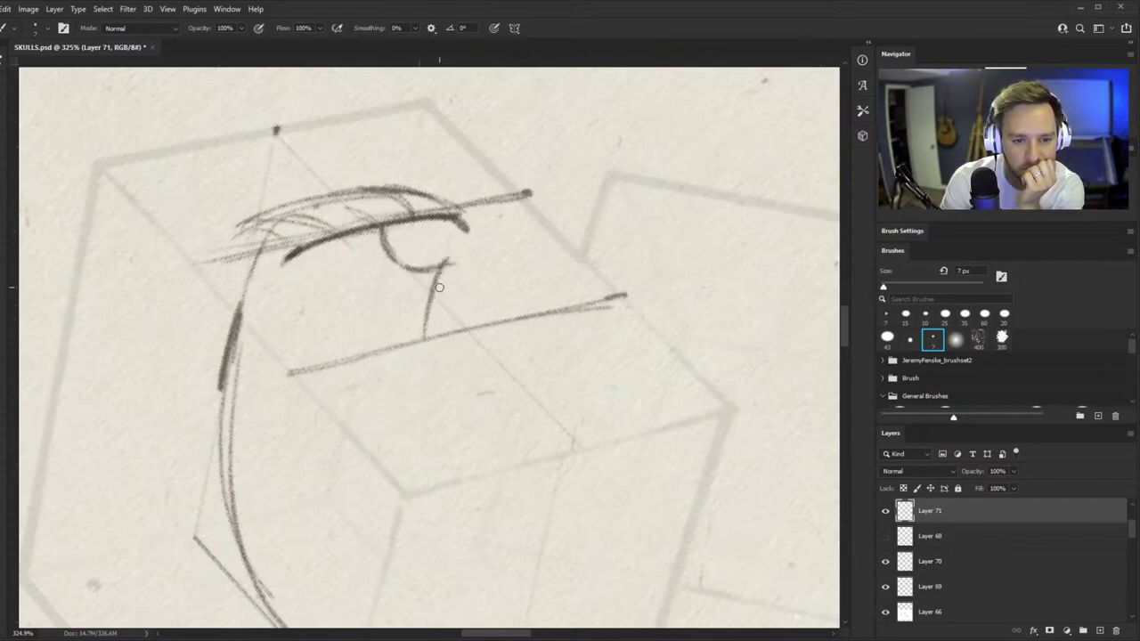
left_click_drag(444, 280, 429, 335)
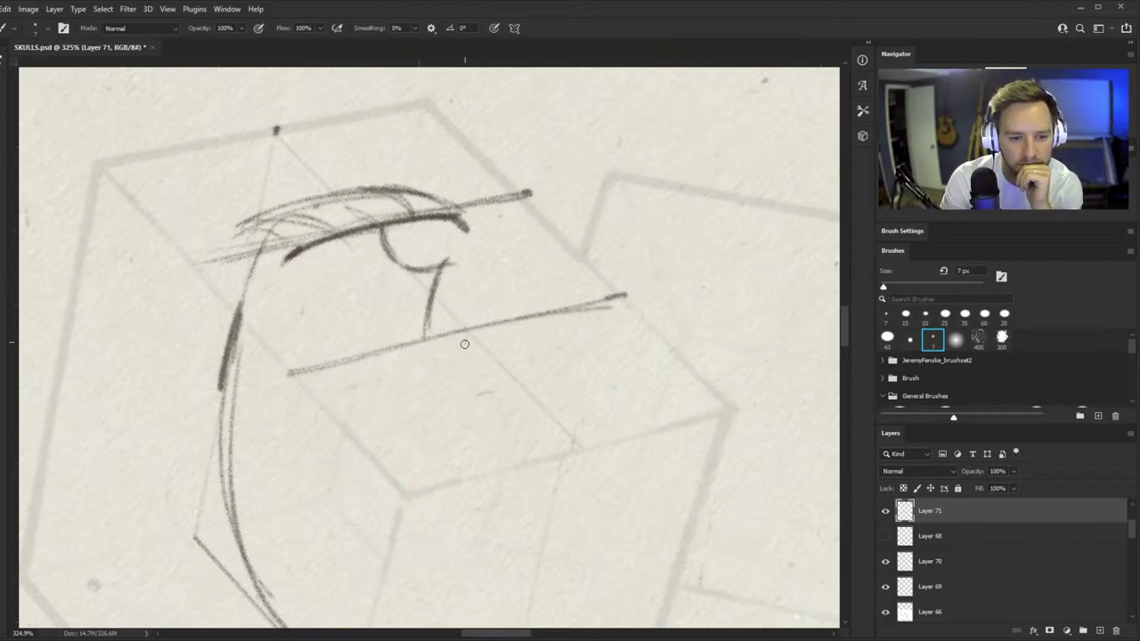
mouse_move(427, 334)
left_mouse_down()
mouse_move(449, 353)
mouse_move(481, 327)
left_mouse_up()
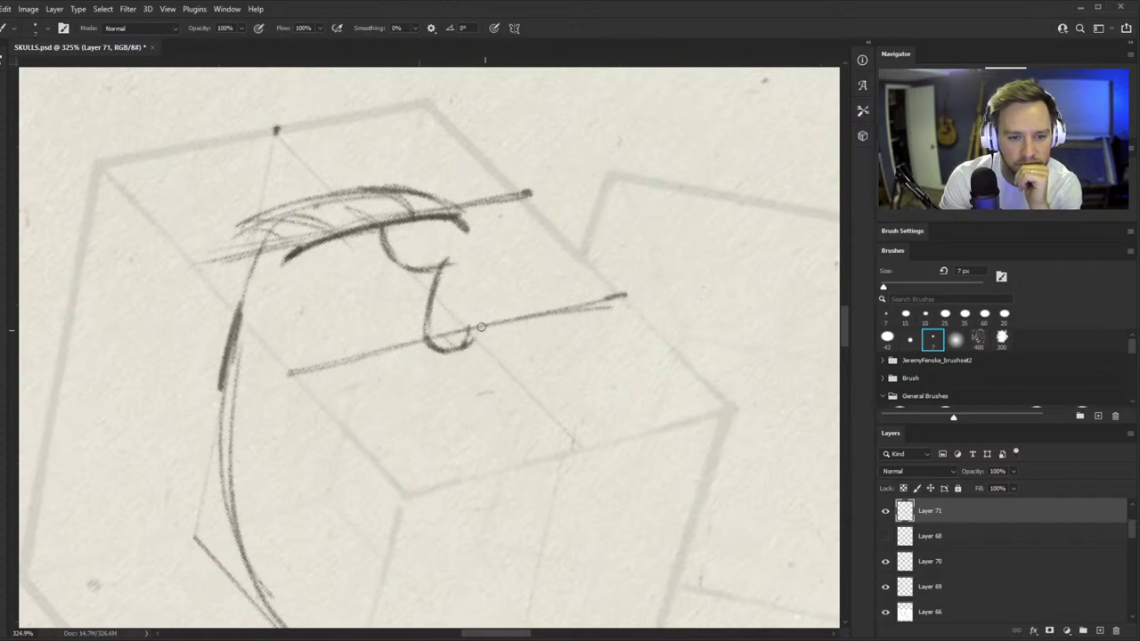
left_click_drag(448, 264, 486, 330)
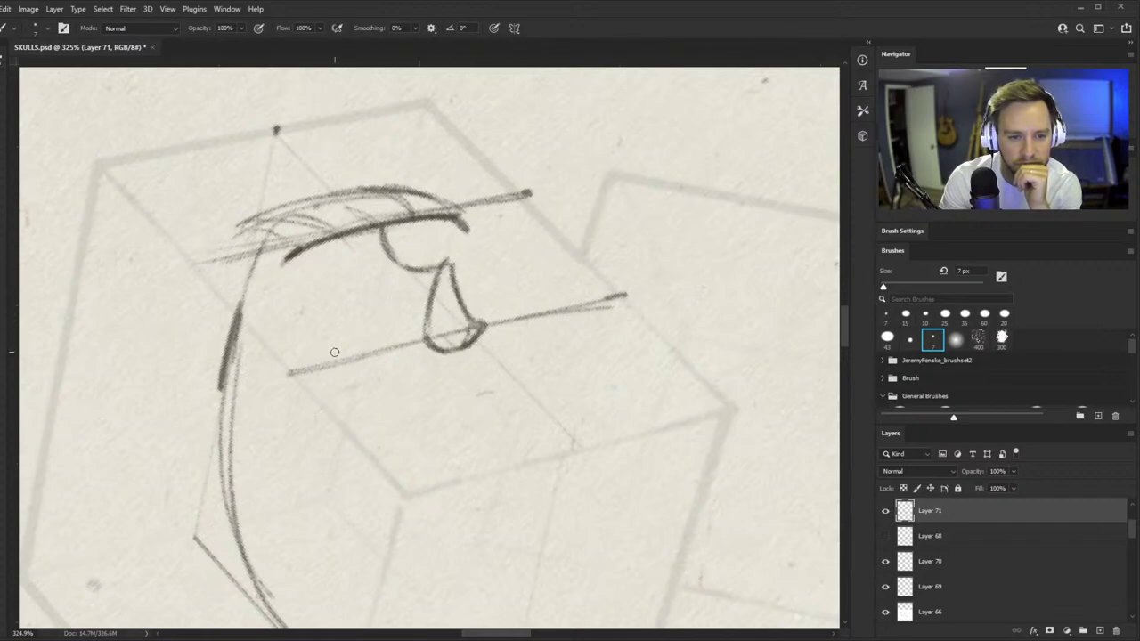
- Sketch short cheekbone curves on both sides of the nasal opening, just above the nose-base line
left_click_drag(303, 356, 401, 310)
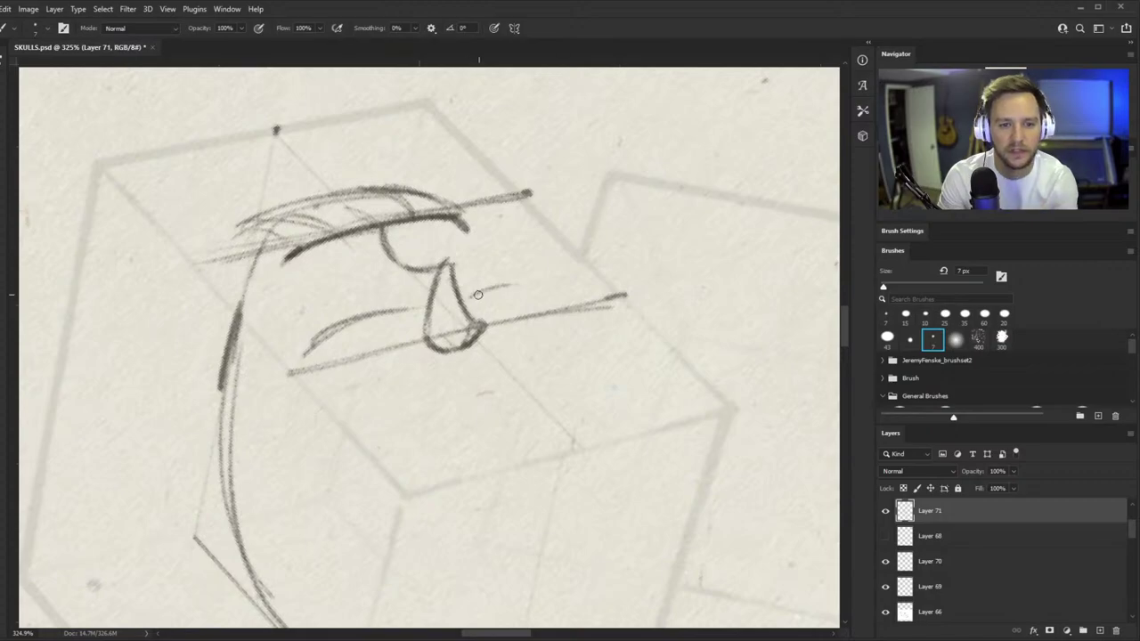
left_click_drag(478, 295, 535, 288)
mouse_move(431, 279)
left_mouse_down()
mouse_move(371, 351)
mouse_move(277, 366)
left_mouse_up()
left_click_drag(576, 289, 588, 356)
left_click_drag(516, 294, 442, 349)
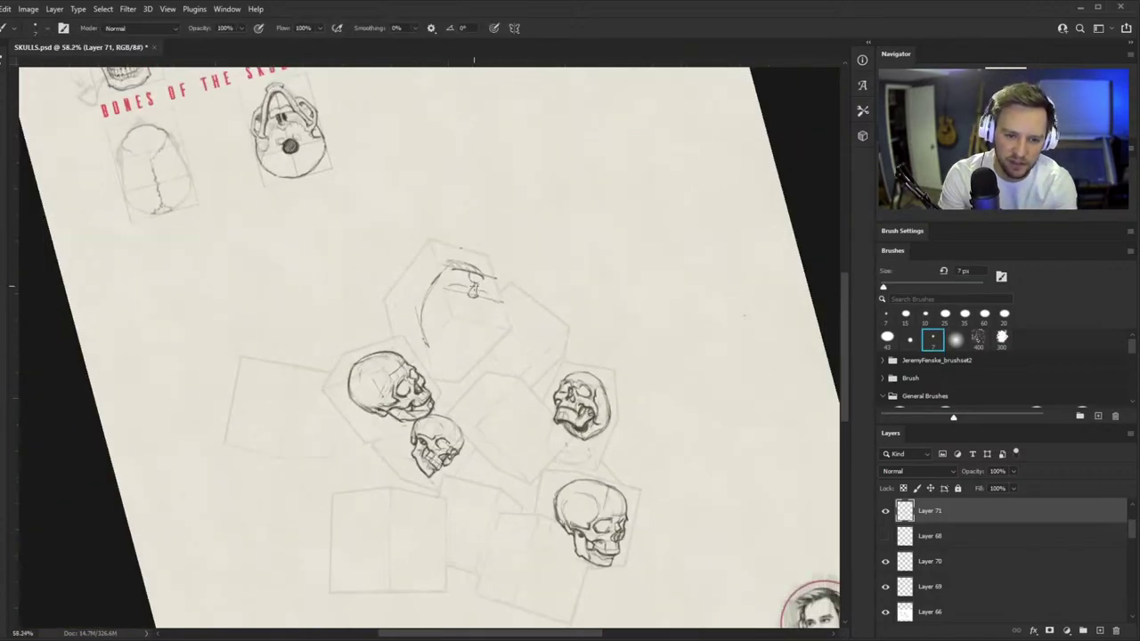
- Sketch the outer side contour of the cranium from the brow ridge's peak back and down to the rear of the head
left_click_drag(474, 287, 583, 269)
left_click_drag(430, 237, 380, 301)
key("b")
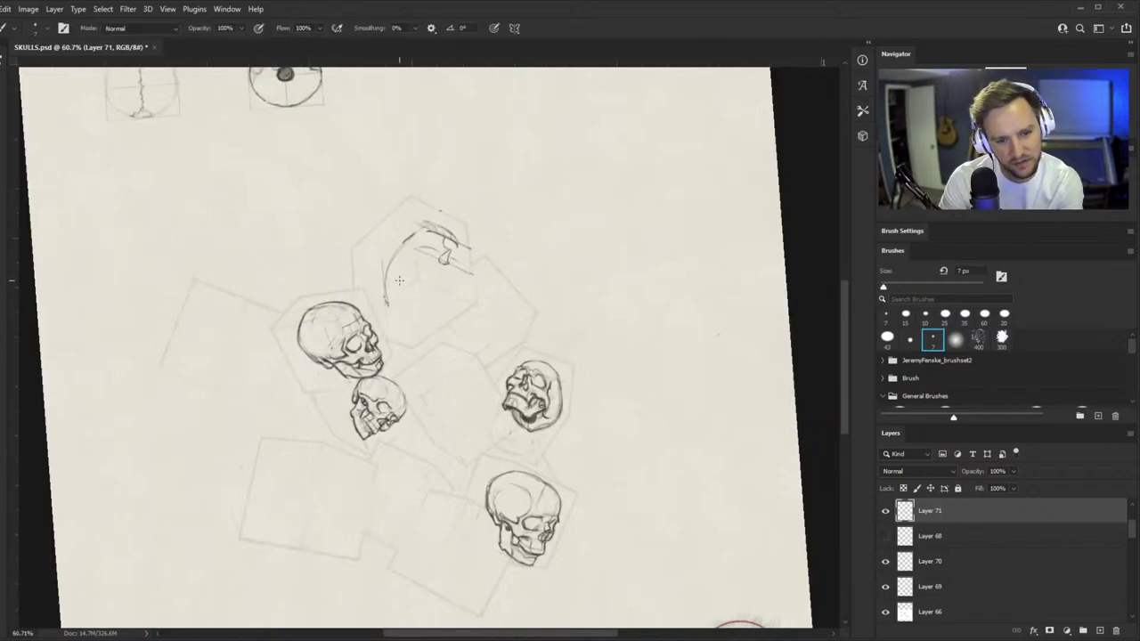
left_click_drag(432, 245, 536, 210)
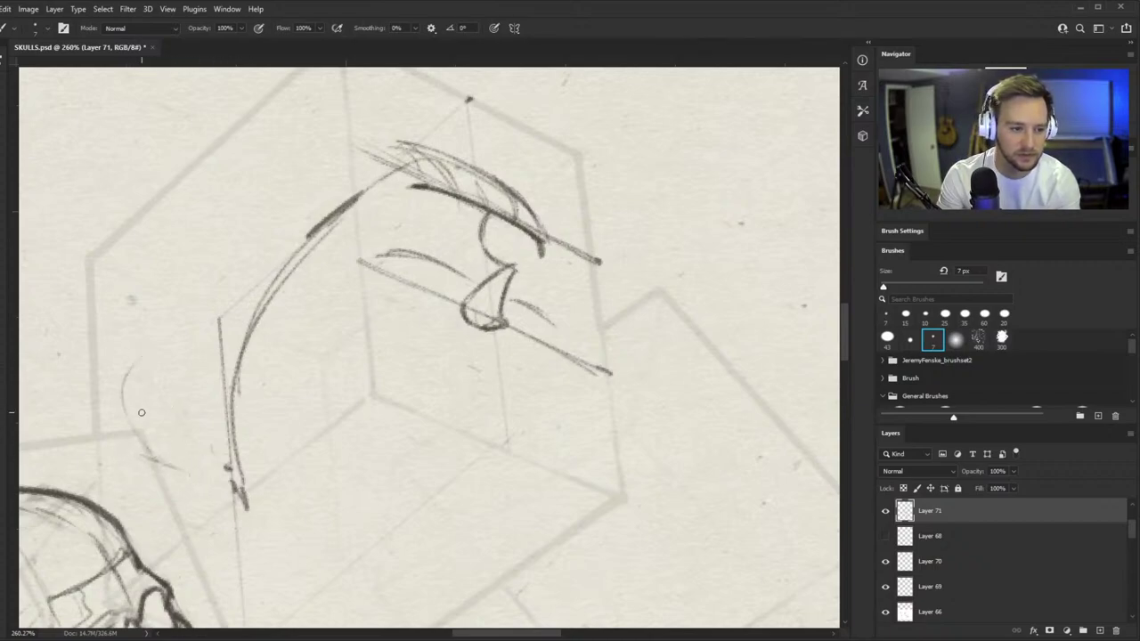
left_click_drag(141, 413, 240, 282)
left_click_drag(149, 345, 382, 179)
mouse_move(214, 277)
left_mouse_down()
mouse_move(419, 177)
mouse_move(170, 424)
mouse_move(187, 309)
left_mouse_up()
left_click_drag(148, 374, 382, 166)
left_click_drag(200, 265, 410, 141)
mouse_move(409, 141)
left_mouse_down()
mouse_move(205, 307)
mouse_move(195, 374)
left_mouse_up()
- Erase the rough outer strokes at the rear of the cranium with an enlarged eraser and redraw the back curve
key("e")
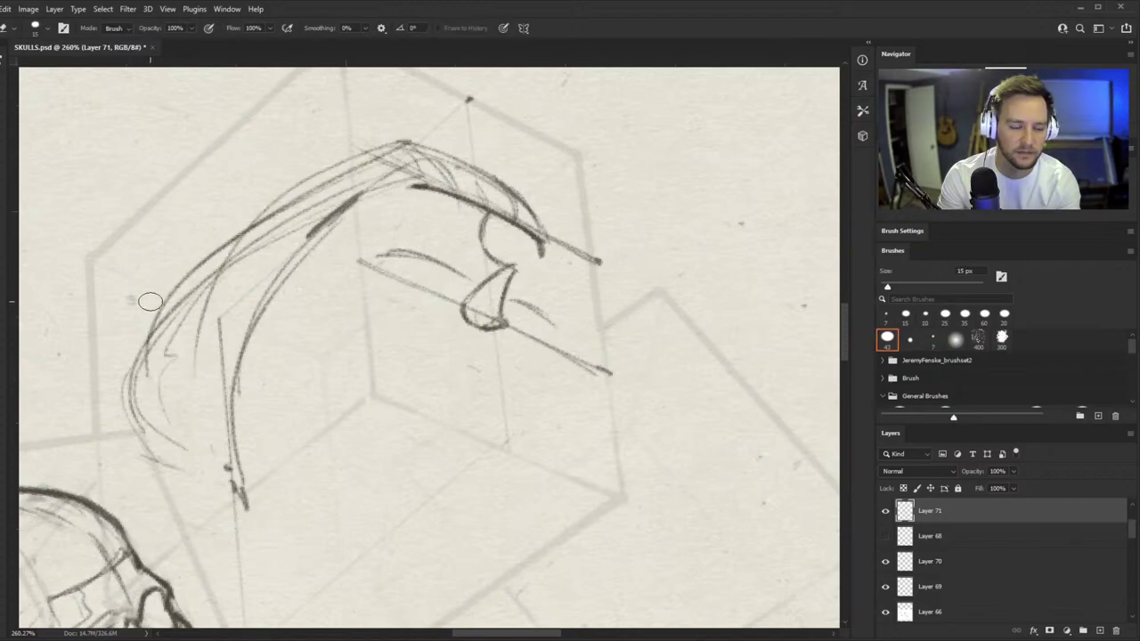
left_click_drag(184, 265, 148, 323)
key("bracketright")
key("bracketright")
key("bracketright")
key("bracketright")
key("bracketright")
key("bracketright")
key("bracketright")
mouse_move(161, 285)
left_mouse_down()
mouse_move(140, 369)
mouse_move(156, 307)
mouse_move(163, 386)
mouse_move(161, 350)
mouse_move(184, 437)
left_mouse_up()
key("b")
mouse_move(167, 319)
left_mouse_down()
mouse_move(192, 423)
mouse_move(211, 447)
left_mouse_up()
- Draw the long curve along the cranium's underside and an arched chin curve below the nose
left_click_drag(335, 308, 294, 312)
left_click_drag(232, 404, 424, 461)
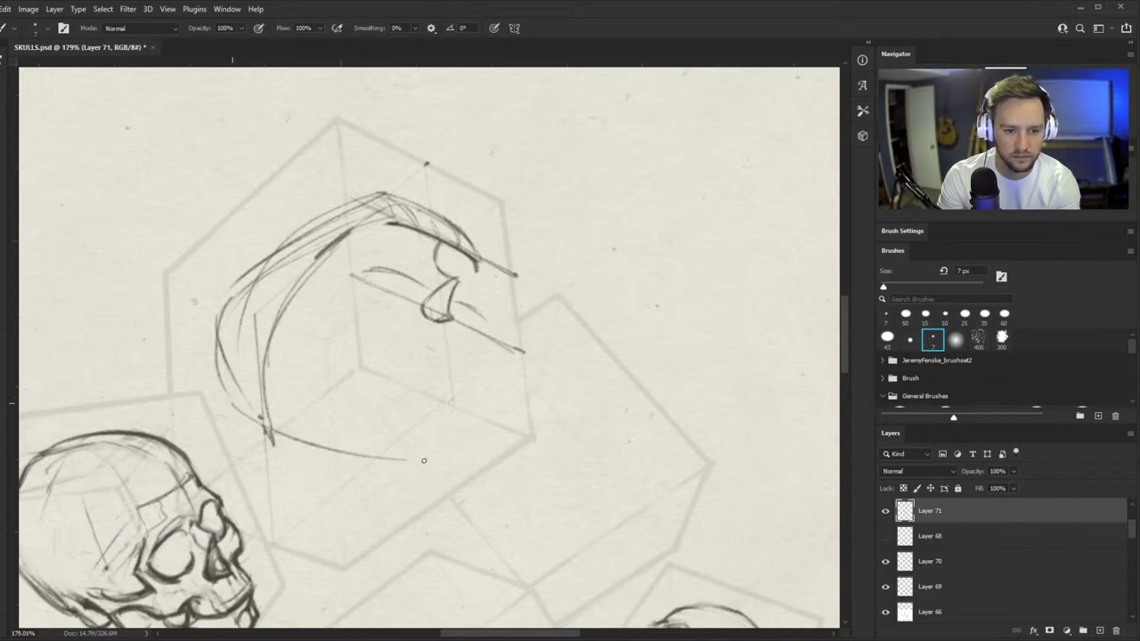
mouse_move(400, 410)
left_mouse_down()
mouse_move(465, 423)
mouse_move(458, 439)
left_mouse_up()
mouse_move(381, 416)
left_mouse_down()
mouse_move(469, 431)
mouse_move(454, 443)
left_mouse_up()
- Sketch a short dark mouth line between the nasal opening and the chin curve
scroll(418, 310, "up", 4)
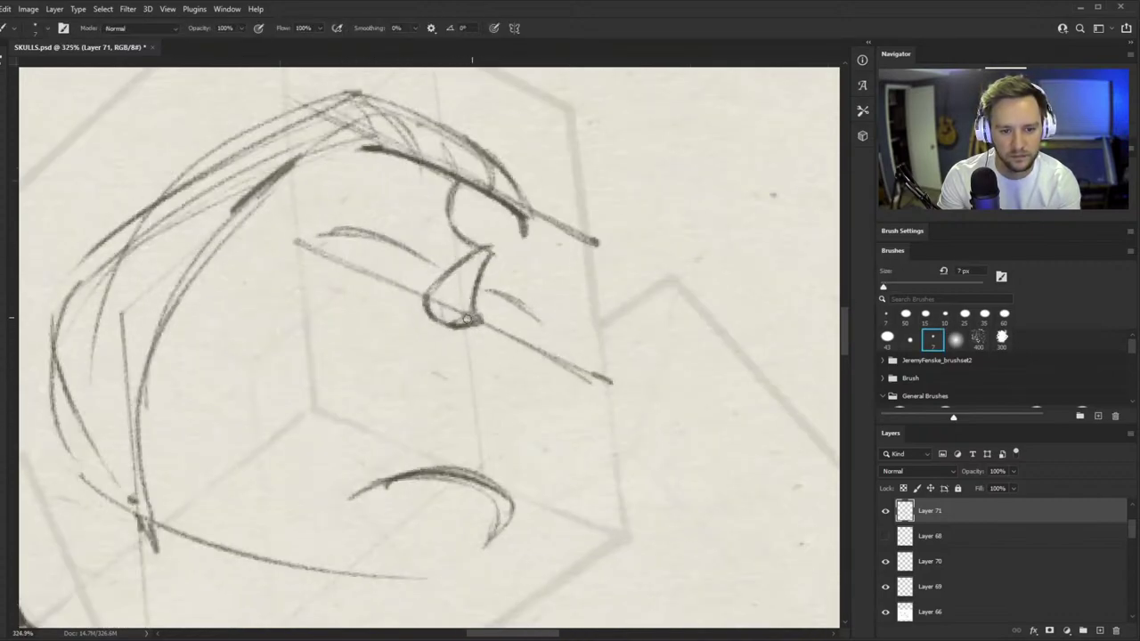
mouse_move(454, 329)
left_mouse_down()
mouse_move(488, 385)
mouse_move(517, 398)
left_mouse_up()
left_click_drag(446, 380, 517, 397)
mouse_move(446, 418)
left_mouse_down()
mouse_move(475, 416)
mouse_move(500, 390)
left_mouse_up()
left_click_drag(417, 375, 536, 350)
left_click_drag(449, 362, 524, 354)
- Draw the jaw's sweeping contour from the inner cranium curve down to the chin curve
mouse_move(406, 283)
left_mouse_down()
mouse_move(444, 316)
mouse_move(452, 305)
left_mouse_up()
left_click_drag(528, 262, 559, 345)
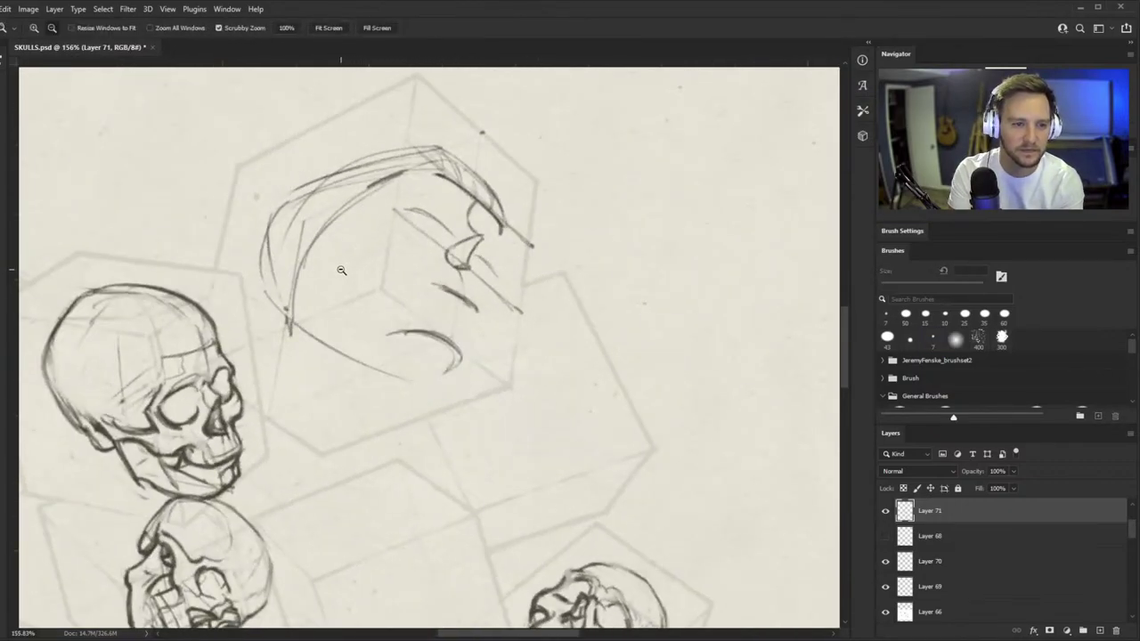
scroll(341, 270, "up", 2)
key("b")
mouse_move(308, 245)
left_mouse_down()
mouse_move(337, 320)
mouse_move(372, 276)
mouse_move(318, 310)
mouse_move(320, 289)
mouse_move(450, 360)
left_mouse_up()
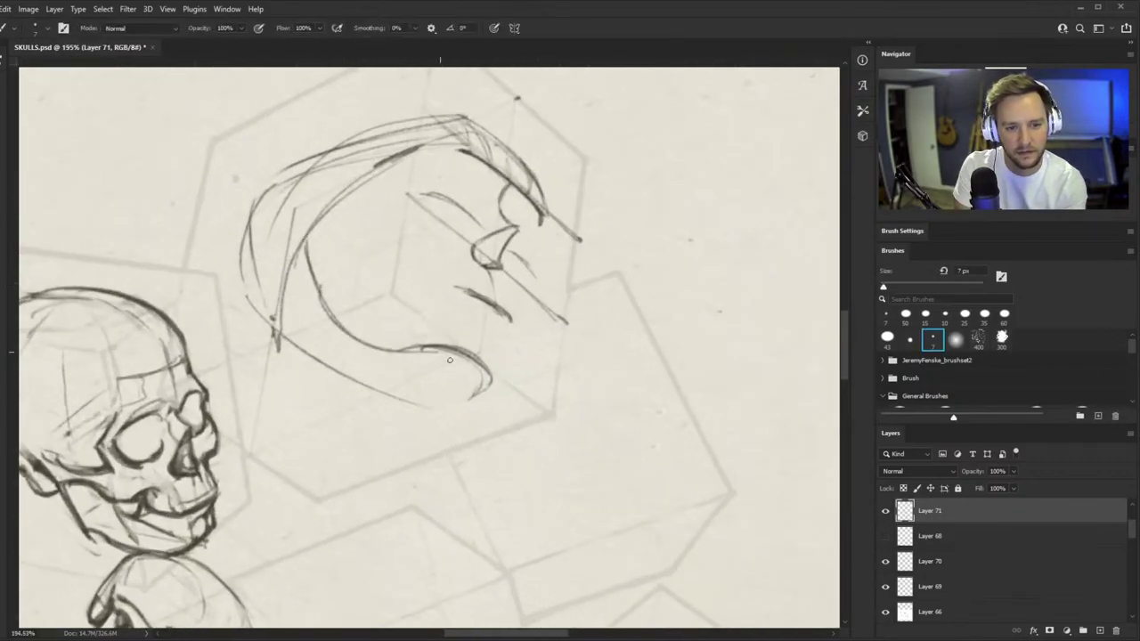
- Add guide lines across the jaw, darken its angular contour, and close the chin into a rounded loop
left_click_drag(331, 319, 463, 362)
left_click_drag(307, 254, 451, 350)
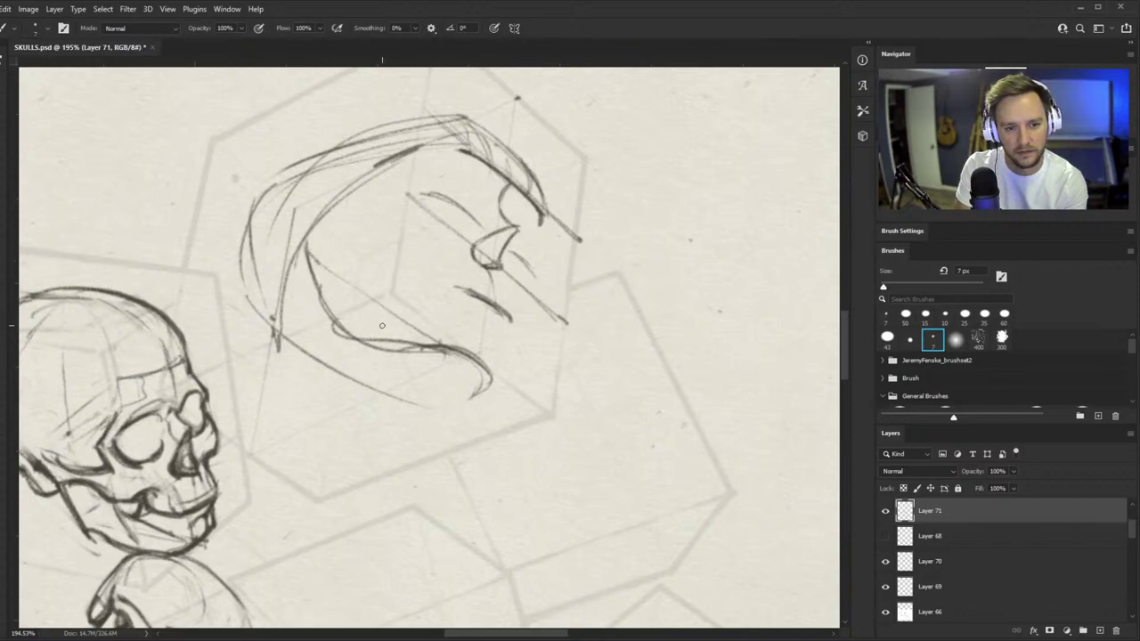
mouse_move(292, 329)
left_mouse_down()
mouse_move(399, 321)
mouse_move(385, 311)
mouse_move(419, 355)
left_mouse_up()
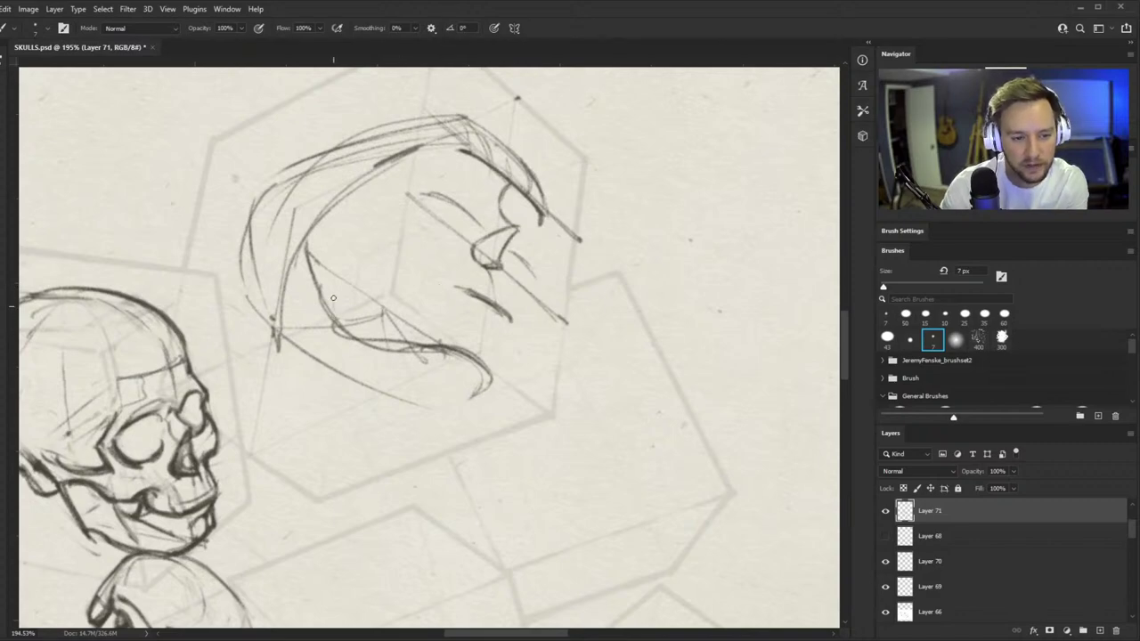
mouse_move(334, 298)
left_mouse_down()
mouse_move(377, 362)
mouse_move(365, 349)
mouse_move(484, 379)
left_mouse_up()
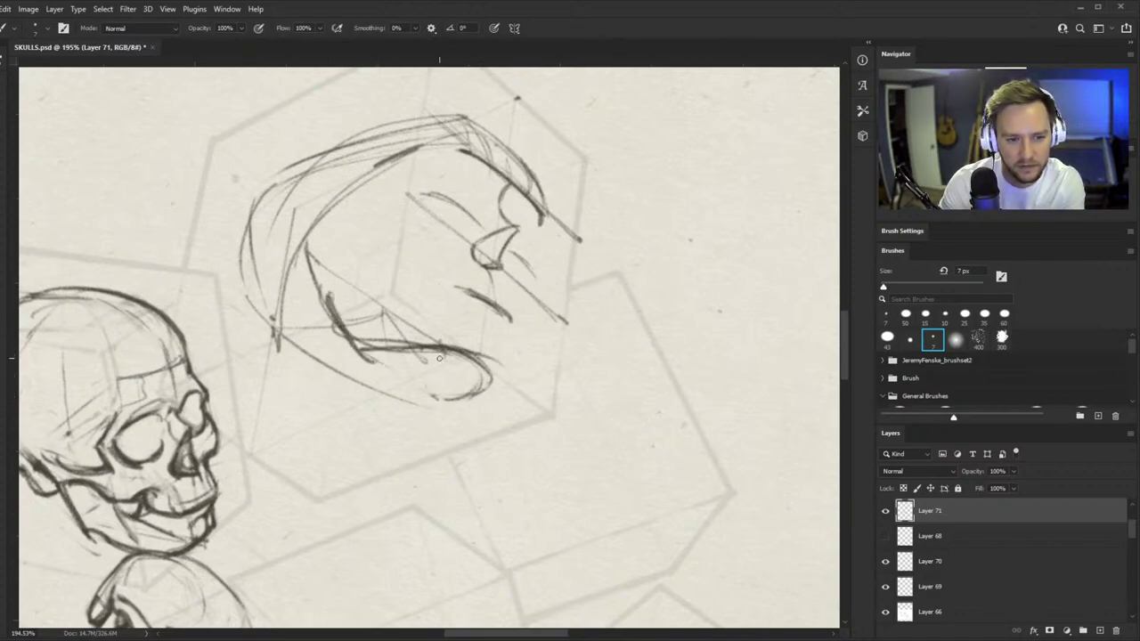
mouse_move(439, 358)
left_mouse_down()
mouse_move(445, 401)
mouse_move(428, 368)
mouse_move(457, 399)
mouse_move(448, 351)
mouse_move(488, 377)
left_mouse_up()
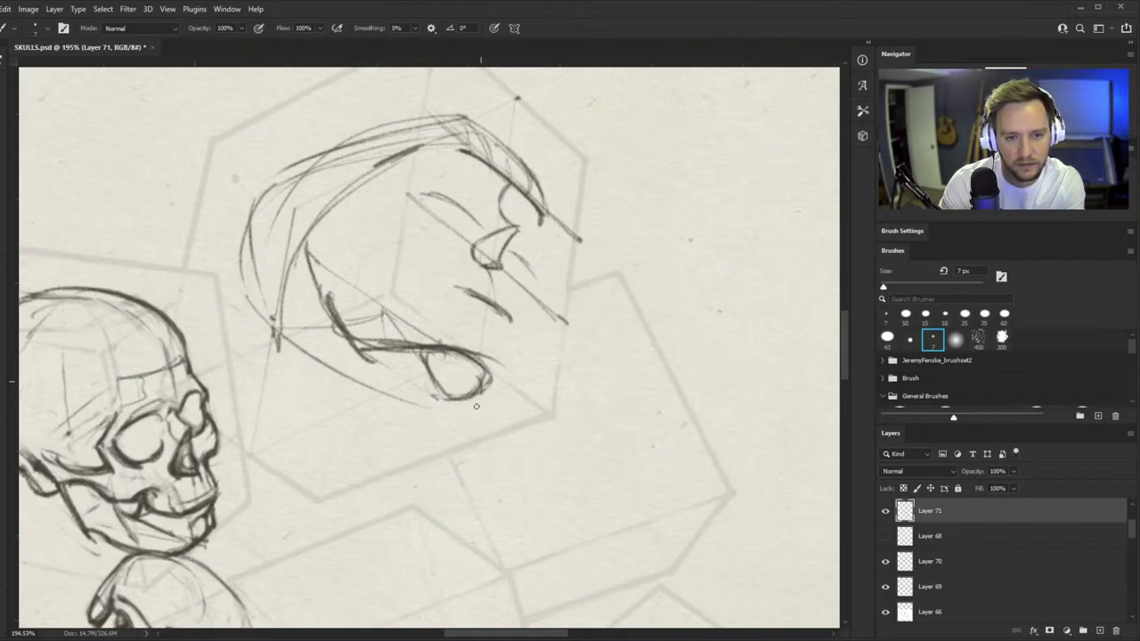
- Sketch a temple line down from the brow and link it to the jaw's rear corner with straight cheek guide lines
mouse_move(418, 247)
left_mouse_down()
mouse_move(439, 243)
mouse_move(392, 227)
left_mouse_up()
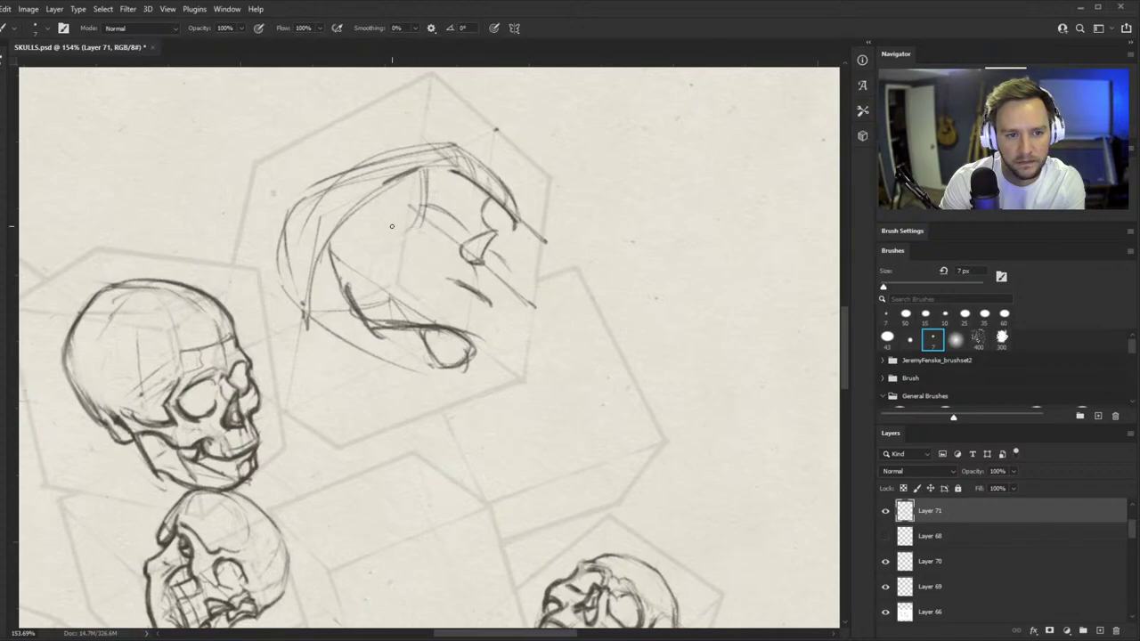
mouse_move(422, 225)
left_mouse_down()
mouse_move(328, 245)
mouse_move(426, 170)
left_mouse_up()
left_click_drag(426, 169, 423, 225)
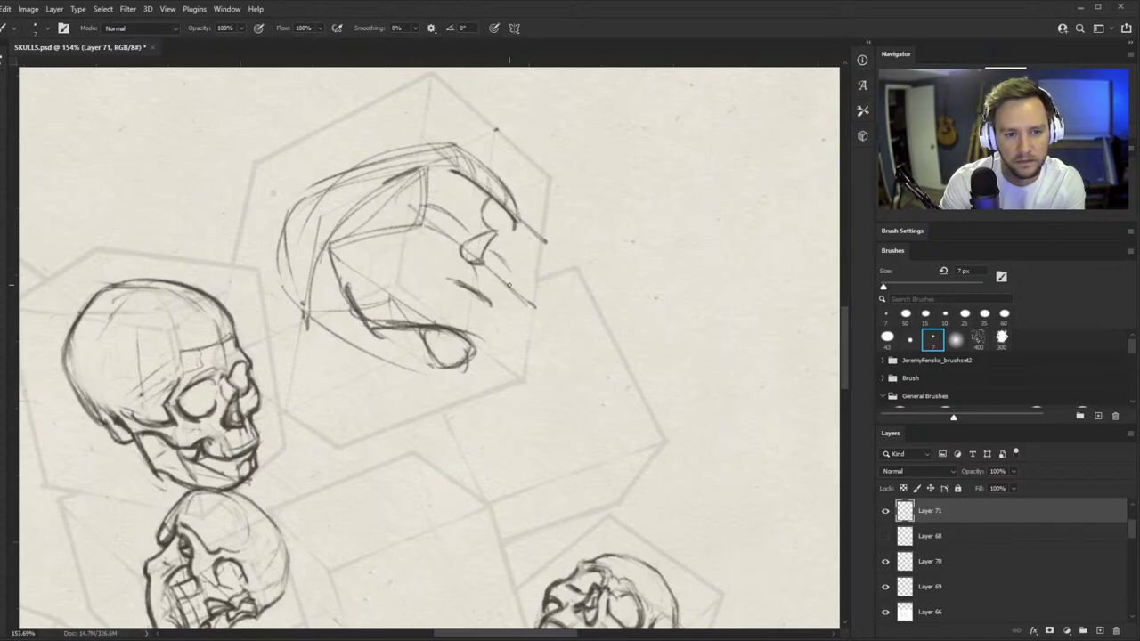
left_click_drag(329, 247, 447, 292)
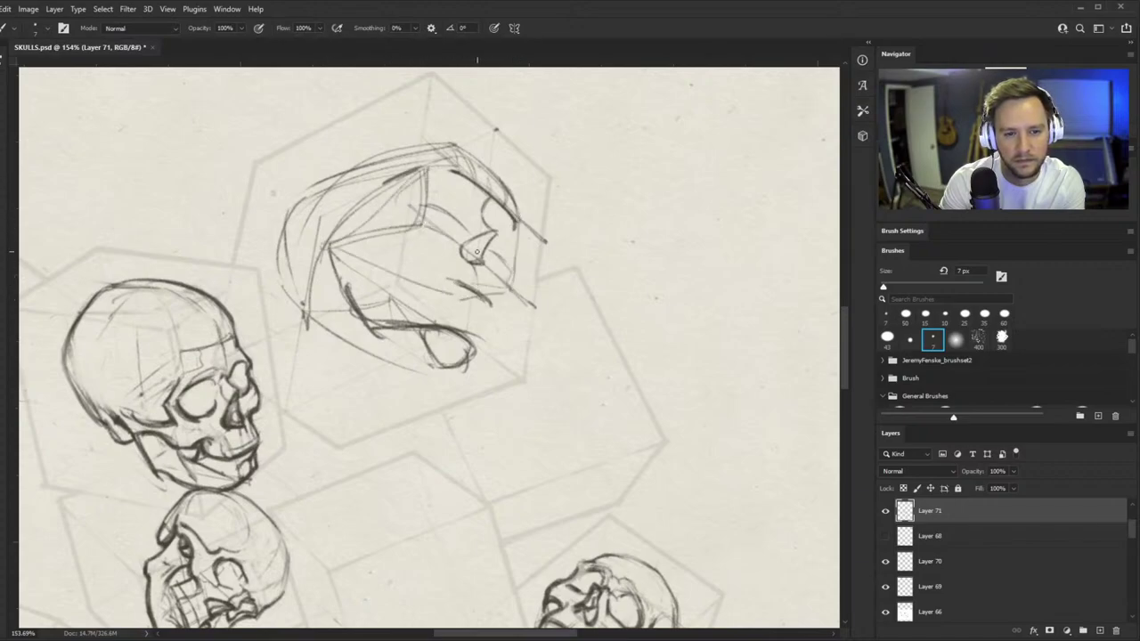
- Extend the mouth line back toward the cheek with angled strokes and rough in the upper jaw's construction lines
scroll(476, 252, "up", 6)
mouse_move(367, 298)
left_mouse_down()
mouse_move(320, 381)
mouse_move(326, 402)
mouse_move(380, 294)
left_mouse_up()
key("ctrl+z")
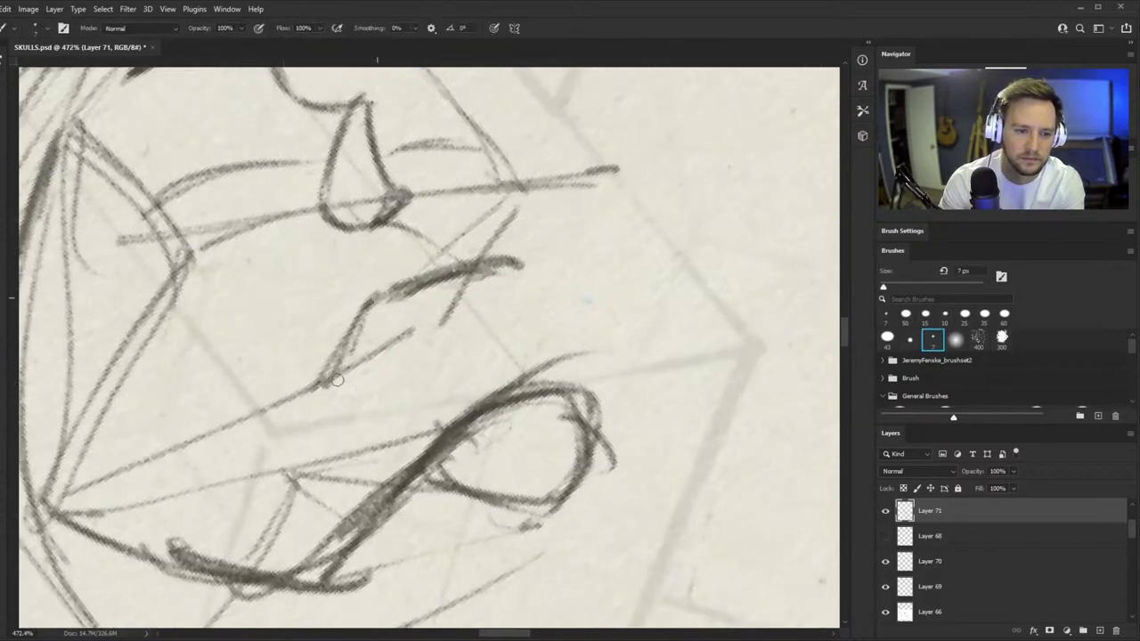
mouse_move(330, 387)
left_mouse_down()
mouse_move(458, 269)
mouse_move(488, 353)
mouse_move(481, 368)
left_mouse_up()
left_click_drag(455, 286, 357, 285)
key("r")
mouse_move(437, 236)
left_mouse_down()
mouse_move(506, 267)
mouse_move(557, 267)
left_mouse_up()
left_click_drag(375, 234, 383, 233)
key("b")
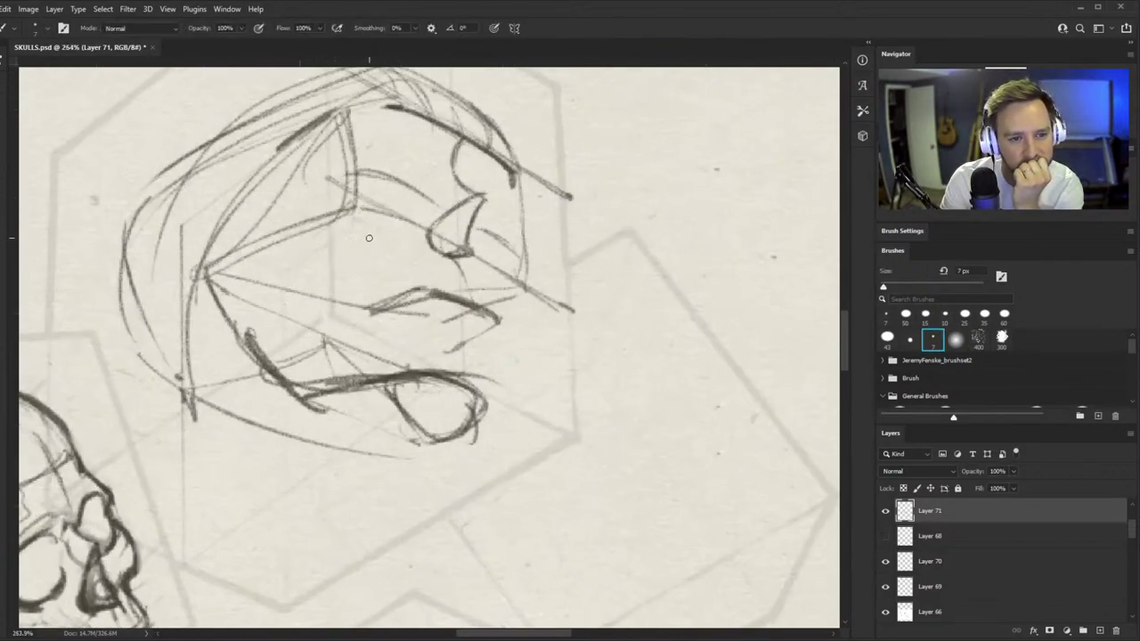
- Draw the arched underside of the cheekbone and add short strokes at the near eye socket and beside the nose
mouse_move(369, 238)
left_mouse_down()
mouse_move(272, 252)
mouse_move(392, 242)
mouse_move(412, 260)
left_mouse_up()
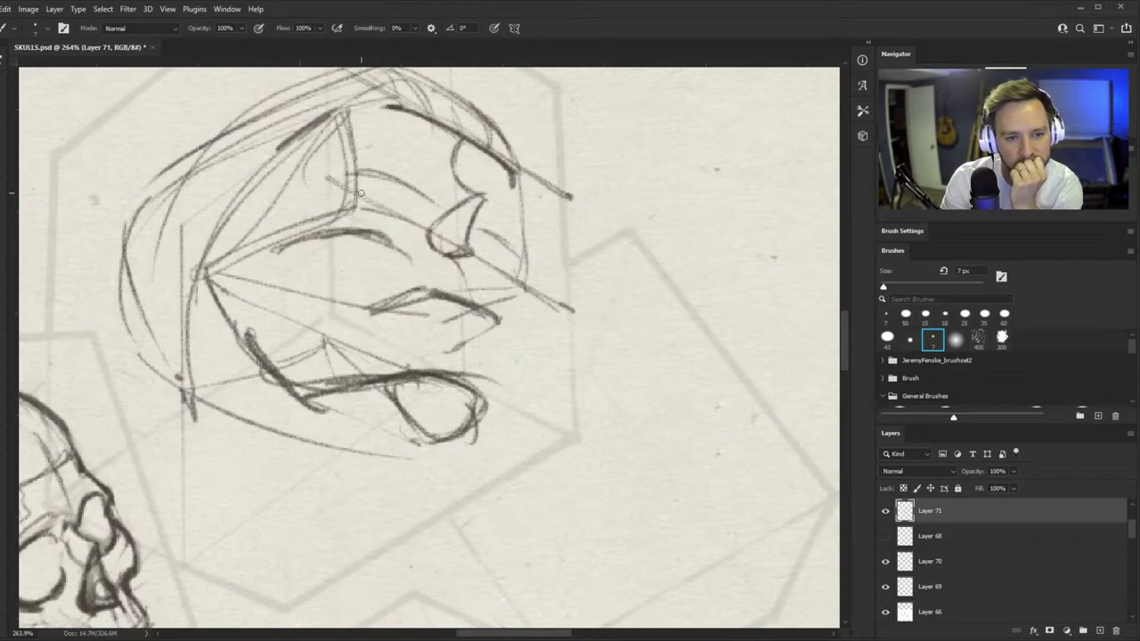
left_click_drag(343, 182, 349, 208)
mouse_move(336, 193)
left_mouse_down()
mouse_move(371, 213)
mouse_move(419, 198)
left_mouse_up()
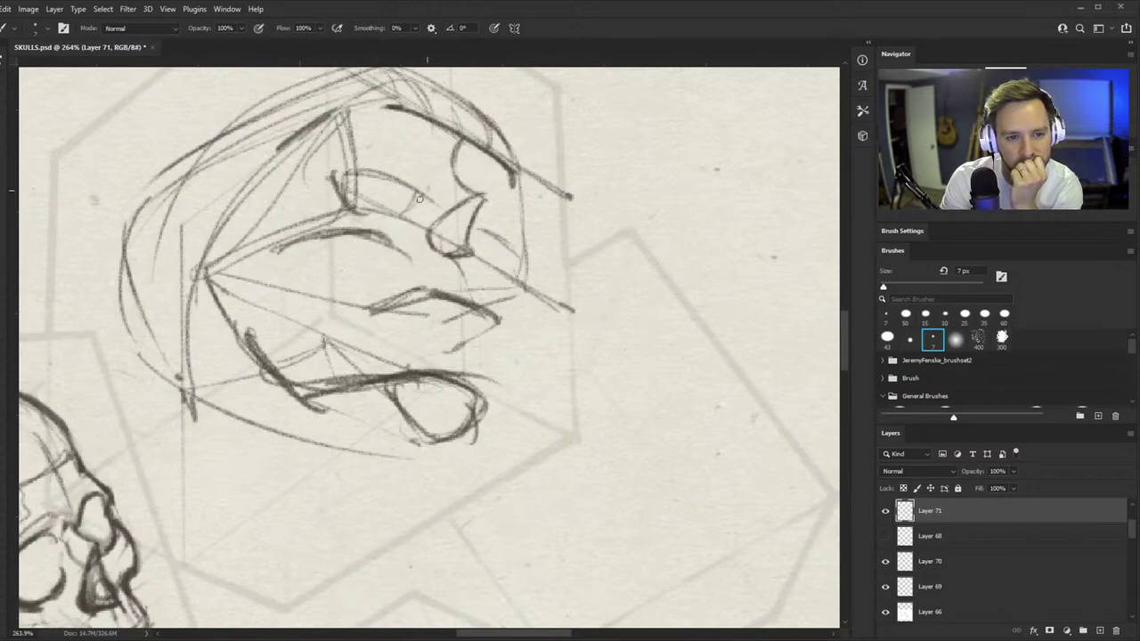
left_click_drag(474, 233, 504, 257)
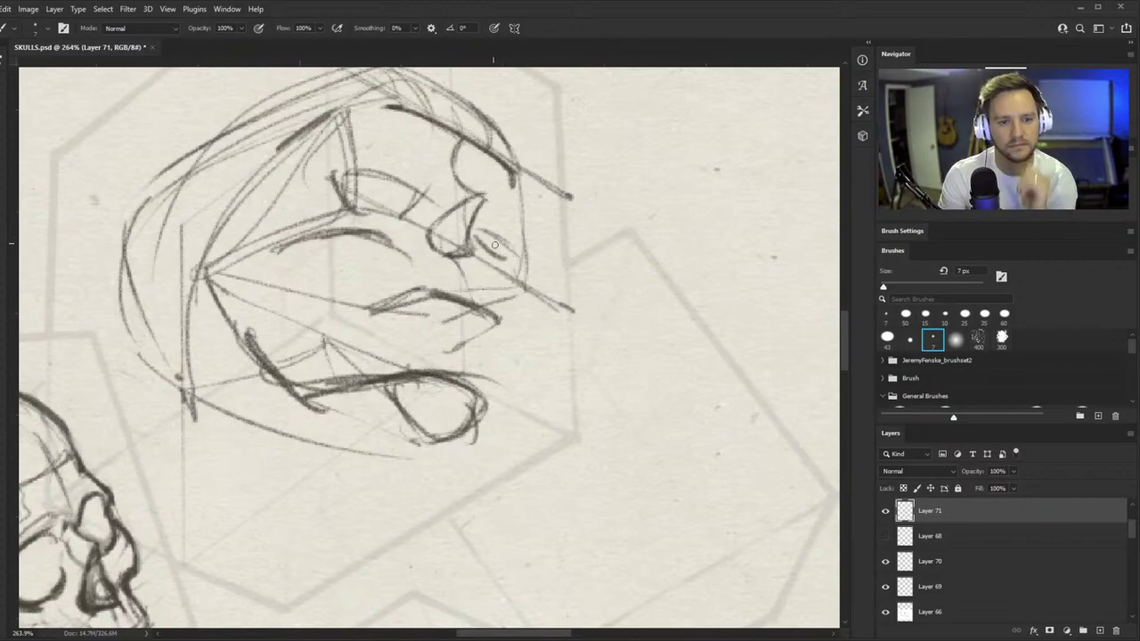
- Draw the far face contour from the brow down to the mouth and mark the front of the upper jaw
left_click_drag(520, 179, 507, 241)
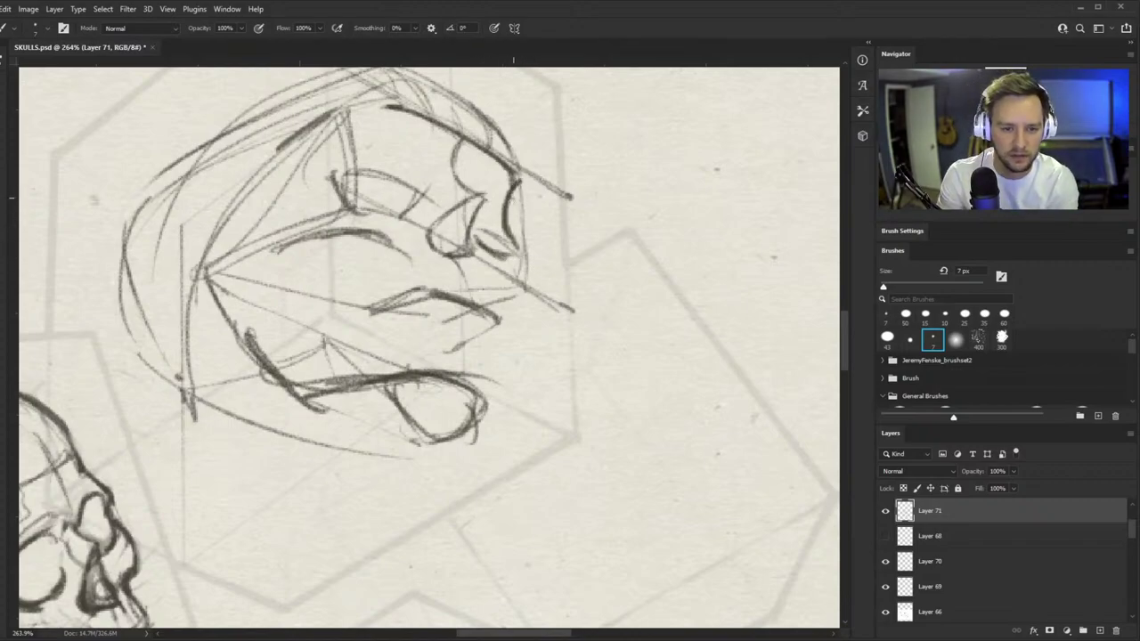
mouse_move(504, 201)
left_mouse_down()
mouse_move(513, 276)
mouse_move(494, 317)
left_mouse_up()
left_click_drag(491, 275, 496, 319)
left_click_drag(387, 272, 398, 272)
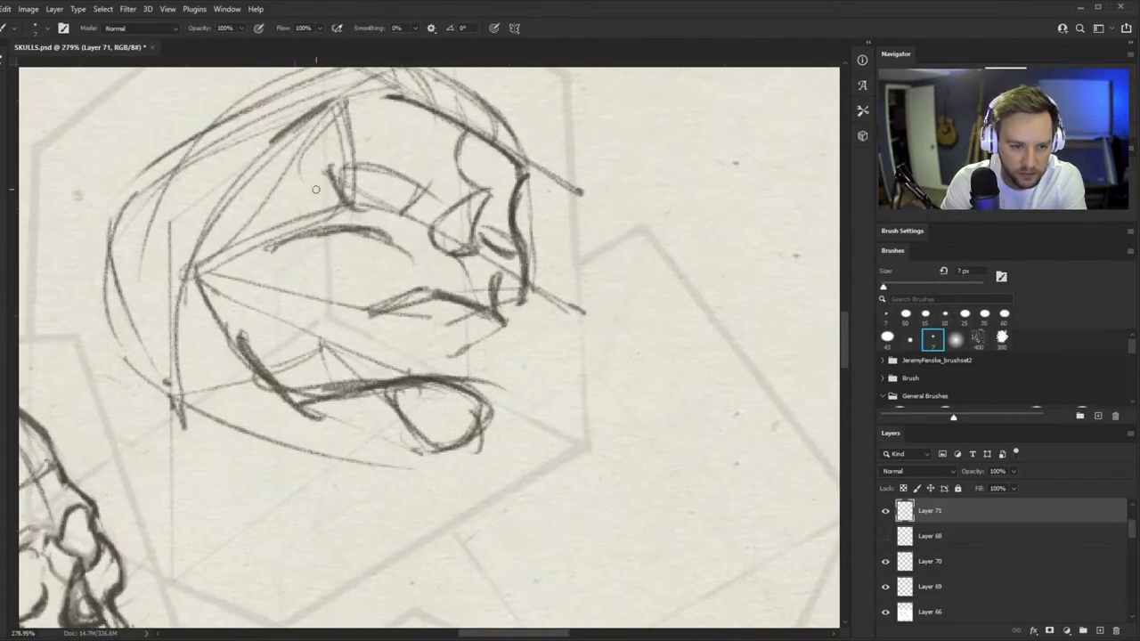
- Darken the outer eye corner and redraw the cheekbone arch forward from the jaw's rear corner
left_click_drag(329, 166, 355, 203)
left_click_drag(411, 247, 325, 316)
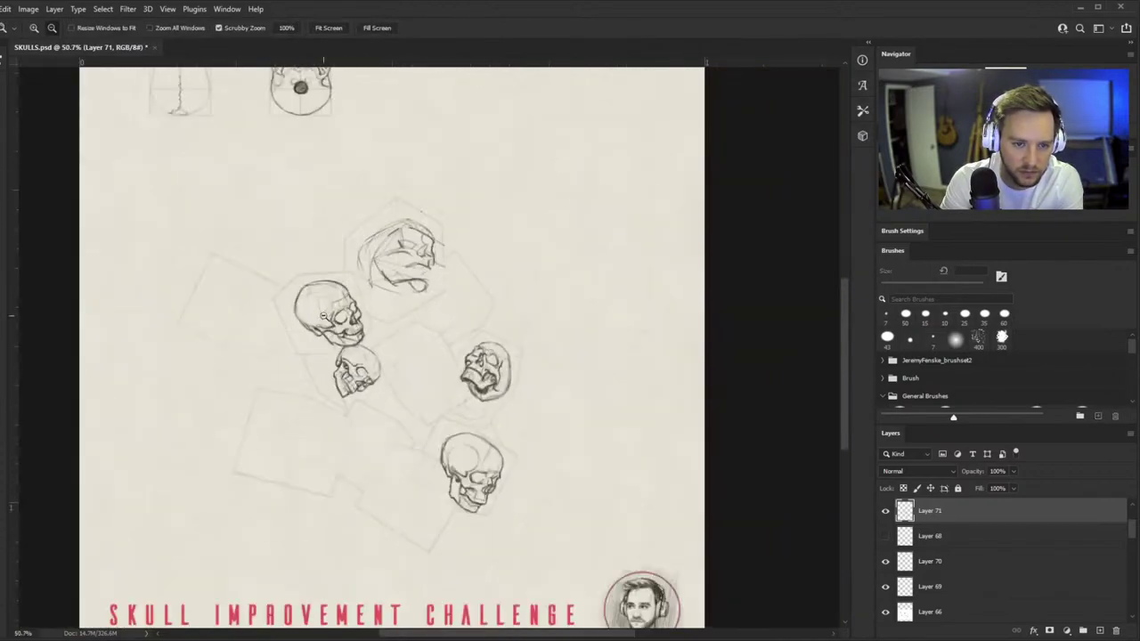
left_click_drag(393, 213, 499, 207)
key("b")
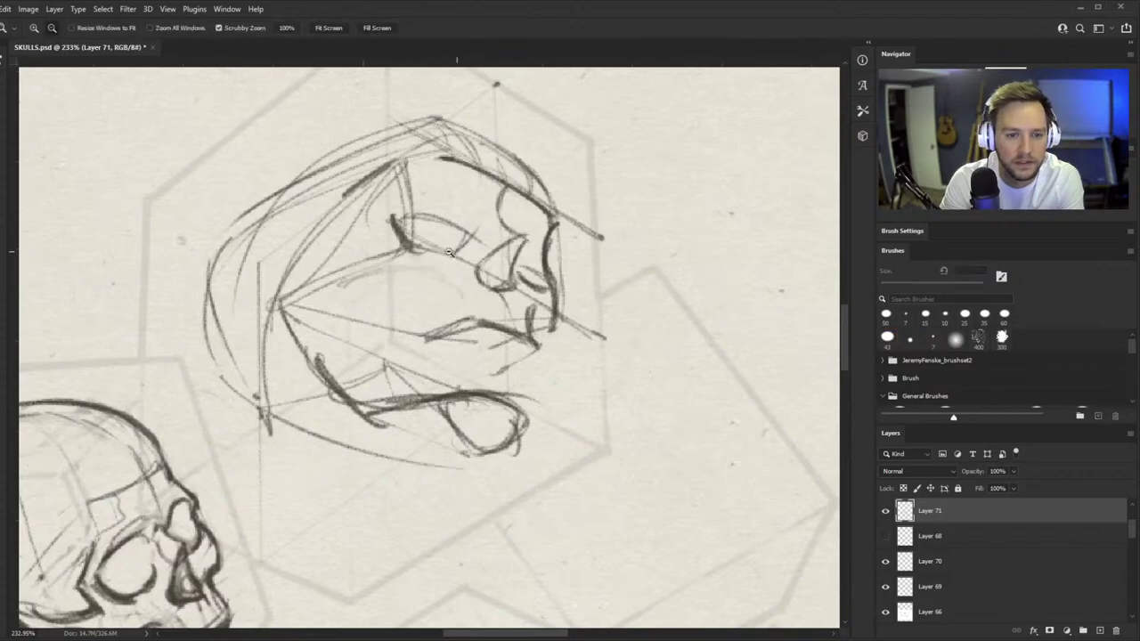
left_click_drag(327, 301, 398, 286)
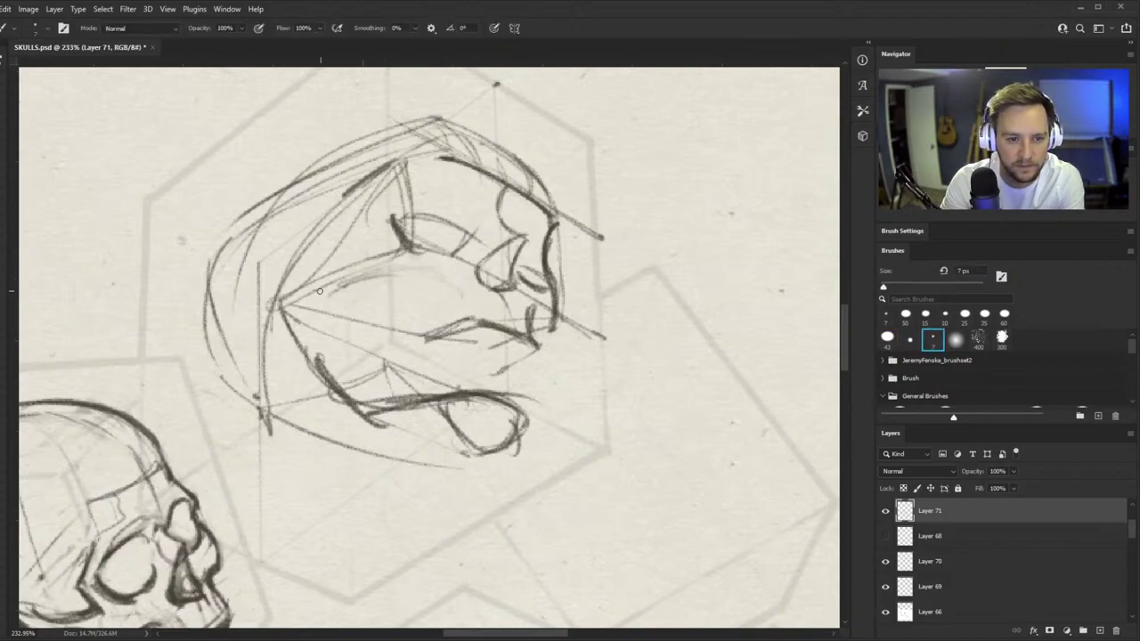
mouse_move(320, 291)
left_mouse_down()
mouse_move(430, 270)
mouse_move(391, 243)
left_mouse_up()
- Erase the construction lines crossing the near eye socket, leaving room for a cleaner rim
key("e")
key("z")
mouse_move(452, 291)
left_mouse_down()
mouse_move(380, 359)
mouse_move(446, 284)
left_mouse_up()
key("e")
mouse_move(409, 239)
left_mouse_down()
mouse_move(489, 243)
mouse_move(457, 254)
left_mouse_up()
key("z")
key("b")
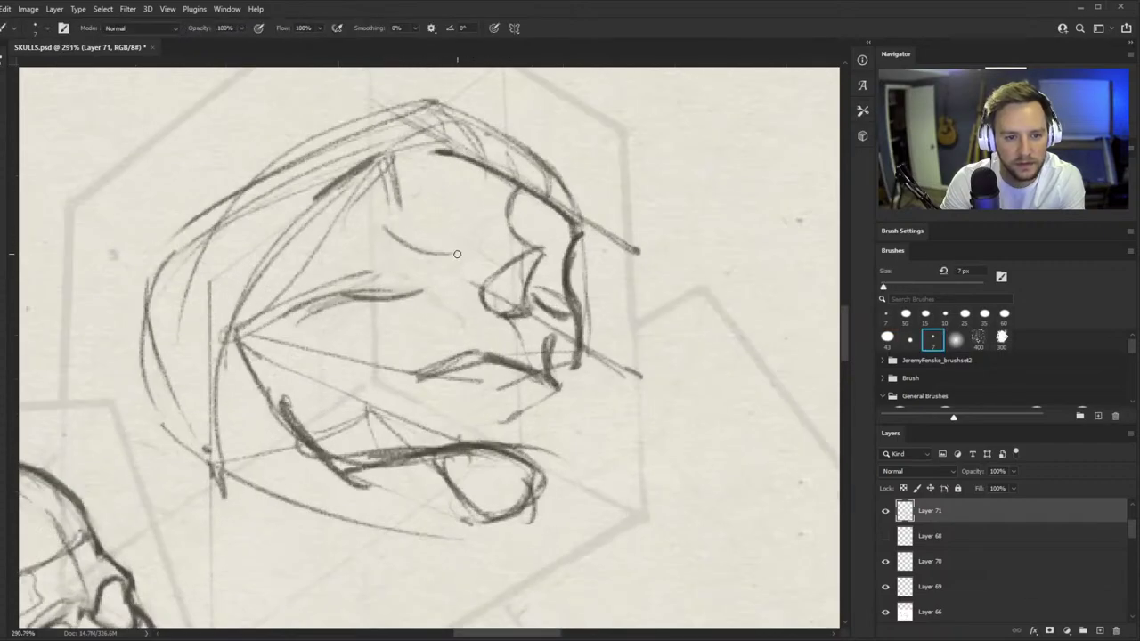
- Draw the near eye socket's curved lower and outer rim with a brow edge above, and reinforce the far face contour
mouse_move(381, 226)
left_mouse_down()
mouse_move(456, 255)
mouse_move(472, 230)
mouse_move(451, 254)
mouse_move(412, 245)
left_mouse_up()
mouse_move(368, 210)
left_mouse_down()
mouse_move(418, 244)
mouse_move(397, 171)
mouse_move(468, 162)
left_mouse_up()
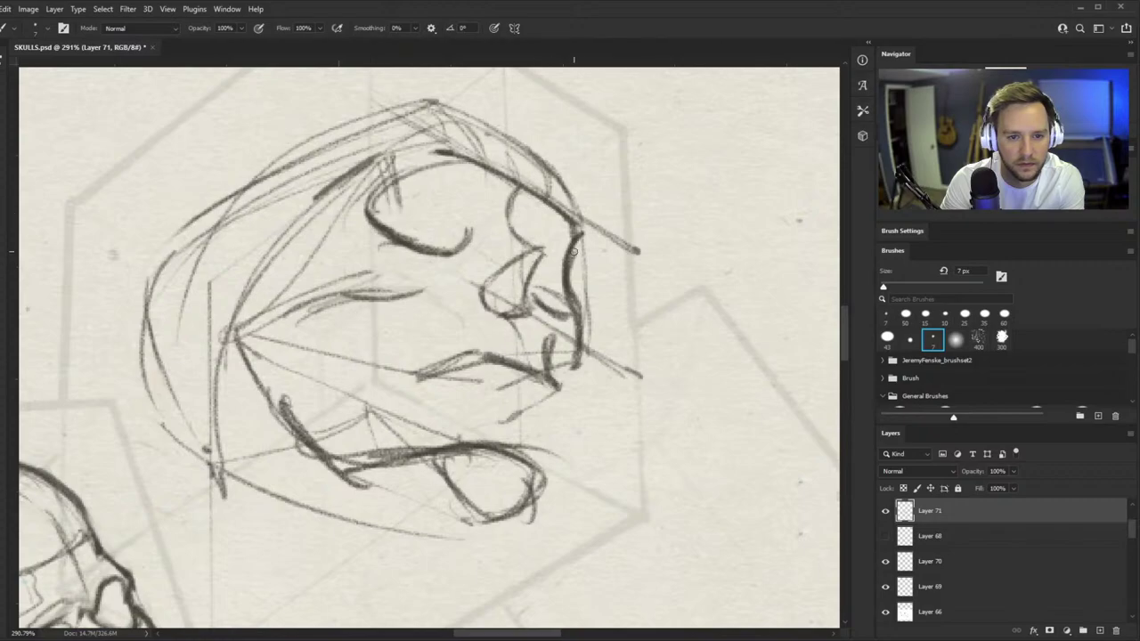
left_click_drag(577, 237, 556, 301)
left_click_drag(371, 219, 394, 175)
left_click_drag(530, 252, 502, 268)
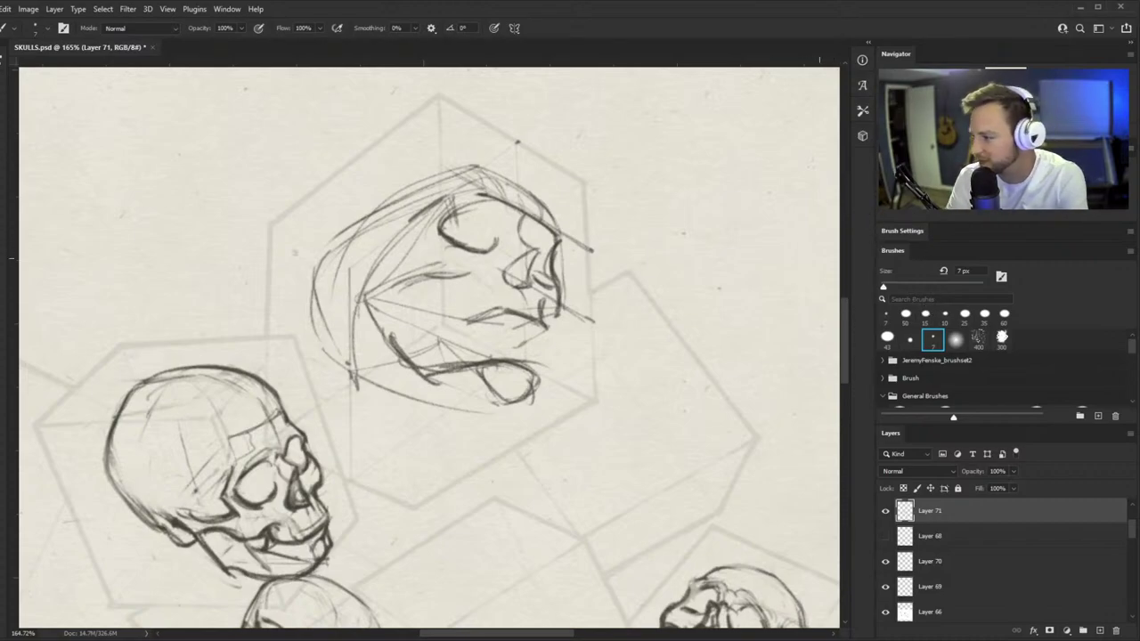
- Erase the near socket's outer rim and draw a bold contour from the temple down to the jaw's rear corner
key("z")
left_click_drag(479, 244, 537, 193)
key("e")
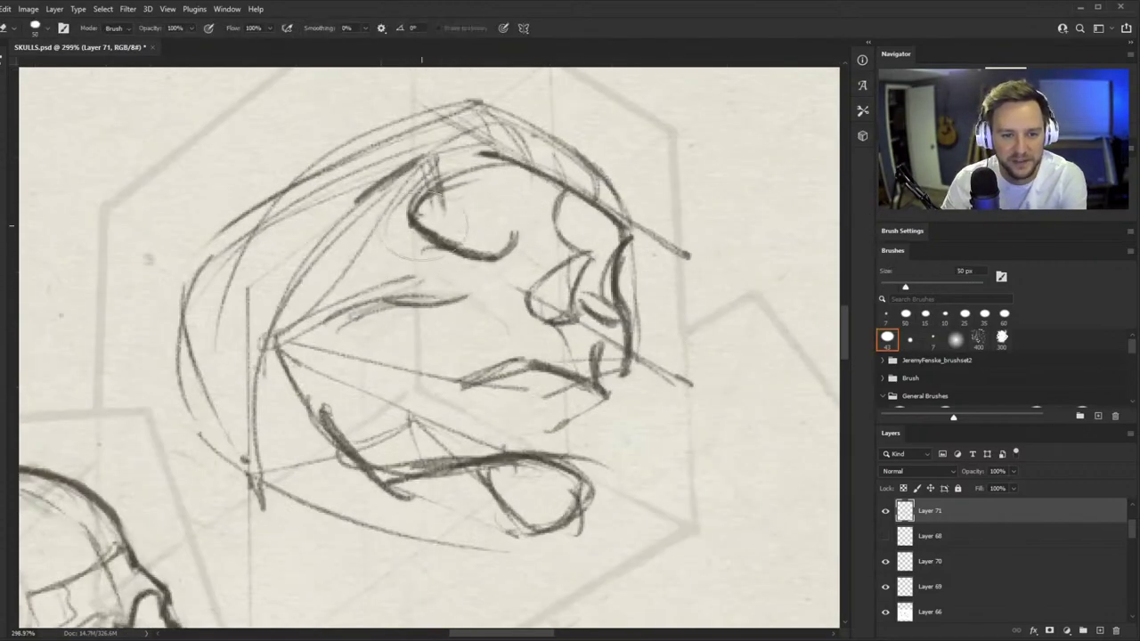
left_click_drag(422, 225, 446, 230)
key("b")
key("z")
left_click_drag(372, 228, 389, 226)
key("b")
left_click_drag(411, 157, 359, 230)
mouse_move(408, 180)
left_mouse_down()
mouse_move(372, 221)
mouse_move(365, 258)
left_mouse_up()
left_click_drag(376, 218, 267, 342)
left_click_drag(365, 263, 254, 361)
- Draw the cheekbone arch's lower edge as a bold, wavy line from the jaw hinge toward the upper jaw
mouse_move(298, 294)
left_mouse_down()
mouse_move(258, 365)
mouse_move(406, 312)
left_mouse_up()
mouse_move(298, 352)
left_mouse_down()
mouse_move(325, 323)
mouse_move(438, 324)
left_mouse_up()
left_click_drag(396, 316, 495, 329)
key("z")
left_click_drag(528, 290, 485, 329)
left_click_drag(521, 252, 605, 191)
key("b")
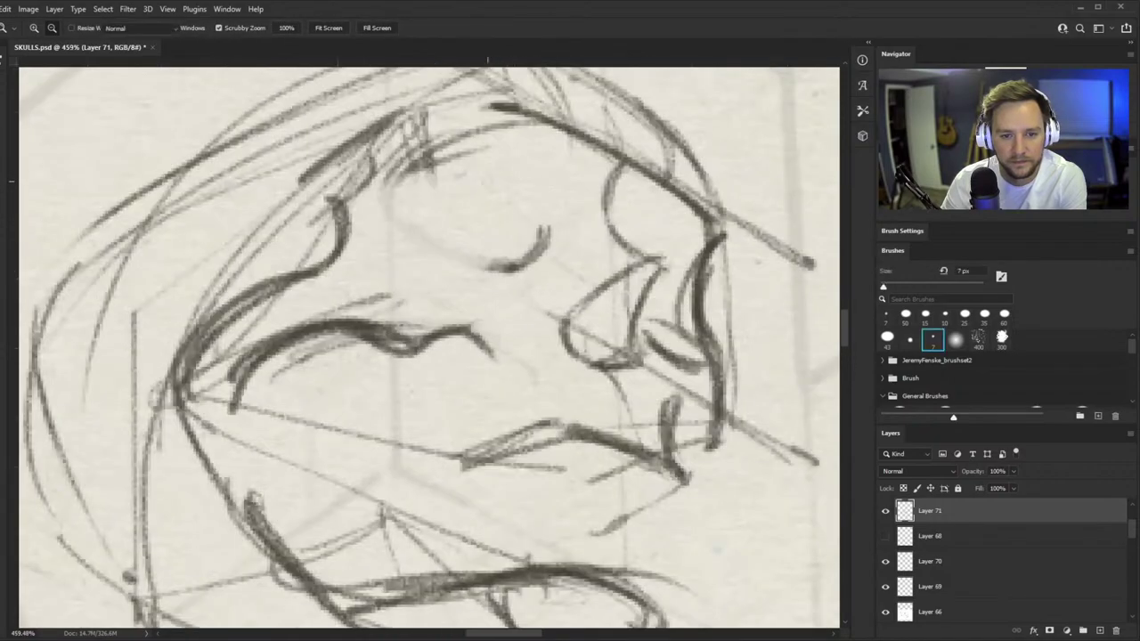
- Redraw the near eye socket's outer and upper rim, and define the far brow where it meets the face contour
key("b")
left_click_drag(388, 200, 377, 222)
left_click_drag(397, 173, 382, 227)
mouse_move(419, 151)
left_mouse_down()
mouse_move(385, 214)
mouse_move(488, 142)
mouse_move(590, 136)
left_mouse_up()
left_click_drag(656, 194, 700, 218)
left_click_drag(695, 222, 714, 294)
- Redraw the near eye socket's lower rim as a flatter, bold line running toward the nose
mouse_move(388, 198)
left_mouse_down()
mouse_move(409, 258)
mouse_move(429, 265)
left_mouse_up()
key("ctrl+z")
mouse_move(386, 212)
left_mouse_down()
mouse_move(415, 258)
mouse_move(528, 266)
left_mouse_up()
left_click_drag(387, 258, 524, 264)
key("ctrl+space")
left_click_drag(459, 278, 369, 283)
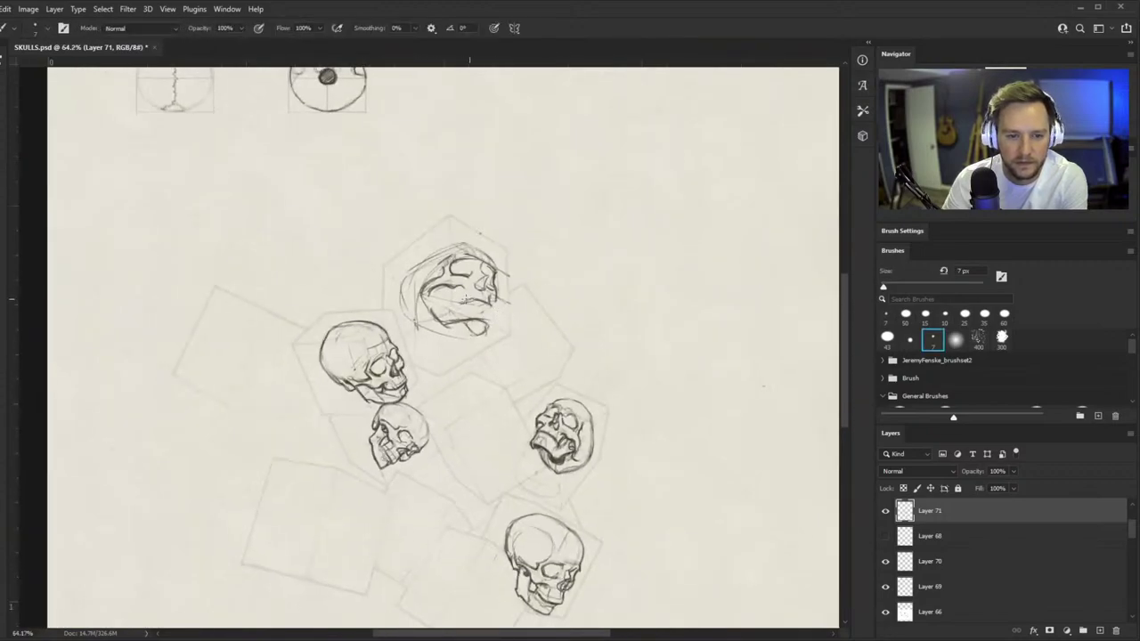
- Darken the jaw's rear edge and draw the front edge of its vertical branch down to the lower jaw
scroll(464, 299, "up", 5)
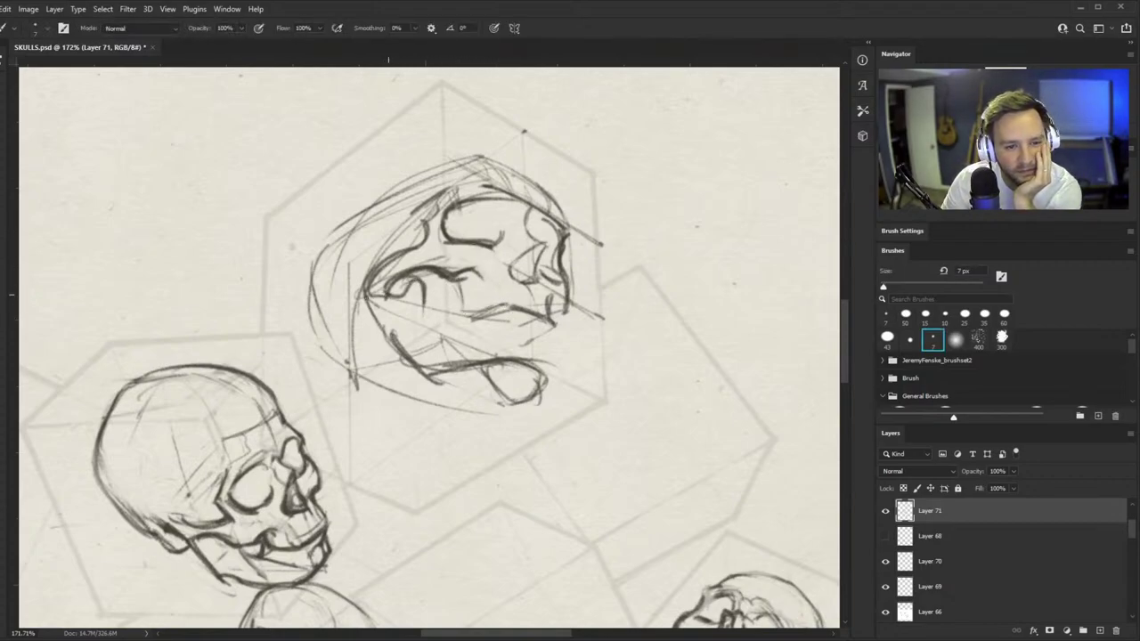
left_click_drag(368, 292, 401, 342)
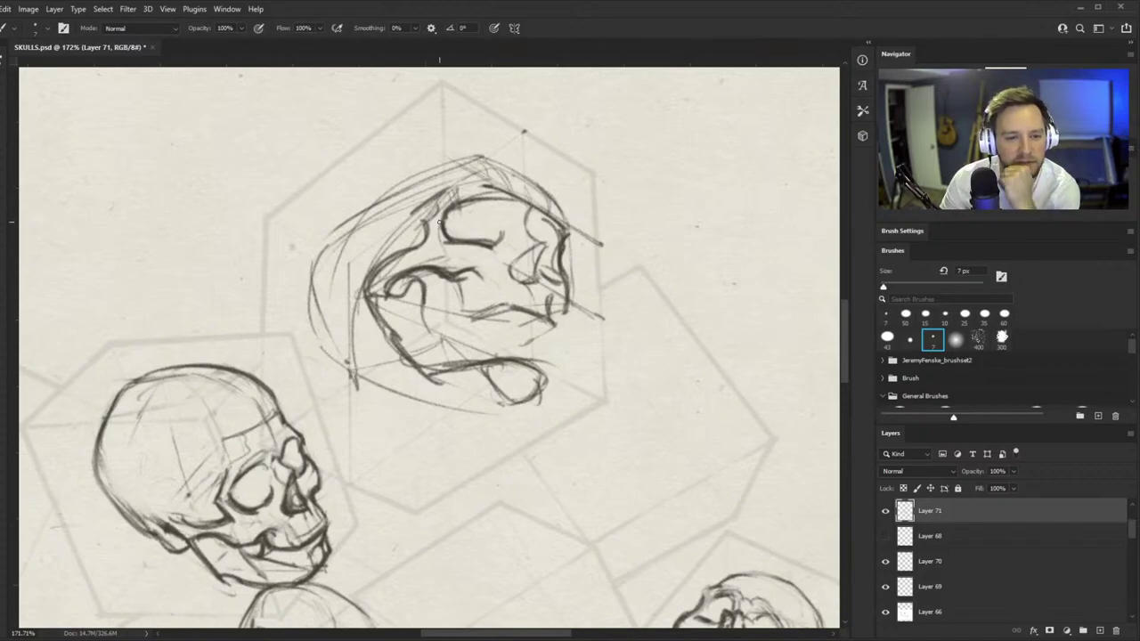
left_click_drag(426, 289, 447, 343)
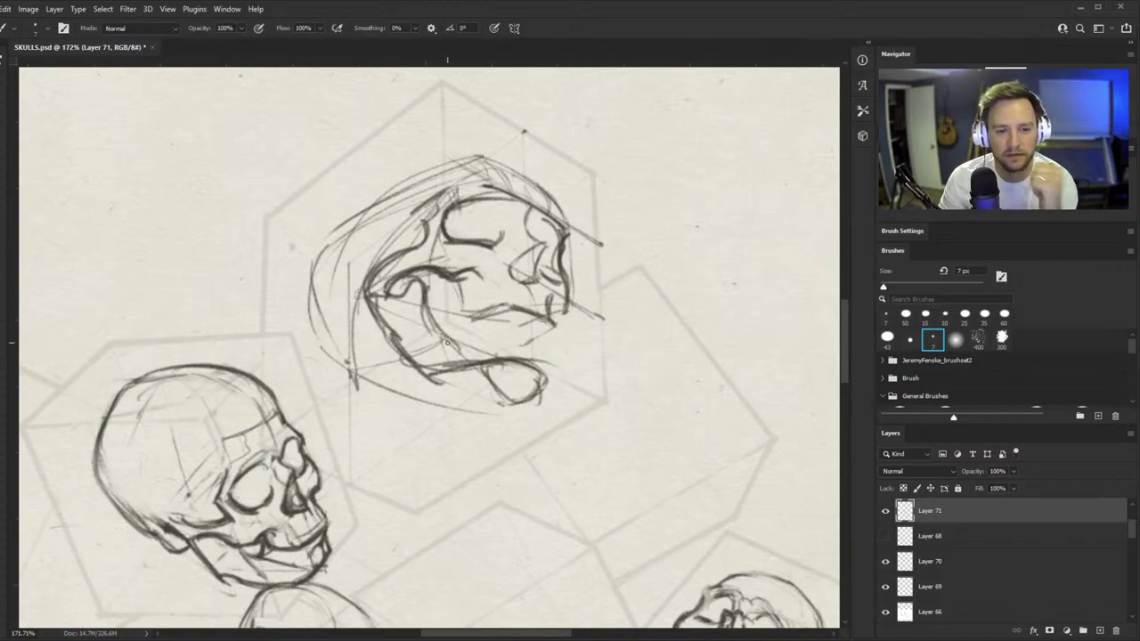
scroll(485, 319, "up", 3)
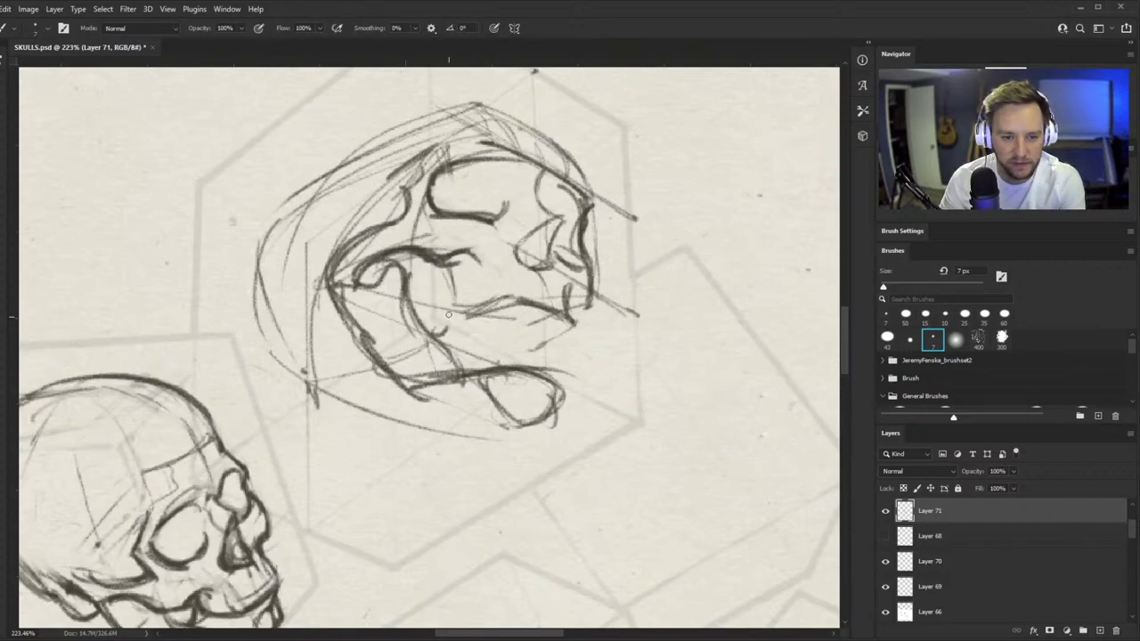
scroll(515, 317, "up", 2)
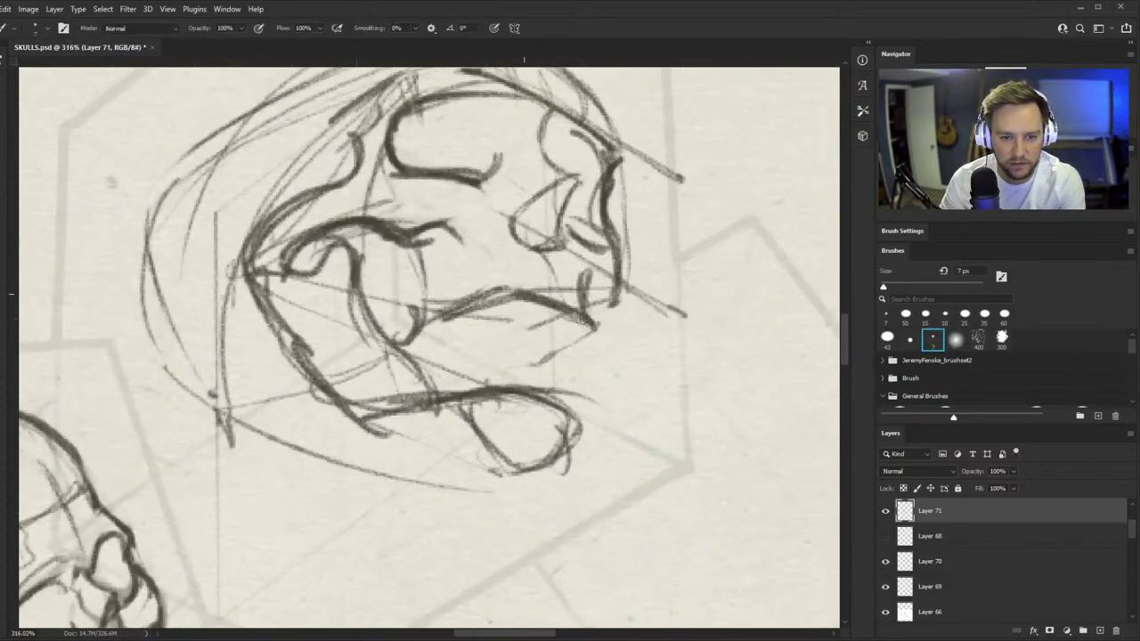
- Reinforce the short vertical line behind the upper jaw and lighten the stray strokes between cheekbone and eye socket
key("z")
scroll(479, 291, "down", 6)
scroll(482, 296, "up", 5)
key("b")
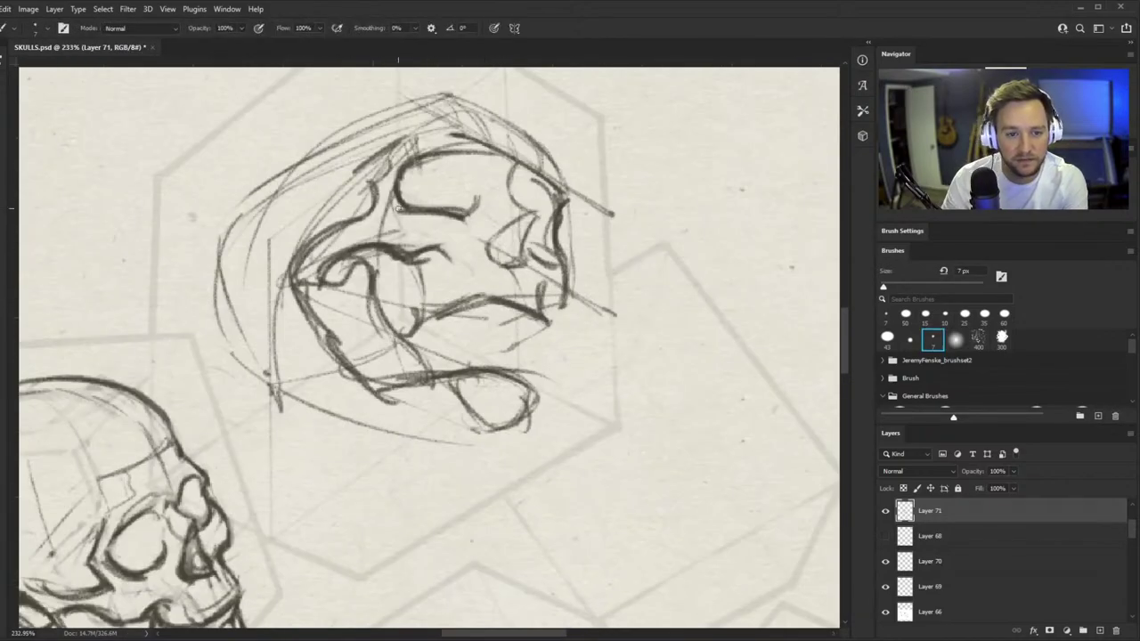
left_click_drag(417, 275, 422, 312)
key("e")
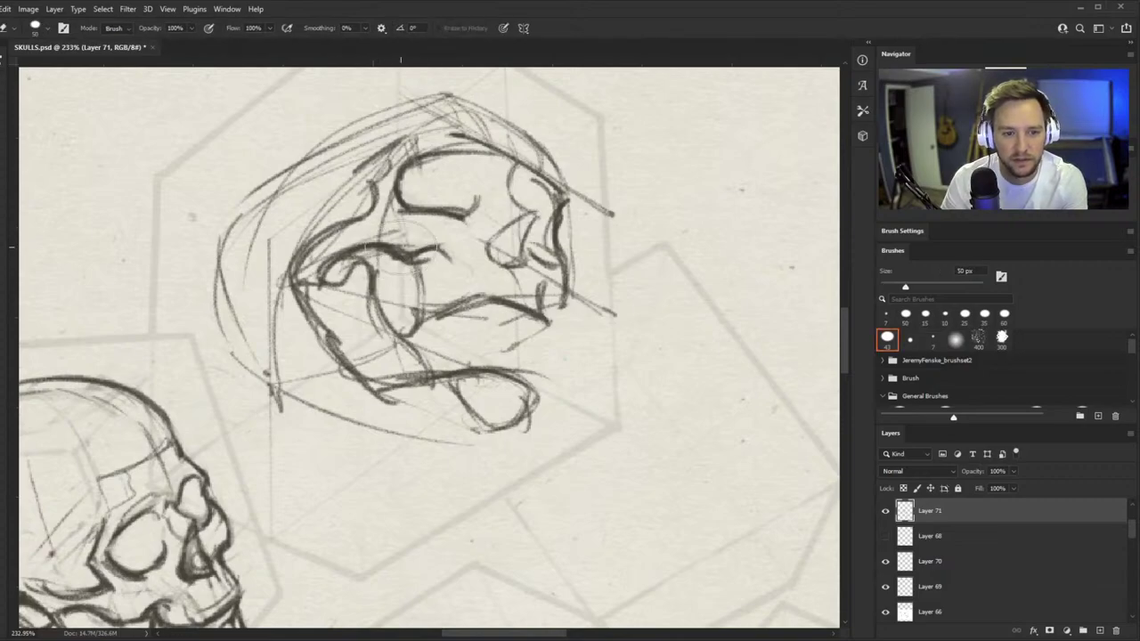
mouse_move(410, 242)
left_mouse_down()
mouse_move(450, 249)
mouse_move(465, 218)
left_mouse_up()
- Redraw the cheekbone's lower edge and sketch small front teeth at the tip of the upper jaw
key("b")
key("alt+space")
mouse_move(328, 248)
left_mouse_down()
mouse_move(397, 269)
mouse_move(477, 265)
left_mouse_up()
mouse_move(615, 306)
left_mouse_down()
mouse_move(587, 311)
mouse_move(606, 358)
mouse_move(603, 338)
left_mouse_up()
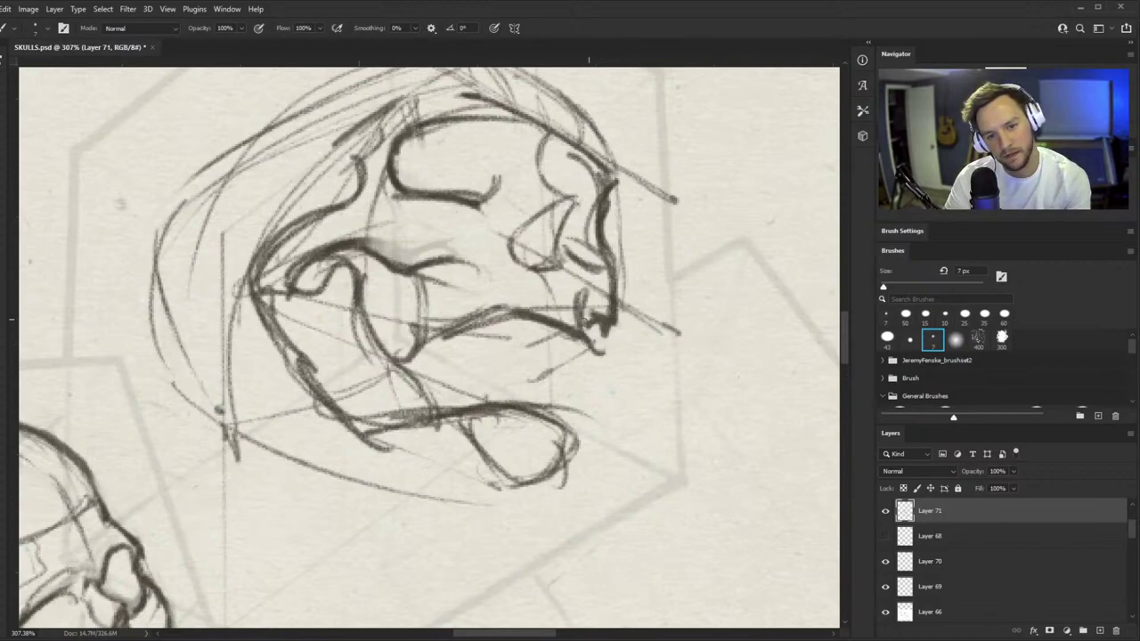
left_click_drag(579, 301, 585, 346)
- Darken the triangular outline of the nasal opening
left_click_drag(498, 293, 438, 359, "ctrl")
left_click_drag(539, 272, 597, 272, "ctrl")
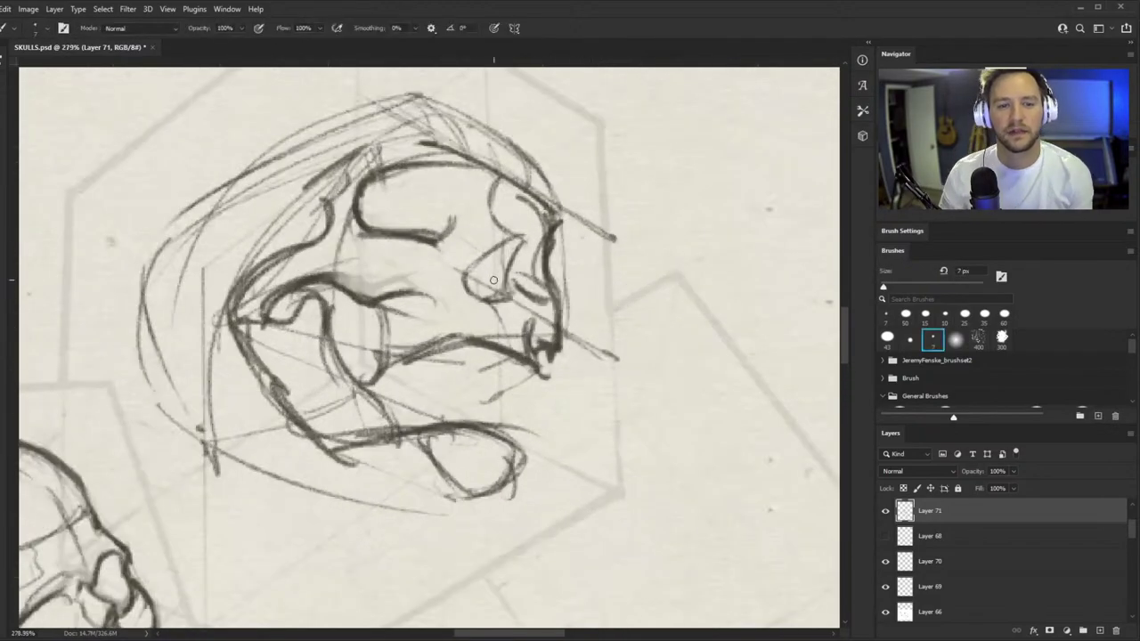
mouse_move(475, 298)
left_mouse_down()
mouse_move(472, 265)
mouse_move(510, 238)
mouse_move(506, 297)
left_mouse_up()
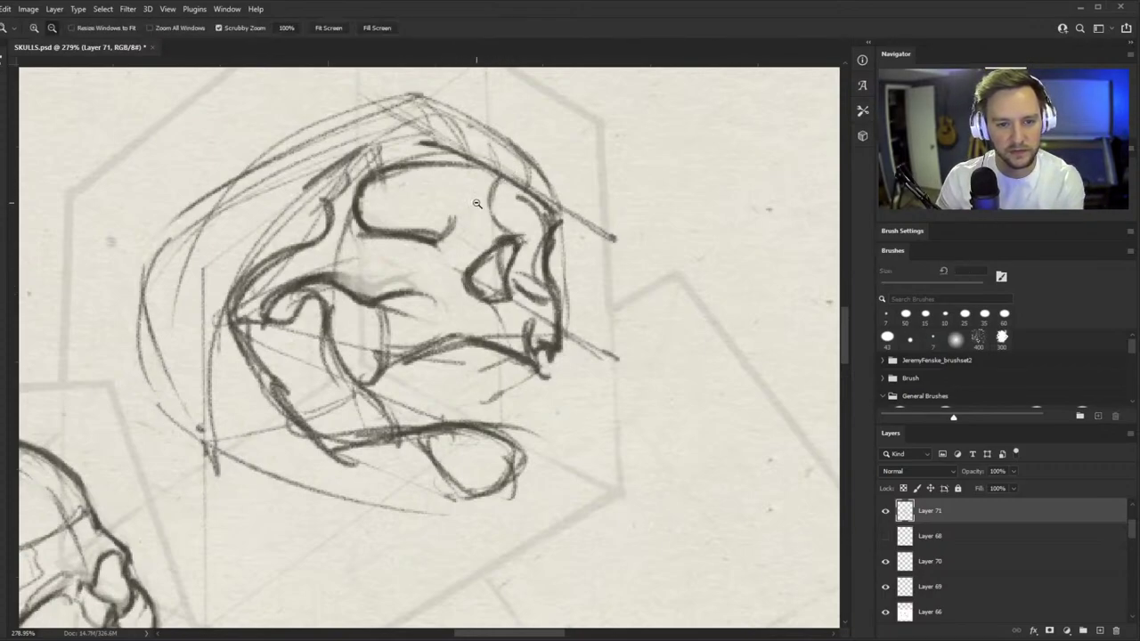
- Draw the nasal bridge outline between the near eye socket and the top of the nasal opening
mouse_move(473, 197)
left_mouse_down("ctrl")
mouse_move(531, 197)
mouse_move(521, 337)
left_mouse_up("ctrl")
mouse_move(513, 201)
left_mouse_down()
mouse_move(588, 303)
mouse_move(532, 258)
left_mouse_up()
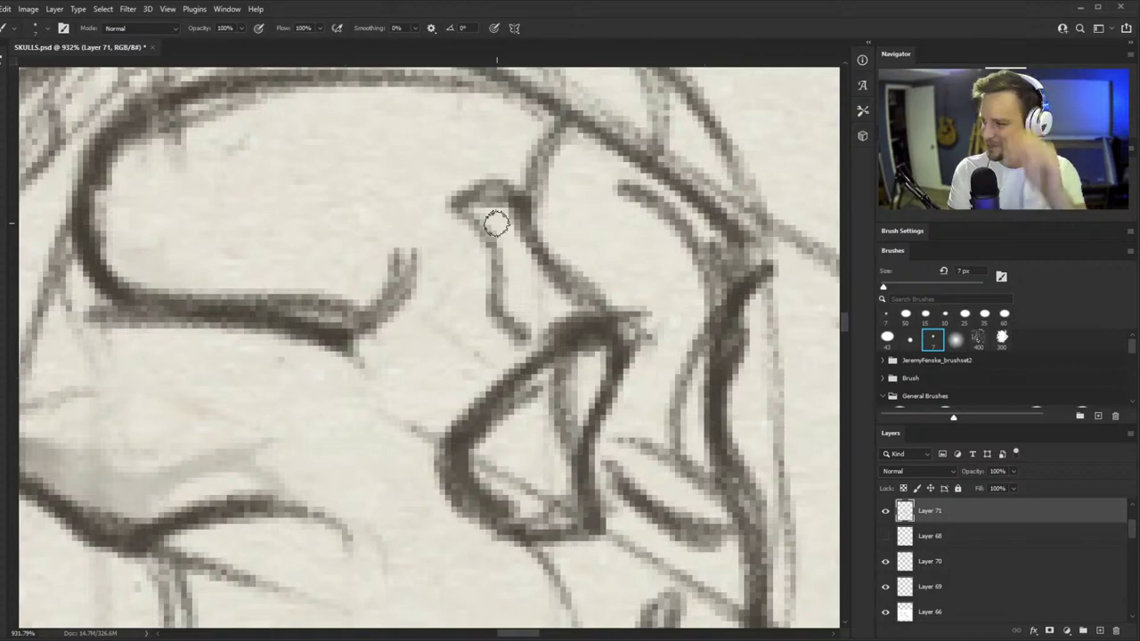
mouse_move(428, 349)
left_mouse_down()
mouse_move(361, 361)
mouse_move(400, 413)
left_mouse_up()
left_click_drag(380, 363, 411, 303)
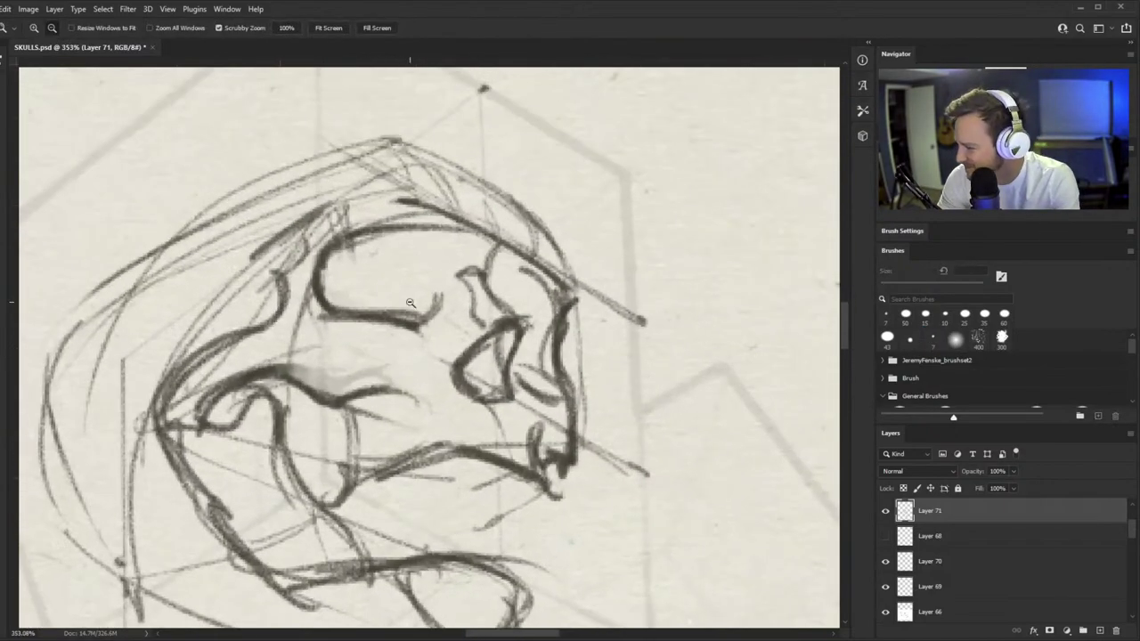
- Draw the small looped fold at the lower inner corner of the near eye socket
left_click_drag(426, 390, 388, 409)
mouse_move(379, 346)
left_mouse_down()
mouse_move(458, 305)
mouse_move(430, 348)
mouse_move(342, 353)
mouse_move(497, 381)
left_mouse_up()
key("e")
key("b")
mouse_move(341, 325)
left_mouse_down()
mouse_move(407, 363)
mouse_move(491, 376)
left_mouse_up()
left_click_drag(378, 363, 511, 383)
mouse_move(445, 347)
left_mouse_down()
mouse_move(404, 408)
mouse_move(459, 366)
left_mouse_up()
left_click_drag(510, 304, 474, 354)
mouse_move(506, 314)
left_mouse_down()
mouse_move(486, 354)
mouse_move(469, 342)
left_mouse_up()
mouse_move(526, 282)
left_mouse_down()
mouse_move(505, 346)
mouse_move(620, 277)
left_mouse_up()
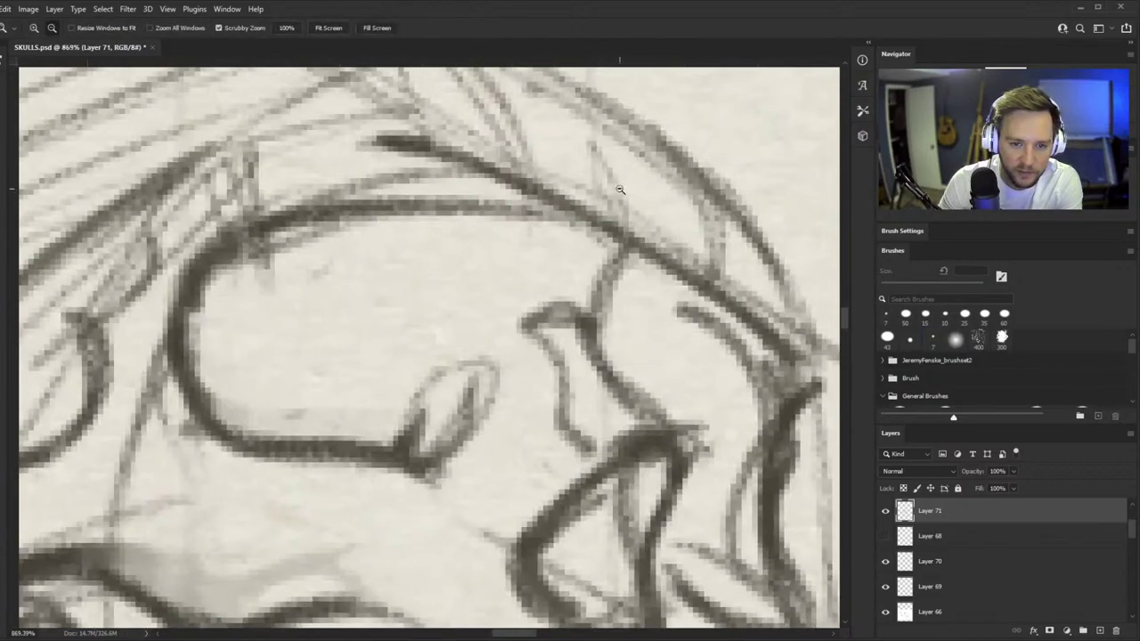
- Sketch a short curved hook at the upper inner corner of the near eye socket
mouse_move(438, 247)
left_mouse_down()
mouse_move(425, 300)
mouse_move(437, 240)
mouse_move(222, 260)
mouse_move(467, 265)
left_mouse_up()
mouse_move(410, 230)
left_mouse_down()
mouse_move(440, 236)
mouse_move(465, 305)
left_mouse_up()
left_click_drag(479, 280, 431, 276)
left_click_drag(568, 251, 585, 249)
key("ctrl+z")
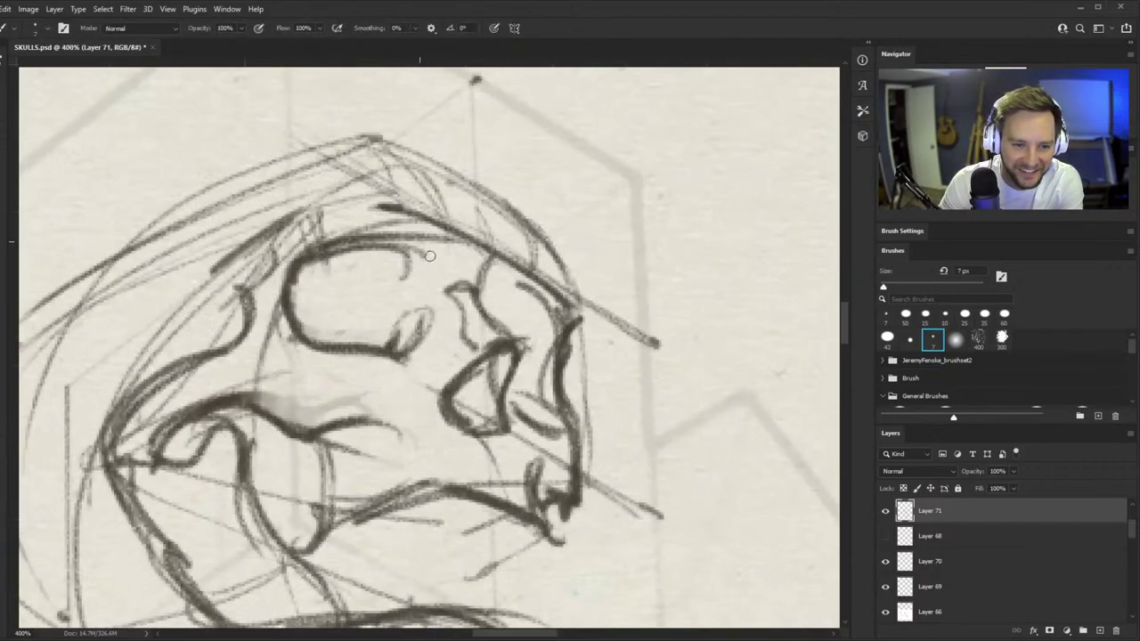
left_click_drag(430, 256, 419, 284)
left_click_drag(426, 249, 347, 265)
- Add short diagonal strokes inside the upper part of the far eye socket
left_click_drag(502, 279, 491, 310)
left_click_drag(533, 294, 410, 323)
mouse_move(488, 327)
left_mouse_down()
mouse_move(508, 327)
mouse_move(455, 312)
left_mouse_up()
- Erase the stray strokes behind the near eye socket and redraw the temple line flowing down towards the cheekbone
key("e")
mouse_move(454, 245)
left_mouse_down()
mouse_move(389, 265)
mouse_move(267, 344)
mouse_move(392, 330)
mouse_move(412, 381)
left_mouse_up()
key("b")
mouse_move(428, 305)
left_mouse_down()
mouse_move(434, 325)
mouse_move(401, 378)
left_mouse_up()
left_click_drag(388, 347, 303, 347)
left_click_drag(388, 437, 406, 437)
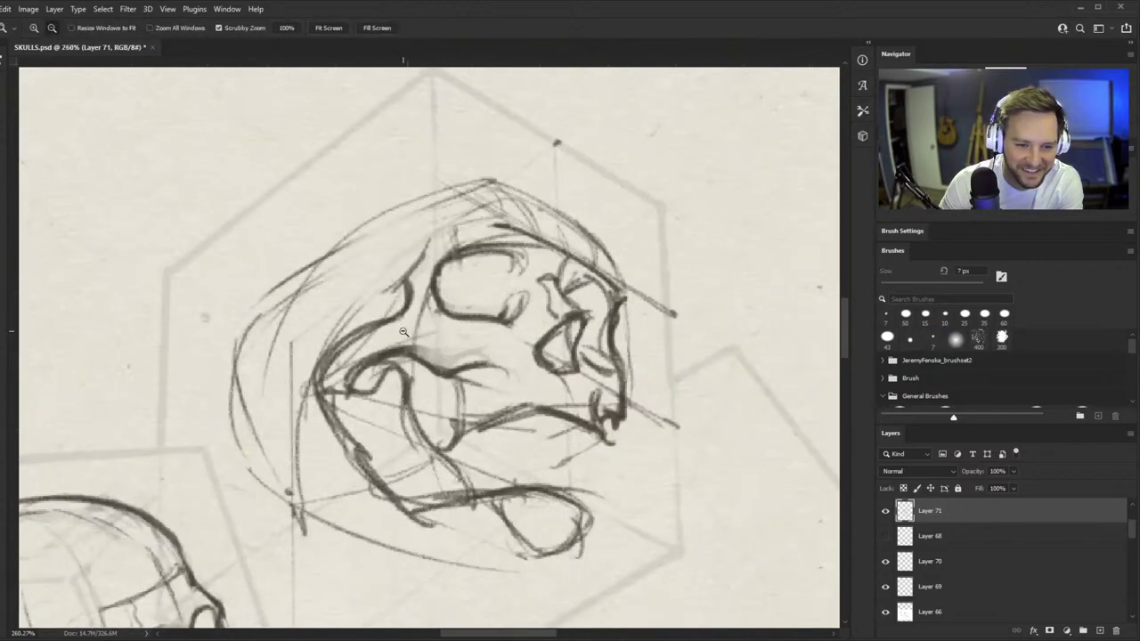
- Rework the jaw hinge behind the cheekbone and darken the back edge of the lower jaw
mouse_move(331, 358)
left_mouse_down()
mouse_move(297, 384)
mouse_move(358, 365)
left_mouse_up()
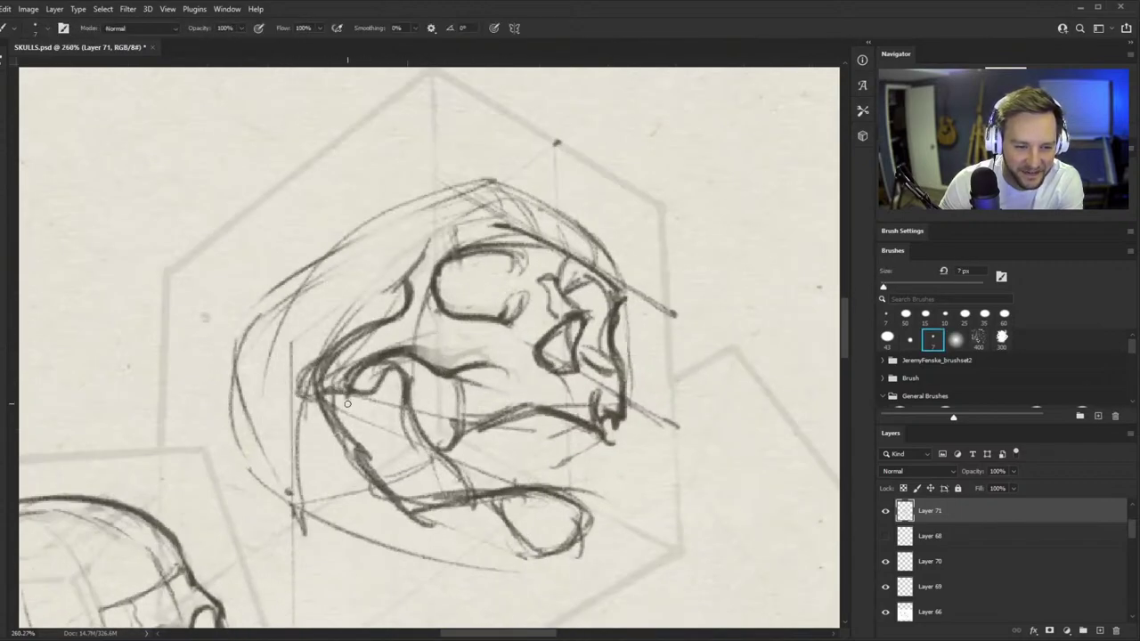
left_click_drag(326, 415, 337, 389)
left_click_drag(331, 407, 393, 499)
left_click_drag(381, 429, 308, 431)
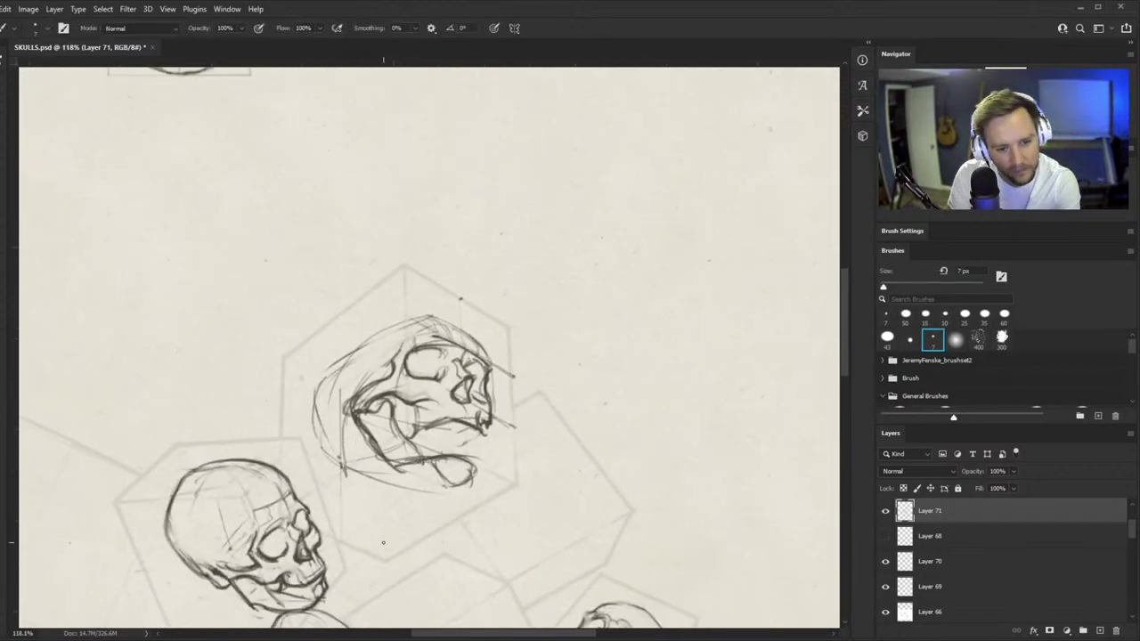
mouse_move(431, 381)
left_mouse_down()
mouse_move(358, 383)
mouse_move(512, 394)
left_mouse_up()
- Lighten the construction lines along the back of the cranium with the Eraser
key("e")
mouse_move(326, 358)
left_mouse_down()
mouse_move(314, 450)
mouse_move(334, 472)
left_mouse_up()
key("b")
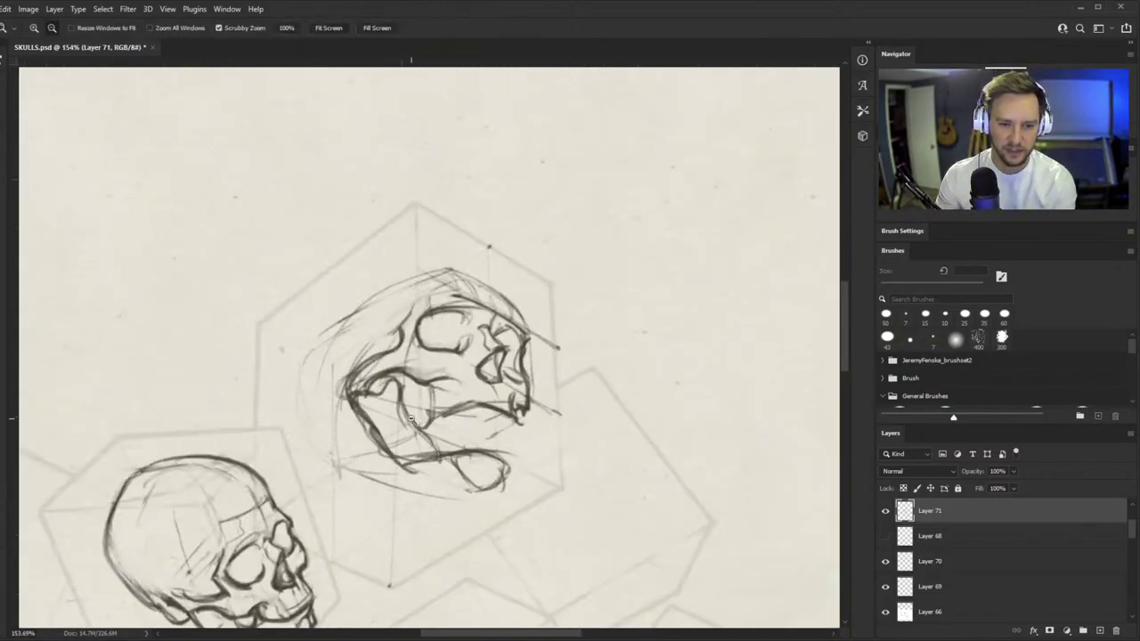
left_click_drag(458, 401, 453, 400)
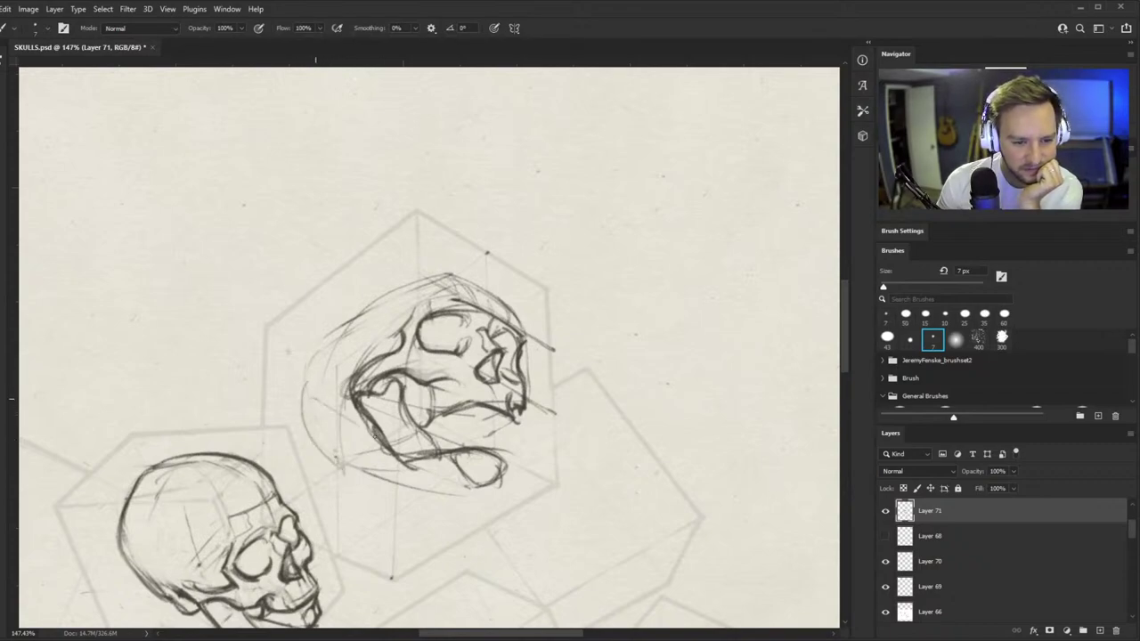
- Redraw the cranium's back and lower outline and shade the areas behind the jaw and beneath the cheekbone
left_click_drag(324, 461, 425, 474)
mouse_move(306, 386)
left_mouse_down()
mouse_move(339, 463)
mouse_move(310, 422)
mouse_move(359, 476)
mouse_move(351, 470)
mouse_move(438, 476)
left_mouse_up()
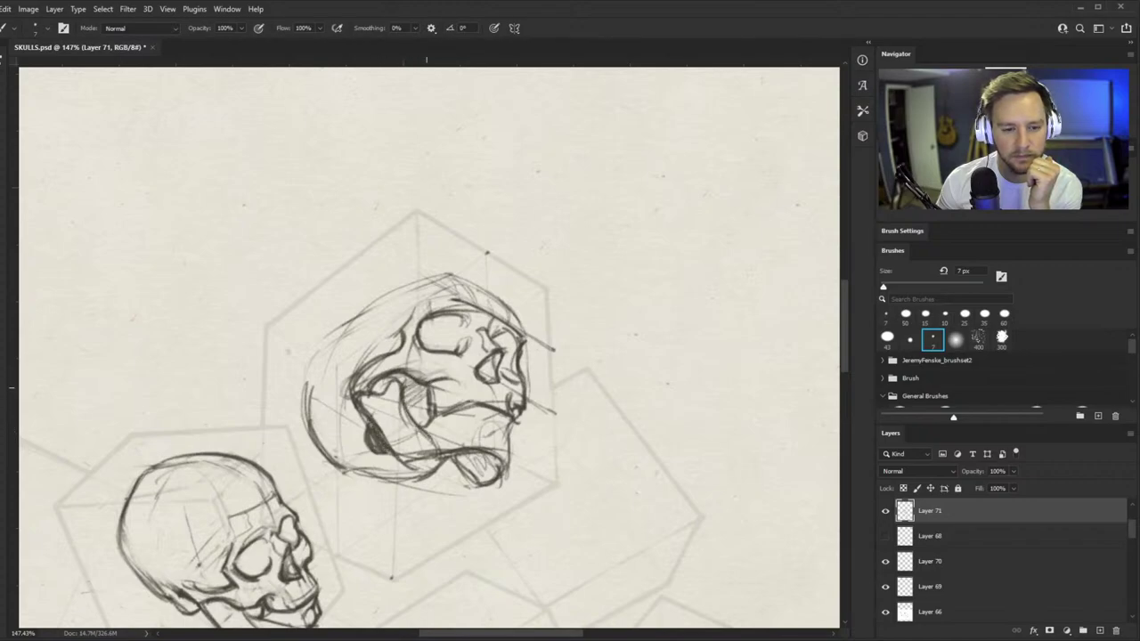
key("ctrl+space")
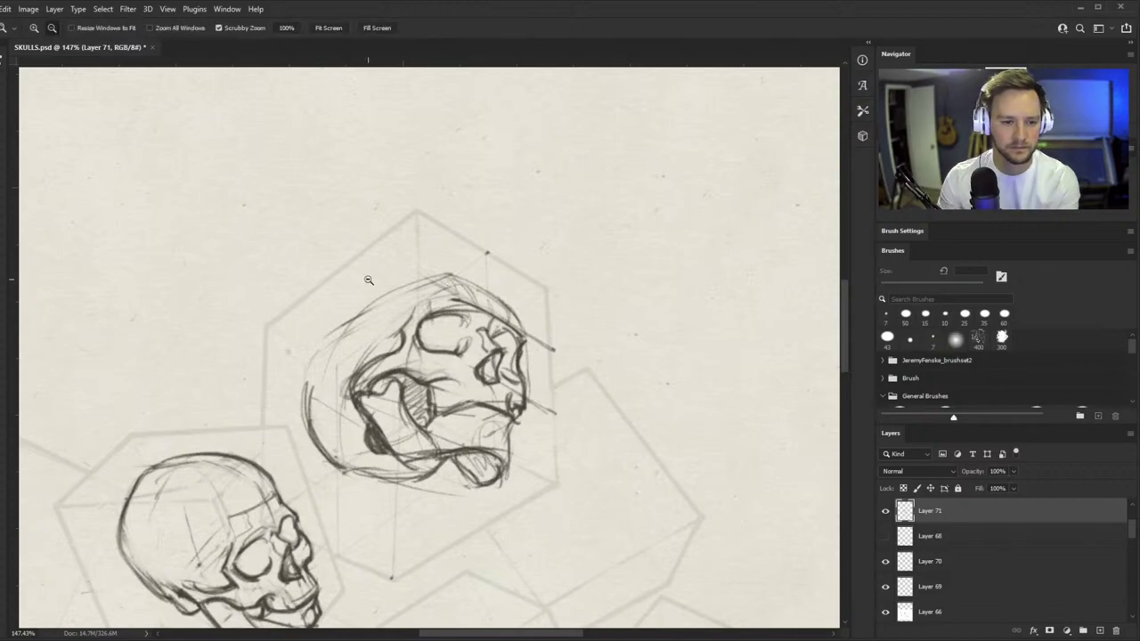
- Darken the upper cranium outline from the back of the head over the crown to the forehead
mouse_move(307, 391)
left_mouse_down()
mouse_move(341, 318)
mouse_move(424, 281)
left_mouse_up()
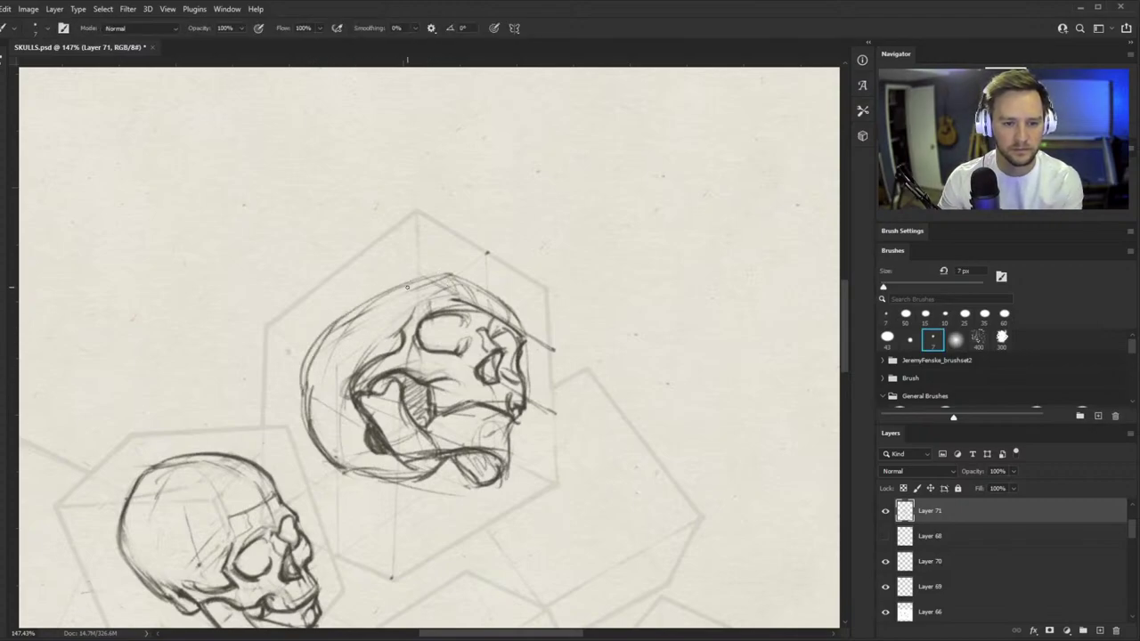
left_click_drag(335, 317, 440, 276)
key("ctrl+space")
mouse_move(374, 304)
left_mouse_down()
mouse_move(455, 277)
mouse_move(539, 278)
left_mouse_up()
mouse_move(386, 277)
left_mouse_down()
mouse_move(470, 328)
mouse_move(537, 337)
mouse_move(601, 390)
left_mouse_up()
left_click_drag(601, 390, 298, 279)
left_click_drag(77, 394, 301, 292)
key("alt+space")
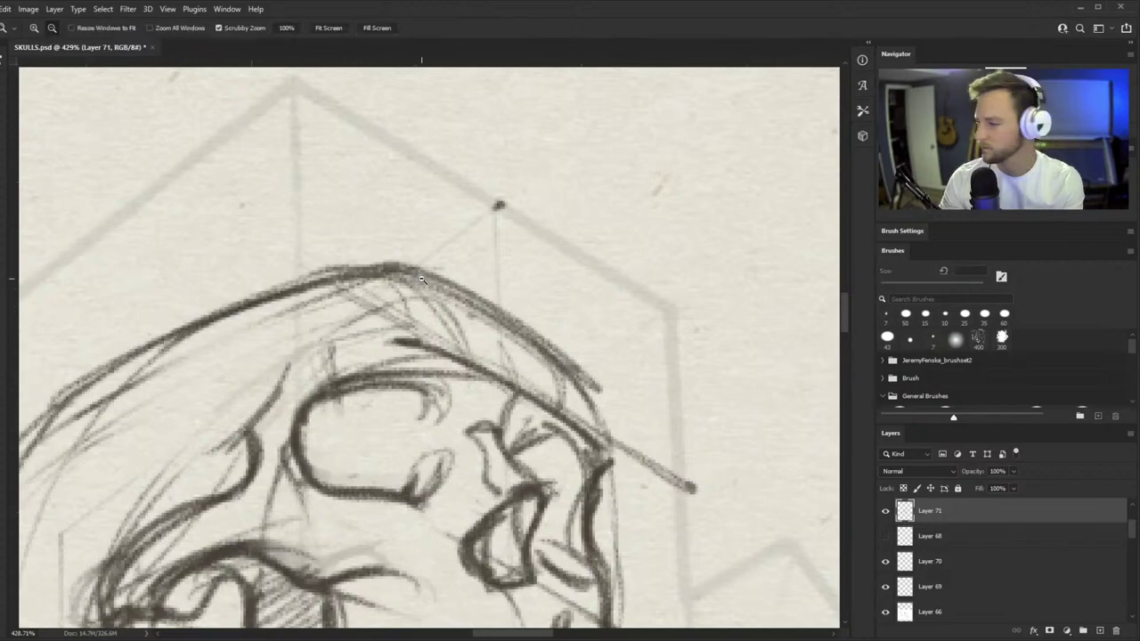
mouse_move(422, 279)
left_mouse_down()
mouse_move(362, 334)
mouse_move(371, 336)
left_mouse_up()
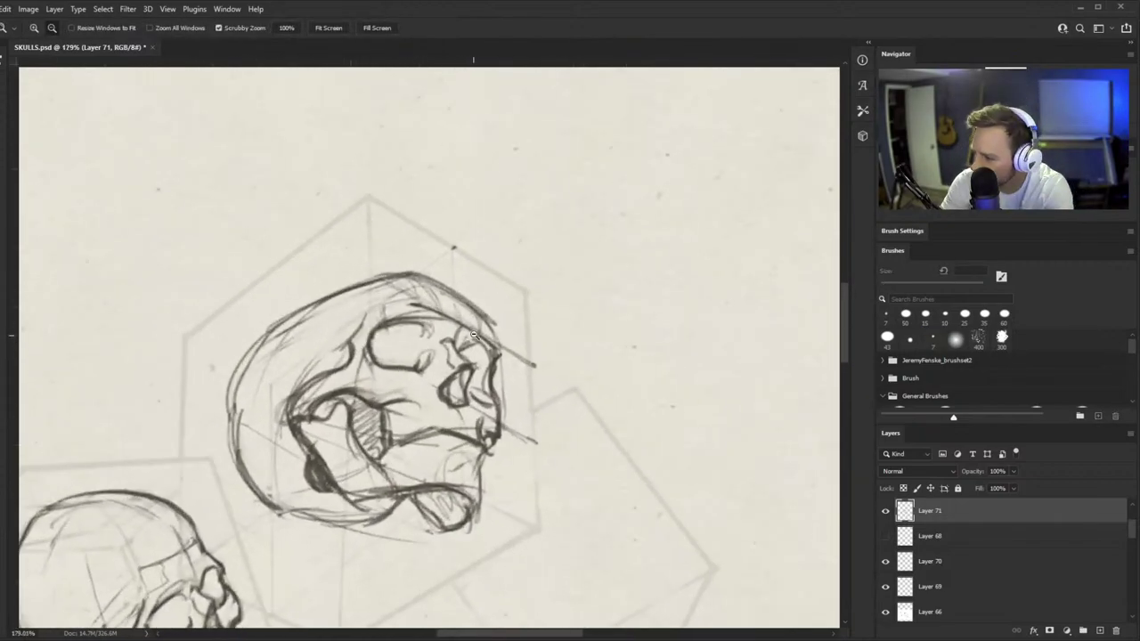
- Erase the rounded chin outline and rework the lower jaw edge leading up to it
mouse_move(474, 335)
left_mouse_down()
mouse_move(495, 321)
mouse_move(447, 341)
mouse_move(422, 373)
mouse_move(534, 331)
left_mouse_up()
key("e")
left_click_drag(480, 482, 378, 445)
key("b")
mouse_move(287, 434)
left_mouse_down()
mouse_move(409, 434)
mouse_move(522, 392)
mouse_move(415, 436)
left_mouse_up()
mouse_move(372, 359)
left_mouse_down()
mouse_move(443, 395)
mouse_move(505, 377)
mouse_move(605, 375)
mouse_move(656, 401)
left_mouse_up()
left_click_drag(656, 401, 517, 385)
left_click_drag(619, 385, 643, 443)
key("e")
mouse_move(664, 378)
left_mouse_down()
mouse_move(667, 448)
mouse_move(623, 463)
left_mouse_up()
left_click_drag(681, 410, 701, 410)
left_click_drag(590, 381, 629, 405)
- Redraw the chin as a fuller curved form and connect its front edge up to the upper front teeth
key("b")
left_click_drag(503, 374, 640, 414)
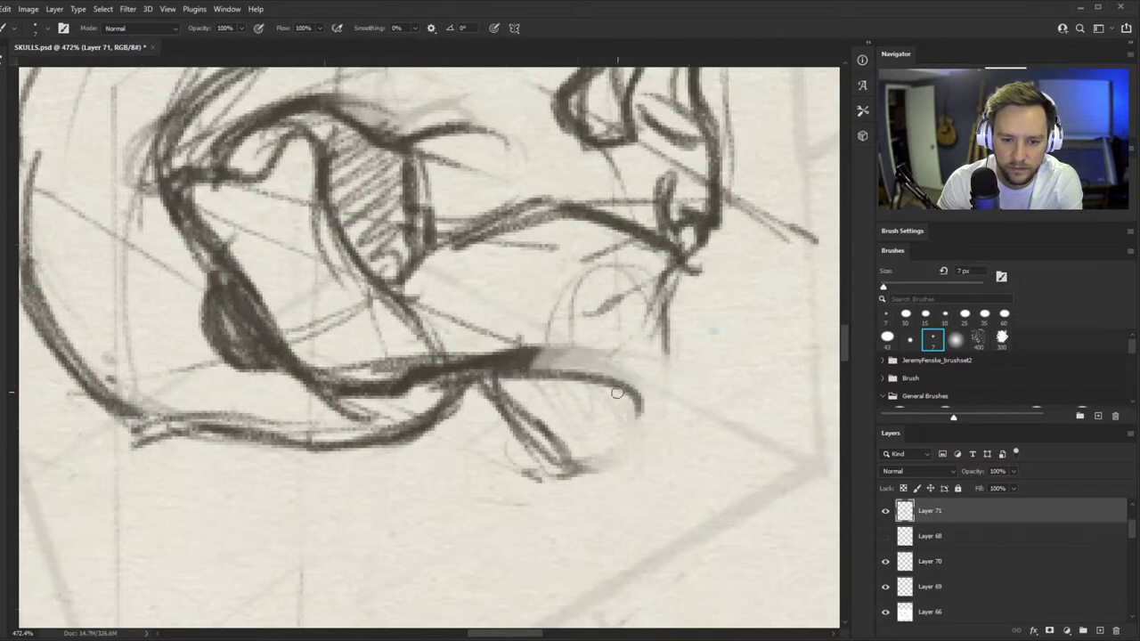
mouse_move(541, 369)
left_mouse_down()
mouse_move(637, 420)
mouse_move(543, 445)
mouse_move(638, 442)
mouse_move(680, 372)
mouse_move(693, 262)
left_mouse_up()
scroll(712, 331, "down", 6)
scroll(725, 354, "up", 8)
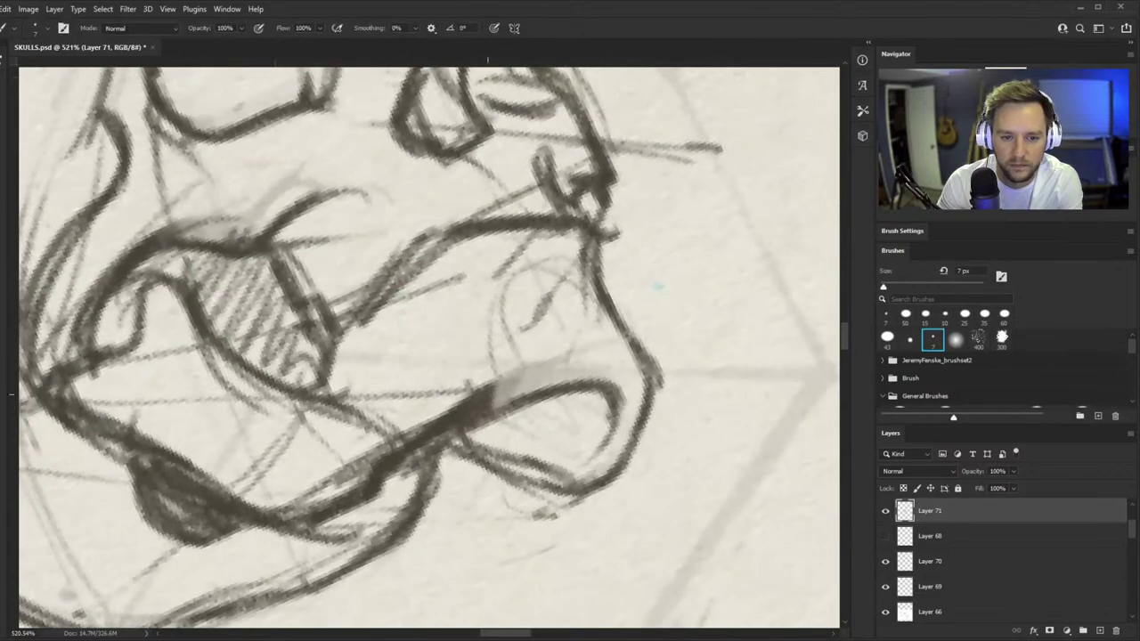
- Sketch a light upper rim along the chin and an arched contour above it below the front teeth
mouse_move(488, 390)
left_mouse_down()
mouse_move(612, 344)
mouse_move(640, 390)
left_mouse_up()
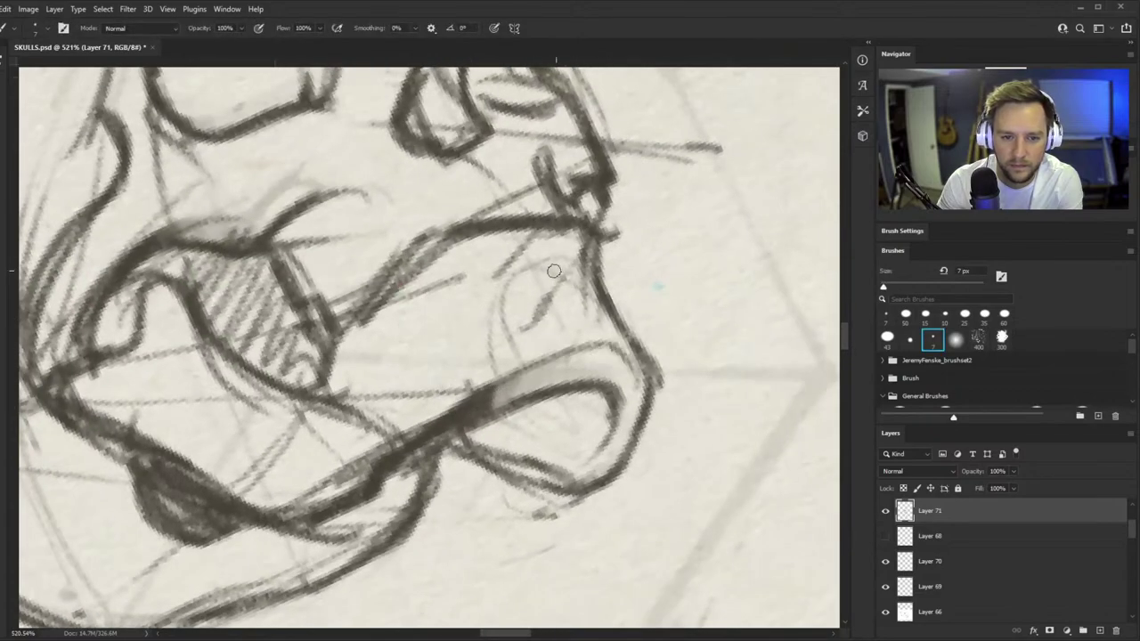
left_click_drag(553, 271, 642, 344)
mouse_move(568, 272)
left_mouse_down()
mouse_move(636, 338)
mouse_move(488, 365)
mouse_move(591, 293)
left_mouse_up()
left_click_drag(600, 244, 606, 294)
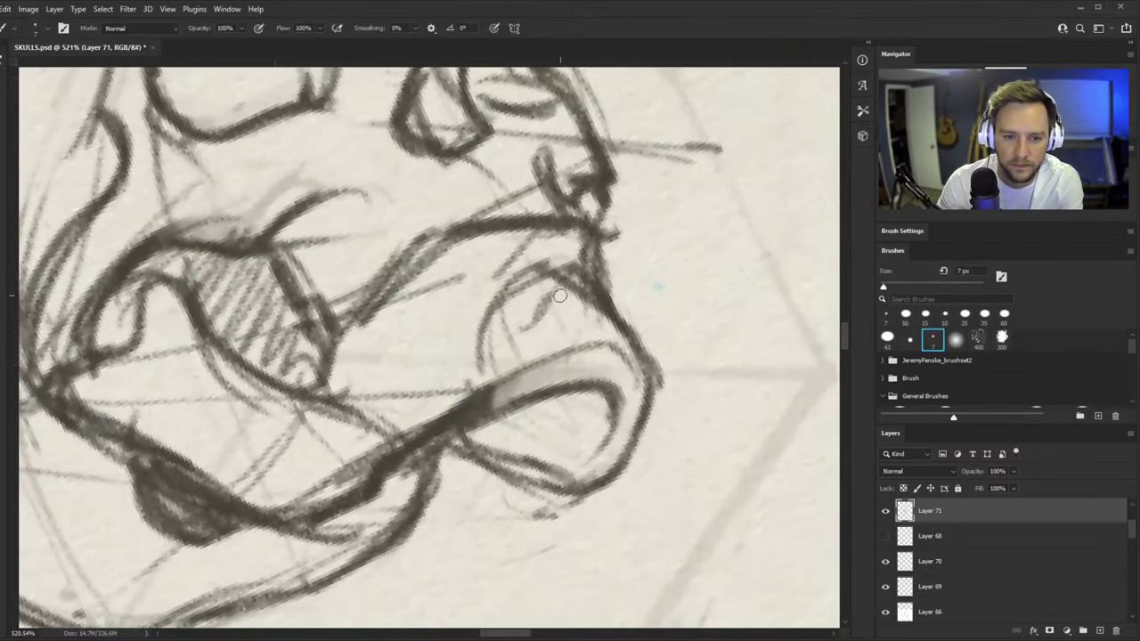
- Erase the front teeth and the contour joining the tip of the upper jaw to the chin
key("r")
mouse_move(660, 330)
left_mouse_down()
mouse_move(614, 353)
mouse_move(596, 428)
left_mouse_up()
mouse_move(539, 308)
left_mouse_down()
mouse_move(557, 306)
mouse_move(517, 370)
mouse_move(655, 347)
left_mouse_up()
key("e")
key("b")
key("z")
key("r")
mouse_move(661, 346)
left_mouse_down()
mouse_move(659, 306)
mouse_move(622, 216)
left_mouse_up()
mouse_move(426, 314)
left_mouse_down()
mouse_move(524, 294)
mouse_move(495, 295)
left_mouse_up()
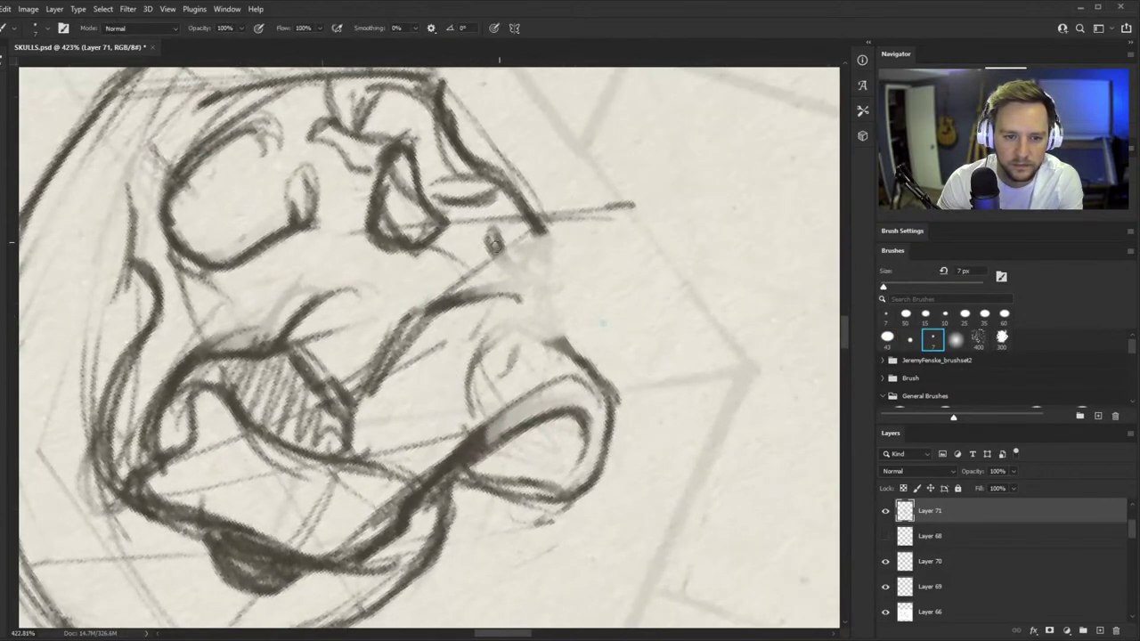
- Lighten the upper jaw's old biting edge and redraw it with new contour lines beside the cheekbone and below the nose
left_click_drag(495, 251, 545, 287)
mouse_move(342, 272)
left_mouse_down()
mouse_move(424, 323)
mouse_move(403, 320)
mouse_move(463, 296)
left_mouse_up()
key("e")
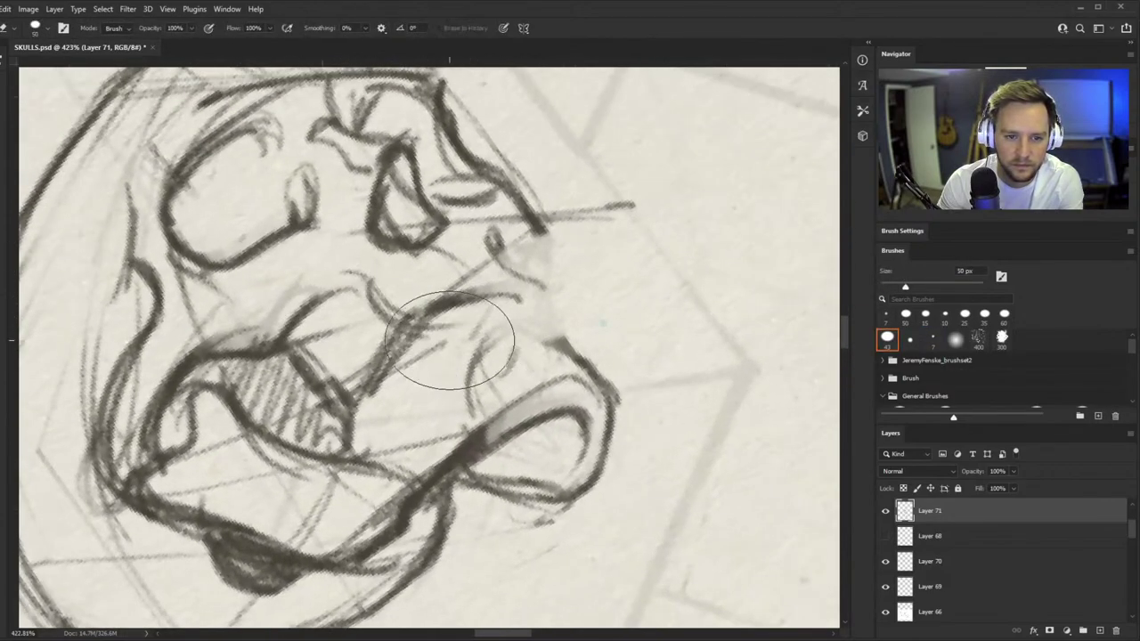
left_click_drag(464, 342, 504, 314)
key("b")
left_click_drag(410, 324, 538, 288)
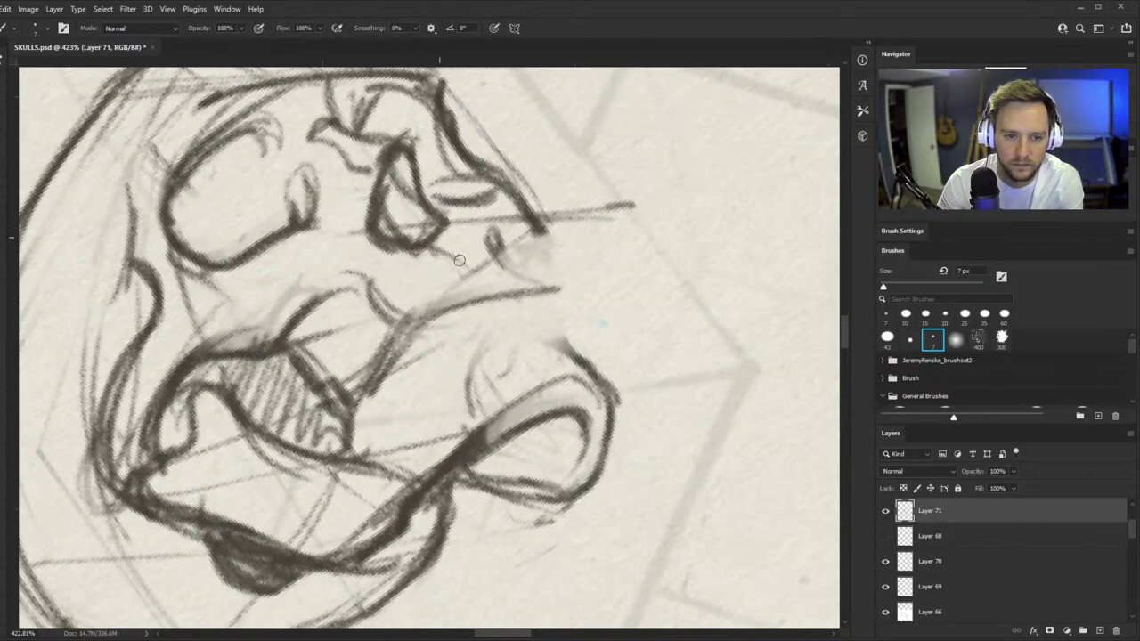
mouse_move(460, 260)
left_mouse_down()
mouse_move(493, 283)
mouse_move(392, 289)
left_mouse_up()
key("Escape")
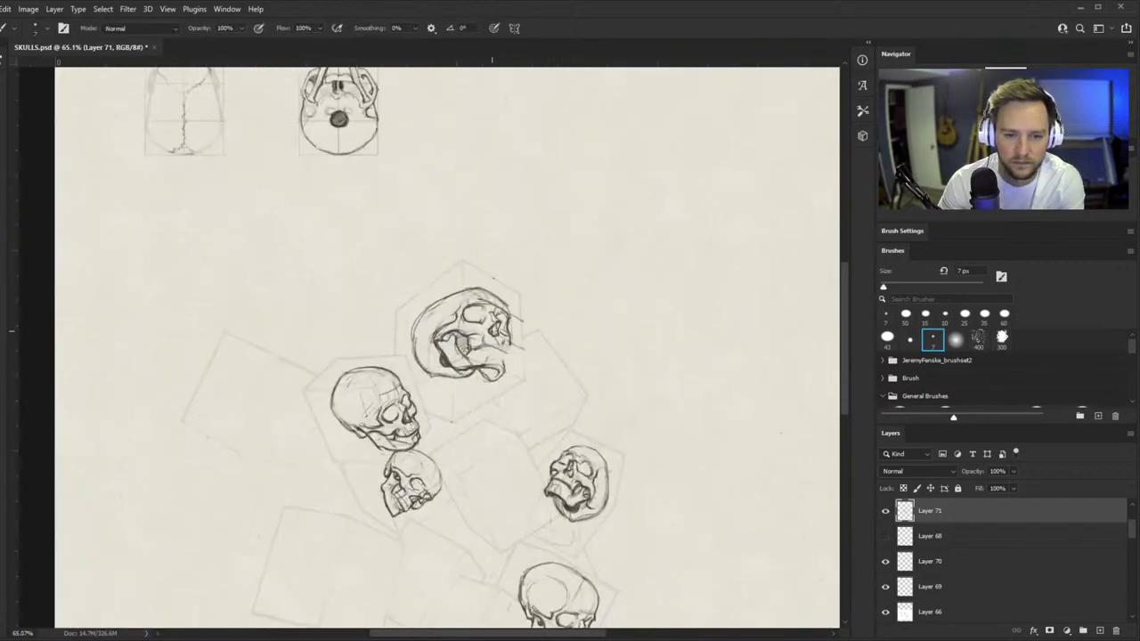
- Darken the line where the teeth meet and draw the front contour from the upper jaw down to the chin
mouse_move(497, 351)
left_mouse_down()
mouse_move(609, 288)
mouse_move(613, 258)
left_mouse_up()
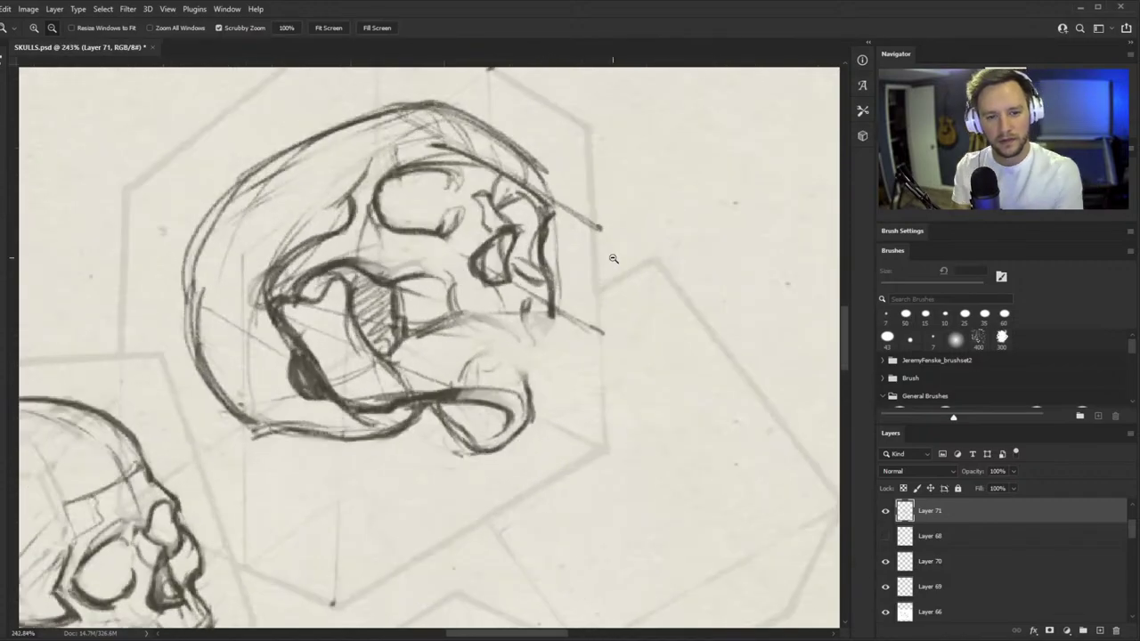
key("r")
left_click_drag(616, 371, 617, 353)
left_click_drag(510, 310, 536, 312)
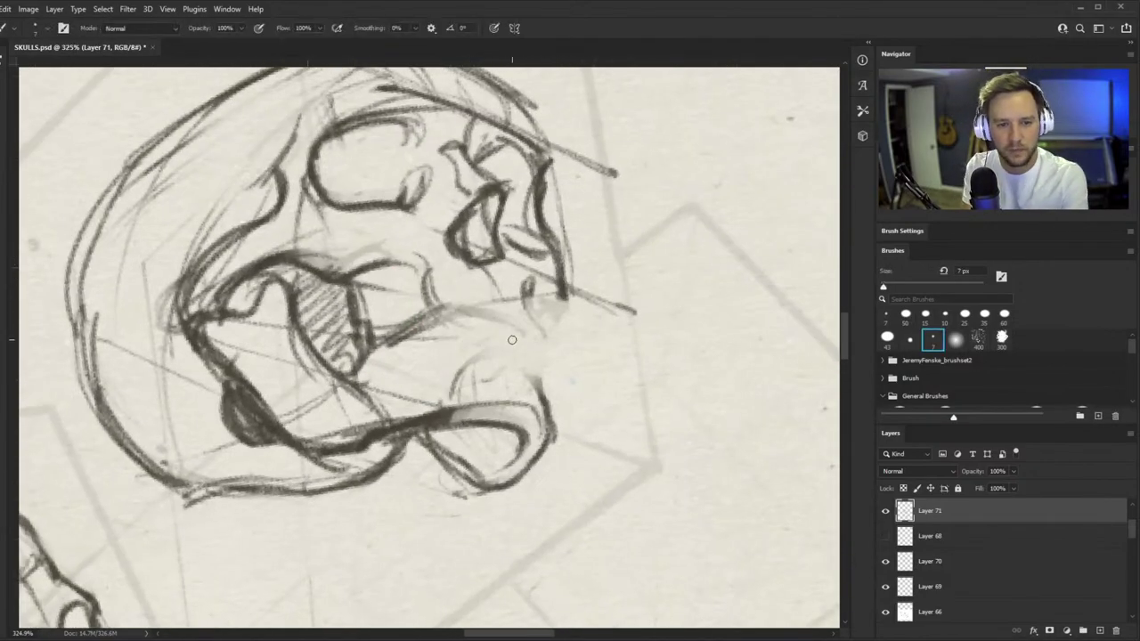
left_click_drag(442, 323, 526, 323)
left_click_drag(450, 319, 535, 339)
mouse_move(456, 322)
left_mouse_down()
mouse_move(518, 331)
mouse_move(538, 384)
left_mouse_up()
left_click_drag(541, 342, 537, 390)
left_click_drag(500, 345, 509, 346)
left_click_drag(451, 317, 547, 340)
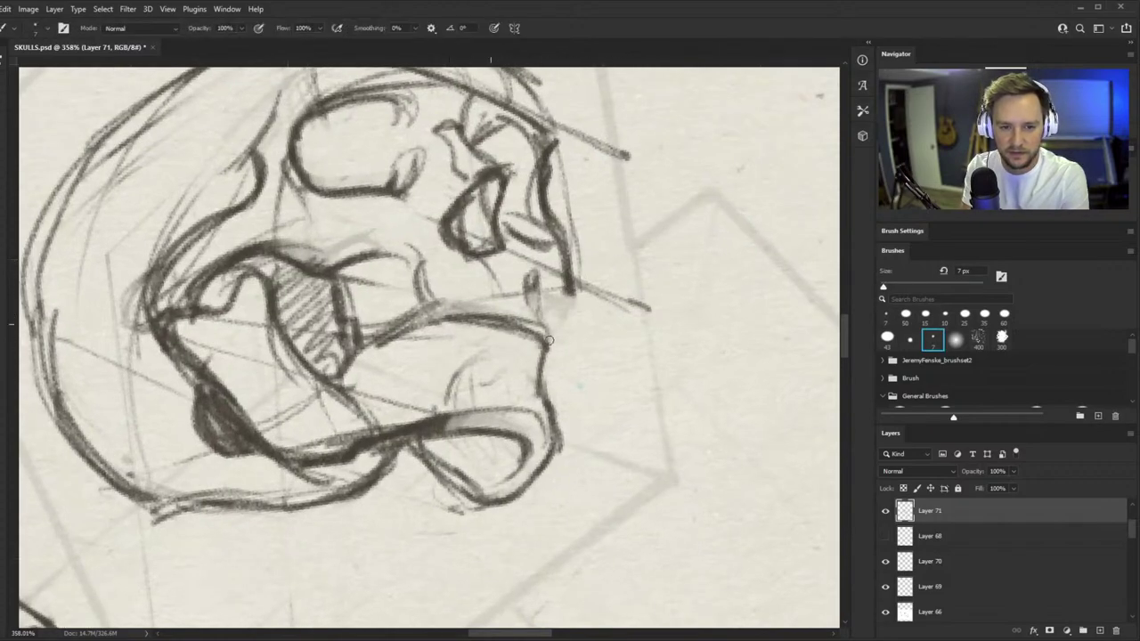
- Draw the front tooth contour at the tip of the upper jaw
mouse_move(528, 283)
left_mouse_down()
mouse_move(558, 338)
mouse_move(547, 357)
left_mouse_up()
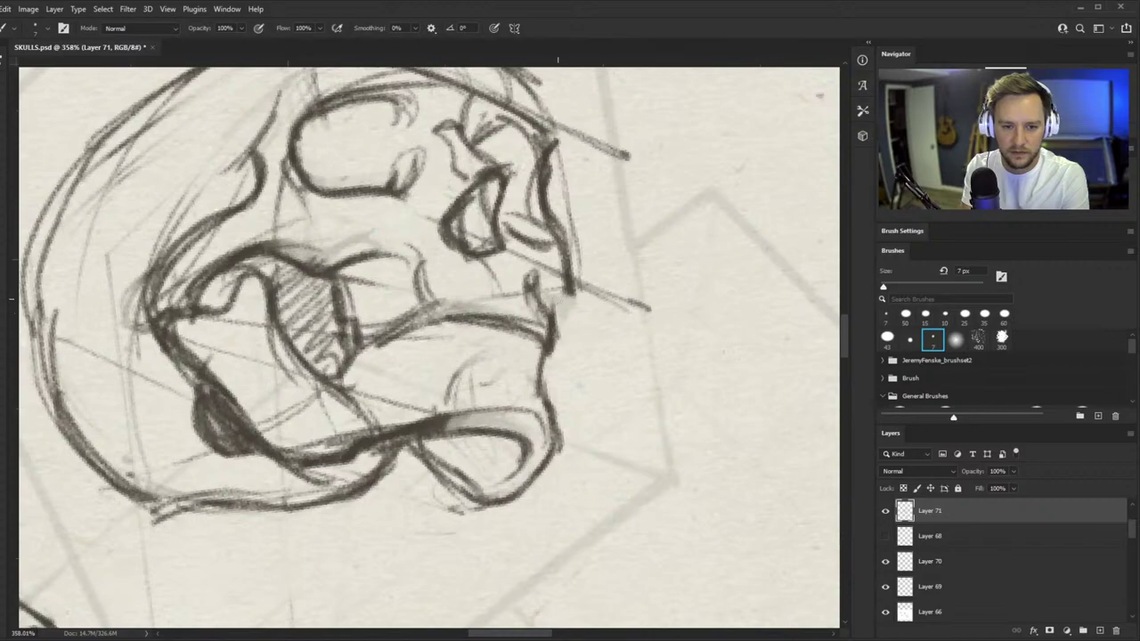
mouse_move(570, 294)
left_mouse_down()
mouse_move(547, 309)
mouse_move(549, 322)
mouse_move(468, 307)
left_mouse_up()
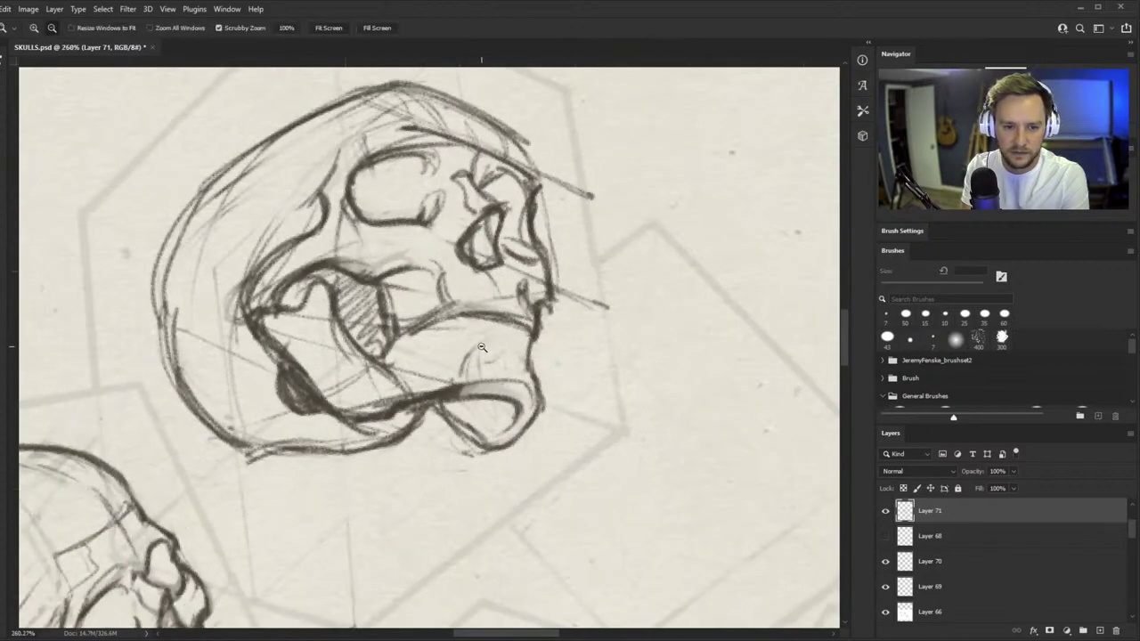
- Sketch the lower tooth line across to the chin arch and erase the brow guideline extending beyond the face
mouse_move(482, 347)
left_mouse_down()
mouse_move(536, 358)
mouse_move(527, 337)
mouse_move(449, 359)
left_mouse_up()
mouse_move(373, 358)
left_mouse_down()
mouse_move(445, 345)
mouse_move(455, 372)
mouse_move(497, 290)
mouse_move(535, 278)
mouse_move(550, 237)
mouse_move(581, 230)
left_mouse_up()
key("z")
key("r")
key("Escape")
key("z")
key("e")
mouse_move(524, 297)
left_mouse_down()
mouse_move(517, 285)
mouse_move(559, 283)
left_mouse_up()
key("z")
key("b")
- Erase part of the near eye socket's lower edge and redraw the edge towards its inner corner
mouse_move(303, 250)
left_mouse_down()
mouse_move(433, 266)
mouse_move(506, 317)
left_mouse_up()
key("e")
key("[")
key("z")
left_click_drag(364, 260, 431, 254)
key("e")
left_click_drag(338, 242, 380, 259)
key("b")
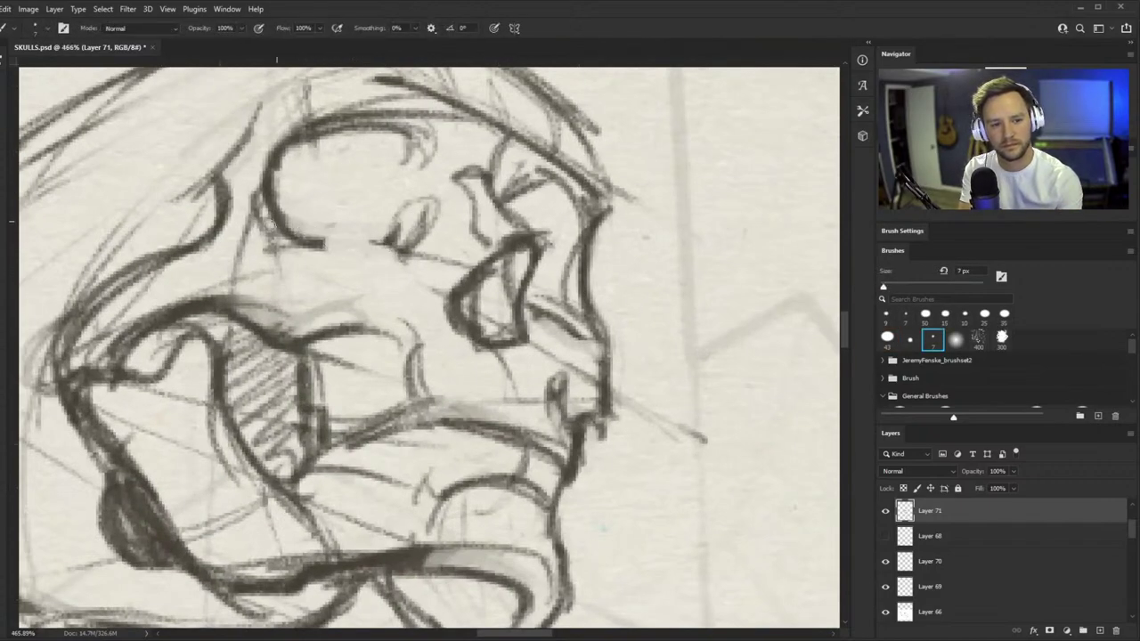
mouse_move(265, 221)
left_mouse_down()
mouse_move(358, 248)
mouse_move(331, 246)
mouse_move(424, 259)
left_mouse_up()
mouse_move(433, 219)
left_mouse_down()
mouse_move(406, 255)
mouse_move(266, 206)
left_mouse_up()
- Reinforce the far side contour of the face from the brow down along the cheek
mouse_move(525, 287)
left_mouse_down()
mouse_move(607, 339)
mouse_move(620, 225)
left_mouse_up()
left_click_drag(588, 266, 615, 214)
key("z")
mouse_move(415, 189)
left_mouse_down()
mouse_move(298, 280)
mouse_move(504, 178)
left_mouse_up()
- Lighten the straight brow construction line above the eye sockets
key("e")
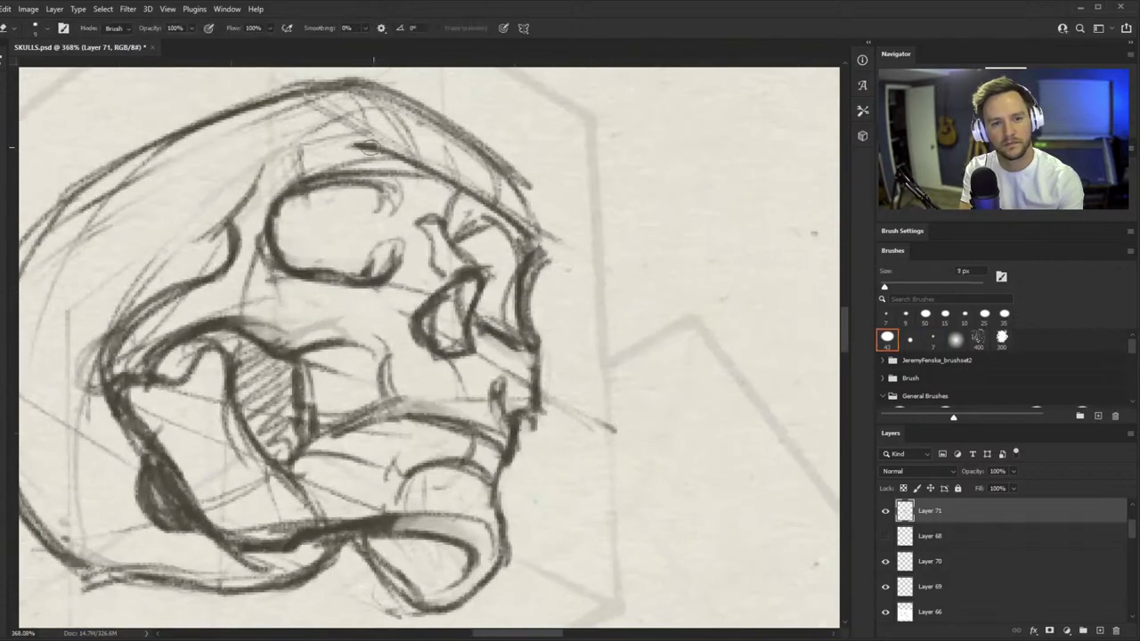
left_click_drag(360, 148, 496, 207)
key("z")
left_click_drag(419, 171, 470, 156)
- Draw the brow ridge curving over the near eye socket and across the nasal bridge to the far socket
key("b")
mouse_move(271, 170)
left_mouse_down()
mouse_move(381, 162)
mouse_move(428, 203)
left_mouse_up()
mouse_move(378, 161)
left_mouse_down()
mouse_move(394, 158)
mouse_move(431, 212)
left_mouse_up()
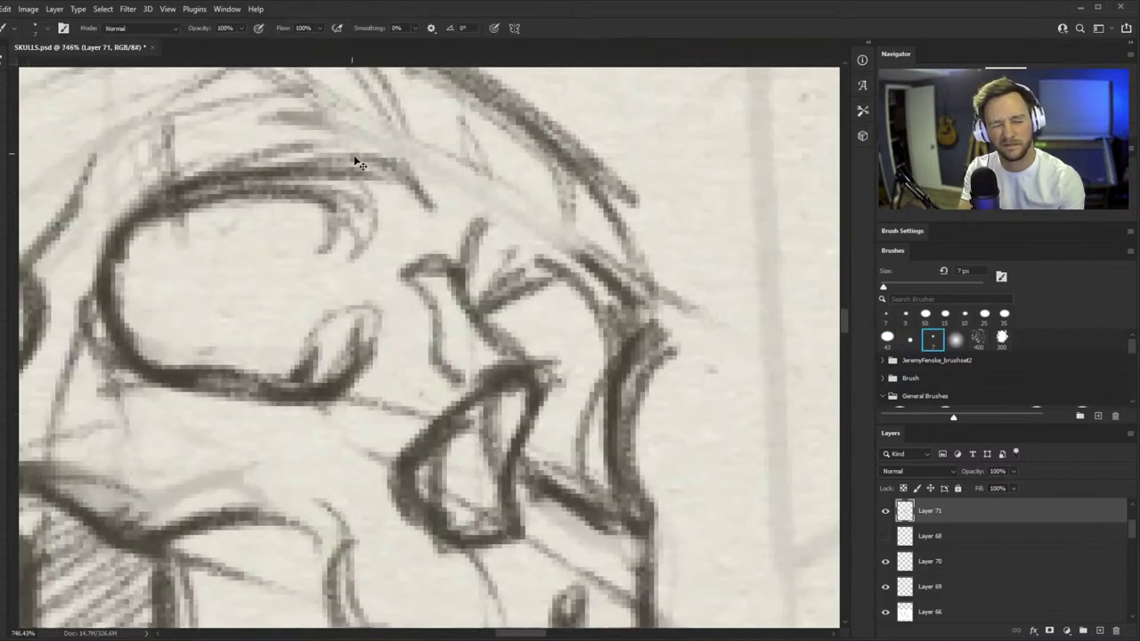
mouse_move(297, 182)
left_mouse_down()
mouse_move(461, 231)
mouse_move(502, 234)
mouse_move(540, 213)
mouse_move(579, 267)
left_mouse_up()
left_click_drag(437, 241, 458, 216)
left_click_drag(400, 237, 423, 233)
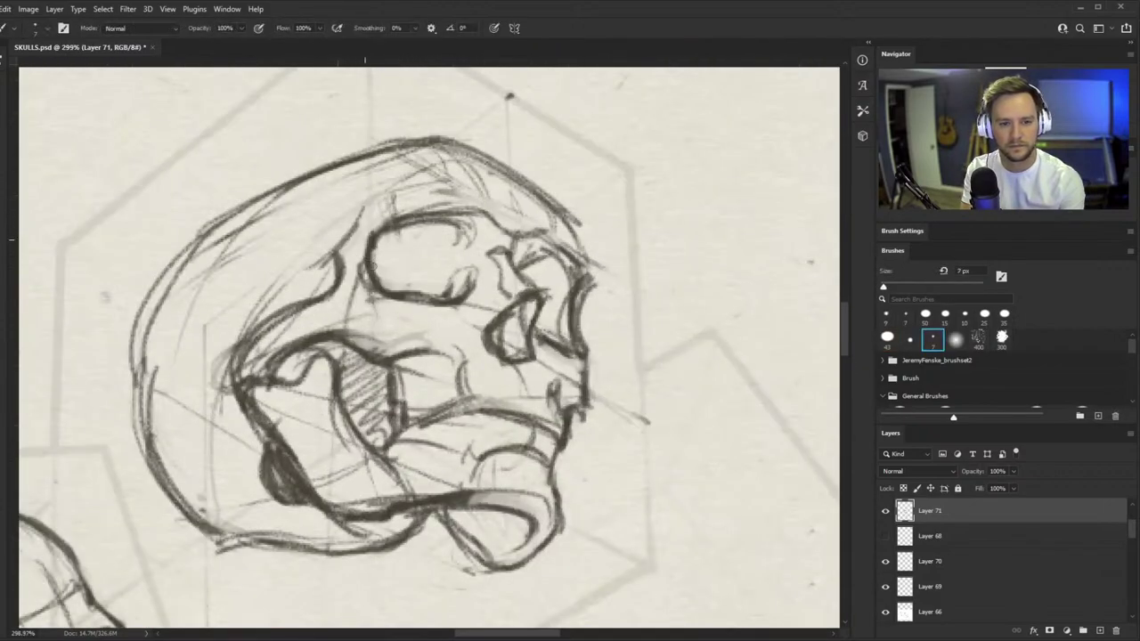
- Clean up the near eye socket's back edge and redraw its outer and upper rim
left_click_drag(373, 266, 387, 283)
key("e")
mouse_move(383, 228)
left_mouse_down()
mouse_move(369, 269)
mouse_move(377, 274)
mouse_move(362, 247)
mouse_move(385, 292)
mouse_move(442, 212)
left_mouse_up()
key("b")
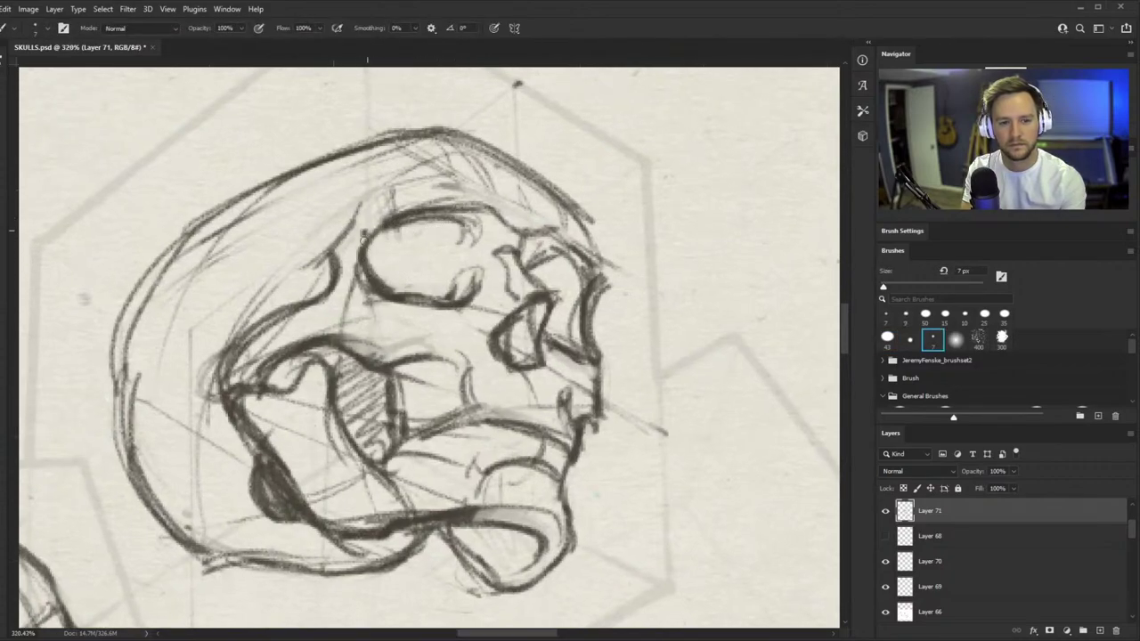
left_click_drag(363, 239, 384, 289)
key("e")
key("b")
mouse_move(371, 247)
left_mouse_down()
mouse_move(386, 281)
mouse_move(447, 219)
left_mouse_up()
key("ctrl+space")
left_click_drag(413, 270, 311, 272)
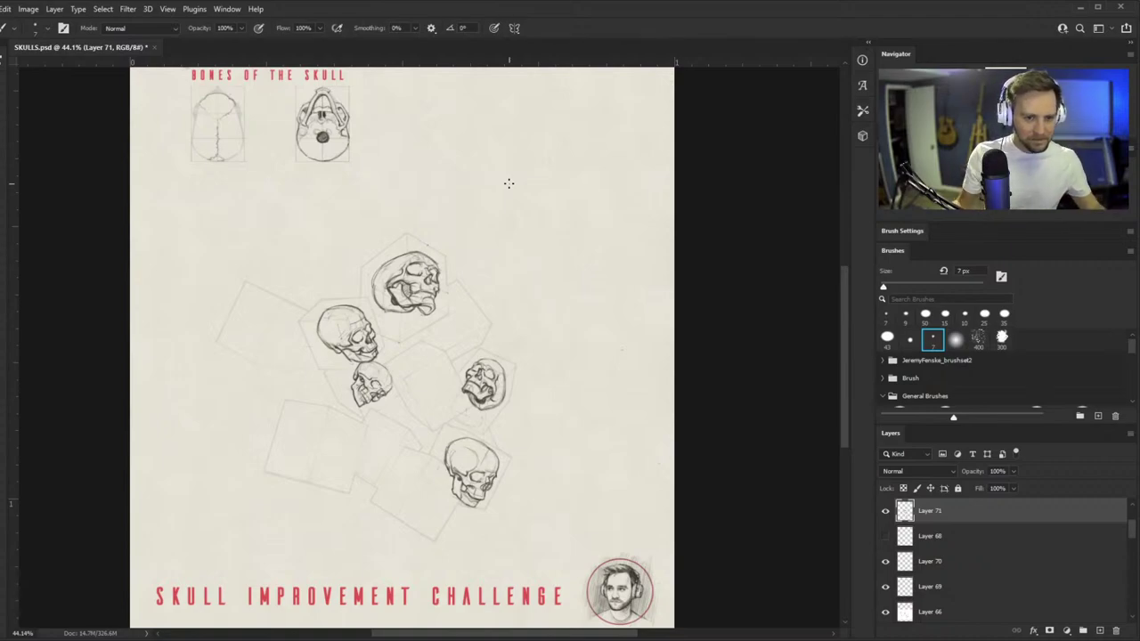
left_click_drag(439, 302, 501, 272)
key("ctrl+space")
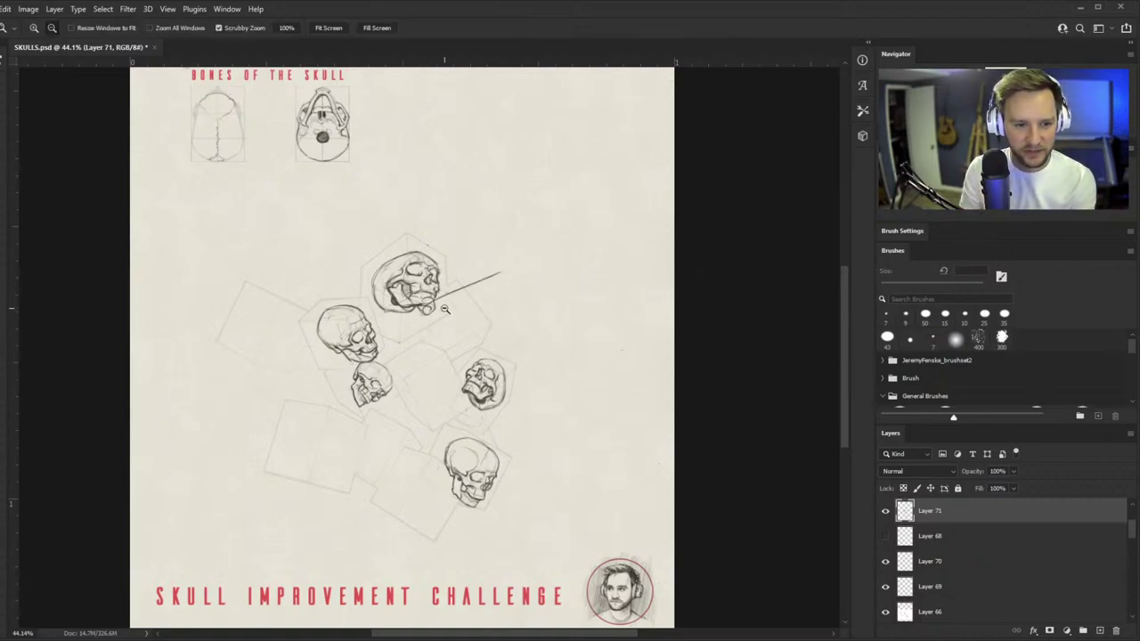
key("ctrl+z")
- Redraw the lower edge of the chin and erase the stray strokes beneath it
key("r")
mouse_move(414, 303)
left_mouse_down()
mouse_move(570, 343)
mouse_move(577, 322)
left_mouse_up()
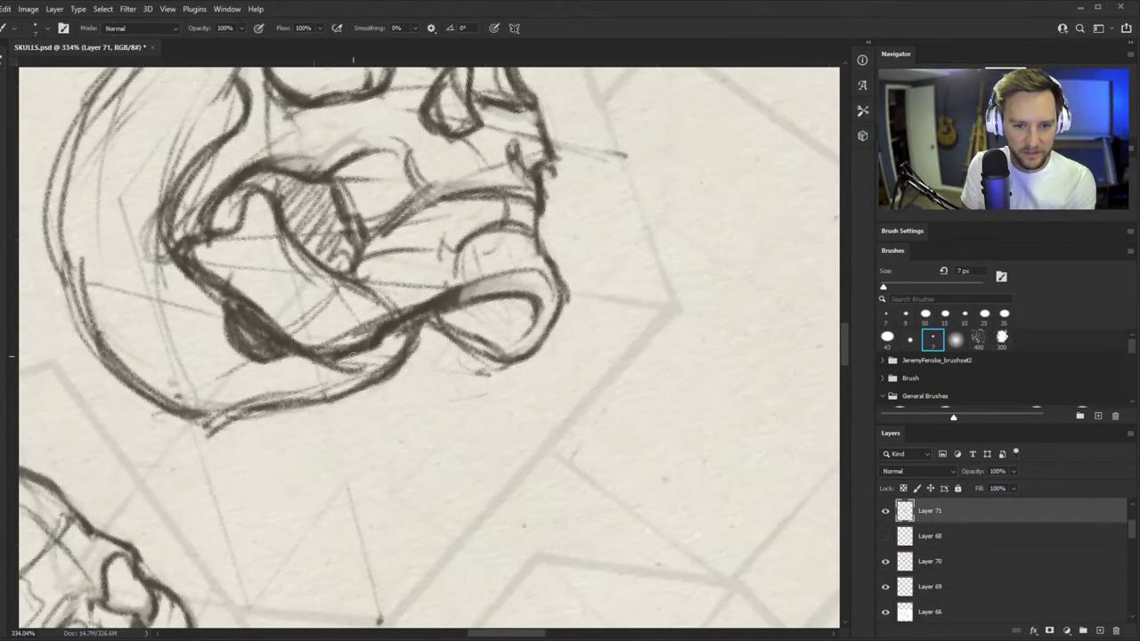
left_click_drag(352, 356, 545, 358)
key("e")
mouse_move(473, 377)
left_mouse_down()
mouse_move(473, 364)
mouse_move(535, 361)
left_mouse_up()
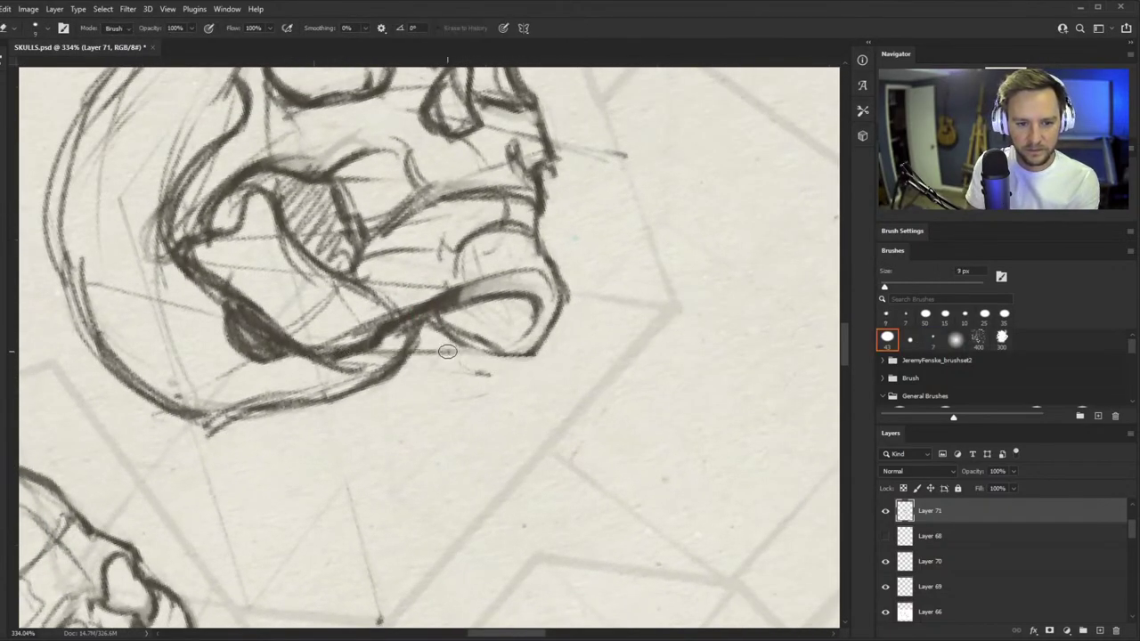
left_click_drag(447, 352, 419, 359)
left_click_drag(465, 370, 492, 375)
- Shade the underside of the chin with parallel hatching and reinforce its back edge
key("ctrl+space")
left_click_drag(544, 344, 601, 306)
key("b")
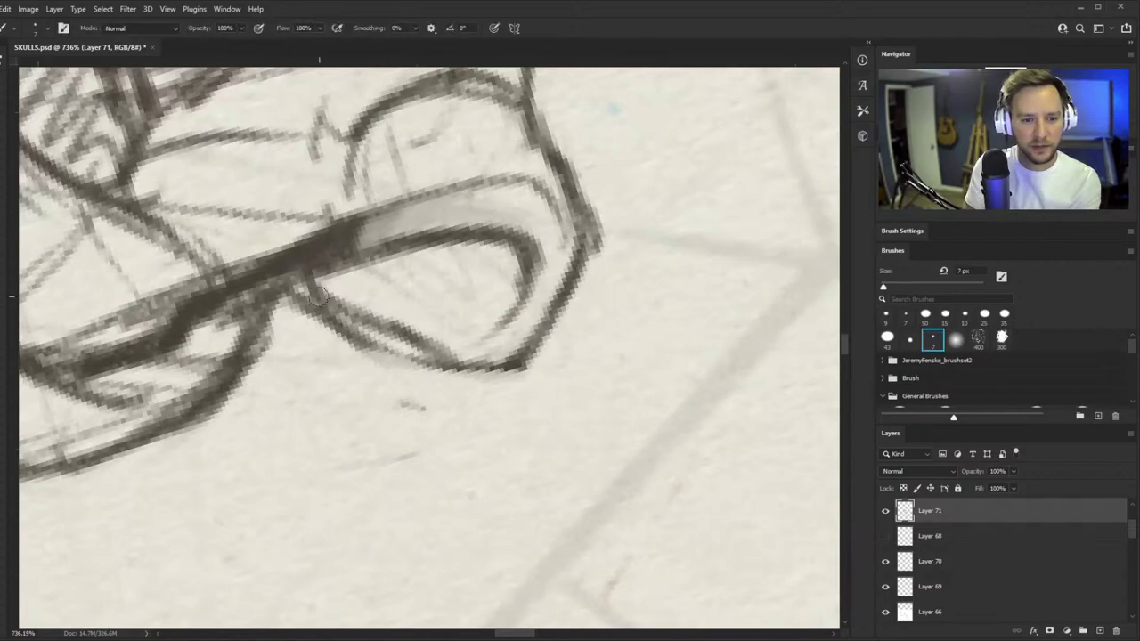
mouse_move(319, 297)
left_mouse_down()
mouse_move(394, 293)
mouse_move(456, 340)
left_mouse_up()
- Erase the rough outer edge below the chin and redraw its lower back contour
key("r")
mouse_move(569, 297)
left_mouse_down()
mouse_move(576, 367)
mouse_move(575, 334)
left_mouse_up()
key("ctrl+space")
key("e")
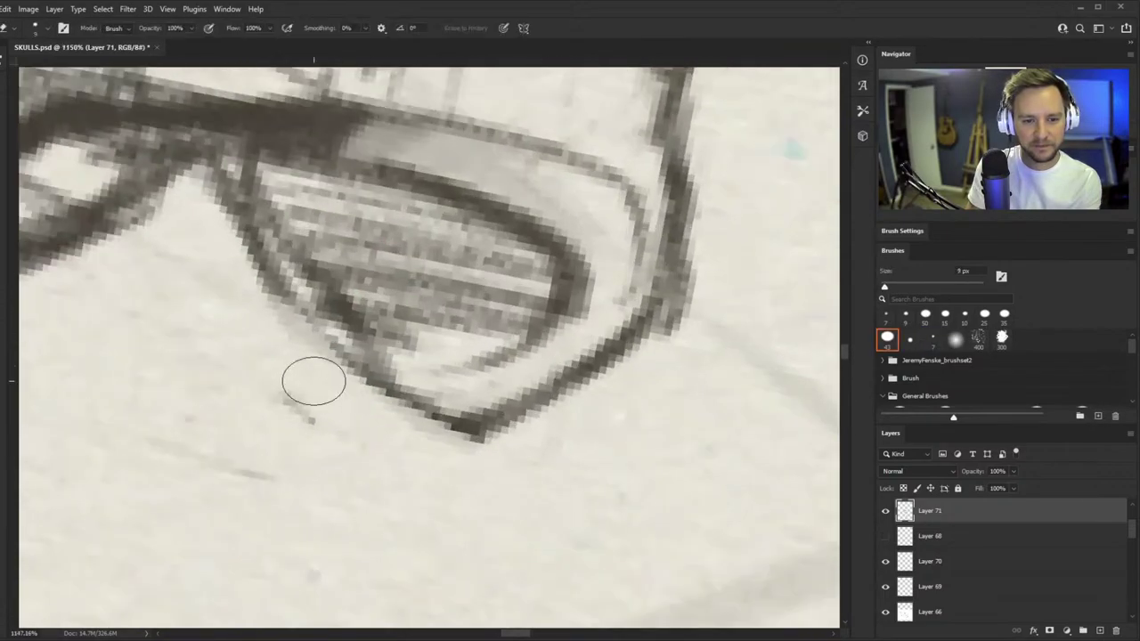
mouse_move(314, 381)
left_mouse_down()
mouse_move(447, 460)
mouse_move(631, 389)
left_mouse_up()
key("b")
mouse_move(356, 351)
left_mouse_down()
mouse_move(465, 399)
mouse_move(669, 331)
mouse_move(392, 374)
left_mouse_up()
key("ctrl+space")
key("r")
left_click_drag(614, 423, 628, 381)
key("ctrl+space")
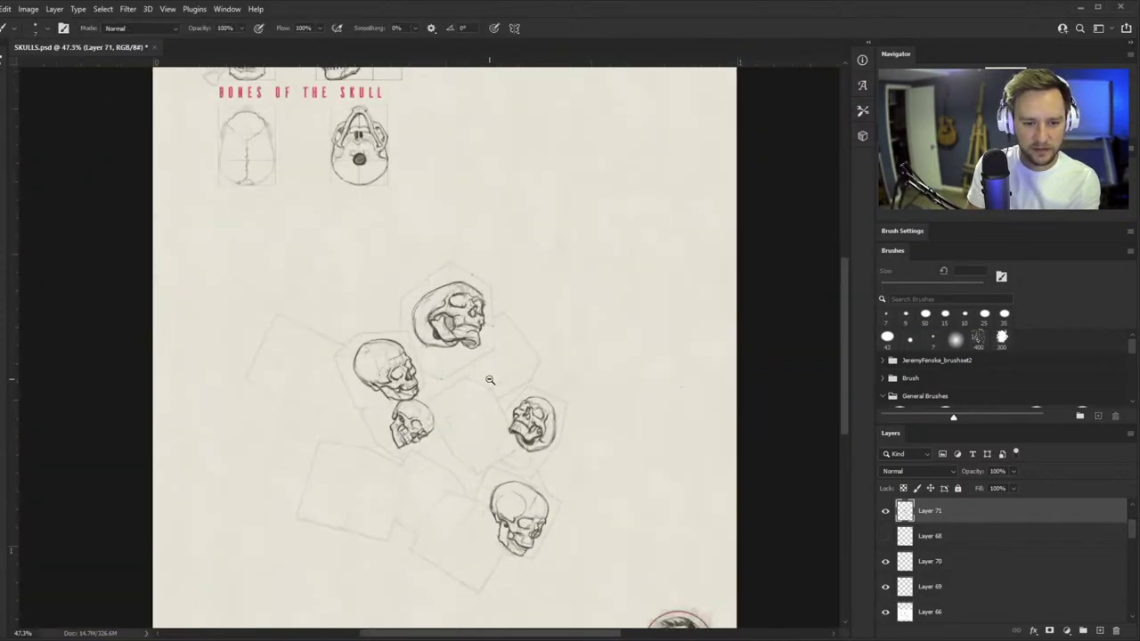
- Darken the back contour of the cranium on the uppermost skull
left_click_drag(489, 380, 406, 358)
key("ctrl+space")
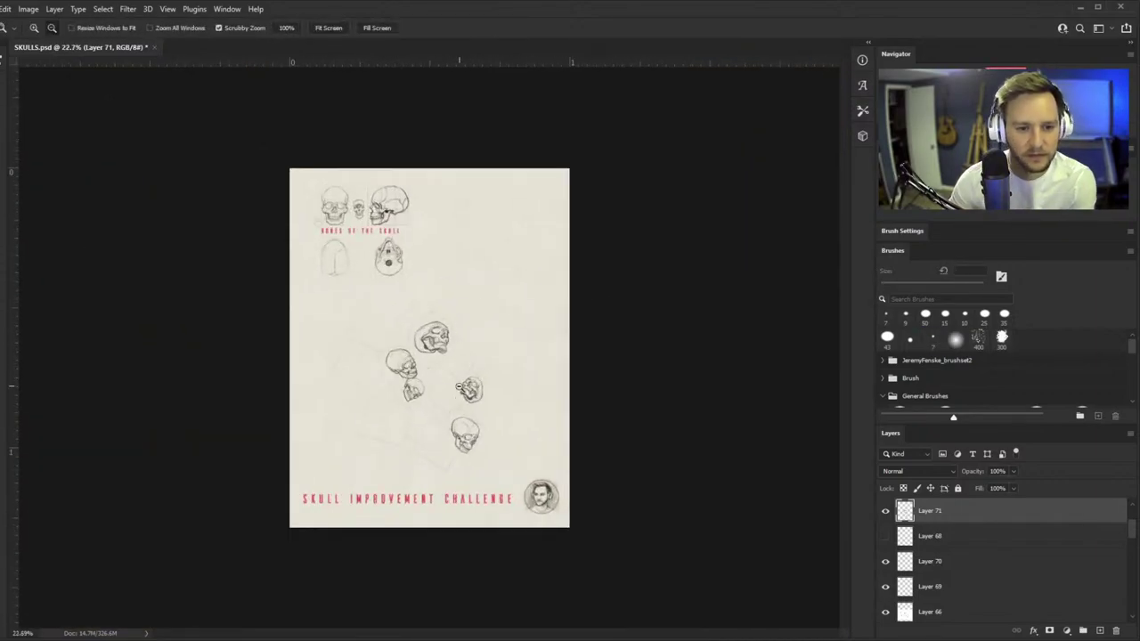
left_click_drag(440, 439, 499, 382)
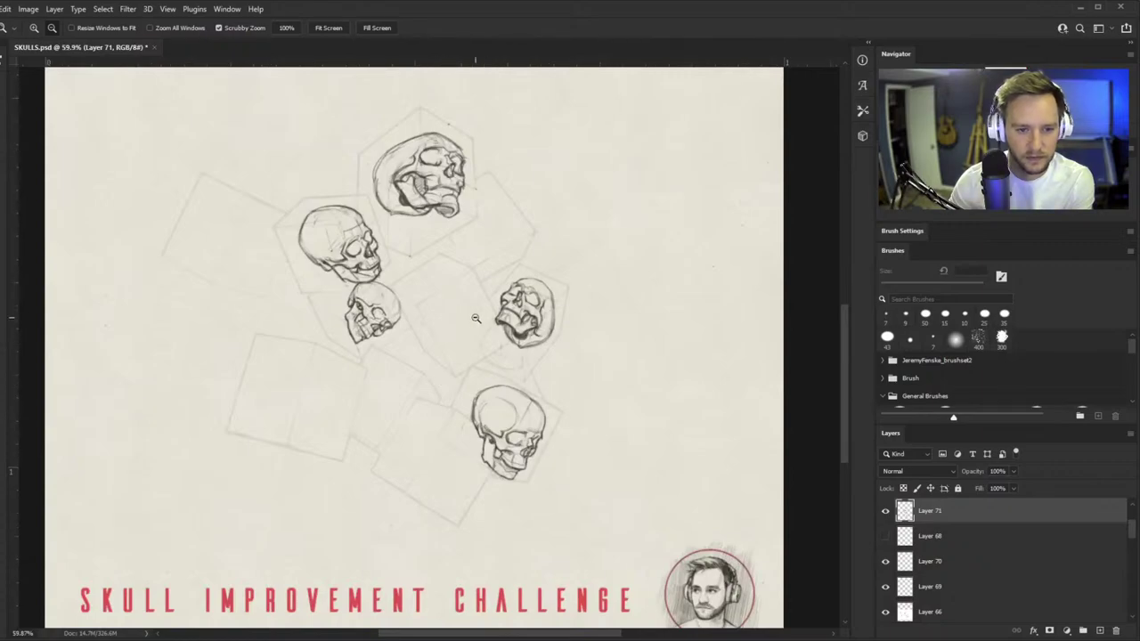
left_click_drag(480, 304, 446, 343)
left_click_drag(465, 217, 480, 219)
left_click_drag(425, 185, 486, 184)
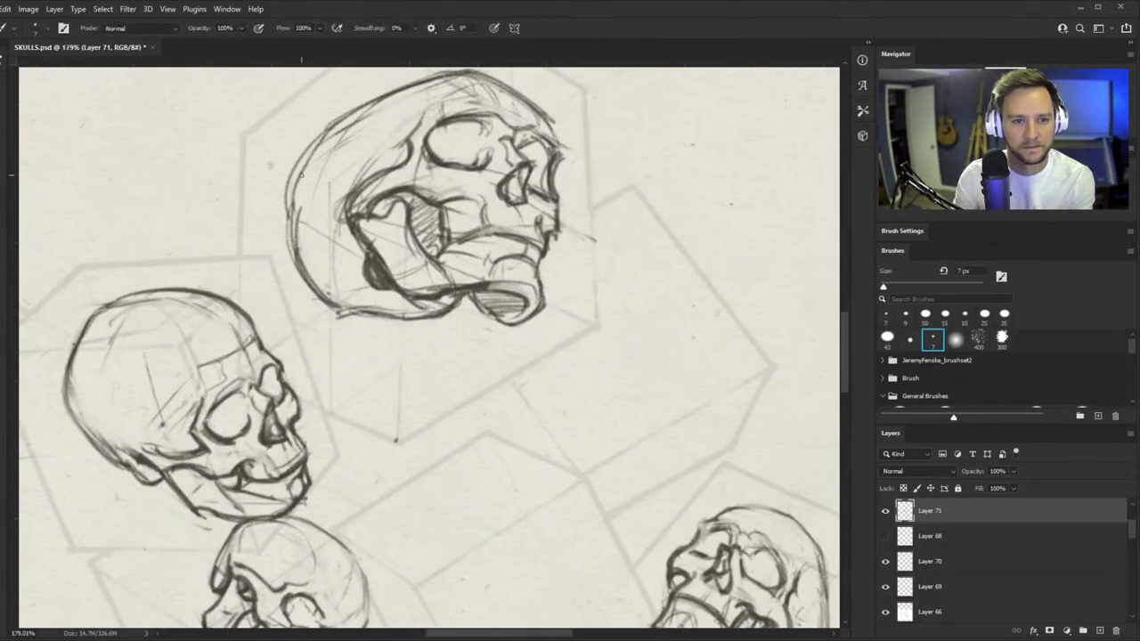
mouse_move(326, 128)
left_mouse_down()
mouse_move(292, 253)
mouse_move(312, 281)
left_mouse_up()
left_click_drag(296, 224, 335, 304)
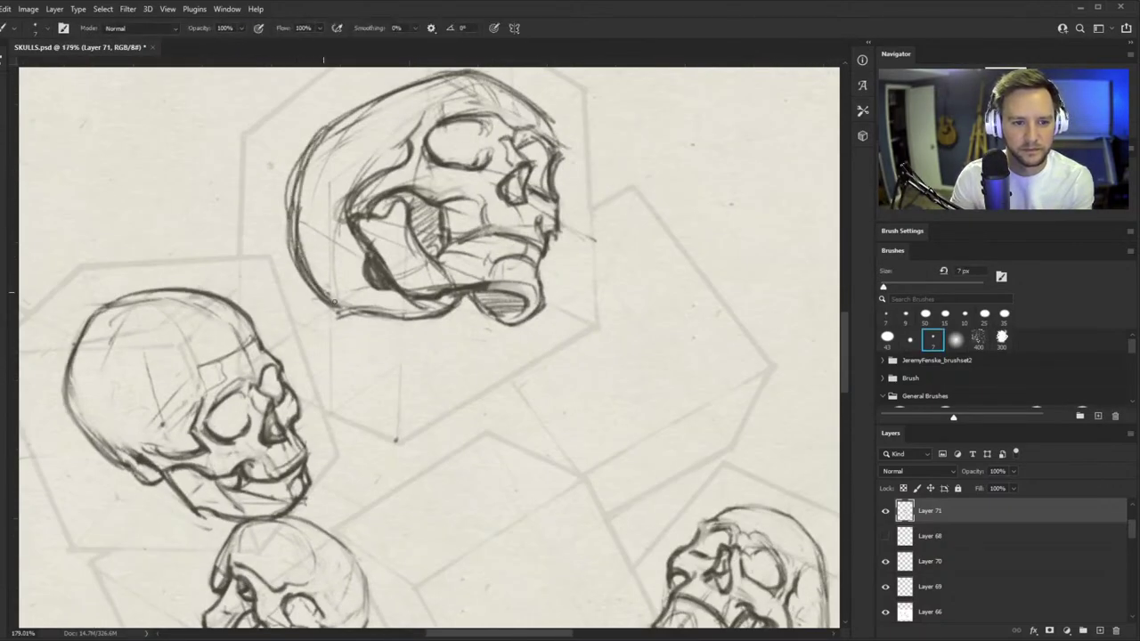
- Trim the cranium's back outline inward with a larger eraser and redraw its lower curve
key("e")
key("bracketright")
key("bracketright")
key("bracketright")
key("bracketright")
key("bracketright")
mouse_move(303, 134)
left_mouse_down()
mouse_move(267, 257)
mouse_move(313, 317)
left_mouse_up()
mouse_move(273, 228)
left_mouse_down()
mouse_move(323, 320)
mouse_move(340, 319)
left_mouse_up()
key("b")
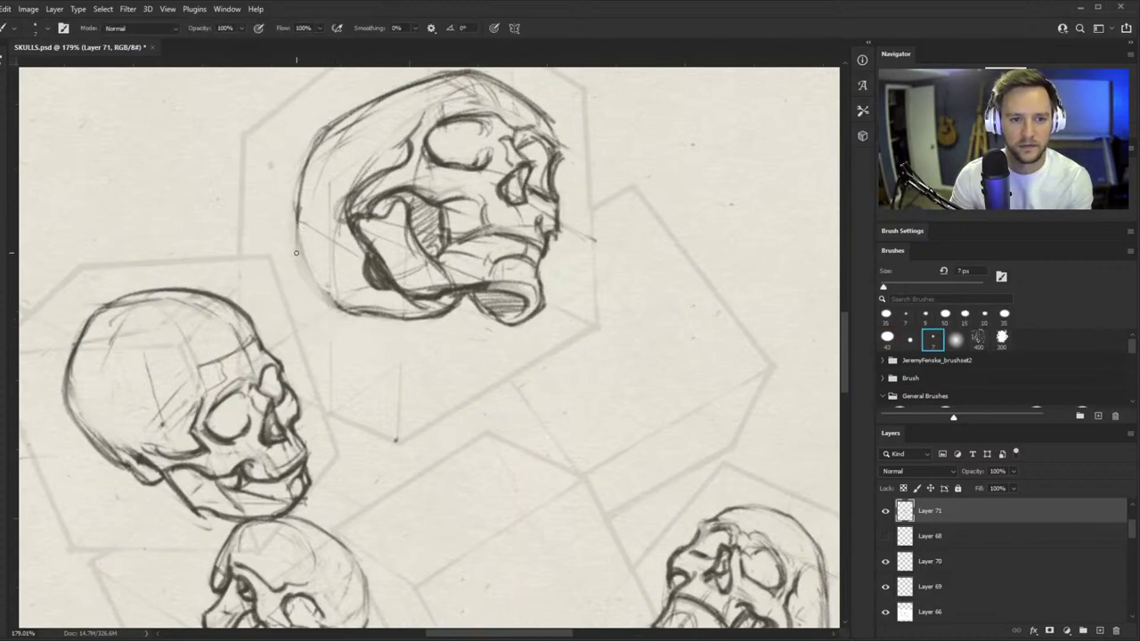
left_click_drag(298, 216, 331, 301)
left_click_drag(314, 261, 336, 297)
- Add curved form lines inside the back of the cranium, behind the jaw
key("ctrl+space")
left_click_drag(349, 158, 338, 229)
mouse_move(301, 133)
left_mouse_down()
mouse_move(332, 230)
mouse_move(326, 280)
mouse_move(433, 324)
mouse_move(469, 305)
left_mouse_up()
key("ctrl+space")
left_click_drag(415, 326, 348, 342)
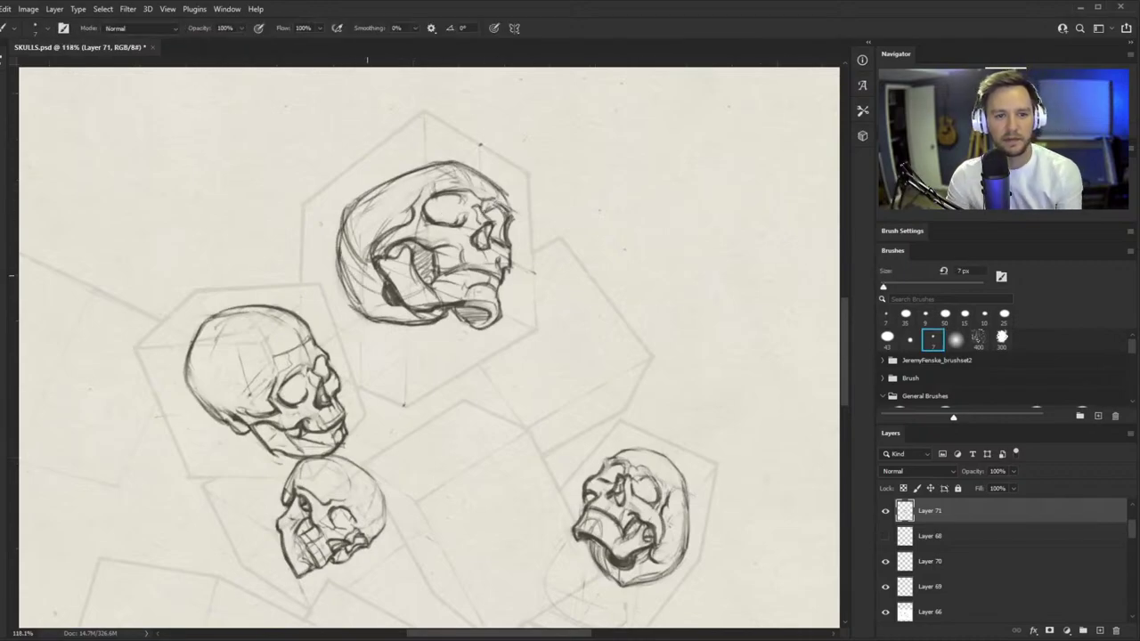
- Fade the base of the skull and redraw it flatter from the back corner to the jaw
key("e")
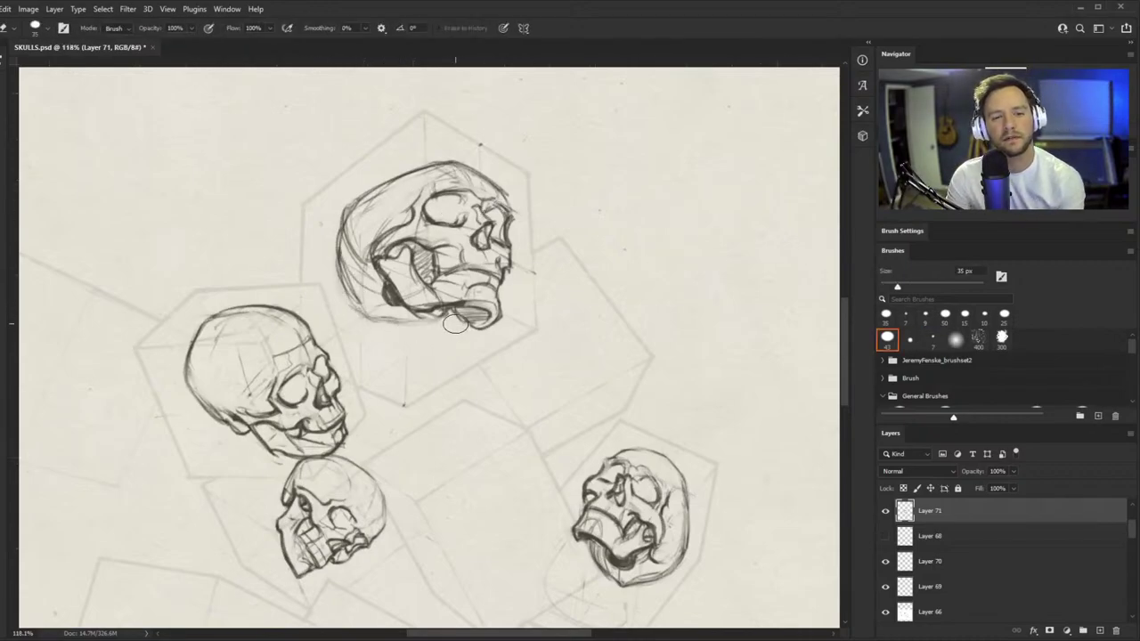
scroll(455, 323, "up", 4)
key("b")
left_click_drag(270, 318, 463, 327)
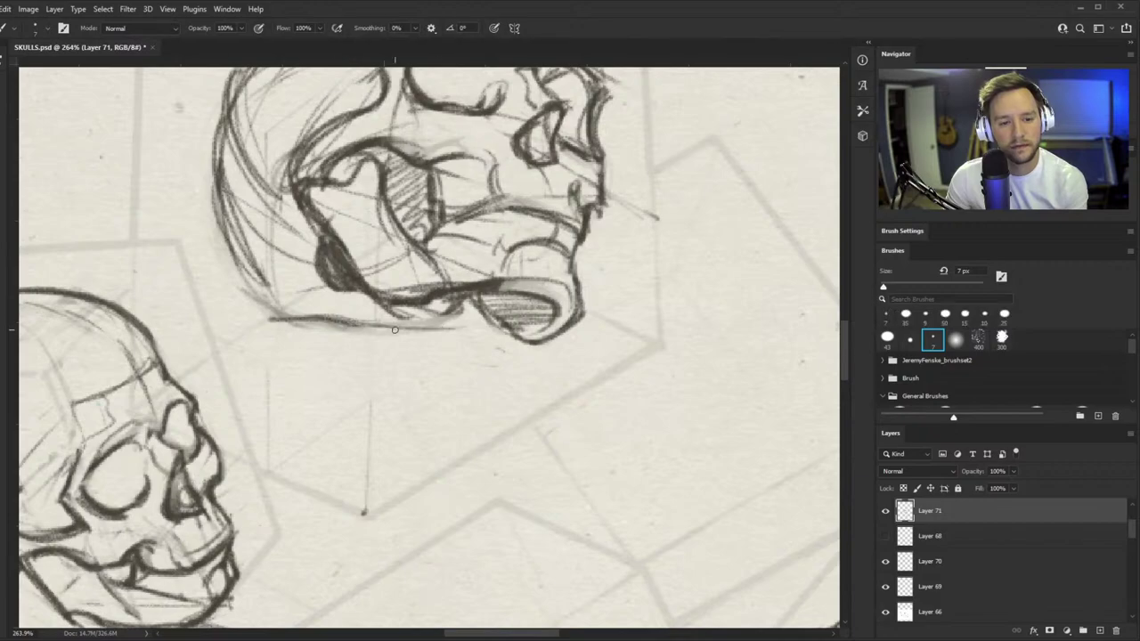
mouse_move(347, 325)
left_mouse_down()
mouse_move(479, 308)
mouse_move(474, 300)
left_mouse_up()
mouse_move(395, 325)
left_mouse_down()
mouse_move(476, 301)
mouse_move(449, 312)
left_mouse_up()
- Reinforce the cranium's back contour down to the corner where it meets the skull base
left_click_drag(223, 194, 253, 268)
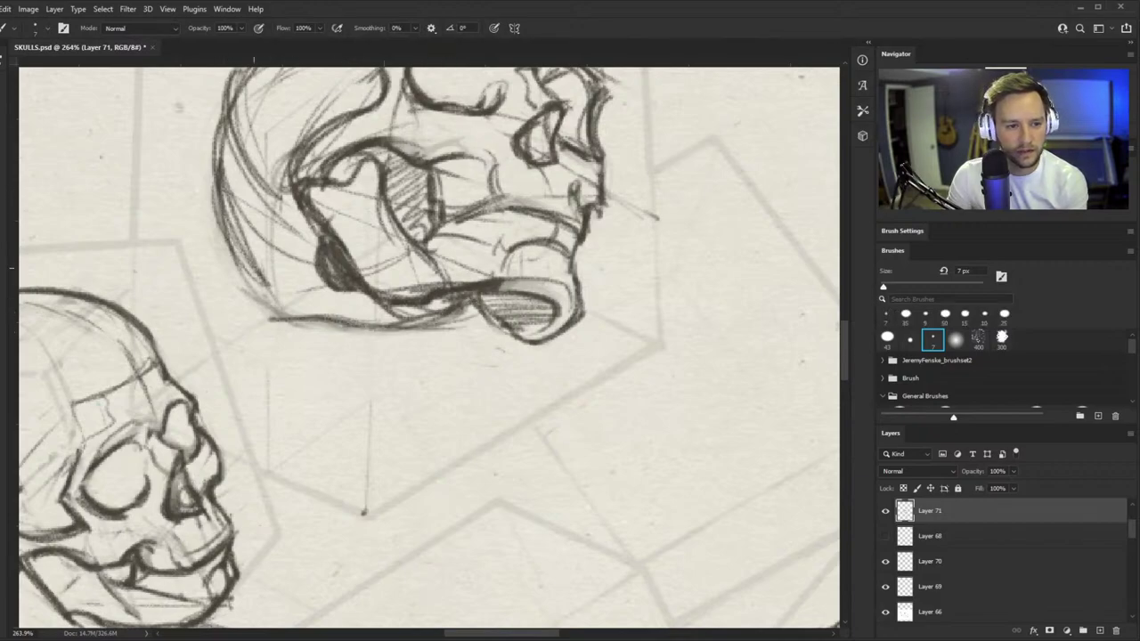
left_click_drag(226, 222, 263, 291)
left_click_drag(229, 226, 269, 303)
mouse_move(365, 292)
left_mouse_down()
mouse_move(350, 285)
mouse_move(365, 290)
left_mouse_up()
key("e")
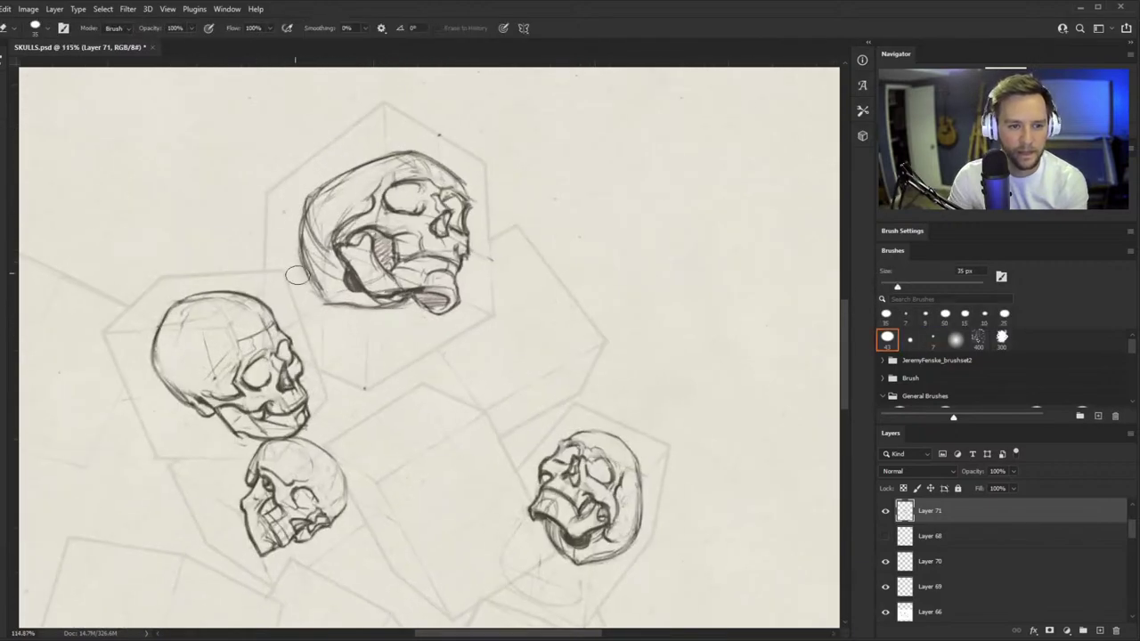
key("b")
scroll(297, 276, "up", 4)
mouse_move(322, 165)
left_mouse_down()
mouse_move(310, 334)
mouse_move(320, 320)
mouse_move(355, 388)
left_mouse_up()
left_click_drag(380, 250, 290, 253)
left_click_drag(464, 258, 482, 258)
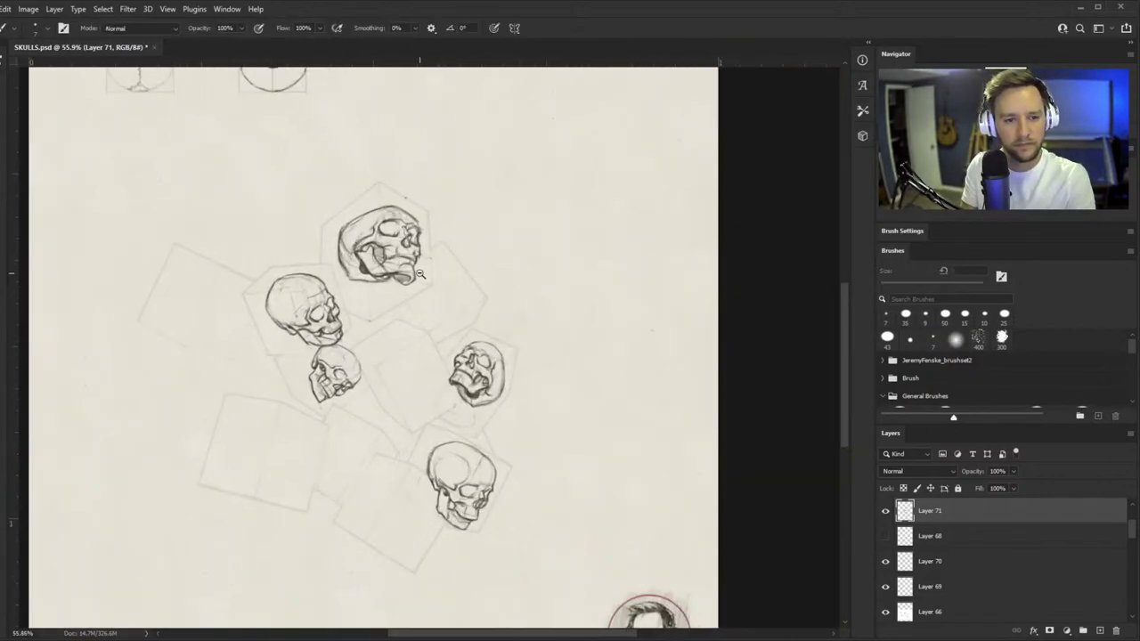
- Soften the lines beneath the jaw and chin, and rework the contour where they meet the skull base
scroll(421, 275, "up", 5)
key("e")
mouse_move(320, 315)
left_mouse_down()
mouse_move(509, 304)
mouse_move(495, 326)
left_mouse_up()
key("b")
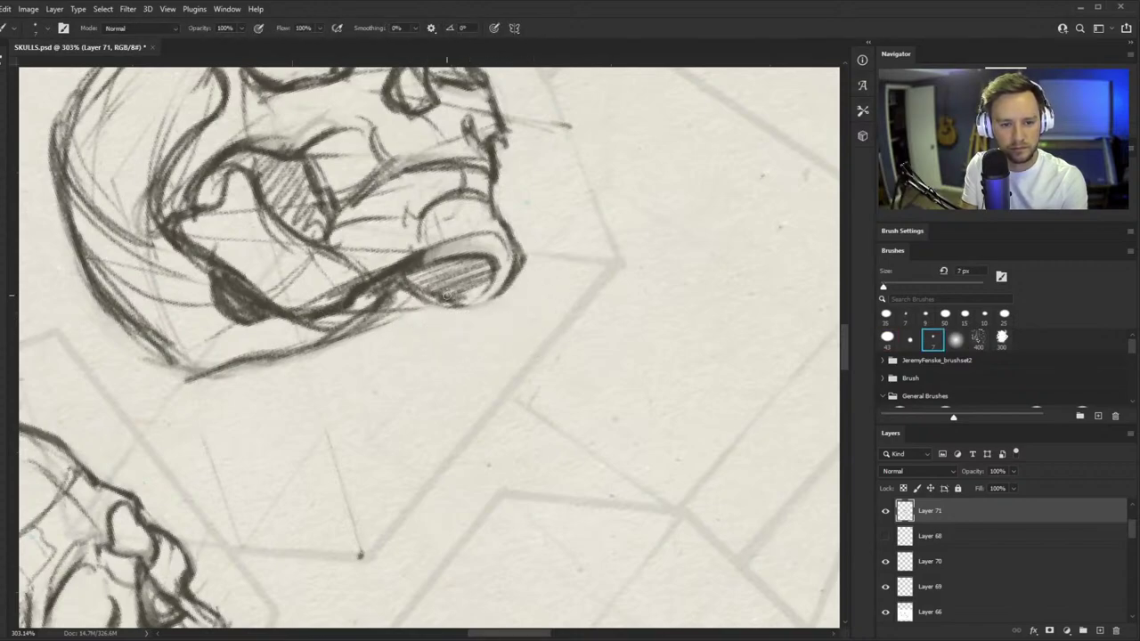
mouse_move(436, 295)
left_mouse_down()
mouse_move(483, 309)
mouse_move(523, 267)
mouse_move(385, 351)
left_mouse_up()
key("z")
key("r")
left_click_drag(485, 321, 499, 360)
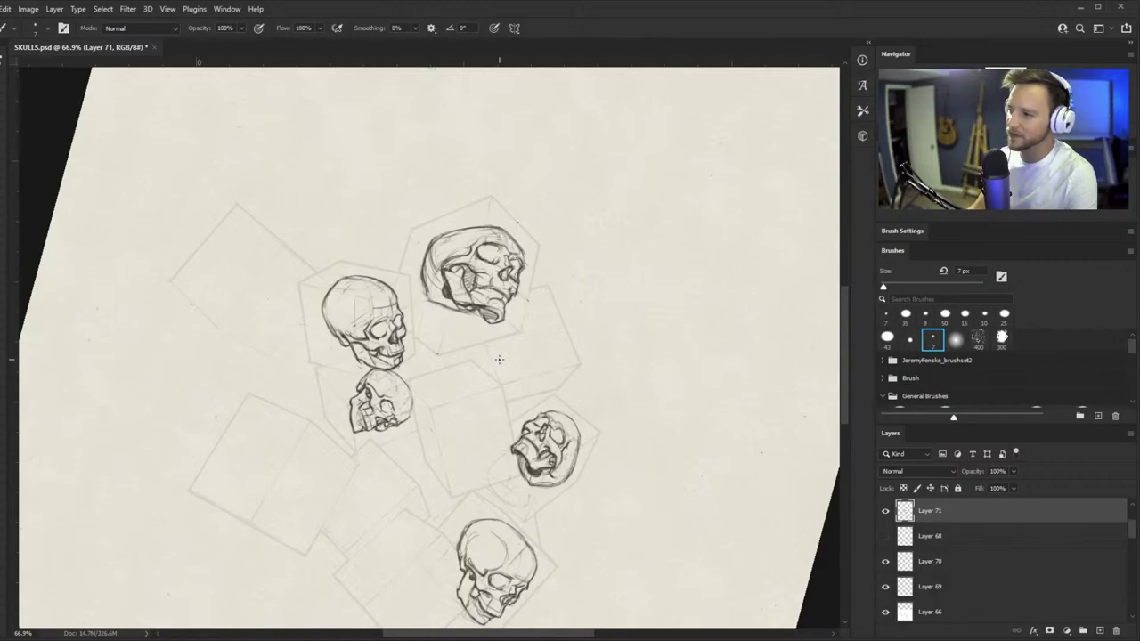
- Lighten the rough top contour of the cranium above the forehead
key("z")
mouse_move(537, 259)
left_mouse_down()
mouse_move(561, 271)
mouse_move(531, 176)
left_mouse_up()
key("b")
key("r")
key("z")
left_click_drag(454, 143, 490, 147)
key("r")
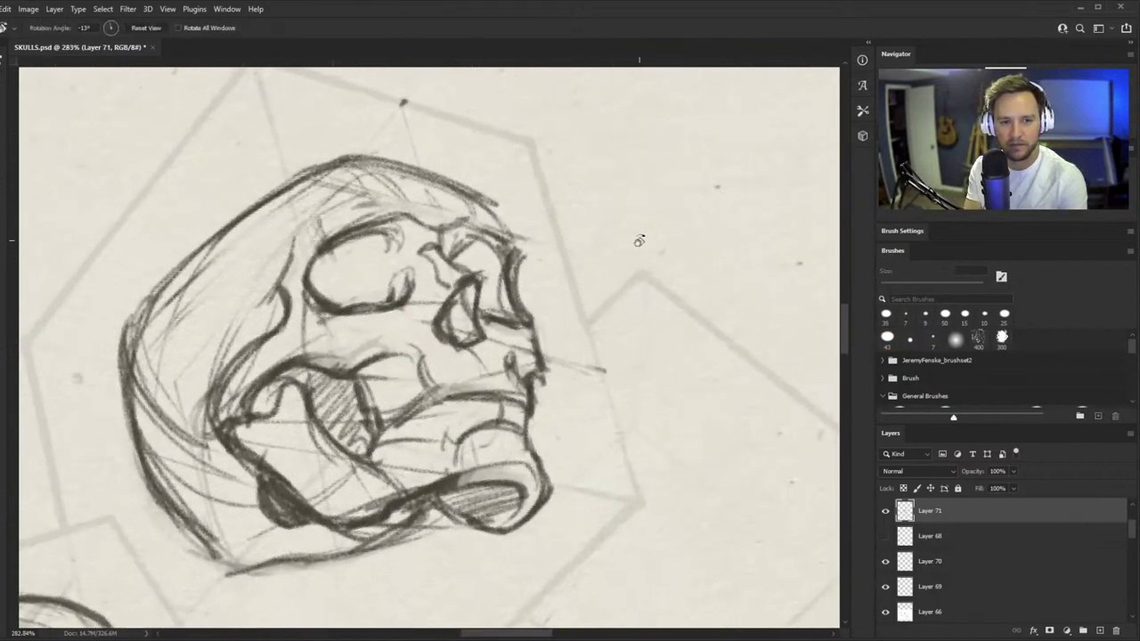
left_click_drag(639, 239, 602, 188)
key("z")
left_click_drag(334, 181, 381, 180)
key("e")
left_click_drag(222, 184, 463, 157)
- Redraw the forehead contour from the crown down to the far brow and erase strokes outside it
key("z")
mouse_move(289, 165)
left_mouse_down()
mouse_move(485, 169)
mouse_move(474, 161)
left_mouse_up()
key("b")
mouse_move(211, 216)
left_mouse_down()
mouse_move(463, 182)
mouse_move(592, 239)
mouse_move(649, 291)
left_mouse_up()
key("e")
left_click_drag(608, 181, 681, 196)
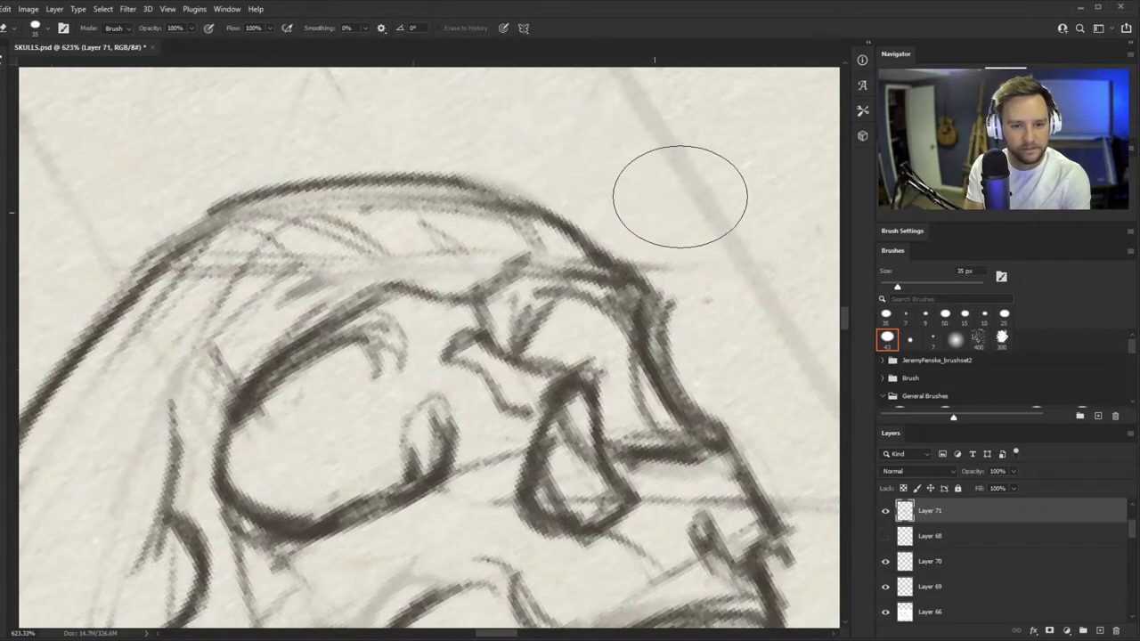
- Rework the forehead curve above the far eye socket, and fade its heavy line with the eraser
key("b")
key("z")
left_click_drag(661, 234, 647, 233)
key("r")
left_click_drag(563, 178, 481, 170)
key("b")
left_click_drag(389, 197, 577, 206)
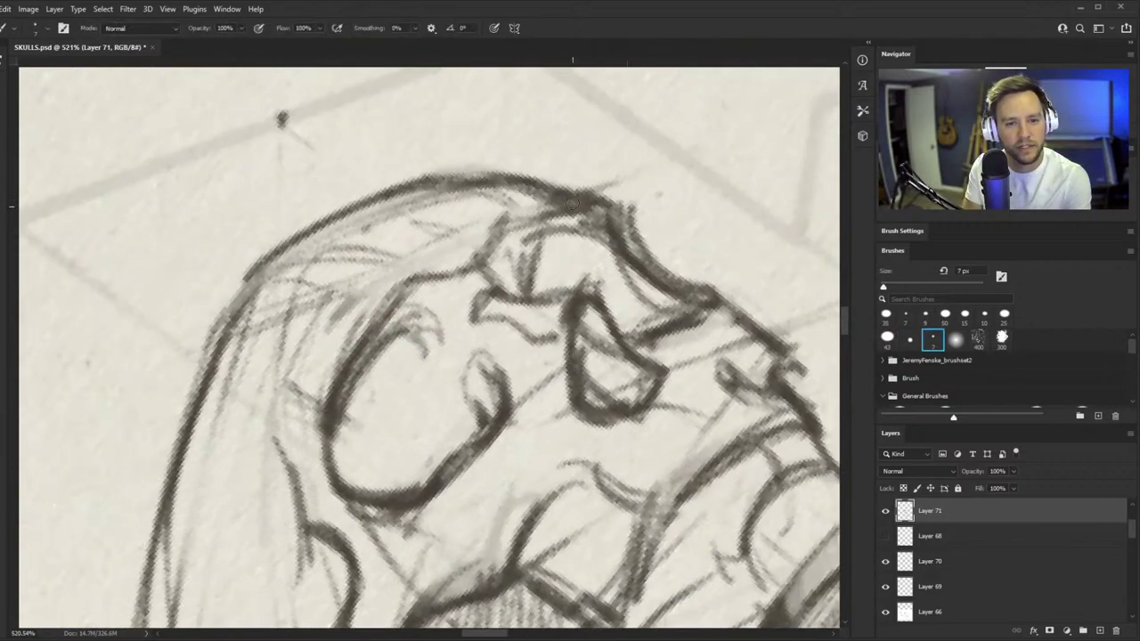
key("e")
left_click_drag(447, 167, 664, 168)
- Draw a cleaner forehead contour curving from the faded crown line into the far brow
key("z")
key("b")
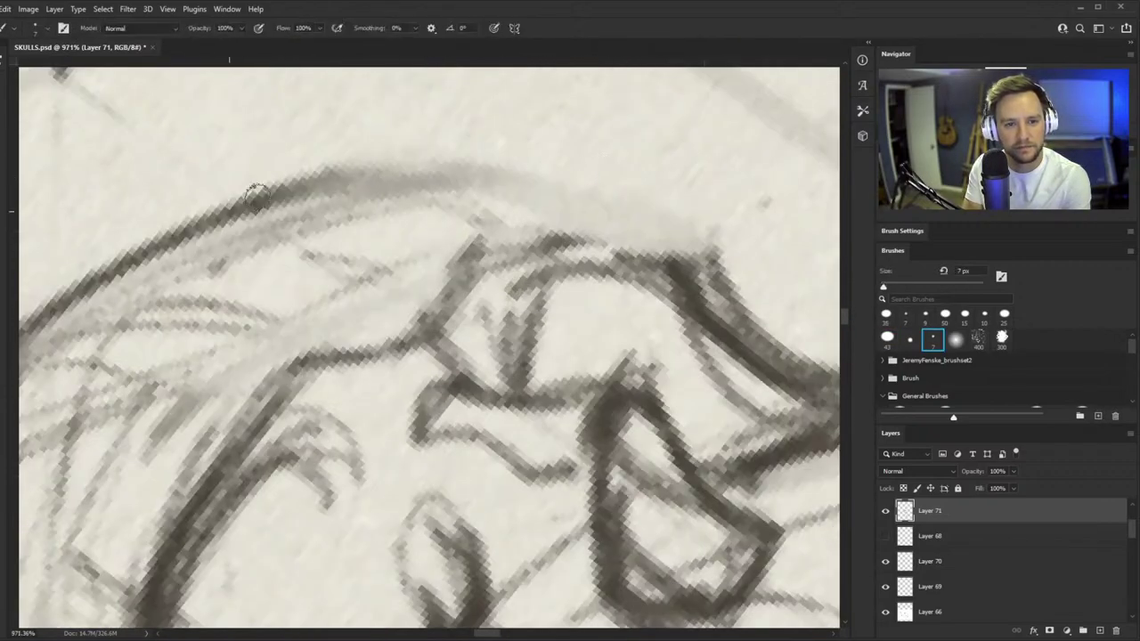
mouse_move(254, 189)
left_mouse_down()
mouse_move(704, 224)
mouse_move(732, 327)
left_mouse_up()
key("z")
left_click_drag(425, 259, 321, 265)
key("r")
left_click_drag(584, 312, 591, 394)
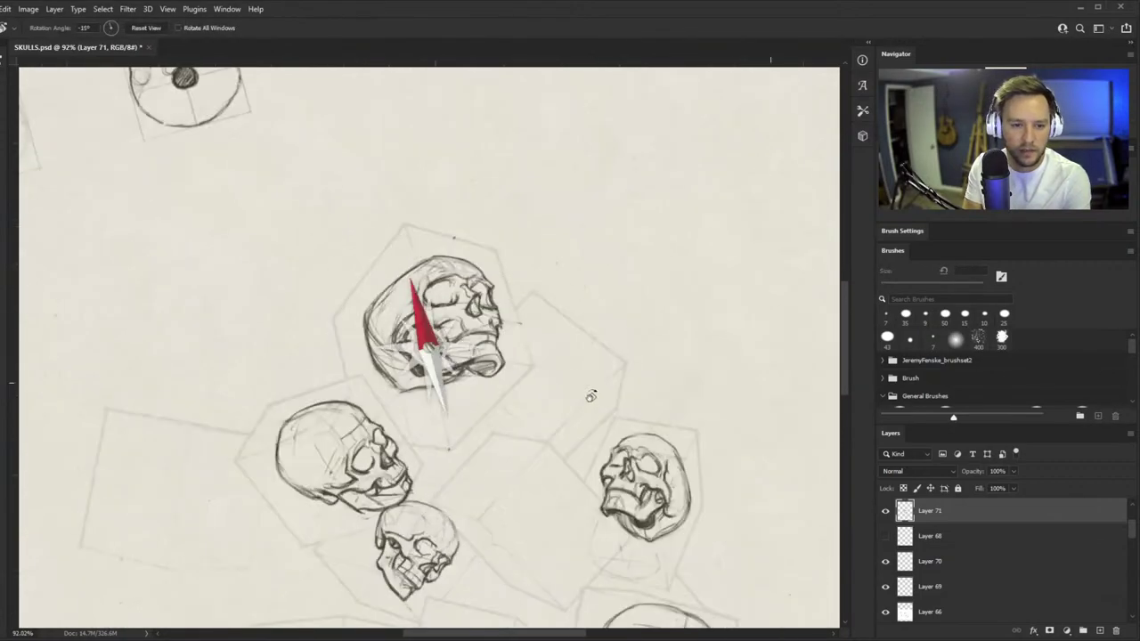
left_click_drag(582, 327, 583, 370)
key("z")
left_click_drag(438, 301, 453, 296)
key("r")
left_click_drag(577, 249, 603, 306)
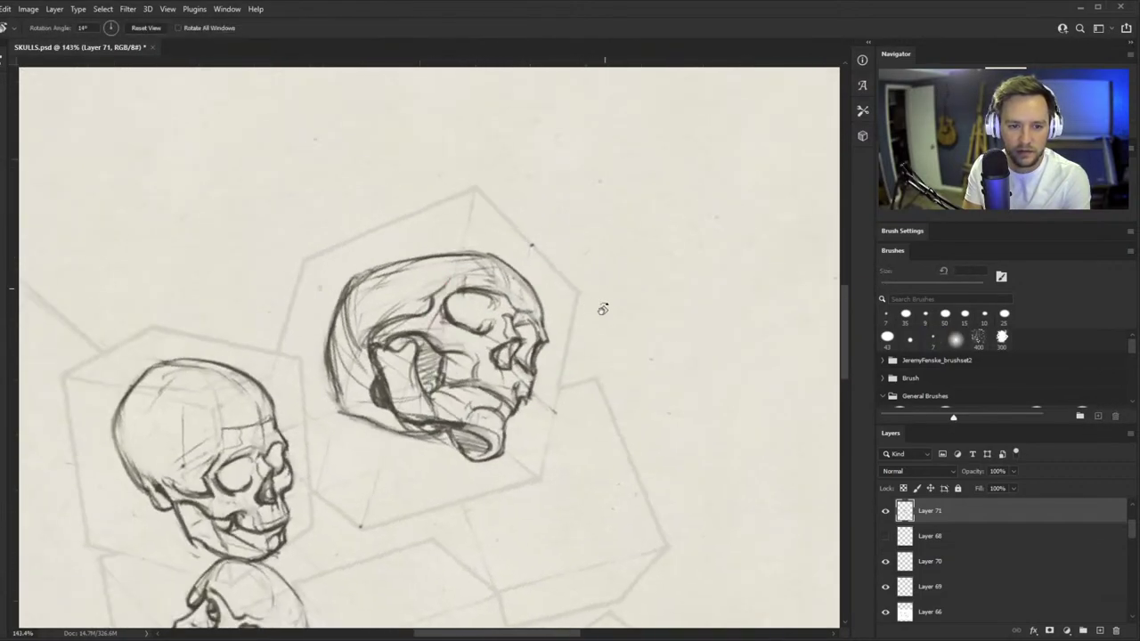
- Lighten the outline along the upper back and top of the cranium
key("z")
left_click_drag(474, 283, 601, 282)
key("b")
key("e")
left_click_drag(248, 277, 422, 198)
key("z")
left_click_drag(431, 271, 389, 372)
key("r")
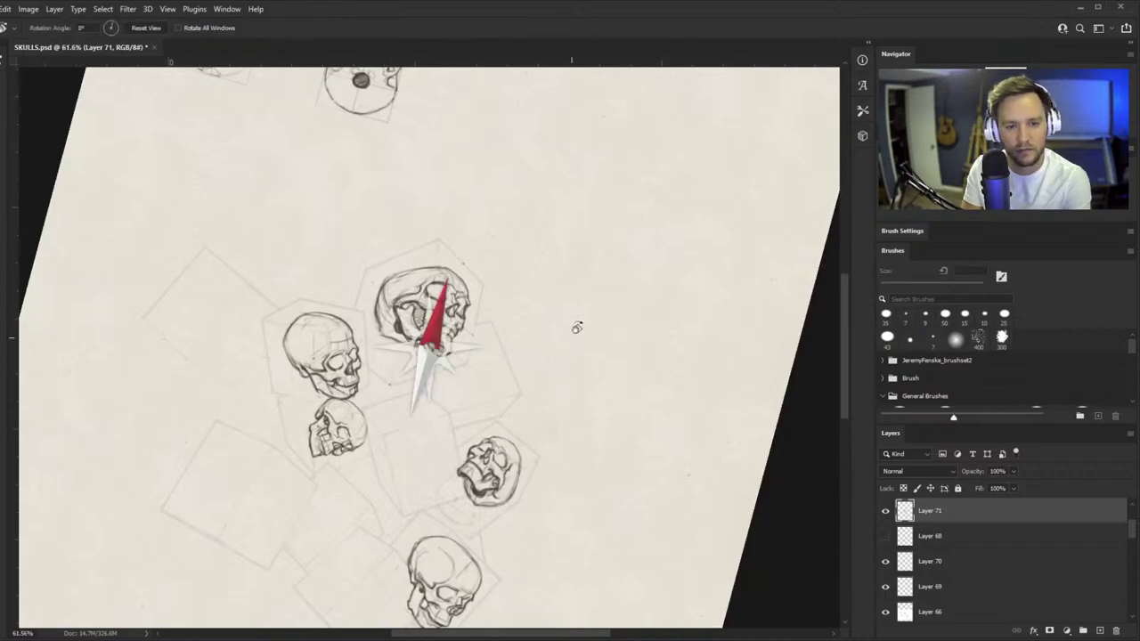
left_click_drag(575, 326, 567, 291)
key("z")
left_click_drag(452, 362, 407, 377)
left_click_drag(448, 470, 448, 470)
key("b")
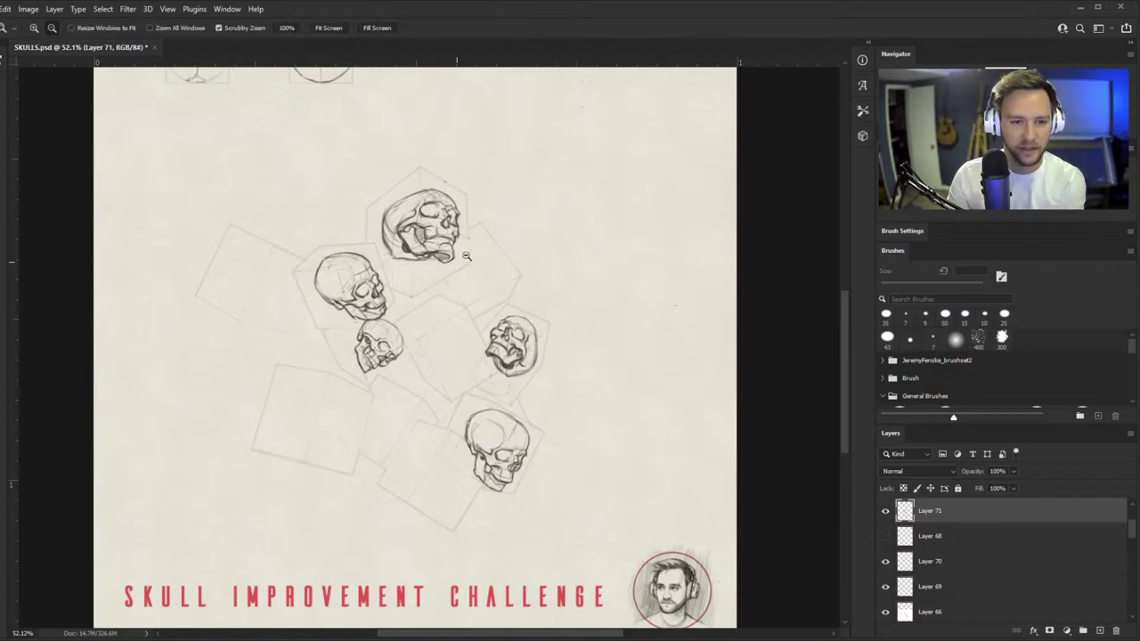
- Draw a guide line across the narrow side face of the empty central box and mark its end with a dot
mouse_move(465, 257)
left_mouse_down()
mouse_move(433, 267)
mouse_move(496, 285)
mouse_move(483, 268)
left_mouse_up()
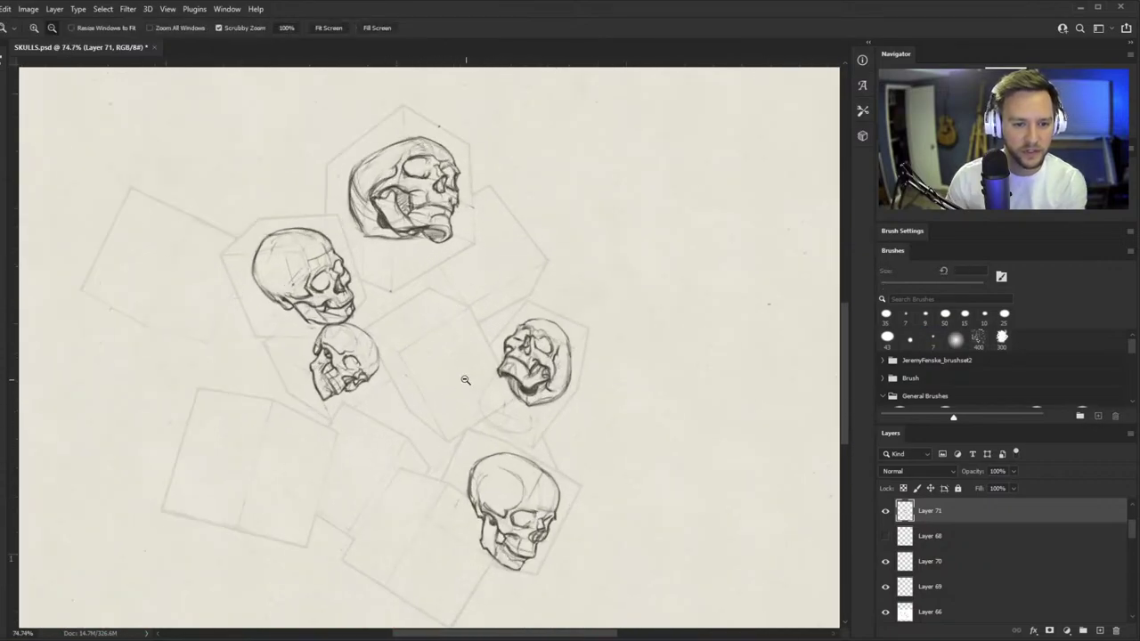
left_click_drag(463, 374, 502, 305)
left_click_drag(304, 220, 384, 264)
left_click_drag(408, 418, 520, 191)
left_click_drag(543, 321, 691, 322)
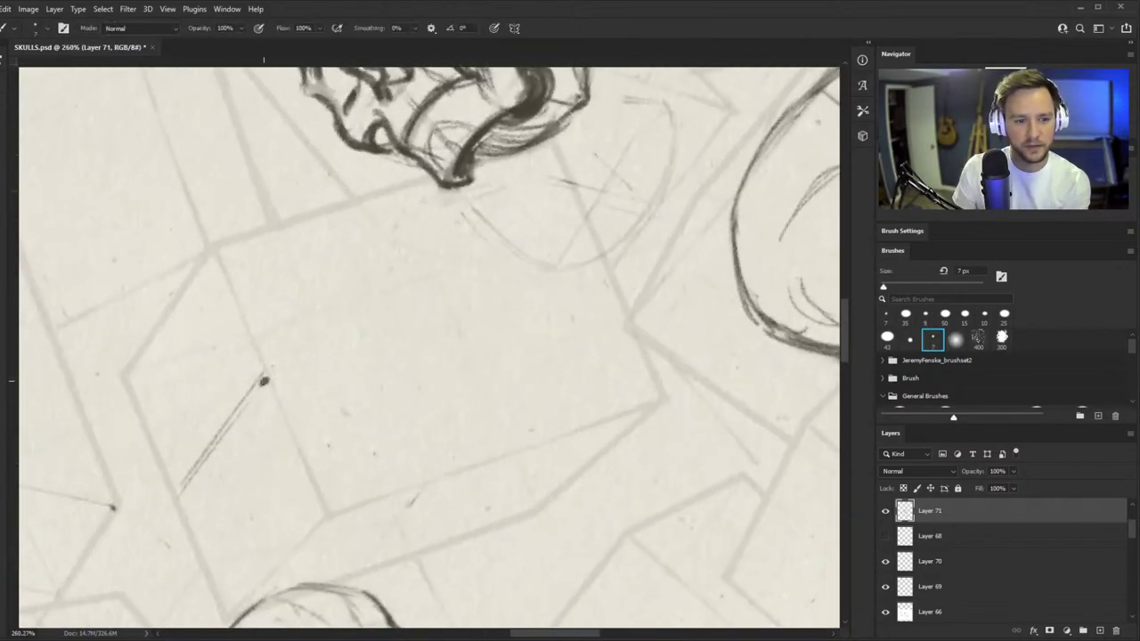
left_click_drag(268, 378, 581, 278)
key("ctrl+z")
left_click_drag(270, 379, 590, 282)
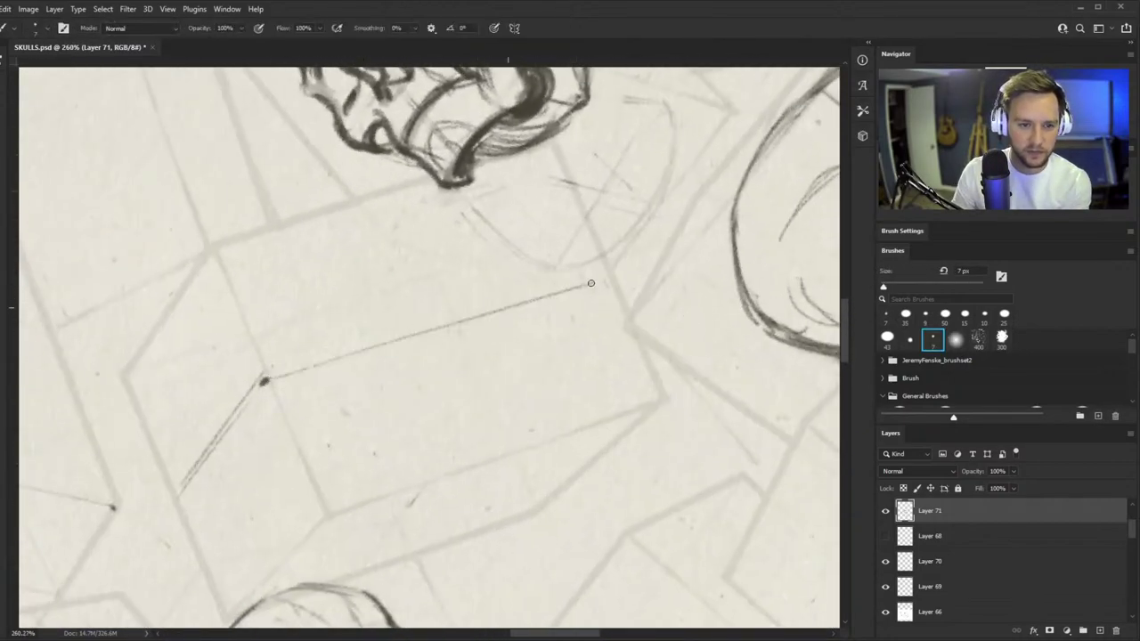
key("ctrl+z")
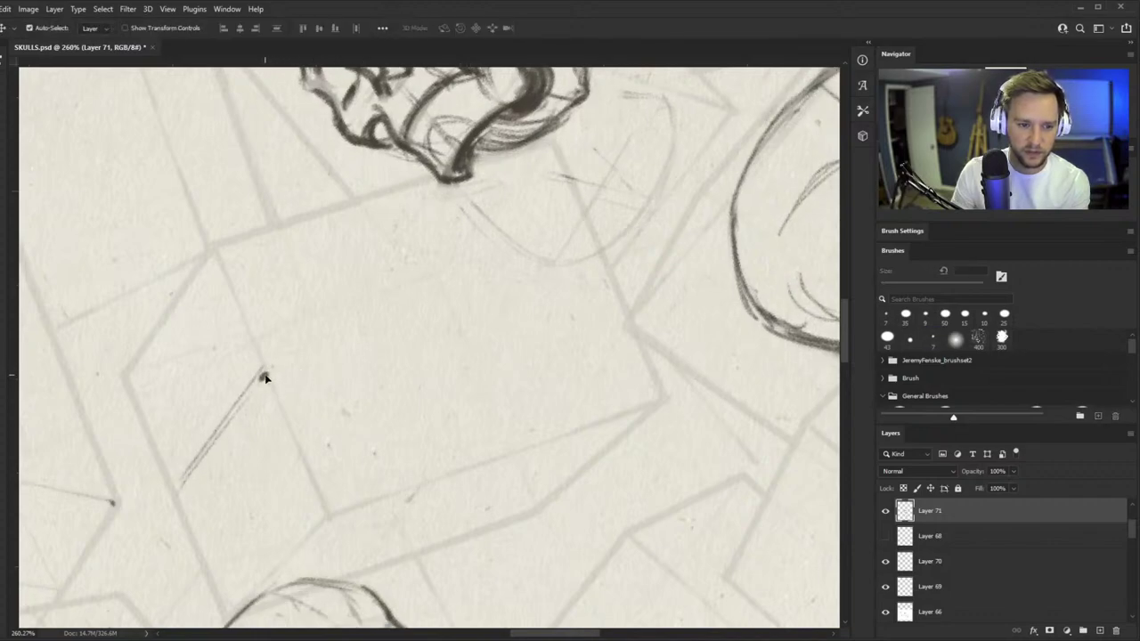
left_click_drag(268, 374, 629, 272)
key("ctrl+z")
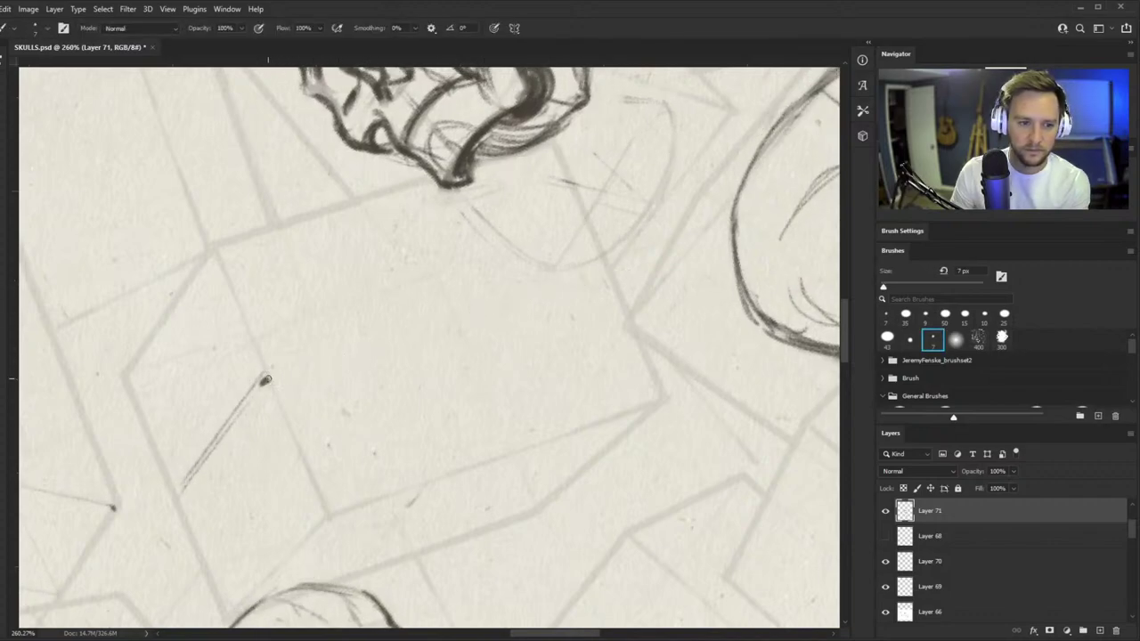
left_click_drag(268, 377, 574, 278)
key("ctrl+z")
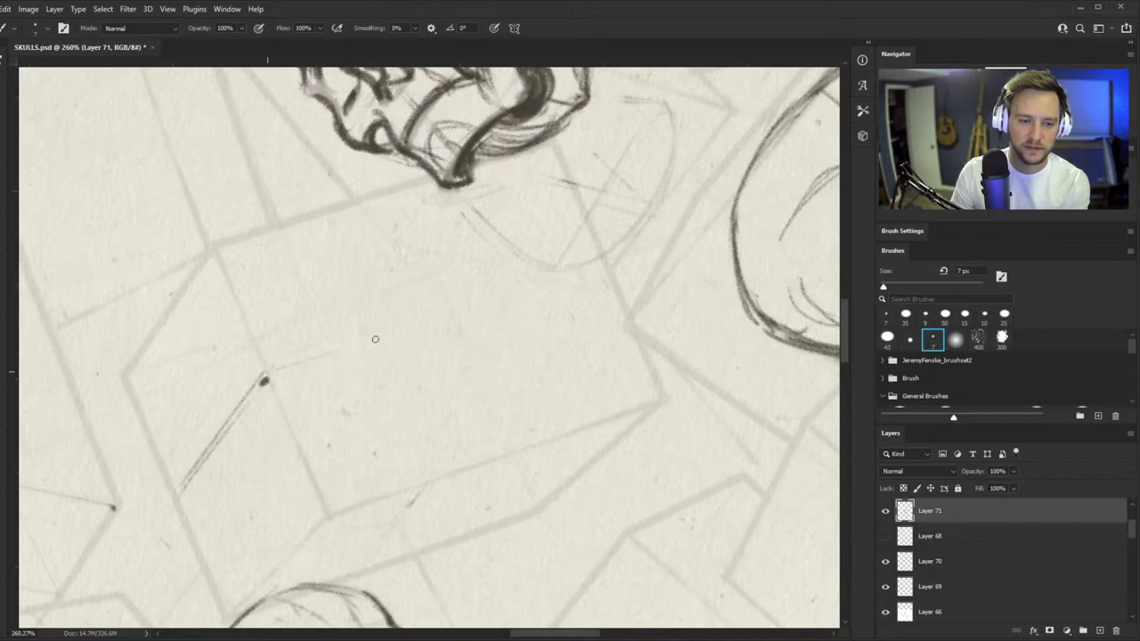
- Draw two long, roughly parallel guide lines across the empty box, starting from the two ends of the short slanted line
left_click_drag(375, 340, 612, 267)
key("z")
left_click_drag(356, 366, 325, 374)
key("r")
key("z")
left_click_drag(375, 412, 402, 397)
key("b")
left_click_drag(204, 439, 493, 341)
key("ctrl+z")
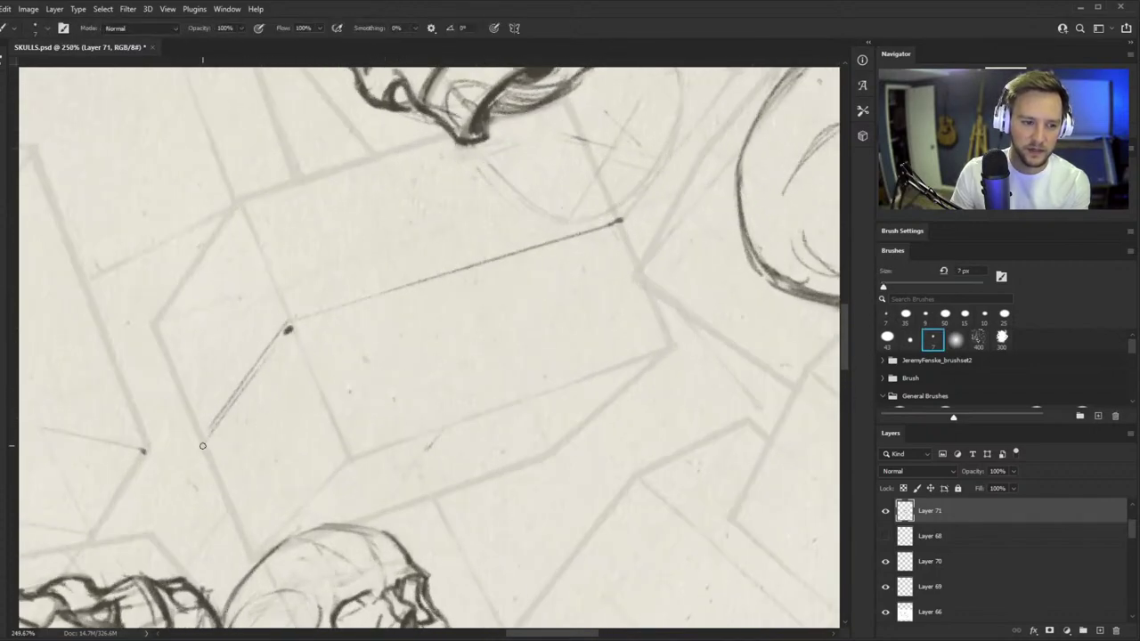
left_click_drag(203, 446, 506, 342)
- Close the skull's center plane with a short slanted line joining the free ends of the two long guide lines
key("r")
left_click_drag(712, 292, 687, 478)
key("z")
left_click_drag(618, 359, 650, 360)
key("b")
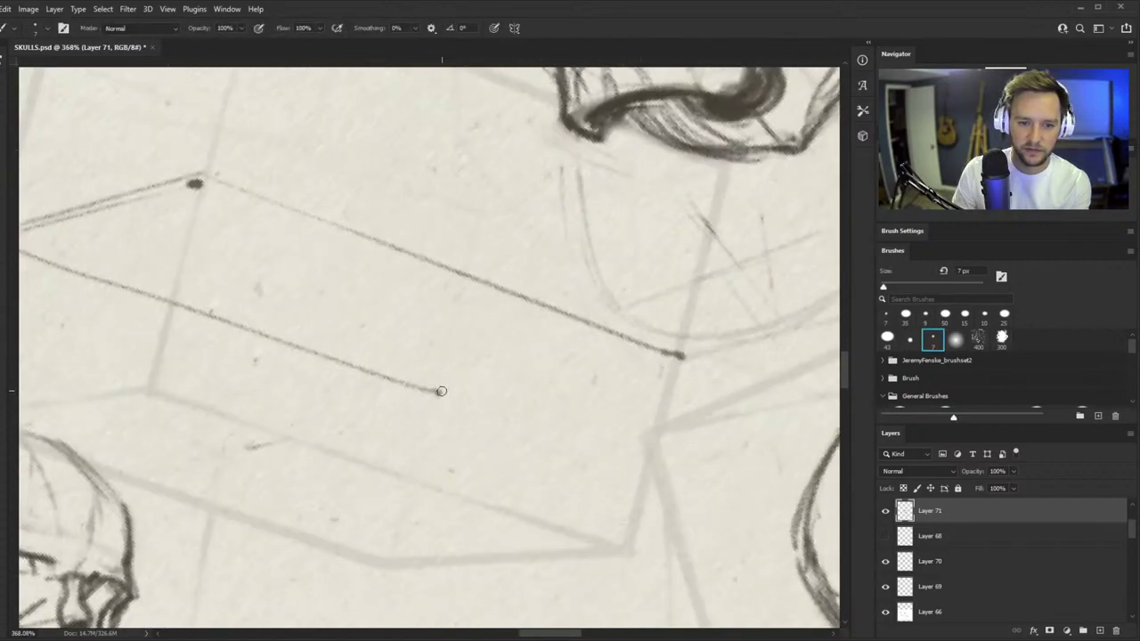
left_click(440, 392)
left_click_drag(438, 393, 681, 356)
- Draw a brow guide line straight across the box, crossing both long edges of the center plane
key("z")
left_click_drag(445, 384, 361, 384)
key("r")
mouse_move(628, 424)
left_mouse_down()
mouse_move(588, 510)
mouse_move(526, 497)
mouse_move(482, 516)
left_mouse_up()
key("z")
left_click_drag(457, 362, 477, 303)
key("b")
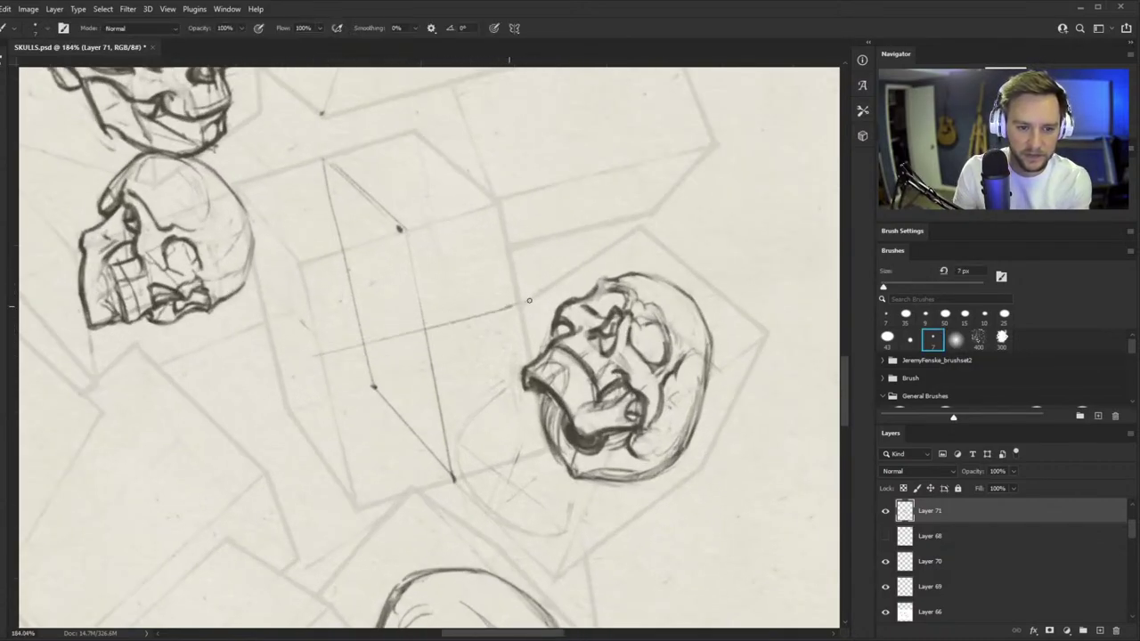
key("z")
left_click_drag(476, 333, 488, 333)
key("b")
left_click_drag(356, 340, 525, 298)
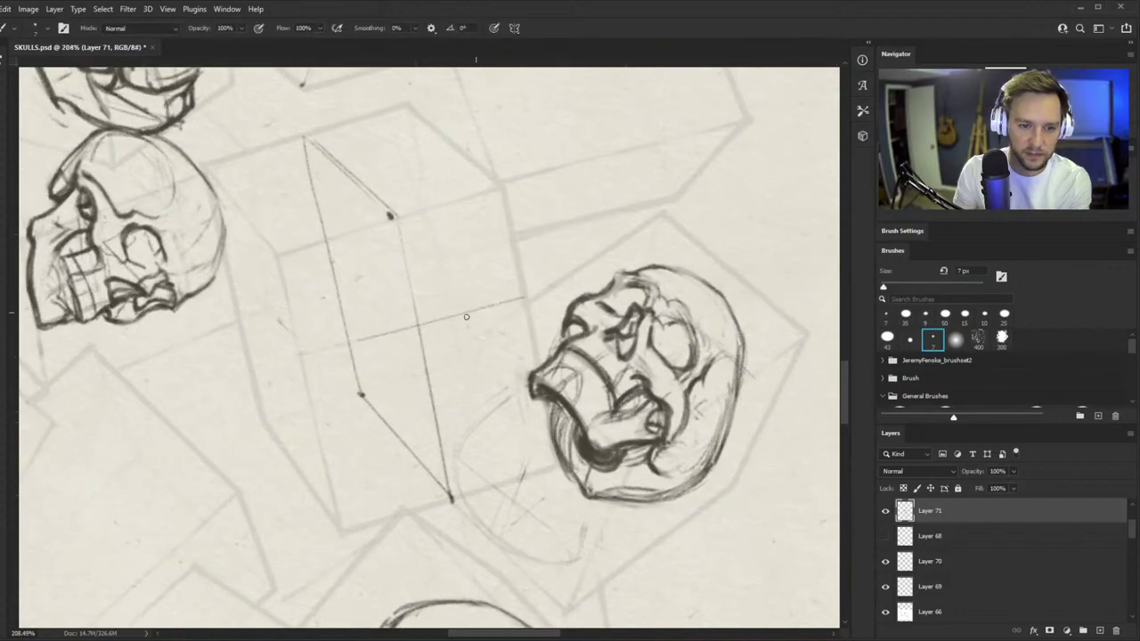
key("ctrl+z")
left_click_drag(297, 364, 533, 296)
left_click_drag(272, 380, 526, 298)
- Draw a second cross guide line parallel to the brow line, further down the face of the box
mouse_move(321, 462)
left_mouse_down()
mouse_move(509, 408)
mouse_move(524, 392)
left_mouse_up()
key("ctrl+z")
key("ctrl+z")
left_click_drag(312, 453, 510, 395)
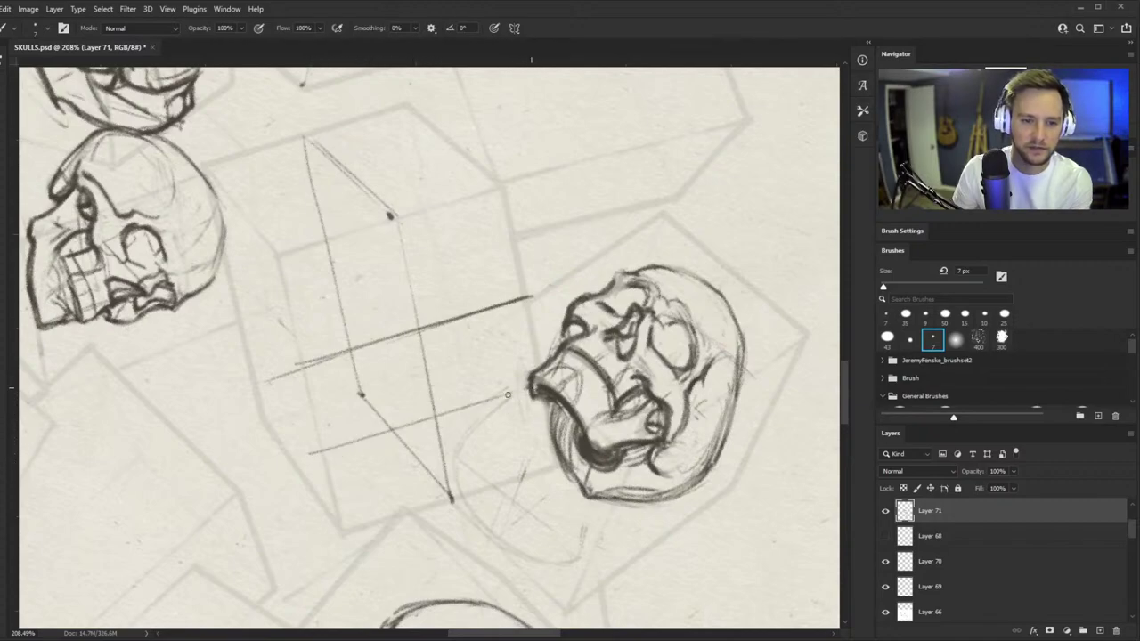
left_click_drag(312, 453, 528, 390)
- Erase the overshooting outer end of the brow line and darken its middle with heavier brush strokes
key("e")
left_click_drag(287, 372, 536, 290)
key("b")
left_click_drag(324, 352, 510, 295)
key("ctrl+z")
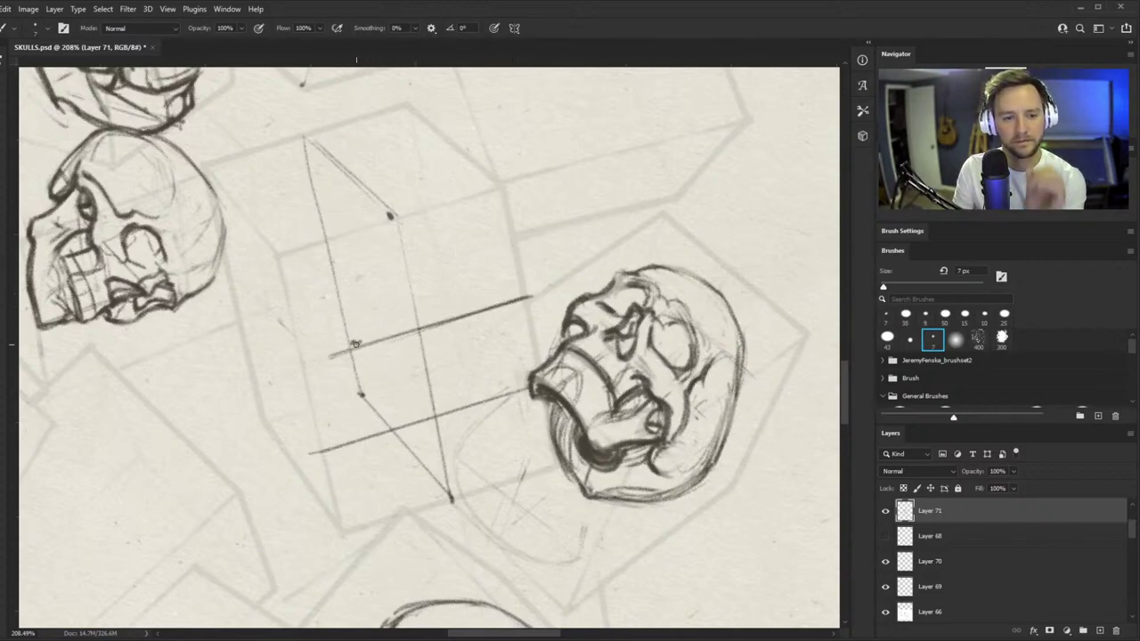
left_click_drag(348, 345, 473, 308)
left_click_drag(472, 308, 403, 330)
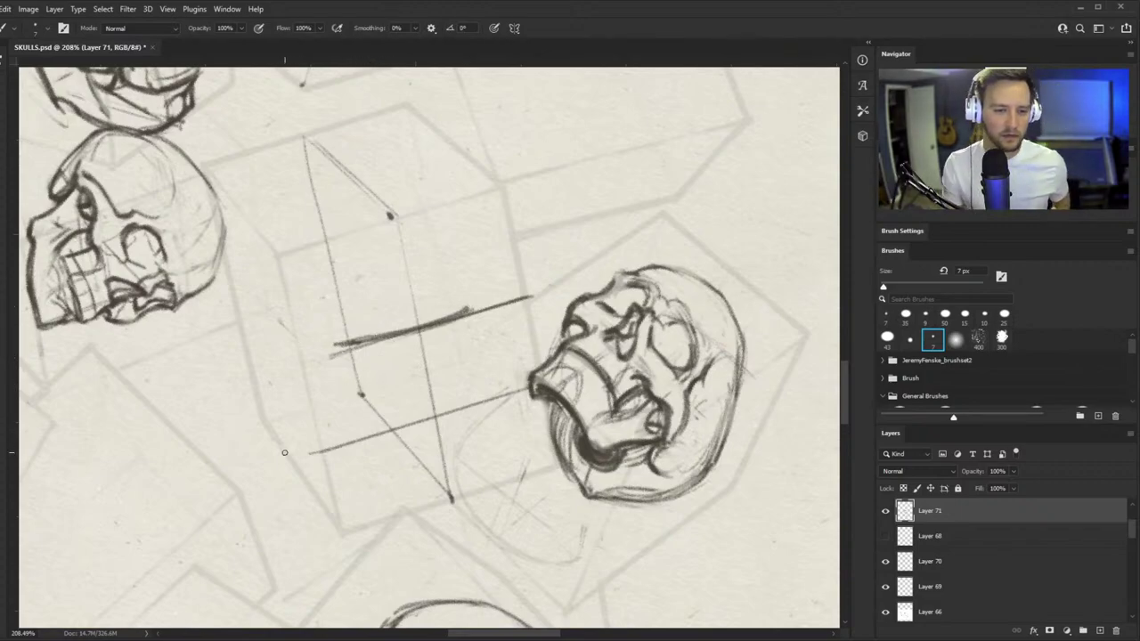
- Erase the lower cross guide line and redraw it across the box below the brow line
key("e")
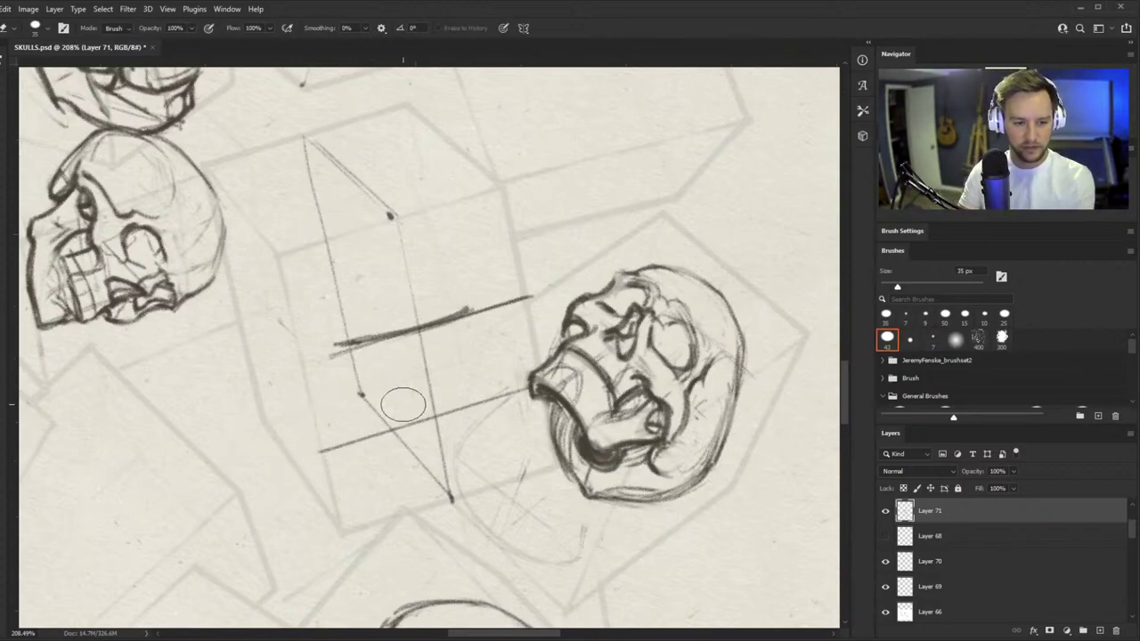
left_click_drag(341, 445, 491, 395)
scroll(491, 394, "up", 3)
key("b")
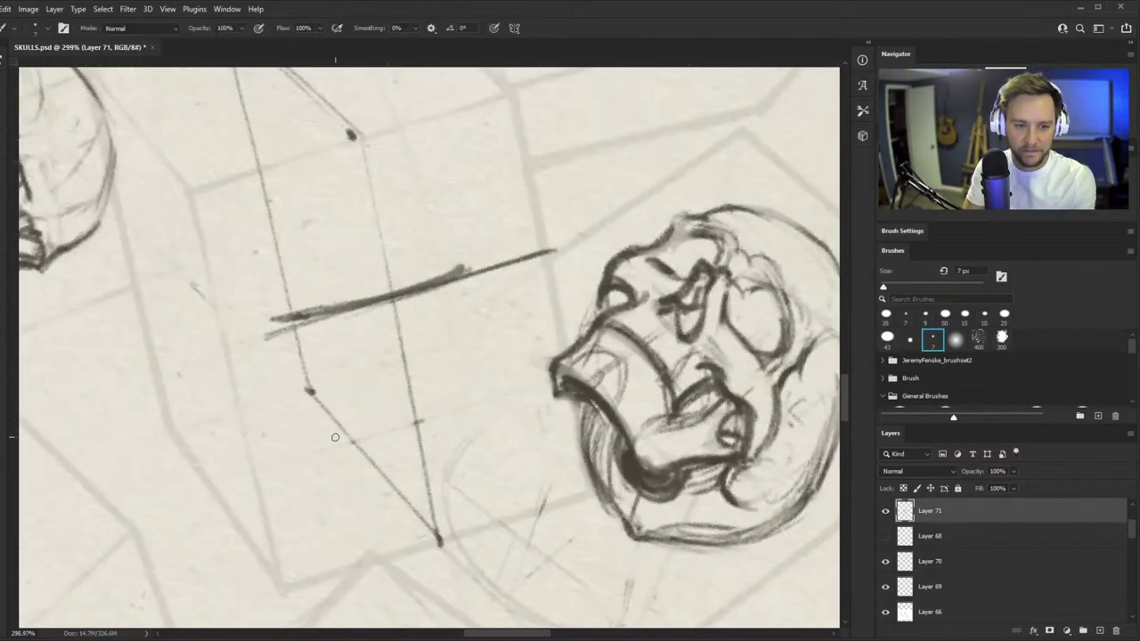
left_click_drag(254, 463, 550, 376)
left_click_drag(413, 416, 338, 435)
- Sketch the side edges of the forehead, running back from each end of the dark brow line
key("z")
mouse_move(390, 347)
left_mouse_down()
mouse_move(338, 383)
mouse_move(388, 288)
left_mouse_up()
key("b")
left_click_drag(240, 284, 322, 328)
left_click_drag(432, 287, 426, 237)
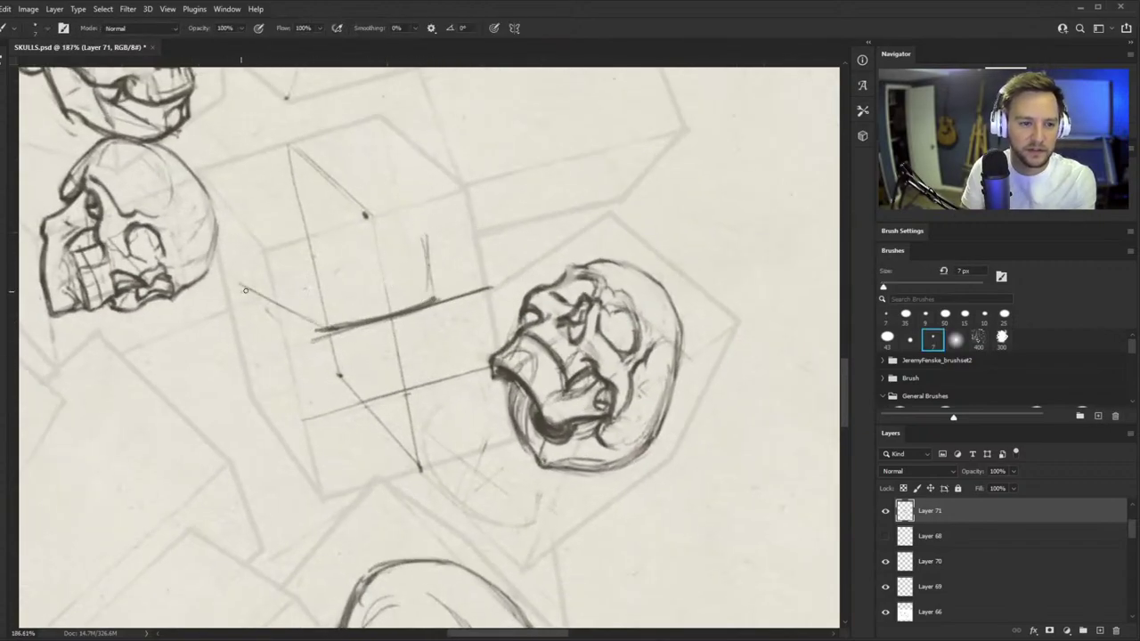
mouse_move(245, 290)
left_mouse_down()
mouse_move(425, 242)
mouse_move(410, 235)
left_mouse_up()
mouse_move(237, 283)
left_mouse_down()
mouse_move(392, 236)
mouse_move(419, 267)
mouse_move(380, 238)
mouse_move(416, 244)
left_mouse_up()
key("ctrl+space")
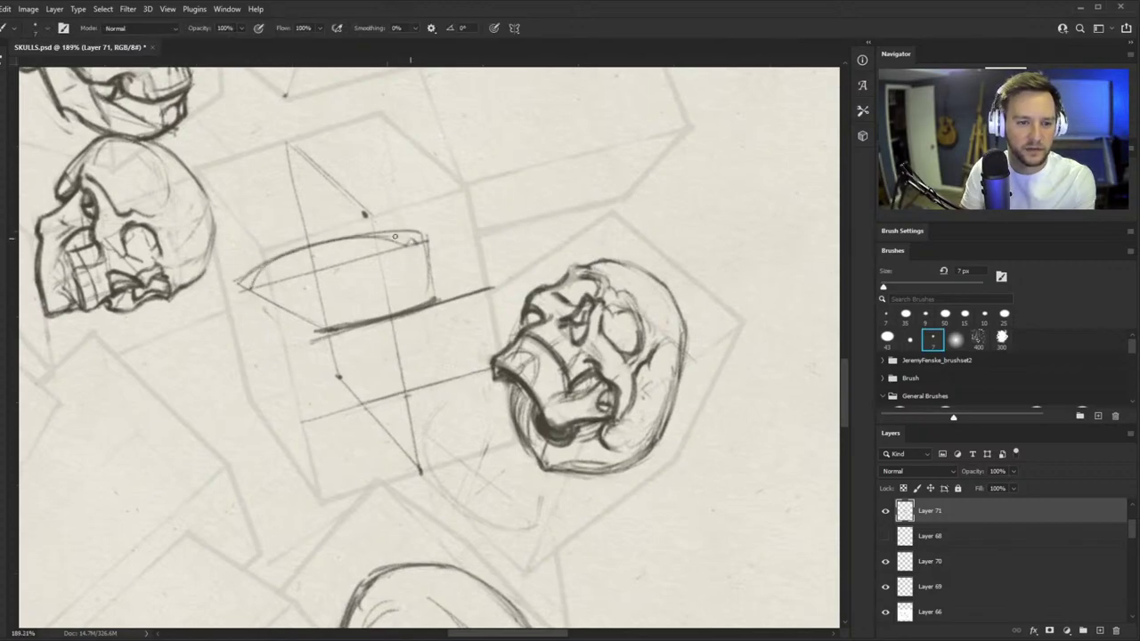
key("ctrl+space")
mouse_move(263, 254)
left_mouse_down()
mouse_move(415, 238)
mouse_move(401, 233)
left_mouse_up()
key("ctrl+z")
key("ctrl+z")
key("ctrl+z")
key("ctrl+z")
key("ctrl+z")
key("ctrl+z")
key("ctrl+z")
key("ctrl+z")
key("ctrl+z")
key("ctrl+z")
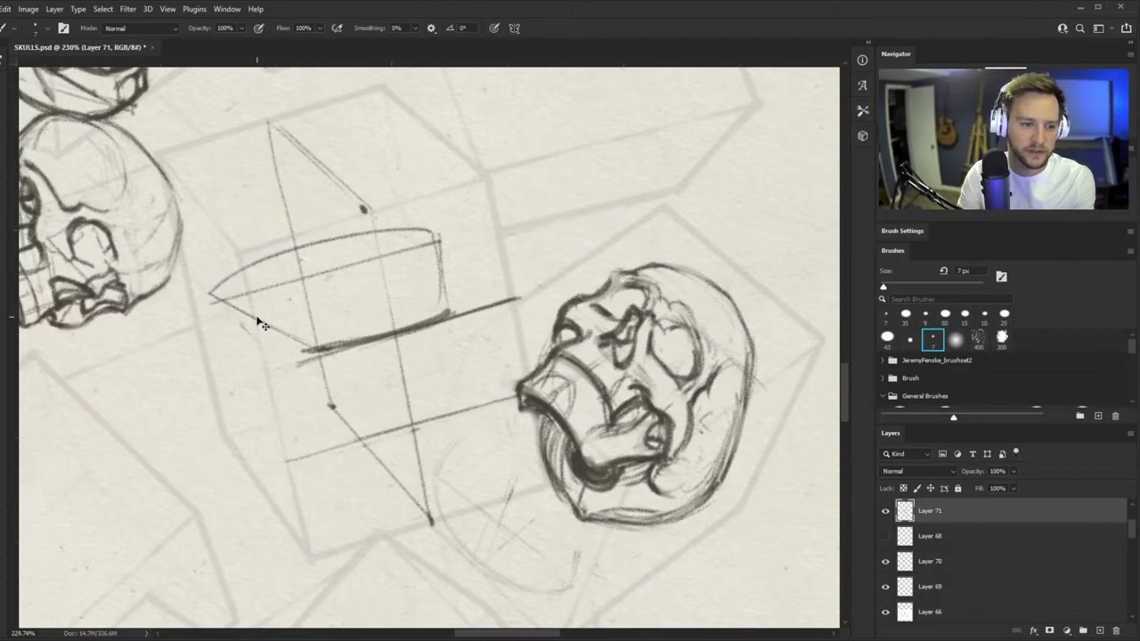
- Reinforce the slanted edge beside the brow and sketch curved forehead contours along both long edges of the center plane
left_click_drag(201, 273, 261, 324)
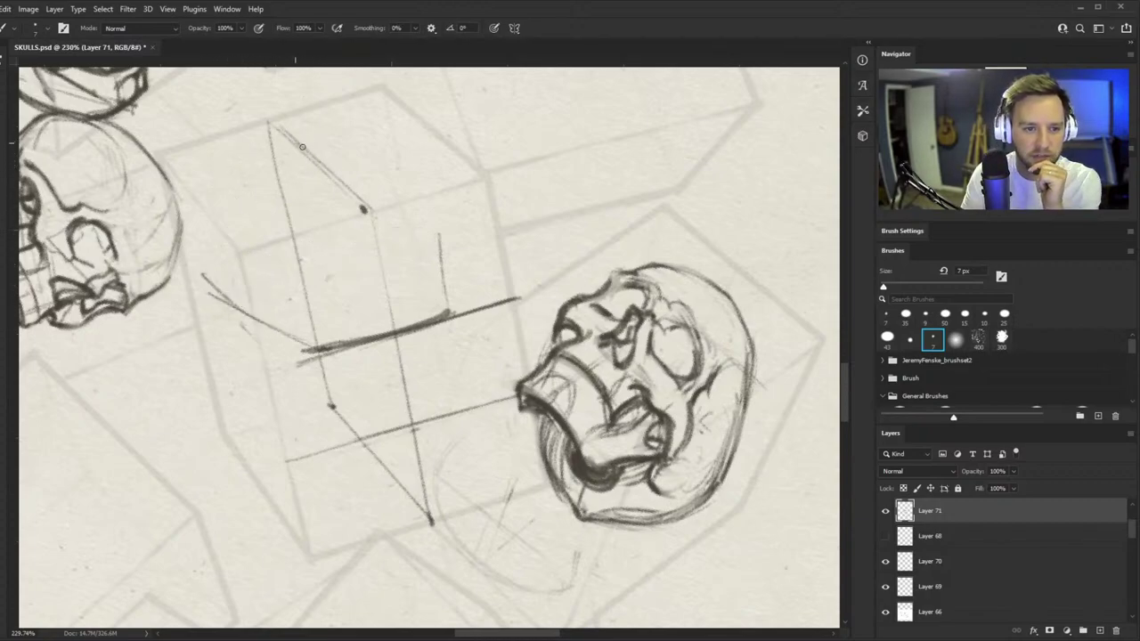
mouse_move(336, 175)
left_mouse_down()
mouse_move(295, 139)
mouse_move(286, 194)
left_mouse_up()
left_click_drag(304, 147, 287, 197)
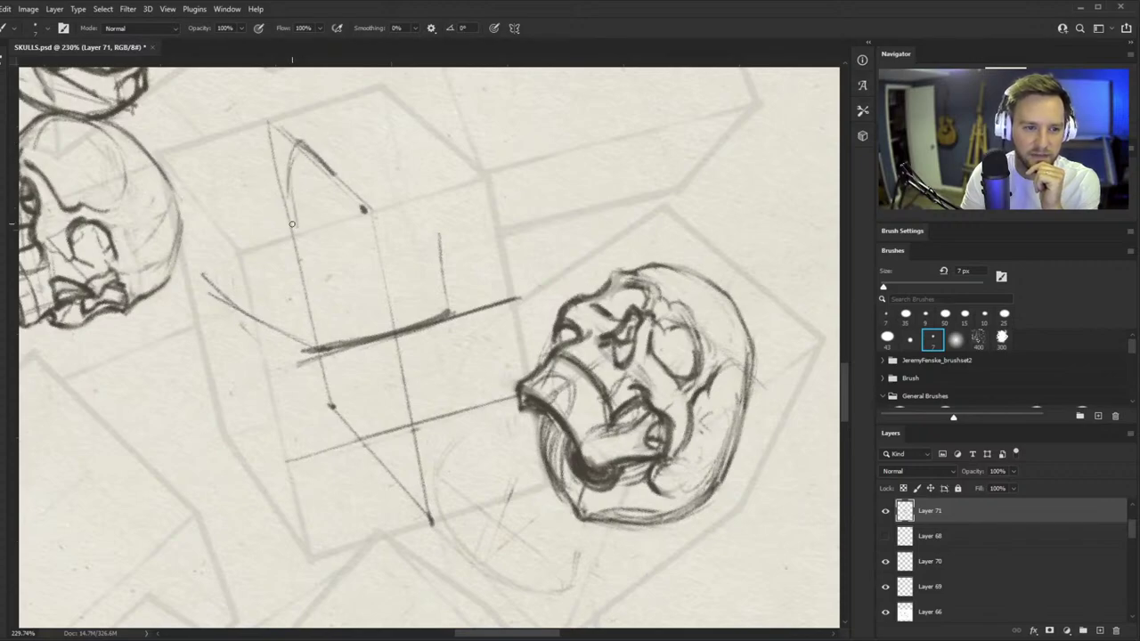
left_click_drag(297, 237, 321, 300)
mouse_move(295, 227)
left_mouse_down()
mouse_move(304, 266)
mouse_move(289, 182)
mouse_move(355, 213)
mouse_move(390, 331)
left_mouse_up()
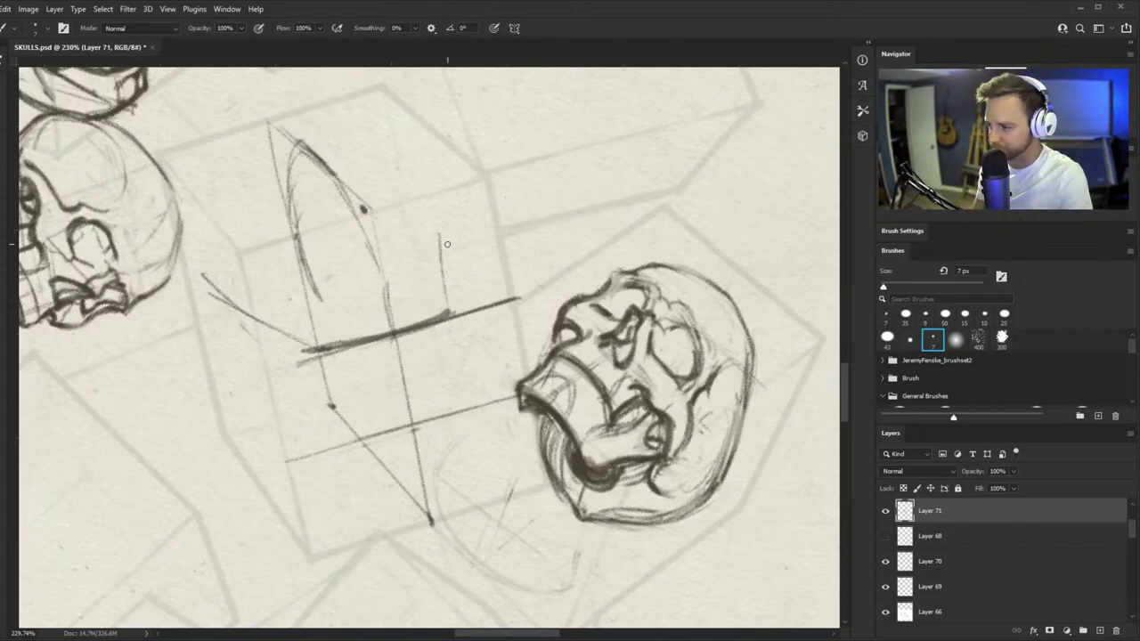
- Sketch the nose and mouth profile along the center line from brow to chin, marking the nose tip and nose base
key("ctrl+space")
mouse_move(431, 403)
left_mouse_down()
mouse_move(479, 359)
mouse_move(570, 325)
left_mouse_up()
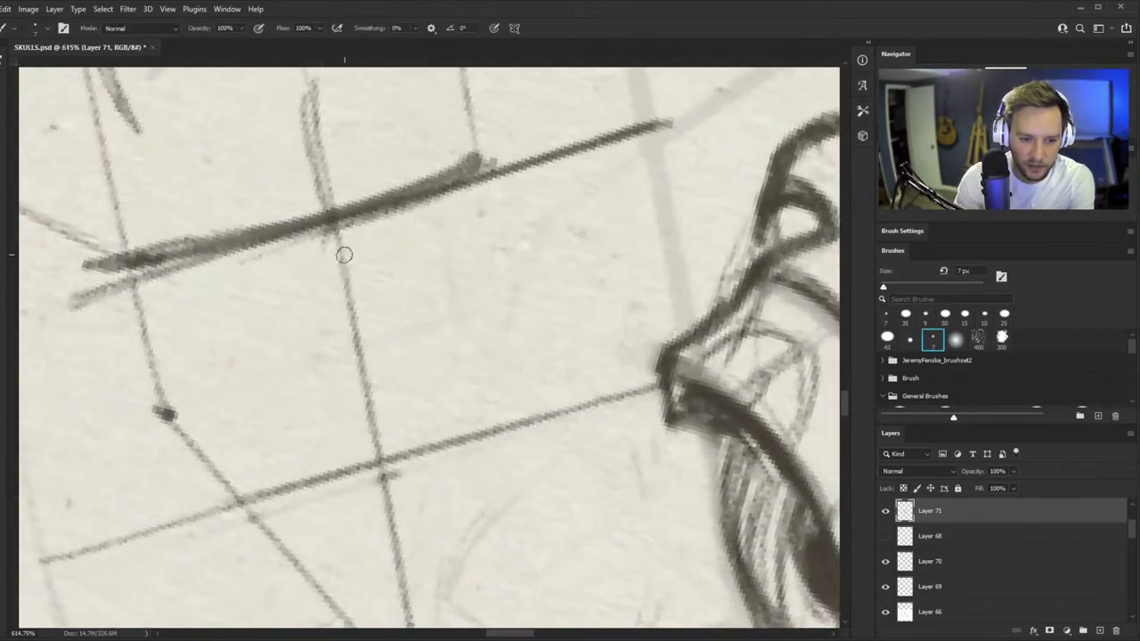
left_click_drag(332, 229, 332, 307)
key("ctrl+space")
mouse_move(405, 338)
left_mouse_down()
mouse_move(356, 334)
mouse_move(390, 313)
mouse_move(375, 316)
mouse_move(413, 332)
left_mouse_up()
key("ctrl+space")
mouse_move(366, 279)
left_mouse_down()
mouse_move(389, 326)
mouse_move(375, 393)
mouse_move(408, 416)
mouse_move(403, 400)
mouse_move(418, 408)
mouse_move(422, 545)
left_mouse_up()
left_click(391, 338)
key("ctrl+space")
left_click_drag(486, 376, 460, 411)
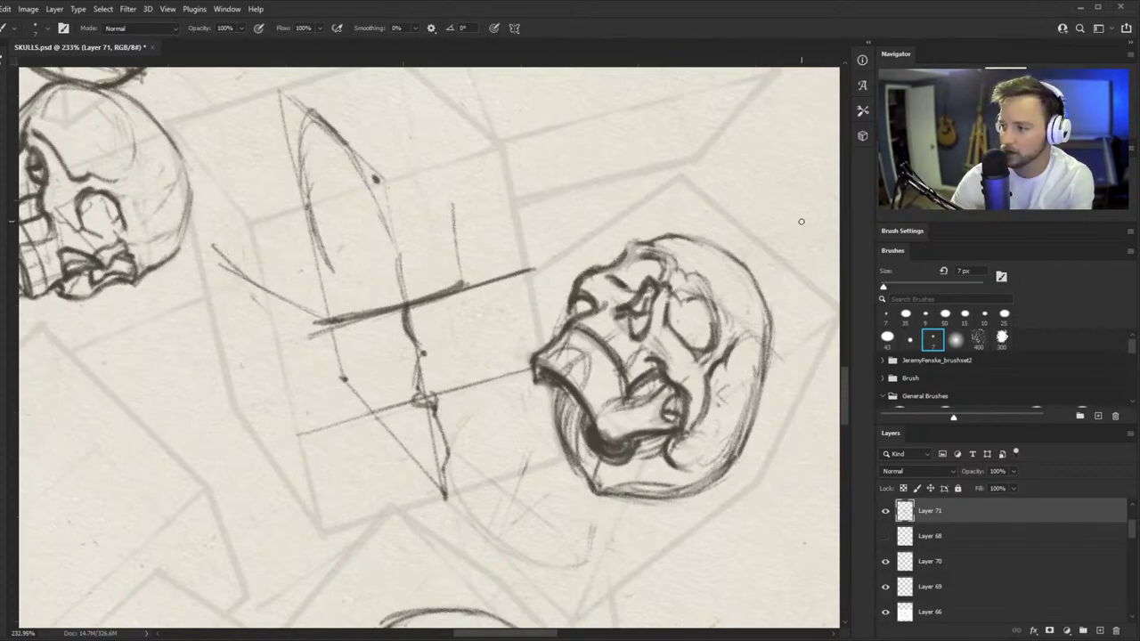
- Darken the mouth profile stroke running down from the nose base mark
scroll(593, 355, "down", 3)
scroll(575, 419, "up", 3)
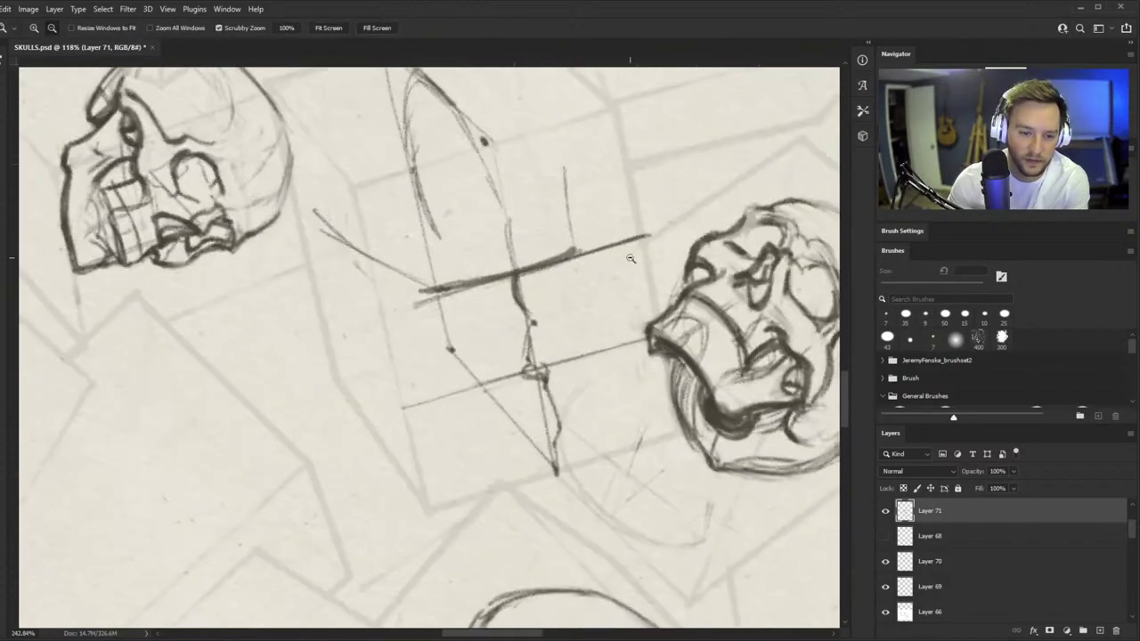
key("e")
key("b")
scroll(585, 395, "up", 3)
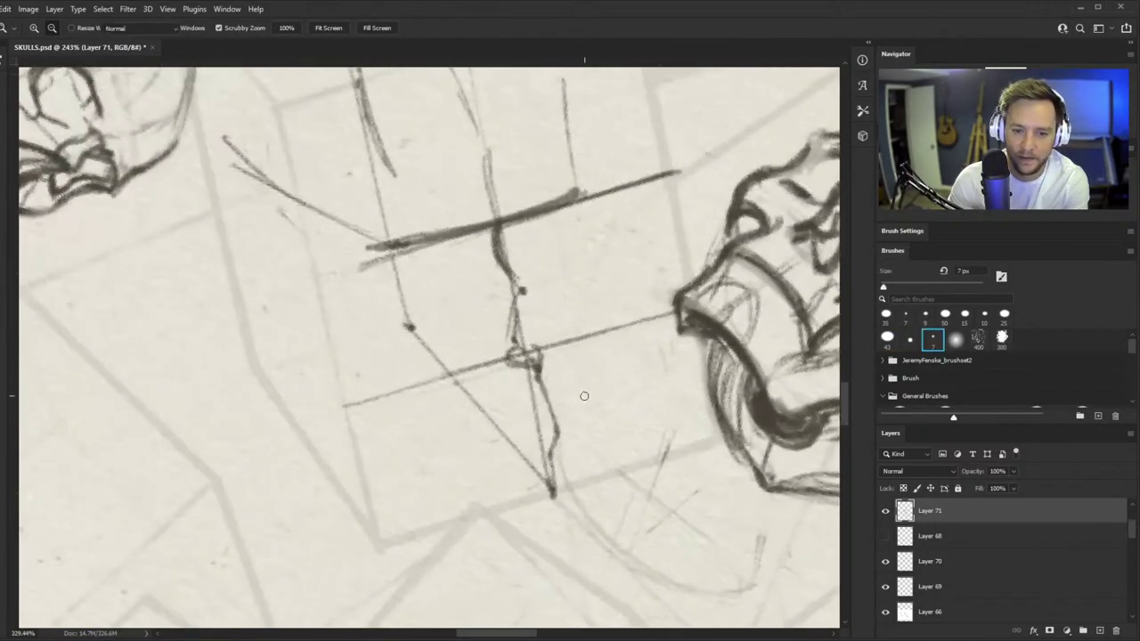
left_click_drag(537, 372, 554, 428)
scroll(593, 392, "up", 5)
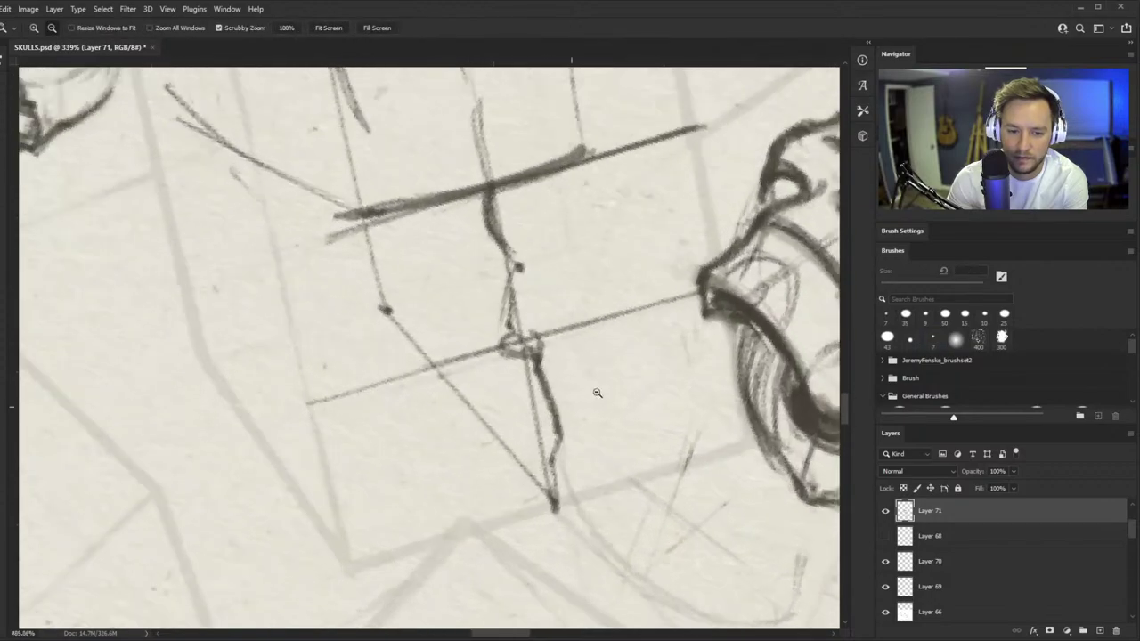
- Sketch the rounded upper teeth block on both sides of the mouth profile, with a curved lower edge
left_click_drag(486, 457, 621, 425)
left_click_drag(528, 461, 480, 458)
mouse_move(463, 373)
left_mouse_down()
mouse_move(475, 459)
mouse_move(462, 337)
left_mouse_up()
left_click_drag(583, 293, 622, 424)
left_click_drag(622, 424, 578, 292)
left_click_drag(540, 365, 491, 453)
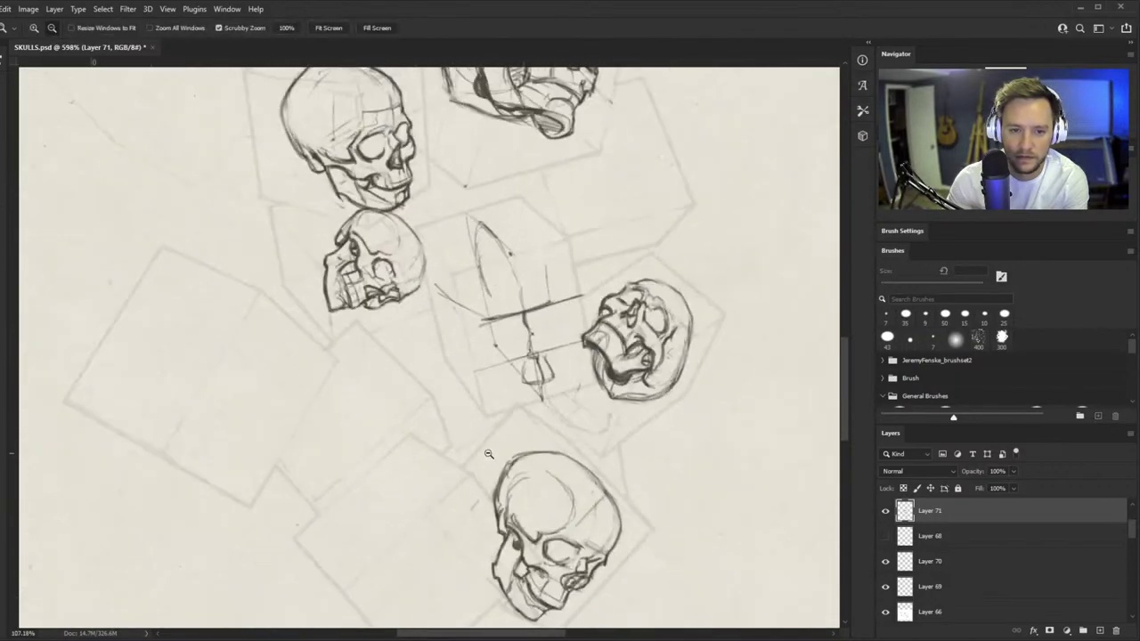
- Sketch the cranium outline, curving from the top of the forehead down to the brow on both sides
left_click_drag(548, 319, 592, 293)
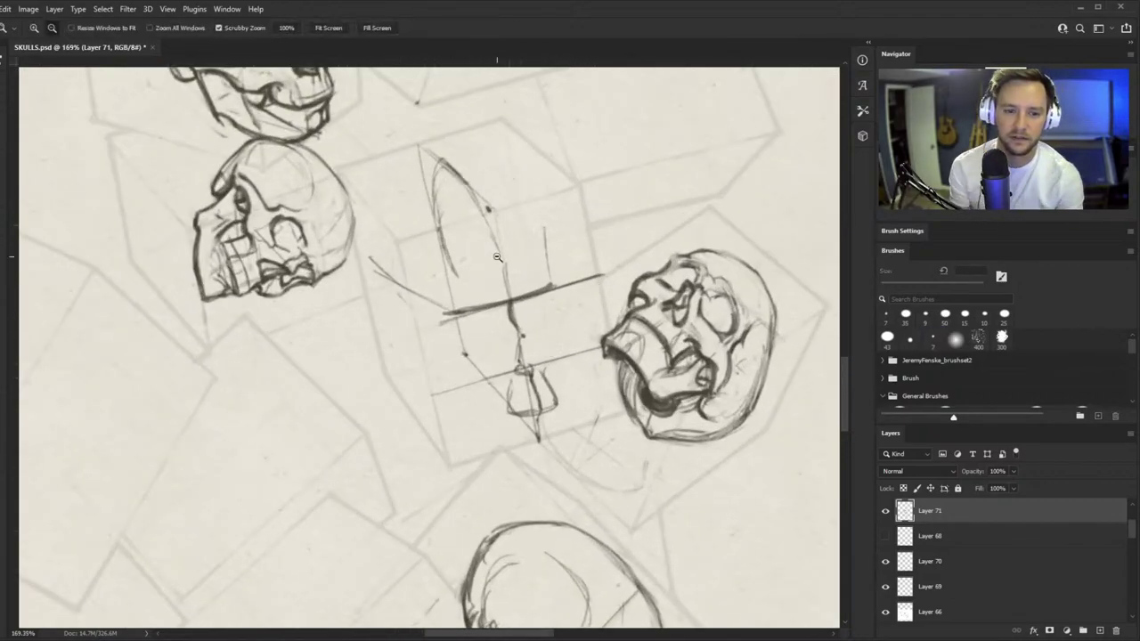
scroll(486, 297, "up", 1)
key("b")
mouse_move(416, 152)
left_mouse_down()
mouse_move(365, 251)
mouse_move(369, 269)
left_mouse_up()
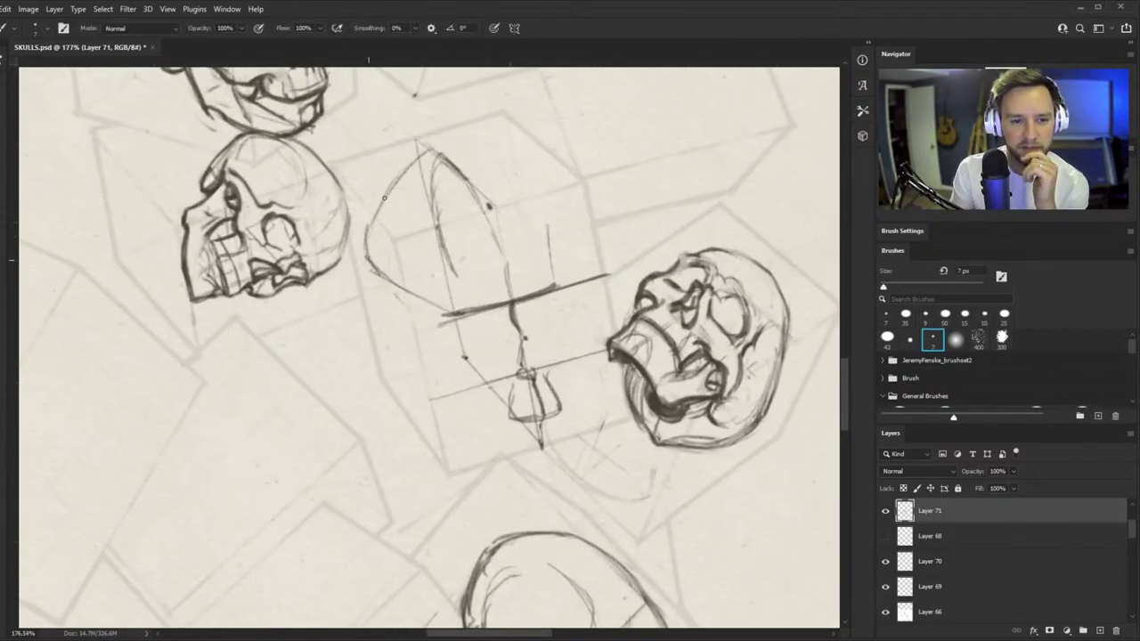
left_click_drag(449, 146, 531, 206)
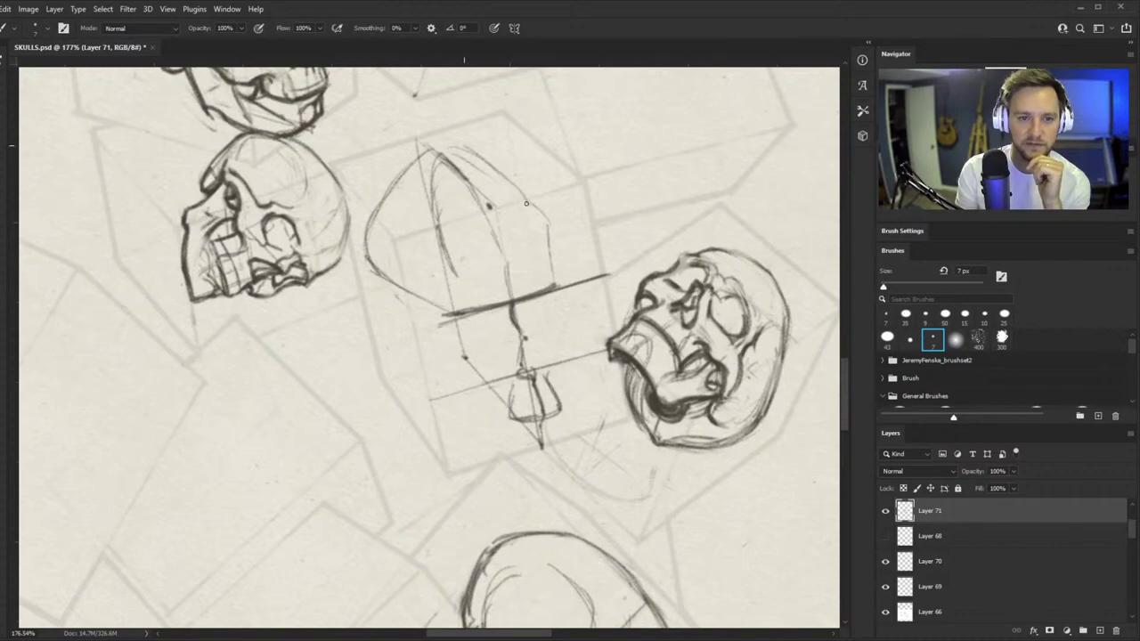
left_click_drag(488, 156, 543, 235)
mouse_move(439, 142)
left_mouse_down()
mouse_move(510, 180)
mouse_move(530, 205)
left_mouse_up()
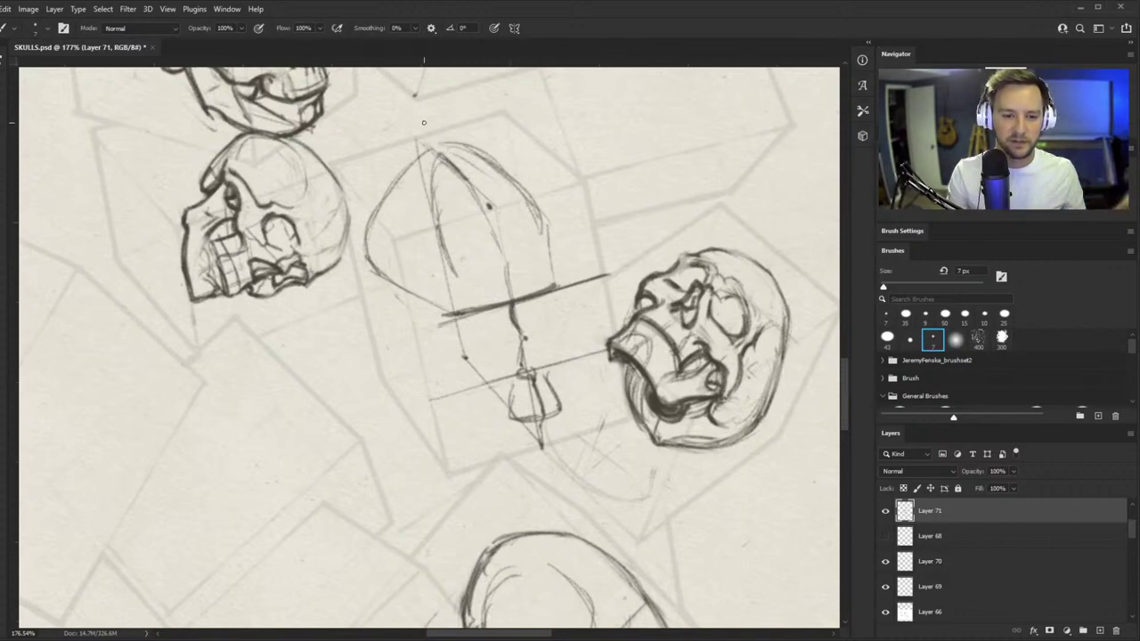
- Strengthen the far cranium contour beside the profile skull and extend a light jaw curve down toward the lower guide line
scroll(507, 303, "up", 1)
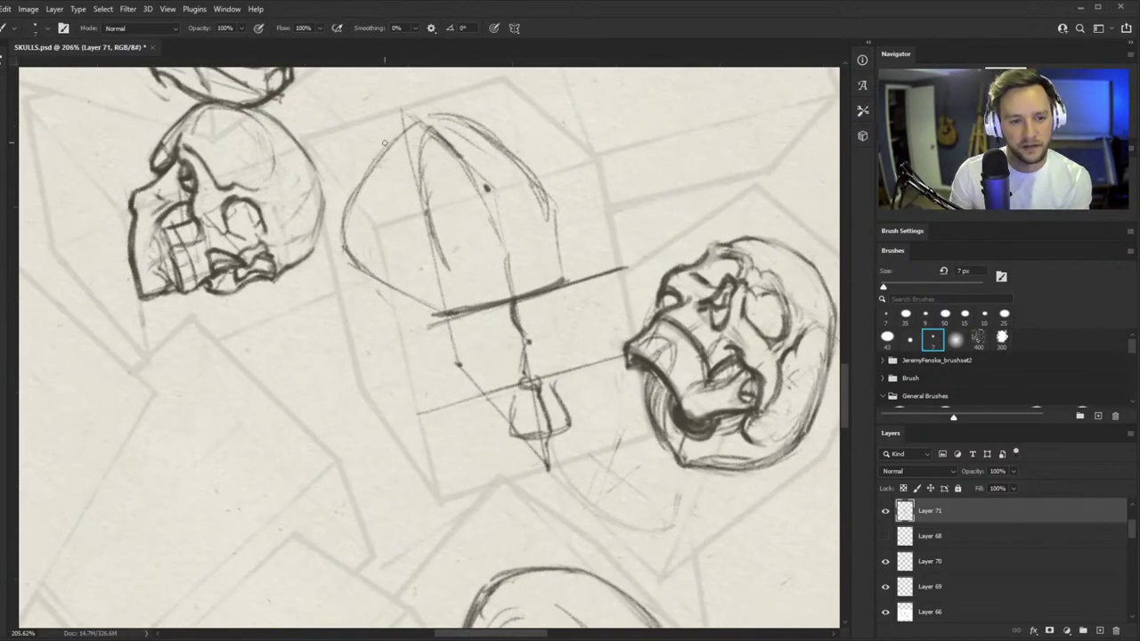
mouse_move(405, 126)
left_mouse_down()
mouse_move(338, 251)
mouse_move(345, 218)
left_mouse_up()
left_click_drag(356, 258, 441, 395)
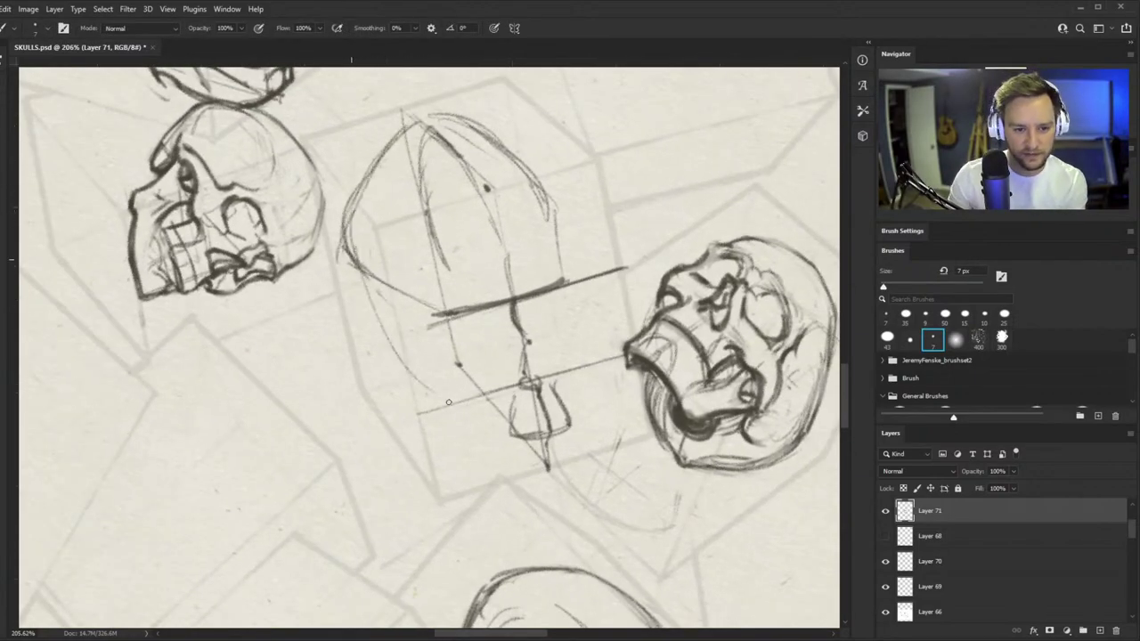
- Define the bottom edge of the upper teeth, then sketch the lower teeth edge and a curved chin line beneath them
scroll(571, 445, "up", 3)
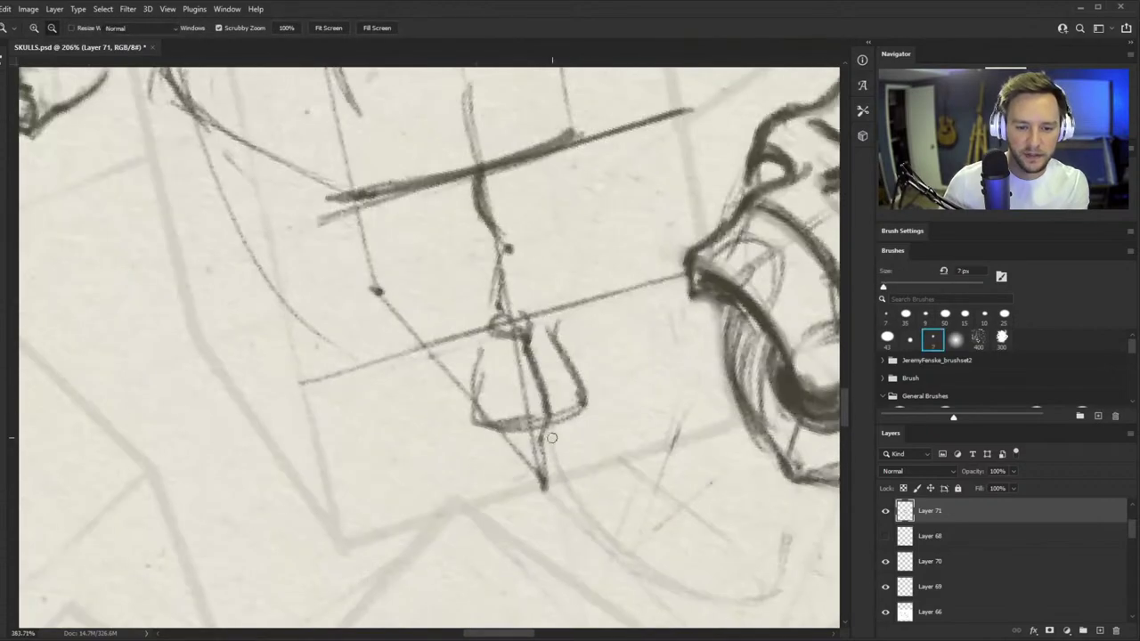
mouse_move(469, 419)
left_mouse_down()
mouse_move(601, 389)
mouse_move(474, 424)
left_mouse_up()
left_click_drag(553, 415, 597, 386)
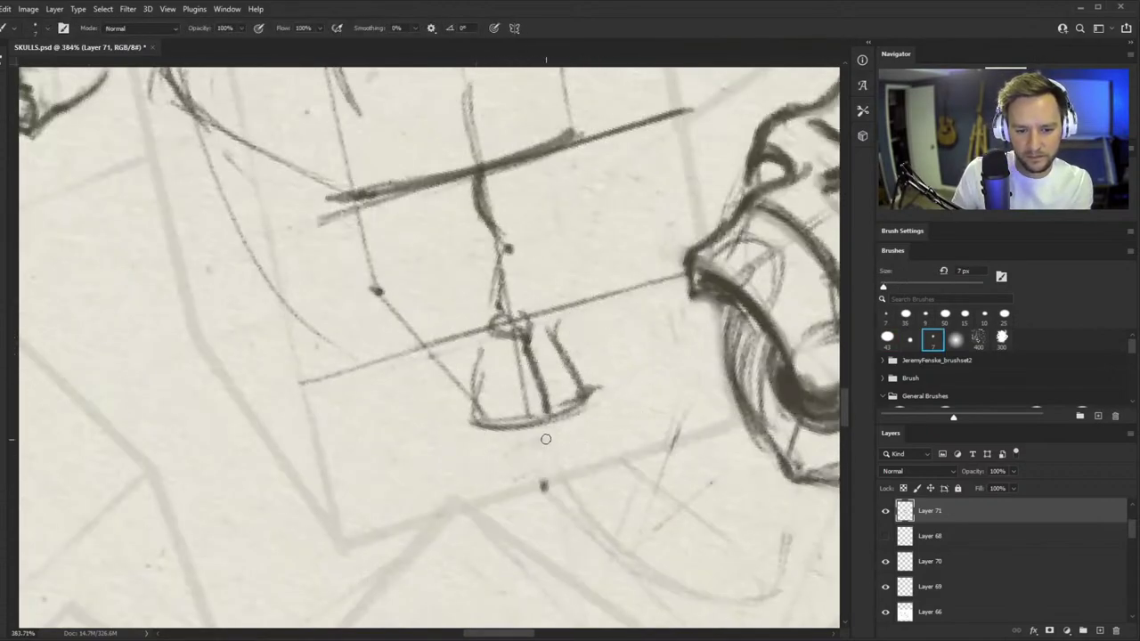
mouse_move(546, 439)
left_mouse_down()
mouse_move(588, 396)
mouse_move(559, 438)
mouse_move(461, 431)
left_mouse_up()
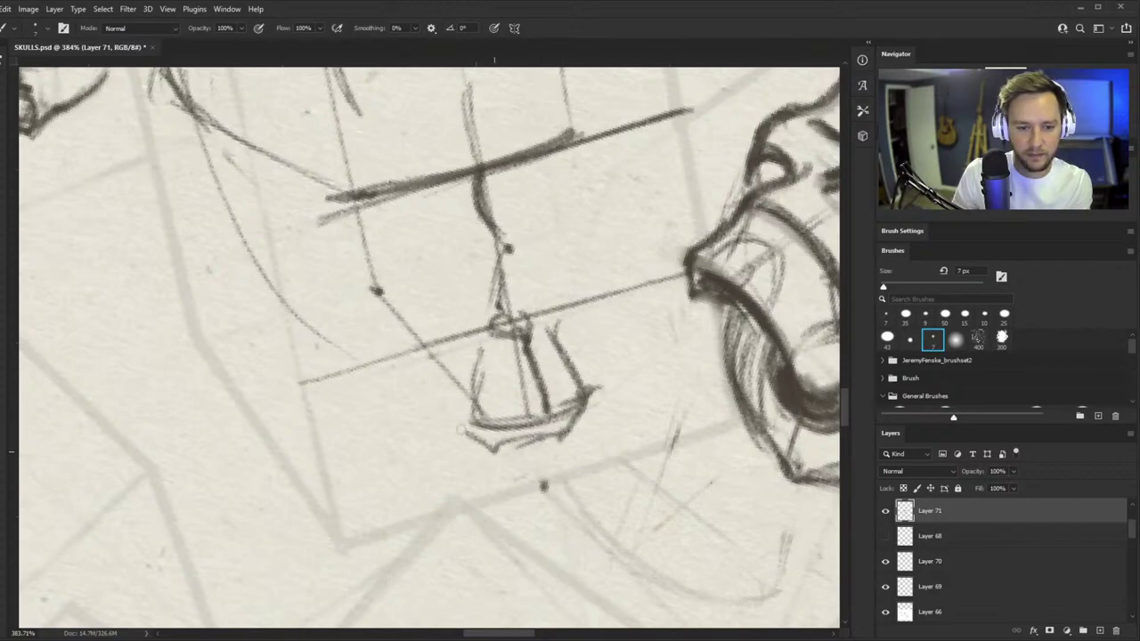
mouse_move(512, 485)
left_mouse_down()
mouse_move(582, 458)
mouse_move(472, 481)
left_mouse_up()
left_click_drag(577, 459, 595, 450)
key("z")
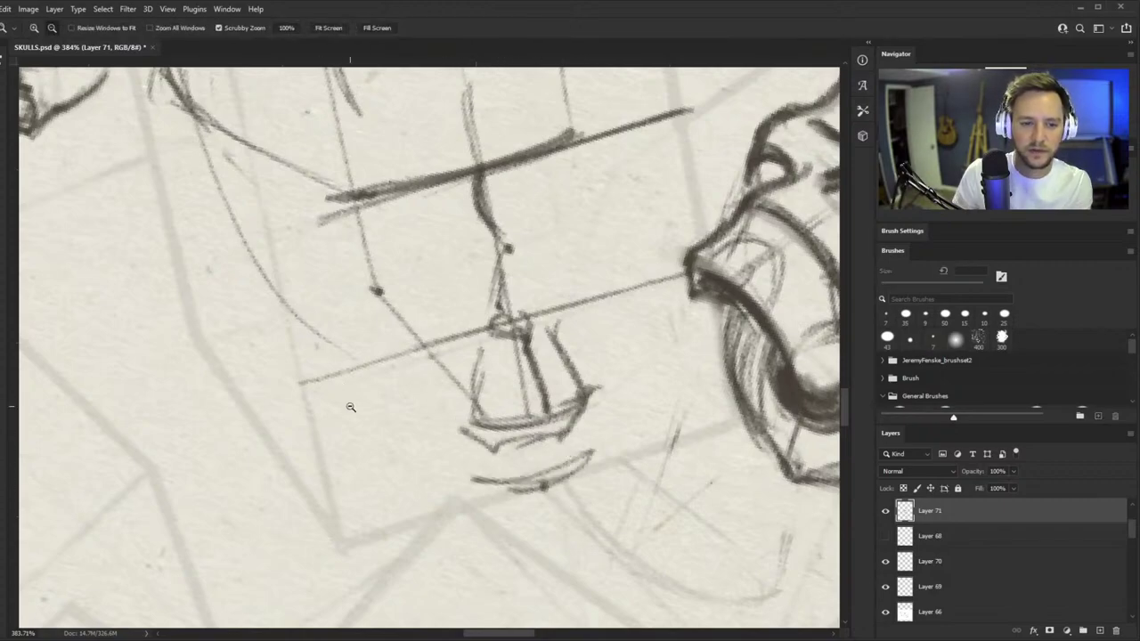
- Sketch a light cross guide and the near side contour running from the cranium down toward the chin
left_click_drag(350, 407, 303, 407)
key("b")
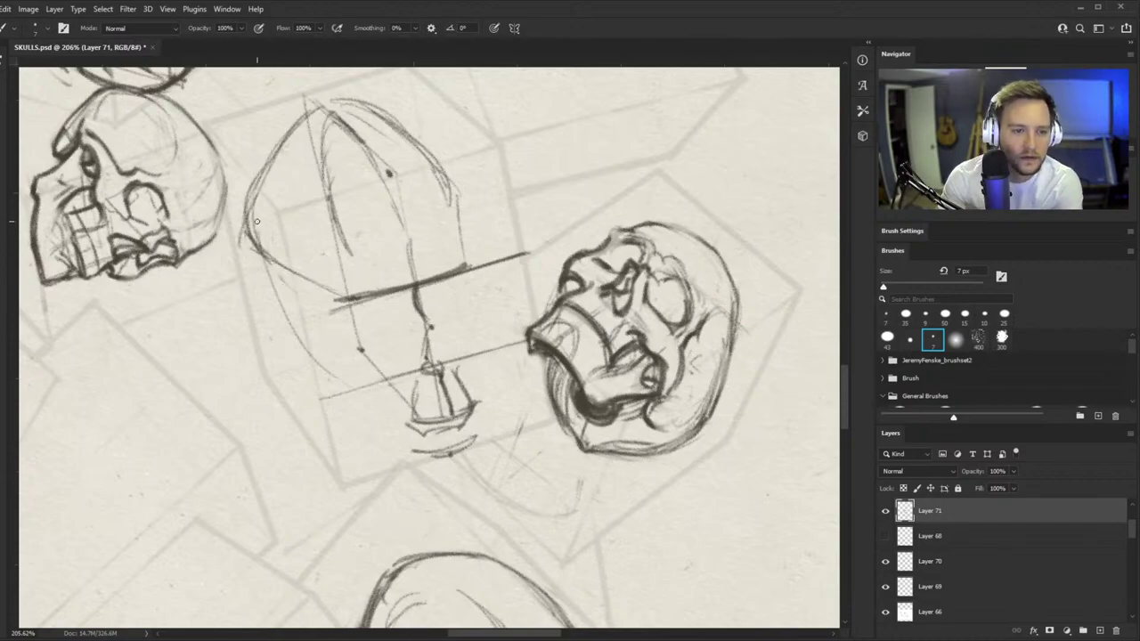
left_click_drag(361, 351, 307, 365)
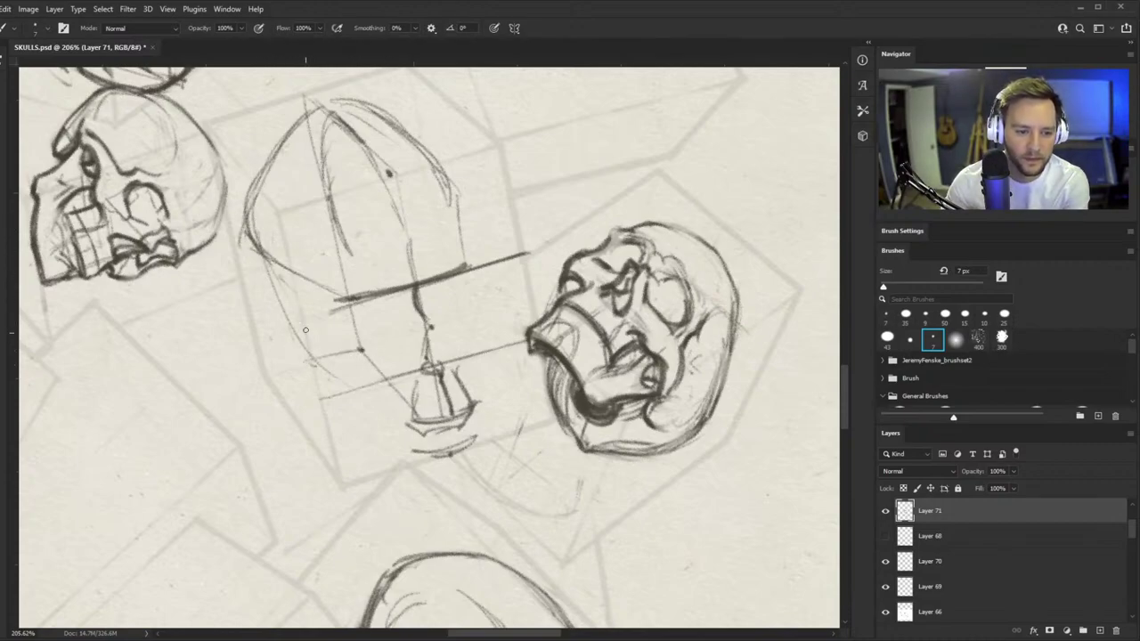
left_click_drag(284, 307, 351, 408)
left_click_drag(291, 351, 412, 443)
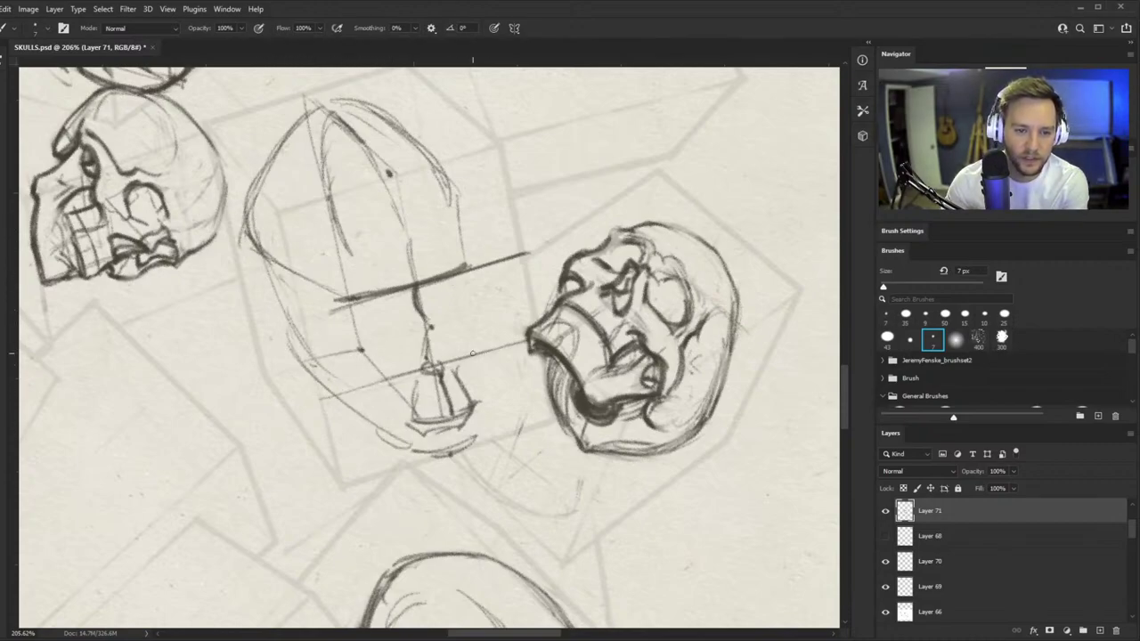
- Sketch the far side of the face and extend the cranium contour down past the brow toward the teeth
left_click_drag(476, 302, 458, 443)
left_click_drag(483, 355, 469, 438)
mouse_move(475, 281)
left_mouse_down()
mouse_move(464, 431)
mouse_move(412, 298)
left_mouse_up()
key("z")
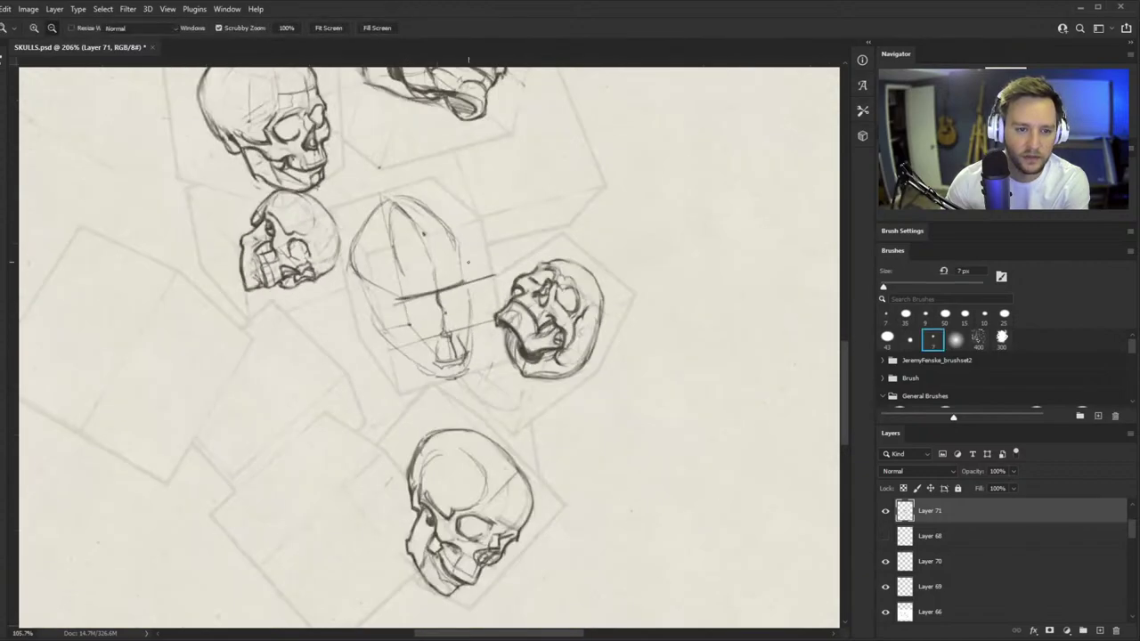
left_click_drag(468, 262, 503, 262)
key("b")
mouse_move(403, 165)
left_mouse_down()
mouse_move(454, 209)
mouse_move(486, 289)
mouse_move(485, 387)
left_mouse_up()
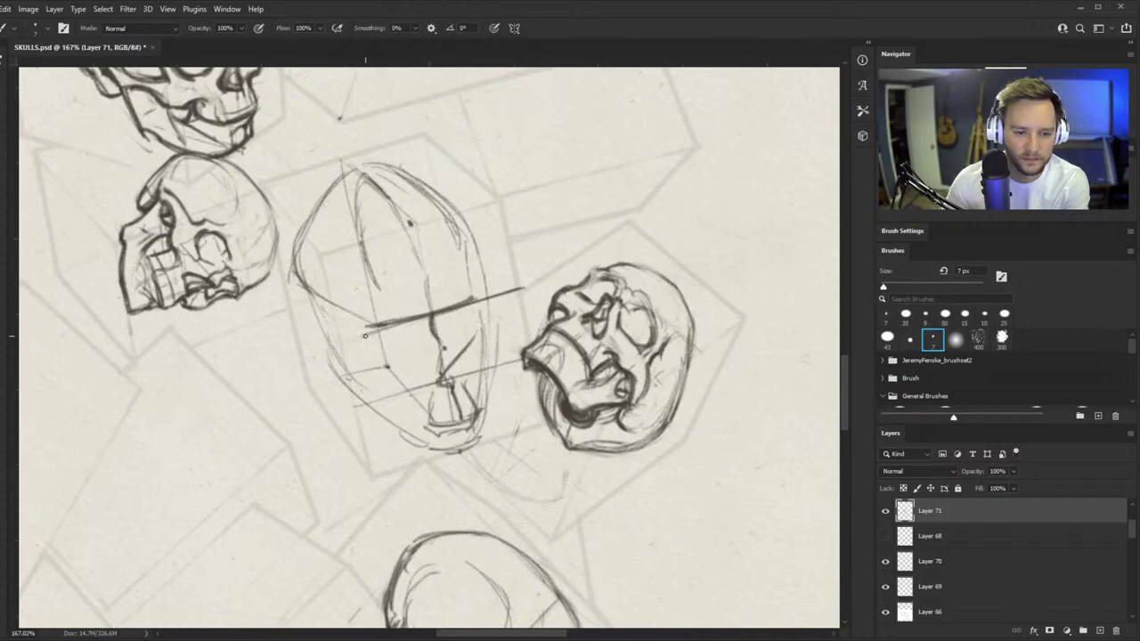
- Clean up the near eye area, then block in the eye band below the brow with side edges and a curved lower edge
key("e")
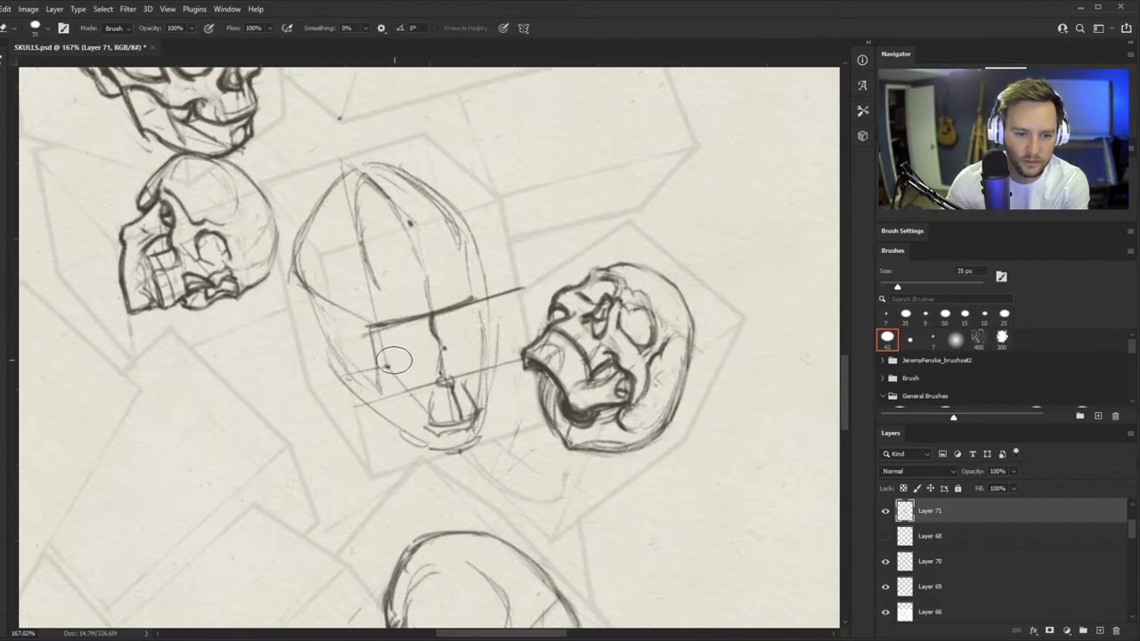
mouse_move(397, 361)
left_mouse_down()
mouse_move(349, 368)
mouse_move(394, 351)
mouse_move(369, 330)
left_mouse_up()
key("b")
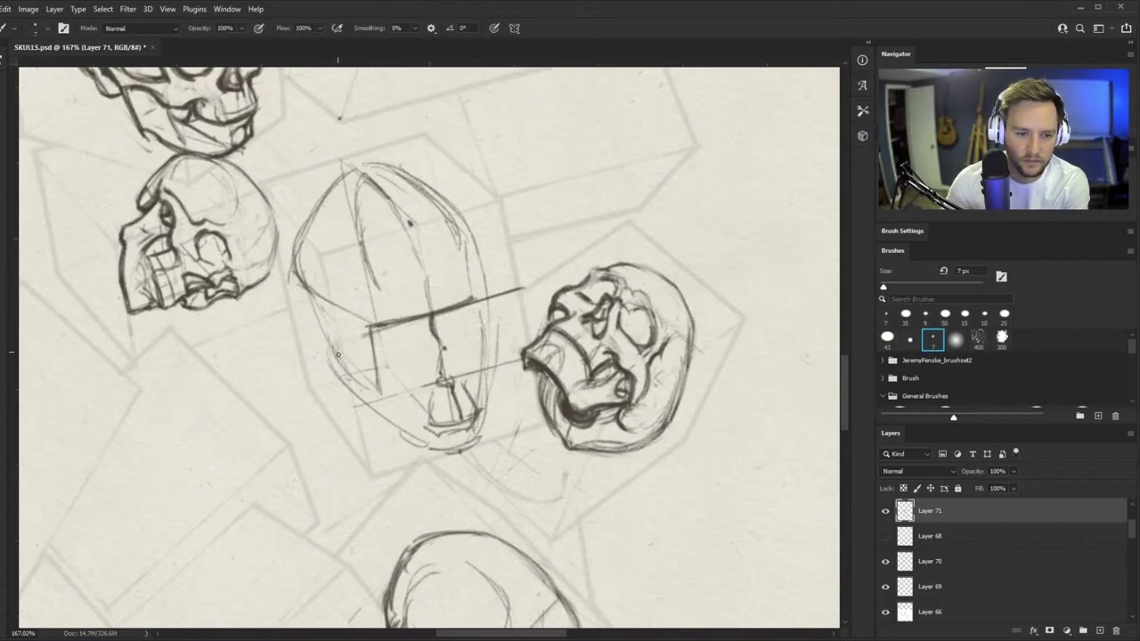
left_click_drag(382, 385, 488, 350)
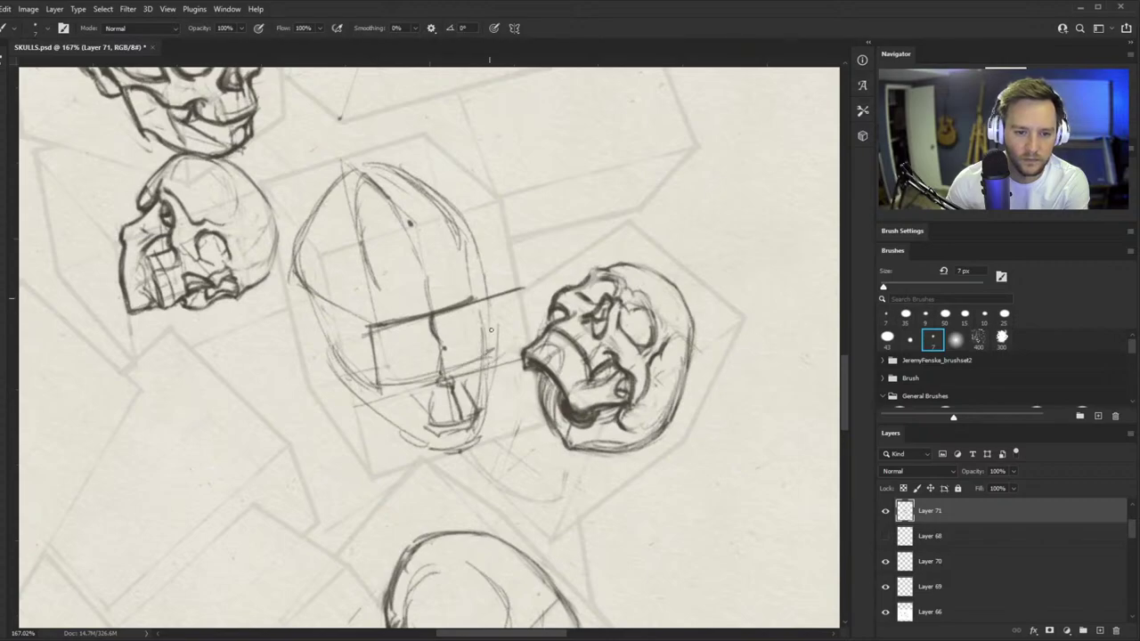
left_click_drag(485, 297, 488, 347)
left_click_drag(470, 337, 533, 337)
left_click_drag(501, 260, 511, 375)
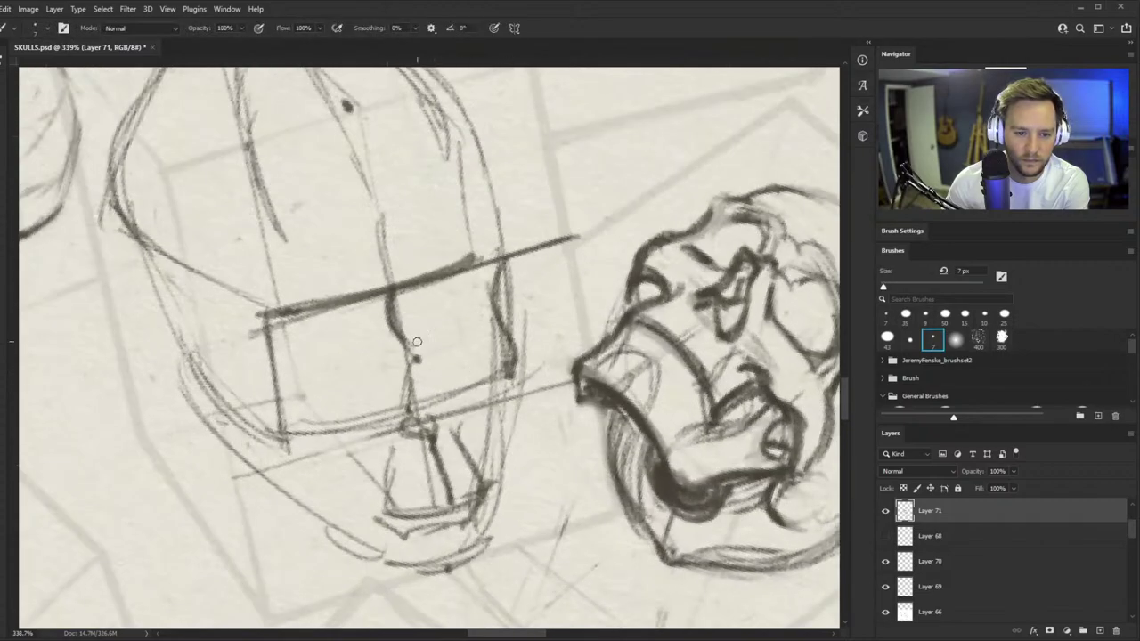
- Draw the curved lower guide for the eye sockets, then outline the near temple and cheekbone down to the upper jaw
mouse_move(293, 377)
left_mouse_down()
mouse_move(491, 329)
mouse_move(451, 359)
mouse_move(306, 378)
mouse_move(371, 385)
left_mouse_up()
mouse_move(259, 291)
left_mouse_down()
mouse_move(246, 351)
mouse_move(216, 344)
mouse_move(257, 395)
left_mouse_up()
left_click_drag(191, 361, 265, 431)
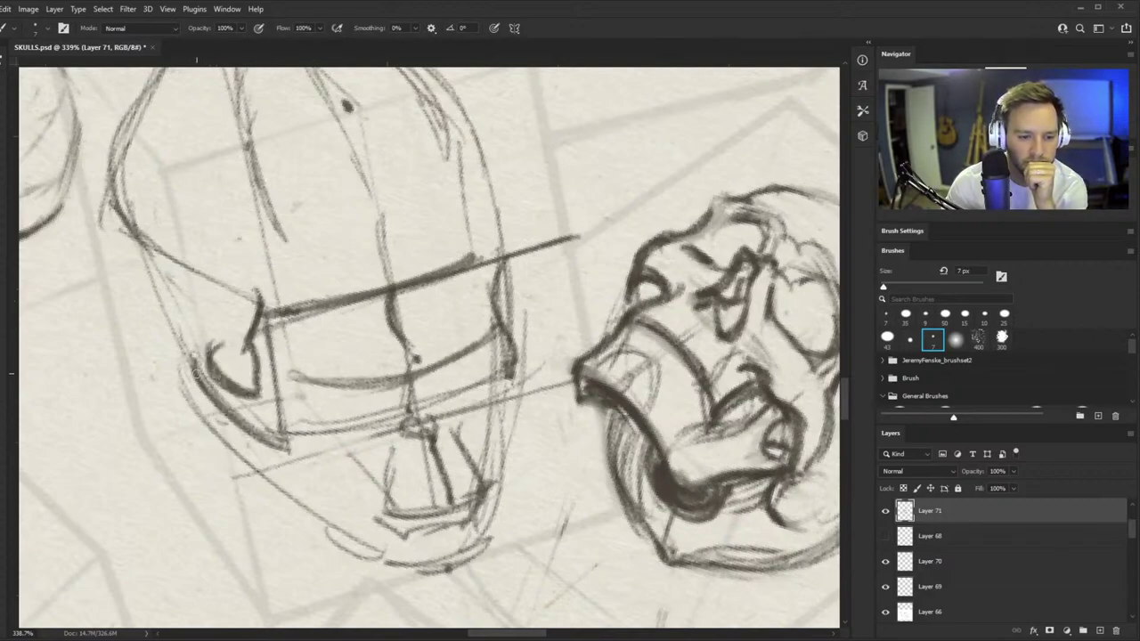
mouse_move(213, 402)
left_mouse_down()
mouse_move(291, 454)
mouse_move(261, 440)
mouse_move(339, 449)
mouse_move(310, 463)
mouse_move(378, 453)
left_mouse_up()
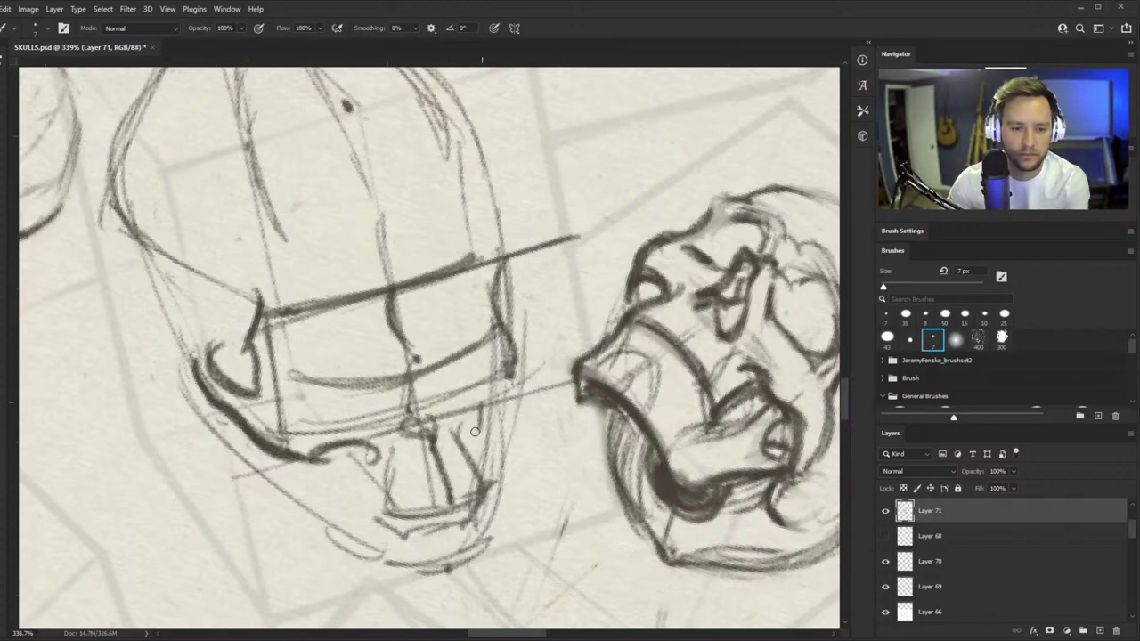
- Outline the far cheekbone where it meets the upper jaw and draw the rounded contours of both eye sockets
mouse_move(475, 432)
left_mouse_down()
mouse_move(473, 401)
mouse_move(512, 346)
left_mouse_up()
mouse_move(435, 422)
left_mouse_down()
mouse_move(392, 437)
mouse_move(416, 455)
mouse_move(490, 432)
left_mouse_up()
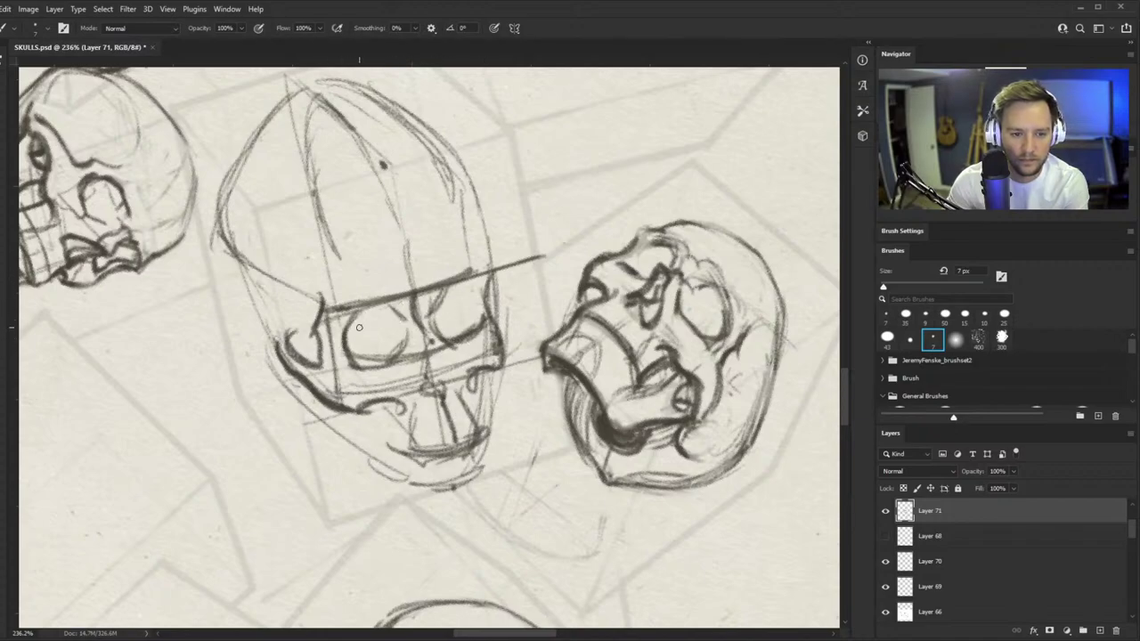
left_click_drag(344, 320, 402, 304)
key("ctrl+space")
mouse_move(426, 350)
left_mouse_down()
mouse_move(357, 434)
mouse_move(458, 353)
left_mouse_up()
- Erase stray construction marks around the nose, draw the pointed nasal cavity, and strengthen the upper teeth block
key("e")
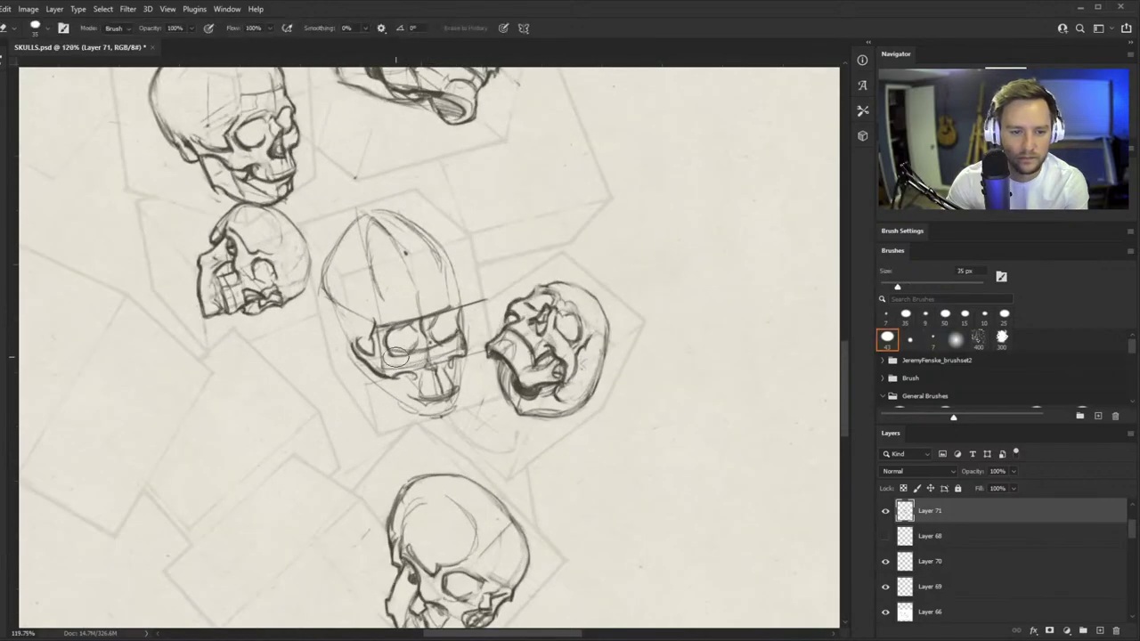
left_click_drag(385, 367, 429, 352)
key("ctrl+space")
key("b")
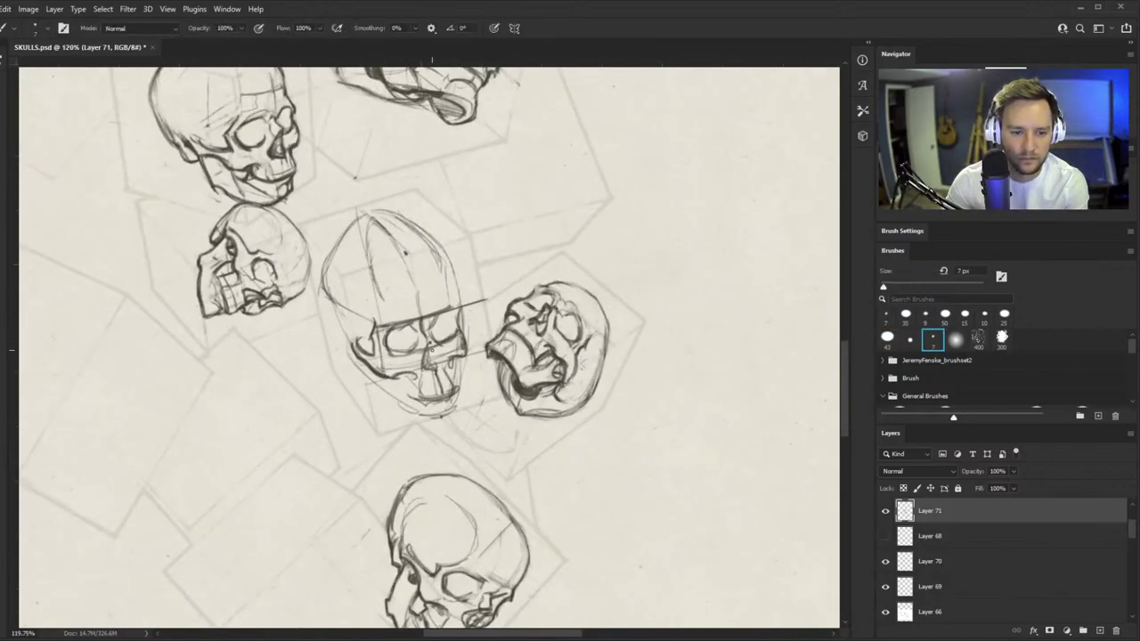
left_click_drag(438, 358, 430, 345)
key("ctrl+space")
left_click_drag(411, 385, 449, 385)
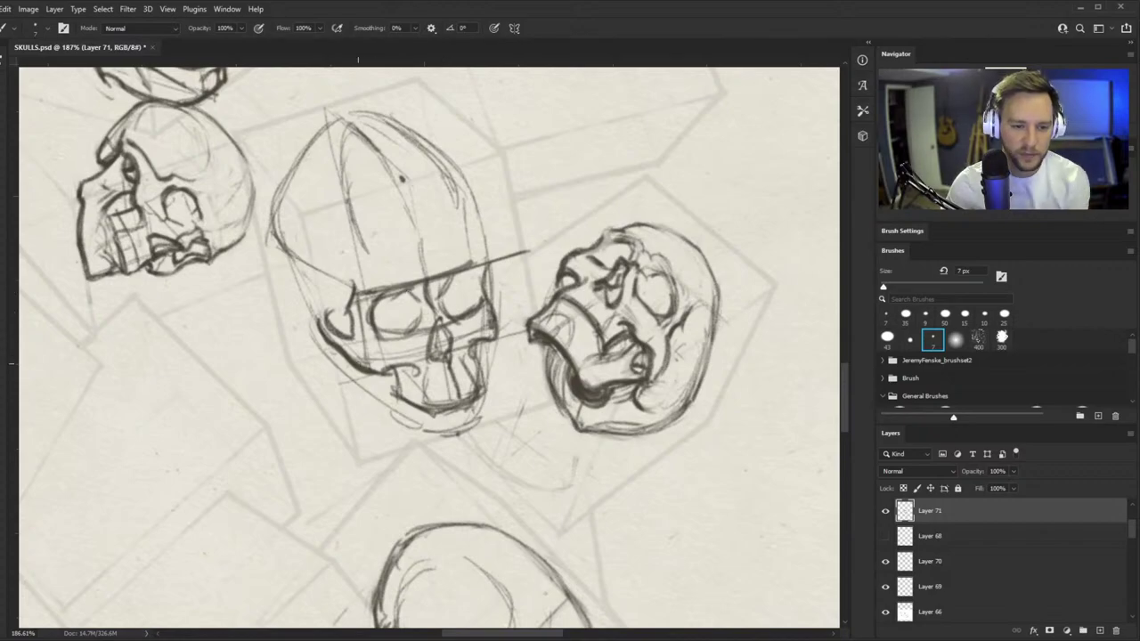
- Erase the excess marks beneath the near cheekbone and redraw its lower edge as a cleaner dark contour
key("ctrl+space")
left_click_drag(359, 363, 381, 363)
key("e")
key("b")
mouse_move(308, 307)
left_mouse_down()
mouse_move(322, 333)
mouse_move(328, 318)
mouse_move(365, 383)
left_mouse_up()
scroll(343, 318, "up", 3)
key("b")
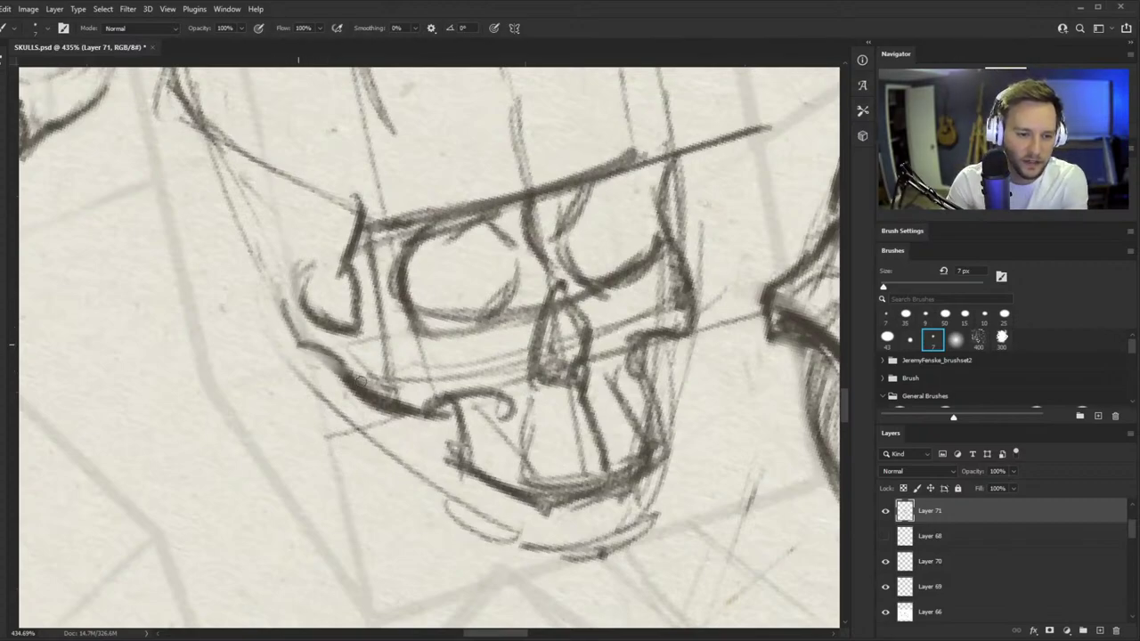
key("e")
left_click_drag(288, 380, 374, 435)
key("b")
left_click_drag(306, 352, 397, 419)
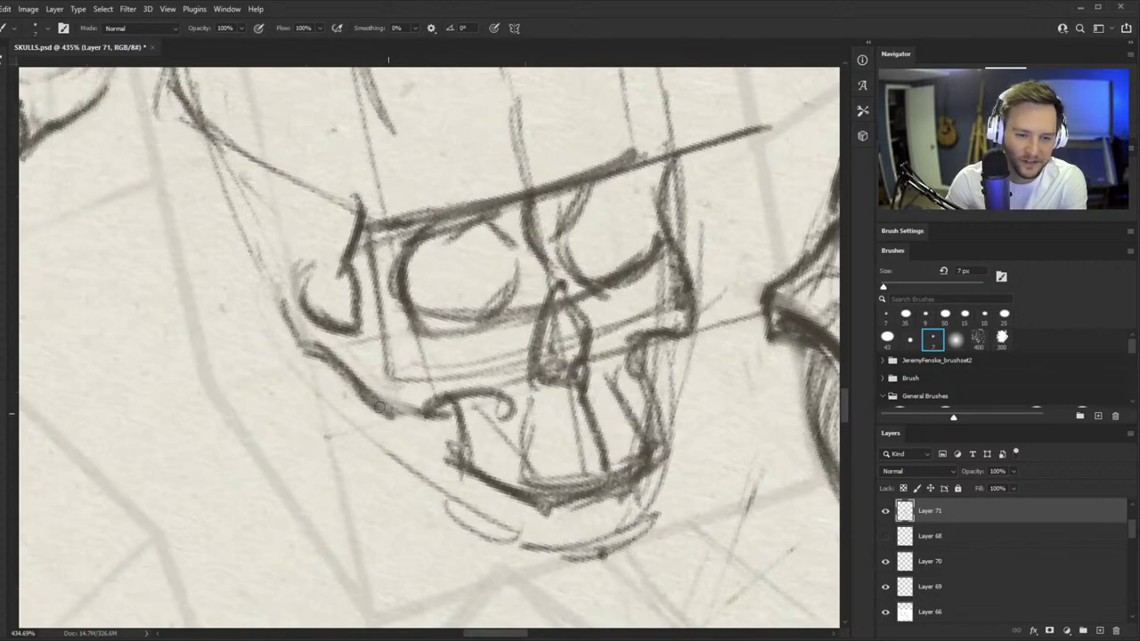
mouse_move(354, 374)
left_mouse_down()
mouse_move(403, 419)
mouse_move(437, 425)
mouse_move(512, 394)
mouse_move(379, 378)
left_mouse_up()
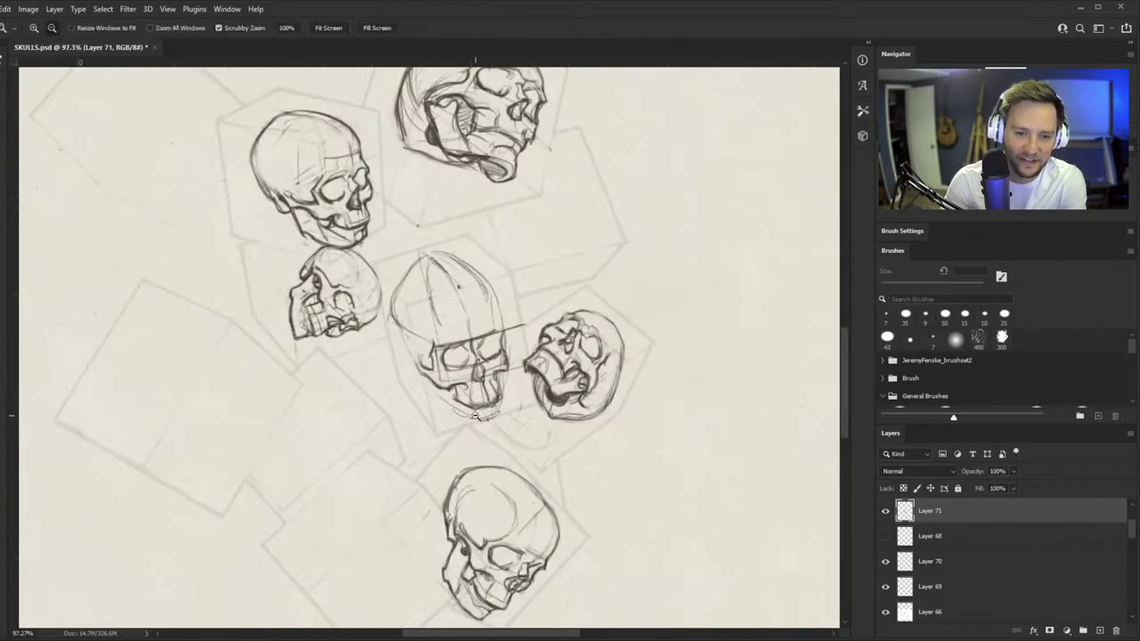
- Draw the rear edge of the jaw descending from beneath the near cheekbone
left_click_drag(476, 410, 544, 403)
left_click_drag(317, 285, 377, 375)
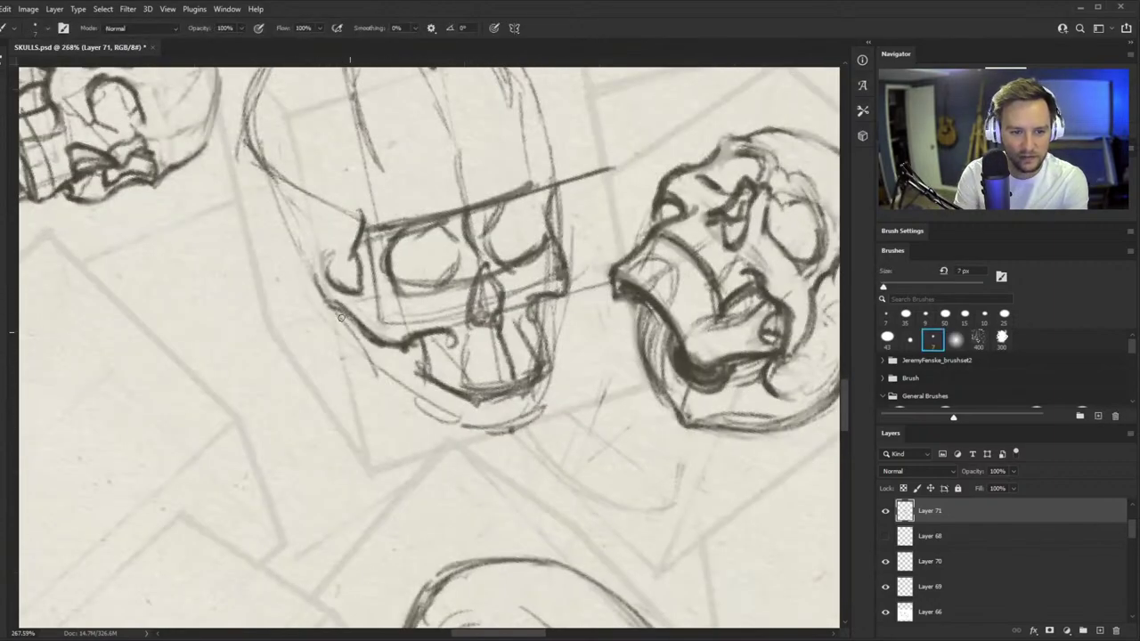
left_click_drag(356, 321, 389, 384)
left_click_drag(472, 330, 397, 342)
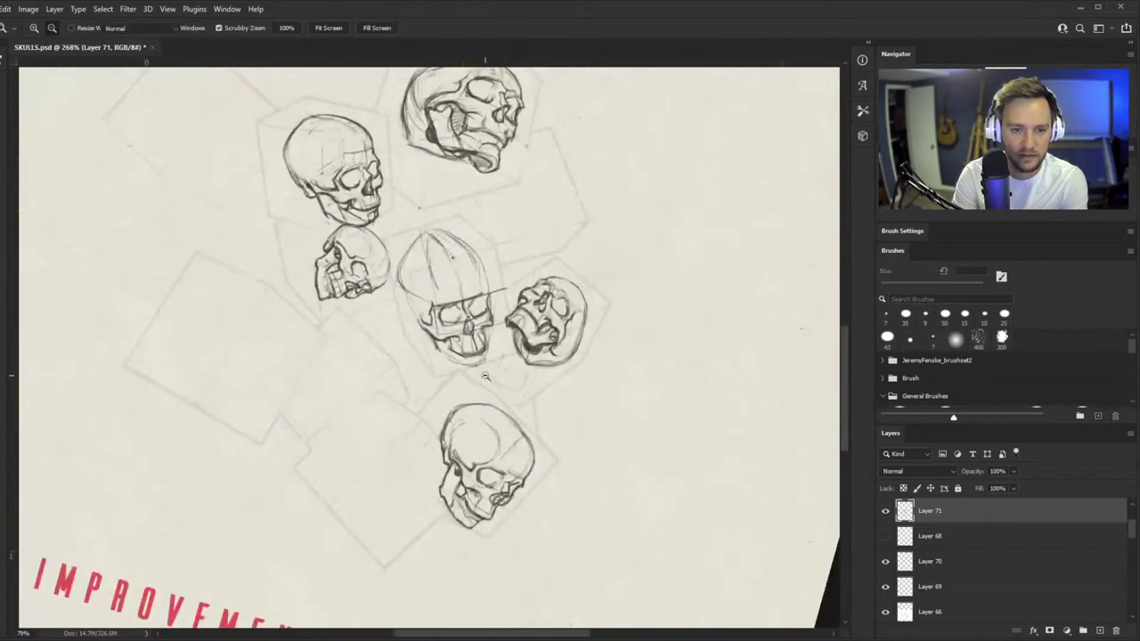
mouse_move(503, 300)
left_mouse_down()
mouse_move(547, 286)
mouse_move(560, 250)
left_mouse_up()
key("b")
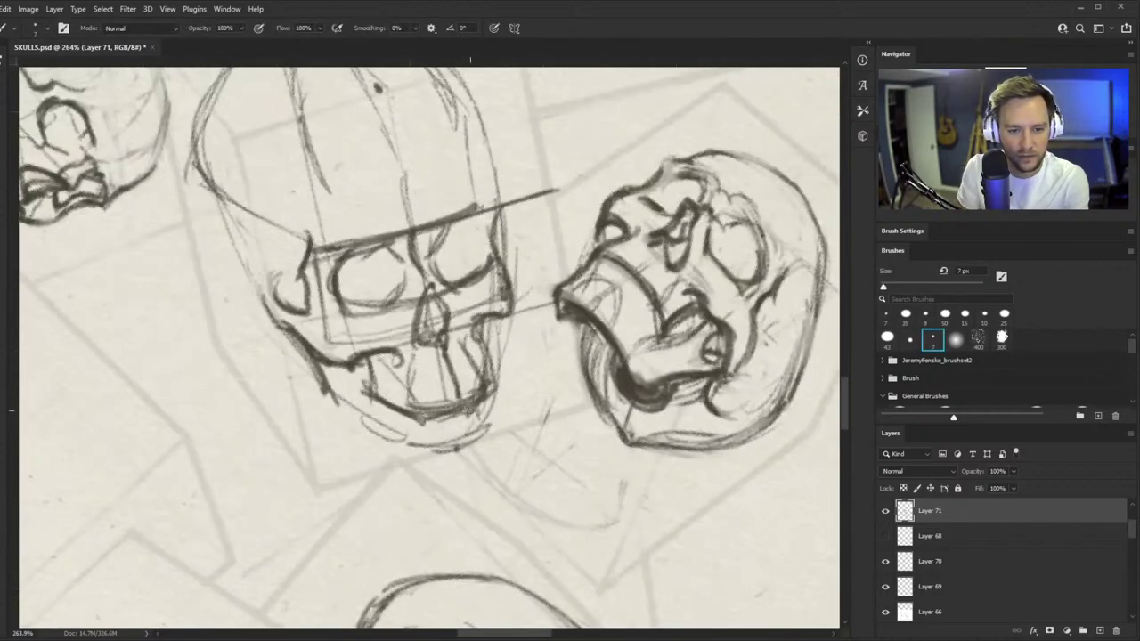
- Erase the rough marks around the mouth, then redraw the near lower edge and back corner of the upper teeth block
key("e")
left_click_drag(445, 414, 538, 396)
key("z")
key("b")
mouse_move(326, 405)
left_mouse_down()
mouse_move(486, 369)
mouse_move(343, 417)
mouse_move(492, 372)
left_mouse_up()
key("e")
mouse_move(276, 437)
left_mouse_down()
mouse_move(220, 417)
mouse_move(309, 422)
left_mouse_up()
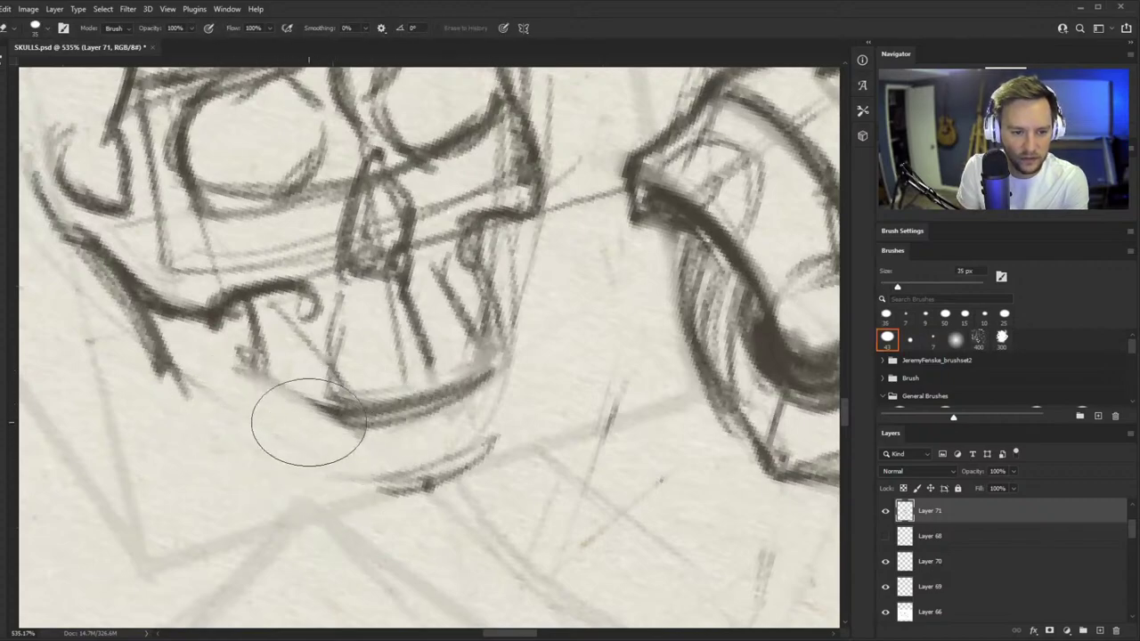
key("b")
mouse_move(259, 369)
left_mouse_down()
mouse_move(356, 424)
mouse_move(343, 419)
left_mouse_up()
left_click_drag(253, 294, 261, 358)
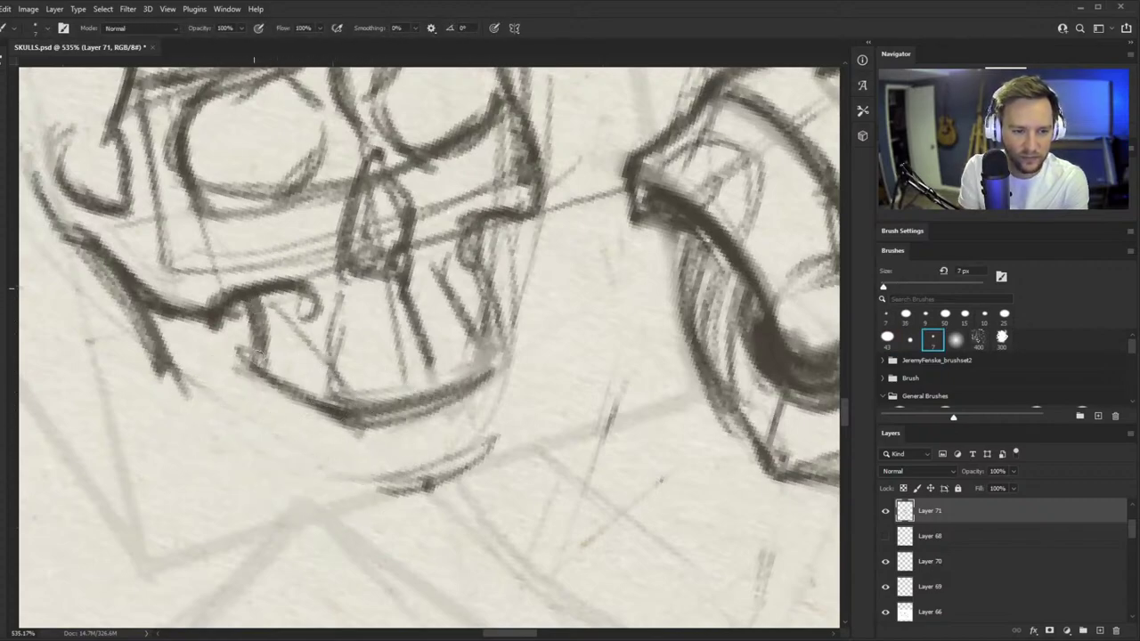
- Lighten the near cheekbone's inner curve and the back edge of the teeth block with the eraser
key("e")
left_click_drag(217, 305, 293, 308)
key("z")
left_click_drag(422, 378, 375, 387)
key("b")
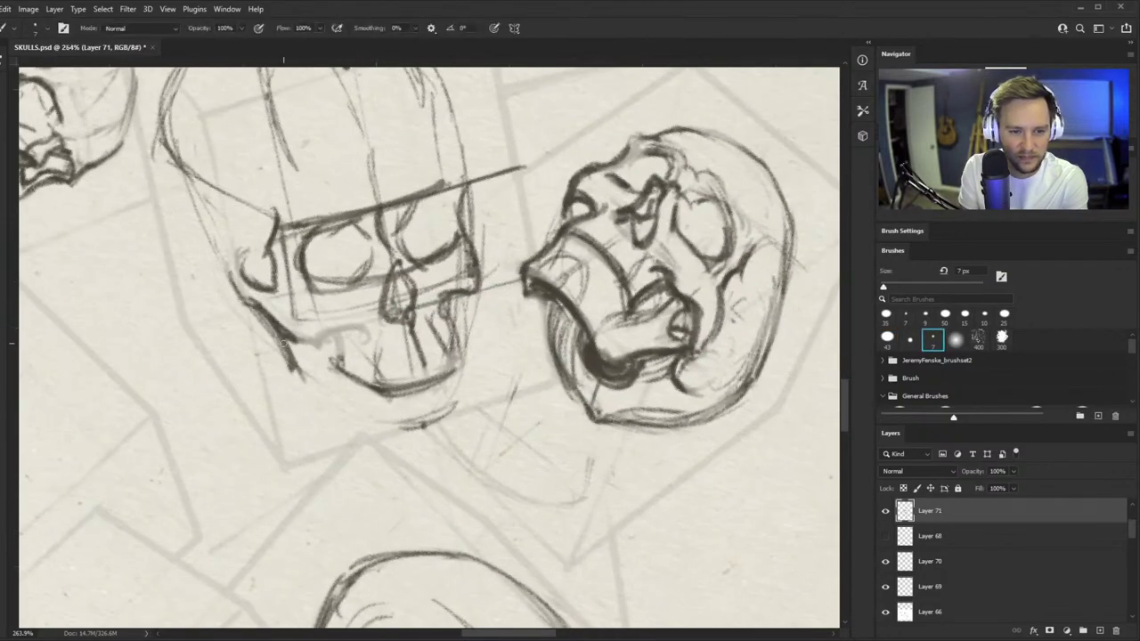
- Redraw the near cheekbone's lower edge with a darker line that curves up into the upper jaw
key("z")
left_click_drag(313, 326, 362, 295)
key("b")
left_click_drag(237, 340, 324, 370)
left_click_drag(229, 351, 345, 374)
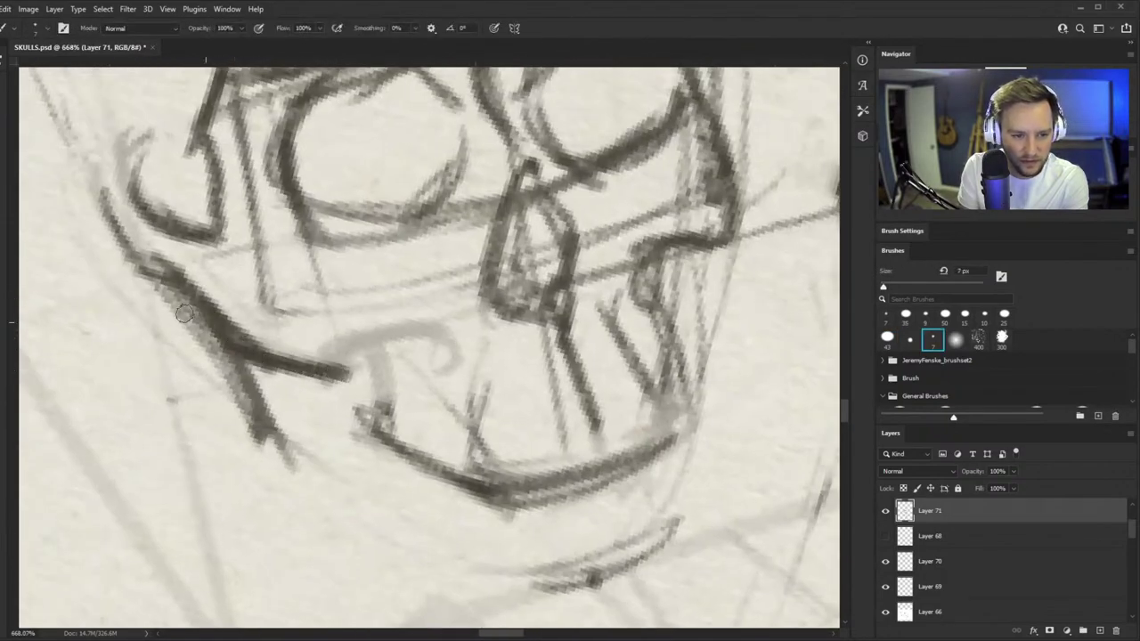
mouse_move(184, 314)
left_mouse_down()
mouse_move(327, 361)
mouse_move(401, 335)
mouse_move(424, 362)
mouse_move(426, 349)
left_mouse_up()
key("z")
left_click_drag(529, 304, 547, 303)
key("e")
key("z")
left_click(383, 303, "alt")
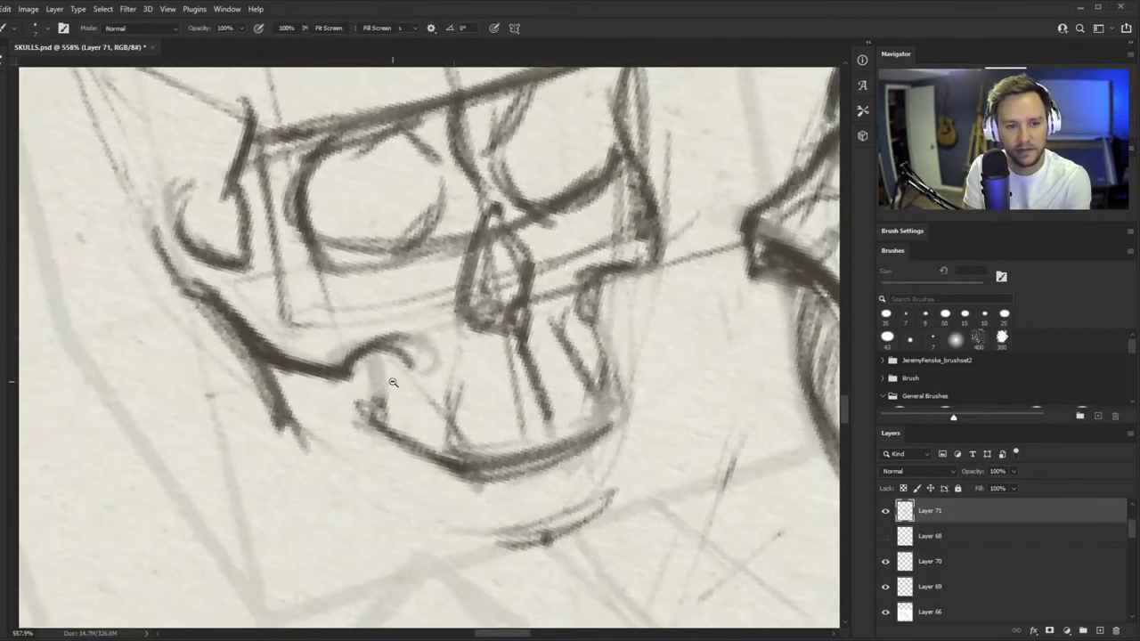
key("b")
key("ctrl+z")
left_click_drag(384, 354, 375, 294, "ctrl")
key("ctrl+z")
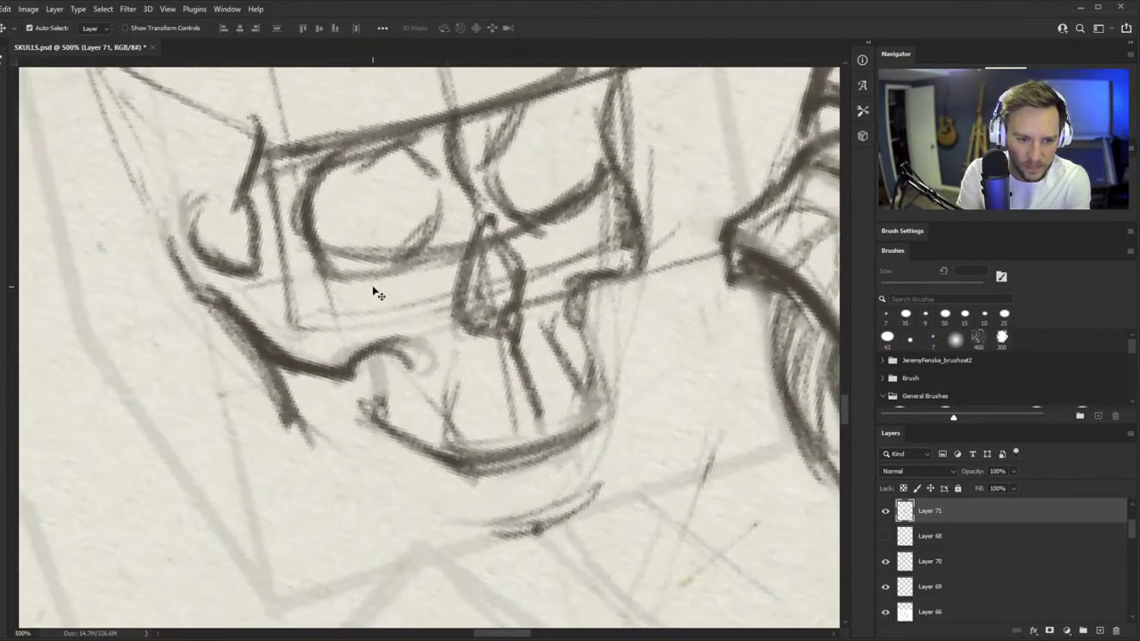
- Redraw the near and far side edges of the upper teeth block down to its curved lower edge
key("z")
key("b")
mouse_move(399, 358)
left_mouse_down()
mouse_move(378, 401)
mouse_move(476, 465)
mouse_move(592, 417)
left_mouse_up()
left_click_drag(562, 320, 584, 417)
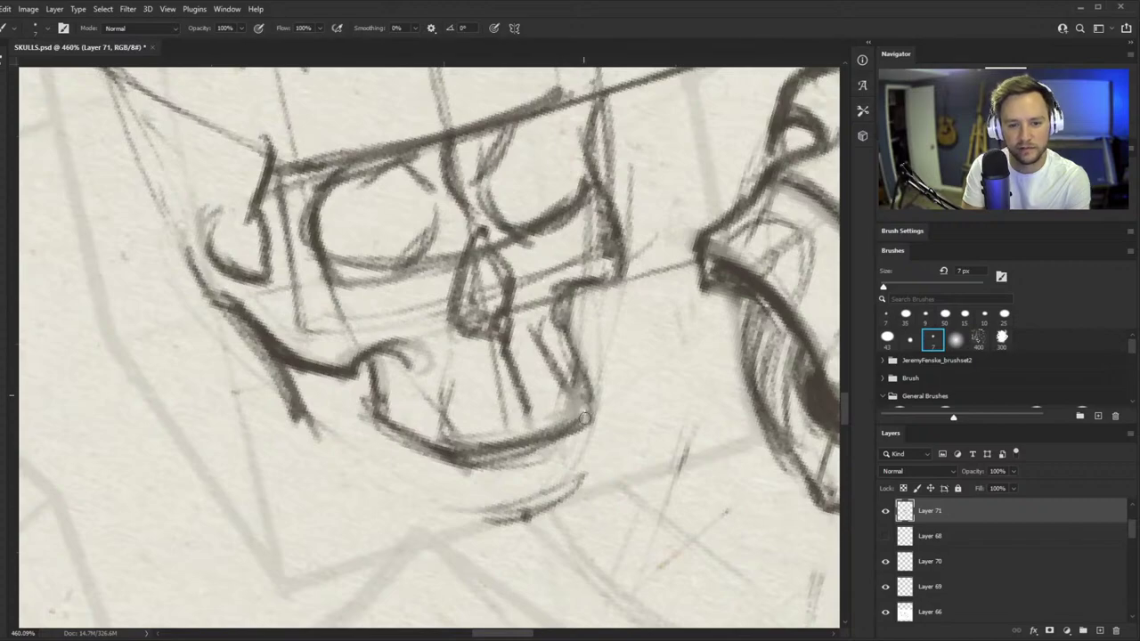
- Draw the dark recess behind the near teeth and add vertical form lines inside the upper teeth block
mouse_move(411, 352)
left_mouse_down()
mouse_move(430, 435)
mouse_move(346, 463)
mouse_move(417, 445)
left_mouse_up()
key("ctrl+space")
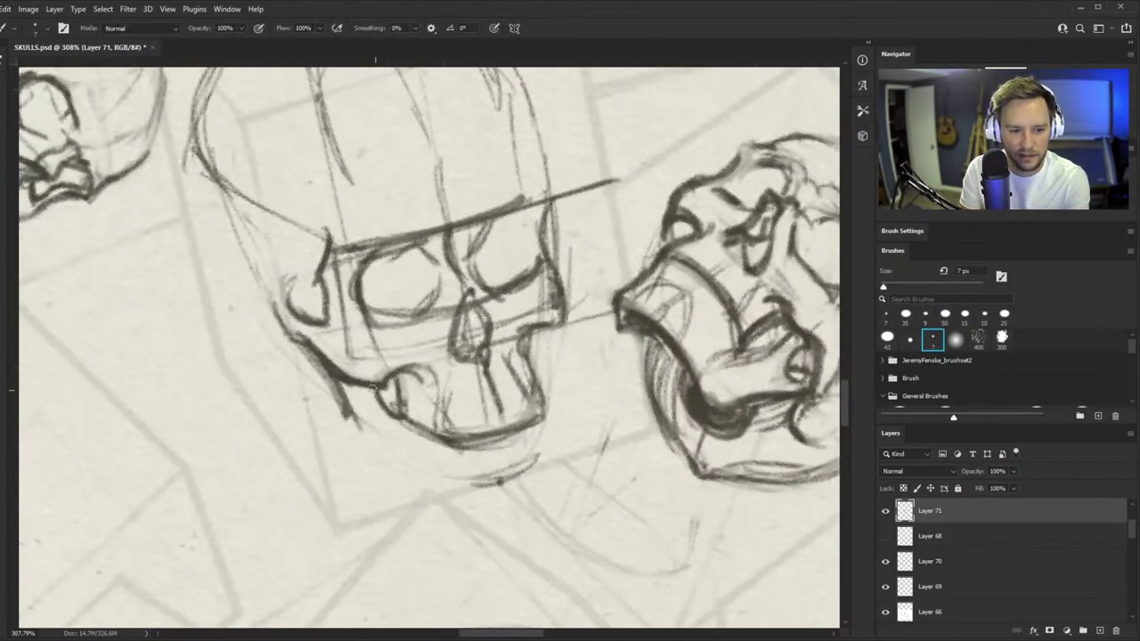
key("ctrl+space")
left_click_drag(557, 413, 577, 411)
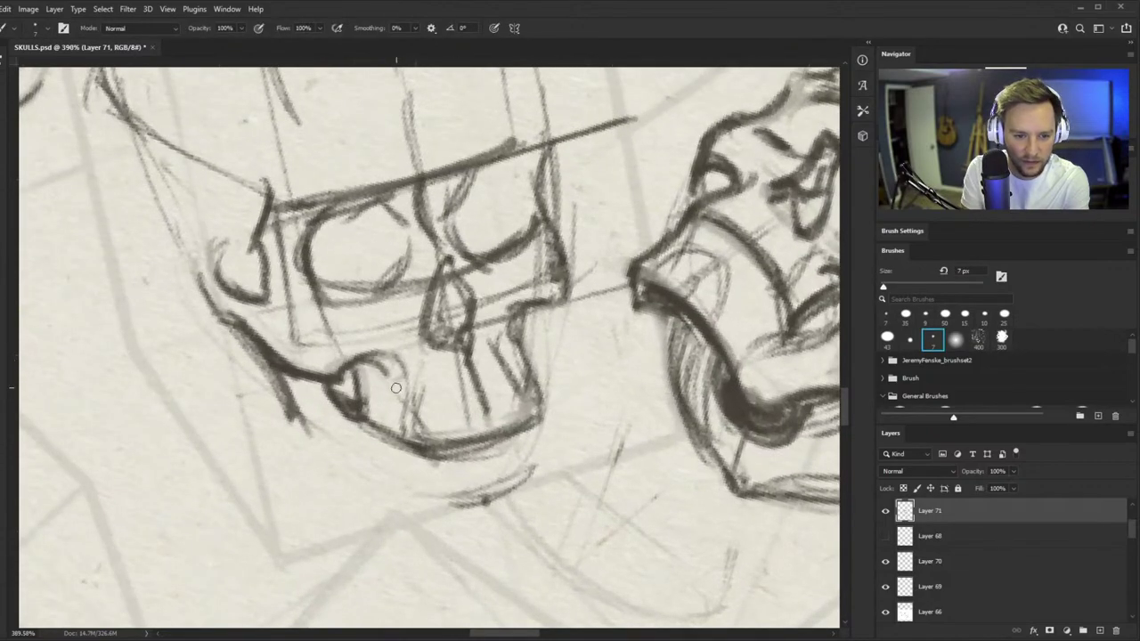
mouse_move(376, 360)
left_mouse_down()
mouse_move(397, 390)
mouse_move(392, 374)
mouse_move(494, 345)
left_mouse_up()
key("ctrl+space")
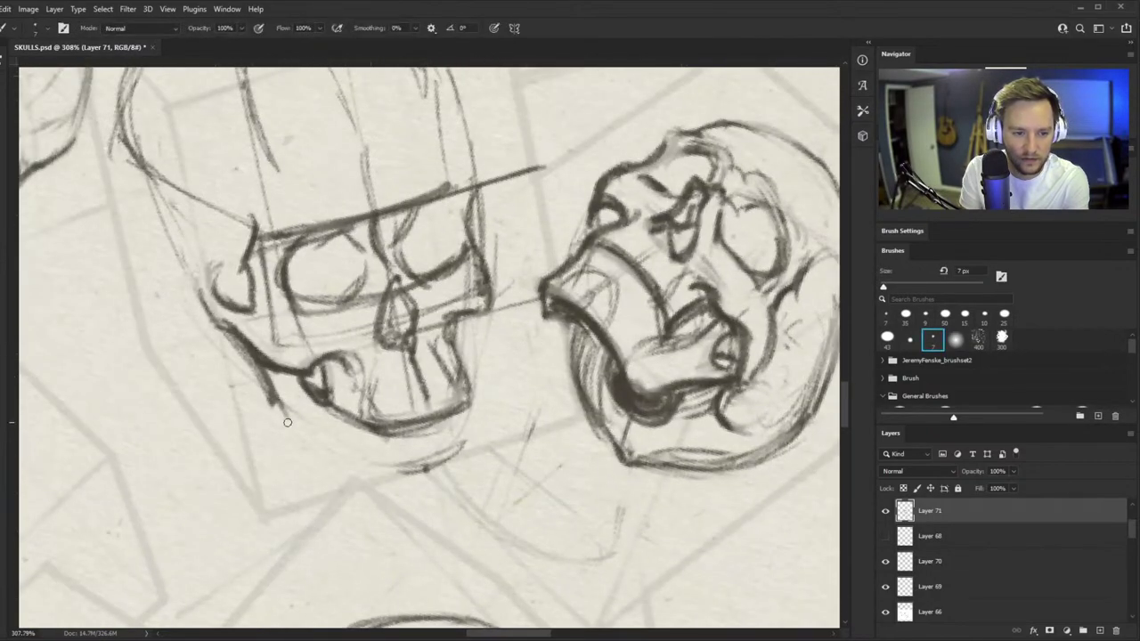
- Draw the lower jaw contour from its rear corner to the chin, then erase the old teeth edge on the far side
mouse_move(332, 443)
left_mouse_down()
mouse_move(410, 451)
mouse_move(328, 439)
mouse_move(371, 462)
mouse_move(407, 364)
mouse_move(474, 423)
mouse_move(471, 406)
mouse_move(452, 429)
mouse_move(464, 408)
mouse_move(460, 449)
mouse_move(383, 468)
left_mouse_up()
key("e")
mouse_move(466, 400)
left_mouse_down()
mouse_move(392, 432)
mouse_move(460, 439)
left_mouse_up()
key("ctrl+space")
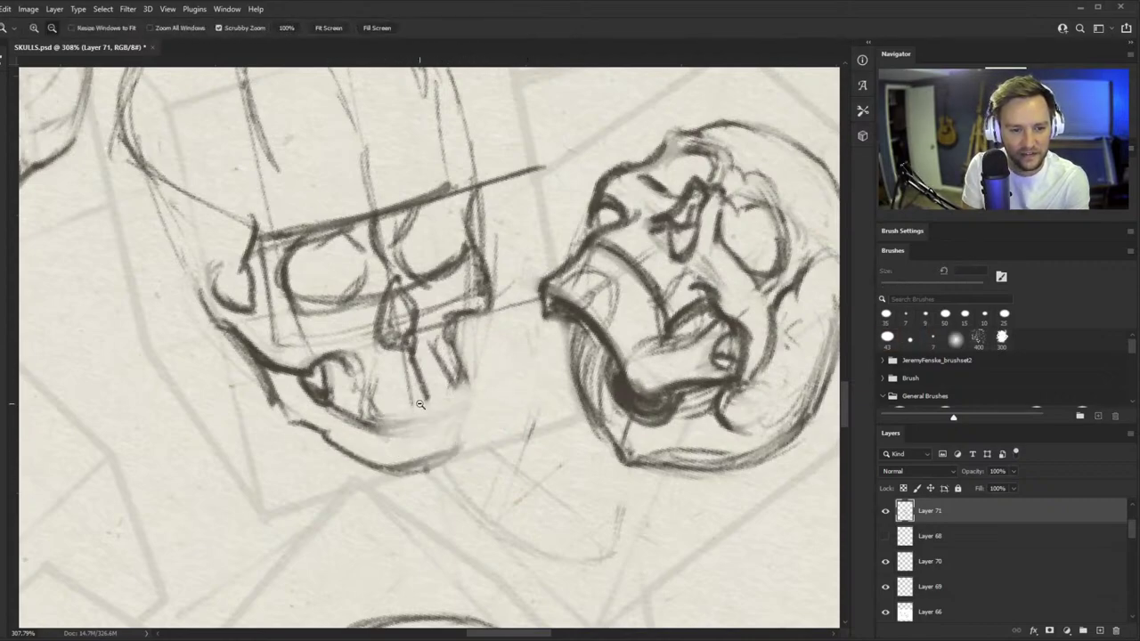
- Redraw the curved lower edge of the teeth and define the chin and the far side of the lower jaw
key("b")
mouse_move(376, 420)
left_mouse_down()
mouse_move(443, 412)
mouse_move(466, 393)
mouse_move(365, 421)
mouse_move(483, 390)
left_mouse_up()
key("ctrl+space")
mouse_move(347, 436)
left_mouse_down()
mouse_move(485, 390)
mouse_move(451, 452)
mouse_move(390, 507)
mouse_move(429, 435)
mouse_move(397, 503)
left_mouse_up()
mouse_move(484, 395)
left_mouse_down()
mouse_move(451, 461)
mouse_move(401, 493)
mouse_move(445, 481)
left_mouse_up()
key("alt+space")
left_click_drag(428, 414, 316, 491)
left_click_drag(441, 392, 520, 336)
- Darken the cranium's crown and near side contour, continuing the line down to the cheekbone
left_click_drag(442, 335, 478, 279)
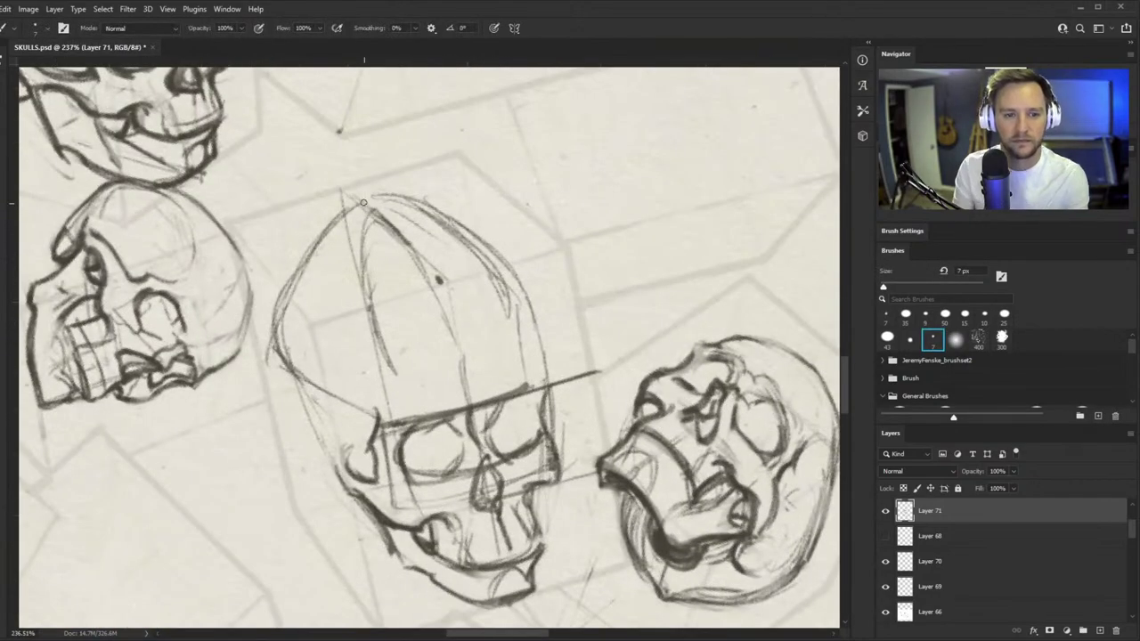
left_click_drag(366, 202, 443, 280)
left_click_drag(308, 243, 309, 378)
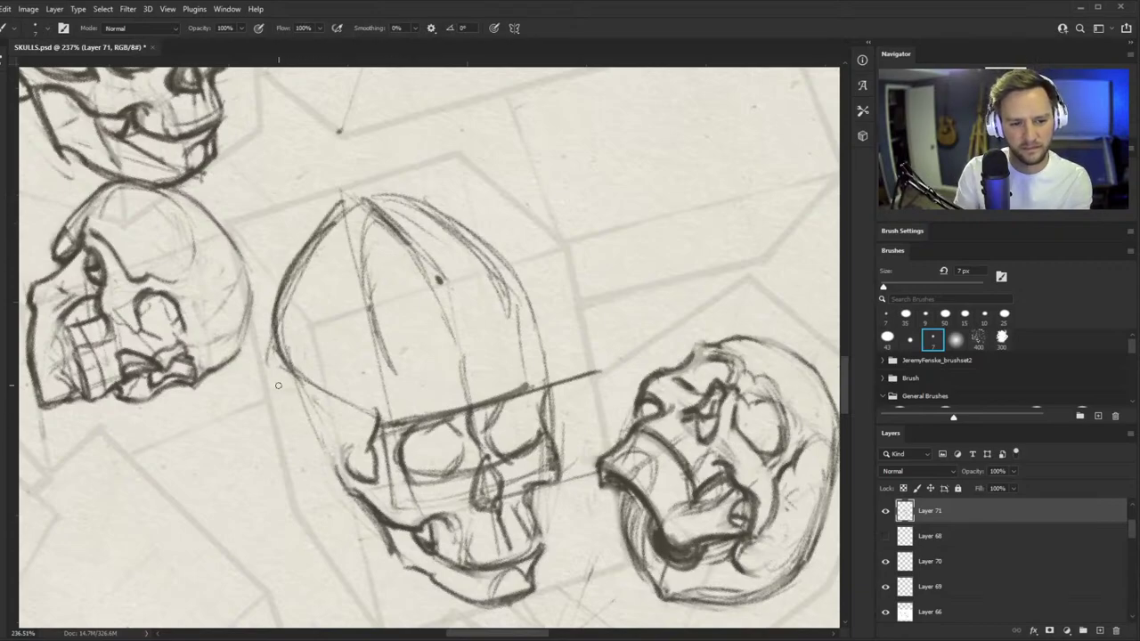
left_click_drag(267, 331, 337, 456)
left_click_drag(268, 358, 336, 449)
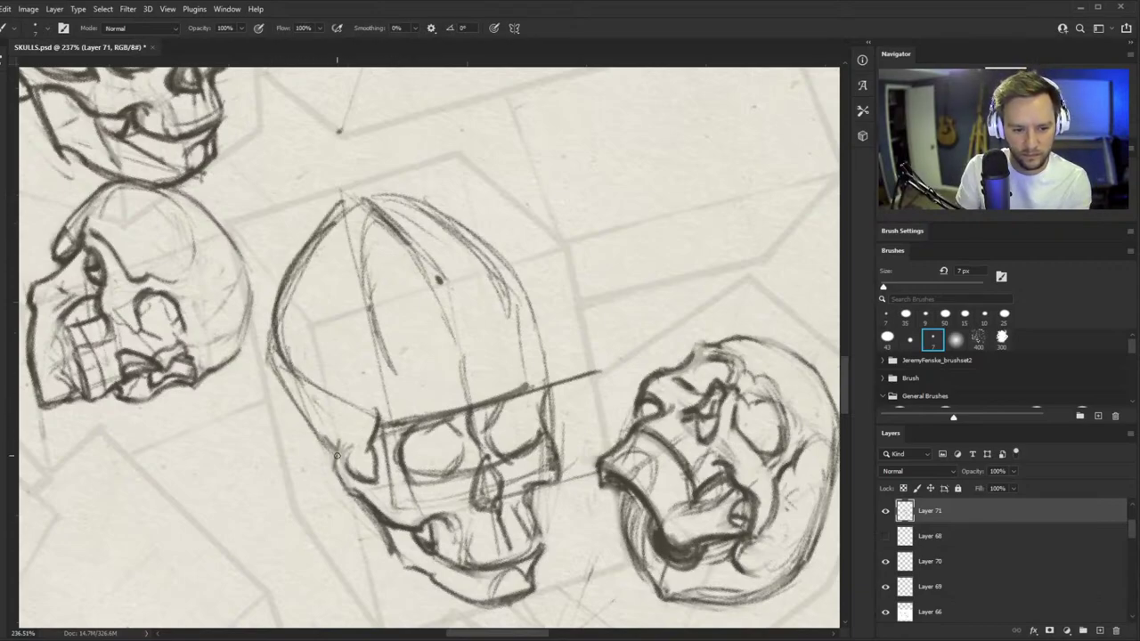
- Erase stray lines beside the near eye socket and redraw the near cheekbone's lower edge running toward the upper jaw
key("e")
mouse_move(371, 474)
left_mouse_down()
mouse_move(409, 499)
mouse_move(475, 392)
left_mouse_up()
key("b")
mouse_move(300, 484)
left_mouse_down()
mouse_move(332, 525)
mouse_move(379, 544)
mouse_move(405, 531)
mouse_move(407, 508)
mouse_move(373, 538)
left_mouse_up()
key("e")
key("b")
mouse_move(332, 504)
left_mouse_down()
mouse_move(409, 540)
mouse_move(459, 522)
left_mouse_up()
- Strengthen the near eye socket's lower rim and carry it up toward the bridge of the nose
key("e")
mouse_move(472, 445)
left_mouse_down()
mouse_move(420, 415)
mouse_move(392, 427)
mouse_move(410, 481)
mouse_move(482, 437)
left_mouse_up()
key("b")
left_click_drag(379, 461, 489, 450)
left_click_drag(410, 470, 497, 450)
left_click_drag(478, 459, 520, 428)
- Erase the far eye socket's lower rim and redraw it as a flatter curve
key("e")
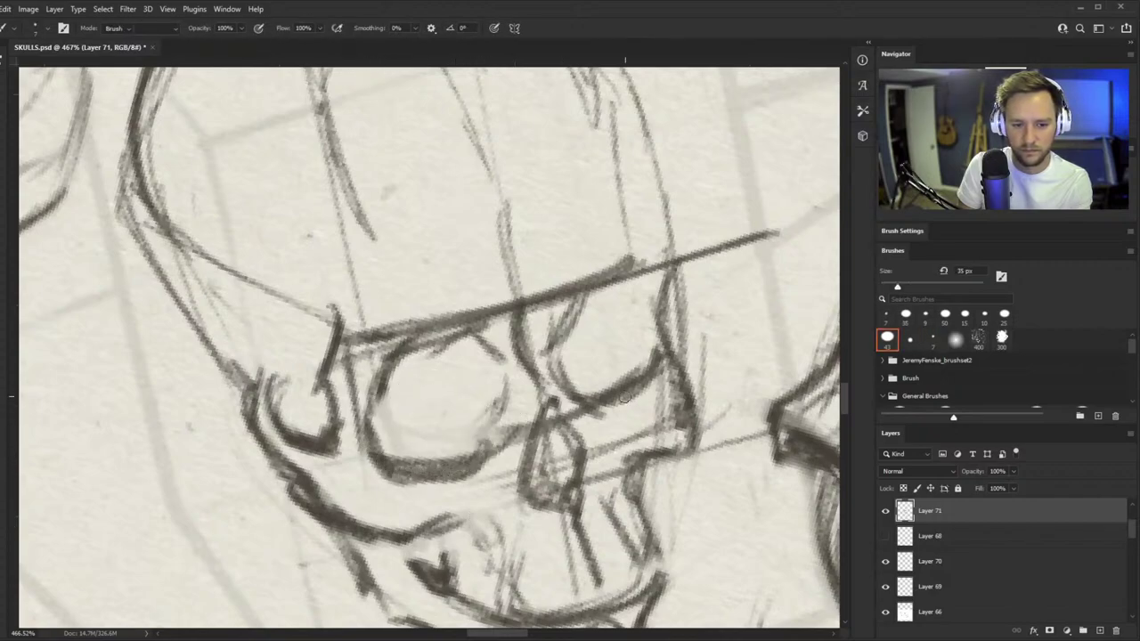
left_click_drag(634, 392, 628, 382)
key("b")
mouse_move(584, 414)
left_mouse_down()
mouse_move(671, 397)
mouse_move(666, 384)
left_mouse_up()
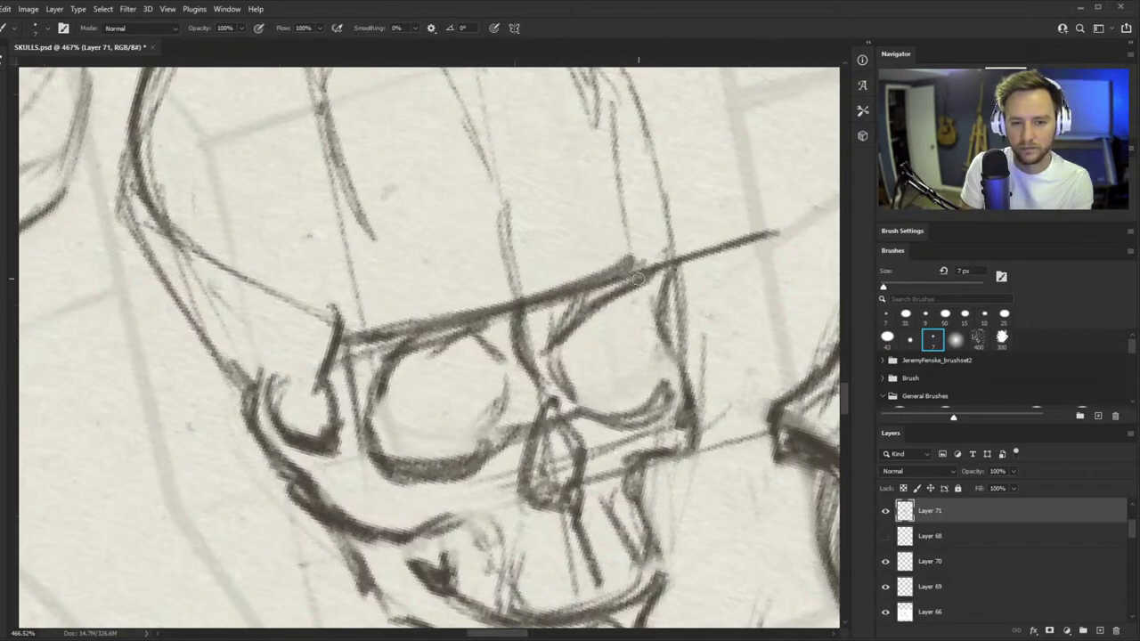
- Erase the straight brow construction line and redraw the upper rims of both eye sockets as separate slanted strokes
key("e")
mouse_move(652, 266)
left_mouse_down()
mouse_move(583, 312)
mouse_move(602, 308)
mouse_move(545, 329)
left_mouse_up()
key("b")
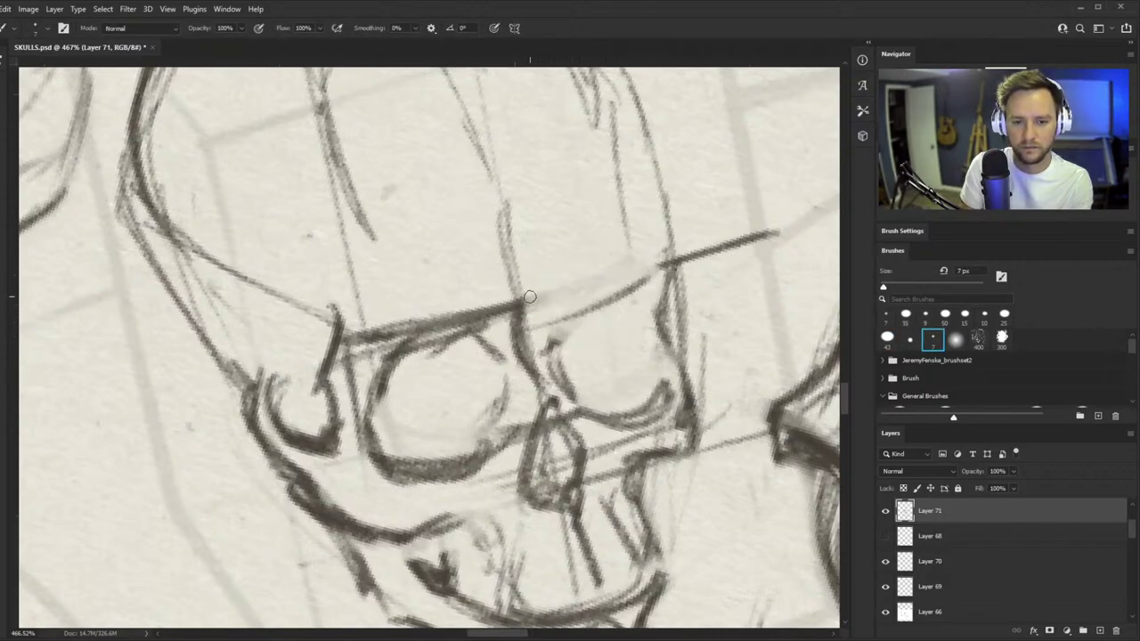
key("ctrl+z")
left_click_drag(646, 283, 546, 329)
key("e")
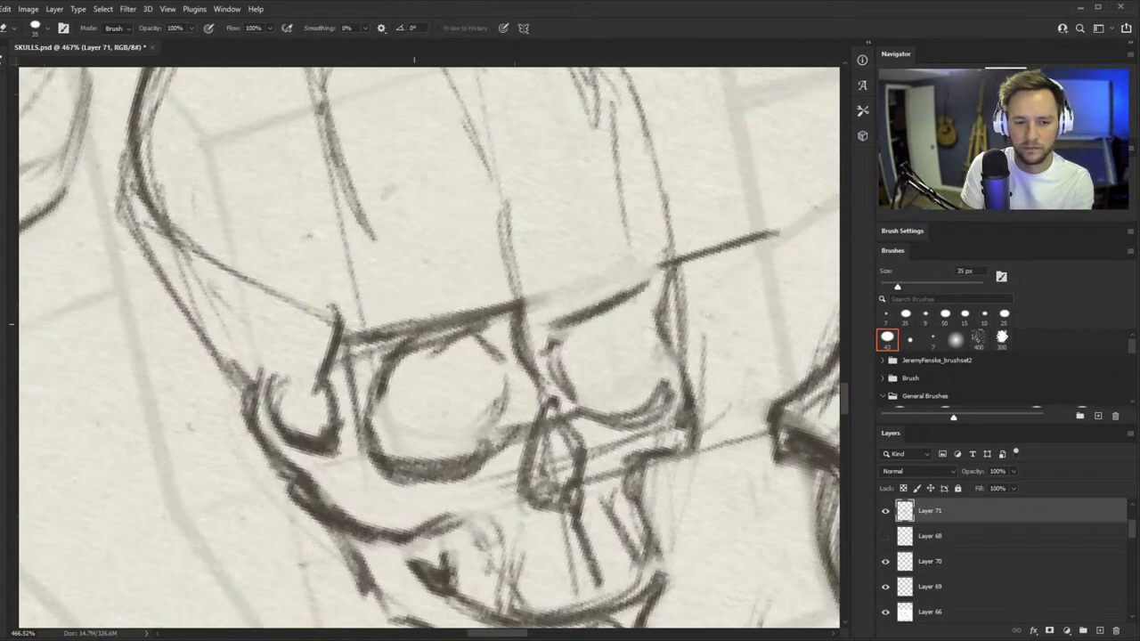
mouse_move(391, 352)
left_mouse_down()
mouse_move(482, 337)
mouse_move(383, 366)
left_mouse_up()
key("b")
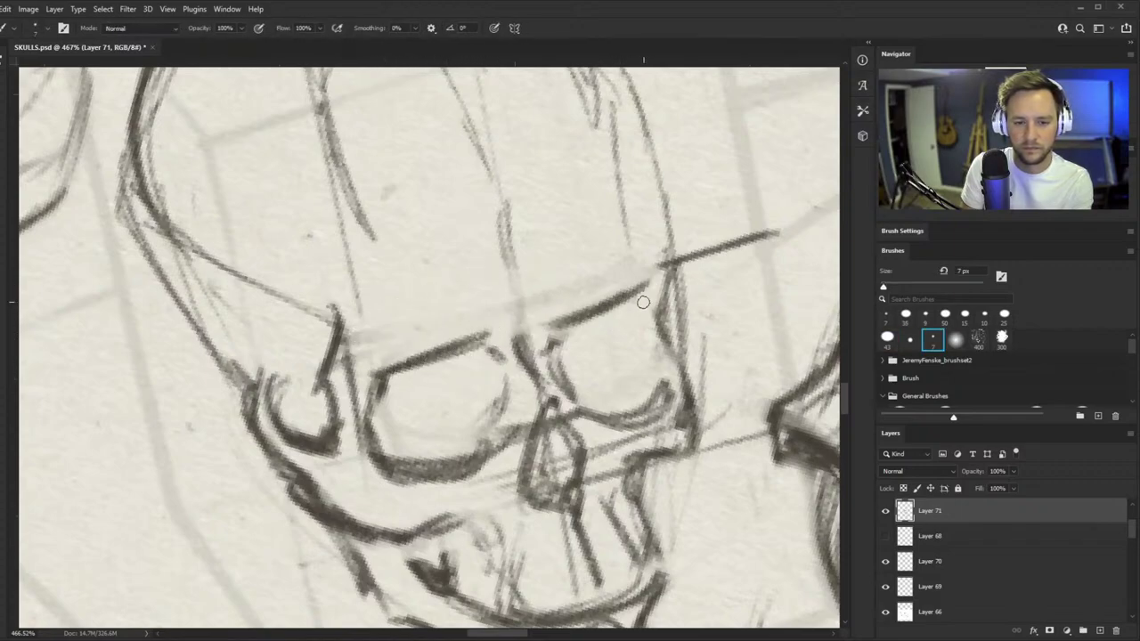
- Define the far eye socket's outer edge and darken the far temple contour down to the brow corner
mouse_move(643, 297)
left_mouse_down()
mouse_move(649, 358)
mouse_move(666, 383)
left_mouse_up()
mouse_move(653, 301)
left_mouse_down()
mouse_move(647, 332)
mouse_move(641, 293)
left_mouse_up()
left_click_drag(629, 223, 679, 270)
mouse_move(429, 358)
left_mouse_down()
mouse_move(354, 360)
mouse_move(374, 358)
left_mouse_up()
left_click_drag(487, 330, 484, 292)
mouse_move(441, 364)
left_mouse_down()
mouse_move(361, 365)
mouse_move(561, 275)
left_mouse_up()
- Erase the pointed crown lines and the upper part of the near cranium contour
key("e")
left_click_drag(365, 268, 436, 244)
mouse_move(436, 243)
left_mouse_down()
mouse_move(349, 270)
mouse_move(447, 240)
mouse_move(363, 292)
left_mouse_up()
key("b")
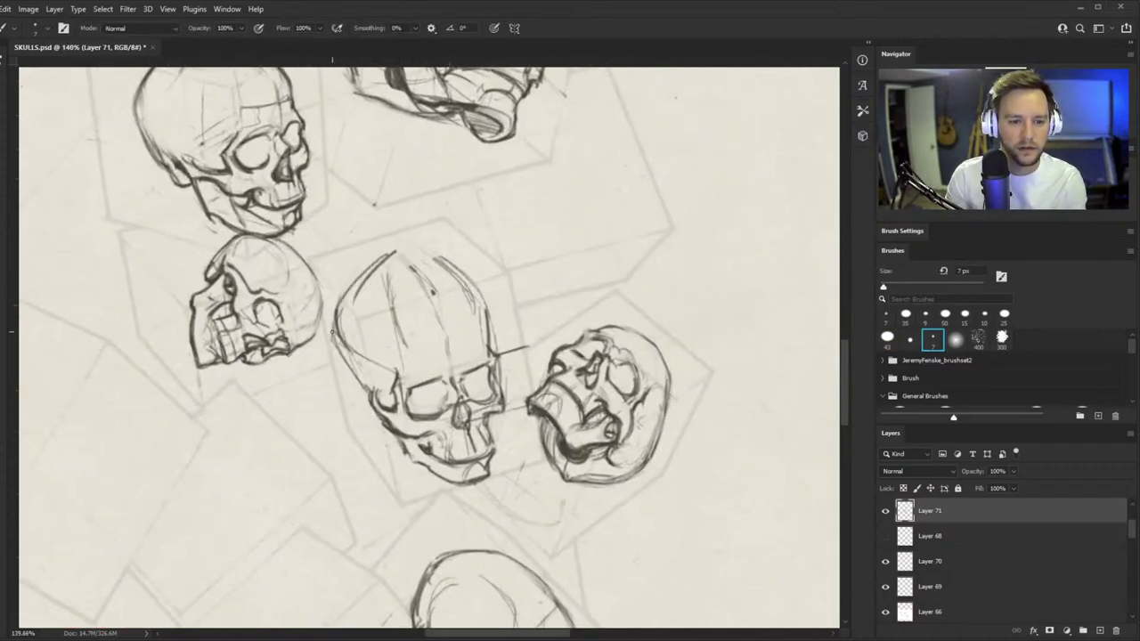
key("ctrl+z")
key("ctrl+z")
key("ctrl+z")
key("ctrl+z")
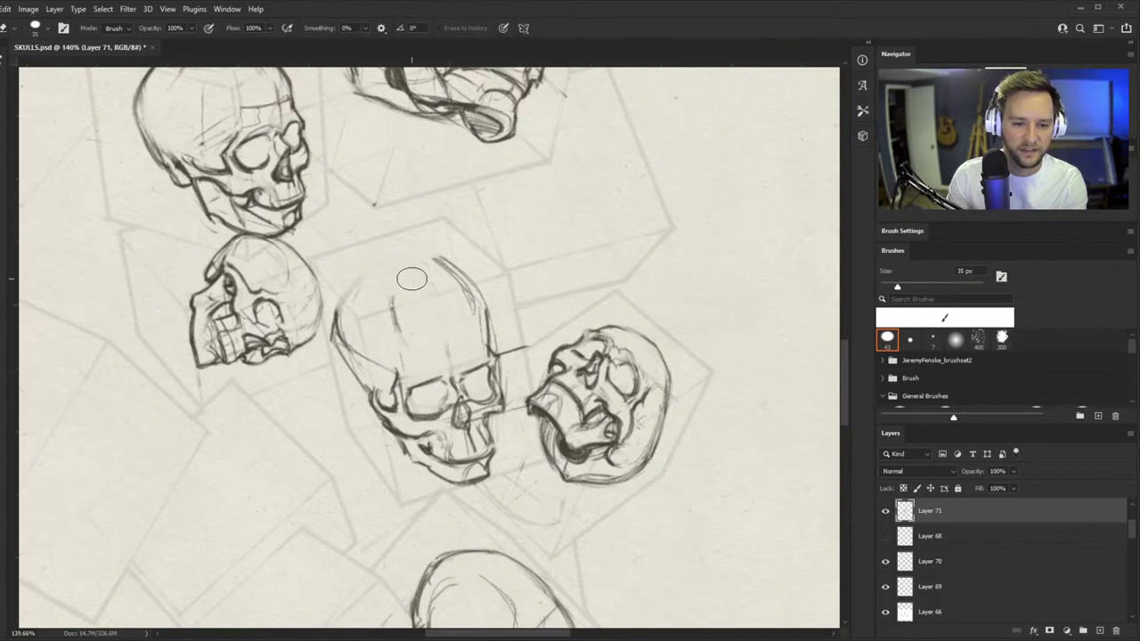
- Sketch a rounded near cranium contour from the crown around the side and down to the ear area
key("z")
mouse_move(430, 356)
left_mouse_down()
mouse_move(463, 312)
mouse_move(531, 298)
left_mouse_up()
left_click_drag(314, 163, 221, 272)
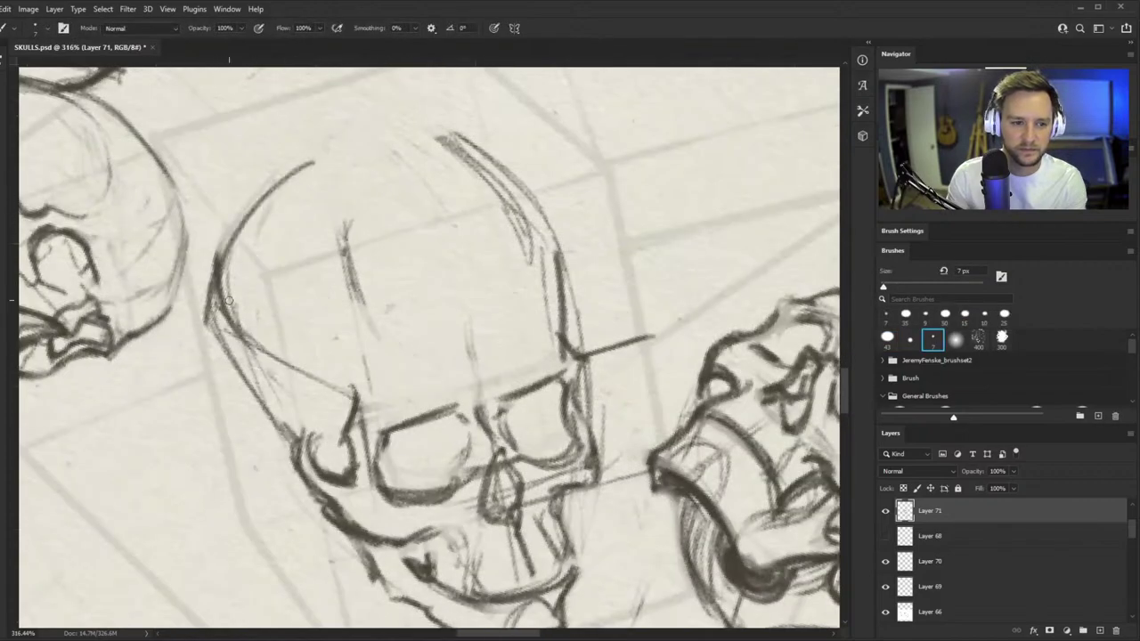
mouse_move(266, 184)
left_mouse_down()
mouse_move(228, 346)
mouse_move(305, 431)
left_mouse_up()
left_click_drag(296, 424, 258, 195)
left_click_drag(352, 127, 223, 225)
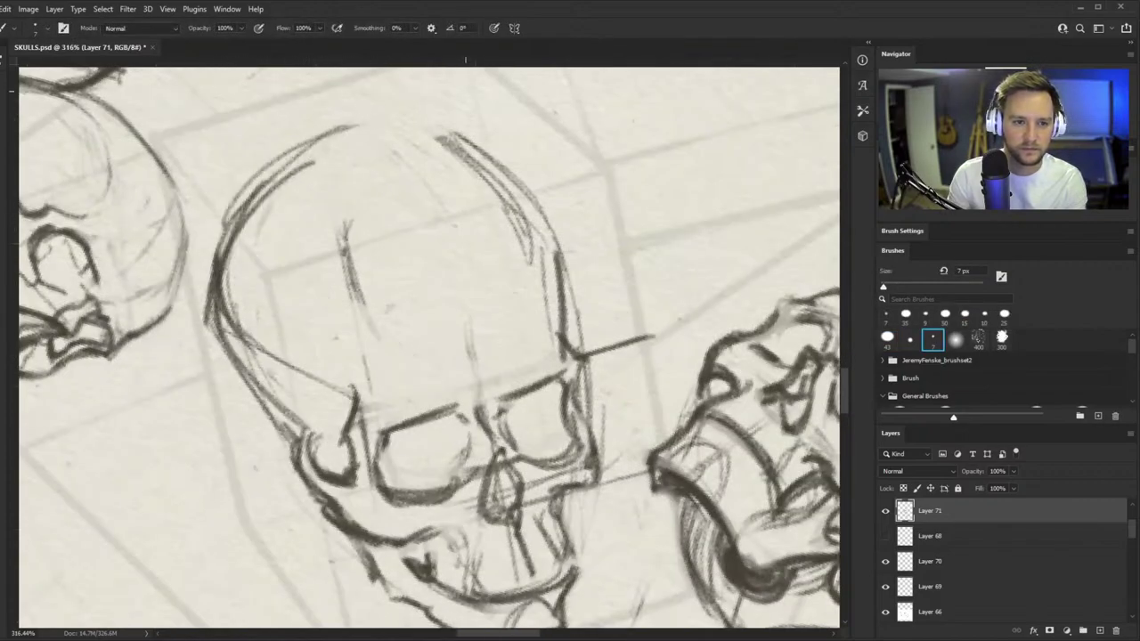
- Arc the crown across to the far side, then erase the doubled lines and redraw one clean contour to the temple
mouse_move(350, 125)
left_mouse_down()
mouse_move(506, 203)
mouse_move(531, 230)
left_mouse_up()
mouse_move(385, 123)
left_mouse_down()
mouse_move(463, 160)
mouse_move(548, 227)
left_mouse_up()
mouse_move(394, 121)
left_mouse_down()
mouse_move(536, 190)
mouse_move(568, 246)
left_mouse_up()
left_click_drag(547, 207, 570, 339)
key("e")
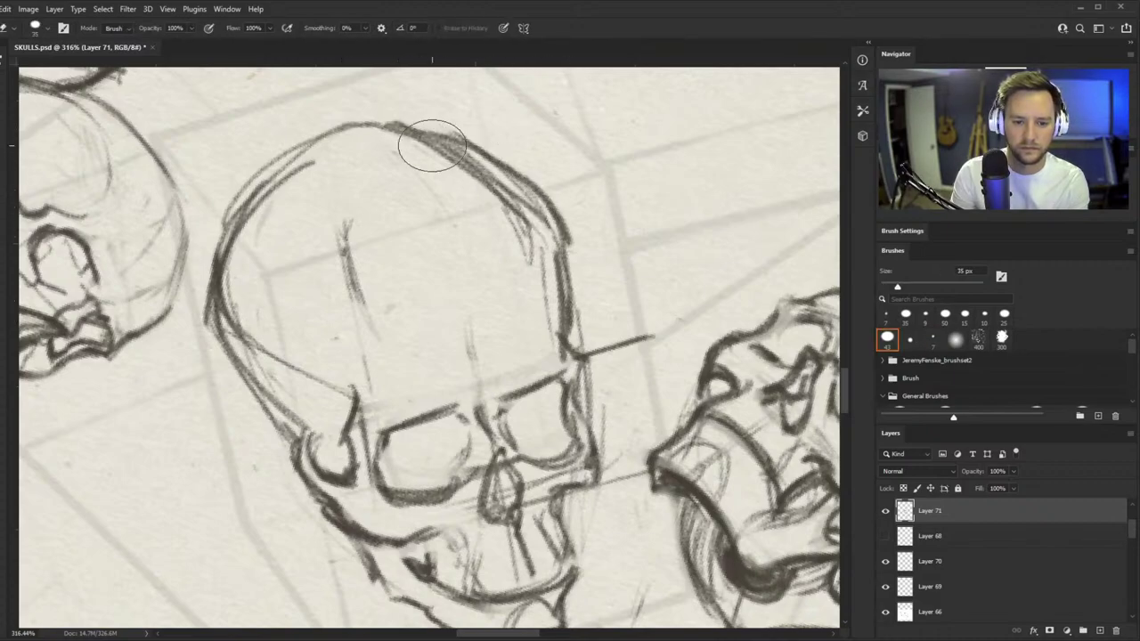
left_click_drag(433, 142, 570, 255)
key("b")
mouse_move(391, 127)
left_mouse_down()
mouse_move(548, 214)
mouse_move(571, 319)
left_mouse_up()
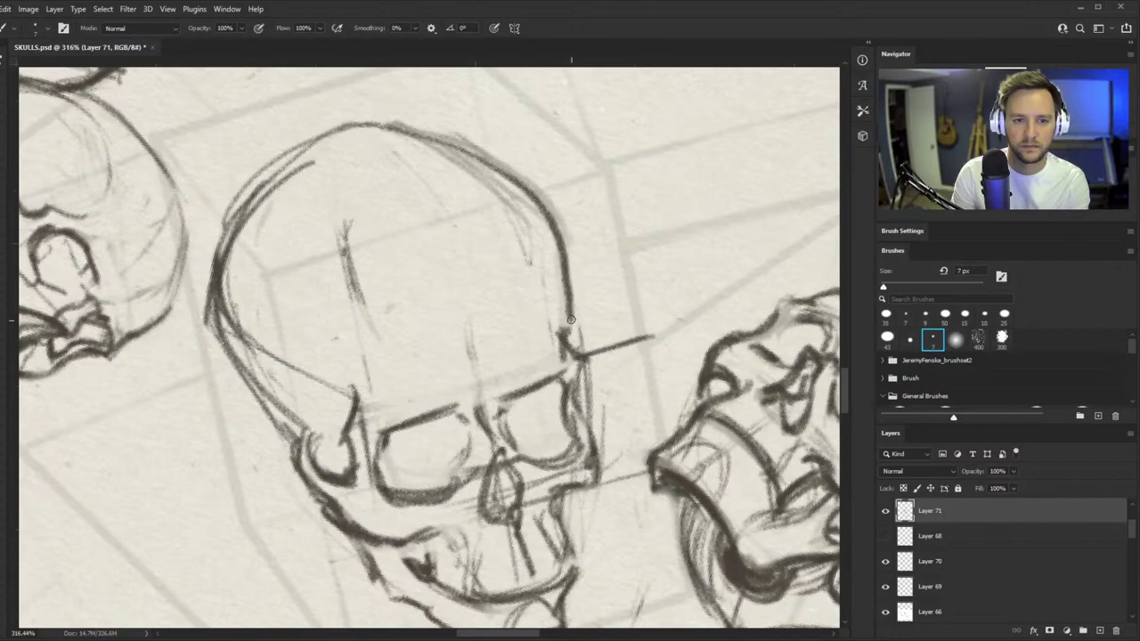
- Fade the rounded dome contour and redraw the near cranium side with straighter lines down to the cheekbone
left_click_drag(473, 261, 422, 318)
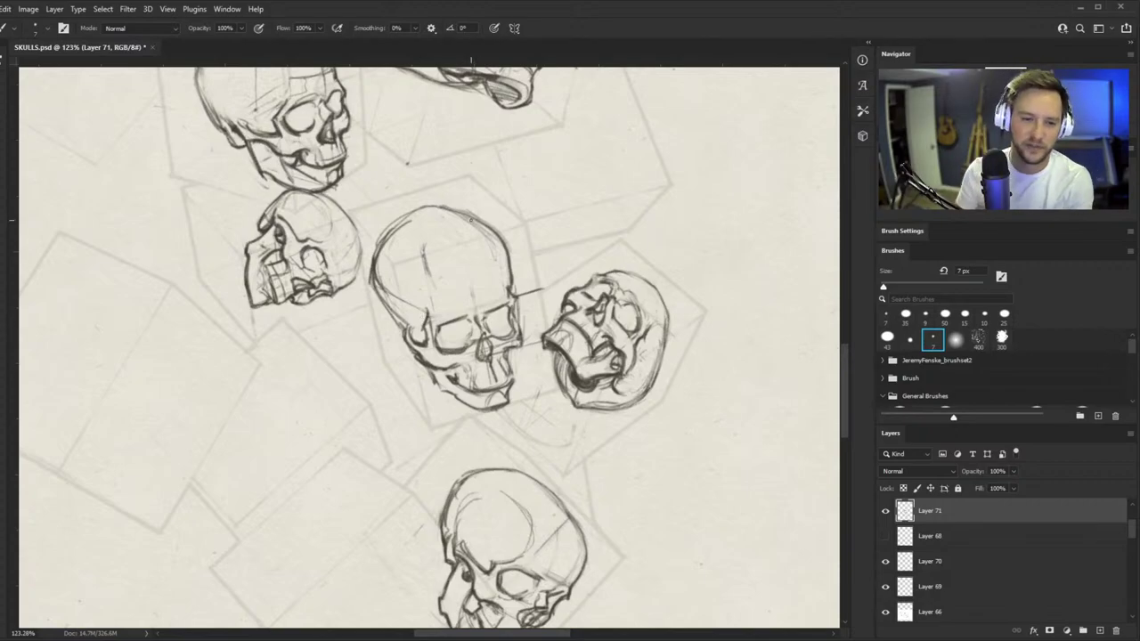
key("e")
scroll(524, 288, "up", 1)
mouse_move(427, 196)
left_mouse_down()
mouse_move(395, 208)
mouse_move(364, 261)
mouse_move(381, 321)
mouse_move(405, 290)
left_mouse_up()
key("b")
mouse_move(346, 238)
left_mouse_down()
mouse_move(389, 353)
mouse_move(385, 340)
left_mouse_up()
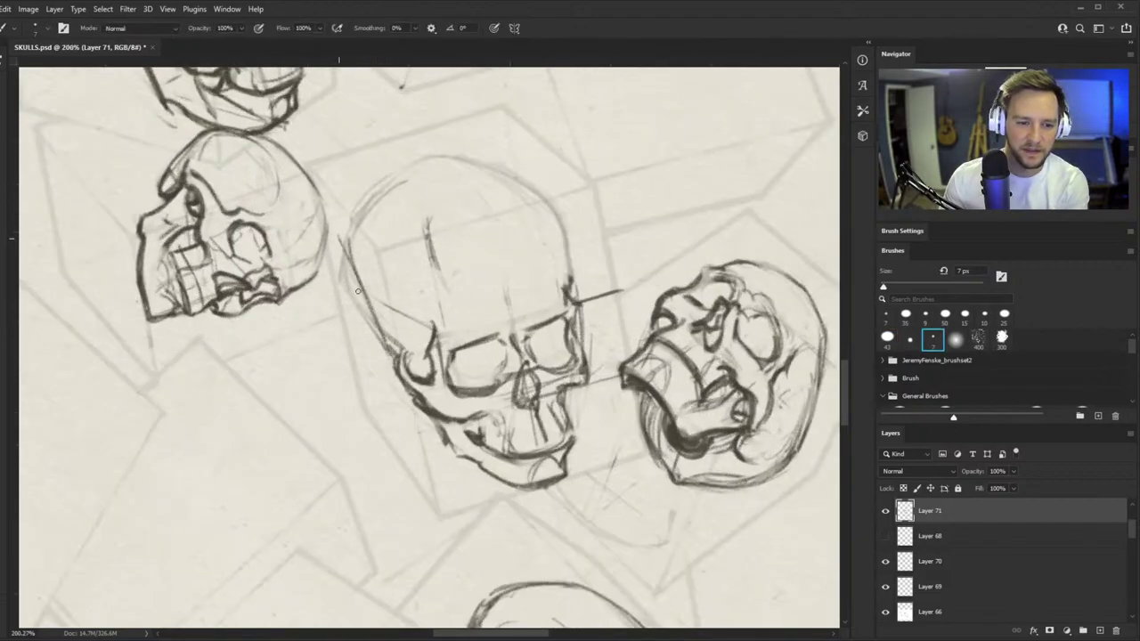
left_click_drag(347, 260, 381, 339)
- Erase the remaining crown contour and draw a straight near crown edge rising from the cranium's side corner
key("e")
mouse_move(356, 235)
left_mouse_down()
mouse_move(470, 165)
mouse_move(376, 208)
mouse_move(444, 206)
left_mouse_up()
key("b")
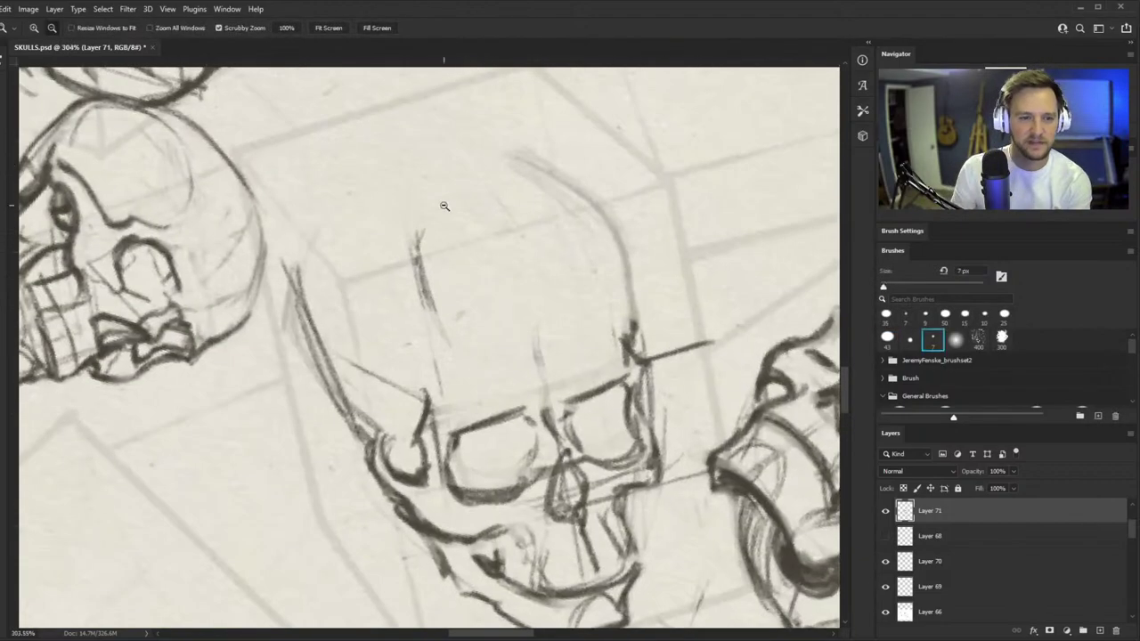
left_click_drag(284, 305, 390, 165)
mouse_move(390, 164)
left_mouse_down()
mouse_move(291, 276)
mouse_move(392, 164)
left_mouse_up()
key("alt+space")
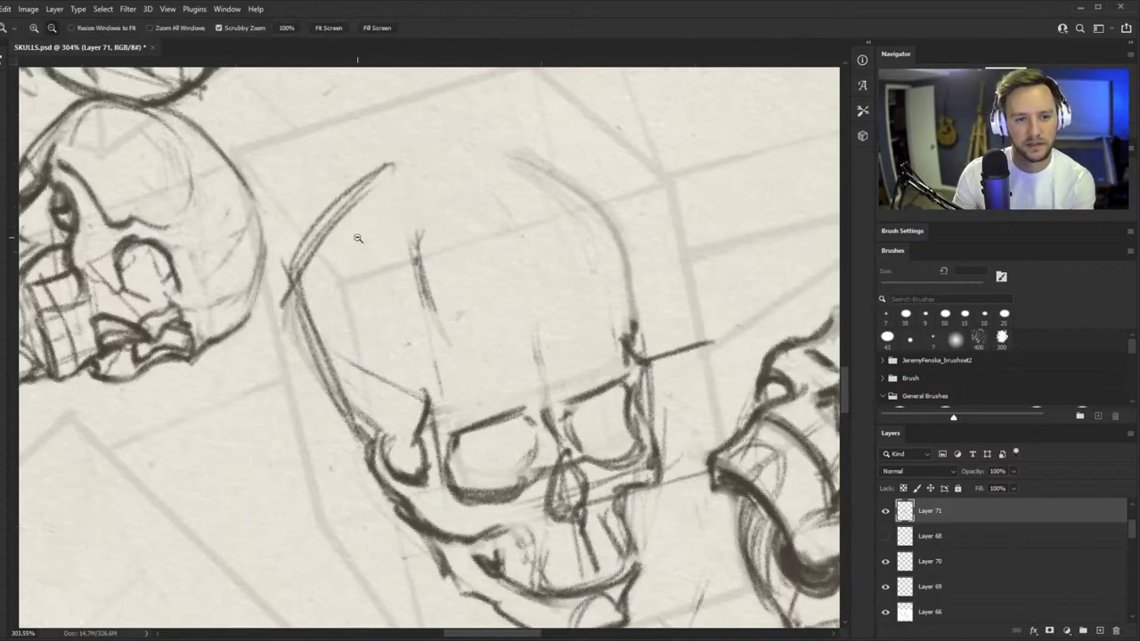
left_click_drag(359, 239, 326, 239)
key("ctrl+z")
key("alt+space")
left_click_drag(431, 185, 468, 152)
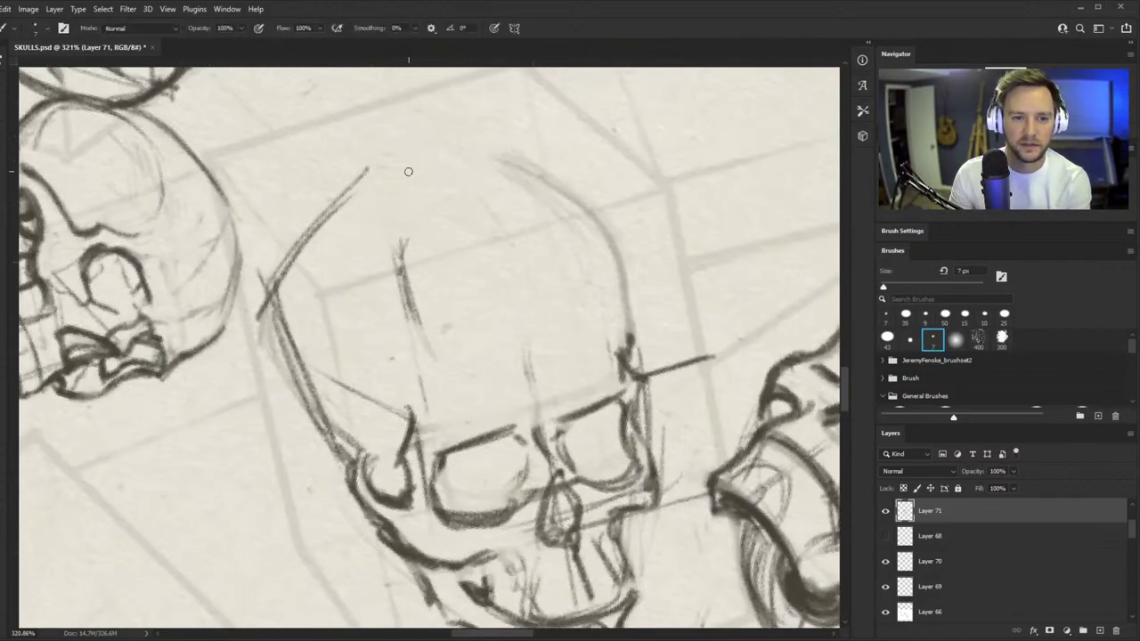
- Rotate the canvas, erase the old far crown line and draw a straighter slope from the crown's apex
key("r")
mouse_move(699, 280)
left_mouse_down()
mouse_move(667, 183)
mouse_move(568, 111)
left_mouse_up()
key("e")
left_click_drag(339, 166, 416, 141)
key("b")
mouse_move(275, 224)
left_mouse_down()
mouse_move(433, 148)
mouse_move(373, 164)
mouse_move(497, 145)
left_mouse_up()
- Erase the far crown corner and redraw it as a softer curve running toward the far temple
key("r")
left_click_drag(626, 135, 494, 69)
key("e")
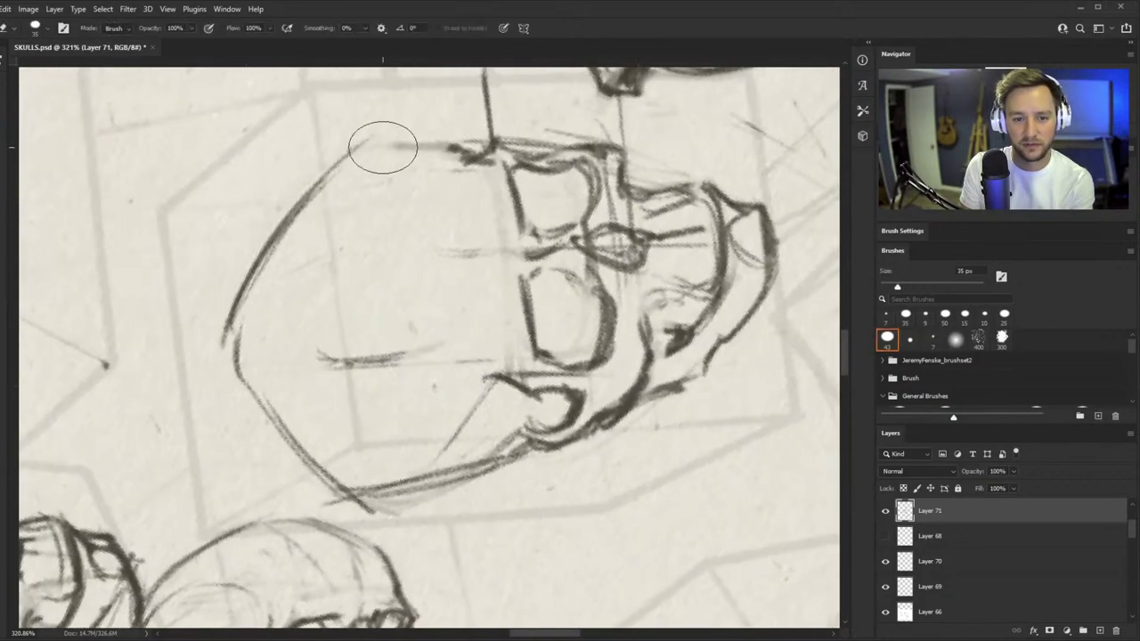
mouse_move(383, 145)
left_mouse_down()
mouse_move(412, 146)
mouse_move(393, 150)
left_mouse_up()
key("alt+space")
left_click_drag(393, 149, 422, 139)
key("b")
left_click_drag(285, 190, 435, 152)
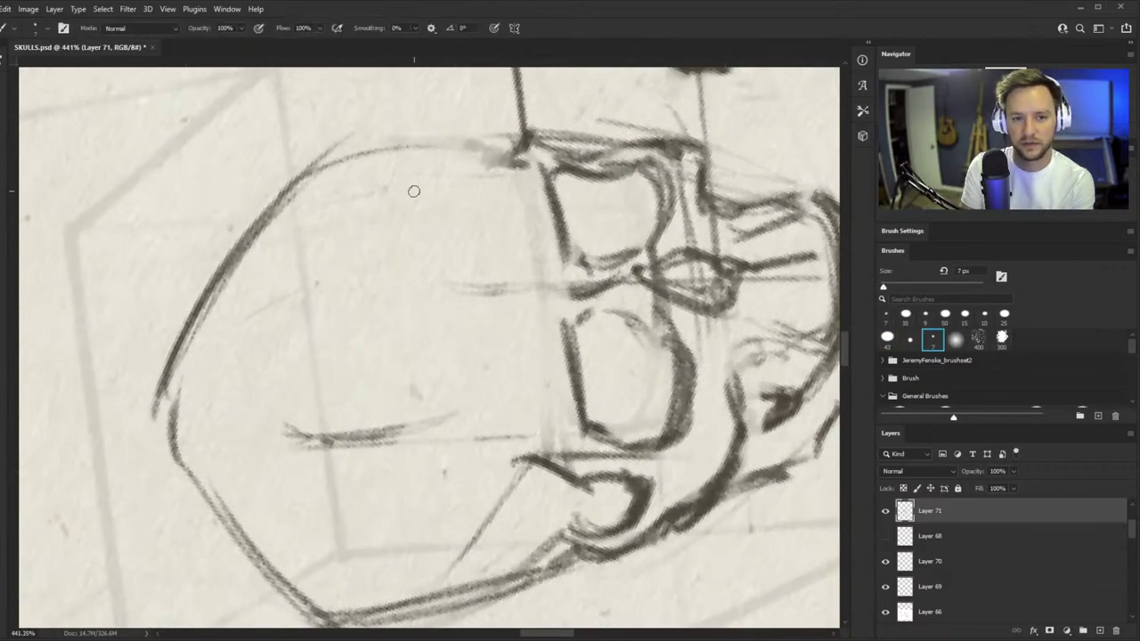
- Rotate the canvas back and draw the cranium's curved midline from the crown down toward the nose bridge
key("r")
mouse_move(561, 383)
left_mouse_down()
mouse_move(535, 435)
mouse_move(401, 477)
left_mouse_up()
key("ctrl+space")
mouse_move(482, 289)
left_mouse_down()
mouse_move(443, 267)
mouse_move(562, 204)
left_mouse_up()
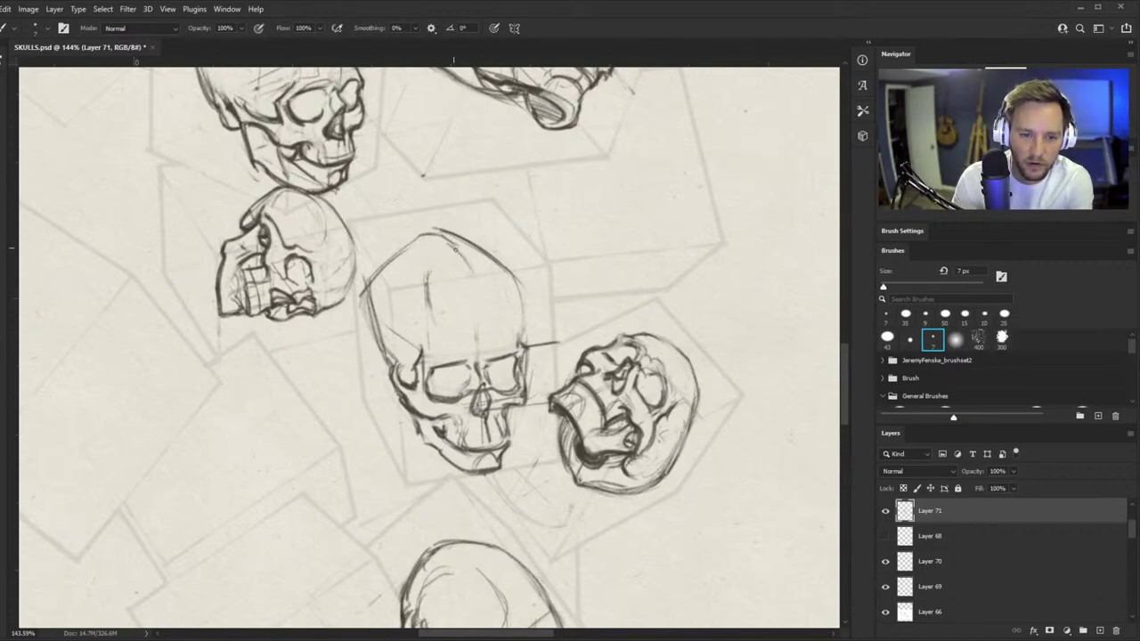
key("z")
scroll(479, 303, "up", 2)
key("b")
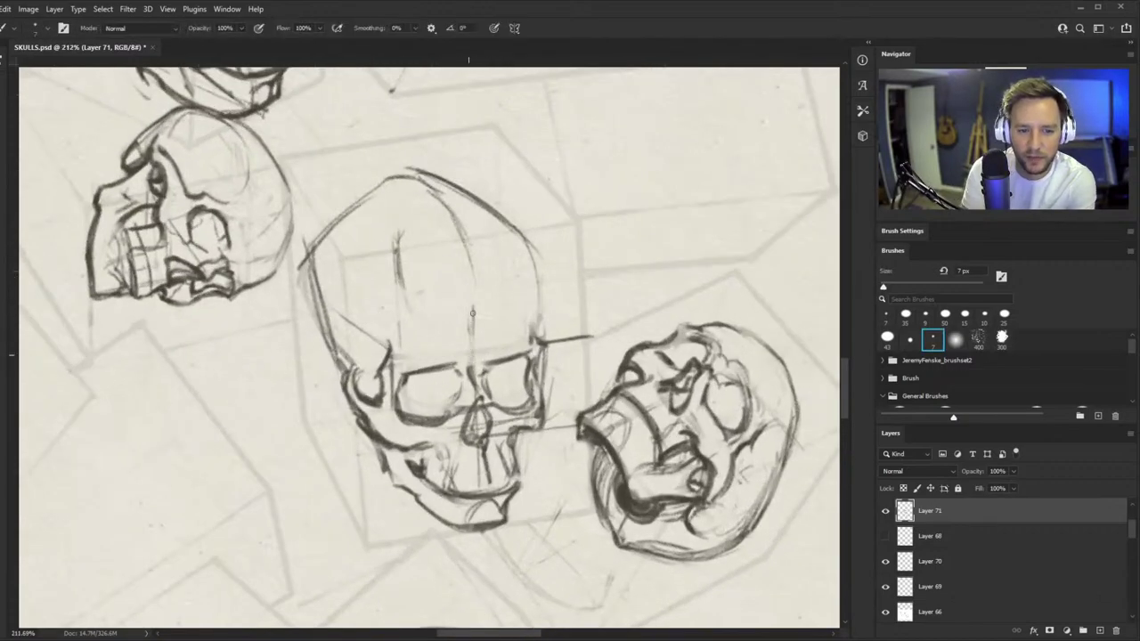
key("z")
scroll(443, 218, "down", 3)
key("b")
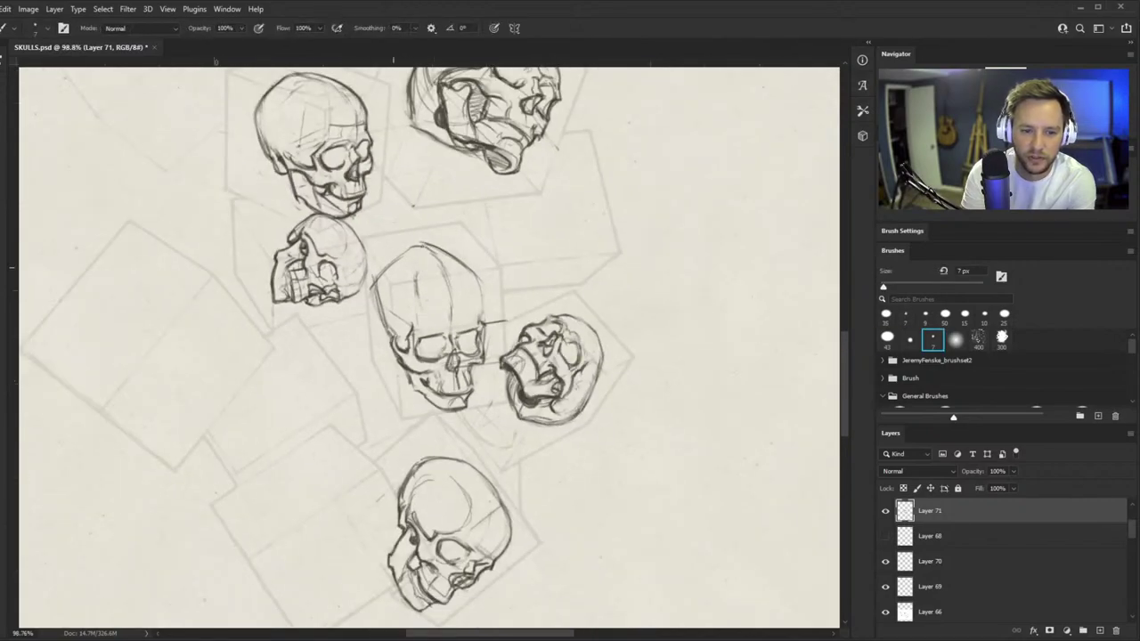
- Erase the crown and far cranium contour, leaving the face and the lower near side
key("e")
left_click_drag(474, 261, 465, 271)
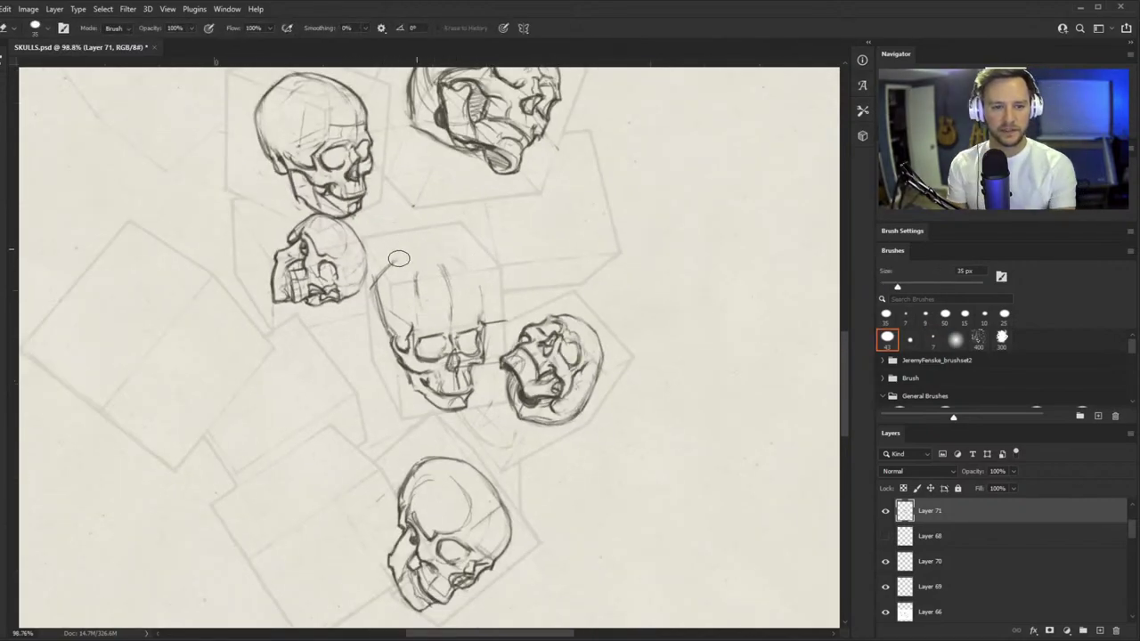
key("ctrl+space")
mouse_move(458, 326)
left_mouse_down()
mouse_move(381, 389)
mouse_move(489, 278)
mouse_move(531, 263)
left_mouse_up()
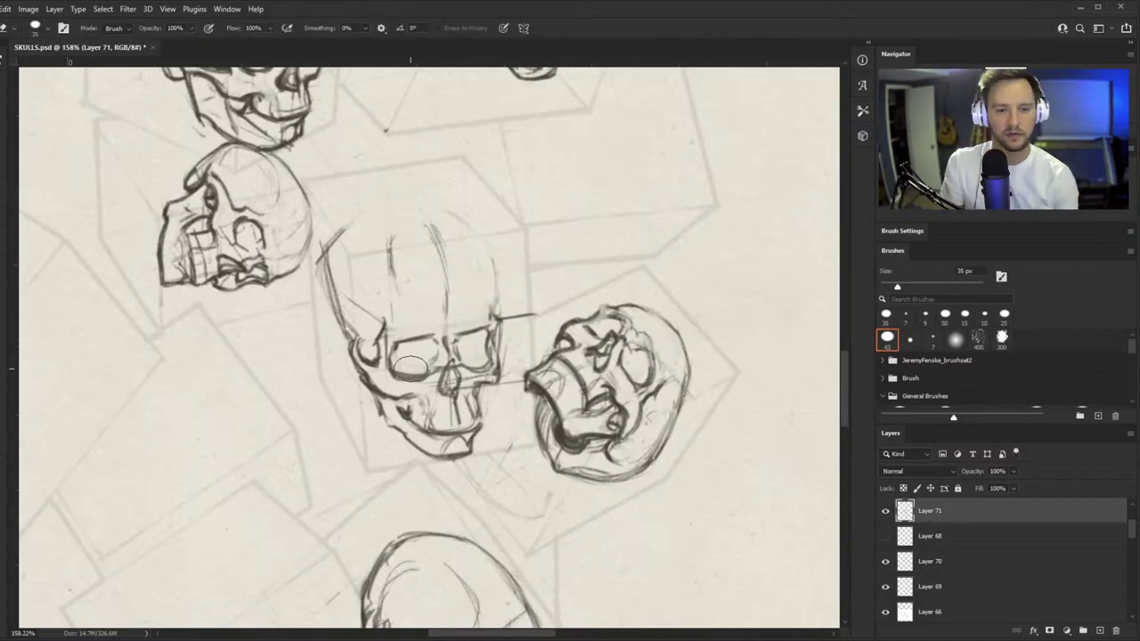
- Redraw the near eye socket's outer corner and upper rim as a rounded, darker line
key("z")
scroll(427, 352, "up", 4)
key("b")
left_click_drag(301, 383, 335, 316)
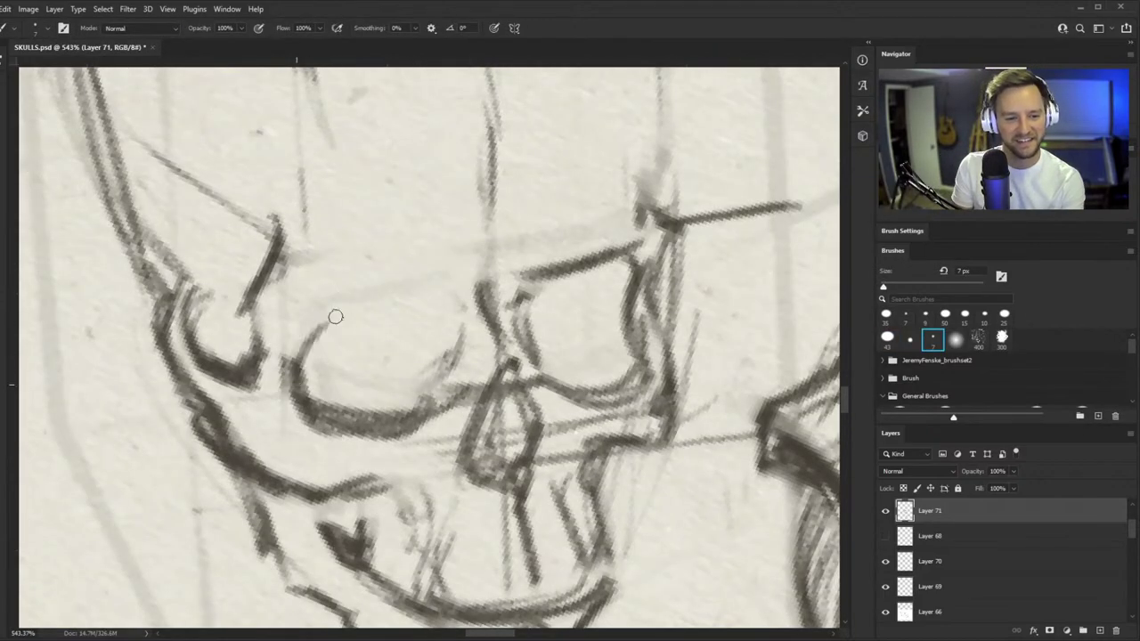
left_click_drag(299, 351, 453, 304)
left_click_drag(314, 313, 447, 290)
left_click_drag(310, 318, 383, 308)
- Reshape the far eye socket's upper rim and erase the leftover temple corner above it
mouse_move(527, 292)
left_mouse_down()
mouse_move(639, 271)
mouse_move(603, 215)
left_mouse_up()
key("e")
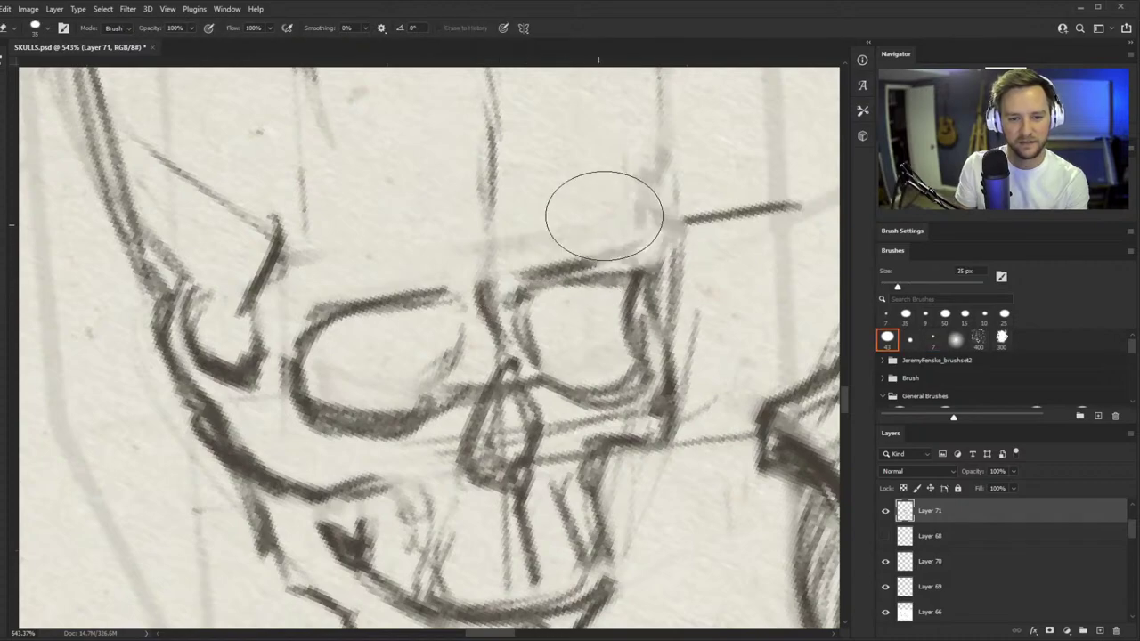
key("ctrl+space")
left_click_drag(458, 321, 440, 389)
scroll(438, 388, "up", 5)
scroll(445, 374, "down", 5)
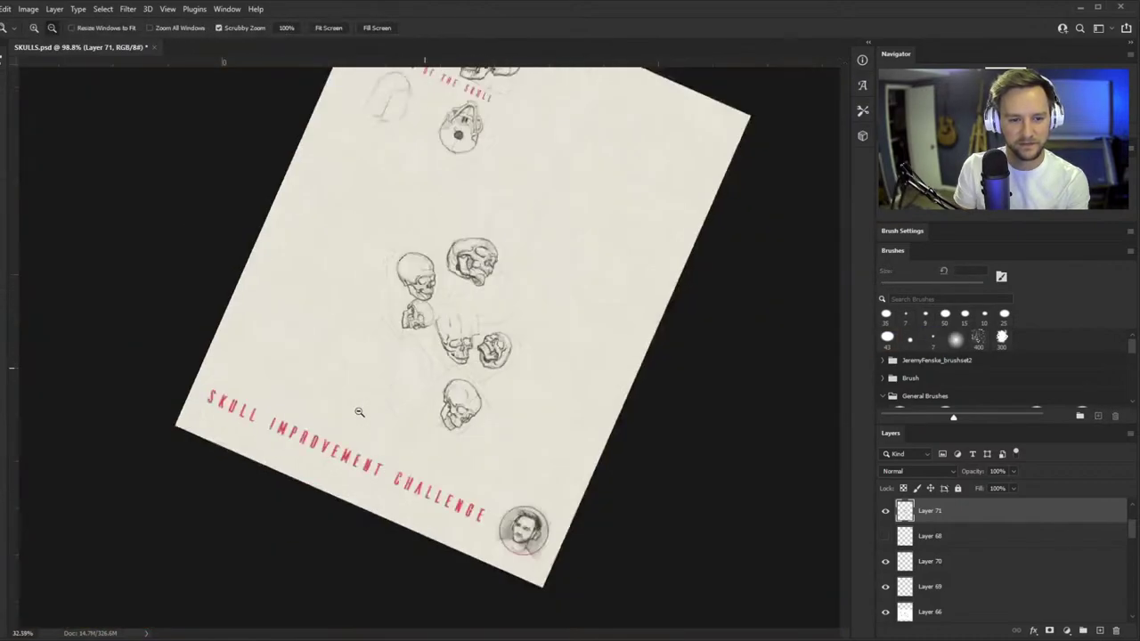
- Define the near eye socket's inner rim and lower inner corner
scroll(453, 364, "up", 4)
scroll(452, 363, "up", 3)
key("b")
mouse_move(426, 333)
left_mouse_down()
mouse_move(388, 351)
mouse_move(429, 337)
mouse_move(367, 339)
mouse_move(424, 335)
mouse_move(391, 346)
mouse_move(448, 320)
mouse_move(418, 345)
left_mouse_up()
key("b")
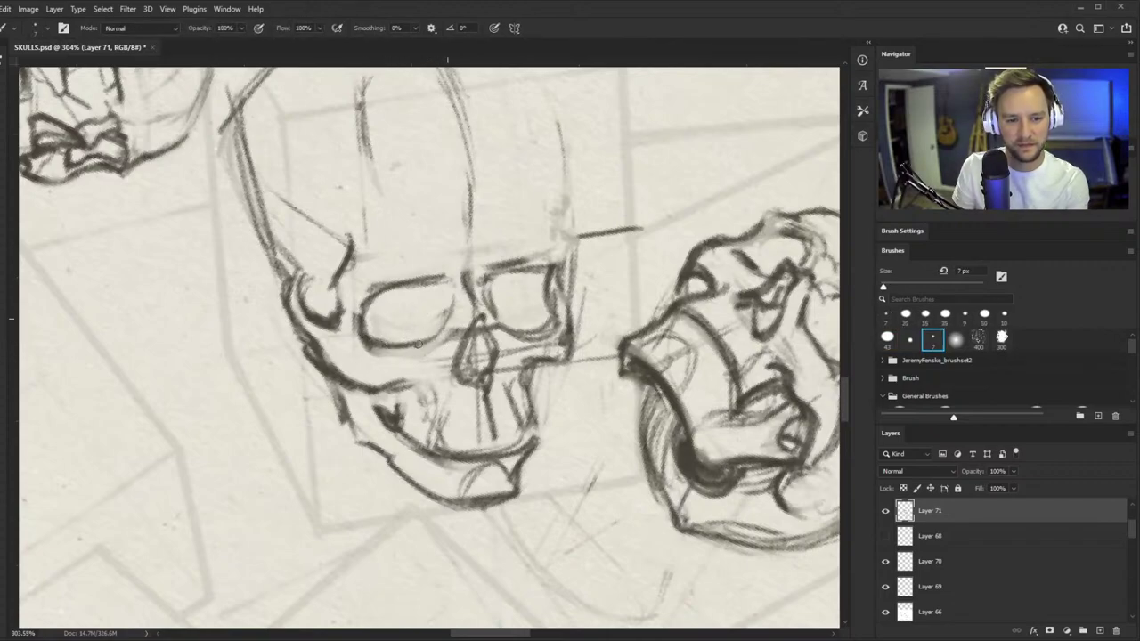
- Erase stray lines around the nose and redraw the far eye socket's lower rim and the far cheekbone's underside
key("e")
mouse_move(500, 322)
left_mouse_down()
mouse_move(528, 333)
mouse_move(513, 319)
mouse_move(535, 323)
mouse_move(569, 362)
mouse_move(538, 365)
mouse_move(545, 389)
mouse_move(530, 426)
mouse_move(487, 414)
left_mouse_up()
key("b")
key("e")
key("b")
key("e")
key("b")
- Redraw the far edge of the upper teeth block and the curved lower teeth line back to the near recess
left_click_drag(526, 370, 525, 440)
mouse_move(531, 445)
left_mouse_down()
mouse_move(465, 454)
mouse_move(531, 437)
left_mouse_up()
key("e")
mouse_move(431, 458)
left_mouse_down()
mouse_move(541, 446)
mouse_move(538, 435)
left_mouse_up()
key("b")
mouse_move(481, 456)
left_mouse_down()
mouse_move(387, 407)
mouse_move(403, 426)
mouse_move(380, 395)
mouse_move(415, 397)
left_mouse_up()
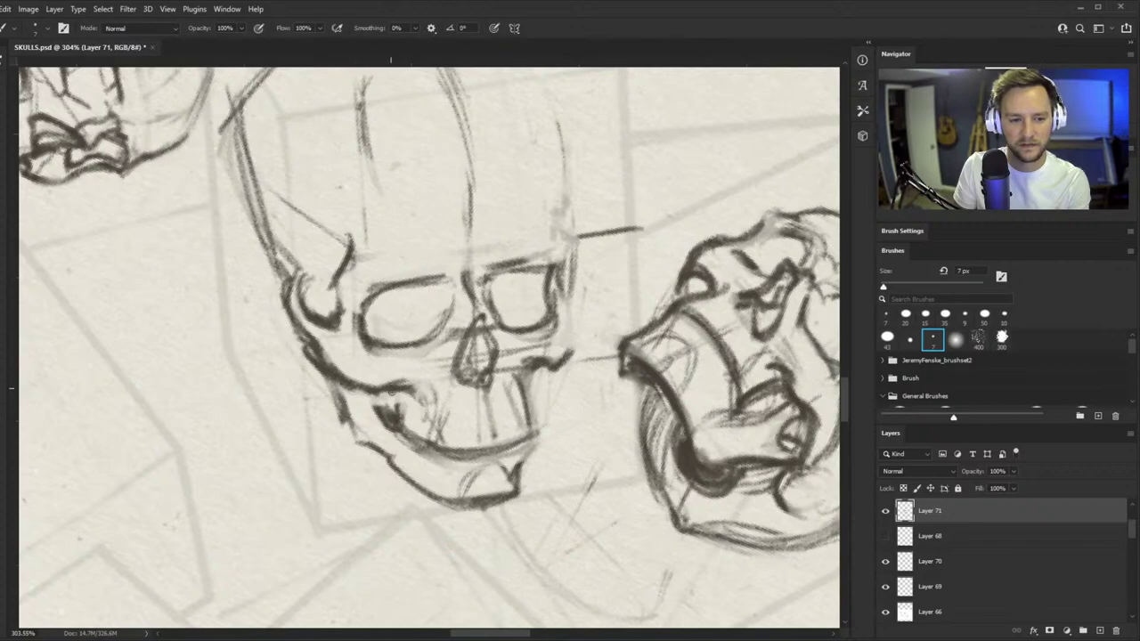
- Strengthen the near jaw's rear edge and lower contour to the chin, and draw the chin's far side
mouse_move(333, 383)
left_mouse_down()
mouse_move(353, 437)
mouse_move(406, 481)
left_mouse_up()
key("e")
key("b")
mouse_move(346, 452)
left_mouse_down()
mouse_move(398, 465)
mouse_move(452, 503)
left_mouse_up()
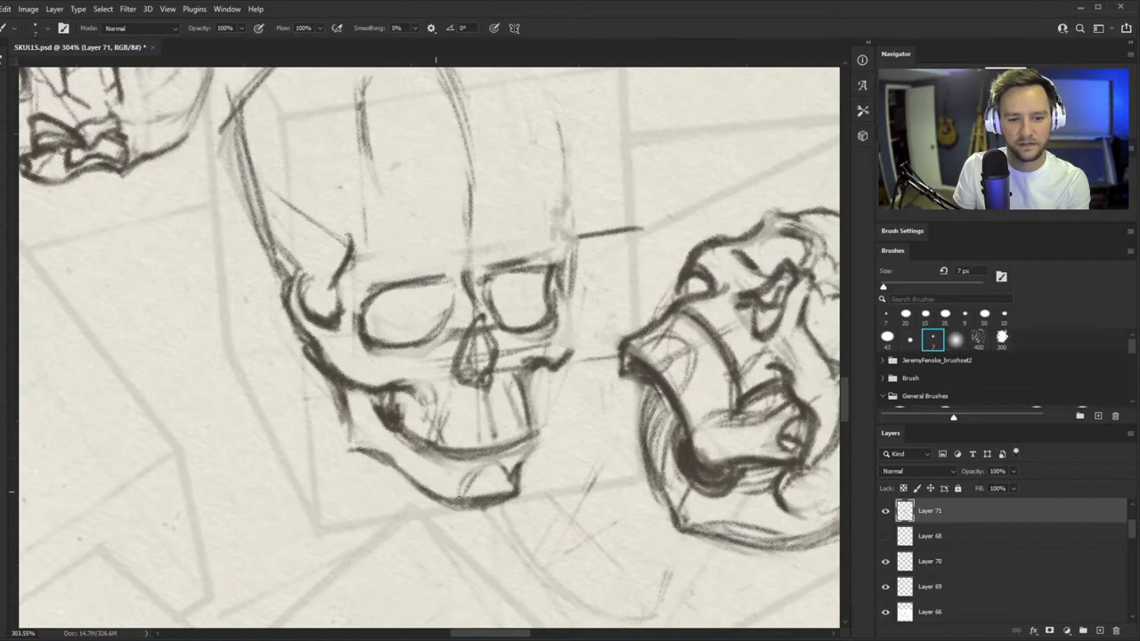
left_click_drag(396, 471, 464, 499)
left_click_drag(534, 434, 513, 463)
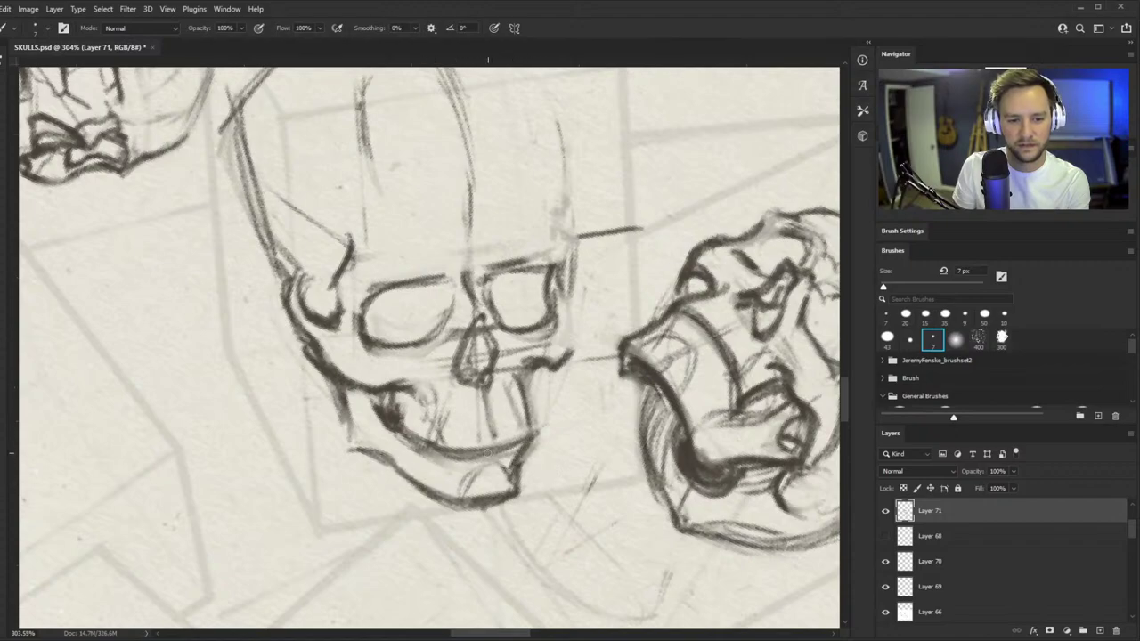
- Draw a curved line across the teeth block and divide it into individual teeth with short vertical strokes
left_click_drag(463, 422, 528, 413)
mouse_move(449, 422)
left_mouse_down()
mouse_move(522, 418)
mouse_move(466, 444)
left_mouse_up()
left_click_drag(476, 422, 478, 444)
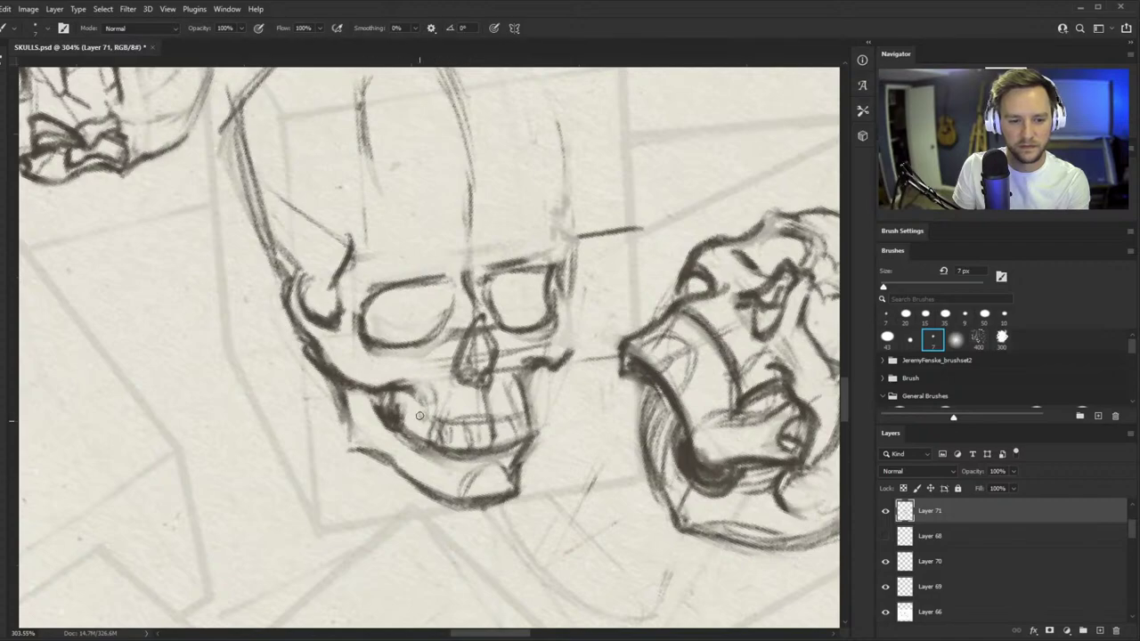
left_click_drag(420, 416, 414, 440)
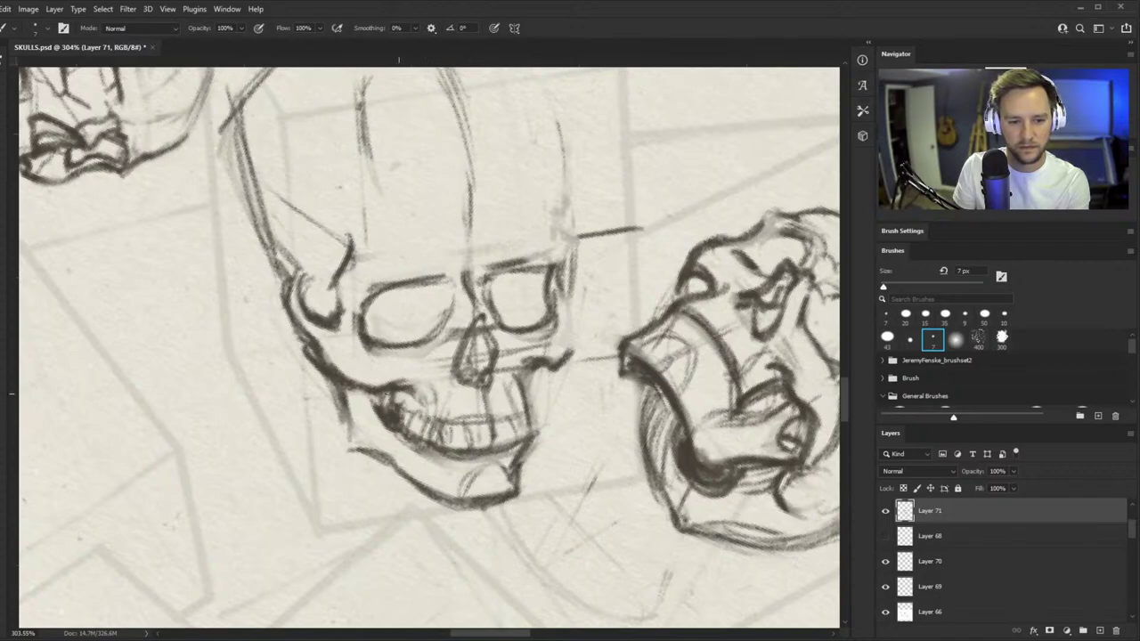
- Clean up the near cheekbone's inner end, darken its contour and strengthen the face's far edge beside the eye socket
key("e")
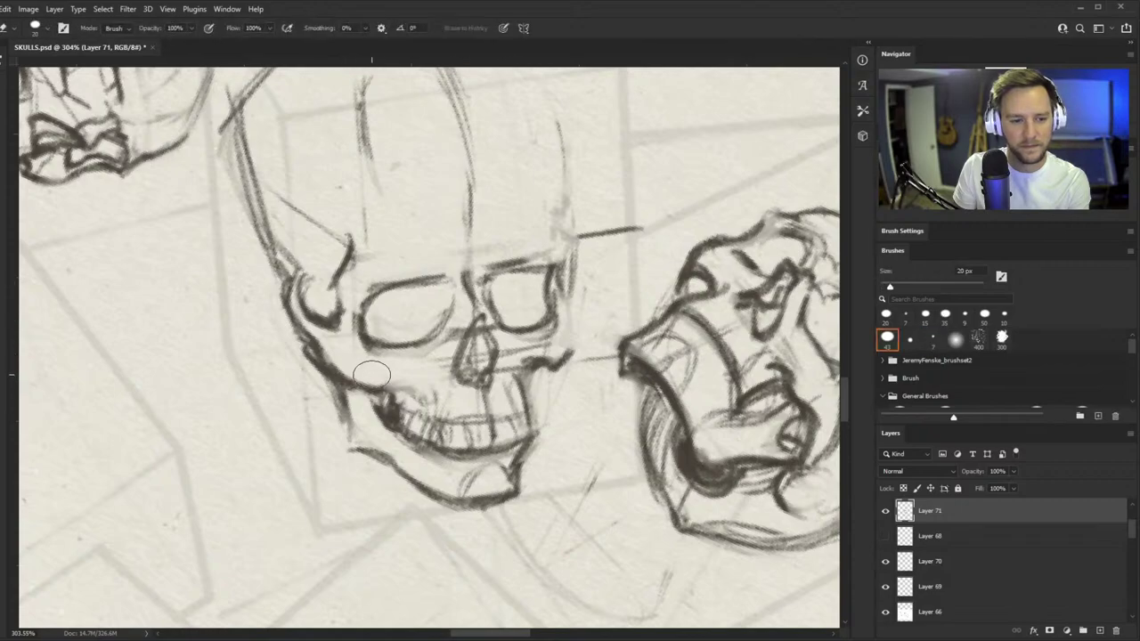
scroll(385, 385, "up", 5)
key("b")
left_click_drag(270, 326, 318, 390)
mouse_move(292, 349)
left_mouse_down()
mouse_move(318, 387)
mouse_move(283, 358)
mouse_move(342, 398)
mouse_move(364, 391)
mouse_move(398, 429)
left_mouse_up()
mouse_move(418, 348)
left_mouse_down()
mouse_move(294, 352)
mouse_move(435, 343)
mouse_move(492, 291)
left_mouse_up()
key("b")
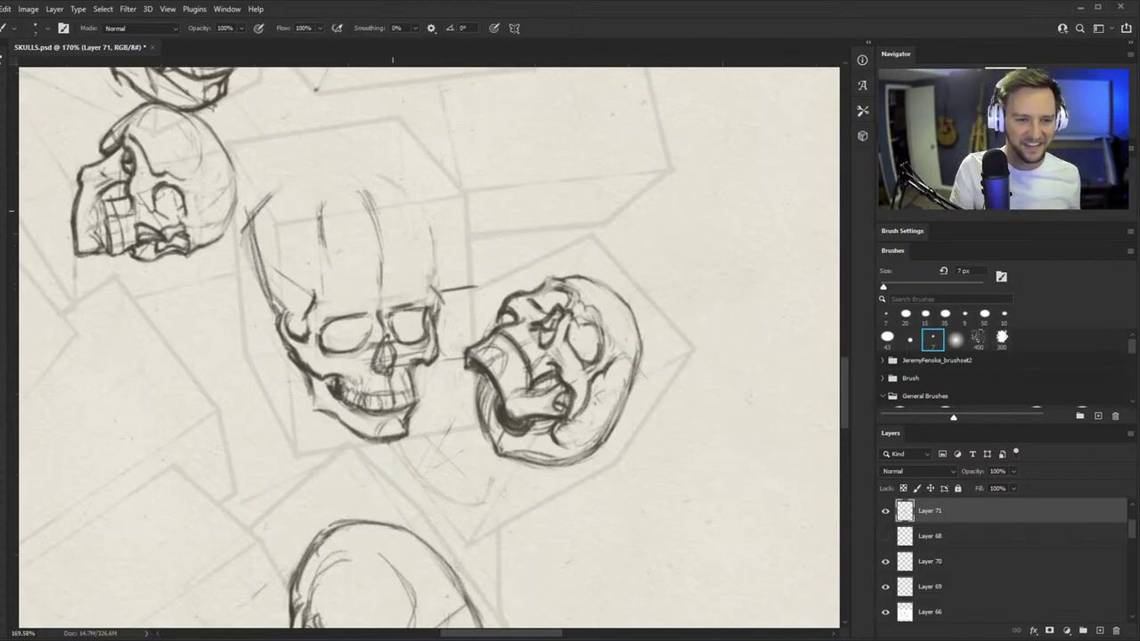
- Sketch faint plane lines across the near side of the middle skull's cranium and clean up the area above the cheekbone
left_click_drag(362, 215, 281, 264)
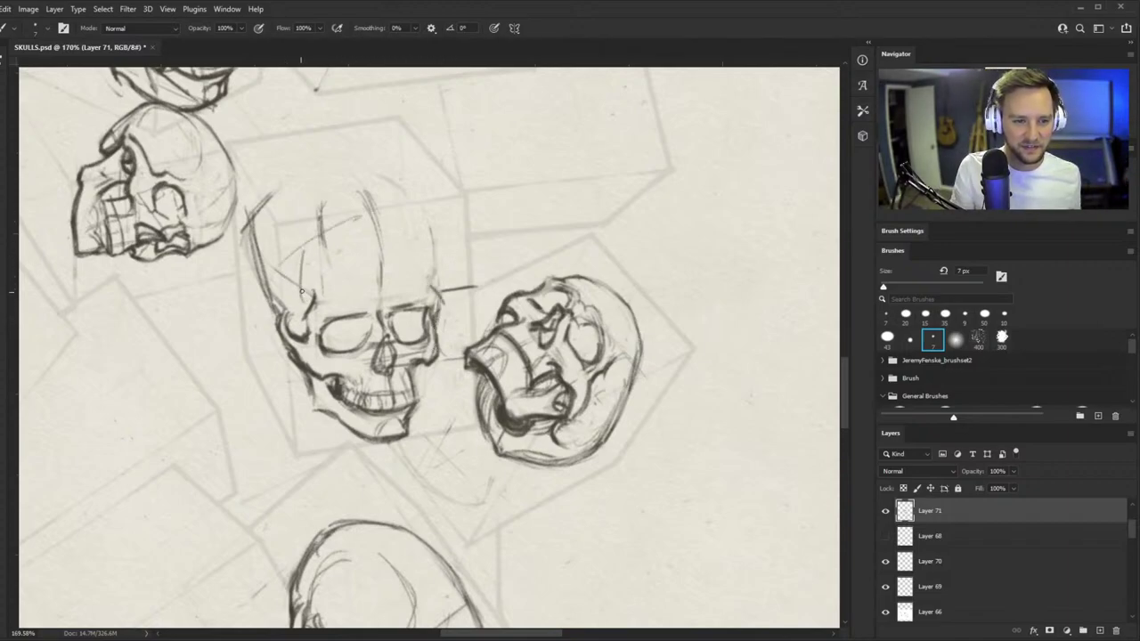
key("e")
mouse_move(316, 309)
left_mouse_down()
mouse_move(314, 298)
mouse_move(351, 322)
mouse_move(302, 320)
left_mouse_up()
key("b")
left_click_drag(456, 365, 402, 433)
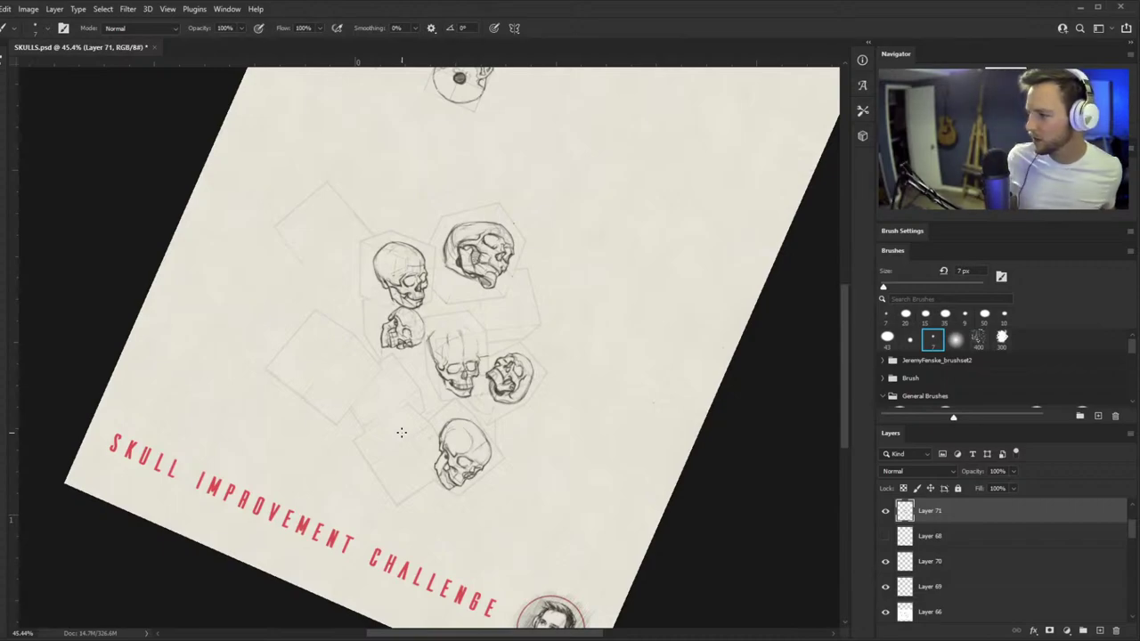
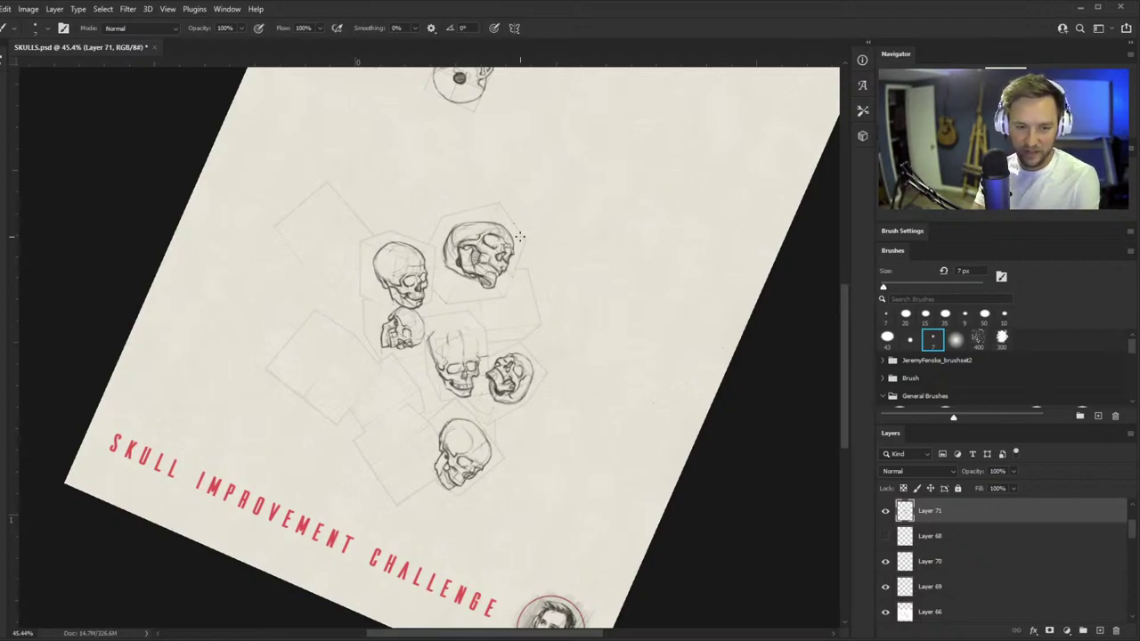
- Paint a yellow gold tooth in the upper teeth row of the topmost skull with the hard round brush
left_click_drag(485, 390, 574, 378)
key("r")
left_click_drag(682, 385, 685, 336)
left_click_drag(522, 356, 412, 444)
key("r")
left_click_drag(614, 405, 585, 448)
left_click_drag(470, 301, 487, 303)
mouse_move(431, 383)
left_mouse_down()
mouse_move(504, 329)
mouse_move(399, 328)
mouse_move(552, 323)
left_mouse_up()
key("b")
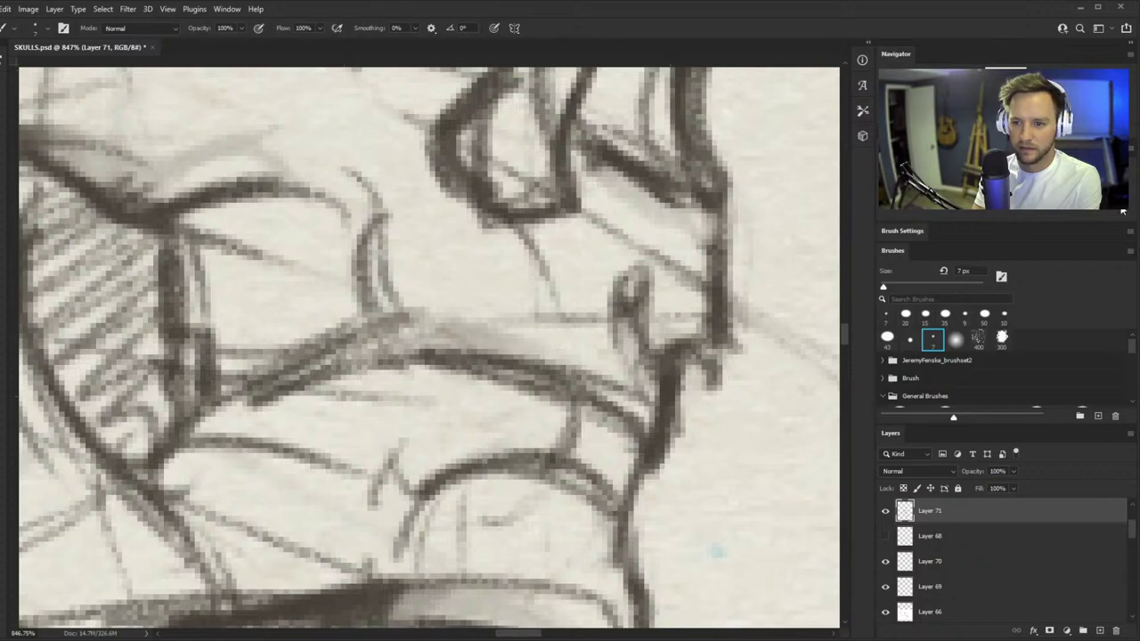
left_click(888, 338)
key("bracketleft")
key("bracketleft")
key("bracketleft")
key("bracketleft")
key("bracketleft")
key("bracketleft")
key("bracketleft")
key("bracketleft")
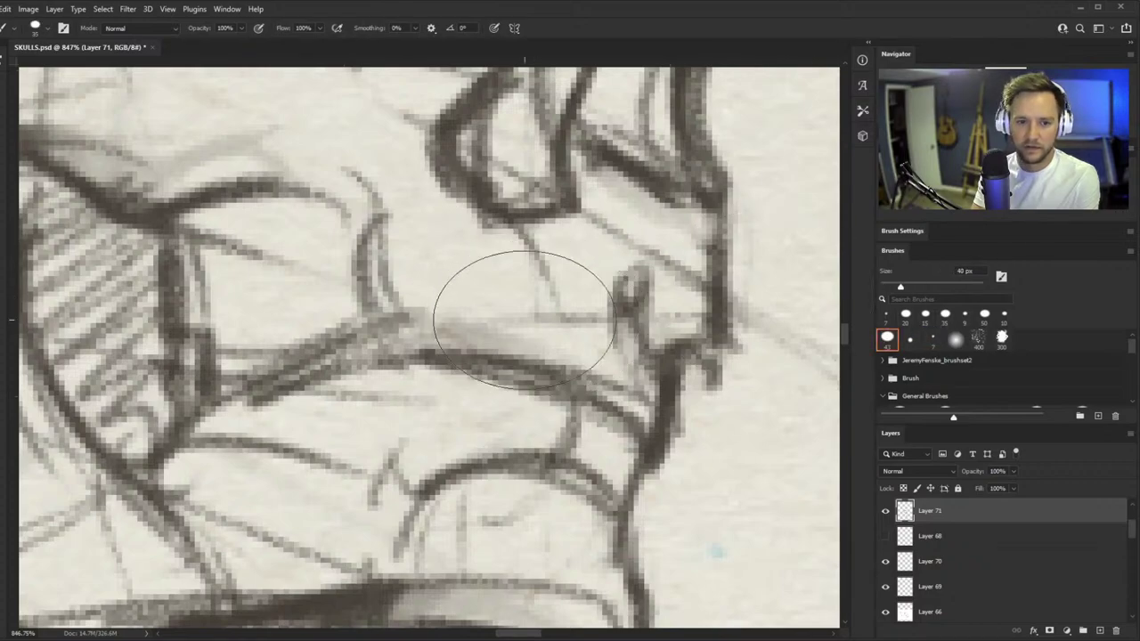
mouse_move(456, 311)
left_mouse_down()
mouse_move(469, 345)
mouse_move(408, 337)
left_mouse_up()
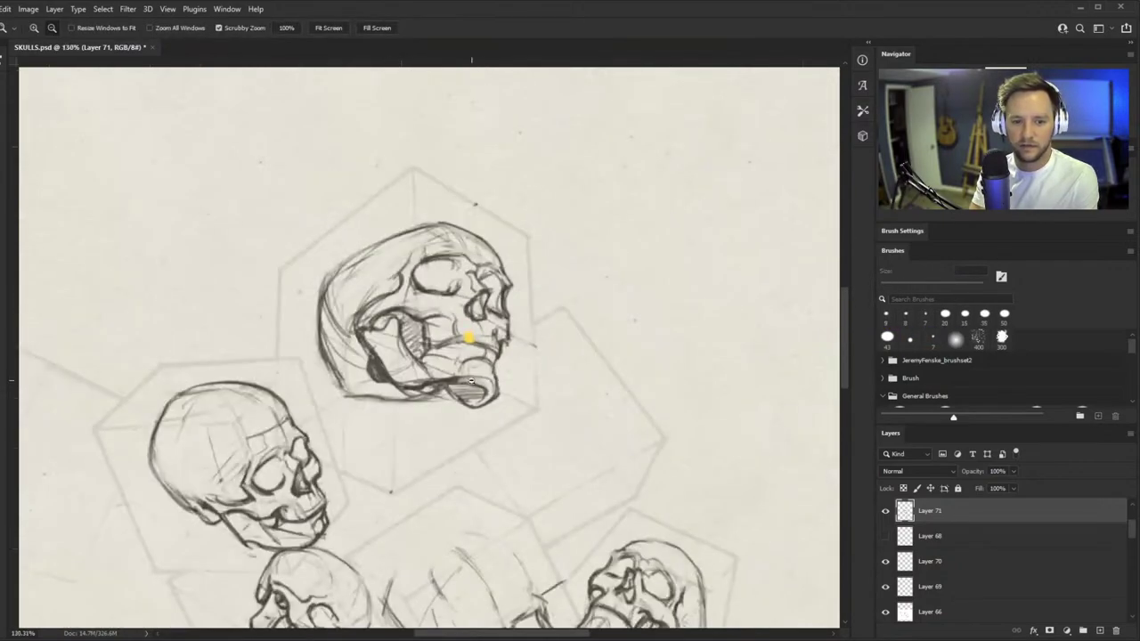
- Add a small light yellow highlight to the gold tooth with a 3 px brush
left_click_drag(485, 335, 543, 337)
key("z")
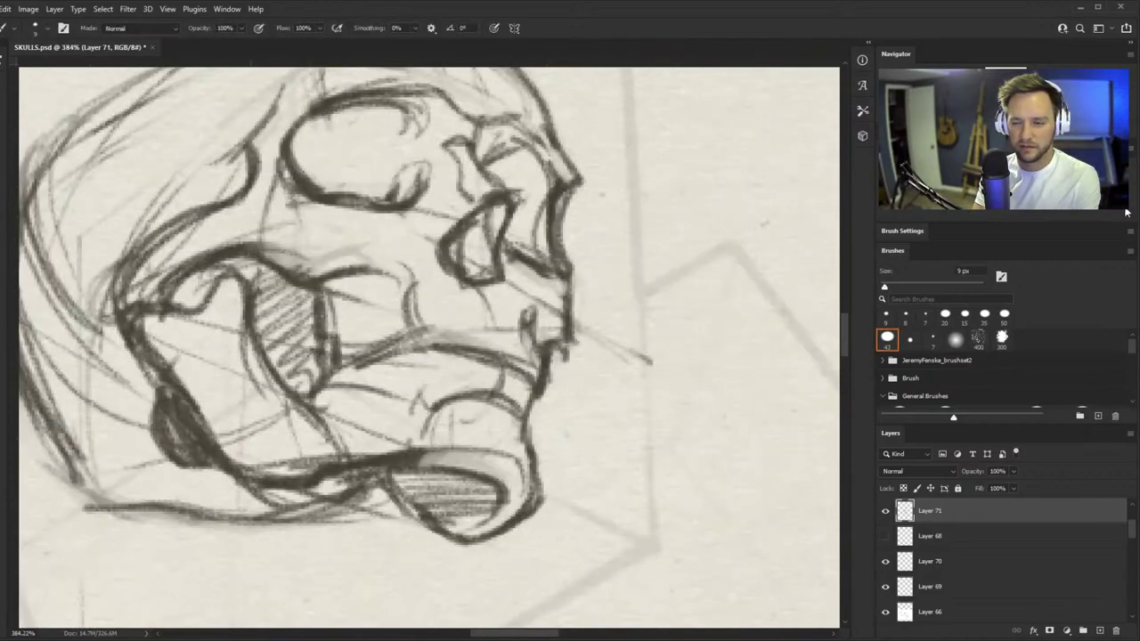
key("z")
left_click_drag(437, 334, 439, 335)
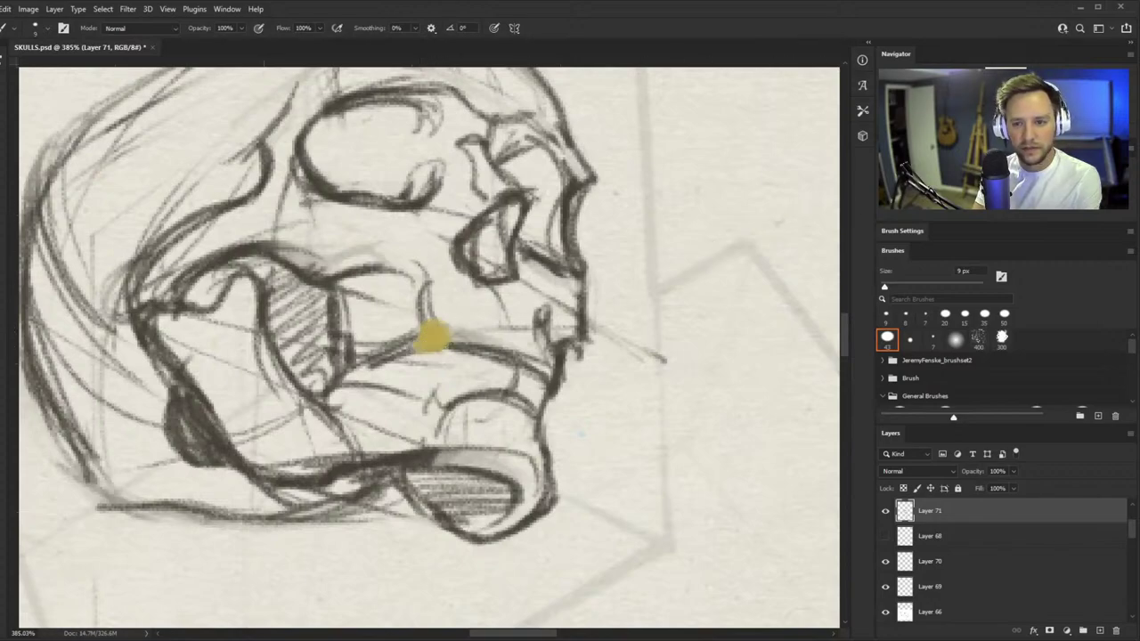
key("bracketleft")
key("bracketleft")
key("bracketleft")
key("bracketleft")
mouse_move(429, 319)
left_mouse_down()
mouse_move(422, 339)
mouse_move(446, 342)
left_mouse_up()
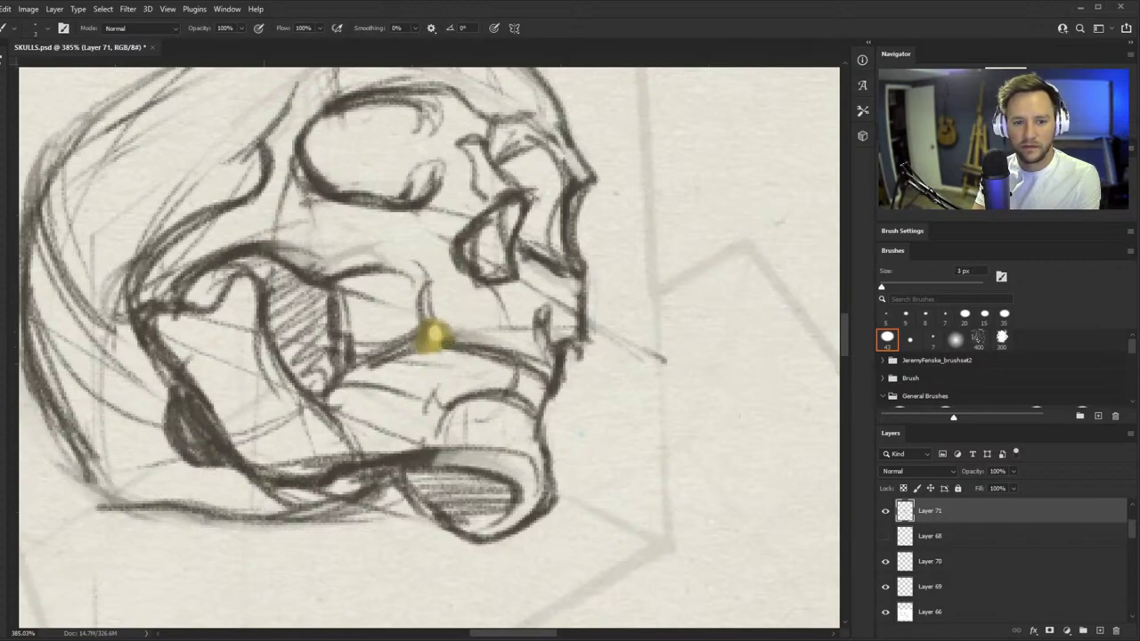
- Brighten the centre of the gold tooth with additional light yellow strokes
key("bracketright")
key("bracketright")
key("bracketright")
key("bracketright")
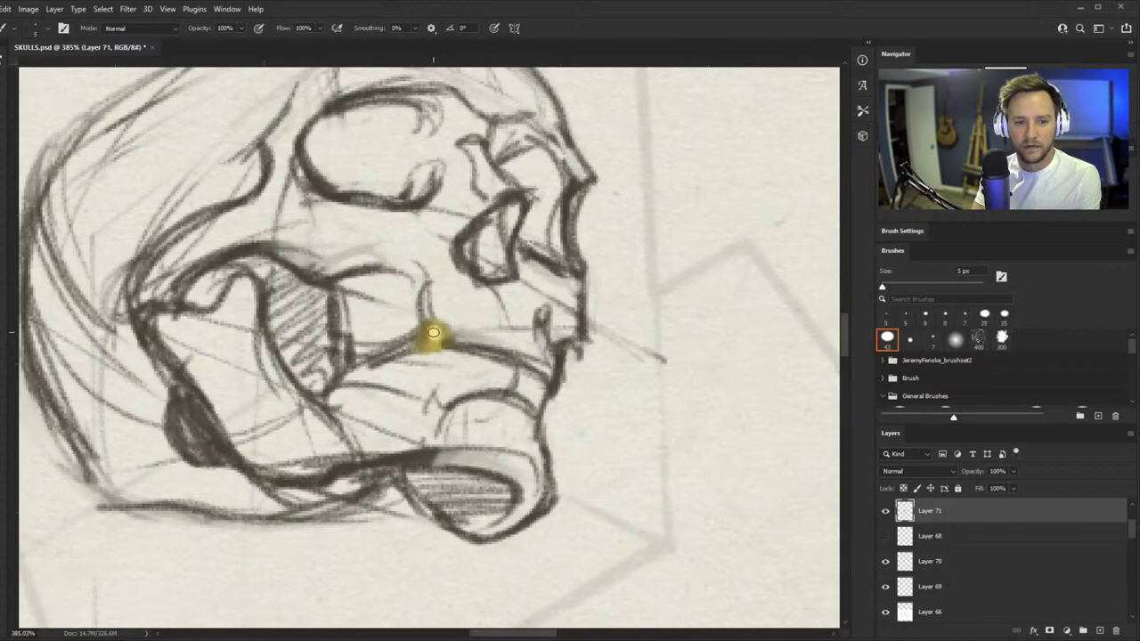
key("alt+space")
mouse_move(483, 285)
left_mouse_down()
mouse_move(509, 330)
mouse_move(468, 326)
mouse_move(528, 285)
mouse_move(538, 303)
mouse_move(612, 242)
left_mouse_up()
key("b")
key("ctrl+space")
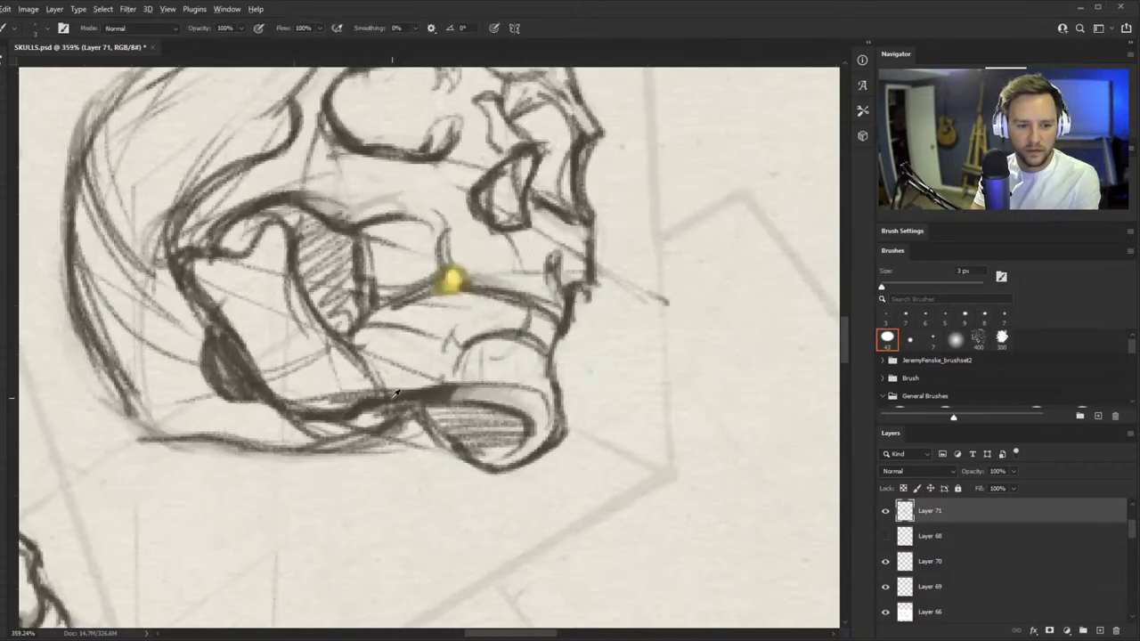
- Draw the neighbouring upper teeth on both sides of the gold tooth with short dividing strokes, using the 4 px pencil brush
left_click(932, 338)
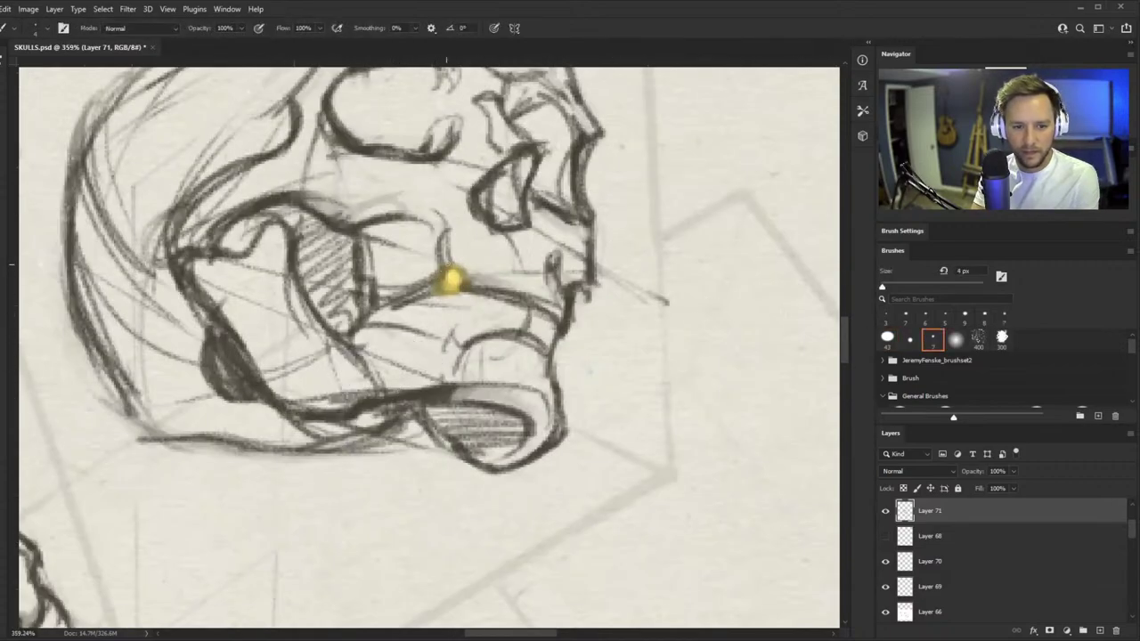
key("ctrl+space")
left_click_drag(532, 265, 330, 400)
key("ctrl+space")
left_click_drag(438, 374, 555, 284)
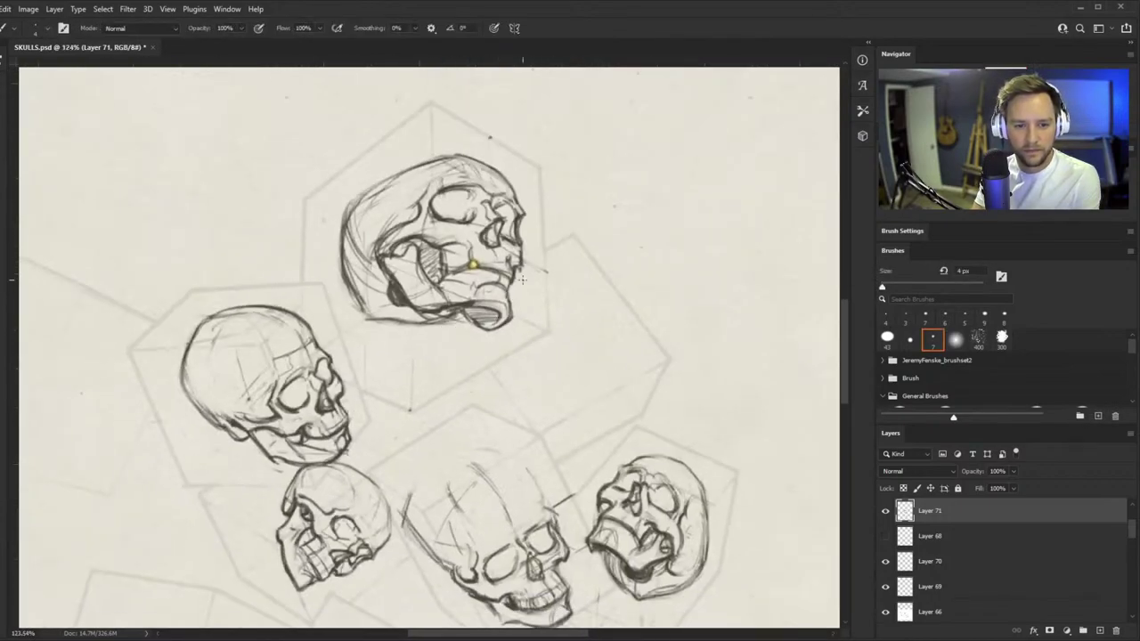
key("z")
mouse_move(488, 260)
left_mouse_down()
mouse_move(490, 298)
mouse_move(565, 317)
mouse_move(515, 269)
mouse_move(414, 273)
mouse_move(491, 269)
mouse_move(487, 301)
mouse_move(488, 269)
left_mouse_up()
mouse_move(533, 310)
left_mouse_down()
mouse_move(525, 276)
mouse_move(561, 285)
mouse_move(578, 321)
left_mouse_up()
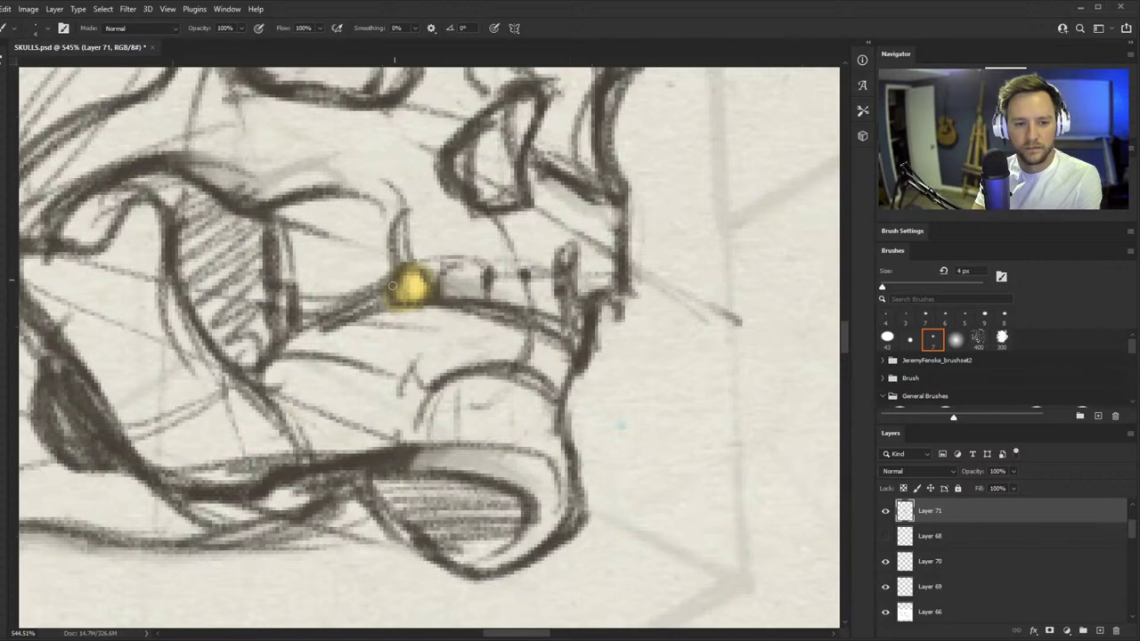
mouse_move(391, 286)
left_mouse_down()
mouse_move(343, 302)
mouse_move(351, 270)
mouse_move(340, 310)
mouse_move(395, 262)
mouse_move(368, 296)
mouse_move(366, 272)
mouse_move(346, 282)
mouse_move(341, 315)
left_mouse_up()
mouse_move(334, 283)
left_mouse_down()
mouse_move(319, 315)
mouse_move(283, 331)
left_mouse_up()
left_click_drag(299, 297, 330, 301)
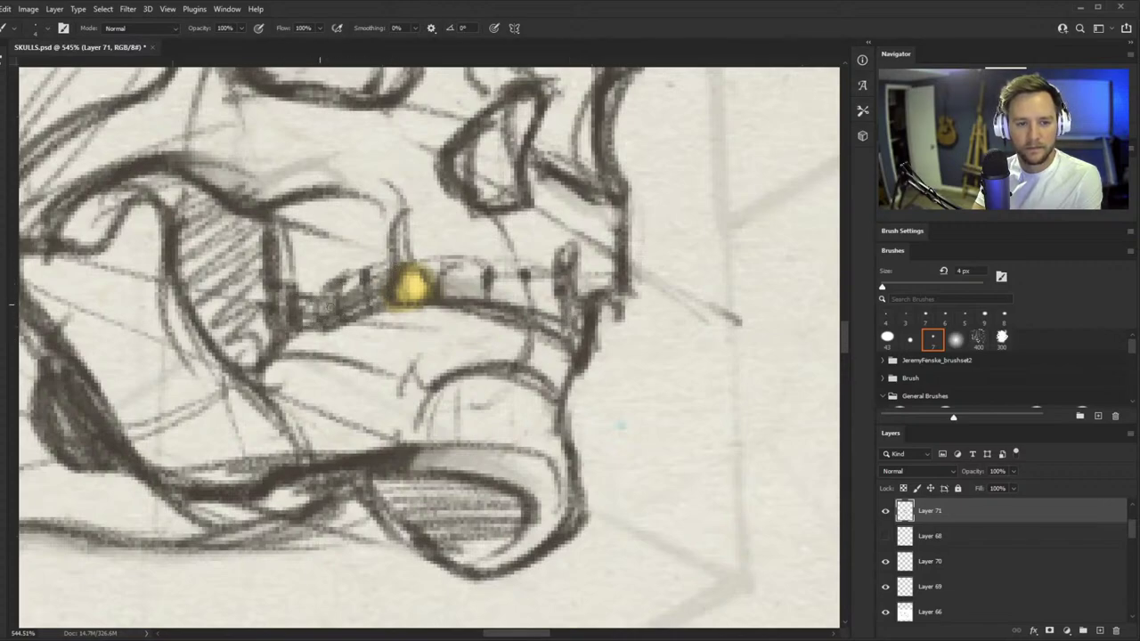
- Examine the topmost skull's gold tooth and teeth row from a distance, compared with the other skulls
key("ctrl+space")
mouse_move(470, 288)
left_mouse_down()
mouse_move(315, 366)
mouse_move(169, 419)
mouse_move(530, 270)
mouse_move(739, 270)
left_mouse_up()
key("e")
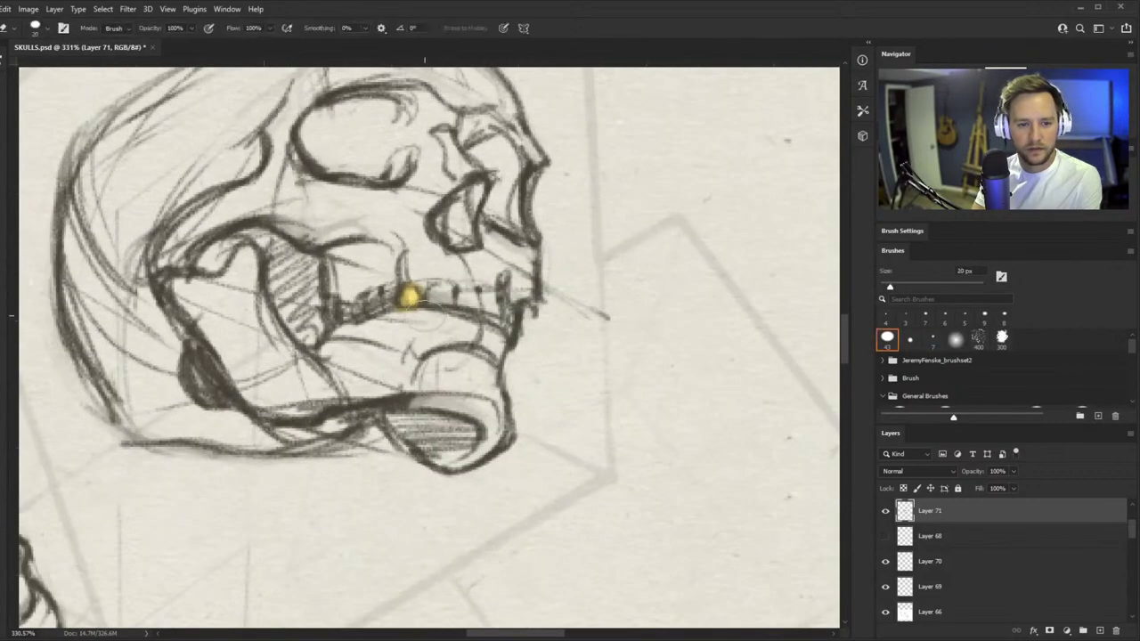
key("b")
scroll(445, 289, "down", 3)
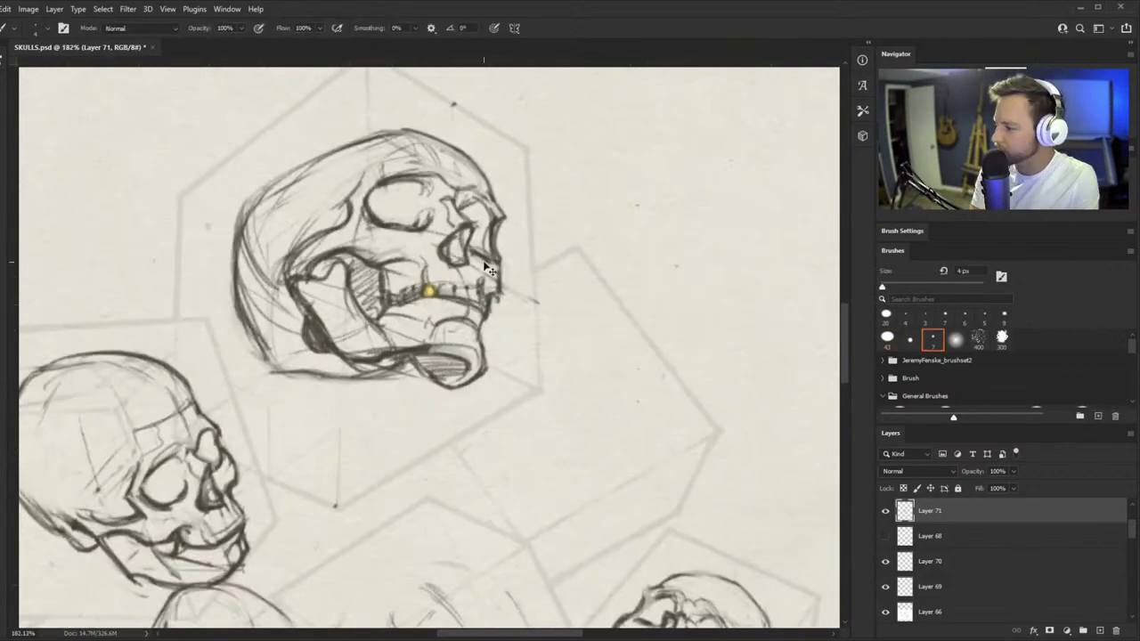
key("ctrl+space")
left_click_drag(434, 303, 342, 307)
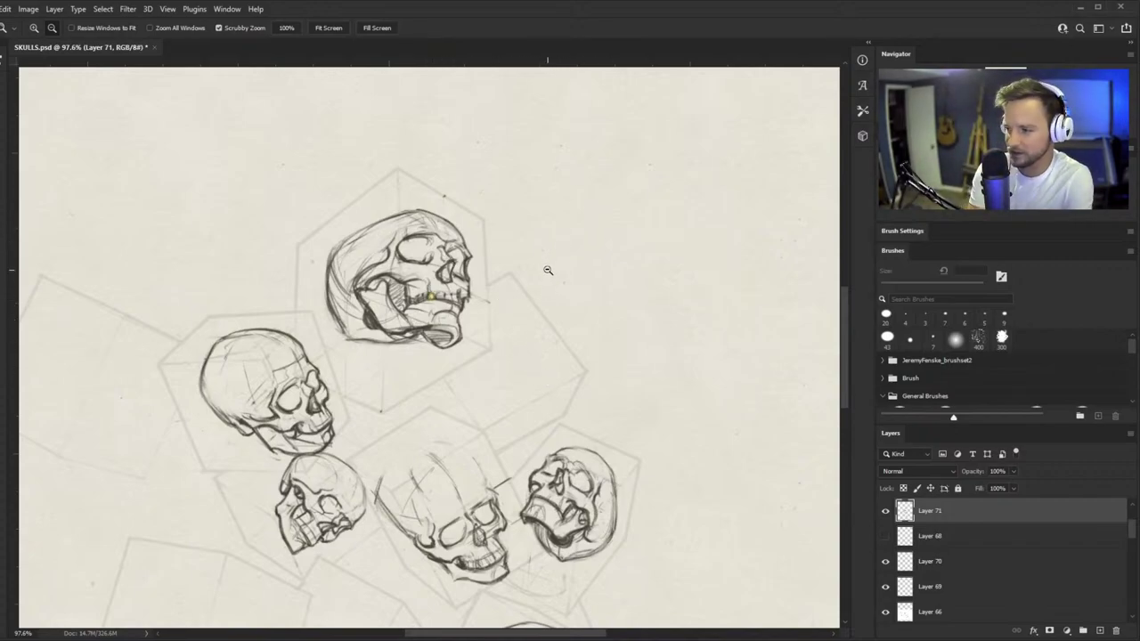
key("b")
key("z")
left_click_drag(548, 285, 587, 260)
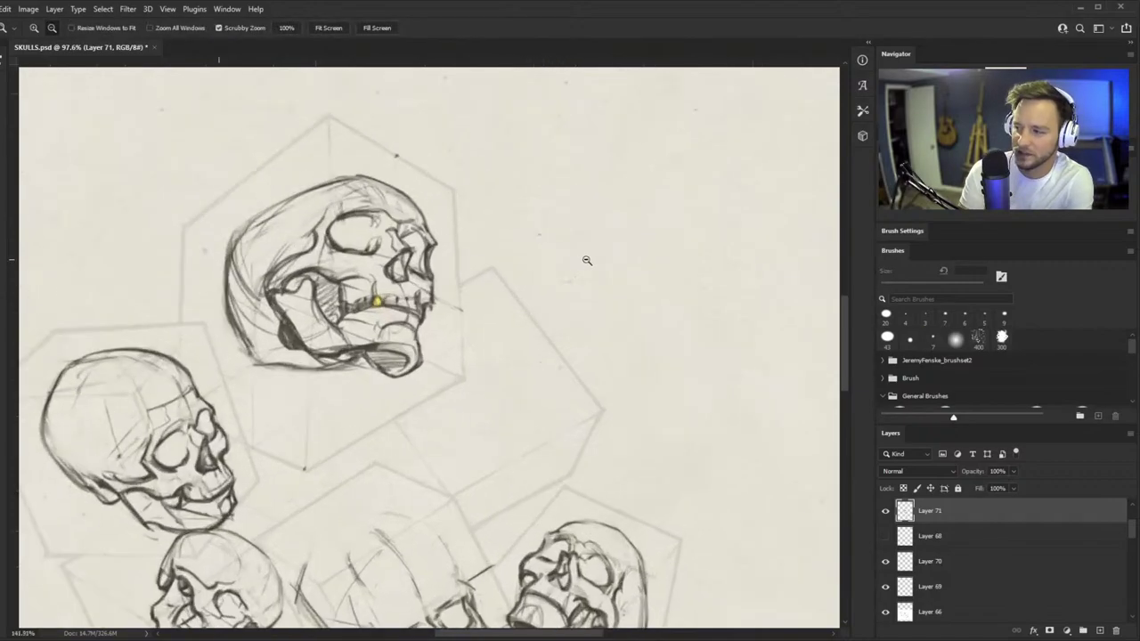
- Trim the edges of the gold tooth with a small eraser
key("ctrl+space")
mouse_move(401, 273)
left_mouse_down()
mouse_move(361, 276)
mouse_move(516, 303)
left_mouse_up()
key("ctrl+space")
key("e")
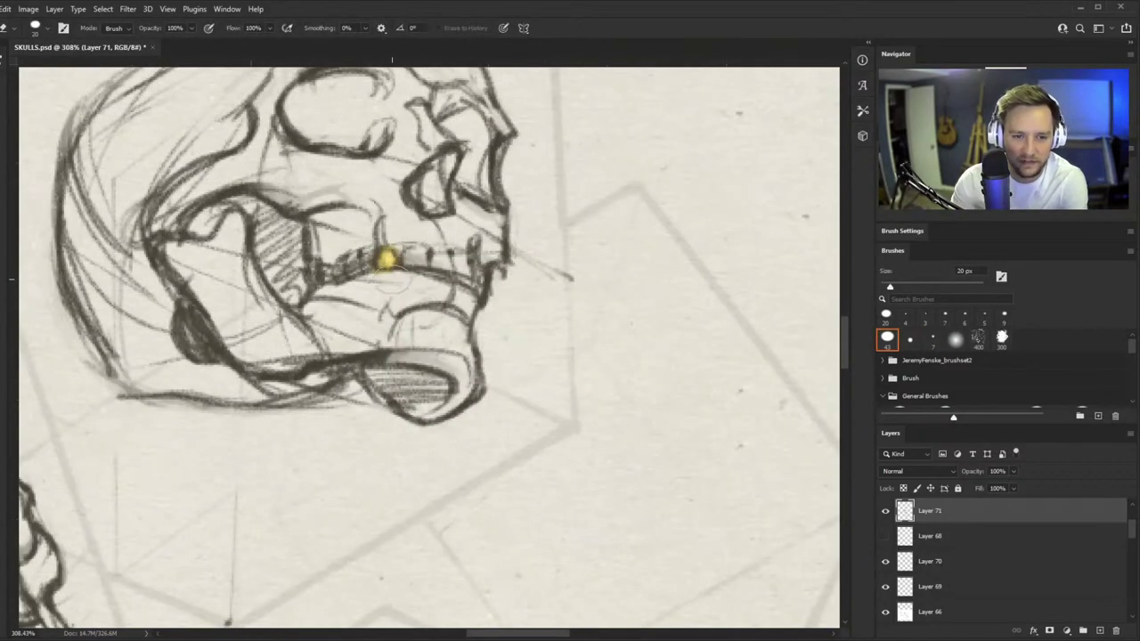
key("ctrl+space")
left_click_drag(395, 253, 485, 190)
key("r")
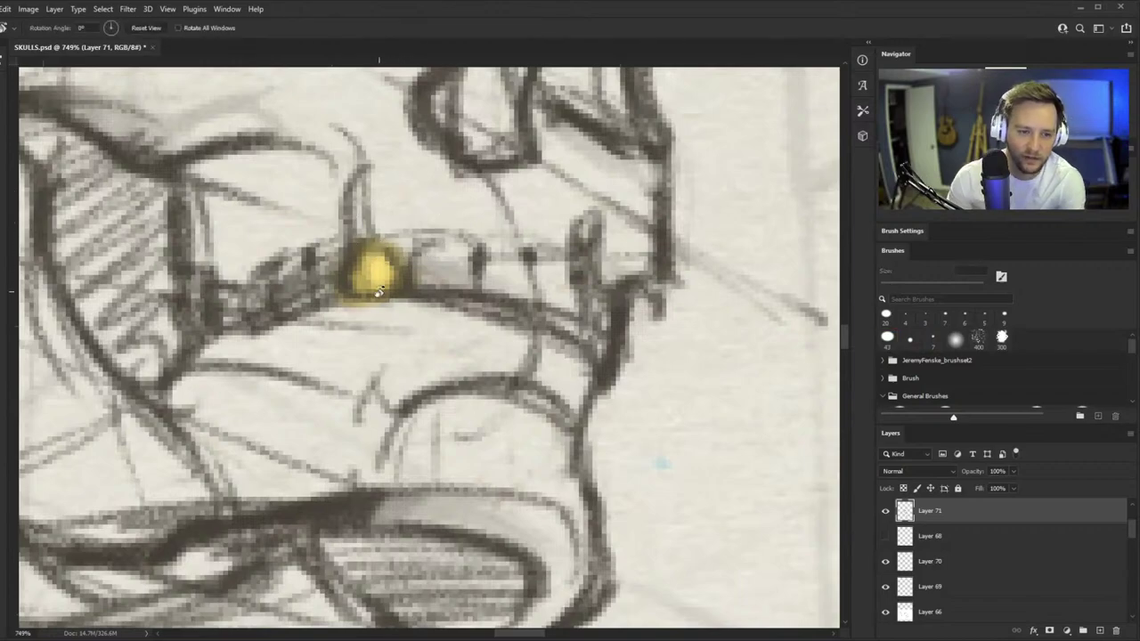
key("b")
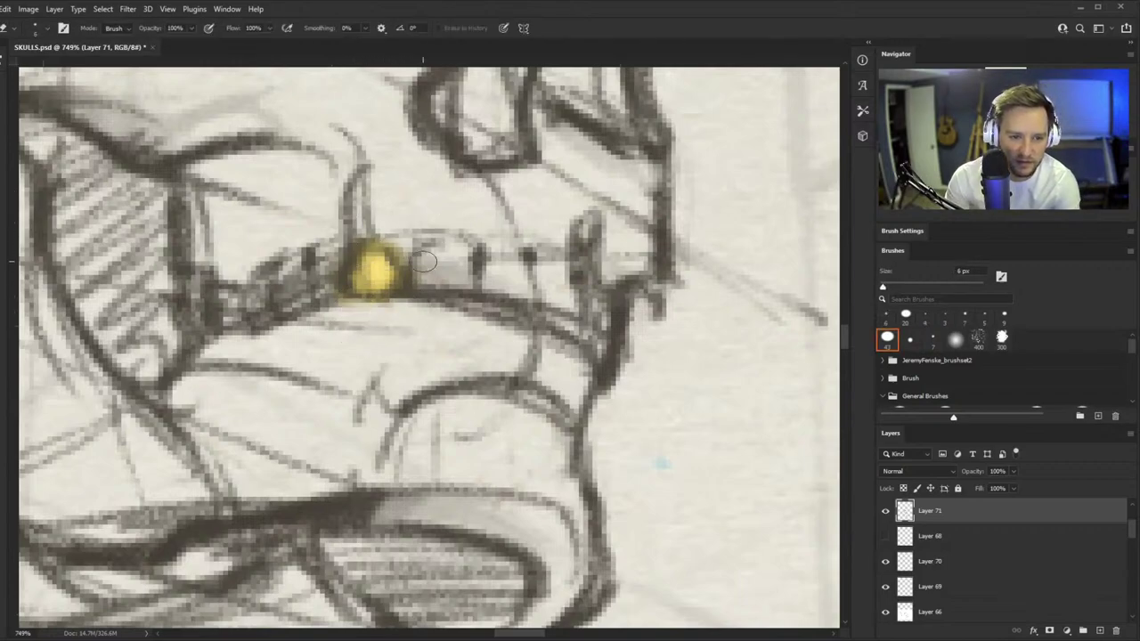
mouse_move(384, 232)
left_mouse_down()
mouse_move(413, 275)
mouse_move(375, 294)
left_mouse_up()
key("b")
key("ctrl+space")
key("ctrl+space")
- Clean up the nose bridge of the middle skull and redraw the far eye socket's inner edge with a fine line
mouse_move(445, 400)
left_mouse_down()
mouse_move(512, 343)
mouse_move(504, 303)
left_mouse_up()
key("v")
key("ctrl+z")
key("ctrl+space")
left_click_drag(469, 335, 501, 316)
key("e")
mouse_move(435, 341)
left_mouse_down()
mouse_move(431, 356)
mouse_move(452, 320)
mouse_move(462, 358)
left_mouse_up()
key("b")
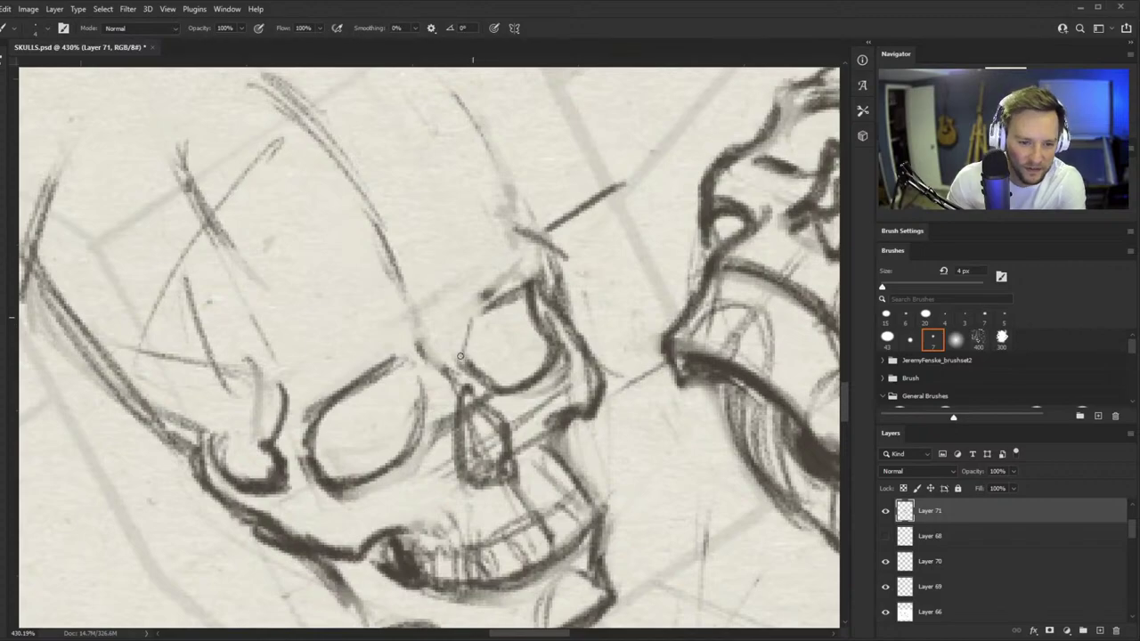
left_click_drag(472, 320, 461, 352)
- Redraw the middle skull's far contour from below the cheekbone past the teeth to the chin as one dark edge
key("ctrl+0")
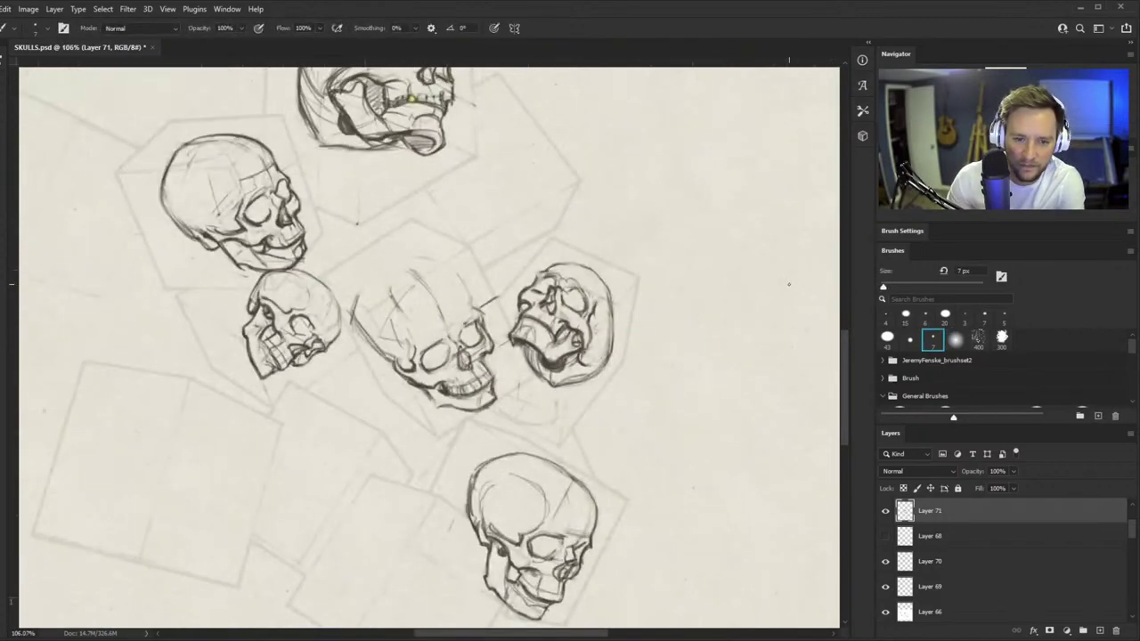
key("z")
left_click_drag(448, 348, 556, 327)
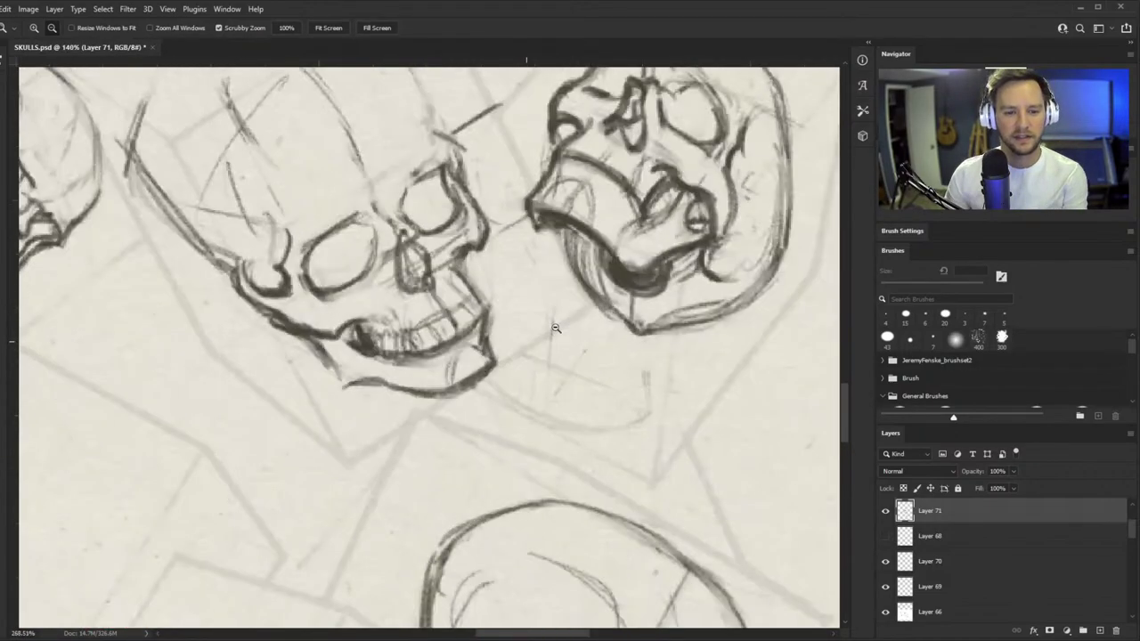
key("b")
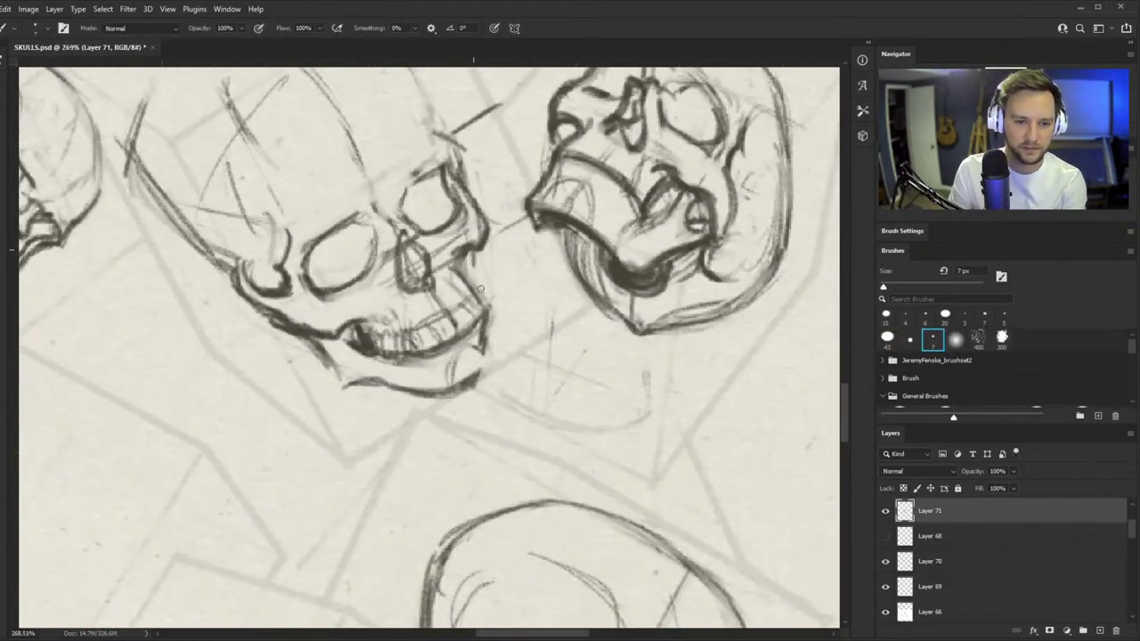
mouse_move(474, 260)
left_mouse_down()
mouse_move(489, 328)
mouse_move(482, 376)
left_mouse_up()
mouse_move(492, 321)
left_mouse_down()
mouse_move(485, 365)
mouse_move(471, 376)
left_mouse_up()
left_click_drag(490, 326, 467, 389)
key("z")
left_click_drag(455, 348, 350, 443)
left_click_drag(458, 323, 469, 323)
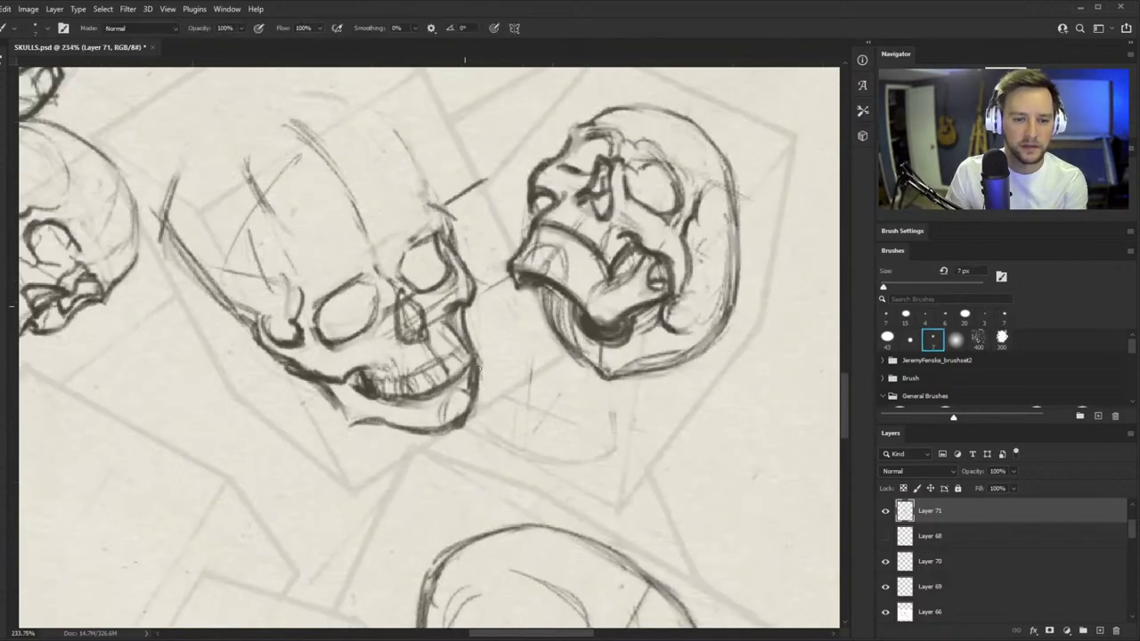
left_click_drag(472, 394, 460, 415)
- Erase the rear part of the lower jaw line and redraw the contour from the near jaw angle to the chin
key("z")
left_click_drag(370, 403, 397, 404)
key("e")
left_click_drag(331, 429, 371, 433)
key("b")
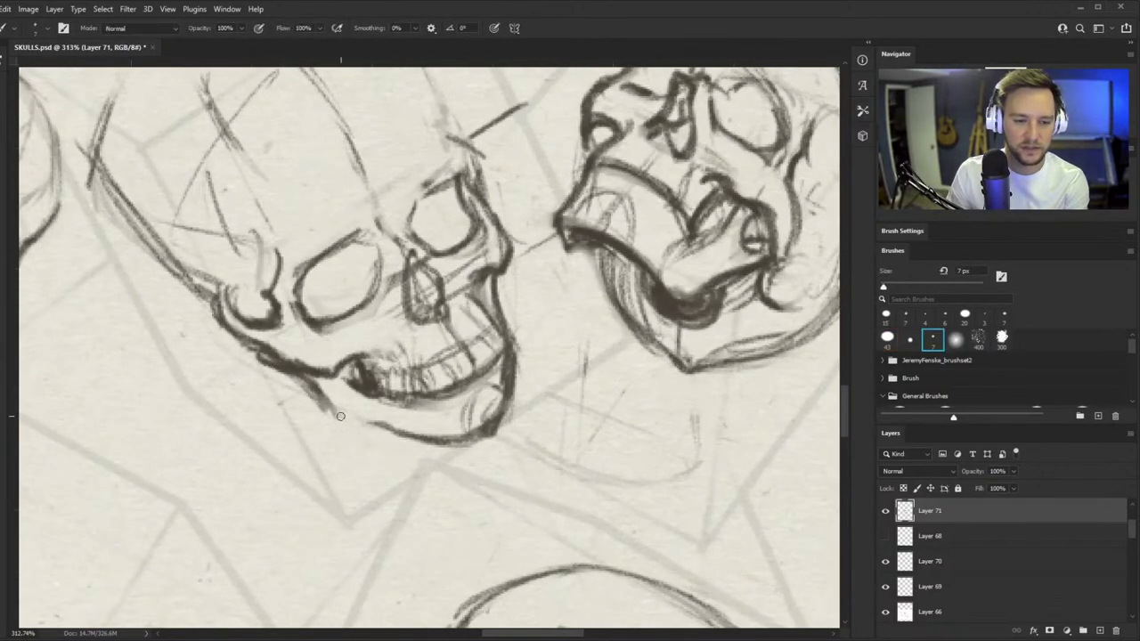
mouse_move(312, 392)
left_mouse_down()
mouse_move(347, 424)
mouse_move(492, 442)
left_mouse_up()
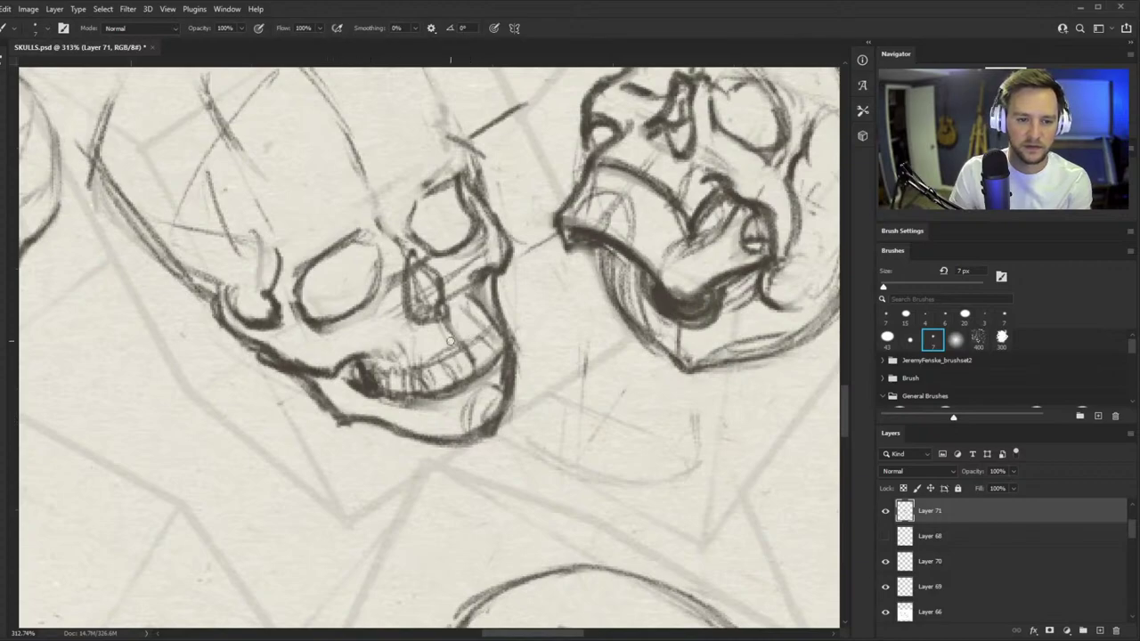
- Erase the rough marks around the near jaw angle and refine the jaw contour below the cheekbone
key("z")
left_click_drag(447, 360, 349, 388)
left_click_drag(424, 340, 527, 244)
key("e")
mouse_move(346, 442)
left_mouse_down()
mouse_move(236, 408)
mouse_move(224, 354)
mouse_move(266, 412)
left_mouse_up()
mouse_move(244, 367)
left_mouse_down()
mouse_move(277, 372)
mouse_move(285, 422)
mouse_move(256, 404)
mouse_move(313, 438)
left_mouse_up()
key("b")
mouse_move(260, 412)
left_mouse_down()
mouse_move(356, 458)
mouse_move(384, 449)
left_mouse_up()
left_click_drag(399, 378, 343, 450)
left_click_drag(537, 298, 576, 311)
mouse_move(481, 384)
left_mouse_down()
mouse_move(387, 383)
mouse_move(499, 378)
left_mouse_up()
left_click_drag(381, 363, 374, 385)
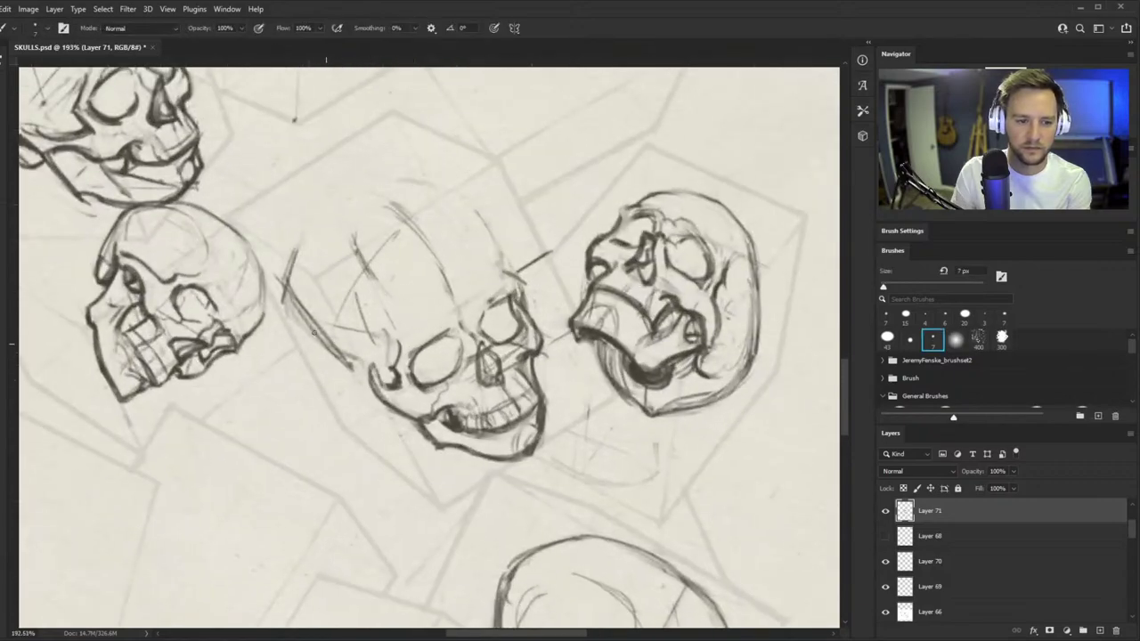
- Strengthen the cranium's near lower edge and far forehead contour, and draw curved temple and forehead plane lines
left_click_drag(303, 325, 372, 372)
left_click_drag(463, 202, 505, 258)
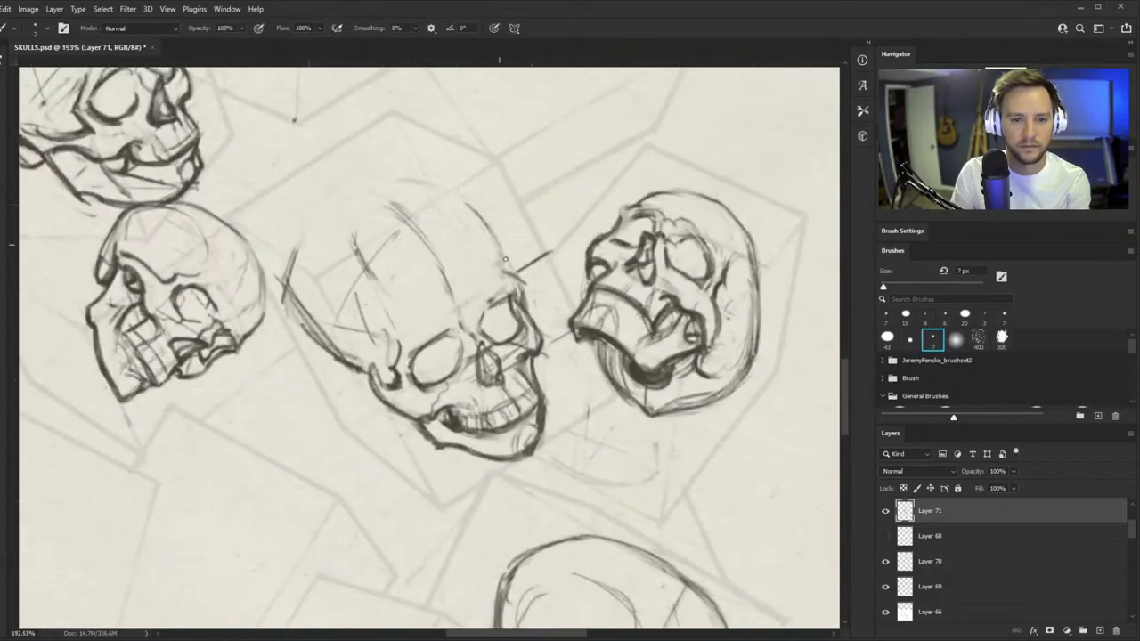
left_click_drag(364, 253, 353, 328)
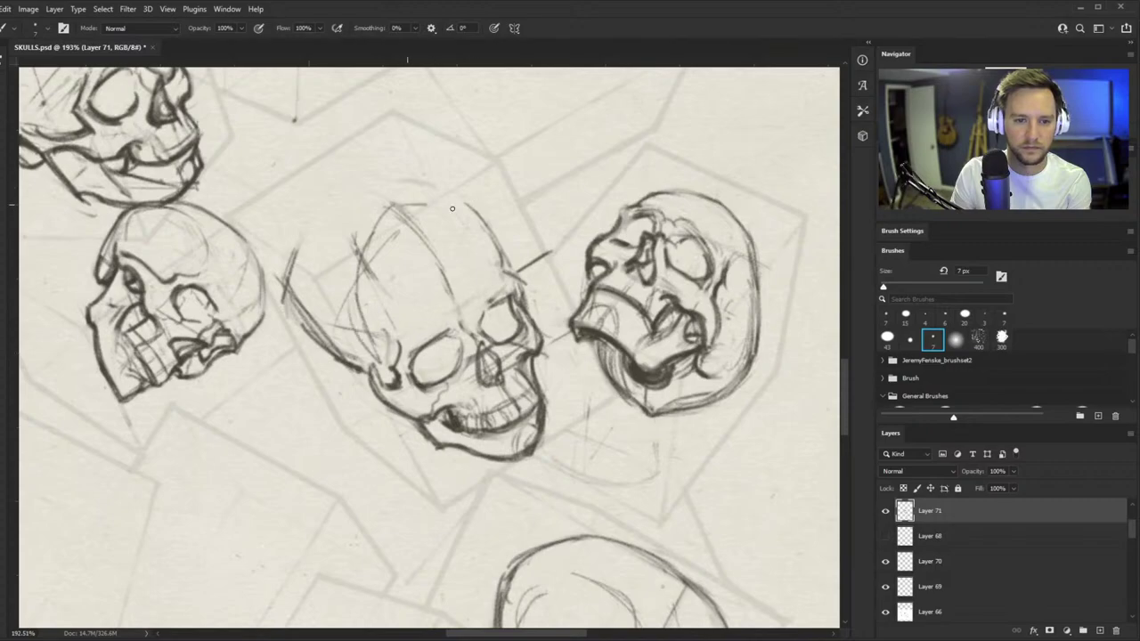
left_click_drag(453, 209, 504, 257)
- Close the cranium with a rounded outline from the rear edge over the top to the far side of the forehead
left_click_drag(325, 192, 293, 277)
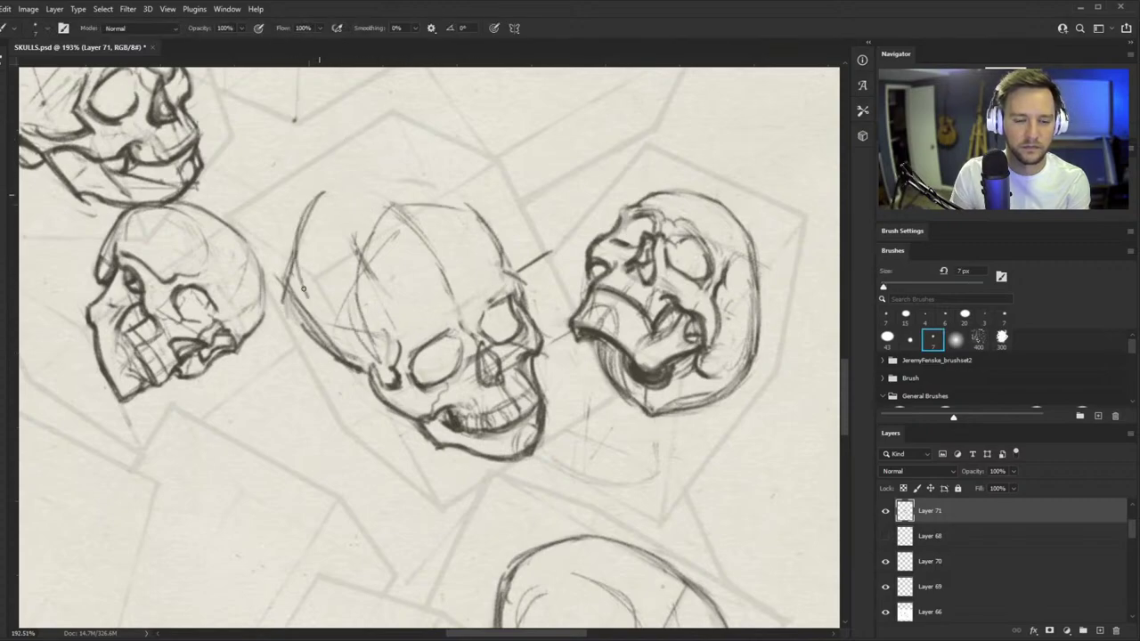
mouse_move(326, 186)
left_mouse_down()
mouse_move(417, 174)
mouse_move(472, 212)
left_mouse_up()
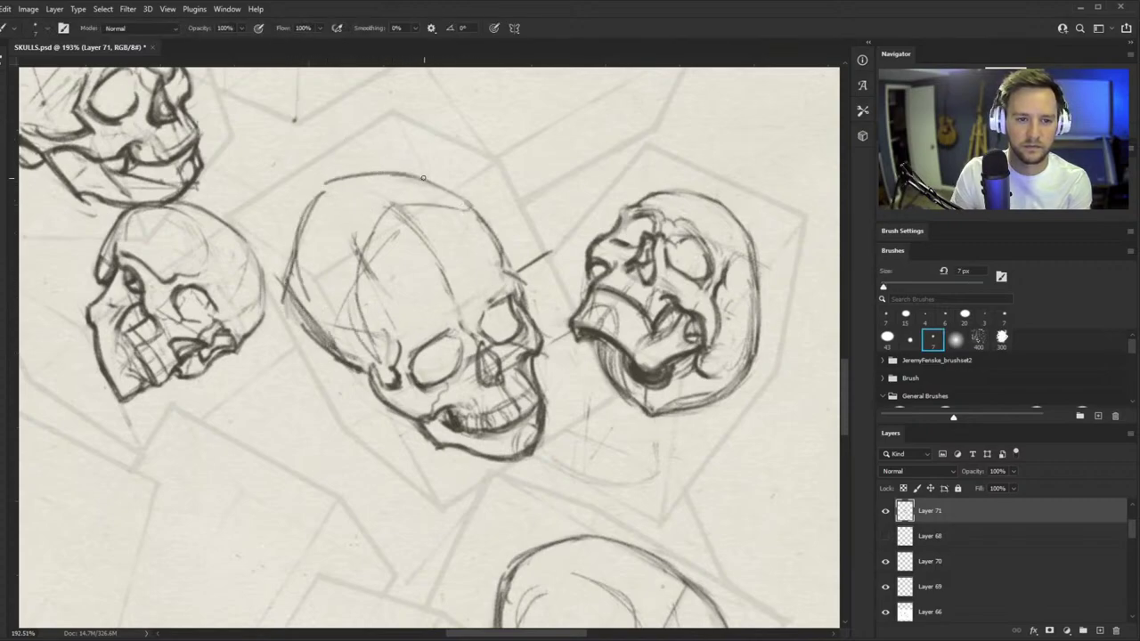
left_click_drag(423, 177, 492, 236)
left_click_drag(477, 284, 418, 289)
mouse_move(493, 305)
left_mouse_down()
mouse_move(422, 382)
mouse_move(518, 285)
left_mouse_up()
key("e")
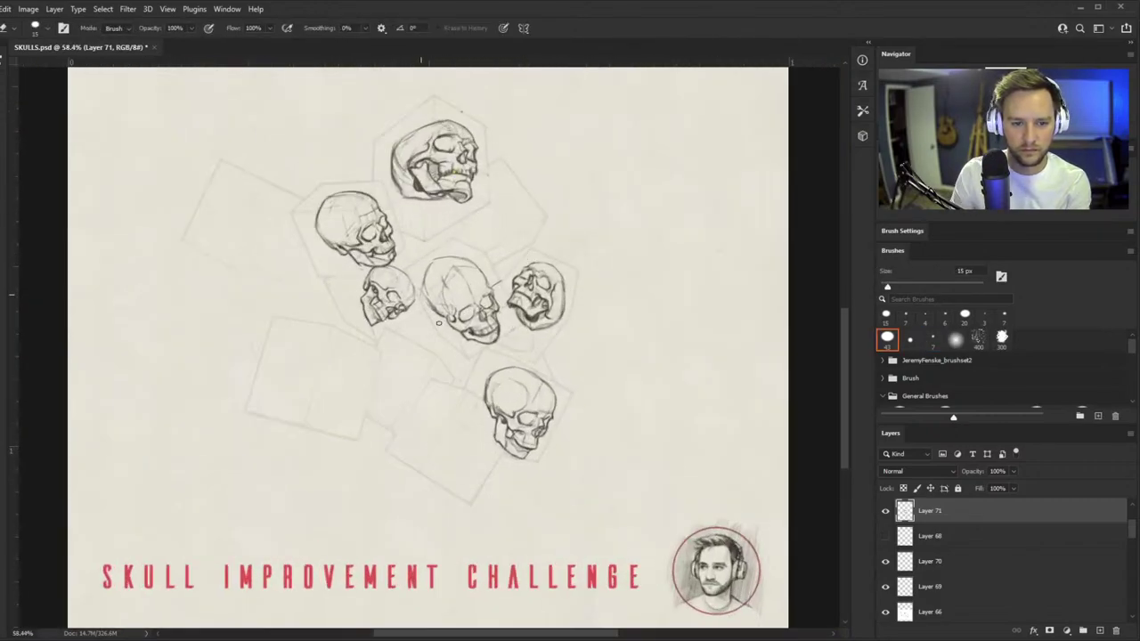
- Reinforce the rear edge and top contour of the middle skull's cranium with 7 px strokes and tidy its outline
left_click_drag(438, 309, 513, 309)
left_click_drag(399, 294, 459, 337)
key("b")
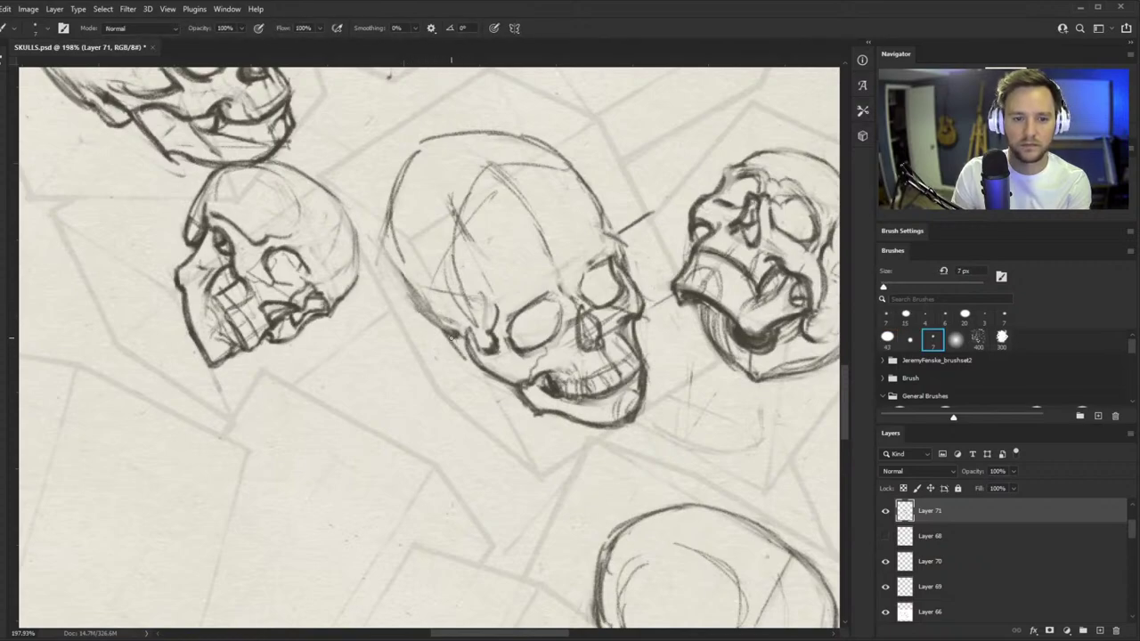
left_click_drag(391, 242, 433, 323)
left_click_drag(378, 251, 446, 335)
mouse_move(371, 253)
left_mouse_down()
mouse_move(440, 324)
mouse_move(396, 292)
left_mouse_up()
left_click_drag(489, 294, 530, 293)
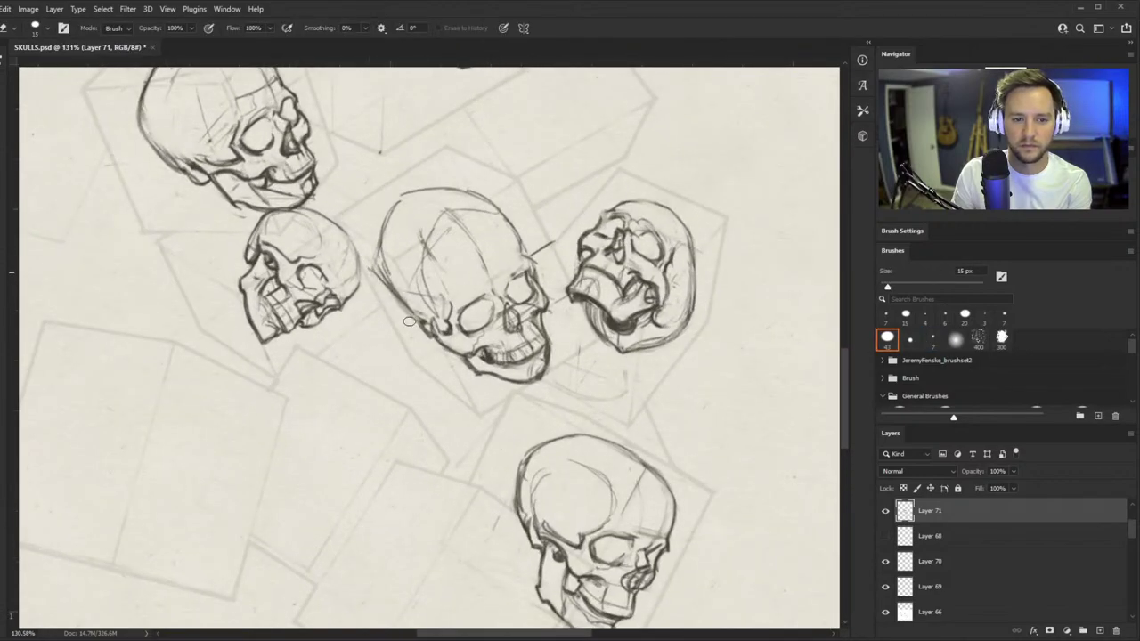
key("ctrl+space")
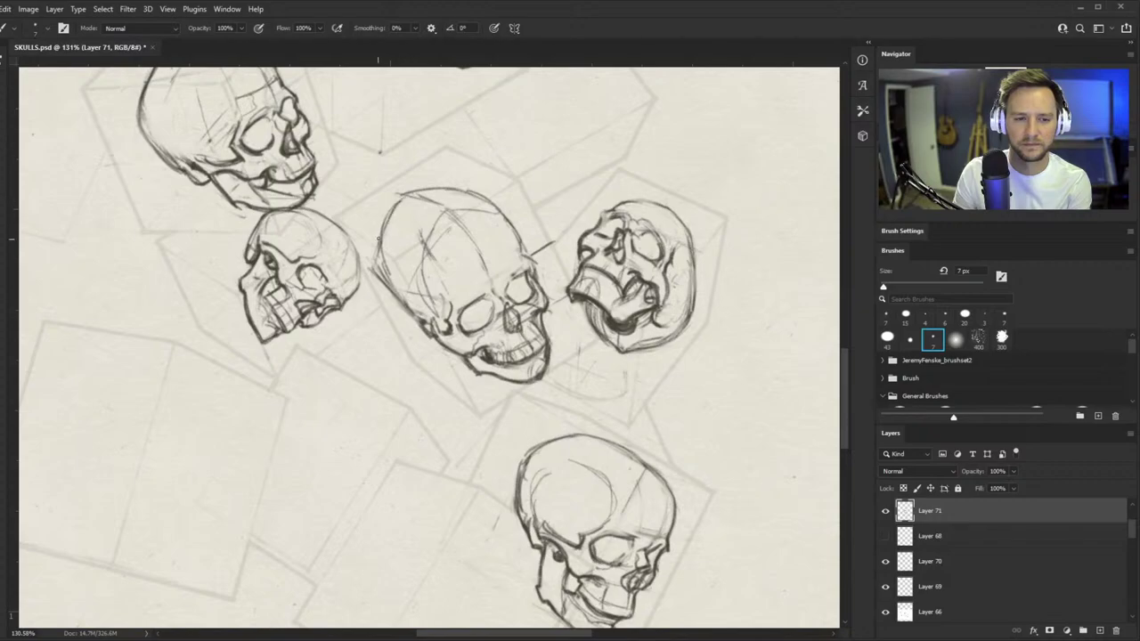
mouse_move(497, 294)
left_mouse_down()
mouse_move(453, 327)
mouse_move(447, 306)
mouse_move(473, 375)
mouse_move(529, 384)
left_mouse_up()
key("e")
key("b")
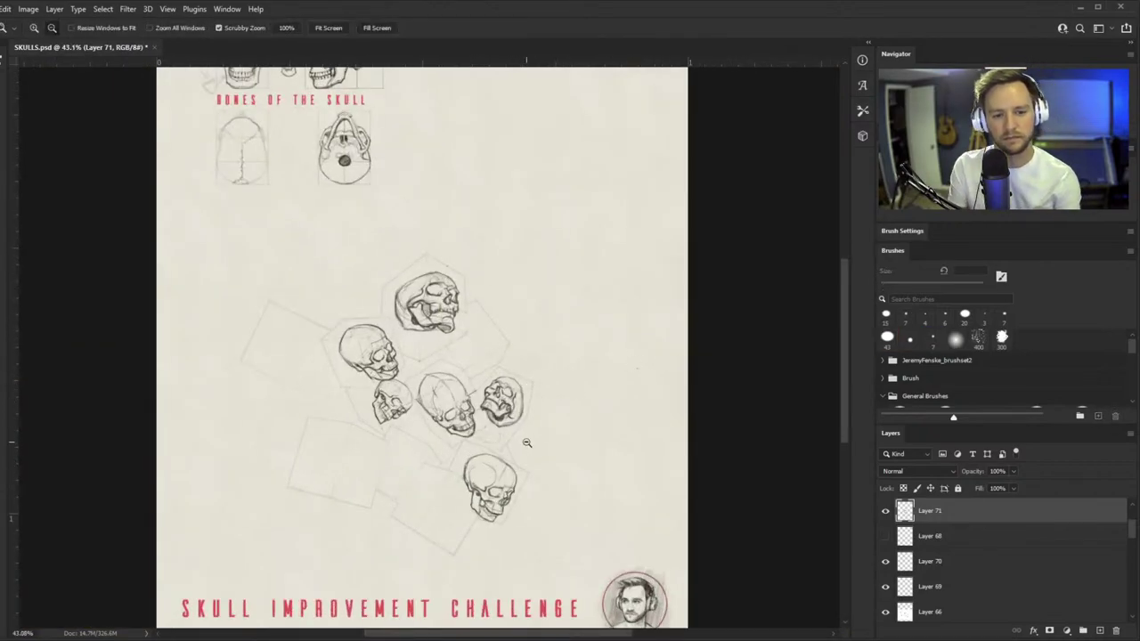
- Add a new layer directly above hidden Layer 68 and outline a rounded head tapering to the chin in the far-left tilted box
left_click_drag(527, 442, 545, 426)
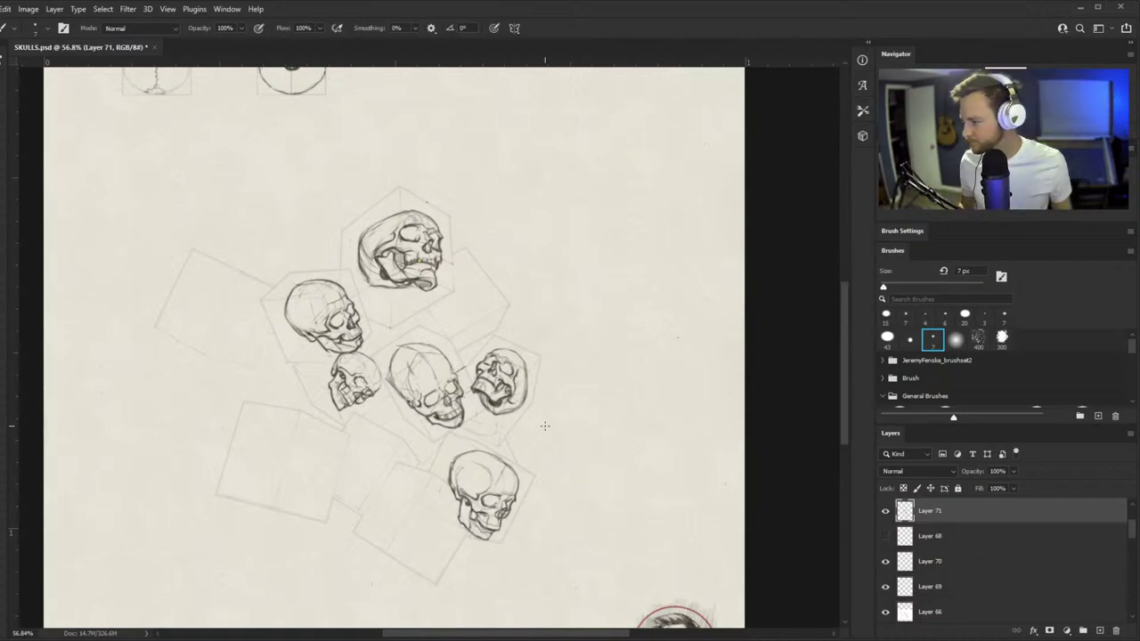
left_click_drag(452, 349, 491, 385)
left_click_drag(463, 441, 470, 399)
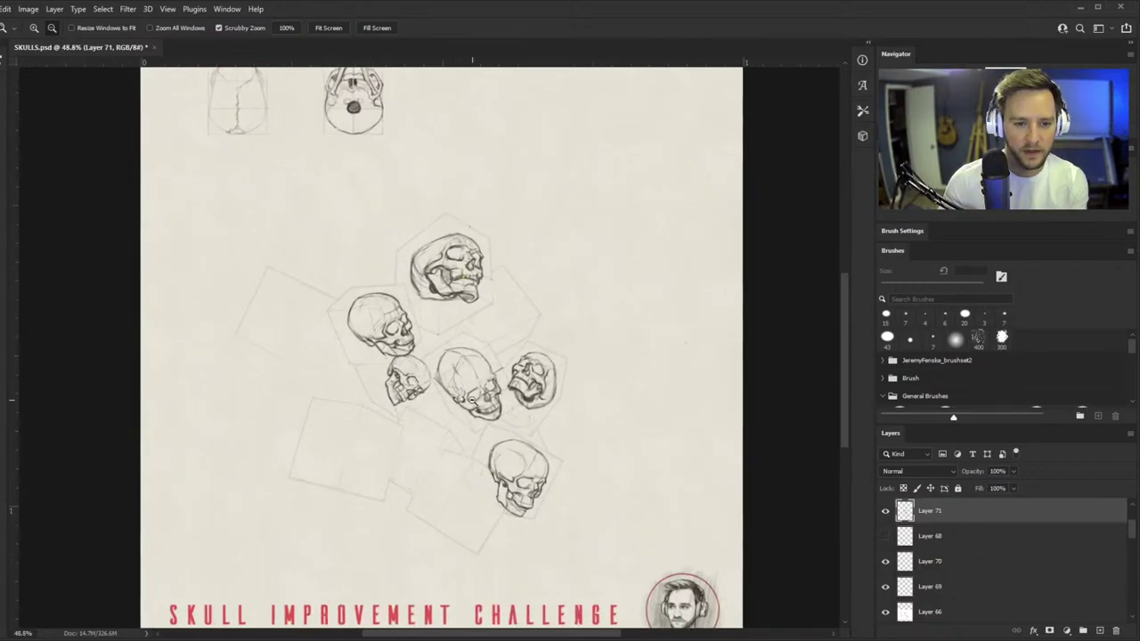
key("b")
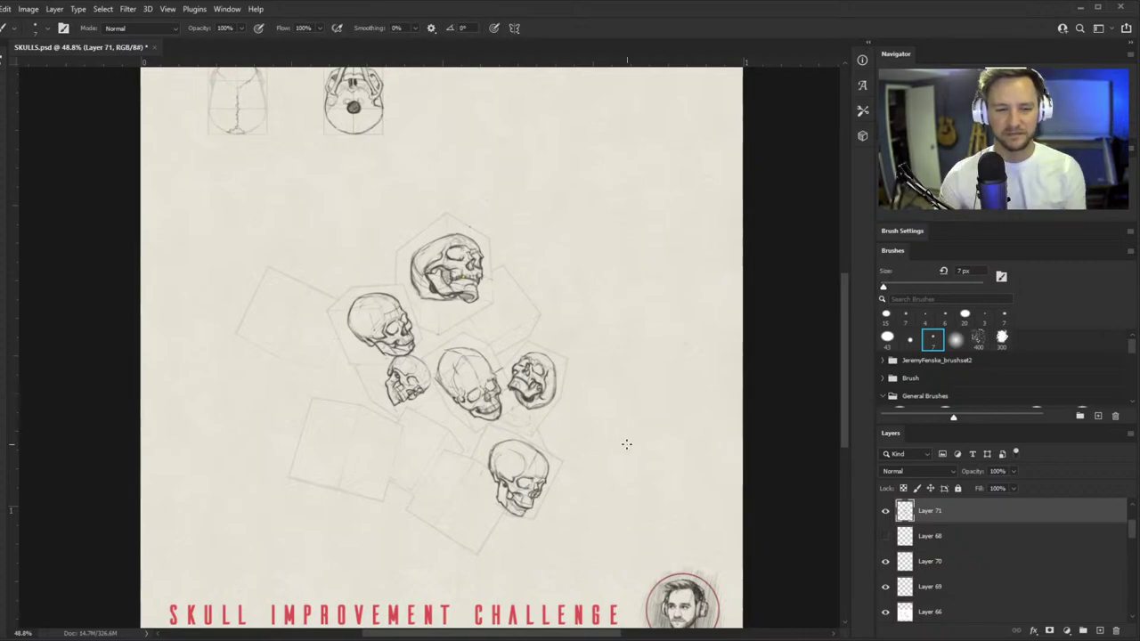
left_click(988, 543)
left_click(1099, 631)
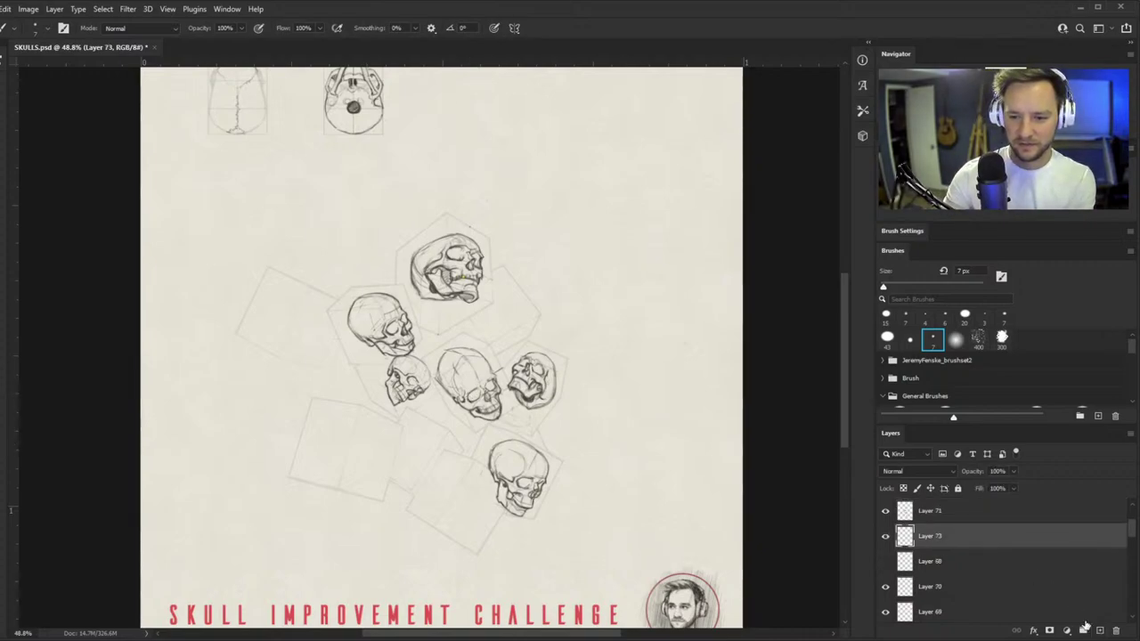
scroll(334, 343, "up", 5)
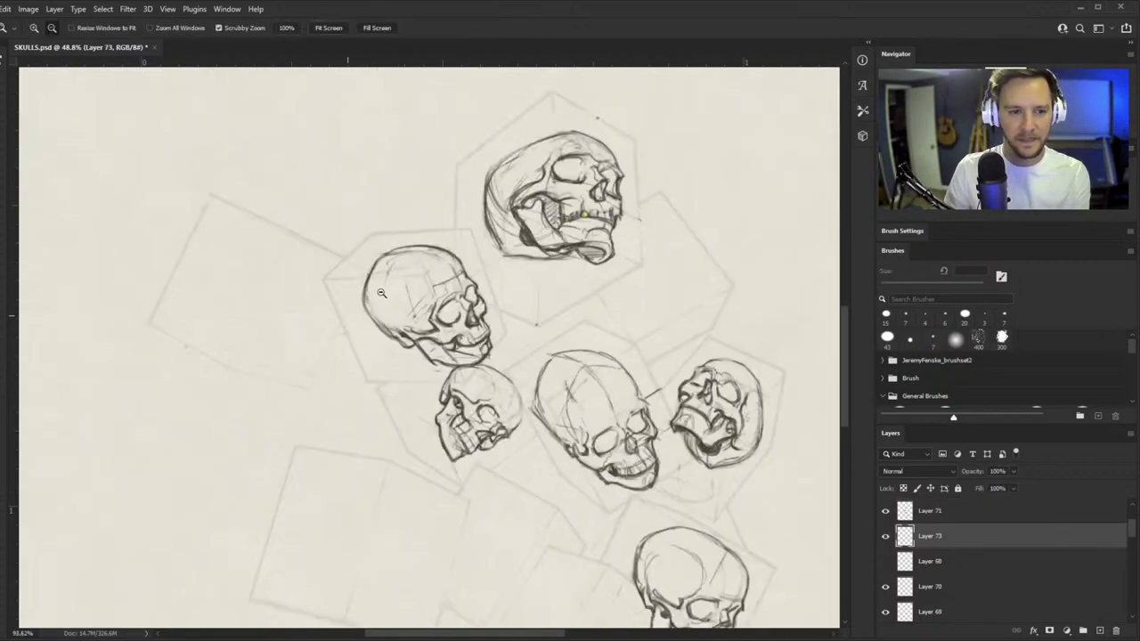
mouse_move(295, 228)
left_mouse_down()
mouse_move(186, 232)
mouse_move(182, 291)
mouse_move(296, 322)
left_mouse_up()
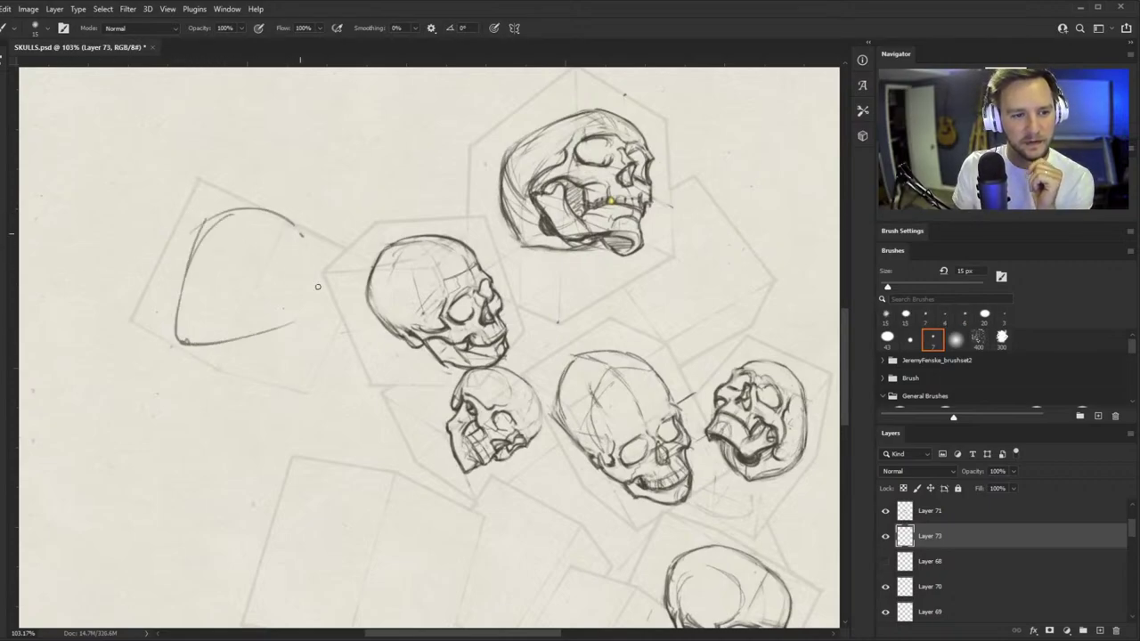
left_click_drag(302, 236, 291, 323)
mouse_move(307, 255)
left_mouse_down()
mouse_move(311, 309)
mouse_move(258, 339)
left_mouse_up()
- Block in the brow arc, nose opening, cheek line and near temple plane inside the new head outline
key("ctrl+space")
left_click_drag(204, 308, 242, 271)
mouse_move(183, 221)
left_mouse_down()
mouse_move(257, 257)
mouse_move(190, 280)
left_mouse_up()
left_click_drag(170, 227, 160, 274)
mouse_move(155, 287)
left_mouse_down()
mouse_move(269, 312)
mouse_move(265, 248)
mouse_move(242, 308)
left_mouse_up()
left_click_drag(241, 307, 282, 311)
left_click_drag(280, 309, 267, 250)
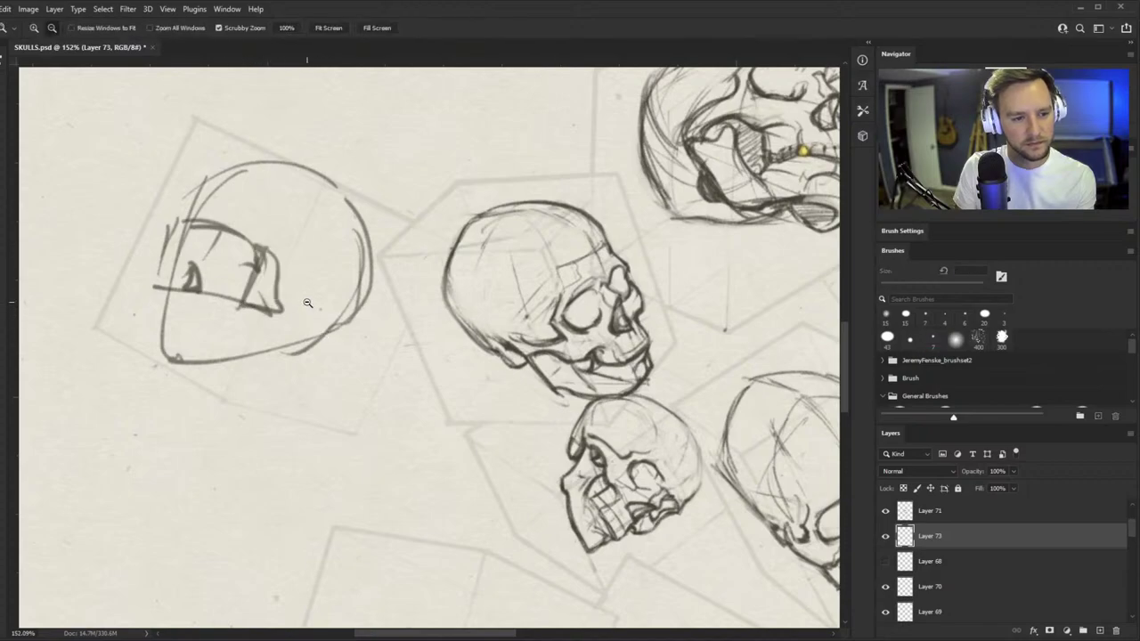
- Draw the new skull's lower jaw from chin to near jaw angle, plus the mouth line and the cheekbone's underside
left_click_drag(321, 299, 277, 289)
left_click_drag(249, 336, 290, 331)
left_click_drag(230, 307, 272, 326)
mouse_move(229, 306)
left_mouse_down()
mouse_move(285, 326)
mouse_move(259, 323)
mouse_move(354, 287)
mouse_move(273, 324)
left_mouse_up()
mouse_move(488, 319)
left_mouse_down()
mouse_move(503, 254)
mouse_move(454, 245)
left_mouse_up()
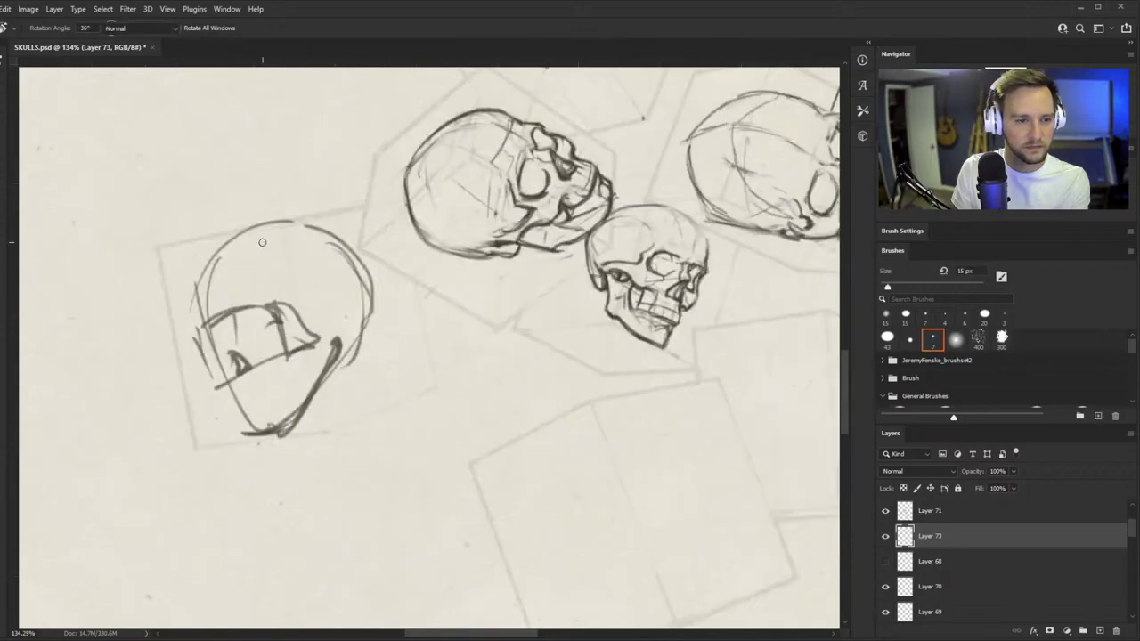
left_click_drag(217, 425, 271, 420)
mouse_move(206, 330)
left_mouse_down()
mouse_move(257, 362)
mouse_move(252, 383)
mouse_move(326, 384)
mouse_move(337, 331)
left_mouse_up()
mouse_move(372, 292)
left_mouse_down()
mouse_move(406, 270)
mouse_move(339, 353)
left_mouse_up()
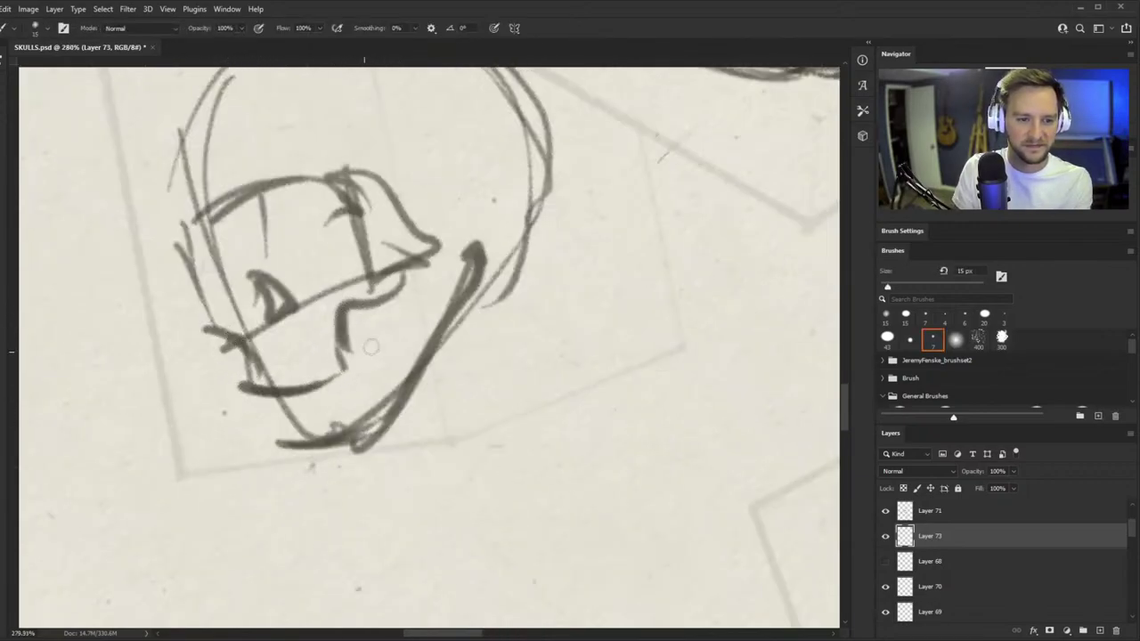
- Draw the near eye socket's lower rim, the far cheek contour, the chin shape and the near side of the jaw
mouse_move(270, 248)
left_mouse_down()
mouse_move(318, 264)
mouse_move(346, 254)
mouse_move(303, 187)
left_mouse_up()
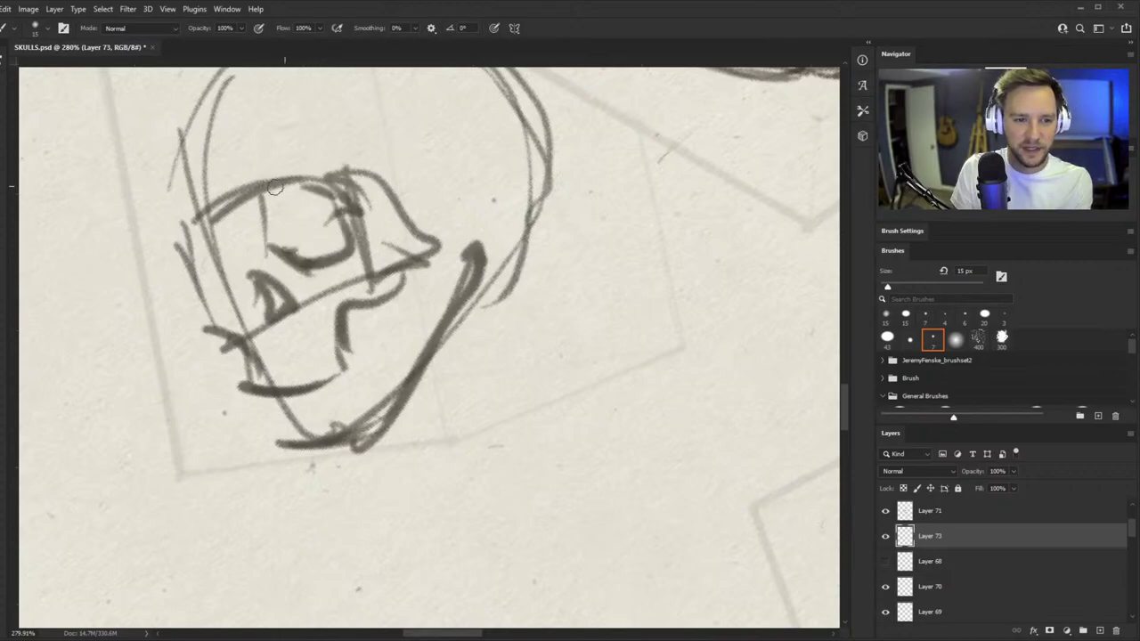
mouse_move(255, 254)
left_mouse_down()
mouse_move(203, 282)
mouse_move(184, 247)
mouse_move(210, 273)
mouse_move(221, 310)
mouse_move(204, 262)
mouse_move(211, 327)
mouse_move(169, 244)
left_mouse_up()
mouse_move(316, 316)
left_mouse_down()
mouse_move(288, 375)
mouse_move(308, 356)
left_mouse_up()
mouse_move(255, 322)
left_mouse_down()
mouse_move(260, 372)
mouse_move(301, 405)
mouse_move(374, 301)
mouse_move(355, 347)
mouse_move(339, 233)
mouse_move(398, 307)
mouse_move(392, 294)
mouse_move(401, 369)
left_mouse_up()
left_click_drag(432, 278, 410, 374)
left_click_drag(418, 335, 354, 381)
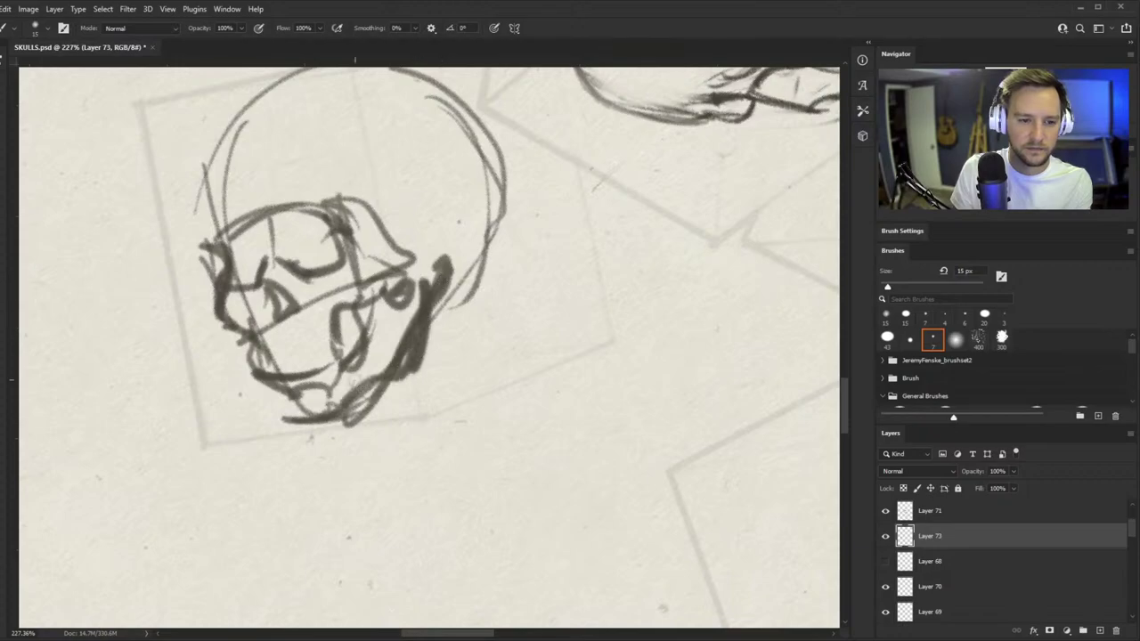
- Draw the skull base behind the jaw, firm up the cheekbone and strengthen the forehead's front contour
left_click_drag(435, 290, 481, 262)
scroll(369, 343, "down", 6)
scroll(365, 304, "up", 6)
mouse_move(344, 269)
left_mouse_down()
mouse_move(406, 326)
mouse_move(424, 309)
left_mouse_up()
mouse_move(200, 306)
left_mouse_down()
mouse_move(200, 240)
mouse_move(264, 168)
left_mouse_up()
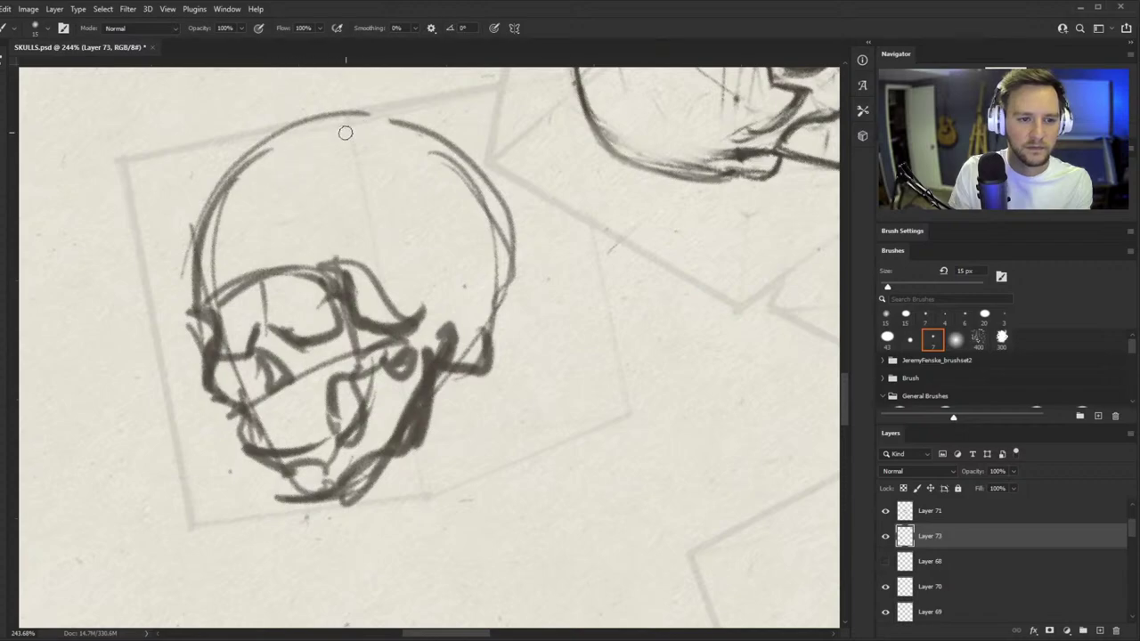
- Strengthen the cranium's top and rear with angular strokes, add the curved temple line and define the far eye socket
mouse_move(295, 126)
left_mouse_down()
mouse_move(382, 133)
mouse_move(494, 227)
left_mouse_up()
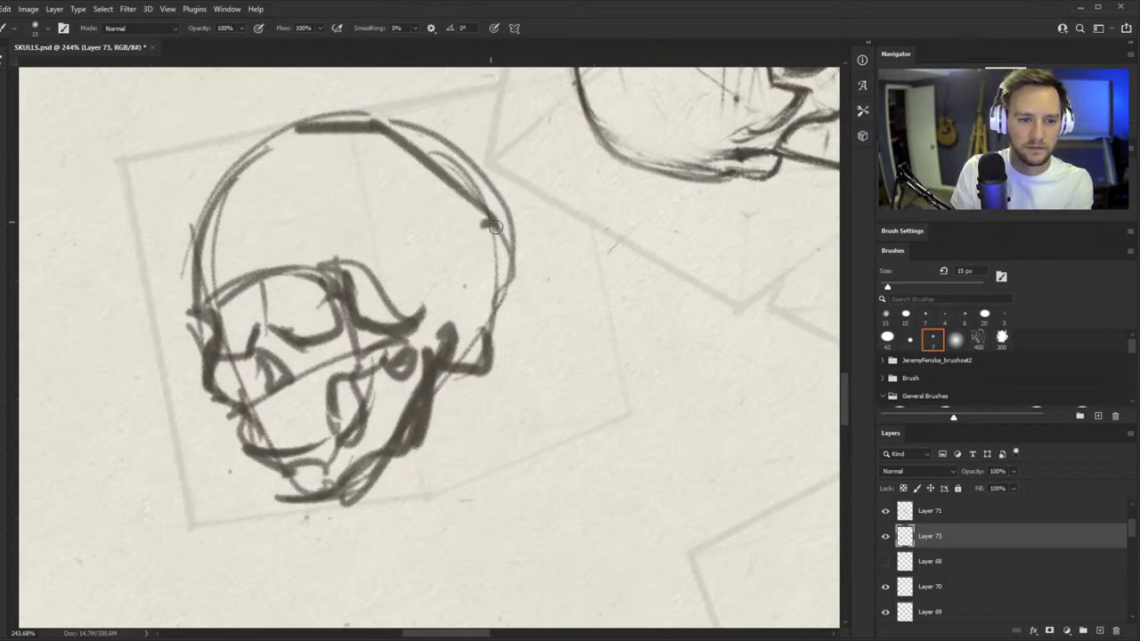
mouse_move(497, 304)
left_mouse_down()
mouse_move(513, 276)
mouse_move(461, 183)
left_mouse_up()
mouse_move(278, 129)
left_mouse_down()
mouse_move(185, 235)
mouse_move(176, 266)
left_mouse_up()
mouse_move(175, 265)
left_mouse_down()
mouse_move(297, 128)
mouse_move(374, 249)
mouse_move(364, 261)
left_mouse_up()
left_click_drag(362, 269, 376, 331)
mouse_move(215, 298)
left_mouse_down()
mouse_move(252, 330)
mouse_move(235, 365)
mouse_move(248, 408)
left_mouse_up()
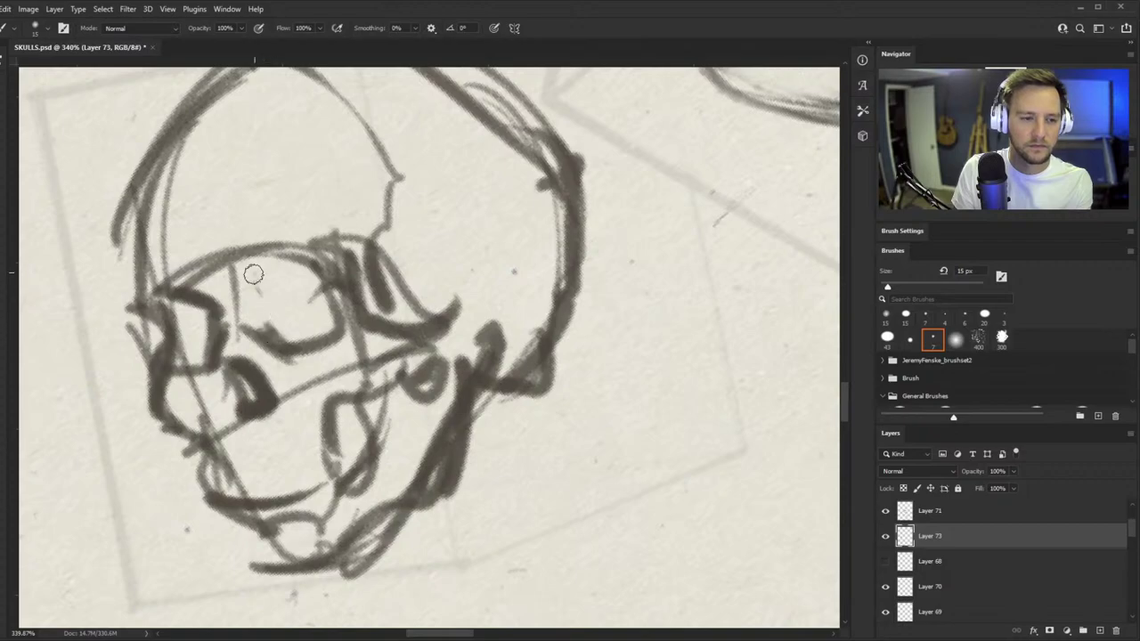
- Close the near eye socket's outline and erase part of the heavy brow line above it
left_click_drag(253, 270, 267, 298)
mouse_move(303, 260)
left_mouse_down()
mouse_move(235, 270)
mouse_move(315, 270)
left_mouse_up()
key("e")
mouse_move(227, 256)
left_mouse_down()
mouse_move(194, 264)
mouse_move(262, 247)
left_mouse_up()
- Clean up the upper jaw and draw the row of individual teeth above the mouth line
left_click_drag(322, 308, 171, 419)
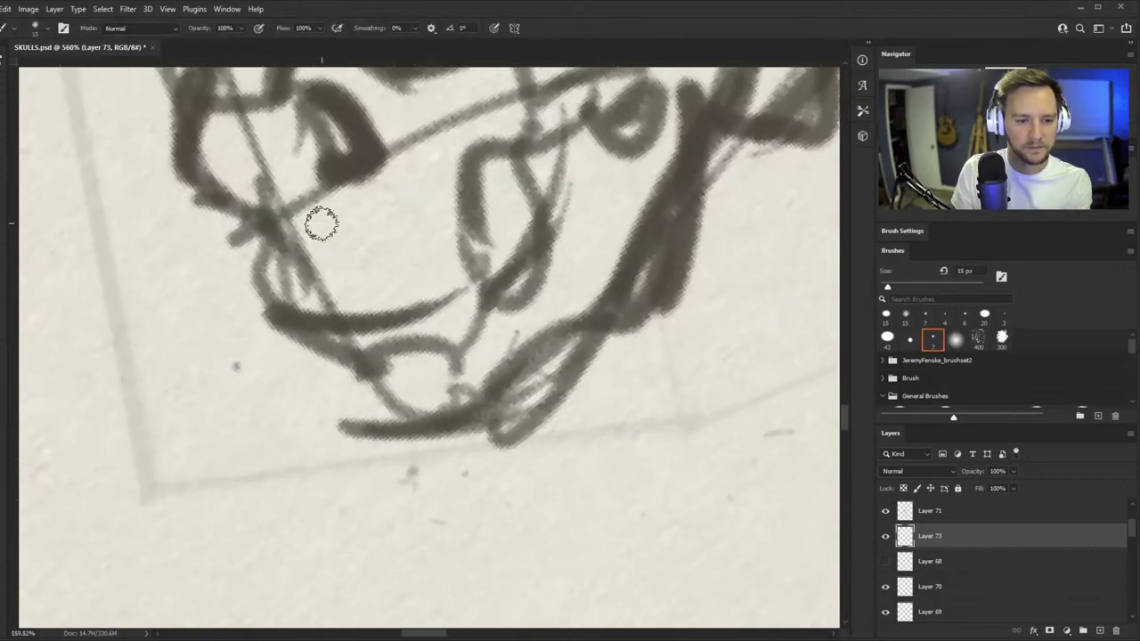
mouse_move(322, 224)
left_mouse_down()
mouse_move(341, 290)
mouse_move(481, 234)
mouse_move(488, 272)
left_mouse_up()
left_click_drag(325, 258, 256, 275)
mouse_move(401, 280)
left_mouse_down()
mouse_move(387, 295)
mouse_move(299, 295)
mouse_move(452, 276)
left_mouse_up()
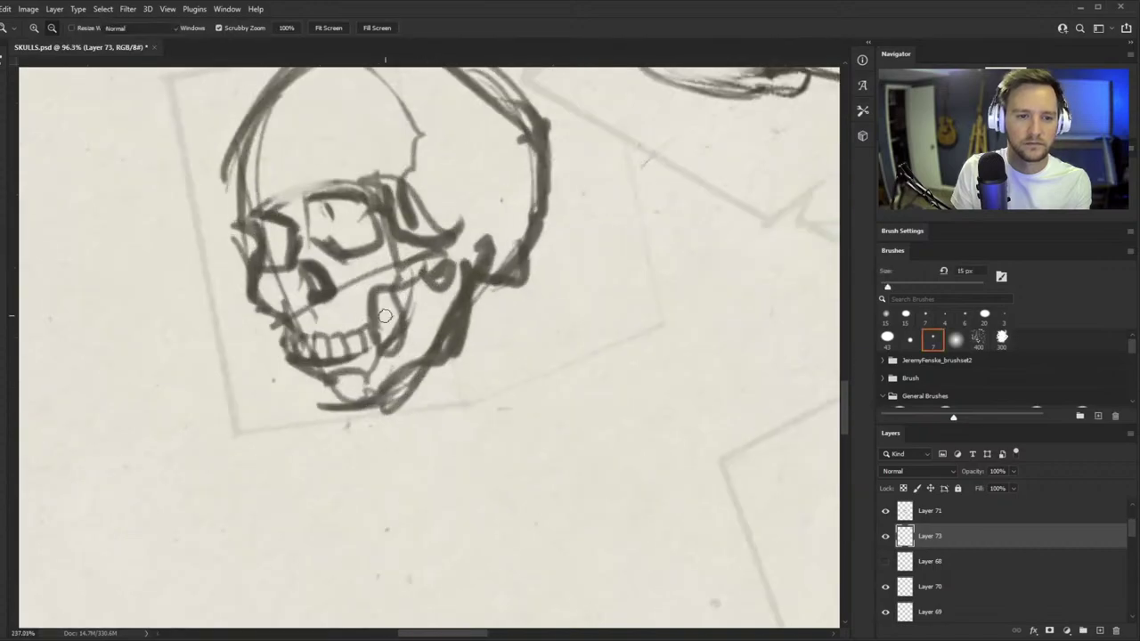
- Darken the cheekbone's lower edge from the near back teeth up to the ear area
mouse_move(378, 316)
left_mouse_down()
mouse_move(442, 259)
mouse_move(412, 287)
mouse_move(472, 252)
mouse_move(447, 256)
mouse_move(479, 232)
left_mouse_up()
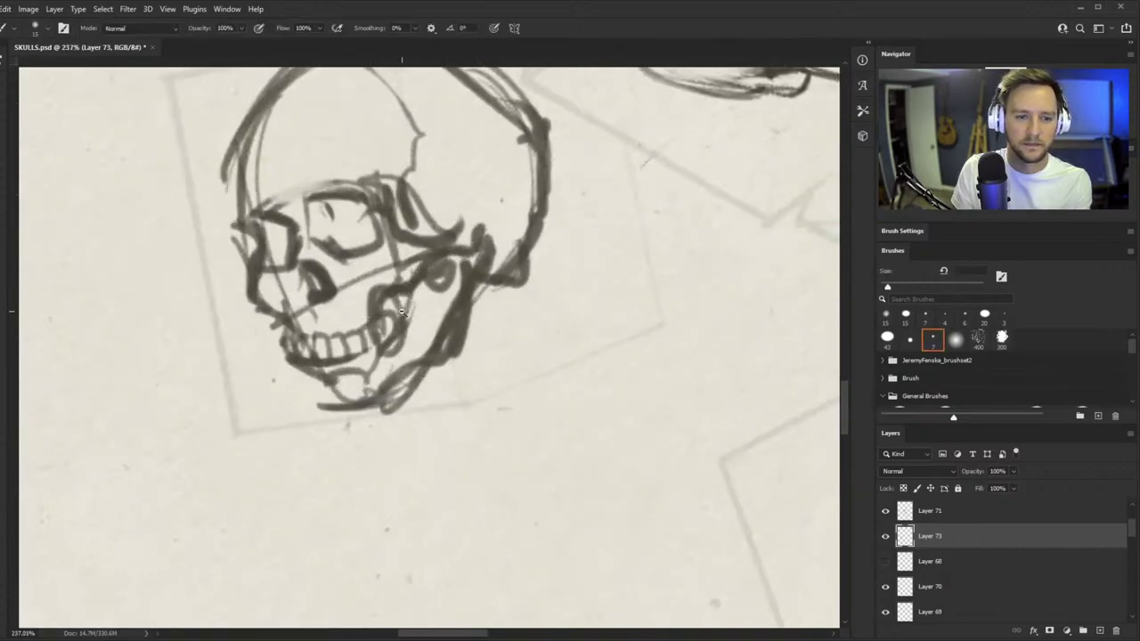
left_click_drag(403, 312, 337, 312)
key("r")
left_click_drag(505, 297, 518, 341)
left_click_drag(440, 297, 471, 297)
key("e")
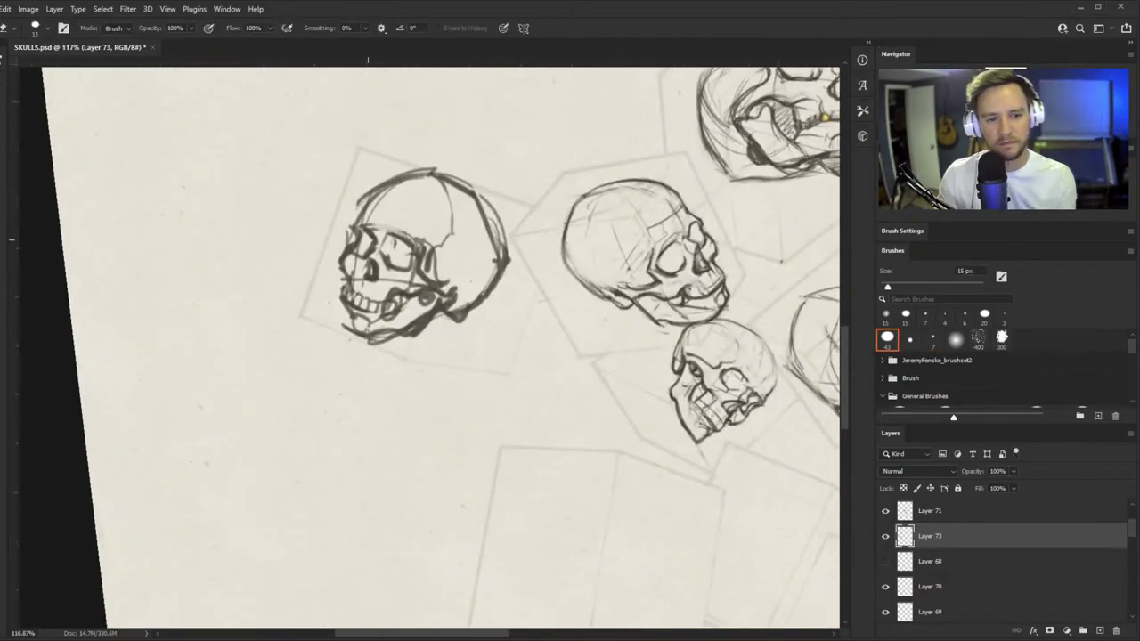
- Reinforce the new skull's facial contour around the far eye socket, nose and cranium edge
key("b")
mouse_move(351, 250)
left_mouse_down()
mouse_move(345, 277)
mouse_move(418, 245)
mouse_move(351, 216)
mouse_move(370, 284)
left_mouse_up()
mouse_move(347, 242)
left_mouse_down()
mouse_move(354, 288)
mouse_move(366, 267)
mouse_move(339, 204)
mouse_move(300, 276)
mouse_move(330, 392)
left_mouse_up()
key("b")
key("z")
scroll(353, 289, "down", 7)
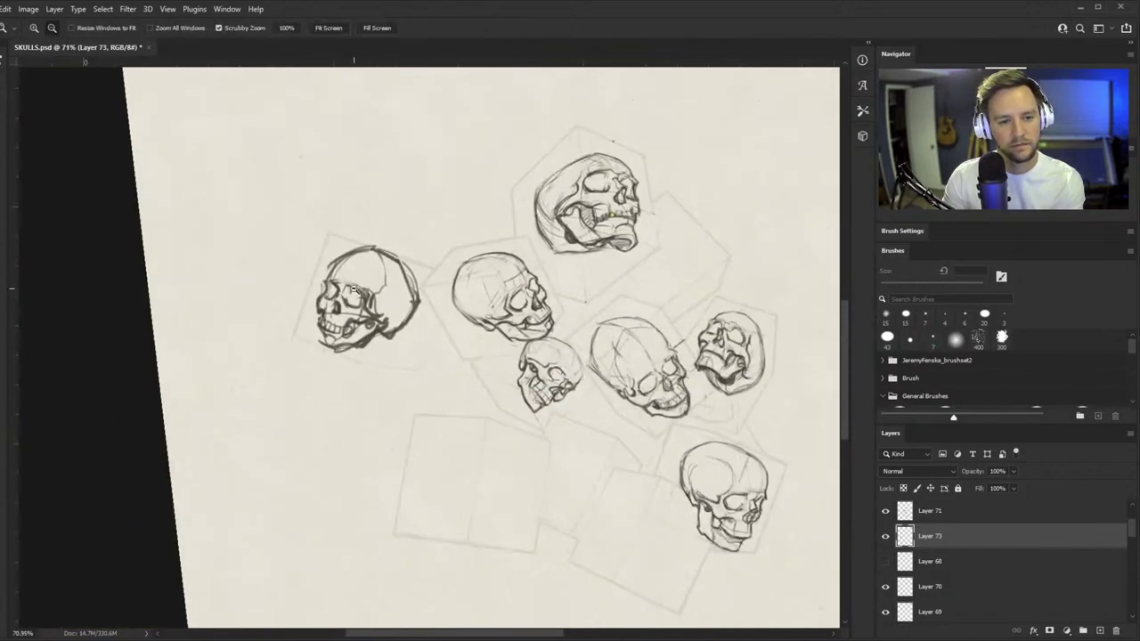
scroll(354, 290, "up", 4)
key("b")
left_click_drag(272, 269, 363, 189)
- Compare the new skull with the others on the page, from full-page view down to a close-up
key("z")
left_click_drag(352, 356, 227, 407)
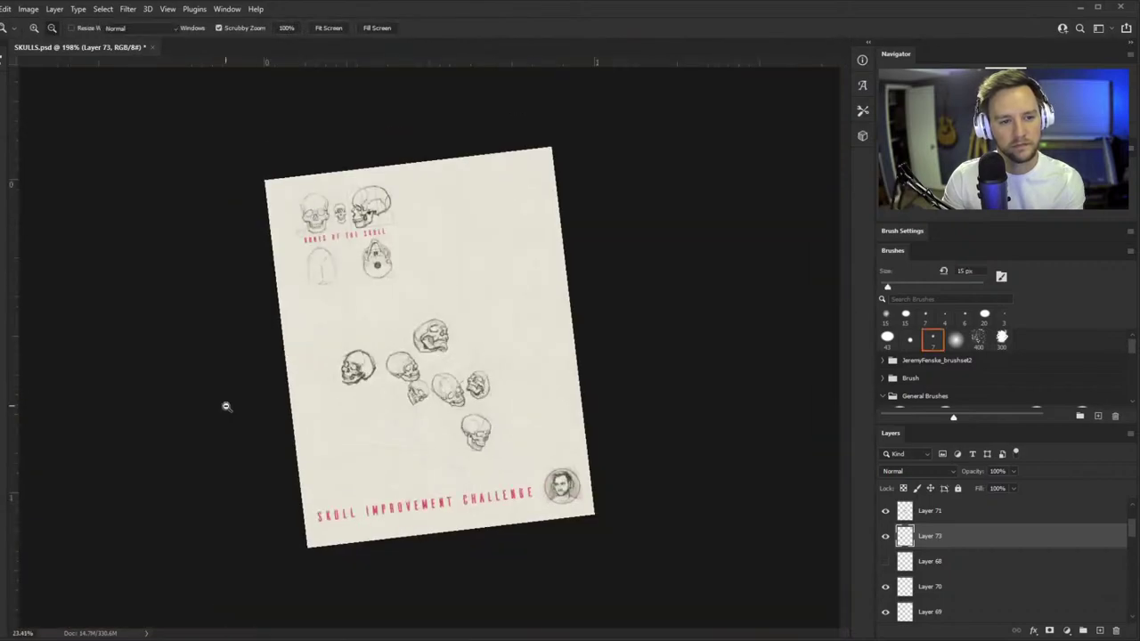
key("r")
left_click_drag(474, 343, 463, 319)
key("z")
key("r")
mouse_move(437, 422)
left_mouse_down()
mouse_move(570, 392)
mouse_move(512, 473)
left_mouse_up()
key("b")
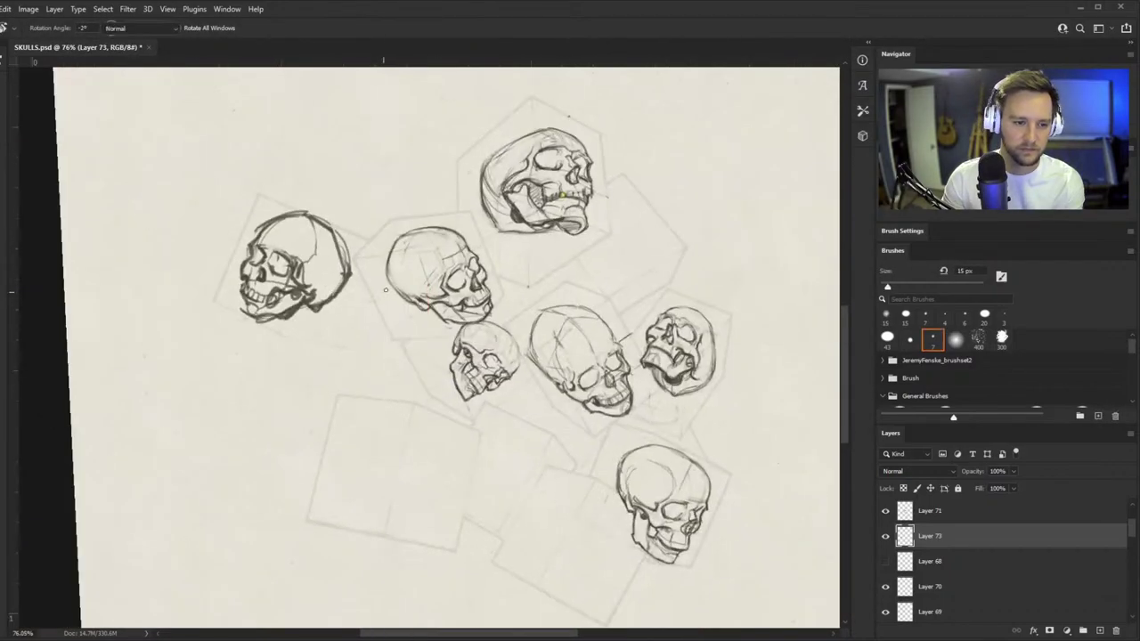
key("z")
left_click_drag(374, 435, 385, 437)
scroll(207, 286, "up", 2)
key("b")
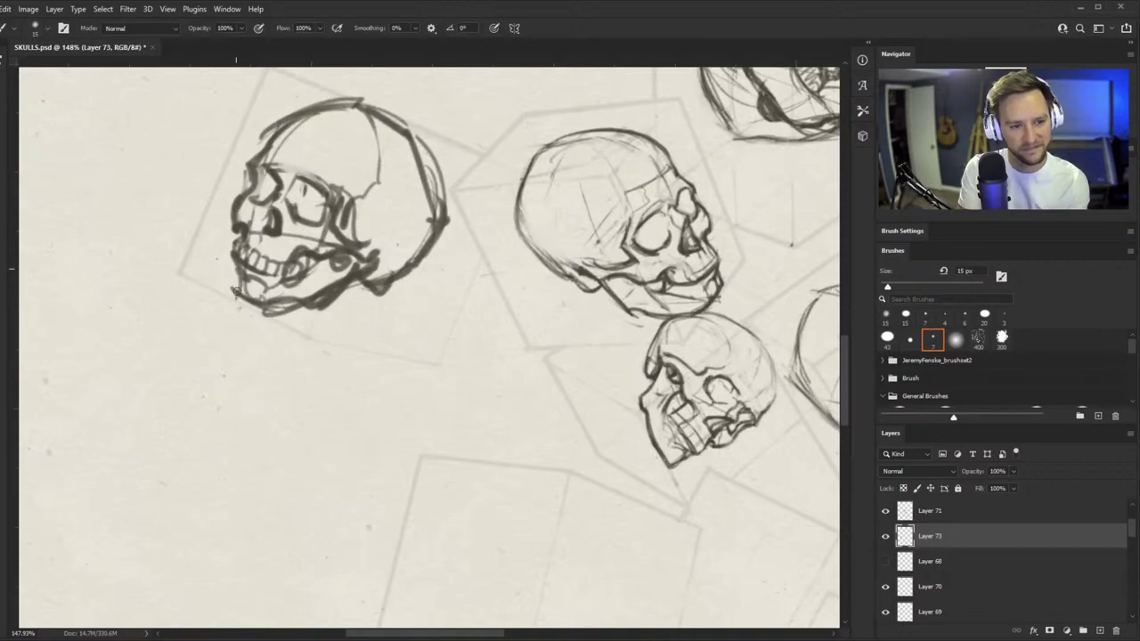
mouse_move(271, 314)
left_mouse_down()
mouse_move(346, 292)
mouse_move(273, 353)
left_mouse_up()
key("z")
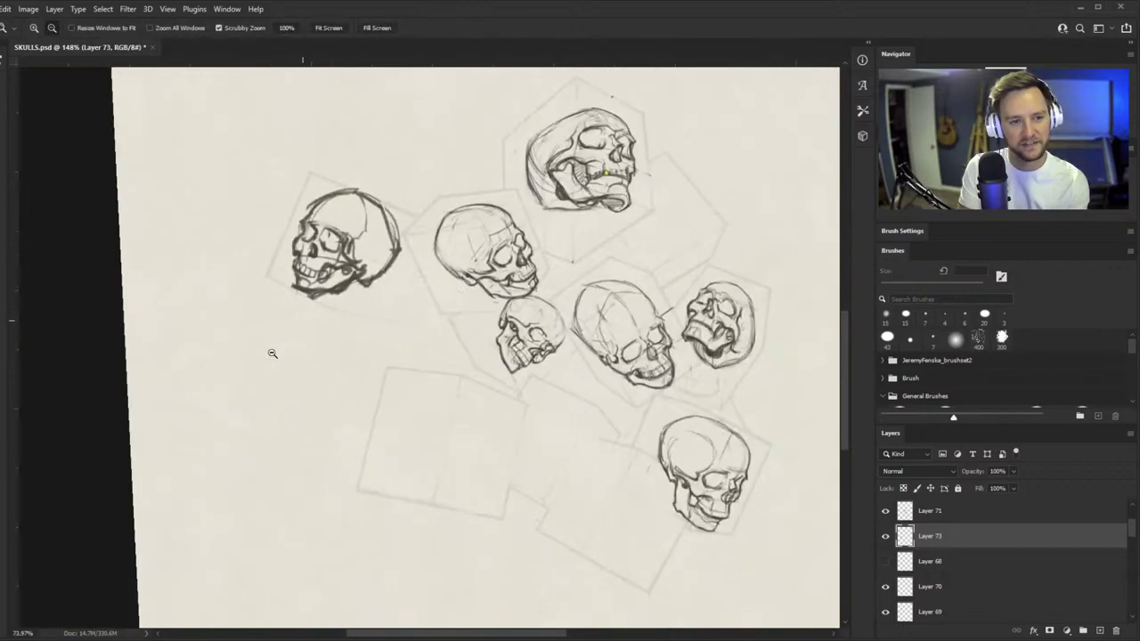
- Draw a straight guide line from the upper to the lower edge of the front face of the empty lower-left box
key("z")
left_click_drag(451, 502, 492, 486)
key("b")
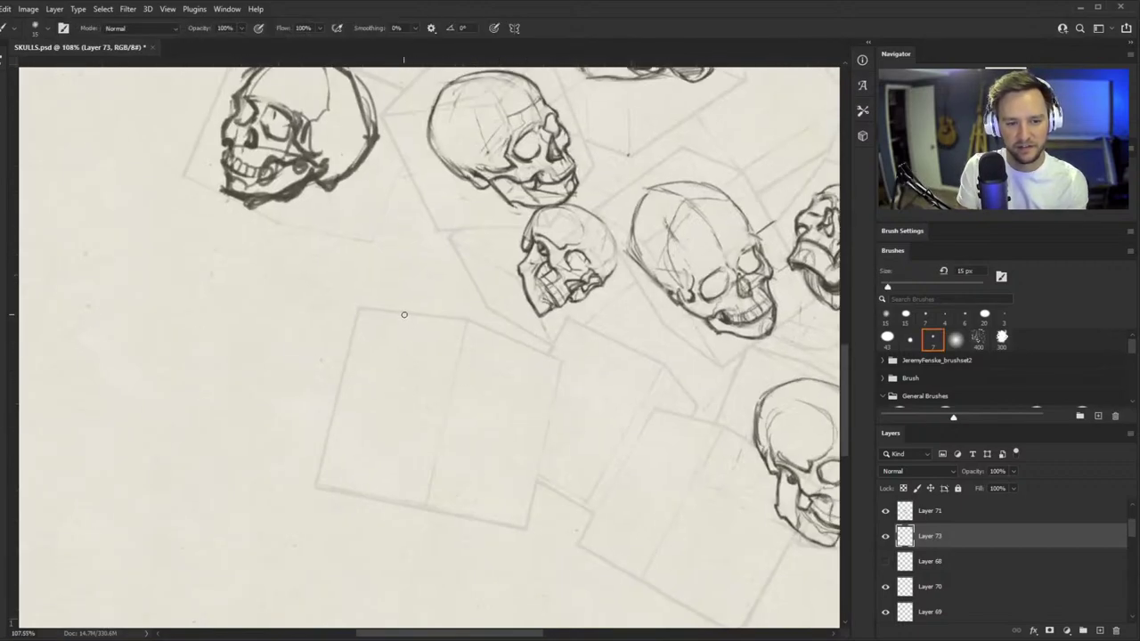
left_click(371, 500, "shift")
scroll(424, 436, "up", 3)
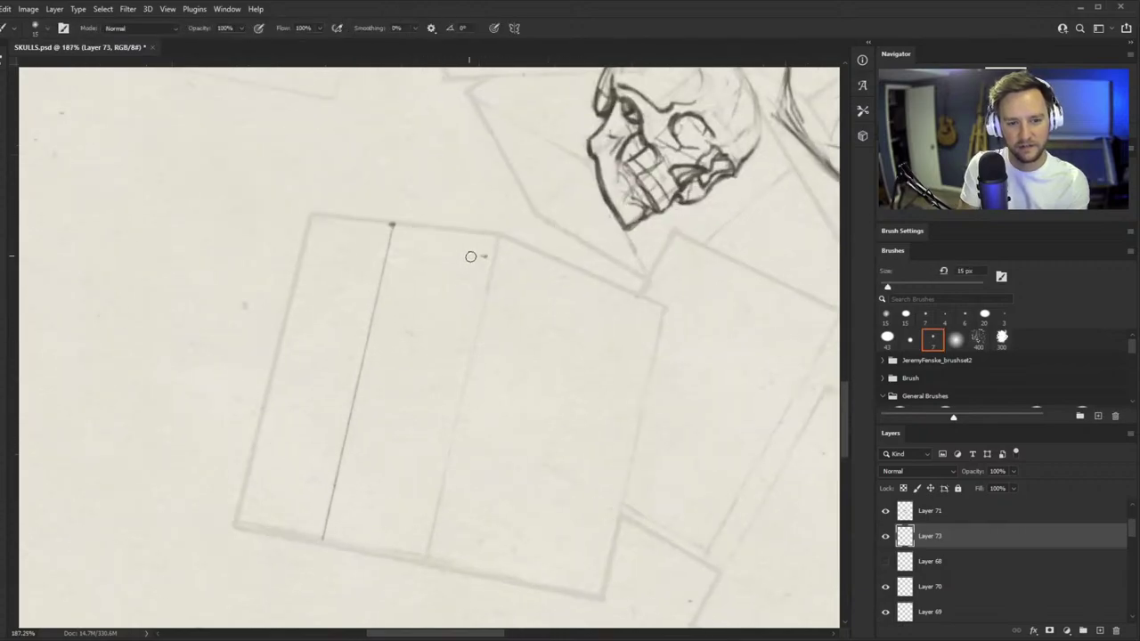
- Sketch a rounded, egg-shaped head outline inside the lower-left box, with a curved face line beside the guide
mouse_move(470, 257)
left_mouse_down()
mouse_move(376, 275)
mouse_move(313, 351)
mouse_move(285, 443)
left_mouse_up()
mouse_move(301, 485)
left_mouse_down()
mouse_move(468, 515)
mouse_move(573, 410)
left_mouse_up()
left_click_drag(376, 552, 581, 367)
left_click_drag(502, 263, 546, 435)
mouse_move(533, 488)
left_mouse_down()
mouse_move(504, 282)
mouse_move(307, 348)
left_mouse_up()
left_click_drag(372, 272, 314, 465)
left_click_drag(346, 542, 318, 319)
left_click_drag(347, 279, 320, 503)
- Erase the outline's bulging front edge and redraw it as a flatter face contour closer to the guide line
key("e")
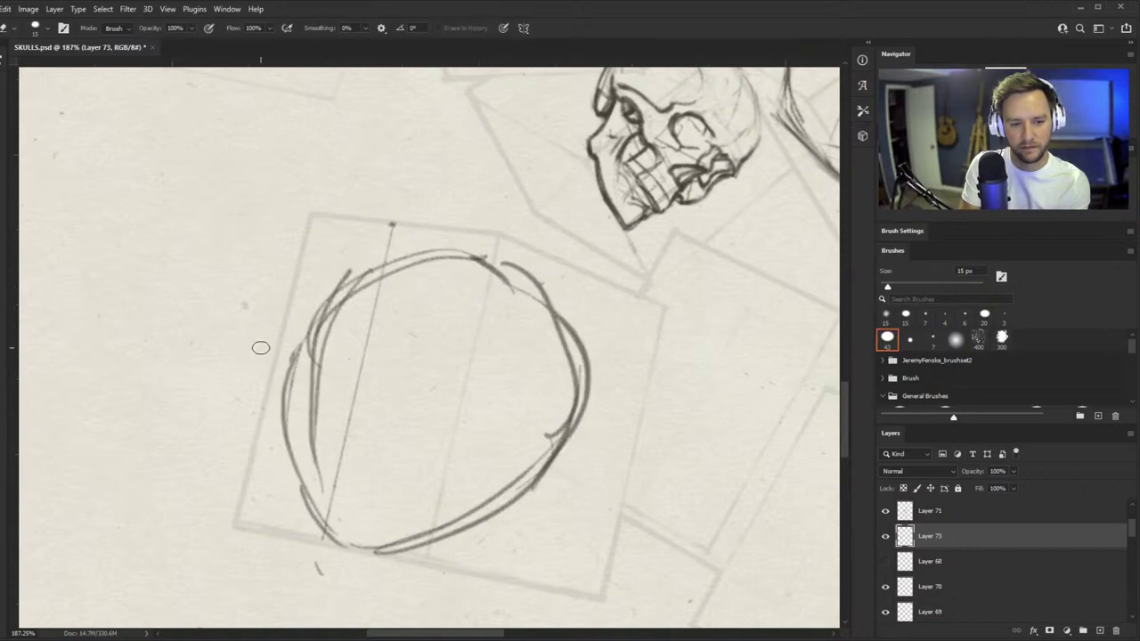
mouse_move(295, 351)
left_mouse_down()
mouse_move(282, 451)
mouse_move(290, 366)
mouse_move(296, 486)
left_mouse_up()
key("b")
left_click_drag(312, 331, 316, 509)
mouse_move(300, 345)
left_mouse_down()
mouse_move(296, 460)
mouse_move(313, 510)
left_mouse_up()
key("z")
left_click_drag(404, 366, 389, 372)
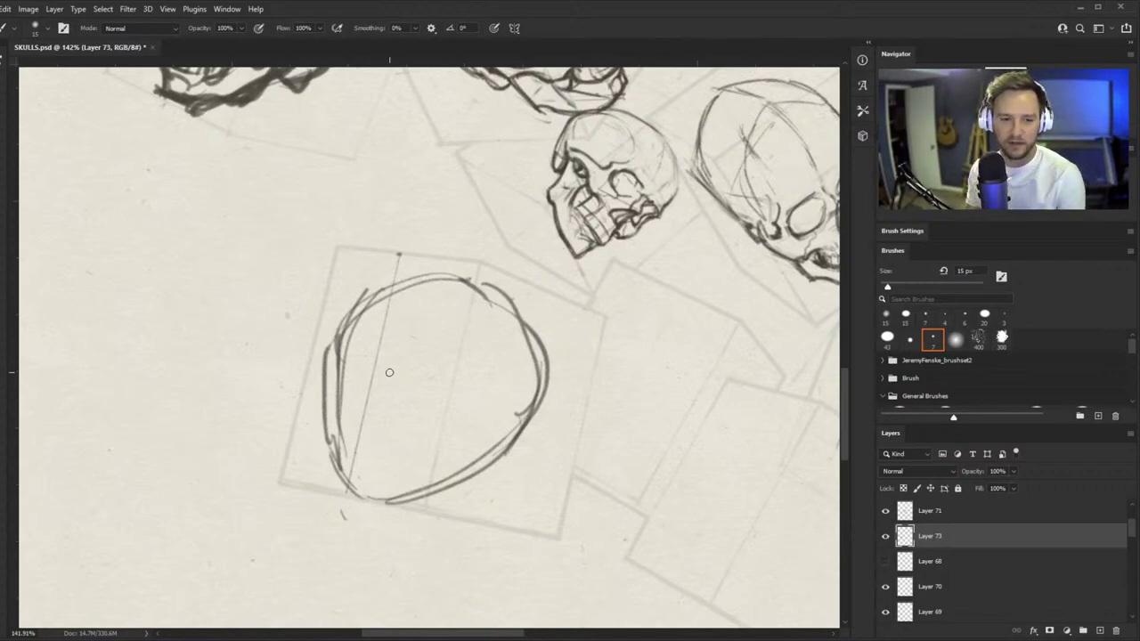
- Lighten the head outline's front edge and upper rear curve with a 70 px eraser
key("e")
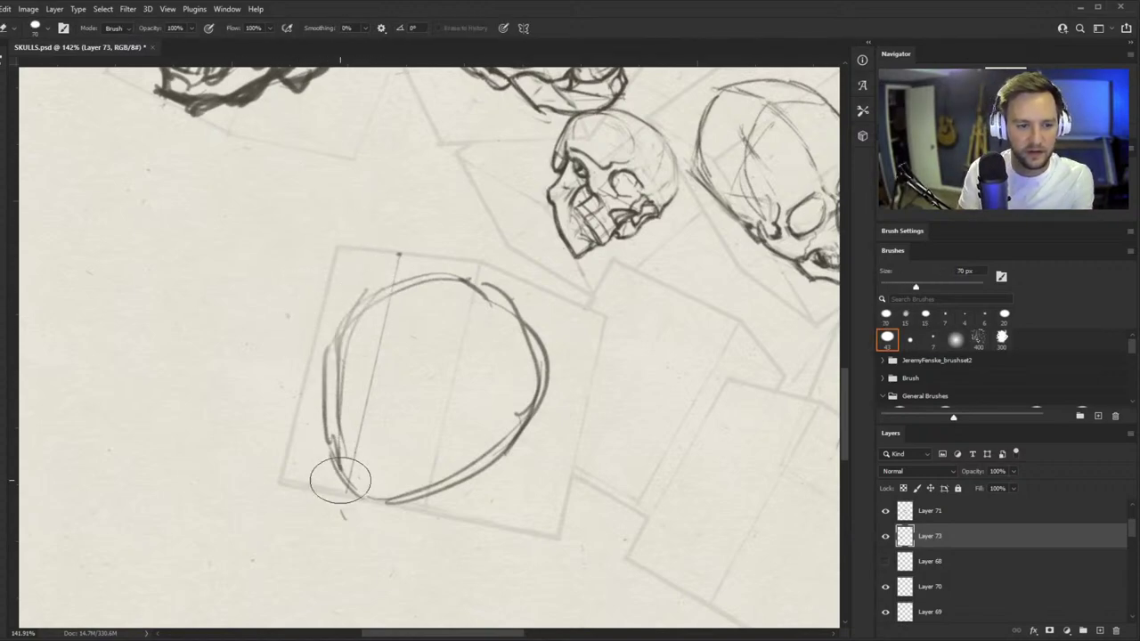
left_click_drag(378, 276, 336, 511)
left_click_drag(306, 348, 310, 453)
key("b")
key("z")
left_click_drag(466, 324, 392, 343)
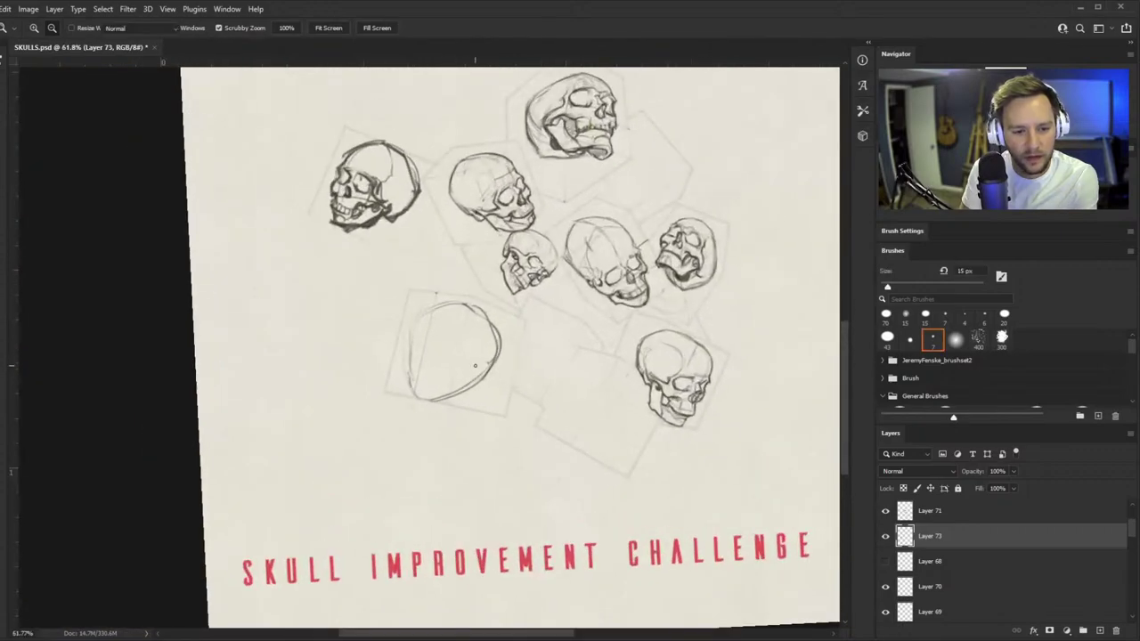
scroll(475, 365, "up", 1)
key("e")
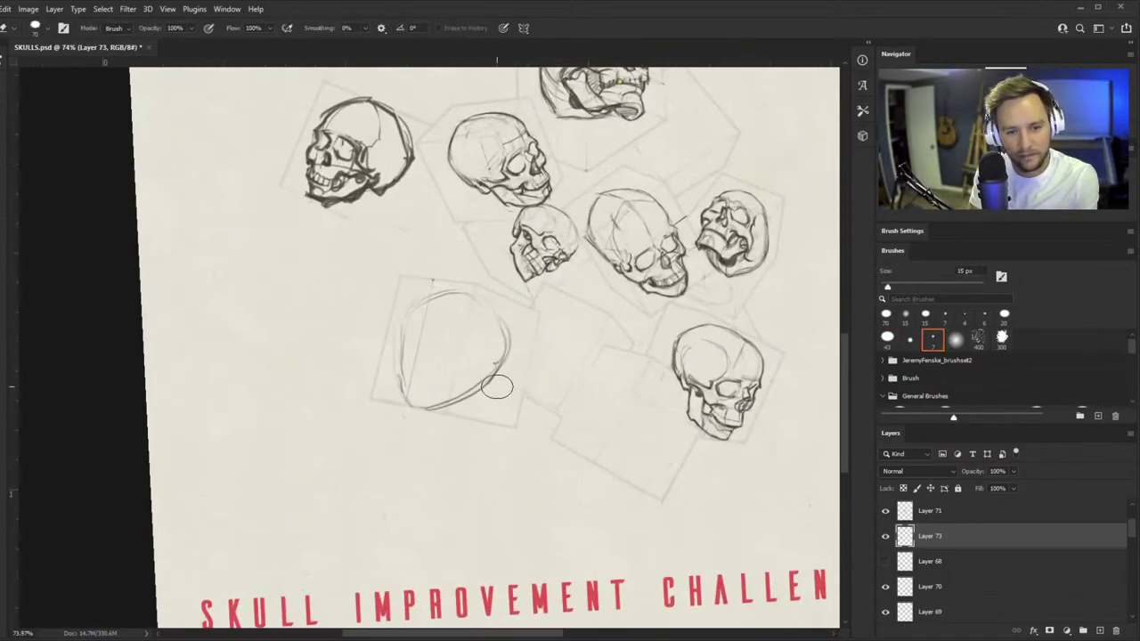
key("z")
scroll(497, 386, "up", 2)
key("b")
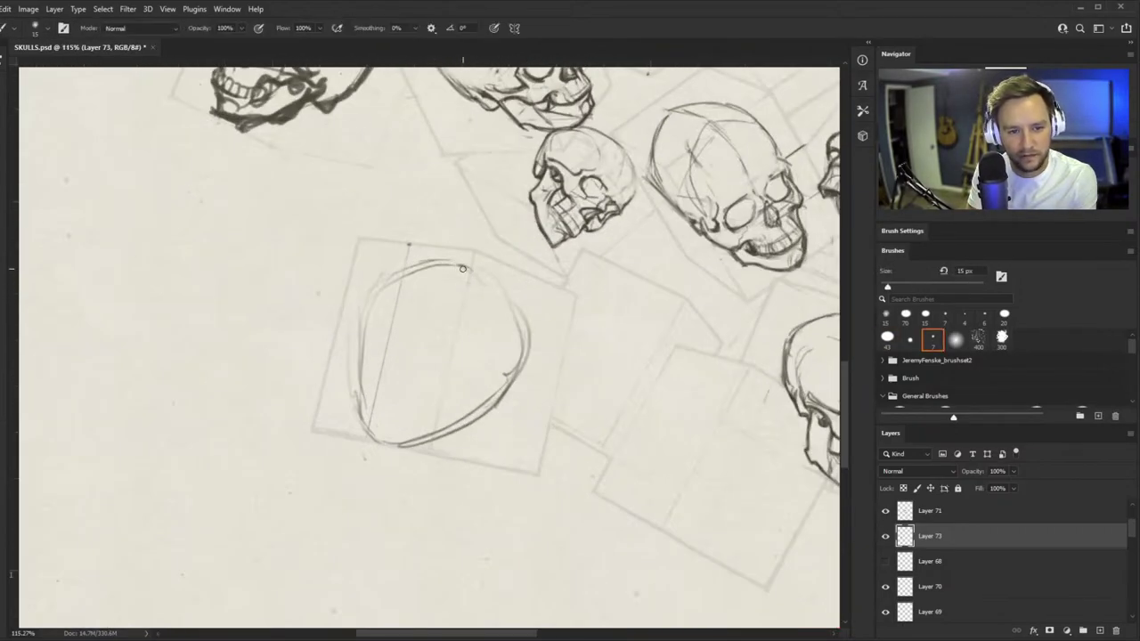
- Redraw the upper and lower rear curves of the head outline in the lower-left box with a 15 px brush
key("z")
scroll(472, 267, "up", 1)
key("b")
left_click_drag(506, 287, 497, 406)
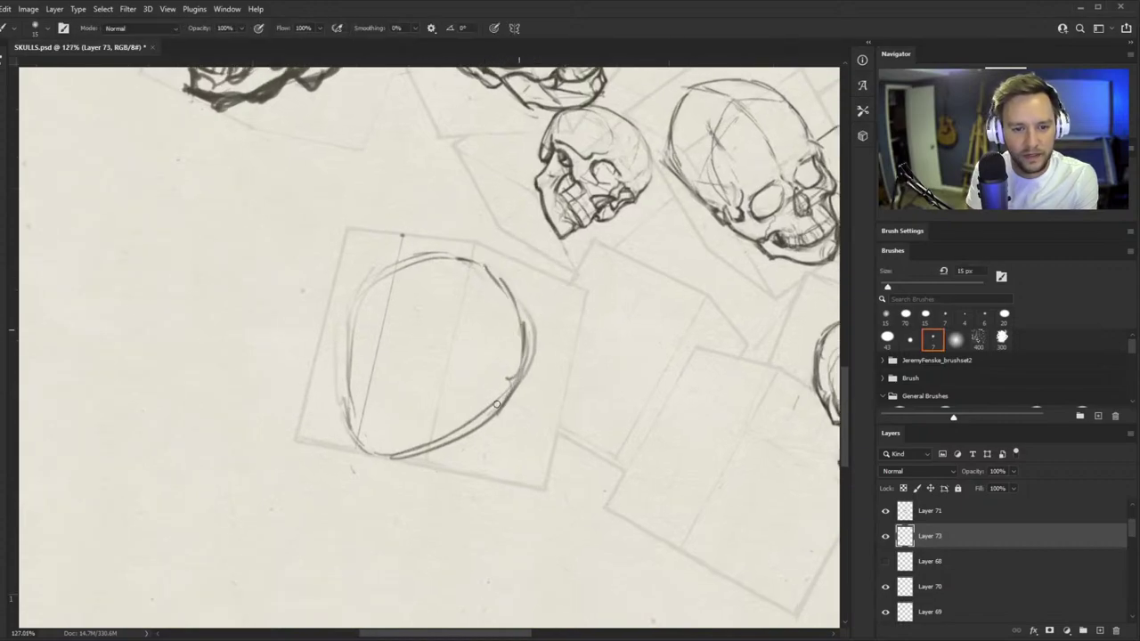
- Sketch a brow arc and a nose-base line across the face of the lower-left head
key("z")
scroll(452, 295, "up", 2)
key("b")
mouse_move(360, 292)
left_mouse_down()
mouse_move(418, 319)
mouse_move(450, 318)
mouse_move(405, 324)
left_mouse_up()
mouse_move(385, 400)
left_mouse_down()
mouse_move(332, 393)
mouse_move(450, 405)
left_mouse_up()
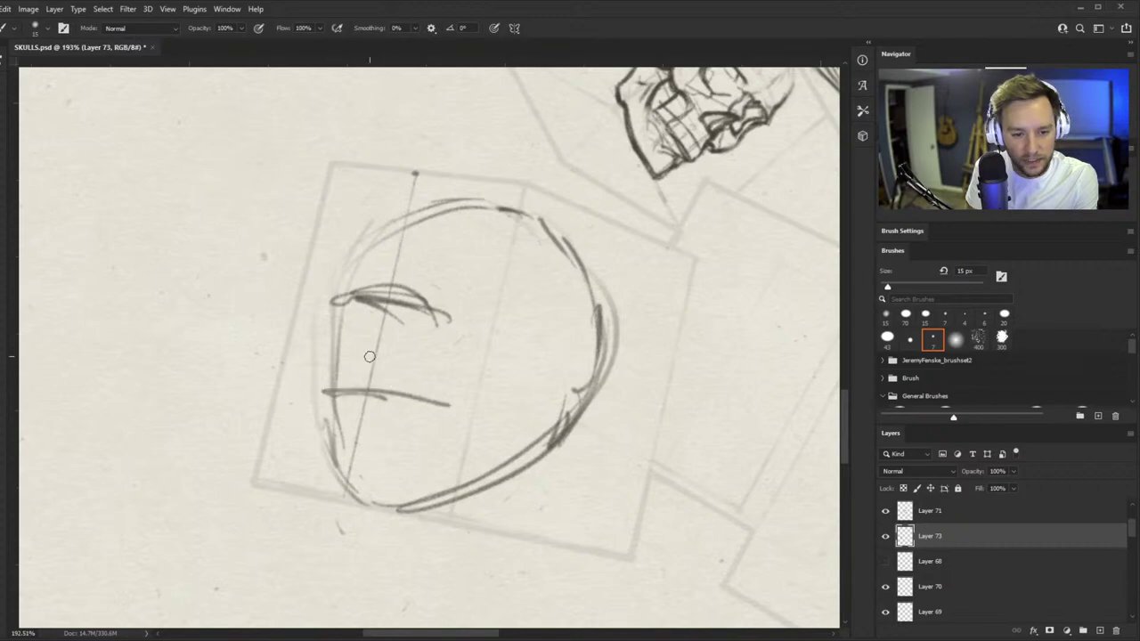
- Draw the front profile of the nose from the brow to the nose-base line and darken it
scroll(351, 347, "up", 3)
mouse_move(337, 289)
left_mouse_down()
mouse_move(312, 399)
mouse_move(320, 410)
left_mouse_up()
mouse_move(342, 320)
left_mouse_down()
mouse_move(303, 414)
mouse_move(339, 311)
mouse_move(298, 402)
left_mouse_up()
key("e")
key("b")
left_click_drag(313, 349, 299, 405)
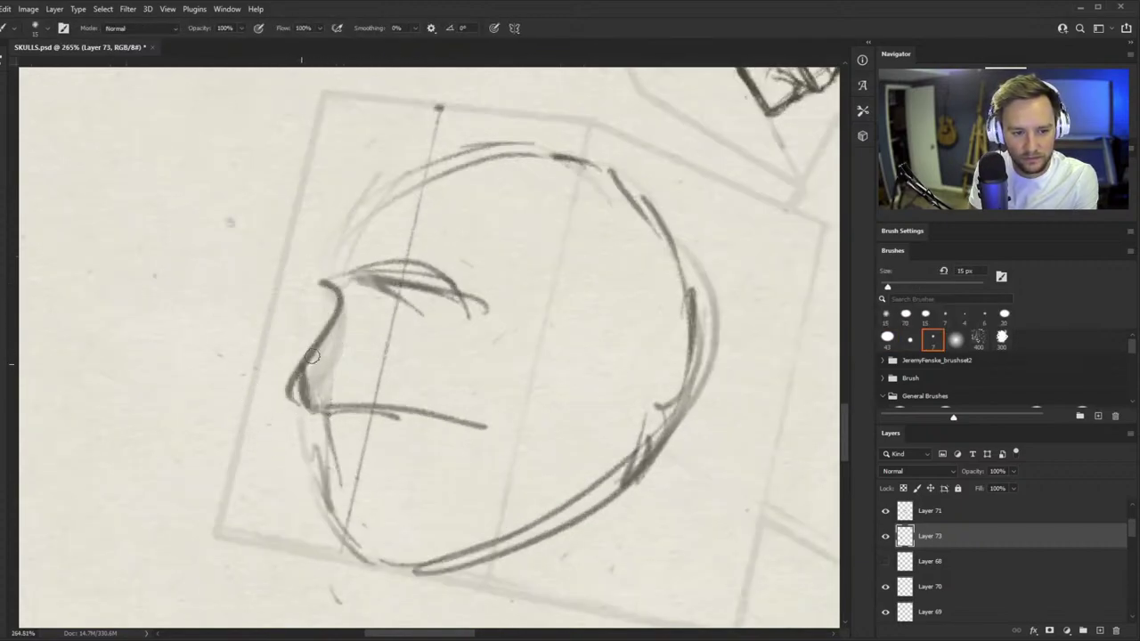
mouse_move(337, 289)
left_mouse_down()
mouse_move(329, 355)
mouse_move(303, 410)
left_mouse_up()
left_click_drag(337, 337, 299, 408)
- Sketch the near eye socket and cheekbone edge, and block in the nasal opening and inner brow
left_click_drag(524, 322, 486, 421)
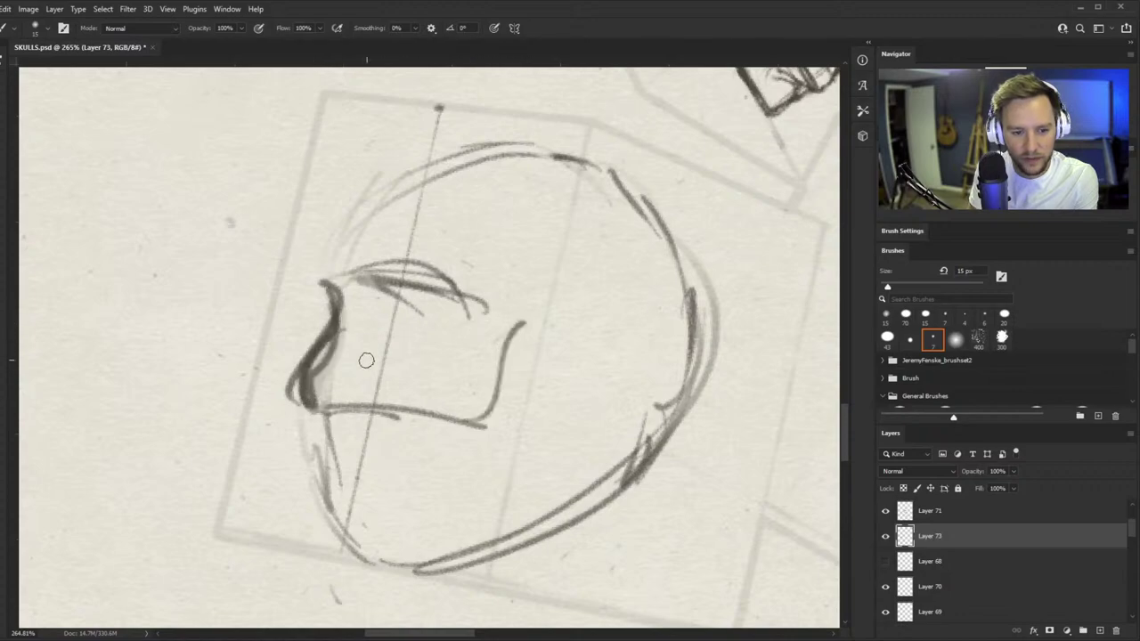
mouse_move(413, 332)
left_mouse_down()
mouse_move(419, 375)
mouse_move(475, 356)
mouse_move(467, 301)
left_mouse_up()
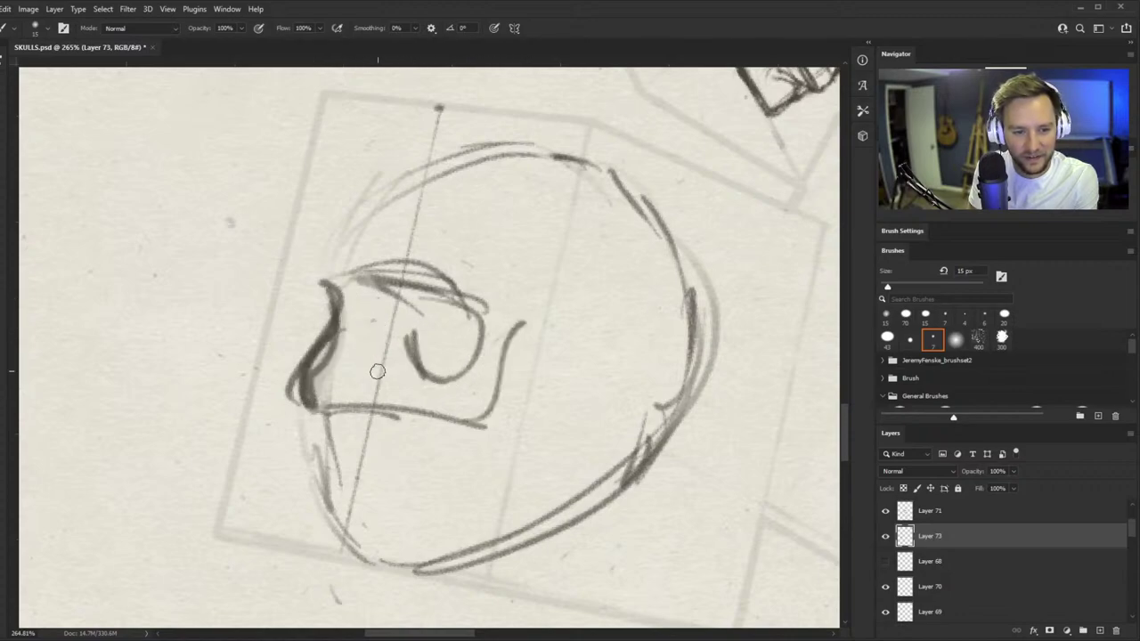
mouse_move(367, 349)
left_mouse_down()
mouse_move(385, 347)
mouse_move(385, 412)
mouse_move(397, 411)
mouse_move(369, 354)
mouse_move(392, 399)
mouse_move(381, 415)
mouse_move(356, 410)
mouse_move(353, 365)
mouse_move(320, 367)
left_mouse_up()
mouse_move(366, 280)
left_mouse_down()
mouse_move(383, 316)
mouse_move(314, 281)
left_mouse_up()
- Erase stray nose lines and draw the cheekbone arch with its jagged lower edge and rear eye-socket edge
key("e")
mouse_move(294, 334)
left_mouse_down()
mouse_move(272, 374)
mouse_move(315, 318)
mouse_move(334, 344)
mouse_move(301, 381)
mouse_move(304, 414)
mouse_move(344, 401)
mouse_move(495, 436)
mouse_move(583, 437)
mouse_move(624, 410)
left_mouse_up()
key("b")
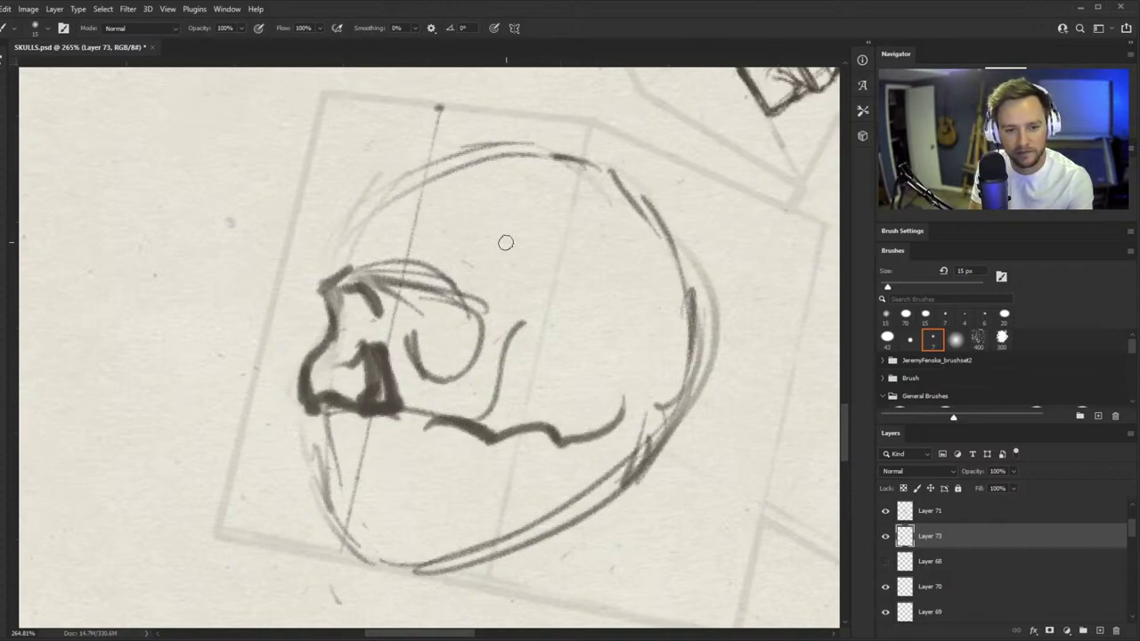
mouse_move(486, 291)
left_mouse_down()
mouse_move(509, 344)
mouse_move(504, 384)
left_mouse_up()
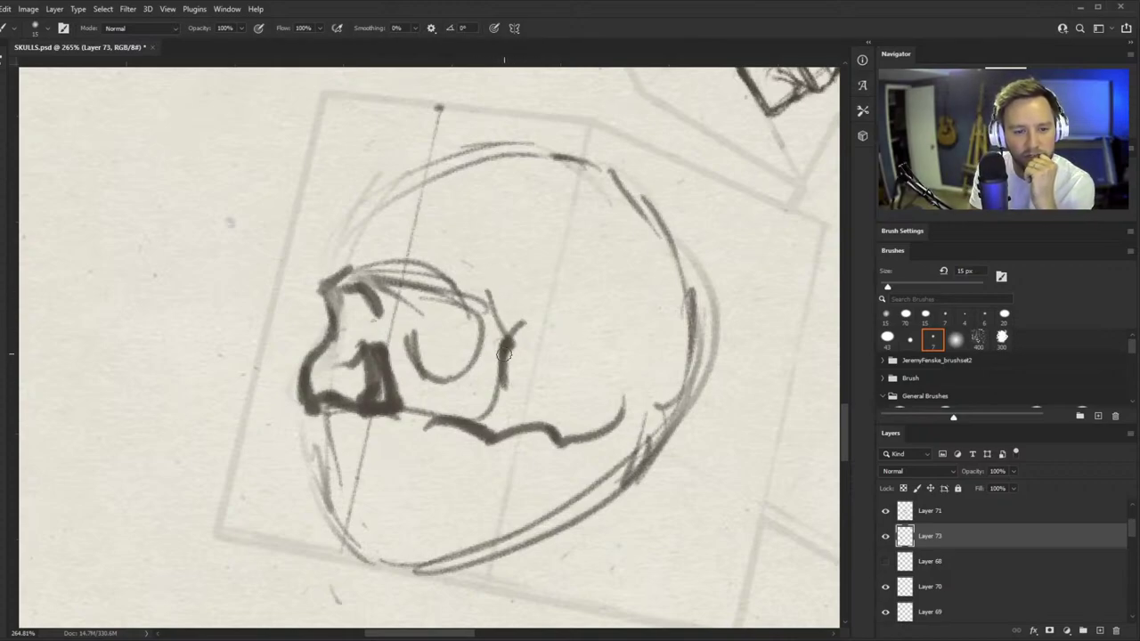
mouse_move(513, 338)
left_mouse_down()
mouse_move(500, 378)
mouse_move(579, 410)
left_mouse_up()
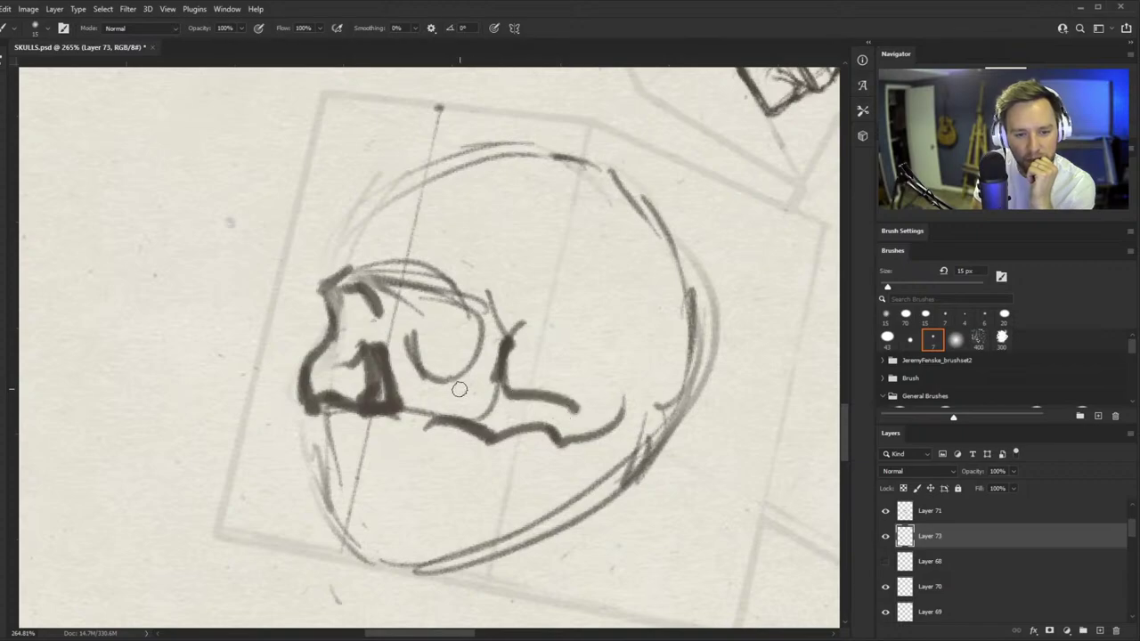
- Draw the front contour of the upper teeth block and the mouth line beneath it
left_click_drag(335, 482, 439, 480)
left_click_drag(326, 411, 312, 470)
mouse_move(331, 433)
left_mouse_down()
mouse_move(307, 468)
mouse_move(428, 483)
left_mouse_up()
left_click_drag(338, 480, 441, 481)
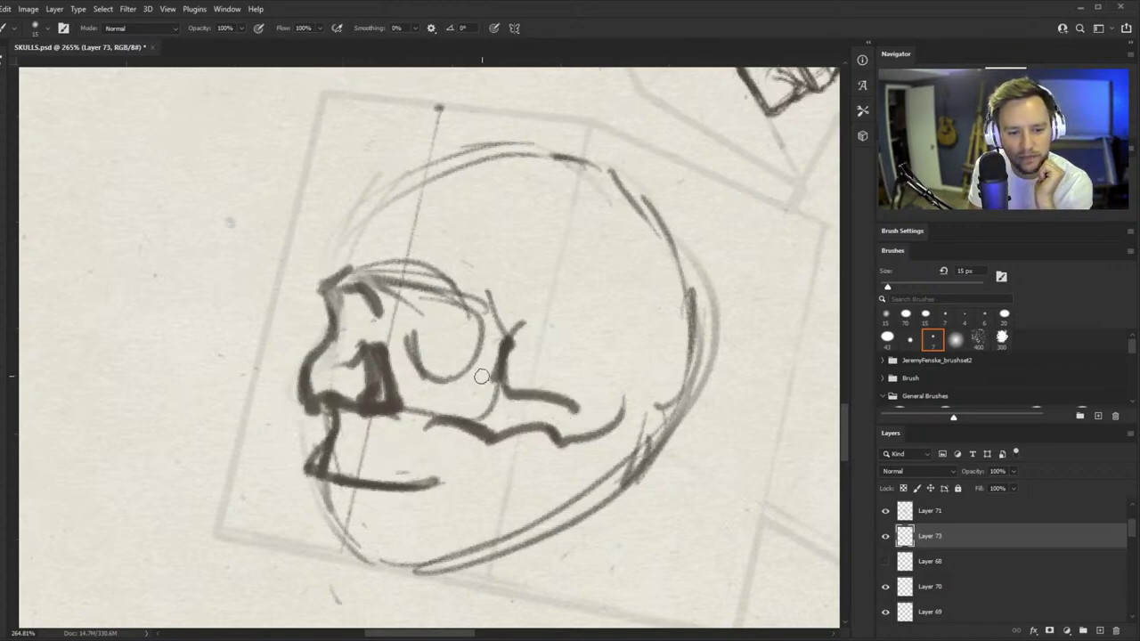
- Darken the outer rim of the near eye socket and lighten the brow construction lines with a 70 px eraser
left_click_drag(446, 289, 488, 336)
key("e")
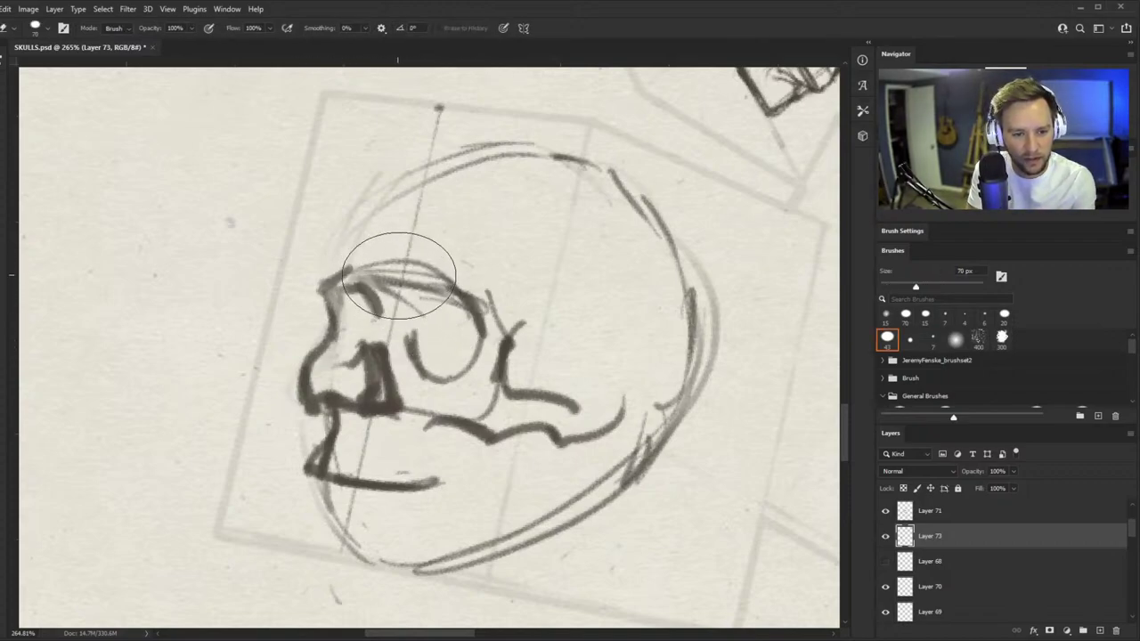
mouse_move(404, 274)
left_mouse_down()
mouse_move(377, 259)
mouse_move(349, 286)
mouse_move(381, 314)
left_mouse_up()
key("b")
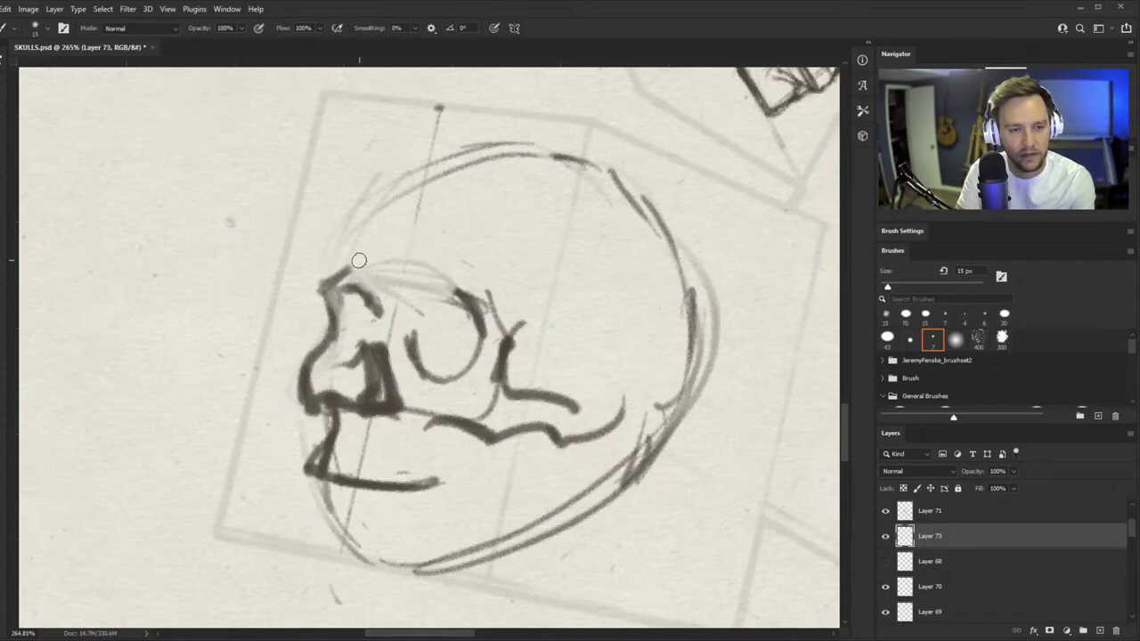
- Draw the forehead contour and the curved temple line down to the cheekbone, and erase leftover lines on the forehead
left_click_drag(350, 263, 399, 192)
left_click_drag(344, 266, 472, 157)
mouse_move(397, 187)
left_mouse_down()
mouse_move(548, 153)
mouse_move(570, 294)
mouse_move(508, 329)
left_mouse_up()
key("e")
left_click_drag(445, 293, 445, 221)
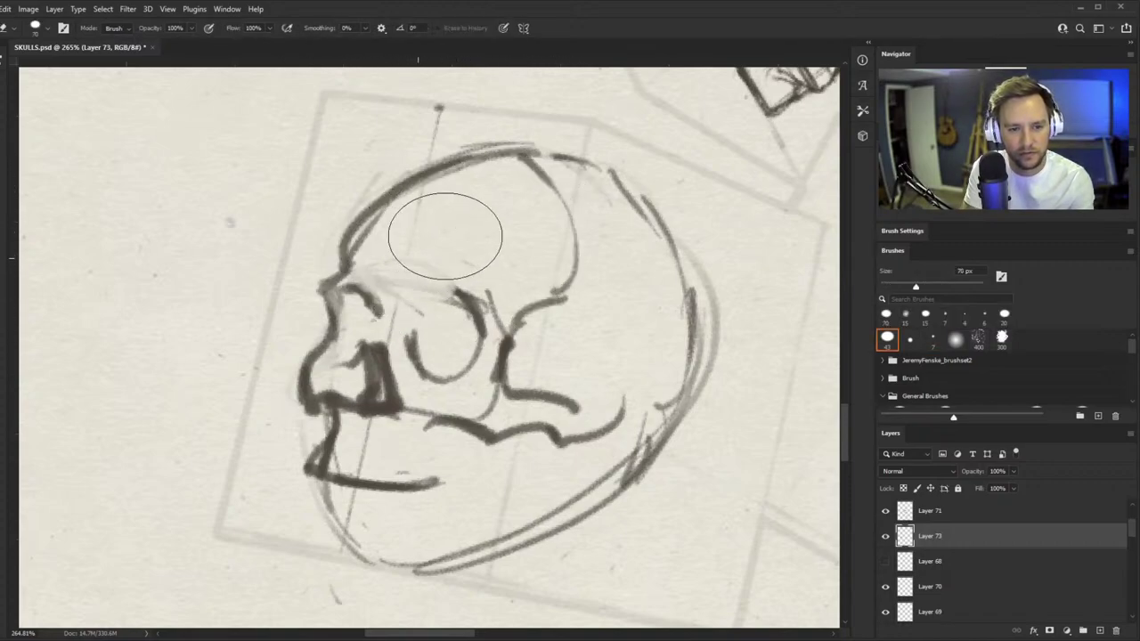
- Complete the upper rim of the near eye socket and draw the rear side of the teeth block
key("b")
mouse_move(425, 312)
left_mouse_down()
mouse_move(446, 291)
mouse_move(456, 310)
left_mouse_up()
mouse_move(395, 374)
left_mouse_down()
mouse_move(293, 453)
mouse_move(446, 400)
mouse_move(499, 398)
left_mouse_up()
key("b")
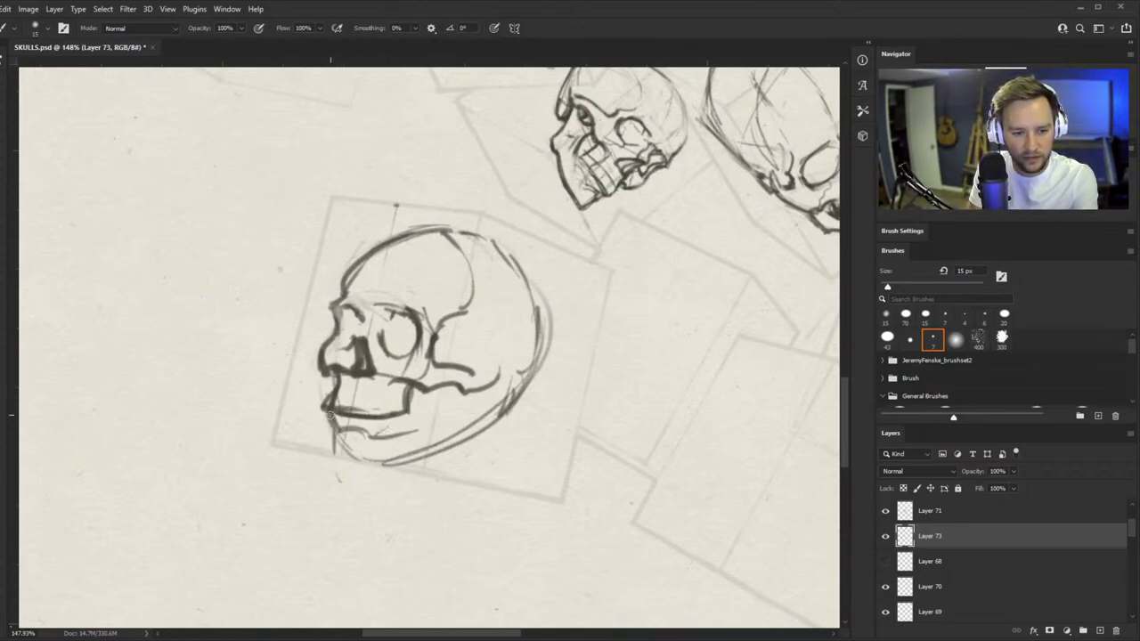
- Draw the lower and rear edges of the jaw and erase the head outline behind the jaw
mouse_move(331, 452)
left_mouse_down()
mouse_move(406, 454)
mouse_move(445, 441)
left_mouse_up()
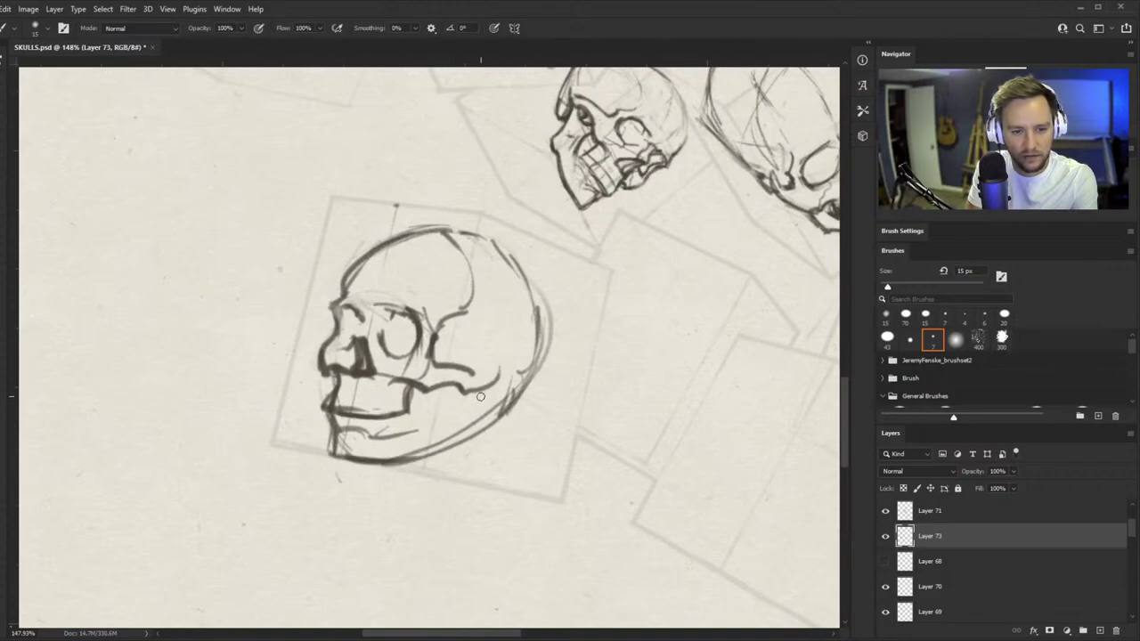
mouse_move(481, 397)
left_mouse_down()
mouse_move(458, 437)
mouse_move(438, 409)
mouse_move(450, 414)
left_mouse_up()
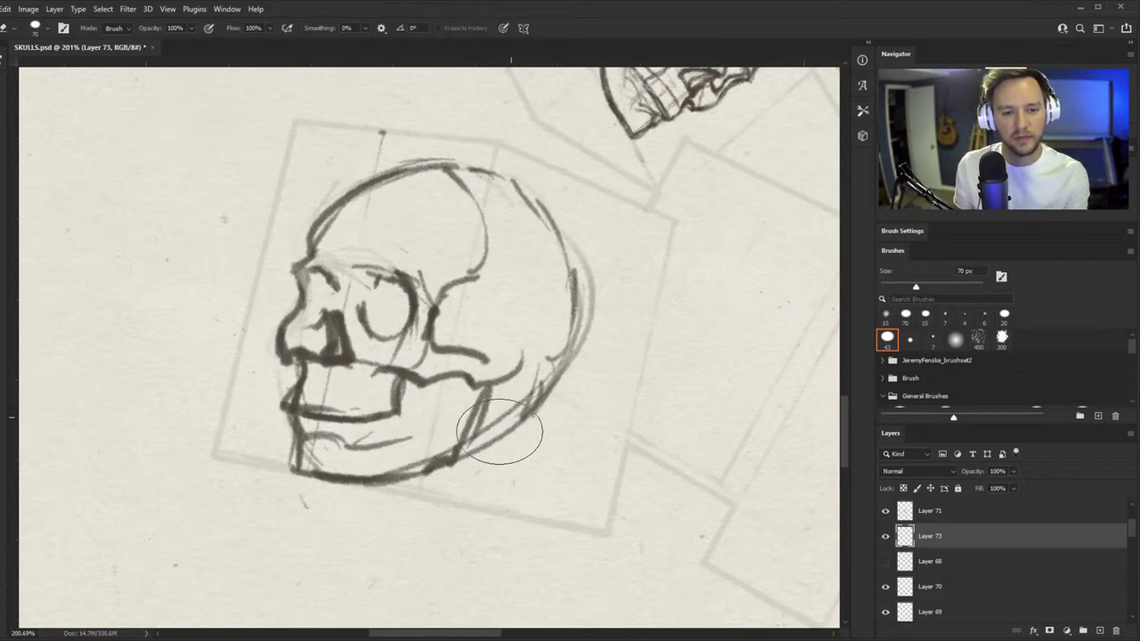
mouse_move(508, 440)
left_mouse_down()
mouse_move(484, 469)
mouse_move(486, 400)
mouse_move(452, 455)
left_mouse_up()
key("b")
mouse_move(488, 386)
left_mouse_down()
mouse_move(445, 464)
mouse_move(480, 397)
mouse_move(458, 431)
left_mouse_up()
- Add the side plane between the teeth and jaw, and fill the dark gap beneath the cheekbone
scroll(454, 385, "up", 2)
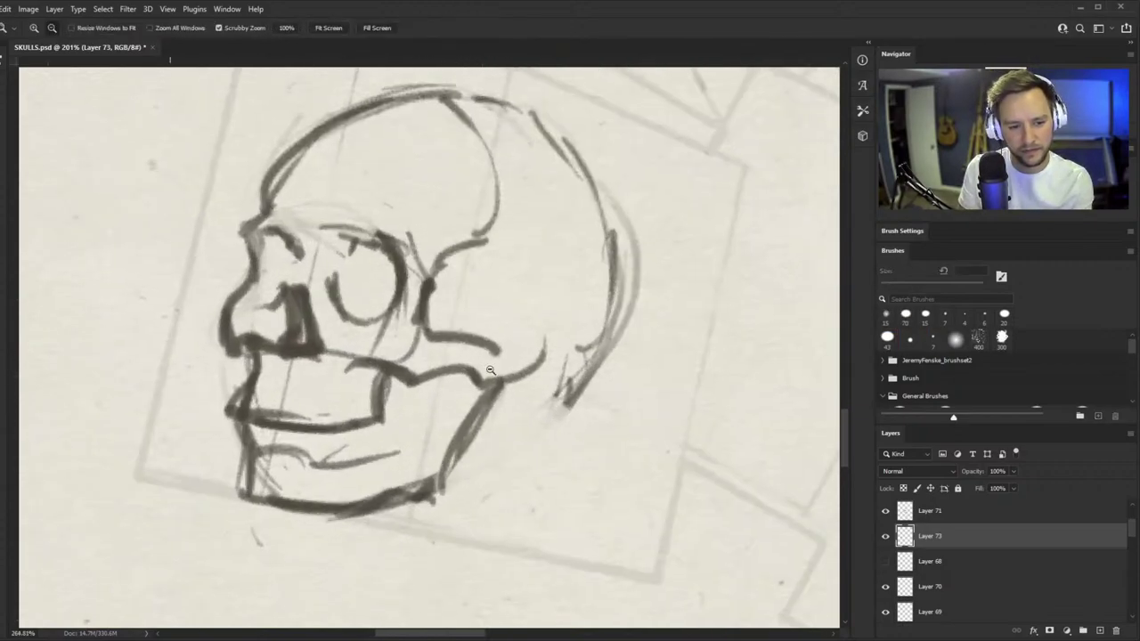
mouse_move(410, 381)
left_mouse_down()
mouse_move(391, 443)
mouse_move(348, 495)
left_mouse_up()
left_click_drag(410, 415, 383, 437)
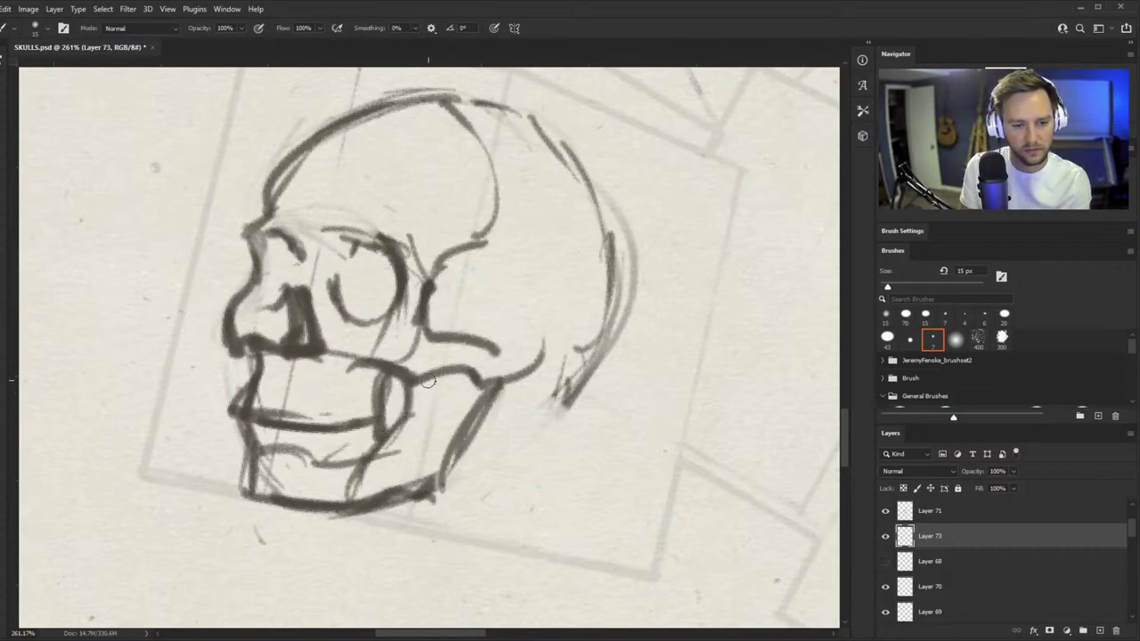
mouse_move(428, 381)
left_mouse_down()
mouse_move(445, 403)
mouse_move(433, 400)
mouse_move(474, 375)
mouse_move(450, 392)
left_mouse_up()
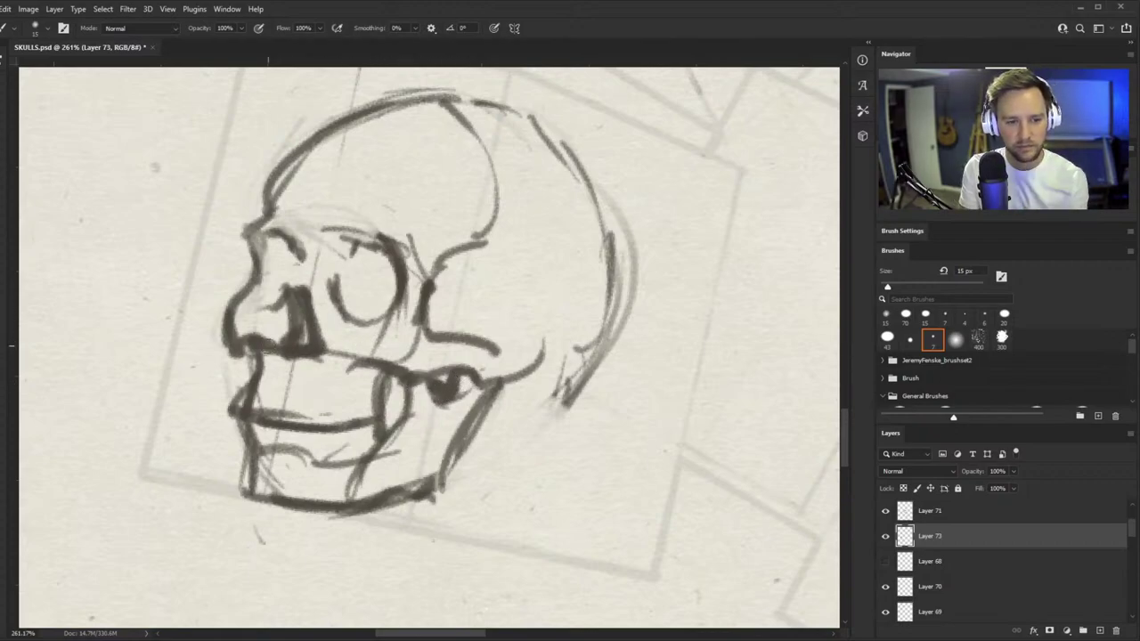
- Erase stray marks around the nose and redraw its front contour below the brow
key("e")
left_click_drag(184, 306, 189, 344)
key("b")
left_click_drag(252, 280, 238, 352)
key("ctrl+z")
key("ctrl+z")
mouse_move(251, 282)
left_mouse_down()
mouse_move(237, 351)
mouse_move(255, 347)
left_mouse_up()
- Clean the cheekbone's lower edge with a 25 px eraser and draw the bony lobe behind the jaw
key("z")
left_click_drag(365, 389, 237, 463)
left_click_drag(381, 369, 477, 316)
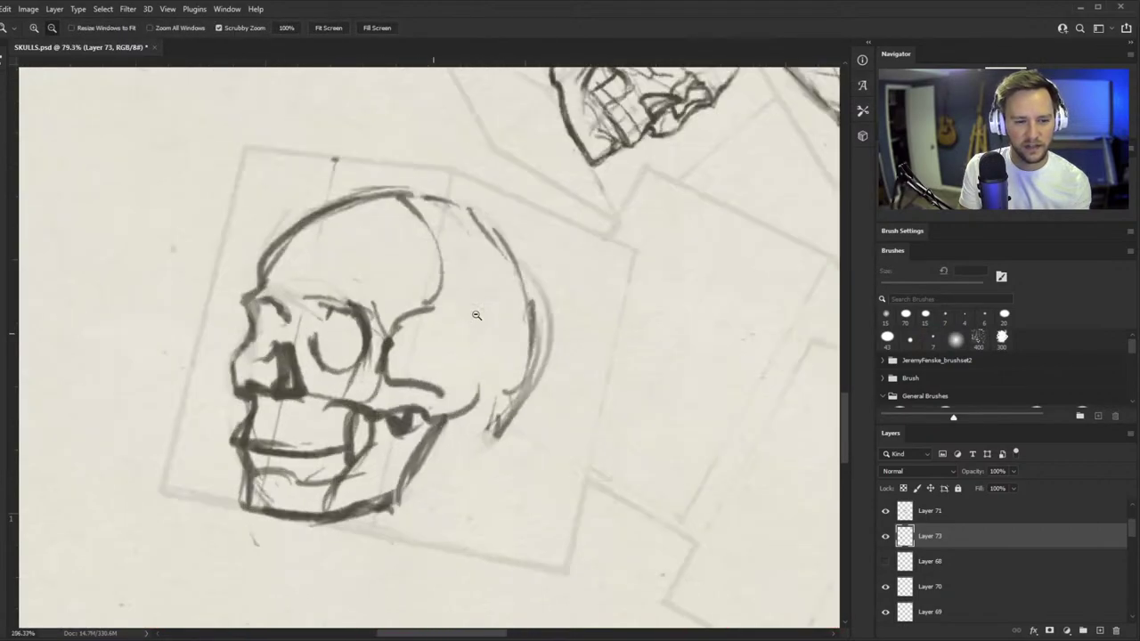
key("b")
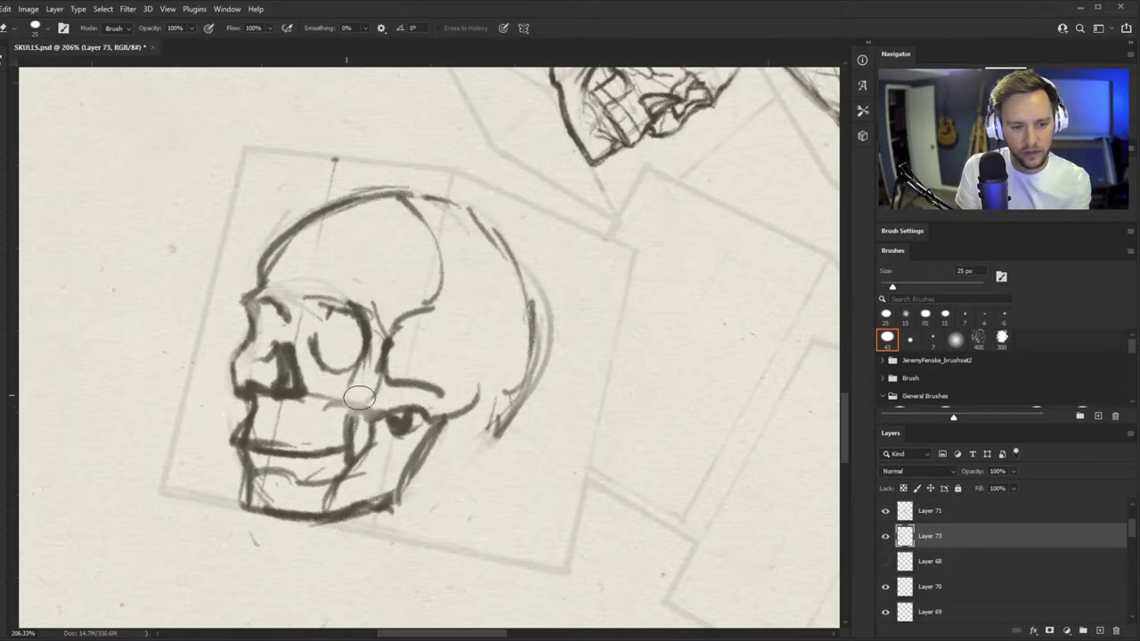
key("b")
left_click_drag(320, 407, 438, 415)
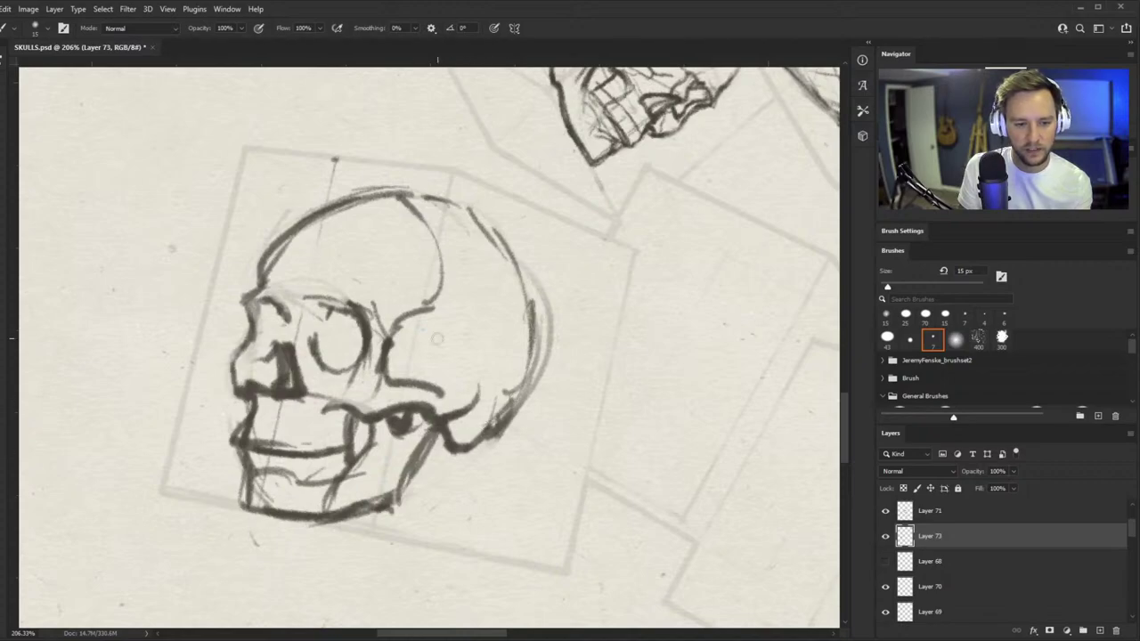
- Erase the loose outer lines along the lower back of the skull
mouse_move(396, 389)
left_mouse_down()
mouse_move(333, 440)
mouse_move(494, 315)
left_mouse_up()
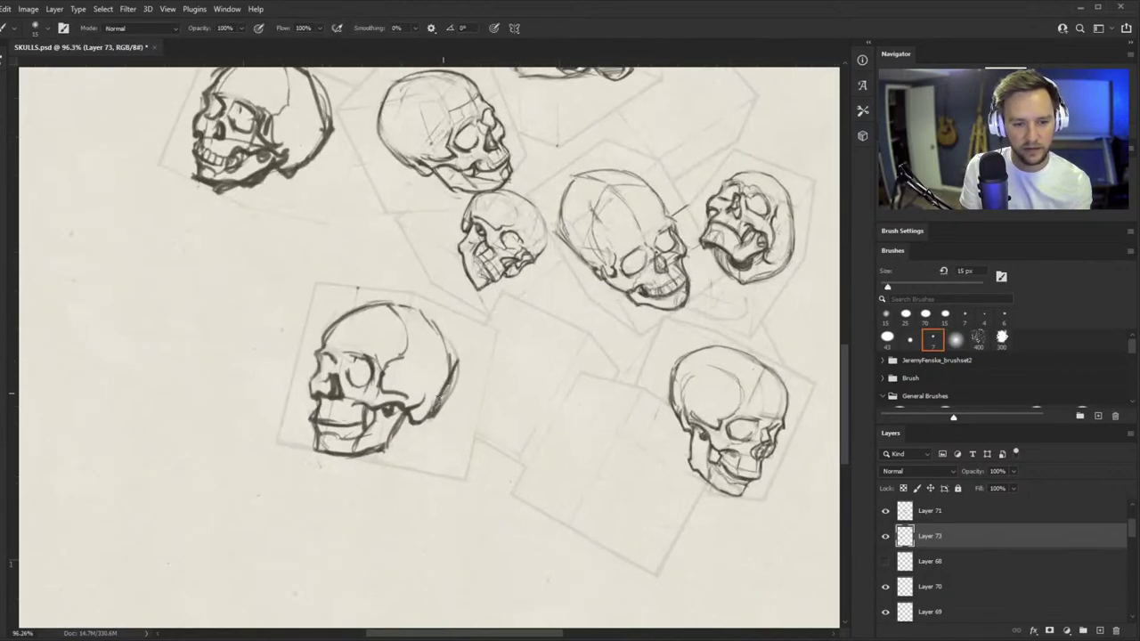
key("e")
left_click_drag(452, 394, 434, 415)
mouse_move(462, 375)
left_mouse_down()
mouse_move(433, 416)
mouse_move(475, 345)
left_mouse_up()
key("b")
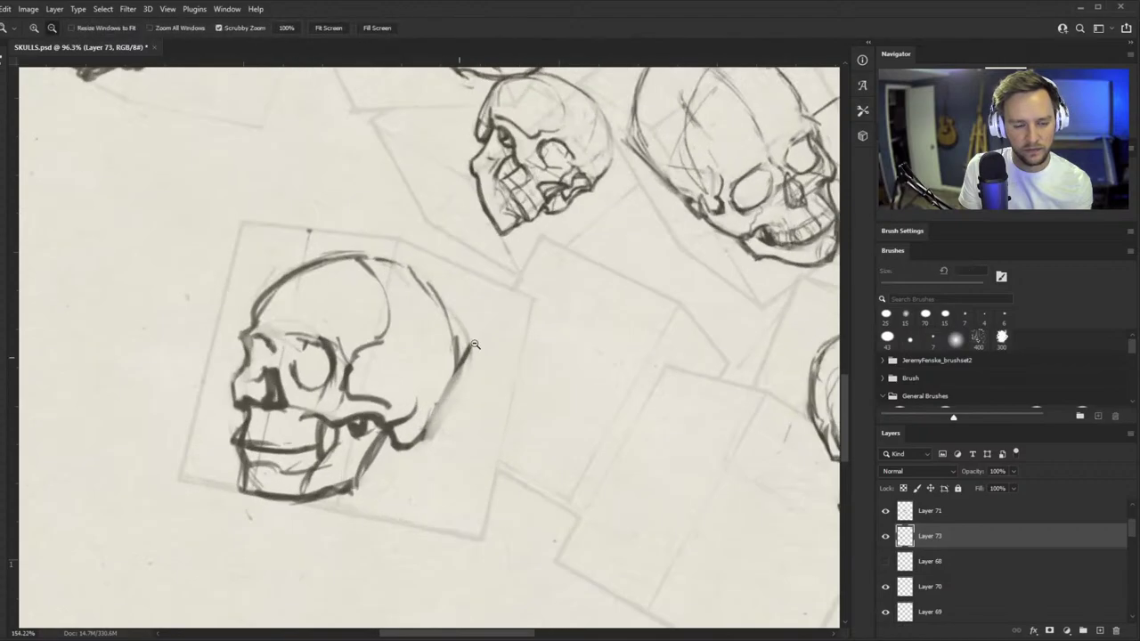
- Erase the rough upper rear outline and redraw it as a smooth, darker cranium contour
key("e")
mouse_move(435, 290)
left_mouse_down()
mouse_move(361, 253)
mouse_move(293, 280)
mouse_move(361, 254)
left_mouse_up()
key("b")
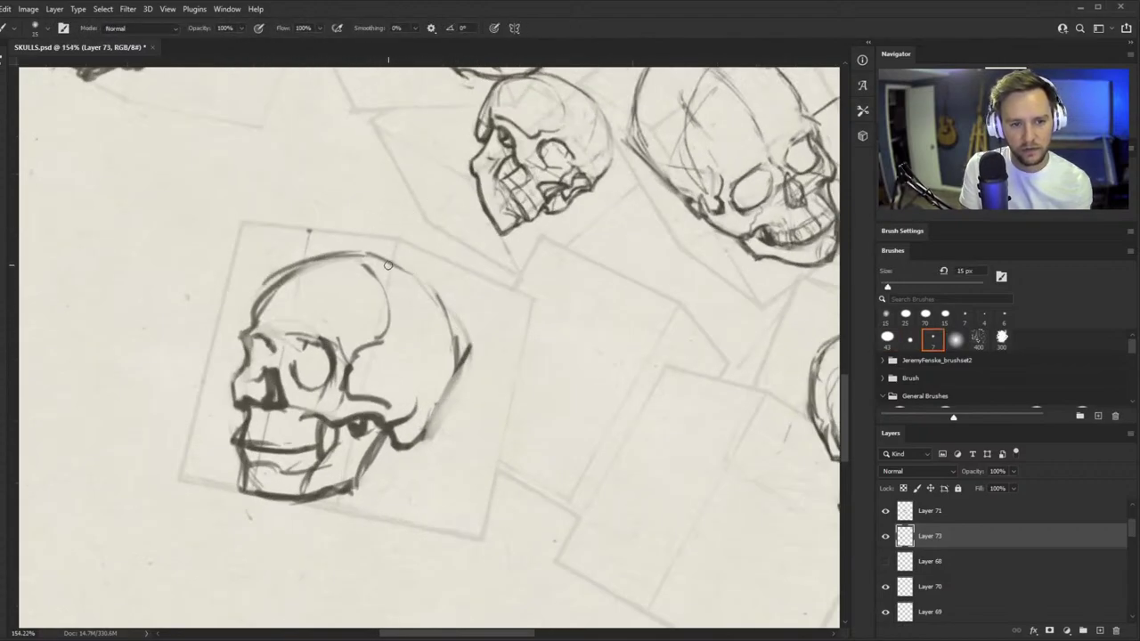
key("e")
left_click_drag(435, 293, 468, 352)
key("b")
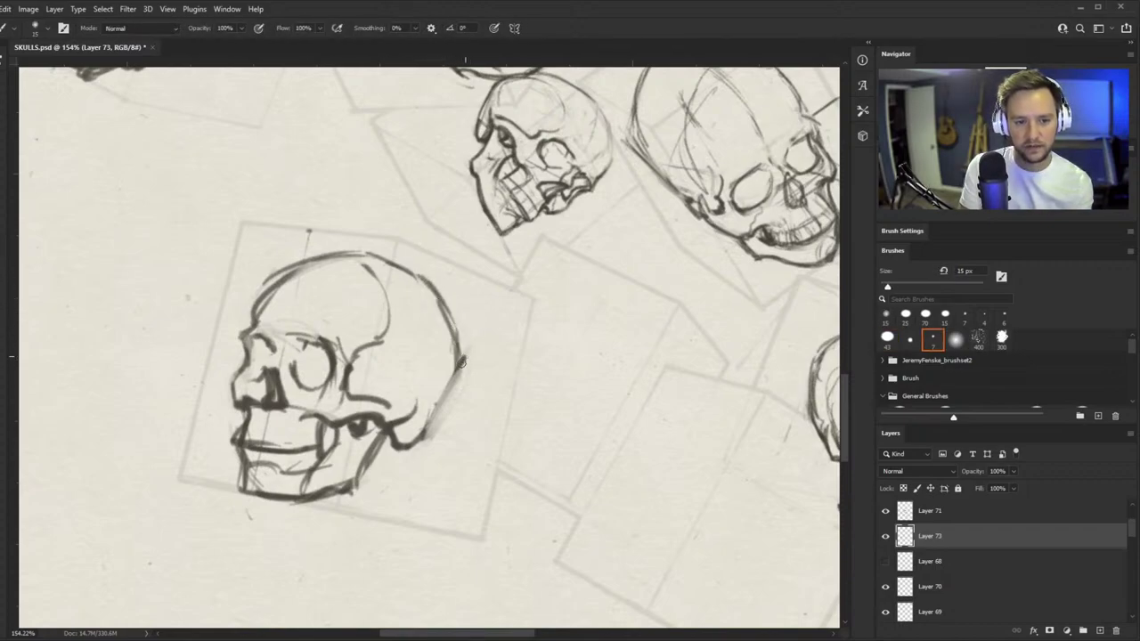
- Rotate the canvas and redraw the skull's lower rear edge as one firm line from the bony lobe behind the jaw
key("e")
left_click_drag(435, 431, 420, 451)
key("r")
left_click_drag(496, 499, 398, 508)
key("z")
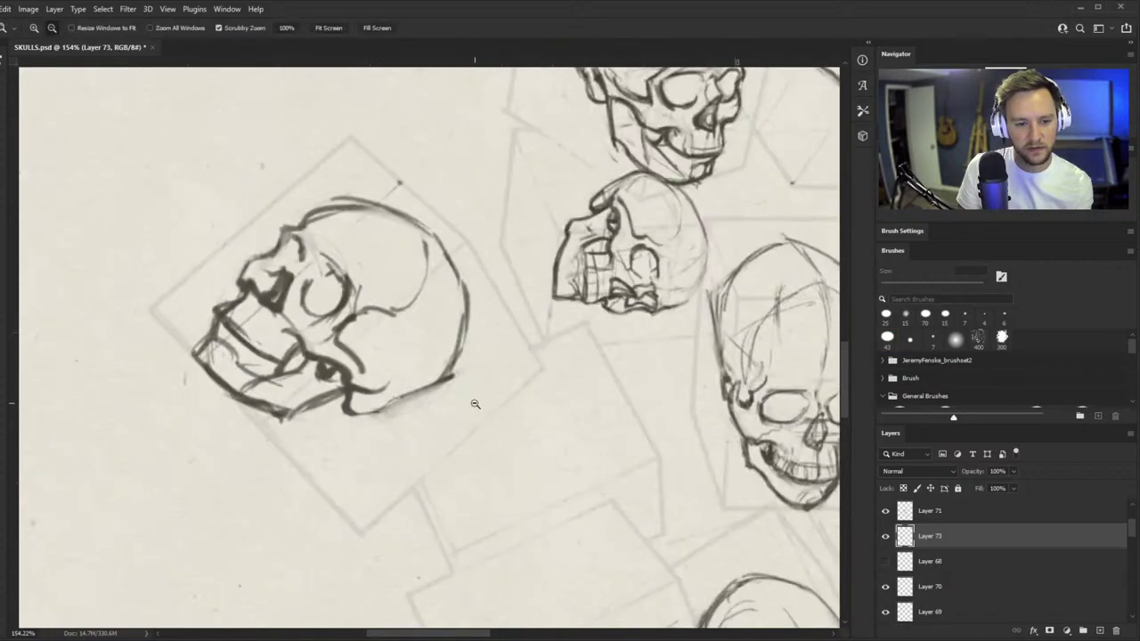
left_click_drag(432, 391, 456, 362)
key("b")
left_click_drag(289, 423, 476, 352)
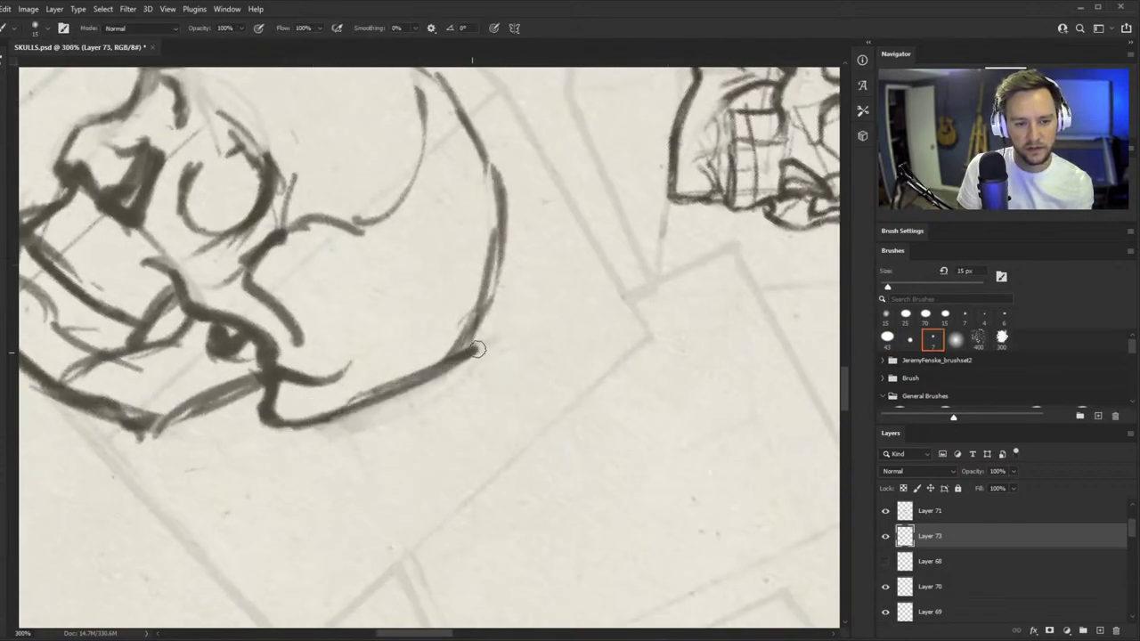
- Thicken the cranium's rear contour where it meets the base line and trim its outer edge with a 25 px eraser
mouse_move(341, 413)
left_mouse_down()
mouse_move(486, 338)
mouse_move(438, 158)
mouse_move(354, 175)
left_mouse_up()
key("r")
key("z")
left_click_drag(360, 328, 392, 326)
key("b")
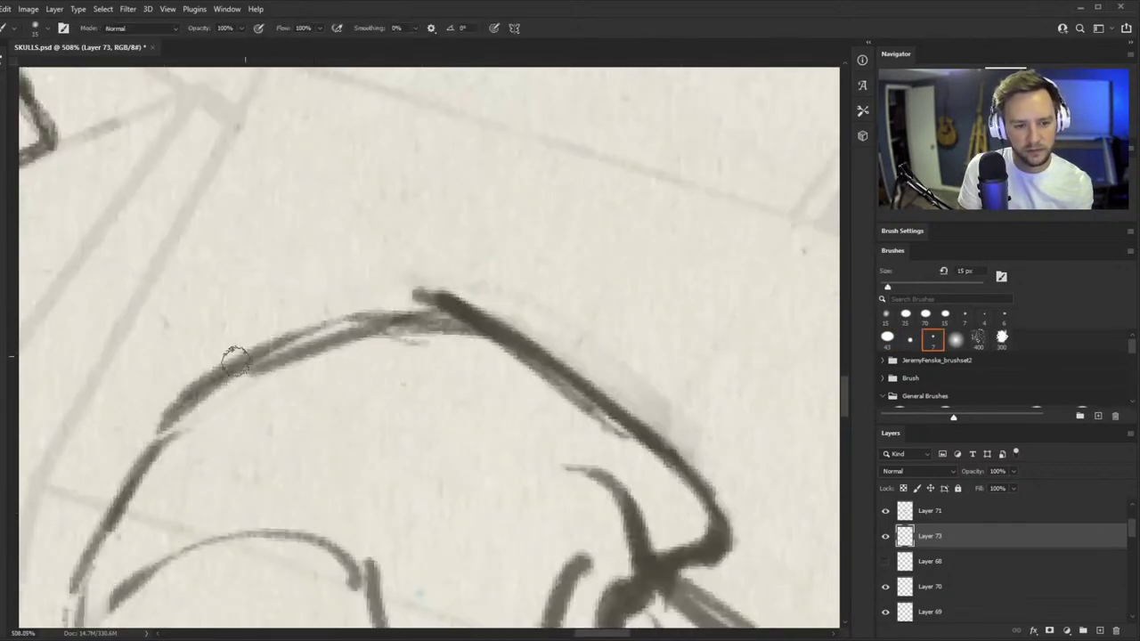
mouse_move(178, 390)
left_mouse_down()
mouse_move(344, 323)
mouse_move(478, 336)
mouse_move(259, 334)
left_mouse_up()
key("e")
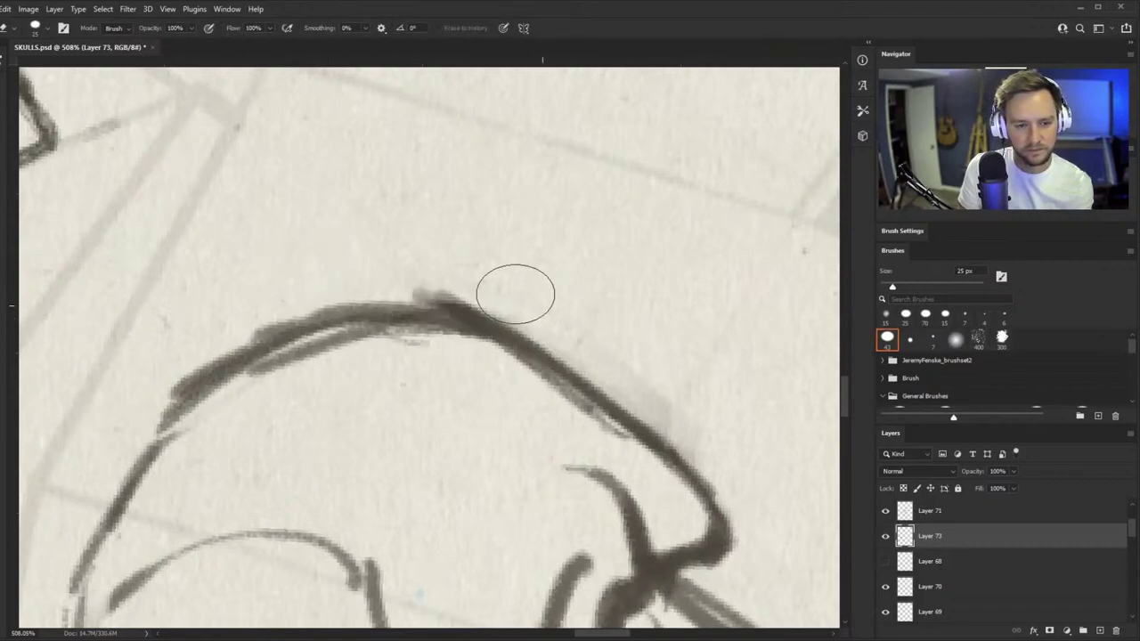
left_click_drag(435, 281, 553, 330)
- Rotate the canvas back and clean the back-of-skull contour into a thinner line with the 25 px eraser
key("b")
key("z")
left_click_drag(384, 337, 285, 338)
key("r")
mouse_move(584, 374)
left_mouse_down()
mouse_move(535, 475)
mouse_move(509, 458)
left_mouse_up()
key("z")
left_click_drag(459, 329, 509, 255)
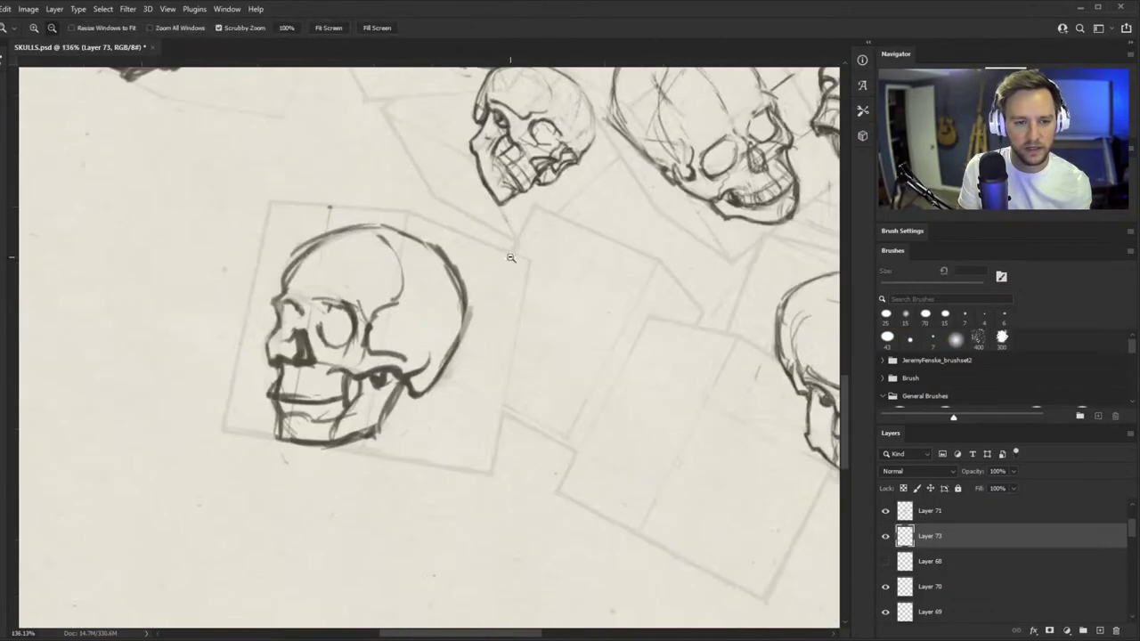
left_click_drag(351, 292, 412, 251)
key("b")
key("b")
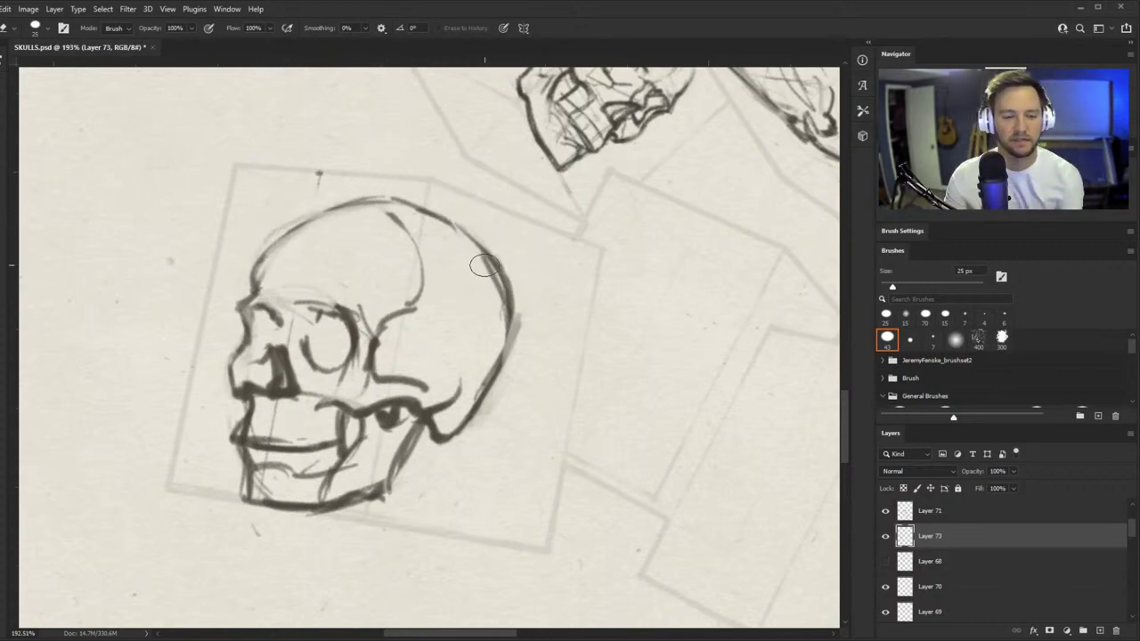
- Refine the nose and front face contour, and lighten the nose-base and mouth lines with the eraser
key("z")
mouse_move(387, 374)
left_mouse_down()
mouse_move(331, 458)
mouse_move(421, 418)
left_mouse_up()
key("b")
mouse_move(269, 363)
left_mouse_down()
mouse_move(297, 358)
mouse_move(262, 335)
mouse_move(304, 357)
left_mouse_up()
key("z")
key("b")
mouse_move(240, 305)
left_mouse_down()
mouse_move(257, 360)
mouse_move(275, 356)
mouse_move(277, 400)
mouse_move(277, 350)
left_mouse_up()
key("e")
mouse_move(321, 385)
left_mouse_down()
mouse_move(326, 442)
mouse_move(314, 412)
mouse_move(388, 464)
mouse_move(285, 437)
left_mouse_up()
key("b")
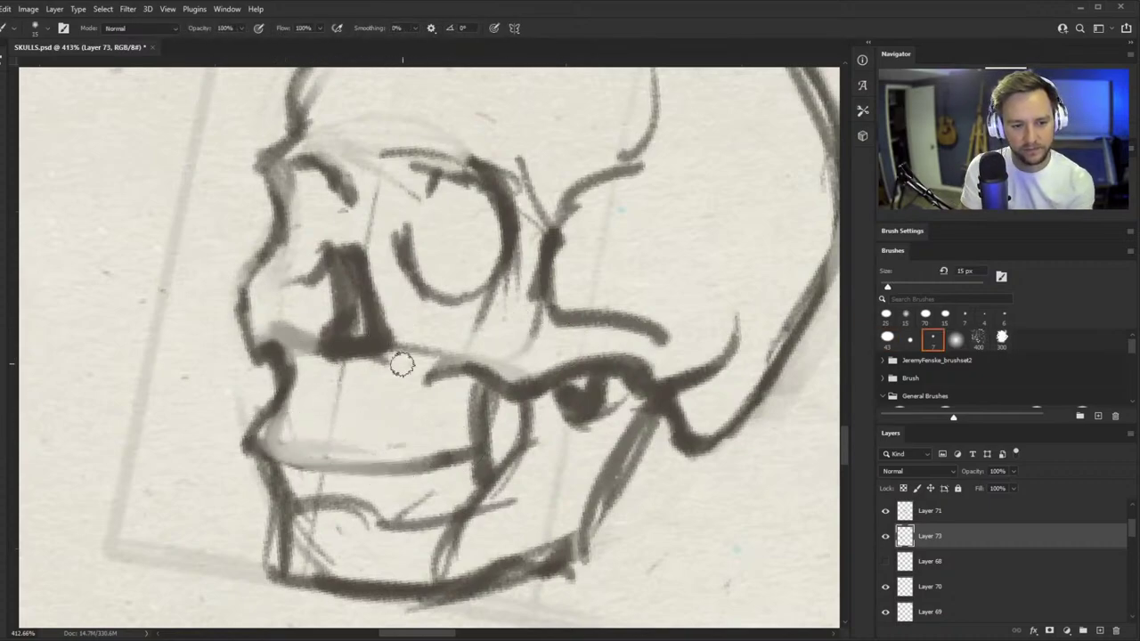
- Redraw the mouth line with a tooth division above it and shade the side plane behind the teeth
mouse_move(412, 365)
left_mouse_down()
mouse_move(408, 454)
mouse_move(427, 403)
mouse_move(411, 389)
mouse_move(420, 465)
left_mouse_up()
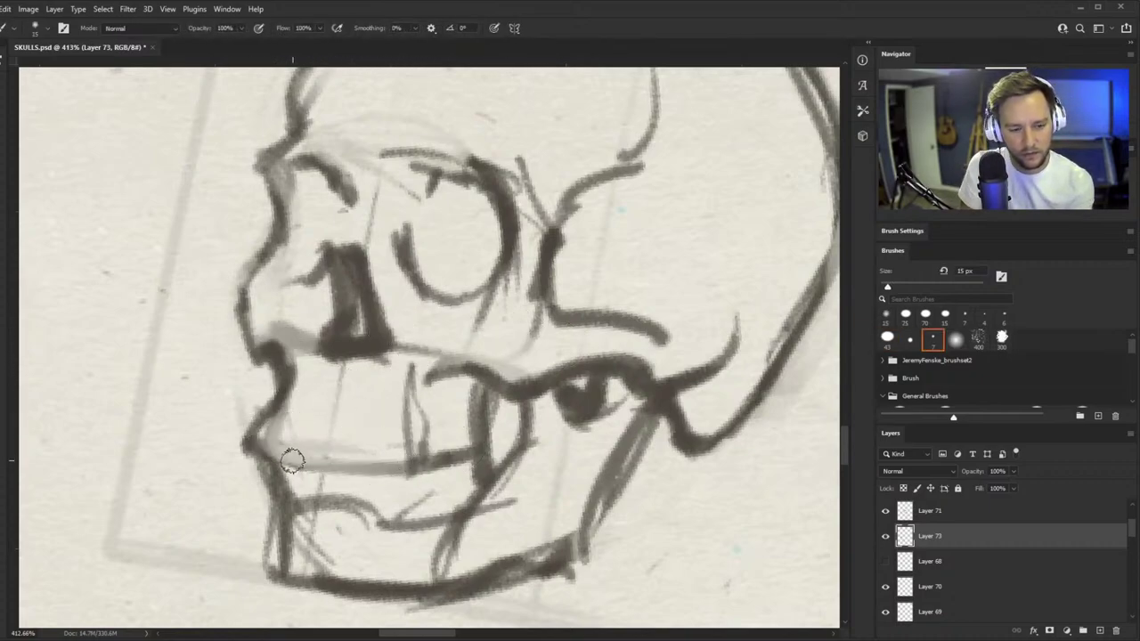
mouse_move(267, 455)
left_mouse_down()
mouse_move(382, 460)
mouse_move(433, 450)
left_mouse_up()
mouse_move(431, 382)
left_mouse_down()
mouse_move(484, 391)
mouse_move(505, 474)
left_mouse_up()
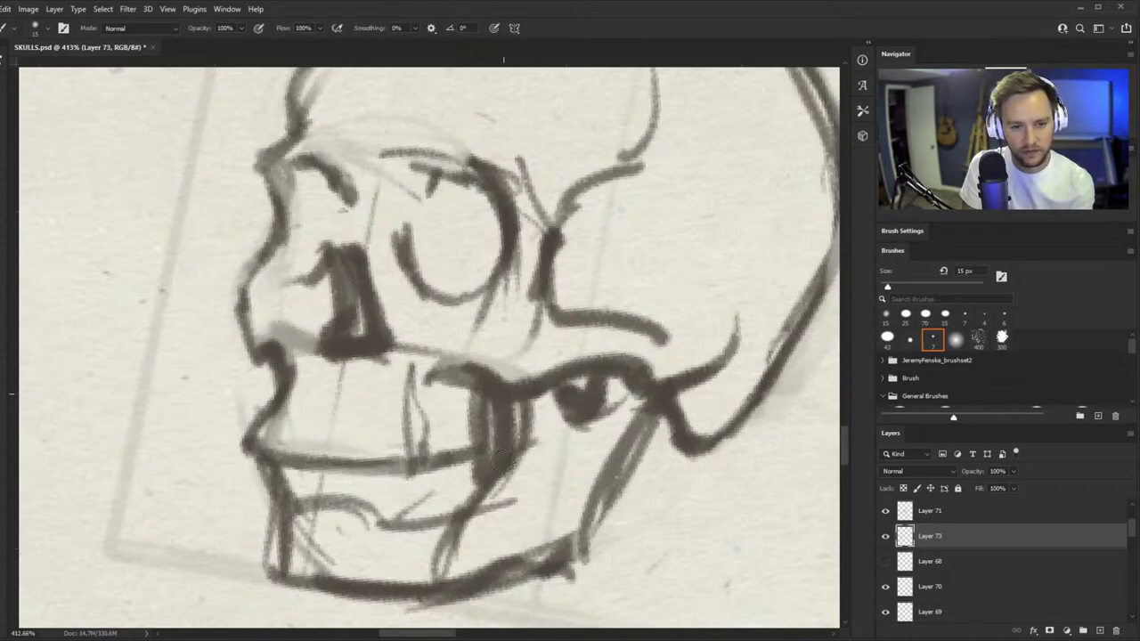
left_click_drag(521, 403, 515, 462)
left_click_drag(492, 409, 491, 442)
left_click_drag(372, 397, 261, 474)
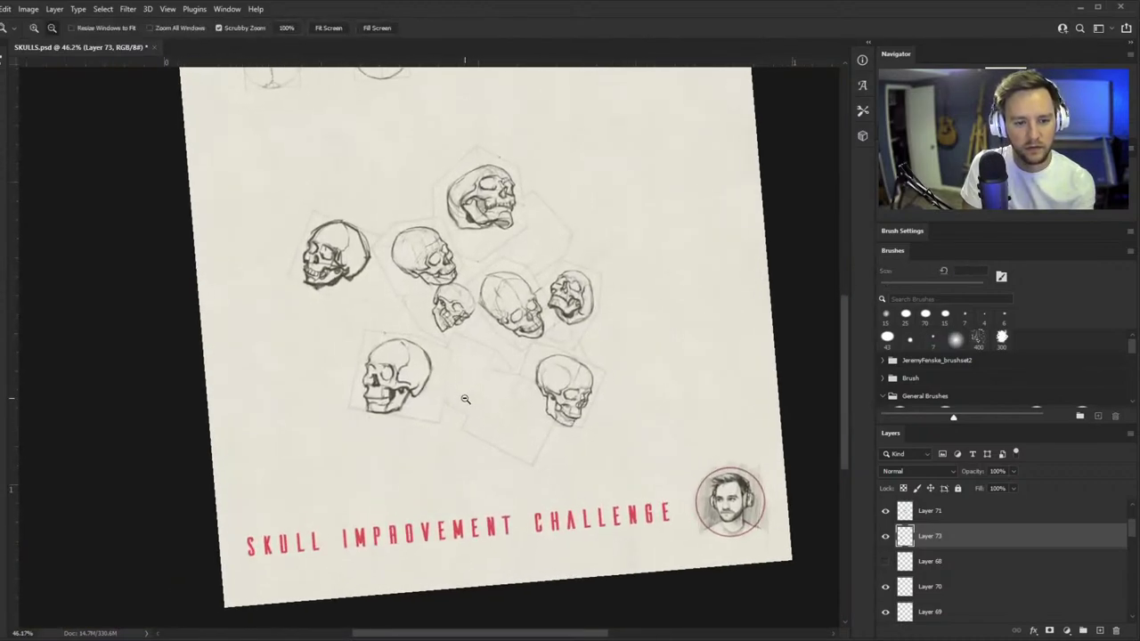
- Rotate the canvas view back to 0° and review the whole group of skulls
left_click_drag(465, 400, 476, 399)
key("r")
left_click_drag(662, 395, 653, 419)
left_click_drag(548, 379, 570, 353)
key("b")
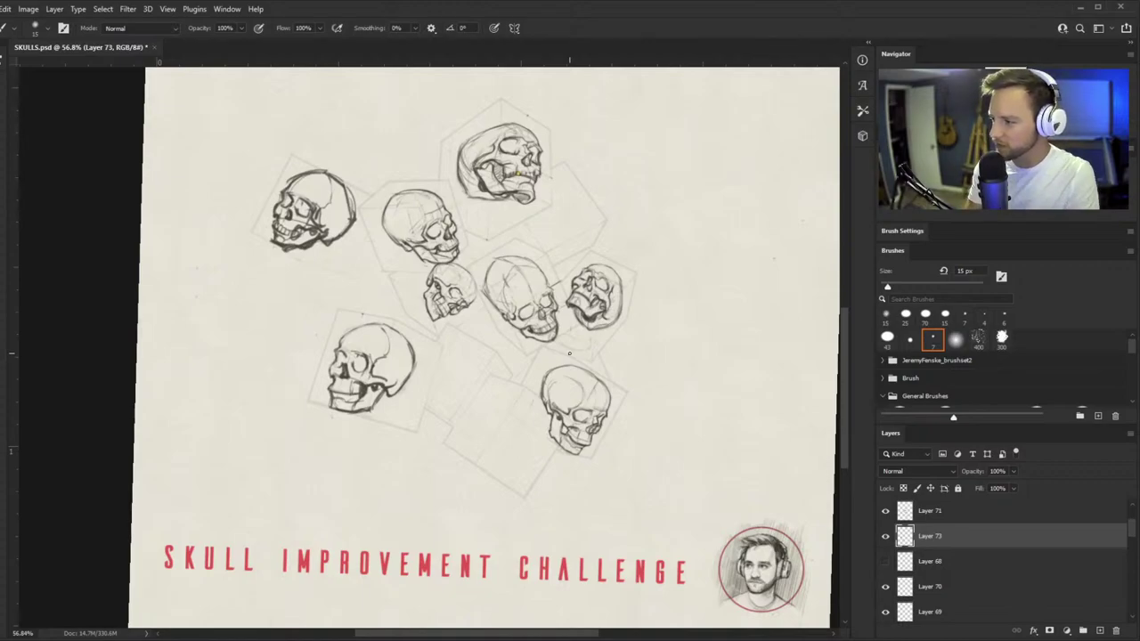
key("z")
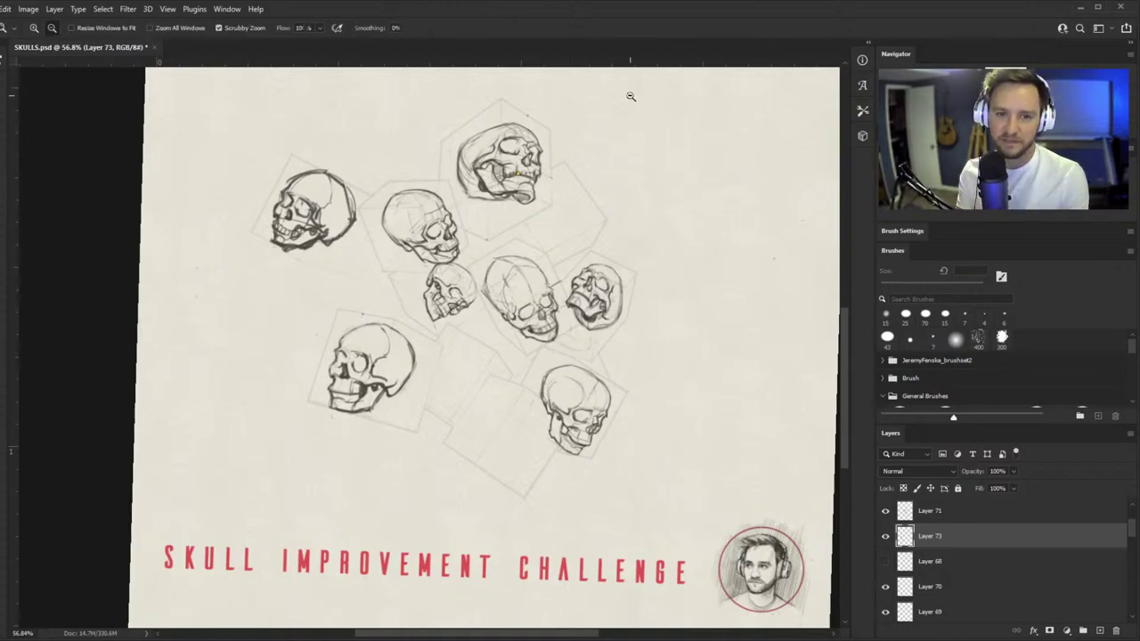
key("r")
left_click_drag(636, 244, 644, 234)
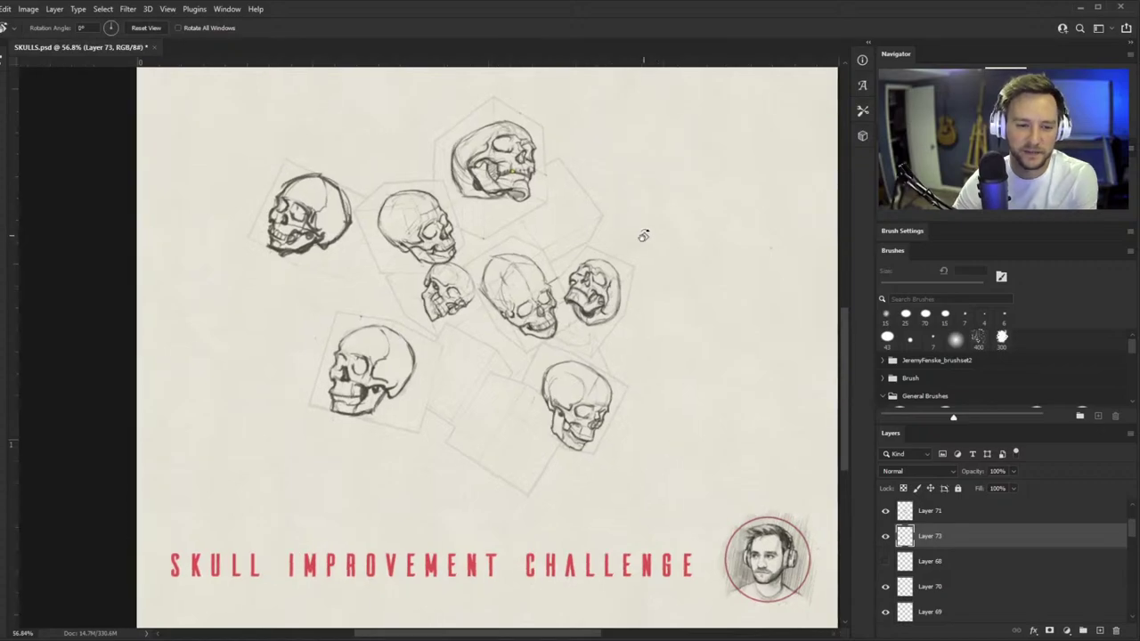
- Redraw the lower-left skull's mouth line, clean it with the eraser, and add upper and lower tooth divisions with the 15 px brush
key("z")
left_click_drag(342, 380, 418, 325)
key("b")
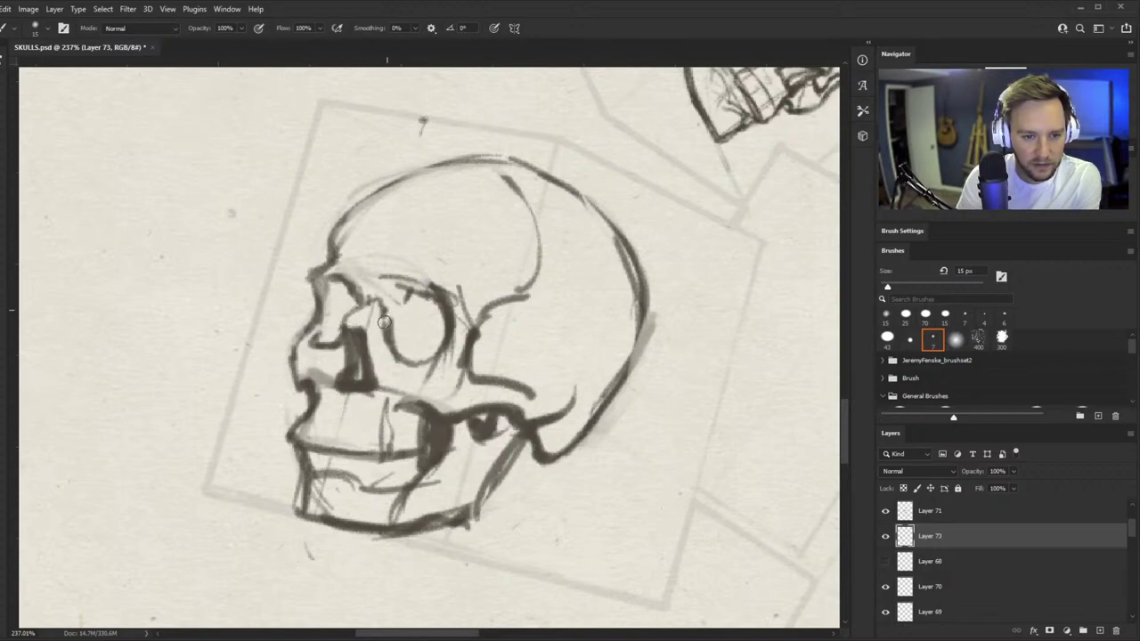
scroll(370, 367, "down", 4)
scroll(383, 392, "up", 4)
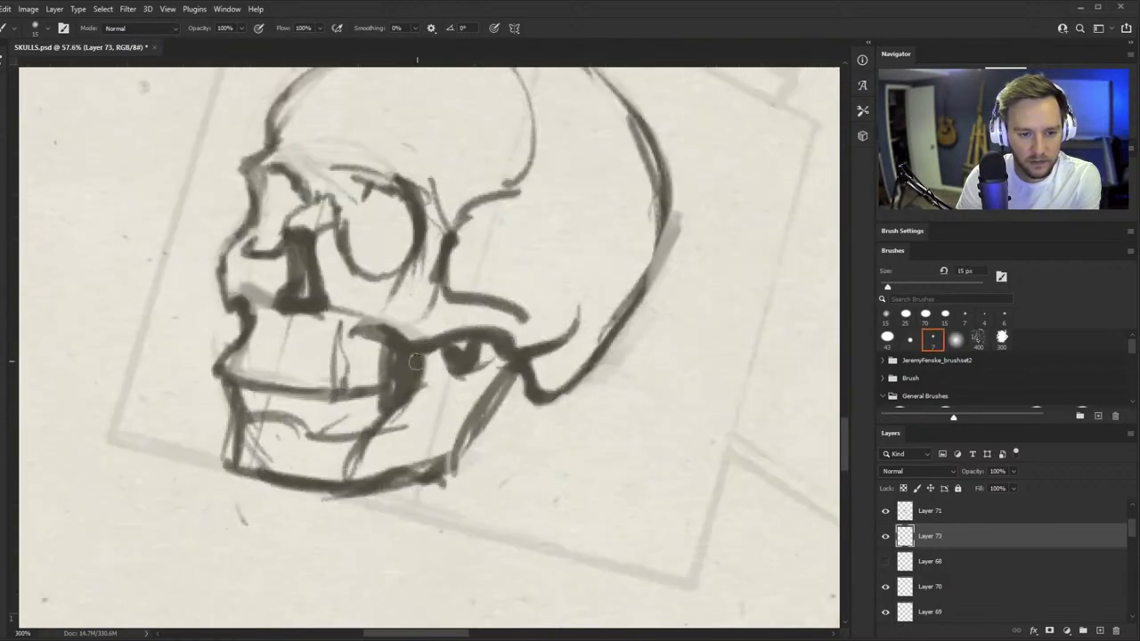
left_click_drag(233, 359, 340, 388)
key("e")
mouse_move(218, 336)
left_mouse_down()
mouse_move(195, 375)
mouse_move(351, 385)
left_mouse_up()
key("b")
mouse_move(285, 328)
left_mouse_down()
mouse_move(259, 381)
mouse_move(253, 417)
left_mouse_up()
mouse_move(253, 415)
left_mouse_down()
mouse_move(301, 397)
mouse_move(322, 420)
left_mouse_up()
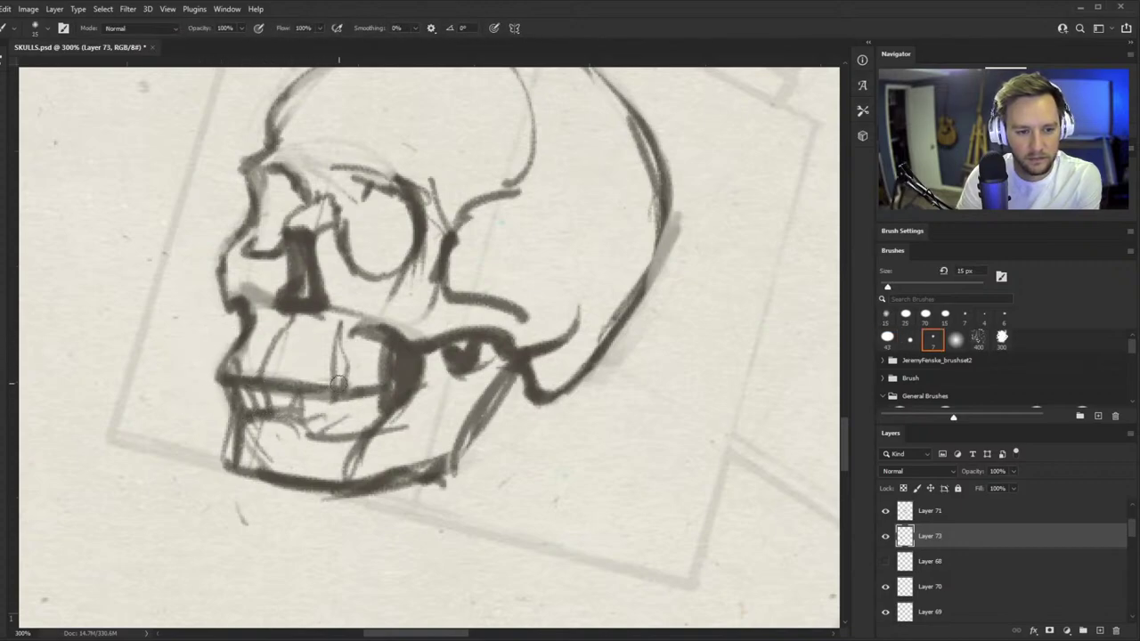
- Darken the upper rim of the near eye socket on the lower-left skull
key("ctrl+0")
left_click_drag(373, 358, 438, 353)
mouse_move(307, 355)
left_mouse_down()
mouse_move(324, 351)
mouse_move(312, 355)
mouse_move(338, 318)
mouse_move(345, 352)
mouse_move(292, 374)
mouse_move(341, 357)
left_mouse_up()
key("e")
key("b")
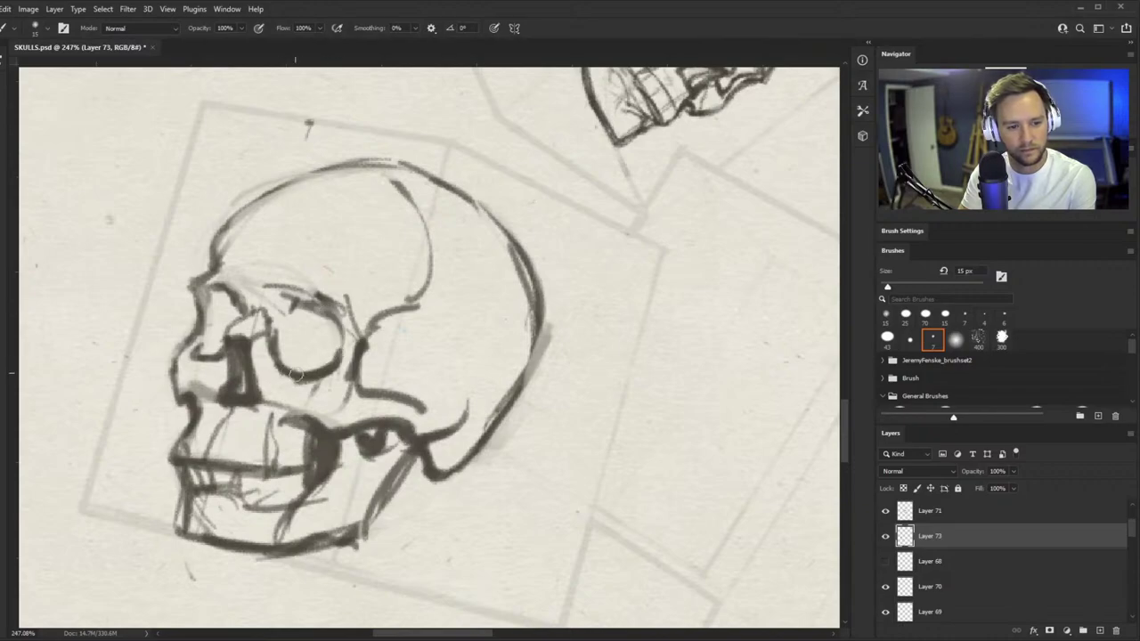
left_click_drag(308, 308, 333, 329)
mouse_move(305, 303)
left_mouse_down()
mouse_move(347, 339)
mouse_move(317, 315)
left_mouse_up()
left_click_drag(298, 308, 201, 326)
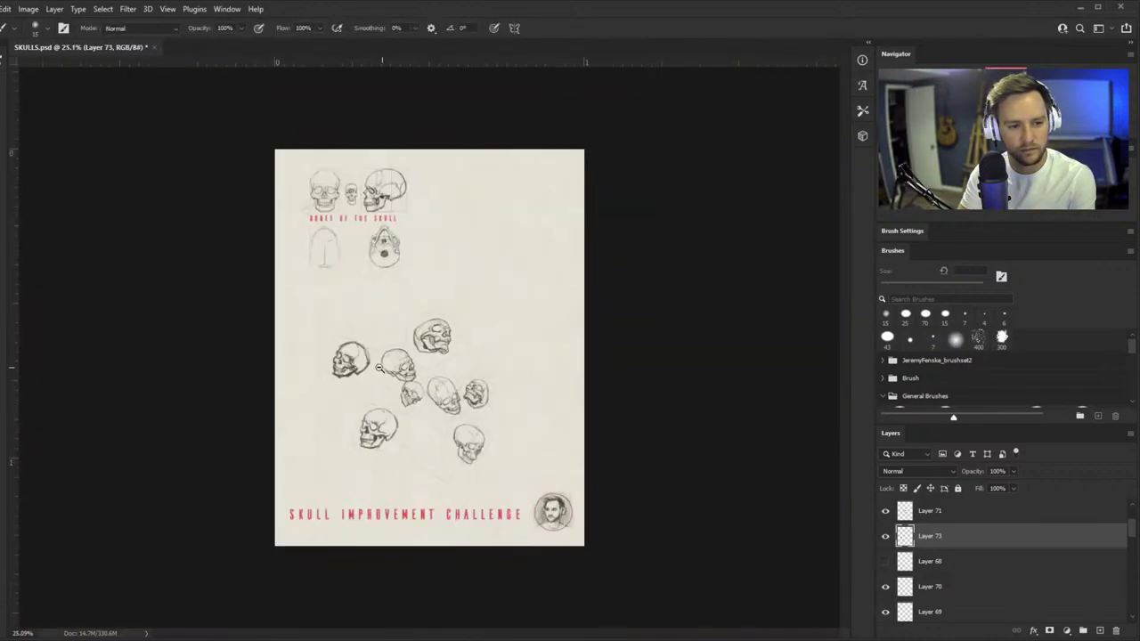
- Reinforce the front end of the mouth line on the lower-left skull
left_click_drag(371, 369, 427, 376)
left_click_drag(522, 494, 570, 495)
mouse_move(245, 285)
left_mouse_down()
mouse_move(264, 285)
mouse_move(294, 255)
mouse_move(278, 269)
left_mouse_up()
key("e")
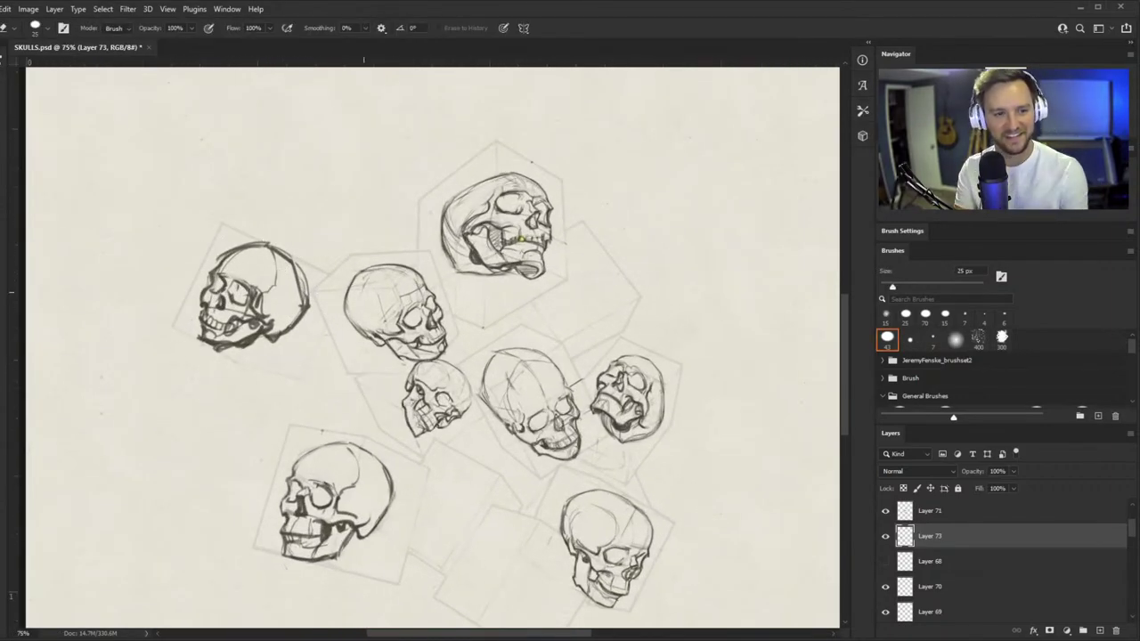
left_click_drag(376, 308, 315, 367)
left_click_drag(465, 461, 500, 423)
left_click_drag(318, 409, 379, 368)
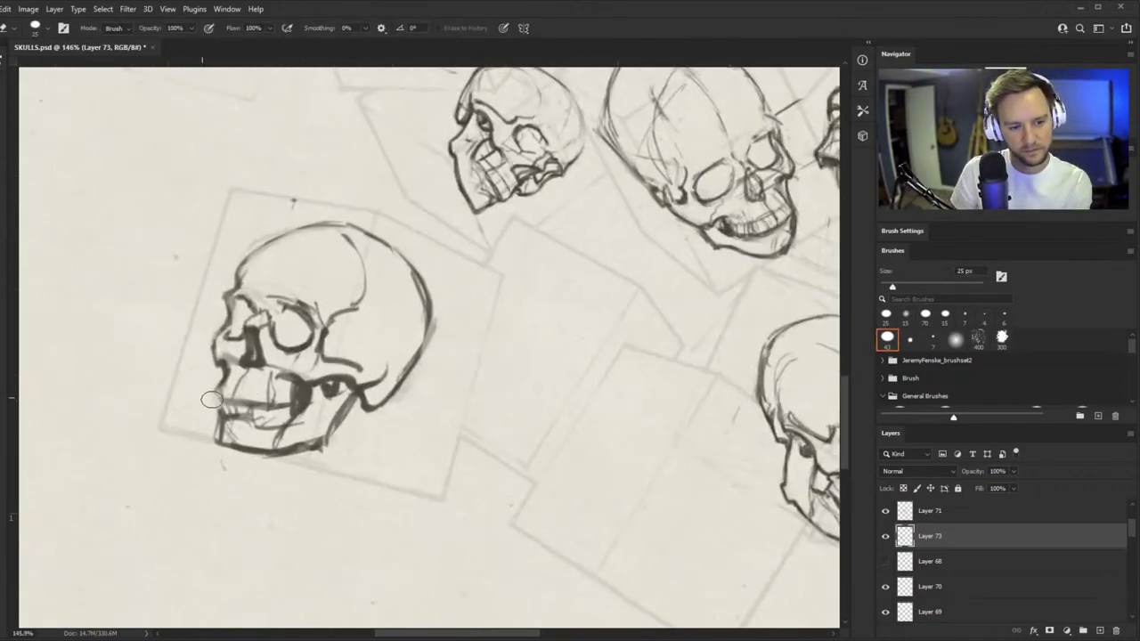
key("b")
left_click_drag(217, 397, 250, 403)
left_click_drag(285, 367, 147, 454)
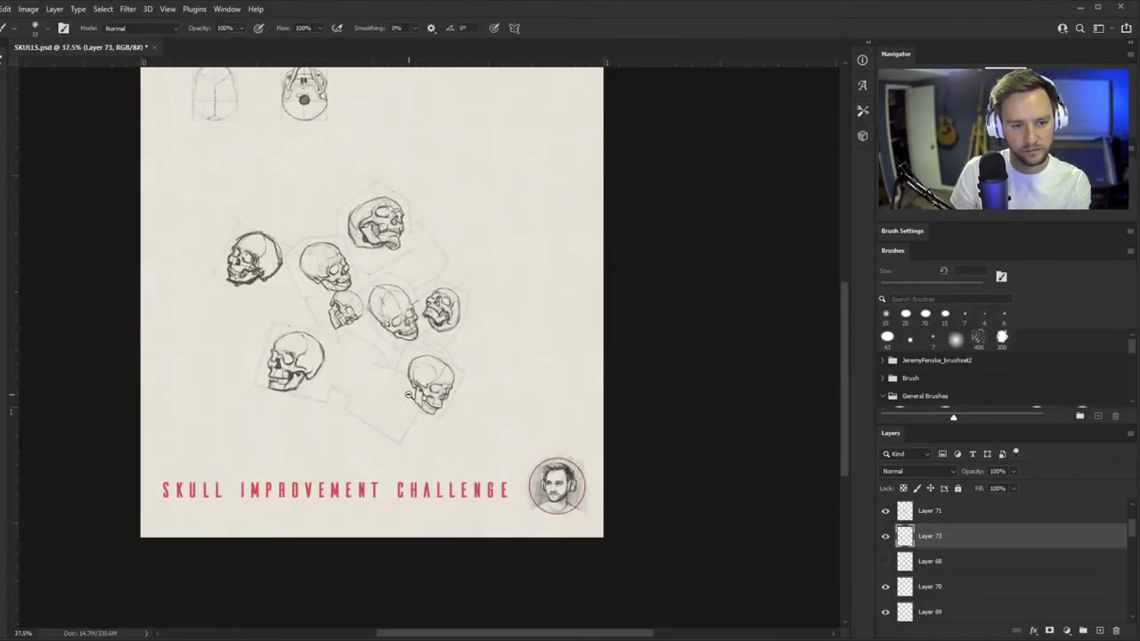
- Pick the lower-right skull's layer and examine that skull against its neighbours
left_click_drag(409, 394, 472, 353)
left_click_drag(405, 426, 478, 389)
key("ctrl+z")
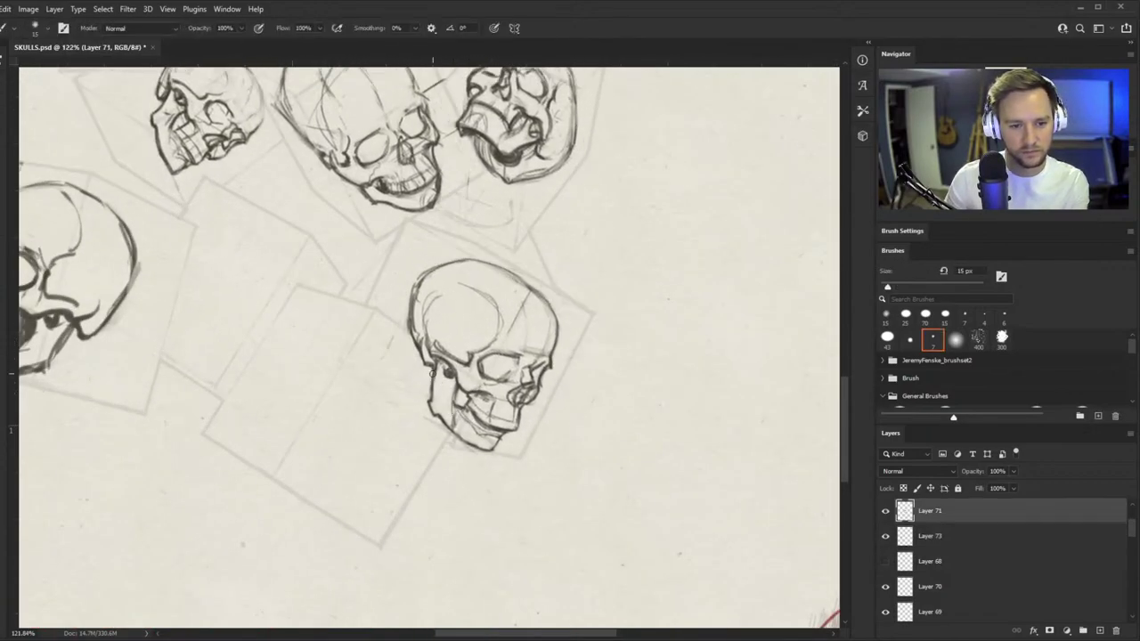
left_click_drag(579, 401, 481, 481)
mouse_move(465, 433)
left_mouse_down()
mouse_move(535, 392)
mouse_move(492, 413)
left_mouse_up()
scroll(491, 411, "up", 2)
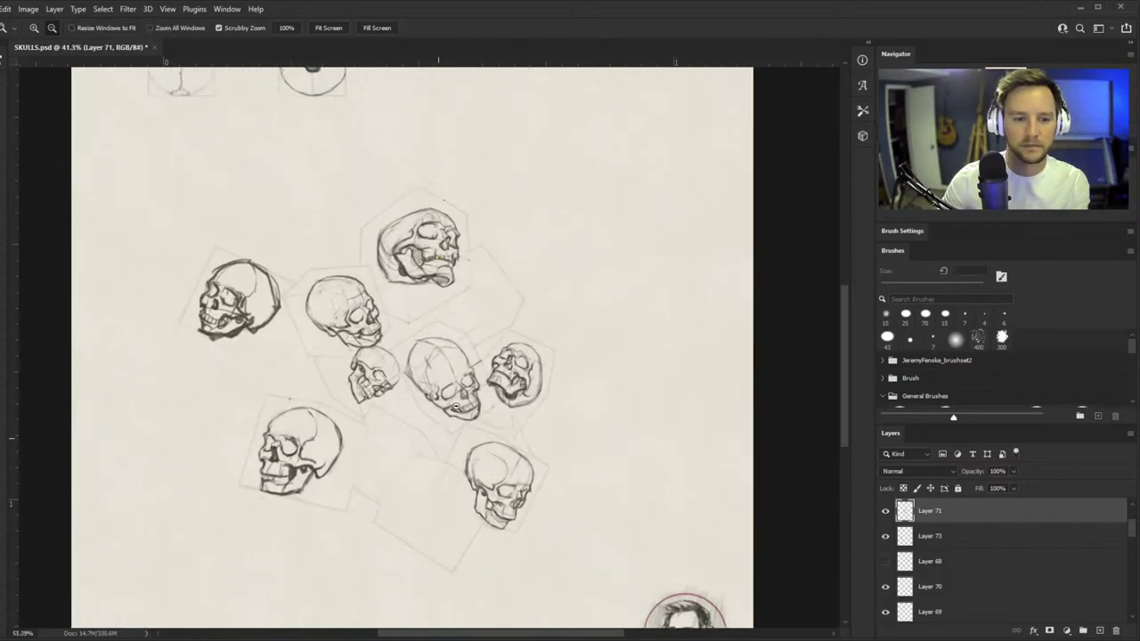
key("b")
- Look through the layer list for the perspective box guides, checking the BONES OF THE SKULL and Layer 72 visibility
scroll(1020, 571, "up", 3)
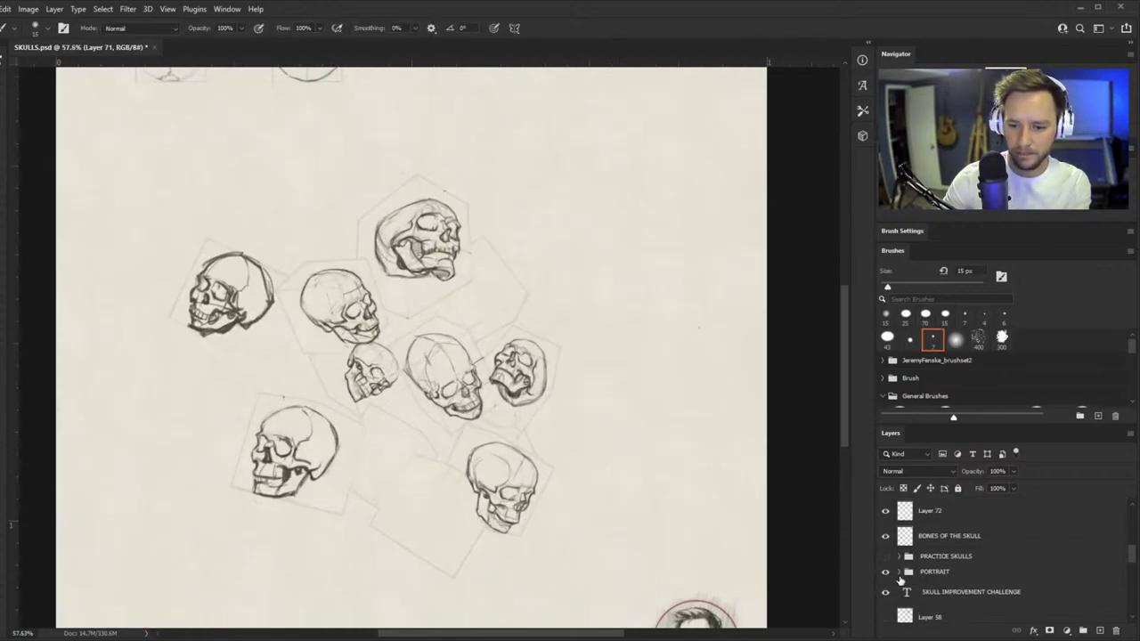
scroll(900, 579, "down", 3)
scroll(900, 591, "up", 3)
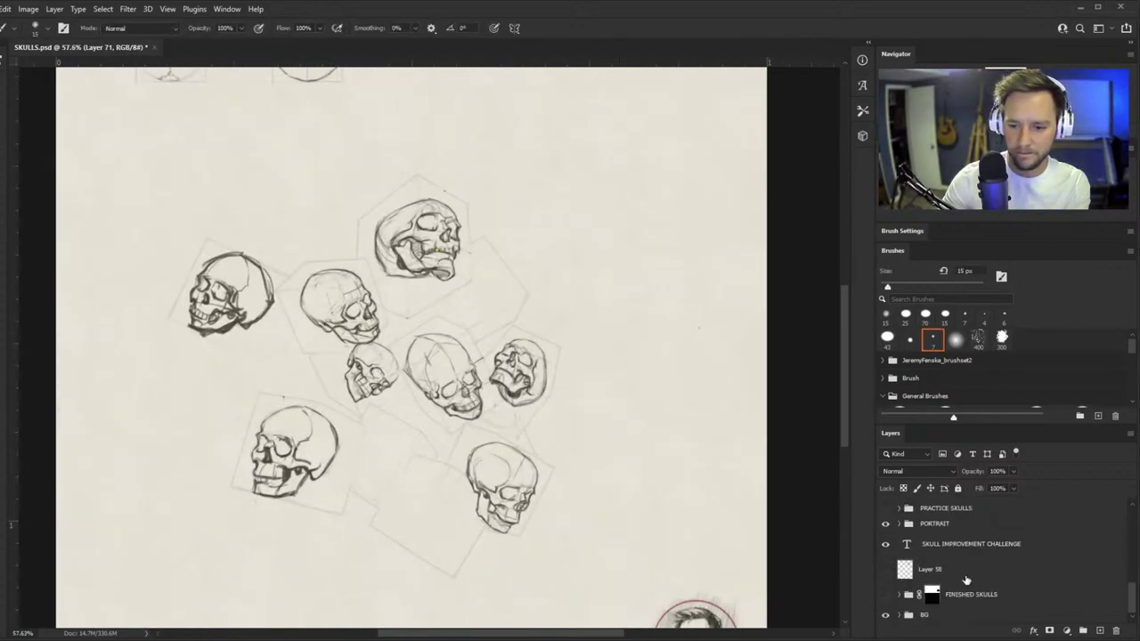
scroll(918, 584, "up", 9)
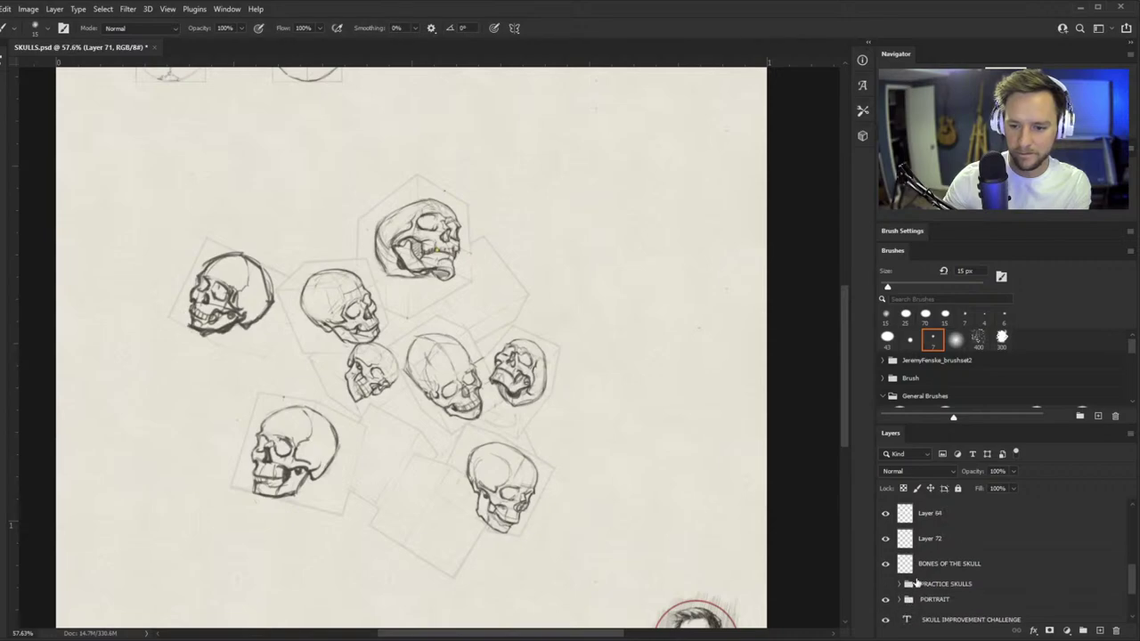
scroll(922, 591, "down", 4)
scroll(922, 592, "down", 7)
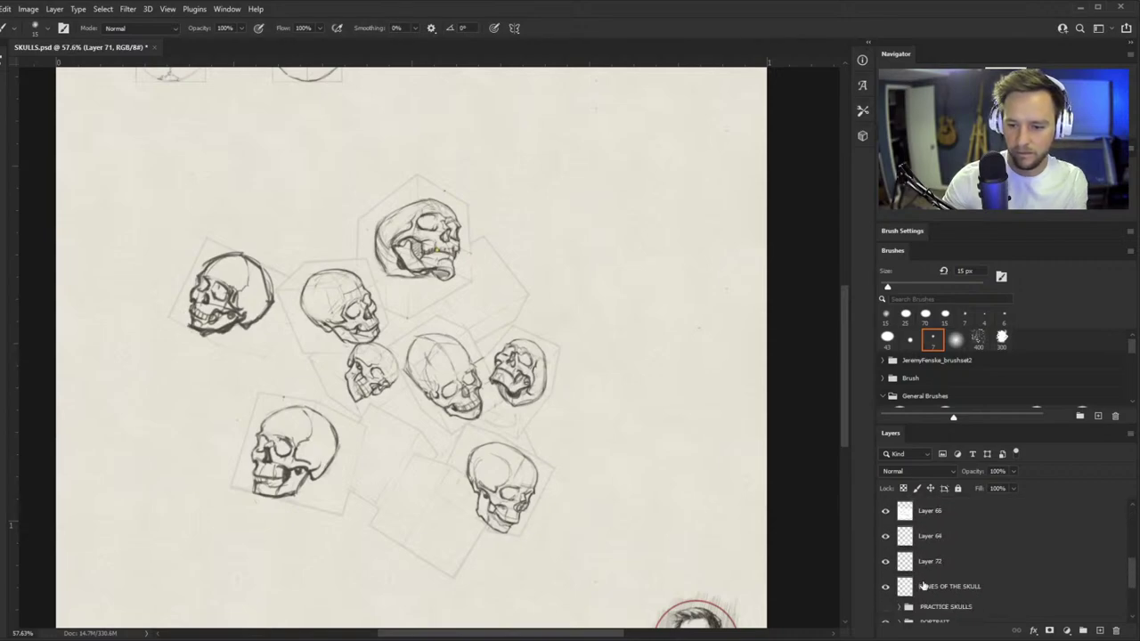
scroll(917, 596, "up", 2)
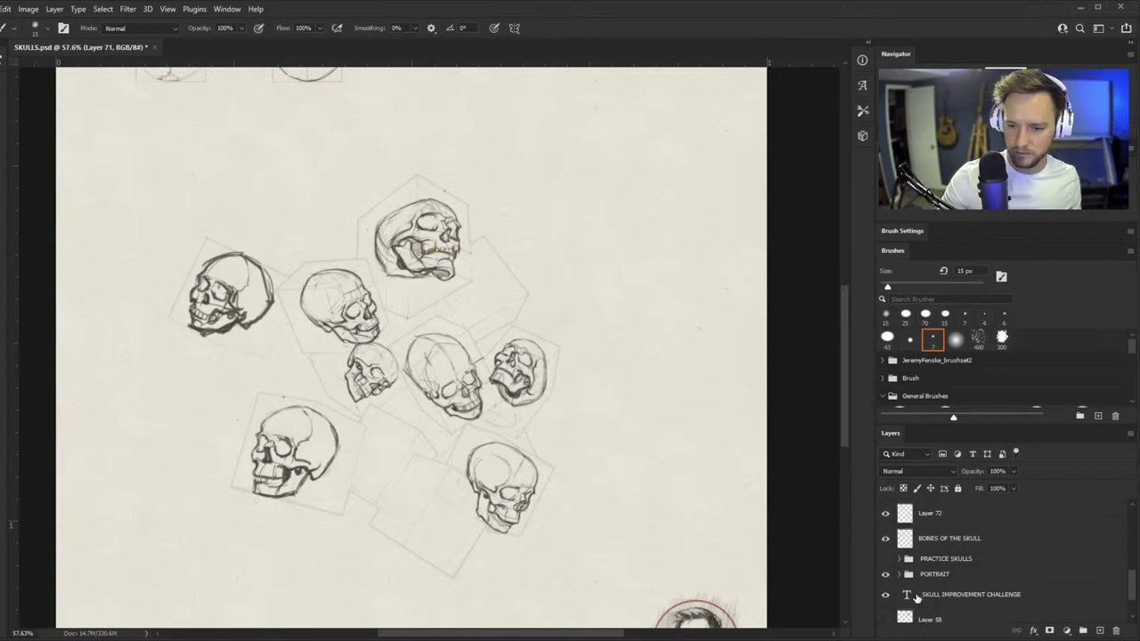
scroll(904, 579, "up", 1)
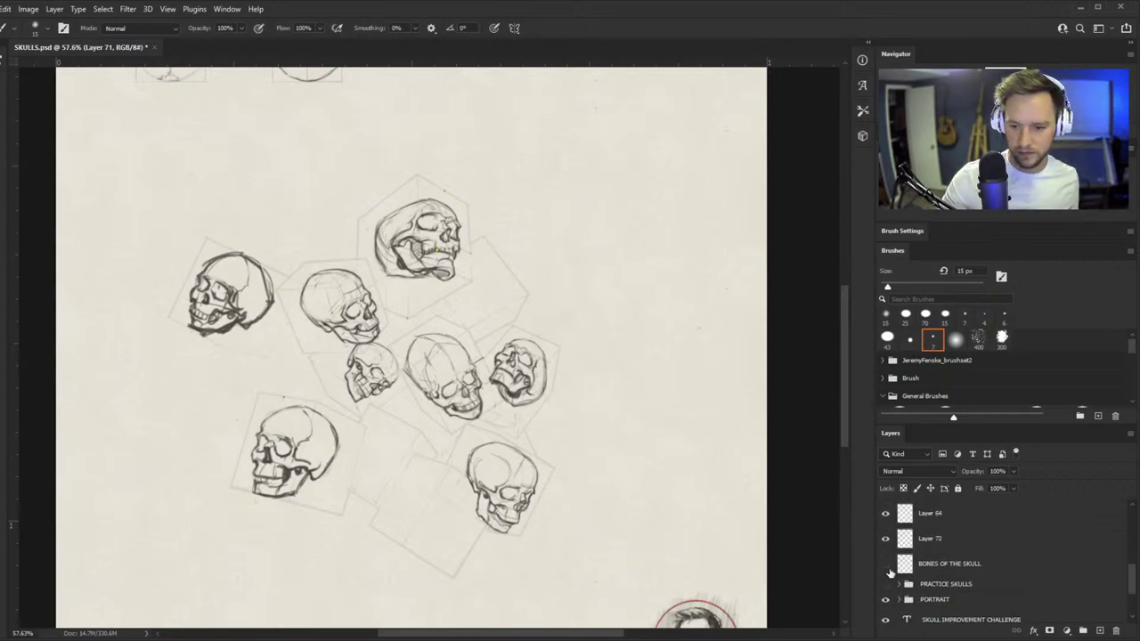
left_click(887, 568)
left_click(887, 539)
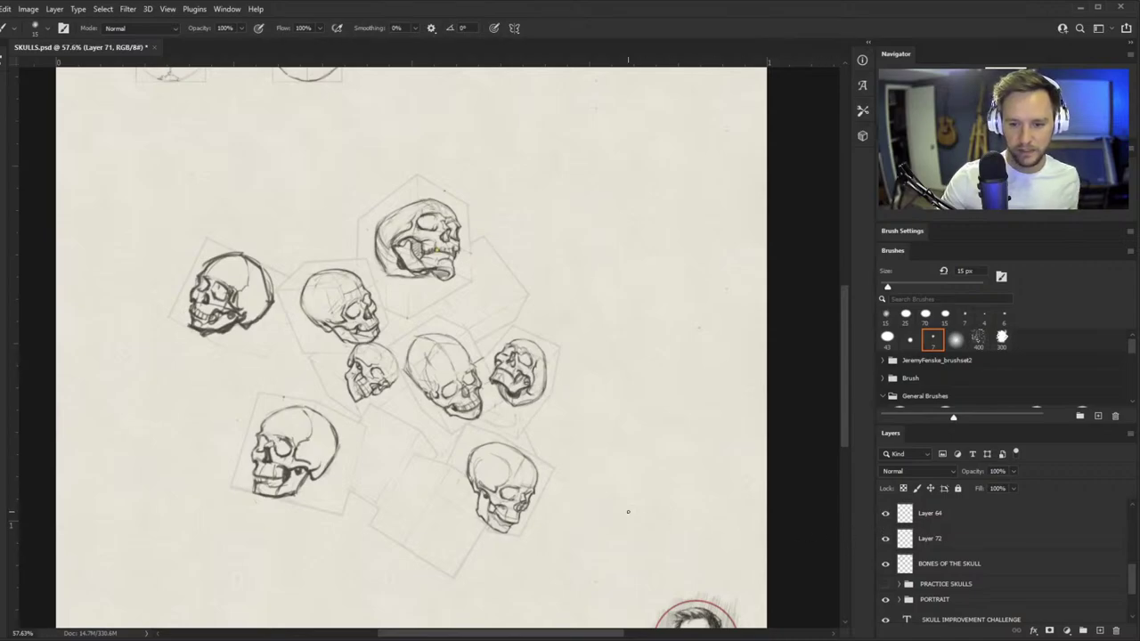
- Pick the perspective box guides on the canvas and hide their layer, Layer 66
key("ctrl+space")
left_click_drag(419, 407, 490, 409)
key("v")
left_click(403, 448, "ctrl")
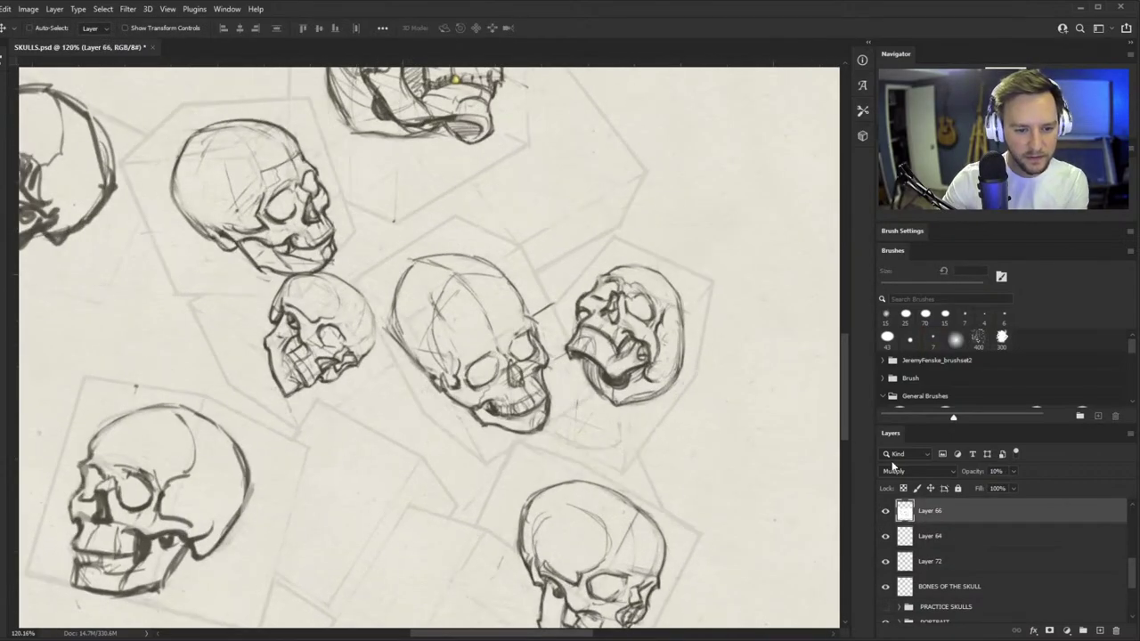
left_click(886, 512)
key("ctrl+space")
left_click_drag(443, 401, 348, 401)
left_click_drag(486, 456, 443, 412)
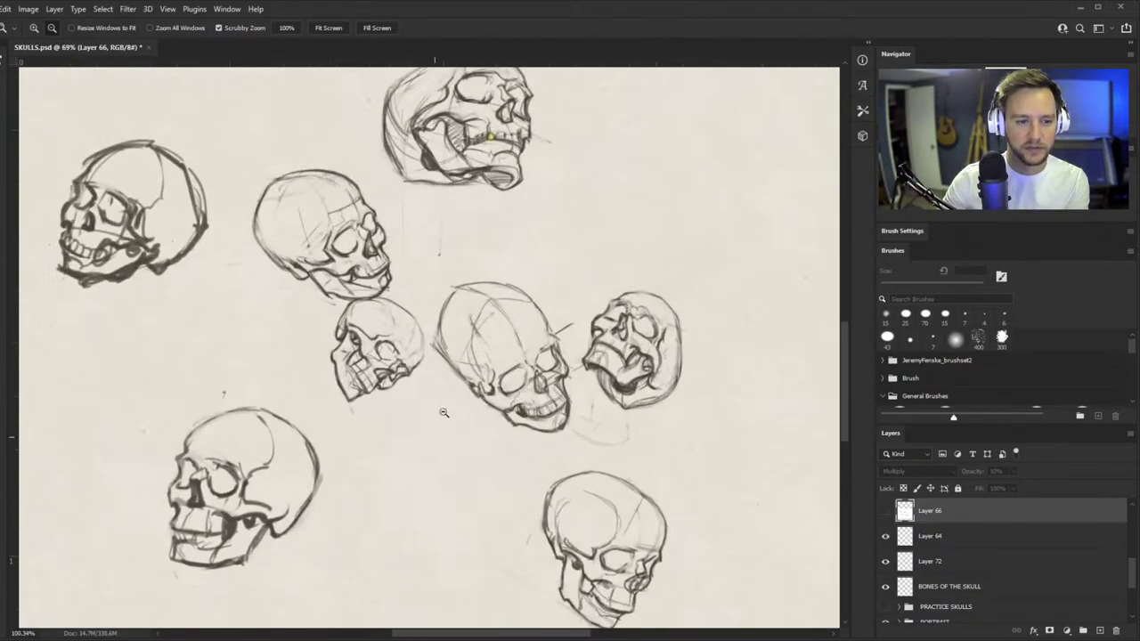
- Pick the lower-left skull's layer, Layer 73, and examine the spacing between the skulls
left_click(259, 505)
left_click_drag(258, 505, 252, 521)
key("ctrl+space")
left_click_drag(421, 426, 407, 425)
key("ctrl+space")
left_click_drag(490, 432, 502, 423)
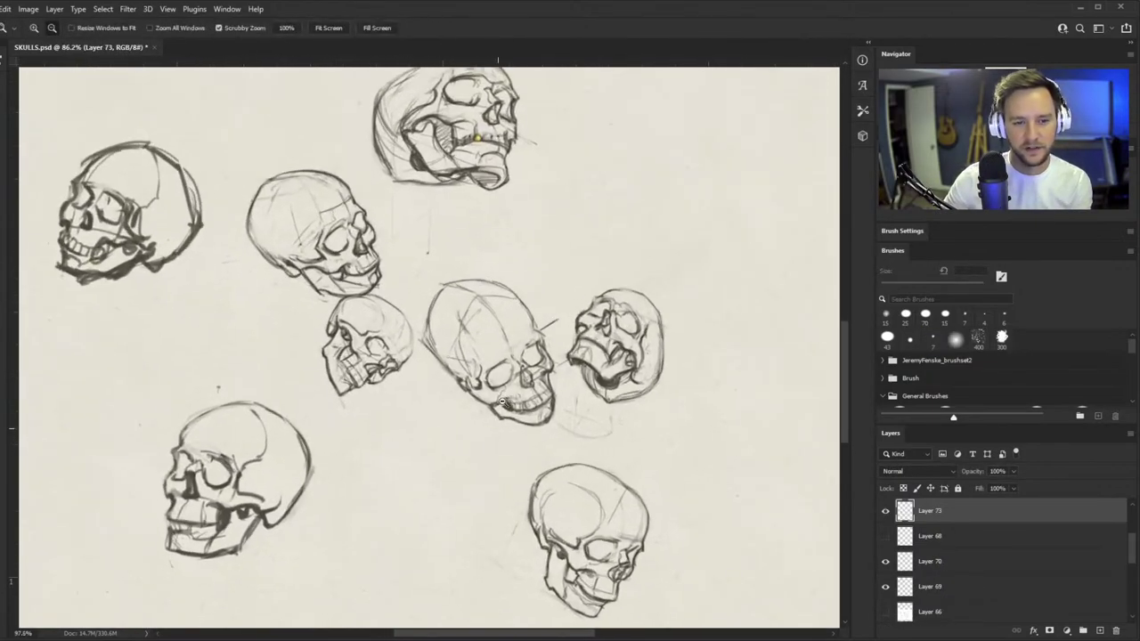
- Lasso the lower-right skull on Layer 71, enlarge it to about 150%, and place it beside the lower-left skull
key("v")
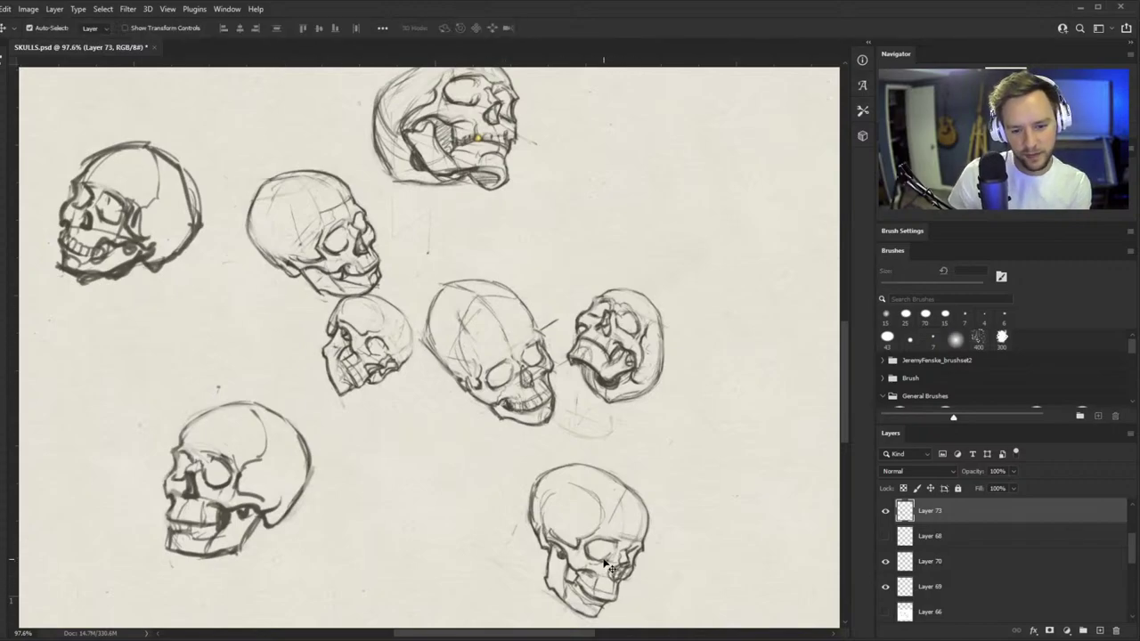
left_click_drag(603, 563, 581, 550)
key("ctrl+z")
key("l")
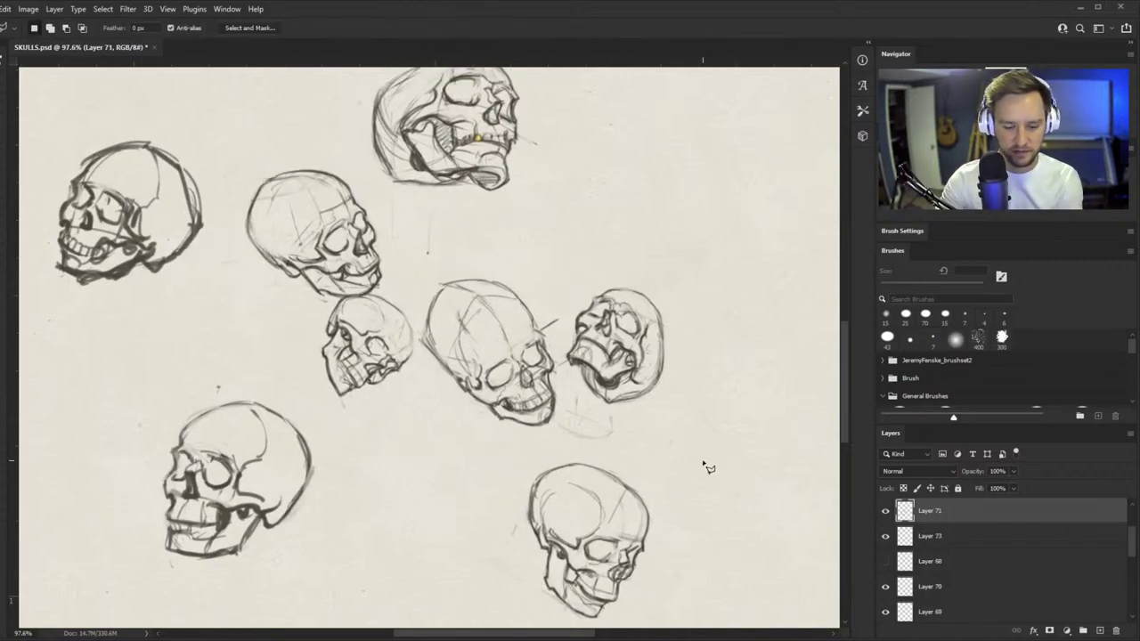
mouse_move(601, 430)
left_mouse_down()
mouse_move(508, 481)
mouse_move(497, 512)
mouse_move(527, 617)
mouse_move(621, 632)
left_mouse_up()
mouse_move(665, 480)
left_mouse_down()
mouse_move(659, 459)
mouse_move(723, 381)
left_mouse_up()
key("ctrl+t")
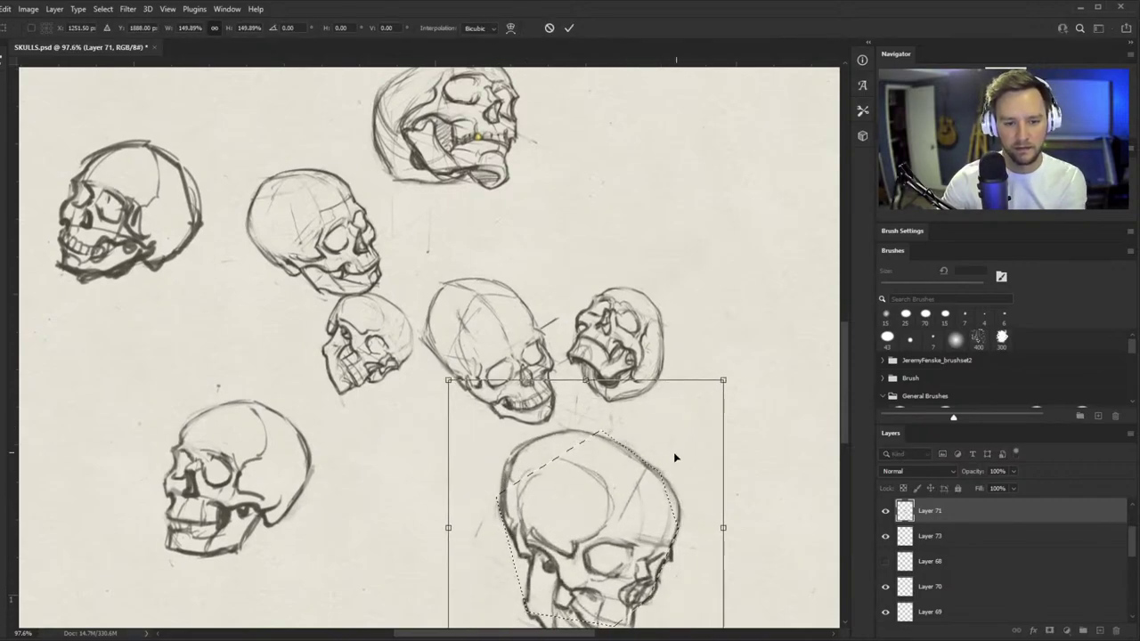
left_click_drag(474, 398, 327, 358)
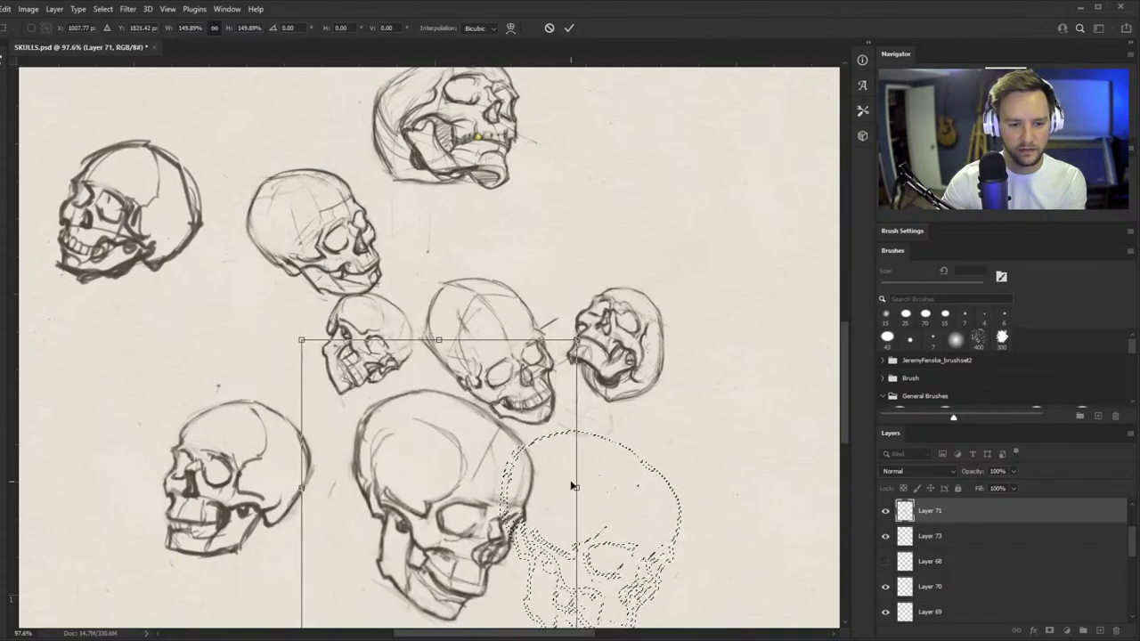
key("Return")
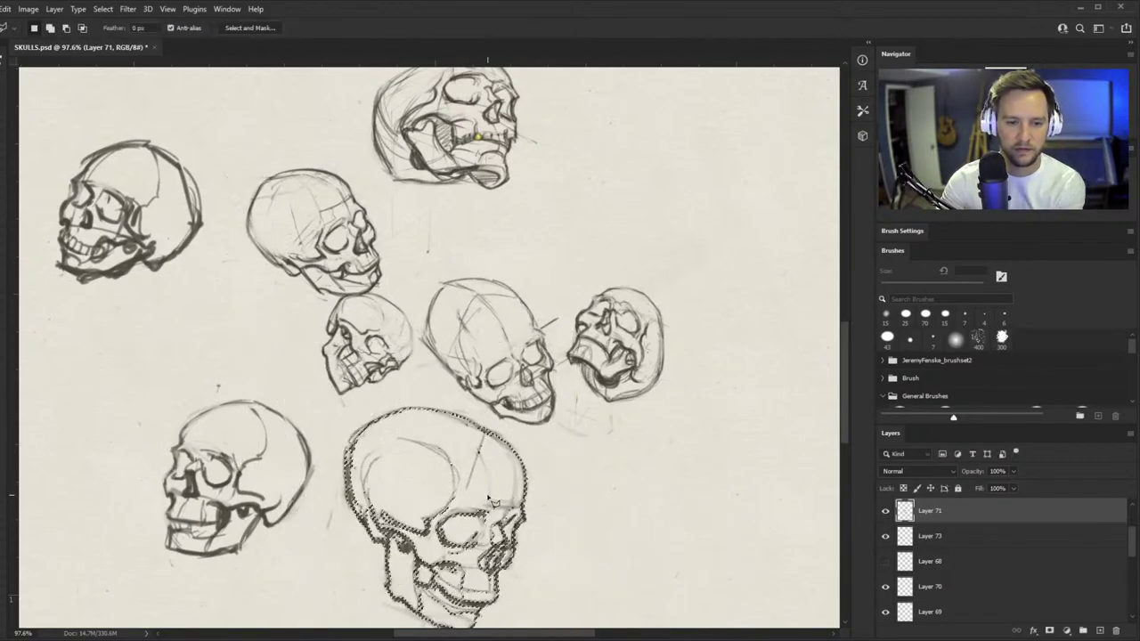
key("ctrl+d")
- Erase the upper rim of the near eye socket on the skull left of the group's centre
key("z")
left_click(365, 401, "alt")
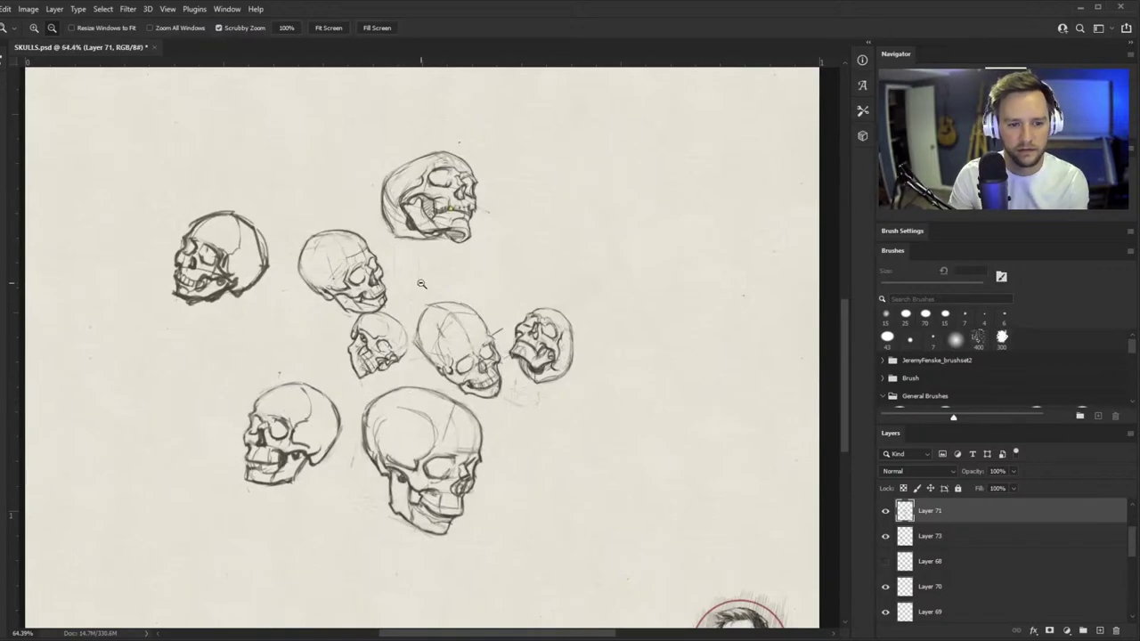
key("b")
left_click_drag(356, 274, 401, 269)
key("e")
mouse_move(304, 296)
left_mouse_down()
mouse_move(303, 308)
mouse_move(348, 270)
left_mouse_up()
scroll(347, 270, "up", 3)
- Redraw that eye socket's upper rim with a fine 7 px brush and add the temple contour behind it
key("b")
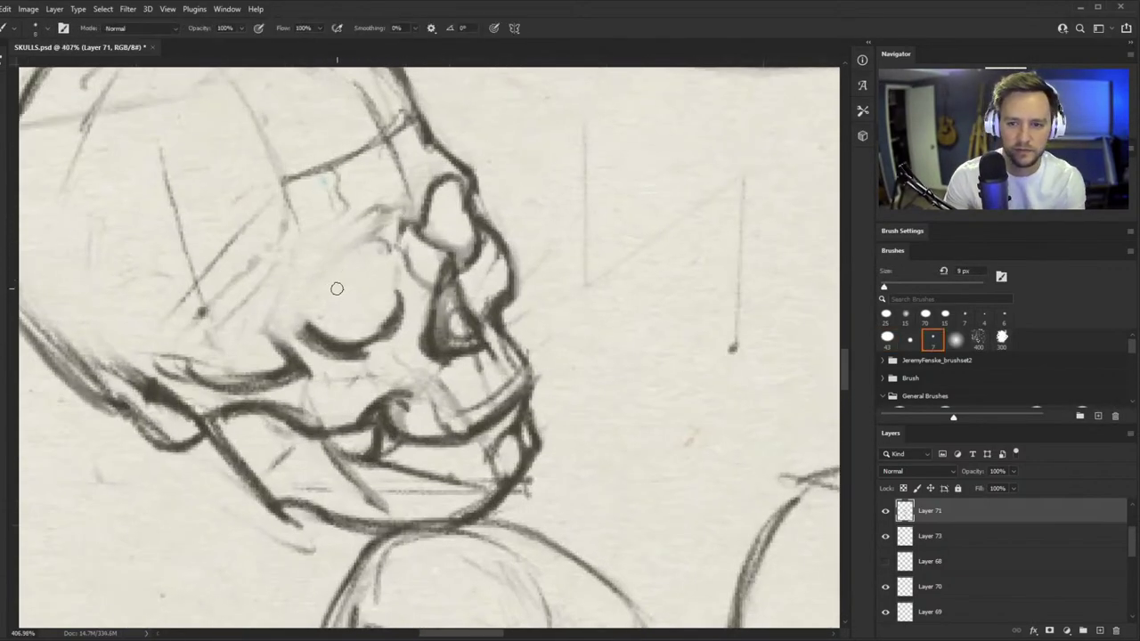
mouse_move(301, 326)
left_mouse_down()
mouse_move(334, 292)
mouse_move(336, 263)
mouse_move(379, 242)
left_mouse_up()
left_click_drag(330, 270, 384, 240)
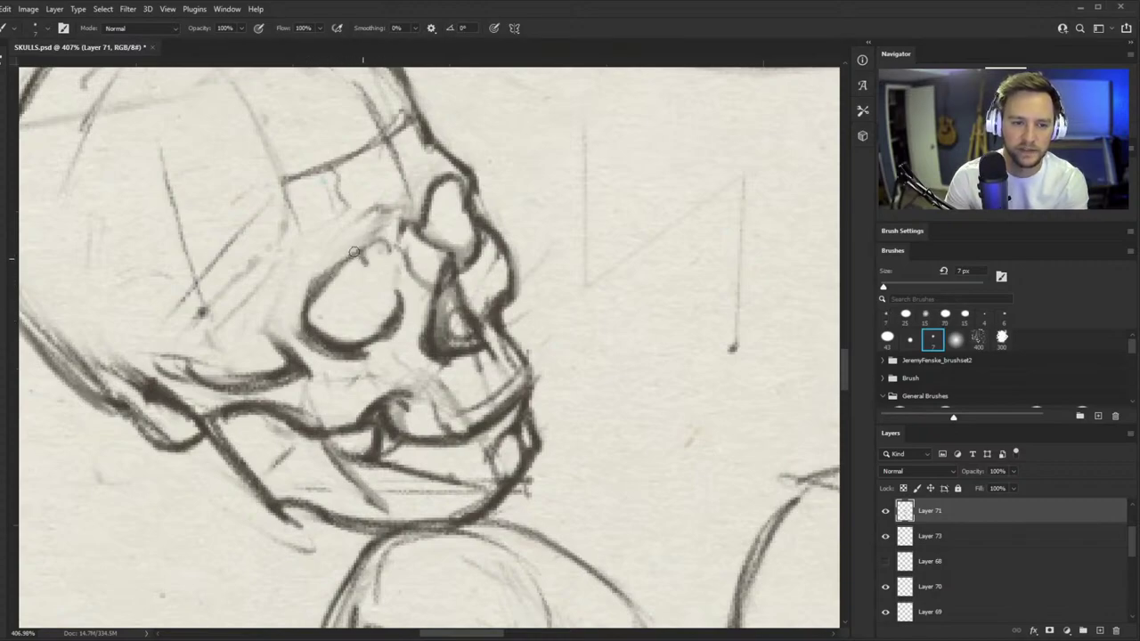
left_click_drag(285, 278, 254, 349)
left_click_drag(282, 301, 265, 350)
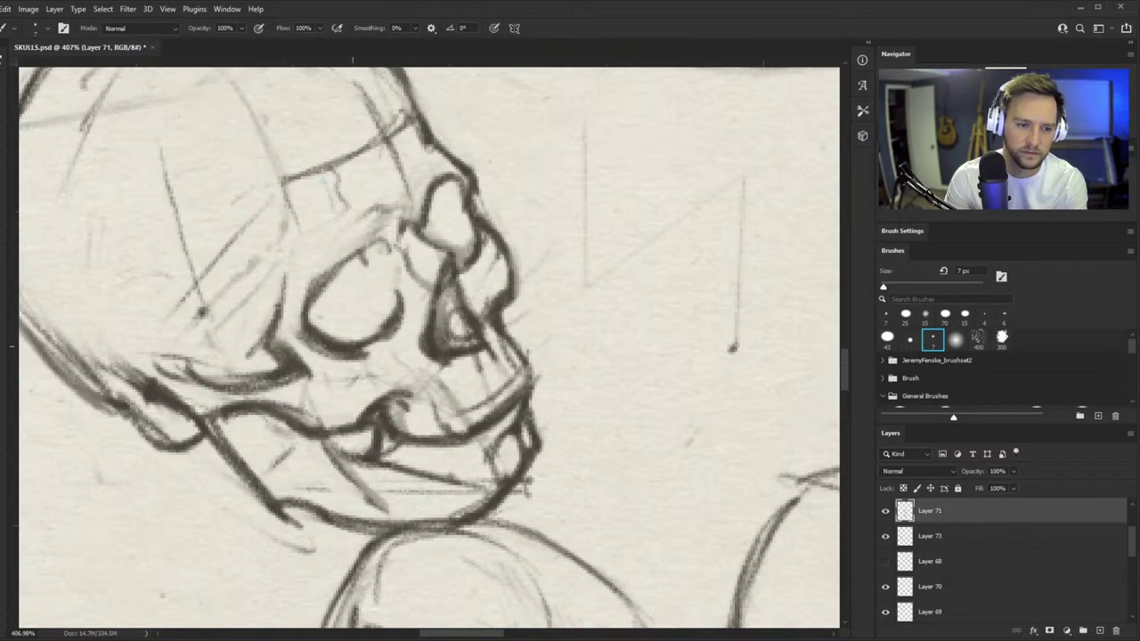
left_click_drag(403, 322, 372, 384)
- Examine the enlarged skull up close and compare its size with the rest of the group
left_click_drag(461, 470, 489, 521)
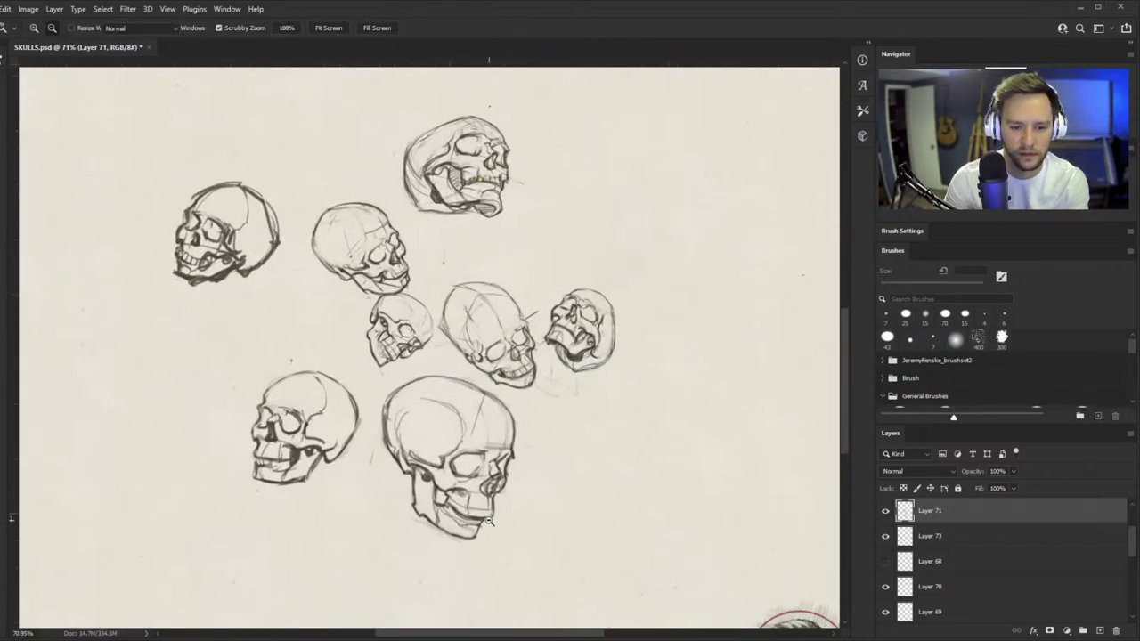
scroll(489, 521, "up", 3)
key("b")
key("z")
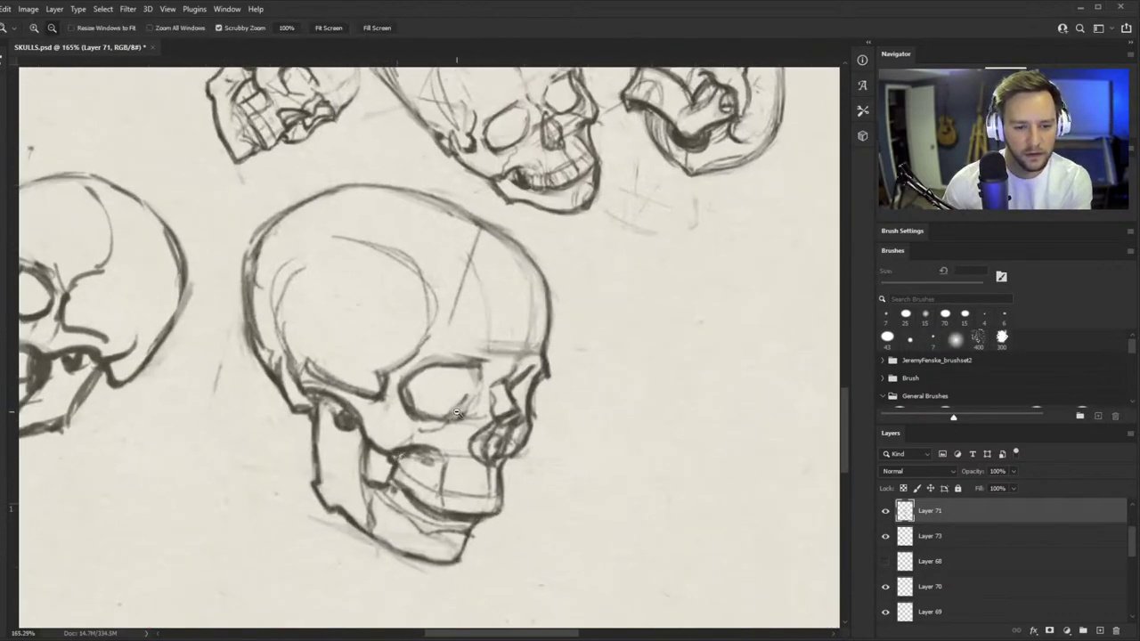
scroll(503, 268, "down", 5)
scroll(504, 268, "up", 3)
key("v")
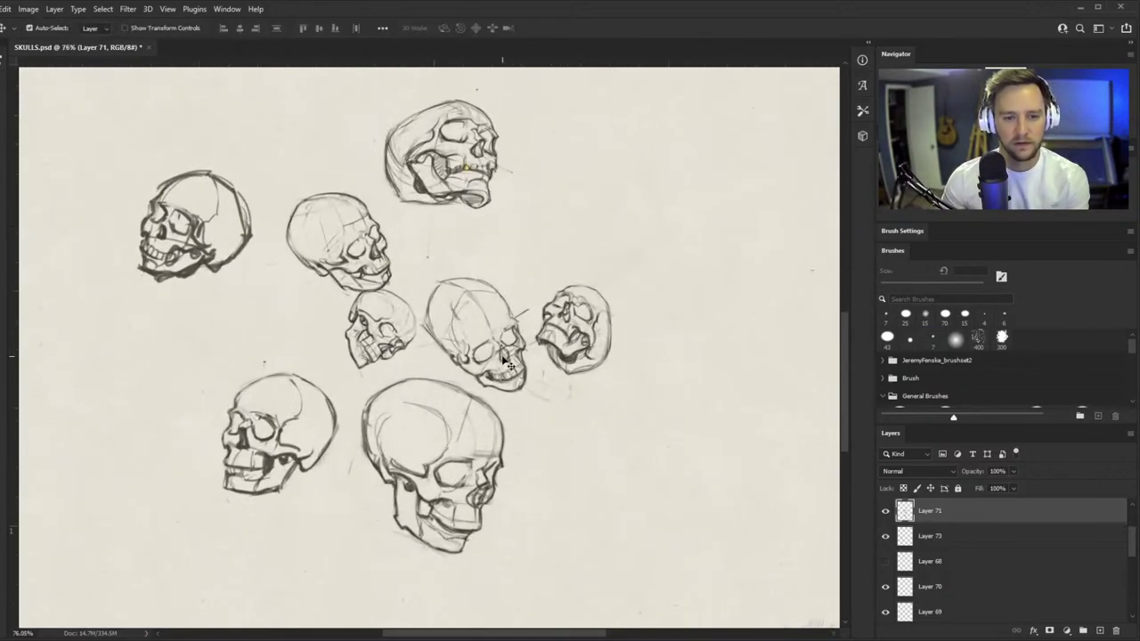
left_click_drag(503, 358, 496, 351)
key("ctrl+z")
scroll(496, 372, "up", 5)
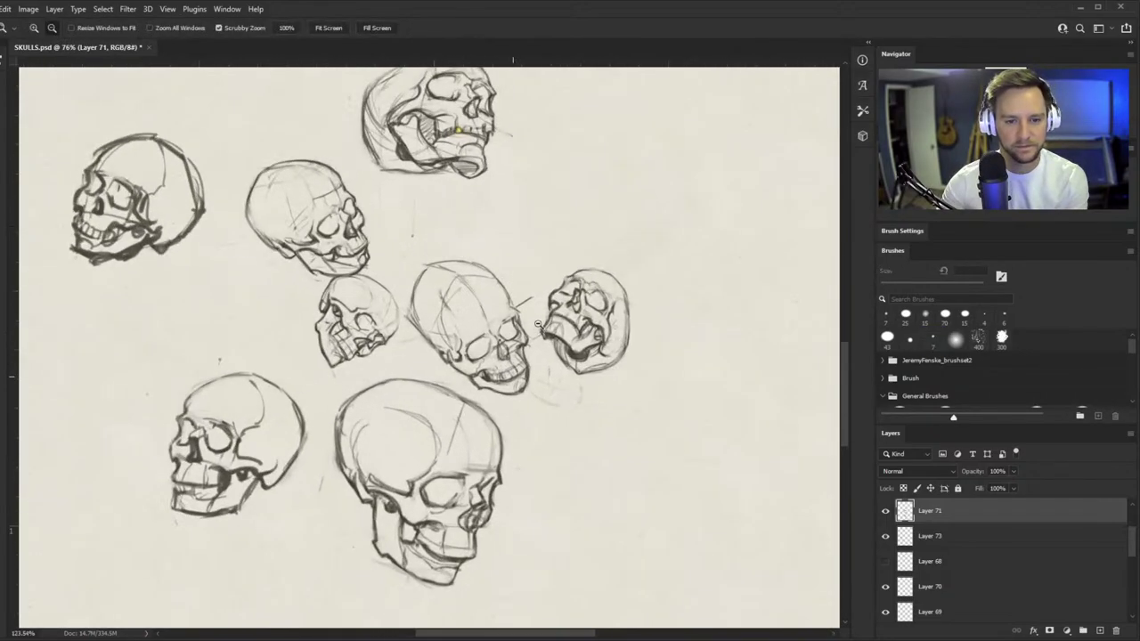
key("z")
scroll(400, 423, "up", 1)
scroll(399, 423, "down", 5)
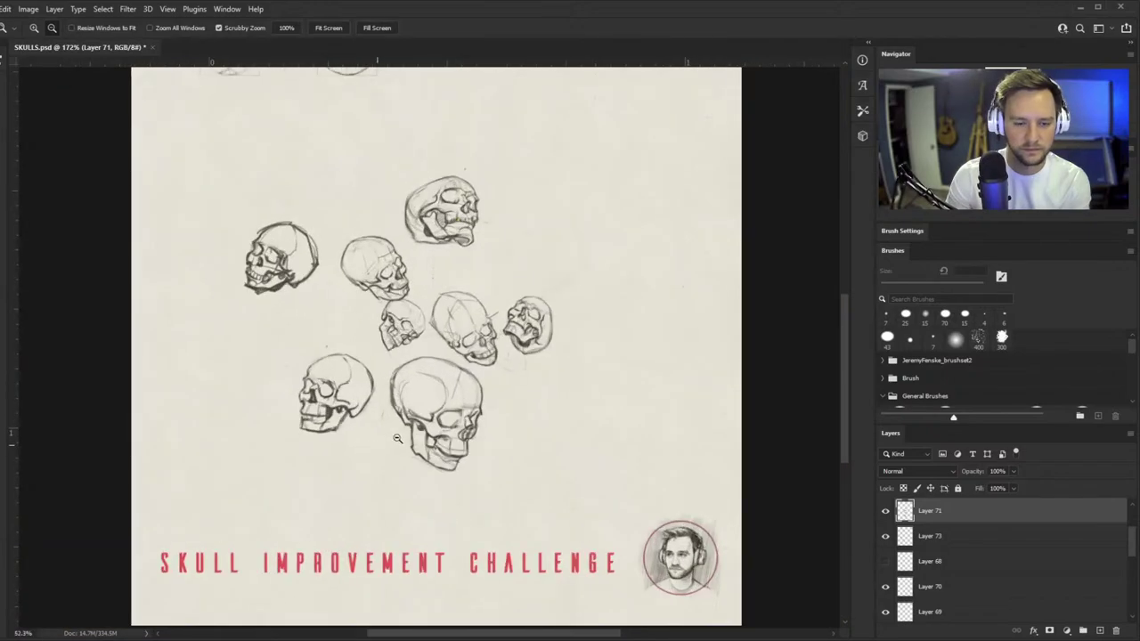
scroll(400, 423, "up", 3)
- Flip the Layer 71 skulls horizontally and shift the whole layer closer to the two skulls that are not on it
key("ctrl+t")
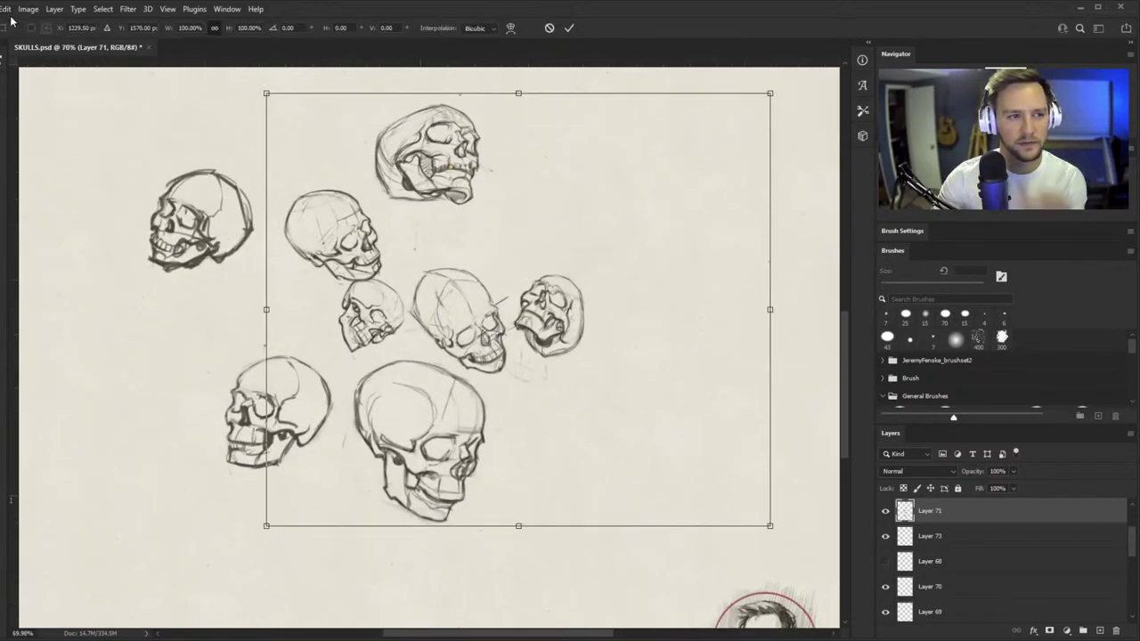
left_click(233, 485)
left_click_drag(638, 362, 460, 346)
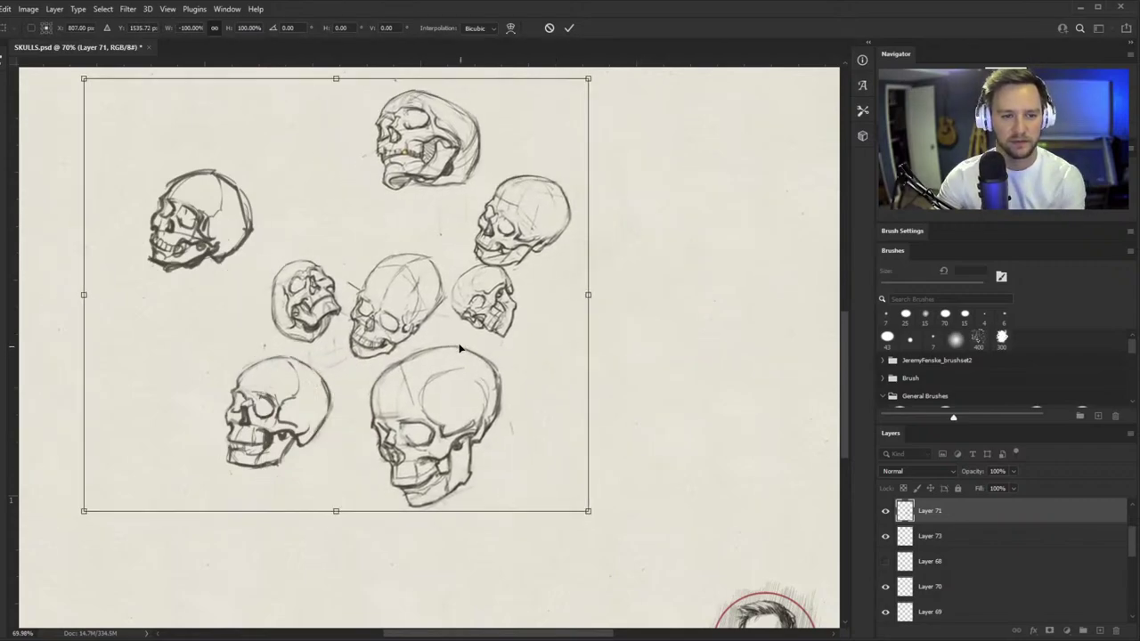
key("Return")
- Erase the forehead and upper cranium outline of the skull in the middle of the group with a 50 px eraser
key("b")
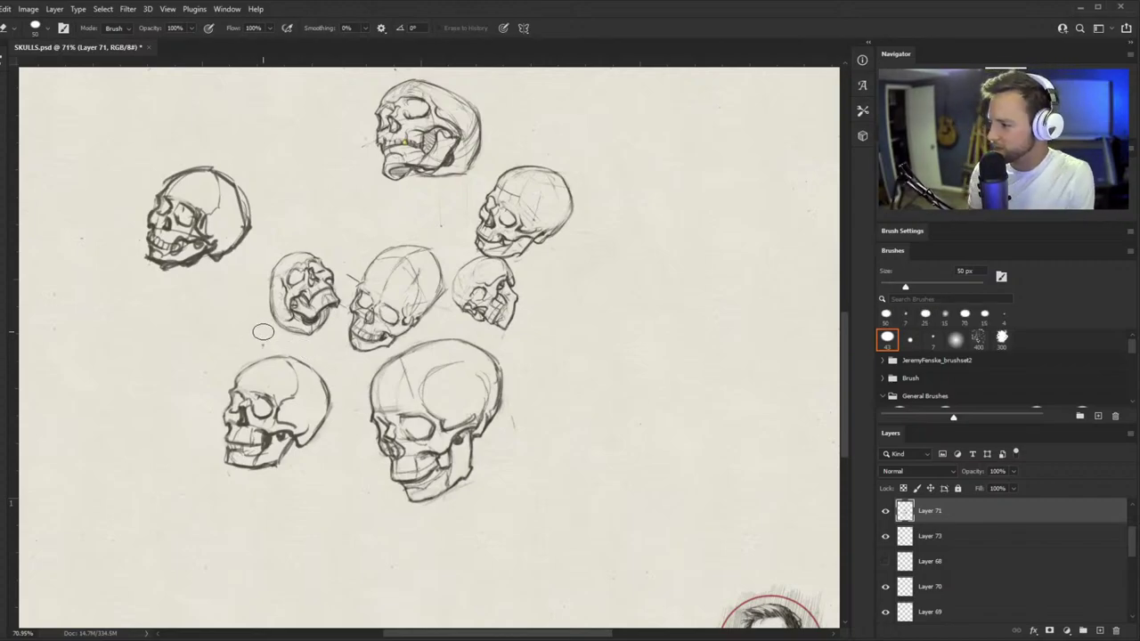
key("b")
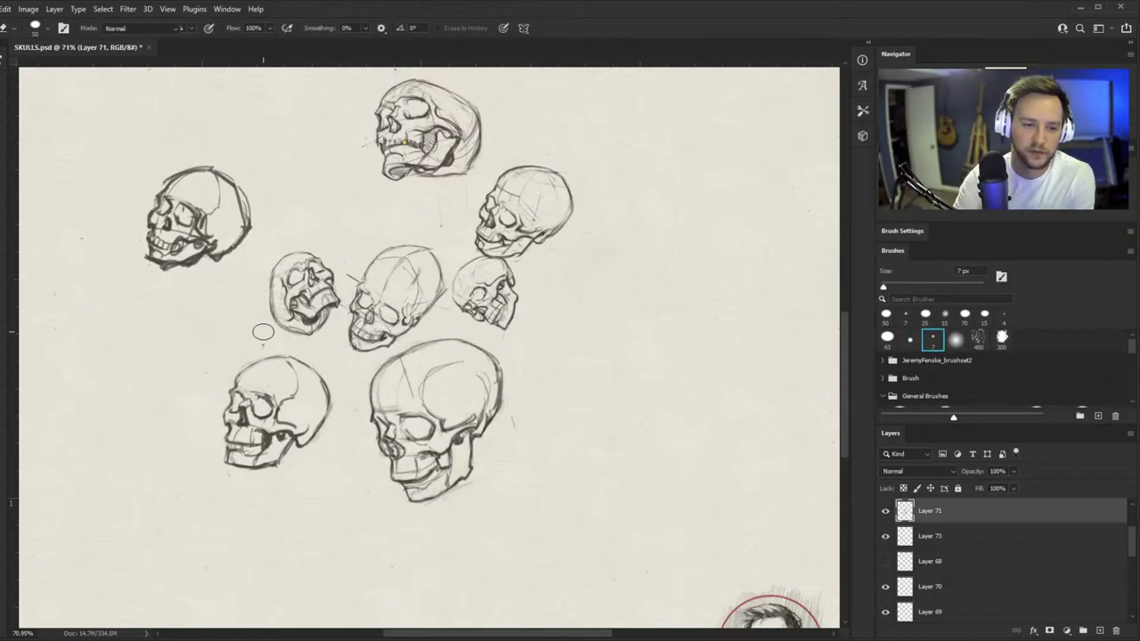
key("z")
left_click_drag(347, 301, 406, 295)
key("e")
left_click_drag(361, 214, 368, 234)
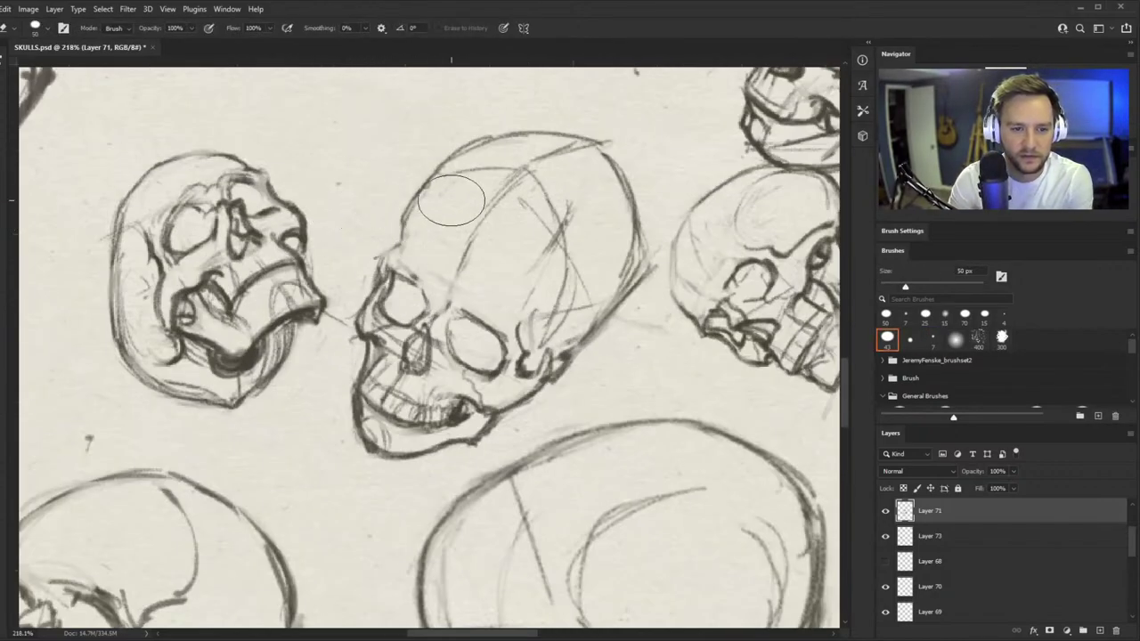
left_click_drag(407, 178, 526, 119)
- Redraw the middle skull's forehead contour with a 7 px brush and erase the old line at its crown
key("b")
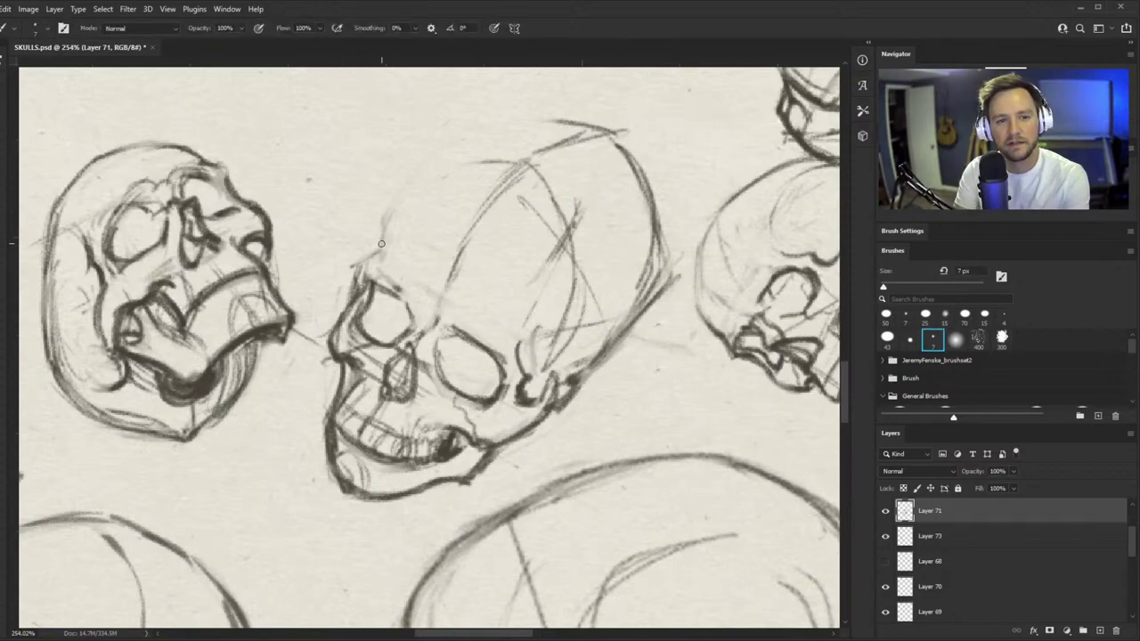
mouse_move(381, 246)
left_mouse_down()
mouse_move(476, 182)
mouse_move(594, 129)
left_mouse_up()
key("z")
key("e")
left_click_drag(508, 104, 568, 155)
key("b")
left_click_drag(487, 176, 588, 146)
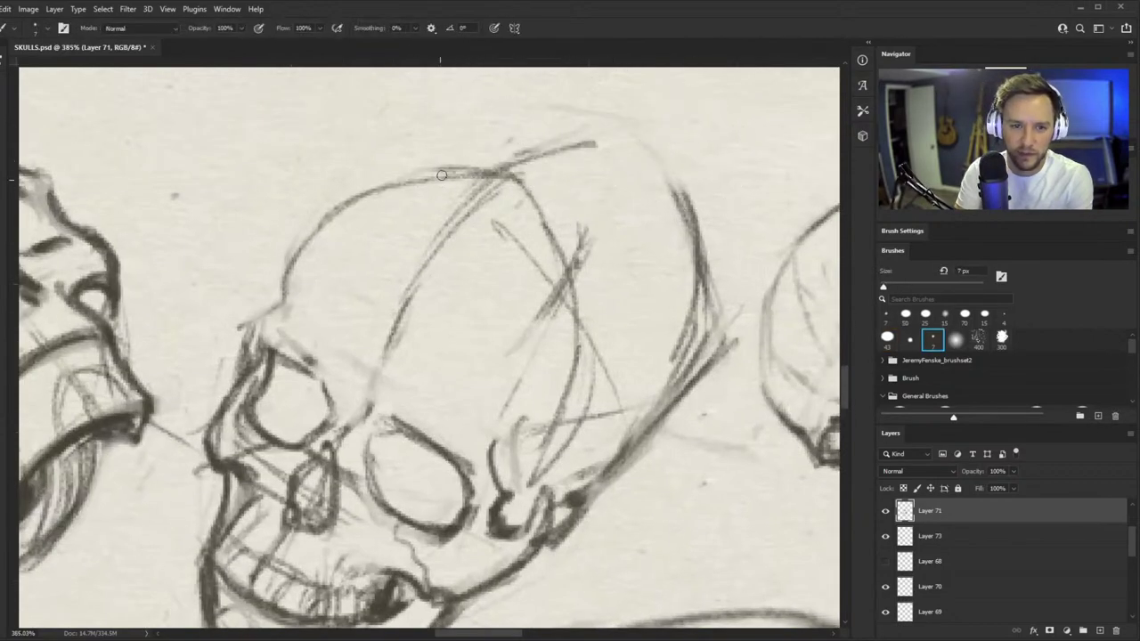
- Redraw the middle skull's crown lower and carry the contour down the back of the cranium to the ear
left_click_drag(339, 200, 570, 139)
left_click_drag(477, 152, 642, 141)
mouse_move(558, 134)
left_mouse_down()
mouse_move(676, 318)
mouse_move(675, 392)
mouse_move(621, 200)
left_mouse_up()
left_click_drag(517, 143, 683, 254)
left_click_drag(588, 148, 642, 398)
left_click_drag(656, 291, 595, 488)
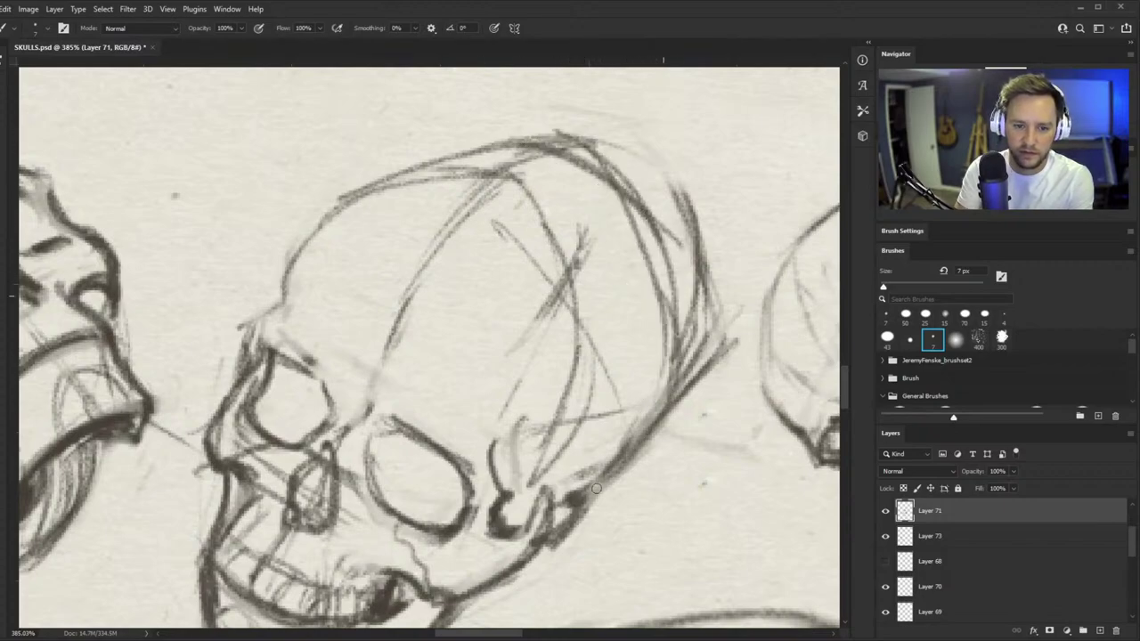
- Erase the old outer contour at the back of the middle skull, reducing the eraser to 30 px
scroll(596, 488, "down", 4)
key("e")
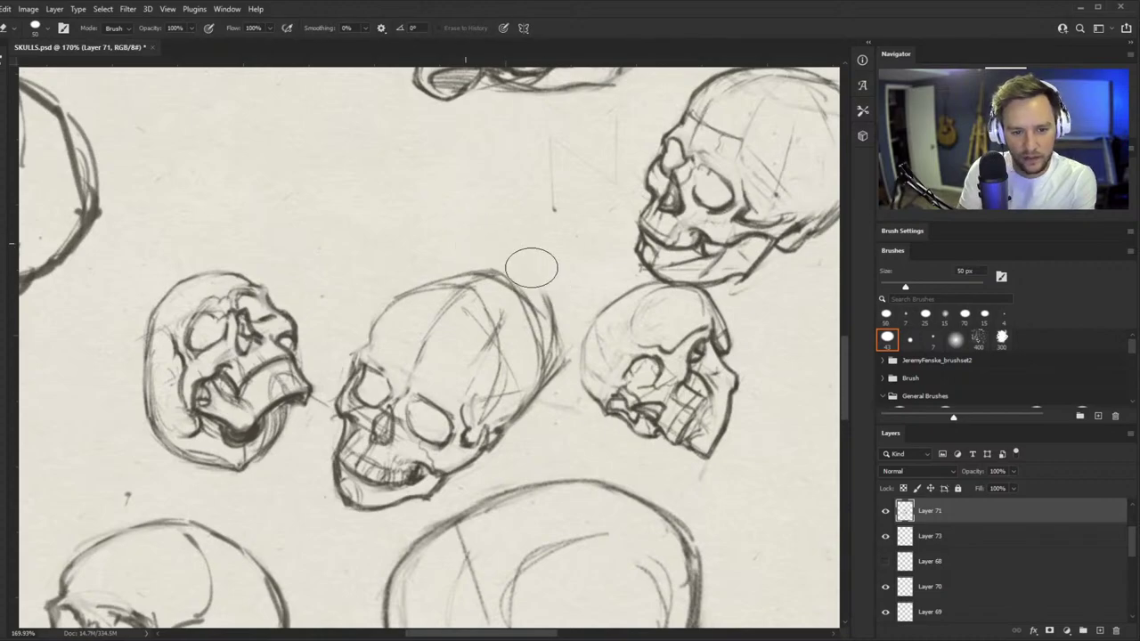
mouse_move(499, 262)
left_mouse_down()
mouse_move(538, 333)
mouse_move(526, 282)
mouse_move(531, 352)
mouse_move(552, 371)
mouse_move(554, 289)
mouse_move(538, 272)
mouse_move(557, 364)
mouse_move(514, 353)
mouse_move(562, 275)
left_mouse_up()
key("bracketleft")
key("bracketleft")
mouse_move(501, 307)
left_mouse_down()
mouse_move(501, 328)
mouse_move(496, 318)
mouse_move(577, 259)
left_mouse_up()
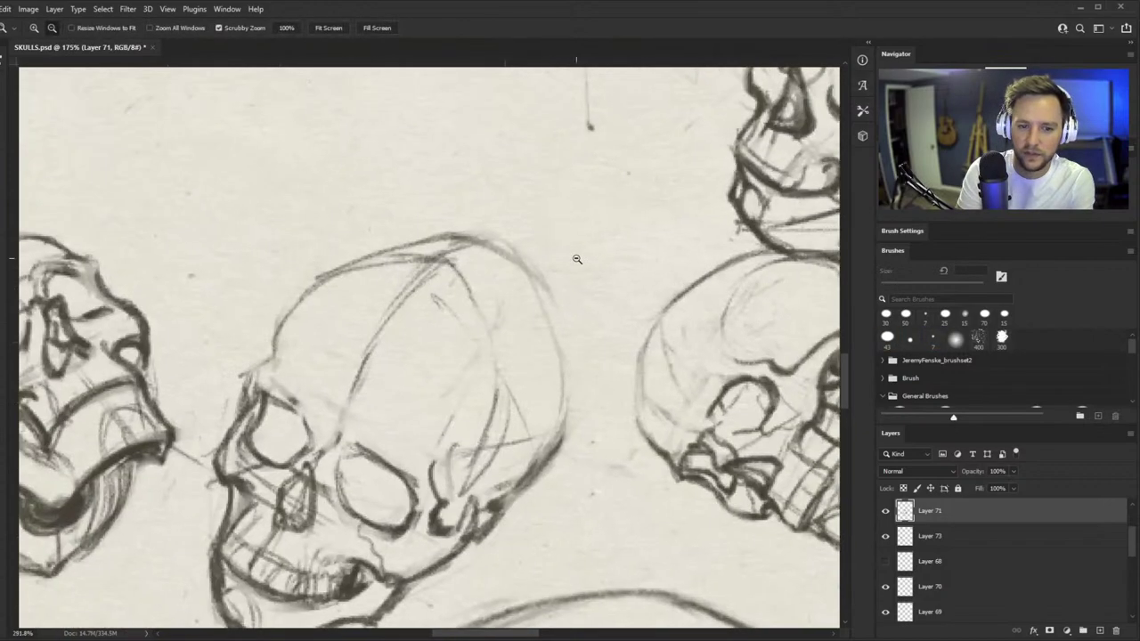
- Redraw the middle skull's crown and rear cranium contour with firmer 7 px strokes
key("r")
left_click_drag(647, 312, 604, 207)
left_click_drag(394, 321, 463, 270)
mouse_move(357, 242)
left_mouse_down()
mouse_move(497, 197)
mouse_move(432, 208)
mouse_move(463, 219)
mouse_move(364, 235)
mouse_move(489, 219)
left_mouse_up()
key("b")
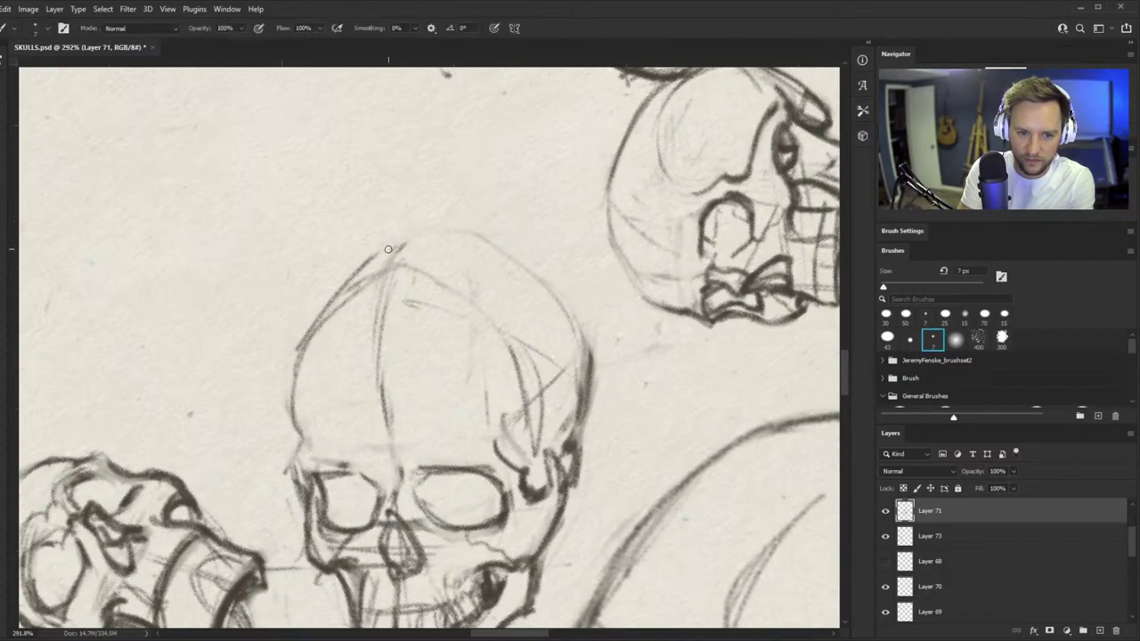
left_click_drag(367, 266, 463, 233)
key("r")
left_click_drag(641, 333, 582, 199)
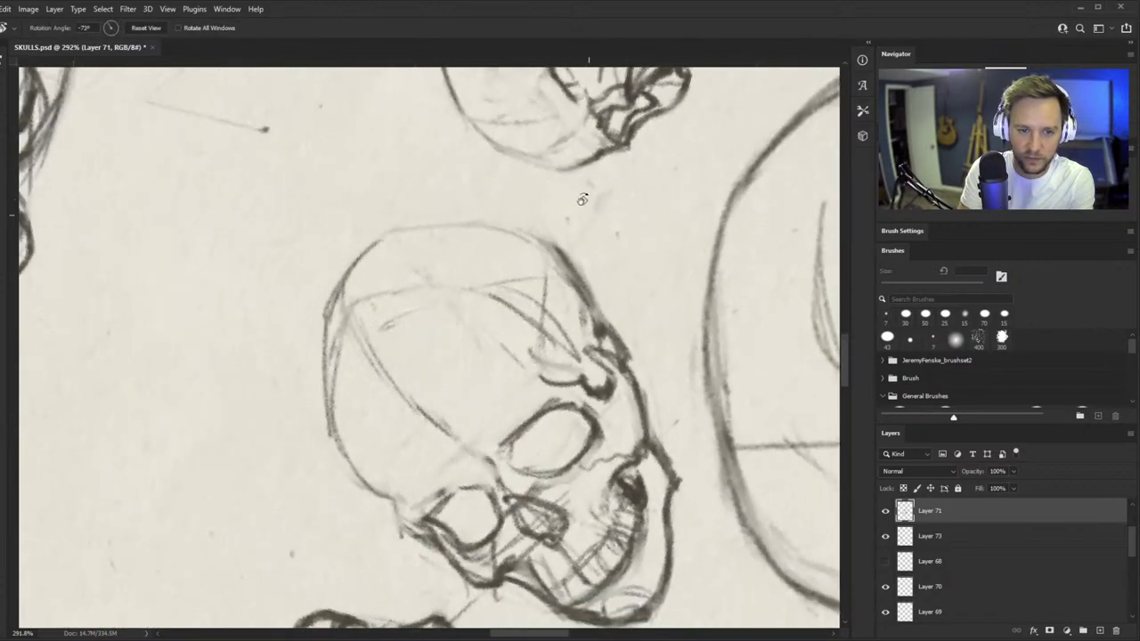
key("b")
left_click_drag(361, 248, 511, 229)
left_click_drag(398, 233, 537, 224)
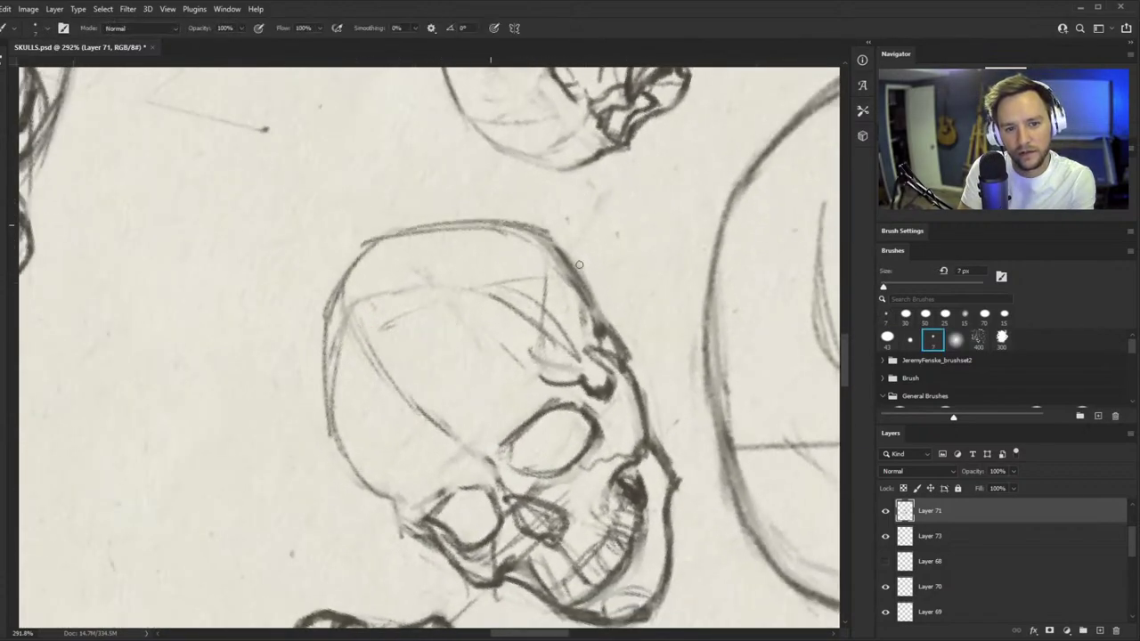
left_click_drag(595, 314, 599, 323)
- Lighten the rough sketch lines at the back of the middle skull's cranium with the eraser
key("z")
left_click_drag(516, 298, 382, 374)
key("r")
mouse_move(615, 338)
left_mouse_down()
mouse_move(570, 450)
mouse_move(508, 499)
left_mouse_up()
key("z")
mouse_move(576, 369)
left_mouse_down()
mouse_move(611, 359)
mouse_move(534, 458)
left_mouse_up()
key("r")
key("z")
left_click_drag(445, 457, 514, 465)
key("e")
mouse_move(385, 448)
left_mouse_down()
mouse_move(544, 413)
mouse_move(414, 447)
mouse_move(453, 445)
left_mouse_up()
- Erase the heavy, messy strokes around the middle skull's ear area
key("z")
key("b")
key("r")
mouse_move(549, 440)
left_mouse_down()
mouse_move(580, 359)
mouse_move(572, 299)
left_mouse_up()
key("z")
left_click_drag(414, 499, 466, 498)
key("e")
left_click_drag(434, 396, 440, 424)
- Redraw the middle skull's ear area and the contour rising behind it with a 7 px brush
key("b")
mouse_move(387, 364)
left_mouse_down()
mouse_move(419, 398)
mouse_move(414, 464)
left_mouse_up()
mouse_move(412, 395)
left_mouse_down()
mouse_move(414, 463)
mouse_move(494, 379)
mouse_move(473, 375)
mouse_move(453, 429)
mouse_move(538, 409)
mouse_move(489, 453)
mouse_move(503, 377)
left_mouse_up()
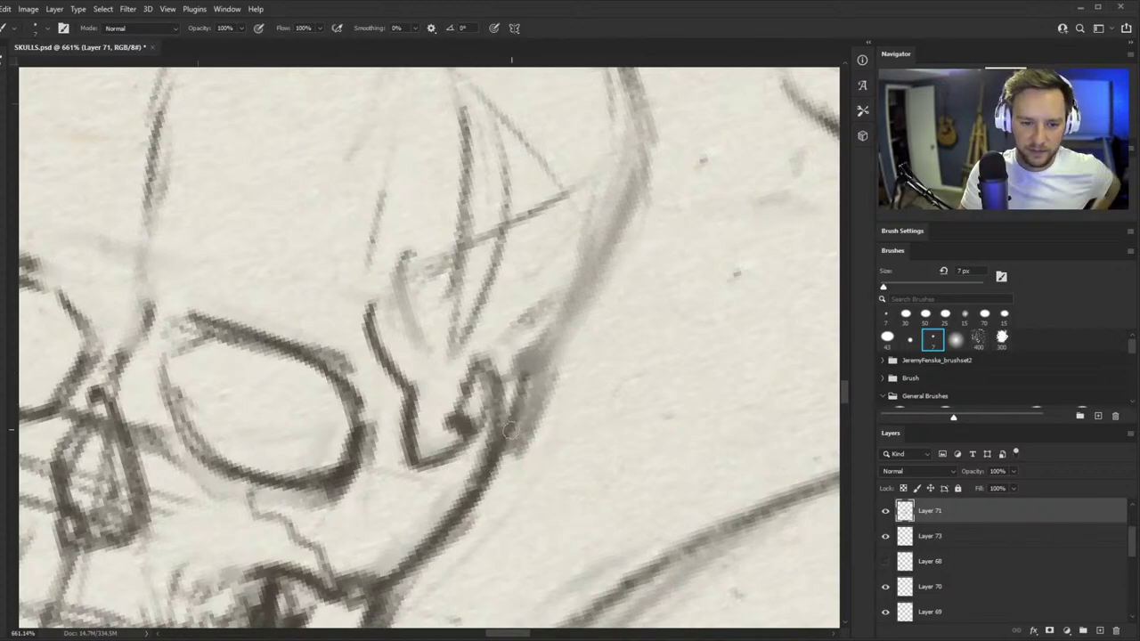
left_click_drag(508, 450, 617, 219)
key("z")
left_click_drag(441, 377, 336, 473)
left_click_drag(440, 444, 459, 440)
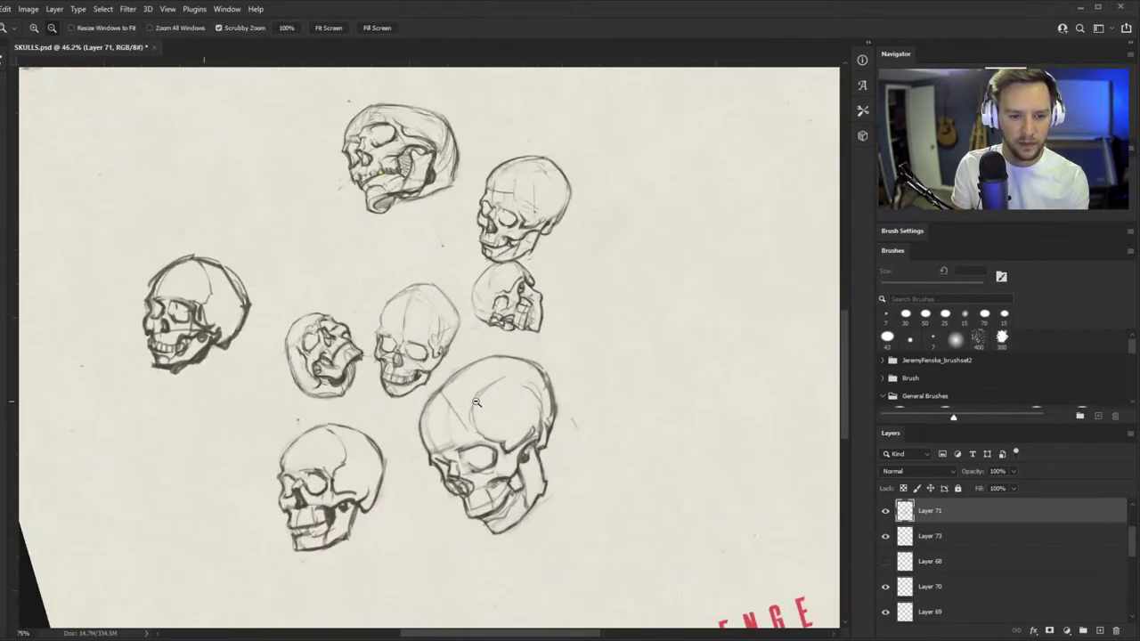
- Erase the middle skull's chin and front jaw outline with a 30 px eraser
key("r")
left_click_drag(563, 390, 544, 428)
key("z")
left_click_drag(390, 356, 440, 344)
key("b")
key("e")
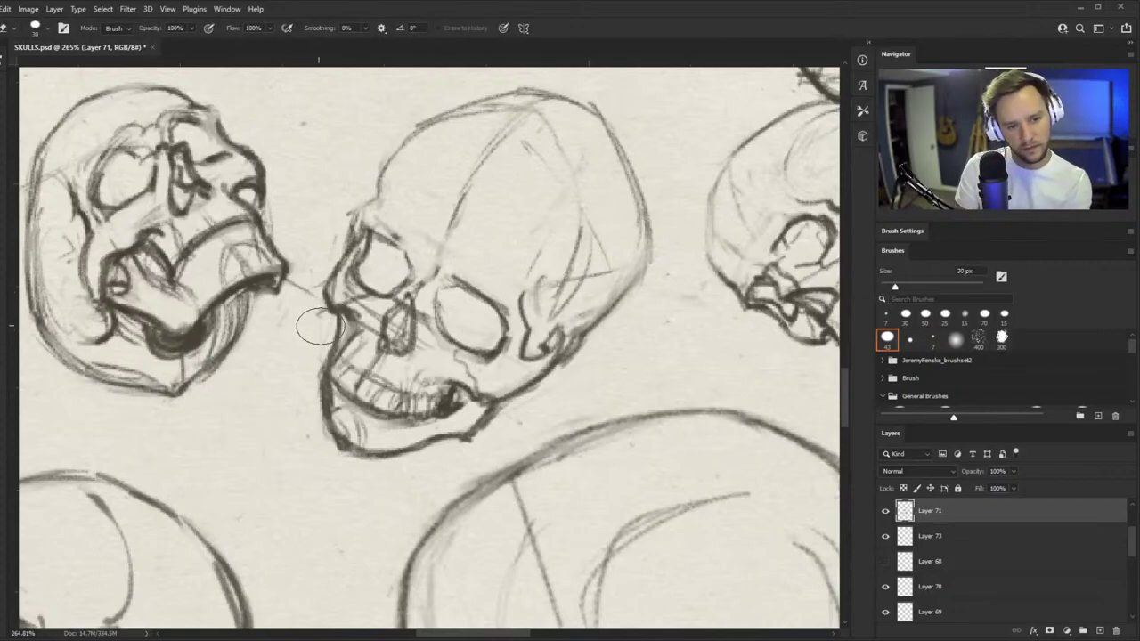
key("b")
mouse_move(317, 397)
left_mouse_down()
mouse_move(317, 443)
mouse_move(368, 462)
mouse_move(421, 421)
left_mouse_up()
key("e")
key("z")
- Redraw the middle skull's chin, lower jaw edge and front jaw line with a 7 px brush
key("b")
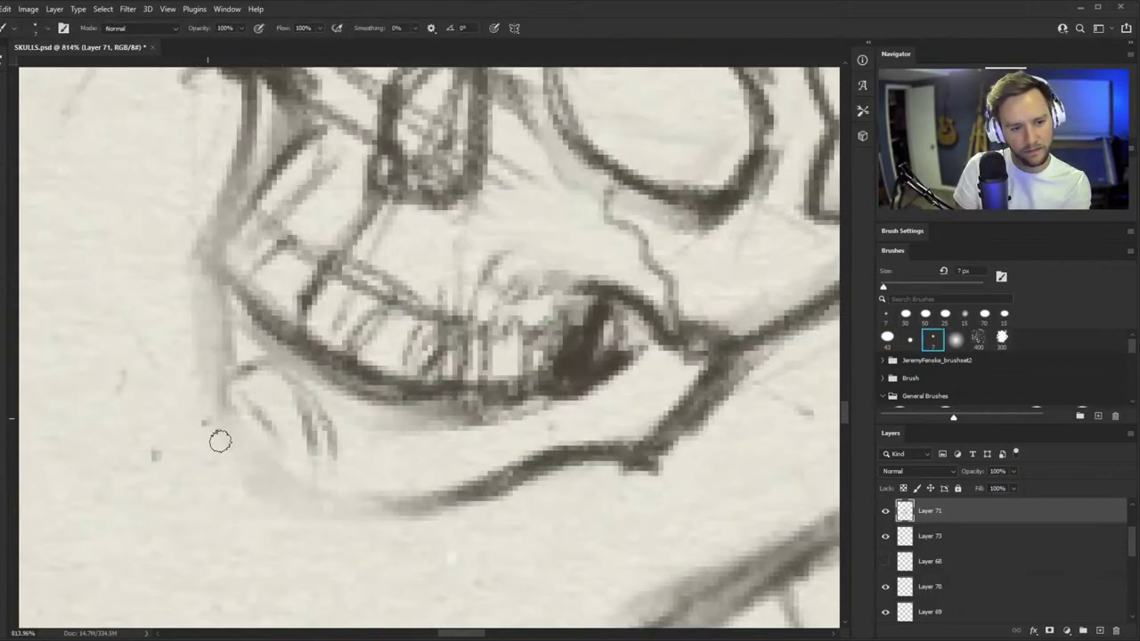
mouse_move(190, 418)
left_mouse_down()
mouse_move(267, 477)
mouse_move(383, 488)
left_mouse_up()
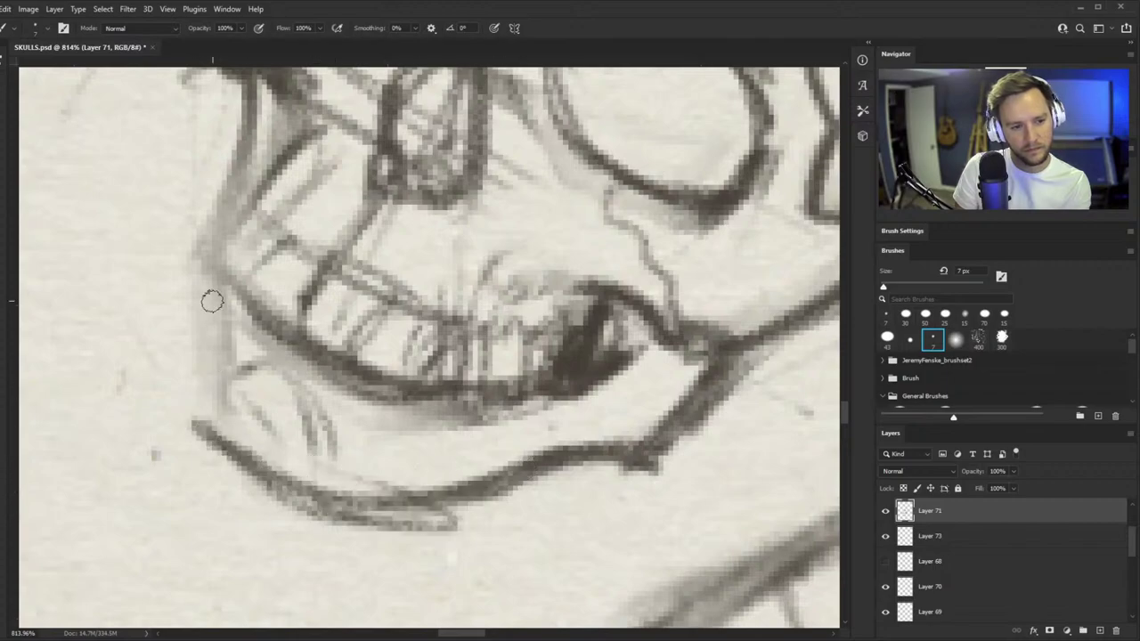
left_click_drag(216, 285, 219, 385)
mouse_move(201, 328)
left_mouse_down()
mouse_move(204, 396)
mouse_move(303, 494)
left_mouse_up()
key("z")
left_click_drag(413, 411, 344, 411)
key("b")
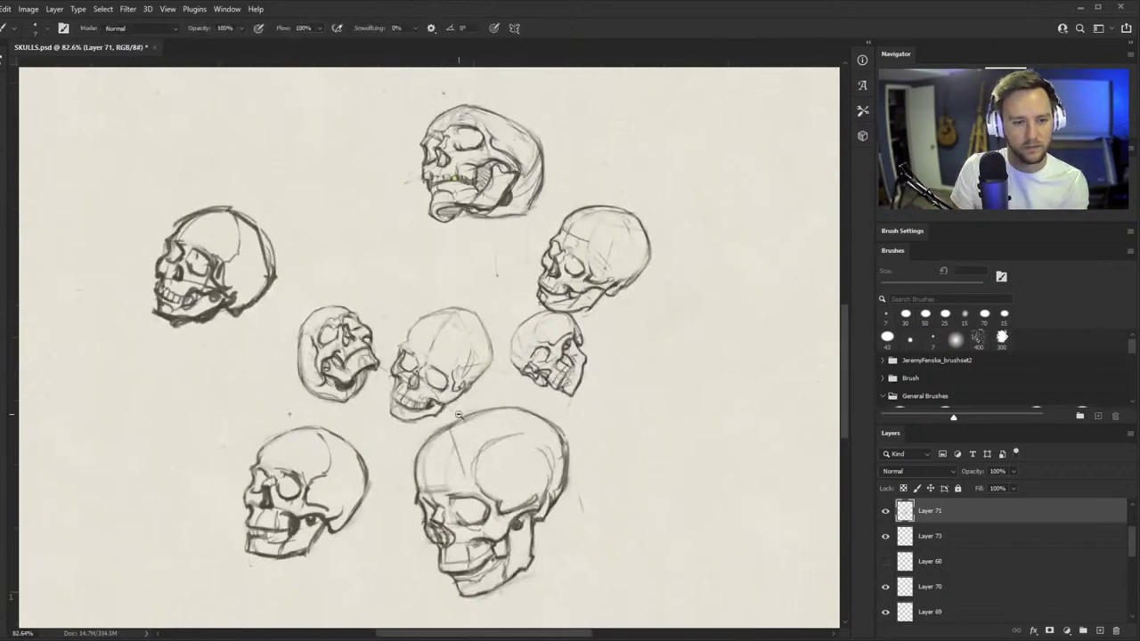
- Define the middle skull's front upper teeth and the gum line above them with 7 px strokes
key("z")
left_click_drag(416, 379, 476, 379)
key("b")
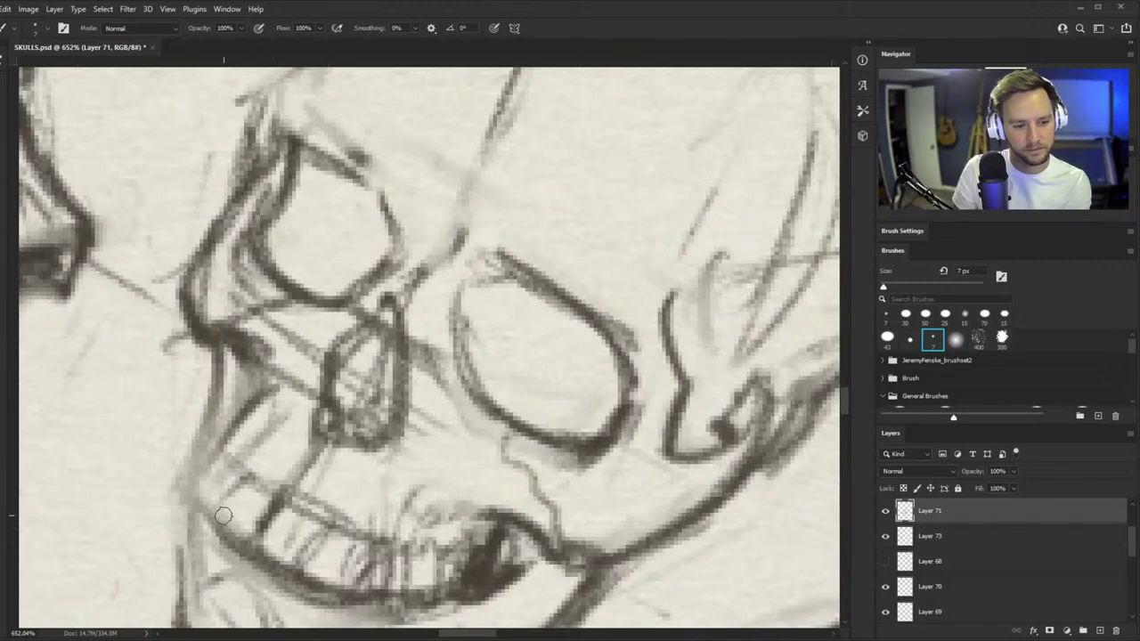
mouse_move(222, 515)
left_mouse_down()
mouse_move(264, 476)
mouse_move(248, 477)
mouse_move(284, 478)
mouse_move(272, 506)
mouse_move(310, 506)
mouse_move(299, 533)
left_mouse_up()
left_click_drag(312, 518, 290, 563)
left_click_drag(323, 509, 291, 563)
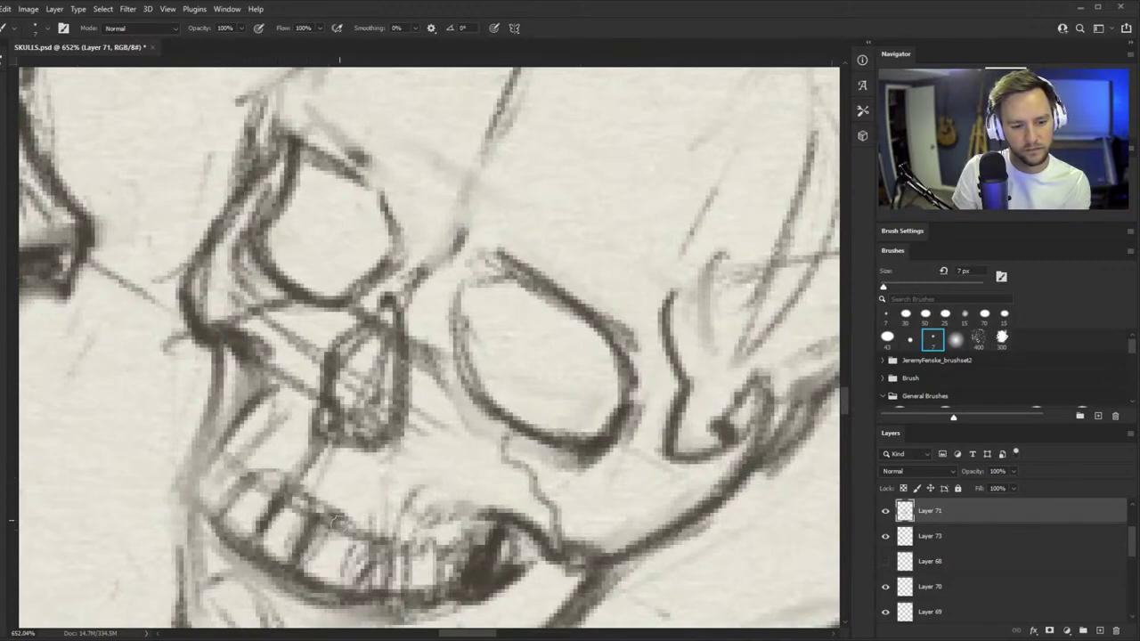
mouse_move(340, 519)
left_mouse_down()
mouse_move(311, 580)
mouse_move(351, 535)
mouse_move(373, 533)
mouse_move(363, 575)
mouse_move(324, 591)
left_mouse_up()
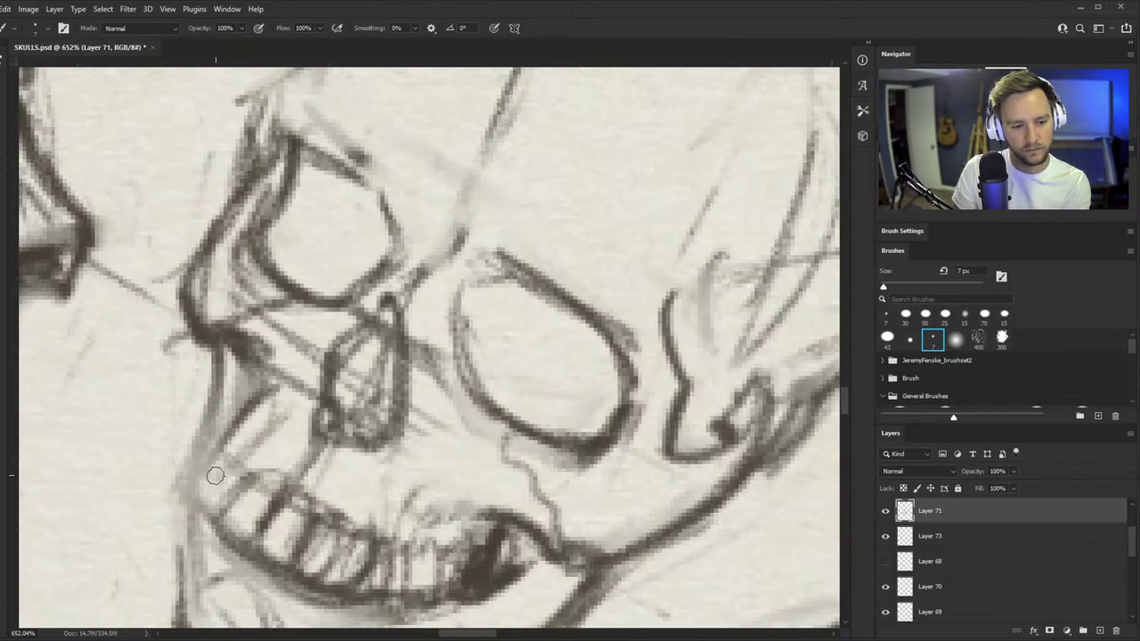
mouse_move(223, 445)
left_mouse_down()
mouse_move(191, 506)
mouse_move(230, 467)
left_mouse_up()
mouse_move(202, 504)
left_mouse_down()
mouse_move(194, 535)
mouse_move(251, 482)
left_mouse_up()
- Lighten the middle skull's forehead contour with the 30 px eraser
key("z")
left_click_drag(333, 401, 275, 437)
left_click_drag(388, 392, 370, 419)
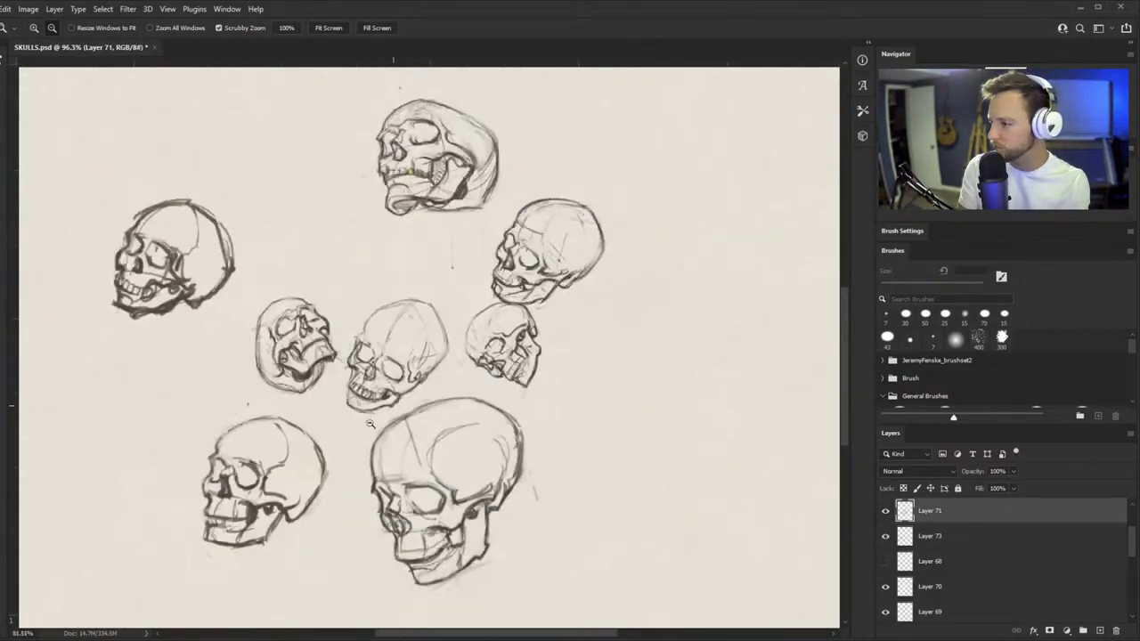
left_click_drag(426, 383, 404, 398)
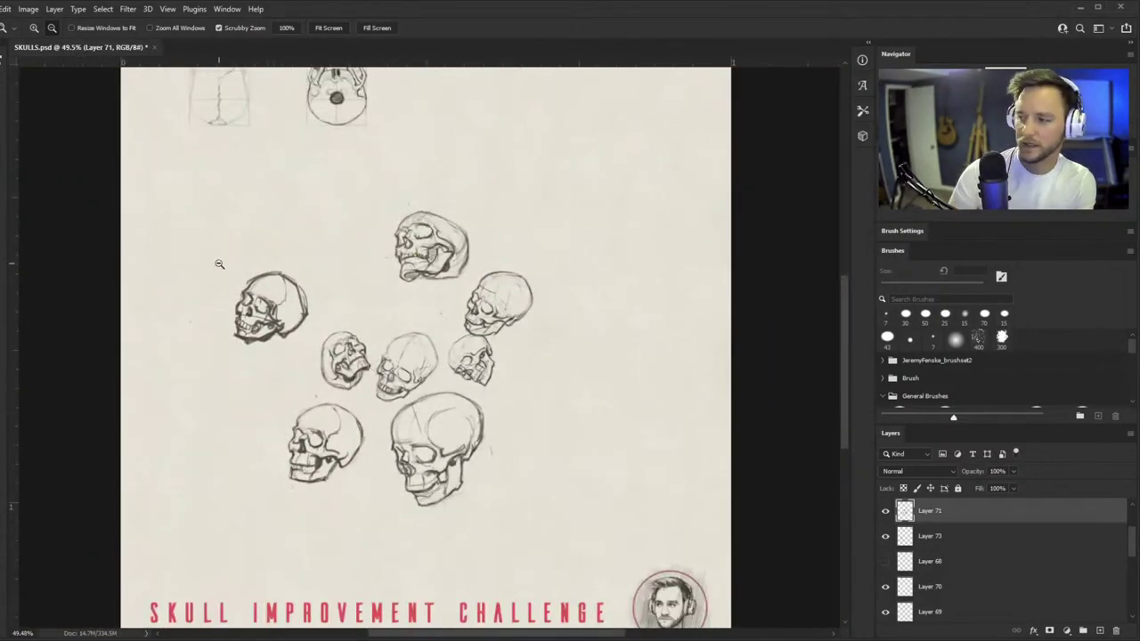
left_click_drag(412, 367, 454, 355)
left_click_drag(378, 352, 442, 331)
key("e")
mouse_move(385, 218)
left_mouse_down()
mouse_move(354, 202)
mouse_move(383, 194)
mouse_move(417, 214)
left_mouse_up()
key("b")
key("z")
key("b")
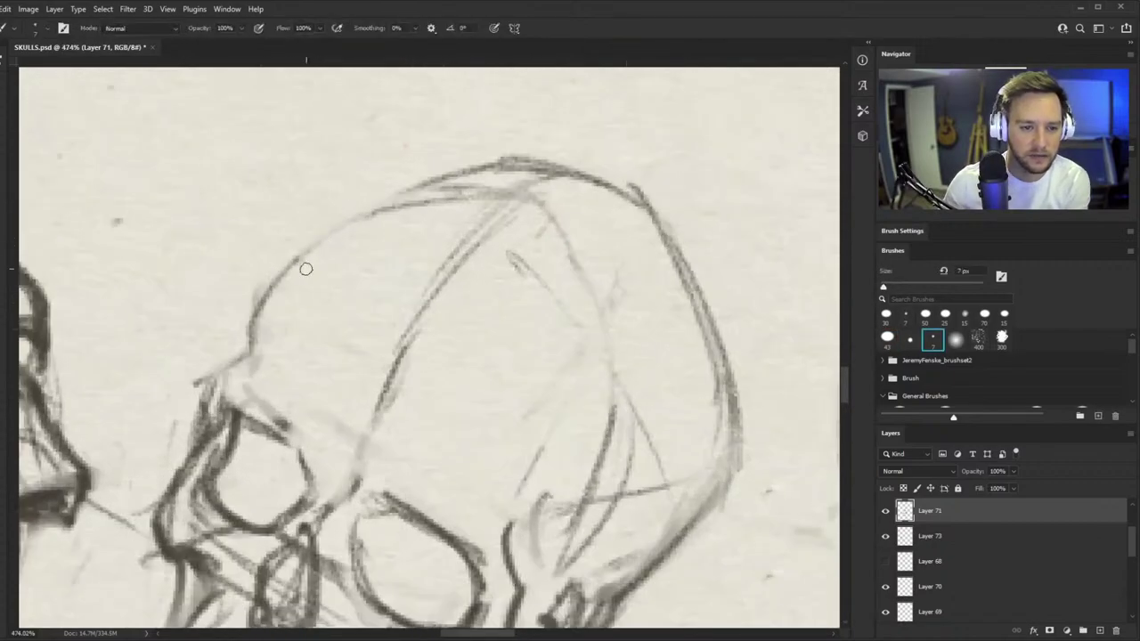
- Redraw the middle skull's contour from the brow over the forehead to the crown as a fuller curve
left_click_drag(254, 324, 449, 216)
left_click_drag(330, 237, 536, 174)
left_click_drag(436, 185, 588, 175)
key("e")
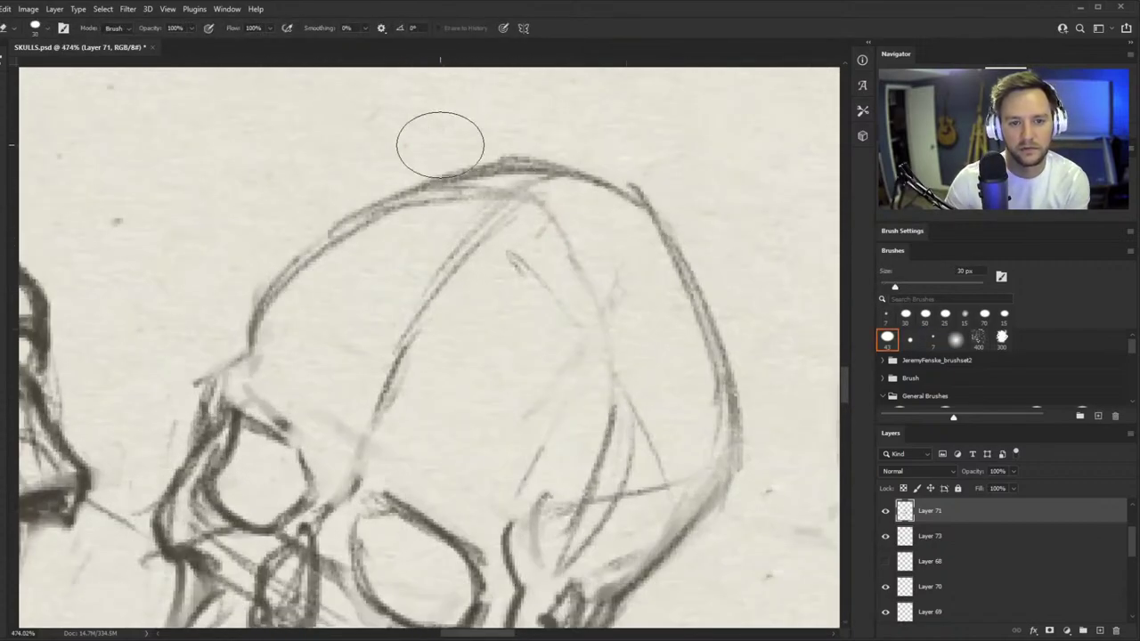
key("b")
left_click_drag(392, 197, 561, 174)
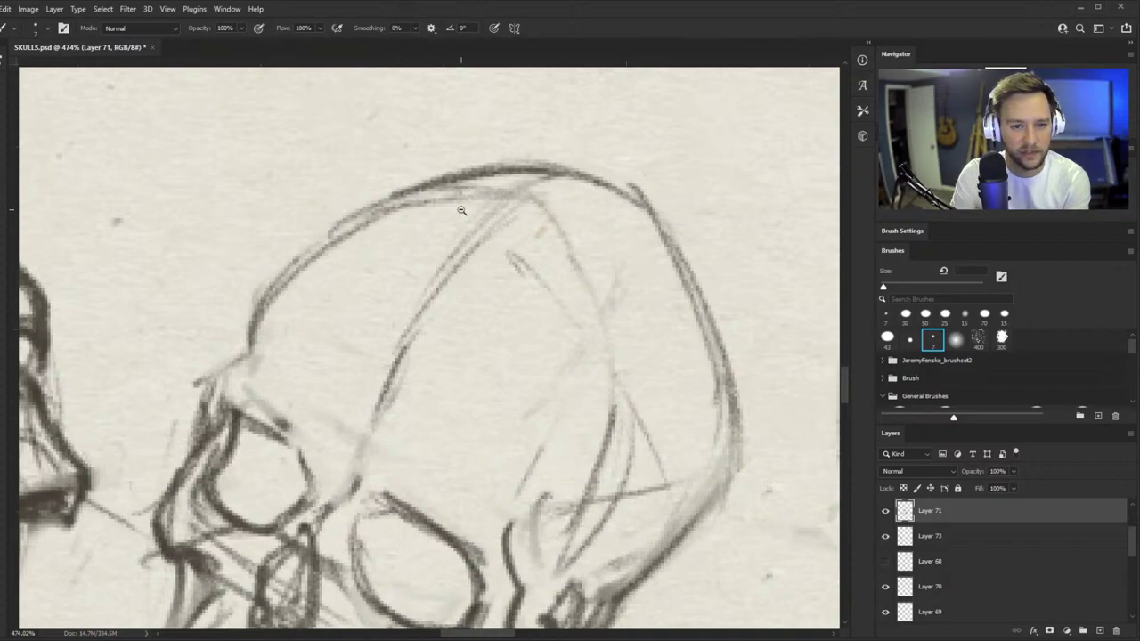
key("z")
mouse_move(438, 260)
left_mouse_down()
mouse_move(368, 315)
mouse_move(444, 259)
left_mouse_up()
key("b")
mouse_move(372, 236)
left_mouse_down()
mouse_move(415, 212)
mouse_move(426, 189)
left_mouse_up()
- Outline the forehead plane shapes above both eye sockets of the middle skull
key("z")
mouse_move(422, 281)
left_mouse_down()
mouse_move(354, 348)
mouse_move(396, 307)
left_mouse_up()
key("r")
mouse_move(539, 312)
left_mouse_down()
mouse_move(490, 271)
mouse_move(495, 262)
left_mouse_up()
key("z")
key("b")
mouse_move(440, 226)
left_mouse_down()
mouse_move(439, 258)
mouse_move(518, 212)
mouse_move(516, 285)
left_mouse_up()
left_click_drag(248, 208, 243, 240)
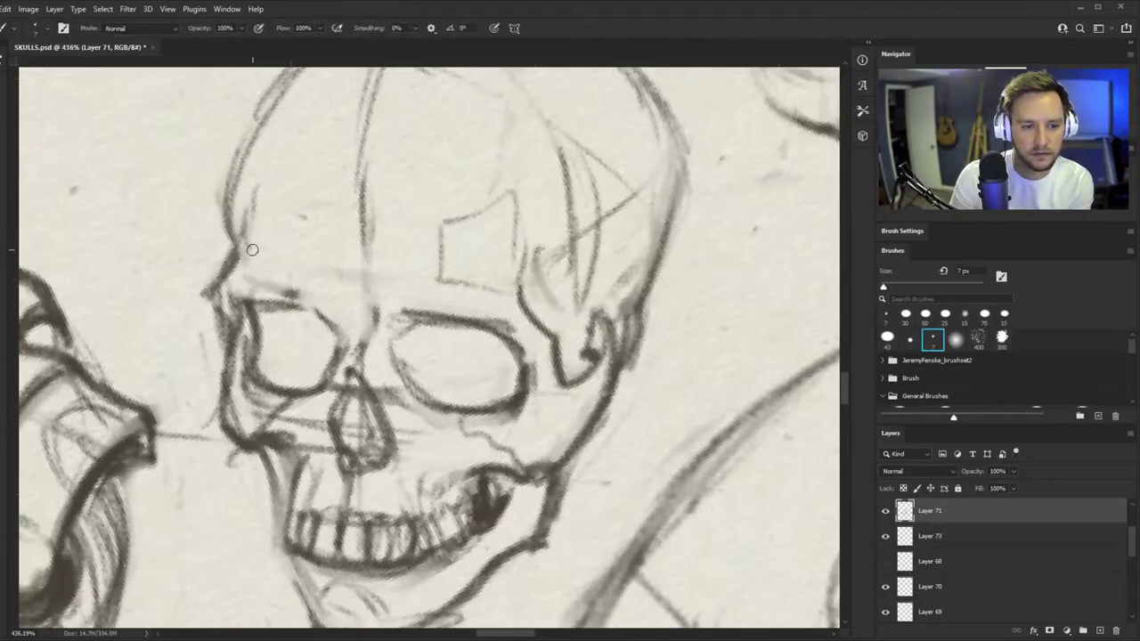
mouse_move(299, 217)
left_mouse_down()
mouse_move(262, 182)
mouse_move(242, 260)
mouse_move(298, 267)
mouse_move(388, 312)
left_mouse_up()
- Draw the arched top of the nasal bone between the middle skull's eye sockets
key("z")
left_click(320, 348, "alt")
left_click(440, 248, "alt")
scroll(383, 267, "up", 3)
key("b")
key("z")
key("b")
mouse_move(332, 276)
left_mouse_down()
mouse_move(357, 319)
mouse_move(376, 288)
mouse_move(395, 298)
left_mouse_up()
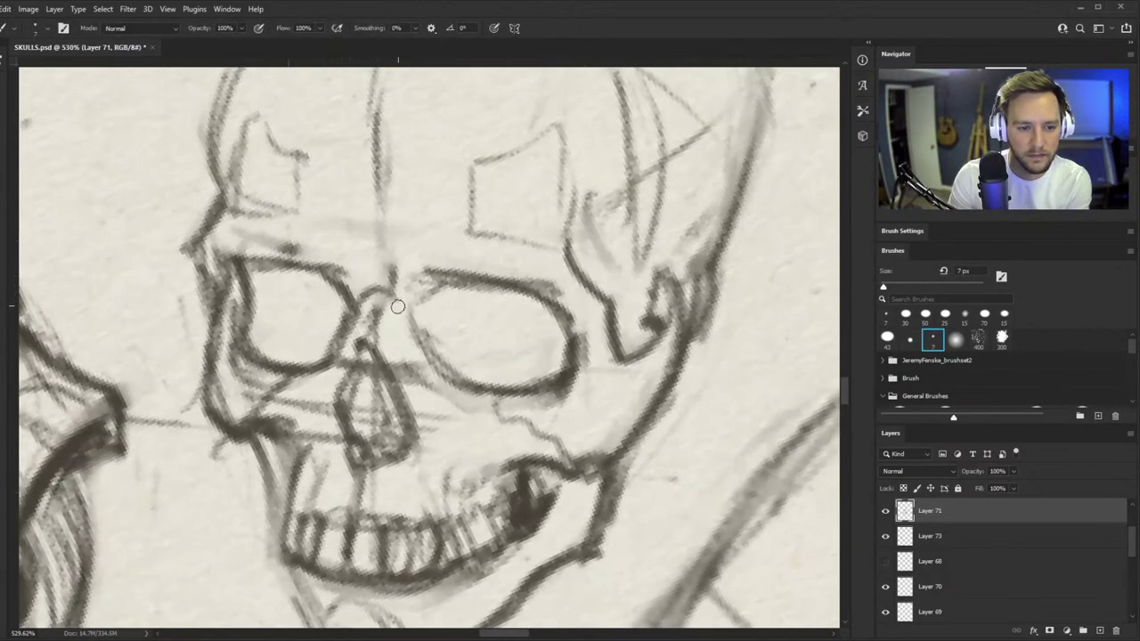
- Lighten the nasal opening with a 15 px eraser, then redraw the nasal bone's sides and the opening at 7 px
key("e")
left_click_drag(364, 382, 352, 404)
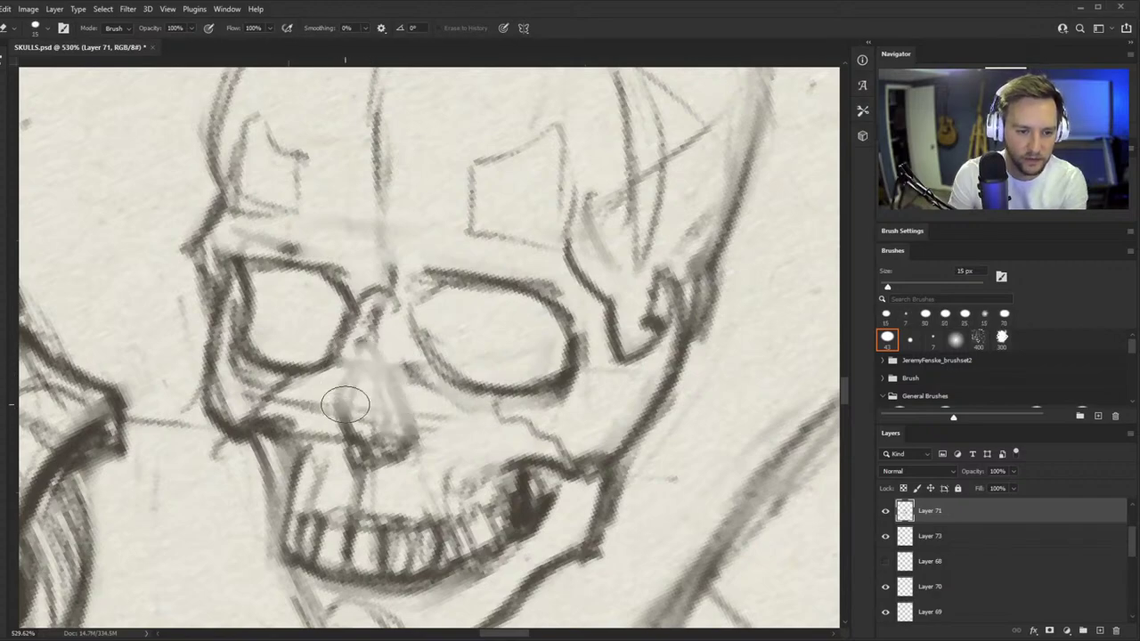
key("b")
left_click_drag(349, 363, 390, 382)
left_click_drag(396, 312, 385, 381)
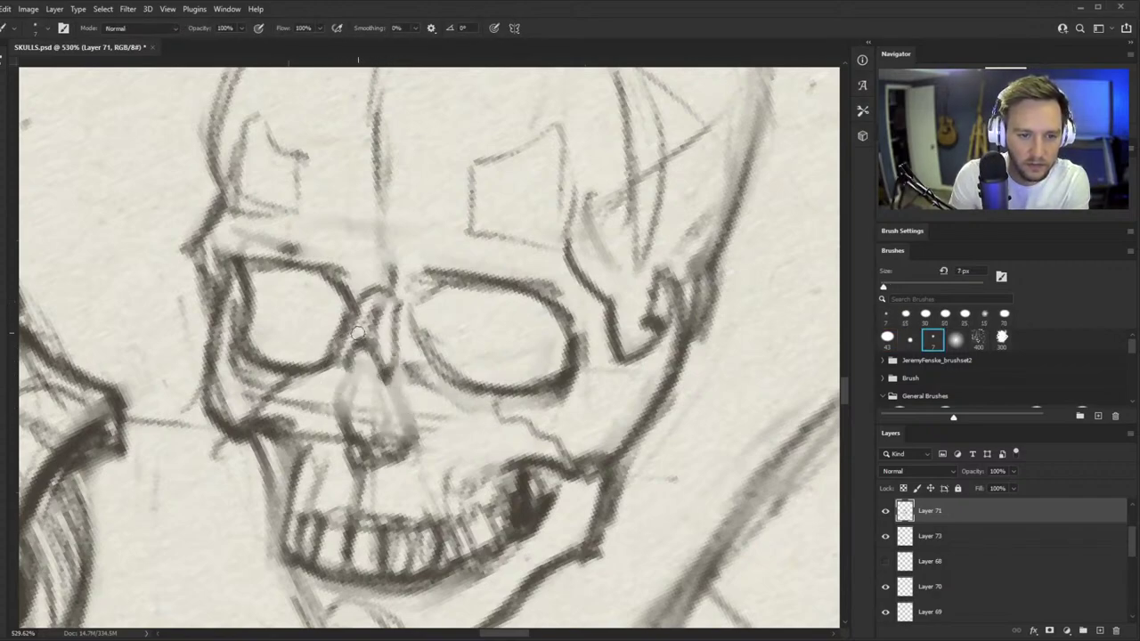
mouse_move(365, 290)
left_mouse_down()
mouse_move(343, 370)
mouse_move(381, 355)
mouse_move(397, 444)
left_mouse_up()
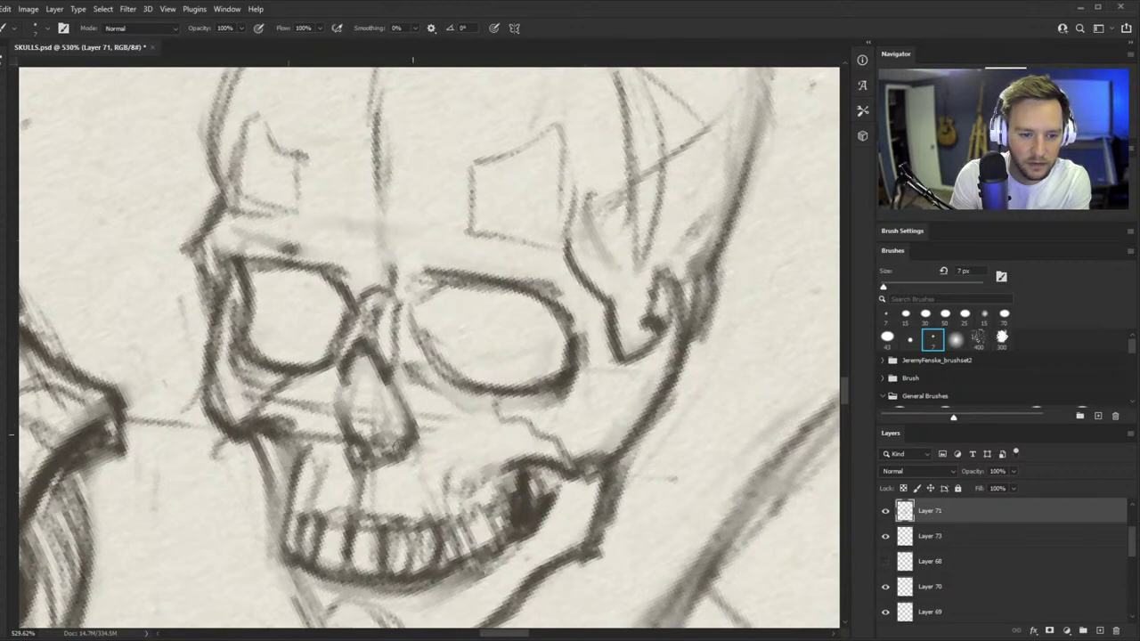
mouse_move(346, 361)
left_mouse_down()
mouse_move(358, 470)
mouse_move(399, 406)
left_mouse_up()
mouse_move(392, 367)
left_mouse_down()
mouse_move(376, 413)
mouse_move(393, 382)
left_mouse_up()
left_click_drag(463, 379, 290, 379, "alt")
key("r")
left_click_drag(588, 392, 570, 433)
mouse_move(472, 381)
left_mouse_down("alt")
mouse_move(525, 362)
mouse_move(595, 360)
left_mouse_up("alt")
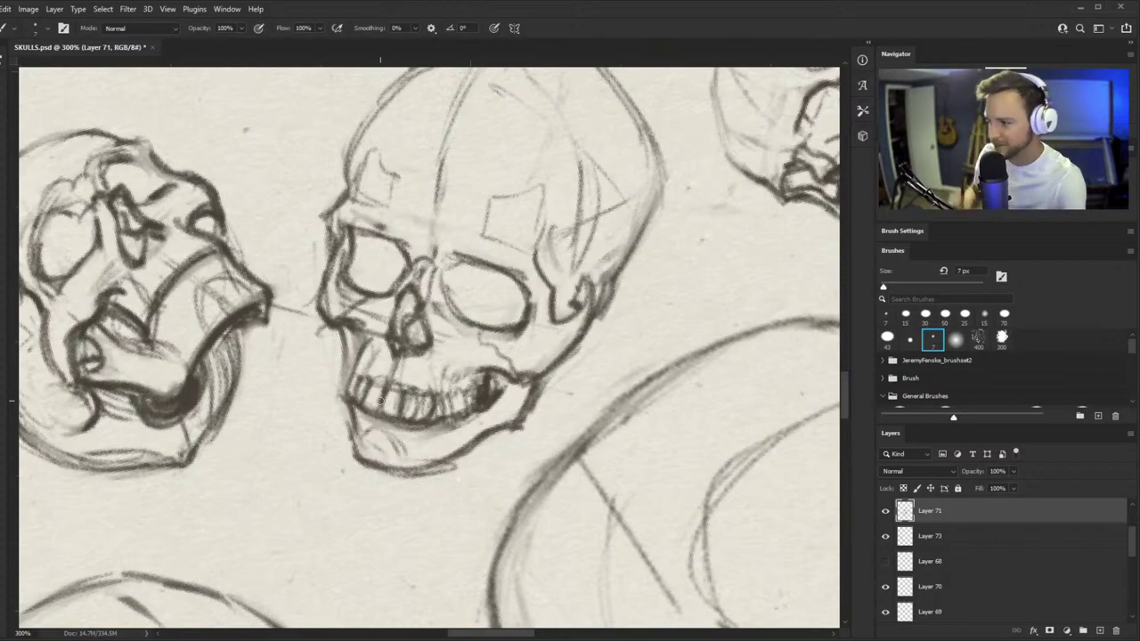
- Examine the arrangement of all skulls on the study page with the canvas rotated upright
key("z")
left_click_drag(380, 400, 267, 401)
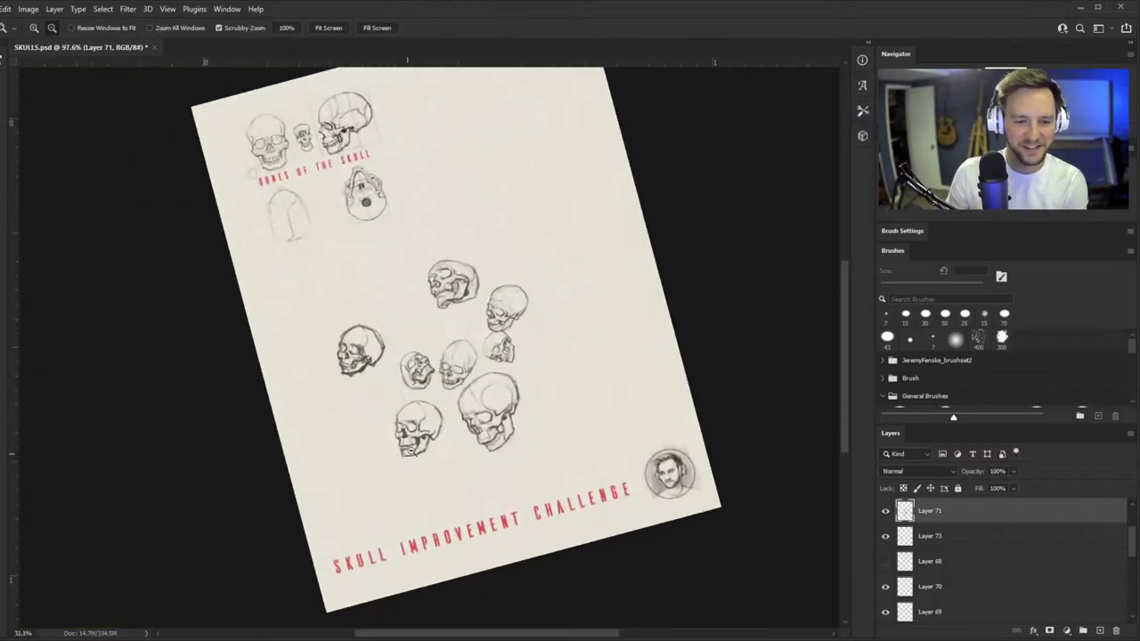
left_click_drag(462, 420, 510, 422)
left_click_drag(496, 363, 517, 363)
key("r")
left_click_drag(595, 313, 603, 356)
key("z")
mouse_move(450, 392)
left_mouse_down()
mouse_move(508, 388)
mouse_move(464, 379)
mouse_move(496, 345)
mouse_move(465, 373)
mouse_move(483, 333)
mouse_move(577, 296)
left_mouse_up()
key("z")
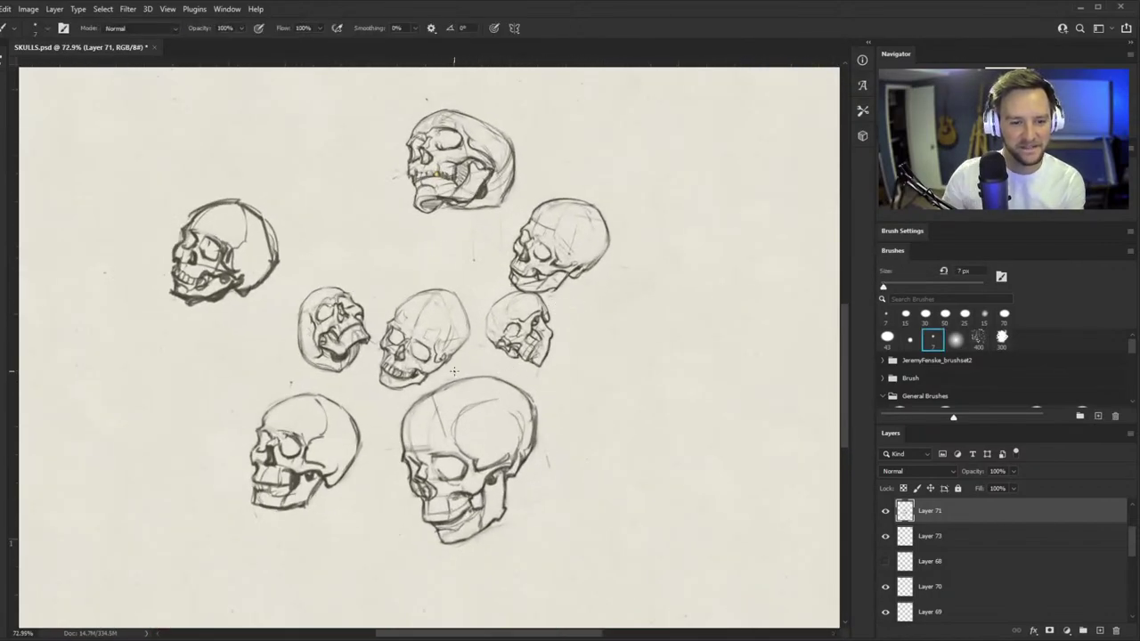
key("z")
mouse_move(459, 426)
left_mouse_down()
mouse_move(488, 479)
mouse_move(490, 457)
left_mouse_up()
left_click_drag(446, 408, 431, 435)
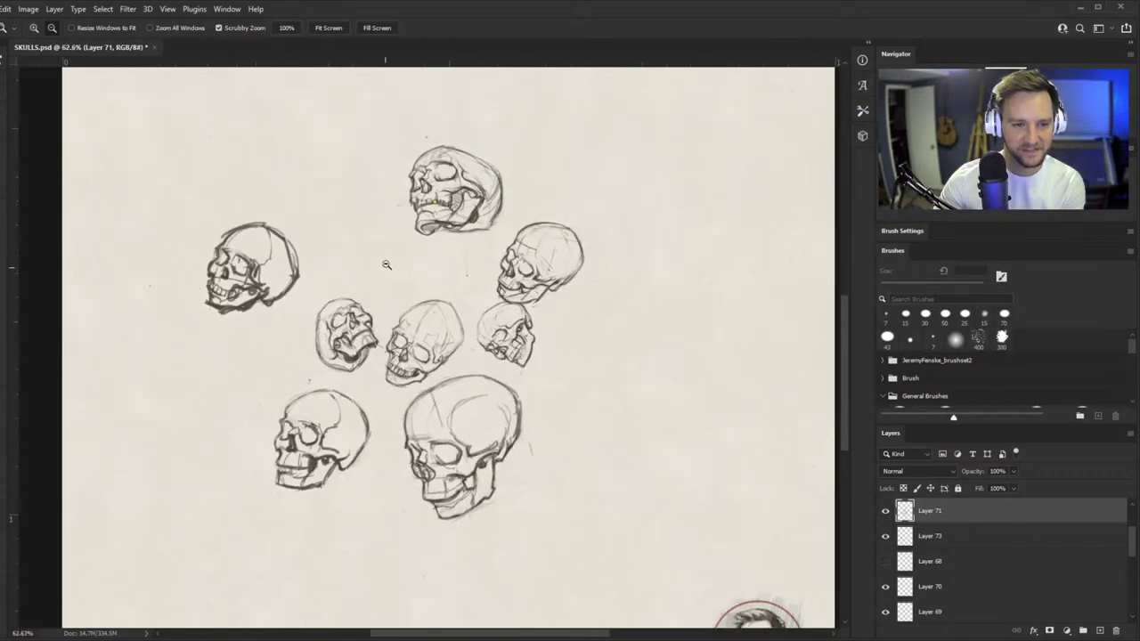
left_click_drag(386, 265, 423, 294)
- Move the Layer 71 skull group up and to the left, closer to the Layer 73 skulls
key("v")
left_click_drag(434, 368, 434, 360)
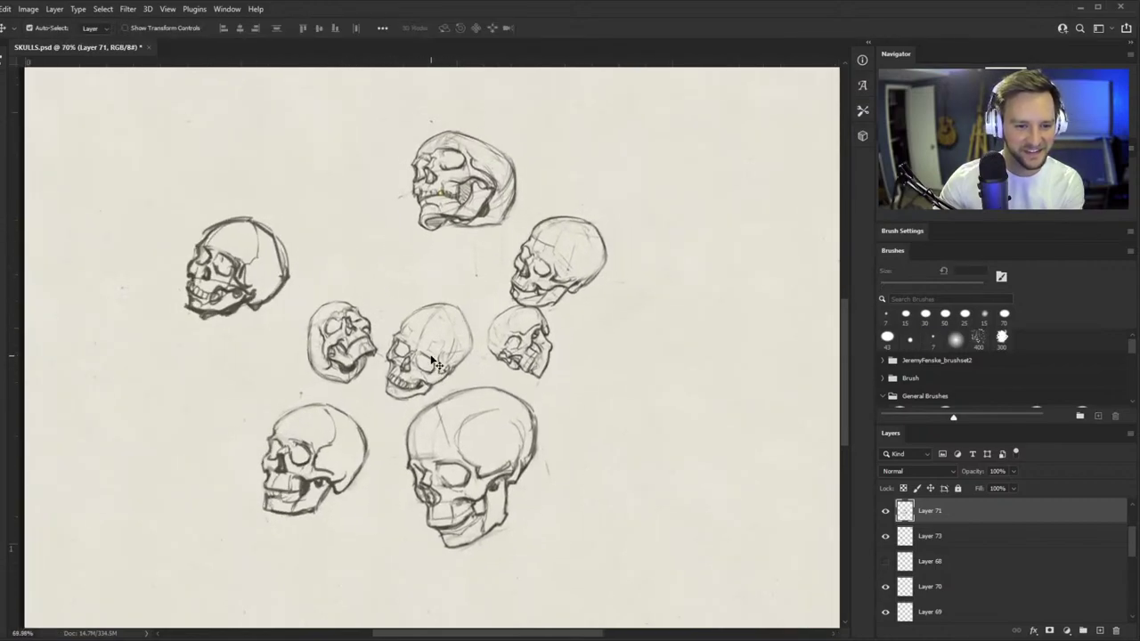
key("ctrl+t")
left_click_drag(463, 431, 384, 415)
key("Return")
- Reduce the opacity of Layer 73 to 46%
scroll(945, 563, "up", 1)
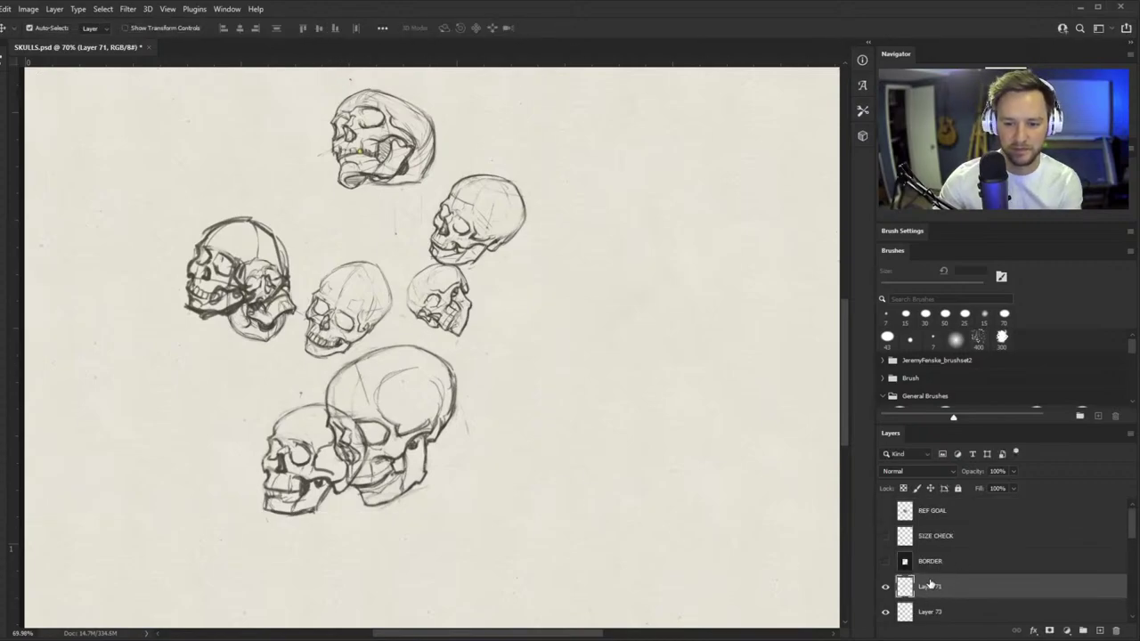
left_click(884, 613)
left_click(946, 611)
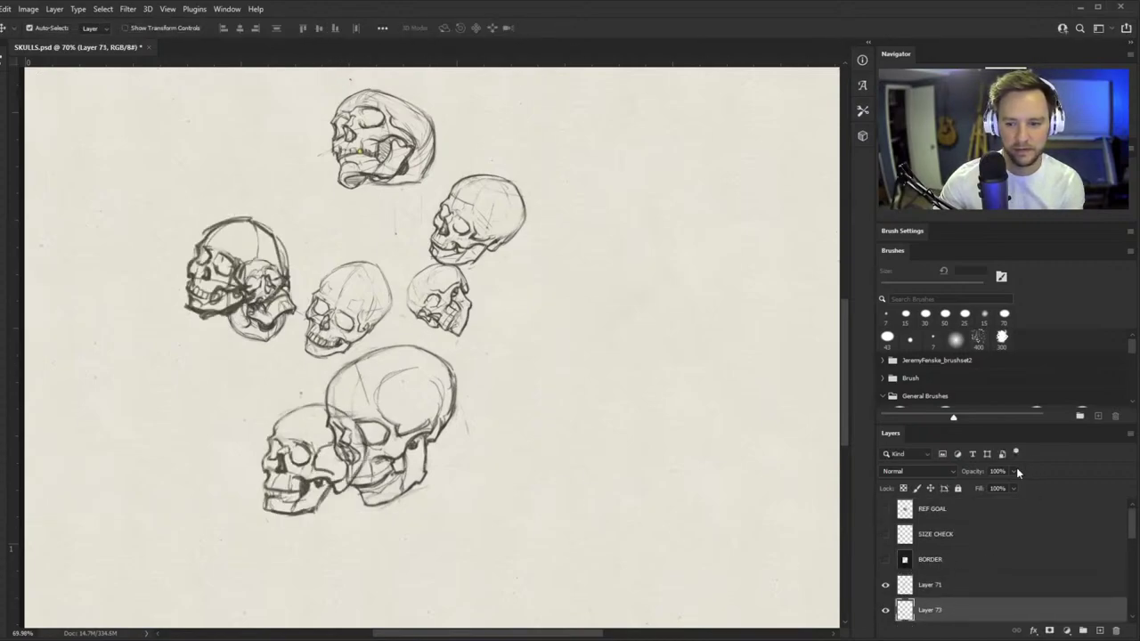
key("4")
key("6")
- Scale the two Layer 73 skulls down slightly and shift them to the right, into the Layer 71 group
key("ctrl+t")
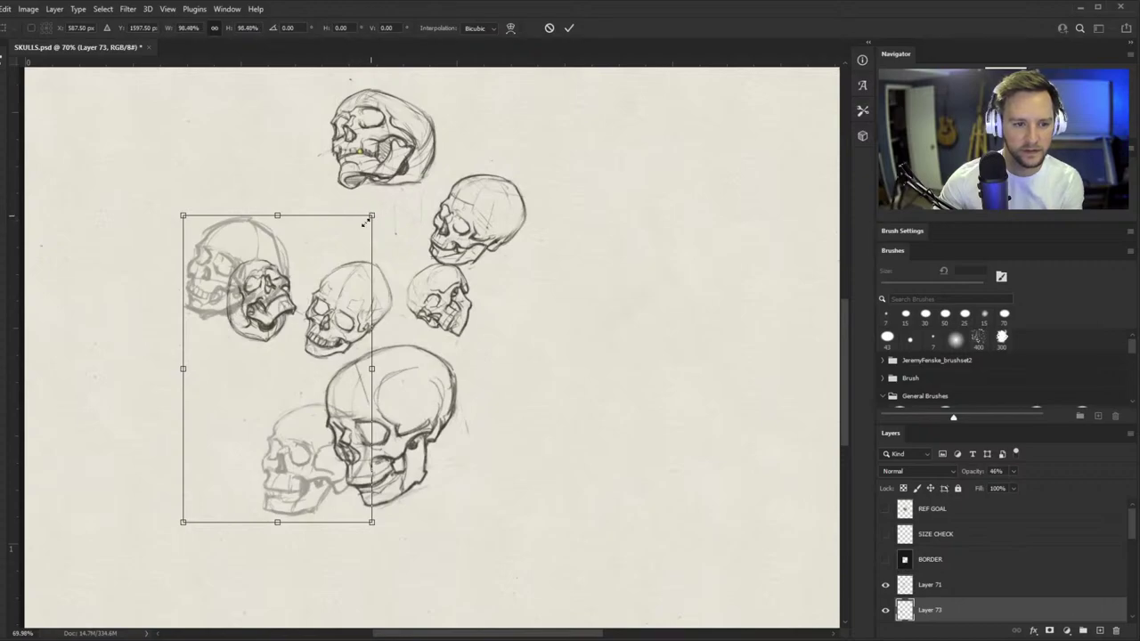
left_click_drag(366, 223, 357, 236)
mouse_move(312, 280)
left_mouse_down()
mouse_move(394, 239)
mouse_move(373, 247)
mouse_move(371, 285)
mouse_move(353, 260)
mouse_move(377, 273)
left_mouse_up()
key("Return")
- Select the lower Layer 73 skull, flip it horizontally, place it behind the large skull's right side, and deselect
key("l")
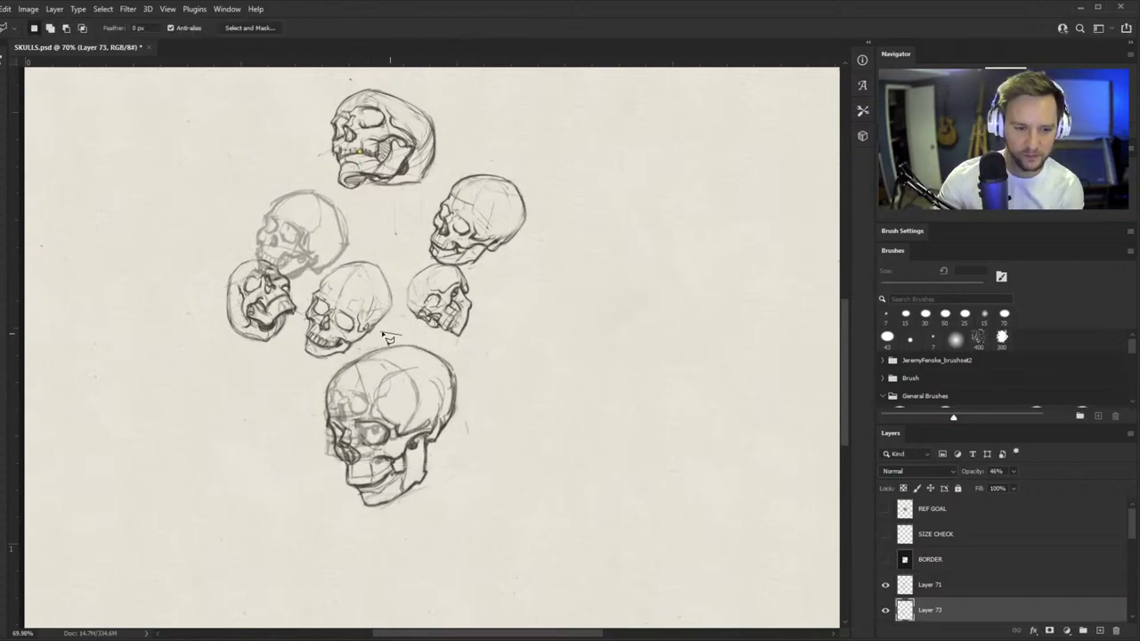
mouse_move(421, 339)
left_mouse_down()
mouse_move(547, 466)
mouse_move(499, 417)
left_mouse_up()
key("ctrl+t")
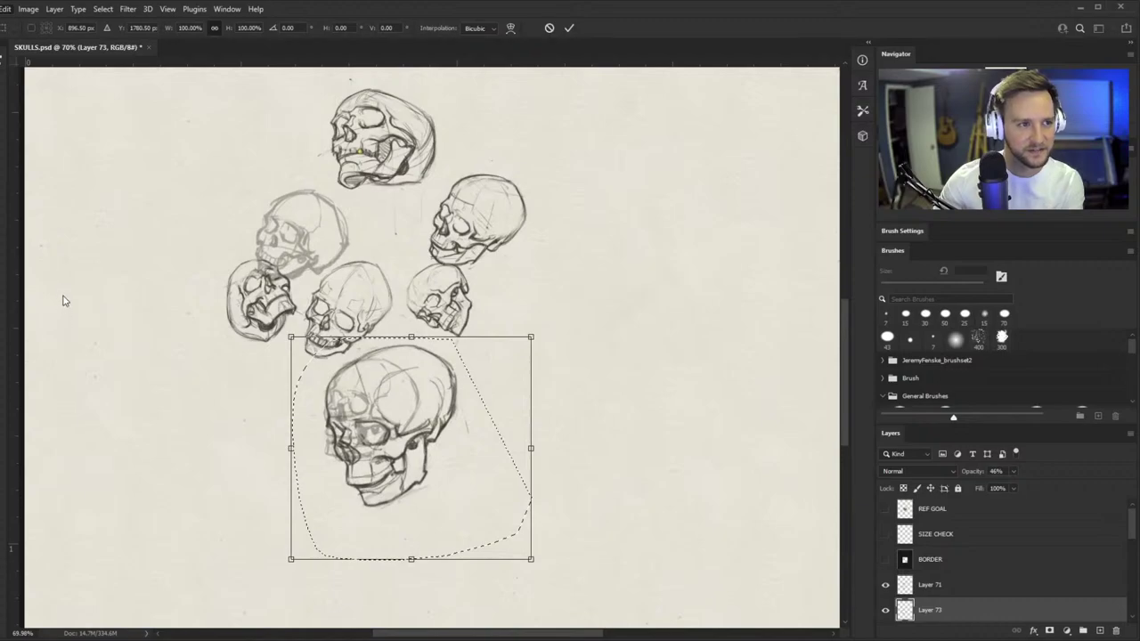
key("ctrl+shift+h")
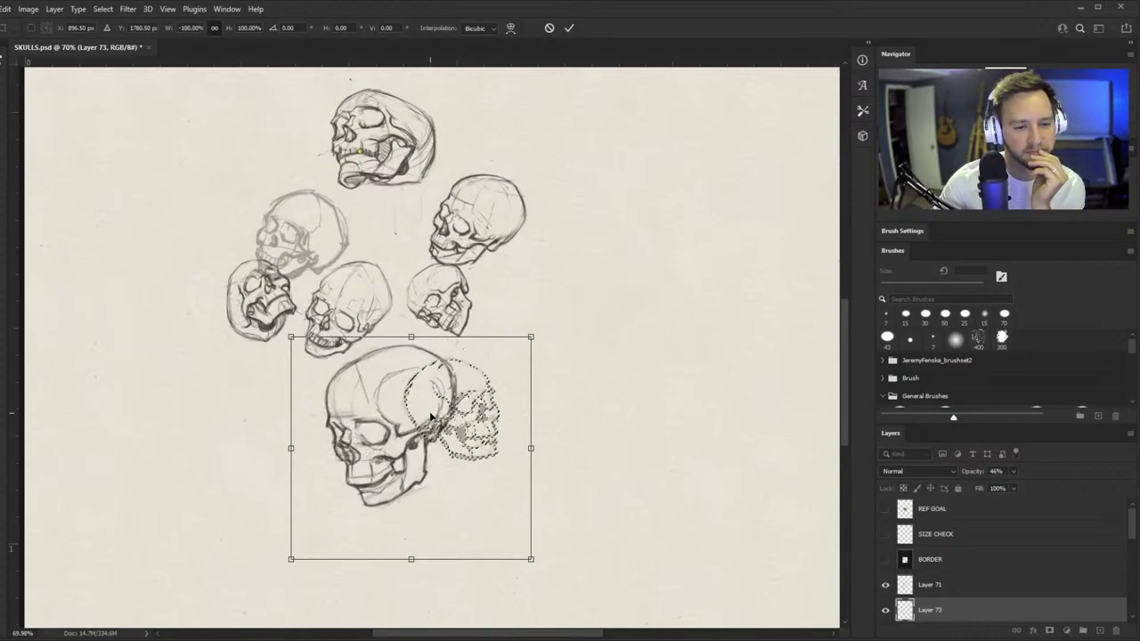
mouse_move(429, 404)
left_mouse_down()
mouse_move(457, 383)
mouse_move(450, 353)
mouse_move(568, 382)
left_mouse_up()
key("Return")
key("ctrl+d")
- Add a mask to Layer 73 and hide the faded skulls where they overlap the skulls in front, using an enlarged brush
key("b")
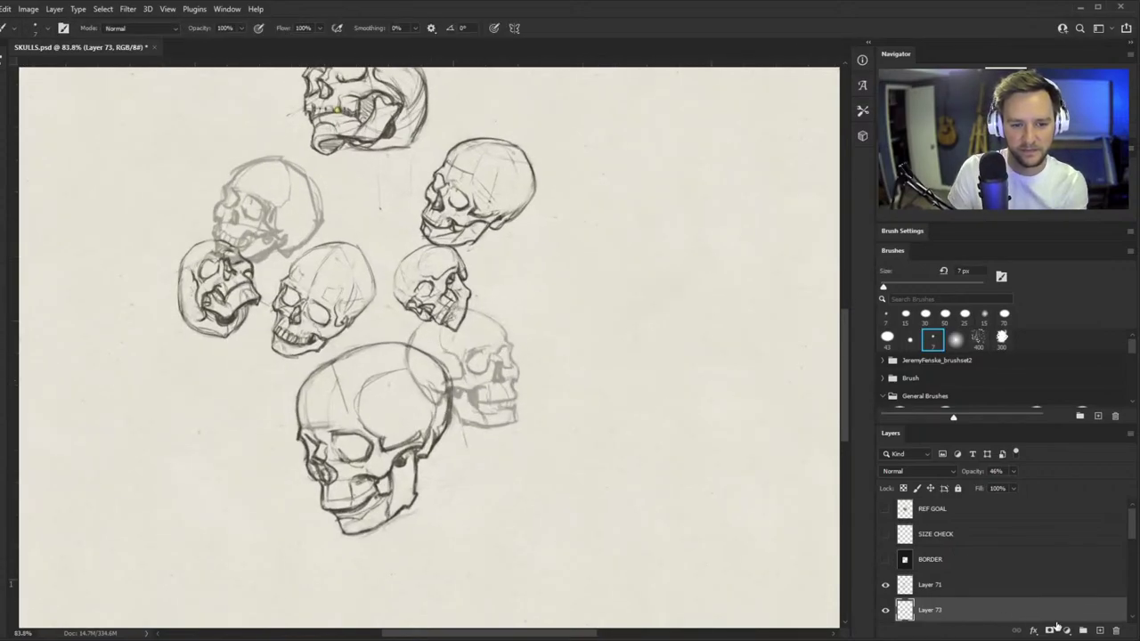
left_click(1050, 631)
left_click(888, 339)
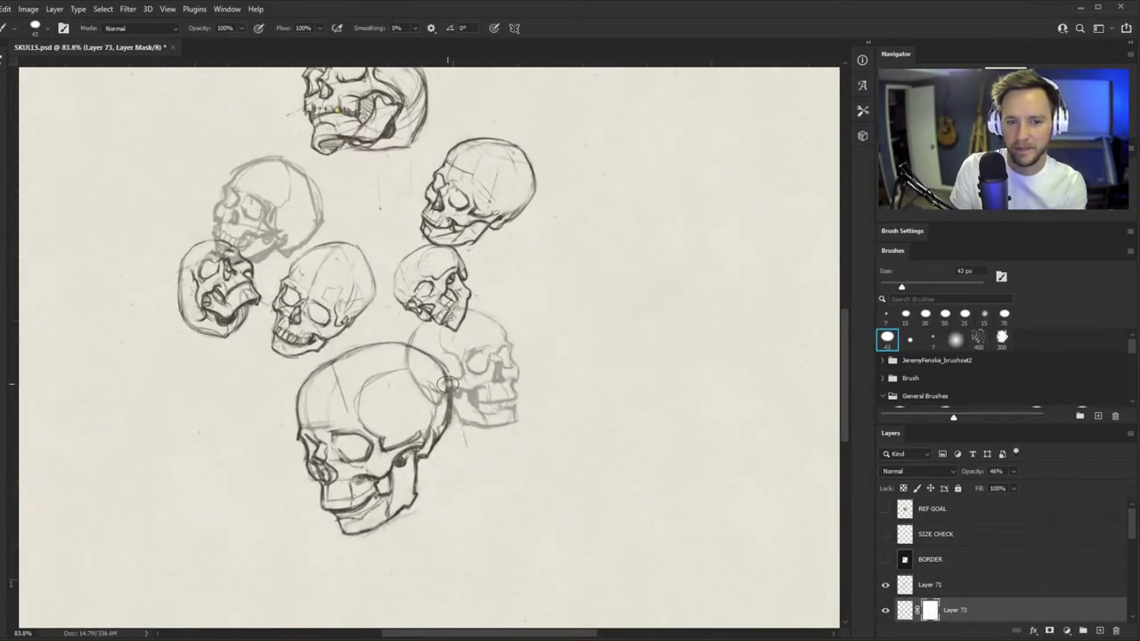
key("]")
key("]")
key("]")
mouse_move(410, 364)
left_mouse_down()
mouse_move(392, 360)
mouse_move(432, 404)
left_mouse_up()
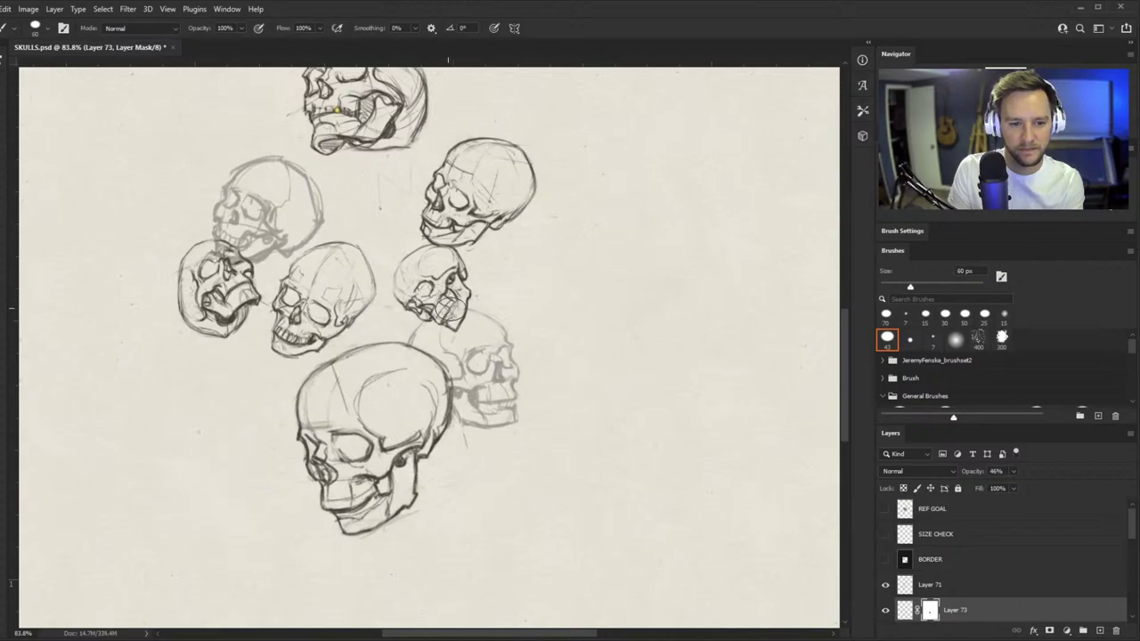
key("bracketright")
left_click_drag(383, 345, 345, 361)
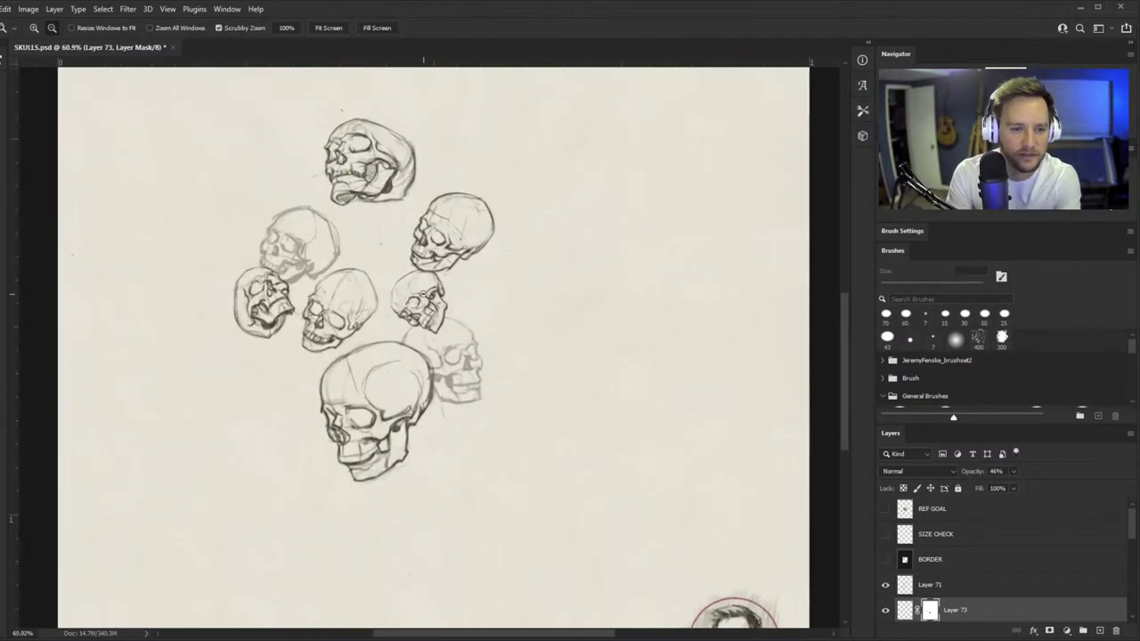
- Erase stray sketch marks between the upper skulls on Layer 71 with a 25 px eraser
left_click_drag(365, 214, 383, 214)
key("v")
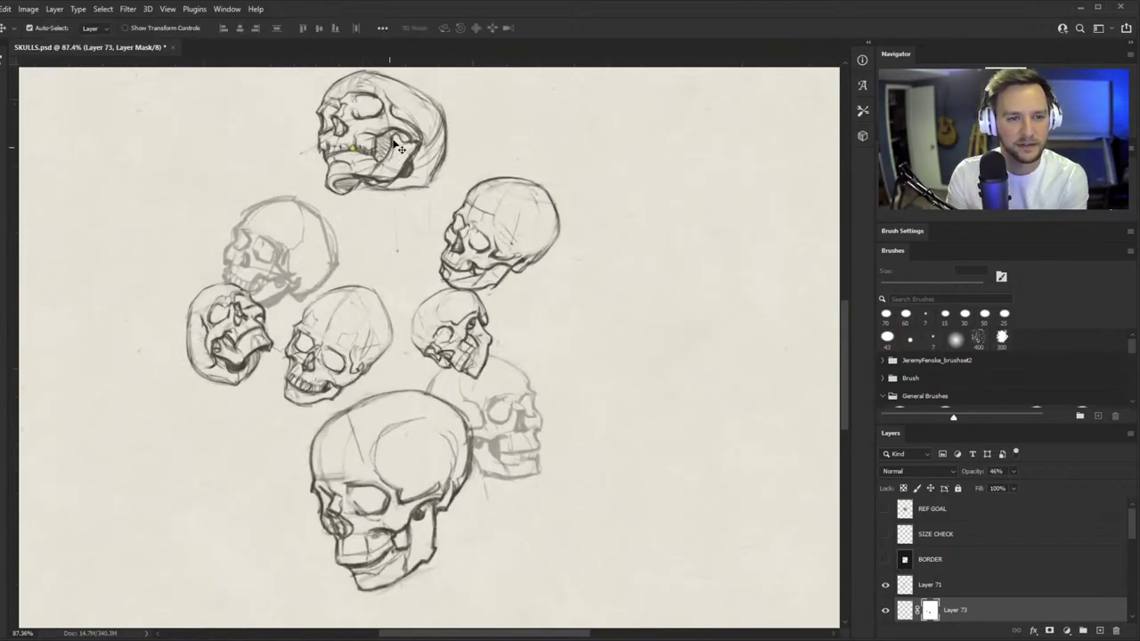
left_click(393, 143)
key("e")
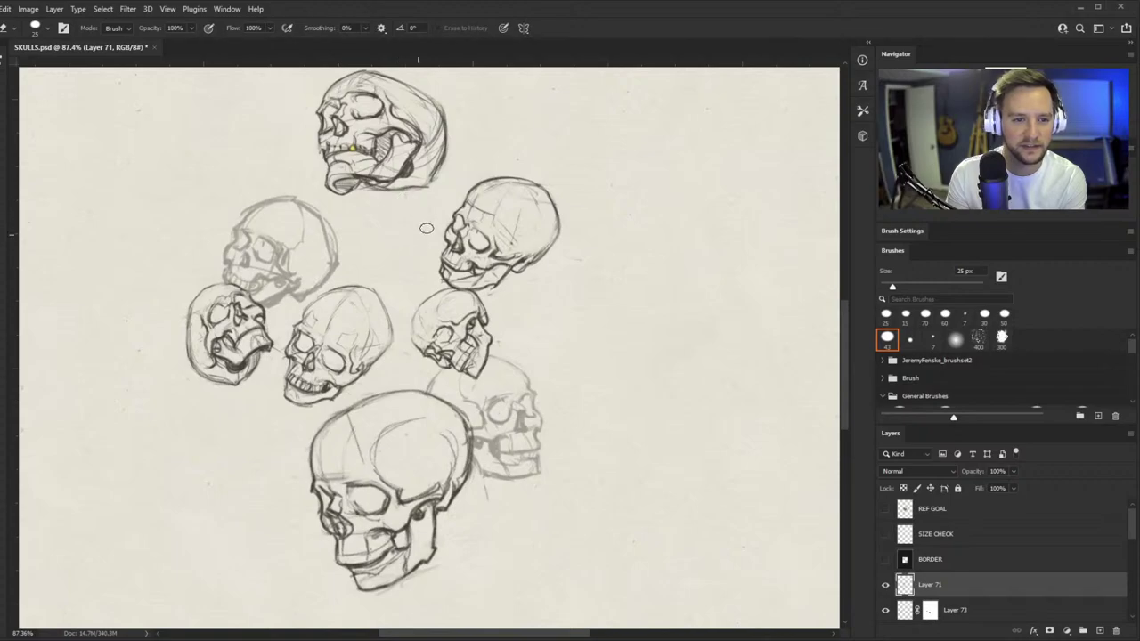
left_click_drag(403, 273, 396, 273)
left_click_drag(381, 132, 403, 132)
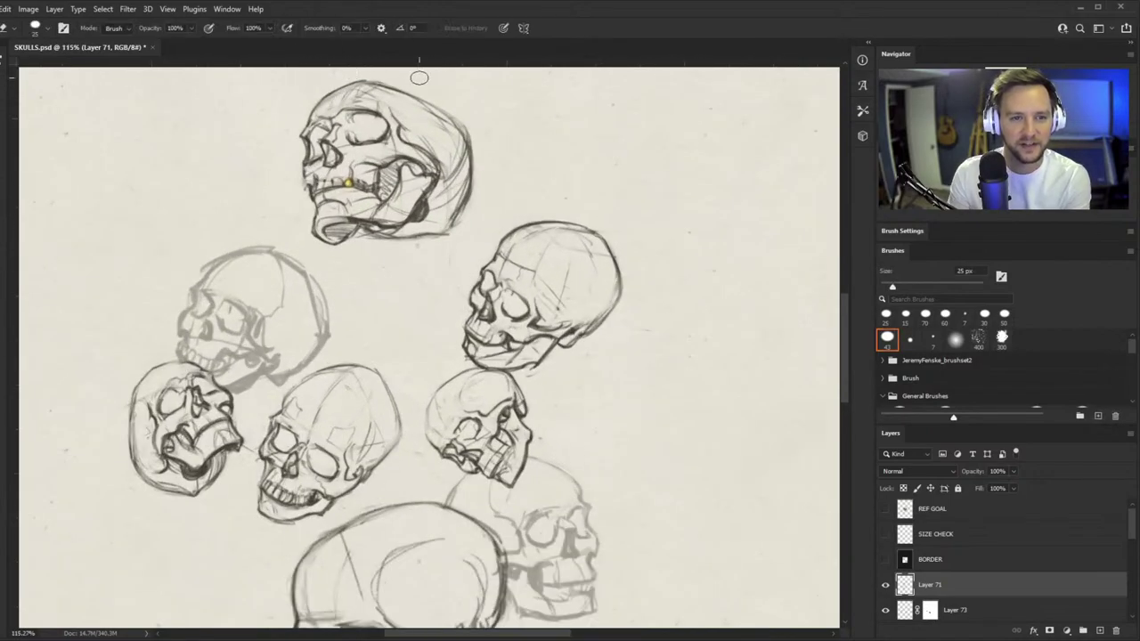
- Examine the overlapping skull composition at several zoom levels, checking the spacing and the right-hand skulls
left_click_drag(463, 212, 437, 257)
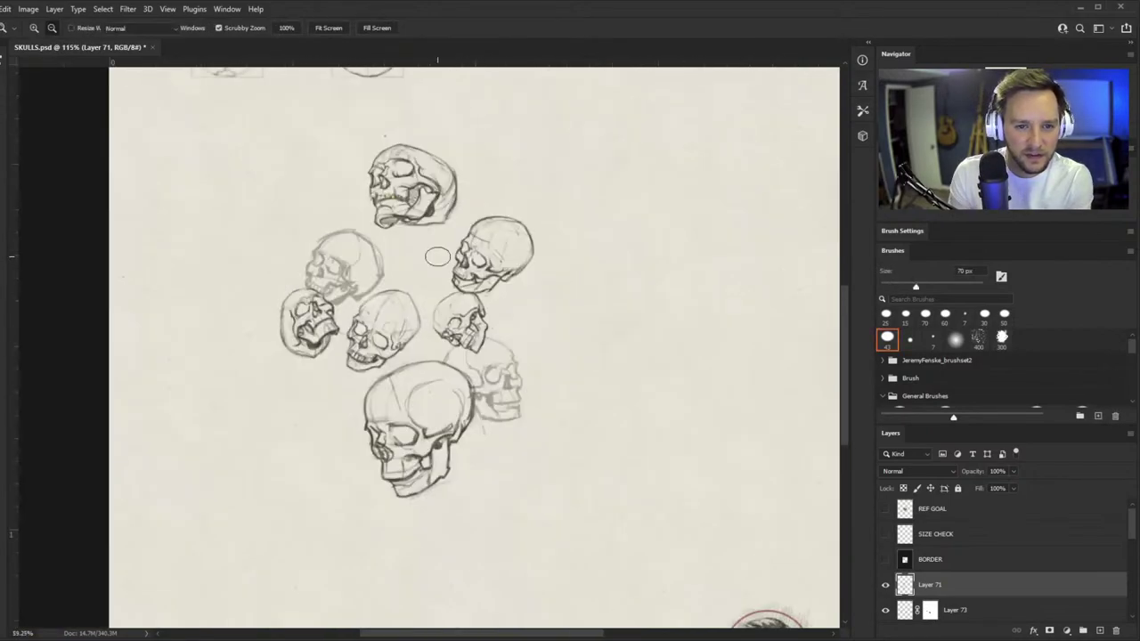
left_click_drag(519, 236, 578, 186)
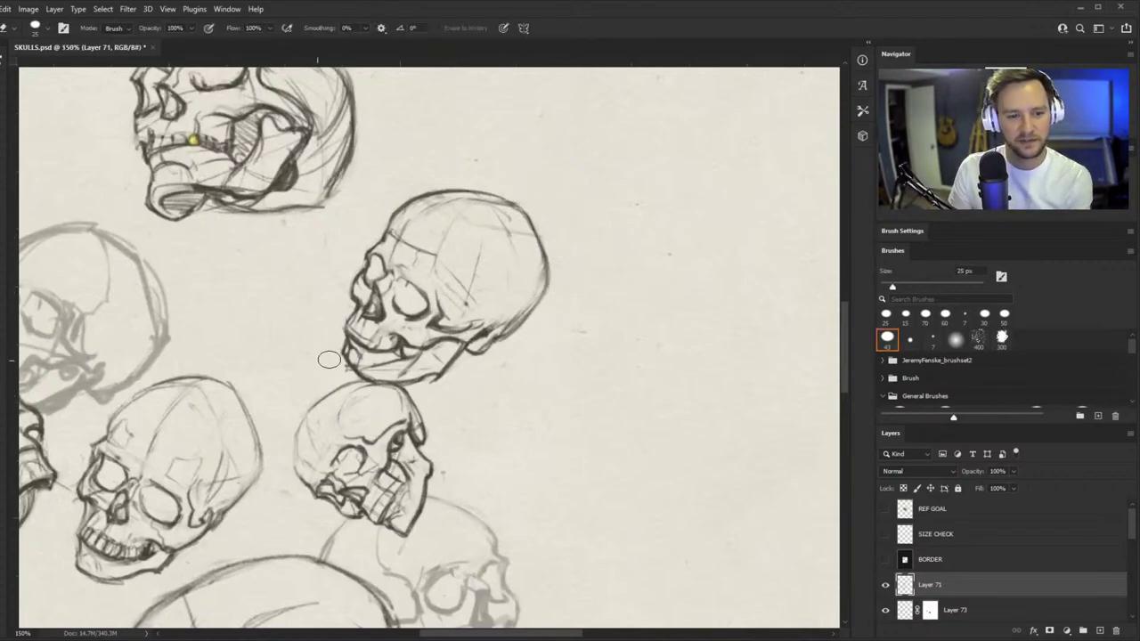
left_click_drag(433, 359, 408, 373)
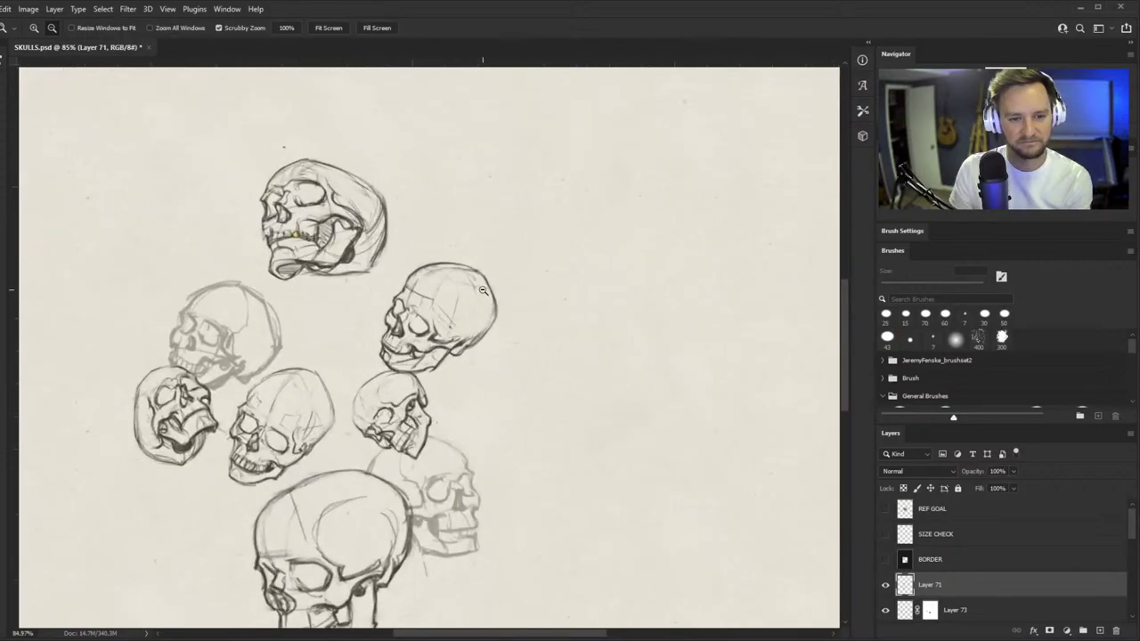
left_click_drag(482, 291, 521, 290)
key("b")
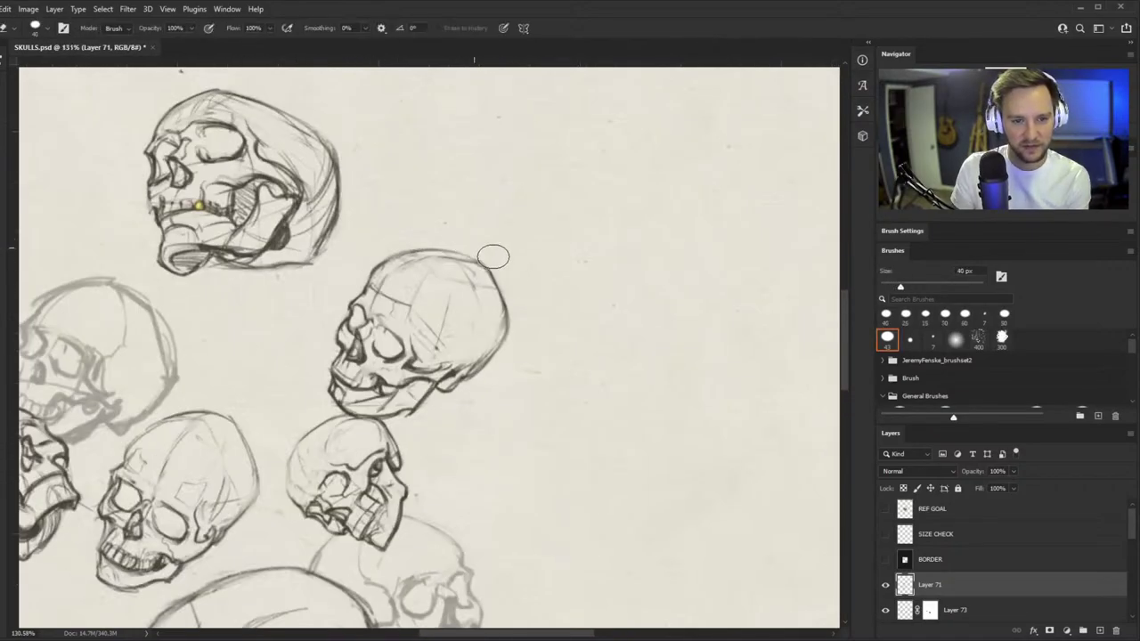
key("z")
left_click_drag(441, 385, 428, 439)
mouse_move(344, 510)
left_mouse_down()
mouse_move(339, 553)
mouse_move(341, 530)
left_mouse_up()
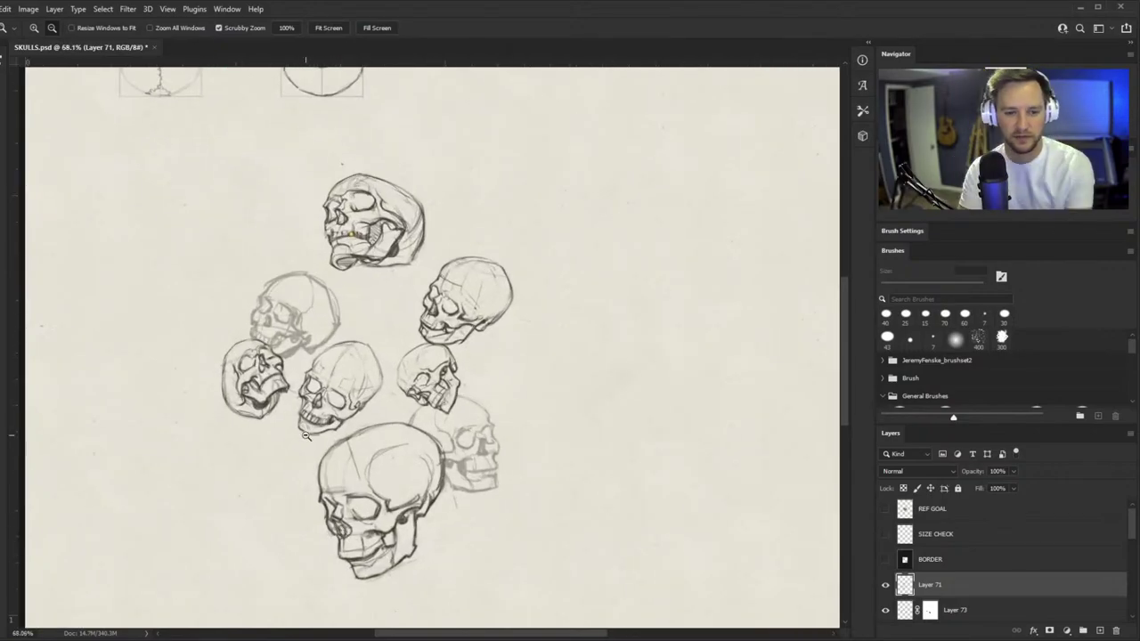
left_click_drag(522, 416, 508, 418)
left_click_drag(384, 508, 401, 483)
key("v")
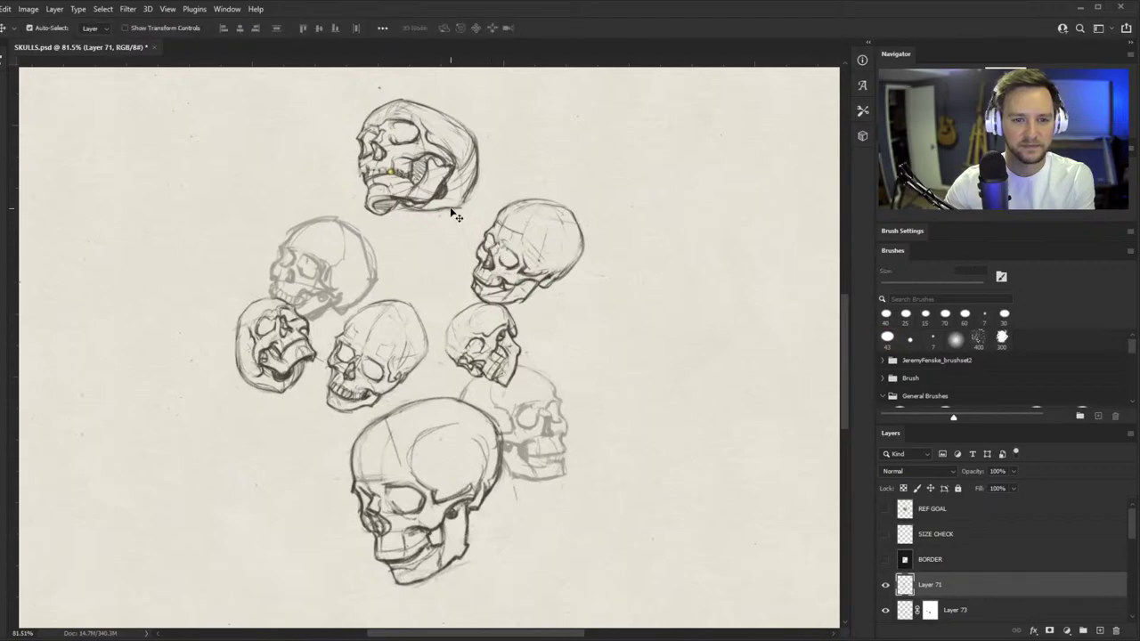
left_click_drag(448, 206, 452, 199)
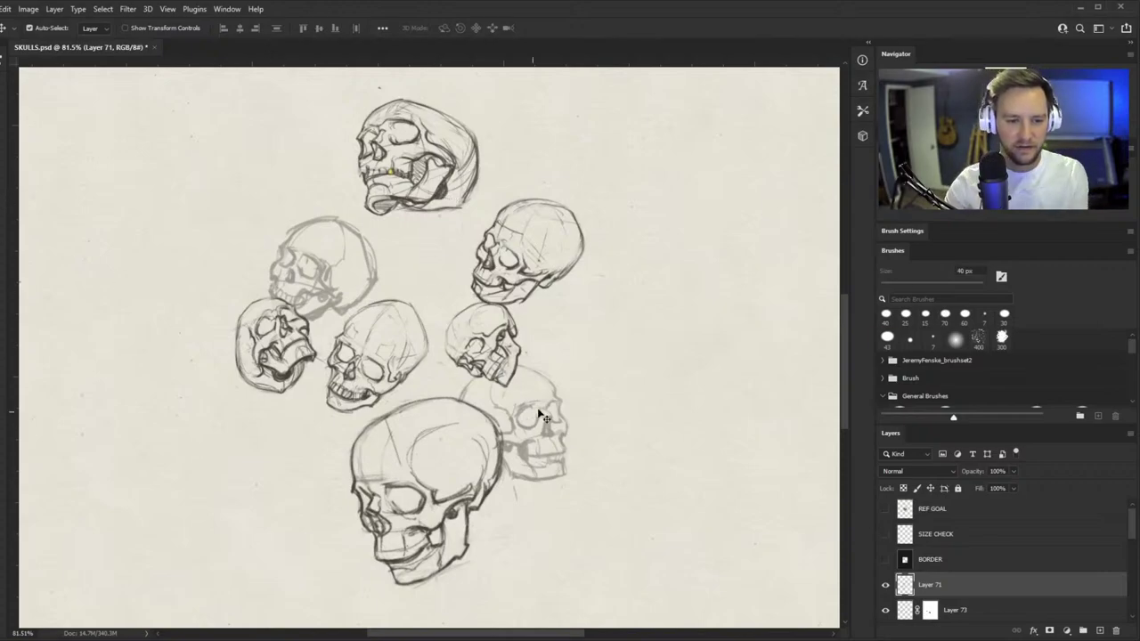
key("z")
mouse_move(456, 366)
left_mouse_down()
mouse_move(433, 395)
mouse_move(468, 358)
left_mouse_up()
left_click_drag(552, 376, 570, 366)
key("b")
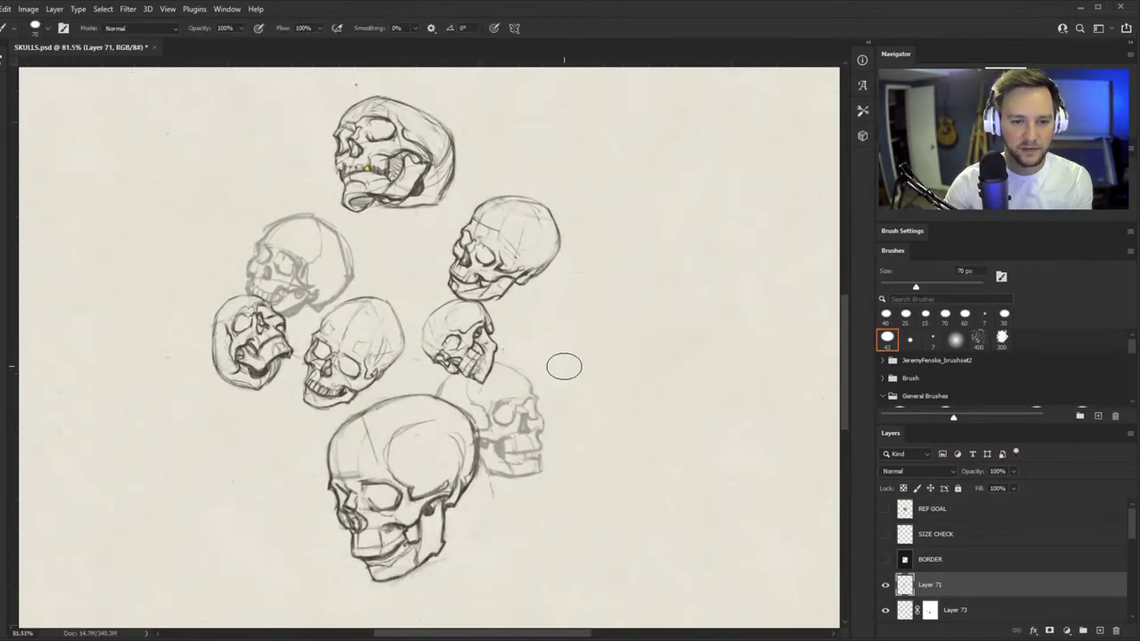